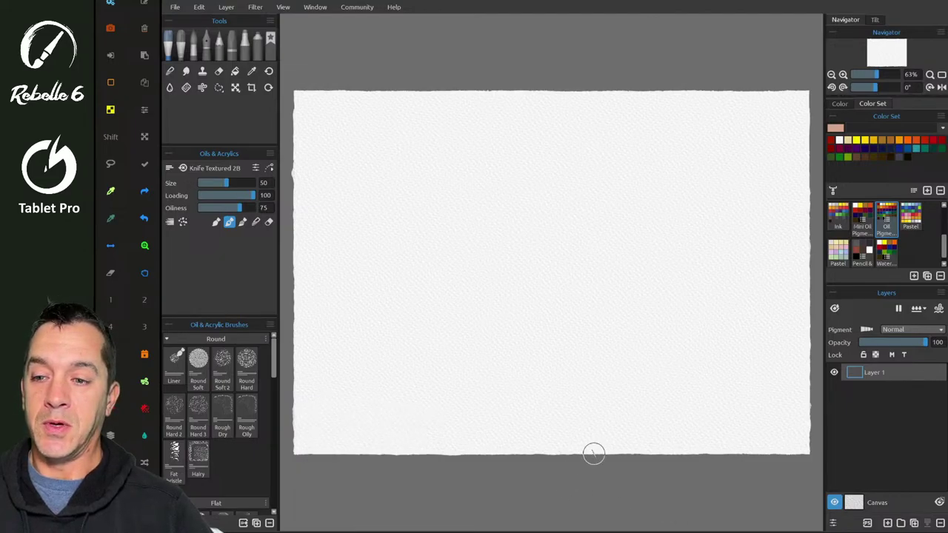
# - Switch to OBS, check the live chat's options and move the floating chat window over the preview, then return to the painting
pyautogui.moveTo(696, 527)
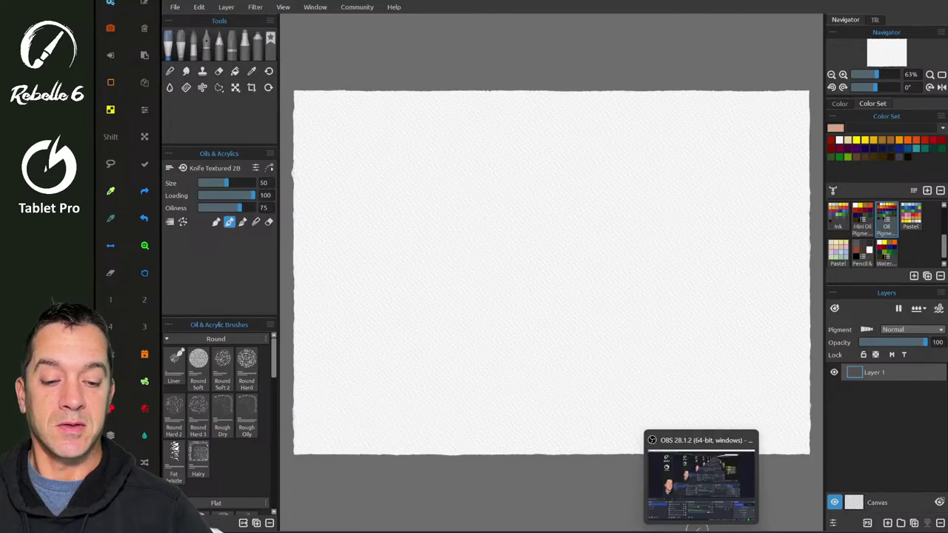
pyautogui.click(696, 481)
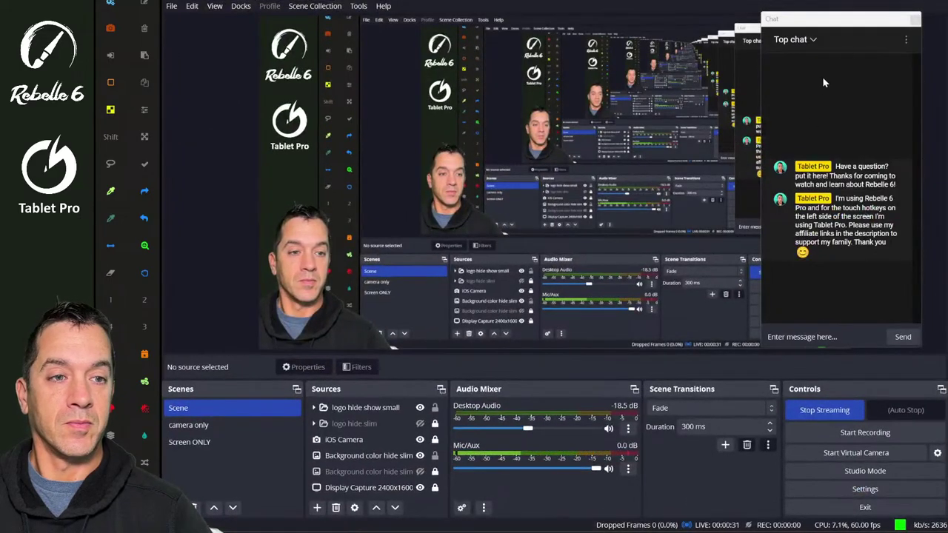
pyautogui.click(905, 39)
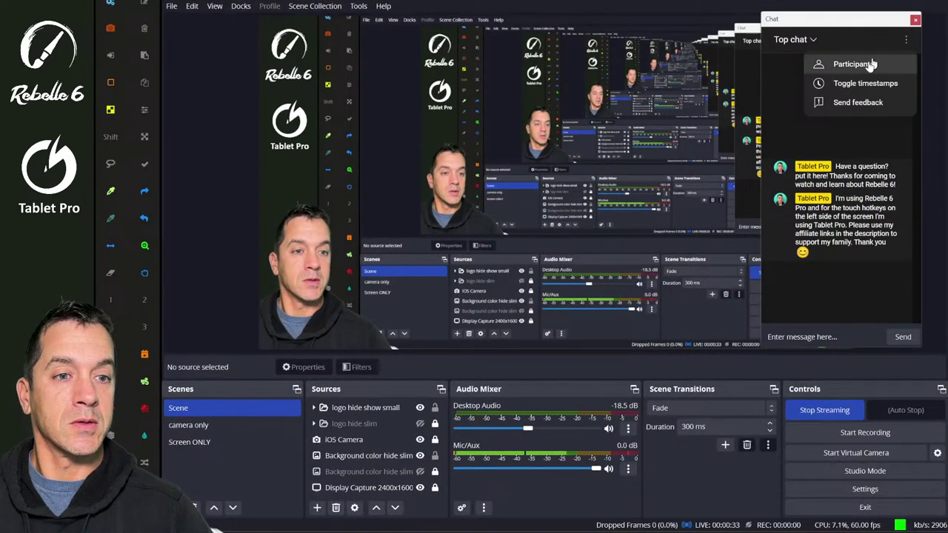
pyautogui.moveTo(851, 24); pyautogui.dragTo(805, 92)
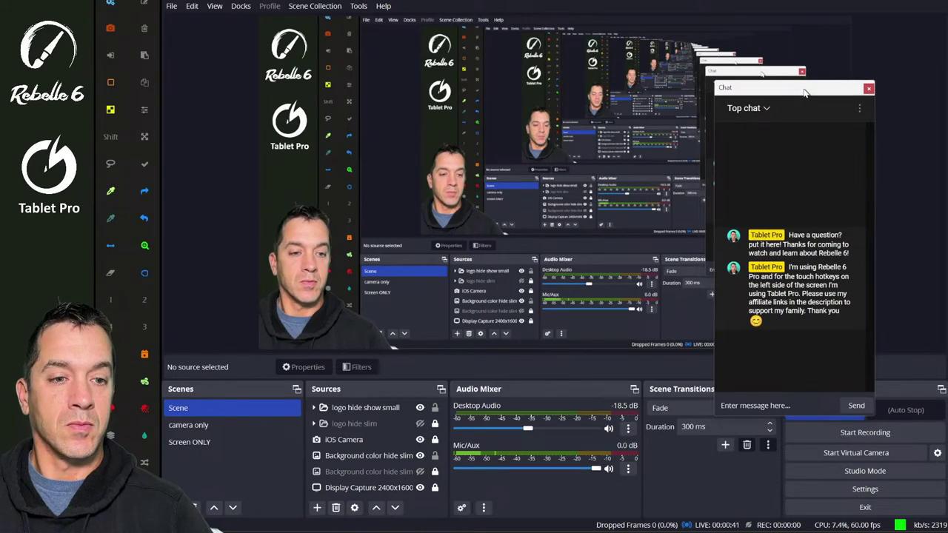
pyautogui.click(887, 0)
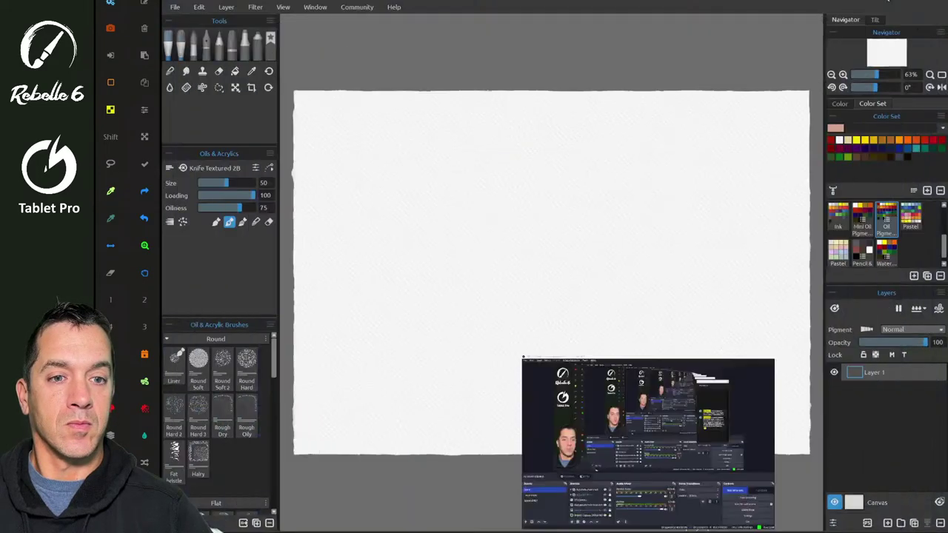
# - Switch back to OBS, move the chat window aside and examine the chat's filter choices and options
pyautogui.moveTo(703, 526)
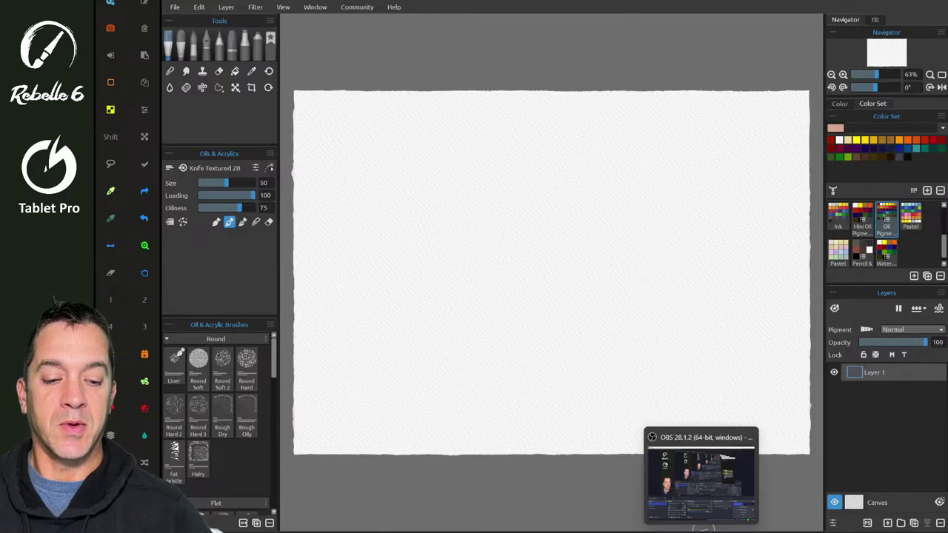
pyautogui.click(700, 478)
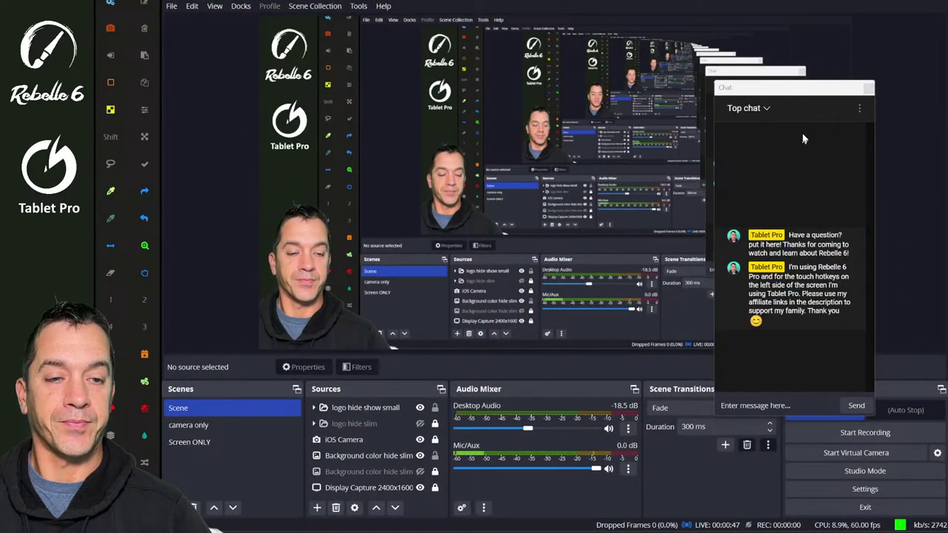
pyautogui.moveTo(803, 87); pyautogui.dragTo(863, 62)
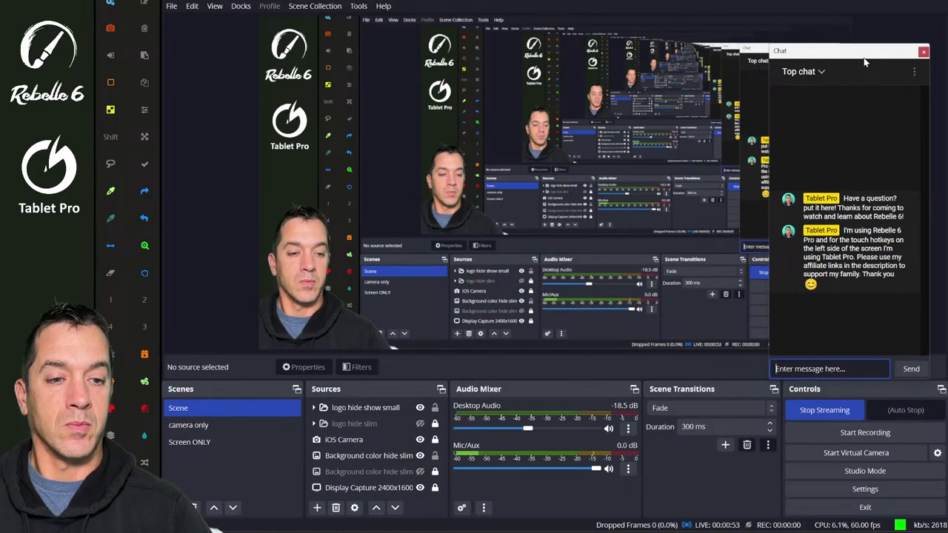
pyautogui.click(820, 73)
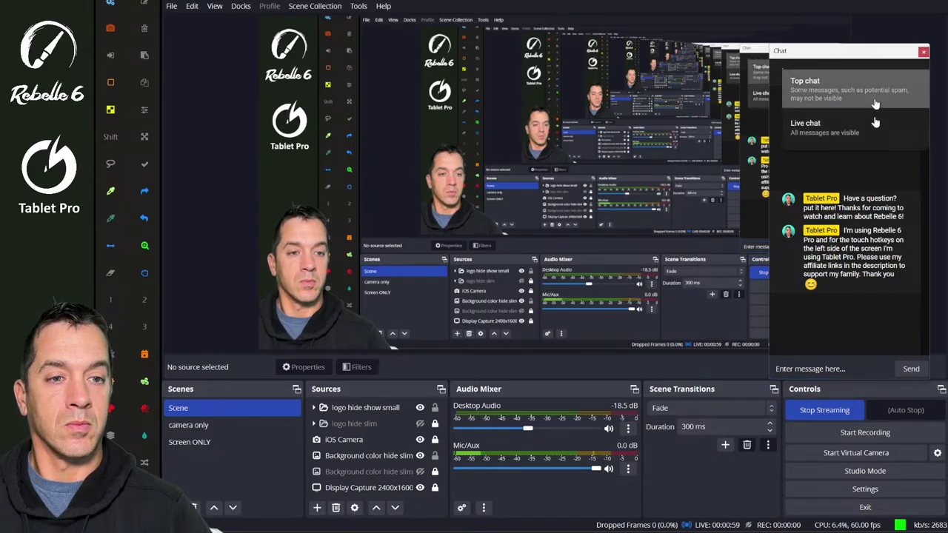
pyautogui.click(877, 168)
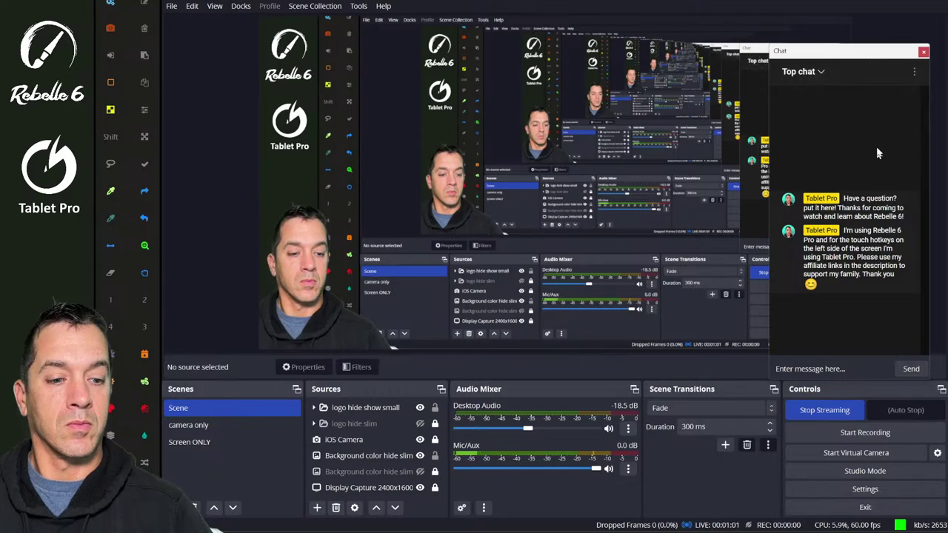
pyautogui.click(915, 73)
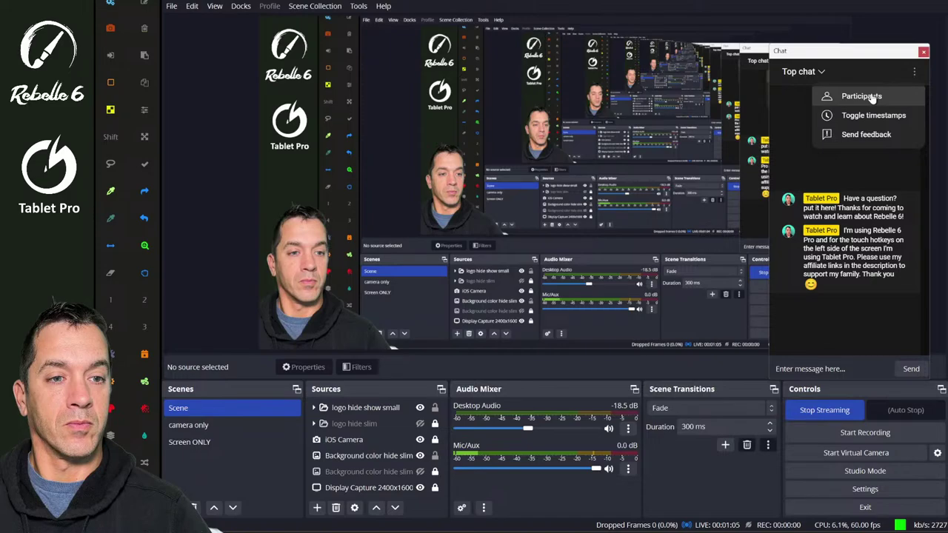
pyautogui.click(869, 167)
# - Dock the Chat panel beside the OBS preview and tile OBS and Rebelle 6 side by side
pyautogui.moveTo(867, 54); pyautogui.dragTo(904, 55)
pyautogui.moveTo(932, 83); pyautogui.dragTo(932, 83)
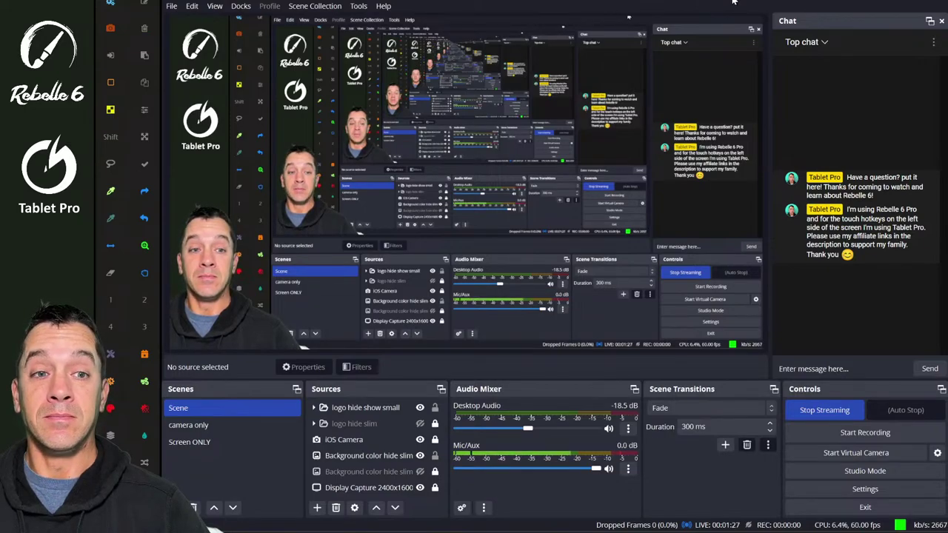
pyautogui.moveTo(733, 2); pyautogui.dragTo(944, 124)
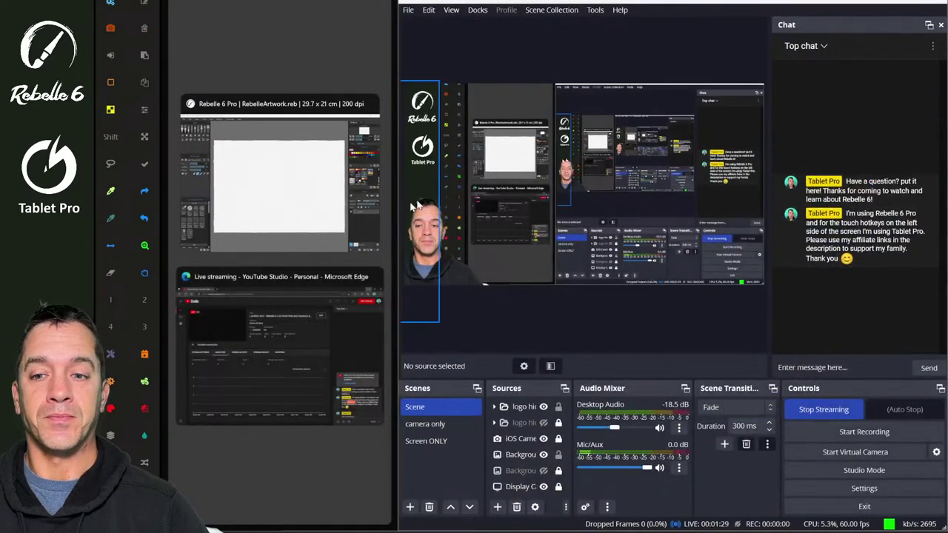
pyautogui.click(333, 213)
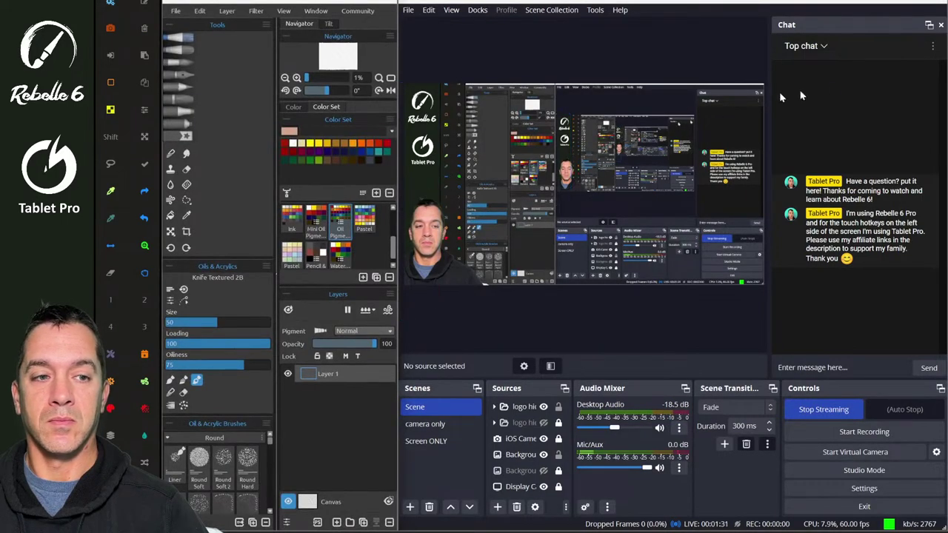
# - Undock the Chat panel as a floating window over the OBS preview and try to widen the Rebelle 6 half of the split
pyautogui.click(929, 26)
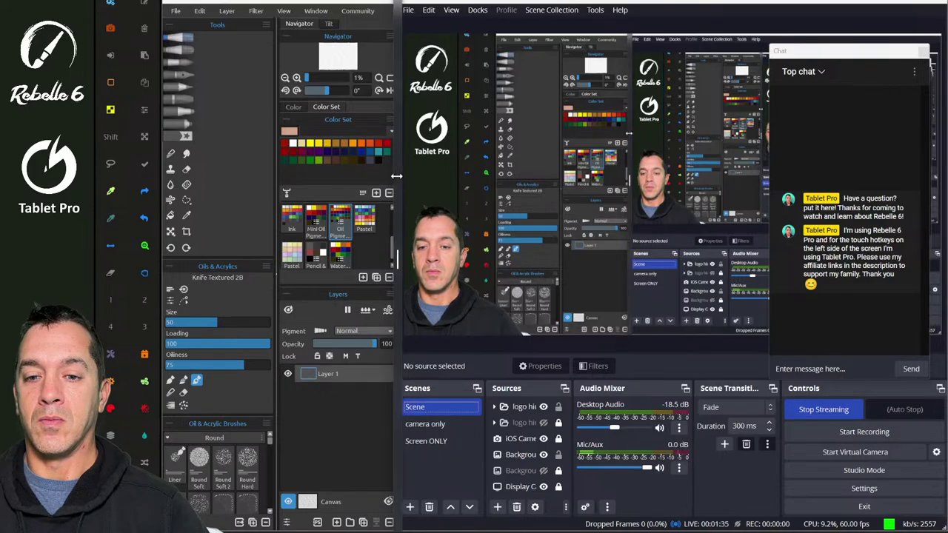
pyautogui.moveTo(397, 175); pyautogui.dragTo(736, 165)
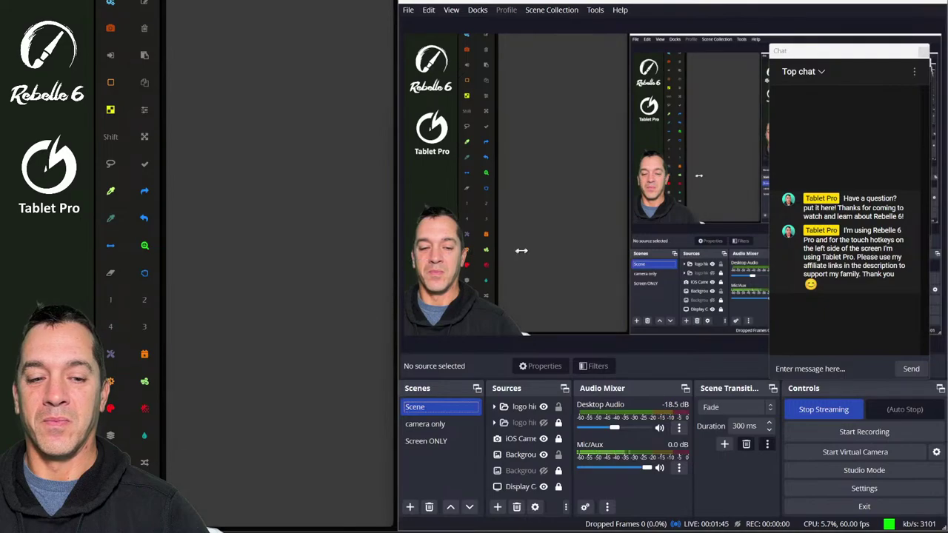
pyautogui.moveTo(828, 53); pyautogui.dragTo(688, 81)
pyautogui.click(395, 223)
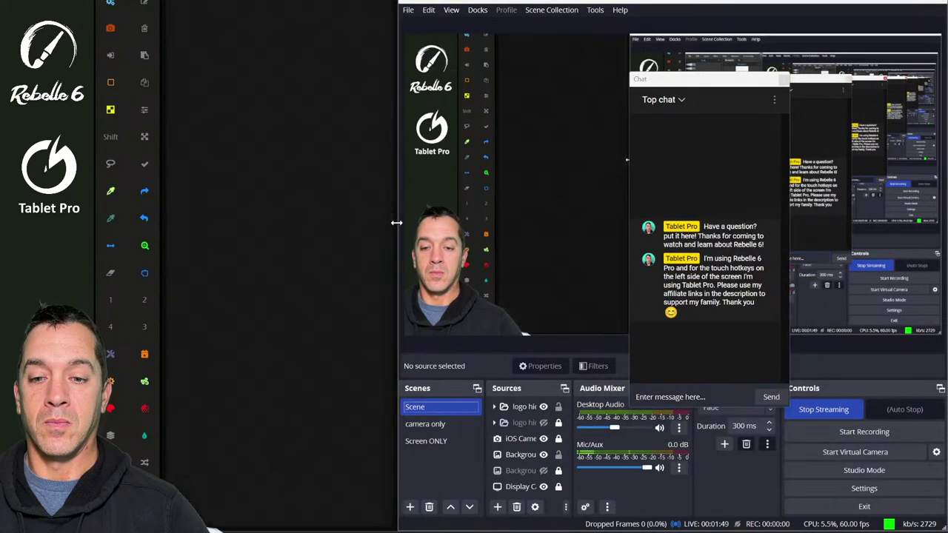
# - Disable the OBS preview and try to resize the split between the two windows again
pyautogui.rightClick(544, 123)
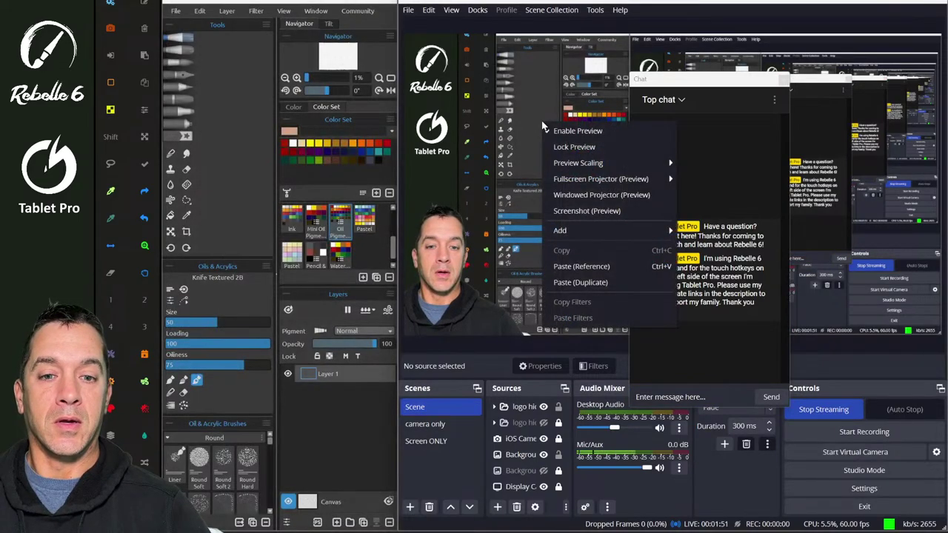
pyautogui.click(589, 131)
pyautogui.moveTo(396, 175); pyautogui.dragTo(560, 177)
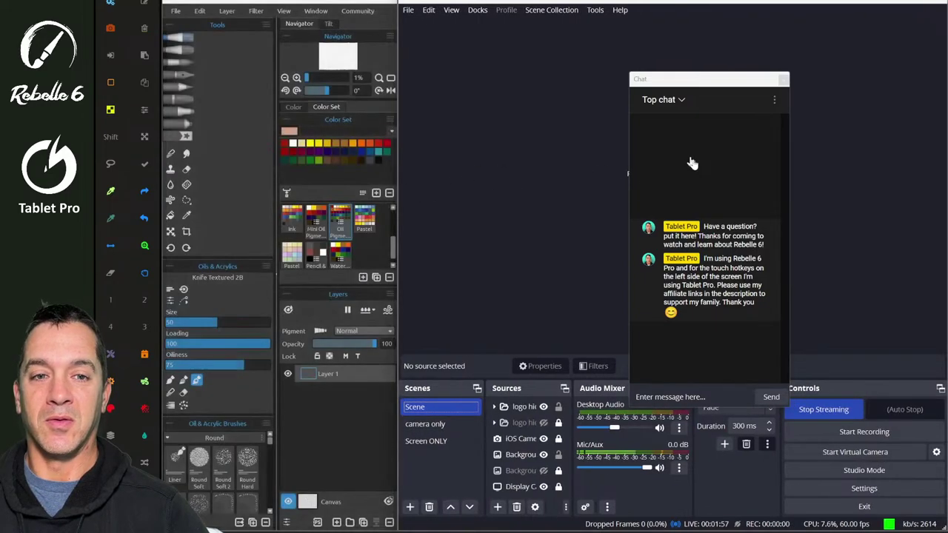
# - Minimize OBS and maximize the Rebelle 6 window
pyautogui.click(885, 3)
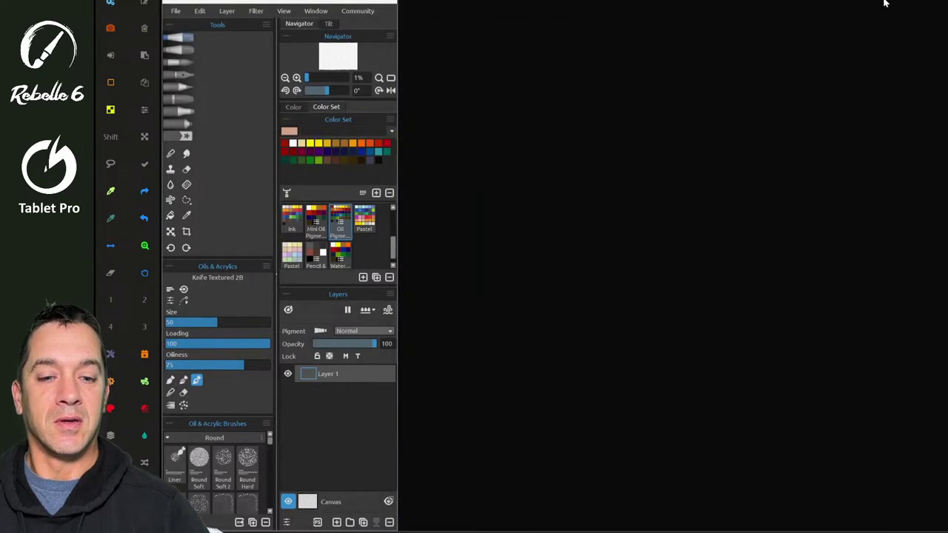
pyautogui.doubleClick(362, 2)
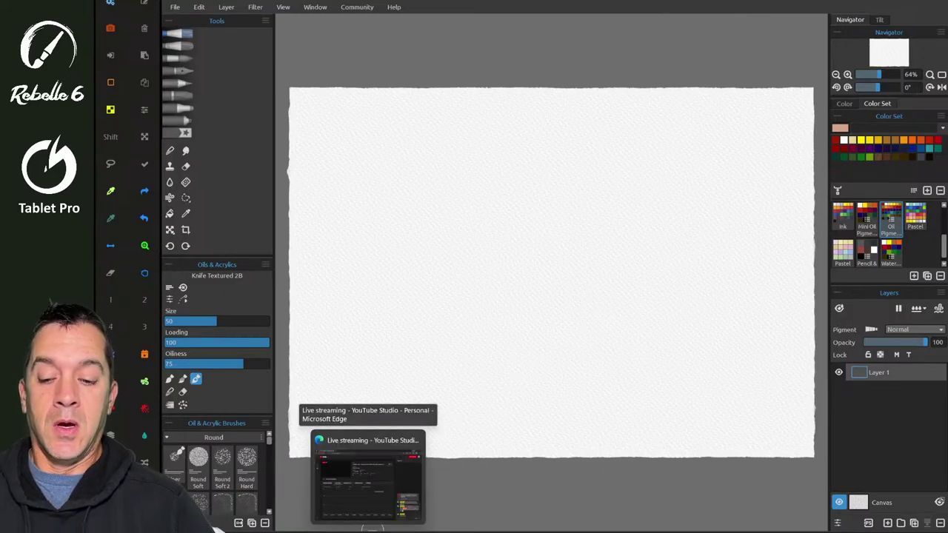
# - Find and launch the Pinterest app from Windows, and dismiss its app-installed permissions prompt
pyautogui.click(371, 526)
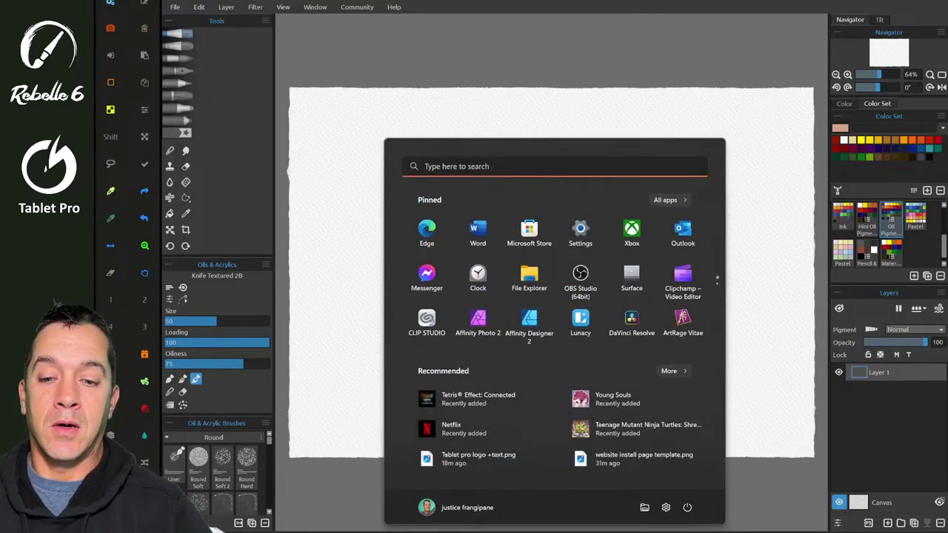
pyautogui.write('pint')
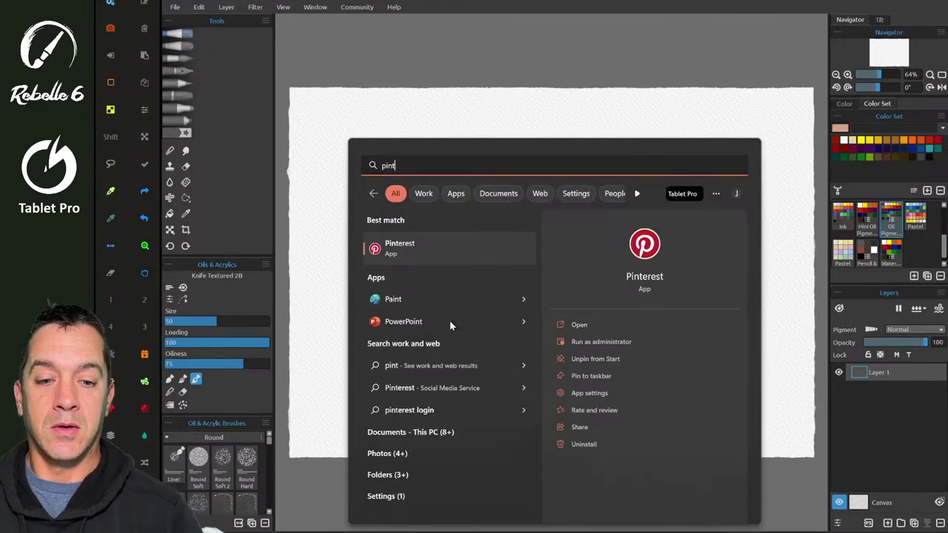
pyautogui.press('Return')
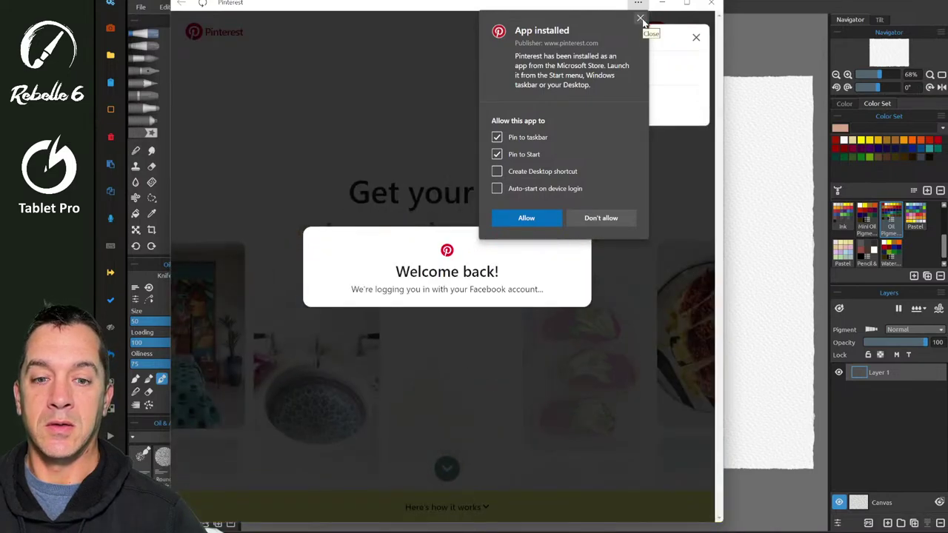
pyautogui.click(641, 20)
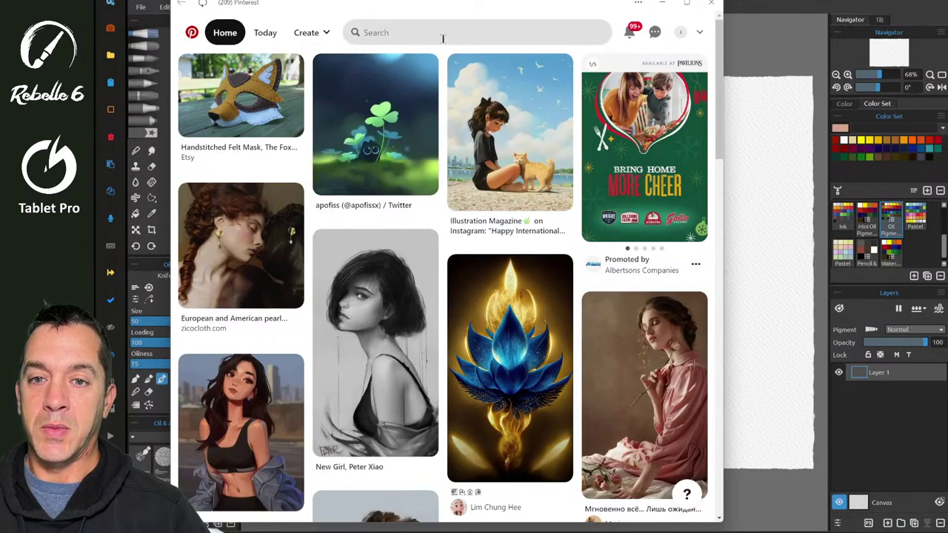
# - Browse the Pinterest home feed, open the front-facing portrait of the woman with red lips, and move the window off the canvas
pyautogui.scroll(-5, 431, 110)
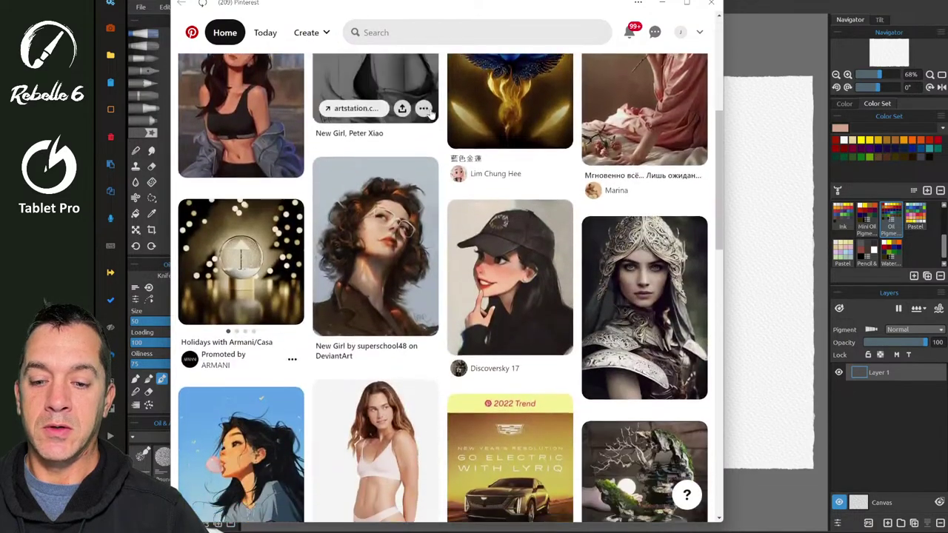
pyautogui.scroll(-7, 431, 110)
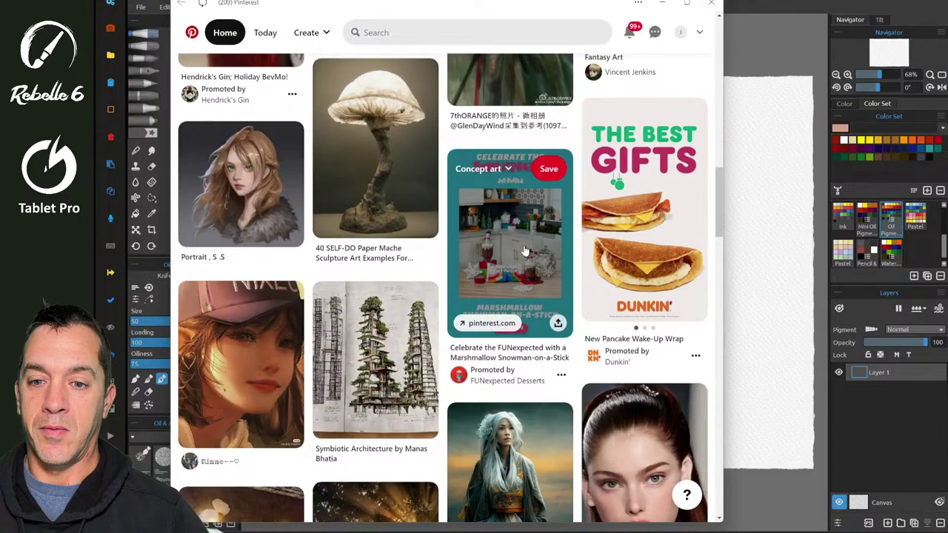
pyautogui.scroll(-3, 489, 296)
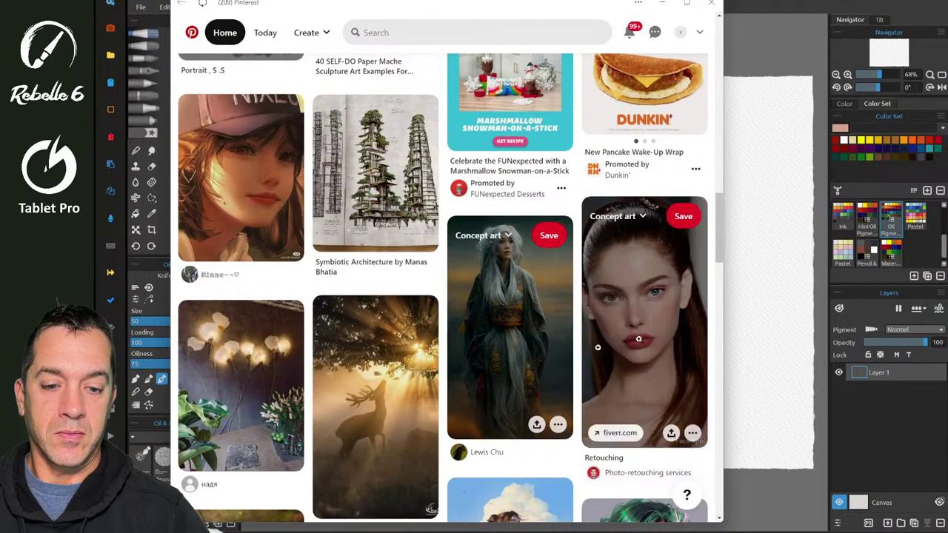
pyautogui.click(675, 333)
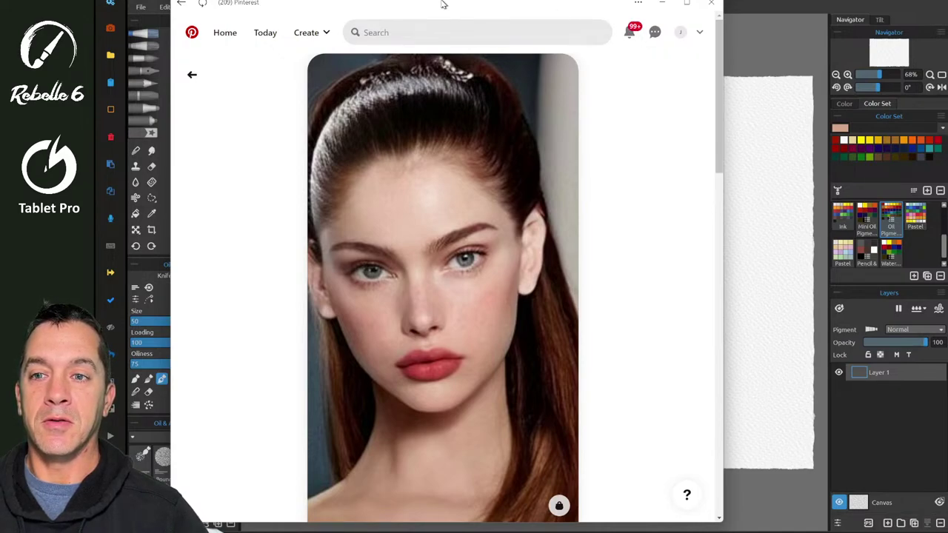
pyautogui.moveTo(441, 3); pyautogui.dragTo(744, 44)
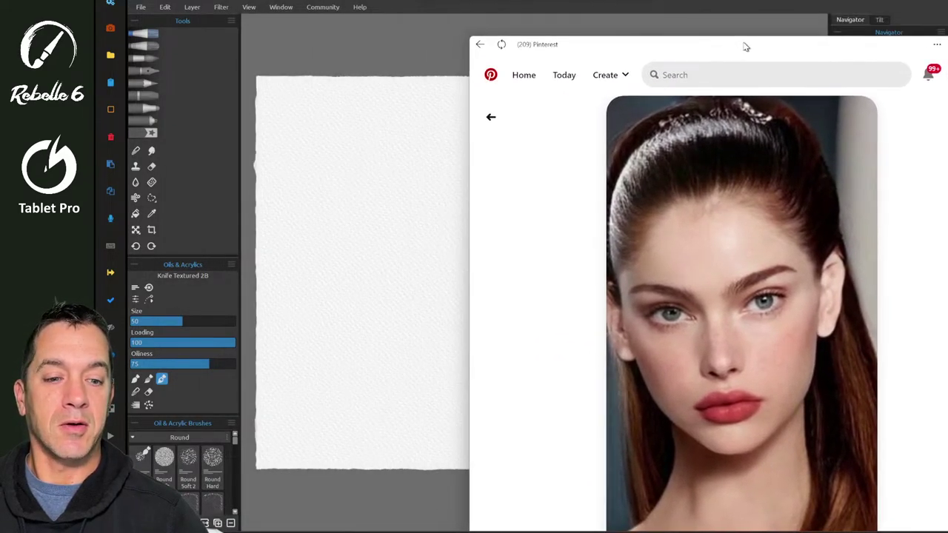
# - Show the Reference Images panel in Rebelle 6 and place it over the upper-left part of the canvas
pyautogui.click(281, 7)
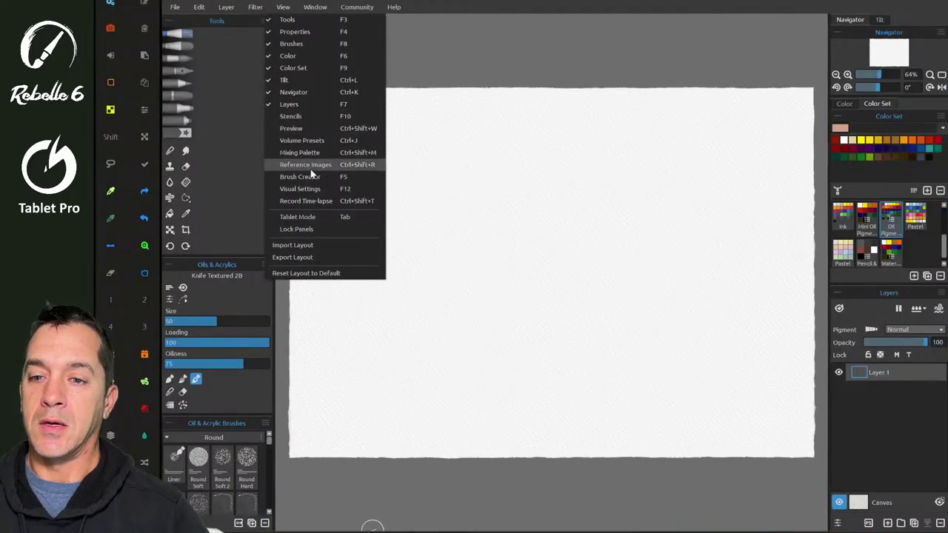
pyautogui.click(324, 165)
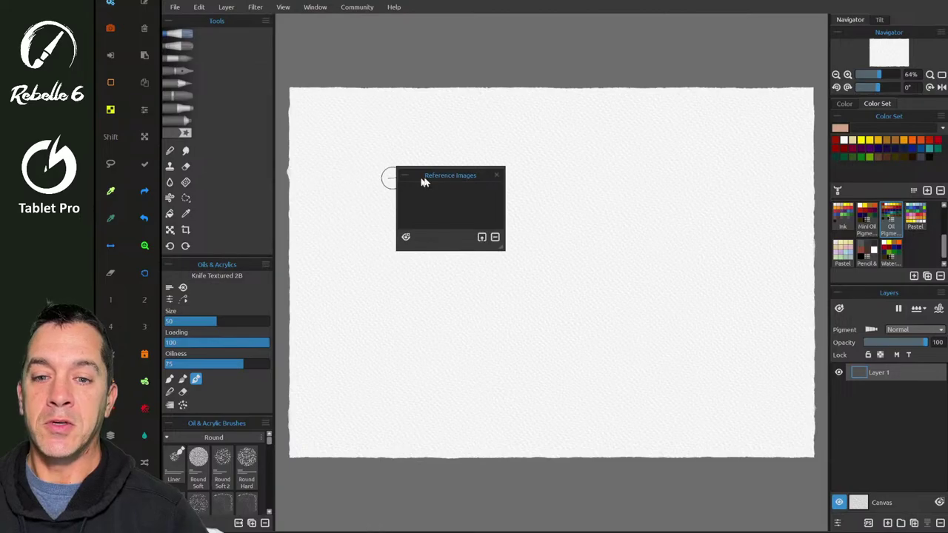
pyautogui.moveTo(445, 172); pyautogui.dragTo(397, 145)
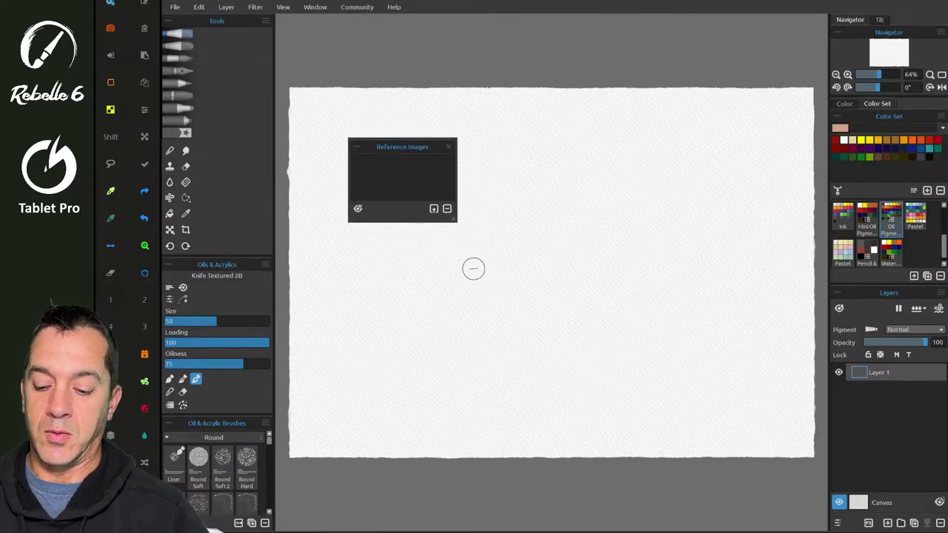
# - Bring Pinterest back to the front and add the portrait image to Rebelle's Reference Images panel
pyautogui.hotkey('alt', 'Tab')
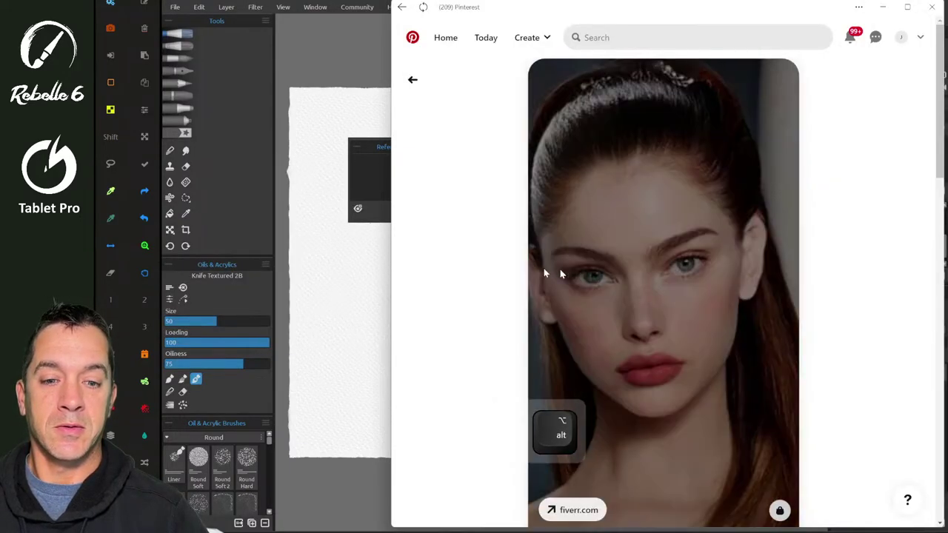
pyautogui.moveTo(560, 270); pyautogui.dragTo(368, 173)
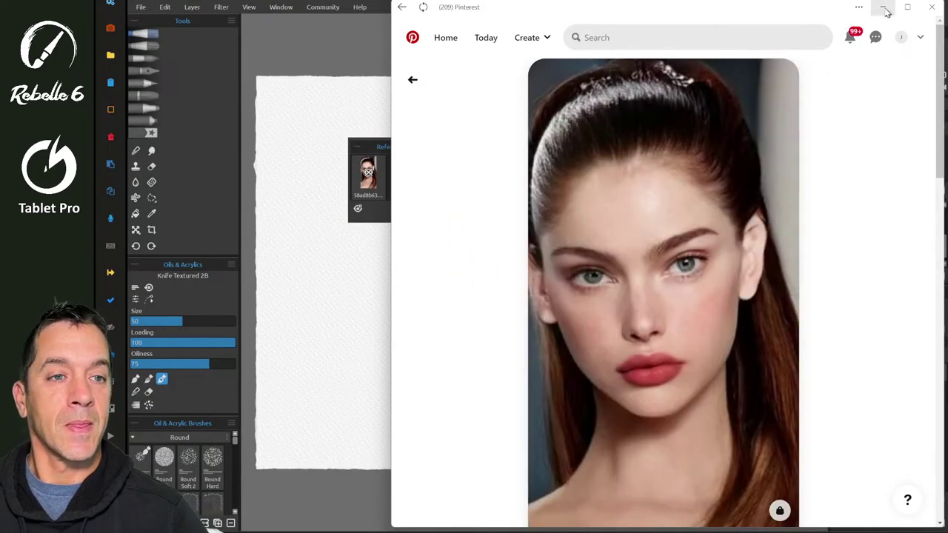
# - Look through the related portraits under the current Pinterest pin for another face to use as a painting reference
pyautogui.scroll(-4, 766, 207)
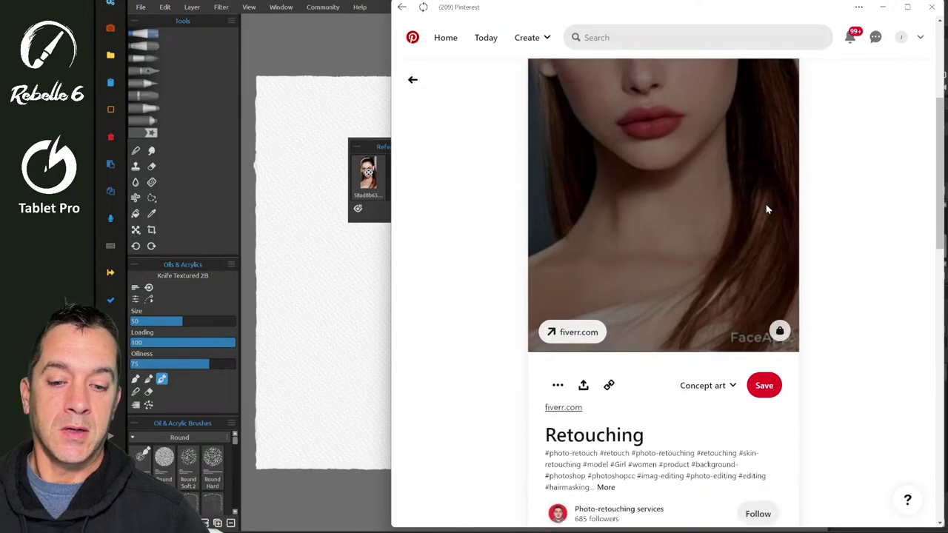
pyautogui.scroll(-1, 634, 423)
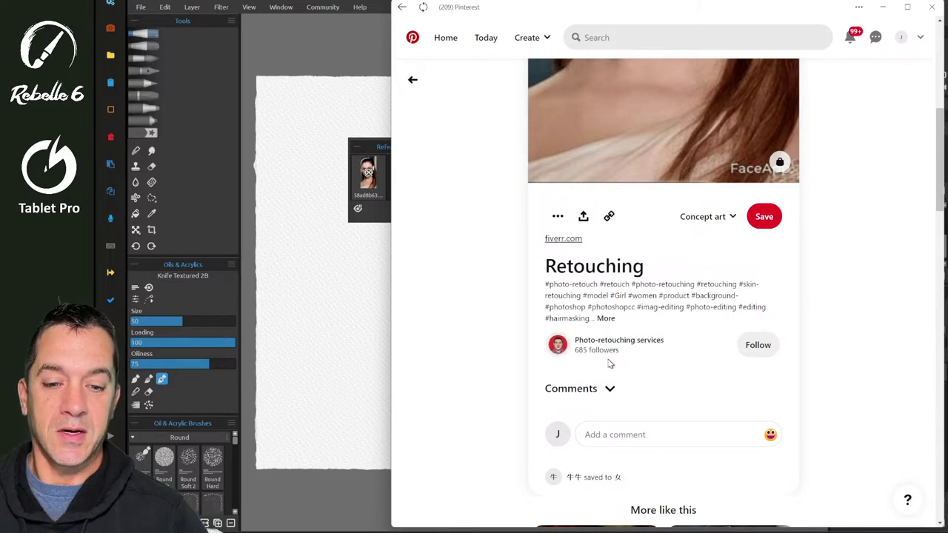
pyautogui.scroll(-3, 607, 361)
pyautogui.scroll(-3, 606, 360)
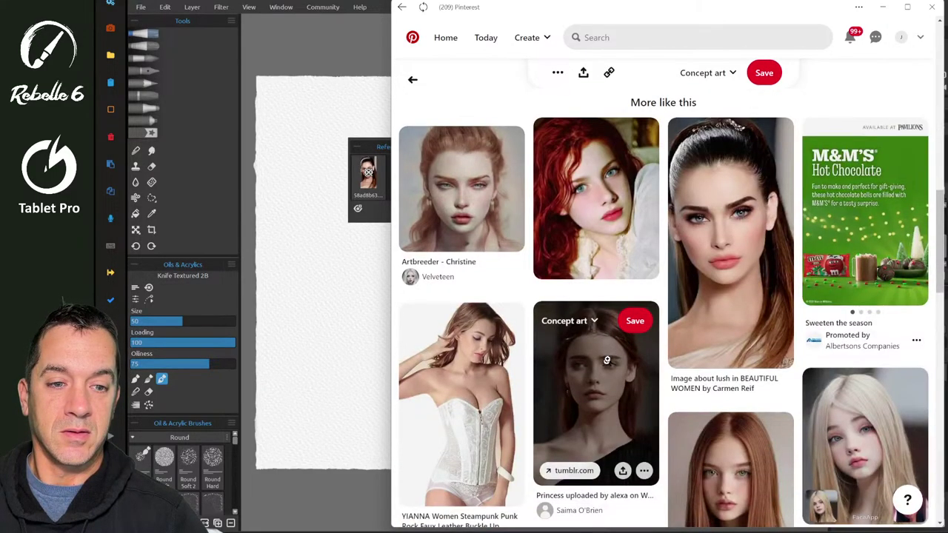
pyautogui.scroll(-2, 606, 360)
pyautogui.scroll(-3, 606, 360)
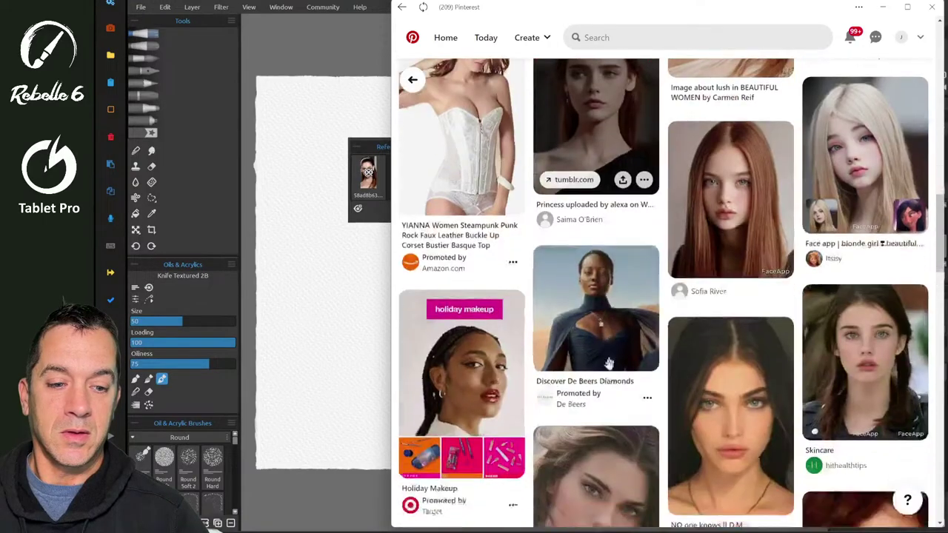
pyautogui.scroll(-4, 607, 361)
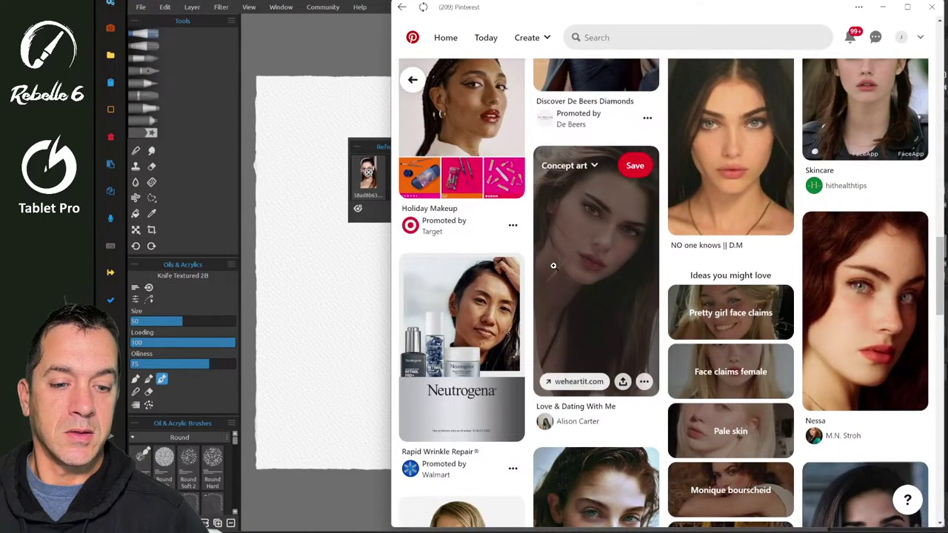
pyautogui.scroll(-2, 553, 265)
pyautogui.scroll(-2, 552, 268)
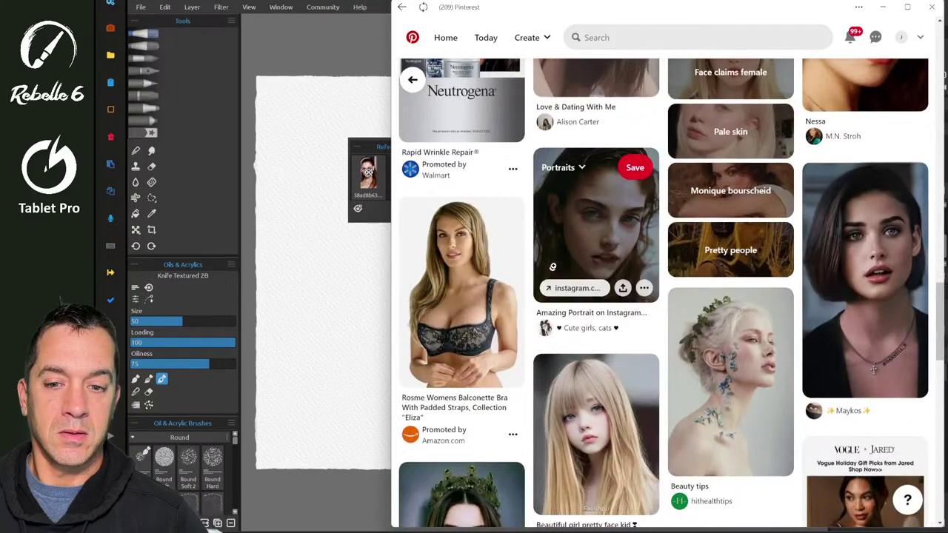
pyautogui.scroll(-3, 552, 267)
pyautogui.scroll(-1, 553, 268)
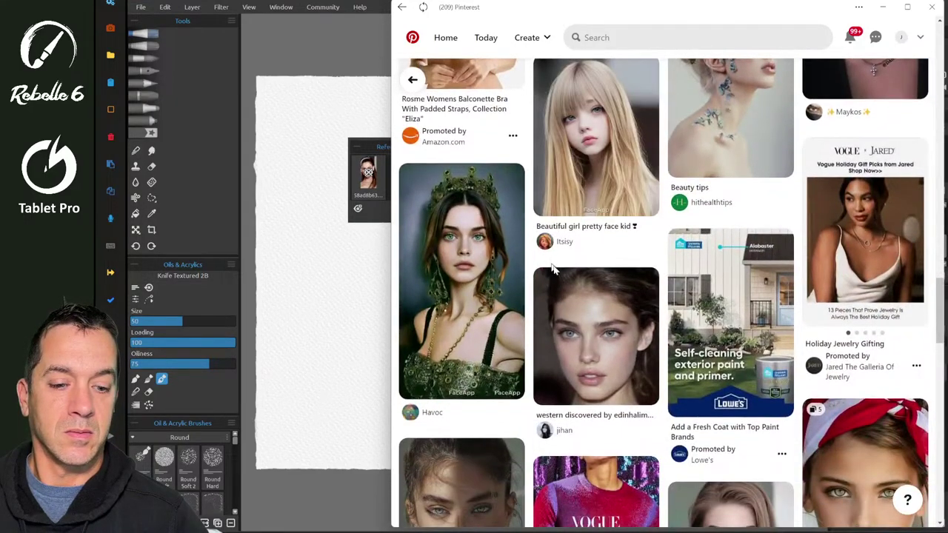
pyautogui.scroll(-3, 553, 268)
pyautogui.scroll(-2, 553, 270)
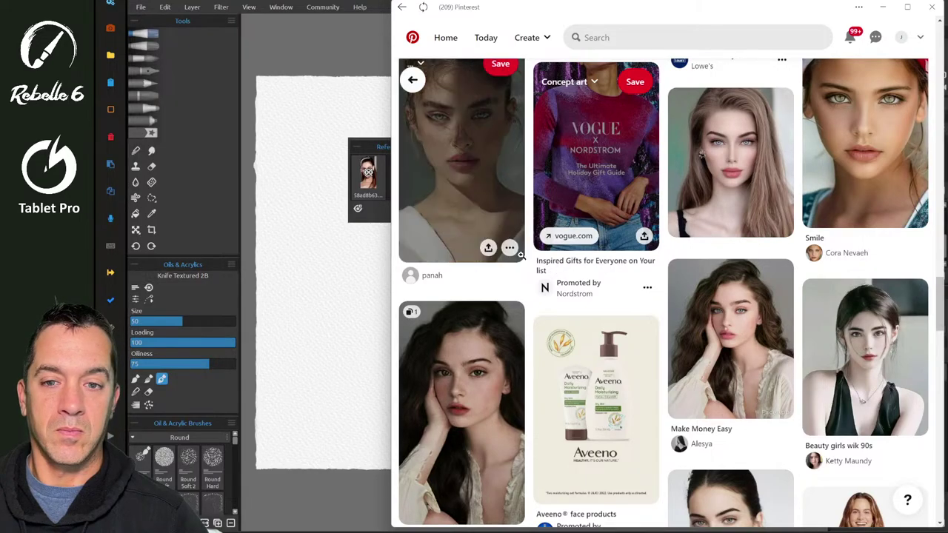
pyautogui.scroll(-3, 520, 253)
pyautogui.scroll(-5, 520, 254)
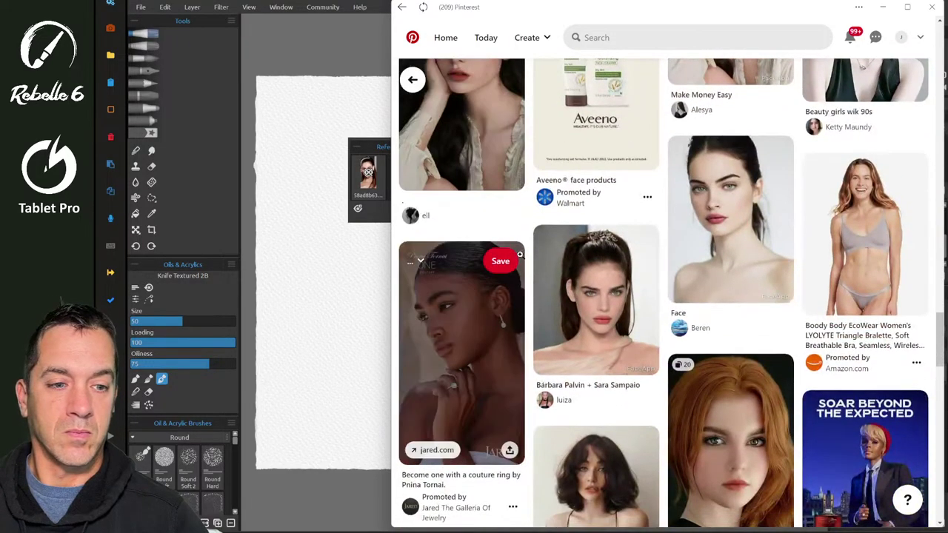
pyautogui.scroll(-2, 520, 254)
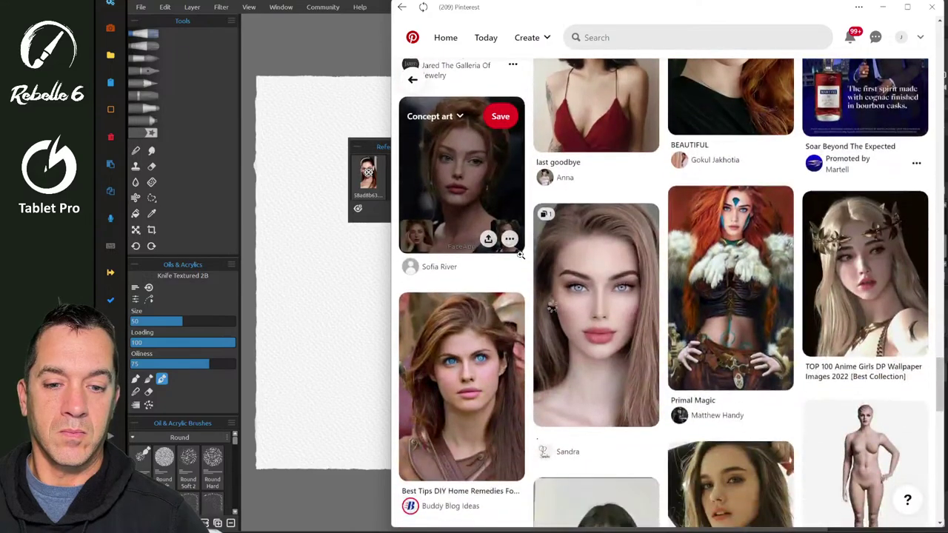
pyautogui.scroll(-4, 519, 254)
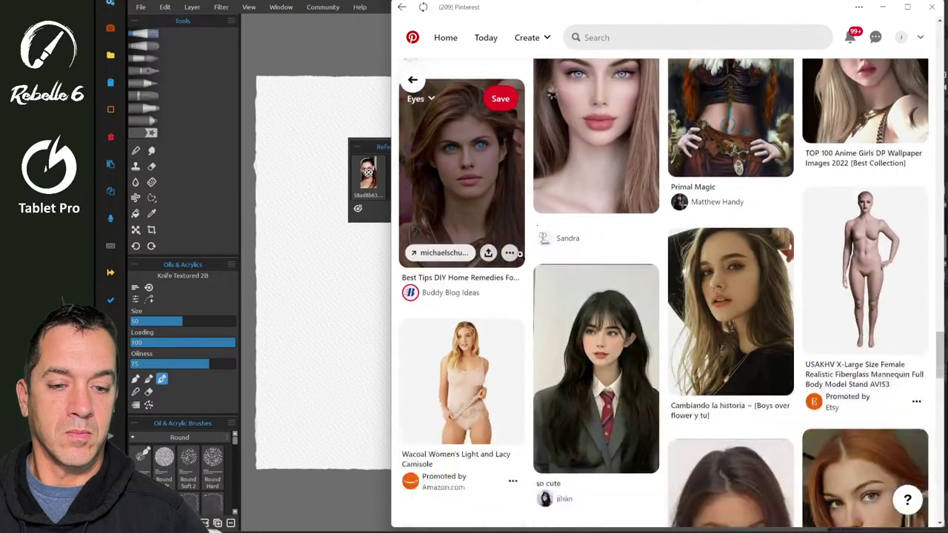
pyautogui.scroll(-3, 520, 254)
pyautogui.scroll(-2, 520, 255)
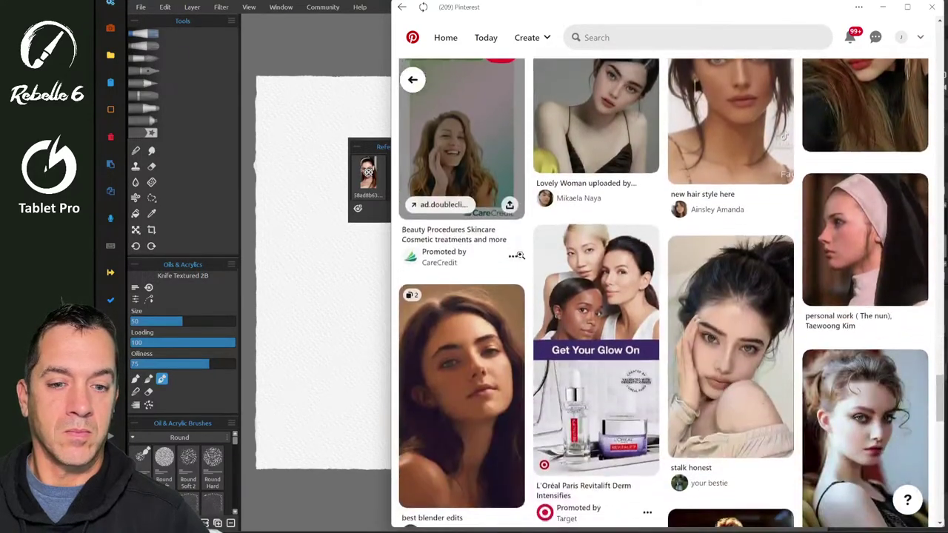
pyautogui.scroll(-2, 520, 255)
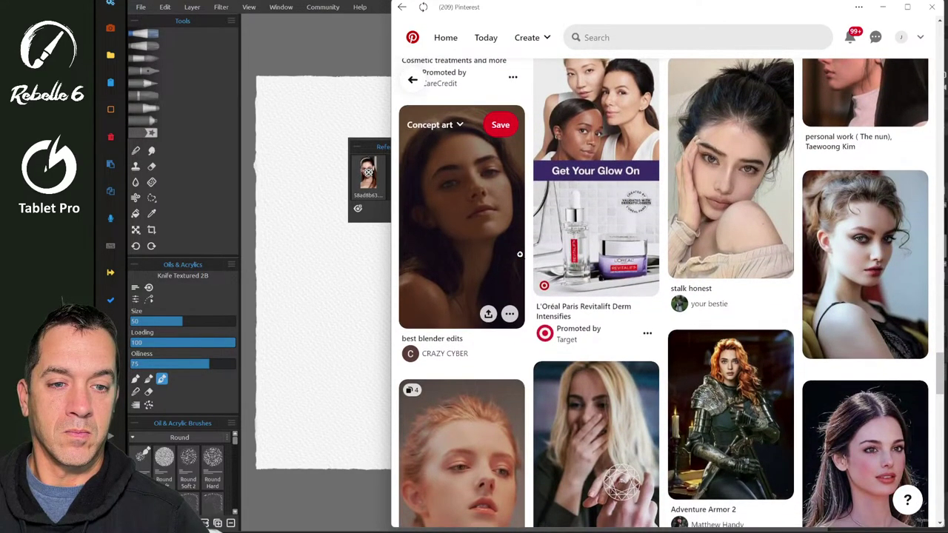
pyautogui.scroll(-1, 519, 254)
pyautogui.scroll(-1, 520, 254)
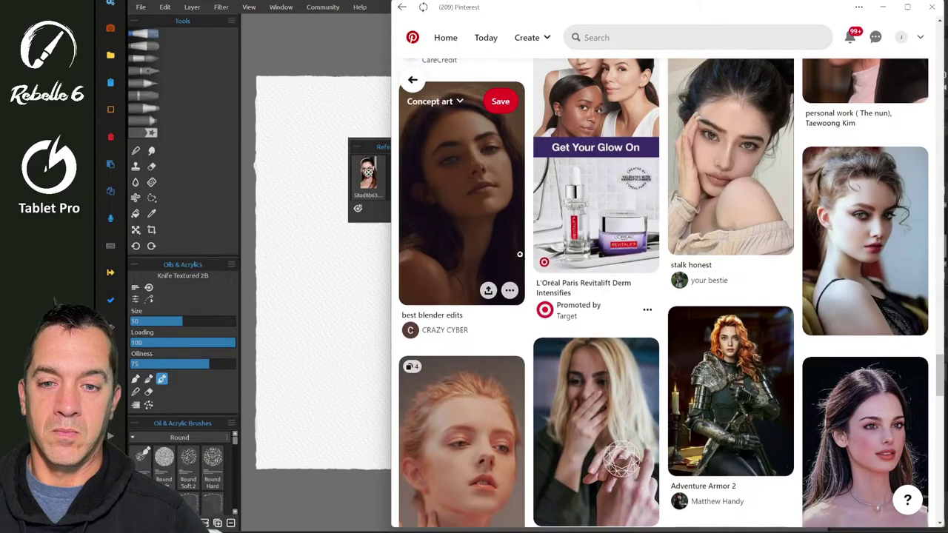
pyautogui.scroll(-3, 520, 254)
pyautogui.scroll(-3, 520, 255)
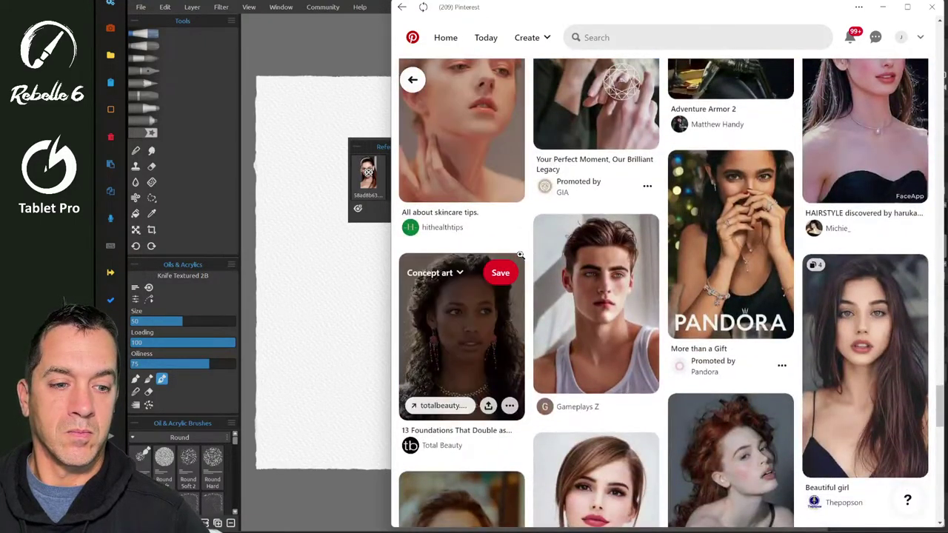
pyautogui.scroll(-2, 520, 254)
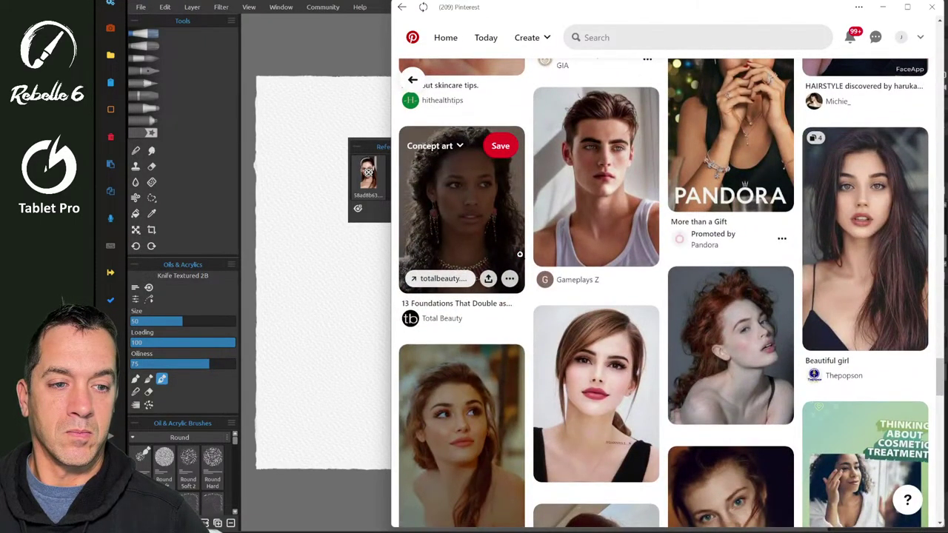
pyautogui.scroll(-2, 519, 254)
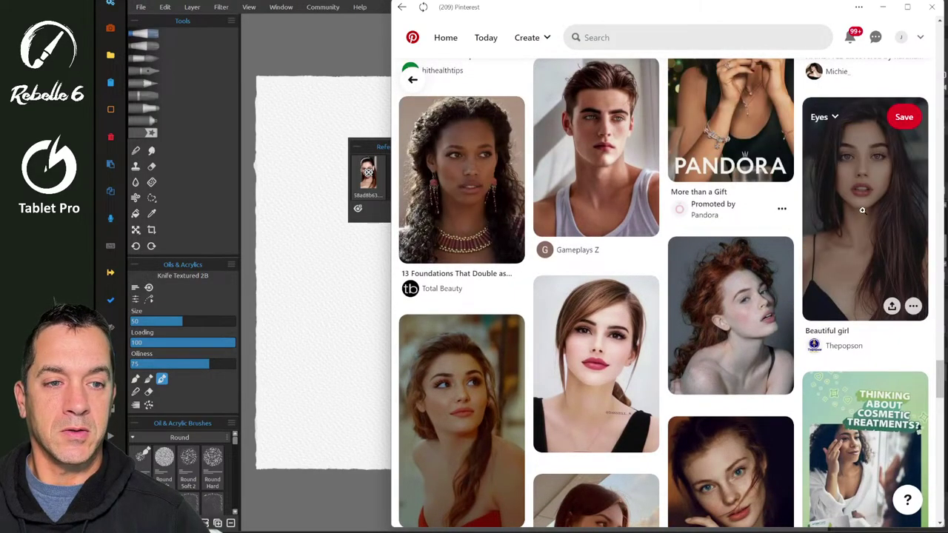
# - Open the "Beautiful girl" portrait pin, add its image to Rebelle's Reference Images panel, and minimize Pinterest
pyautogui.click(862, 210)
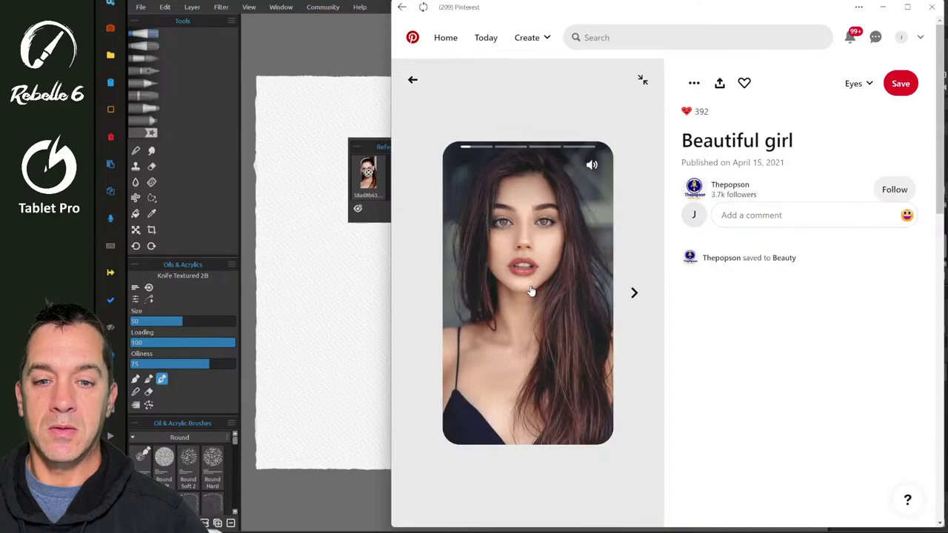
pyautogui.moveTo(530, 291); pyautogui.dragTo(373, 203)
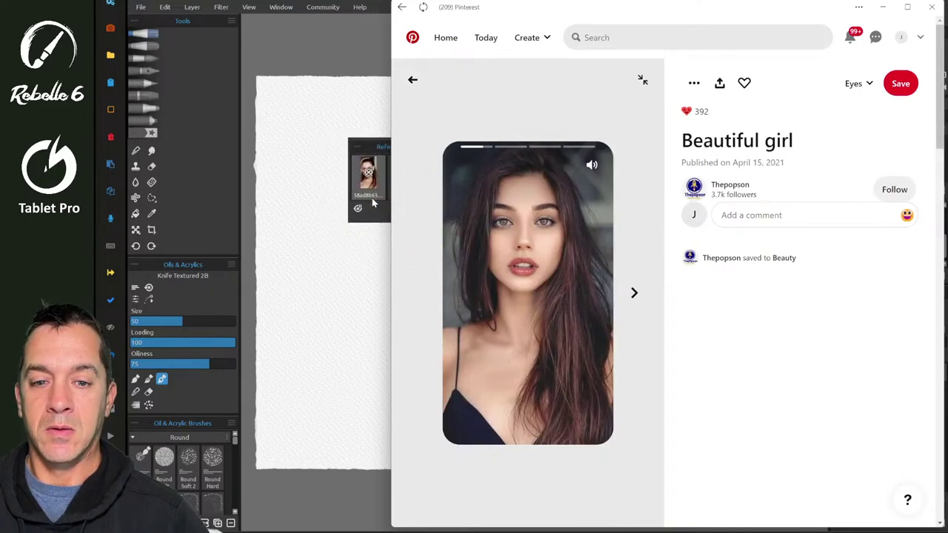
pyautogui.click(883, 7)
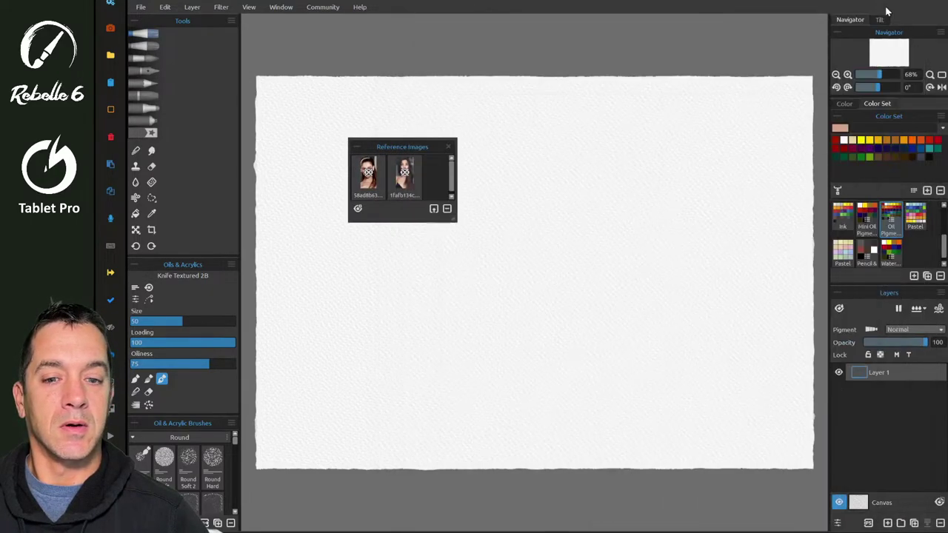
# - Open the long-haired woman's portrait in its own reference window, enlarge it, and move it to the canvas's upper-left corner
pyautogui.doubleClick(403, 175)
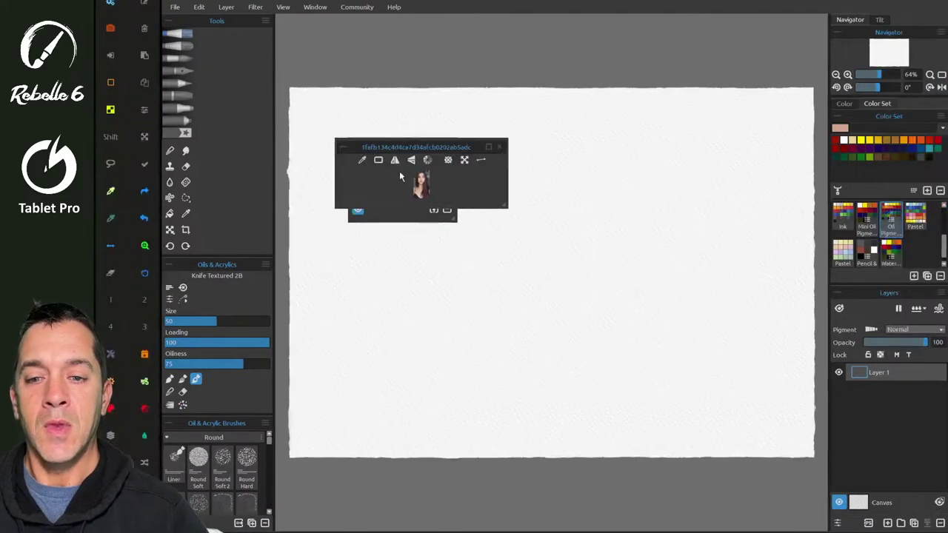
pyautogui.moveTo(504, 208); pyautogui.dragTo(599, 458)
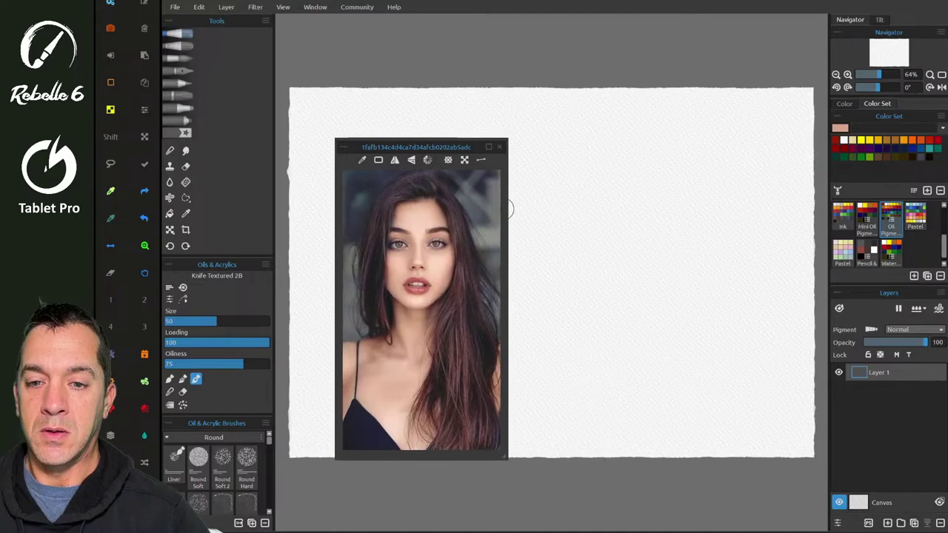
pyautogui.moveTo(450, 149); pyautogui.dragTo(357, 47)
# - Open the ponytail portrait from the Reference Images panel in its own enlarged window, and close that window
pyautogui.click(427, 148)
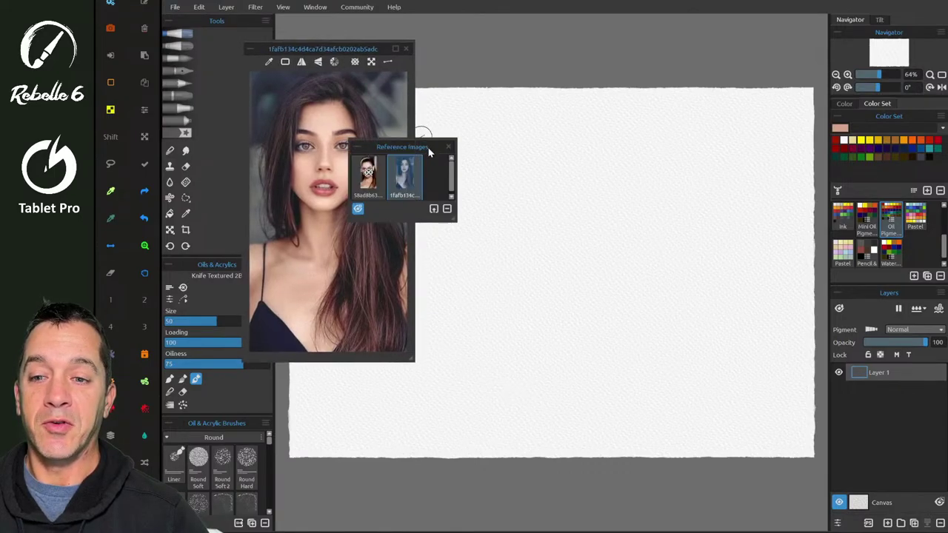
pyautogui.doubleClick(368, 175)
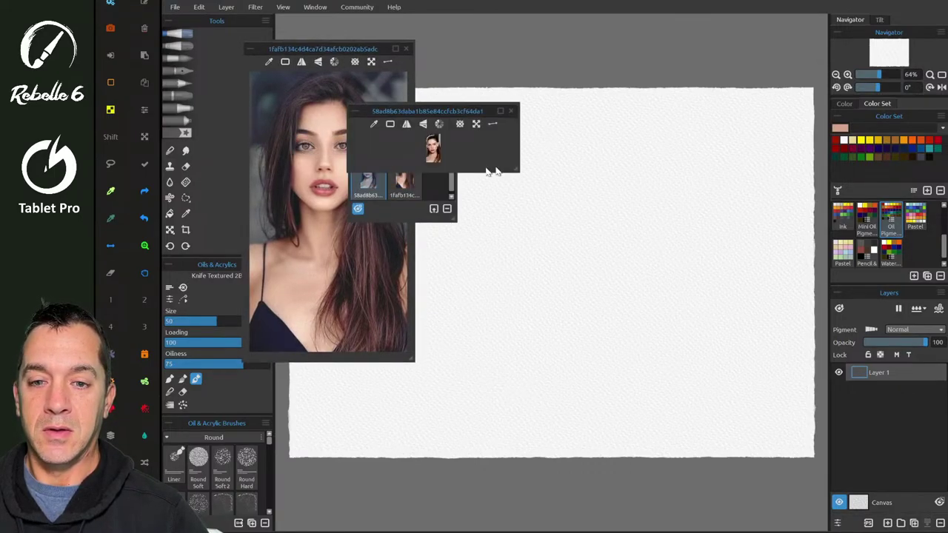
pyautogui.moveTo(514, 170); pyautogui.dragTo(516, 452)
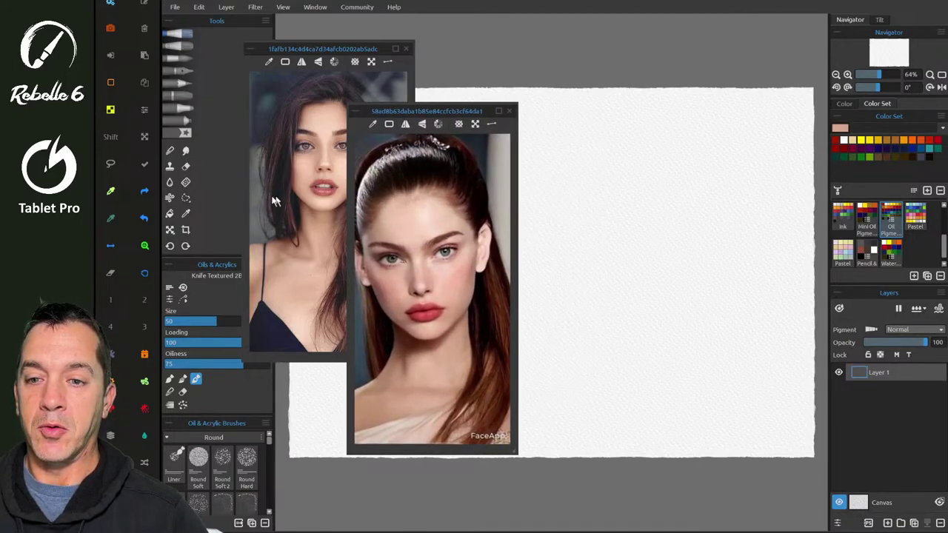
pyautogui.click(509, 112)
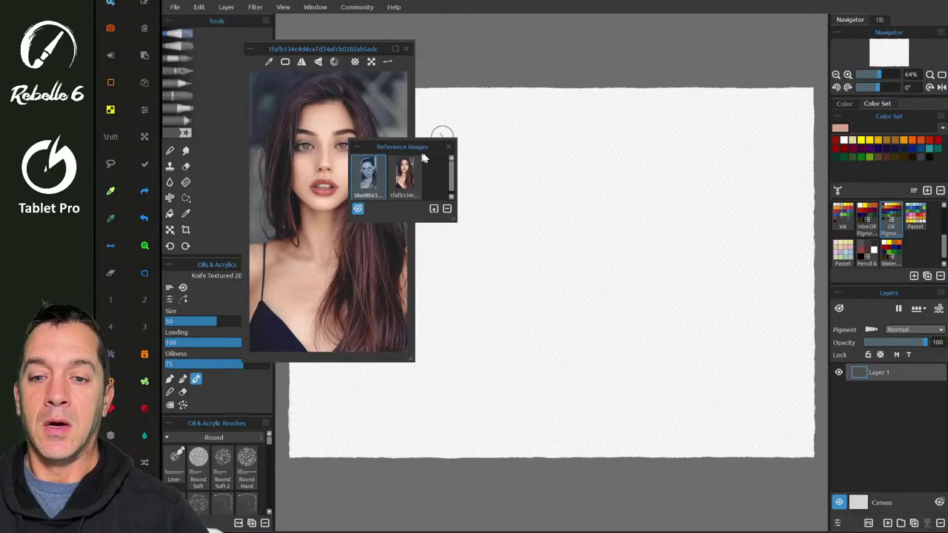
# - Close the Reference Images panel, check the live stream's chat in OBS, and return to Rebelle 6
pyautogui.click(448, 146)
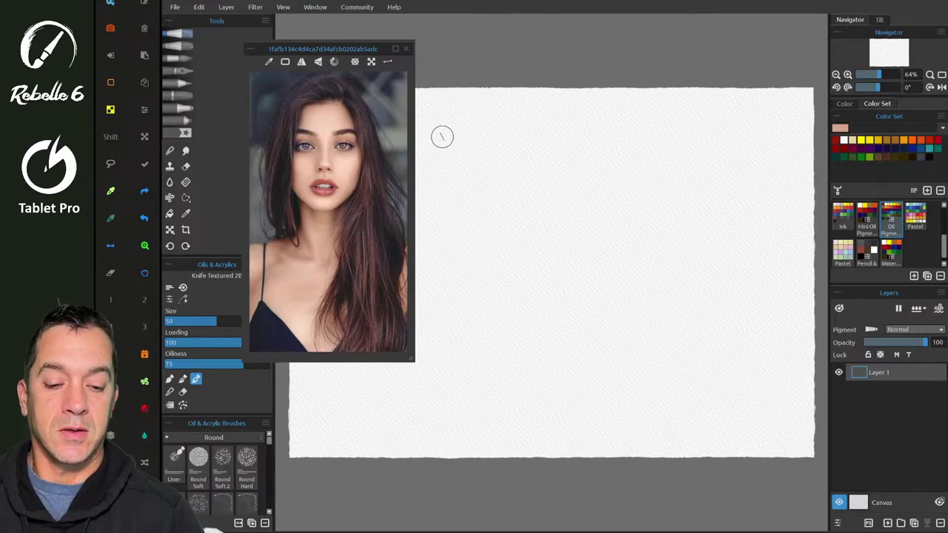
pyautogui.click(683, 531)
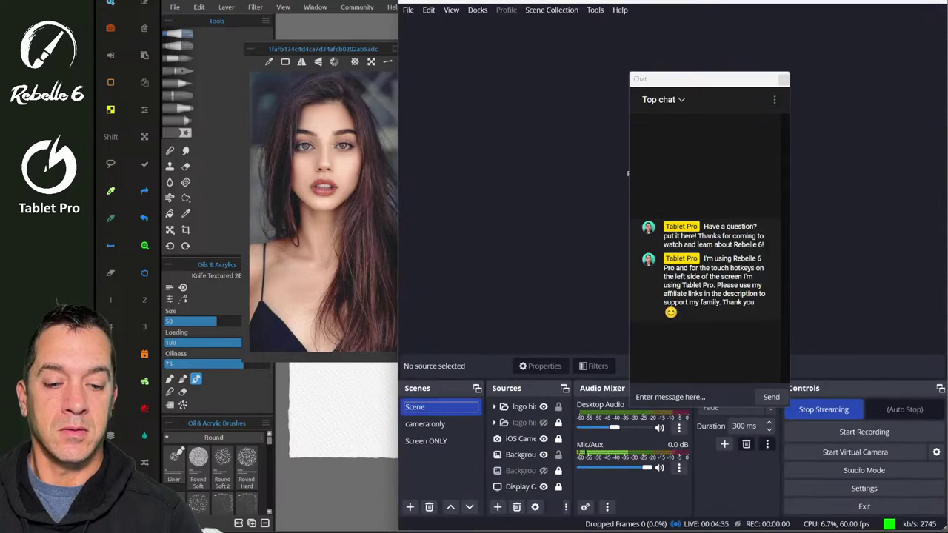
pyautogui.hotkey('alt', 'Tab')
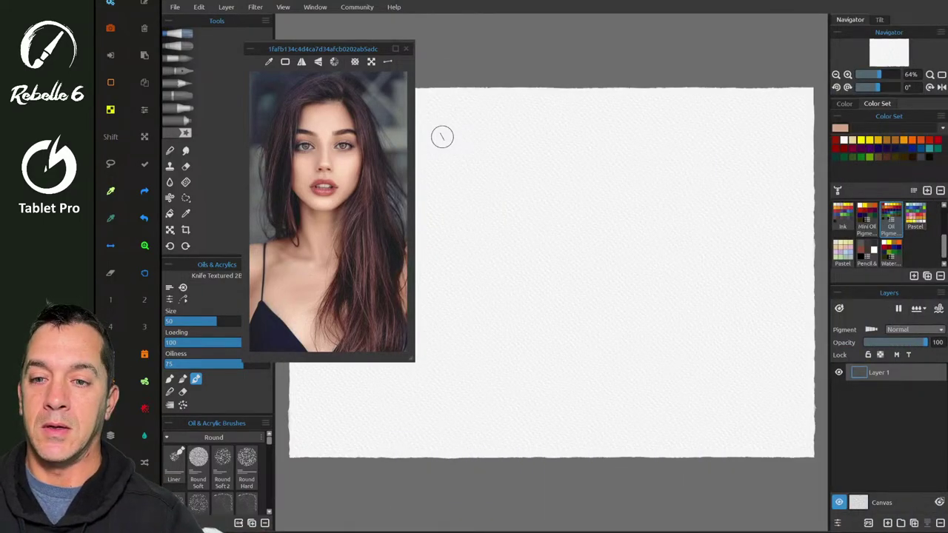
# - Enlarge the canvas view to 75% and move the portrait reference window clear of the tool panels onto the canvas
pyautogui.scroll(2, 442, 136)
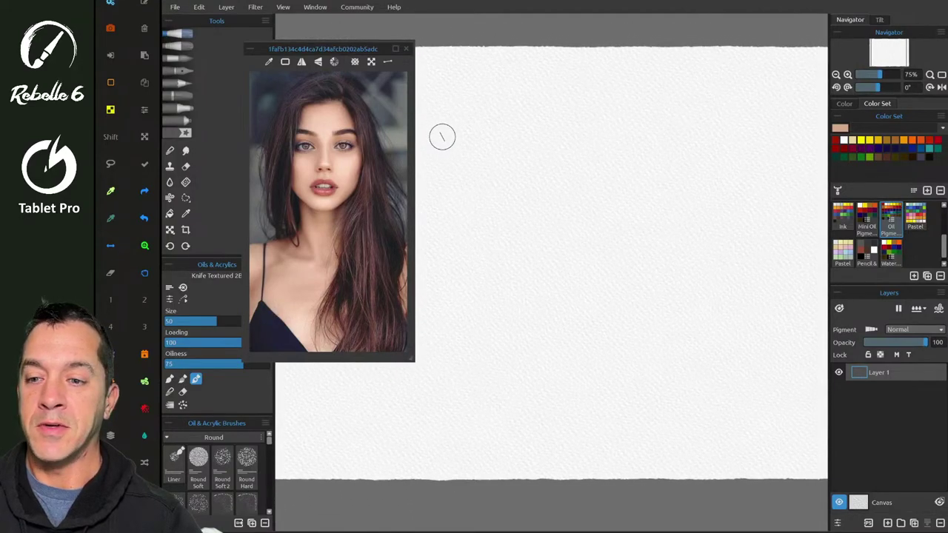
pyautogui.moveTo(343, 45); pyautogui.dragTo(408, 52)
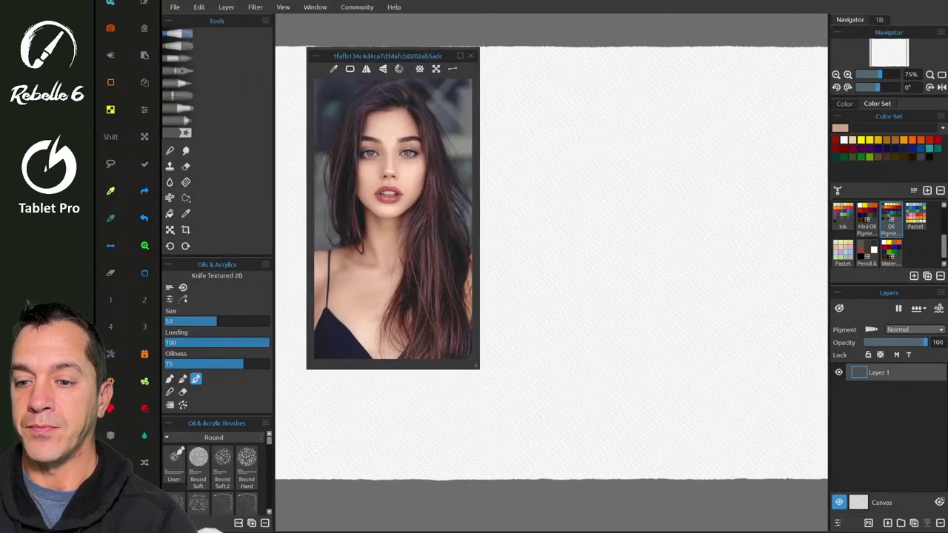
# - Try to reduce the heights of the Tools and Oils & Acrylics panels, and close and reopen the Tools panel
pyautogui.moveTo(238, 413); pyautogui.dragTo(240, 400)
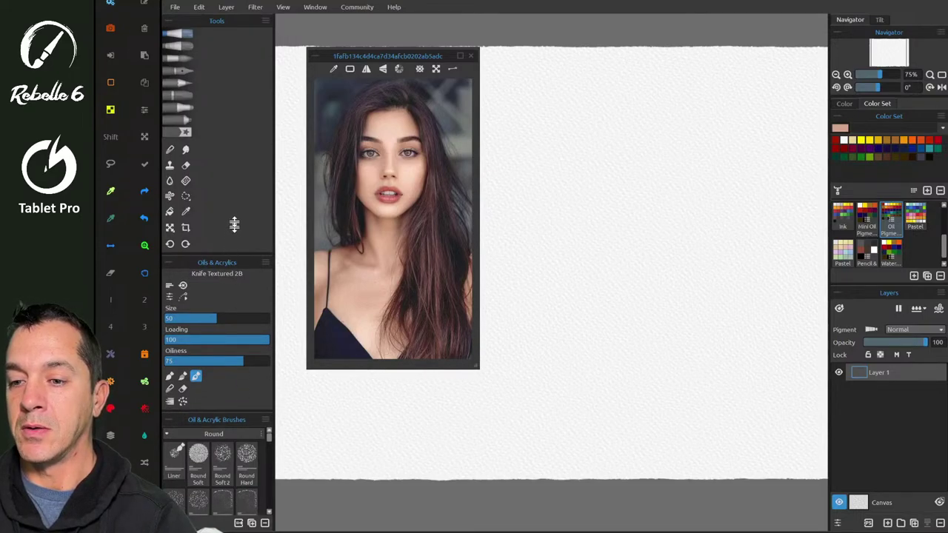
pyautogui.moveTo(231, 254); pyautogui.dragTo(234, 180)
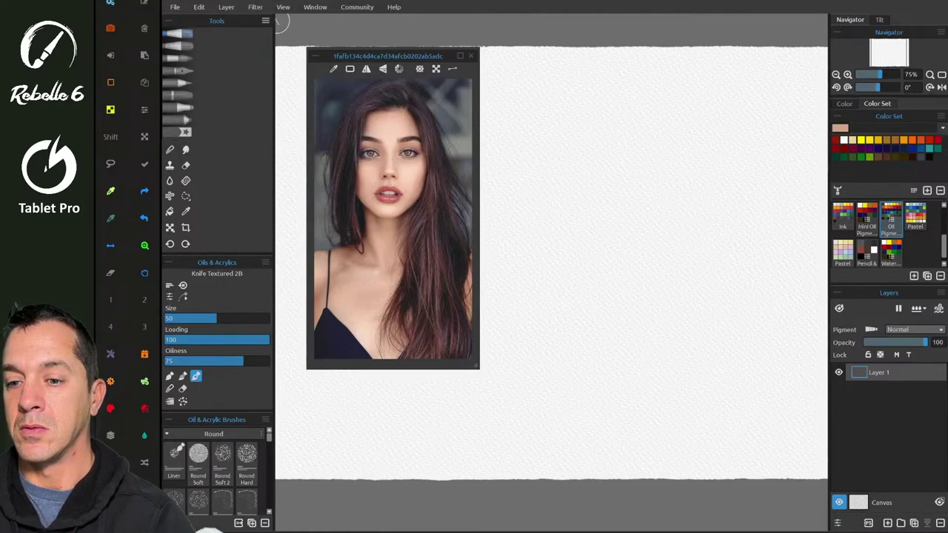
pyautogui.moveTo(246, 22)
pyautogui.mouseDown()
pyautogui.moveTo(246, 270)
pyautogui.moveTo(242, 147)
pyautogui.moveTo(222, 44)
pyautogui.mouseUp()
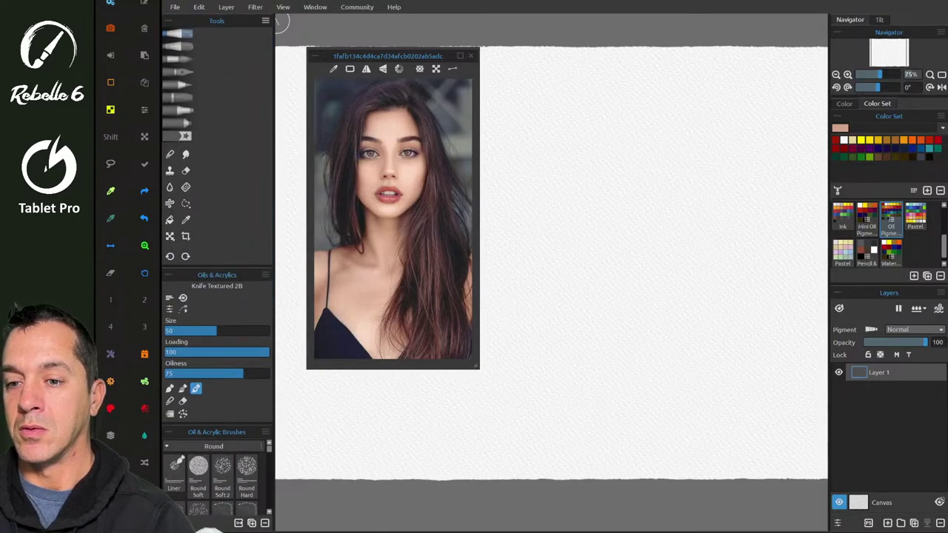
pyautogui.moveTo(243, 264); pyautogui.dragTo(248, 216)
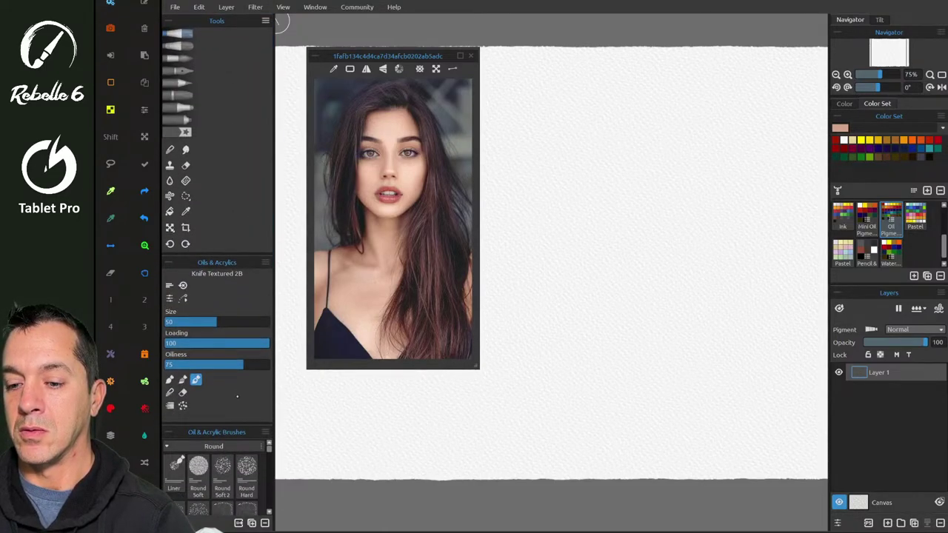
pyautogui.moveTo(240, 423); pyautogui.dragTo(243, 404)
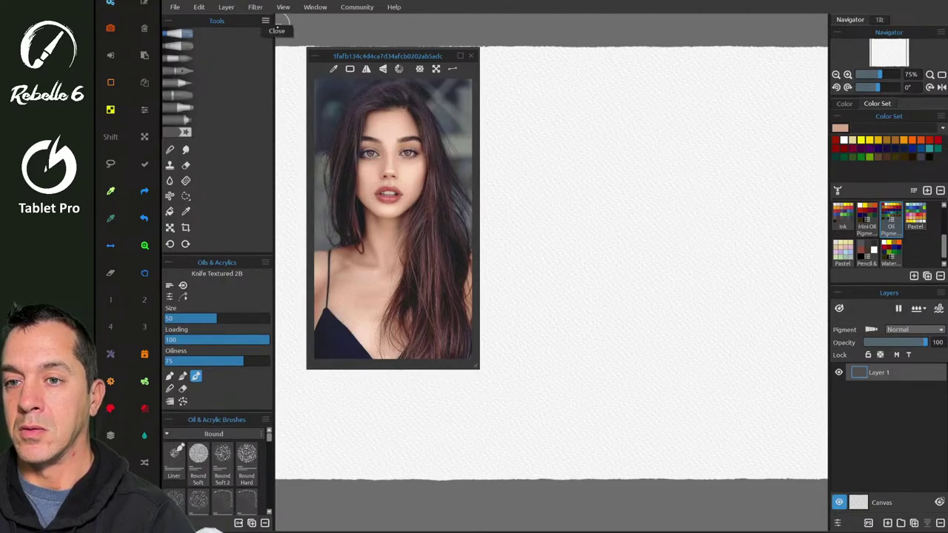
pyautogui.click(266, 21)
pyautogui.click(315, 7)
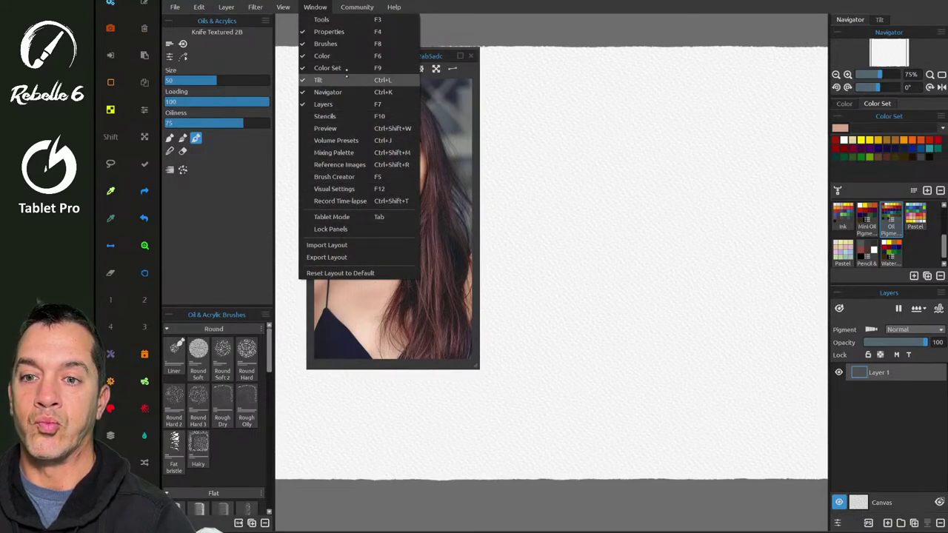
pyautogui.click(345, 20)
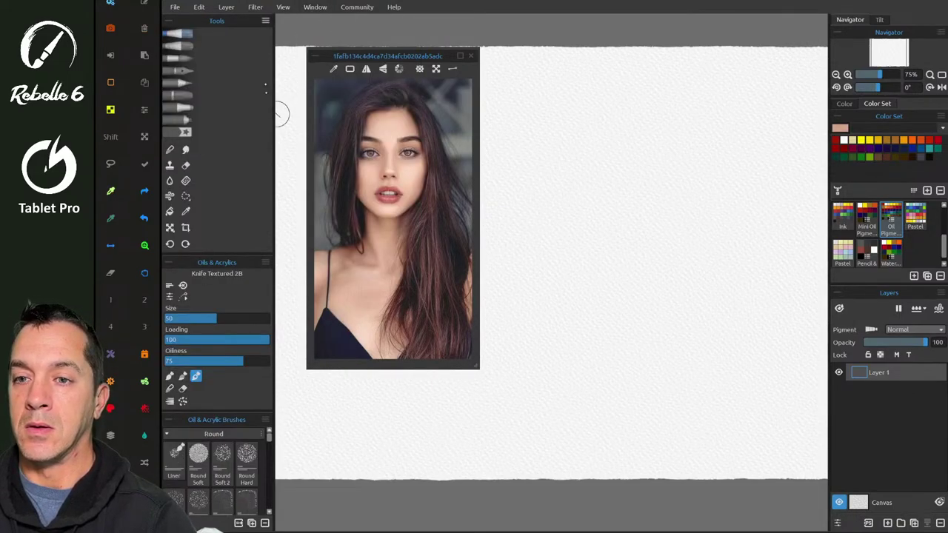
# - Widen the tool panel column and extend the Oil & Acrylic Brushes panel upward to show more brushes
pyautogui.moveTo(272, 37); pyautogui.dragTo(281, 46)
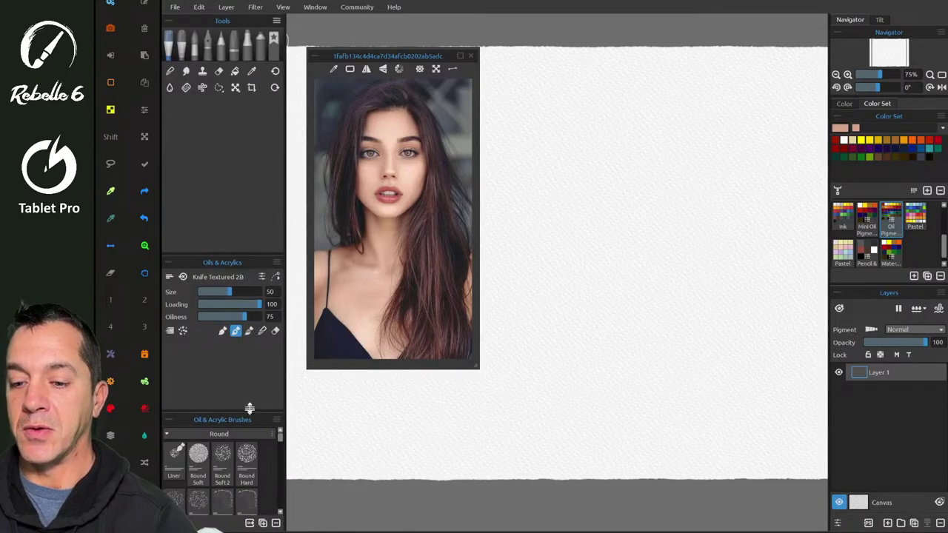
pyautogui.moveTo(249, 408); pyautogui.dragTo(249, 194)
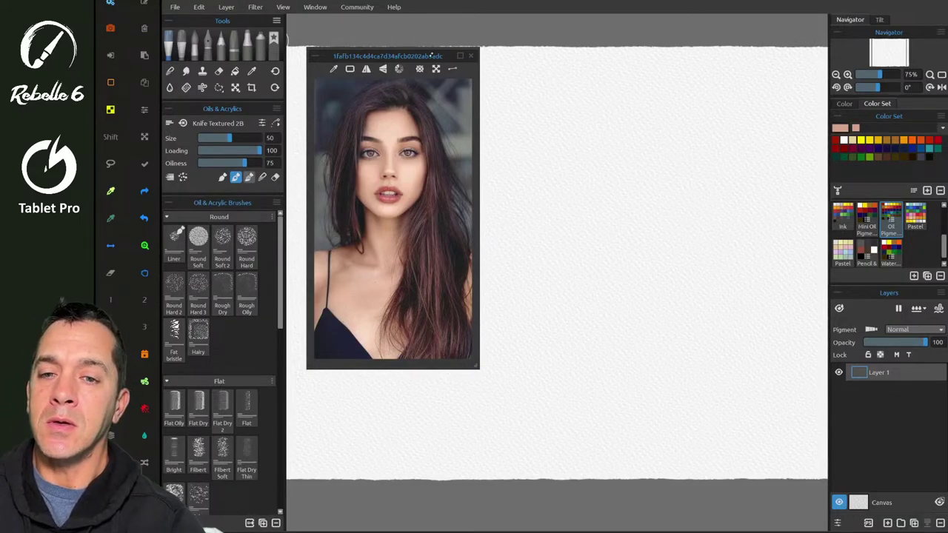
# - Turn on tracing for the portrait reference, and enlarge and move its faded overlay onto the canvas's right half
pyautogui.moveTo(431, 54); pyautogui.dragTo(430, 41)
pyautogui.click(418, 54)
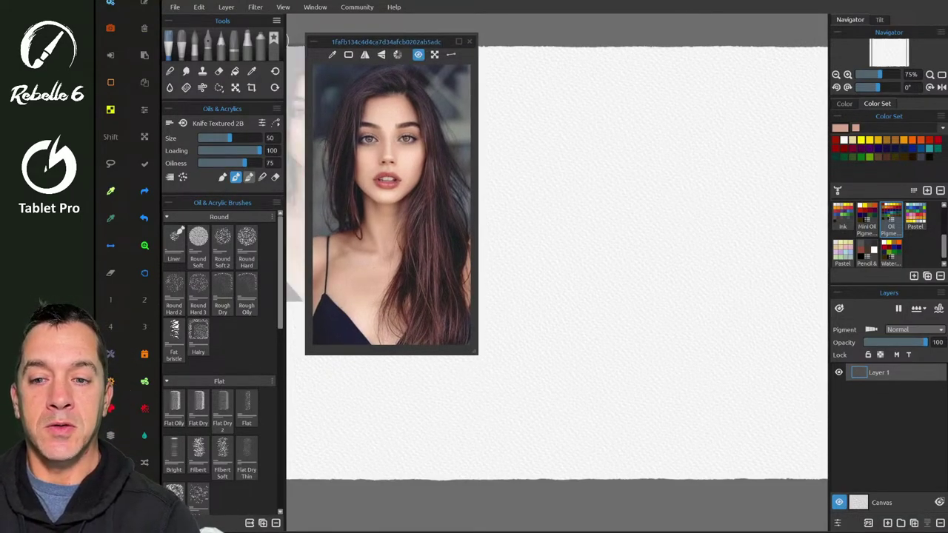
pyautogui.click(435, 54)
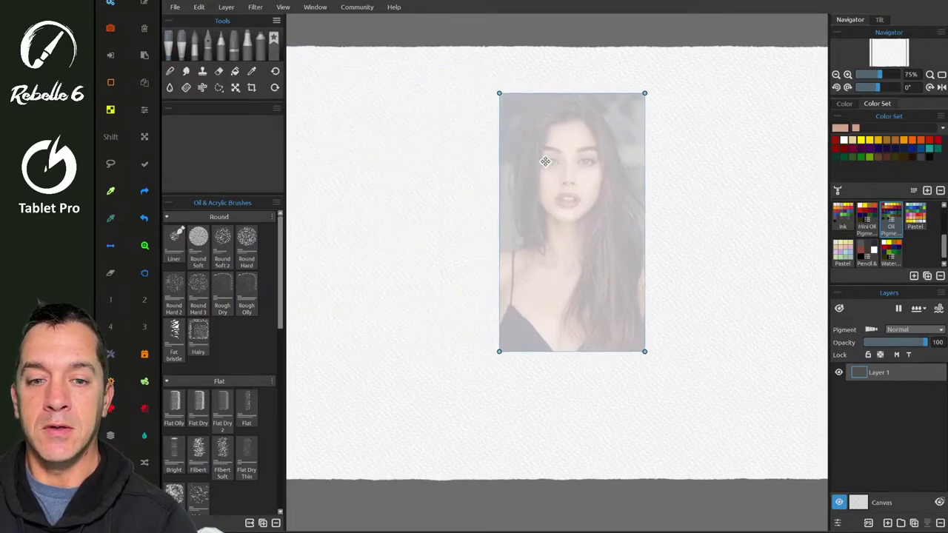
pyautogui.moveTo(442, 125); pyautogui.dragTo(417, 115)
pyautogui.moveTo(516, 307); pyautogui.dragTo(630, 250)
pyautogui.moveTo(546, 234); pyautogui.dragTo(729, 229)
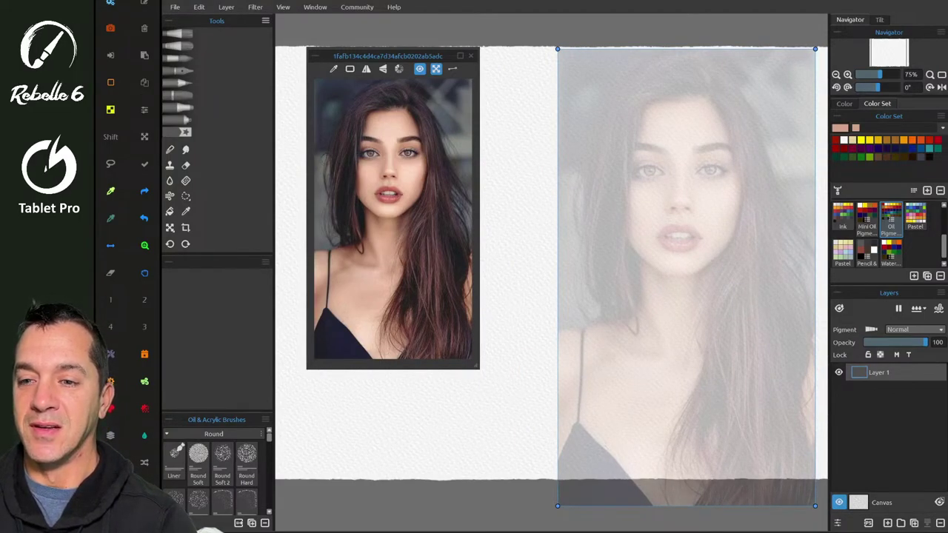
# - Widen the tool panel column so the tools lie in rows, and close the empty panel above the brushes
pyautogui.moveTo(275, 227); pyautogui.dragTo(287, 227)
pyautogui.moveTo(257, 410); pyautogui.dragTo(256, 127)
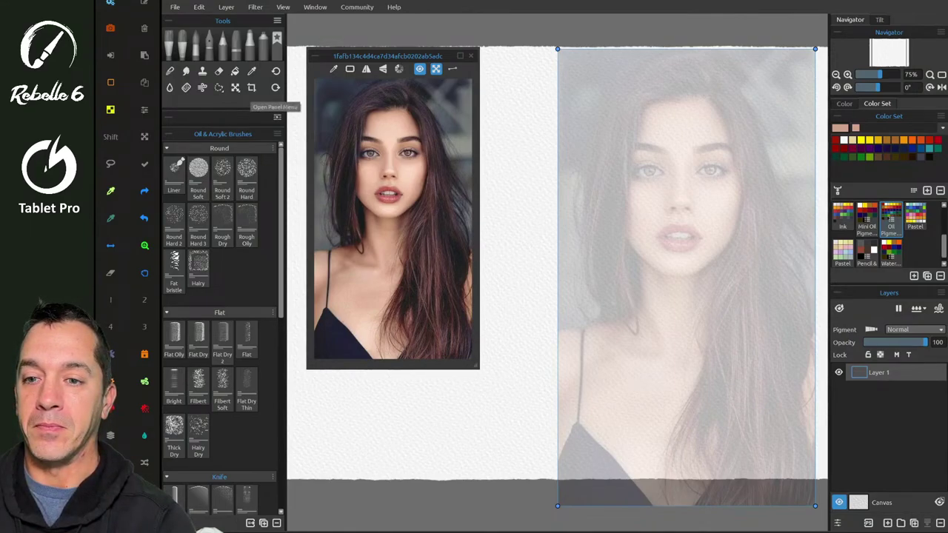
pyautogui.click(277, 117)
pyautogui.click(314, 198)
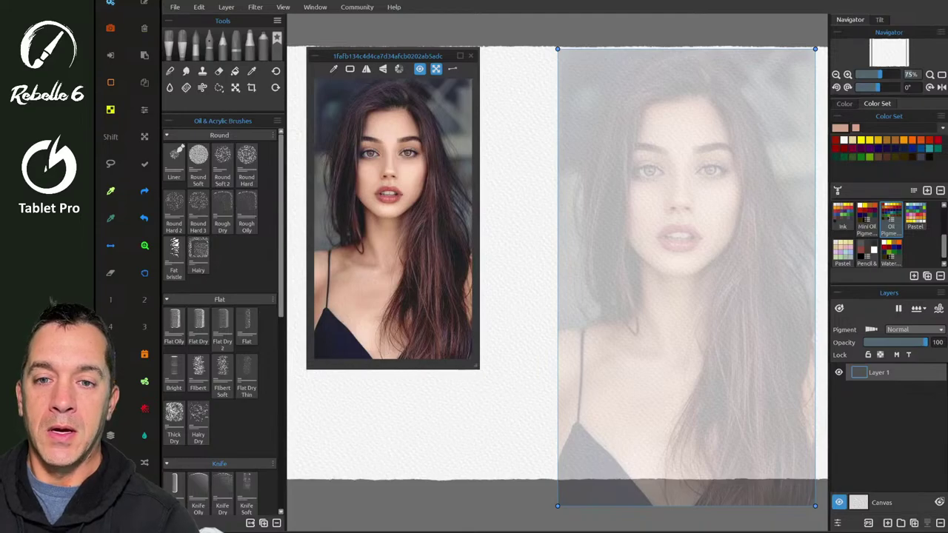
# - Draw guide lines on the portrait reference across the hairline, brows, eyes, nose and mouth, plus a vertical facial midline
pyautogui.click(453, 69)
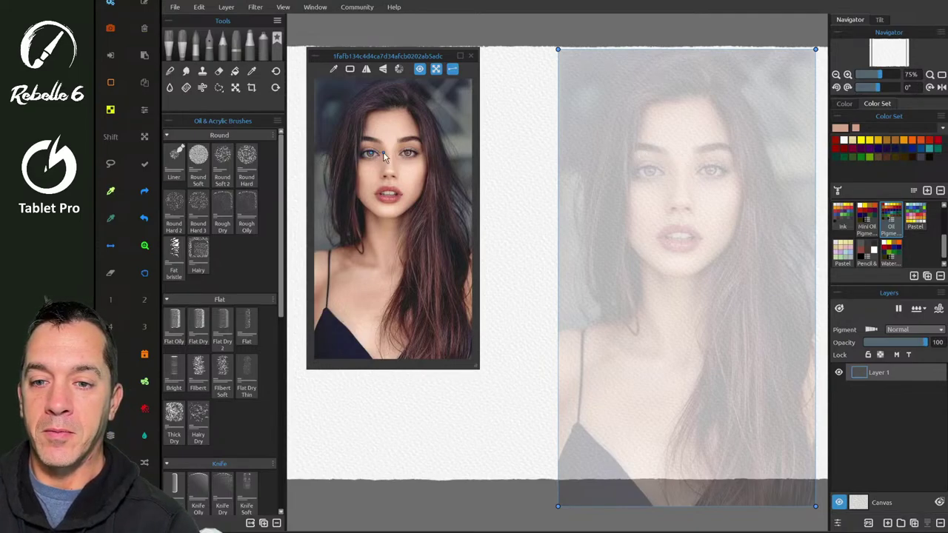
pyautogui.moveTo(384, 154); pyautogui.dragTo(419, 153)
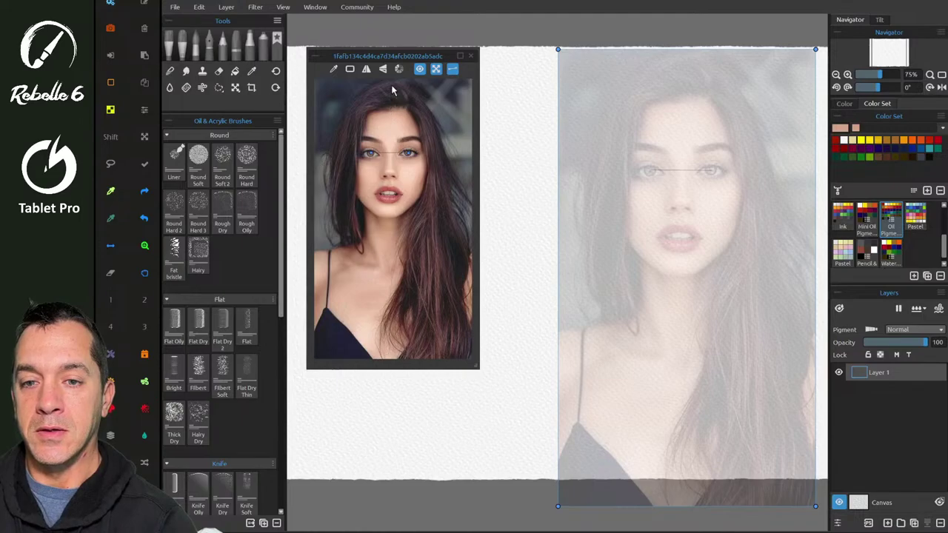
pyautogui.moveTo(391, 87); pyautogui.dragTo(397, 177)
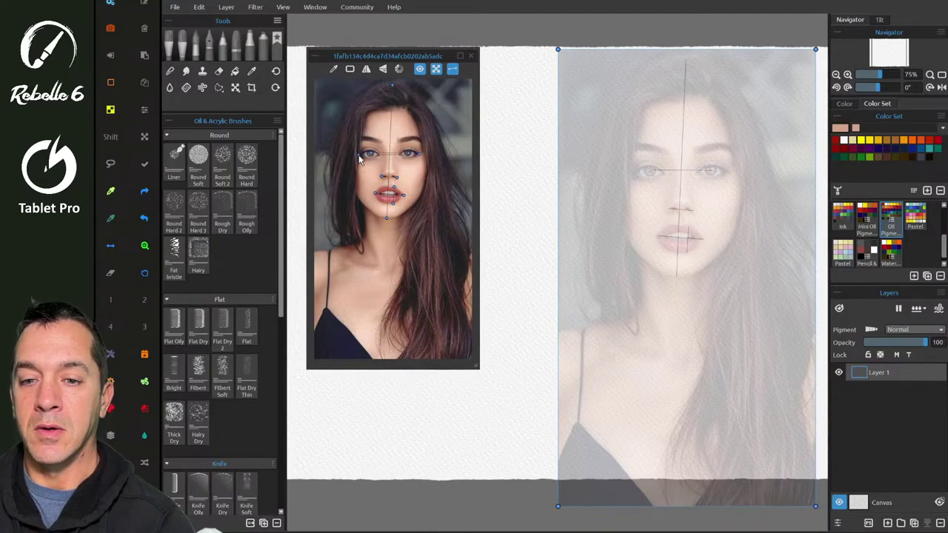
pyautogui.moveTo(361, 155); pyautogui.dragTo(361, 155)
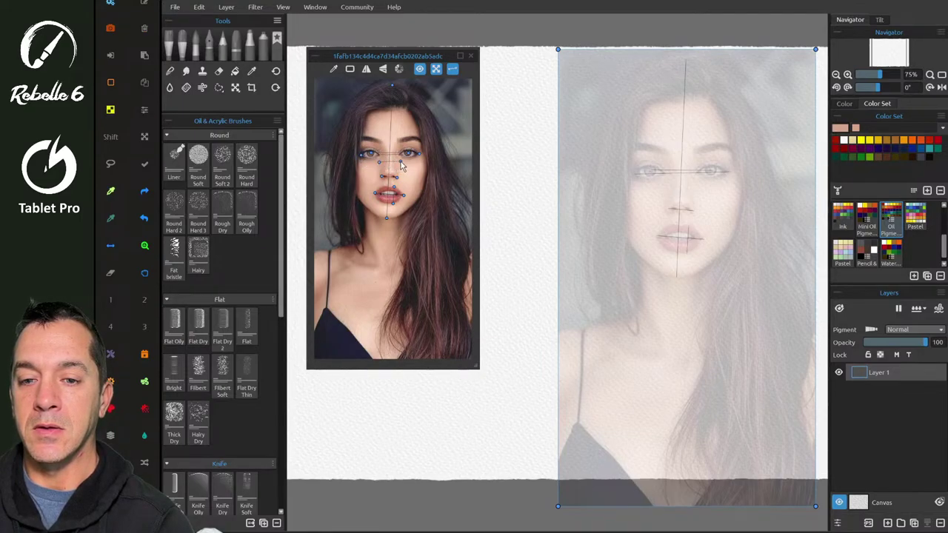
pyautogui.moveTo(399, 162); pyautogui.dragTo(400, 162)
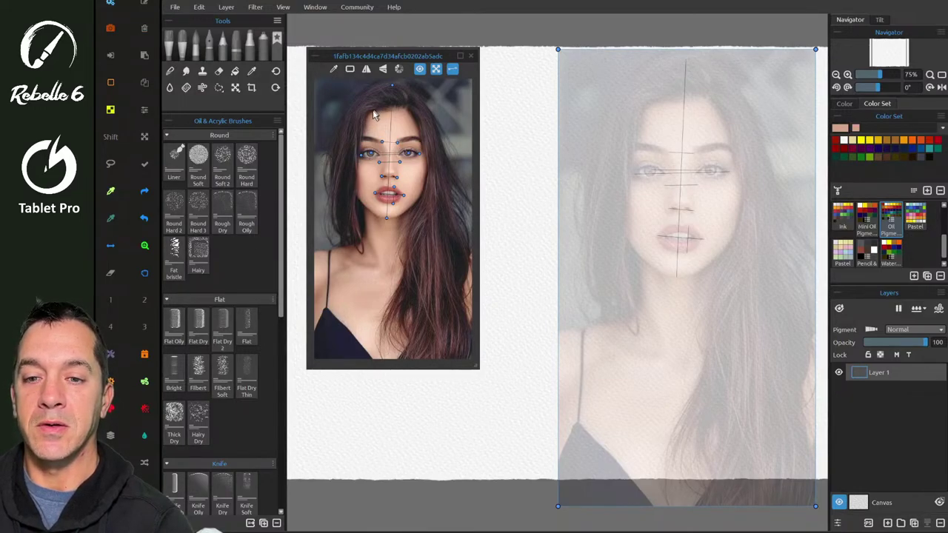
pyautogui.moveTo(412, 112); pyautogui.dragTo(407, 112)
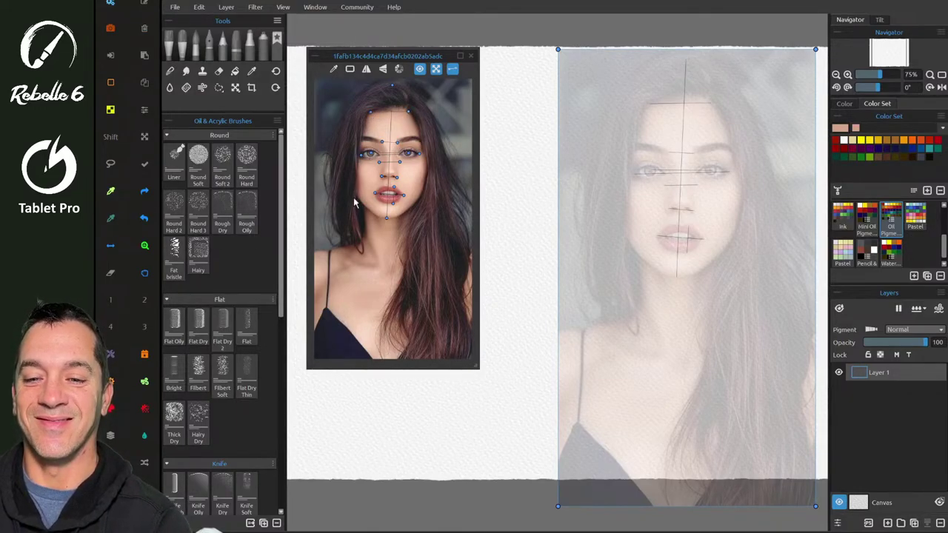
pyautogui.moveTo(355, 201); pyautogui.dragTo(424, 197)
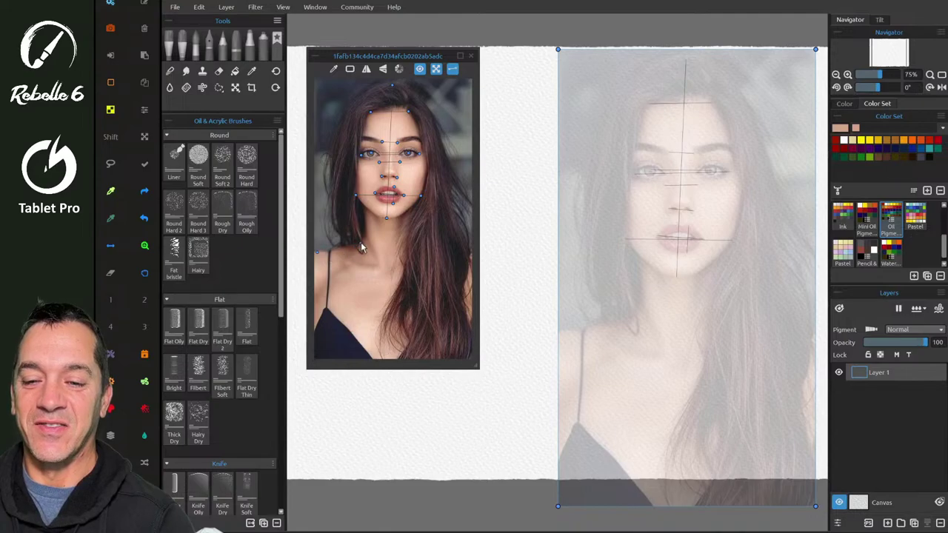
# - Draw guide lines on the portrait reference along both shoulders and collarbones and vertically down the middle of the chest
pyautogui.moveTo(360, 242); pyautogui.dragTo(360, 243)
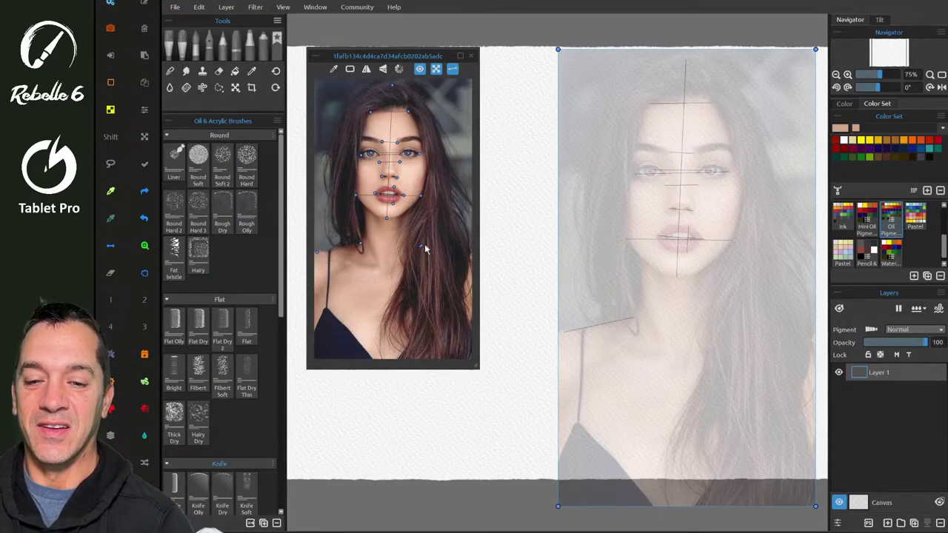
pyautogui.click(472, 252)
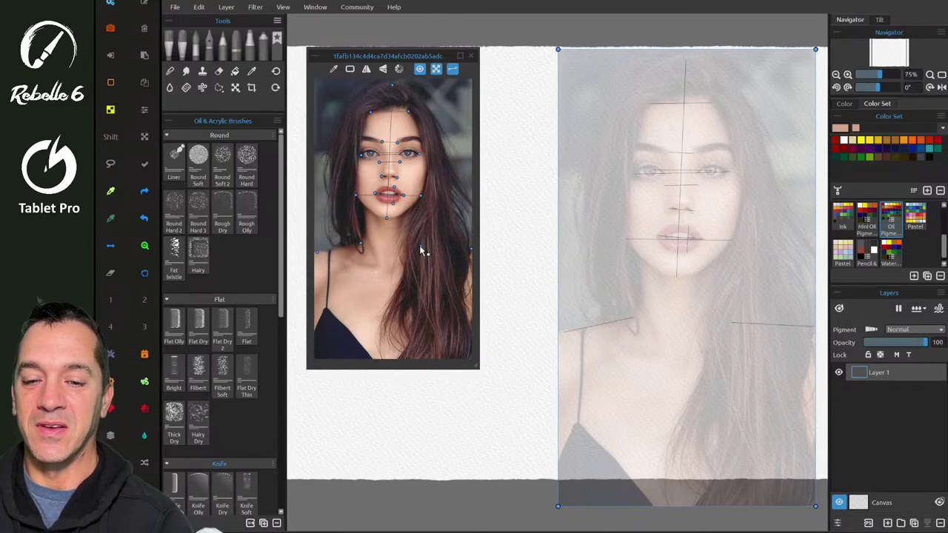
pyautogui.moveTo(424, 249); pyautogui.dragTo(422, 243)
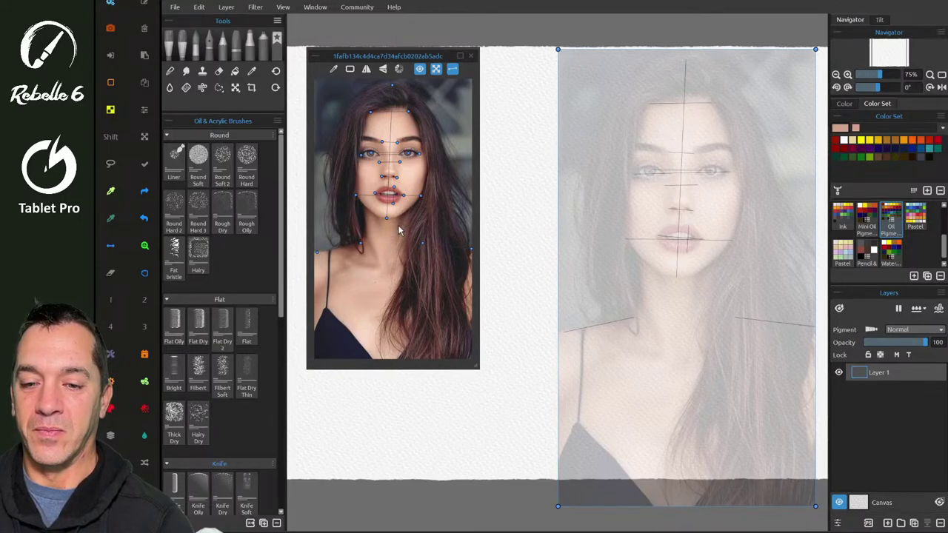
pyautogui.moveTo(389, 267); pyautogui.dragTo(390, 356)
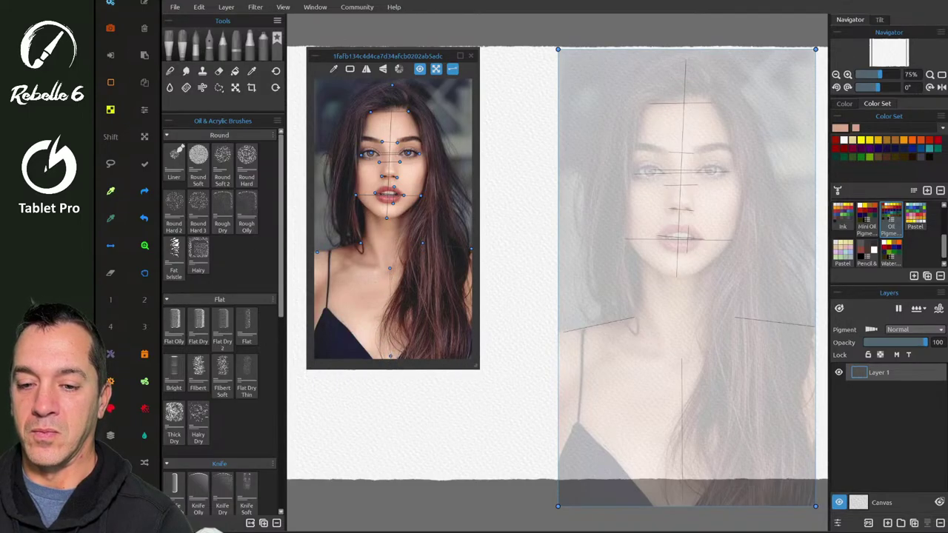
pyautogui.moveTo(372, 272)
pyautogui.mouseDown()
pyautogui.moveTo(409, 271)
pyautogui.moveTo(435, 255)
pyautogui.mouseUp()
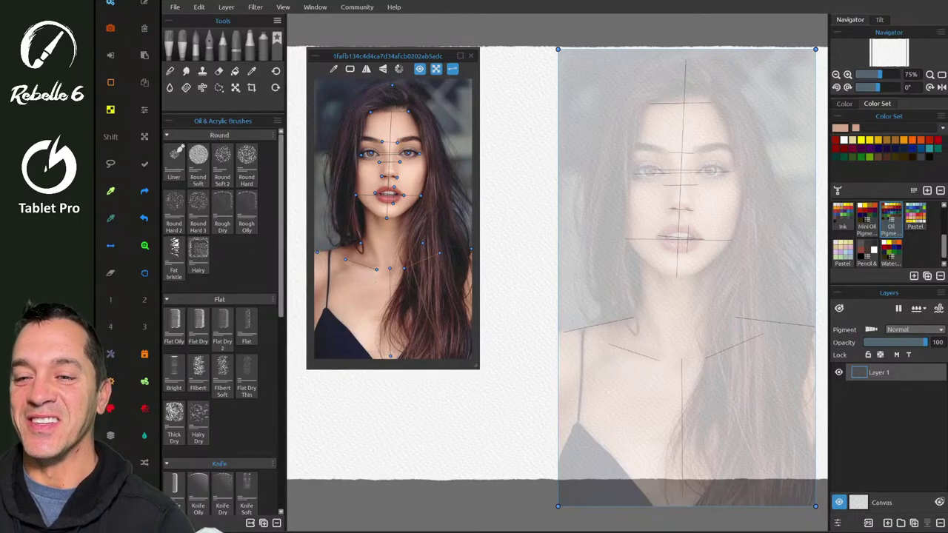
# - Activate the Crop tool and show the Properties panel with its Canvas Size settings
pyautogui.click(252, 88)
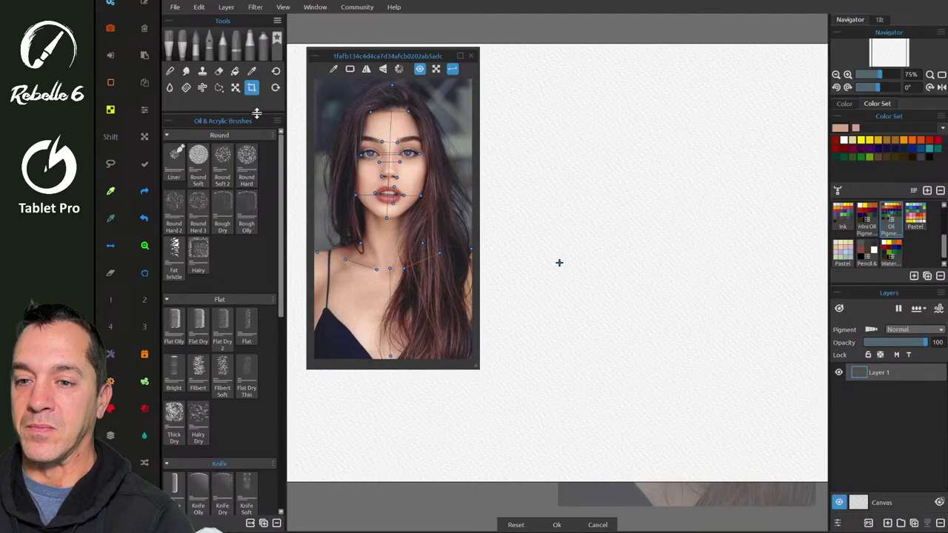
pyautogui.moveTo(256, 113)
pyautogui.mouseDown()
pyautogui.moveTo(258, 138)
pyautogui.moveTo(260, 113)
pyautogui.mouseUp()
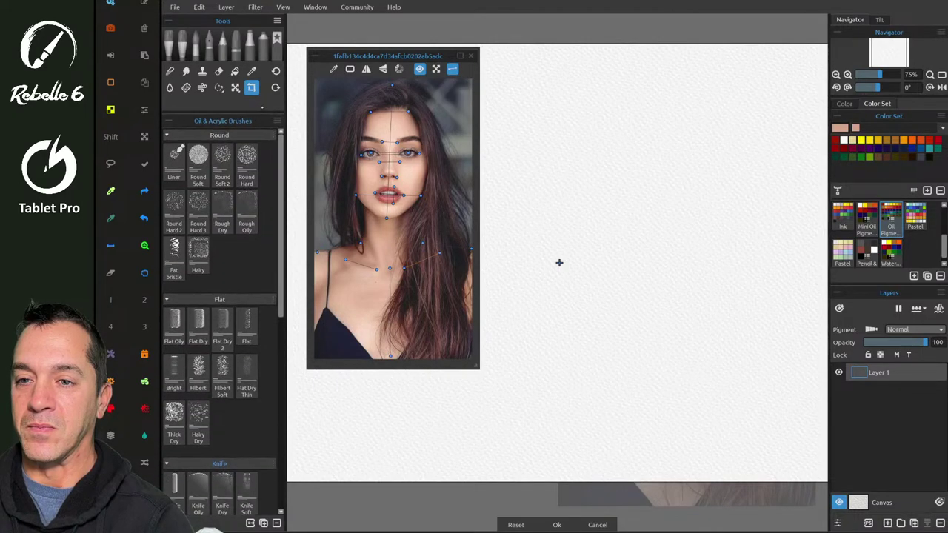
pyautogui.click(315, 6)
pyautogui.moveTo(356, 7)
pyautogui.click(321, 32)
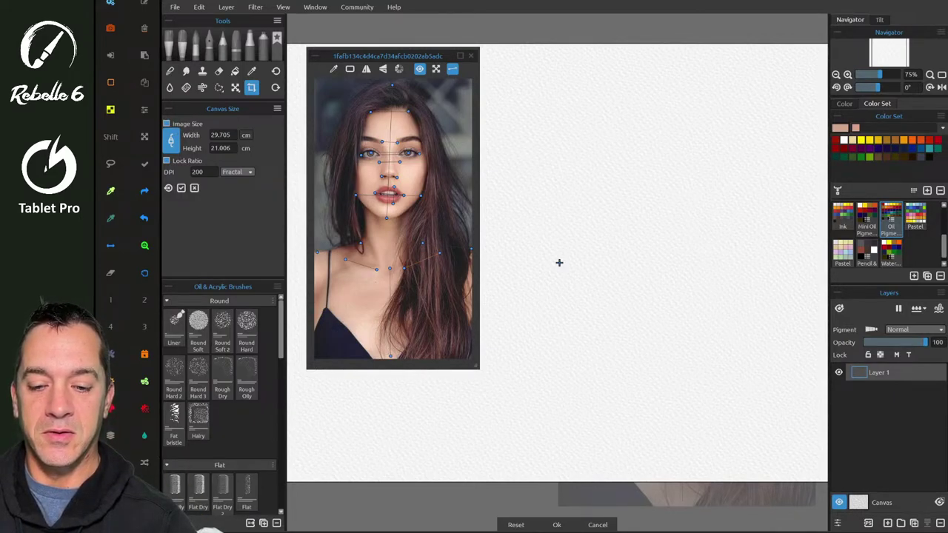
# - Collapse the floating portrait reference window to clear the canvas area beneath it
pyautogui.scroll(-1, 559, 263)
pyautogui.scroll(-2, 563, 262)
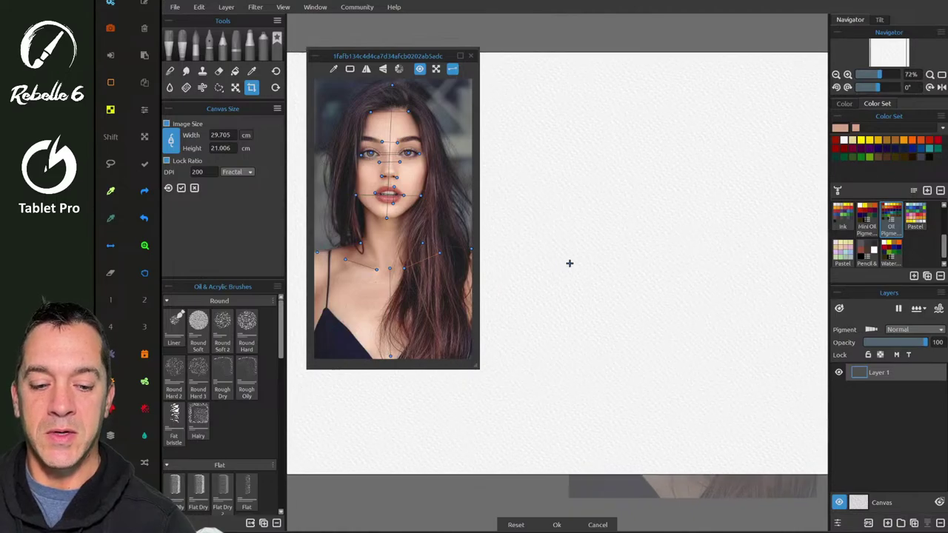
pyautogui.scroll(-1, 570, 263)
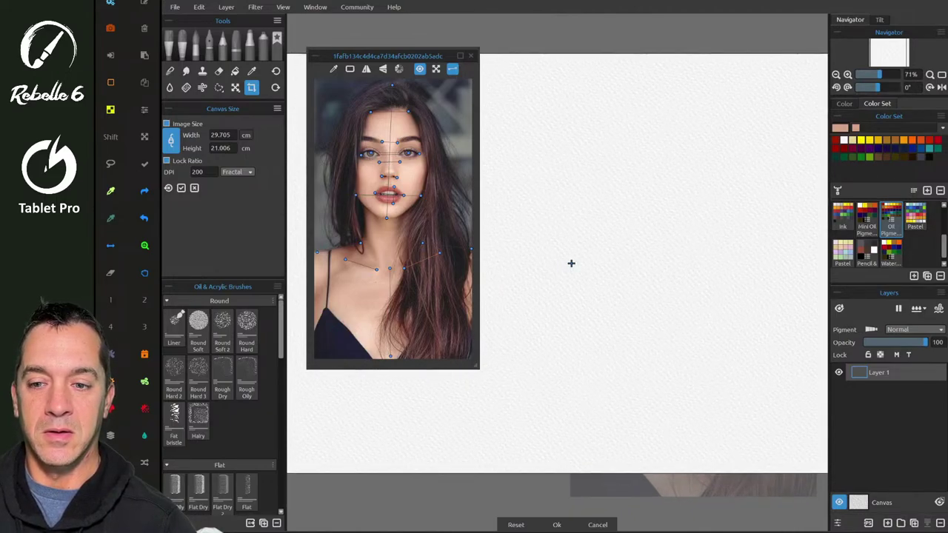
pyautogui.scroll(-1, 573, 263)
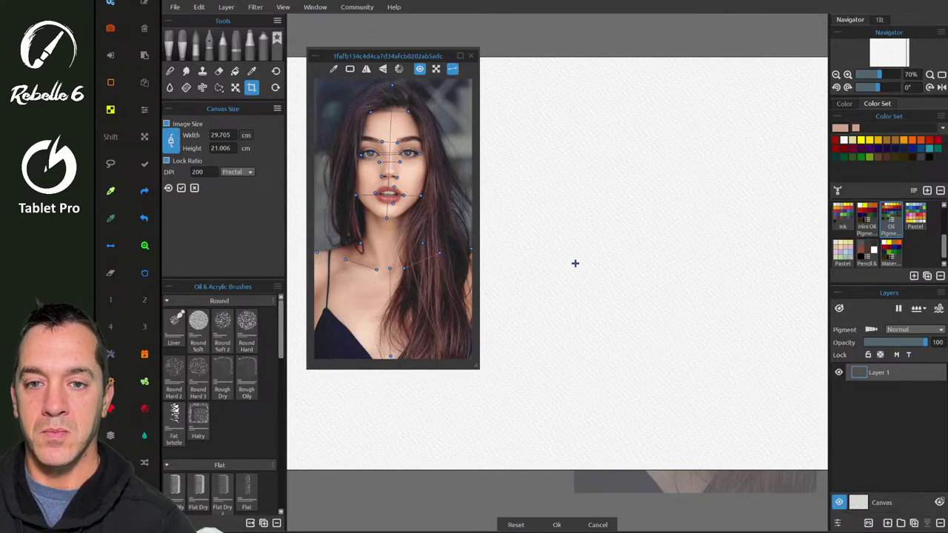
pyautogui.click(315, 55)
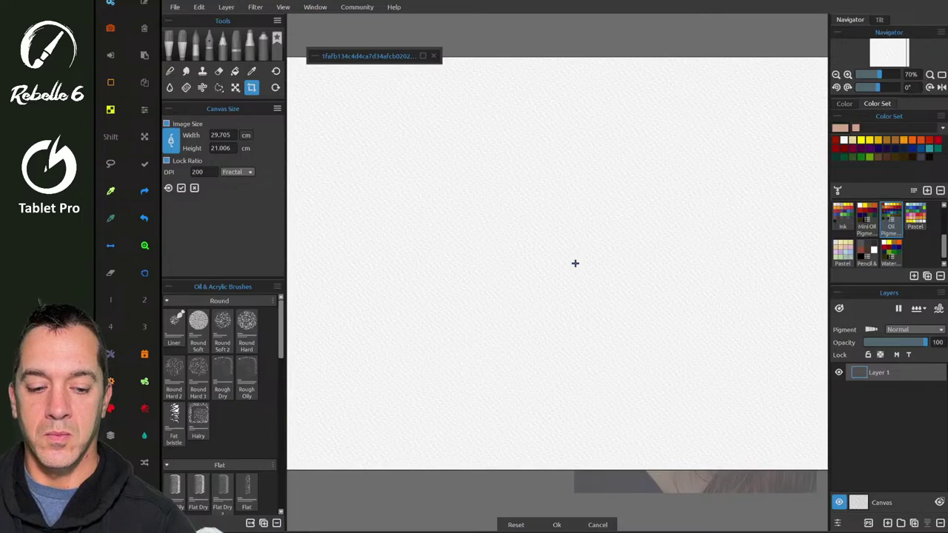
pyautogui.scroll(-1, 576, 263)
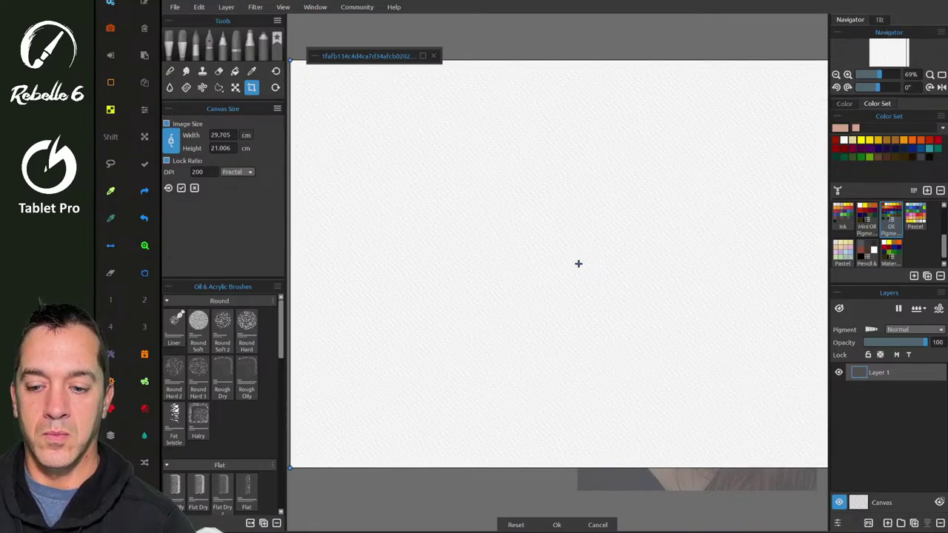
pyautogui.scroll(-1, 578, 264)
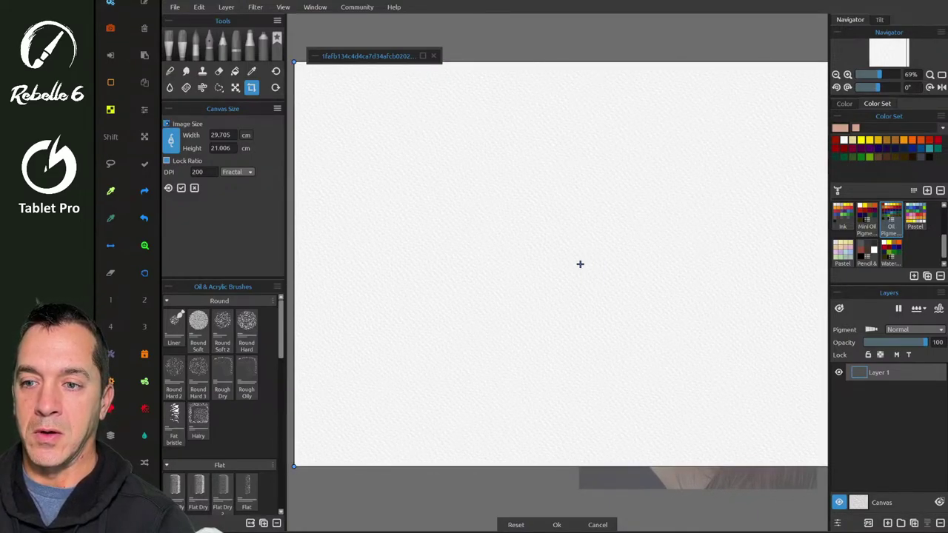
pyautogui.click(167, 123)
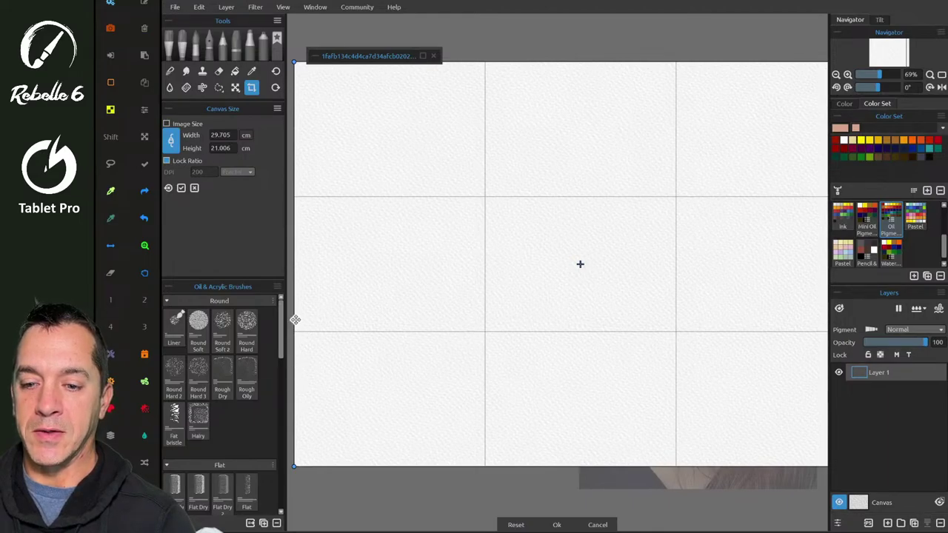
pyautogui.moveTo(579, 263); pyautogui.dragTo(678, 259)
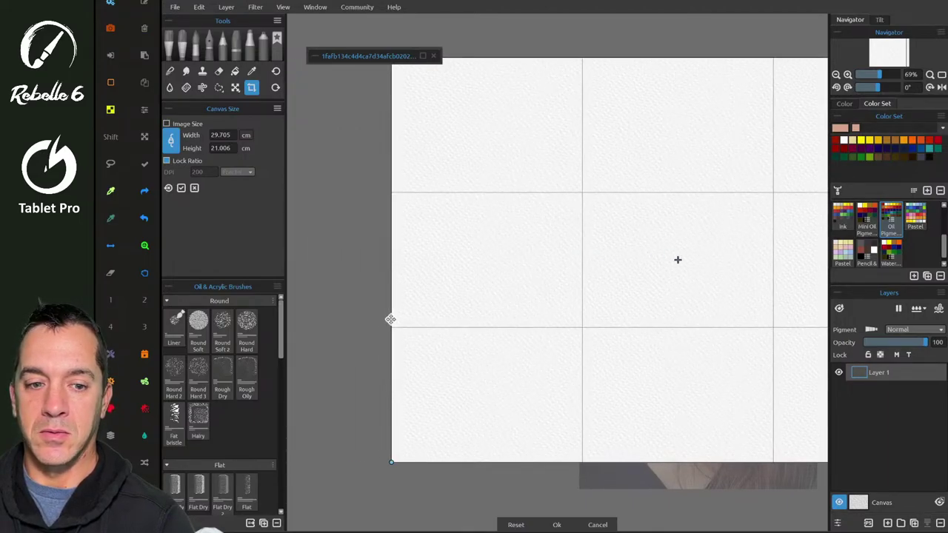
pyautogui.moveTo(391, 319); pyautogui.dragTo(316, 319)
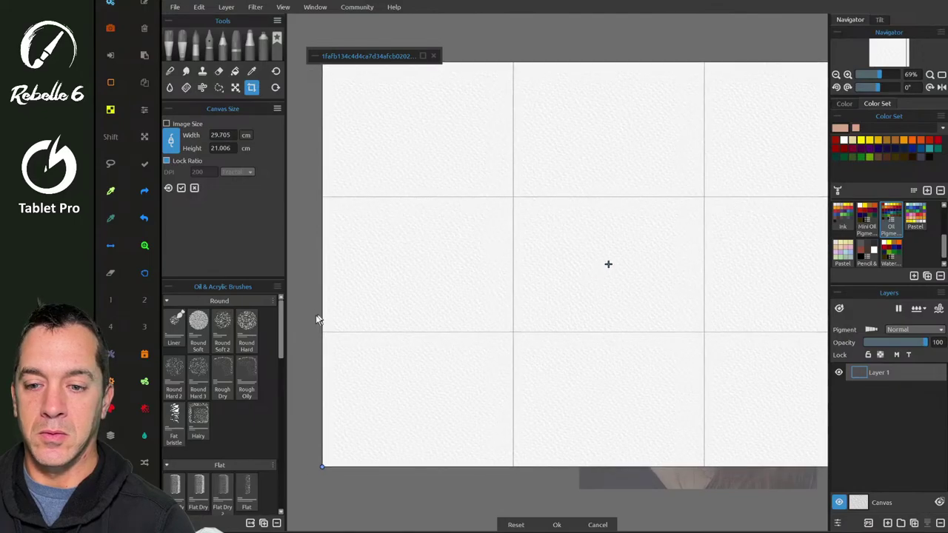
pyautogui.click(167, 124)
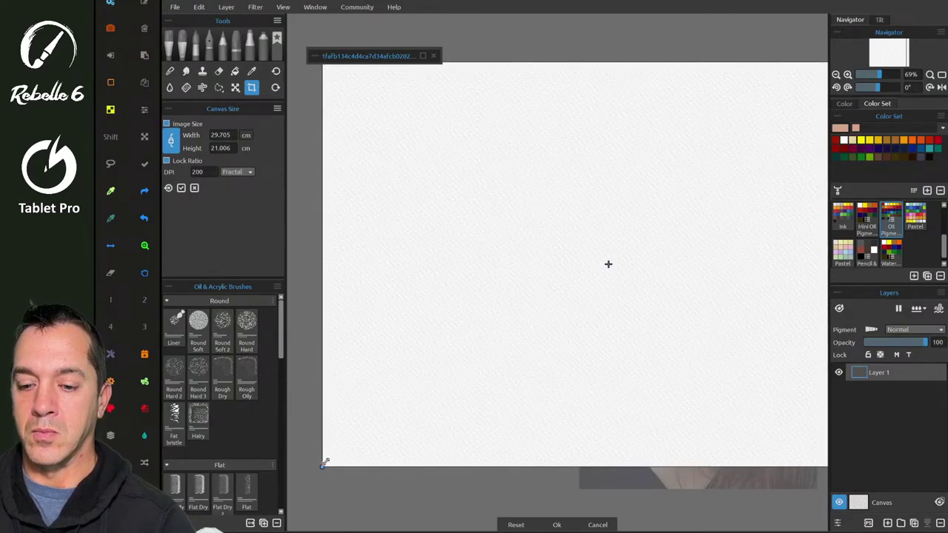
pyautogui.moveTo(323, 466); pyautogui.dragTo(399, 460)
pyautogui.click(167, 123)
pyautogui.moveTo(341, 450)
pyautogui.mouseDown()
pyautogui.moveTo(332, 459)
pyautogui.moveTo(422, 427)
pyautogui.moveTo(330, 464)
pyautogui.mouseUp()
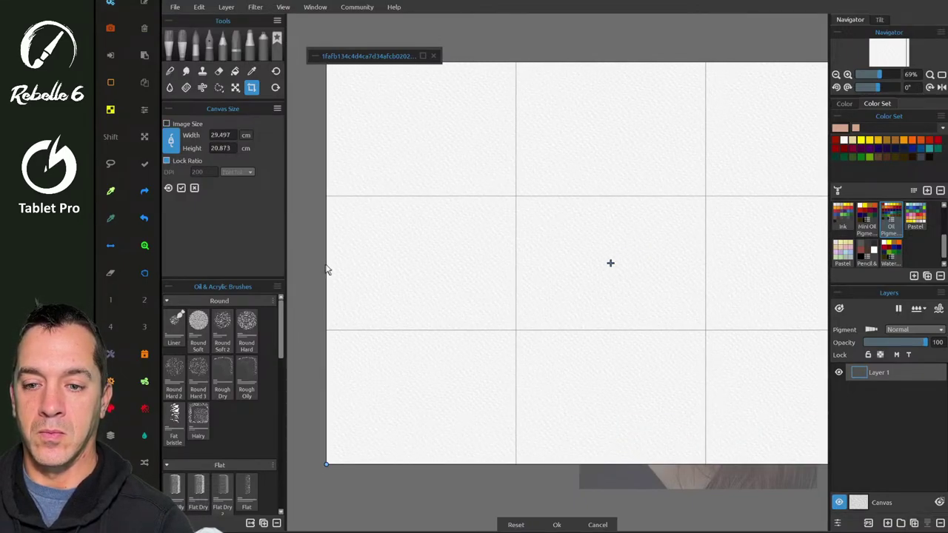
pyautogui.moveTo(326, 269); pyautogui.dragTo(334, 287)
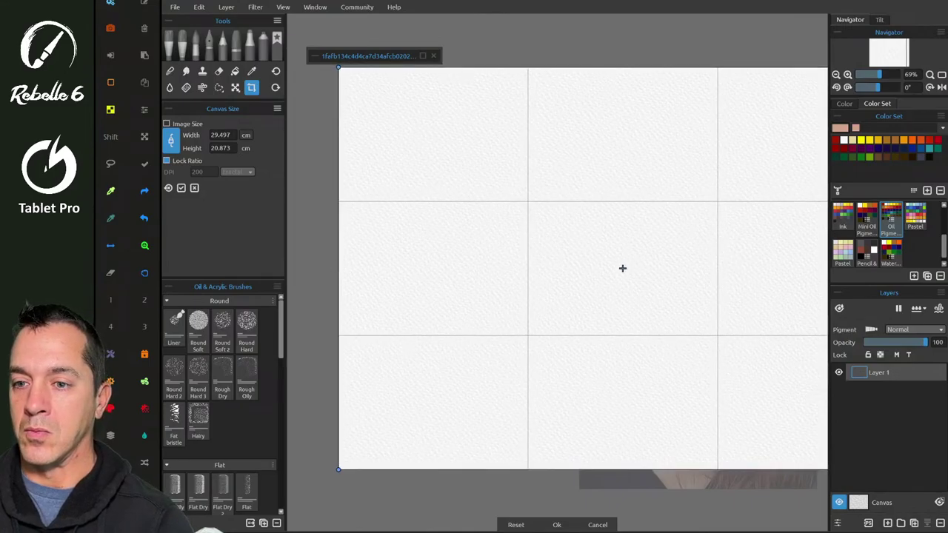
pyautogui.click(168, 188)
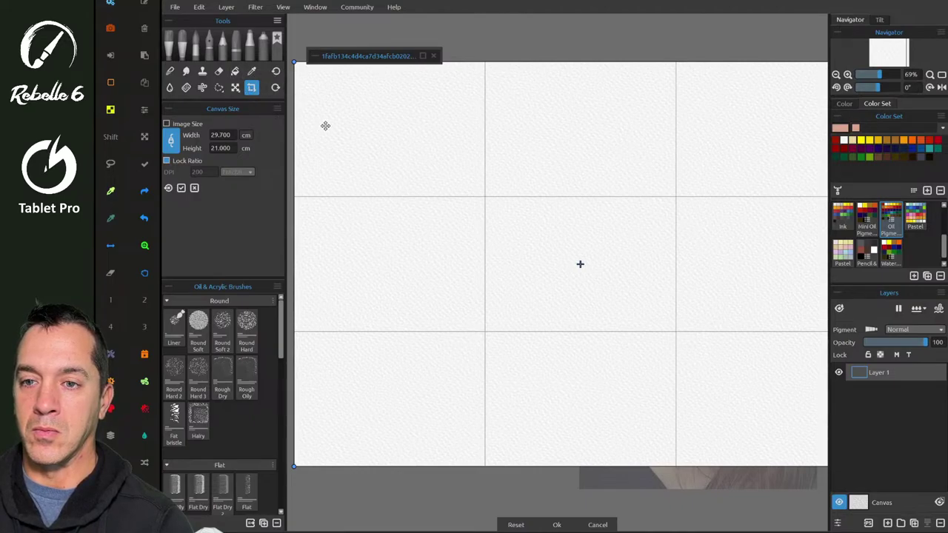
pyautogui.moveTo(331, 122); pyautogui.dragTo(331, 121)
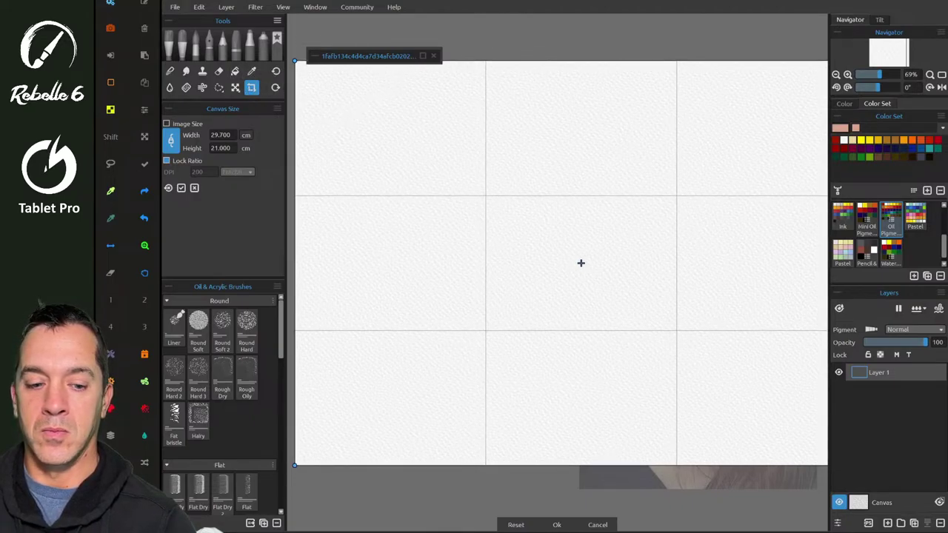
pyautogui.click(593, 524)
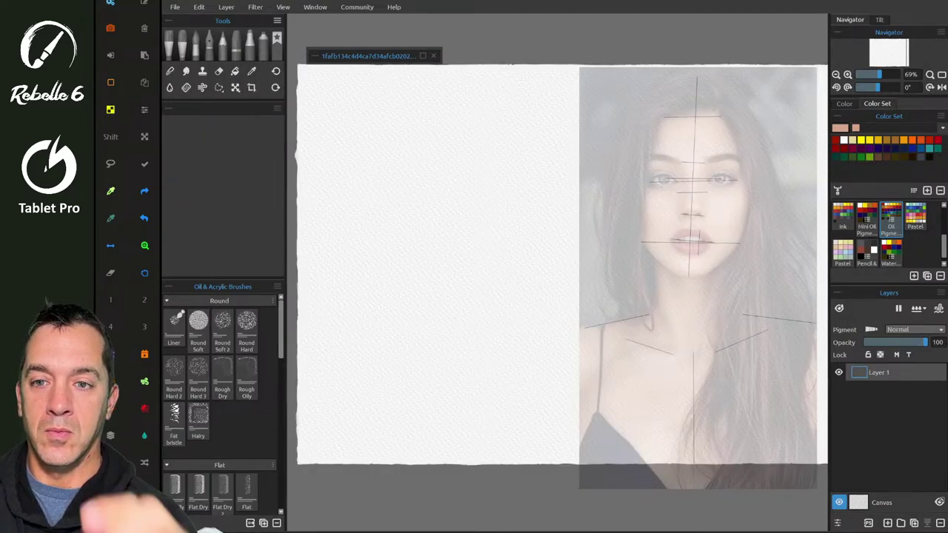
pyautogui.scroll(1, 803, 211)
pyautogui.scroll(5, 557, 266)
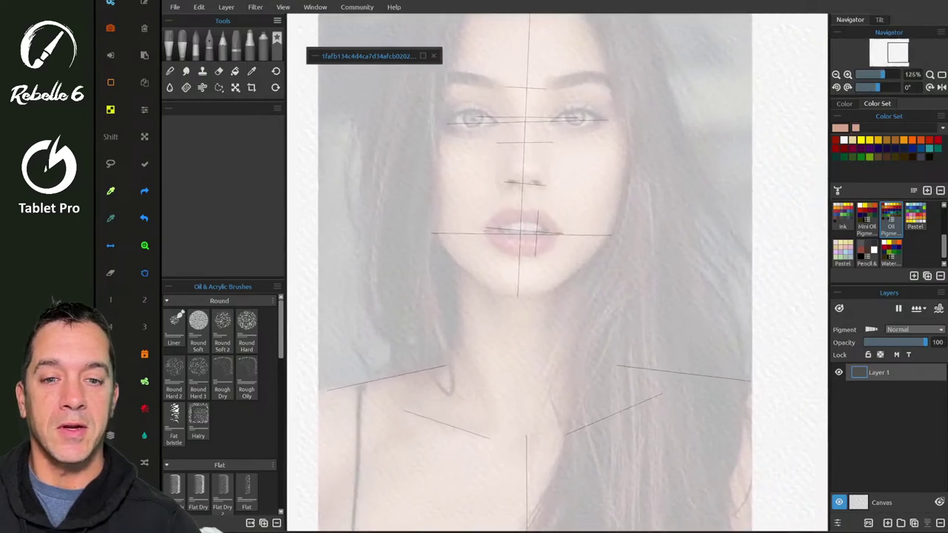
pyautogui.scroll(-5, 557, 267)
pyautogui.scroll(1, 558, 266)
pyautogui.scroll(-1, 557, 266)
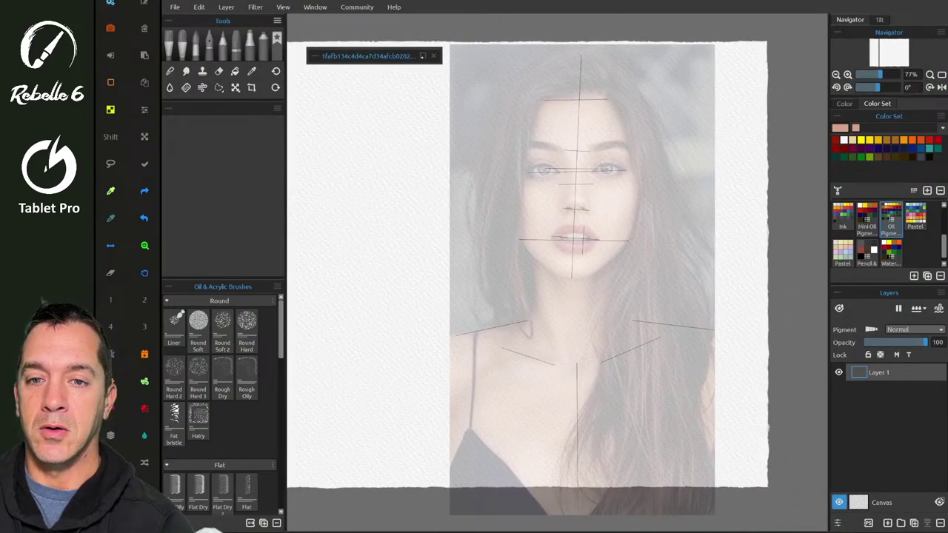
pyautogui.moveTo(392, 55); pyautogui.dragTo(380, 88)
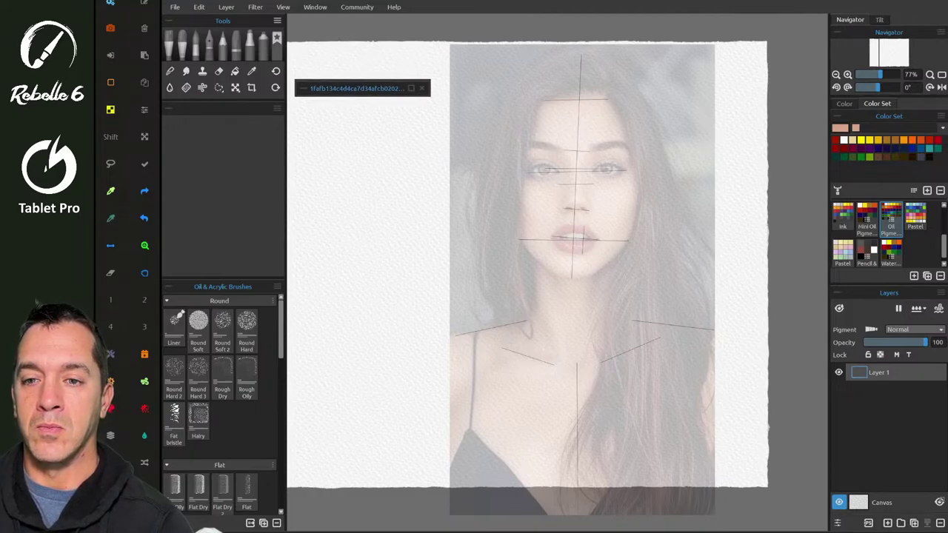
pyautogui.moveTo(380, 88); pyautogui.dragTo(390, 58)
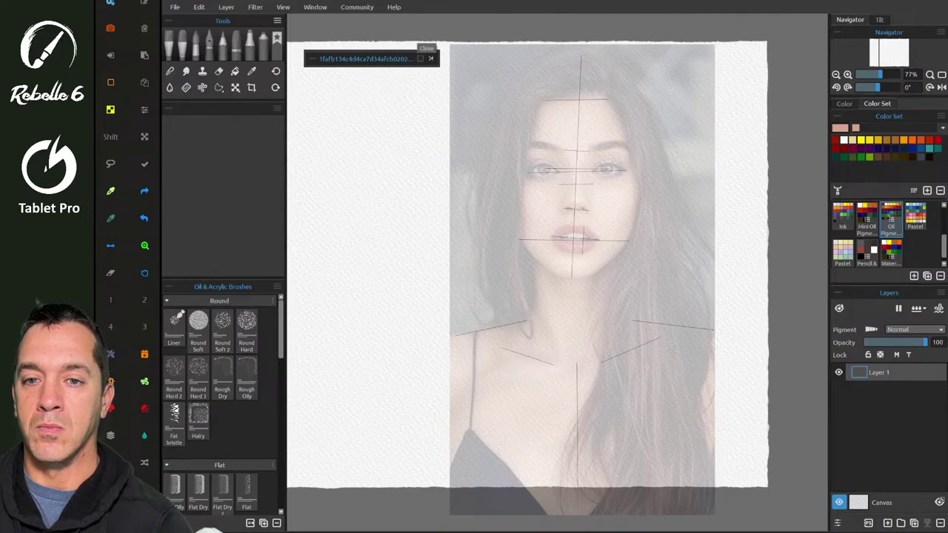
pyautogui.moveTo(389, 60)
pyautogui.mouseDown()
pyautogui.moveTo(382, 69)
pyautogui.moveTo(388, 60)
pyautogui.mouseUp()
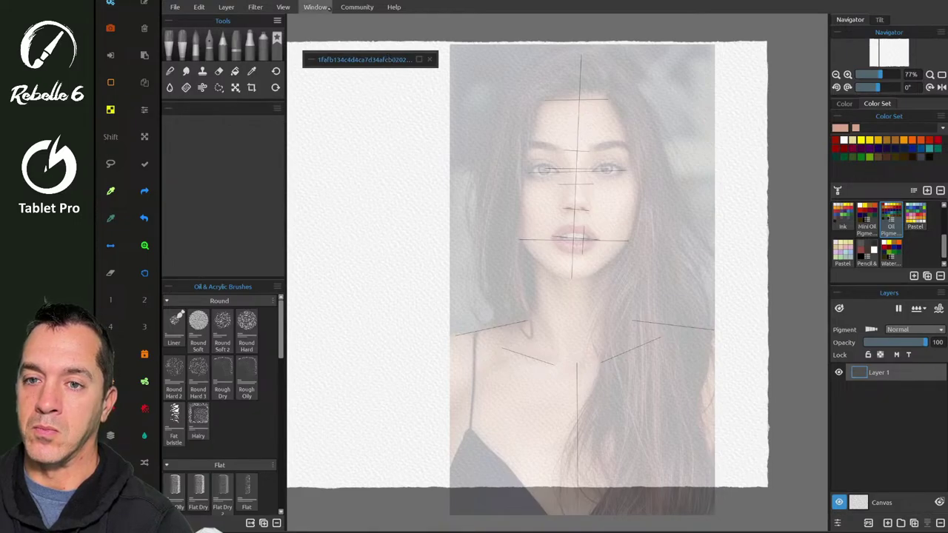
# - Show the Reference Images panel and try to reopen the collapsed portrait reference window at full size
pyautogui.click(314, 7)
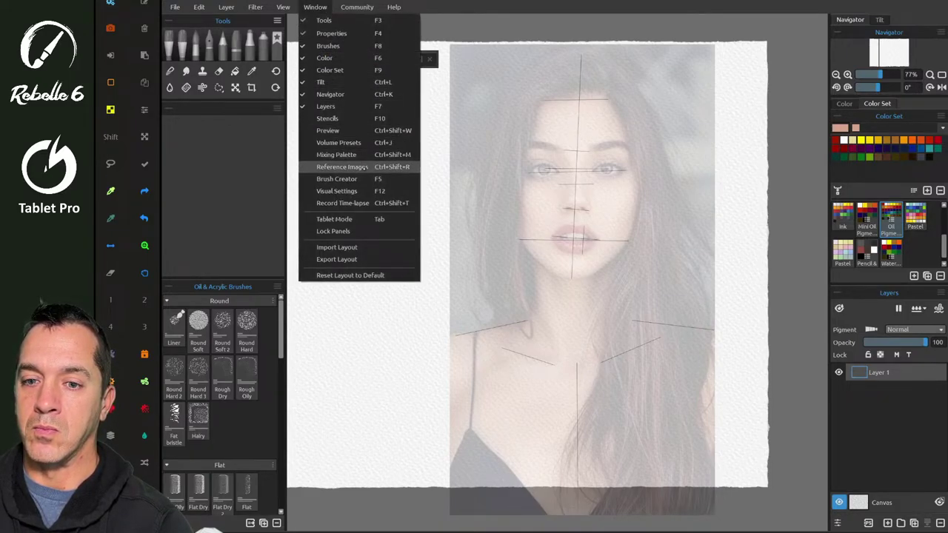
pyautogui.click(342, 166)
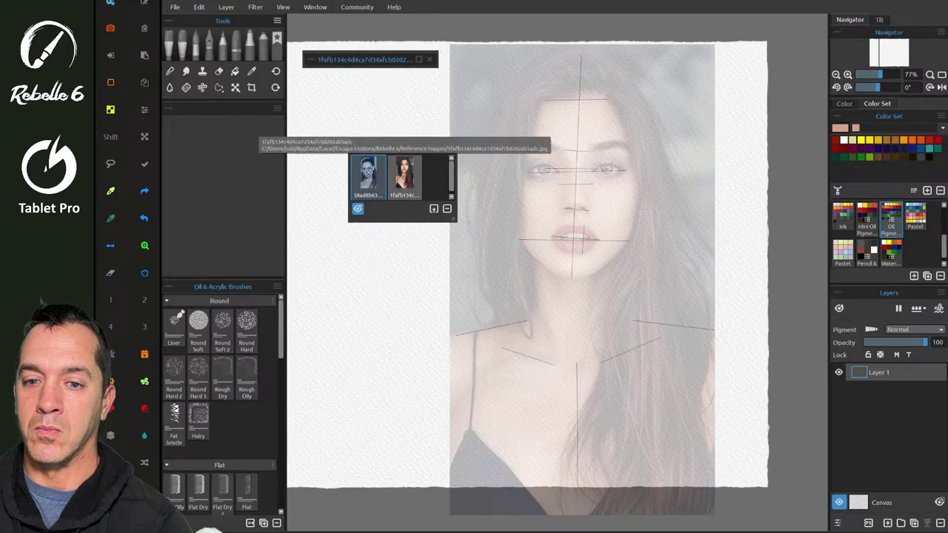
pyautogui.doubleClick(405, 175)
pyautogui.doubleClick(405, 171)
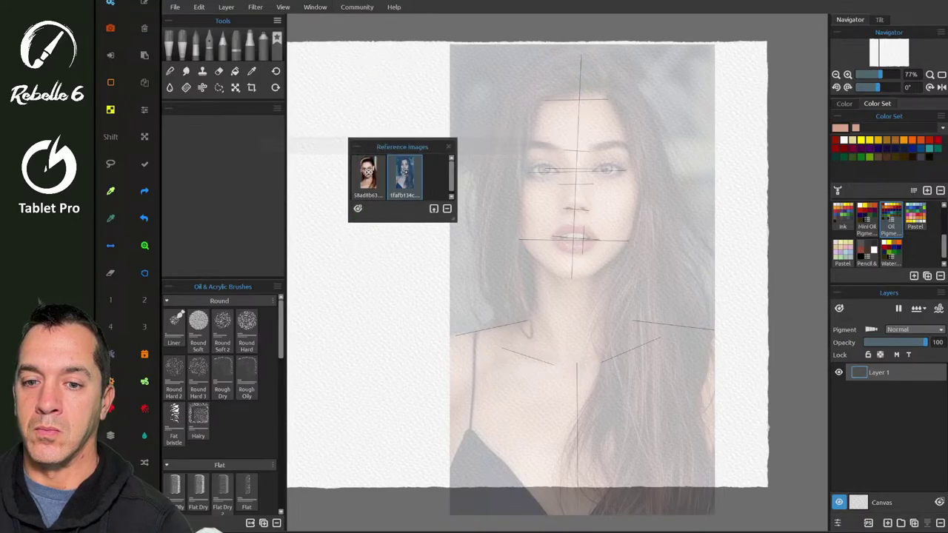
pyautogui.doubleClick(406, 171)
pyautogui.click(390, 59)
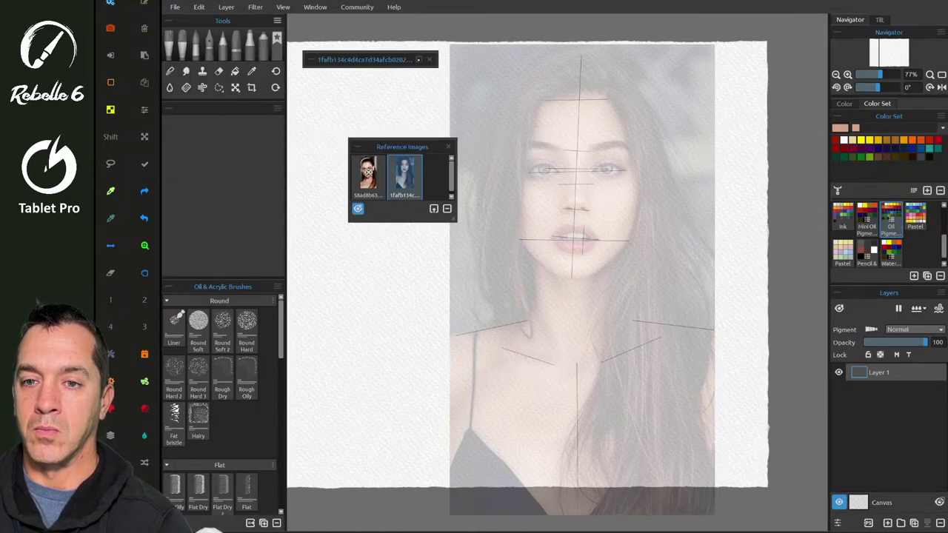
pyautogui.click(429, 59)
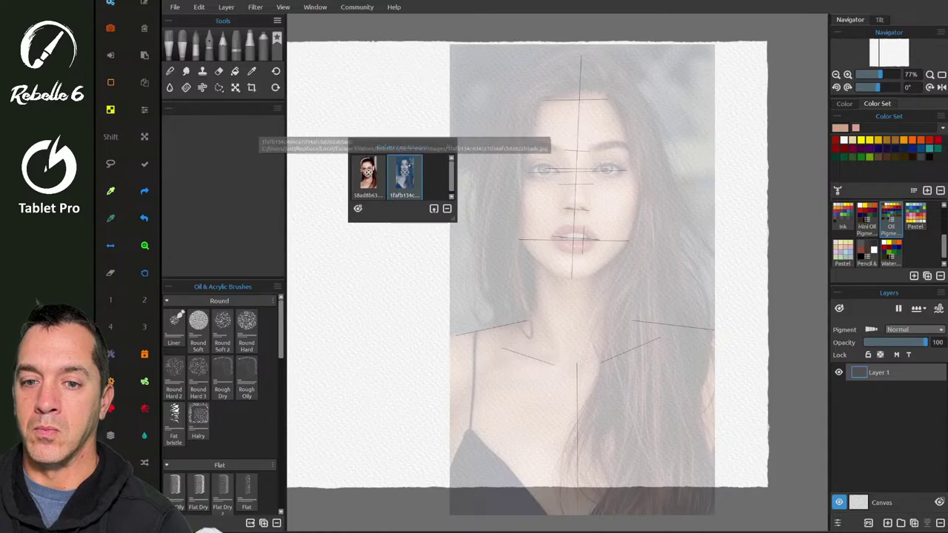
pyautogui.doubleClick(409, 166)
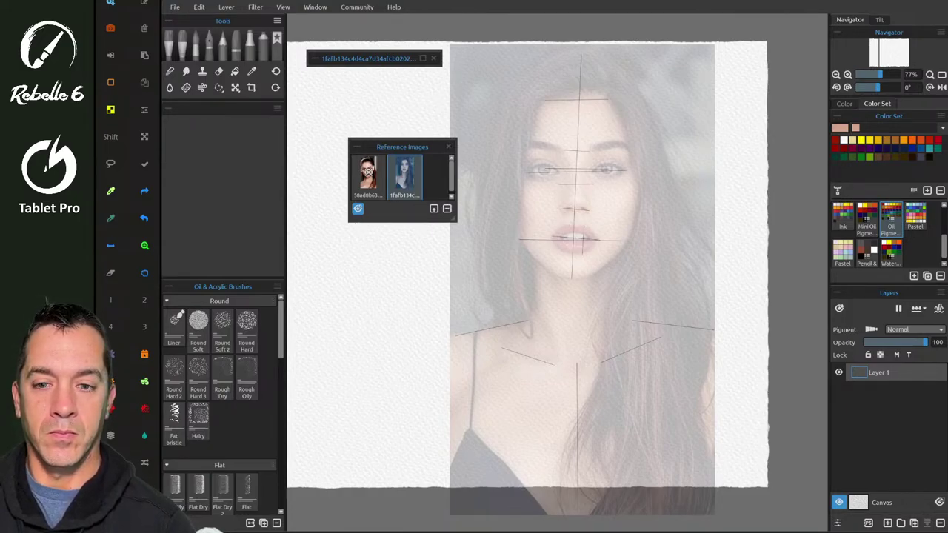
# - Close the collapsed portrait reference window and remove both stored images from the Reference Images panel
pyautogui.click(433, 59)
pyautogui.click(446, 208)
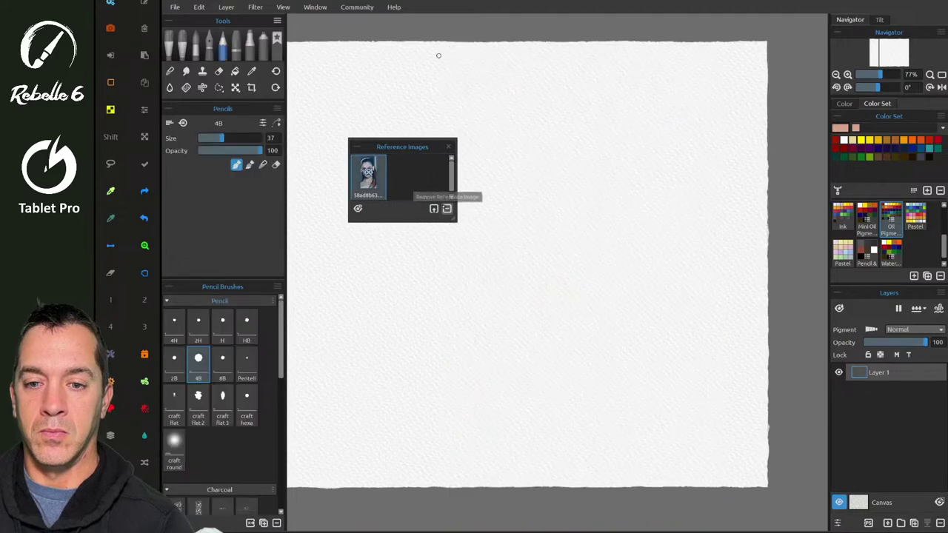
pyautogui.click(446, 208)
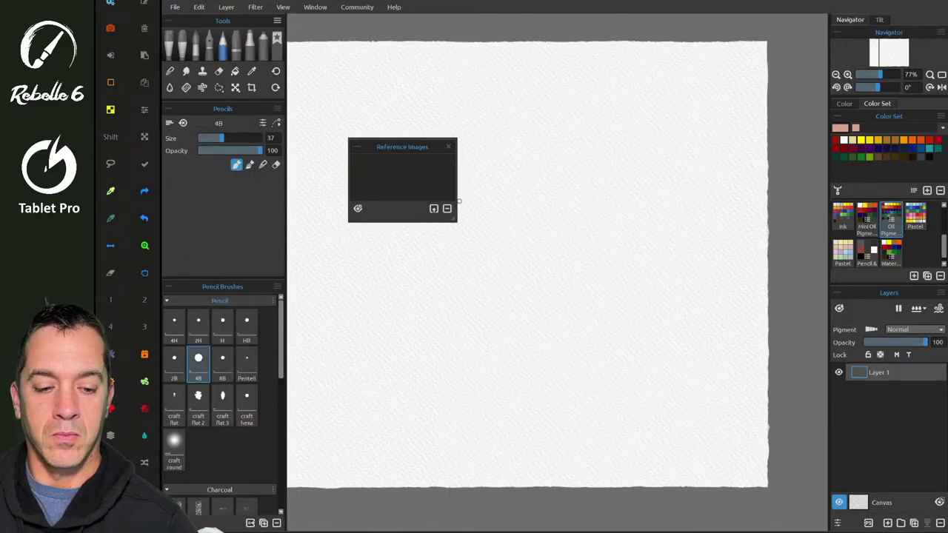
# - Switch to Pinterest, open the dark-haired portrait pin "Remarkably Beautiful Girls", and add its picture to Rebelle's Reference Images panel
pyautogui.hotkey('alt', 'Tab')
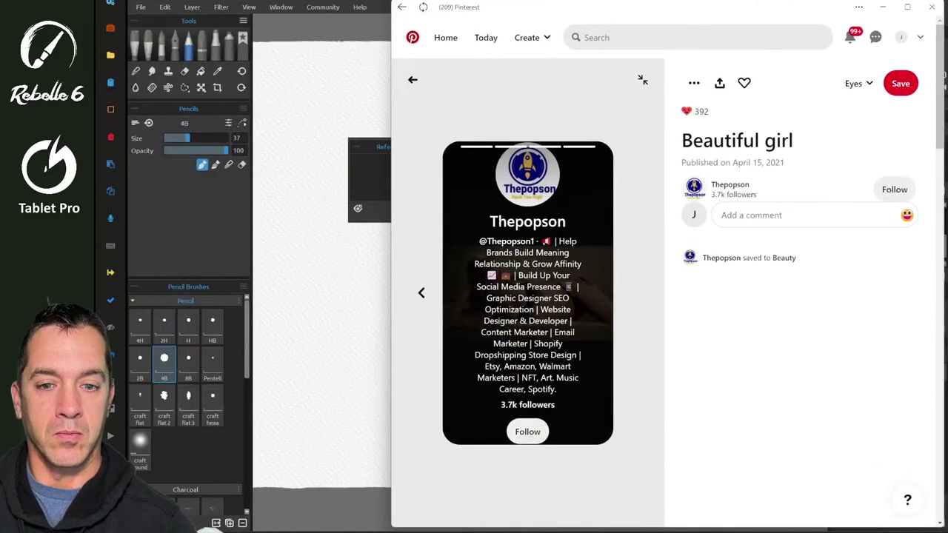
pyautogui.scroll(-4, 620, 281)
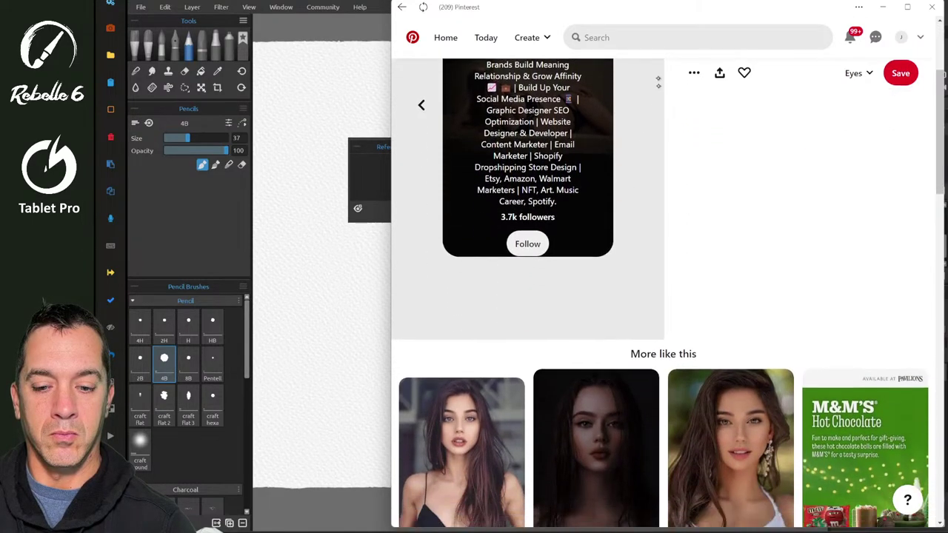
pyautogui.scroll(-1, 623, 223)
pyautogui.click(449, 340)
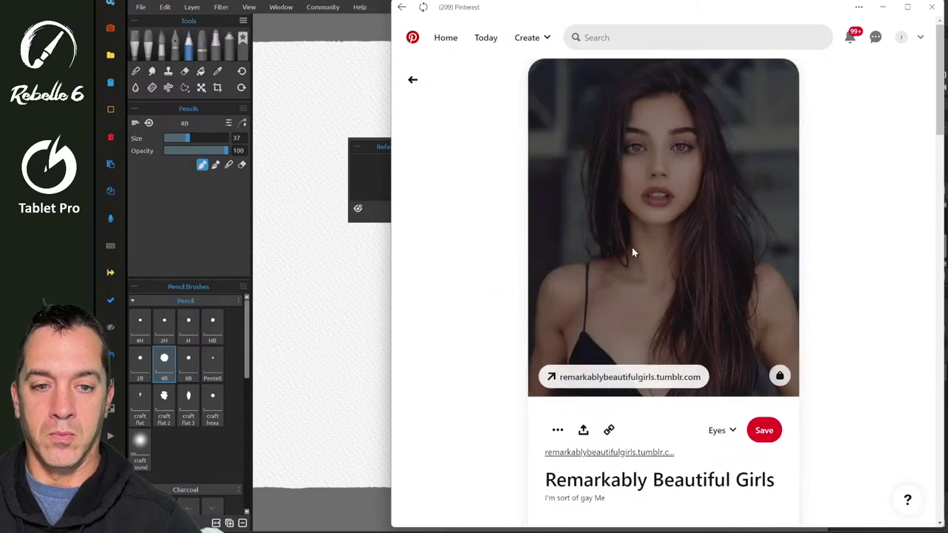
pyautogui.moveTo(631, 247); pyautogui.dragTo(368, 173)
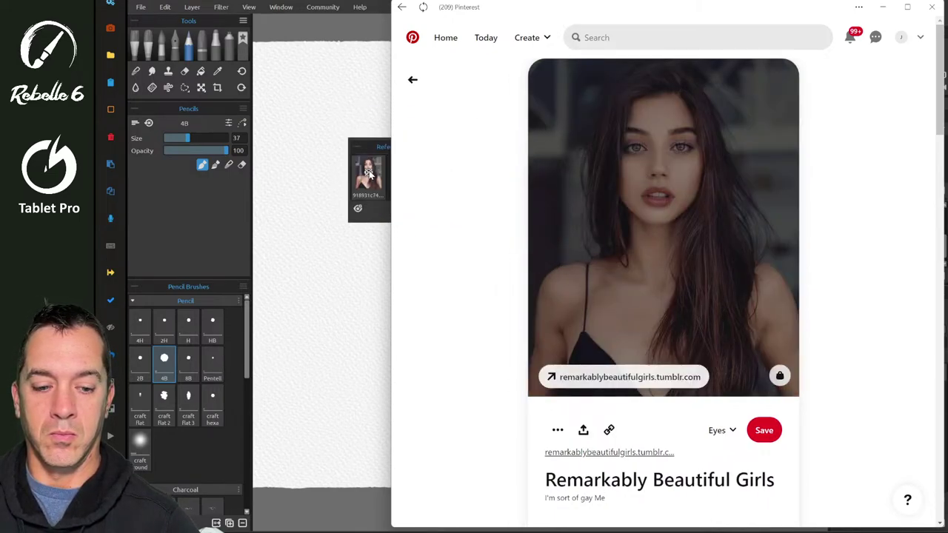
# - Return to Rebelle, open the newly added portrait in its own reference window, and place that window above the Reference Images panel
pyautogui.scroll(-3, 663, 296)
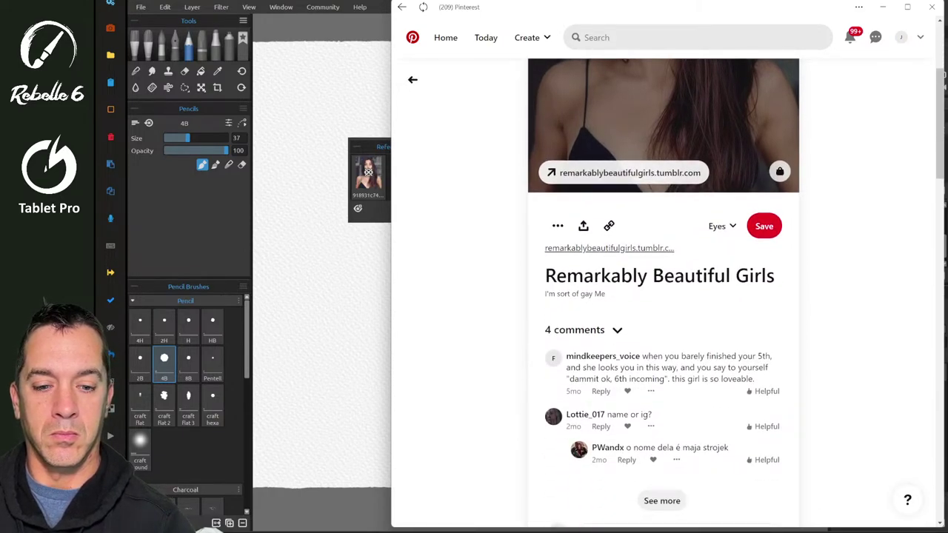
pyautogui.click(368, 172)
pyautogui.doubleClick(368, 172)
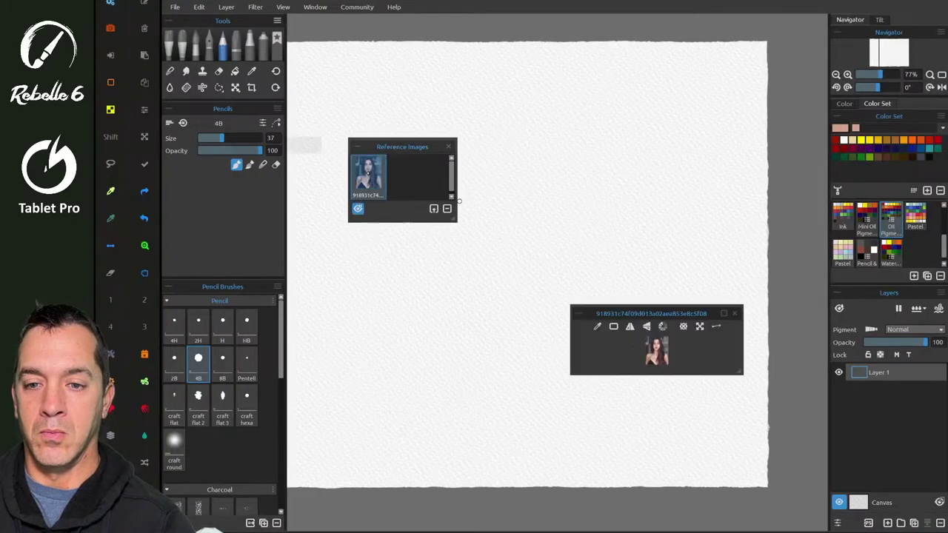
pyautogui.moveTo(651, 314); pyautogui.dragTo(384, 73)
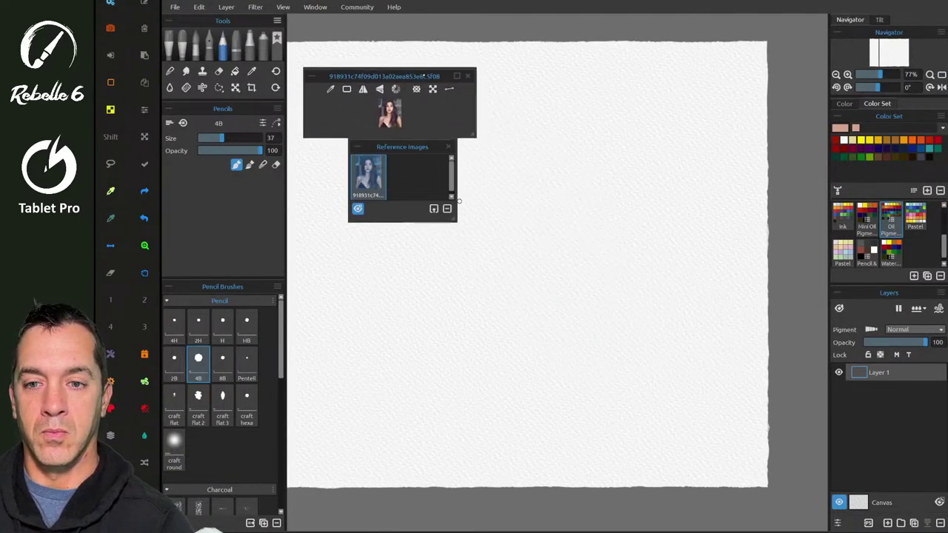
# - Enlarge the portrait's reference window until the whole picture shows, move it over the canvas edge, and close the Reference Images panel
pyautogui.moveTo(476, 138); pyautogui.dragTo(476, 321)
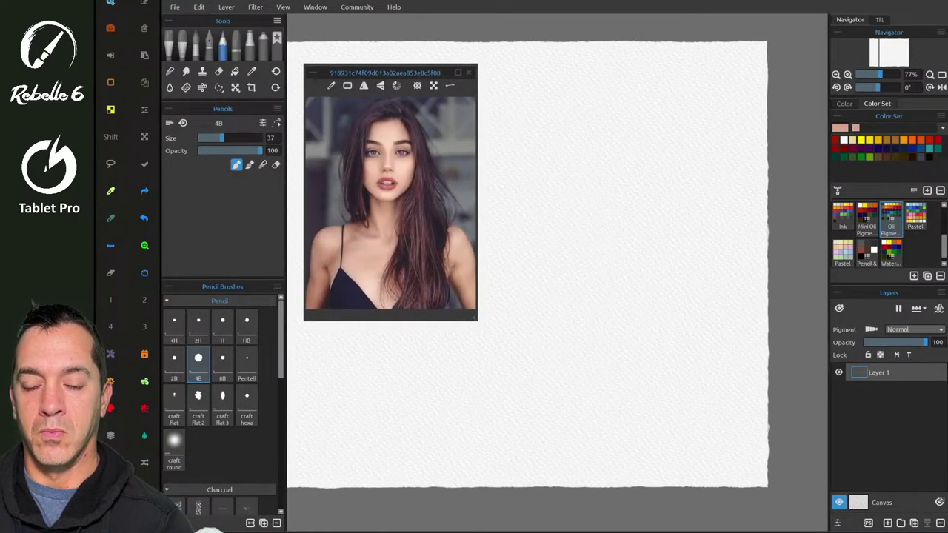
pyautogui.moveTo(437, 72); pyautogui.dragTo(406, 63)
pyautogui.click(446, 146)
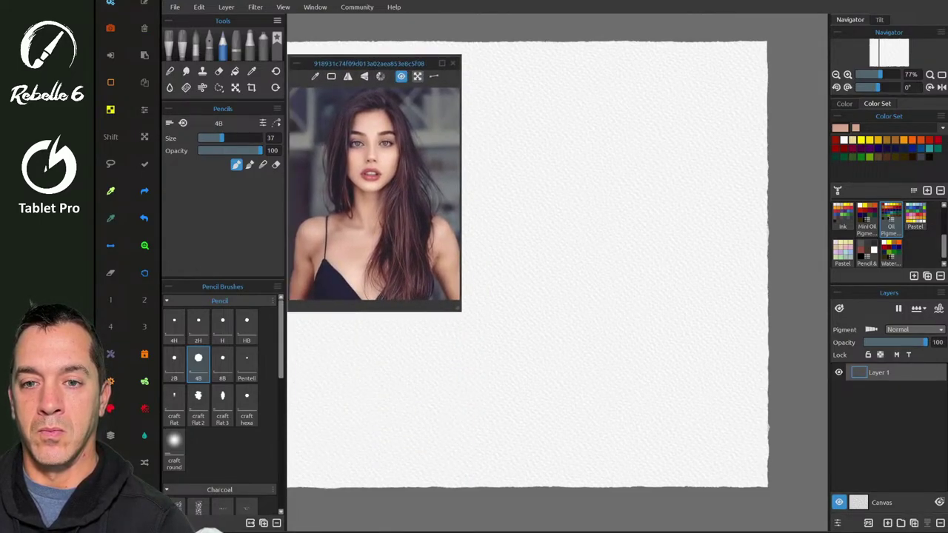
# - Enable transforming of the traced portrait and guide editing, and move the reference window down to uncover the canvas's upper area
pyautogui.click(417, 76)
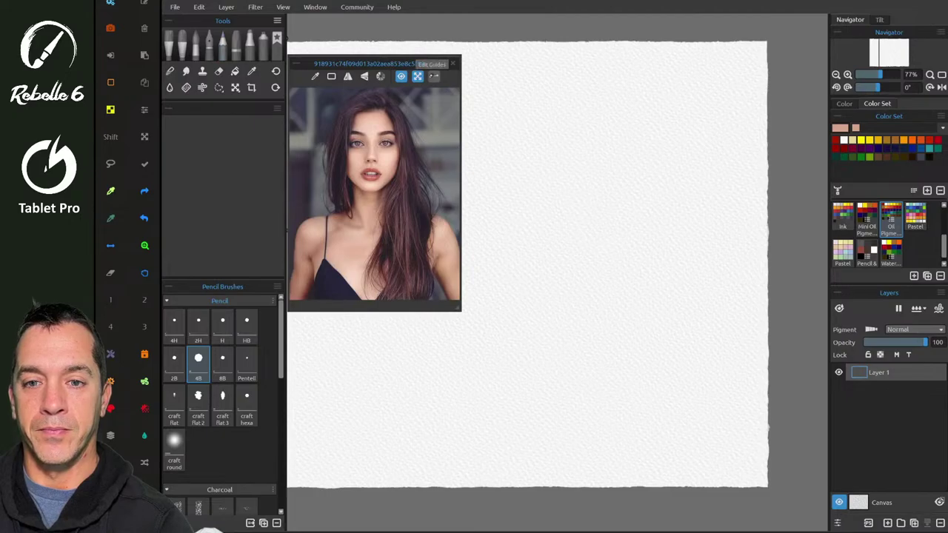
pyautogui.click(434, 76)
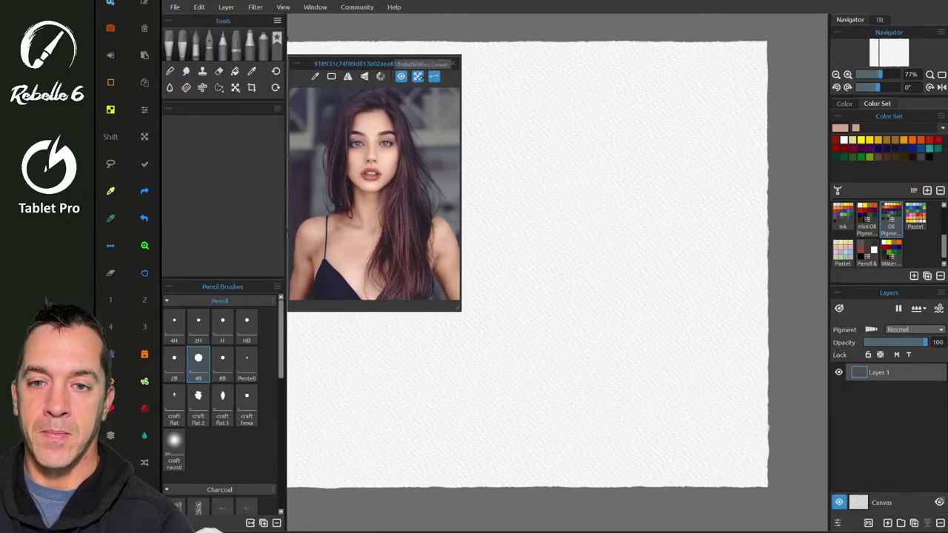
pyautogui.moveTo(394, 64); pyautogui.dragTo(392, 189)
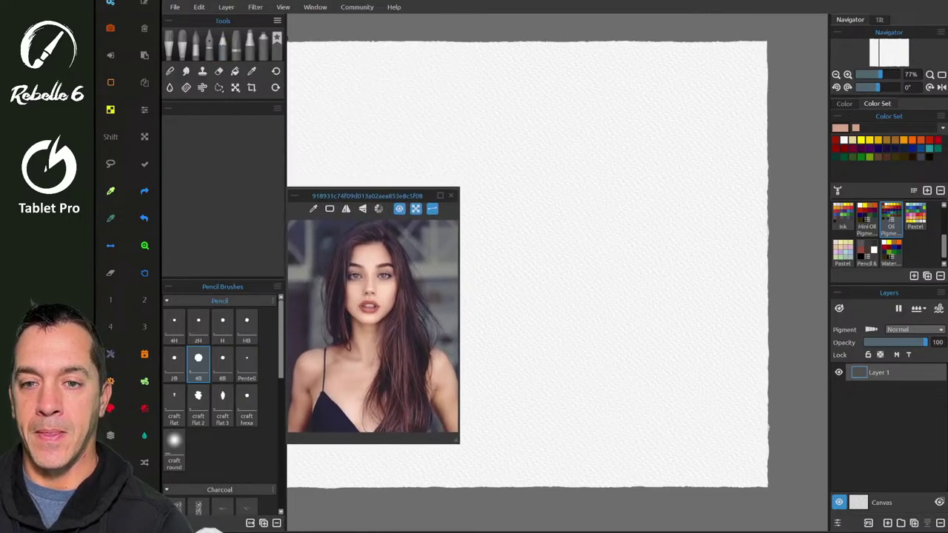
# - Scale and move the traced portrait overlay so that it fills the full canvas height and sits near the middle
pyautogui.scroll(-3, 555, 267)
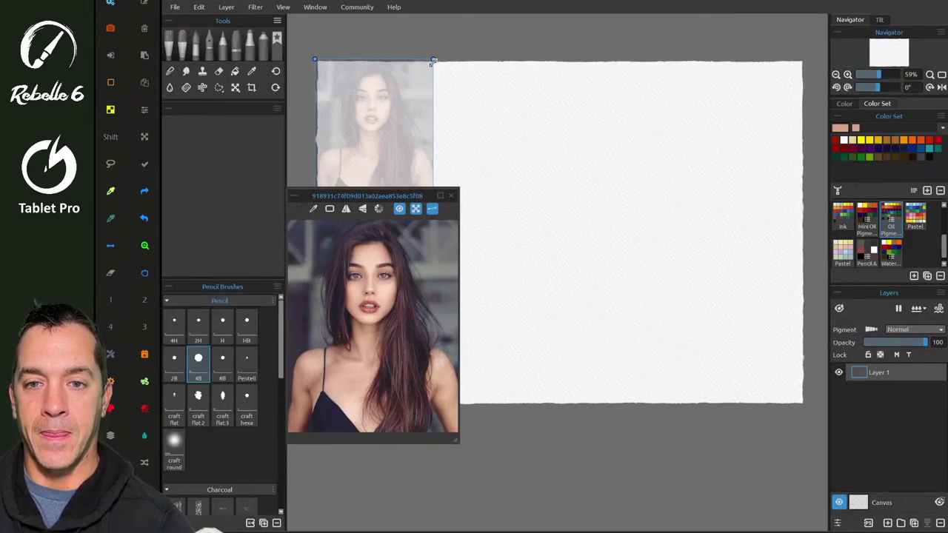
pyautogui.moveTo(433, 62); pyautogui.dragTo(487, 64)
pyautogui.moveTo(448, 176); pyautogui.dragTo(579, 177)
pyautogui.moveTo(628, 279); pyautogui.dragTo(730, 395)
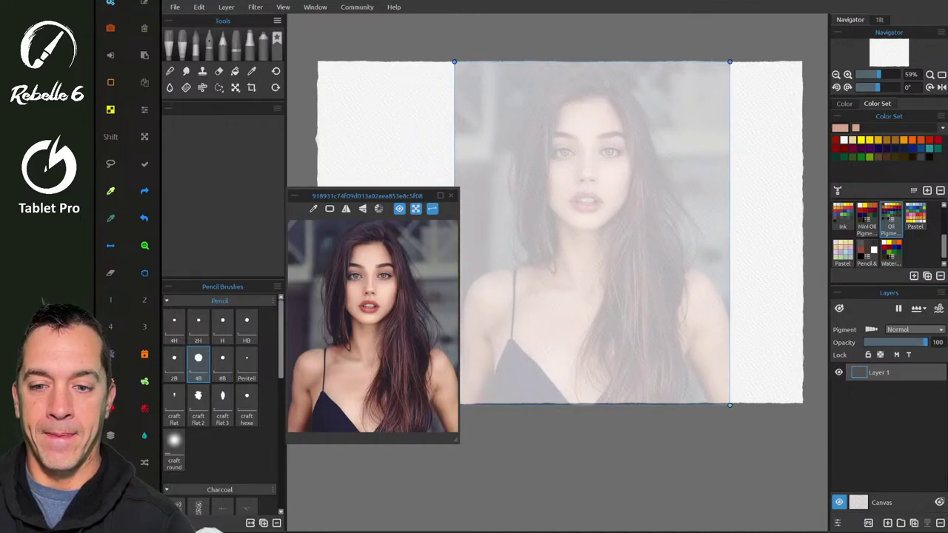
# - Move the reference window back up and add guides across the eyes, nose, mouth, chin, brows and hairline, plus a vertical face centre line
pyautogui.moveTo(370, 195); pyautogui.dragTo(366, 93)
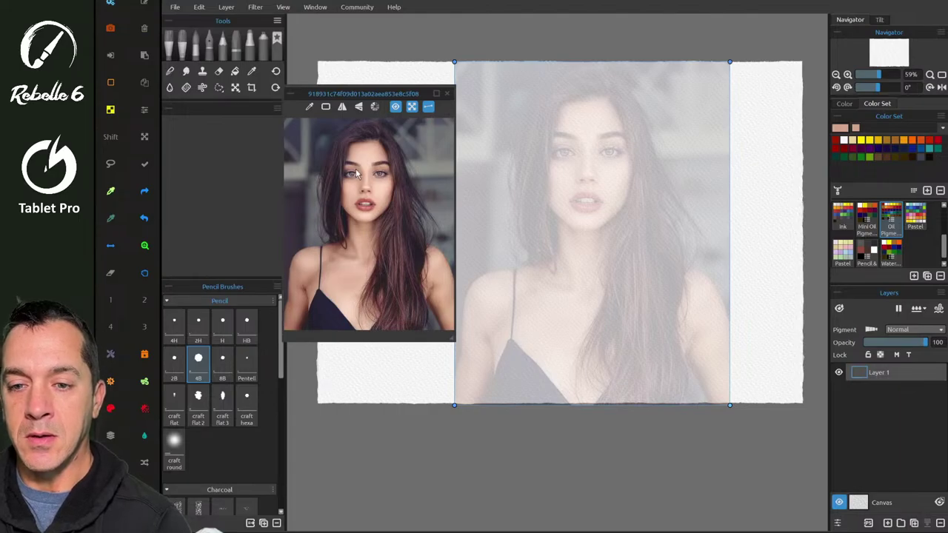
pyautogui.moveTo(375, 204); pyautogui.dragTo(393, 213)
pyautogui.click(387, 207)
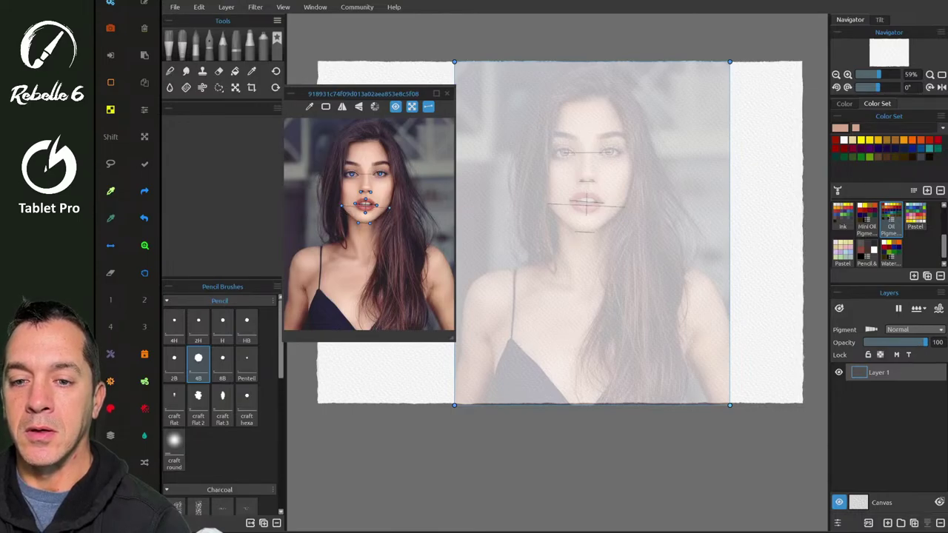
pyautogui.moveTo(361, 165); pyautogui.dragTo(374, 166)
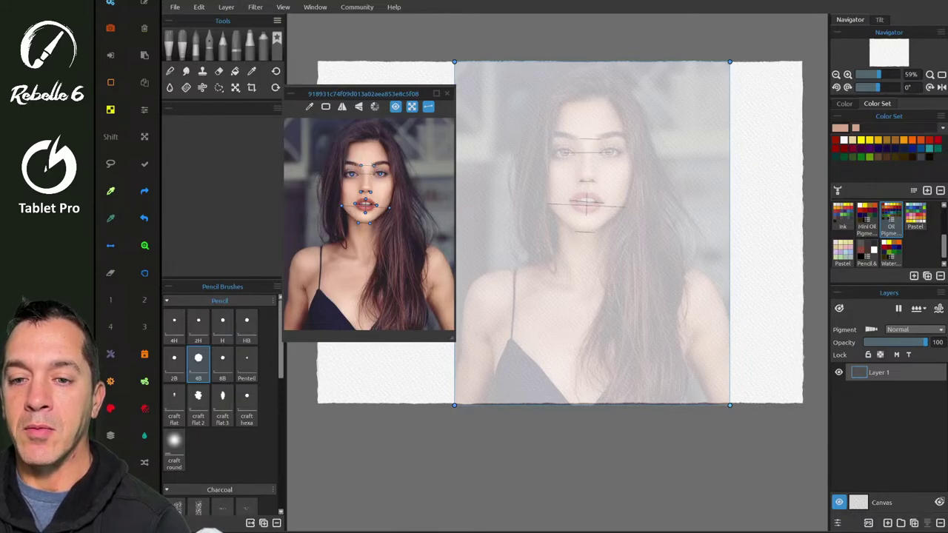
pyautogui.click(379, 143)
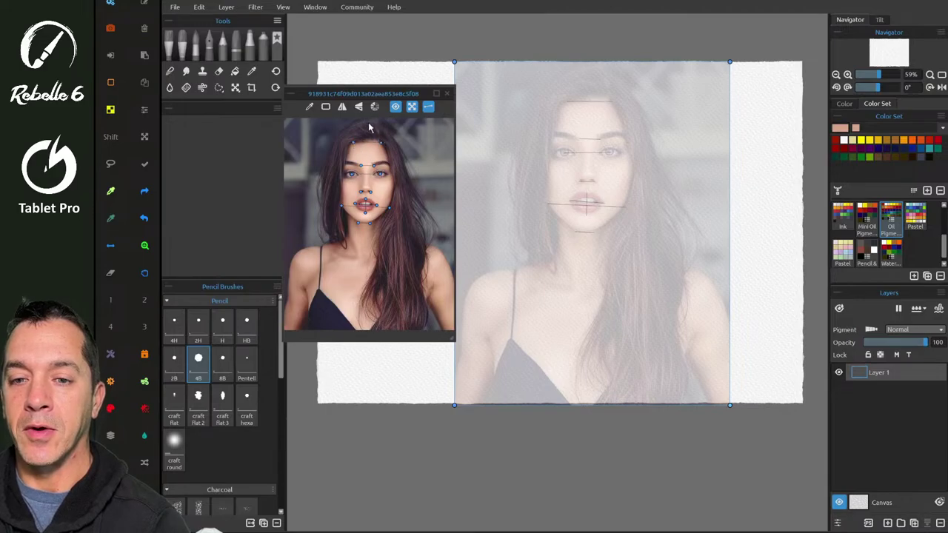
pyautogui.click(365, 226)
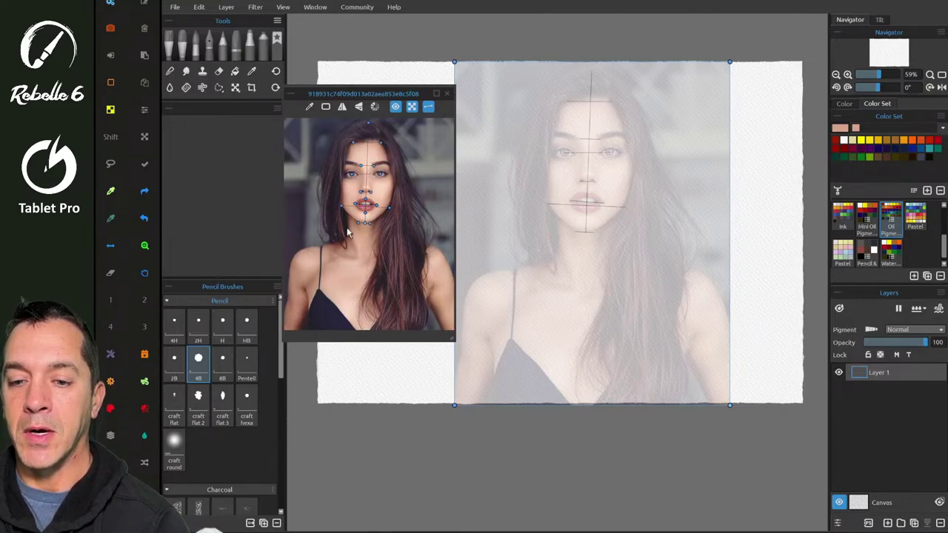
# - Add guides along both collarbones, both shoulder slopes and the torso's centre line, plus one across the face just below the eyes
pyautogui.click(358, 259)
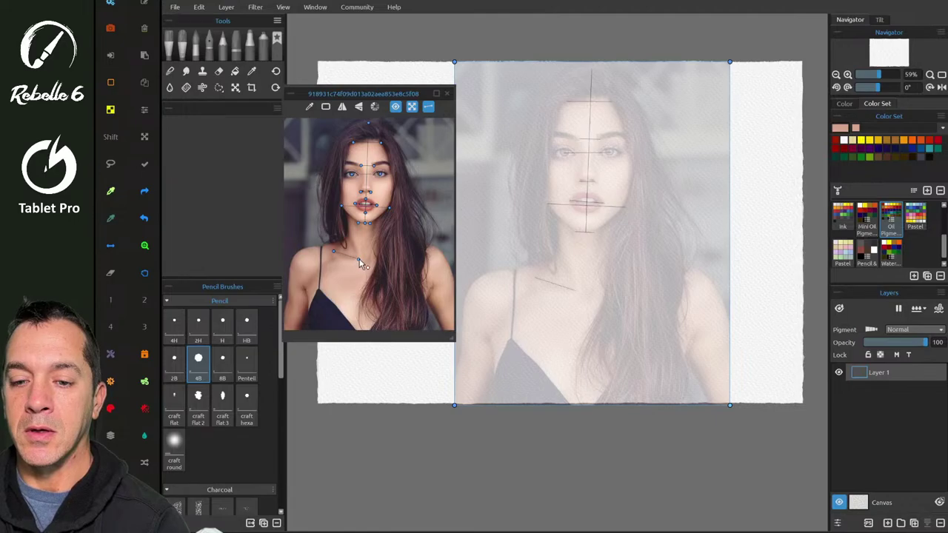
pyautogui.click(409, 250)
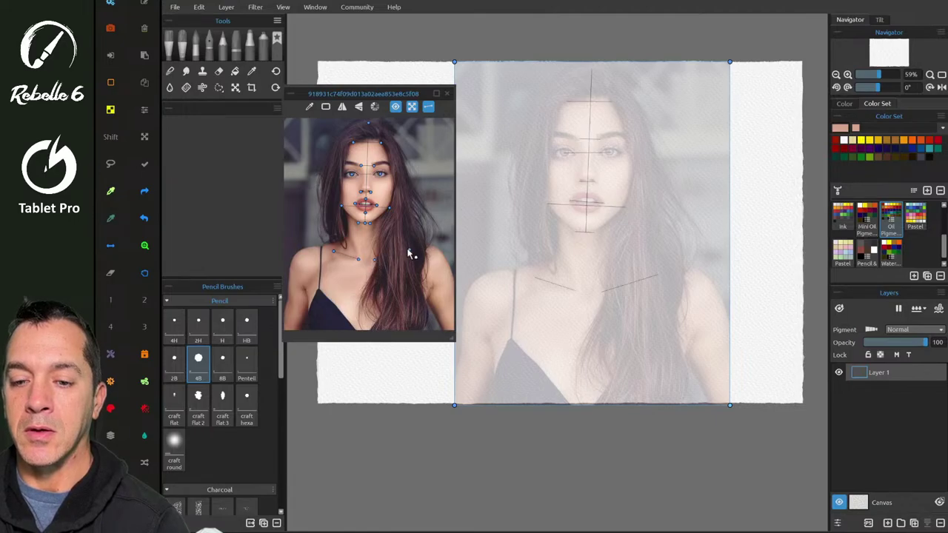
pyautogui.click(345, 238)
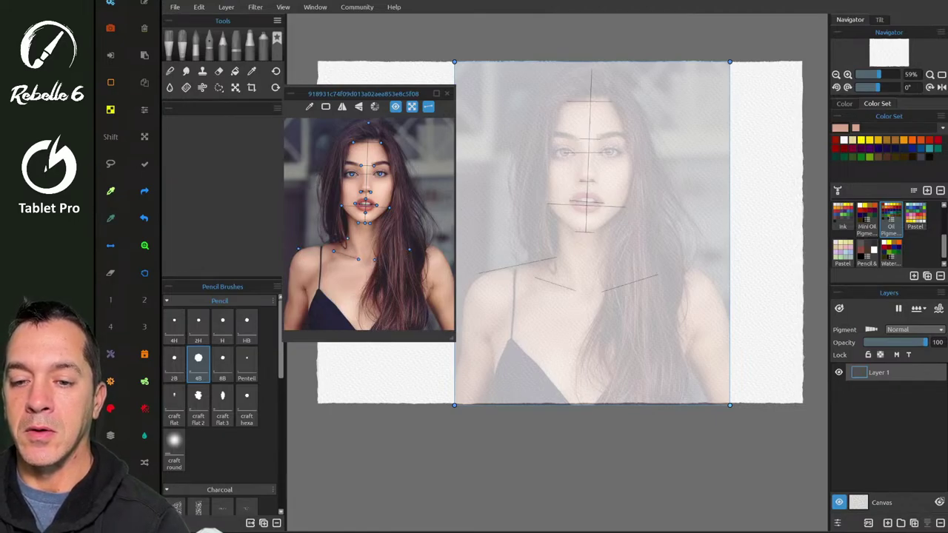
pyautogui.click(441, 250)
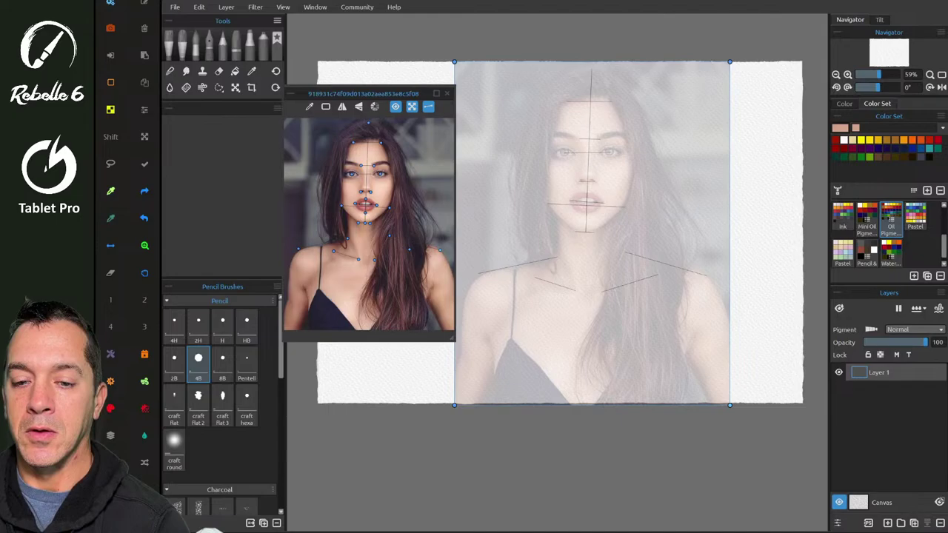
pyautogui.click(365, 262)
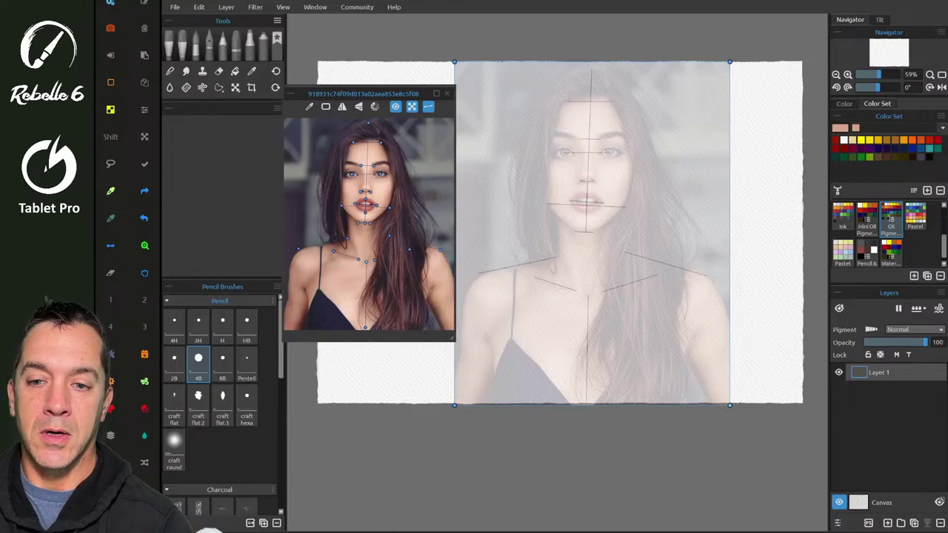
pyautogui.click(342, 183)
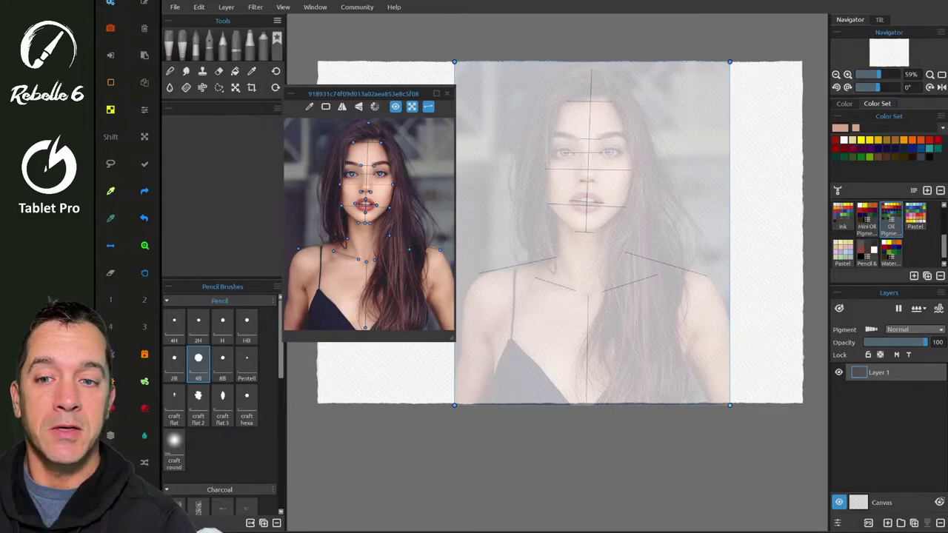
# - Turn off the tracing overlay so only the guides remain on the canvas, and move the reference window clear of them
pyautogui.click(395, 107)
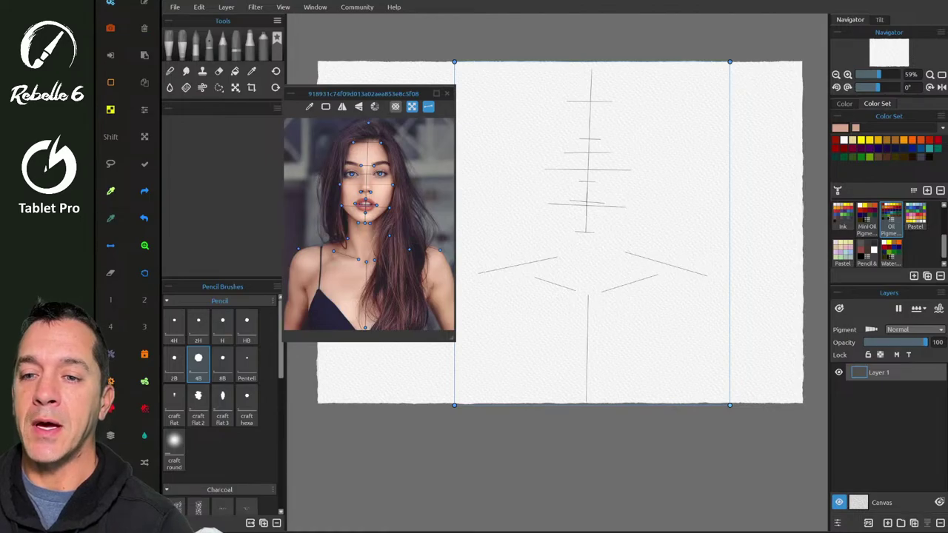
pyautogui.moveTo(363, 93); pyautogui.dragTo(379, 43)
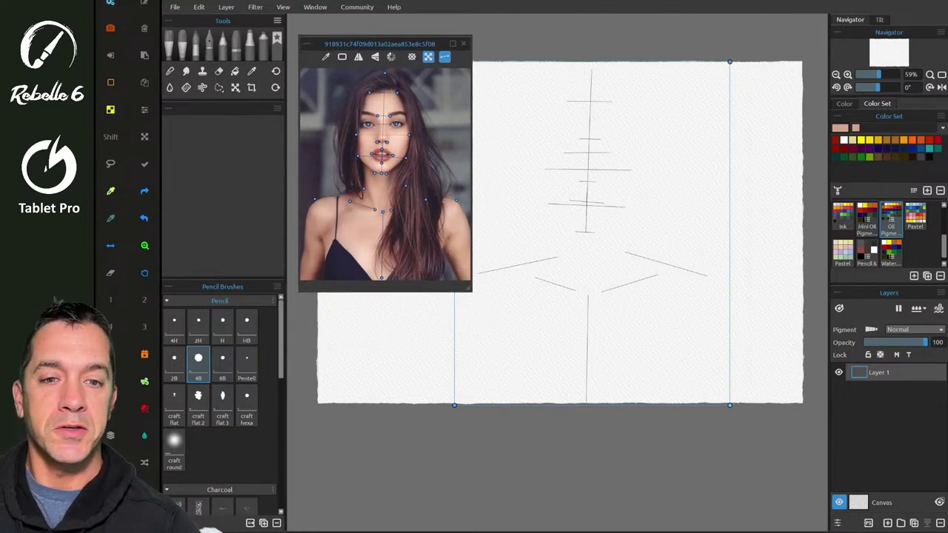
pyautogui.scroll(4, 557, 252)
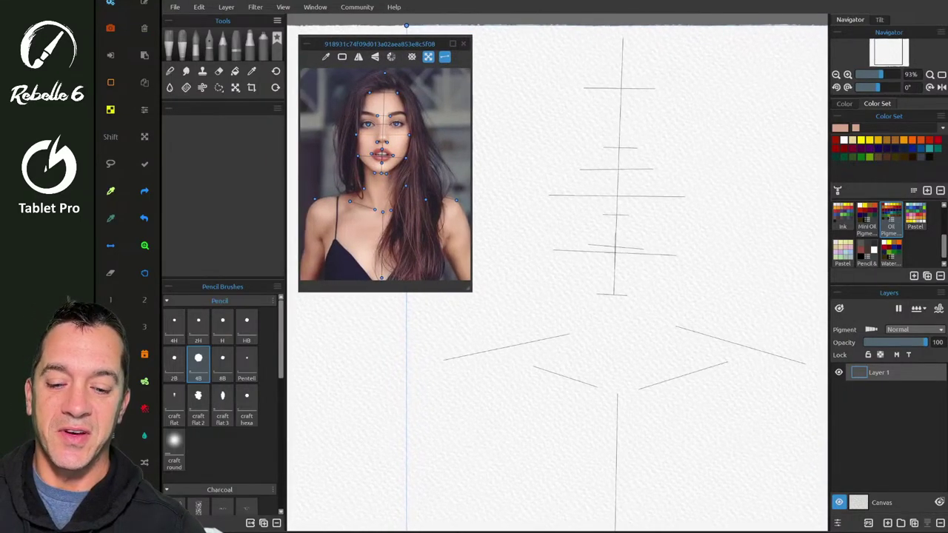
pyautogui.scroll(-1, 557, 274)
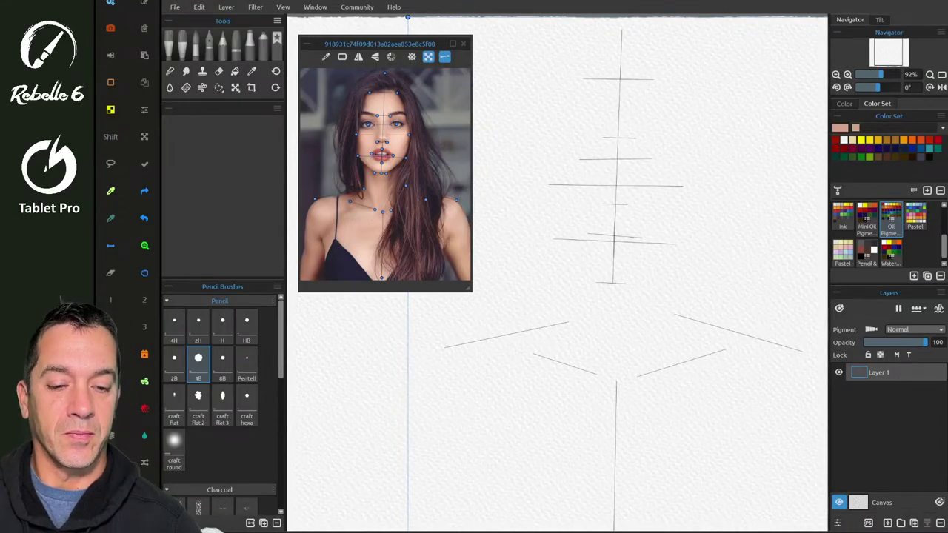
pyautogui.hotkey('alt', 'Tab')
pyautogui.hotkey('alt', 'Tab')
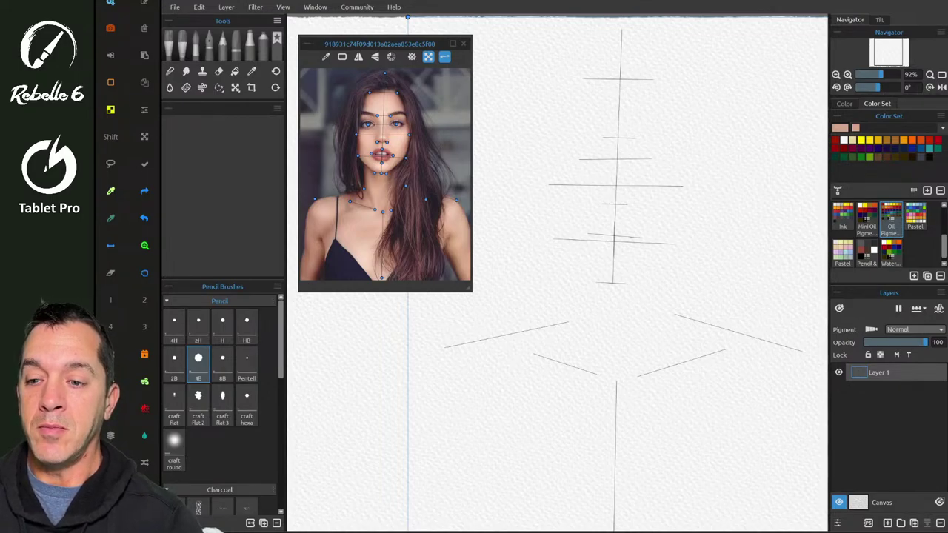
# - Leave the overlay transform, choose the Pentell pencil from the favorite brushes, and hide all panels except the reference window
pyautogui.click(145, 354)
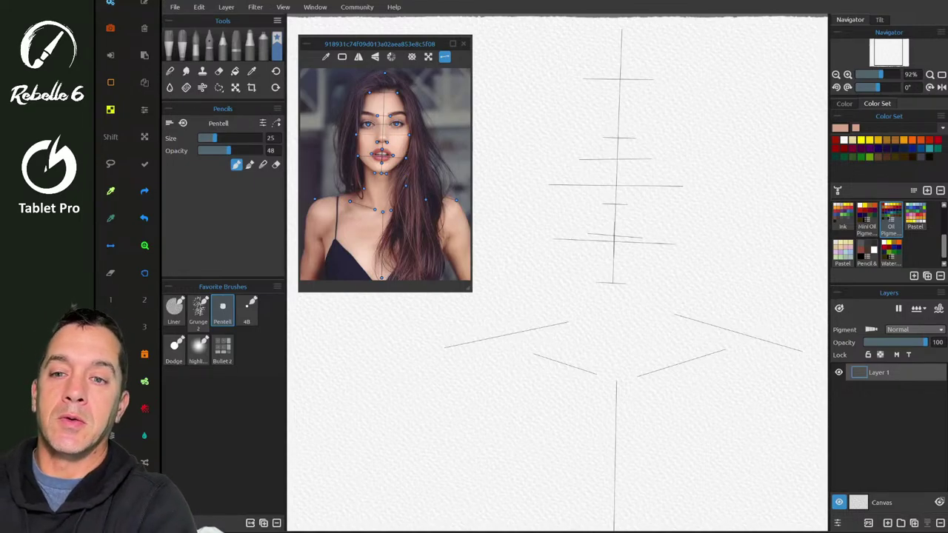
pyautogui.press('Tab')
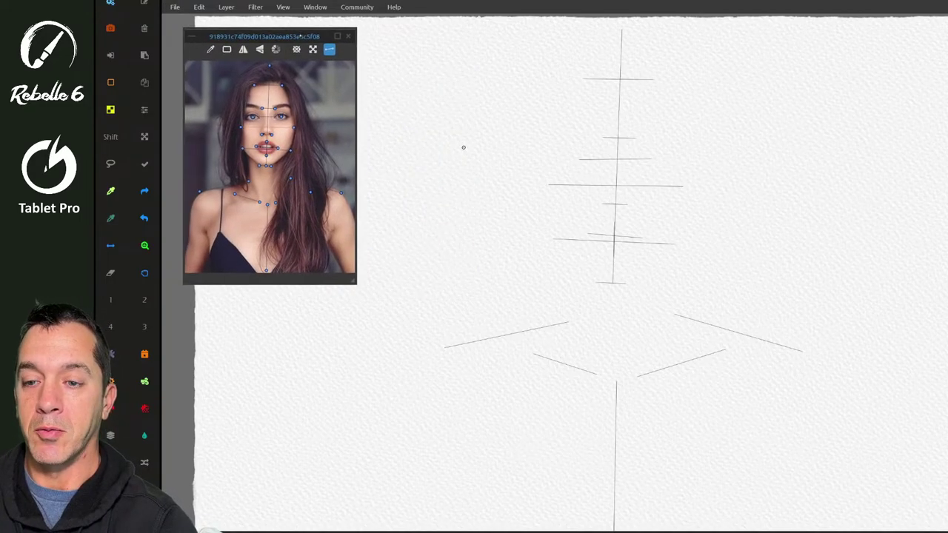
pyautogui.press('Tab')
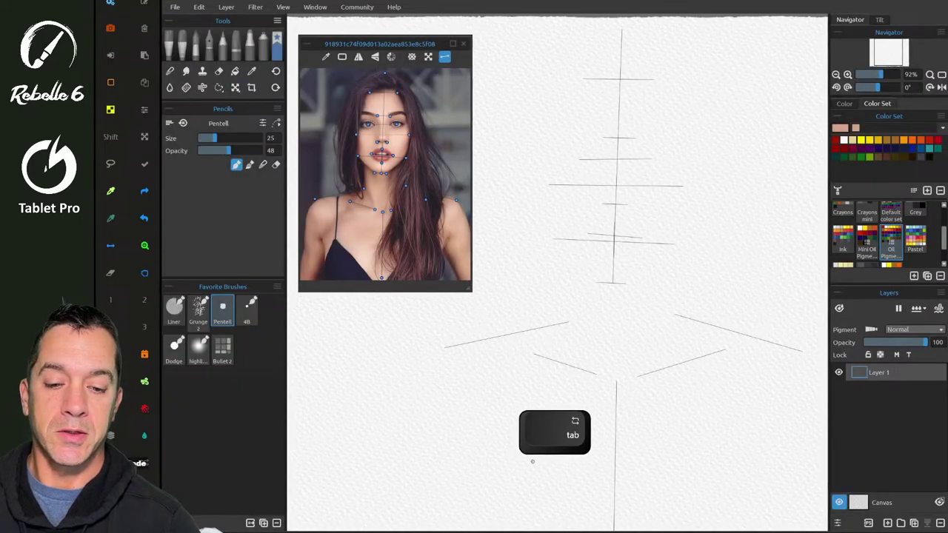
pyautogui.press('Tab')
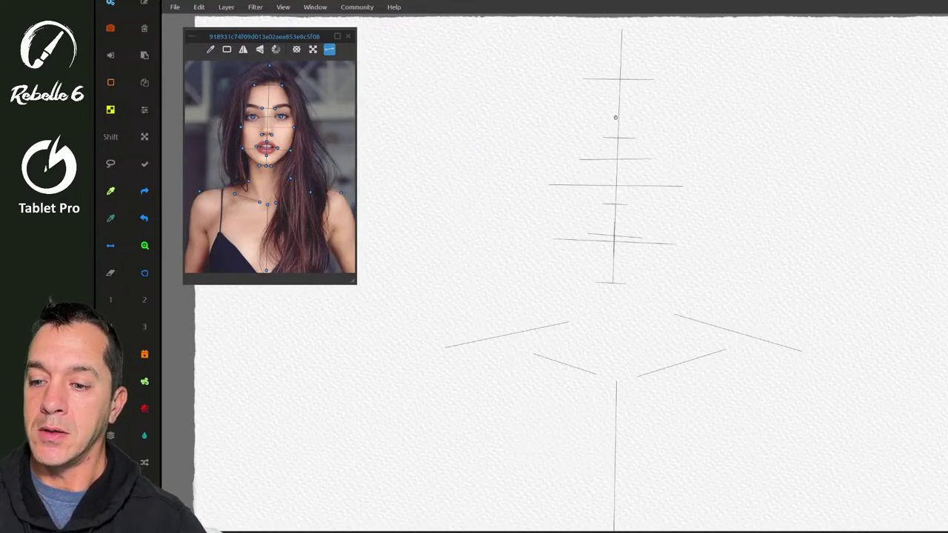
# - Undo the skin-coloured test stroke and pick black from the floating Color Set as the pencil colour
pyautogui.moveTo(571, 103); pyautogui.dragTo(588, 137)
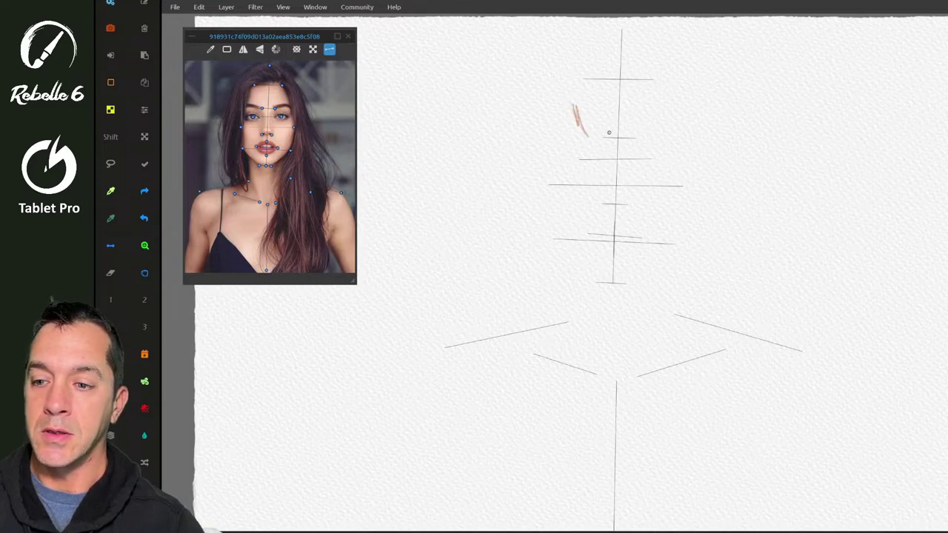
pyautogui.hotkey('ctrl', 'z')
pyautogui.press('F9')
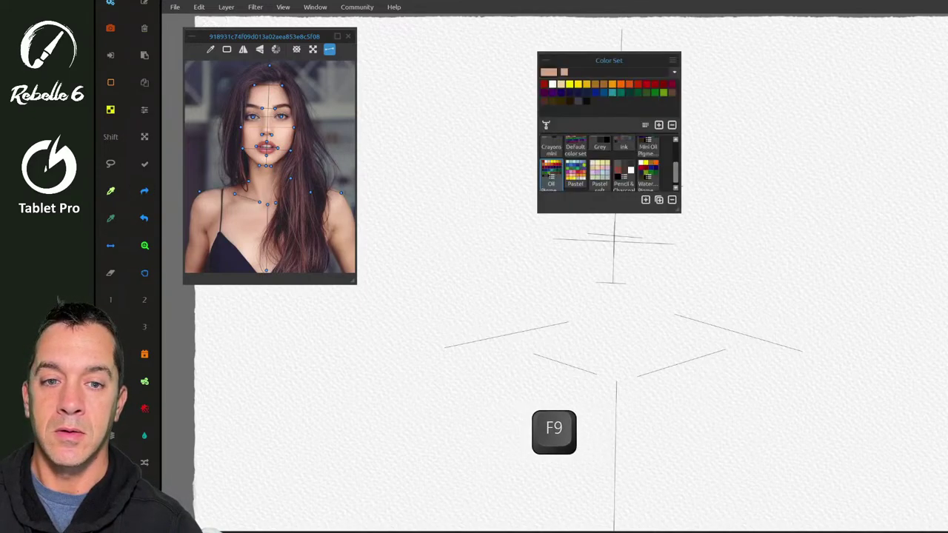
pyautogui.click(586, 101)
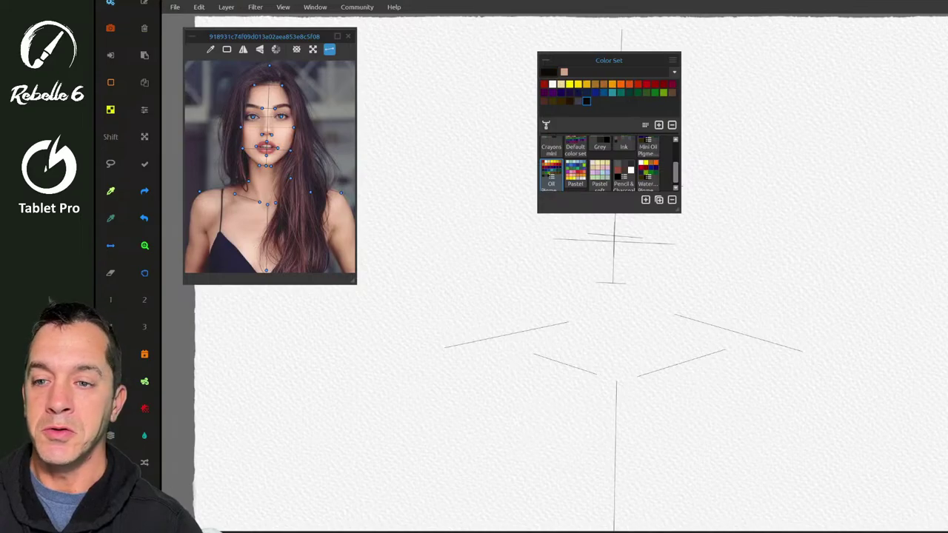
pyautogui.press('F9')
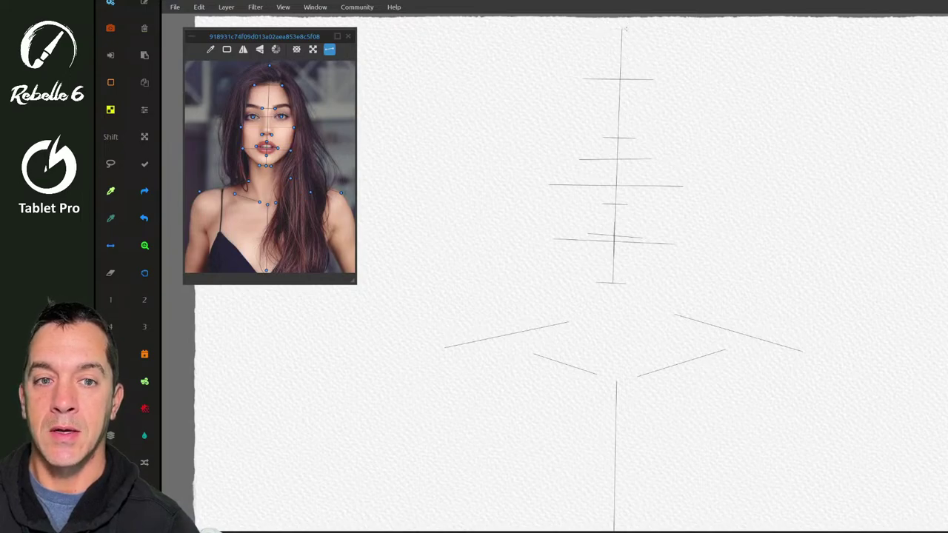
# - Sketch the head over the guides: a crown mark, the hairline, chin and jaw, and both sides of the face up to the forehead
pyautogui.moveTo(624, 29); pyautogui.dragTo(641, 30)
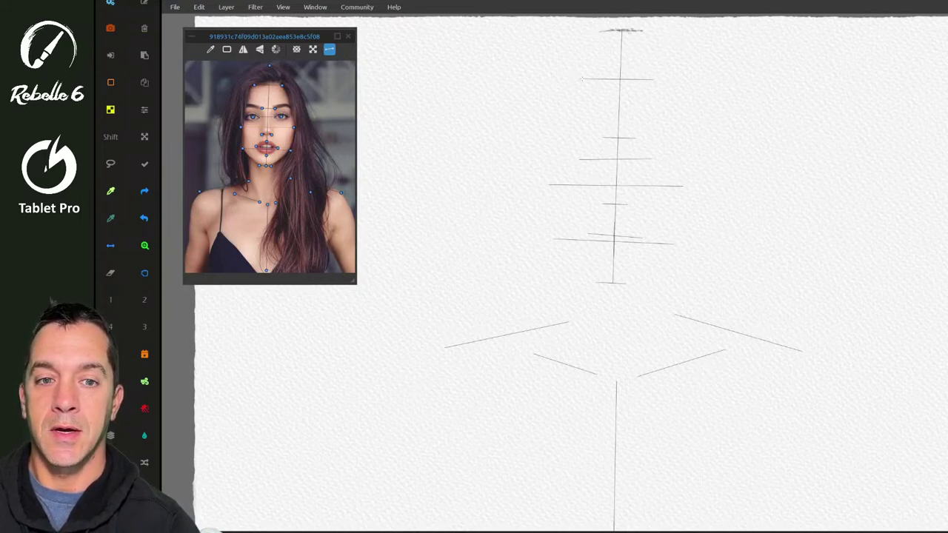
pyautogui.moveTo(579, 78); pyautogui.dragTo(664, 77)
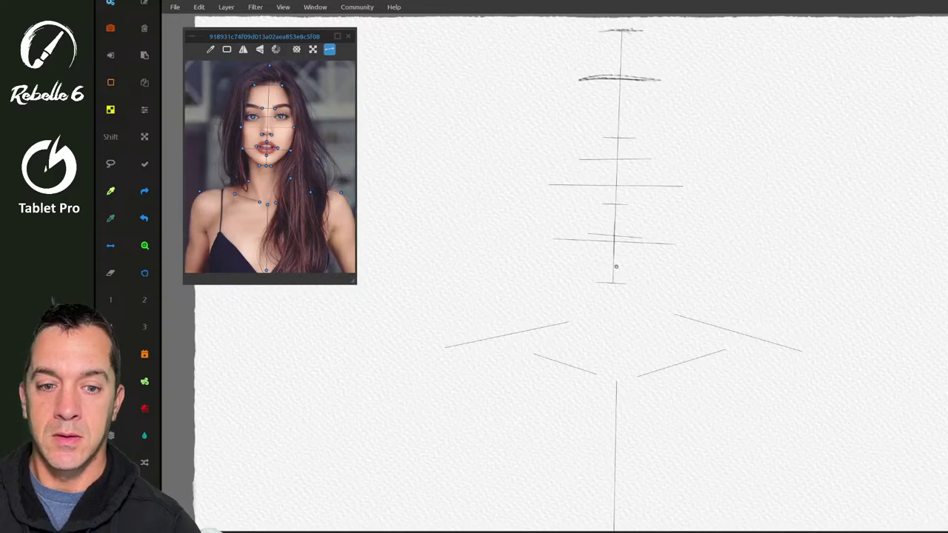
pyautogui.moveTo(595, 282)
pyautogui.mouseDown()
pyautogui.moveTo(670, 255)
pyautogui.moveTo(620, 284)
pyautogui.moveTo(672, 247)
pyautogui.moveTo(622, 285)
pyautogui.moveTo(674, 255)
pyautogui.mouseUp()
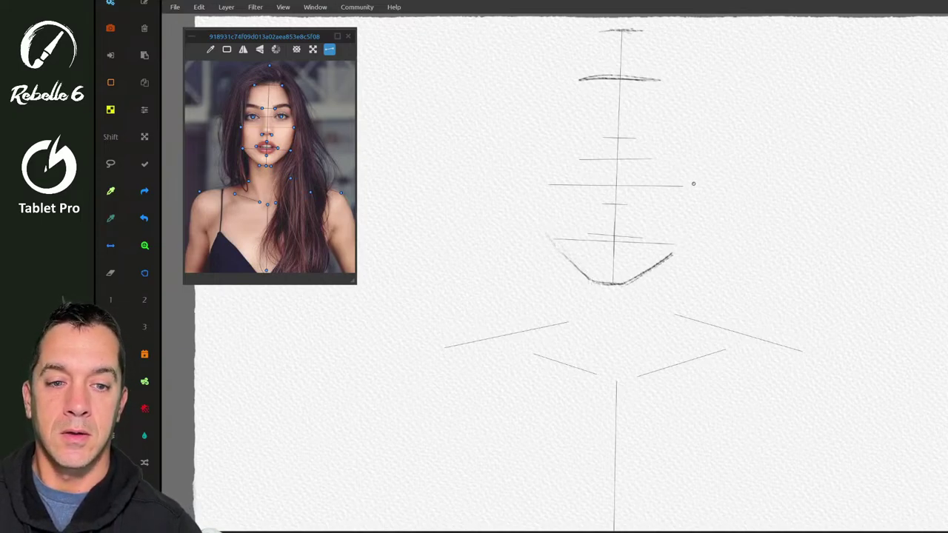
pyautogui.moveTo(682, 206); pyautogui.dragTo(672, 254)
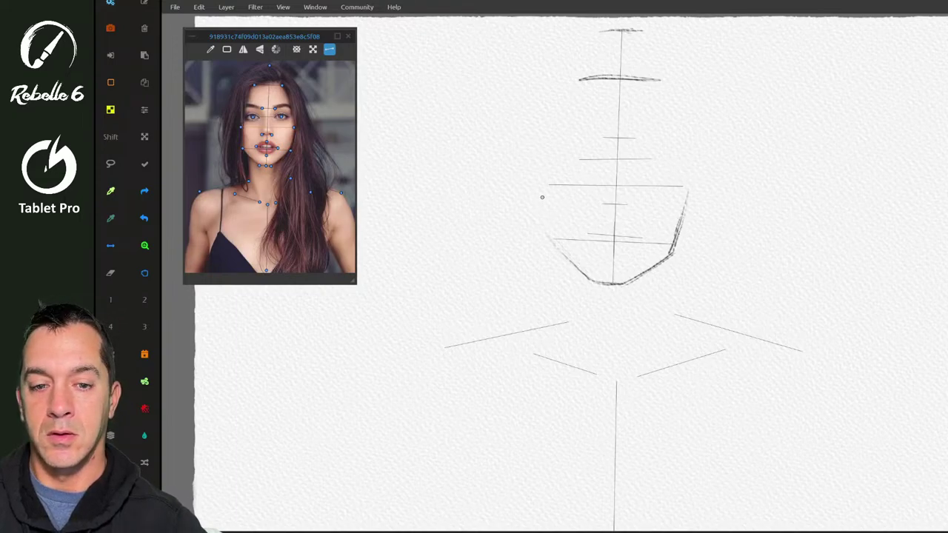
pyautogui.moveTo(539, 185); pyautogui.dragTo(553, 252)
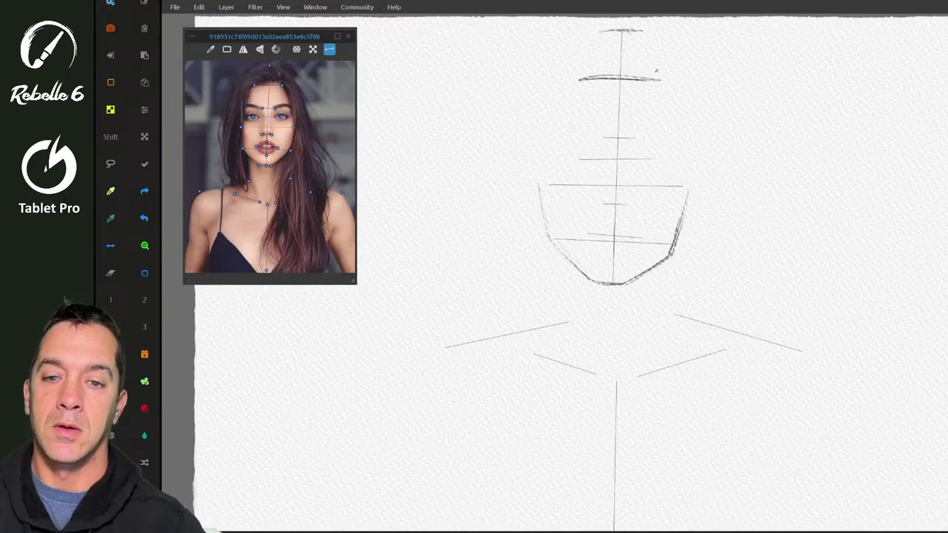
pyautogui.moveTo(669, 90); pyautogui.dragTo(688, 179)
pyautogui.moveTo(675, 107); pyautogui.dragTo(689, 179)
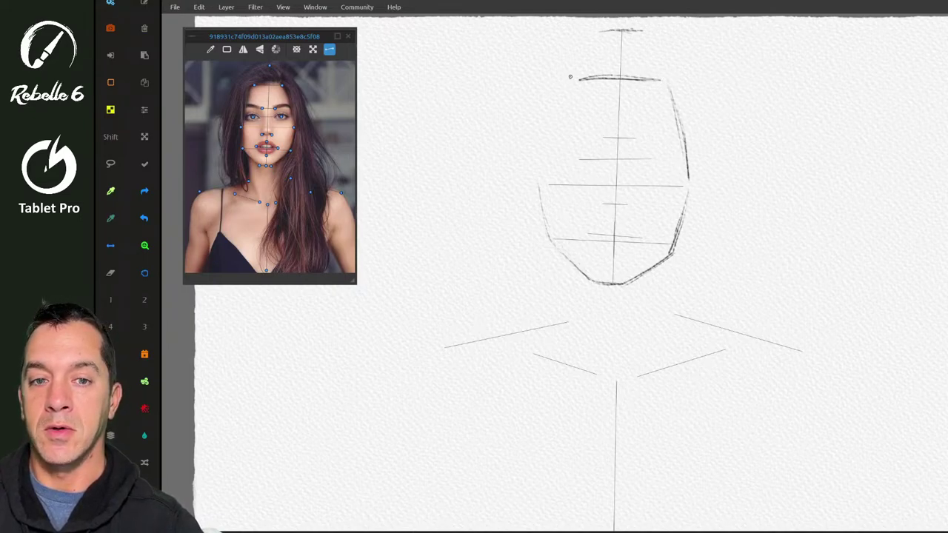
pyautogui.moveTo(562, 105); pyautogui.dragTo(539, 180)
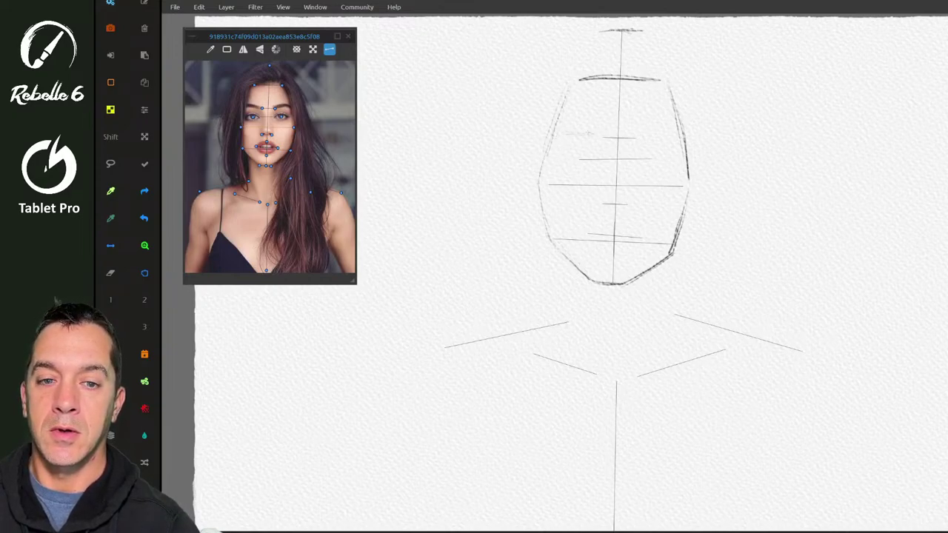
# - Sketch both eyebrows at the brow guide and the tip and base of the nose at the nose guide
pyautogui.moveTo(592, 134); pyautogui.dragTo(554, 137)
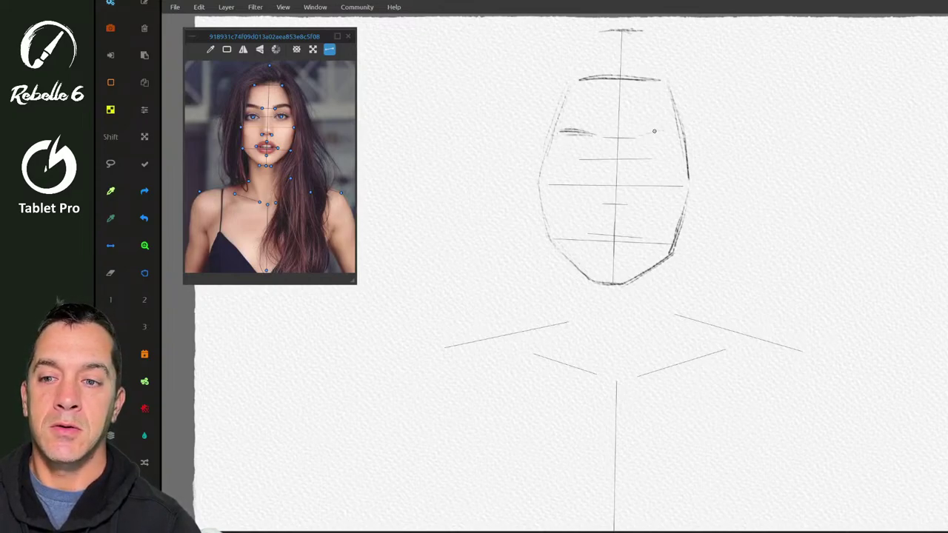
pyautogui.moveTo(653, 131); pyautogui.dragTo(676, 131)
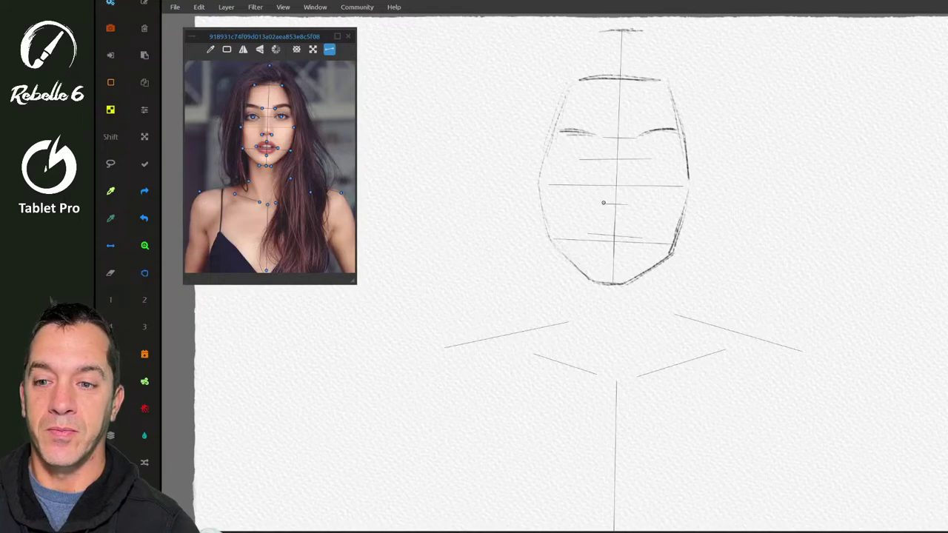
pyautogui.scroll(5, 268, 141)
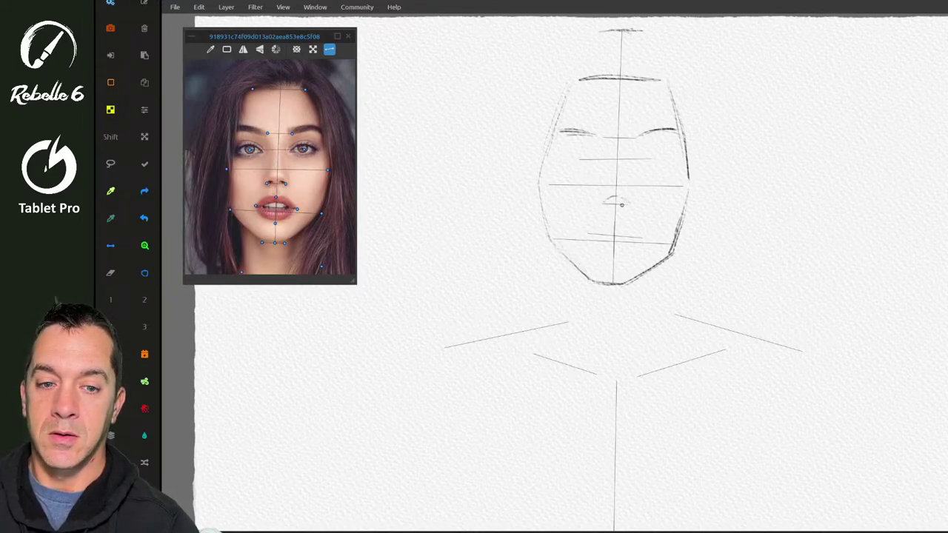
pyautogui.moveTo(627, 205); pyautogui.dragTo(602, 207)
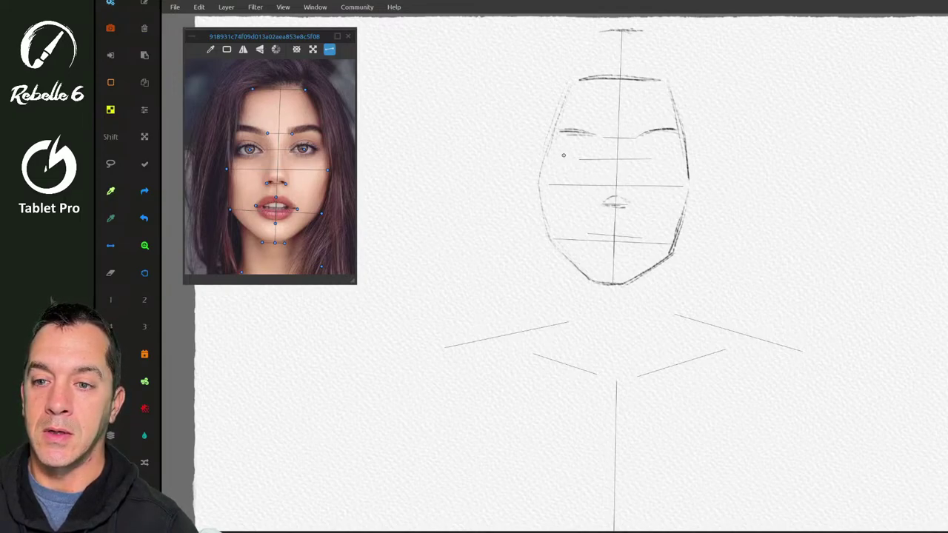
# - Sketch both eyes with upper lid lines, adding reference guides between the inner eye corners and between the outer eye corners for placement
pyautogui.moveTo(564, 157); pyautogui.dragTo(590, 155)
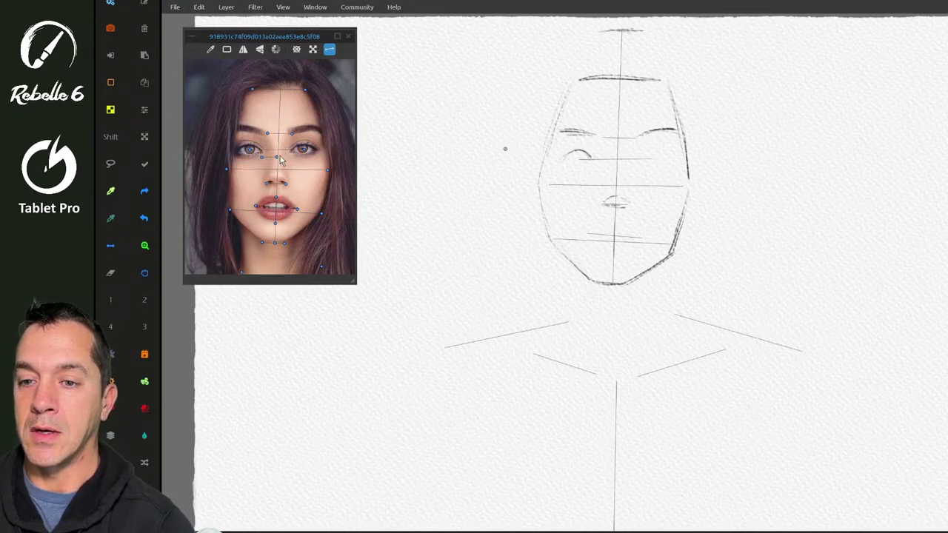
pyautogui.moveTo(280, 156)
pyautogui.mouseDown()
pyautogui.moveTo(291, 157)
pyautogui.moveTo(237, 153)
pyautogui.mouseUp()
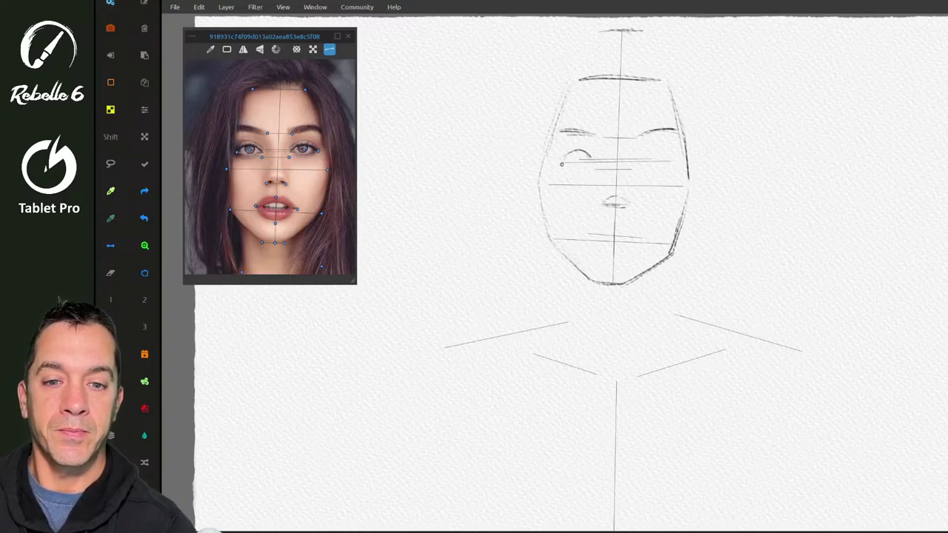
pyautogui.moveTo(593, 165)
pyautogui.mouseDown()
pyautogui.moveTo(563, 161)
pyautogui.moveTo(596, 167)
pyautogui.mouseUp()
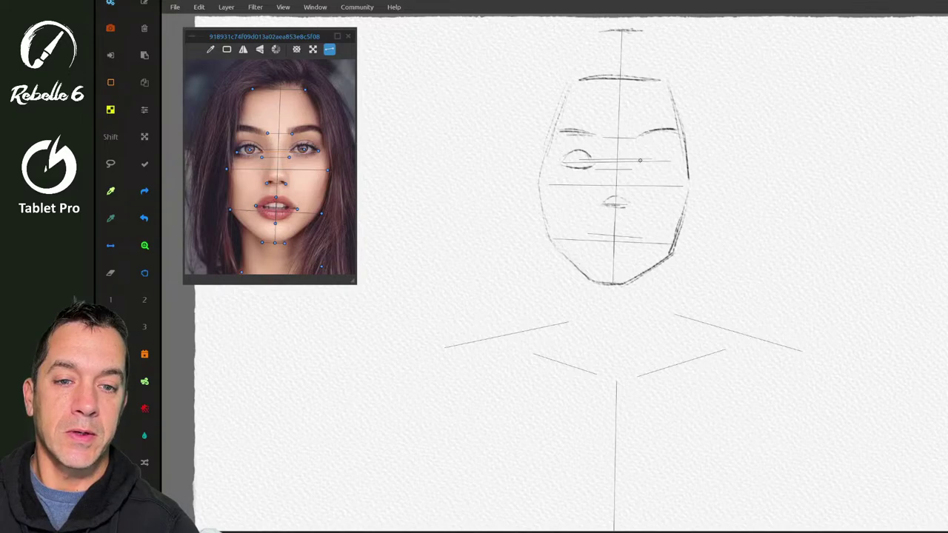
pyautogui.moveTo(635, 163)
pyautogui.mouseDown()
pyautogui.moveTo(654, 154)
pyautogui.moveTo(672, 166)
pyautogui.moveTo(645, 170)
pyautogui.moveTo(669, 163)
pyautogui.mouseUp()
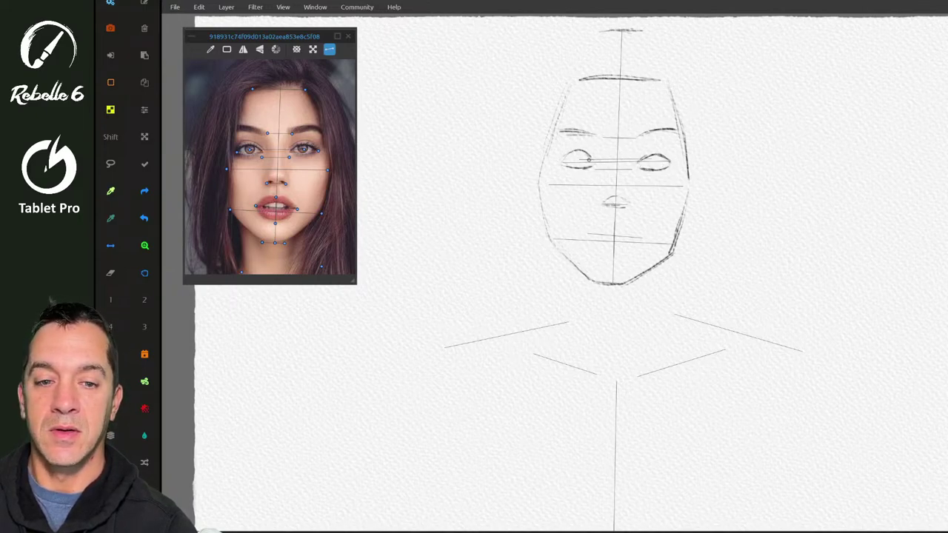
pyautogui.moveTo(563, 158); pyautogui.dragTo(589, 155)
pyautogui.moveTo(574, 154); pyautogui.dragTo(592, 158)
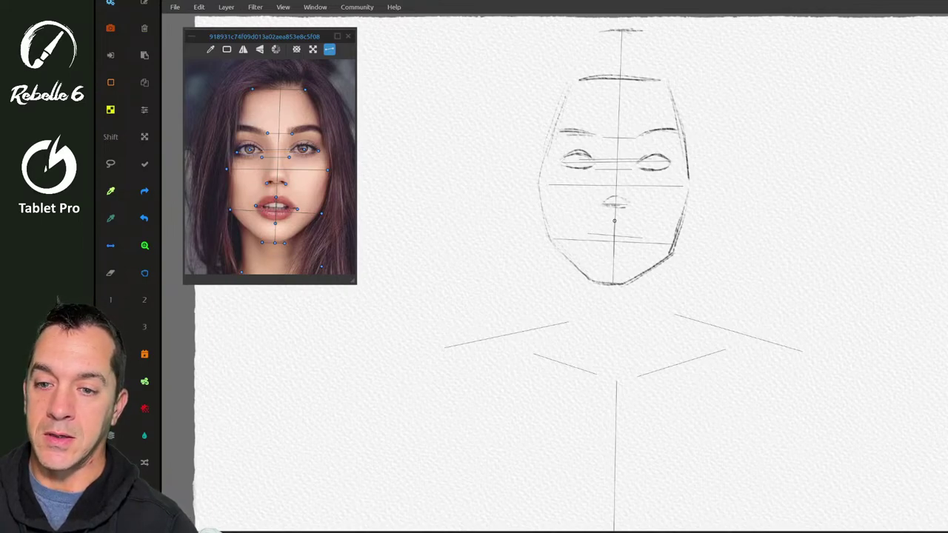
# - Sketch the upper and lower lips around the mouth guide and draw both sides of the neck down to the shoulder lines
pyautogui.moveTo(590, 233)
pyautogui.mouseDown()
pyautogui.moveTo(629, 224)
pyautogui.moveTo(643, 234)
pyautogui.mouseUp()
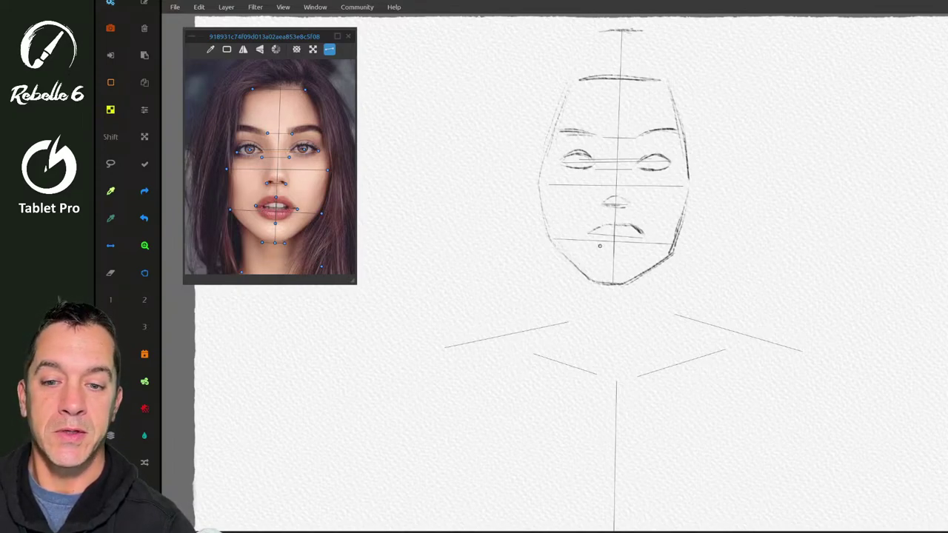
pyautogui.moveTo(591, 237)
pyautogui.mouseDown()
pyautogui.moveTo(610, 248)
pyautogui.moveTo(637, 242)
pyautogui.moveTo(627, 248)
pyautogui.moveTo(616, 234)
pyautogui.moveTo(636, 234)
pyautogui.moveTo(626, 238)
pyautogui.mouseUp()
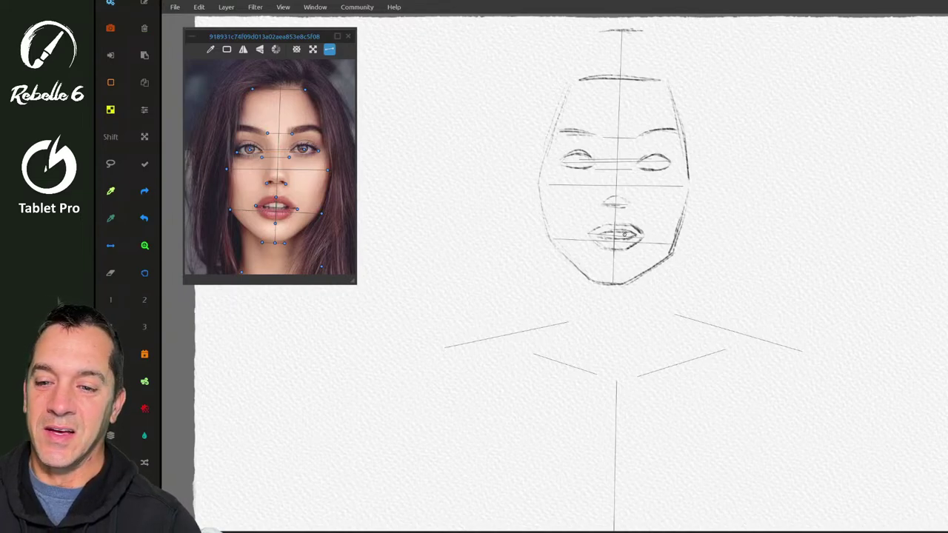
pyautogui.moveTo(573, 280); pyautogui.dragTo(568, 321)
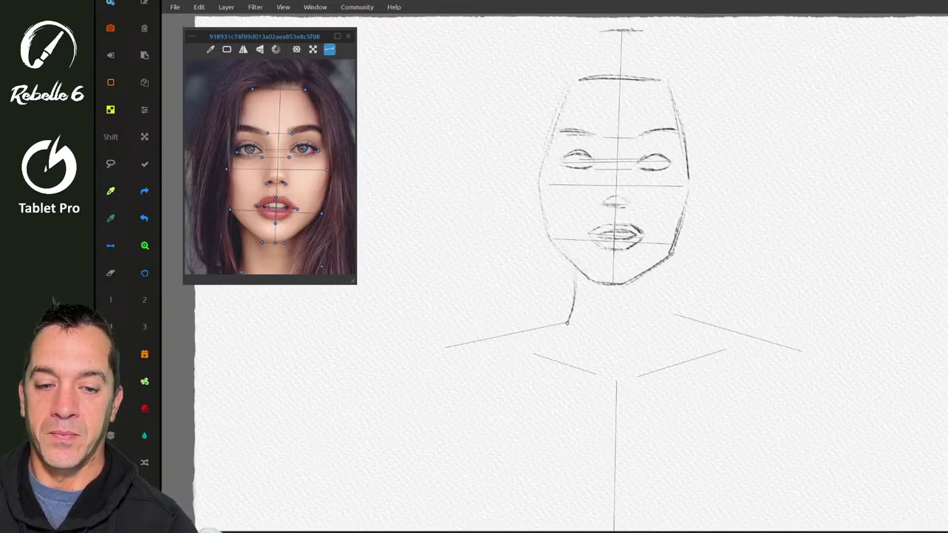
pyautogui.moveTo(663, 280); pyautogui.dragTo(672, 315)
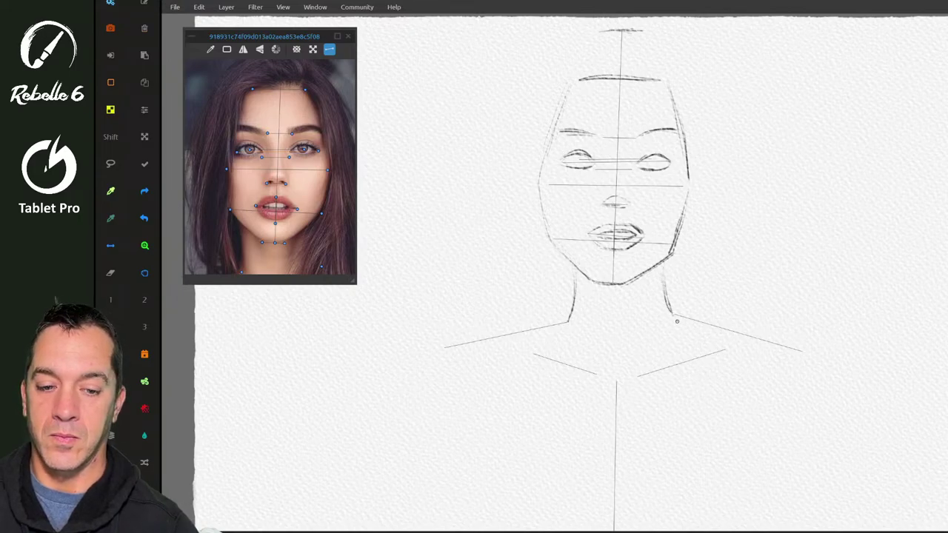
# - Sketch the outer contour of the hair from the crown down both sides, with the longer side falling past the shoulder line
pyautogui.scroll(-4, 269, 163)
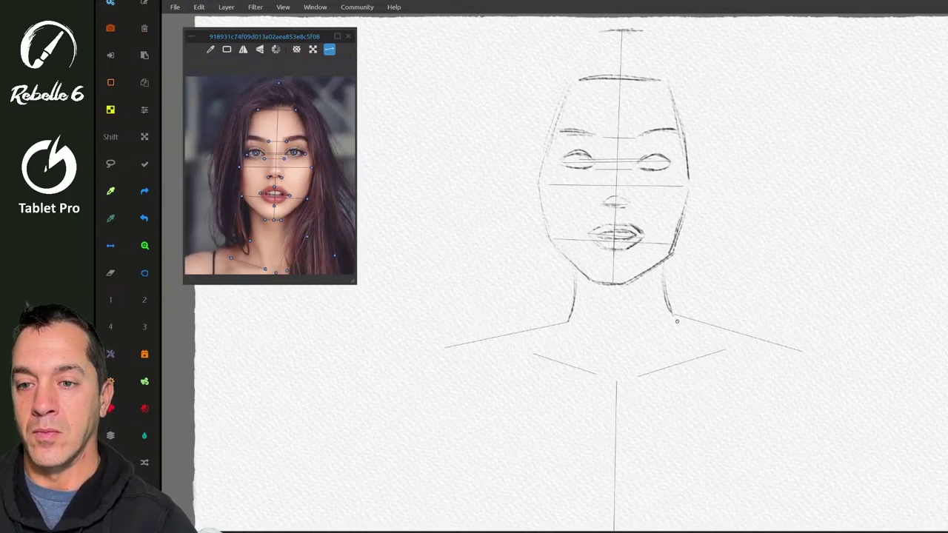
pyautogui.scroll(-2, 269, 176)
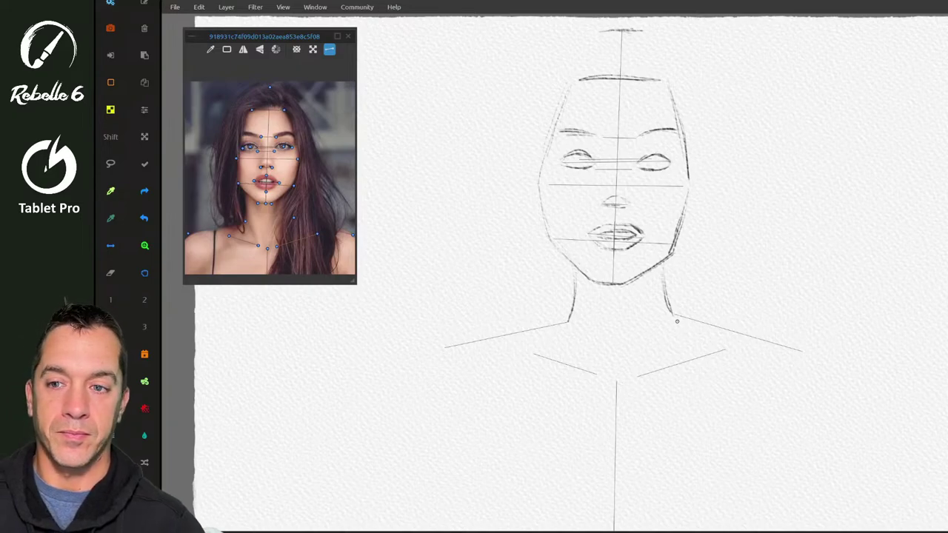
pyautogui.moveTo(540, 70); pyautogui.dragTo(559, 50)
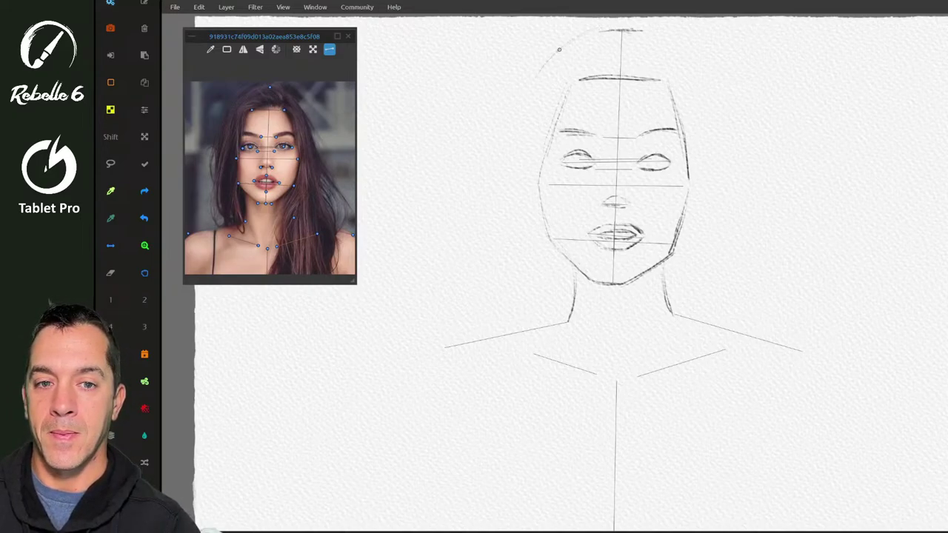
pyautogui.moveTo(513, 128)
pyautogui.mouseDown()
pyautogui.moveTo(509, 244)
pyautogui.moveTo(525, 328)
pyautogui.mouseUp()
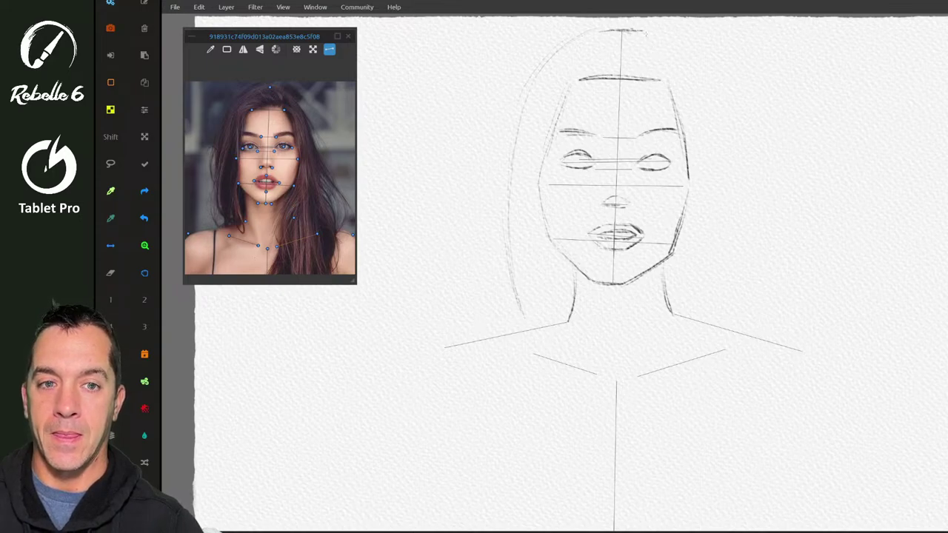
pyautogui.moveTo(646, 33)
pyautogui.mouseDown()
pyautogui.moveTo(712, 104)
pyautogui.moveTo(744, 285)
pyautogui.moveTo(762, 420)
pyautogui.mouseUp()
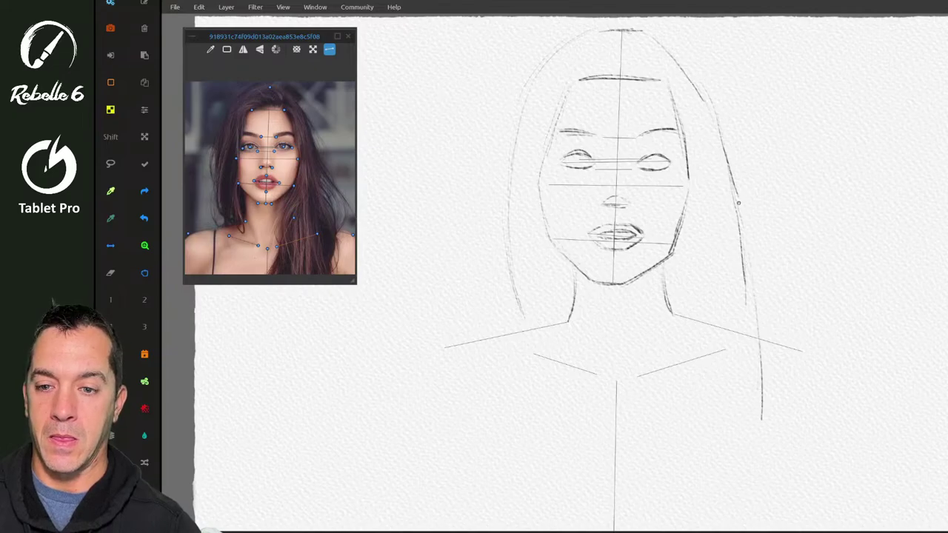
pyautogui.moveTo(740, 184); pyautogui.dragTo(762, 273)
pyautogui.moveTo(746, 231); pyautogui.dragTo(758, 429)
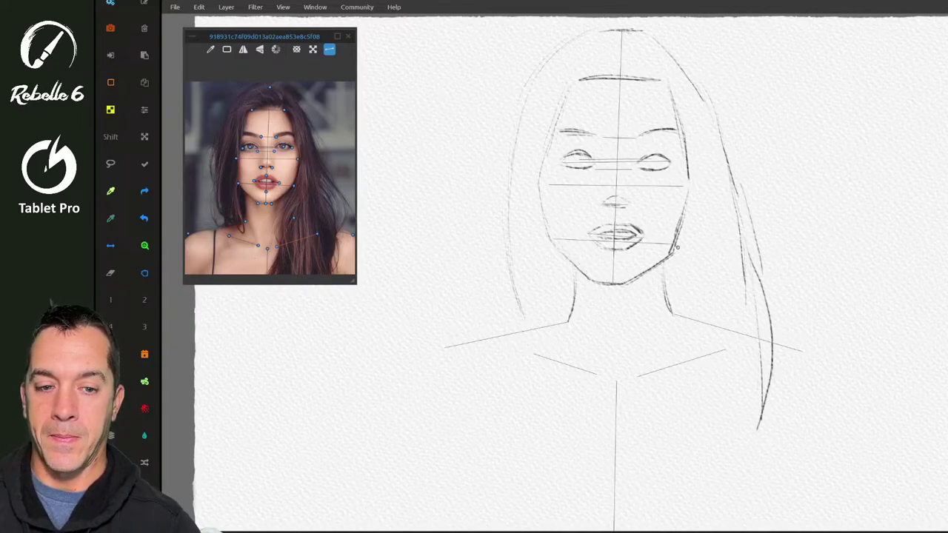
# - Sketch the inner edge and ends of the long hair over the shoulder, and round the hairline into both temples
pyautogui.moveTo(669, 275); pyautogui.dragTo(656, 371)
pyautogui.moveTo(666, 326); pyautogui.dragTo(663, 422)
pyautogui.moveTo(671, 385)
pyautogui.mouseDown()
pyautogui.moveTo(651, 450)
pyautogui.moveTo(657, 470)
pyautogui.mouseUp()
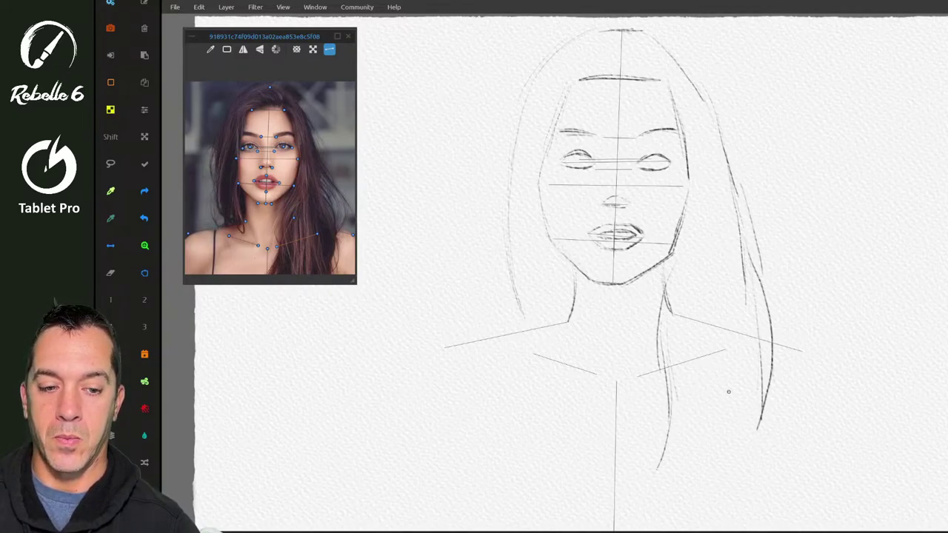
pyautogui.moveTo(729, 418); pyautogui.dragTo(717, 459)
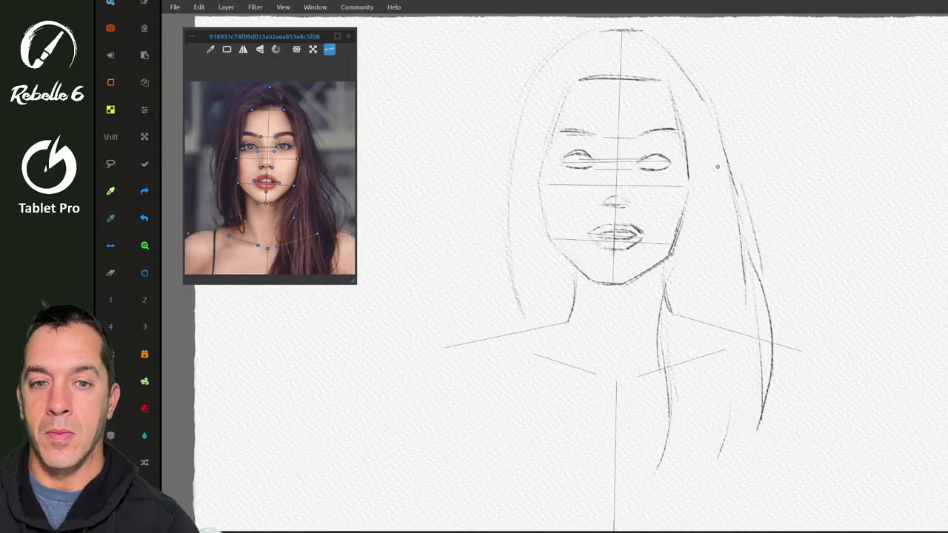
pyautogui.moveTo(592, 77); pyautogui.dragTo(560, 102)
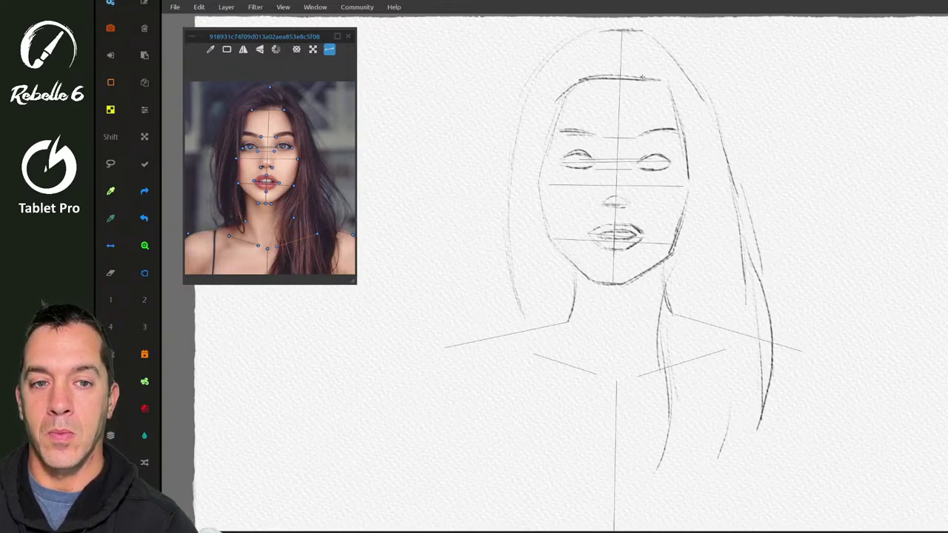
pyautogui.moveTo(640, 79)
pyautogui.mouseDown()
pyautogui.moveTo(650, 67)
pyautogui.moveTo(660, 79)
pyautogui.moveTo(690, 146)
pyautogui.mouseUp()
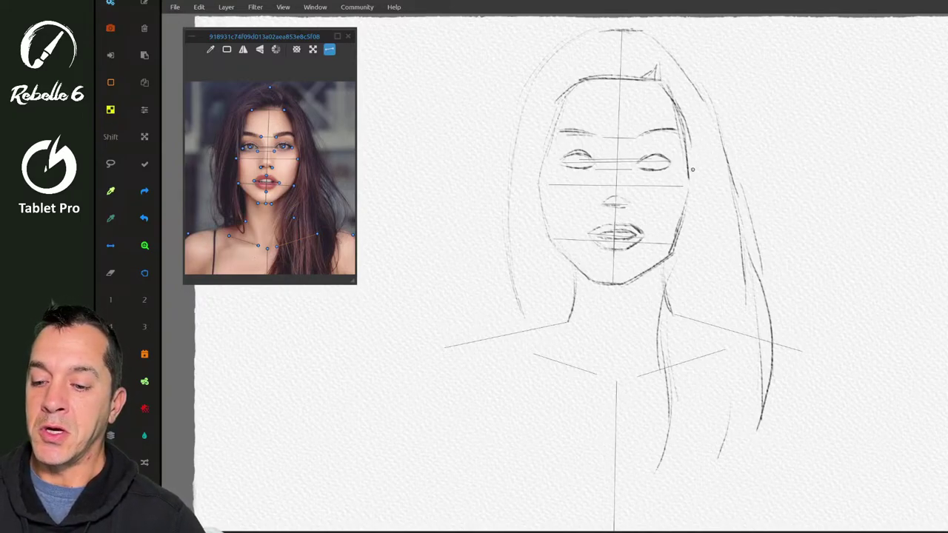
# - Show the Layers panel and reduce the Aquarelle canvas texture scale to 25%
pyautogui.press('F7')
pyautogui.click(669, 239)
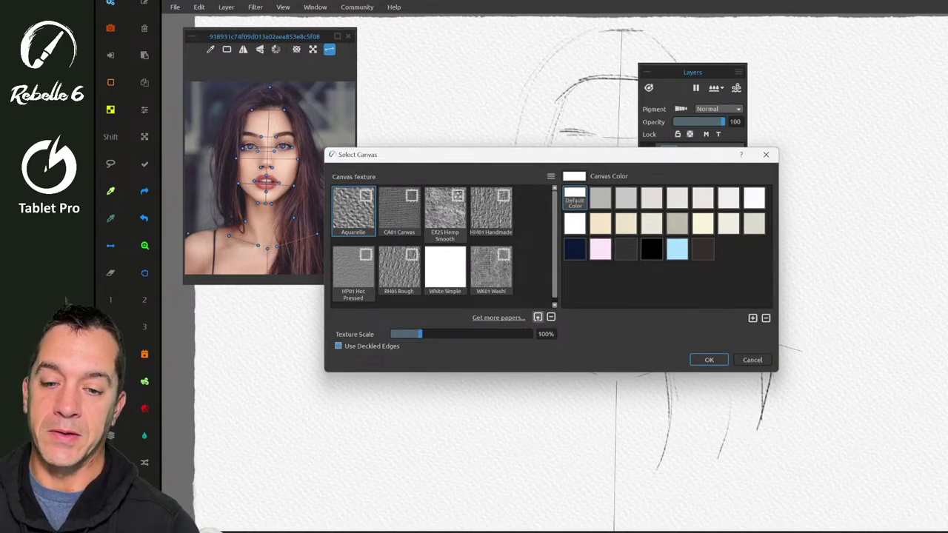
pyautogui.moveTo(419, 333); pyautogui.dragTo(367, 339)
pyautogui.click(708, 360)
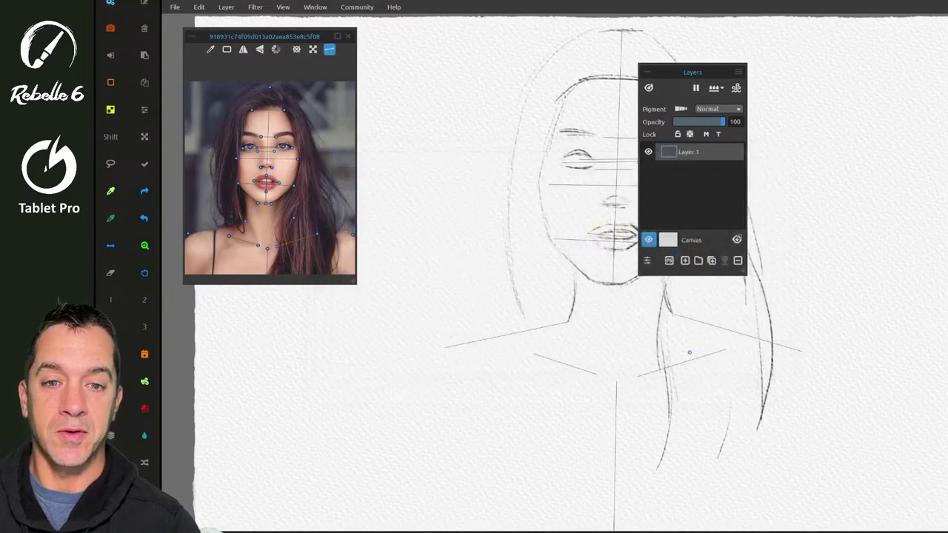
# - Change the canvas texture to HP01 Hot Pressed with the texture scale at 25%
pyautogui.scroll(5, 689, 352)
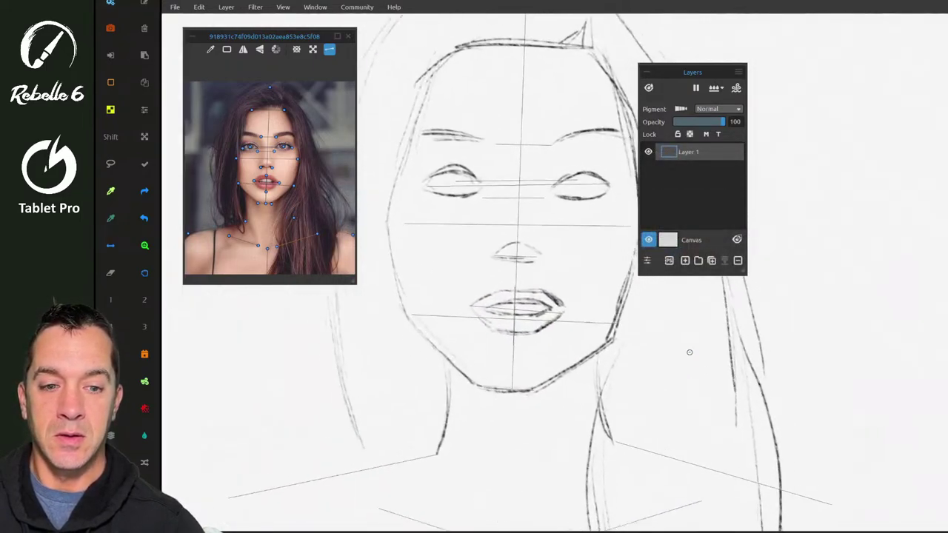
pyautogui.click(668, 240)
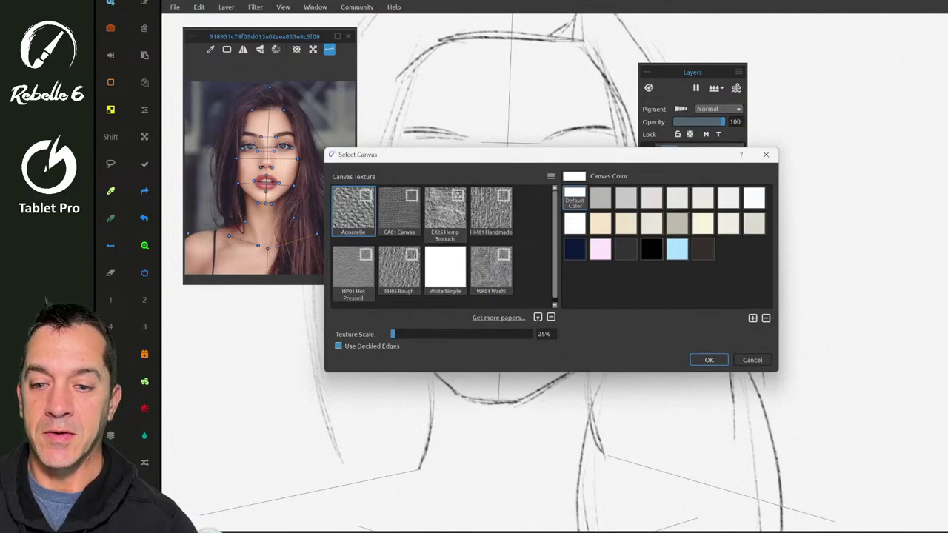
pyautogui.click(354, 275)
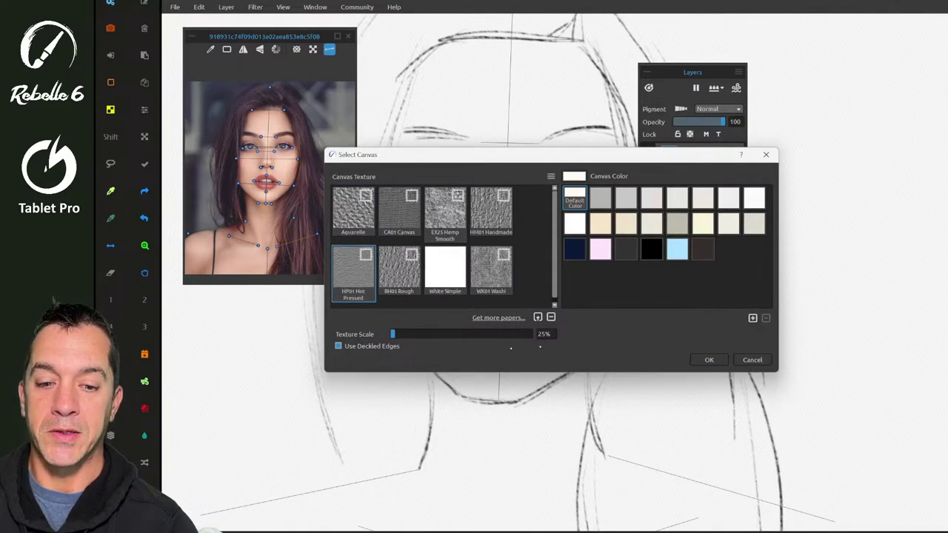
pyautogui.click(707, 360)
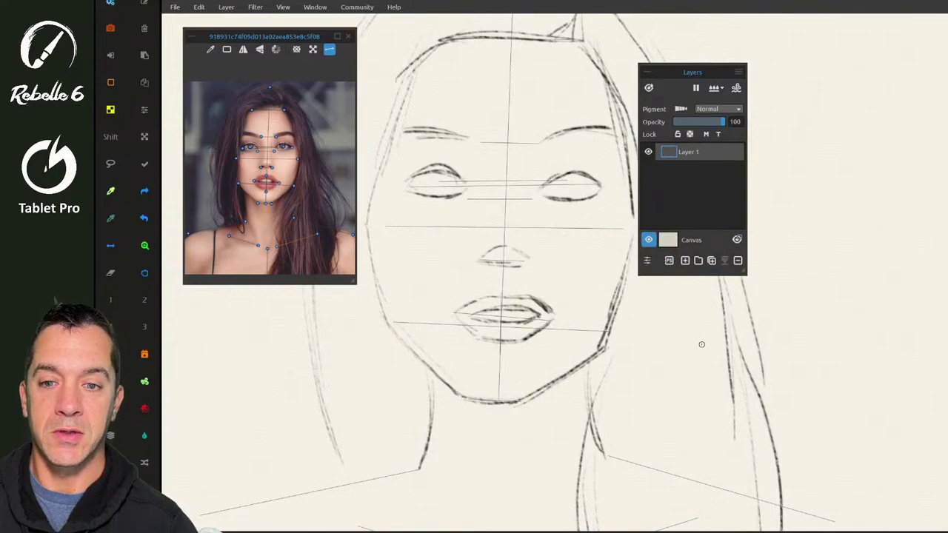
# - Test the pencil on the new paper with short strokes on the forehead above one eyebrow, and undo them
pyautogui.scroll(2, 701, 344)
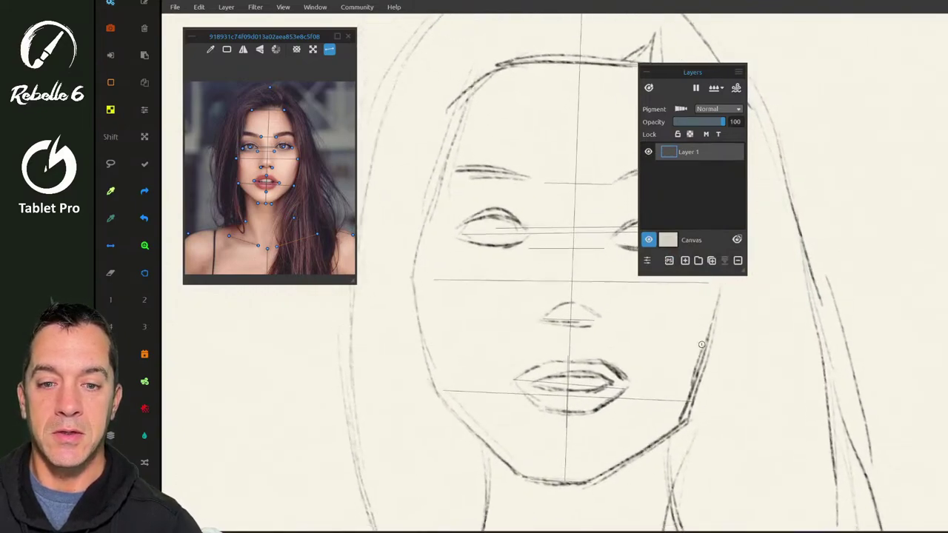
pyautogui.scroll(3, 701, 344)
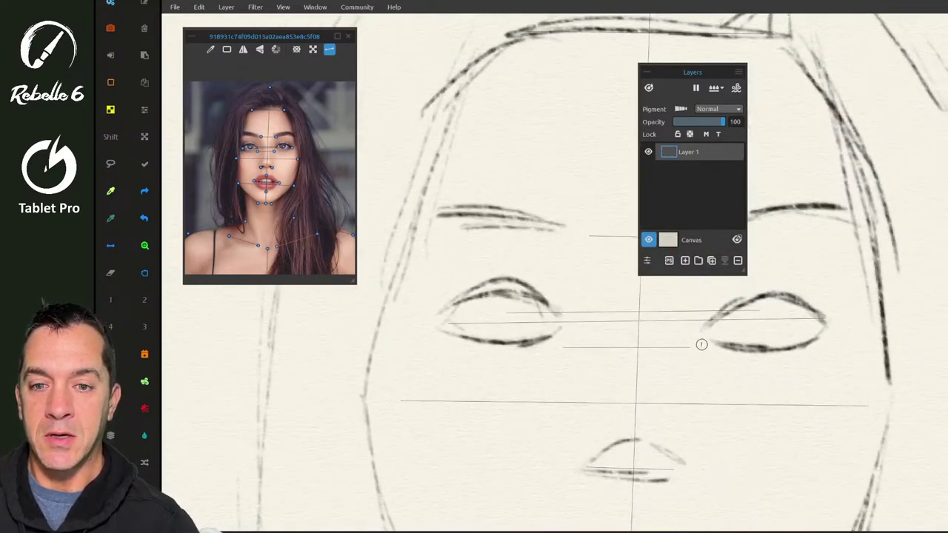
pyautogui.moveTo(467, 101); pyautogui.dragTo(456, 188)
pyautogui.moveTo(511, 105); pyautogui.dragTo(471, 188)
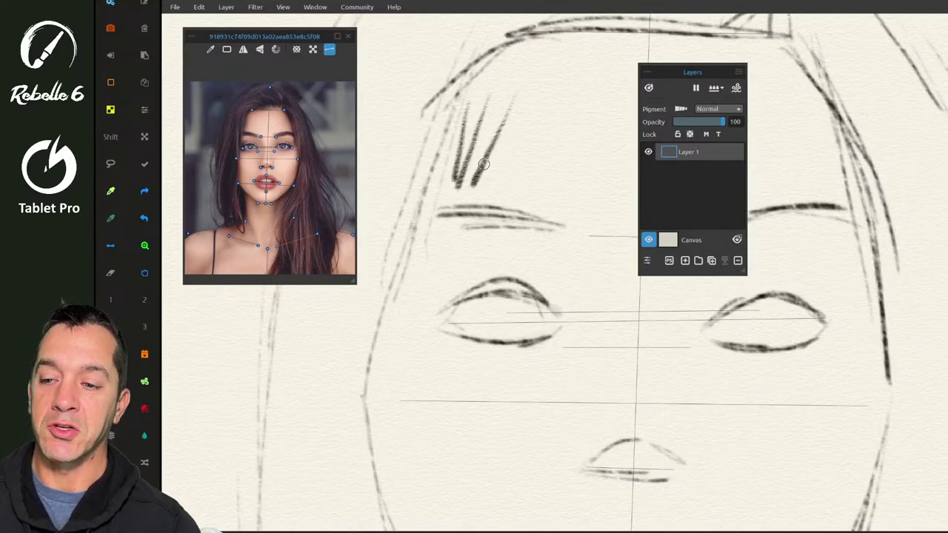
pyautogui.hotkey('ctrl', 'z')
pyautogui.hotkey('ctrl', 'z')
pyautogui.hotkey('ctrl', 'z')
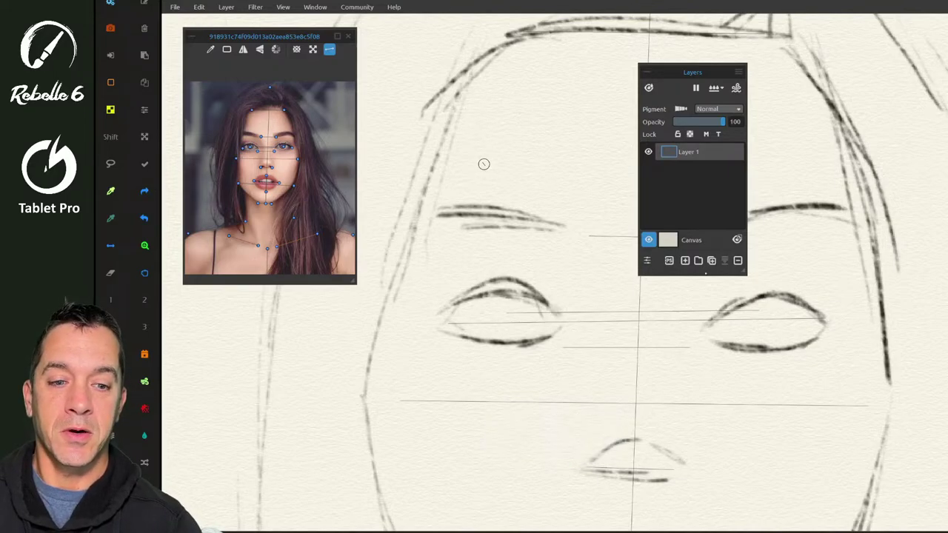
# - Add a new empty layer for the paint and place it below the pencil sketch layer
pyautogui.hotkey('ctrl', 'shift', 'd')
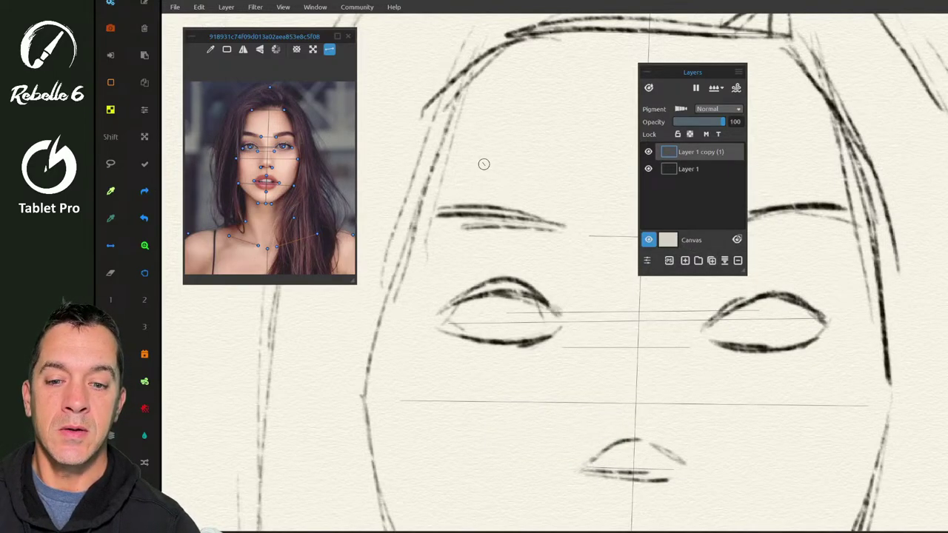
pyautogui.hotkey('ctrl', 'z')
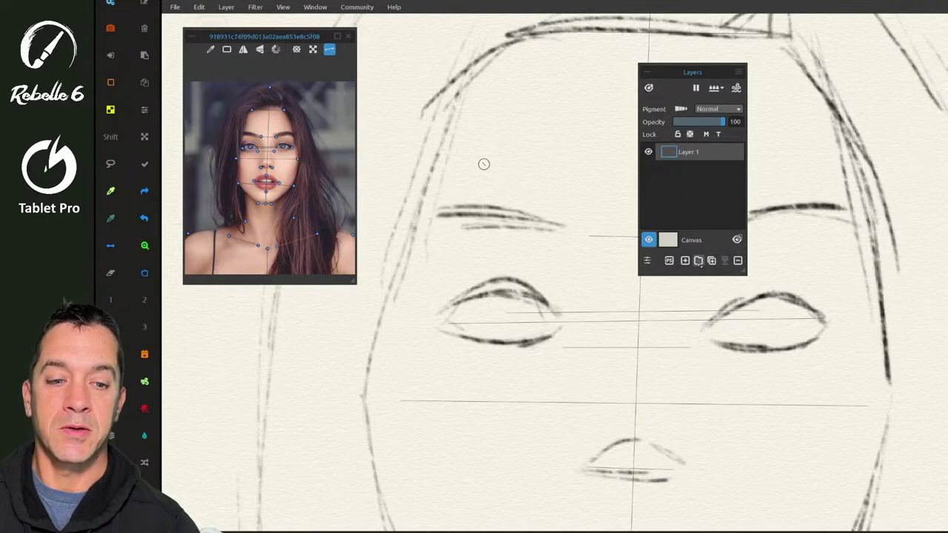
pyautogui.hotkey('ctrl', 'shift', 'n')
pyautogui.scroll(-5, 484, 163)
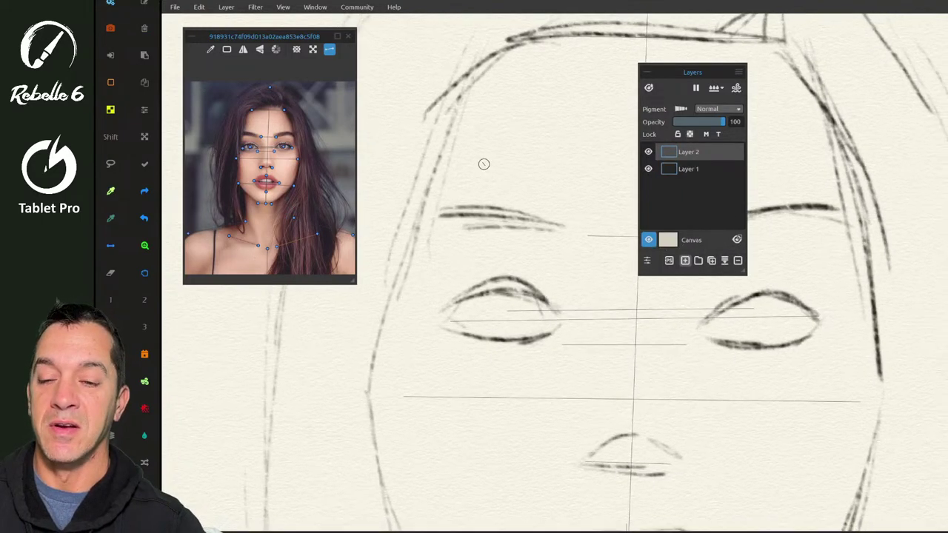
pyautogui.scroll(-2, 484, 164)
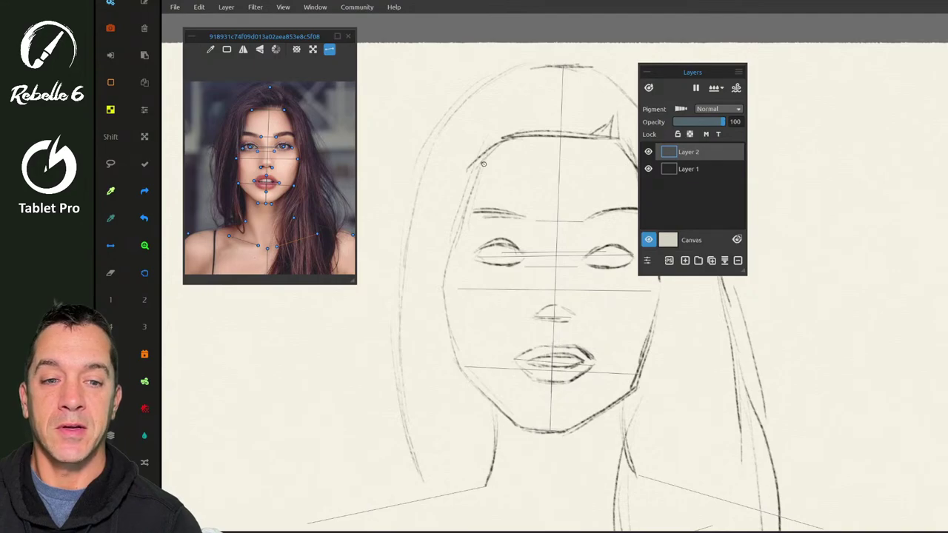
pyautogui.moveTo(689, 152); pyautogui.dragTo(707, 175)
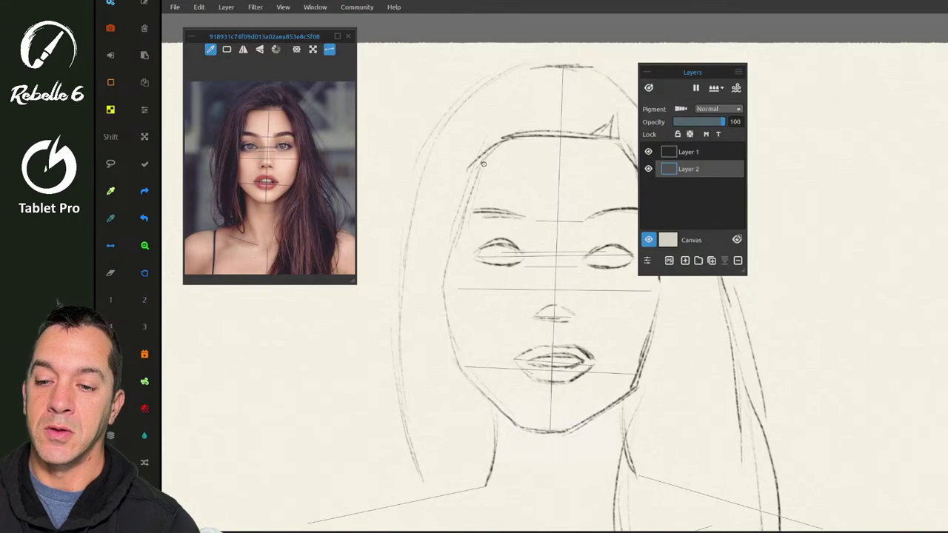
# - Show the Favorite Brushes panel and place it over the middle of the portrait
pyautogui.hotkey('shift', 'b')
pyautogui.press('F8')
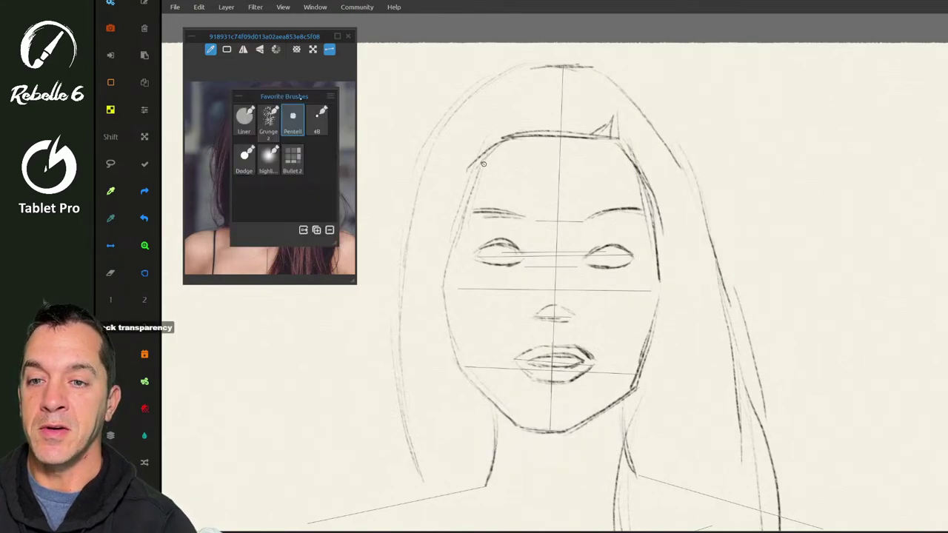
pyautogui.moveTo(283, 96); pyautogui.dragTo(570, 218)
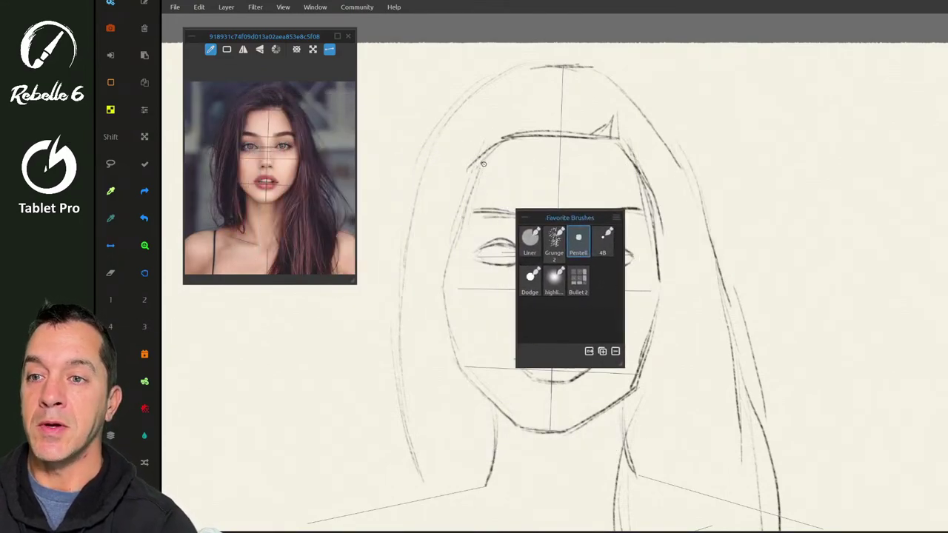
# - Review the Desktop and Tablet mode options for panel placement in the General preferences
pyautogui.click(198, 6)
pyautogui.click(222, 317)
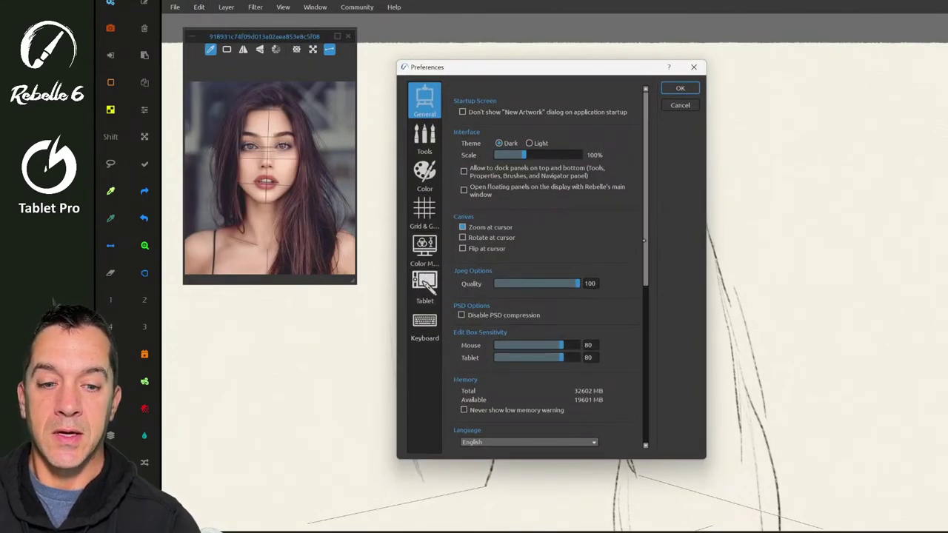
pyautogui.moveTo(643, 240); pyautogui.dragTo(646, 417)
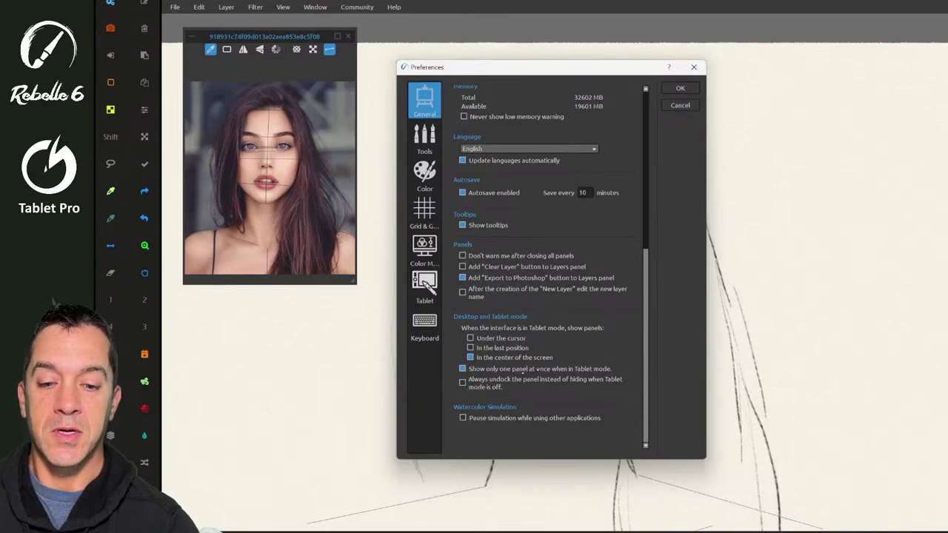
pyautogui.click(680, 89)
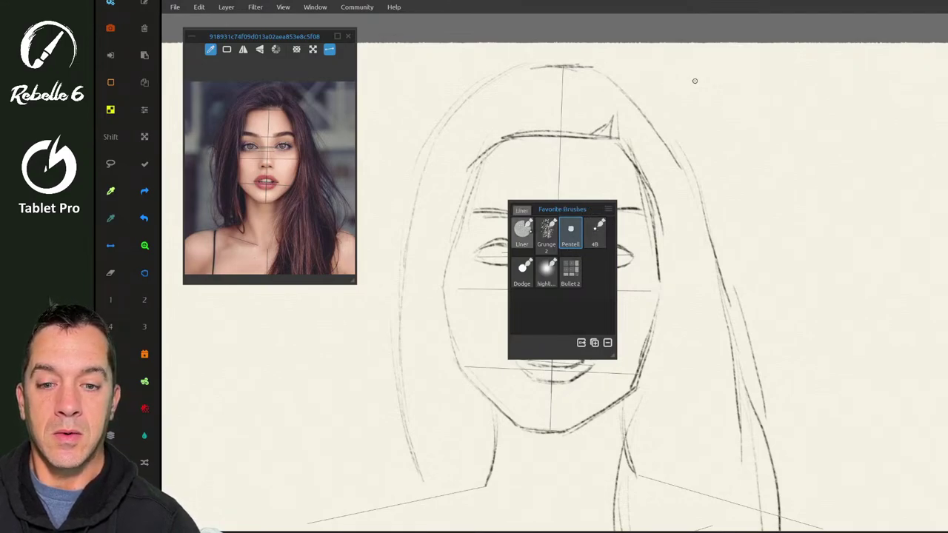
# - Choose the Liner brush from the favorites and check its settings and the active layer
pyautogui.click(527, 234)
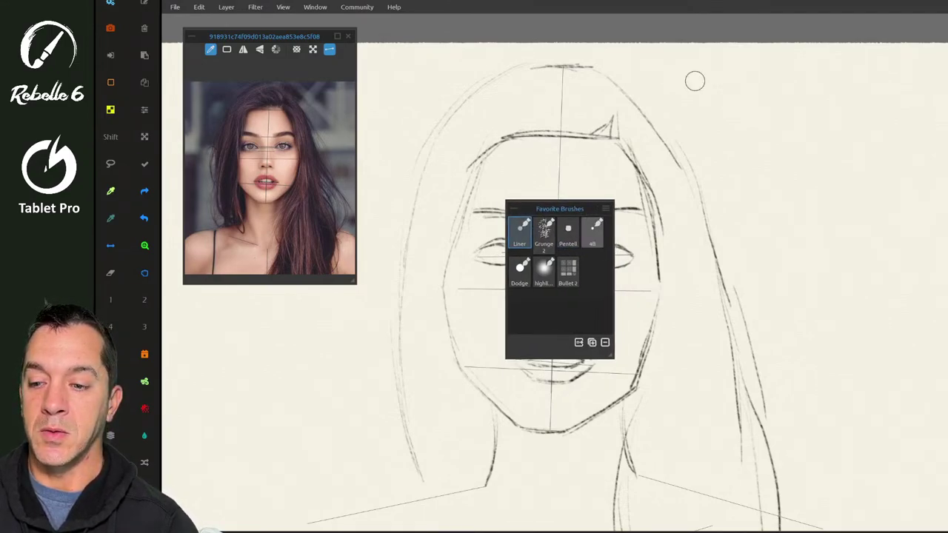
pyautogui.press('F8')
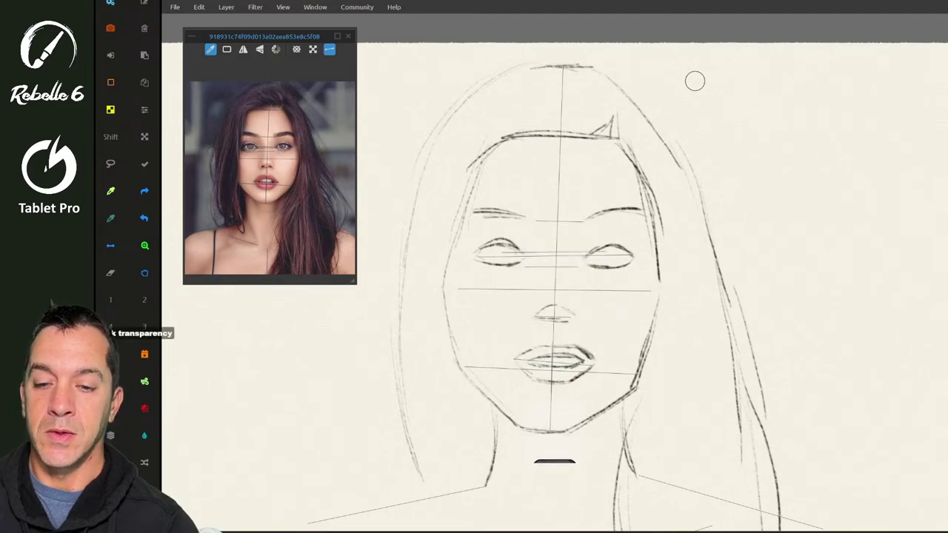
pyautogui.press('Tab')
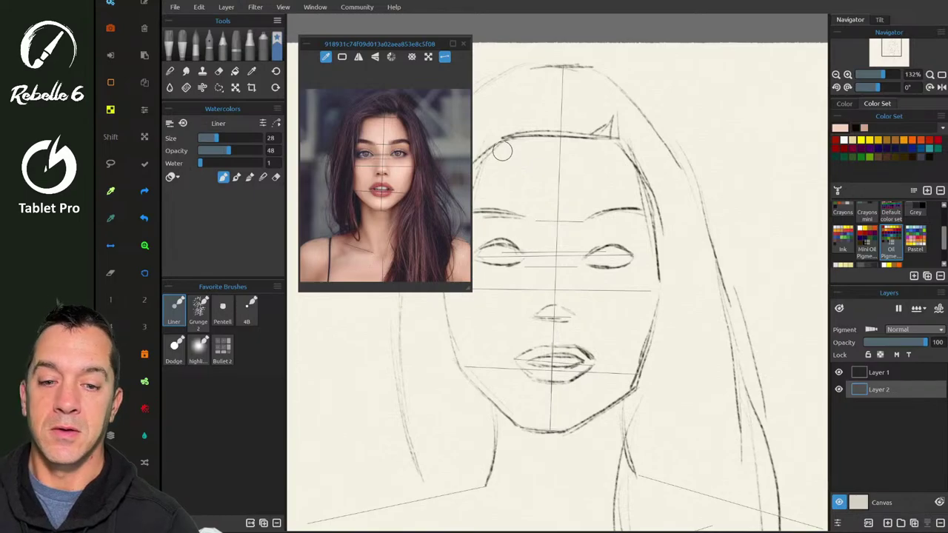
pyautogui.press('Tab')
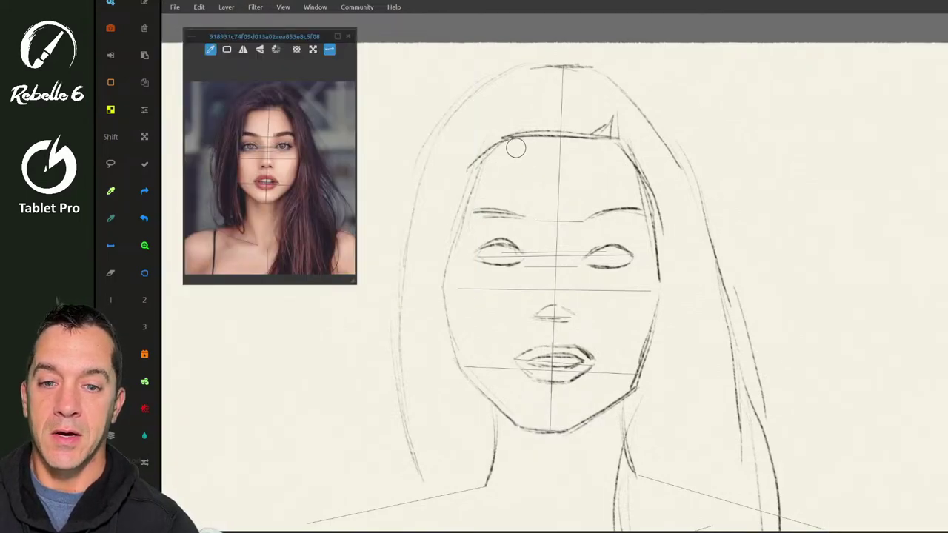
# - Try skin-tone strokes down one half of the face with the Liner brush, at 100% opacity and with a larger brush size
pyautogui.moveTo(505, 157)
pyautogui.mouseDown()
pyautogui.moveTo(519, 199)
pyautogui.moveTo(466, 277)
pyautogui.mouseUp()
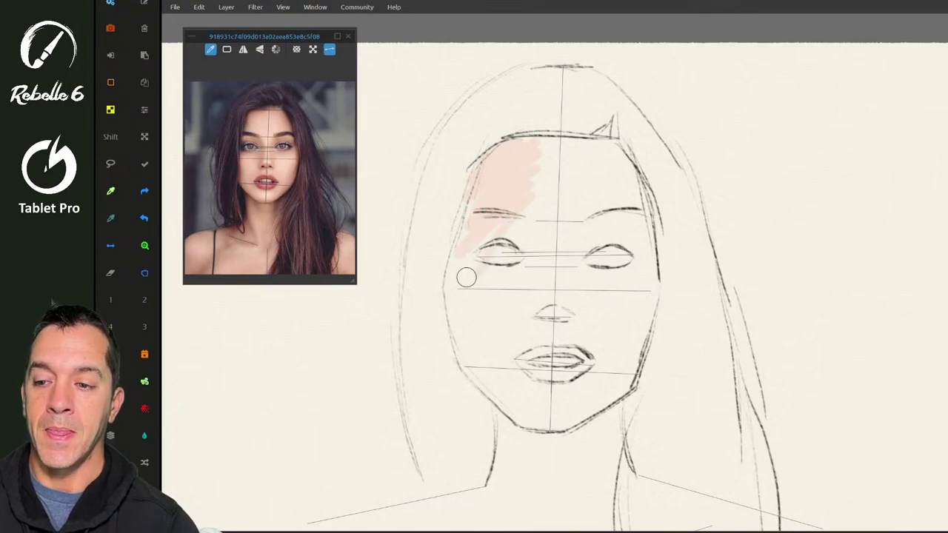
pyautogui.press('ctrl')
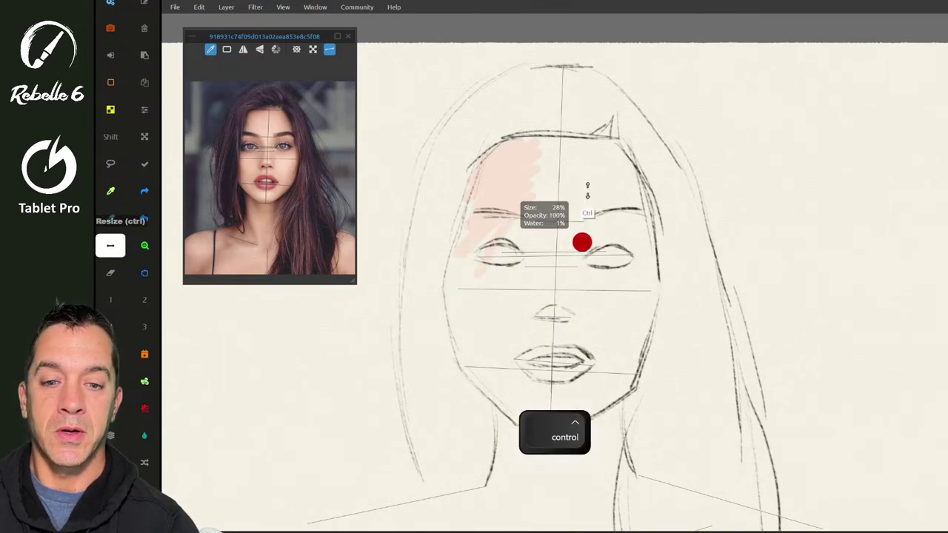
pyautogui.moveTo(525, 154)
pyautogui.mouseDown()
pyautogui.moveTo(472, 238)
pyautogui.moveTo(471, 224)
pyautogui.moveTo(481, 181)
pyautogui.moveTo(530, 156)
pyautogui.moveTo(546, 193)
pyautogui.moveTo(511, 324)
pyautogui.mouseUp()
pyautogui.press('ctrl')
pyautogui.moveTo(511, 272)
pyautogui.mouseDown()
pyautogui.moveTo(560, 271)
pyautogui.moveTo(564, 259)
pyautogui.mouseUp()
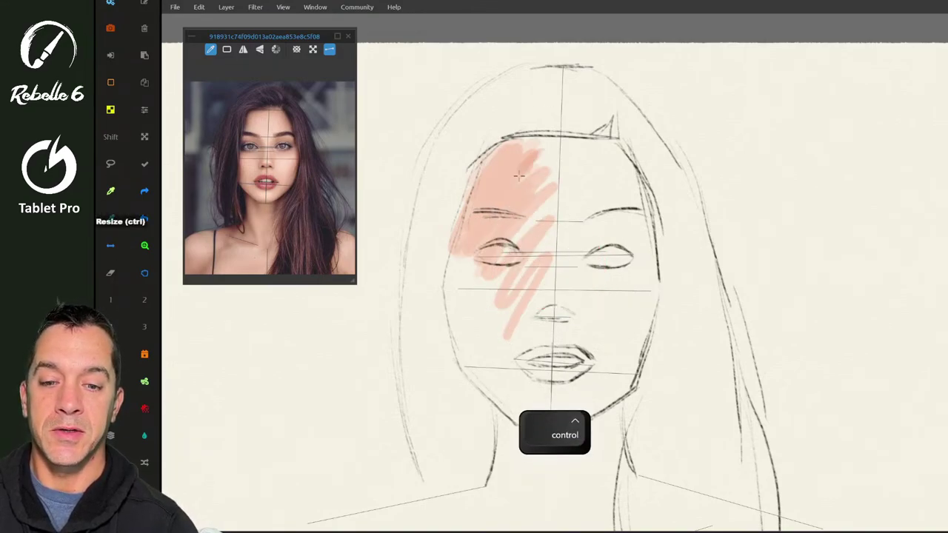
pyautogui.moveTo(502, 196)
pyautogui.mouseDown()
pyautogui.moveTo(474, 304)
pyautogui.moveTo(502, 269)
pyautogui.mouseUp()
pyautogui.moveTo(533, 230); pyautogui.dragTo(547, 422)
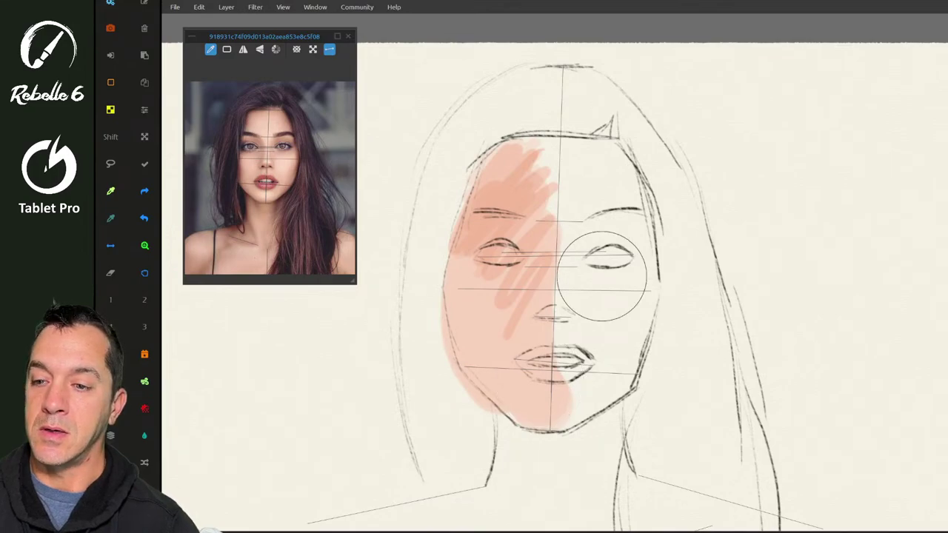
# - Switch the Liner brush's paint rendering from Glaze to Normal in the Brush Creator
pyautogui.press('F5')
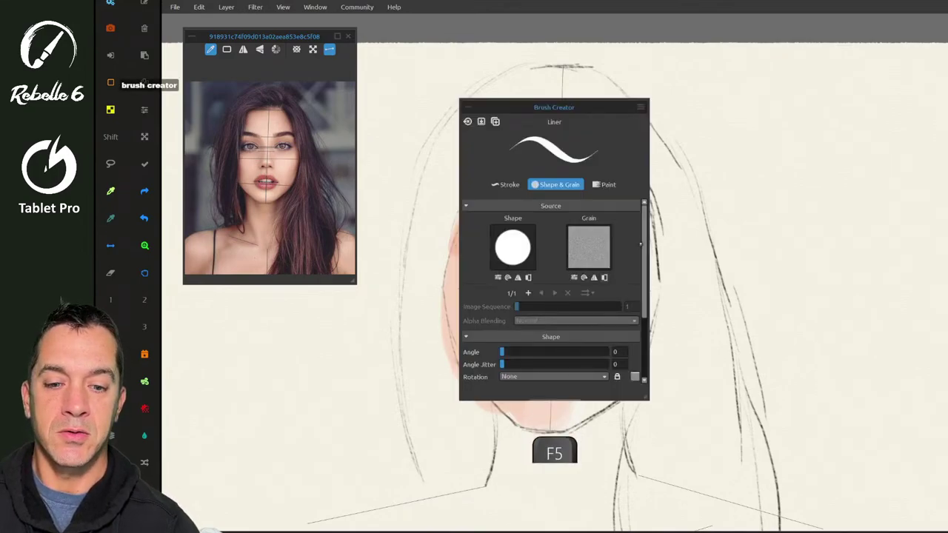
pyautogui.click(606, 184)
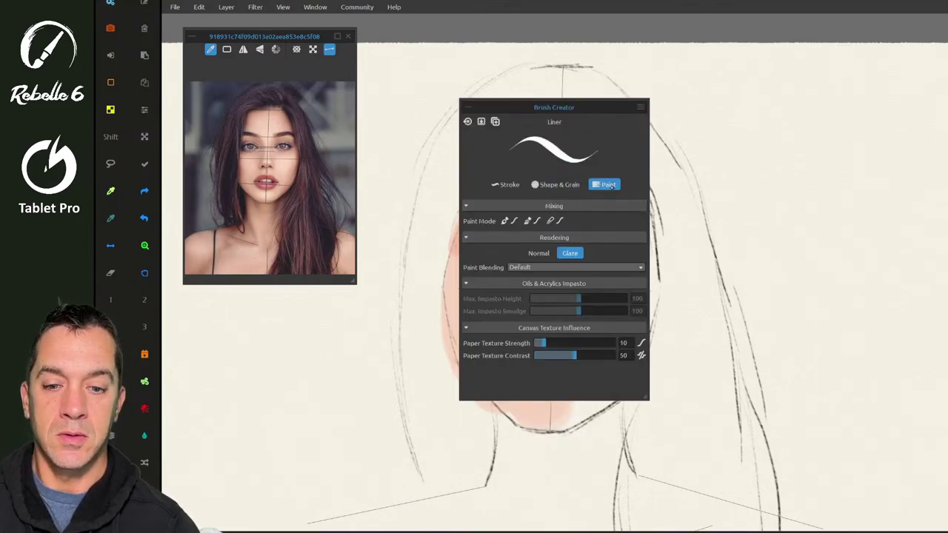
pyautogui.click(538, 253)
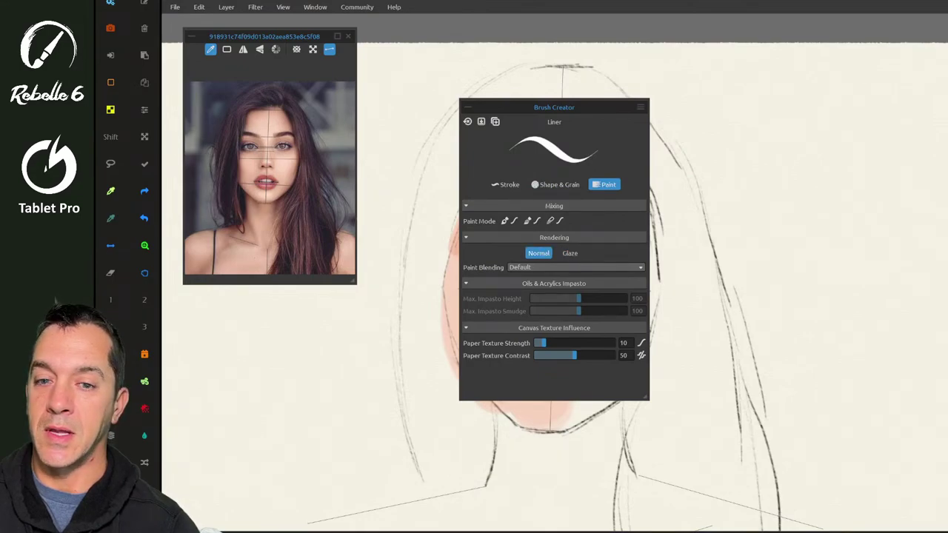
pyautogui.press('F5')
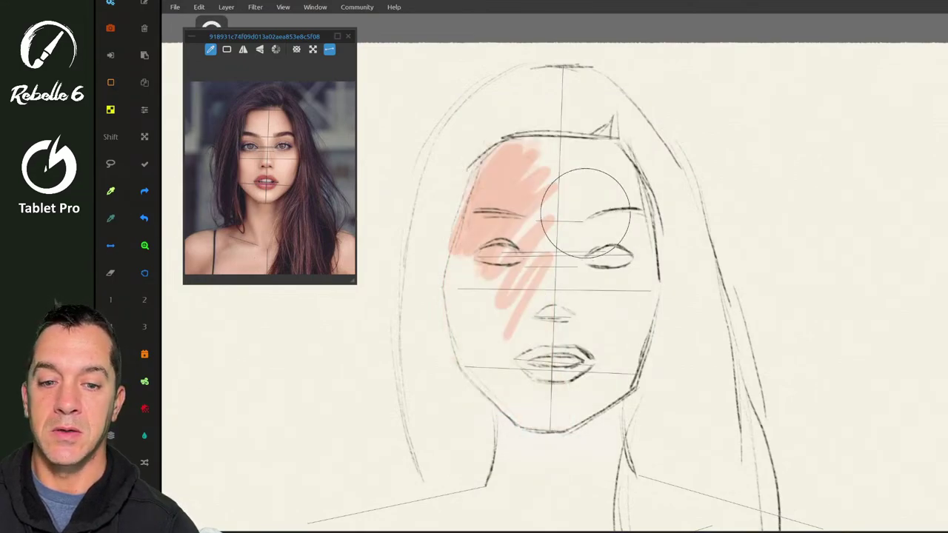
# - Undo the trial strokes and paint the skin tone over the whole face, the neck and the shoulder on the shorter-hair side
pyautogui.hotkey('ctrl', 'z')
pyautogui.hotkey('ctrl', 'z')
pyautogui.moveTo(518, 157)
pyautogui.mouseDown()
pyautogui.moveTo(509, 159)
pyautogui.moveTo(533, 281)
pyautogui.moveTo(469, 300)
pyautogui.moveTo(518, 399)
pyautogui.moveTo(592, 385)
pyautogui.moveTo(634, 271)
pyautogui.moveTo(578, 296)
pyautogui.moveTo(584, 151)
pyautogui.moveTo(648, 244)
pyautogui.mouseUp()
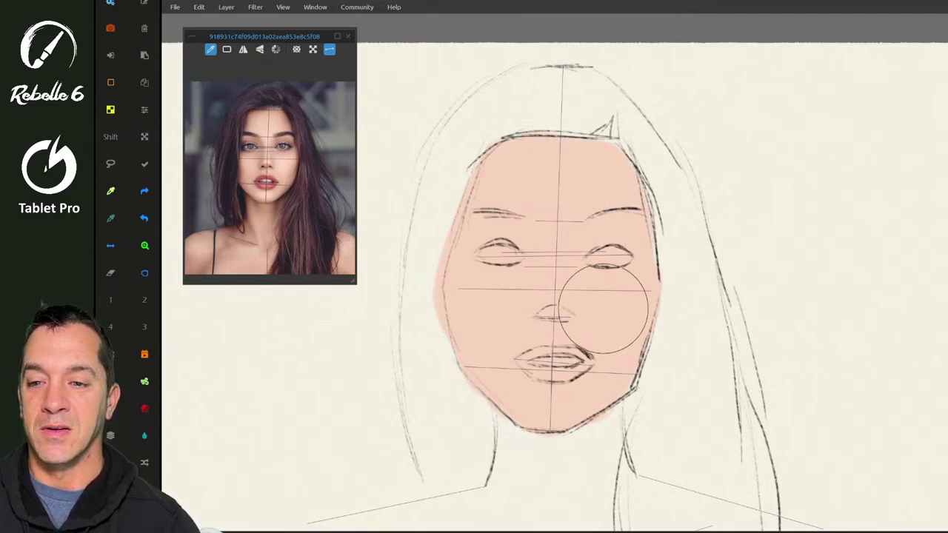
pyautogui.scroll(-2, 603, 308)
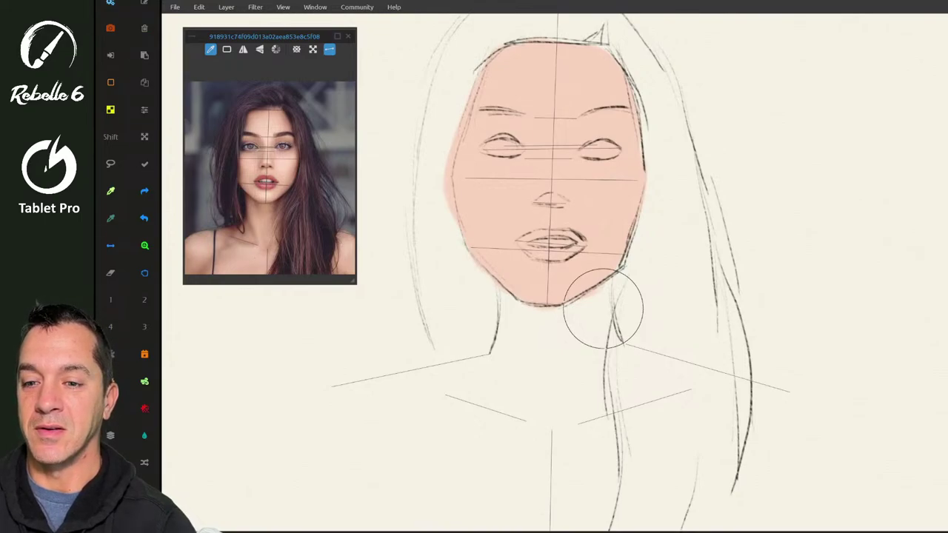
pyautogui.moveTo(525, 304)
pyautogui.mouseDown()
pyautogui.moveTo(511, 385)
pyautogui.moveTo(596, 319)
pyautogui.moveTo(505, 374)
pyautogui.moveTo(455, 385)
pyautogui.moveTo(484, 364)
pyautogui.moveTo(406, 402)
pyautogui.moveTo(548, 377)
pyautogui.moveTo(454, 396)
pyautogui.moveTo(409, 359)
pyautogui.moveTo(402, 387)
pyautogui.moveTo(318, 400)
pyautogui.moveTo(383, 436)
pyautogui.mouseUp()
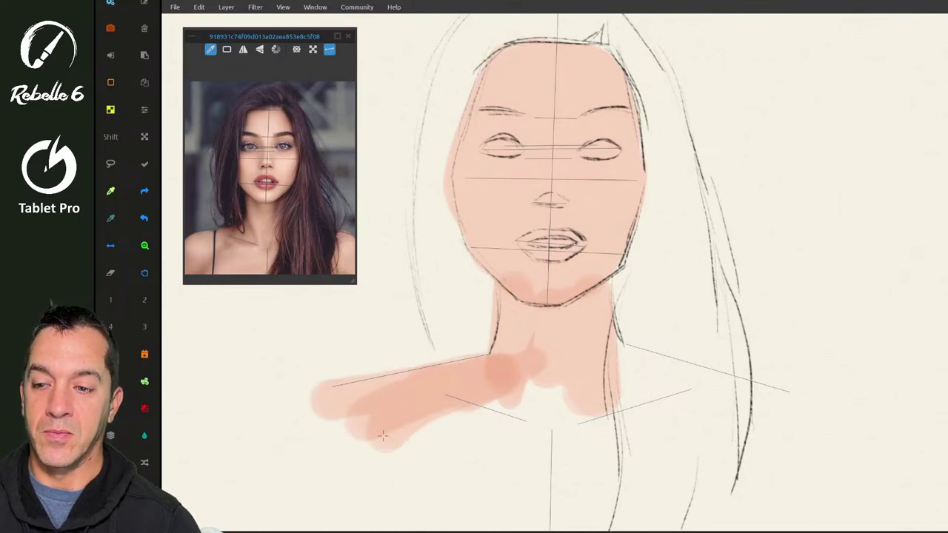
# - Review the Liner brush's Shape & Grain and Paint settings in the Brush Creator
pyautogui.press('F5')
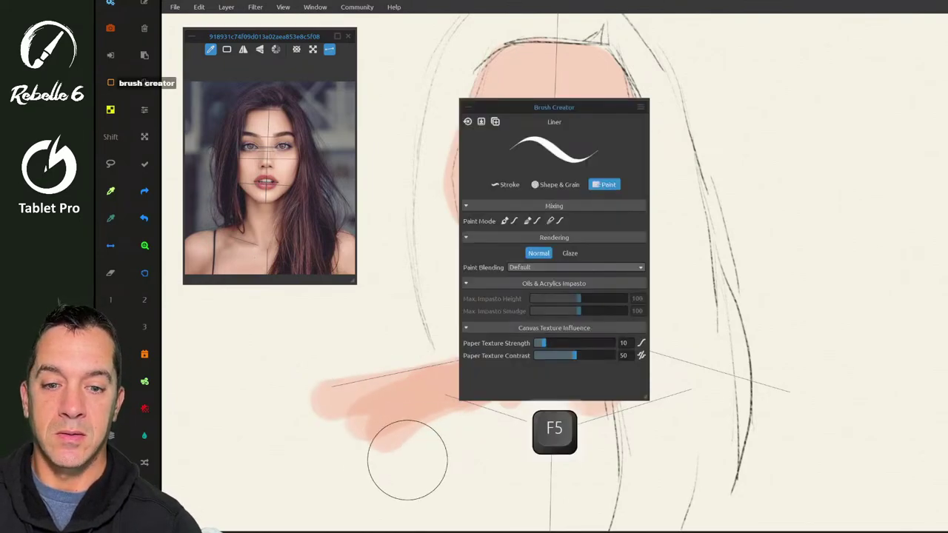
pyautogui.click(563, 185)
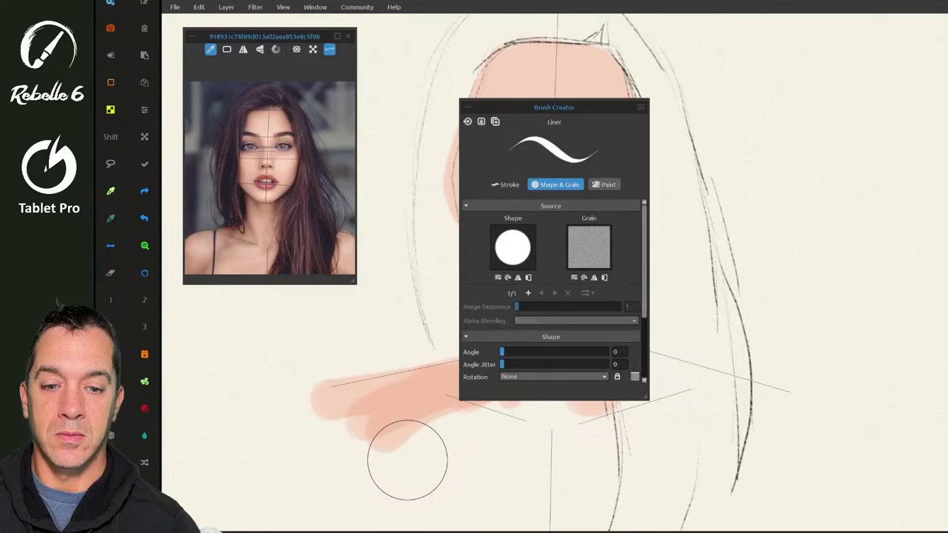
pyautogui.click(604, 185)
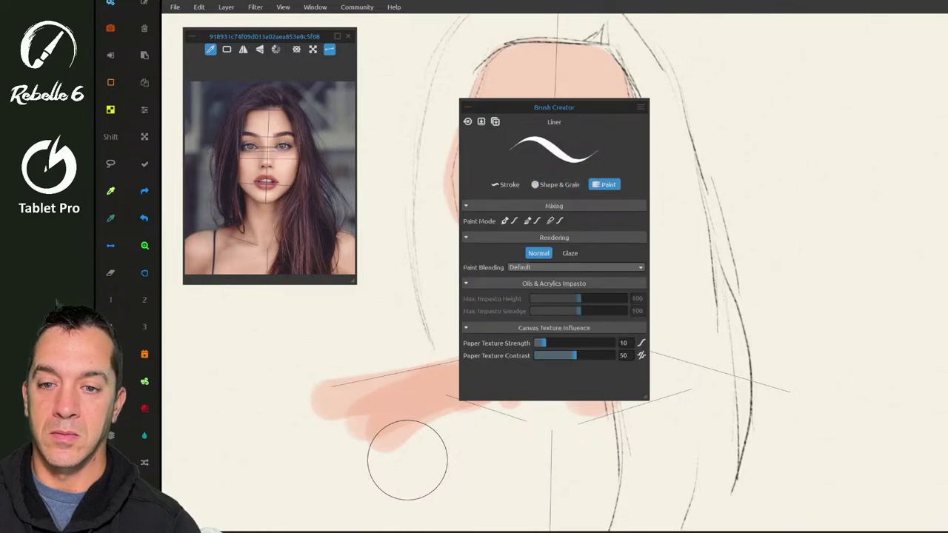
pyautogui.press('F5')
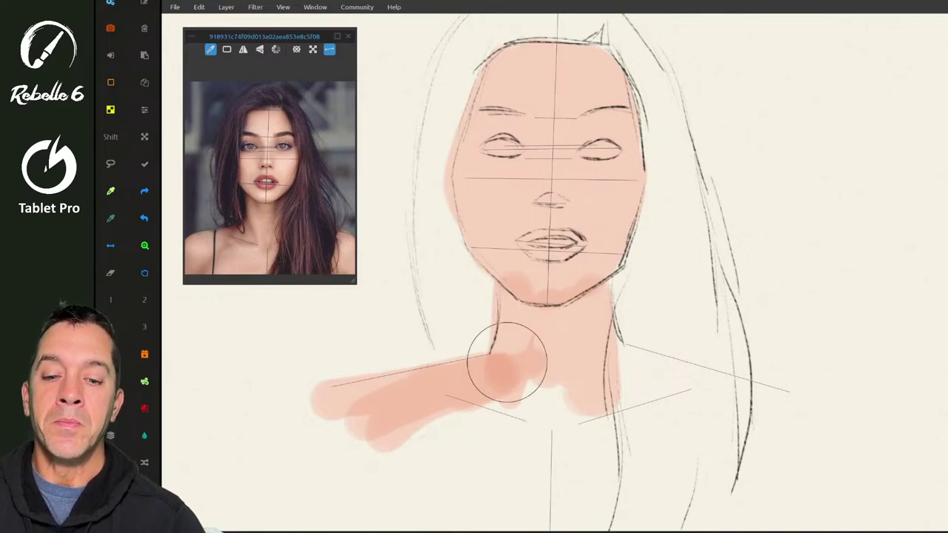
# - Undo the neck and shoulder strokes and repaint the skin tone over the neck, both shoulders and the chest down to the canvas edge
pyautogui.hotkey('ctrl', 'z')
pyautogui.hotkey('ctrl', 'z')
pyautogui.hotkey('ctrl', 'z')
pyautogui.hotkey('ctrl', 'z')
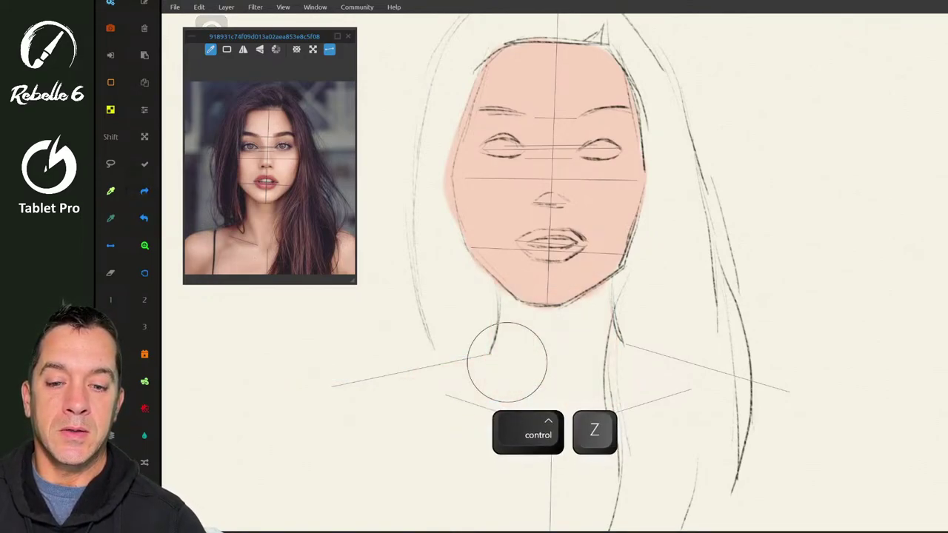
pyautogui.moveTo(535, 312)
pyautogui.mouseDown()
pyautogui.moveTo(603, 293)
pyautogui.moveTo(497, 370)
pyautogui.moveTo(561, 335)
pyautogui.moveTo(592, 393)
pyautogui.moveTo(652, 366)
pyautogui.moveTo(784, 401)
pyautogui.moveTo(709, 393)
pyautogui.moveTo(534, 417)
pyautogui.moveTo(526, 397)
pyautogui.moveTo(470, 376)
pyautogui.moveTo(309, 412)
pyautogui.moveTo(326, 429)
pyautogui.moveTo(278, 481)
pyautogui.moveTo(281, 496)
pyautogui.mouseUp()
pyautogui.moveTo(412, 419)
pyautogui.mouseDown()
pyautogui.moveTo(396, 483)
pyautogui.moveTo(548, 418)
pyautogui.moveTo(575, 434)
pyautogui.moveTo(554, 477)
pyautogui.moveTo(551, 512)
pyautogui.moveTo(630, 496)
pyautogui.moveTo(772, 429)
pyautogui.moveTo(804, 427)
pyautogui.moveTo(790, 450)
pyautogui.moveTo(636, 496)
pyautogui.moveTo(747, 461)
pyautogui.mouseUp()
pyautogui.press('space')
pyautogui.moveTo(662, 491); pyautogui.dragTo(679, 309)
pyautogui.moveTo(308, 334)
pyautogui.mouseDown()
pyautogui.moveTo(348, 351)
pyautogui.moveTo(444, 348)
pyautogui.moveTo(525, 372)
pyautogui.moveTo(667, 370)
pyautogui.moveTo(814, 326)
pyautogui.moveTo(666, 459)
pyautogui.moveTo(540, 462)
pyautogui.moveTo(370, 437)
pyautogui.moveTo(331, 416)
pyautogui.mouseUp()
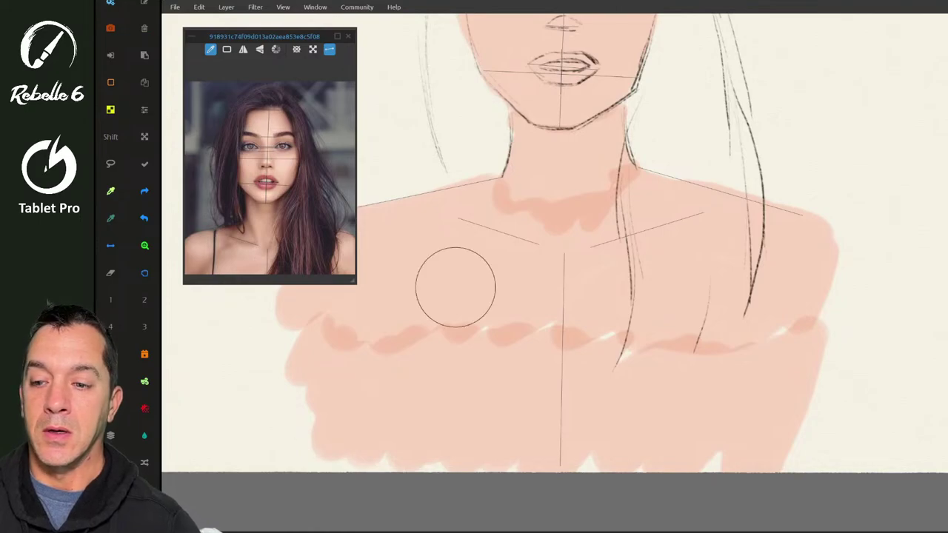
# - Blend the darker overlaps between the skin-tone strokes across the chest and around the base of the neck
pyautogui.press('4')
pyautogui.moveTo(469, 326)
pyautogui.mouseDown()
pyautogui.moveTo(415, 359)
pyautogui.moveTo(356, 369)
pyautogui.moveTo(396, 284)
pyautogui.moveTo(470, 286)
pyautogui.moveTo(485, 363)
pyautogui.moveTo(528, 376)
pyautogui.moveTo(677, 331)
pyautogui.moveTo(716, 372)
pyautogui.moveTo(777, 320)
pyautogui.mouseUp()
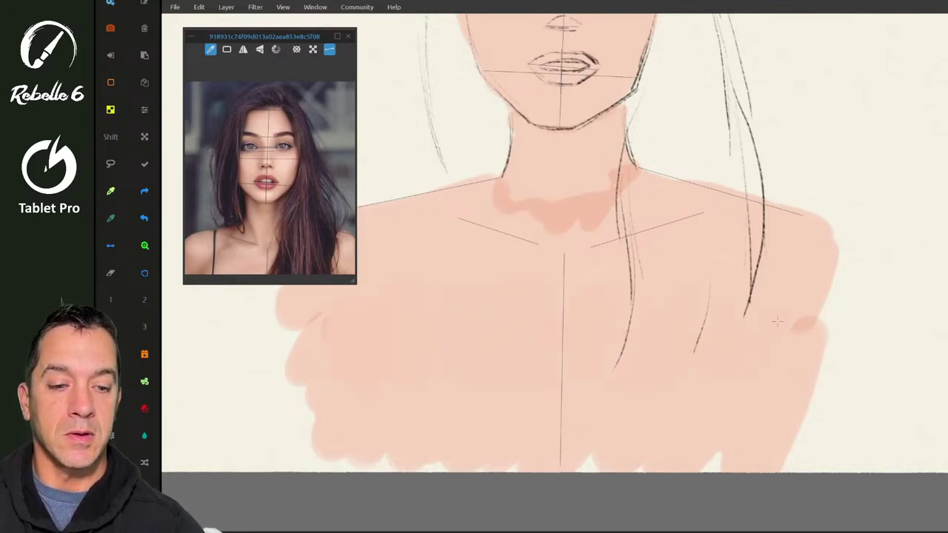
pyautogui.moveTo(500, 211)
pyautogui.mouseDown()
pyautogui.moveTo(541, 221)
pyautogui.moveTo(606, 161)
pyautogui.mouseUp()
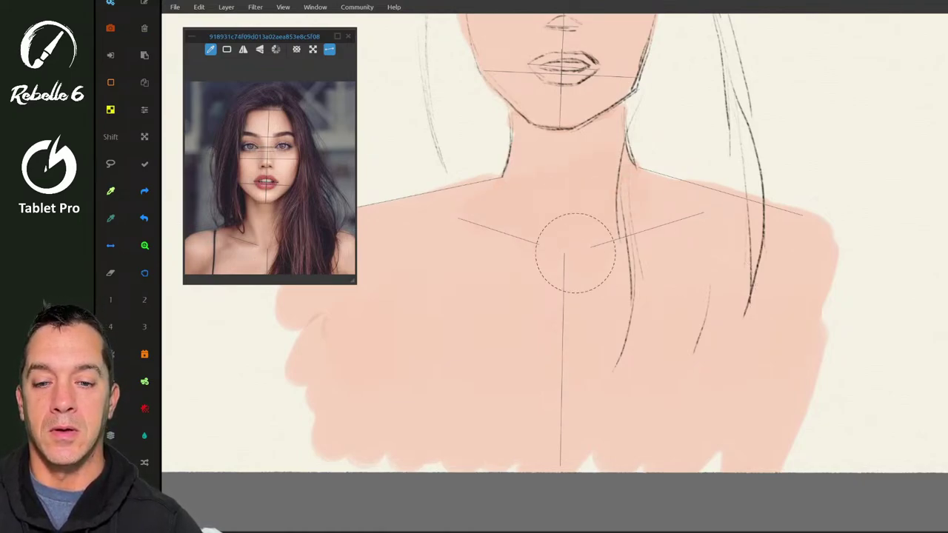
# - Choose the Pentell brush from the favorites and draw a thin dark strap line down from the shoulder on the shorter-hair side
pyautogui.scroll(-3, 575, 253)
pyautogui.scroll(3, 574, 253)
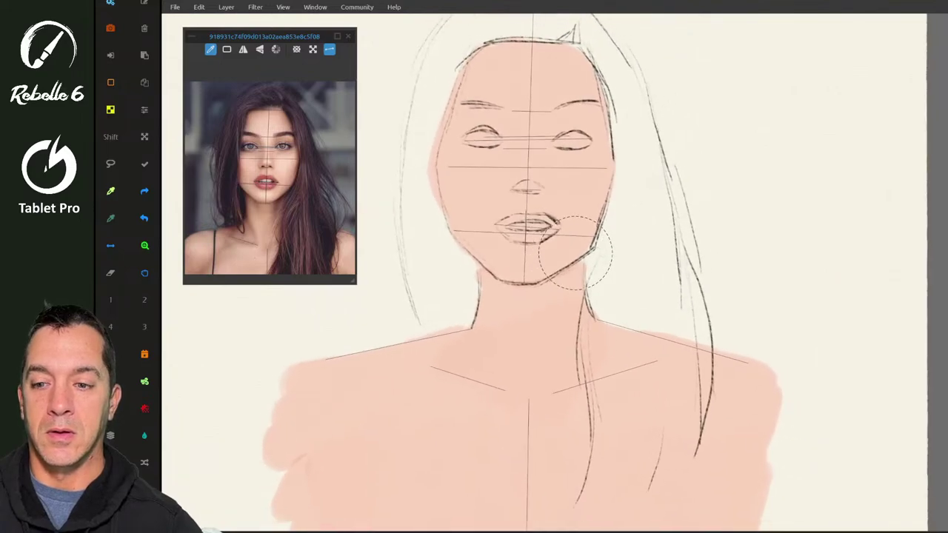
pyautogui.scroll(-1, 575, 252)
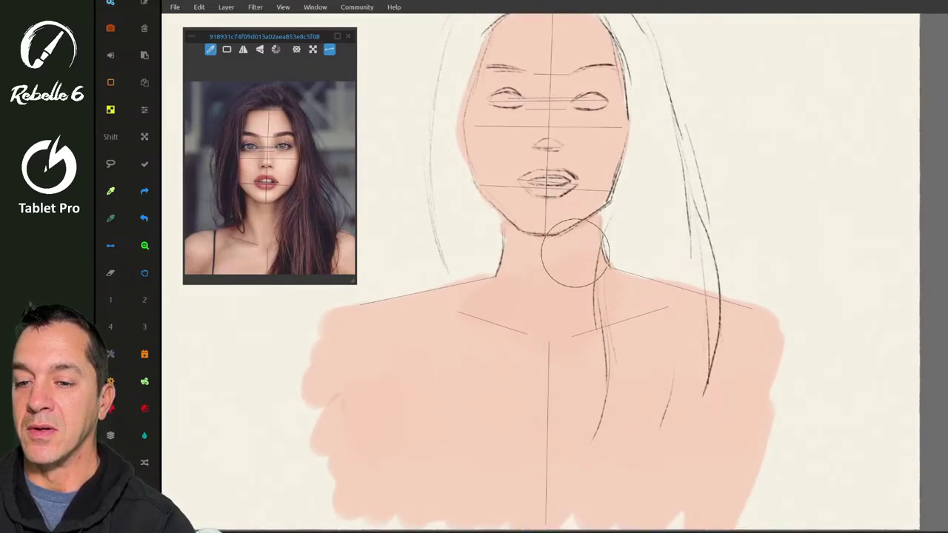
pyautogui.press('F8')
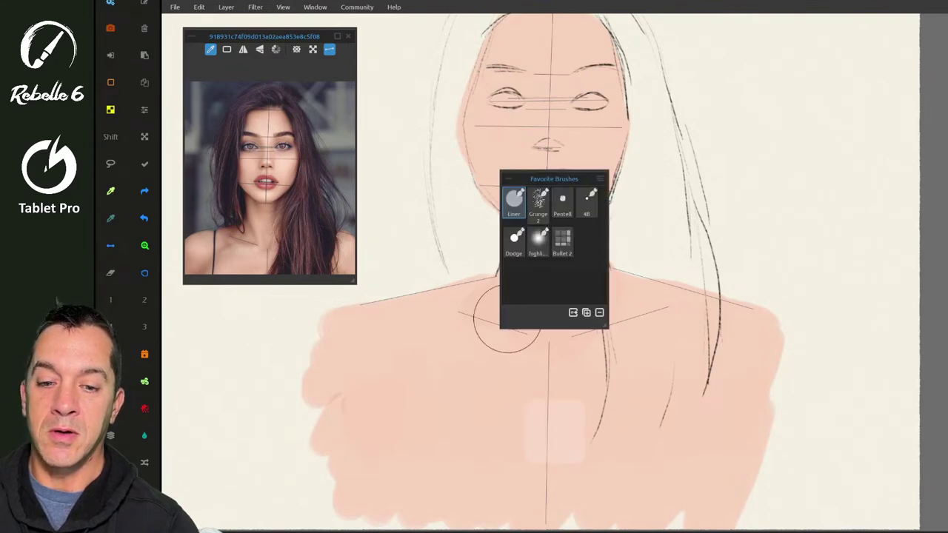
pyautogui.click(562, 203)
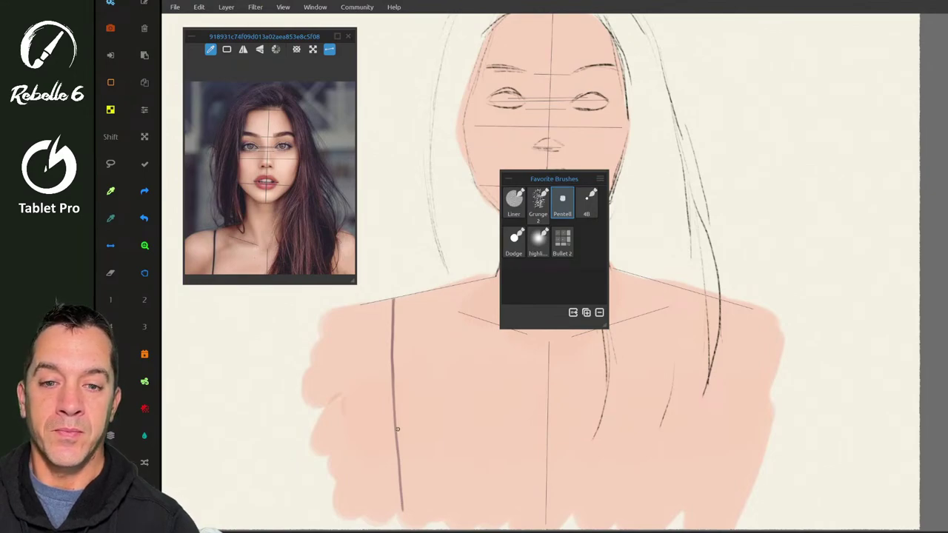
# - Switch back to the Liner brush and block in dark purple hair from the crown down the shorter-hair side to the shoulder
pyautogui.scroll(-3, 397, 429)
pyautogui.scroll(4, 397, 429)
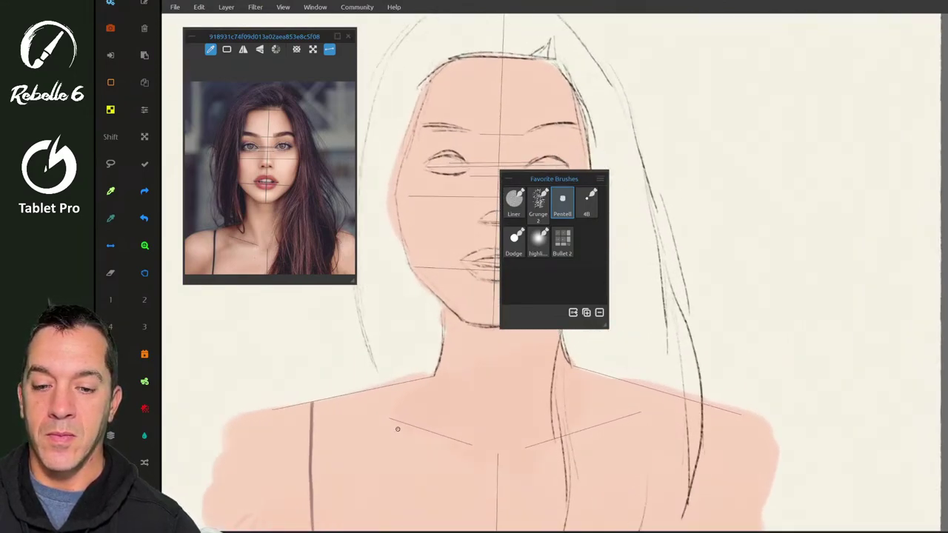
pyautogui.scroll(4, 398, 429)
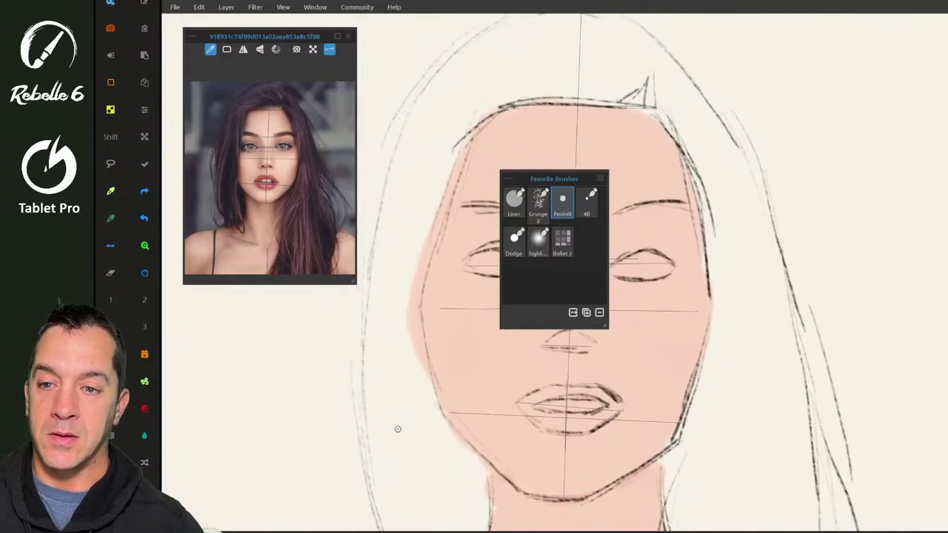
pyautogui.scroll(1, 398, 428)
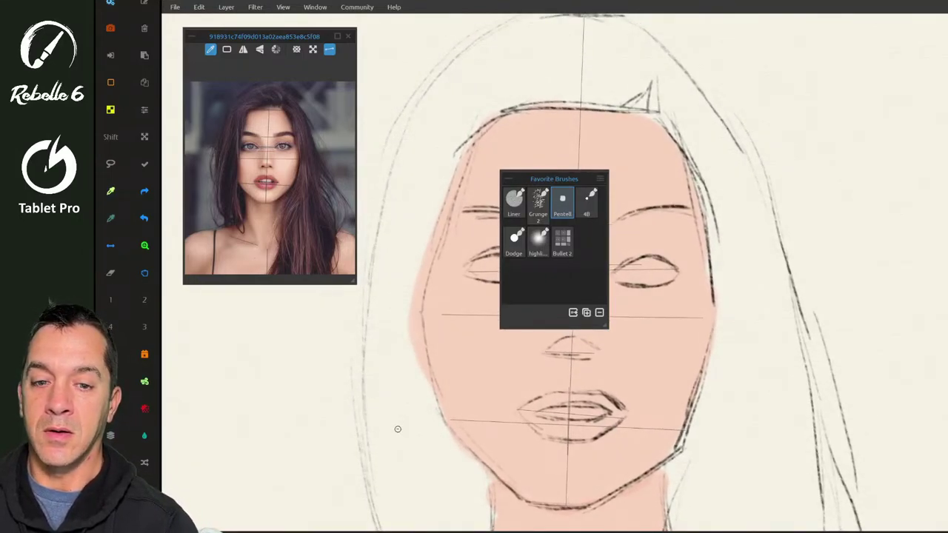
pyautogui.click(515, 203)
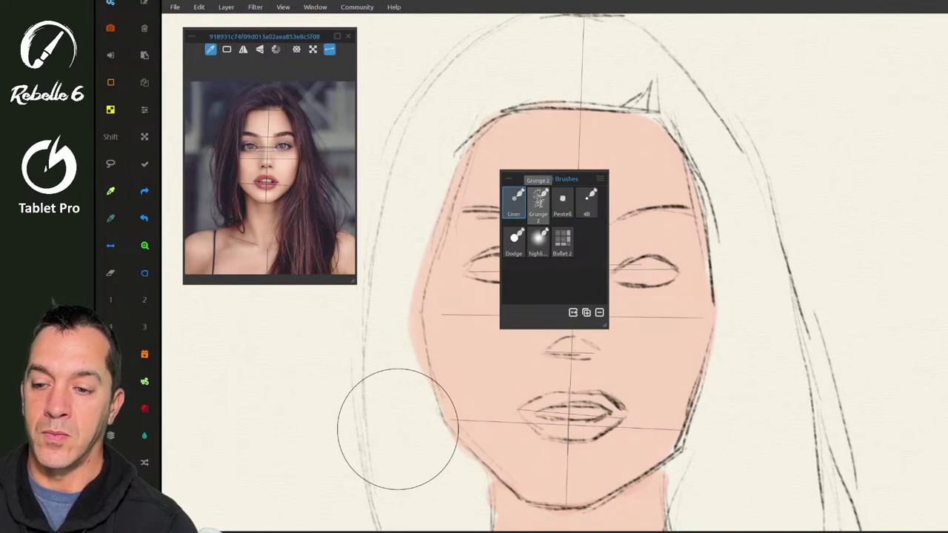
pyautogui.press('F8')
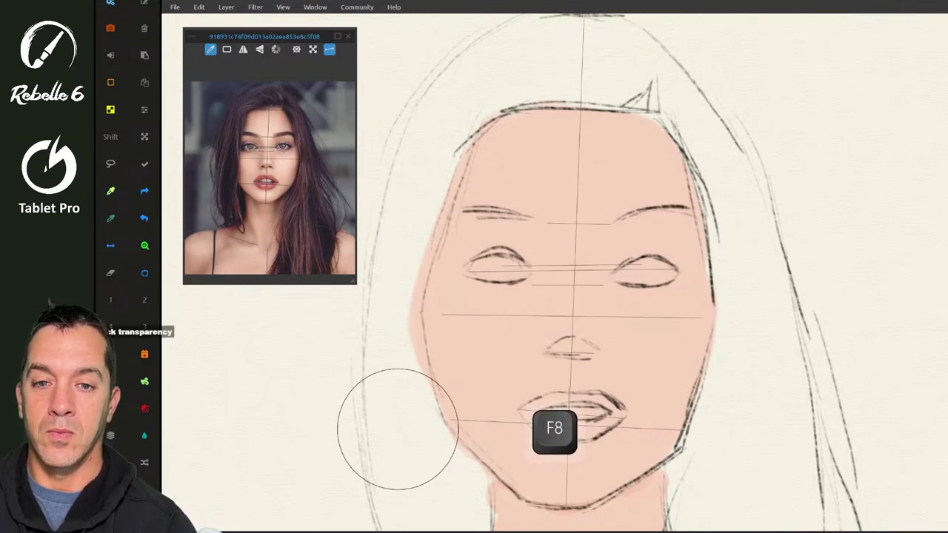
pyautogui.moveTo(511, 47)
pyautogui.mouseDown()
pyautogui.moveTo(456, 98)
pyautogui.moveTo(444, 99)
pyautogui.moveTo(585, 44)
pyautogui.moveTo(436, 122)
pyautogui.moveTo(404, 214)
pyautogui.moveTo(428, 196)
pyautogui.moveTo(403, 259)
pyautogui.moveTo(435, 201)
pyautogui.moveTo(363, 348)
pyautogui.moveTo(394, 429)
pyautogui.mouseUp()
pyautogui.scroll(-3, 379, 355)
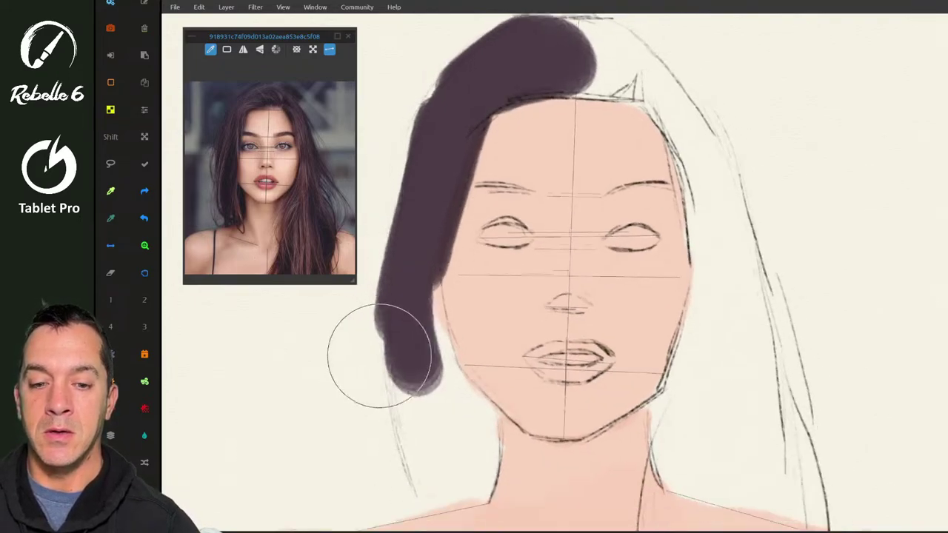
pyautogui.moveTo(430, 185)
pyautogui.mouseDown()
pyautogui.moveTo(444, 289)
pyautogui.moveTo(437, 237)
pyautogui.moveTo(469, 345)
pyautogui.moveTo(435, 256)
pyautogui.moveTo(469, 337)
pyautogui.moveTo(462, 343)
pyautogui.moveTo(439, 319)
pyautogui.moveTo(439, 372)
pyautogui.moveTo(430, 337)
pyautogui.mouseUp()
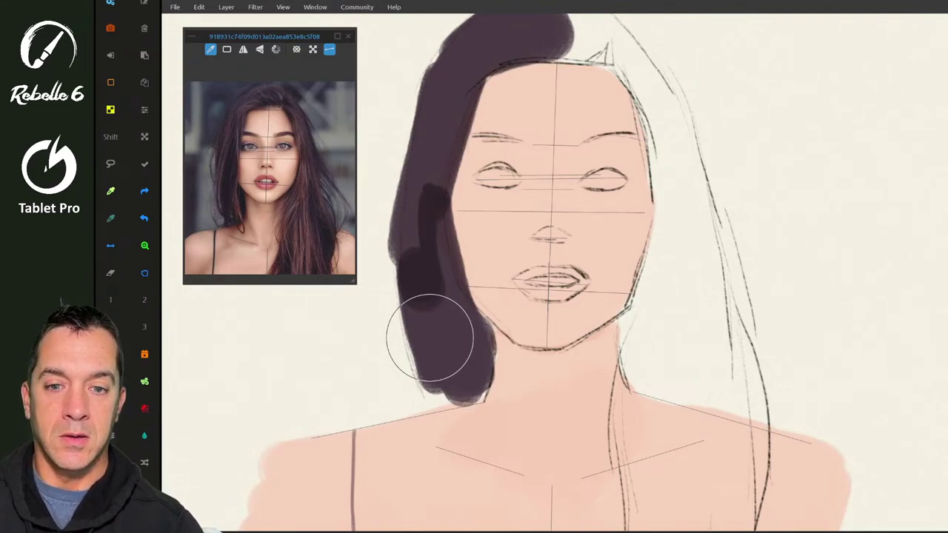
# - Block in the dark hair over the rest of the crown and down the longer-hair side onto the chest
pyautogui.scroll(-1, 430, 338)
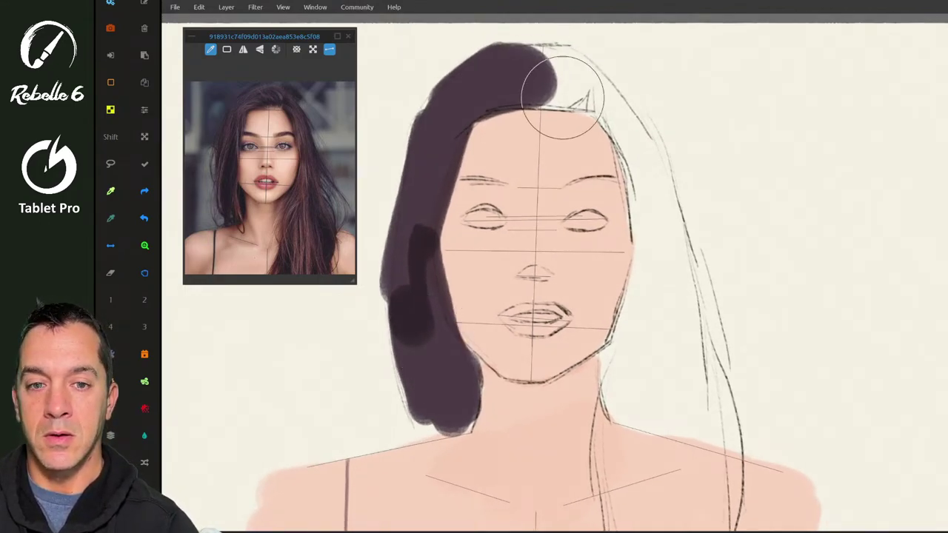
pyautogui.moveTo(574, 92)
pyautogui.mouseDown()
pyautogui.moveTo(552, 100)
pyautogui.moveTo(570, 78)
pyautogui.moveTo(536, 53)
pyautogui.moveTo(596, 110)
pyautogui.moveTo(614, 106)
pyautogui.moveTo(643, 222)
pyautogui.moveTo(672, 262)
pyautogui.moveTo(663, 270)
pyautogui.mouseUp()
pyautogui.moveTo(655, 300)
pyautogui.mouseDown()
pyautogui.moveTo(626, 138)
pyautogui.moveTo(646, 243)
pyautogui.moveTo(640, 334)
pyautogui.moveTo(643, 291)
pyautogui.mouseUp()
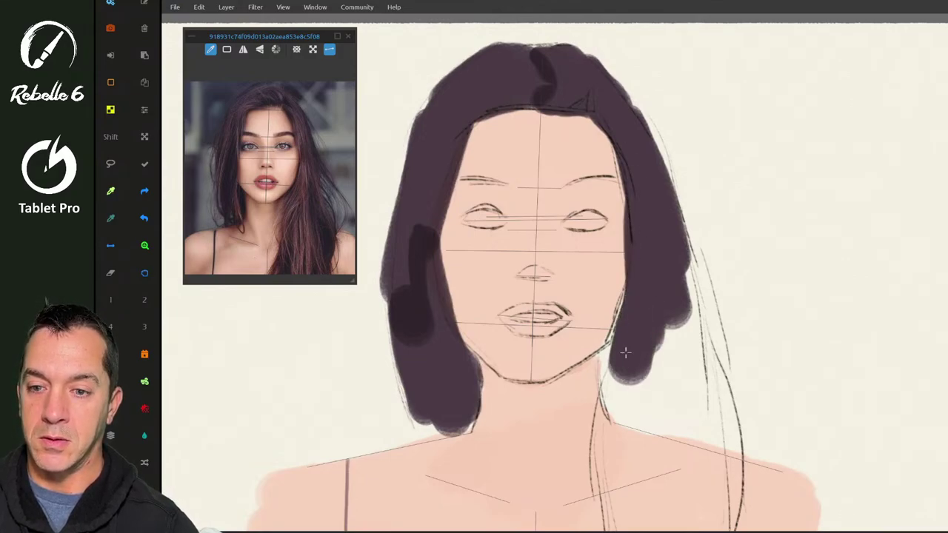
pyautogui.moveTo(607, 357)
pyautogui.mouseDown()
pyautogui.moveTo(649, 373)
pyautogui.moveTo(673, 414)
pyautogui.moveTo(681, 284)
pyautogui.moveTo(714, 446)
pyautogui.moveTo(682, 375)
pyautogui.moveTo(623, 463)
pyautogui.moveTo(611, 462)
pyautogui.moveTo(615, 391)
pyautogui.moveTo(641, 518)
pyautogui.moveTo(672, 499)
pyautogui.moveTo(679, 460)
pyautogui.moveTo(681, 471)
pyautogui.moveTo(669, 254)
pyautogui.moveTo(669, 353)
pyautogui.moveTo(695, 268)
pyautogui.moveTo(699, 318)
pyautogui.moveTo(679, 394)
pyautogui.moveTo(670, 273)
pyautogui.moveTo(618, 374)
pyautogui.moveTo(613, 285)
pyautogui.mouseUp()
pyautogui.press('space')
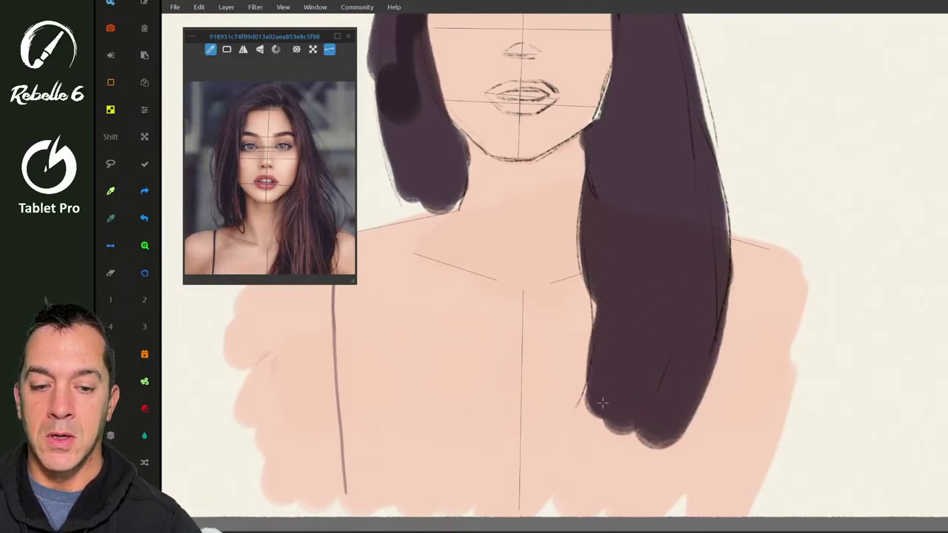
pyautogui.moveTo(603, 402)
pyautogui.mouseDown()
pyautogui.moveTo(607, 250)
pyautogui.moveTo(607, 380)
pyautogui.moveTo(601, 268)
pyautogui.moveTo(576, 426)
pyautogui.moveTo(633, 387)
pyautogui.moveTo(664, 418)
pyautogui.moveTo(604, 436)
pyautogui.moveTo(577, 476)
pyautogui.moveTo(607, 486)
pyautogui.moveTo(639, 462)
pyautogui.moveTo(680, 386)
pyautogui.mouseUp()
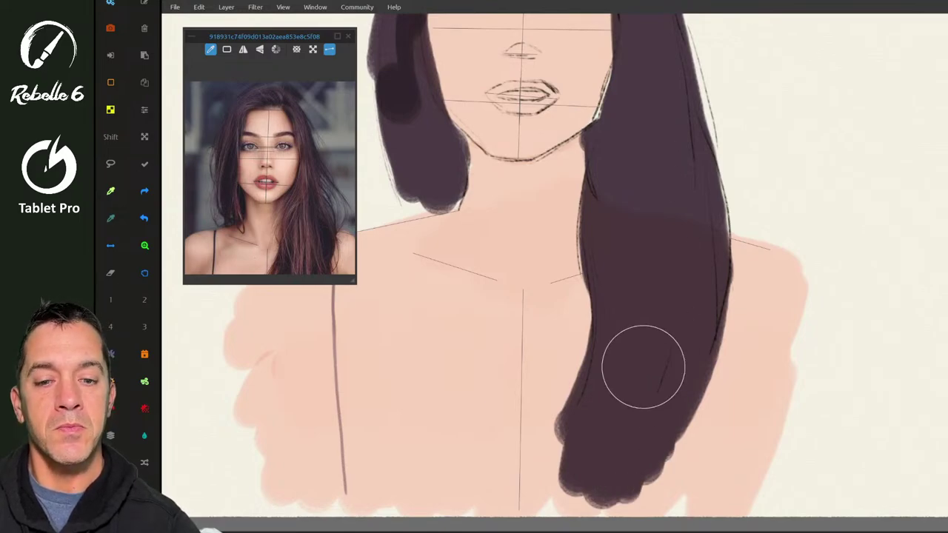
# - Review the Tablet options for pen and touch input in the Preferences
pyautogui.scroll(3, 643, 366)
pyautogui.press('ctrl')
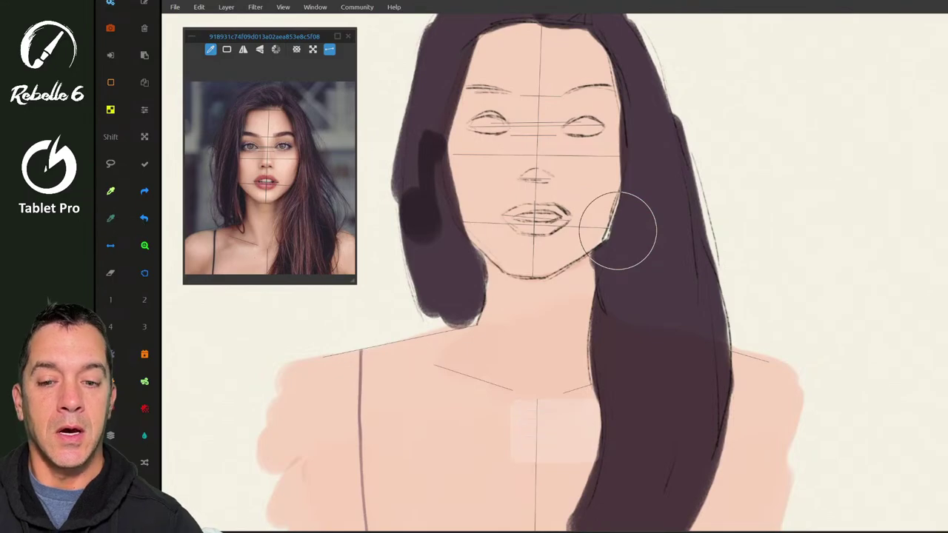
pyautogui.scroll(3, 617, 230)
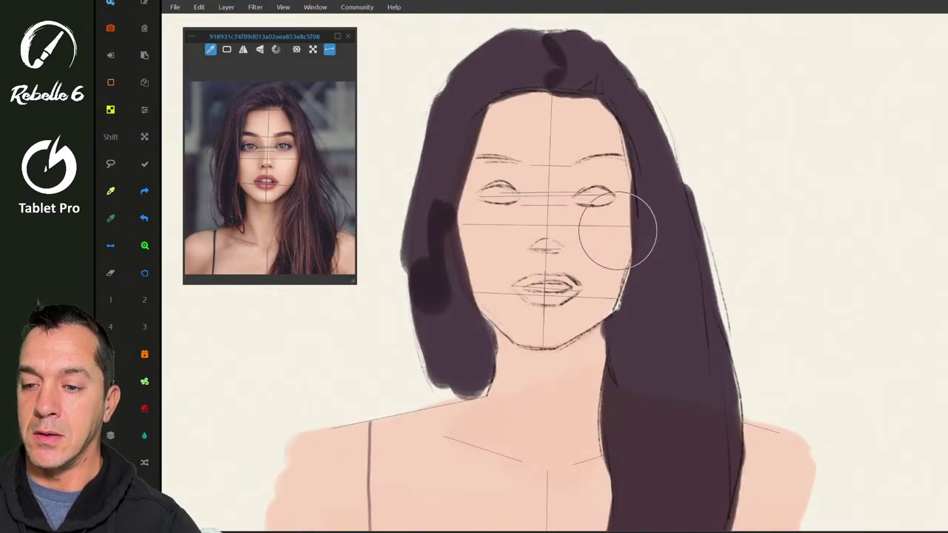
pyautogui.click(226, 7)
pyautogui.moveTo(199, 7)
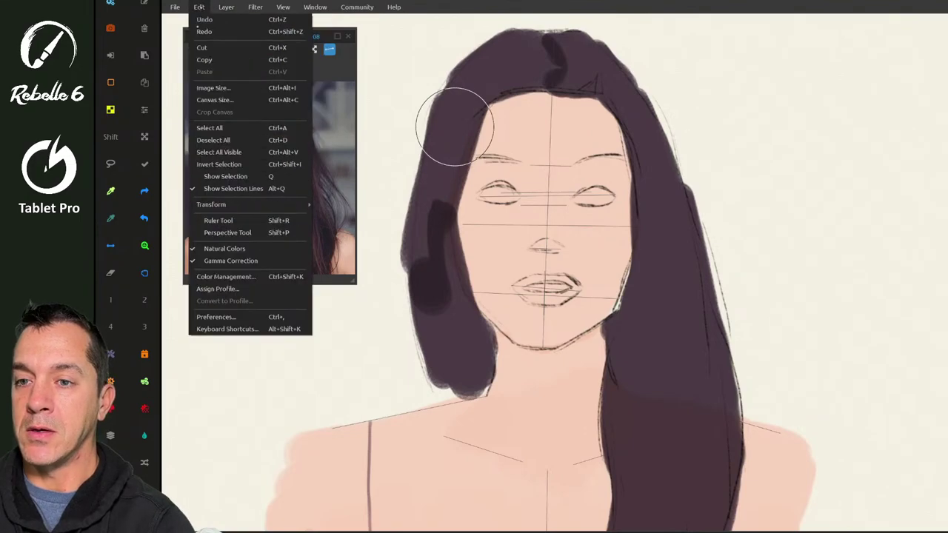
pyautogui.click(244, 317)
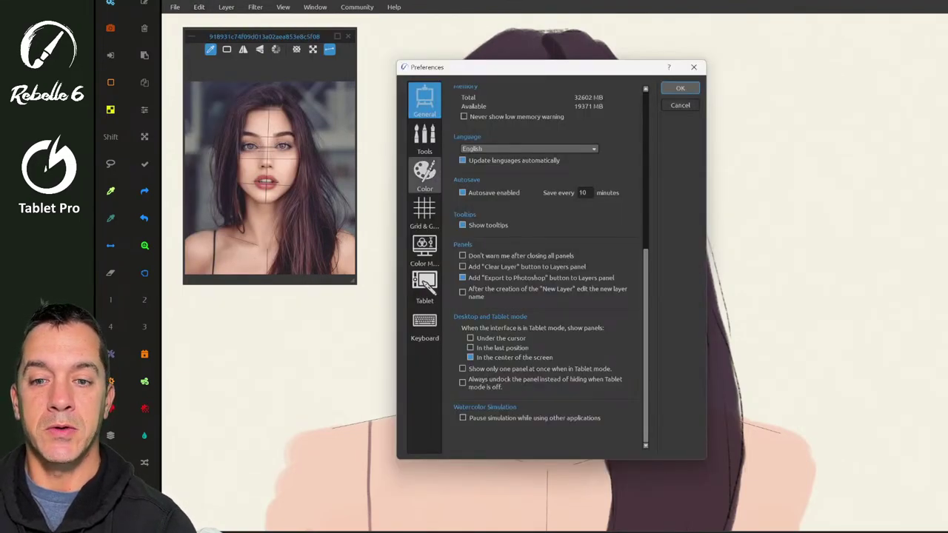
pyautogui.click(424, 285)
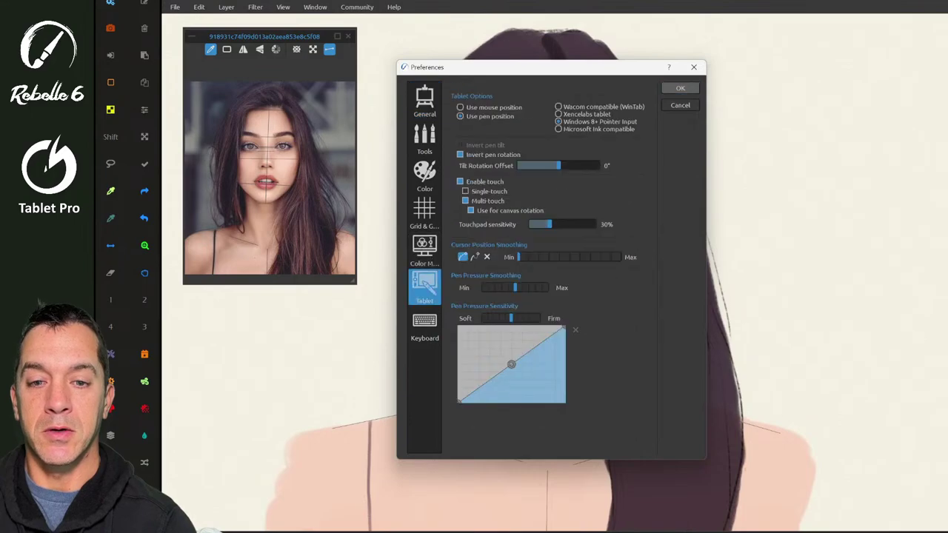
pyautogui.click(696, 69)
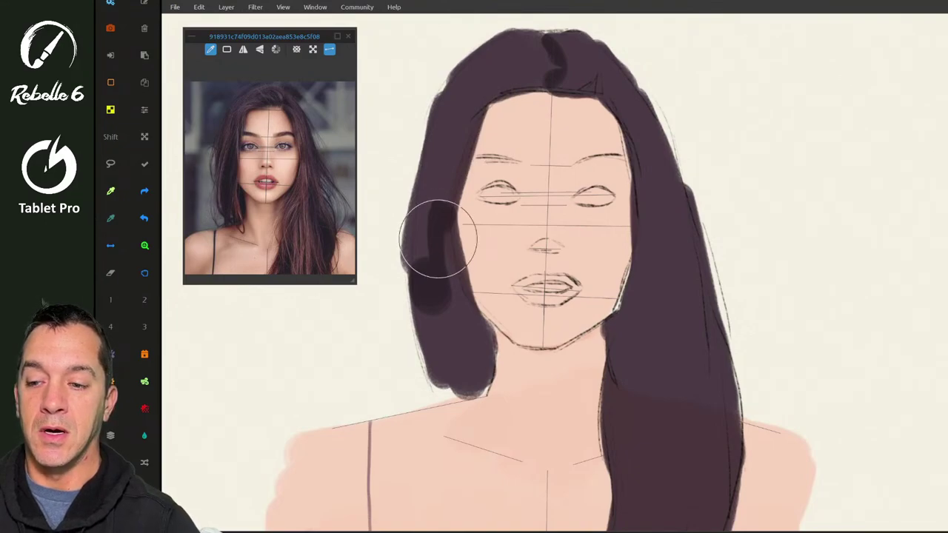
# - Try a dark dab on the empty background beside the longer hair, testing panning and zooming around it, and undo it
pyautogui.press('space')
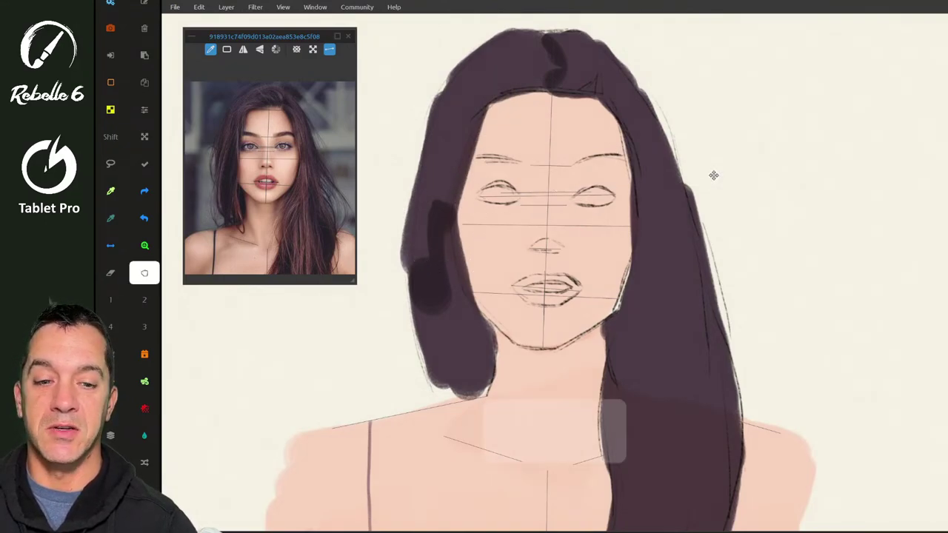
pyautogui.moveTo(713, 175)
pyautogui.mouseDown()
pyautogui.moveTo(691, 178)
pyautogui.moveTo(689, 200)
pyautogui.moveTo(730, 169)
pyautogui.moveTo(725, 201)
pyautogui.moveTo(709, 203)
pyautogui.mouseUp()
pyautogui.press('space')
pyautogui.moveTo(729, 190)
pyautogui.mouseDown()
pyautogui.moveTo(721, 207)
pyautogui.moveTo(760, 166)
pyautogui.moveTo(730, 140)
pyautogui.moveTo(755, 97)
pyautogui.mouseUp()
pyautogui.press('z')
pyautogui.moveTo(707, 141); pyautogui.dragTo(703, 139)
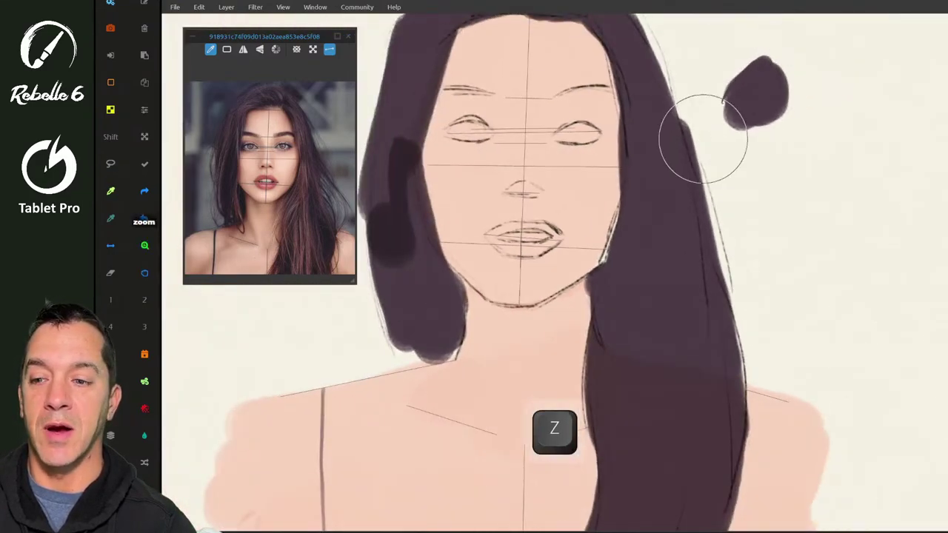
pyautogui.hotkey('ctrl', 'z')
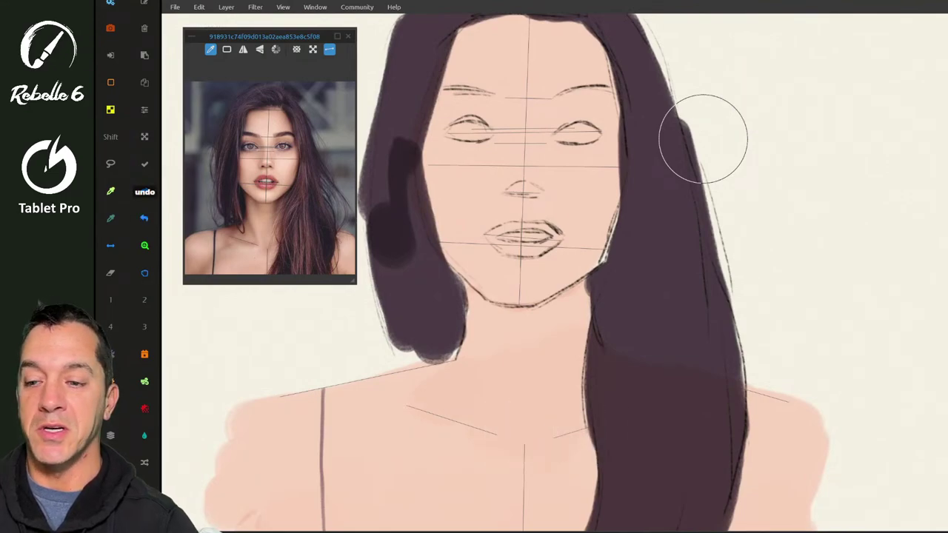
# - Darken the hair on the shorter-hair side beside the face and blend the overlapping stroke edges
pyautogui.moveTo(401, 121)
pyautogui.mouseDown()
pyautogui.moveTo(397, 211)
pyautogui.moveTo(380, 173)
pyautogui.moveTo(405, 241)
pyautogui.mouseUp()
pyautogui.press('4')
pyautogui.press('4')
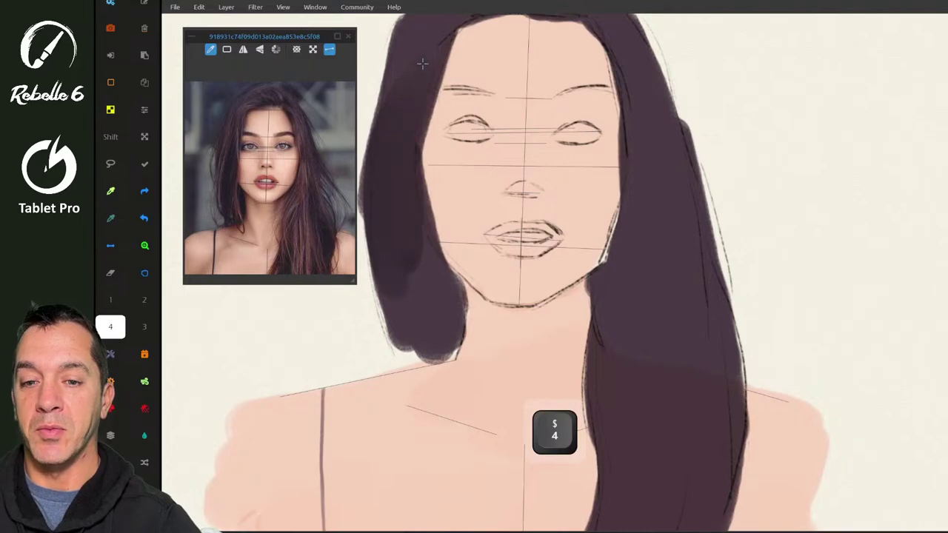
pyautogui.moveTo(407, 305)
pyautogui.mouseDown()
pyautogui.moveTo(410, 361)
pyautogui.moveTo(422, 337)
pyautogui.moveTo(441, 357)
pyautogui.moveTo(439, 293)
pyautogui.moveTo(419, 340)
pyautogui.mouseUp()
# - Paint tapered darker strands into the shorter-hair side, running from beside the cheek down to the hair ends
pyautogui.moveTo(411, 232); pyautogui.dragTo(432, 357)
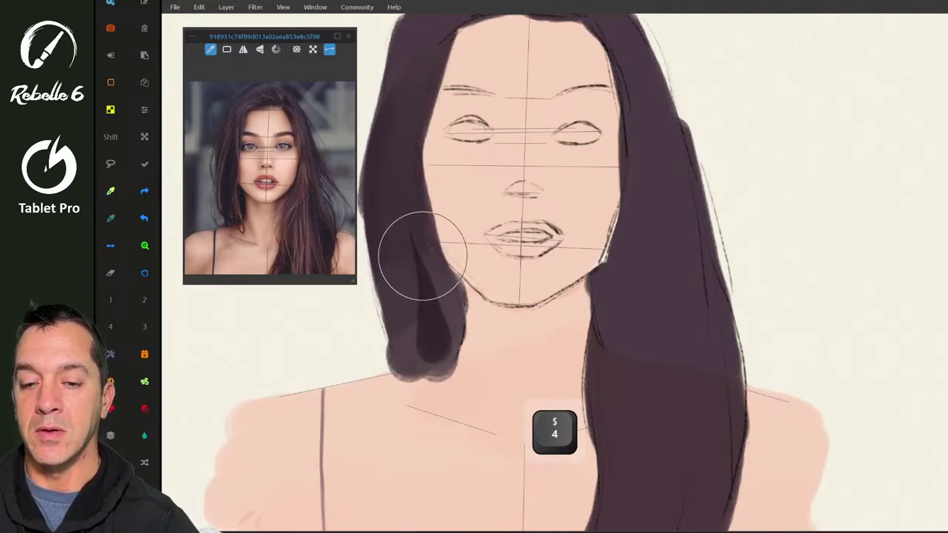
pyautogui.moveTo(424, 260); pyautogui.dragTo(442, 361)
pyautogui.moveTo(407, 330); pyautogui.dragTo(411, 369)
pyautogui.moveTo(429, 227)
pyautogui.mouseDown()
pyautogui.moveTo(444, 363)
pyautogui.moveTo(434, 349)
pyautogui.mouseUp()
pyautogui.moveTo(434, 60)
pyautogui.mouseDown()
pyautogui.moveTo(404, 147)
pyautogui.moveTo(417, 301)
pyautogui.mouseUp()
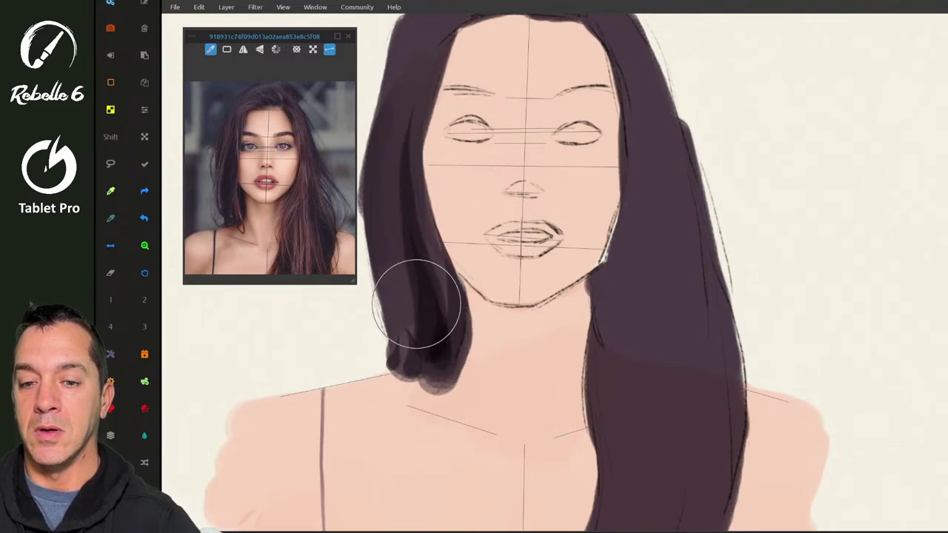
# - Paint the last dark strand on the shorter-hair side and add tapered dark strands along the edges and centre of the longer hair
pyautogui.moveTo(395, 183); pyautogui.dragTo(398, 362)
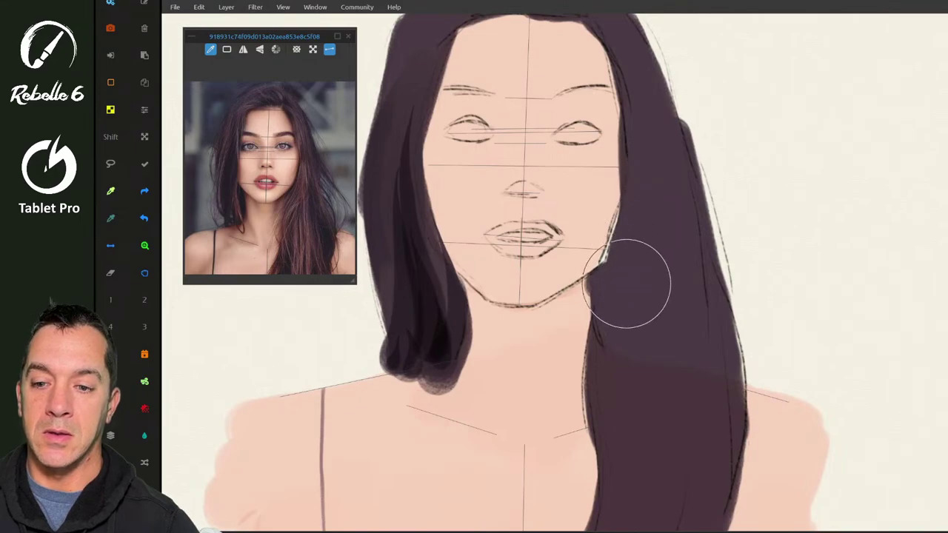
pyautogui.moveTo(603, 326); pyautogui.dragTo(603, 527)
pyautogui.moveTo(674, 141); pyautogui.dragTo(707, 511)
pyautogui.moveTo(722, 215)
pyautogui.mouseDown()
pyautogui.moveTo(730, 392)
pyautogui.moveTo(699, 529)
pyautogui.mouseUp()
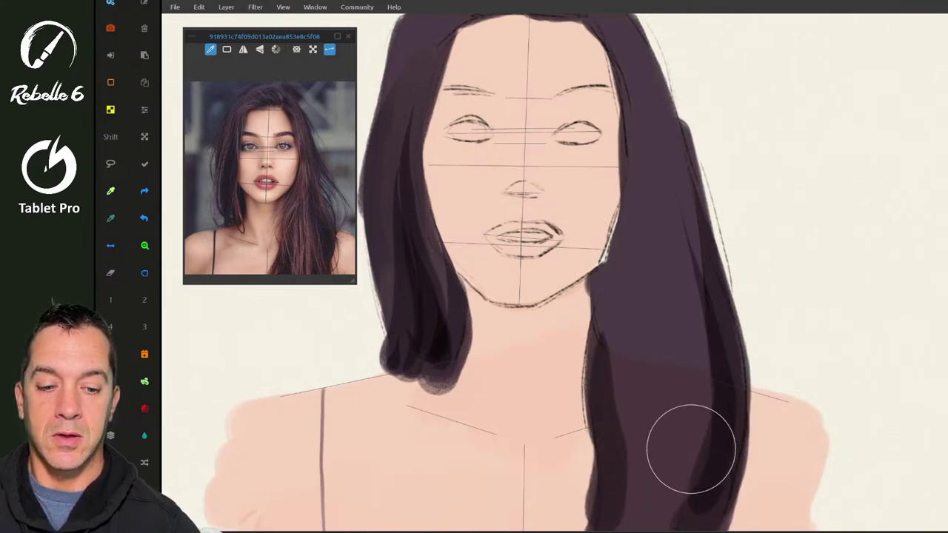
pyautogui.moveTo(693, 362); pyautogui.dragTo(666, 530)
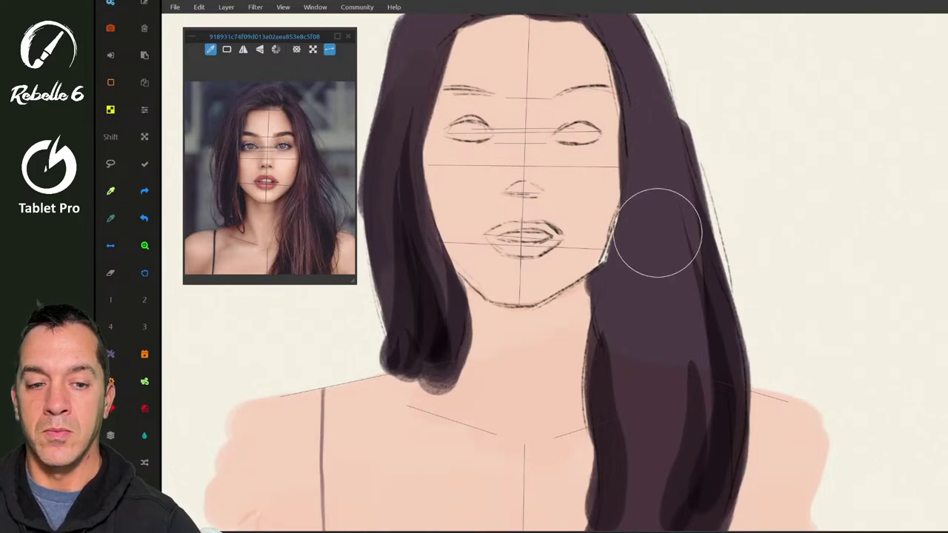
pyautogui.moveTo(651, 233); pyautogui.dragTo(650, 422)
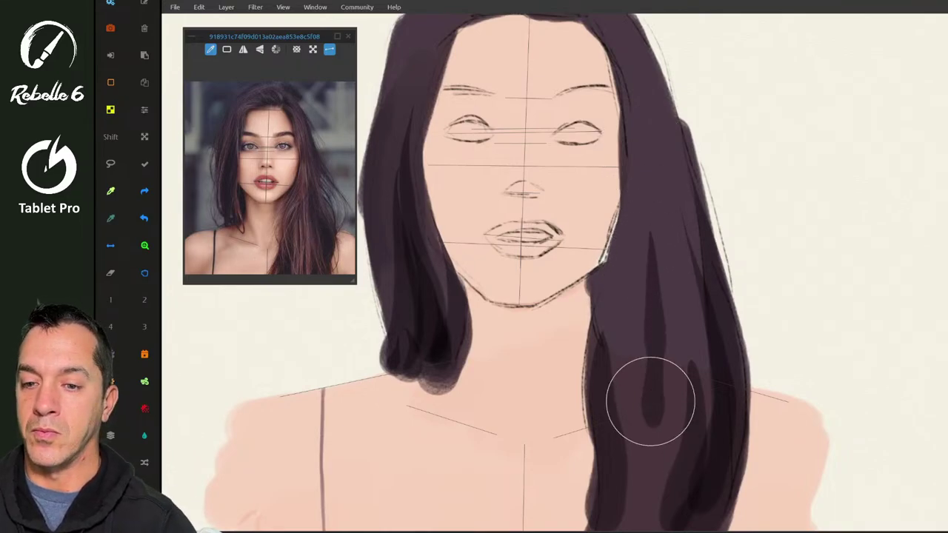
pyautogui.press('alt')
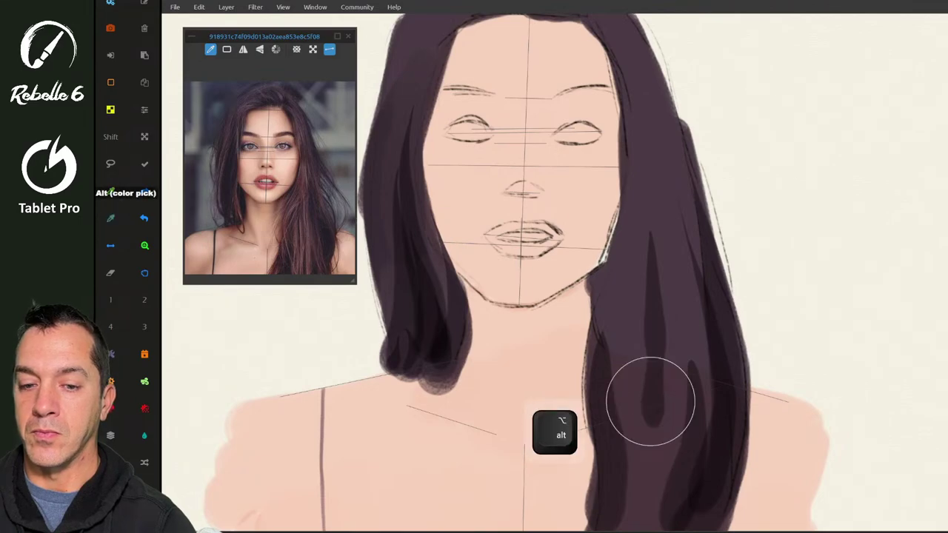
pyautogui.moveTo(668, 245); pyautogui.dragTo(664, 446)
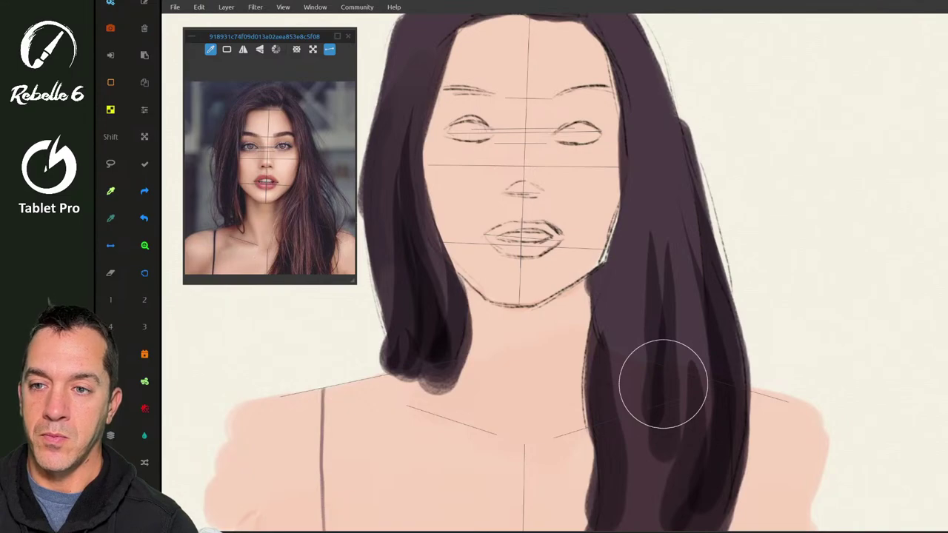
# - Set the Liner brush paint to Opaque and cover the dark centre streaks of the longer hair with mid-purple strokes
pyautogui.press('Tab')
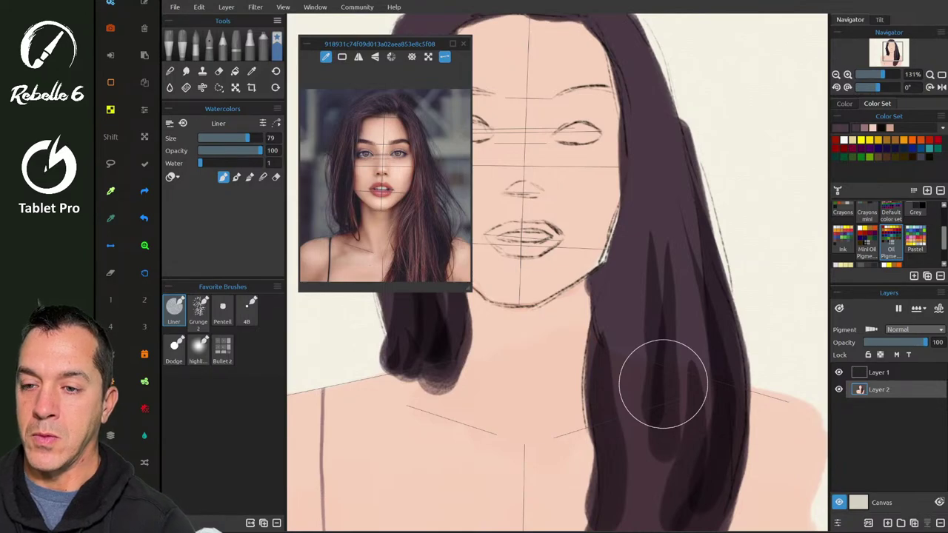
pyautogui.click(171, 176)
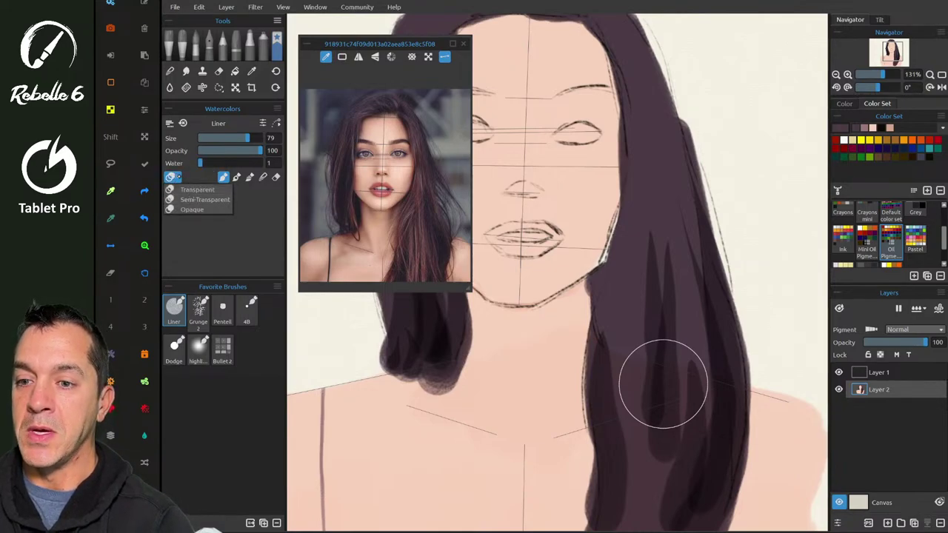
pyautogui.click(200, 211)
pyautogui.moveTo(660, 212)
pyautogui.mouseDown()
pyautogui.moveTo(676, 340)
pyautogui.moveTo(670, 453)
pyautogui.moveTo(649, 374)
pyautogui.moveTo(645, 425)
pyautogui.mouseUp()
pyautogui.moveTo(635, 370); pyautogui.dragTo(633, 391)
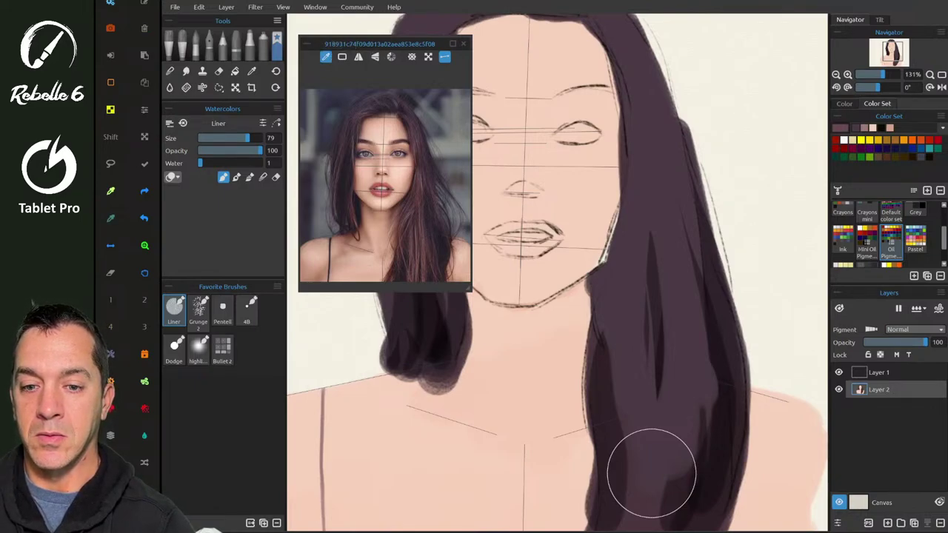
# - Paint tapered reddish-brown highlight strands through the longer hair, running from the temple and cheek level toward the chest
pyautogui.moveTo(668, 256); pyautogui.dragTo(667, 419)
pyautogui.moveTo(661, 202)
pyautogui.mouseDown()
pyautogui.moveTo(672, 248)
pyautogui.moveTo(669, 468)
pyautogui.mouseUp()
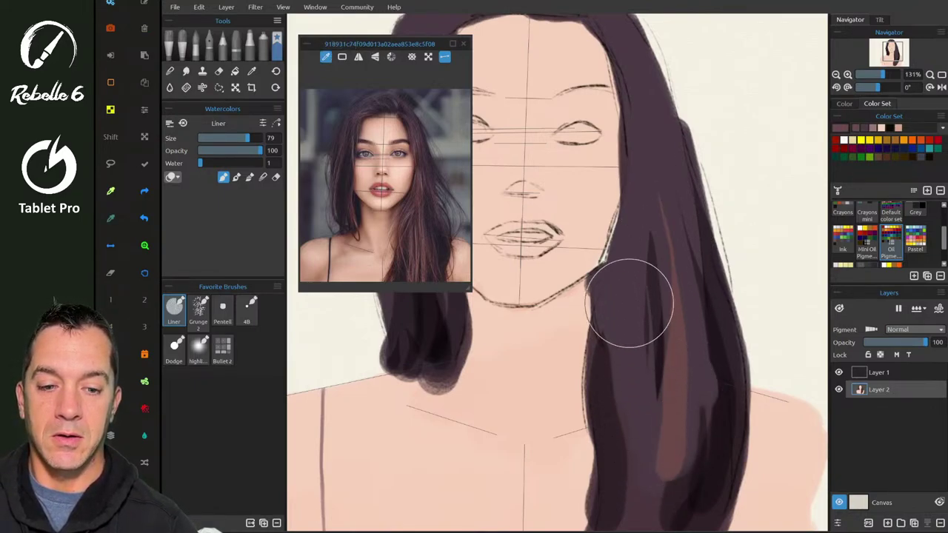
pyautogui.moveTo(630, 304); pyautogui.dragTo(639, 449)
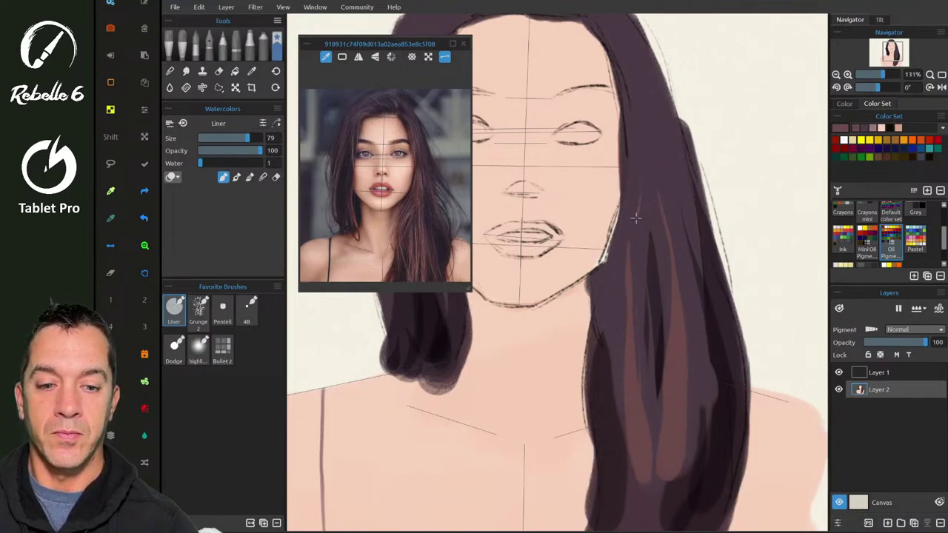
pyautogui.moveTo(636, 217); pyautogui.dragTo(610, 394)
pyautogui.moveTo(627, 285)
pyautogui.mouseDown()
pyautogui.moveTo(619, 311)
pyautogui.moveTo(637, 418)
pyautogui.mouseUp()
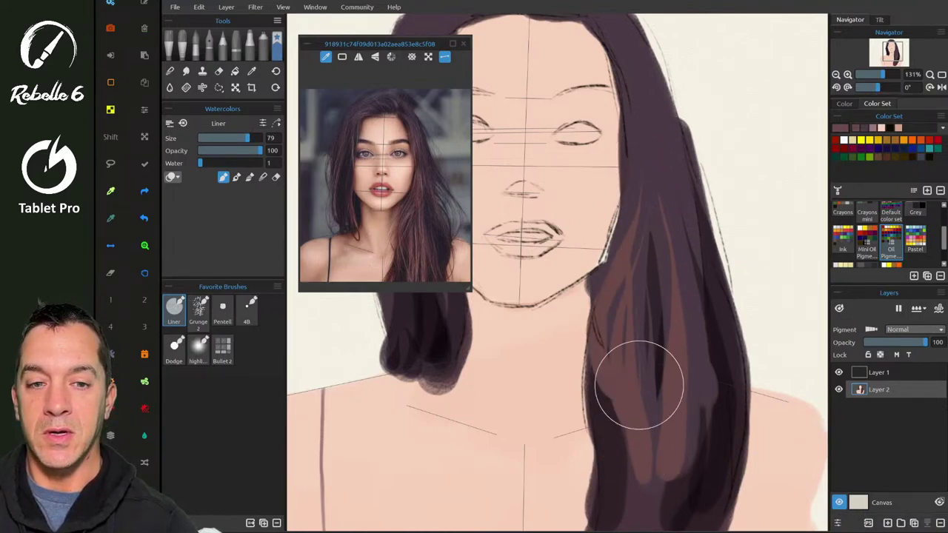
pyautogui.moveTo(628, 59); pyautogui.dragTo(673, 397)
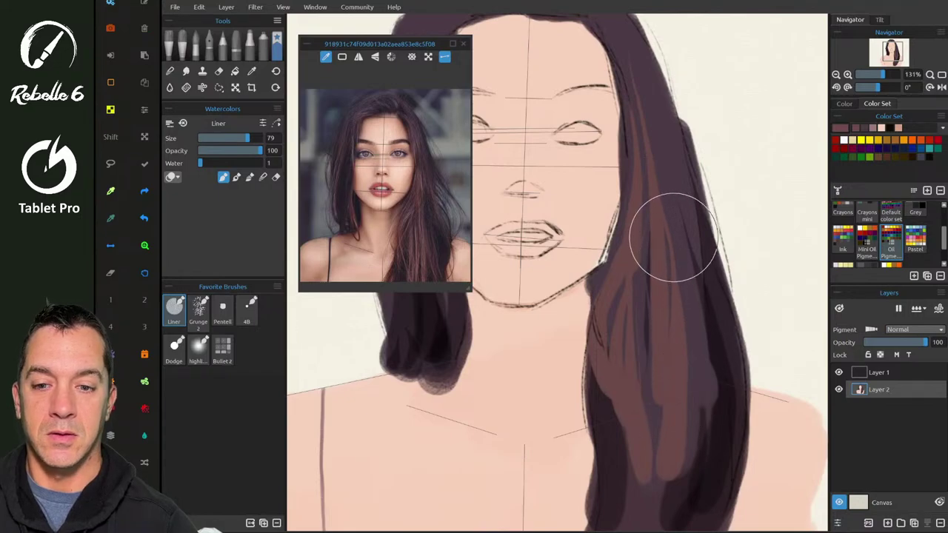
# - Fill the lower middle of the longer hair with more reddish-brown strands, extending them over the dark outer section
pyautogui.moveTo(682, 263); pyautogui.dragTo(702, 412)
pyautogui.moveTo(695, 326)
pyautogui.mouseDown()
pyautogui.moveTo(702, 453)
pyautogui.moveTo(694, 495)
pyautogui.mouseUp()
pyautogui.moveTo(636, 527); pyautogui.dragTo(648, 444)
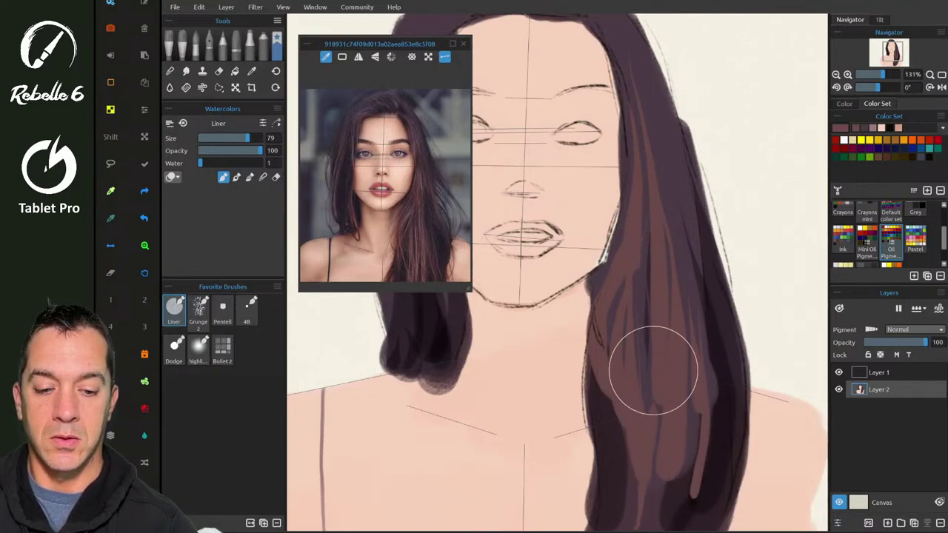
pyautogui.moveTo(653, 370); pyautogui.dragTo(658, 488)
pyautogui.moveTo(656, 338); pyautogui.dragTo(668, 497)
pyautogui.moveTo(688, 328); pyautogui.dragTo(693, 508)
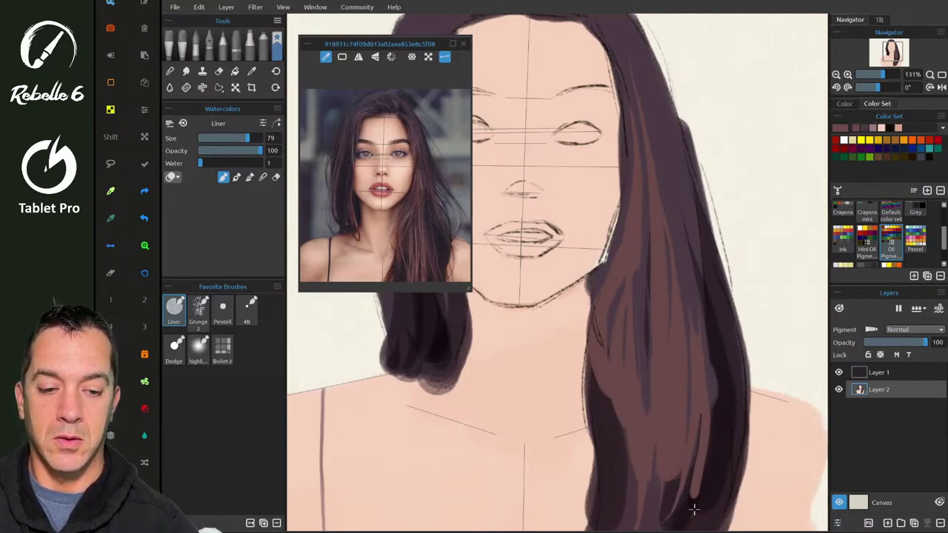
pyautogui.moveTo(683, 338); pyautogui.dragTo(672, 508)
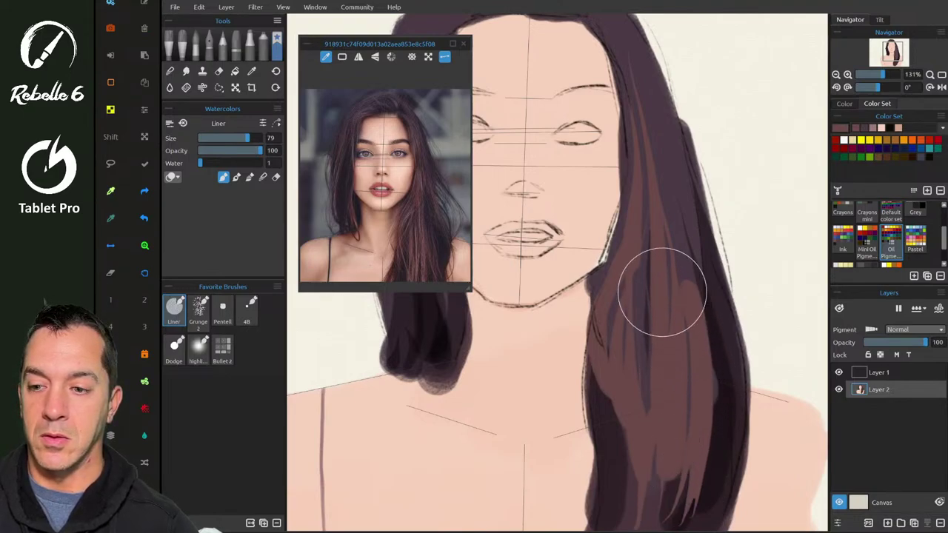
# - Taper thin reddish-brown strands into the dark ends of the longer hair below the shoulder and along its inner edge
pyautogui.press('space')
pyautogui.moveTo(697, 433); pyautogui.dragTo(665, 260)
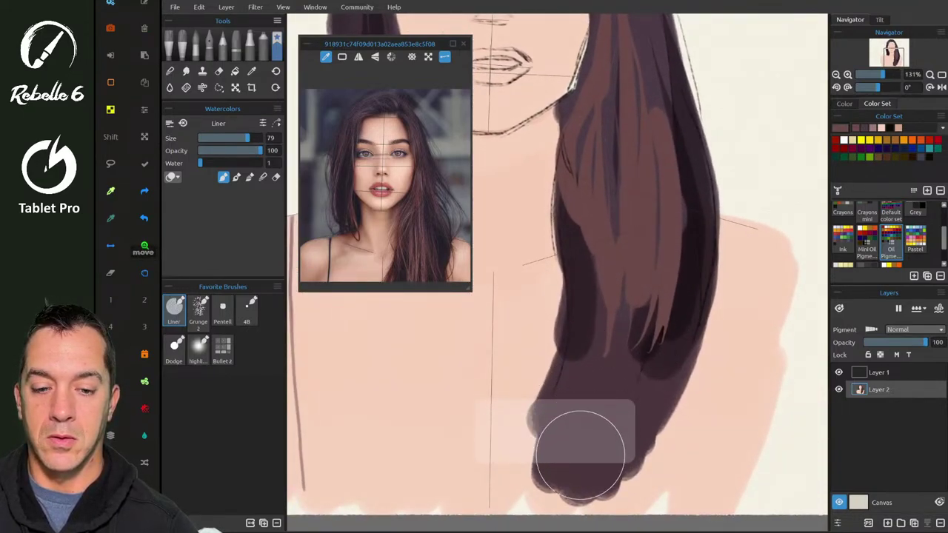
pyautogui.moveTo(656, 330); pyautogui.dragTo(609, 461)
pyautogui.moveTo(644, 296); pyautogui.dragTo(598, 437)
pyautogui.moveTo(609, 318); pyautogui.dragTo(587, 417)
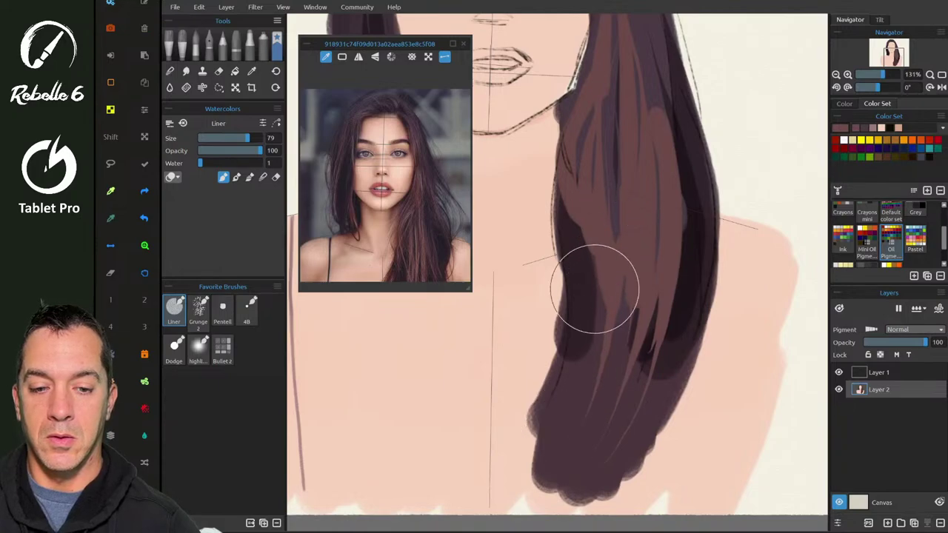
pyautogui.moveTo(588, 239); pyautogui.dragTo(584, 372)
pyautogui.moveTo(574, 301); pyautogui.dragTo(560, 370)
pyautogui.moveTo(586, 278); pyautogui.dragTo(585, 392)
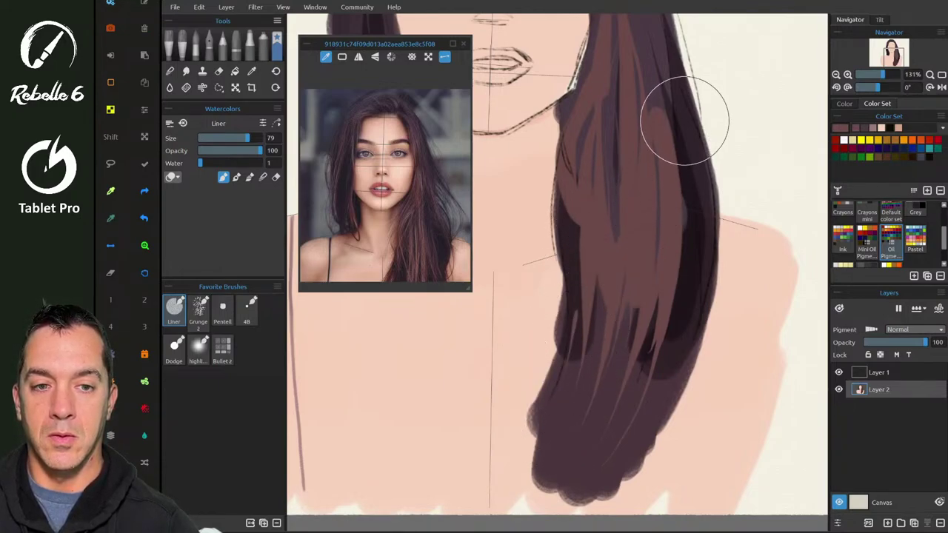
pyautogui.moveTo(685, 120)
pyautogui.mouseDown()
pyautogui.moveTo(652, 258)
pyautogui.moveTo(681, 321)
pyautogui.moveTo(666, 147)
pyautogui.mouseUp()
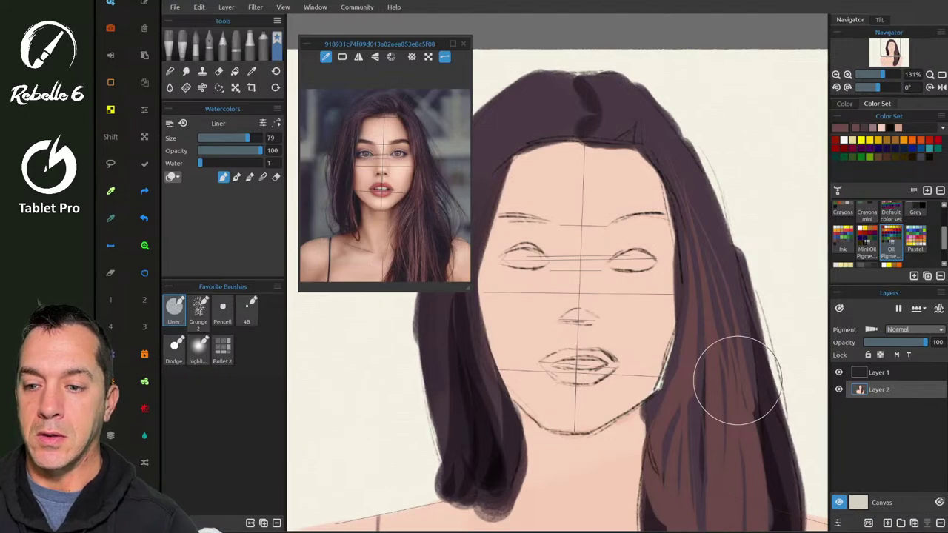
# - Paint thin reddish-brown highlight strands down the shorter-hair side, from beside the forehead to the hair ends
pyautogui.press('space')
pyautogui.moveTo(550, 205); pyautogui.dragTo(618, 165)
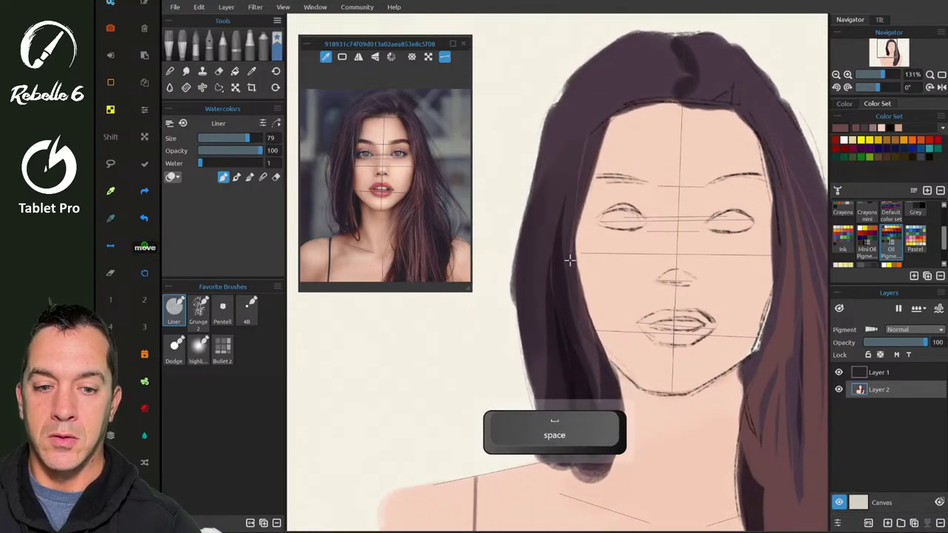
pyautogui.moveTo(570, 260); pyautogui.dragTo(597, 362)
pyautogui.moveTo(599, 125)
pyautogui.mouseDown()
pyautogui.moveTo(573, 269)
pyautogui.moveTo(607, 431)
pyautogui.mouseUp()
pyautogui.moveTo(583, 326); pyautogui.dragTo(585, 465)
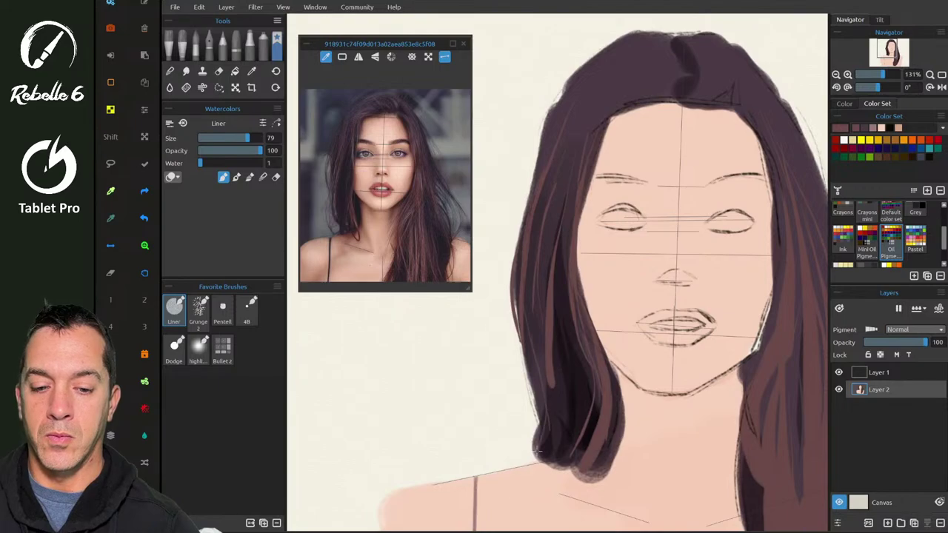
# - Blend the dark parting mark into the crown hair and paint thin curved reddish-brown strands across the crown
pyautogui.scroll(4, 520, 398)
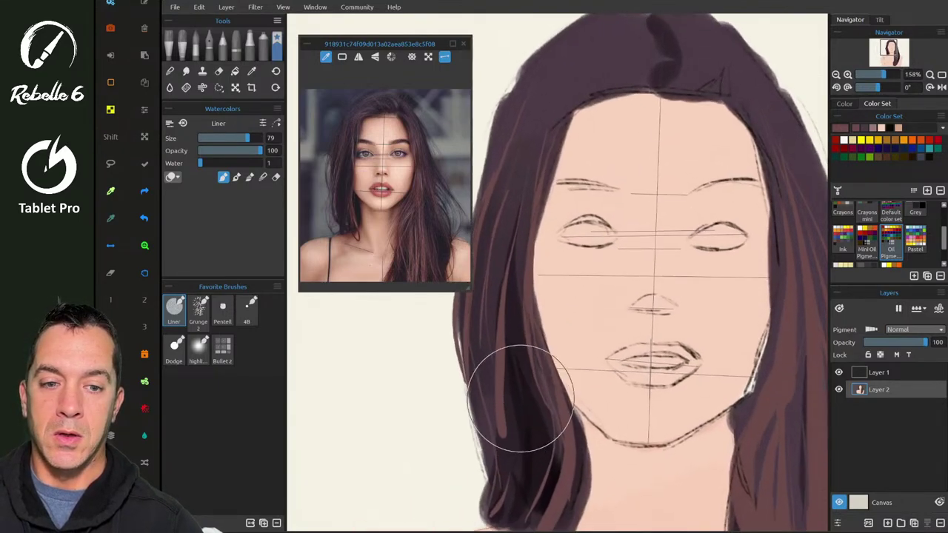
pyautogui.scroll(-3, 520, 398)
pyautogui.scroll(2, 521, 398)
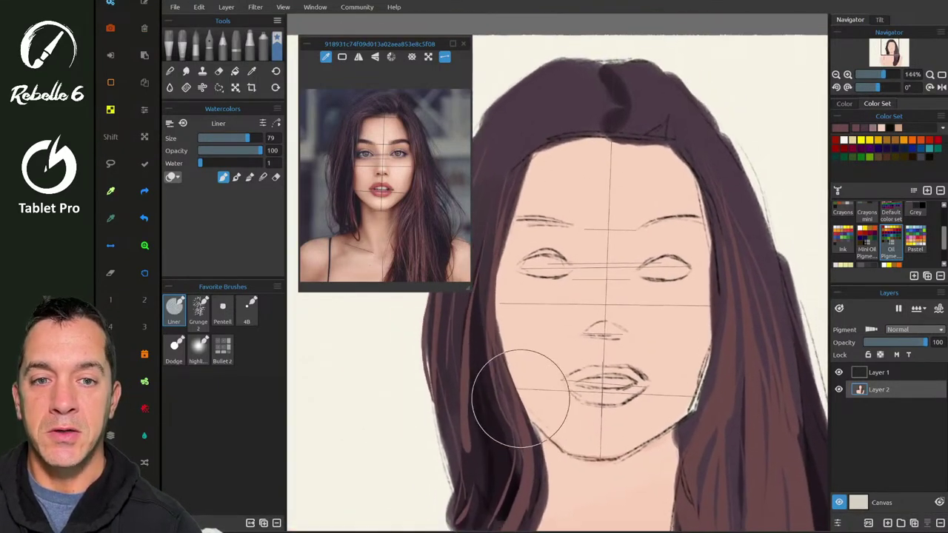
pyautogui.press('4')
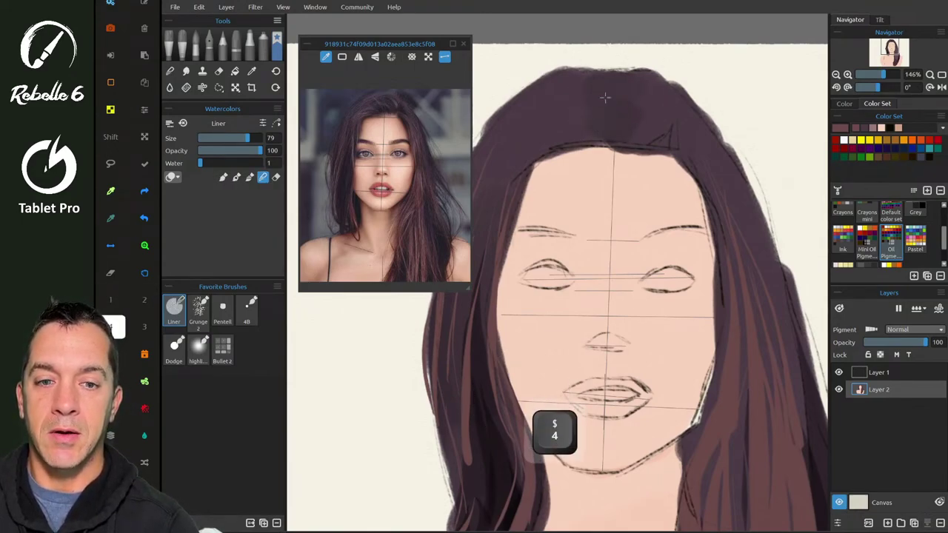
pyautogui.press('1')
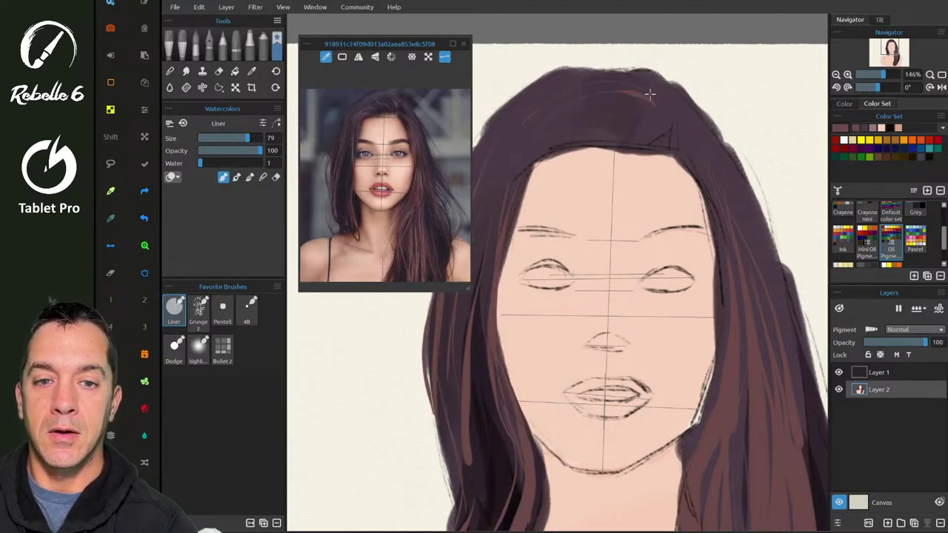
pyautogui.moveTo(530, 97); pyautogui.dragTo(651, 99)
pyautogui.moveTo(564, 96)
pyautogui.mouseDown()
pyautogui.moveTo(642, 102)
pyautogui.moveTo(549, 98)
pyautogui.mouseUp()
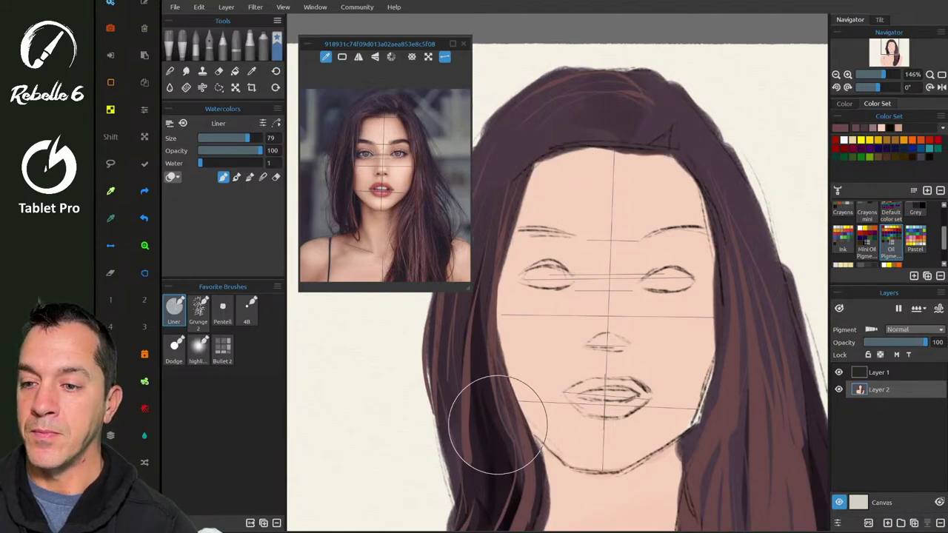
# - Sample the darkest hair color and paint thin dark strands on the crown and shorter-hair side with the watercolor Liner at size 20
pyautogui.press('alt')
pyautogui.keyDown('alt'); pyautogui.click(494, 448); pyautogui.keyUp('alt')
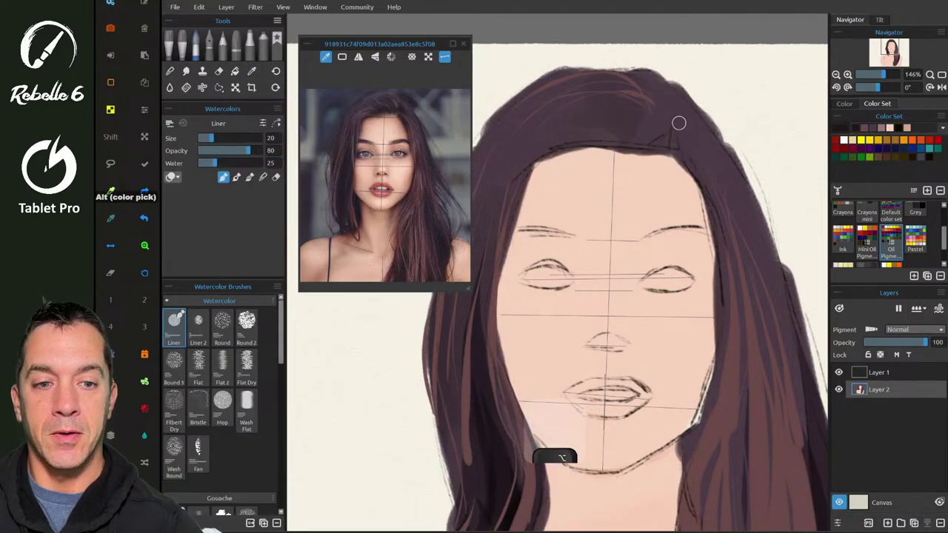
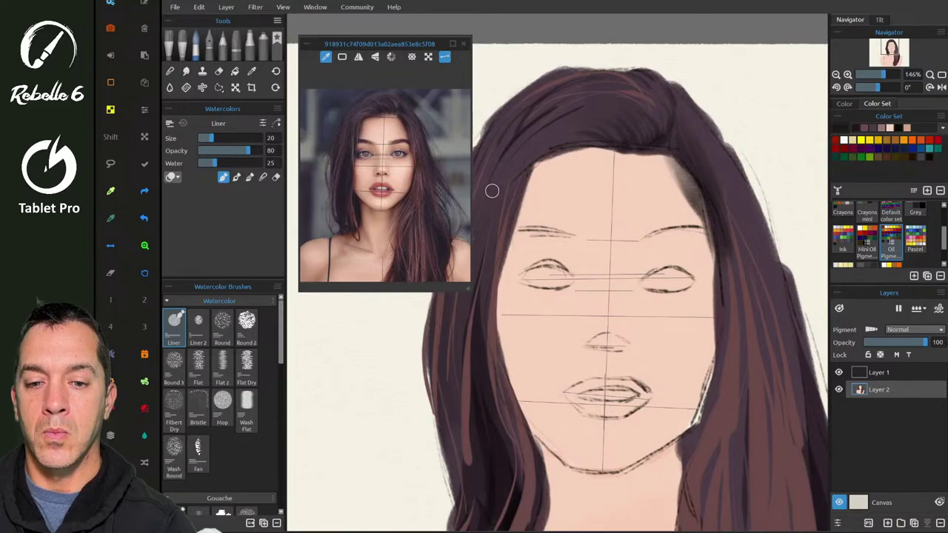
pyautogui.moveTo(492, 198); pyautogui.dragTo(466, 333)
pyautogui.moveTo(462, 296); pyautogui.dragTo(453, 379)
pyautogui.moveTo(474, 265); pyautogui.dragTo(457, 386)
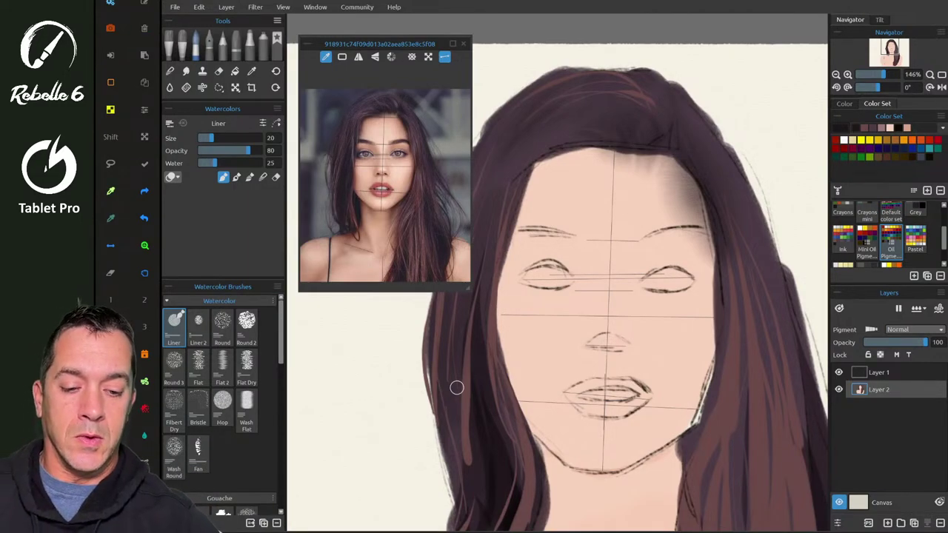
# - Check the live stream chat over OBS Studio and return to the portrait in Rebelle 6
pyautogui.hotkey('alt', 'Tab')
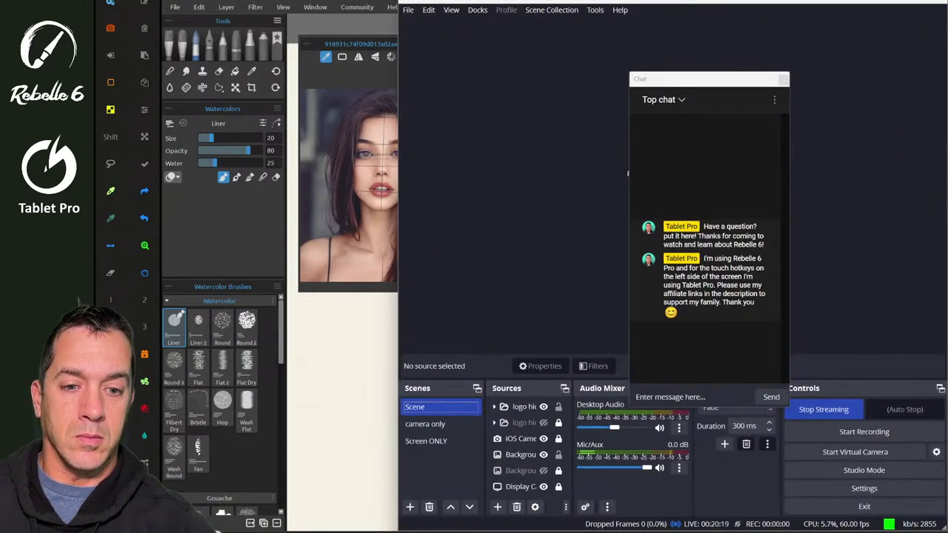
pyautogui.hotkey('alt', 'Tab')
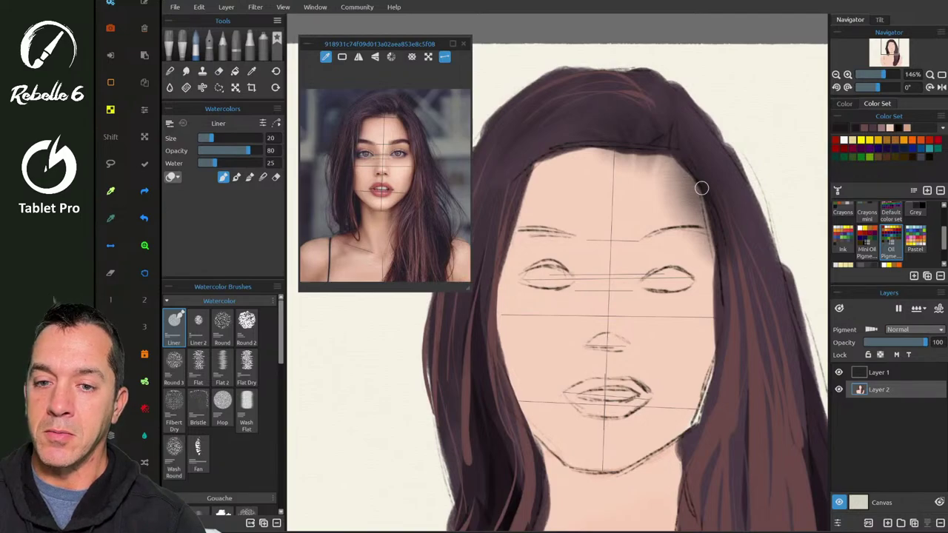
# - Undo the recent dark Liner strands on the crown and along the hairline, including the smudge over the forehead
pyautogui.hotkey('ctrl', 'z')
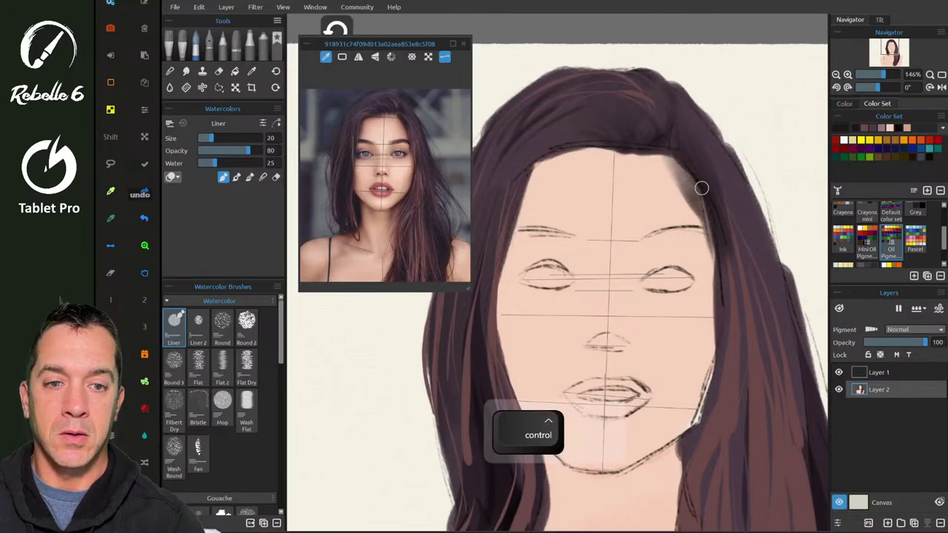
pyautogui.hotkey('ctrl', 'z')
pyautogui.hotkey('ctrl', 'z')
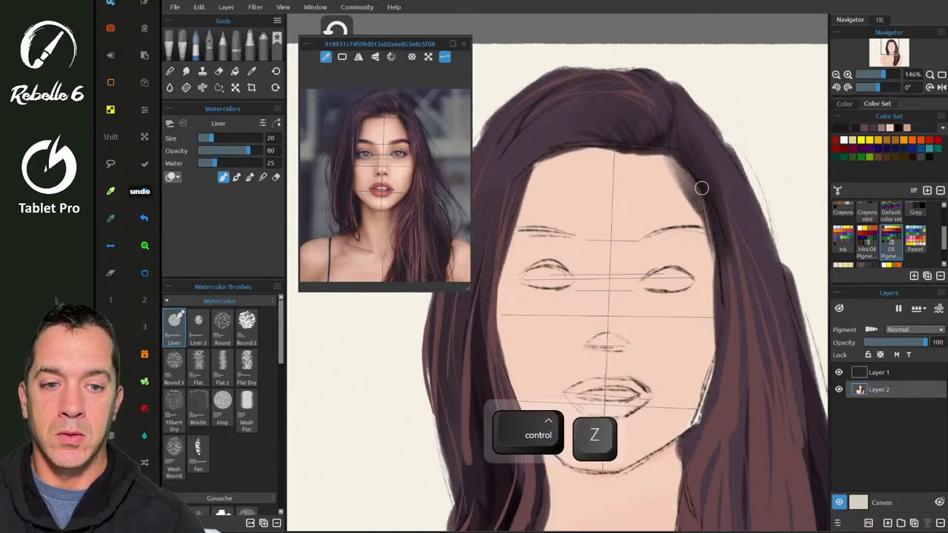
pyautogui.hotkey('ctrl', 'z')
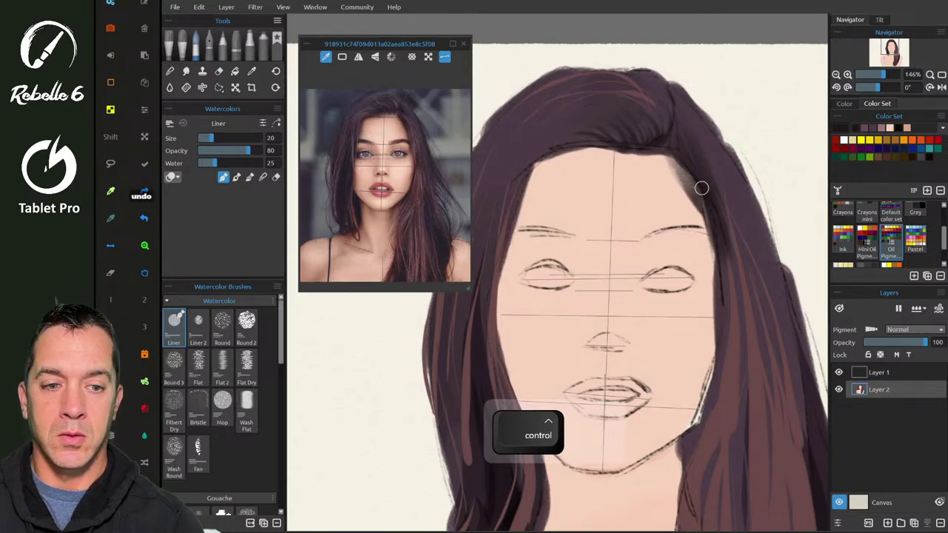
pyautogui.hotkey('ctrl', 'z')
pyautogui.hotkey('ctrl', 'z')
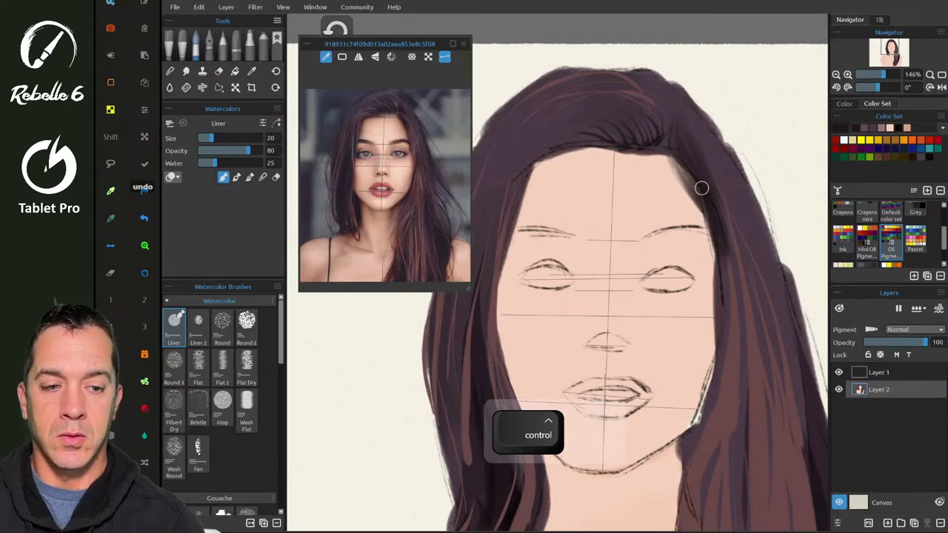
pyautogui.hotkey('ctrl', 'z')
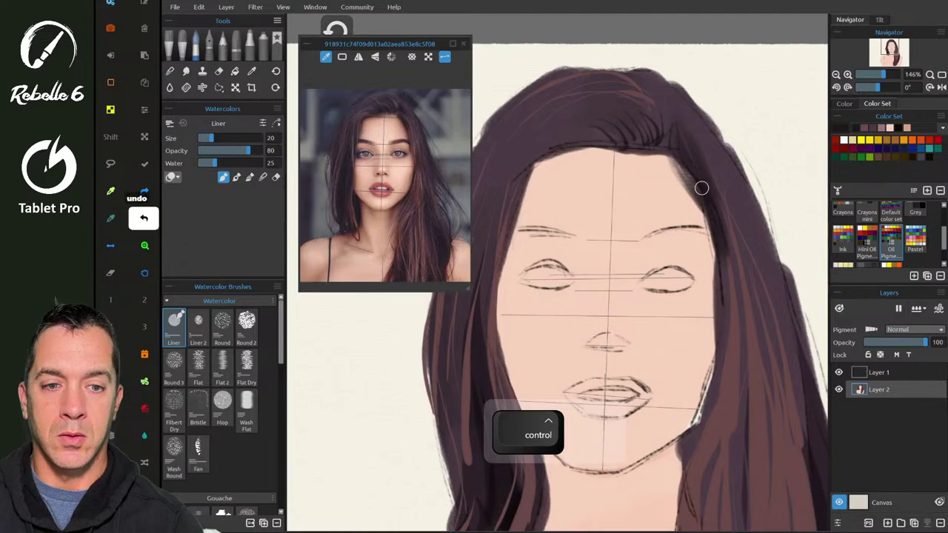
pyautogui.hotkey('ctrl', 'z')
pyautogui.hotkey('ctrl', 'z')
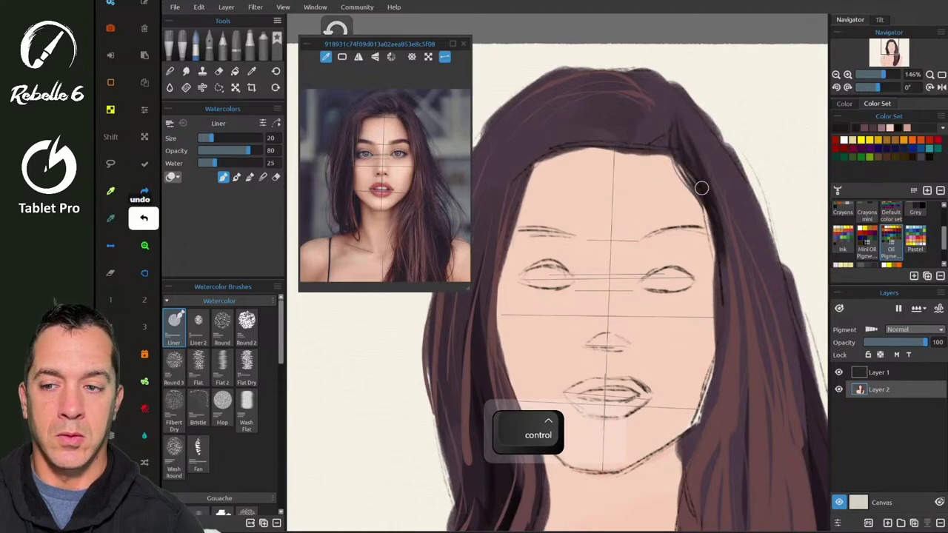
pyautogui.hotkey('ctrl', 'z')
pyautogui.hotkey('ctrl', 'z')
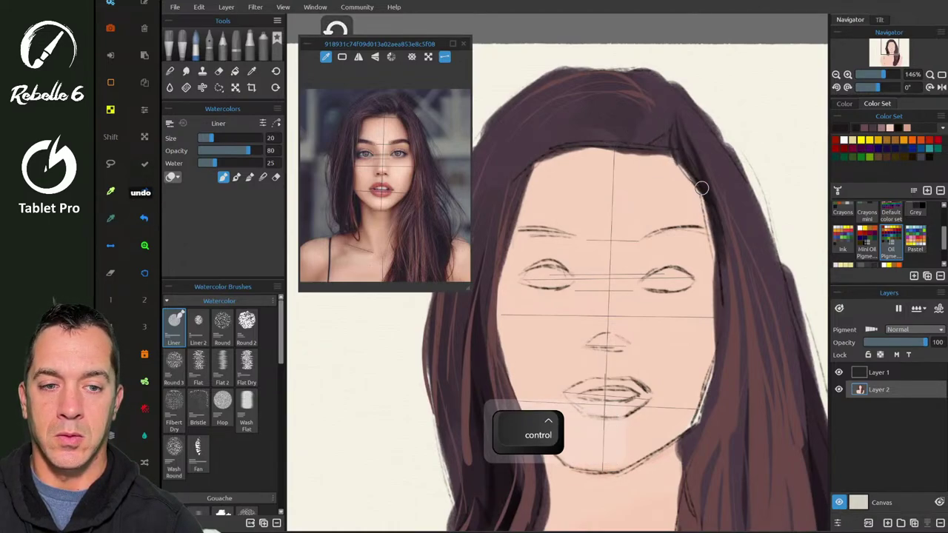
pyautogui.hotkey('ctrl', 'z')
pyautogui.hotkey('ctrl', 'z')
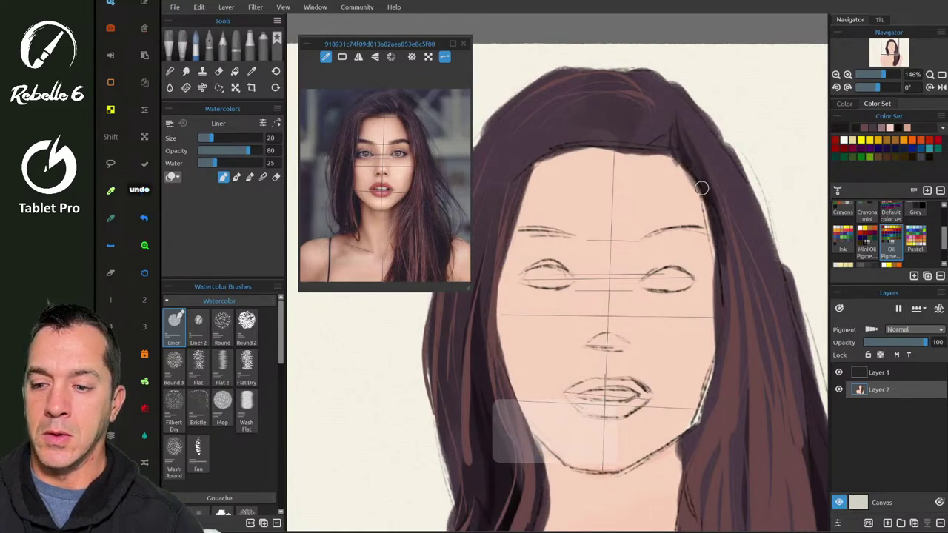
pyautogui.hotkey('ctrl', 'z')
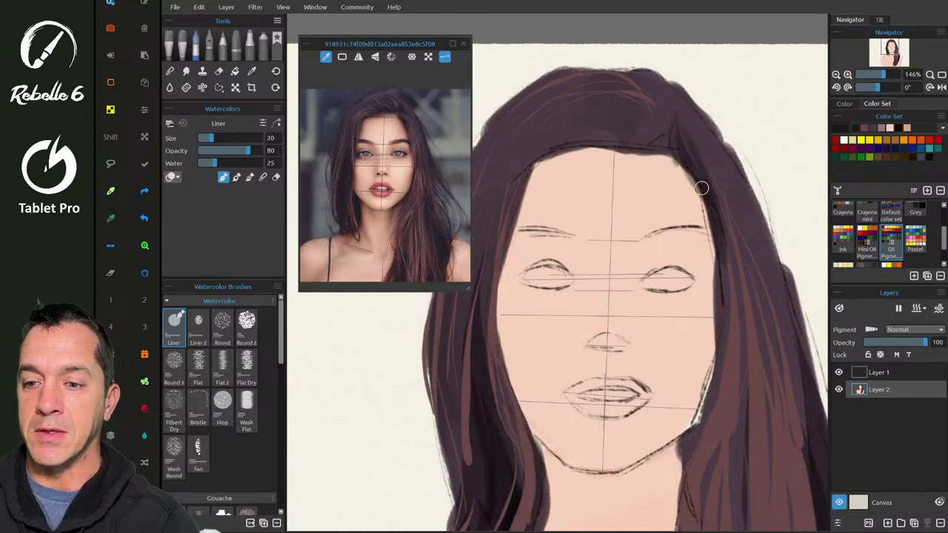
# - With the favorite Liner brush at size 22, opacity 100 and water 1, paint dark strands from the parting down the longer-hair side's face edge
pyautogui.hotkey('shift', 'b')
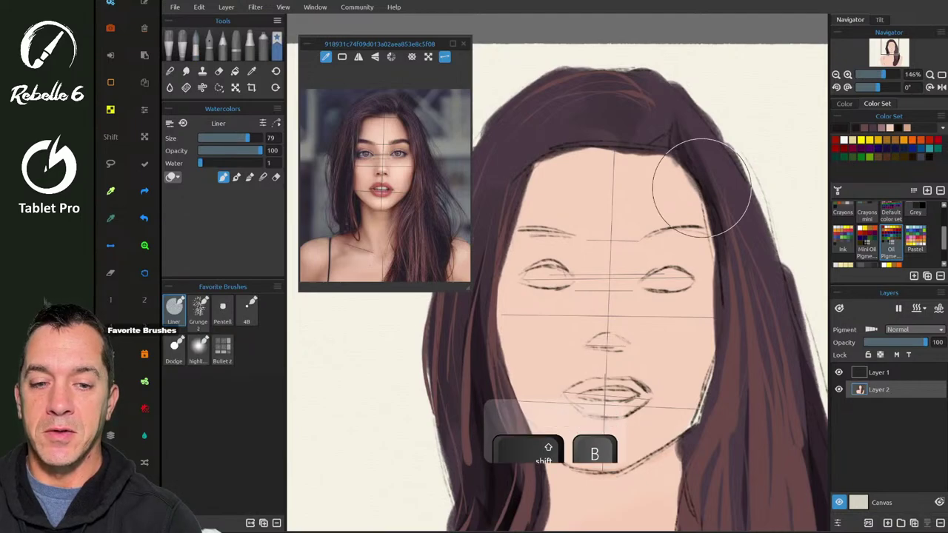
pyautogui.moveTo(672, 159)
pyautogui.mouseDown()
pyautogui.moveTo(643, 160)
pyautogui.moveTo(659, 140)
pyautogui.mouseUp()
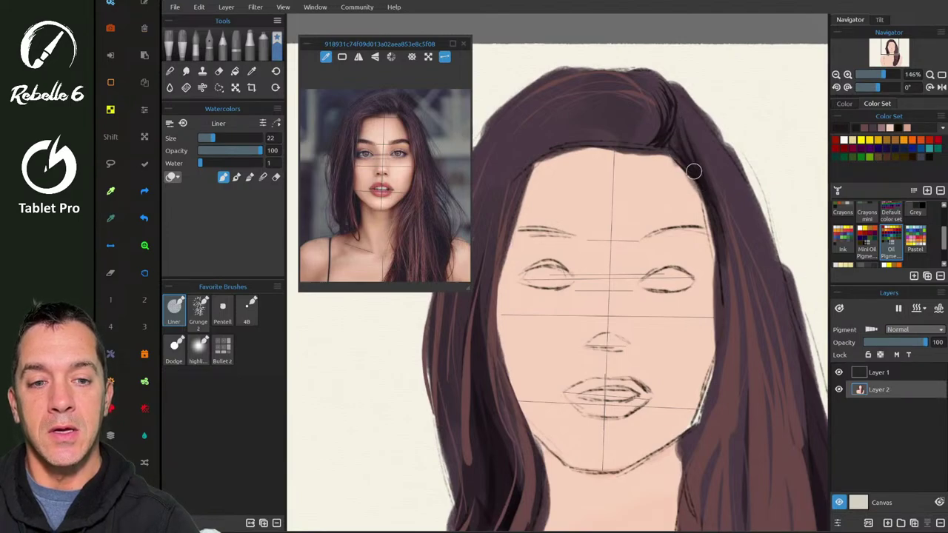
pyautogui.moveTo(701, 152); pyautogui.dragTo(721, 298)
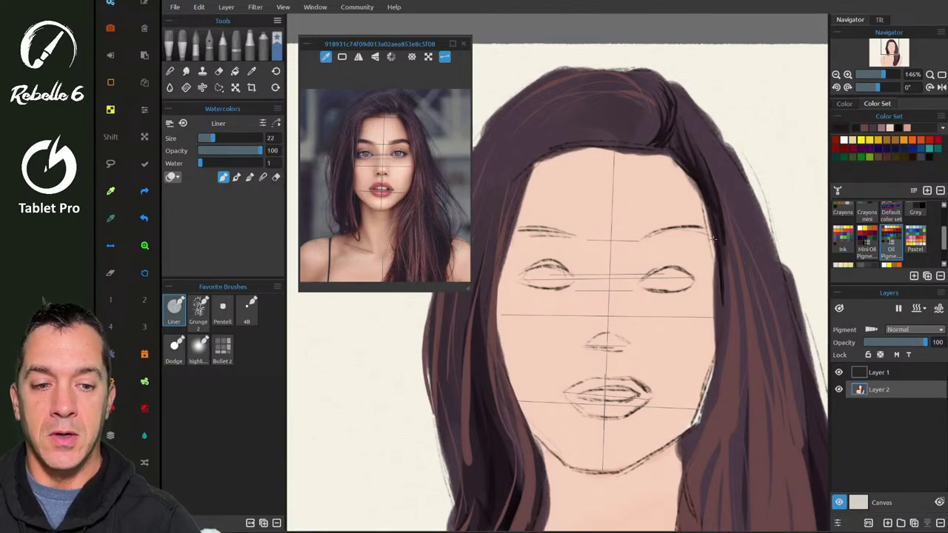
pyautogui.moveTo(713, 238); pyautogui.dragTo(718, 324)
pyautogui.moveTo(718, 262); pyautogui.dragTo(721, 350)
pyautogui.moveTo(723, 298); pyautogui.dragTo(712, 398)
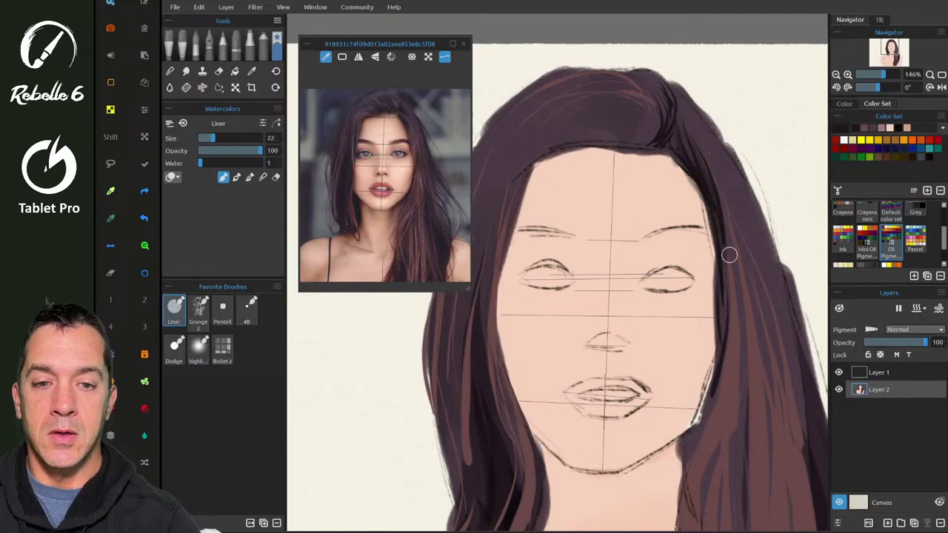
# - Paint thin curved dark strands on the crown, sweeping from the parting toward the hairline above the forehead
pyautogui.moveTo(632, 108)
pyautogui.mouseDown()
pyautogui.moveTo(645, 134)
pyautogui.moveTo(612, 113)
pyautogui.moveTo(632, 143)
pyautogui.moveTo(598, 118)
pyautogui.moveTo(621, 148)
pyautogui.mouseUp()
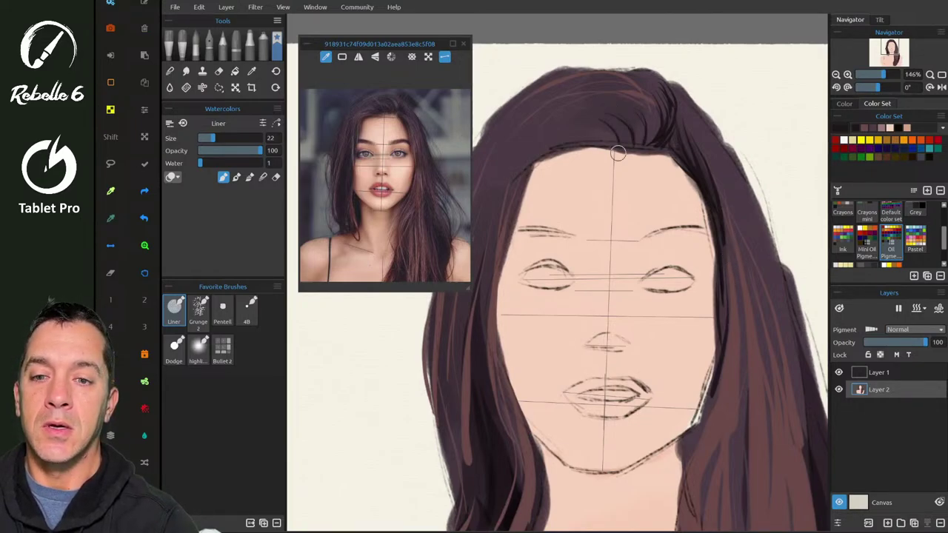
pyautogui.moveTo(581, 121)
pyautogui.mouseDown()
pyautogui.moveTo(604, 149)
pyautogui.moveTo(553, 146)
pyautogui.moveTo(626, 148)
pyautogui.mouseUp()
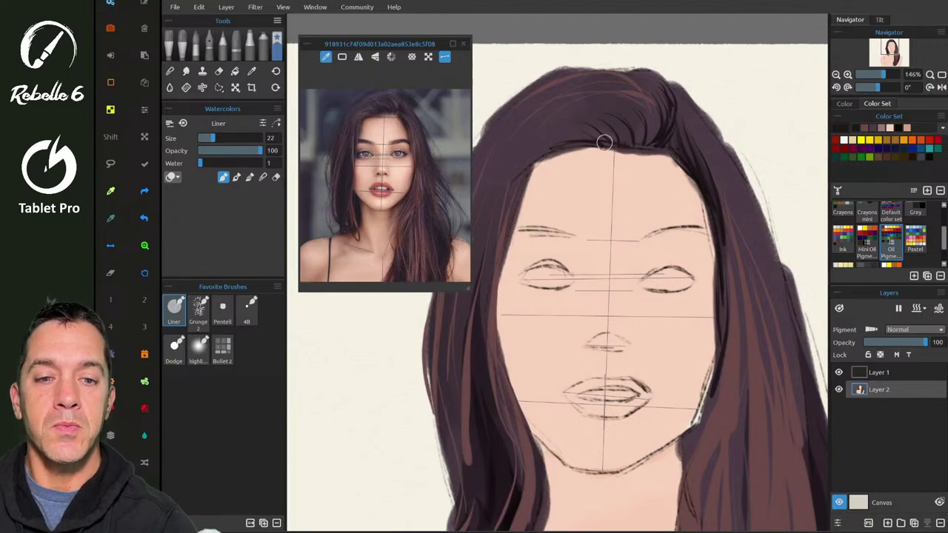
pyautogui.moveTo(630, 99)
pyautogui.mouseDown()
pyautogui.moveTo(635, 142)
pyautogui.moveTo(644, 101)
pyautogui.moveTo(628, 148)
pyautogui.mouseUp()
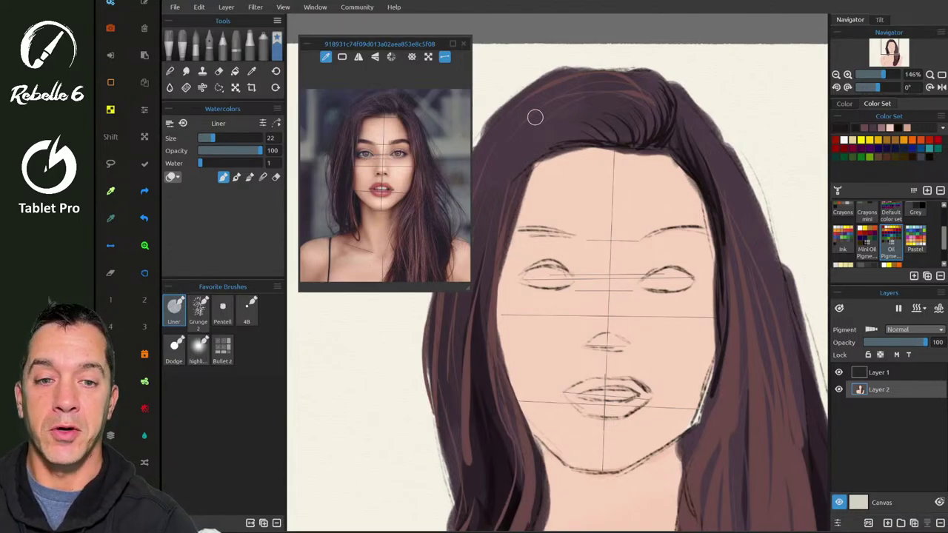
# - Paint thin dark strands down the shorter-hair side, from the outer crown to the curled ends, plus a small one beside the neck
pyautogui.scroll(-2, 535, 117)
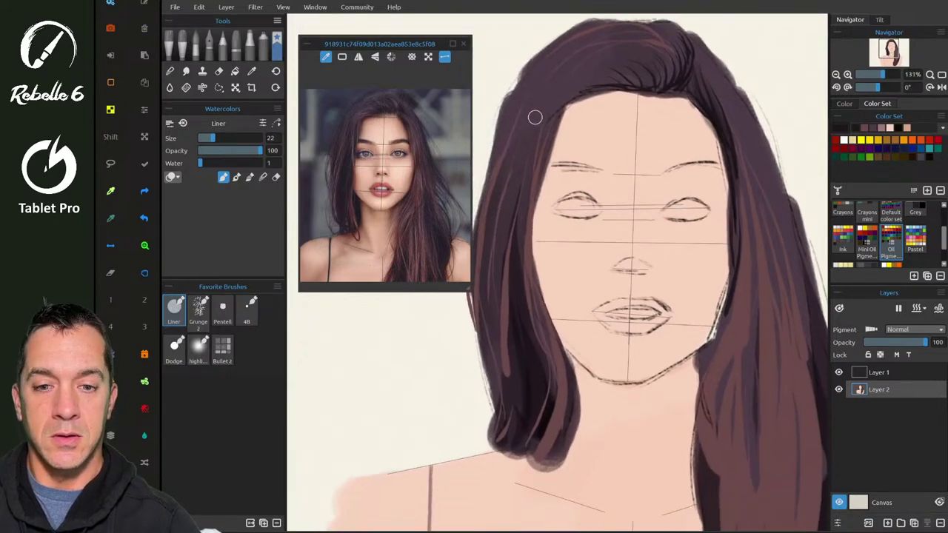
pyautogui.moveTo(518, 157)
pyautogui.mouseDown()
pyautogui.moveTo(486, 286)
pyautogui.moveTo(495, 347)
pyautogui.mouseUp()
pyautogui.moveTo(493, 284)
pyautogui.mouseDown()
pyautogui.moveTo(495, 363)
pyautogui.moveTo(507, 379)
pyautogui.mouseUp()
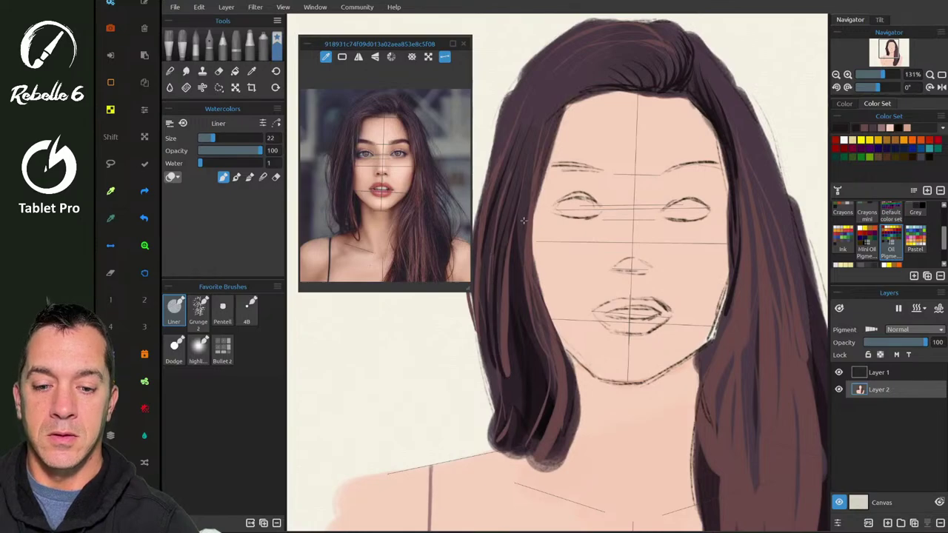
pyautogui.moveTo(524, 221); pyautogui.dragTo(513, 404)
pyautogui.moveTo(512, 322); pyautogui.dragTo(520, 404)
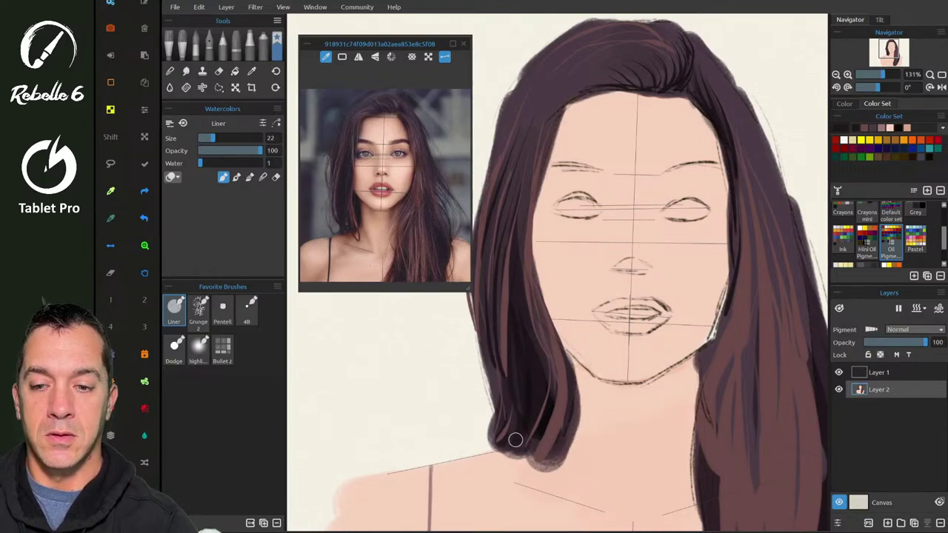
pyautogui.moveTo(483, 450)
pyautogui.mouseDown()
pyautogui.moveTo(522, 442)
pyautogui.moveTo(539, 421)
pyautogui.moveTo(519, 453)
pyautogui.moveTo(549, 444)
pyautogui.moveTo(521, 460)
pyautogui.moveTo(562, 434)
pyautogui.moveTo(534, 469)
pyautogui.moveTo(553, 462)
pyautogui.moveTo(571, 417)
pyautogui.moveTo(514, 464)
pyautogui.moveTo(538, 455)
pyautogui.mouseUp()
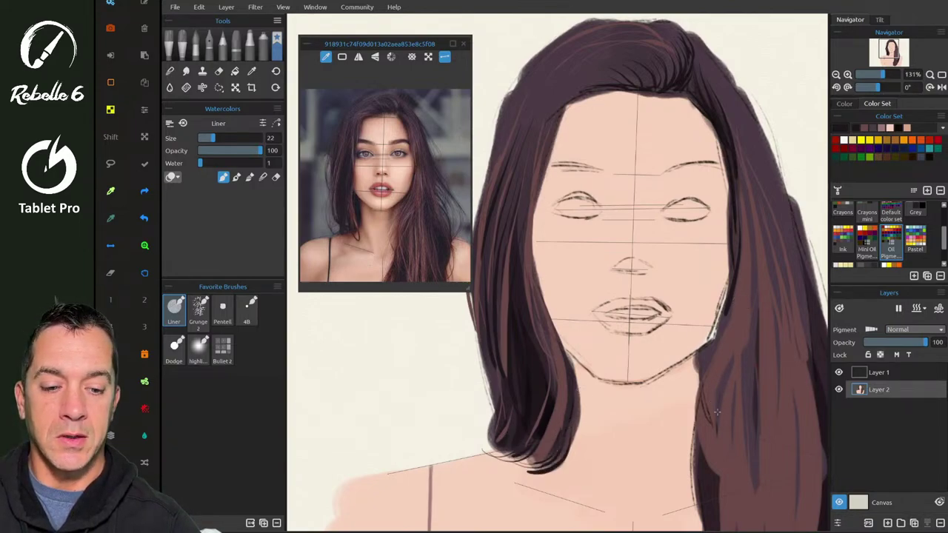
pyautogui.moveTo(719, 409)
pyautogui.mouseDown()
pyautogui.moveTo(717, 501)
pyautogui.moveTo(718, 425)
pyautogui.mouseUp()
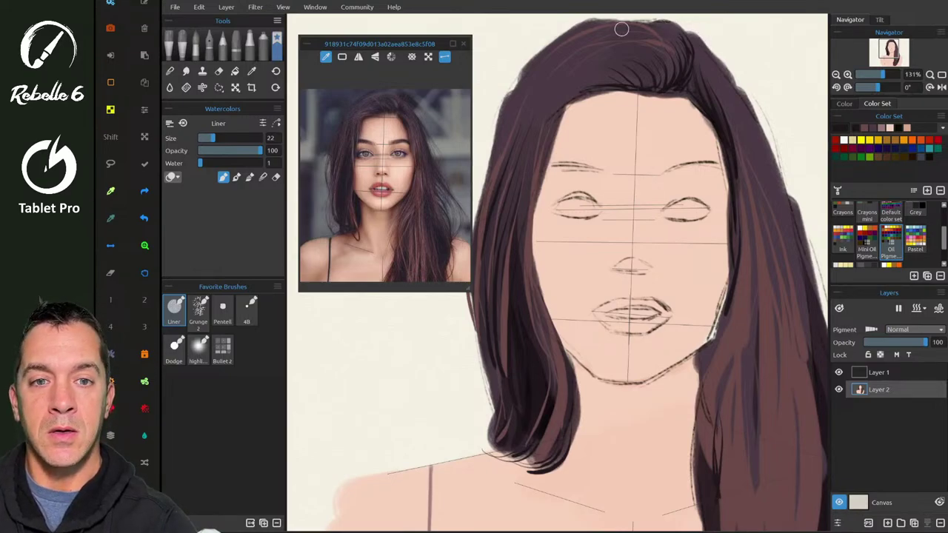
pyautogui.moveTo(534, 83)
pyautogui.mouseDown()
pyautogui.moveTo(511, 113)
pyautogui.moveTo(496, 173)
pyautogui.moveTo(523, 151)
pyautogui.mouseUp()
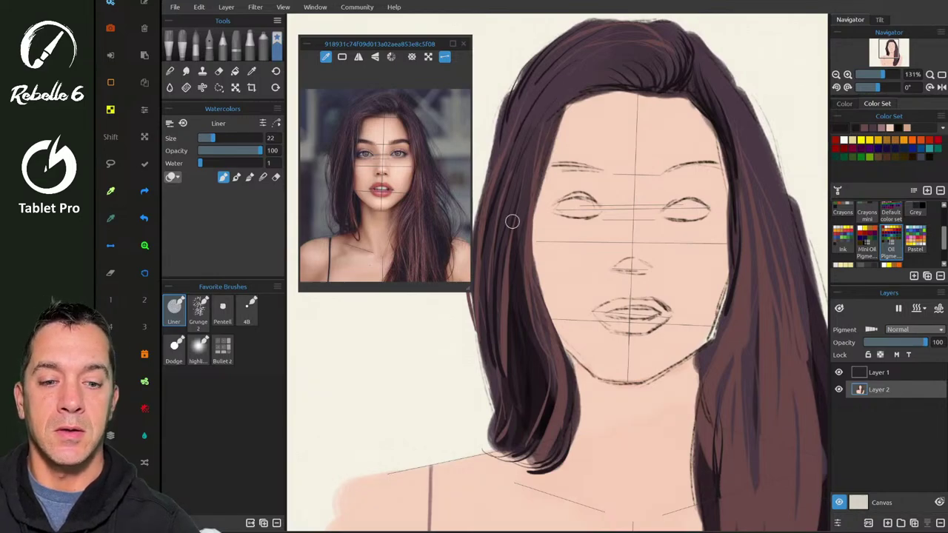
# - Paint long thin dark strands through the longer-hair side, from beside the cheek and jaw down past the neck
pyautogui.hscroll(3, 513, 222)
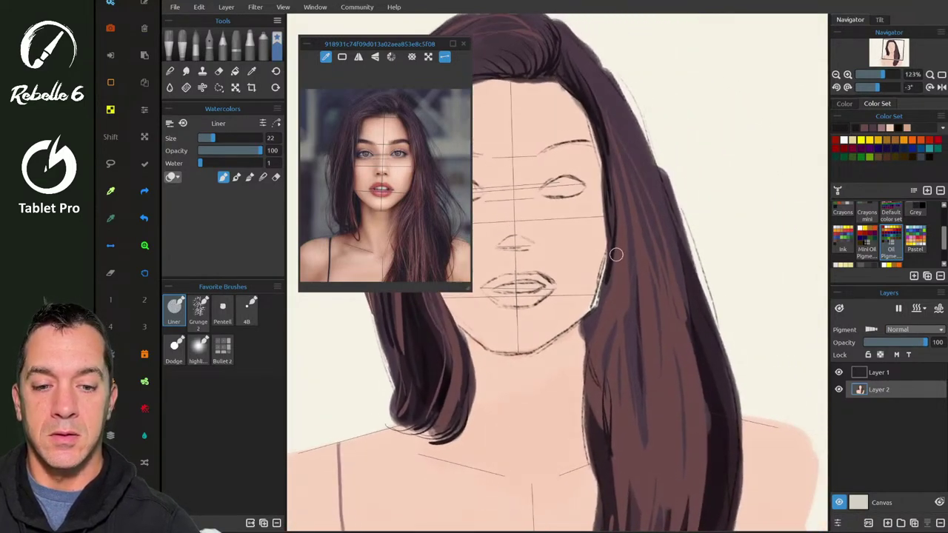
pyautogui.moveTo(613, 281); pyautogui.dragTo(588, 363)
pyautogui.moveTo(596, 328)
pyautogui.mouseDown()
pyautogui.moveTo(584, 406)
pyautogui.moveTo(608, 417)
pyautogui.mouseUp()
pyautogui.moveTo(609, 344)
pyautogui.mouseDown()
pyautogui.moveTo(616, 429)
pyautogui.moveTo(626, 307)
pyautogui.moveTo(609, 450)
pyautogui.mouseUp()
pyautogui.moveTo(638, 323); pyautogui.dragTo(643, 427)
pyautogui.moveTo(627, 258); pyautogui.dragTo(621, 334)
pyautogui.moveTo(629, 202); pyautogui.dragTo(633, 330)
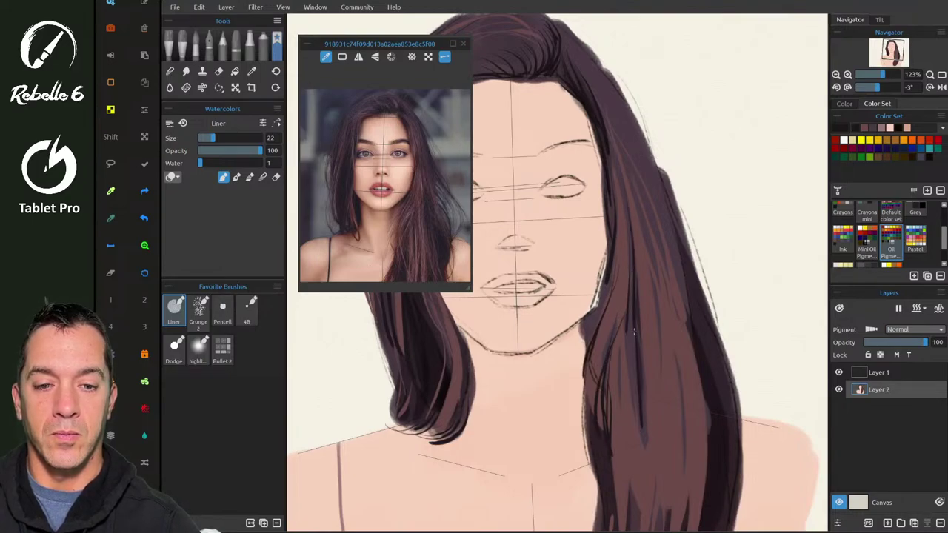
pyautogui.moveTo(641, 208); pyautogui.dragTo(664, 399)
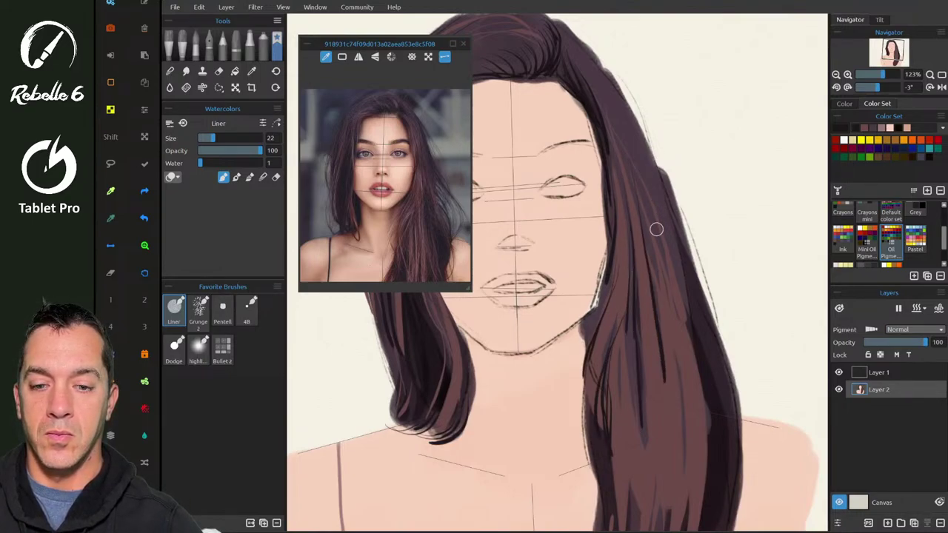
# - Paint thin dark vertical strands through the reddish-brown lower lengths of the longer-hair side
pyautogui.moveTo(690, 472); pyautogui.dragTo(682, 355)
pyautogui.moveTo(677, 494); pyautogui.dragTo(667, 327)
pyautogui.moveTo(665, 340); pyautogui.dragTo(666, 472)
pyautogui.moveTo(656, 381); pyautogui.dragTo(657, 496)
pyautogui.moveTo(641, 432); pyautogui.dragTo(636, 508)
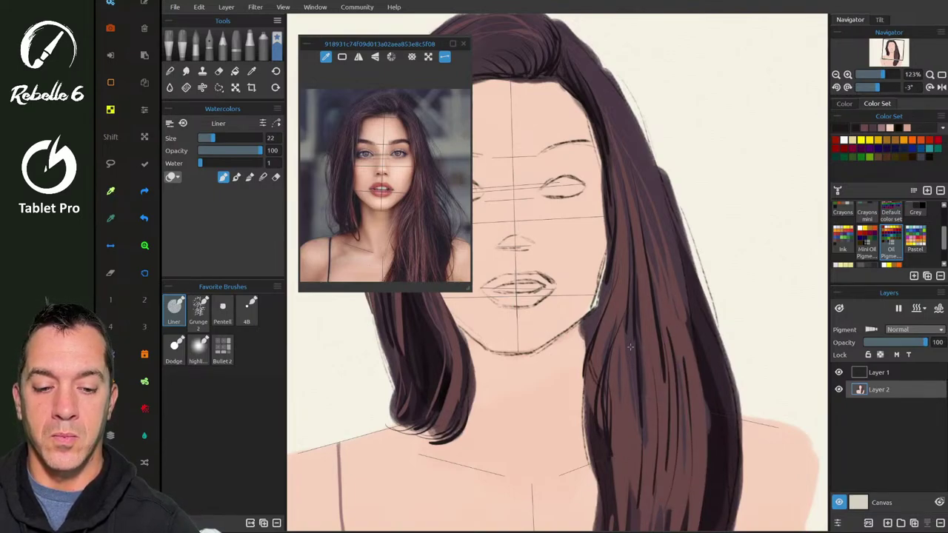
pyautogui.moveTo(630, 372); pyautogui.dragTo(630, 463)
pyautogui.moveTo(618, 506); pyautogui.dragTo(630, 403)
pyautogui.hscroll(-3, 628, 417)
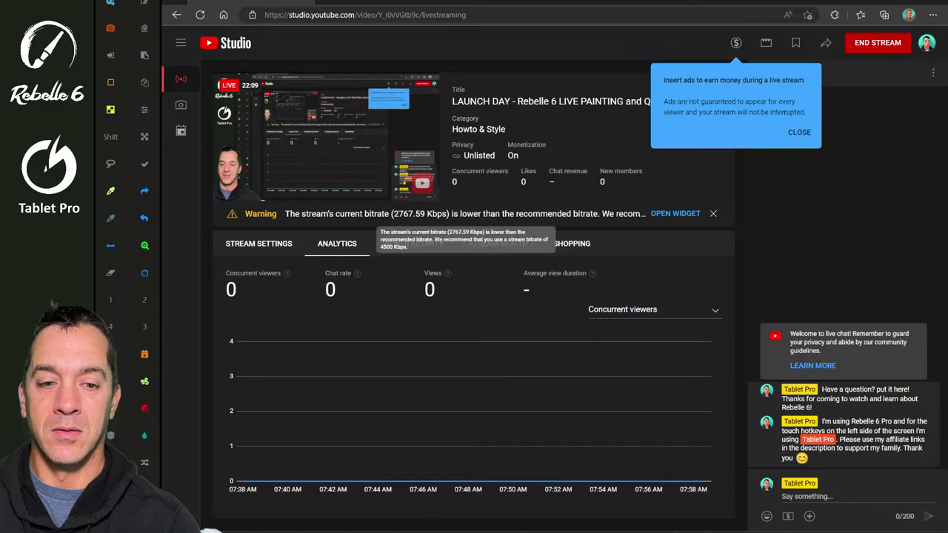
# - Open the details of the stream's bitrate warning and switch back to the portrait painting in Rebelle
pyautogui.click(669, 214)
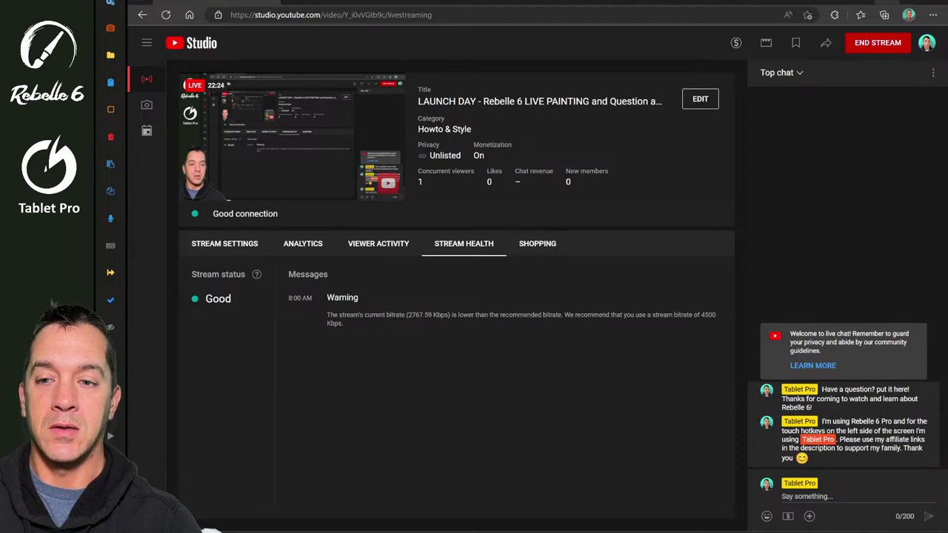
pyautogui.click(893, 2)
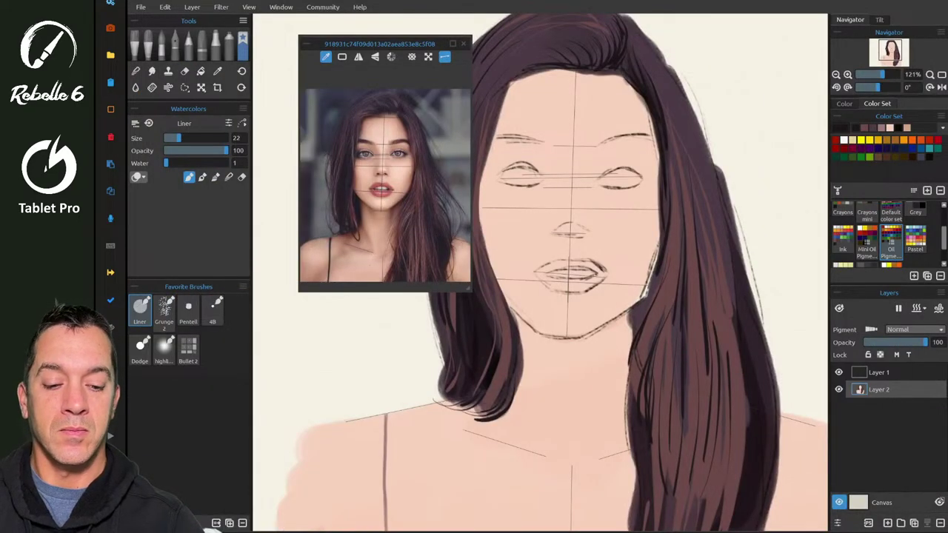
# - Examine the portrait's face up close with the panels hidden, comparing it with an enlarged view of the reference photo's face
pyautogui.scroll(5, 592, 419)
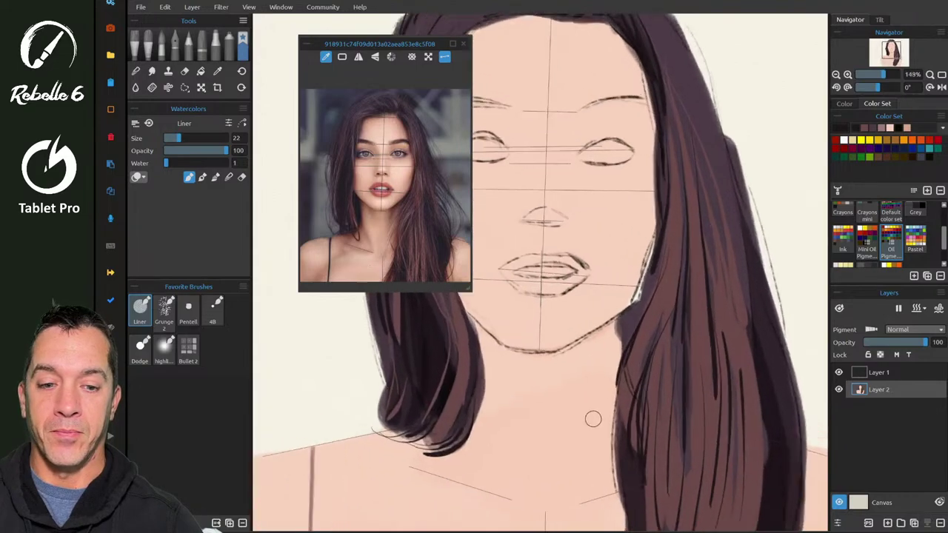
pyautogui.hscroll(-1, 626, 420)
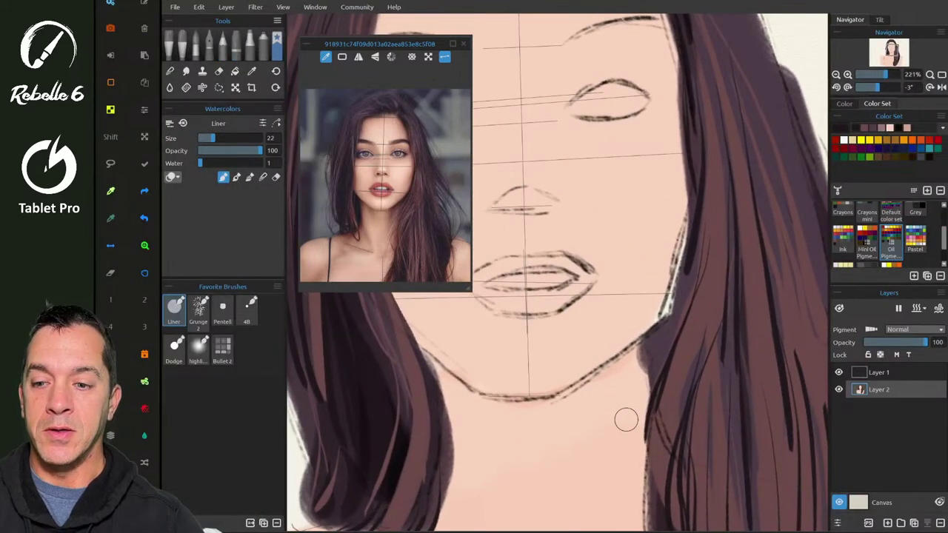
pyautogui.press('Tab')
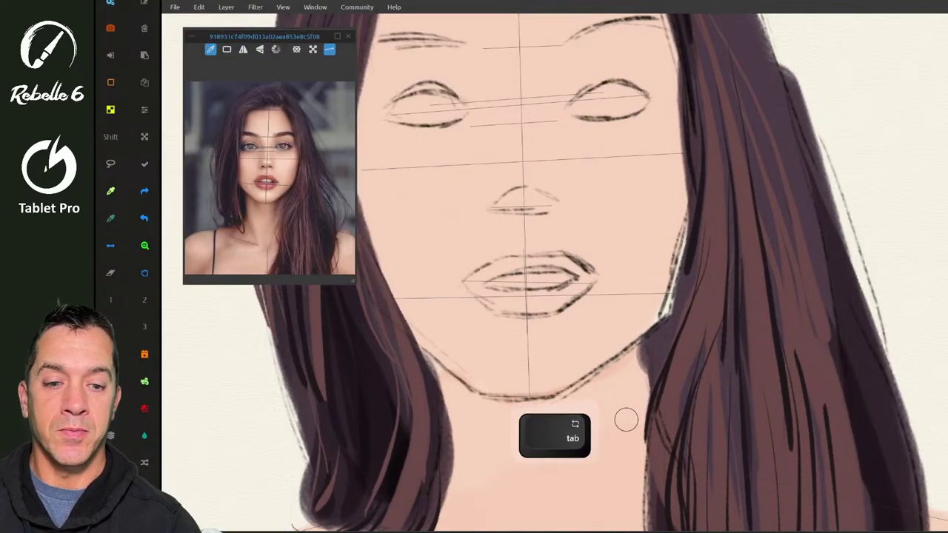
pyautogui.scroll(3, 625, 420)
pyautogui.scroll(-1, 625, 420)
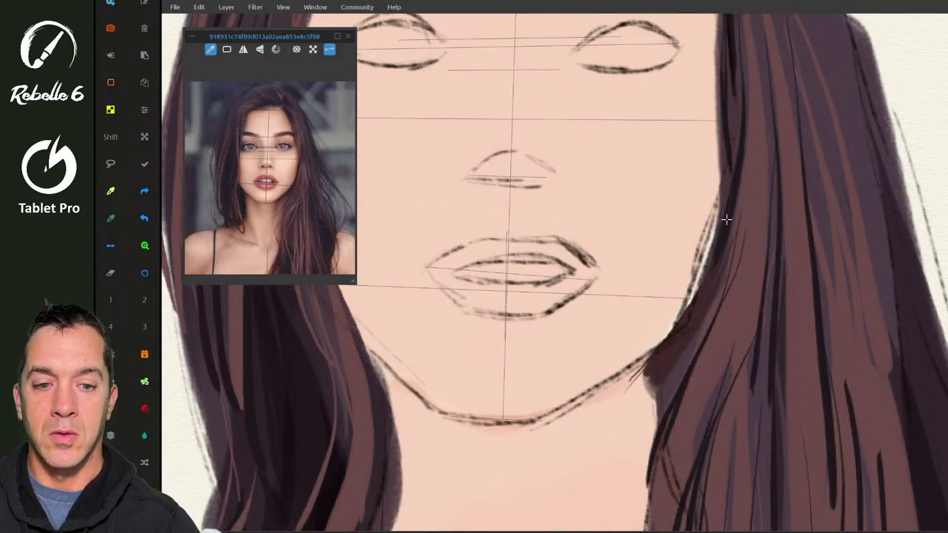
pyautogui.scroll(5, 270, 167)
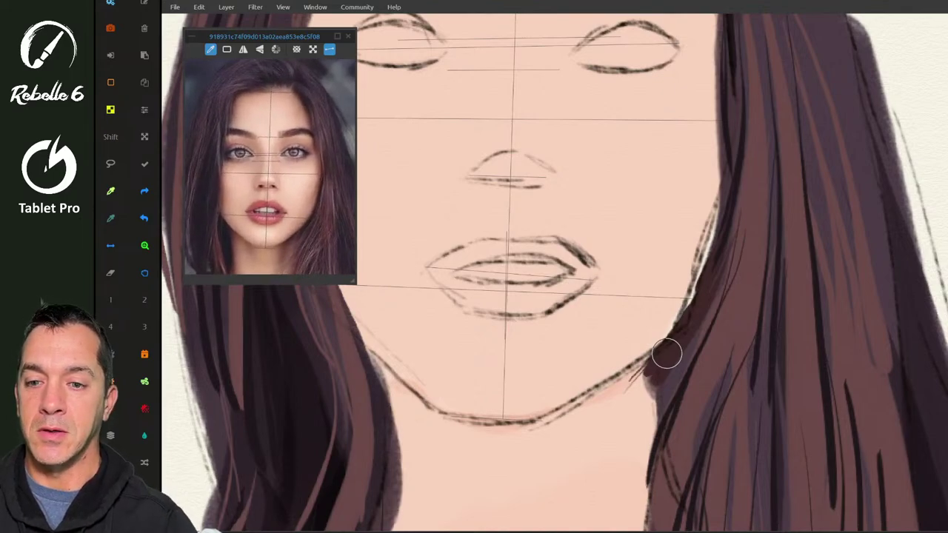
pyautogui.scroll(-3, 666, 354)
pyautogui.scroll(2, 666, 354)
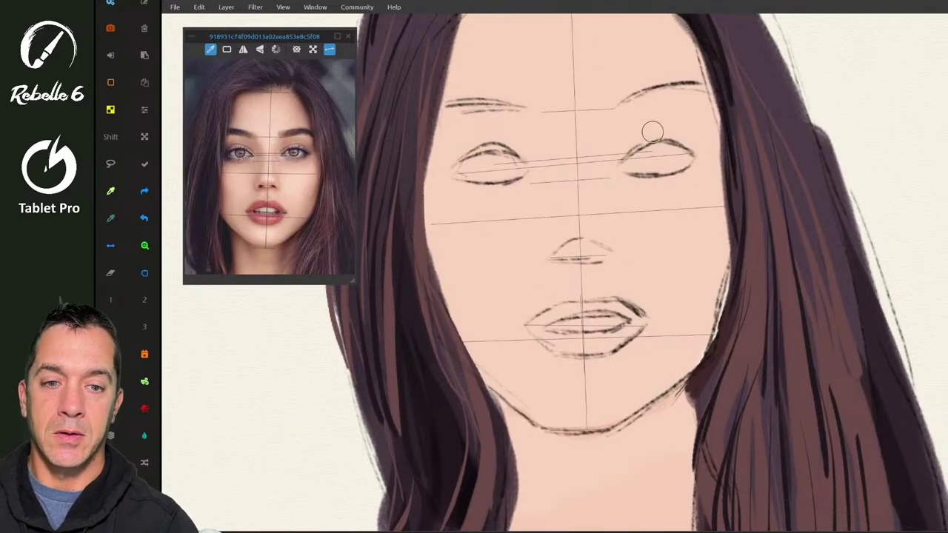
# - Restore the panels and paint brown shadows around both eyes and down the right cheek edge with the size 22 Liner brush
pyautogui.press('Tab')
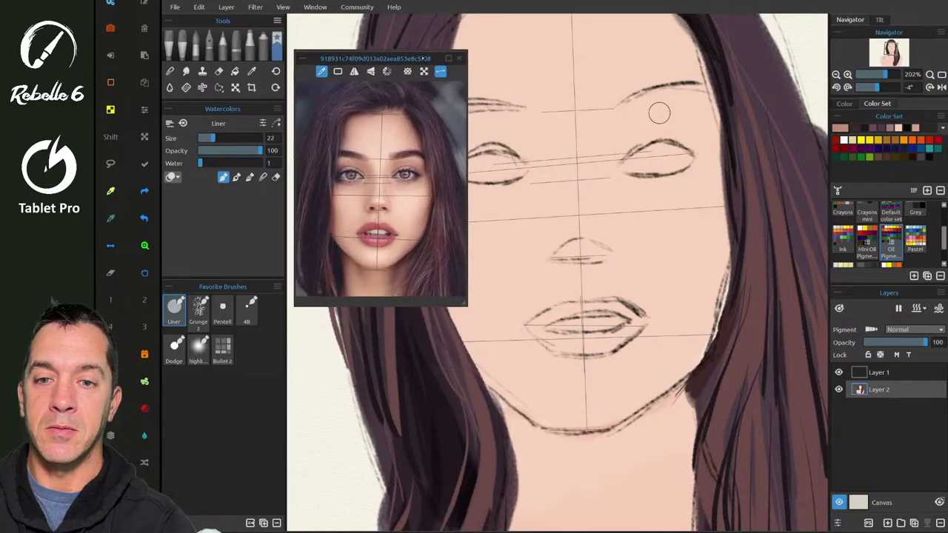
pyautogui.scroll(-2, 659, 113)
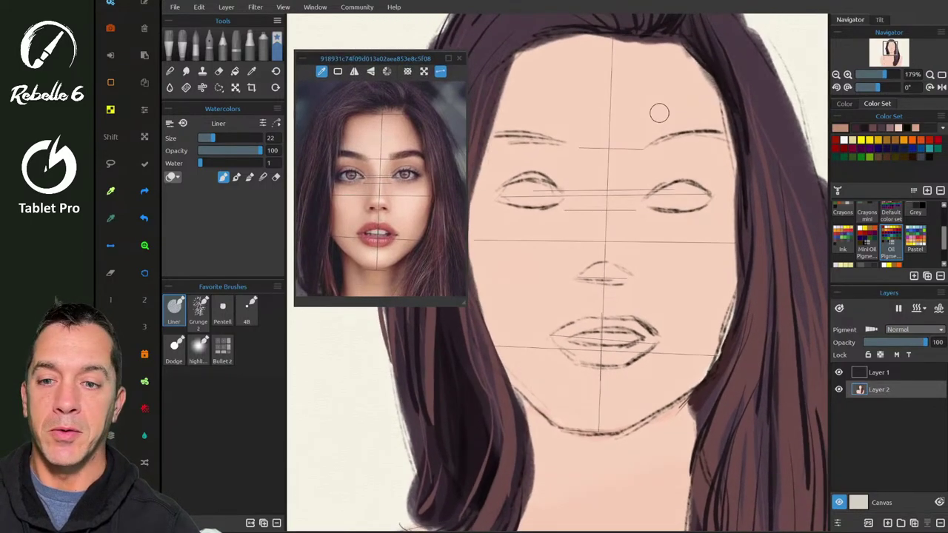
pyautogui.moveTo(483, 186)
pyautogui.mouseDown()
pyautogui.moveTo(523, 158)
pyautogui.moveTo(545, 161)
pyautogui.moveTo(577, 198)
pyautogui.moveTo(542, 213)
pyautogui.moveTo(470, 198)
pyautogui.moveTo(485, 158)
pyautogui.moveTo(493, 215)
pyautogui.mouseUp()
pyautogui.moveTo(638, 191)
pyautogui.mouseDown()
pyautogui.moveTo(679, 160)
pyautogui.moveTo(728, 181)
pyautogui.moveTo(714, 209)
pyautogui.mouseUp()
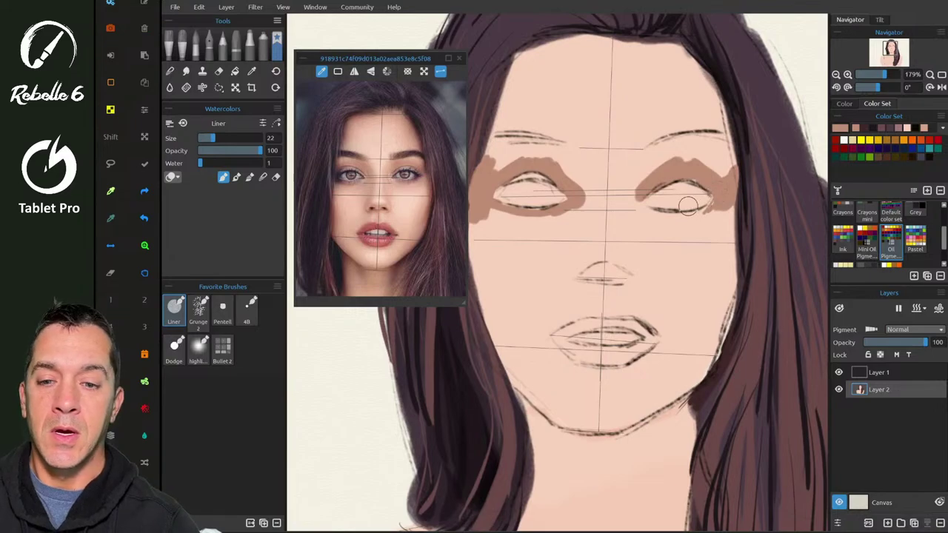
pyautogui.moveTo(644, 208); pyautogui.dragTo(693, 216)
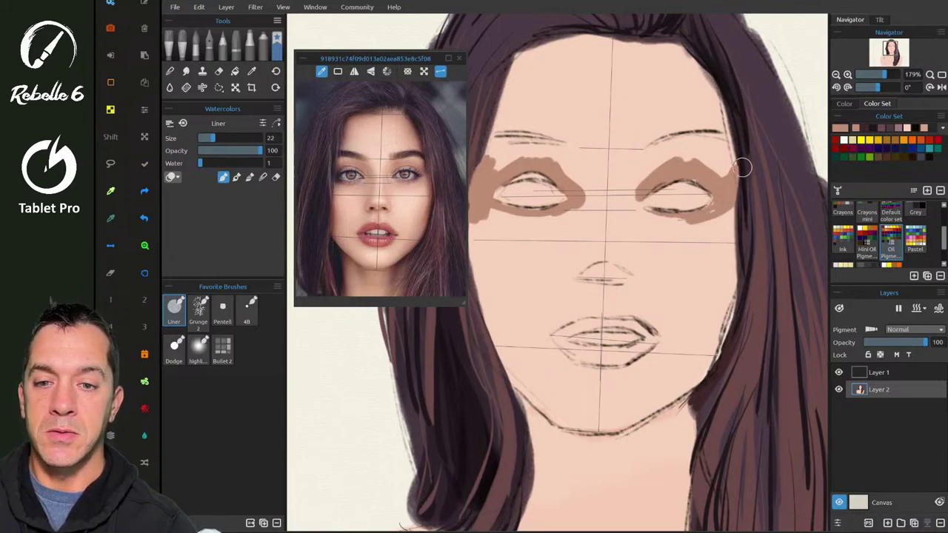
pyautogui.moveTo(731, 195)
pyautogui.mouseDown()
pyautogui.moveTo(733, 222)
pyautogui.moveTo(715, 215)
pyautogui.moveTo(730, 237)
pyautogui.mouseUp()
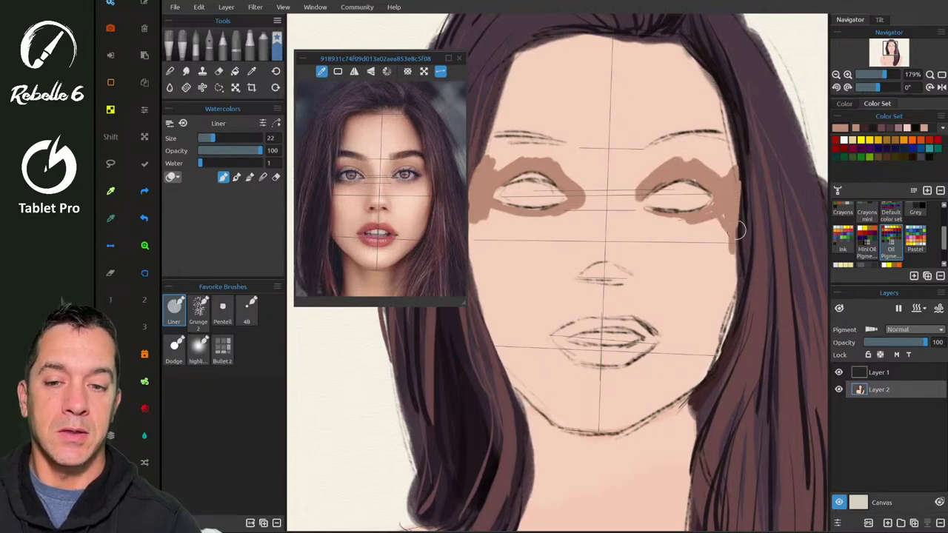
pyautogui.moveTo(720, 325)
pyautogui.mouseDown()
pyautogui.moveTo(736, 266)
pyautogui.moveTo(709, 361)
pyautogui.moveTo(723, 333)
pyautogui.moveTo(723, 344)
pyautogui.moveTo(740, 253)
pyautogui.mouseUp()
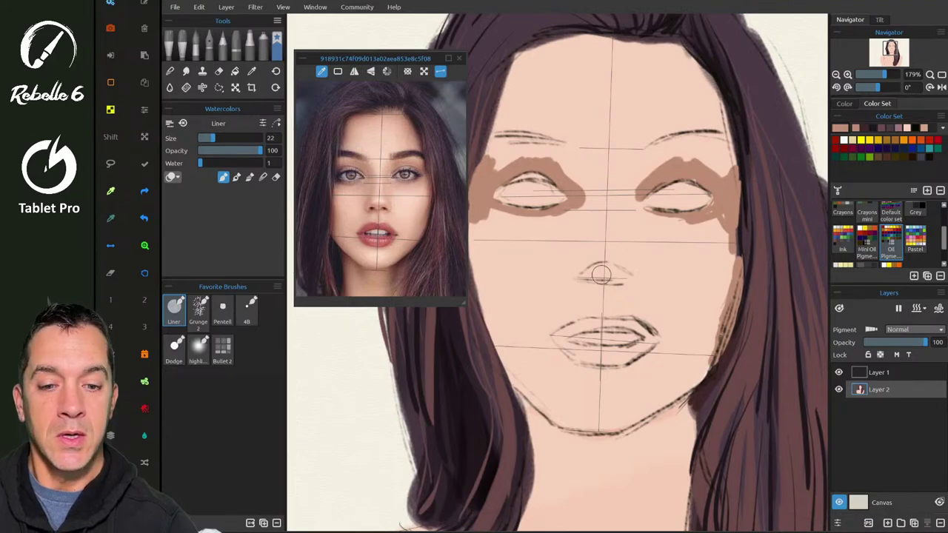
# - Paint brown shadows under the nose tip and along both sides of the nose bridge toward the inner eye corners
pyautogui.moveTo(593, 279)
pyautogui.mouseDown()
pyautogui.moveTo(584, 274)
pyautogui.moveTo(631, 276)
pyautogui.mouseUp()
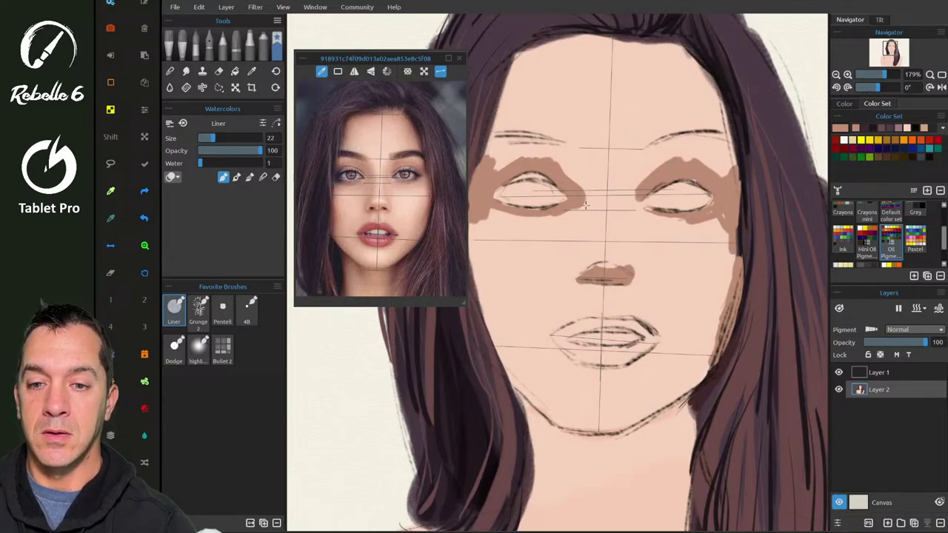
pyautogui.moveTo(585, 206)
pyautogui.mouseDown()
pyautogui.moveTo(573, 261)
pyautogui.moveTo(569, 253)
pyautogui.mouseUp()
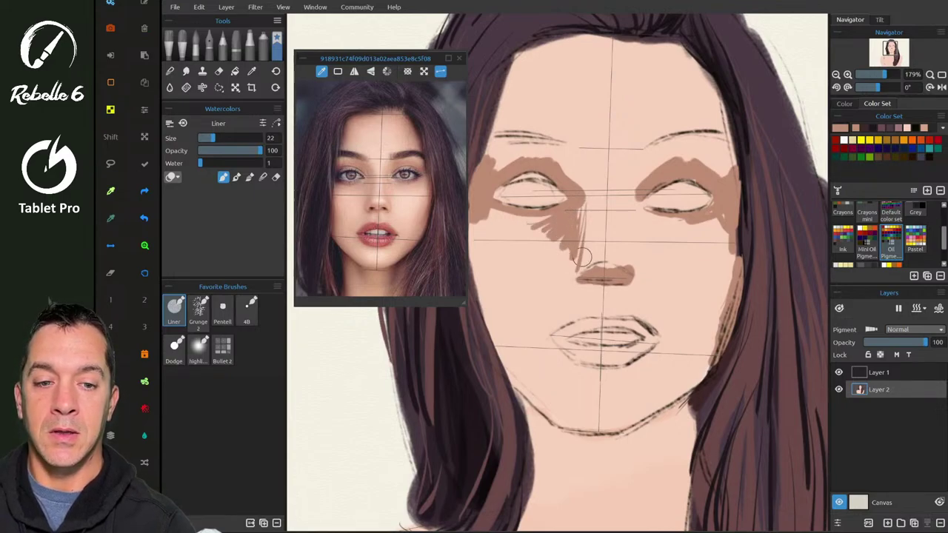
pyautogui.moveTo(631, 250)
pyautogui.mouseDown()
pyautogui.moveTo(627, 201)
pyautogui.moveTo(630, 242)
pyautogui.mouseUp()
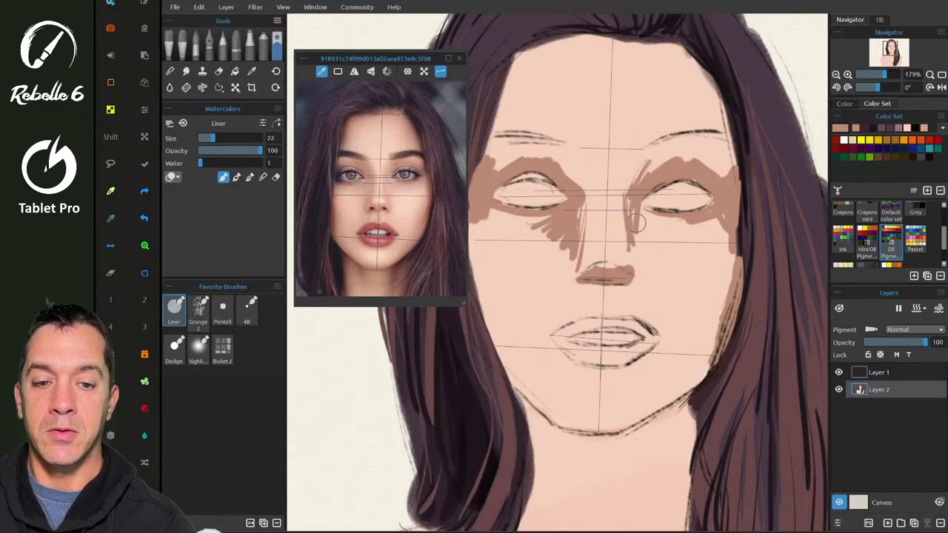
pyautogui.moveTo(574, 181); pyautogui.dragTo(588, 222)
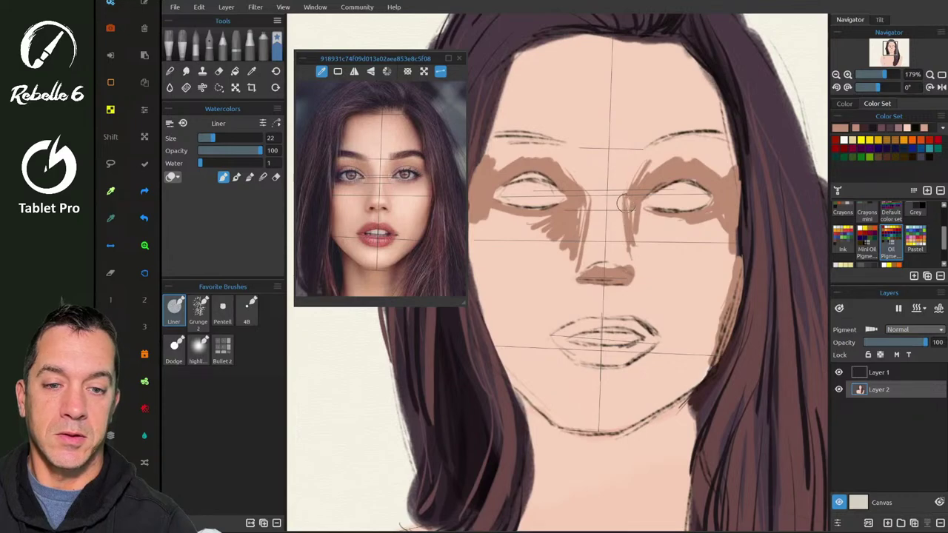
pyautogui.moveTo(655, 212)
pyautogui.mouseDown()
pyautogui.moveTo(646, 238)
pyautogui.moveTo(683, 206)
pyautogui.moveTo(633, 254)
pyautogui.mouseUp()
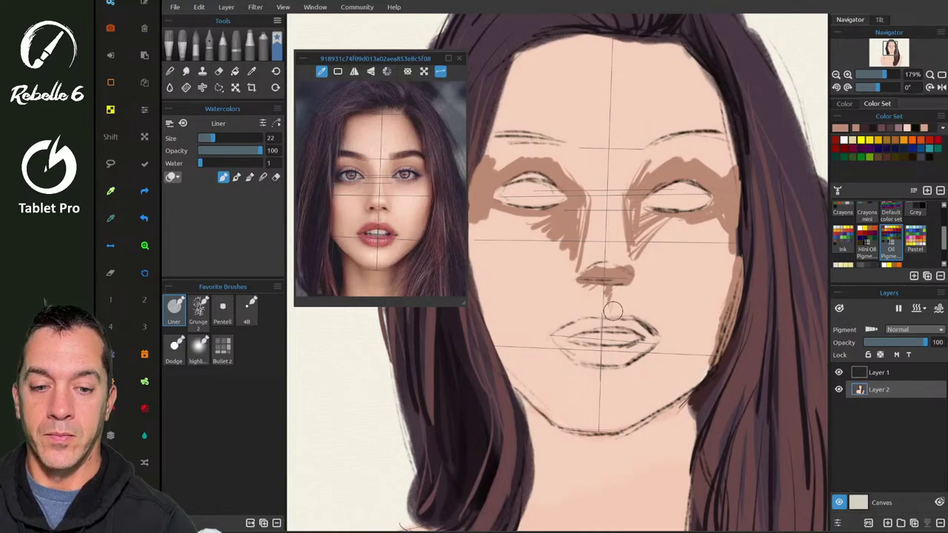
# - Shade the left edge of the face in brown, from the cheek down past the jaw
pyautogui.moveTo(474, 238)
pyautogui.mouseDown()
pyautogui.moveTo(481, 300)
pyautogui.moveTo(510, 374)
pyautogui.mouseUp()
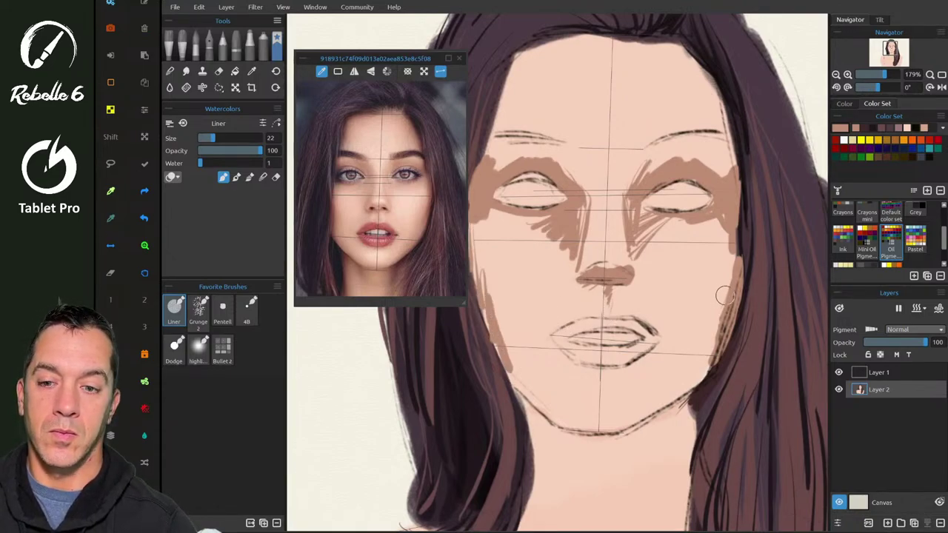
pyautogui.moveTo(527, 402); pyautogui.dragTo(534, 431)
# - Switch to the Dodge marker brush and set its size to 66
pyautogui.scroll(-2, 534, 460)
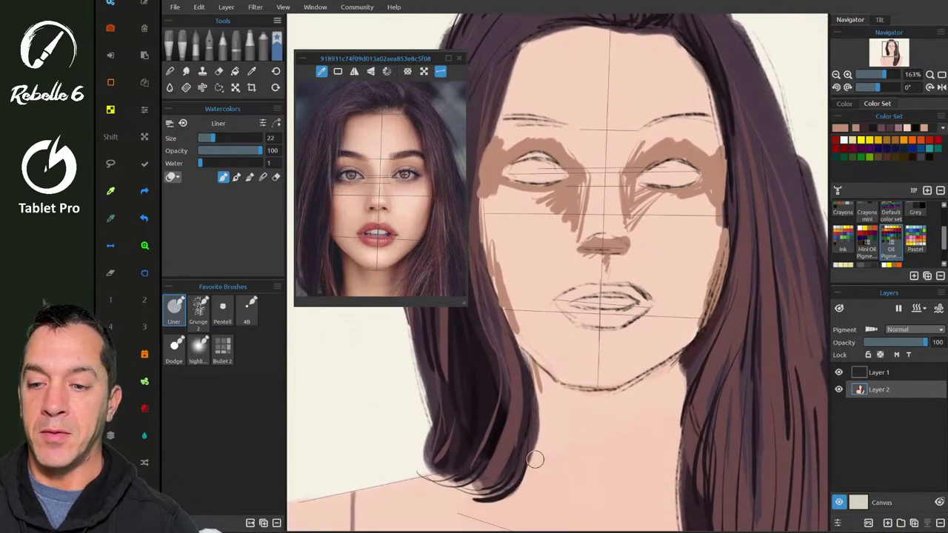
pyautogui.press('5')
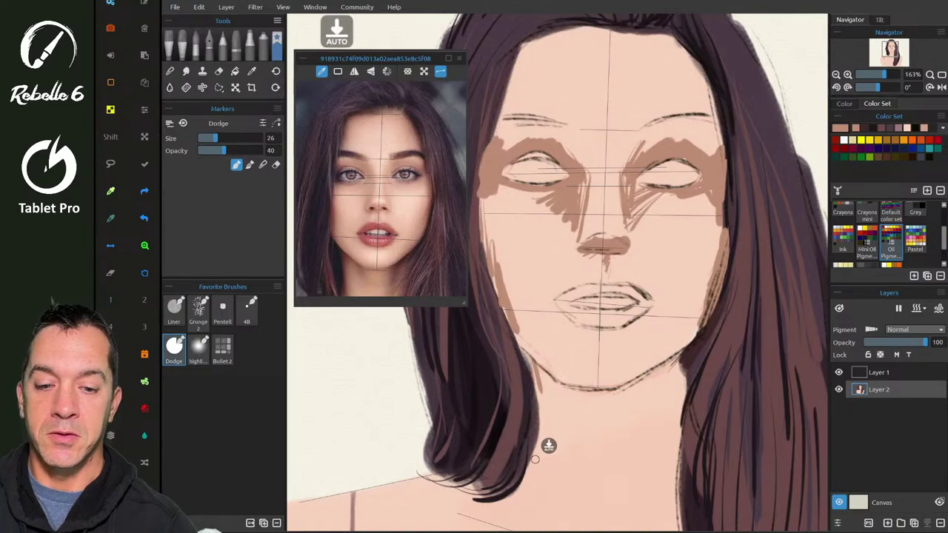
pyautogui.moveTo(598, 253); pyautogui.dragTo(630, 250)
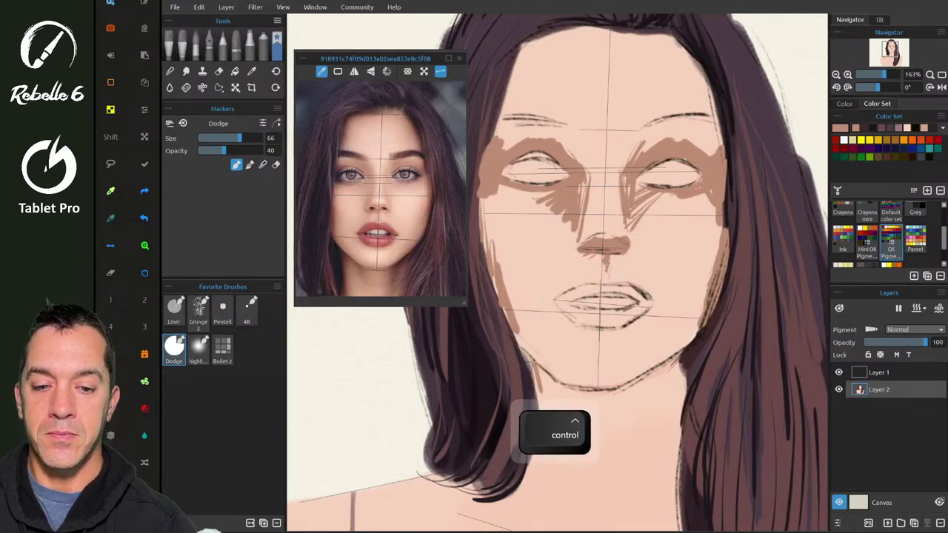
# - Try shading the neck below the jawline with the Dodge brush in its Subtract blending
pyautogui.moveTo(540, 370)
pyautogui.mouseDown()
pyautogui.moveTo(548, 407)
pyautogui.moveTo(575, 398)
pyautogui.mouseUp()
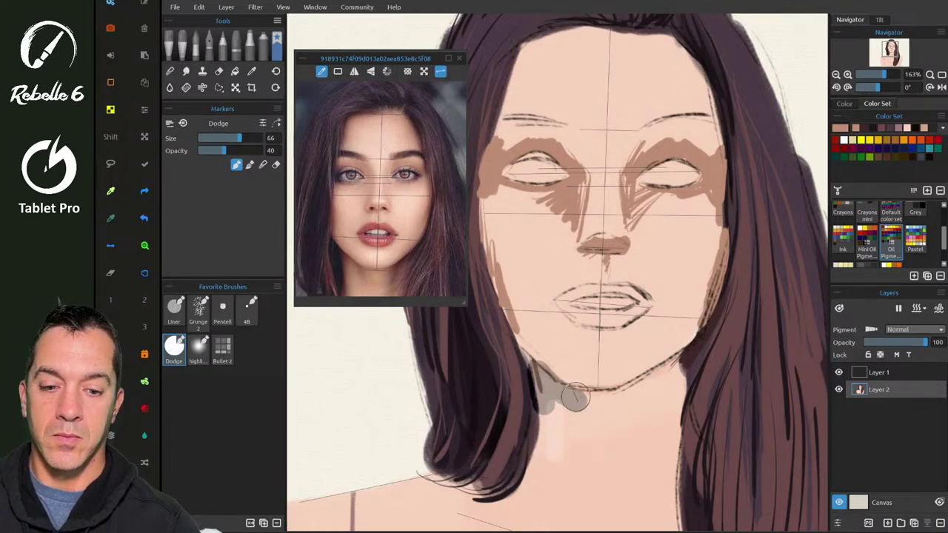
pyautogui.hotkey('ctrl', 'z')
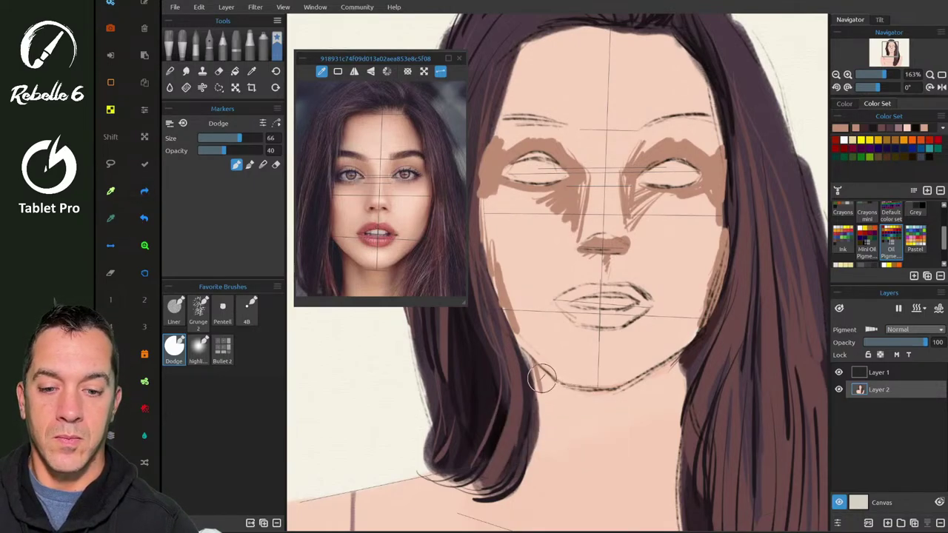
pyautogui.moveTo(541, 378)
pyautogui.mouseDown()
pyautogui.moveTo(578, 400)
pyautogui.moveTo(616, 397)
pyautogui.moveTo(553, 391)
pyautogui.moveTo(680, 363)
pyautogui.moveTo(616, 399)
pyautogui.moveTo(683, 362)
pyautogui.moveTo(675, 376)
pyautogui.moveTo(687, 375)
pyautogui.moveTo(682, 413)
pyautogui.mouseUp()
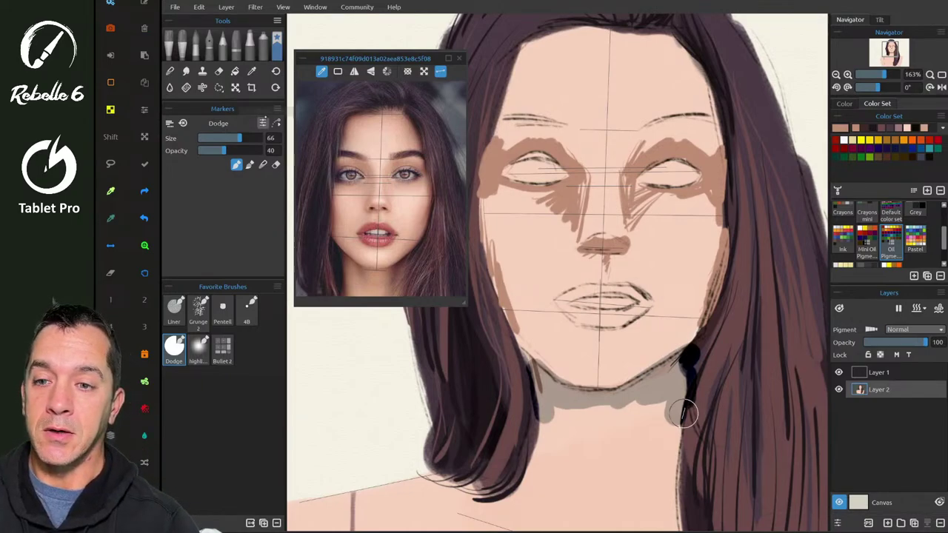
# - Set the Dodge brush's paint blending to Multiply in the Brush Creator
pyautogui.click(276, 123)
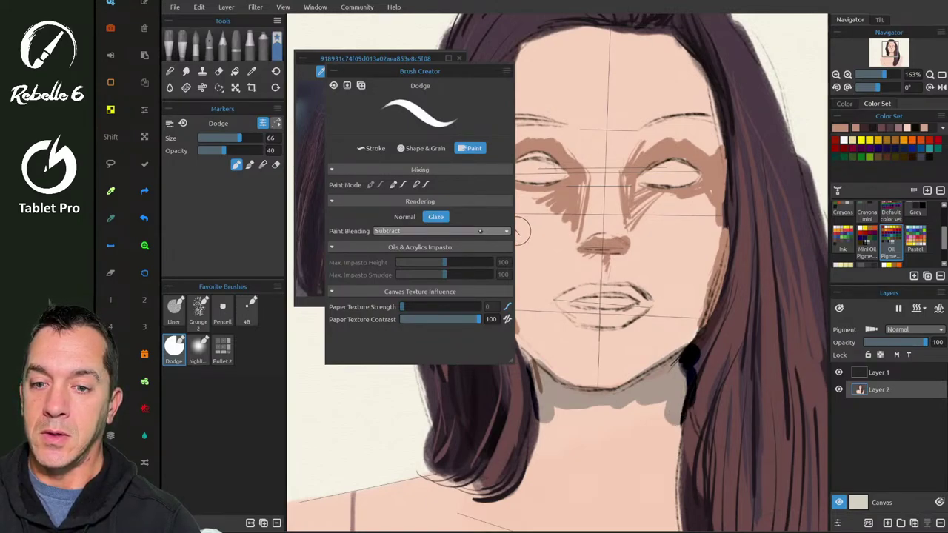
pyautogui.click(478, 230)
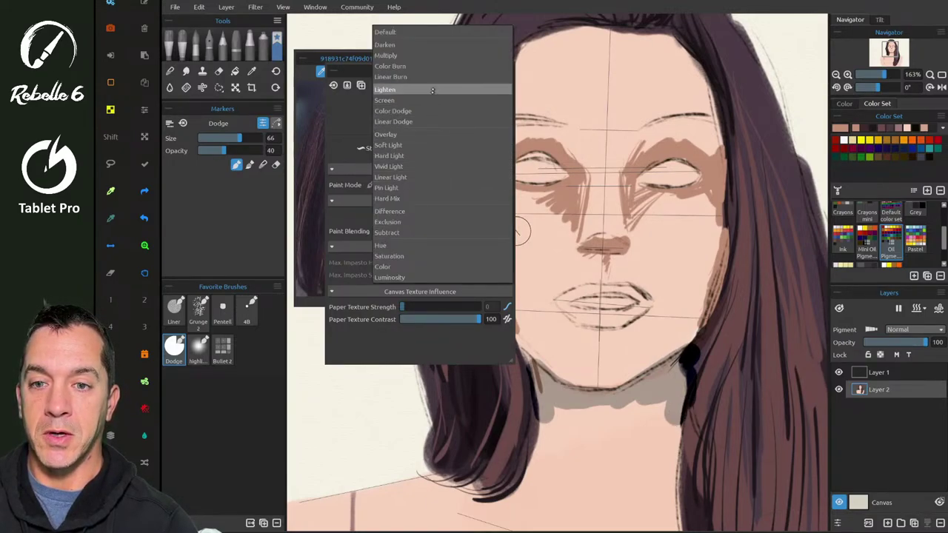
pyautogui.click(433, 56)
# - Try the Multiply brush over the gray neck shading, and undo both the test strokes and the gray shading
pyautogui.moveTo(544, 403)
pyautogui.mouseDown()
pyautogui.moveTo(607, 411)
pyautogui.moveTo(670, 377)
pyautogui.moveTo(660, 417)
pyautogui.mouseUp()
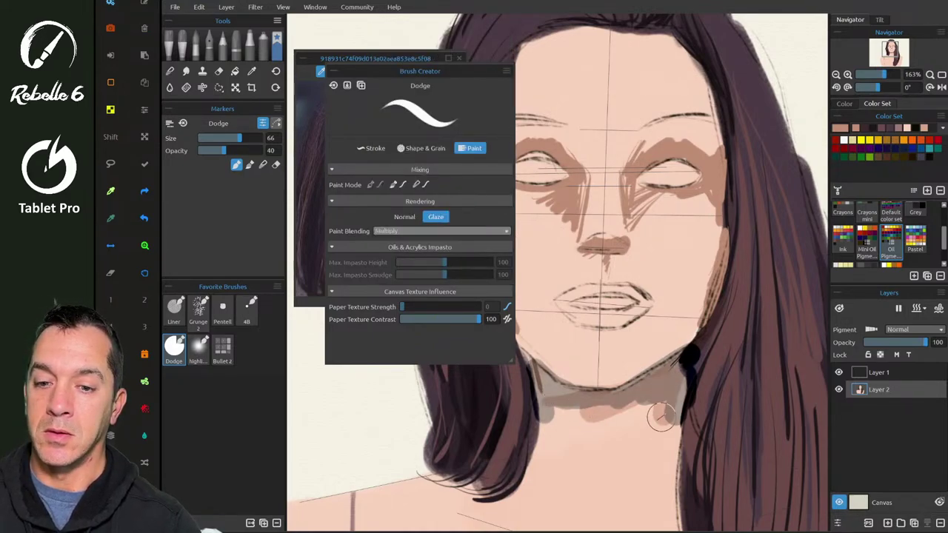
pyautogui.hotkey('ctrl', 'z')
pyautogui.hotkey('ctrl', 'z')
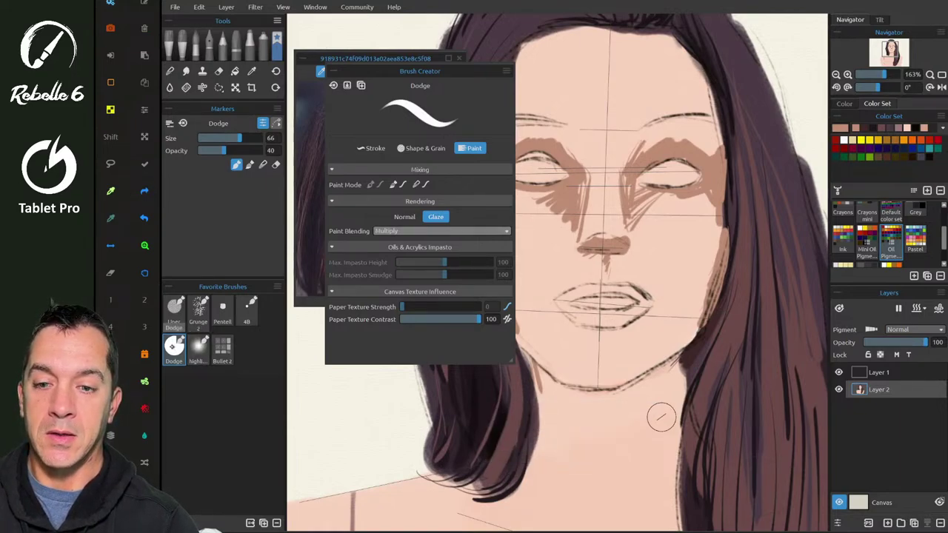
# - Shade the right side of the neck below the jaw, save the brush changes as default and close the Brush Creator
pyautogui.moveTo(674, 363)
pyautogui.mouseDown()
pyautogui.moveTo(638, 388)
pyautogui.moveTo(673, 394)
pyautogui.moveTo(667, 427)
pyautogui.mouseUp()
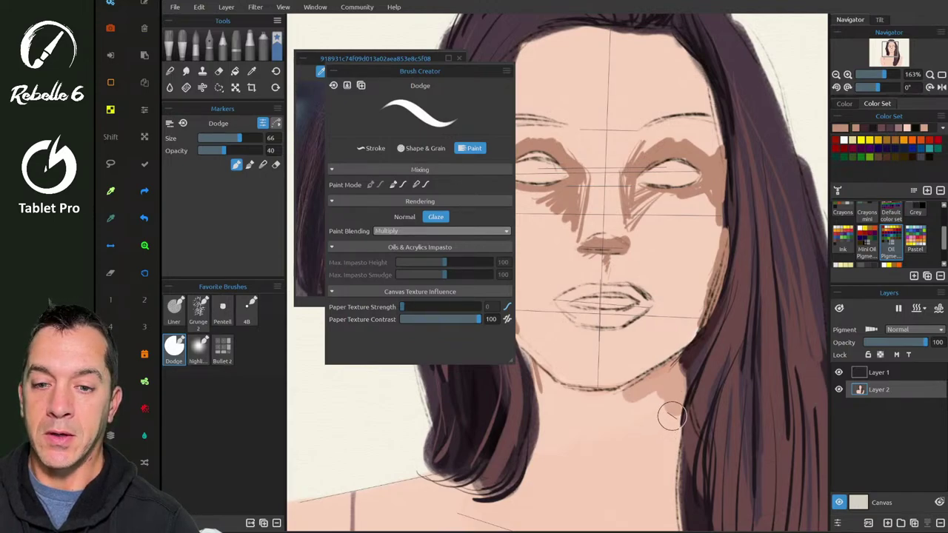
pyautogui.moveTo(452, 76)
pyautogui.mouseDown()
pyautogui.moveTo(607, 86)
pyautogui.moveTo(571, 57)
pyautogui.moveTo(550, 134)
pyautogui.mouseUp()
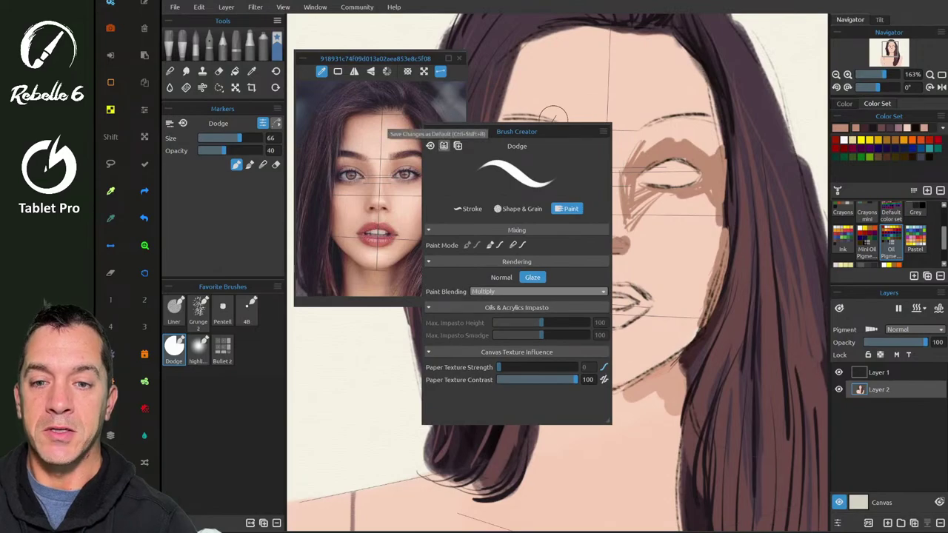
pyautogui.click(444, 145)
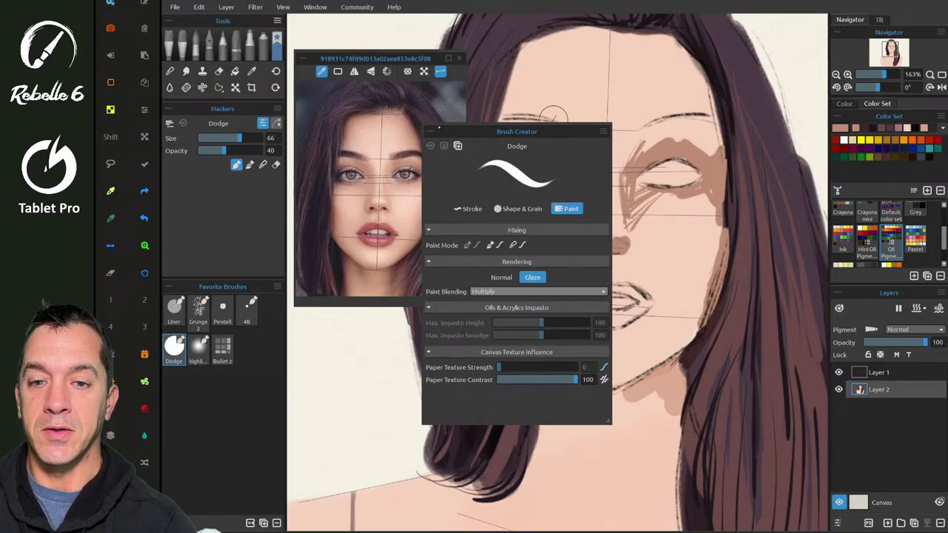
pyautogui.click(263, 124)
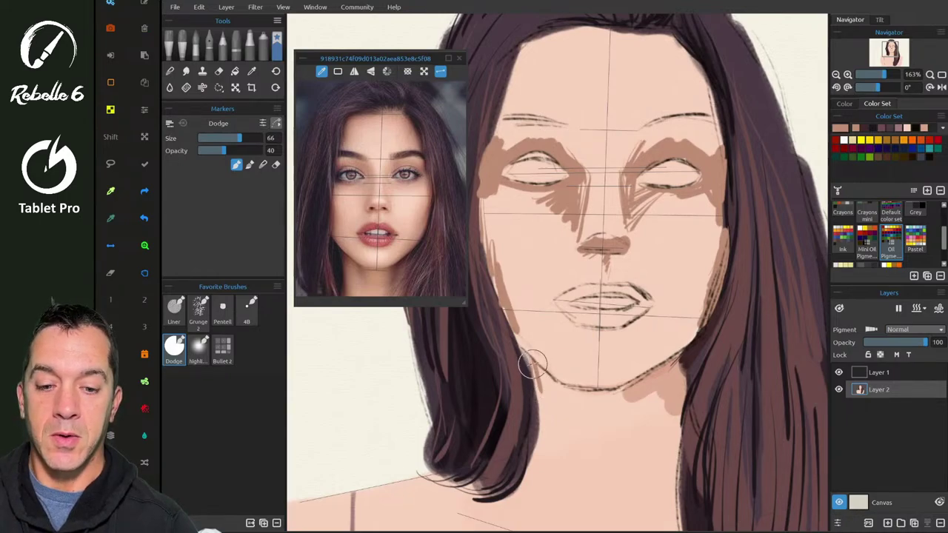
# - Shade both sides of the neck below the jawline with the Dodge brush, deepening the shadow where the jaw meets the hair
pyautogui.moveTo(530, 362)
pyautogui.mouseDown()
pyautogui.moveTo(537, 425)
pyautogui.moveTo(538, 368)
pyautogui.moveTo(562, 395)
pyautogui.moveTo(549, 413)
pyautogui.moveTo(567, 397)
pyautogui.mouseUp()
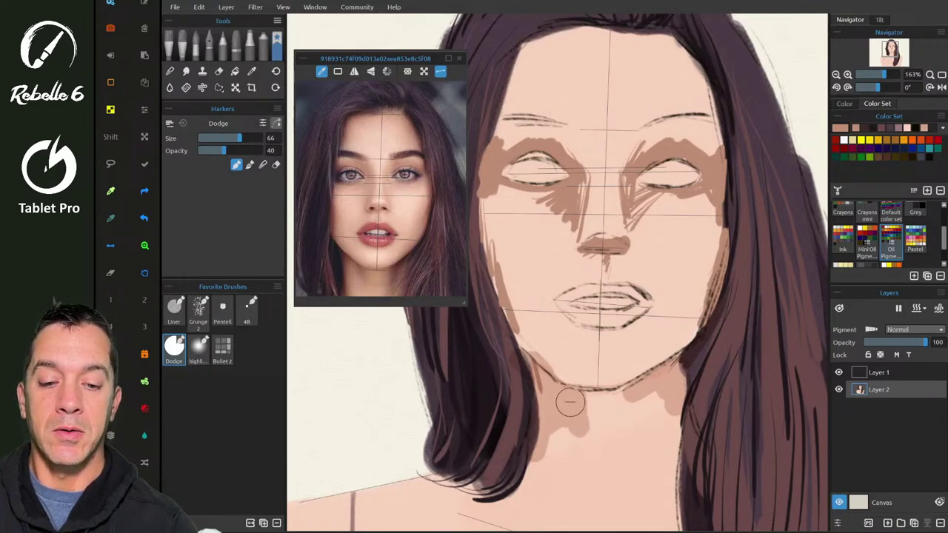
pyautogui.moveTo(641, 376)
pyautogui.mouseDown()
pyautogui.moveTo(646, 399)
pyautogui.moveTo(651, 371)
pyautogui.moveTo(650, 424)
pyautogui.moveTo(675, 361)
pyautogui.moveTo(675, 407)
pyautogui.moveTo(658, 392)
pyautogui.mouseUp()
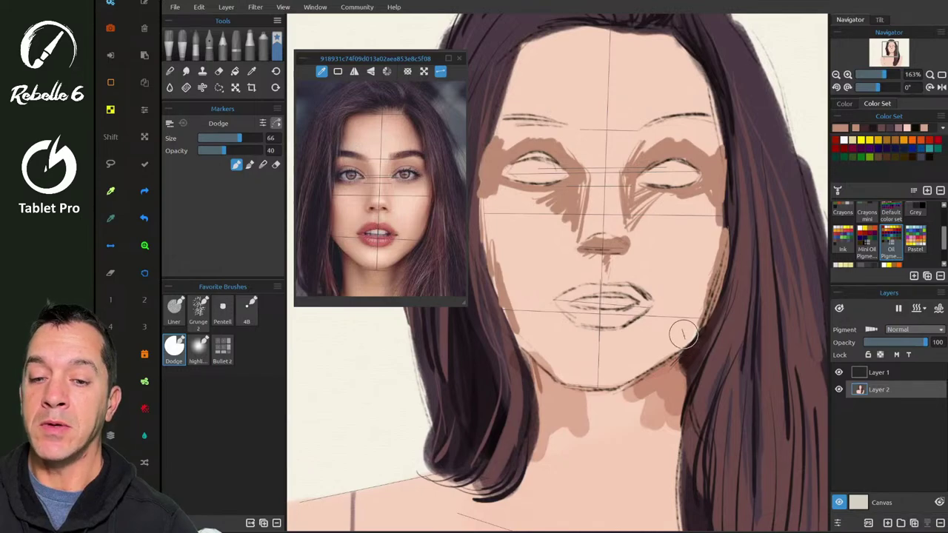
pyautogui.scroll(-2, 683, 334)
pyautogui.scroll(-1, 682, 334)
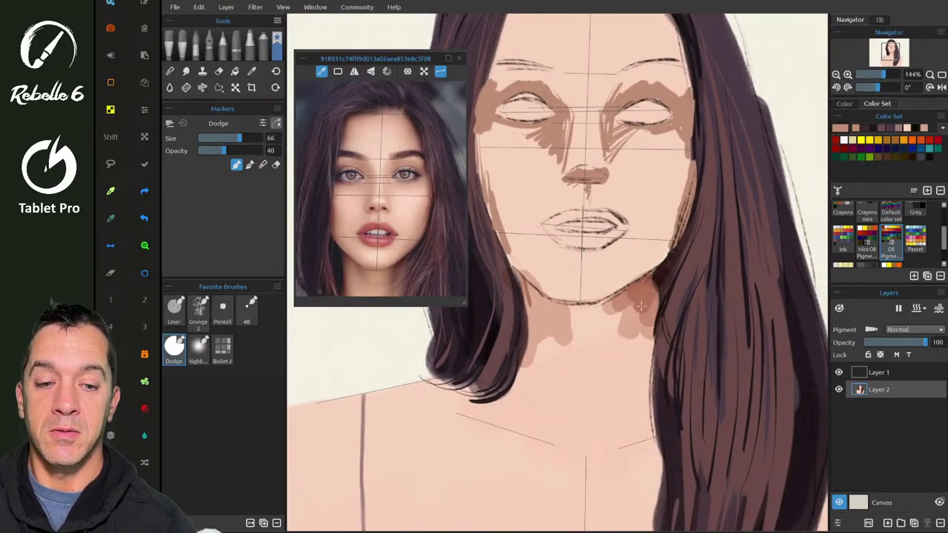
pyautogui.moveTo(633, 291)
pyautogui.mouseDown()
pyautogui.moveTo(655, 288)
pyautogui.moveTo(646, 333)
pyautogui.mouseUp()
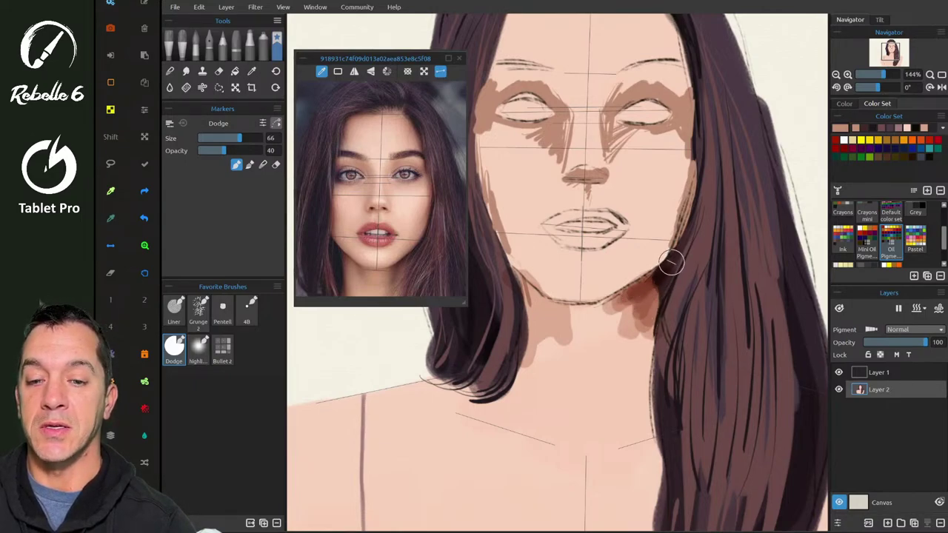
pyautogui.moveTo(670, 264); pyautogui.dragTo(642, 280)
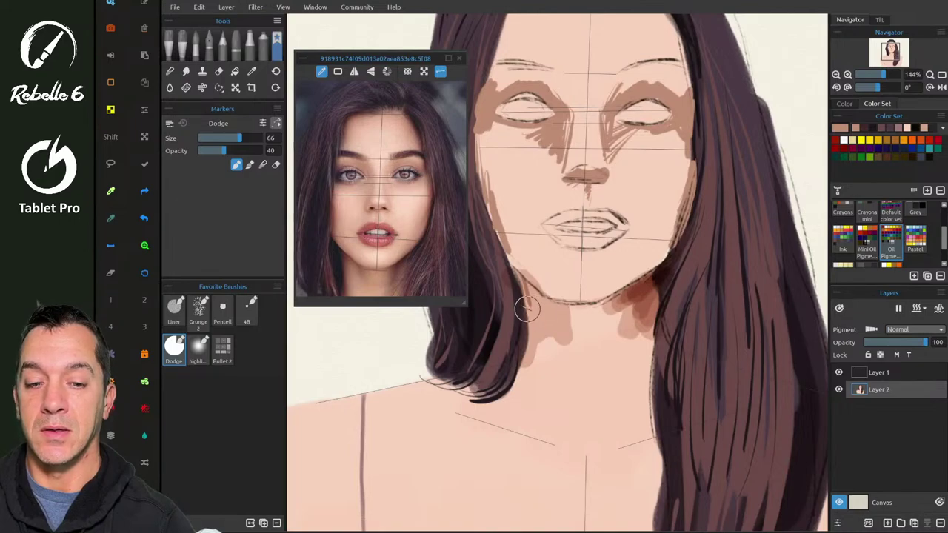
pyautogui.moveTo(534, 296)
pyautogui.mouseDown()
pyautogui.moveTo(521, 278)
pyautogui.moveTo(535, 338)
pyautogui.mouseUp()
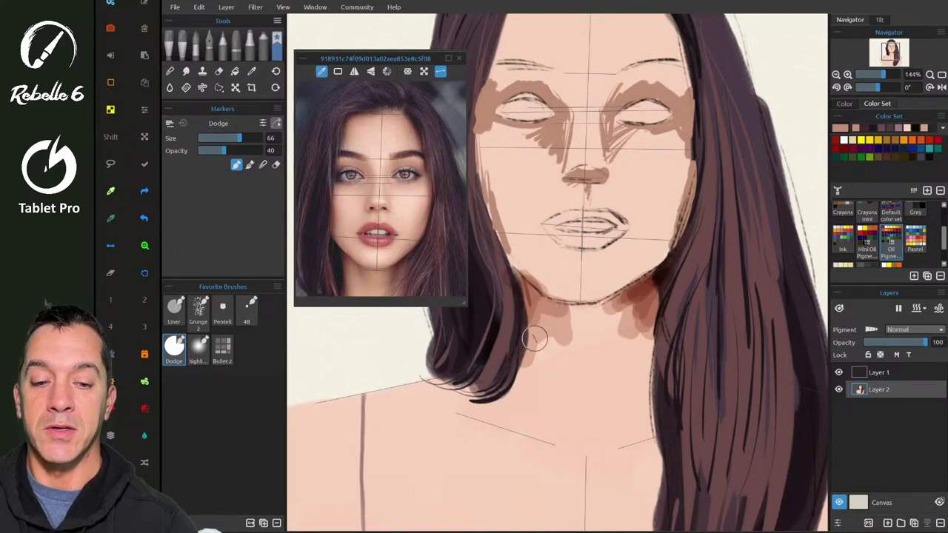
# - Shade the shoulder, collarbone, neck muscle and center of the throat with translucent skin-tone Dodge strokes
pyautogui.scroll(-1, 534, 338)
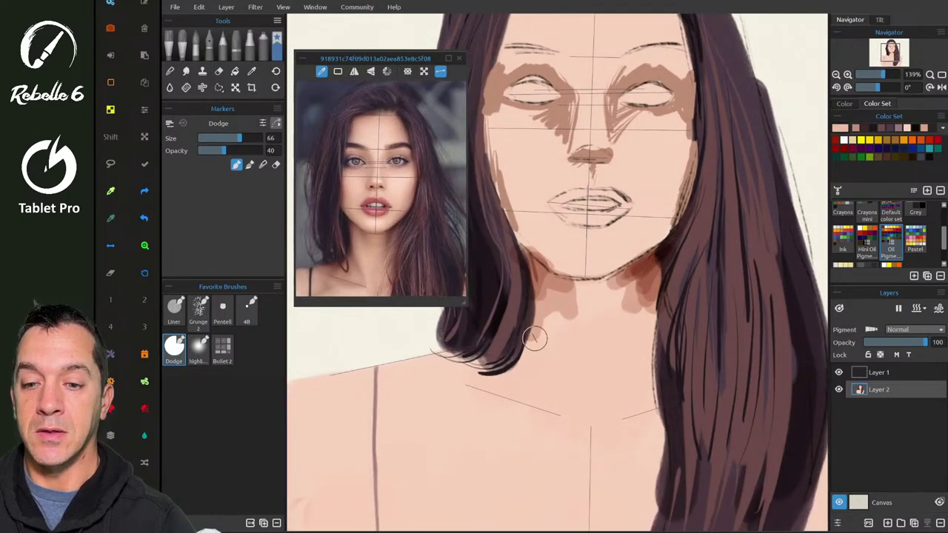
pyautogui.moveTo(477, 349)
pyautogui.mouseDown()
pyautogui.moveTo(418, 363)
pyautogui.moveTo(489, 352)
pyautogui.moveTo(480, 359)
pyautogui.moveTo(502, 355)
pyautogui.moveTo(513, 373)
pyautogui.moveTo(524, 343)
pyautogui.moveTo(519, 306)
pyautogui.moveTo(558, 416)
pyautogui.moveTo(491, 380)
pyautogui.moveTo(514, 386)
pyautogui.moveTo(459, 376)
pyautogui.moveTo(528, 412)
pyautogui.mouseUp()
pyautogui.moveTo(452, 384); pyautogui.dragTo(564, 423)
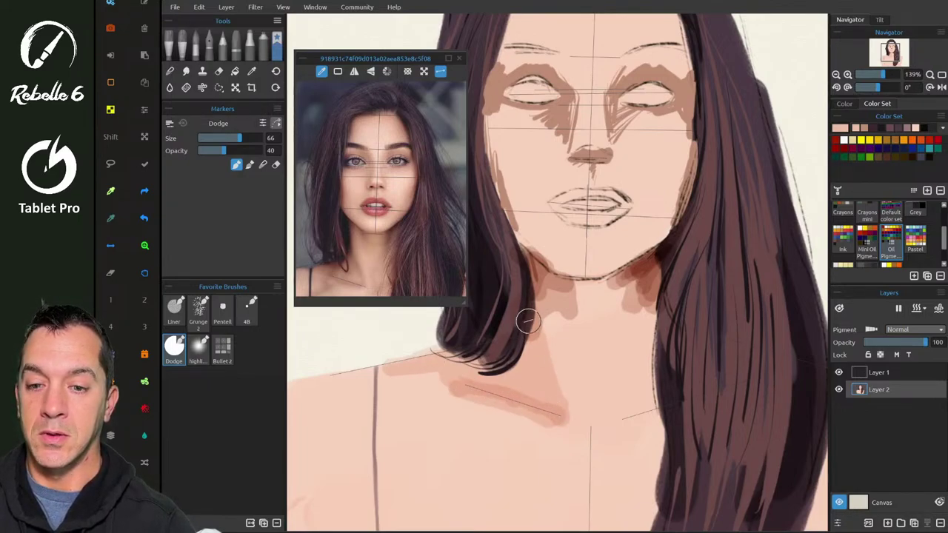
pyautogui.moveTo(528, 320)
pyautogui.mouseDown()
pyautogui.moveTo(550, 377)
pyautogui.moveTo(527, 327)
pyautogui.moveTo(531, 353)
pyautogui.moveTo(562, 419)
pyautogui.mouseUp()
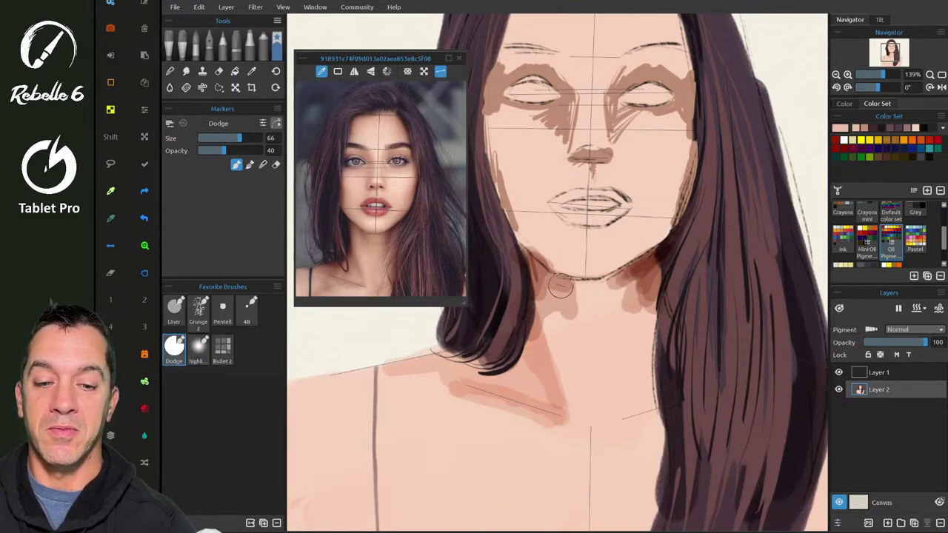
pyautogui.moveTo(559, 292)
pyautogui.mouseDown()
pyautogui.moveTo(572, 329)
pyautogui.moveTo(554, 288)
pyautogui.moveTo(633, 274)
pyautogui.moveTo(597, 295)
pyautogui.moveTo(595, 321)
pyautogui.moveTo(580, 331)
pyautogui.moveTo(596, 339)
pyautogui.moveTo(623, 327)
pyautogui.moveTo(647, 294)
pyautogui.moveTo(621, 328)
pyautogui.moveTo(585, 351)
pyautogui.moveTo(571, 326)
pyautogui.moveTo(590, 346)
pyautogui.moveTo(619, 318)
pyautogui.moveTo(620, 355)
pyautogui.mouseUp()
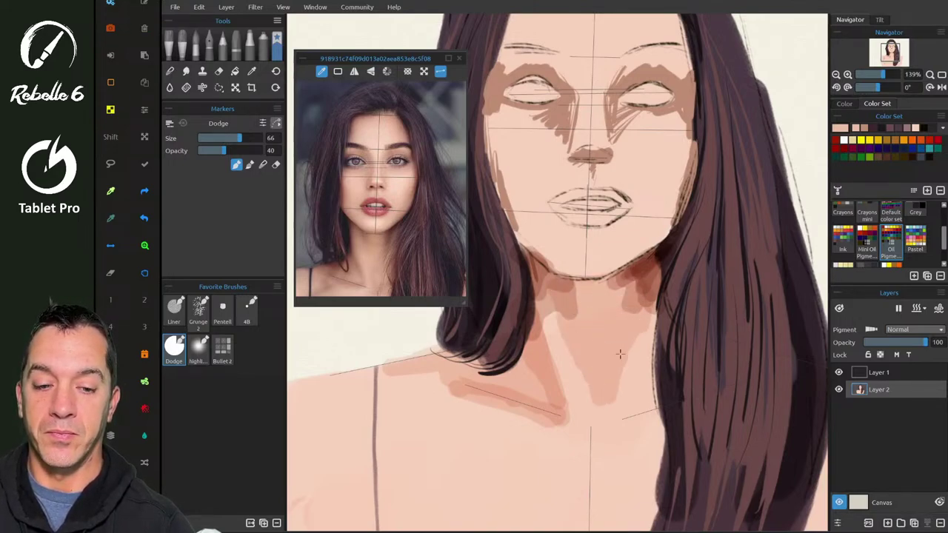
pyautogui.moveTo(609, 394)
pyautogui.mouseDown()
pyautogui.moveTo(630, 348)
pyautogui.moveTo(652, 393)
pyautogui.moveTo(666, 311)
pyautogui.moveTo(656, 388)
pyautogui.moveTo(660, 311)
pyautogui.moveTo(620, 395)
pyautogui.moveTo(640, 400)
pyautogui.moveTo(650, 357)
pyautogui.moveTo(625, 361)
pyautogui.moveTo(607, 394)
pyautogui.moveTo(593, 289)
pyautogui.moveTo(557, 292)
pyautogui.moveTo(588, 365)
pyautogui.moveTo(659, 266)
pyautogui.mouseUp()
# - Shade the outer cheeks, the sides of the forehead and the brow area around the eyes with the Dodge brush
pyautogui.scroll(2, 659, 267)
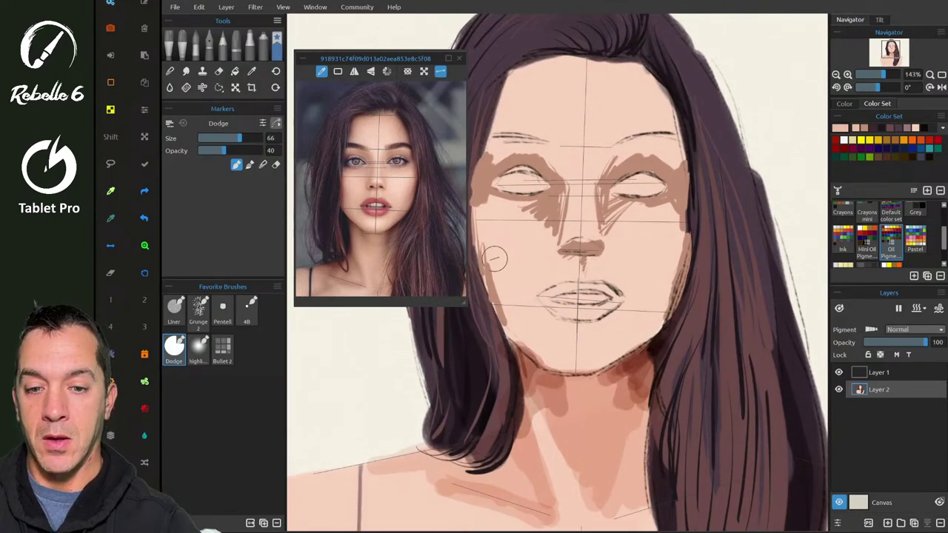
pyautogui.moveTo(486, 293)
pyautogui.mouseDown()
pyautogui.moveTo(474, 230)
pyautogui.moveTo(499, 311)
pyautogui.mouseUp()
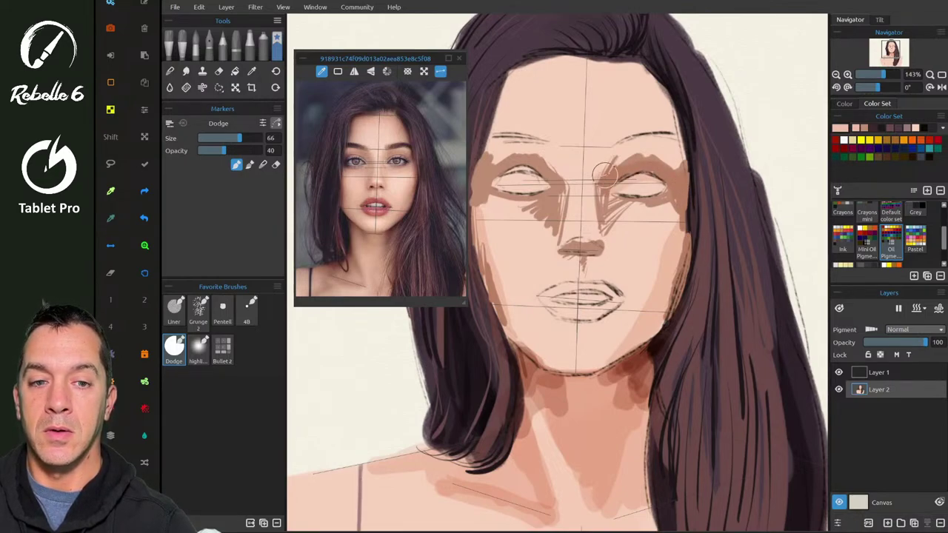
pyautogui.moveTo(487, 135)
pyautogui.mouseDown()
pyautogui.moveTo(548, 58)
pyautogui.moveTo(643, 69)
pyautogui.moveTo(658, 87)
pyautogui.moveTo(681, 172)
pyautogui.mouseUp()
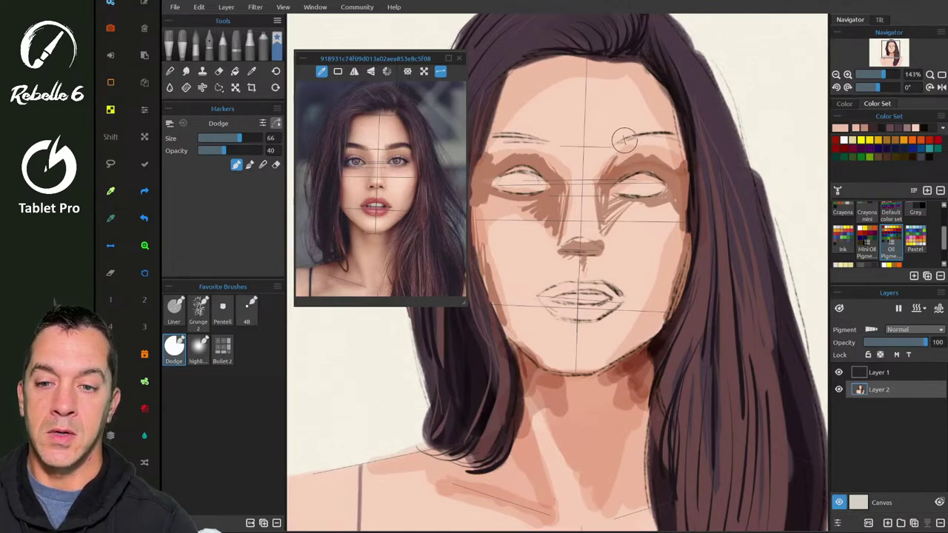
# - Paint the upper and lower lips muted red with the Liner brush at size 22
pyautogui.press('1')
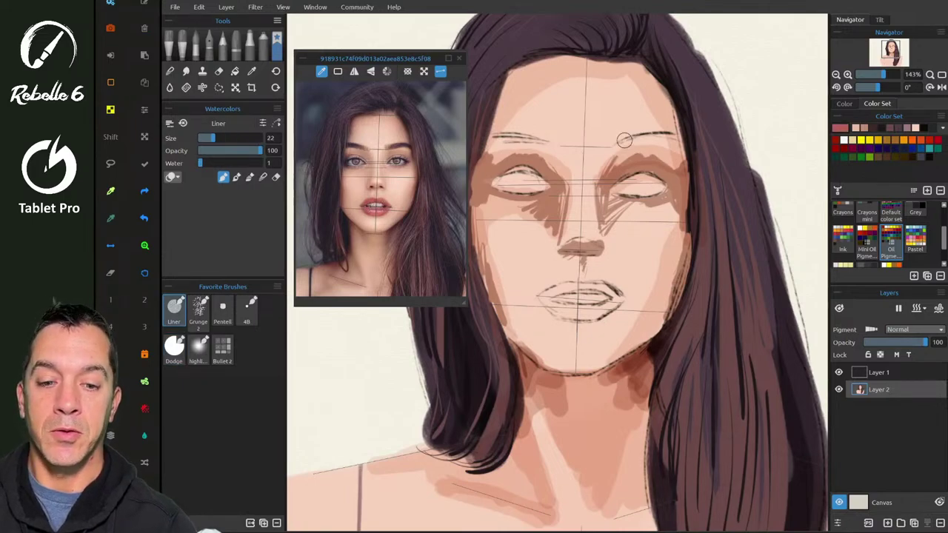
pyautogui.moveTo(540, 293); pyautogui.dragTo(600, 290)
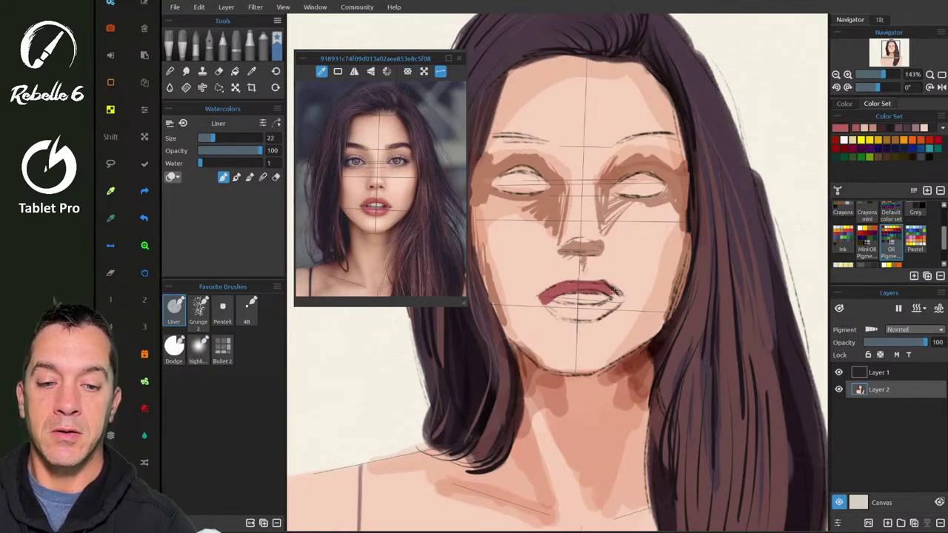
pyautogui.moveTo(614, 300)
pyautogui.mouseDown()
pyautogui.moveTo(578, 317)
pyautogui.moveTo(540, 303)
pyautogui.mouseUp()
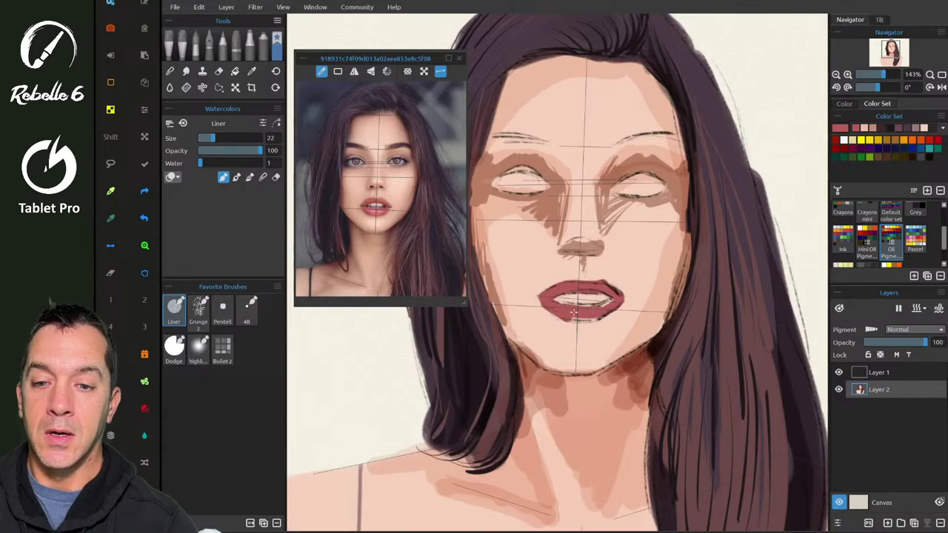
pyautogui.moveTo(561, 316)
pyautogui.mouseDown()
pyautogui.moveTo(601, 316)
pyautogui.moveTo(610, 307)
pyautogui.moveTo(600, 319)
pyautogui.moveTo(605, 305)
pyautogui.moveTo(591, 318)
pyautogui.moveTo(554, 314)
pyautogui.mouseUp()
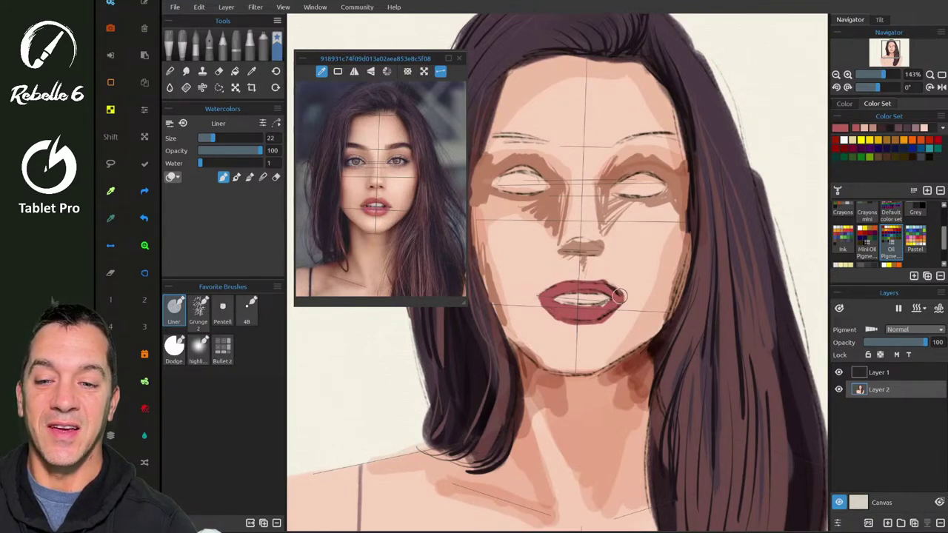
# - Fill the opening between the lips with a pale teeth color and darker mouth corners, using colors sampled from the reference photo
pyautogui.click(373, 203)
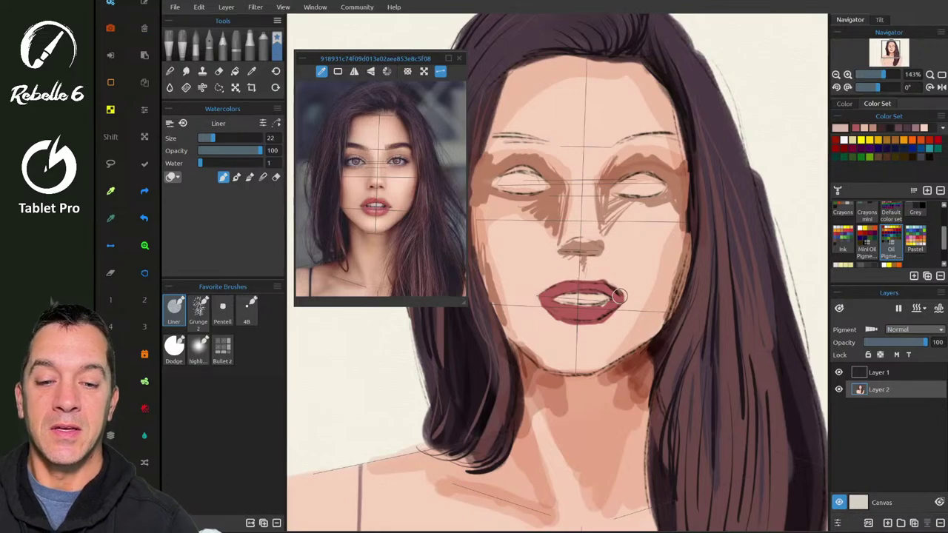
pyautogui.moveTo(568, 299); pyautogui.dragTo(589, 298)
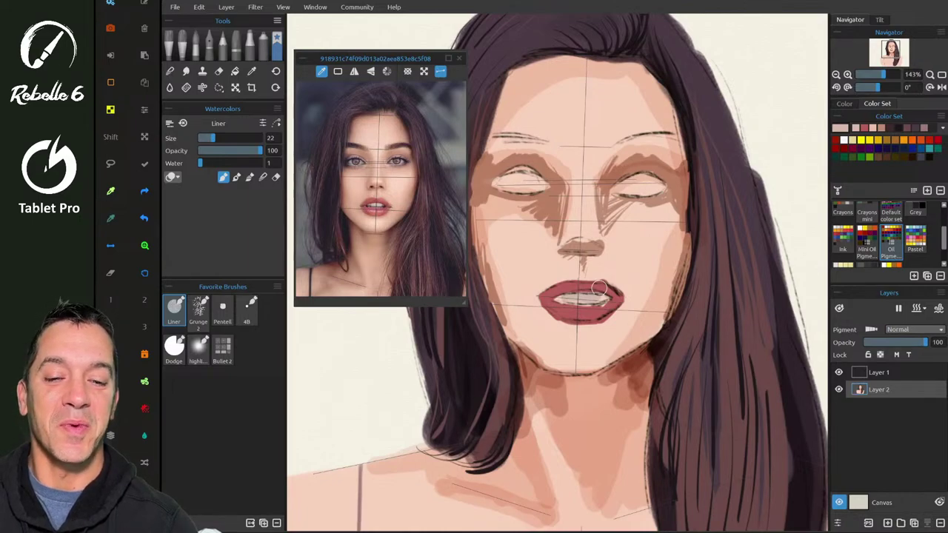
pyautogui.moveTo(383, 206); pyautogui.dragTo(390, 204)
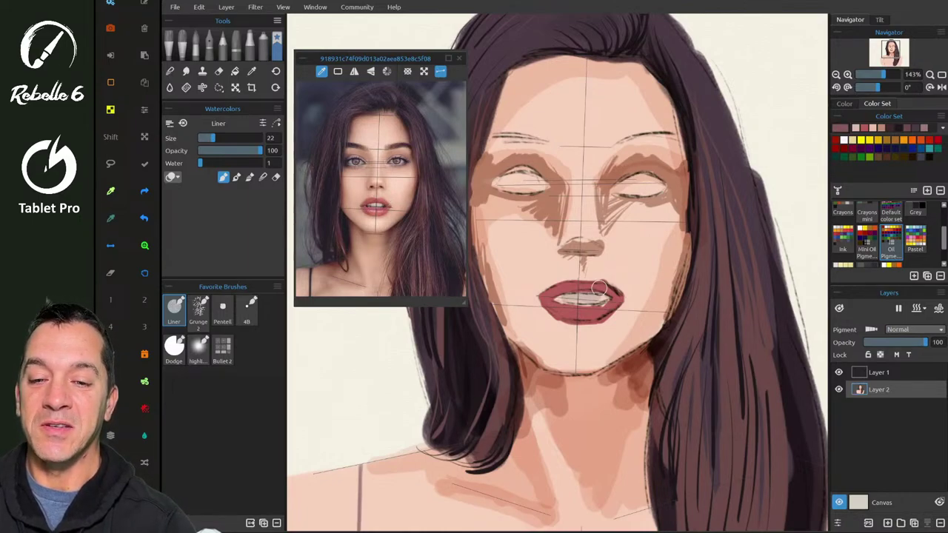
pyautogui.moveTo(603, 296)
pyautogui.mouseDown()
pyautogui.moveTo(613, 294)
pyautogui.moveTo(594, 305)
pyautogui.moveTo(559, 296)
pyautogui.moveTo(622, 289)
pyautogui.mouseUp()
# - Darken the inside of the mouth around the teeth with the Dodge brush at size 32, and undo the last stroke over the teeth
pyautogui.click(173, 346)
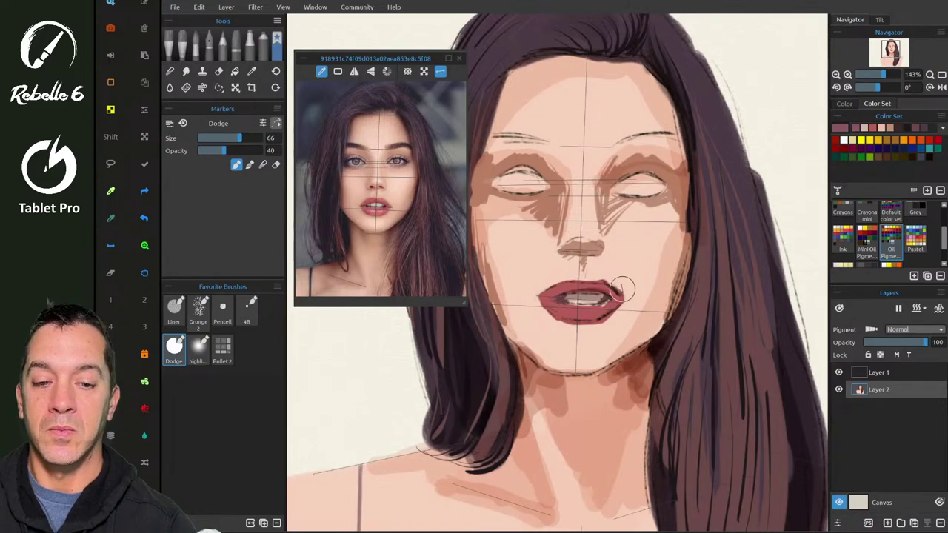
pyautogui.scroll(5, 622, 289)
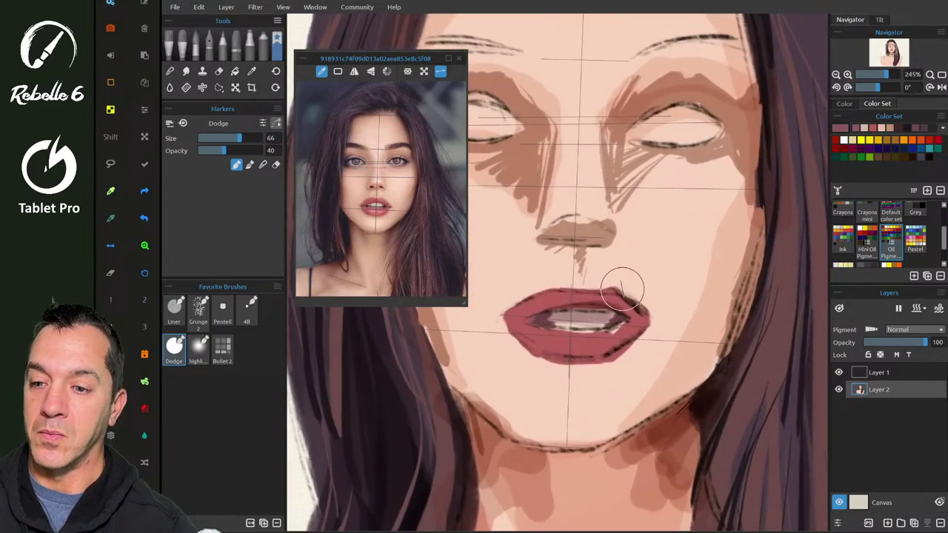
pyautogui.hotkey('ctrl', 'z')
pyautogui.moveTo(617, 310)
pyautogui.mouseDown()
pyautogui.moveTo(540, 318)
pyautogui.moveTo(593, 308)
pyautogui.moveTo(619, 317)
pyautogui.moveTo(614, 323)
pyautogui.mouseUp()
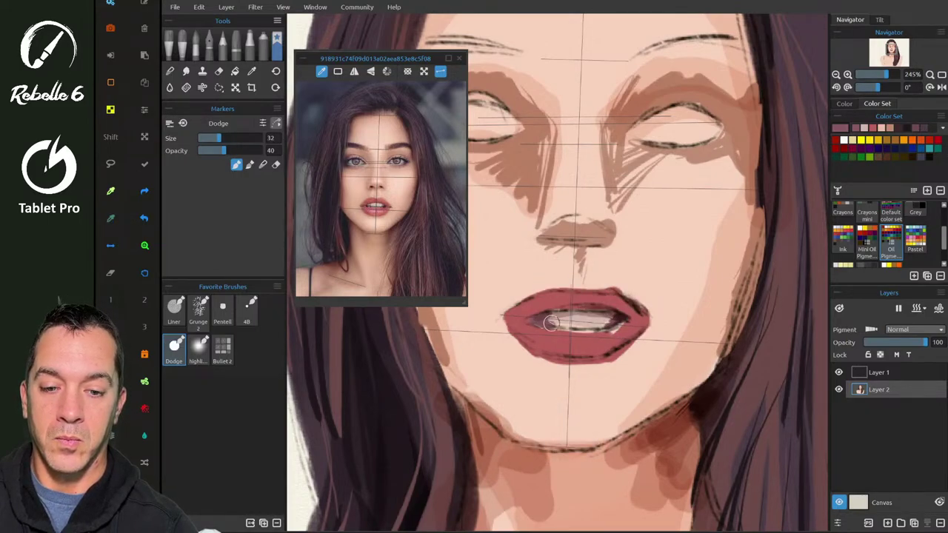
pyautogui.moveTo(550, 322)
pyautogui.mouseDown()
pyautogui.moveTo(618, 320)
pyautogui.moveTo(586, 329)
pyautogui.moveTo(605, 324)
pyautogui.mouseUp()
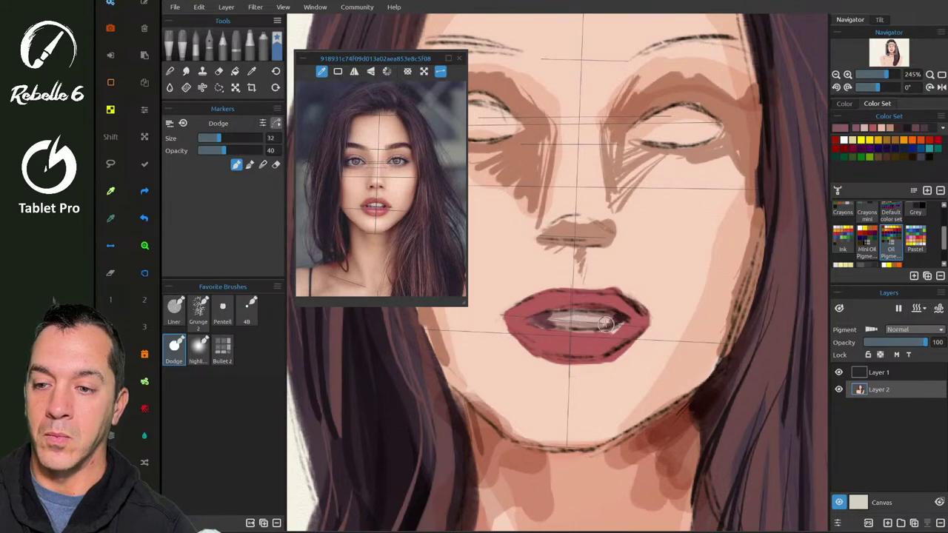
pyautogui.hotkey('ctrl', 'z')
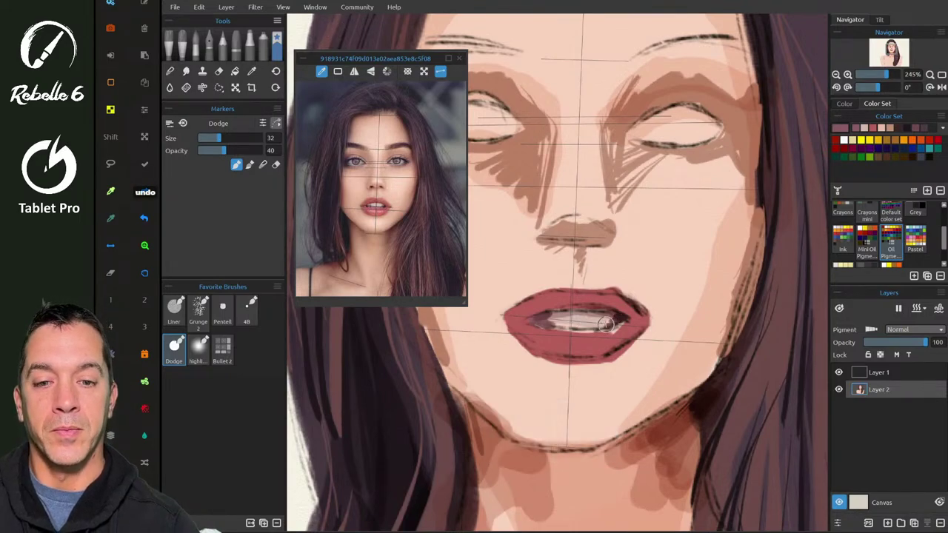
# - Blend the shadow strokes beside the nose and under the right eye with the Liner brush in blend mode at size 41
pyautogui.scroll(-5, 606, 325)
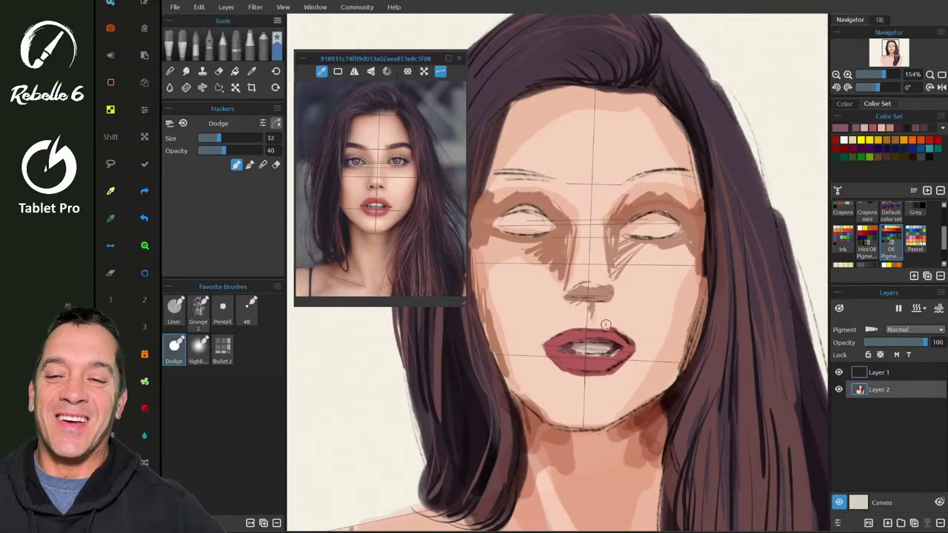
pyautogui.scroll(3, 605, 325)
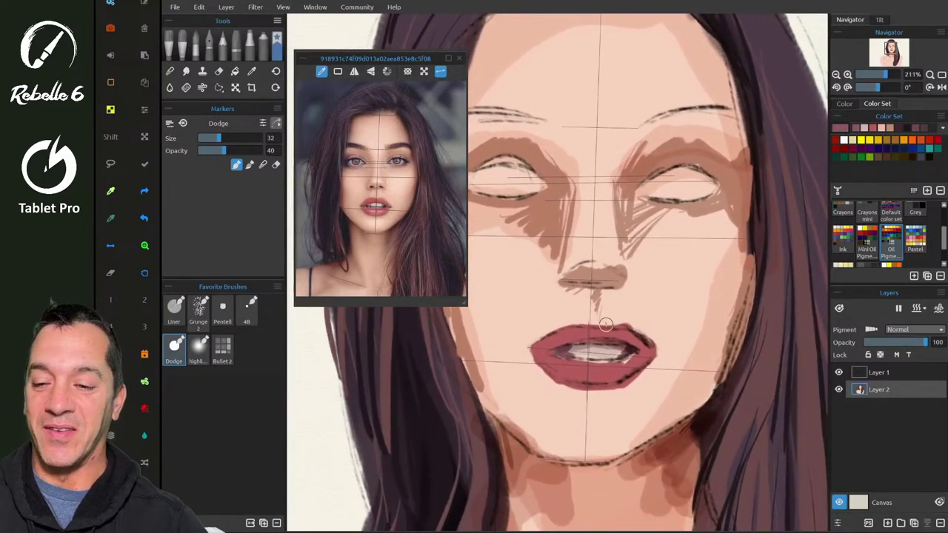
pyautogui.press('1')
pyautogui.press('n')
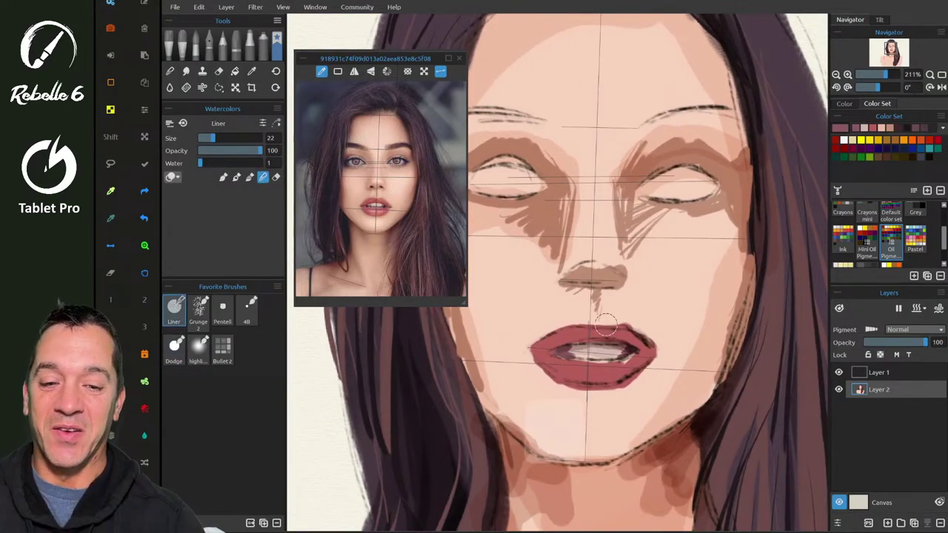
pyautogui.moveTo(626, 175)
pyautogui.mouseDown()
pyautogui.moveTo(632, 226)
pyautogui.moveTo(638, 202)
pyautogui.moveTo(653, 211)
pyautogui.moveTo(630, 228)
pyautogui.moveTo(658, 213)
pyautogui.moveTo(638, 243)
pyautogui.moveTo(680, 215)
pyautogui.moveTo(646, 215)
pyautogui.moveTo(659, 211)
pyautogui.moveTo(717, 217)
pyautogui.moveTo(735, 199)
pyautogui.moveTo(711, 222)
pyautogui.mouseUp()
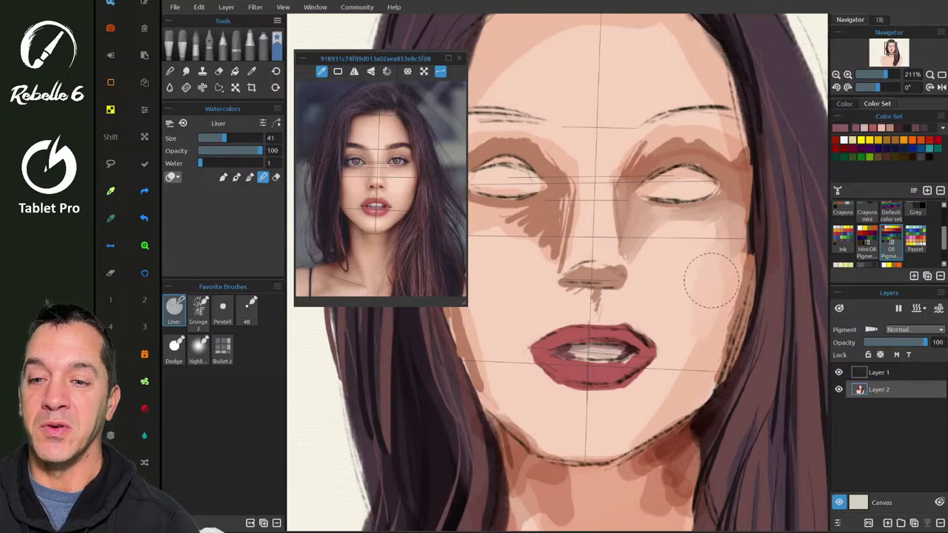
# - Reshape the Liner brush's blend pressure curve in the Brush Creator by moving its three points toward higher pressure, and close the curve editor
pyautogui.click(263, 123)
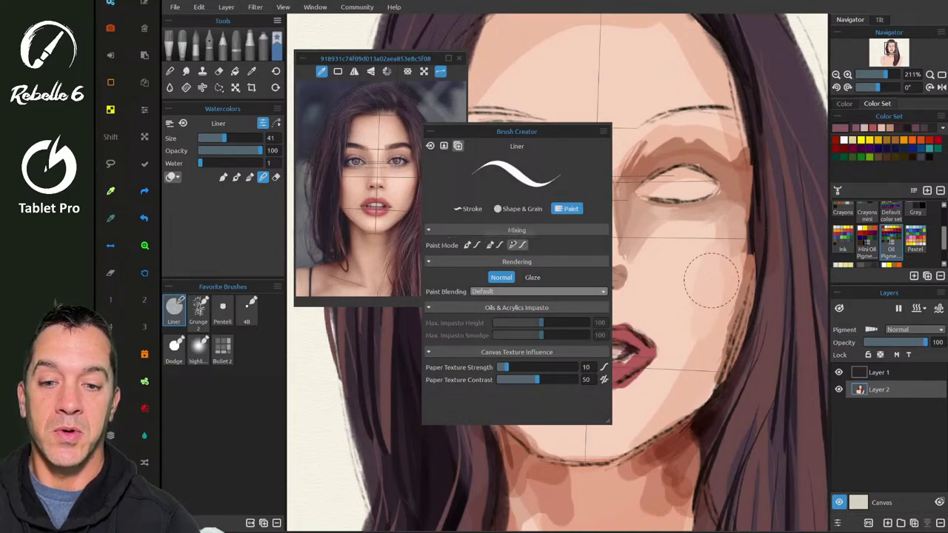
pyautogui.click(517, 245)
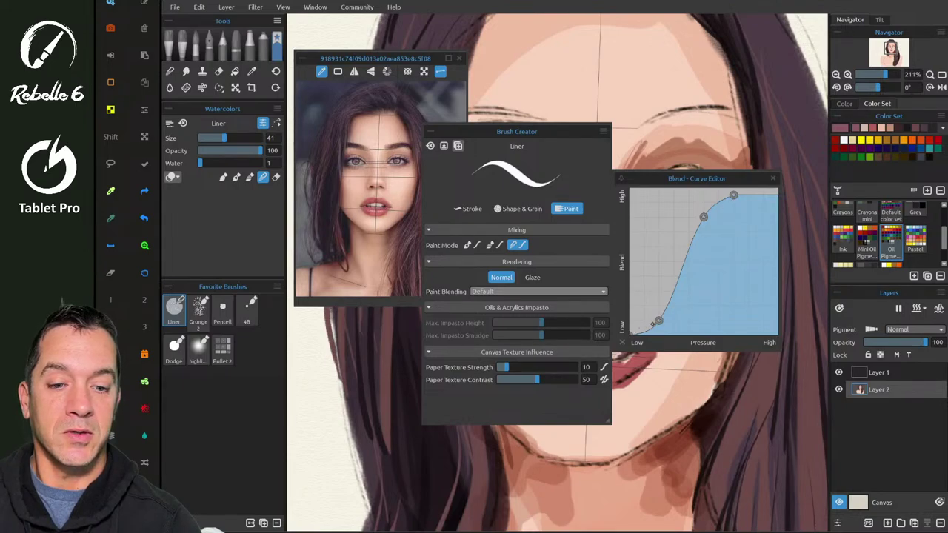
pyautogui.moveTo(656, 322); pyautogui.dragTo(690, 311)
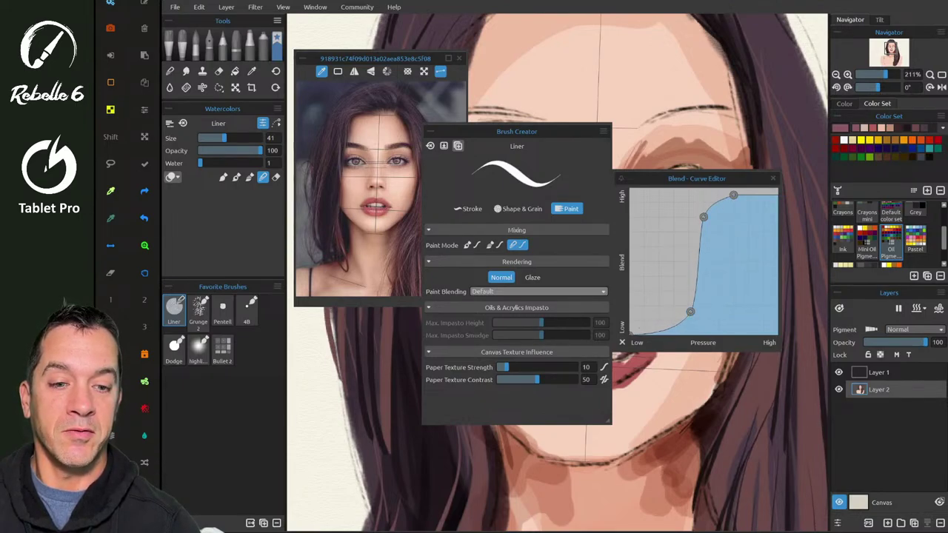
pyautogui.moveTo(703, 217); pyautogui.dragTo(717, 228)
pyautogui.moveTo(732, 195); pyautogui.dragTo(754, 202)
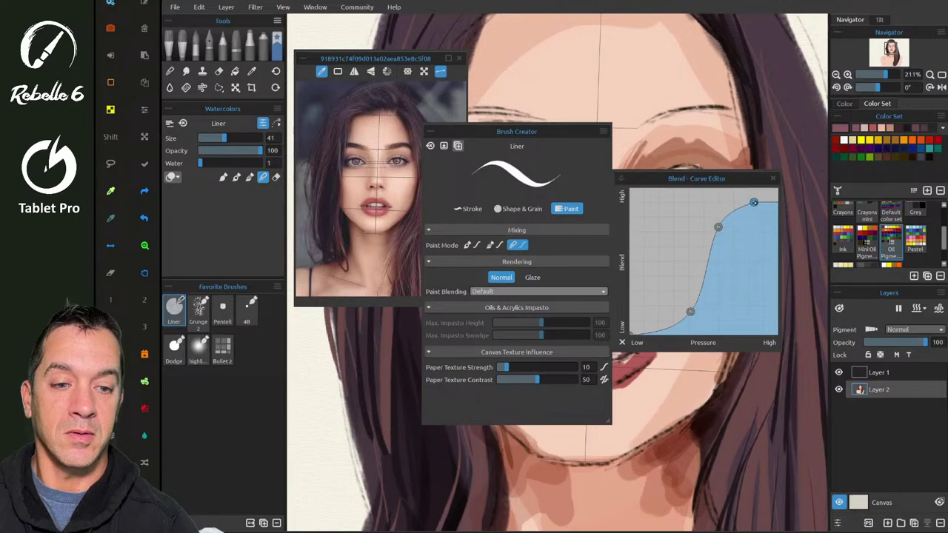
pyautogui.click(772, 179)
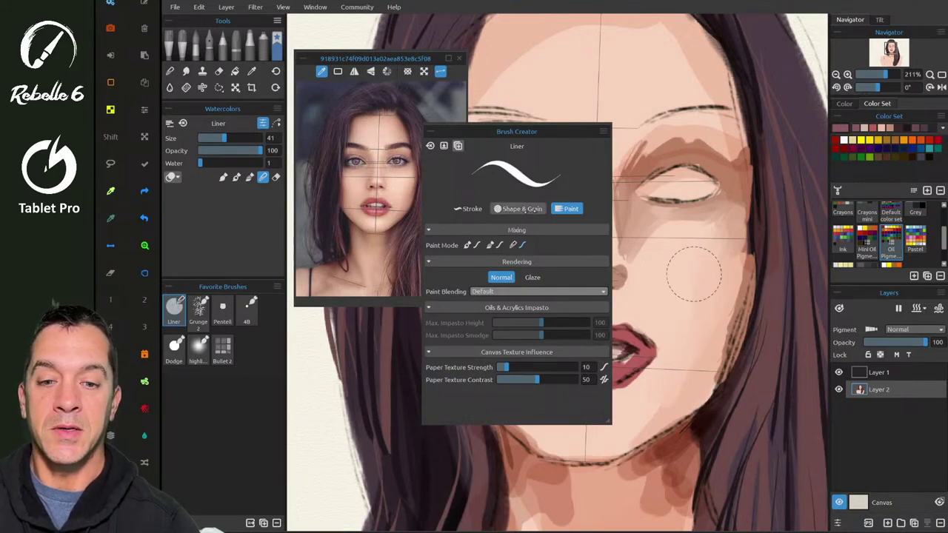
# - Check the Liner brush's available shape images in the Brush Creator, and blend the shadows around the eyes and nose
pyautogui.click(518, 208)
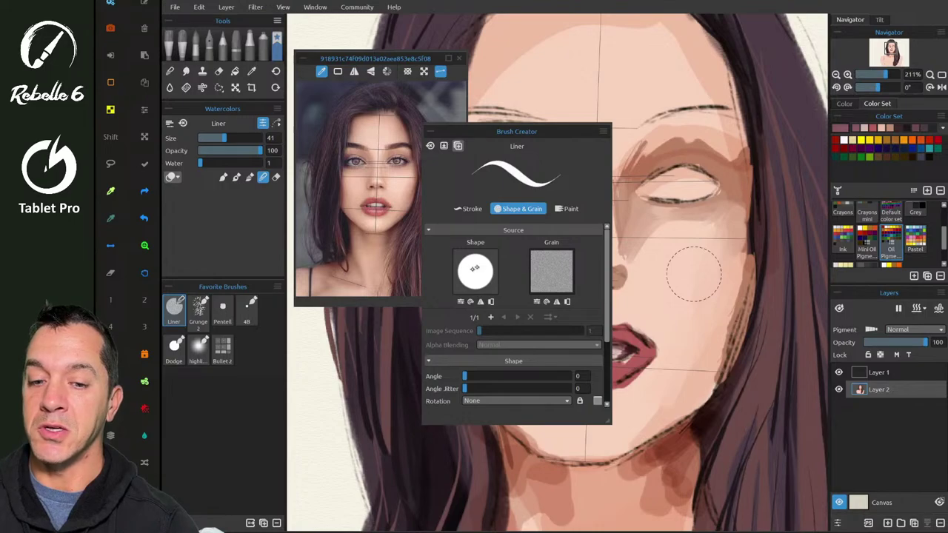
pyautogui.click(476, 271)
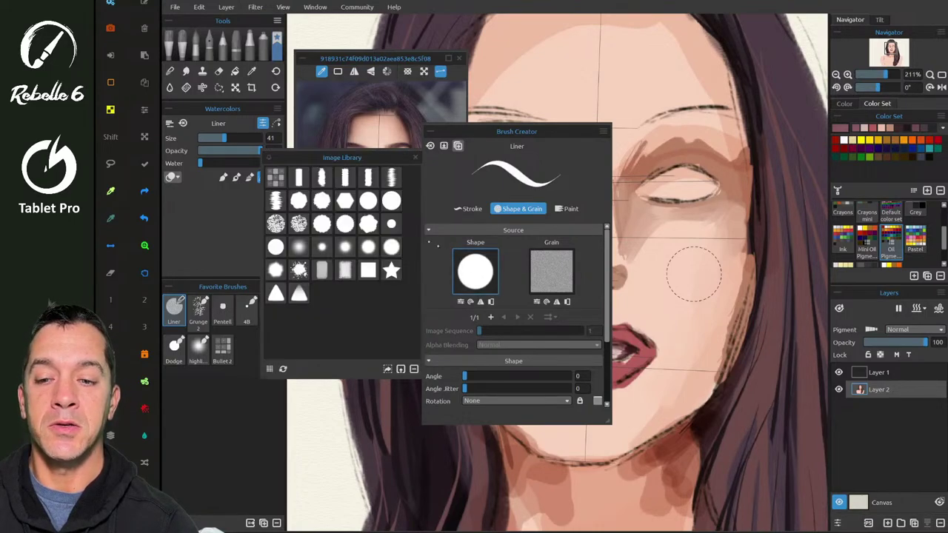
pyautogui.click(297, 242)
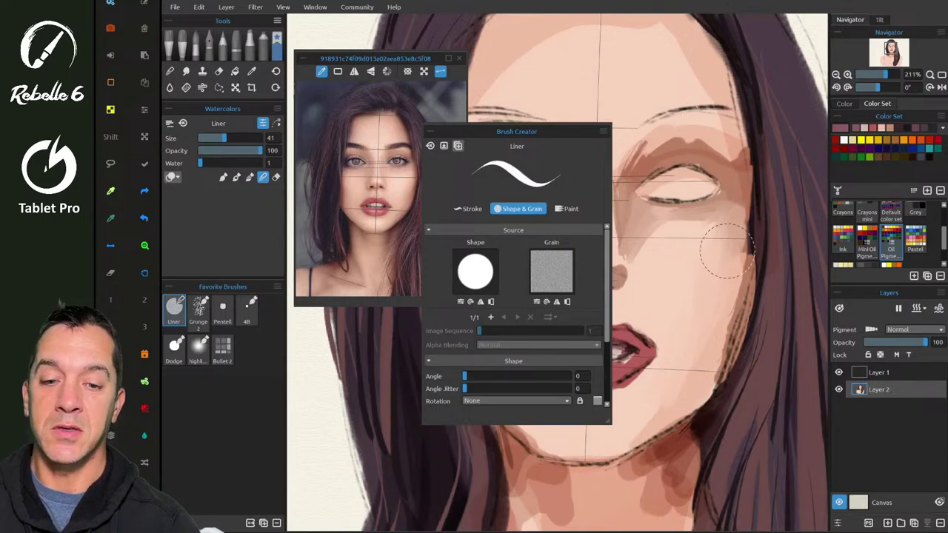
pyautogui.press('F5')
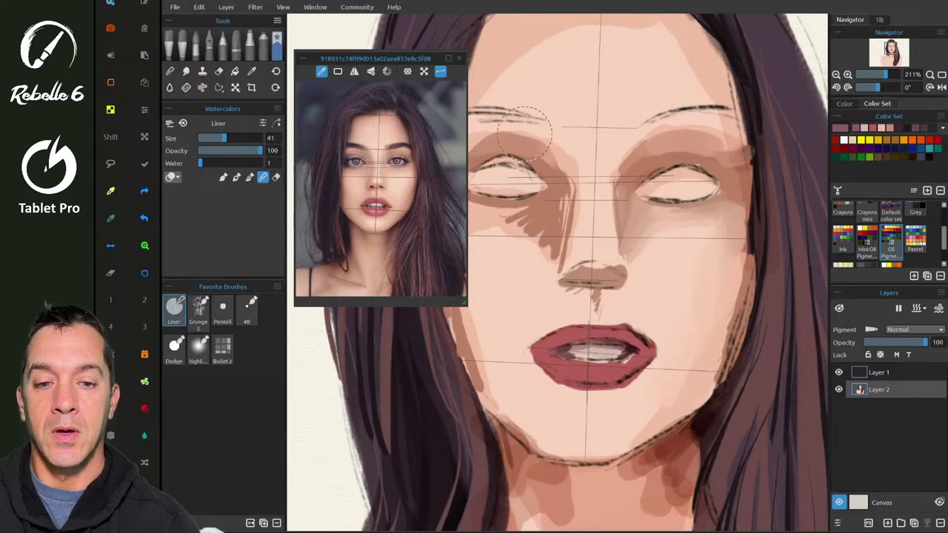
pyautogui.scroll(-1, 524, 133)
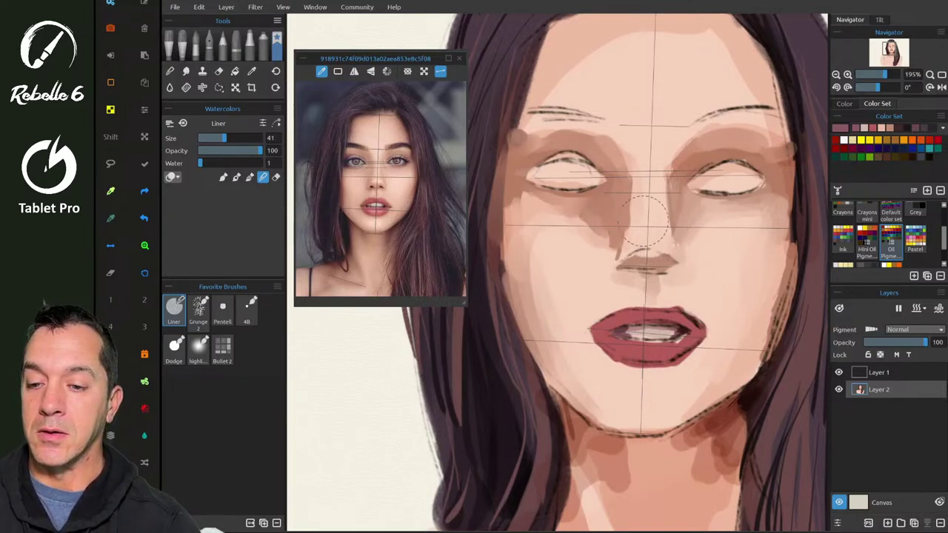
# - Check the highlight brush's blending settings and paint soft highlights on the cheeks, nose and chin at size 24 and opacity 100
pyautogui.click(198, 348)
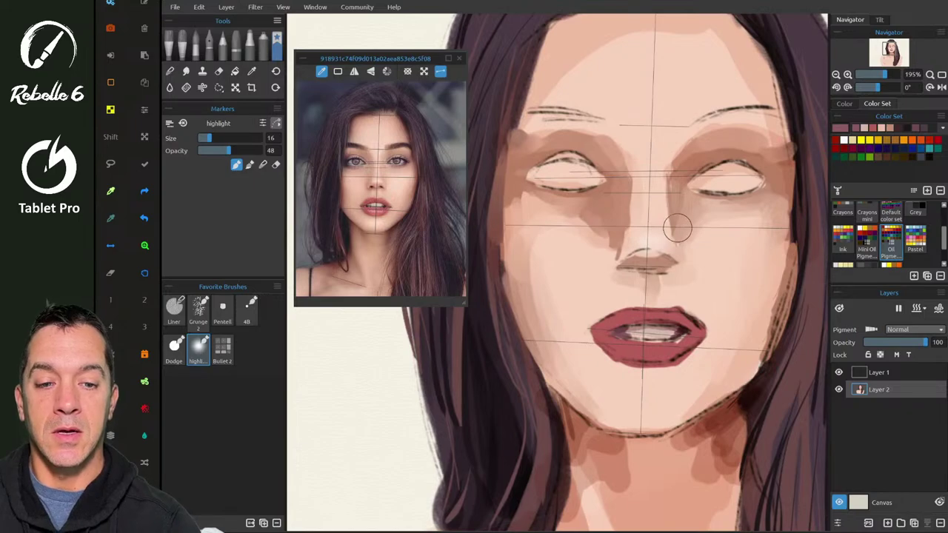
pyautogui.press('F5')
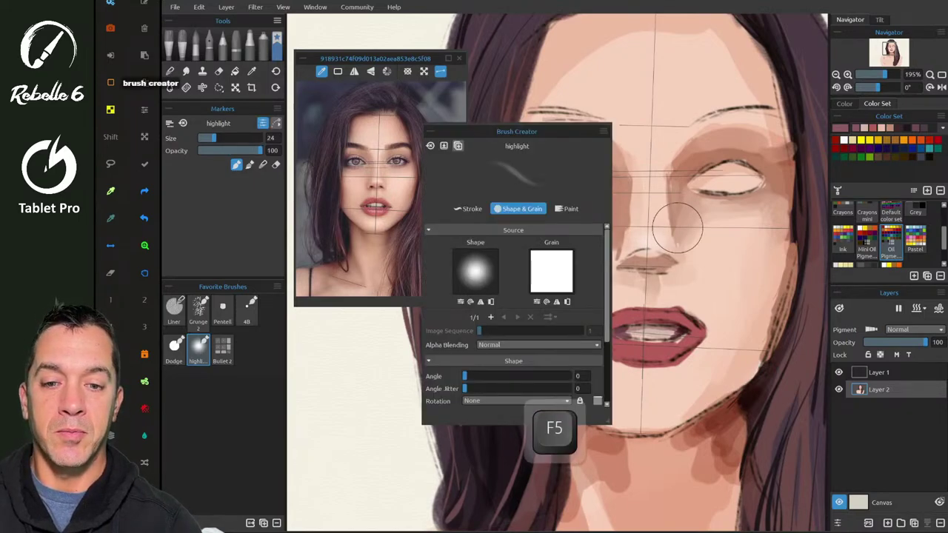
pyautogui.click(568, 209)
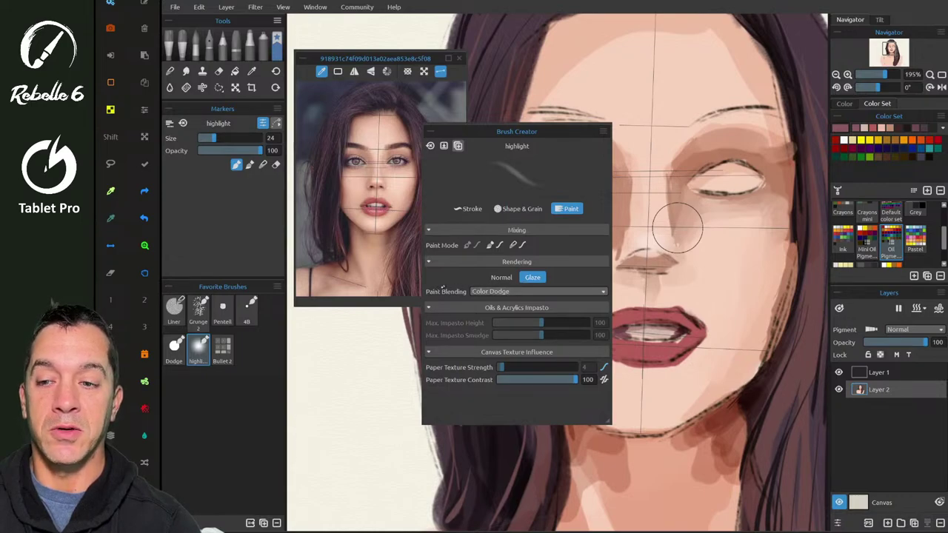
pyautogui.press('F5')
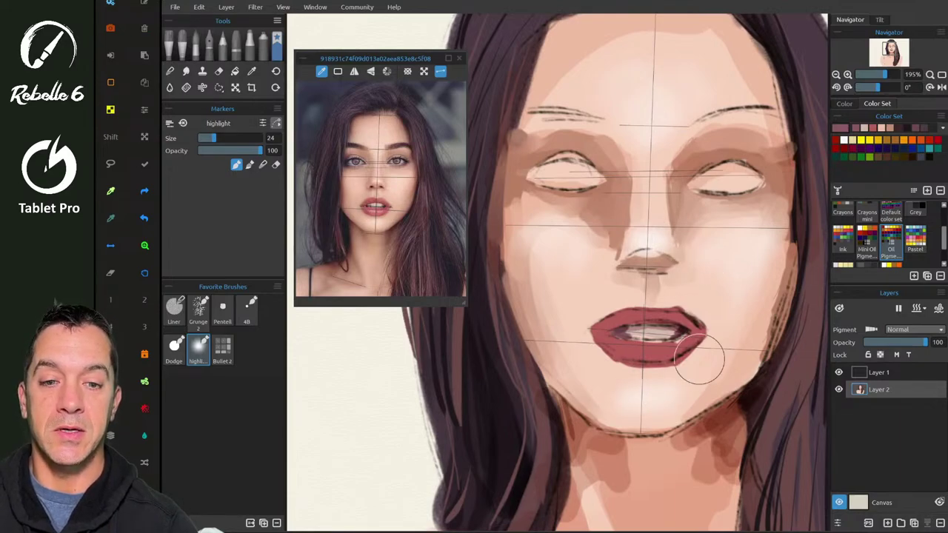
# - Check the portrait's proportions by mirroring the canvas and the reference photo, and return both to their normal orientation
pyautogui.scroll(-5, 699, 359)
pyautogui.scroll(5, 699, 359)
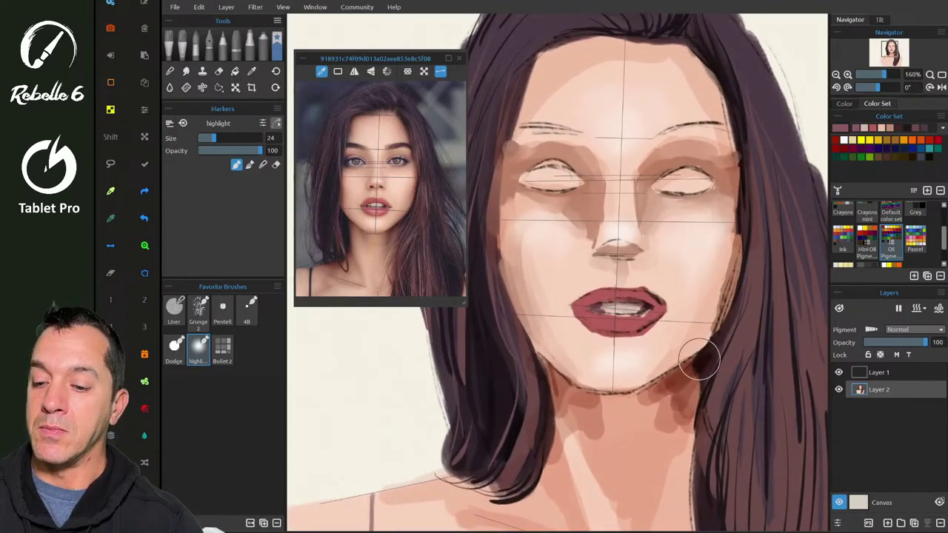
pyautogui.hotkey('shift', 'f')
pyautogui.hscroll(-3, 699, 359)
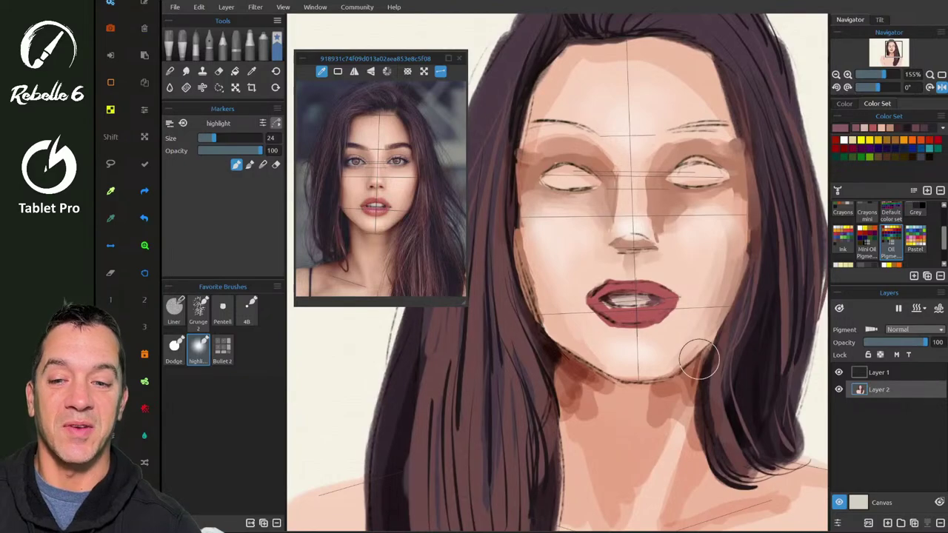
pyautogui.click(354, 72)
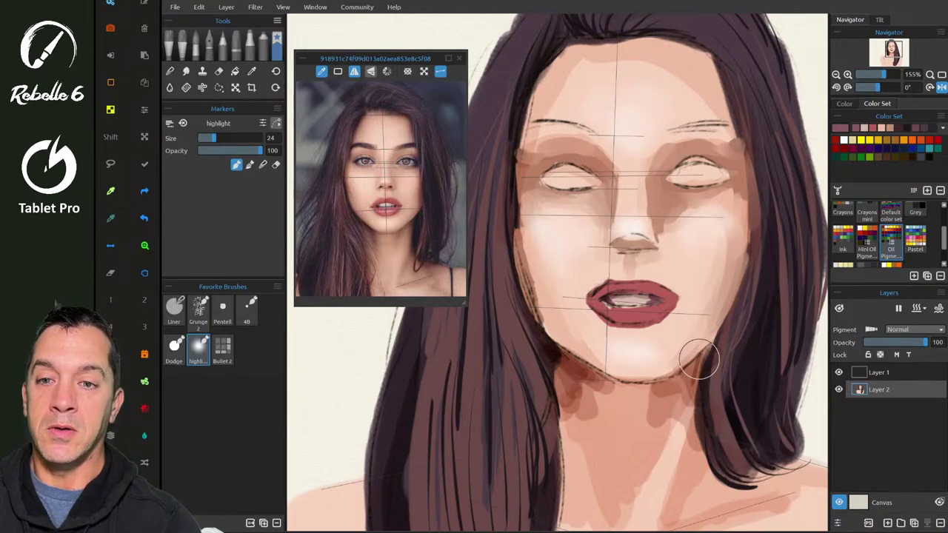
pyautogui.hotkey('shift', 'f')
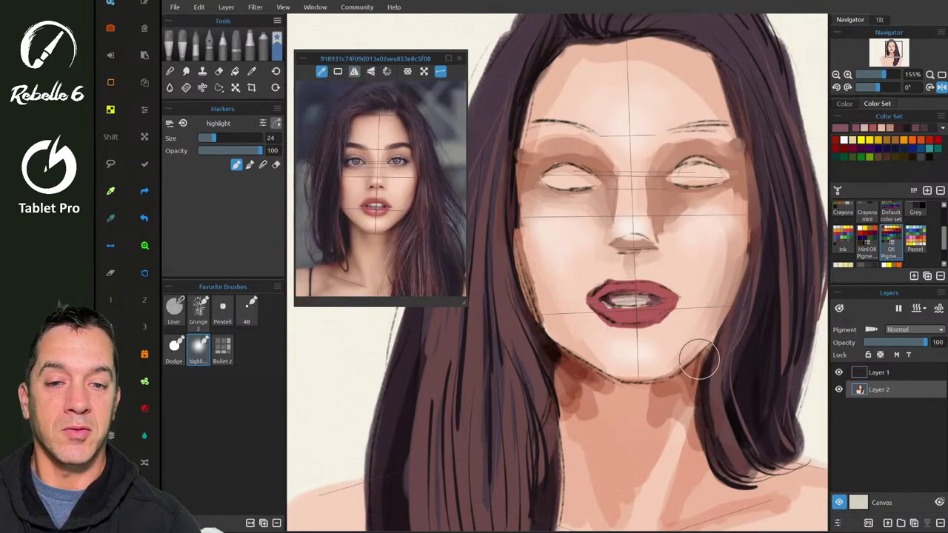
pyautogui.scroll(4, 698, 359)
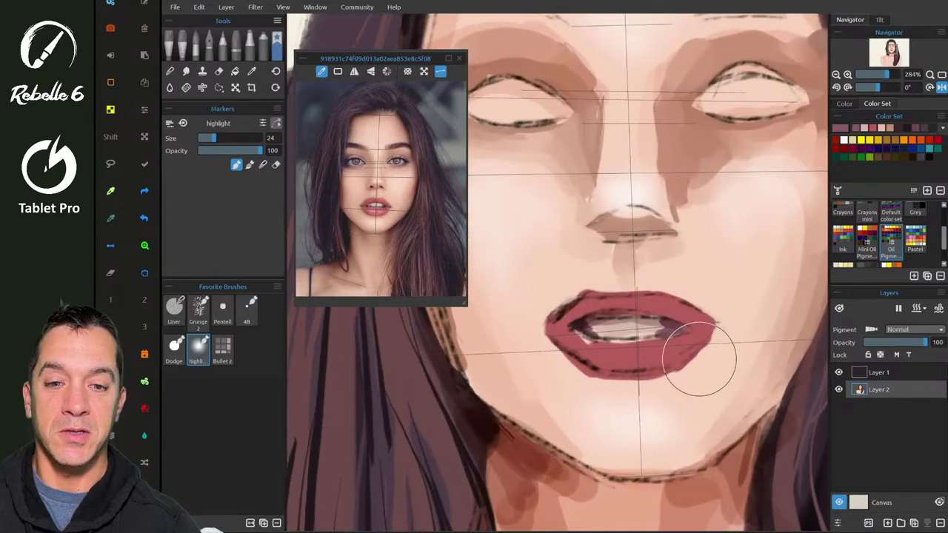
pyautogui.hotkey('shift', 'f')
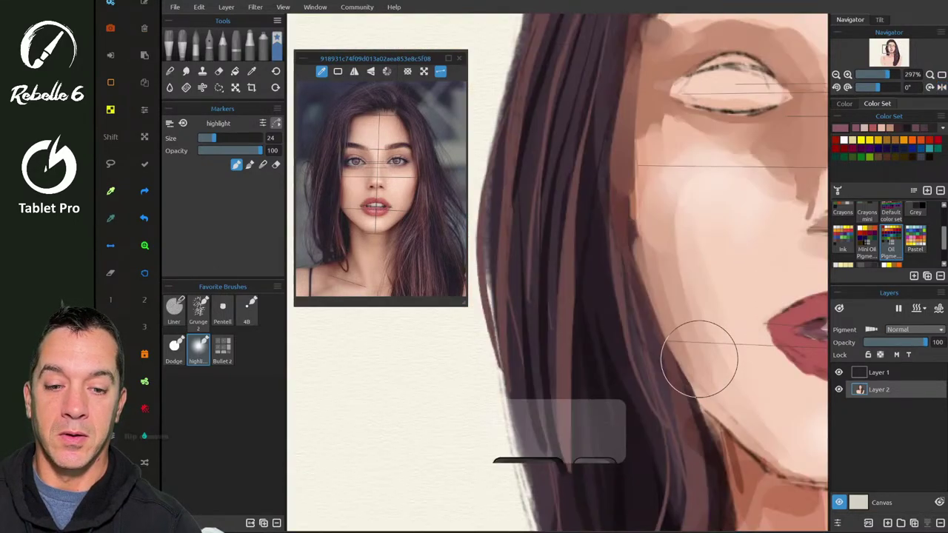
pyautogui.scroll(-2, 699, 359)
pyautogui.scroll(-3, 698, 358)
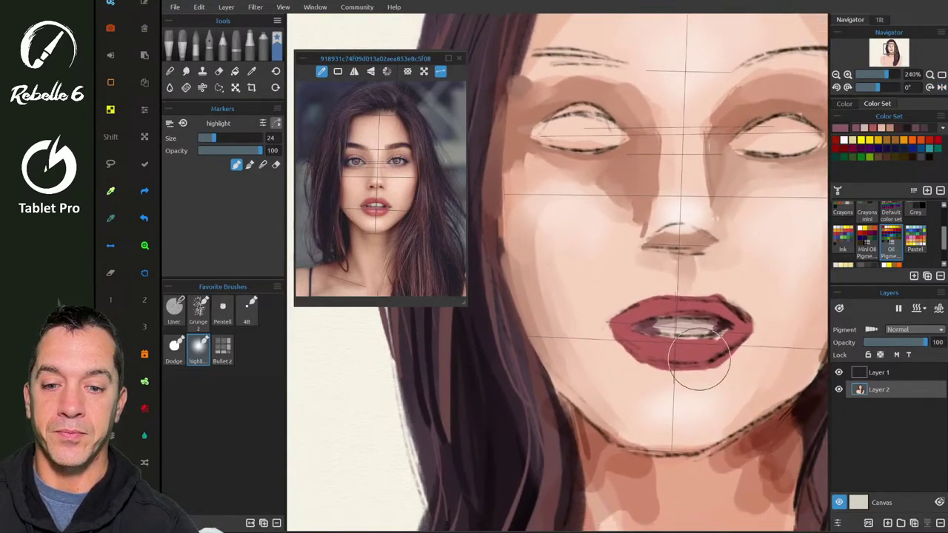
# - Add a new layer between the sketch and the painted face, and ready the Pentell brush at opacity 100 for the eyebrow
pyautogui.scroll(4, 698, 358)
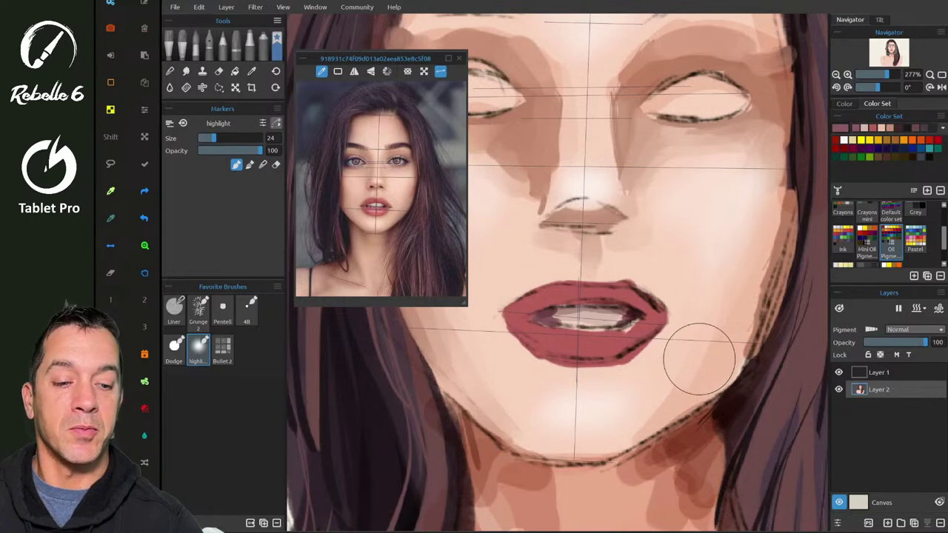
pyautogui.hotkey('ctrl', 'shift', 'n')
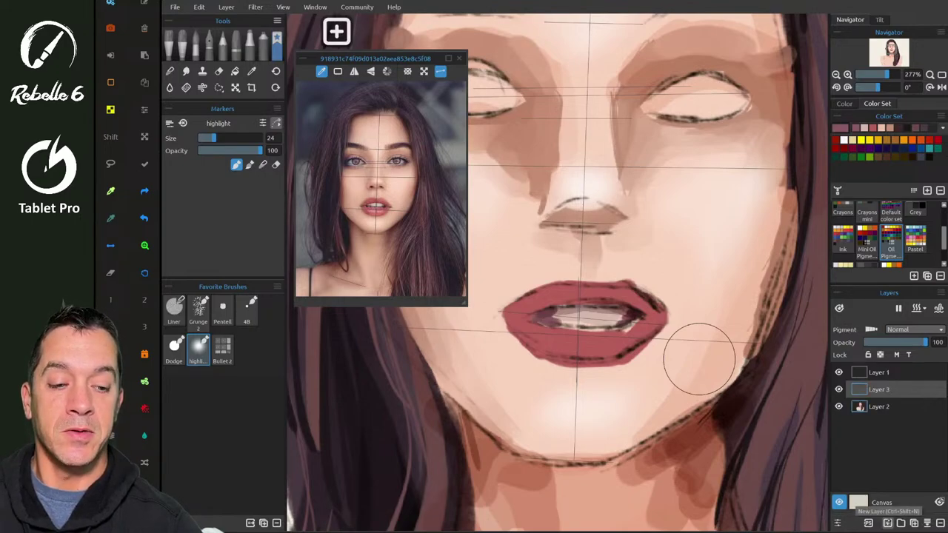
pyautogui.scroll(3, 699, 359)
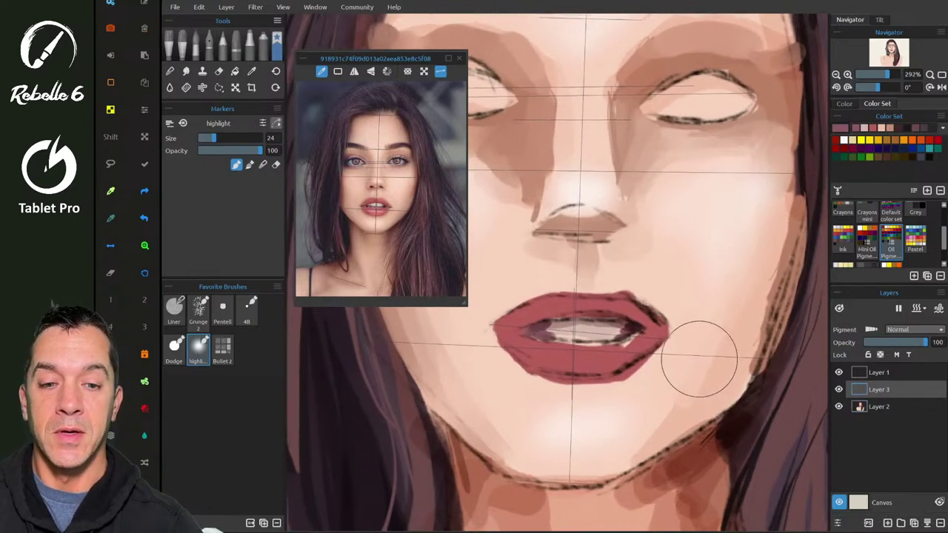
pyautogui.scroll(3, 698, 358)
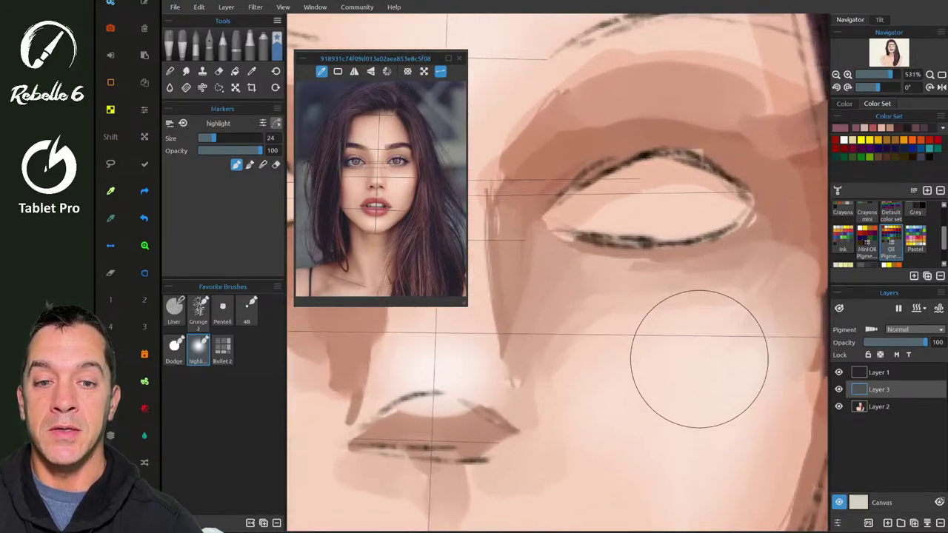
pyautogui.scroll(5, 397, 160)
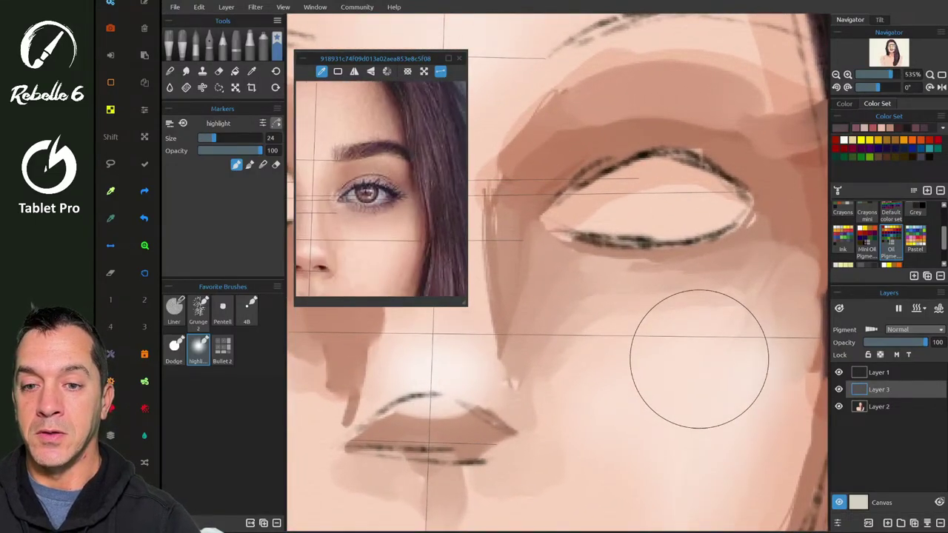
pyautogui.scroll(-1, 381, 188)
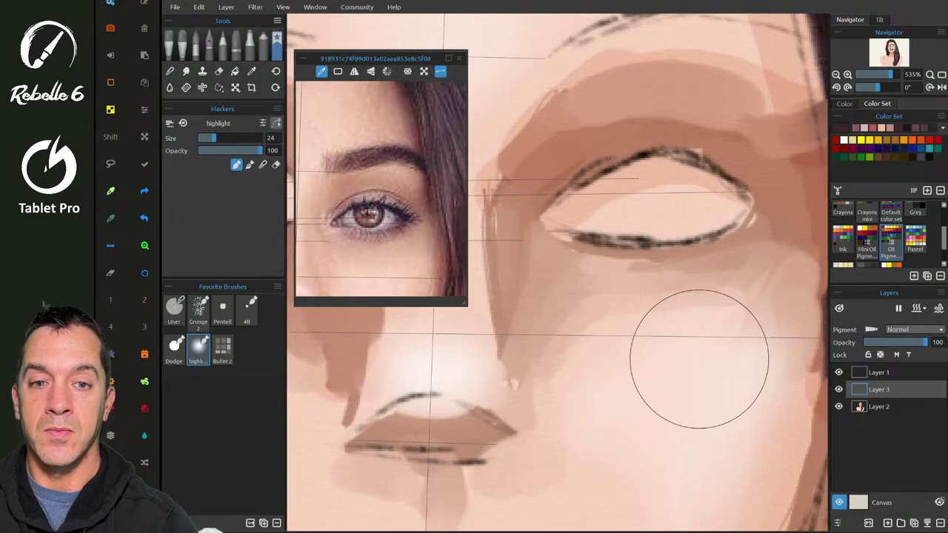
pyautogui.scroll(2, 699, 359)
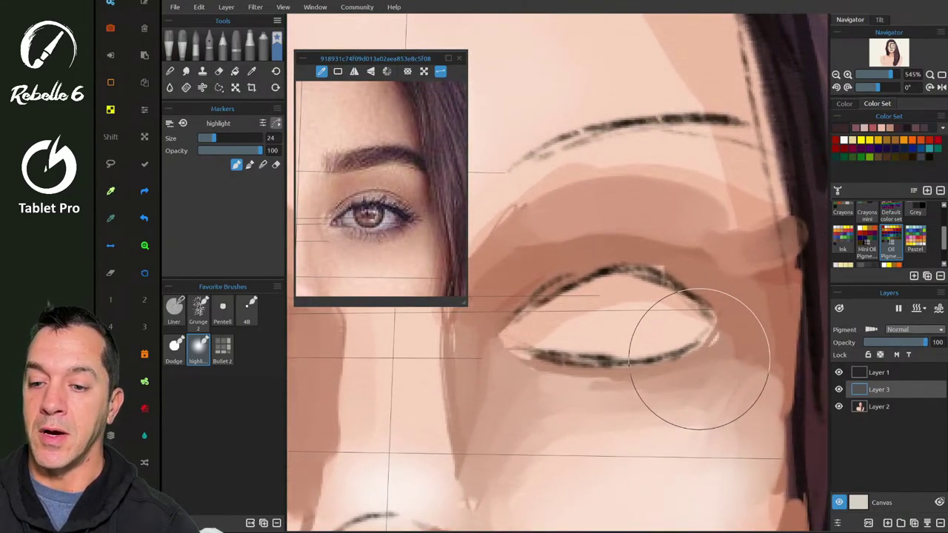
pyautogui.press('3')
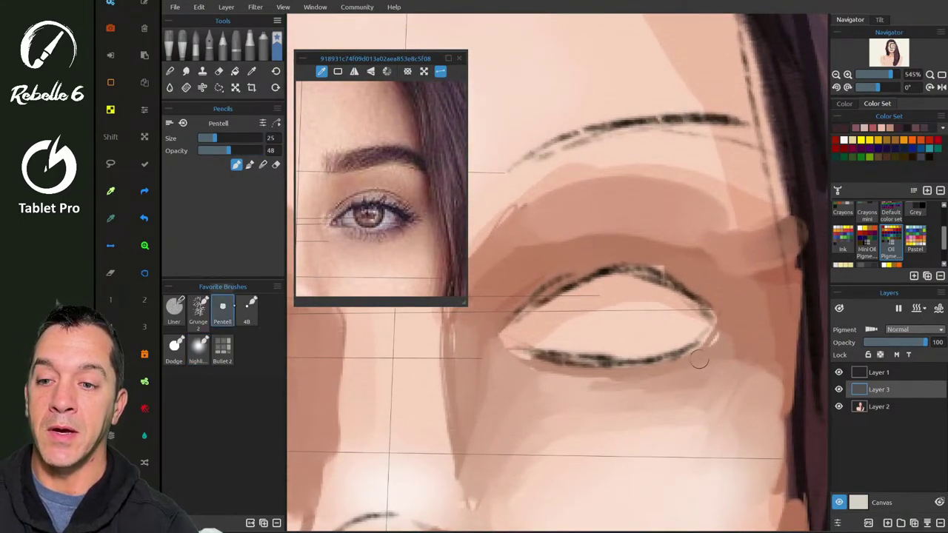
pyautogui.moveTo(233, 151); pyautogui.dragTo(265, 151)
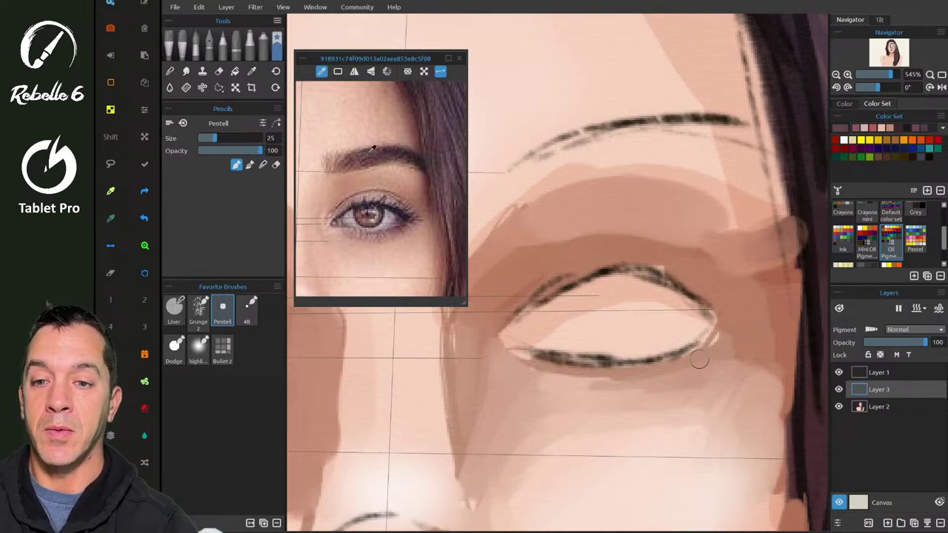
# - Paint the right eyebrow along its sketch line with the Pentell brush at size 25, using a dark brown sampled from the reference photo
pyautogui.moveTo(503, 170)
pyautogui.mouseDown()
pyautogui.moveTo(596, 102)
pyautogui.moveTo(645, 99)
pyautogui.mouseUp()
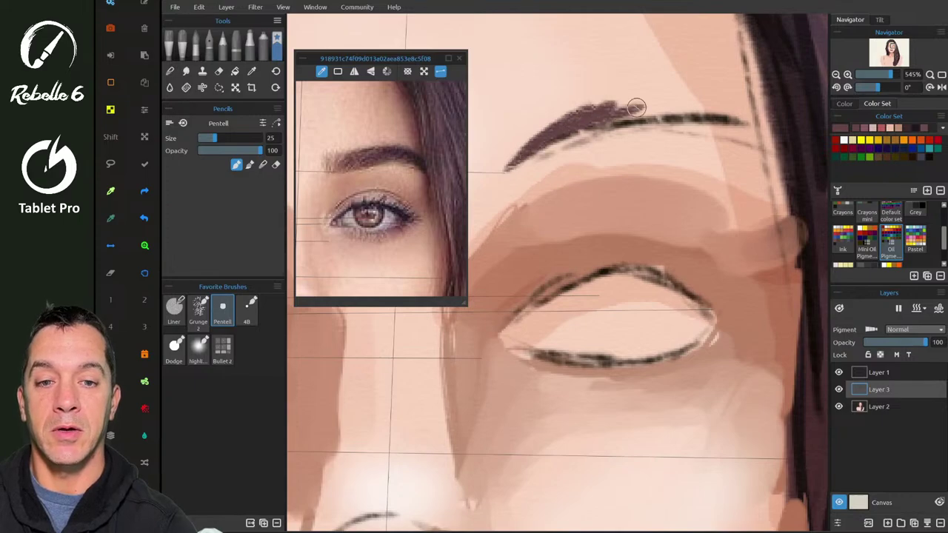
pyautogui.moveTo(549, 154); pyautogui.dragTo(672, 101)
pyautogui.scroll(-5, 672, 102)
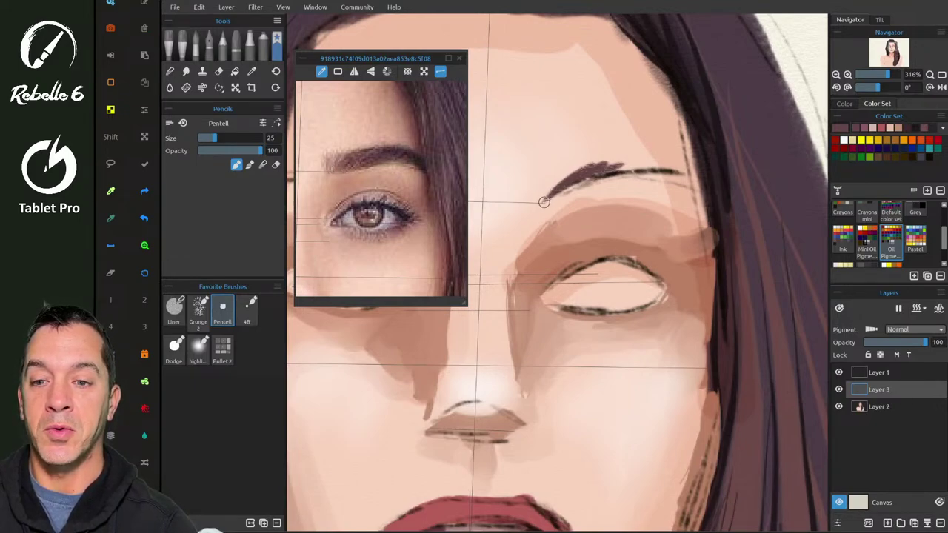
pyautogui.moveTo(535, 183)
pyautogui.mouseDown()
pyautogui.moveTo(623, 162)
pyautogui.moveTo(658, 159)
pyautogui.moveTo(671, 164)
pyautogui.moveTo(634, 170)
pyautogui.moveTo(685, 173)
pyautogui.moveTo(651, 161)
pyautogui.moveTo(635, 174)
pyautogui.moveTo(707, 191)
pyautogui.mouseUp()
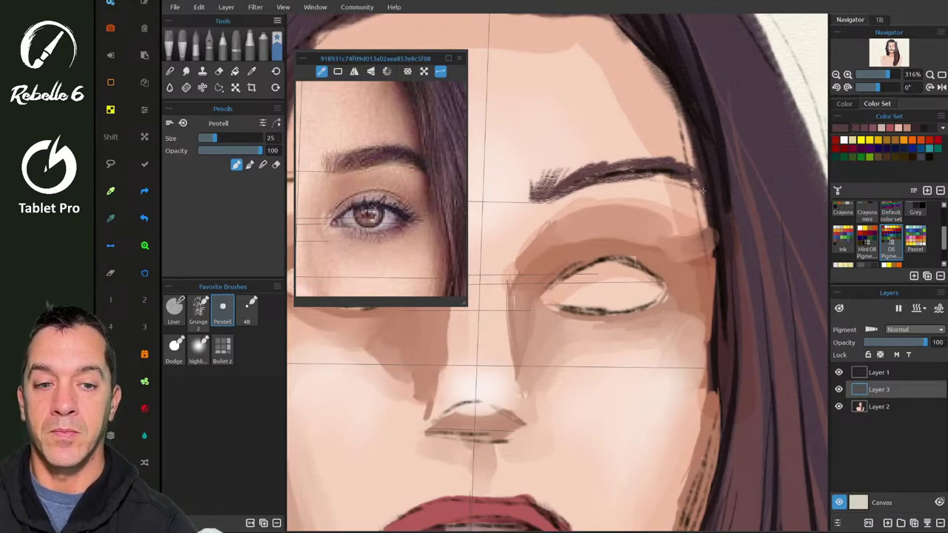
pyautogui.moveTo(602, 170); pyautogui.dragTo(672, 152)
pyautogui.moveTo(631, 181); pyautogui.dragTo(671, 170)
pyautogui.moveTo(576, 189)
pyautogui.mouseDown()
pyautogui.moveTo(601, 172)
pyautogui.moveTo(566, 192)
pyautogui.moveTo(656, 169)
pyautogui.moveTo(655, 159)
pyautogui.moveTo(559, 180)
pyautogui.moveTo(652, 154)
pyautogui.moveTo(592, 161)
pyautogui.mouseUp()
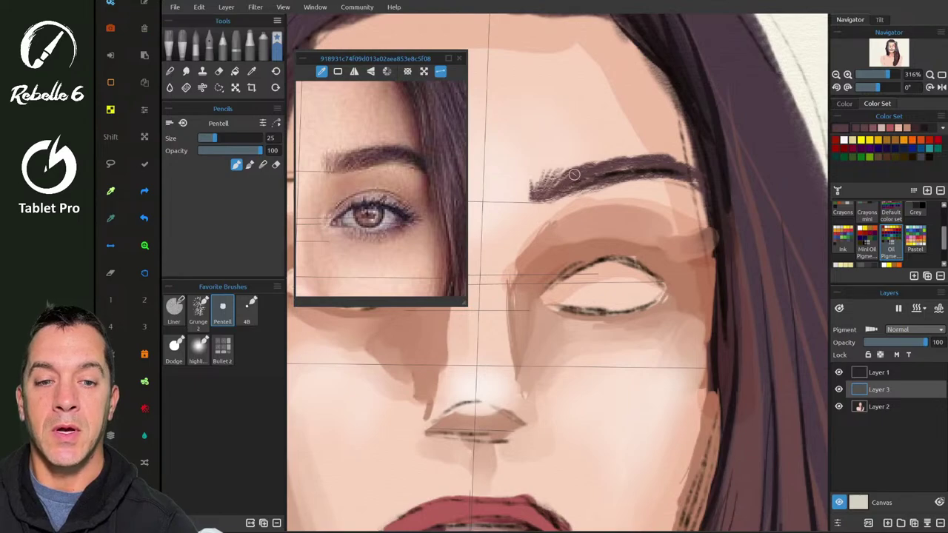
pyautogui.moveTo(550, 184); pyautogui.dragTo(597, 162)
# - Refine and soften the right eyebrow's hair edges with the Pentell brush at size 13, alternating between paint and blend modes
pyautogui.press('4')
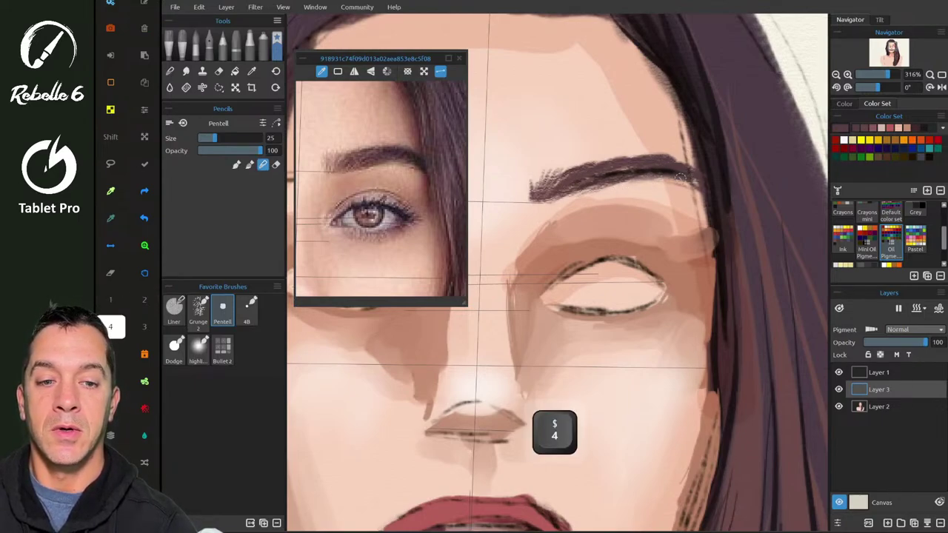
pyautogui.press('4')
pyautogui.moveTo(657, 183)
pyautogui.keyDown('ctrl'); pyautogui.mouseDown()
pyautogui.moveTo(645, 183)
pyautogui.moveTo(652, 178)
pyautogui.mouseUp(); pyautogui.keyUp('ctrl')
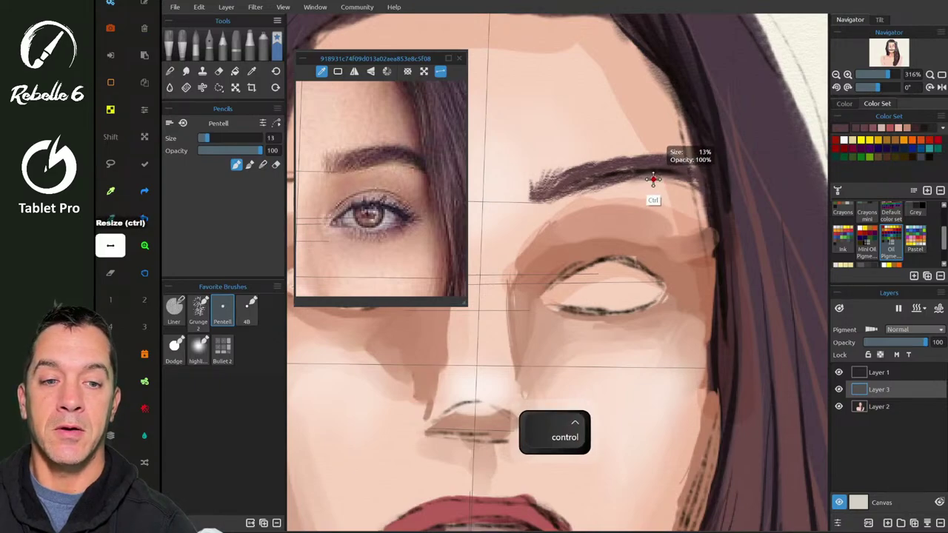
pyautogui.press('4')
pyautogui.press('4')
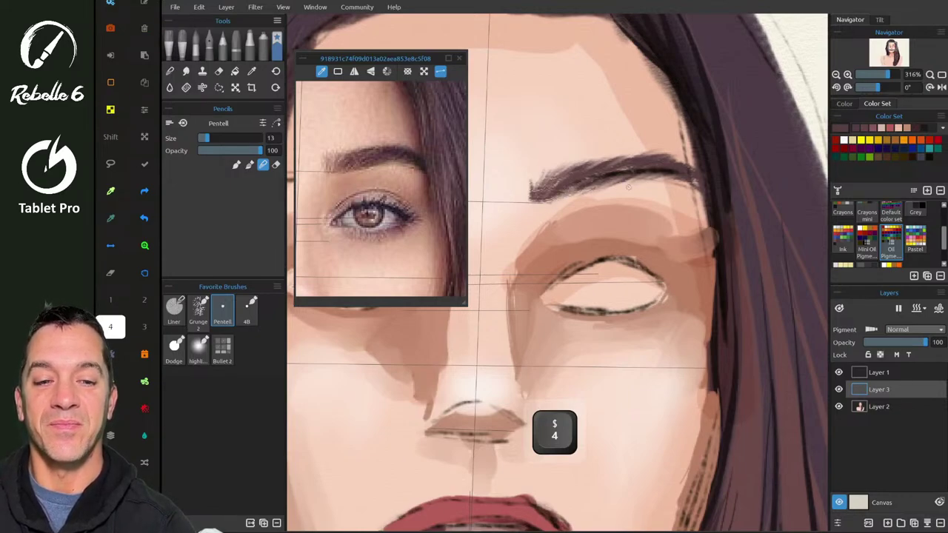
pyautogui.press('4')
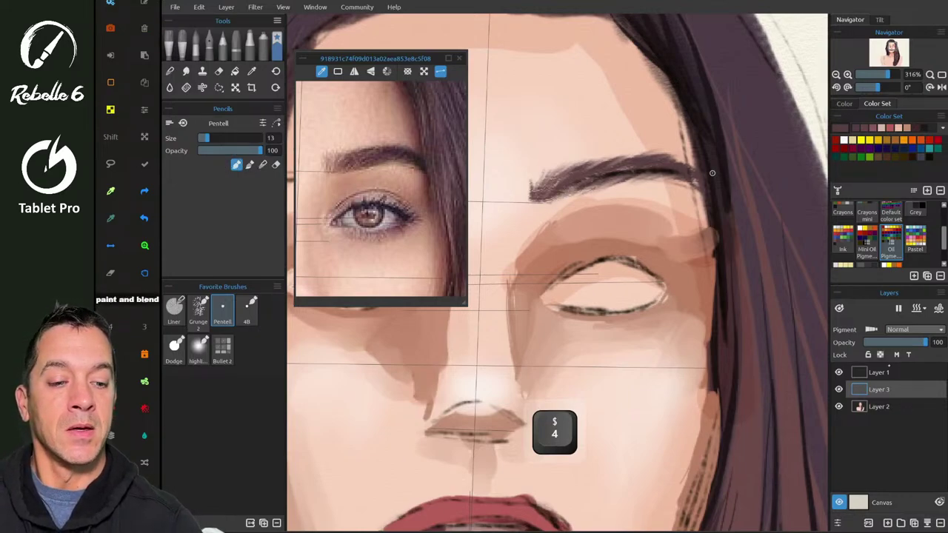
# - Lower the opacity of the sketch on Layer 1 to 30
pyautogui.click(897, 372)
pyautogui.moveTo(898, 341); pyautogui.dragTo(883, 341)
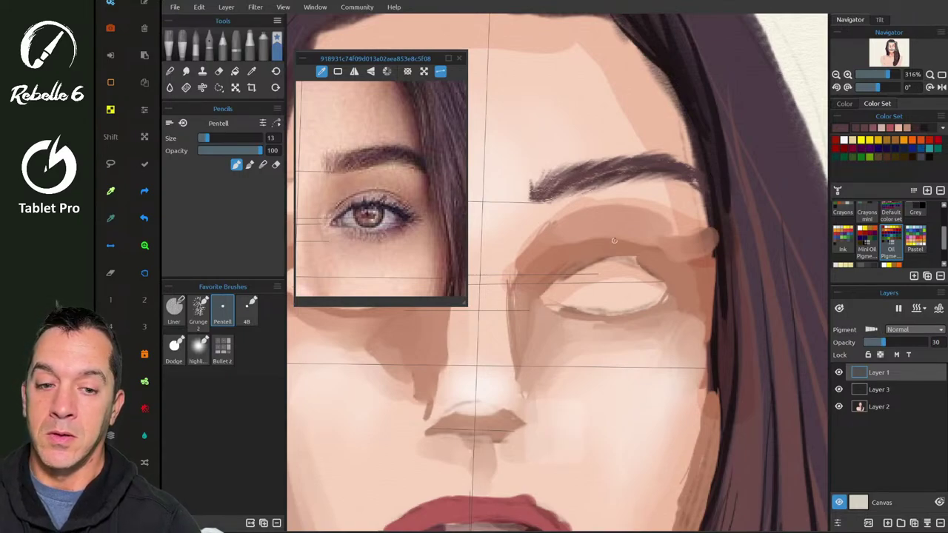
pyautogui.press('1')
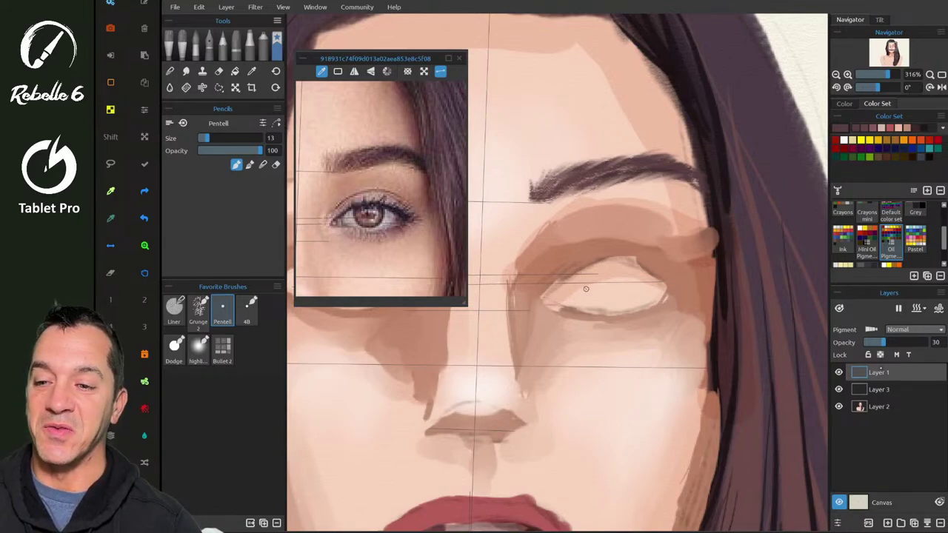
# - Undo the last strokes on the sketch layer, lock Layer 1, and make Layer 3 the active layer
pyautogui.hotkey('ctrl', 'z')
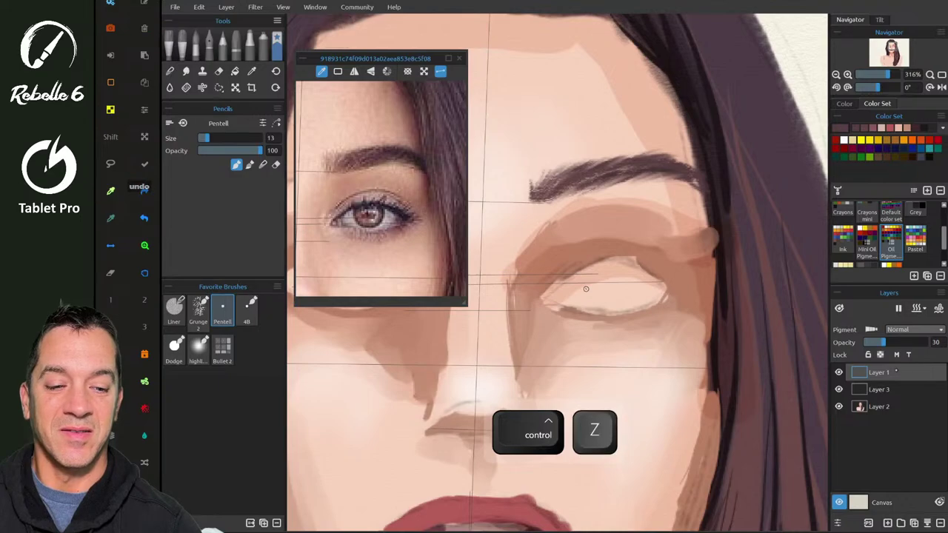
pyautogui.hotkey('ctrl', 'z')
pyautogui.hotkey('ctrl', 'z')
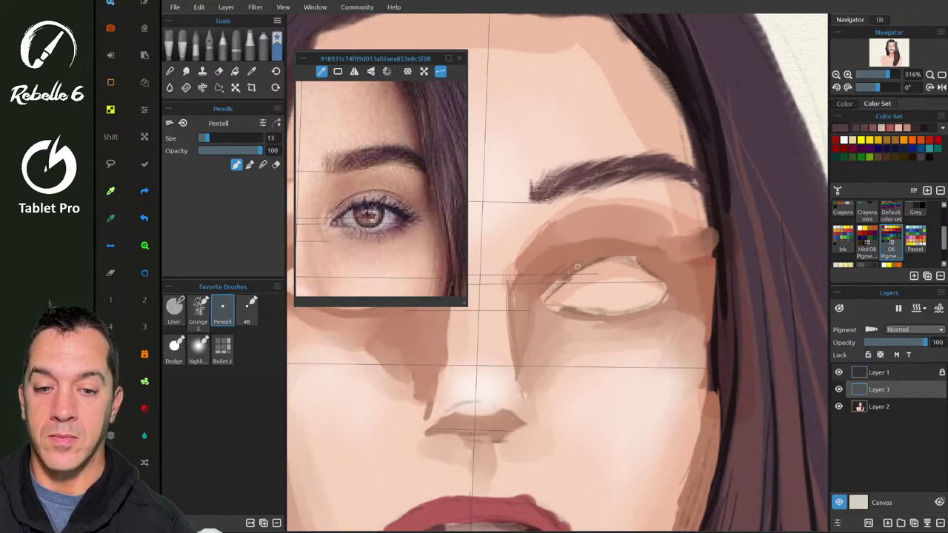
# - Soften the outer edges of the lips on Layer 2 with the Pentell brush in blend mode at size 13
pyautogui.scroll(-2, 577, 267)
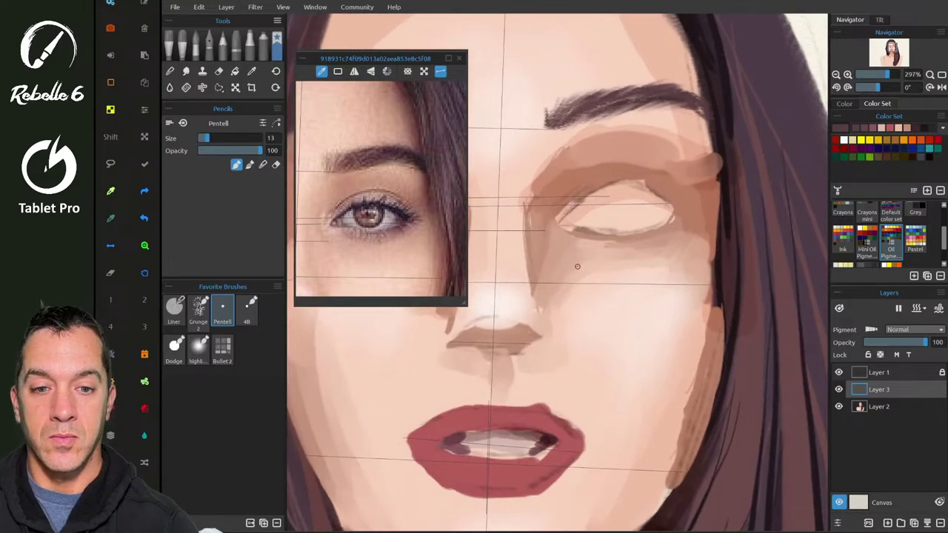
pyautogui.scroll(3, 381, 189)
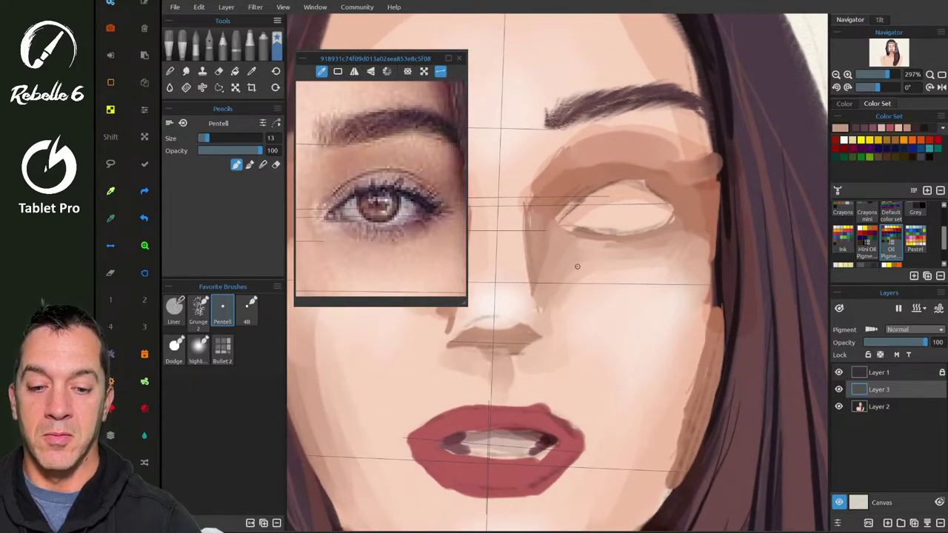
pyautogui.click(895, 406)
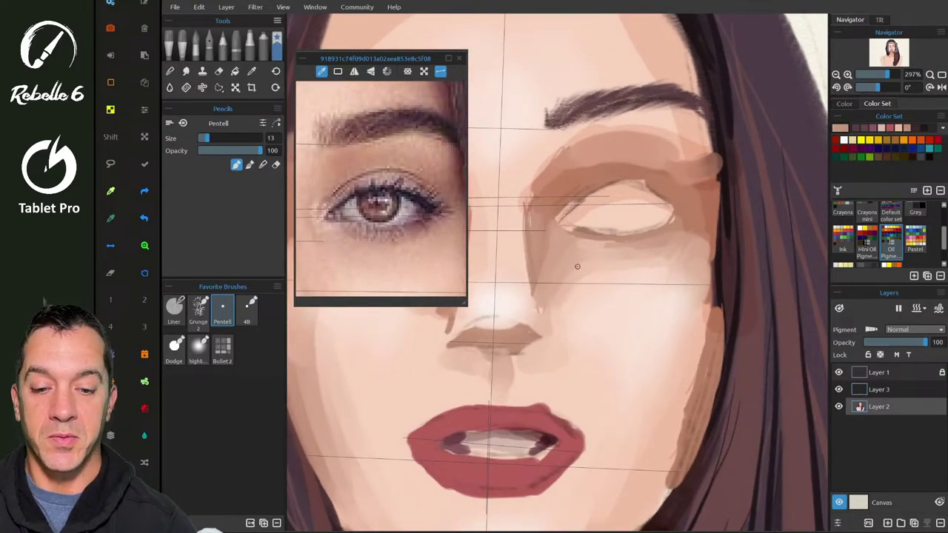
pyautogui.press('4')
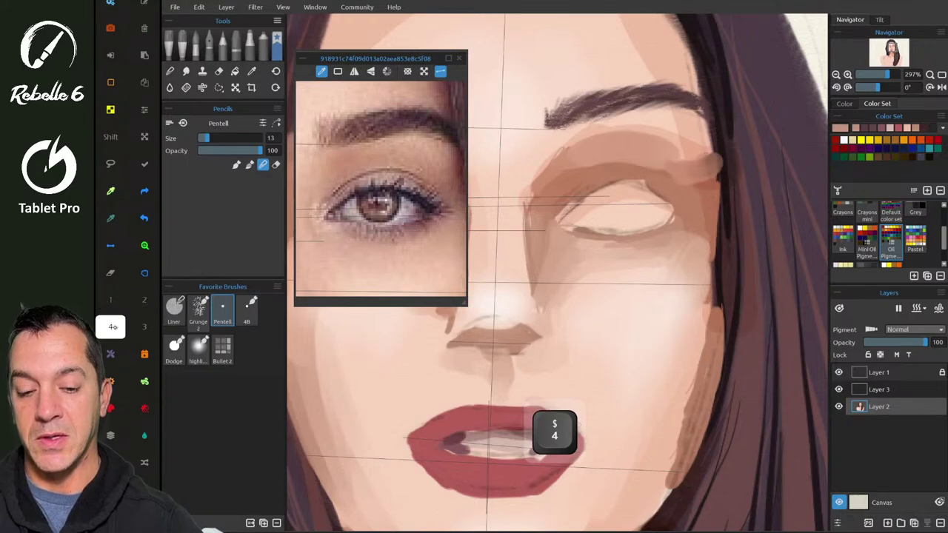
pyautogui.press('4')
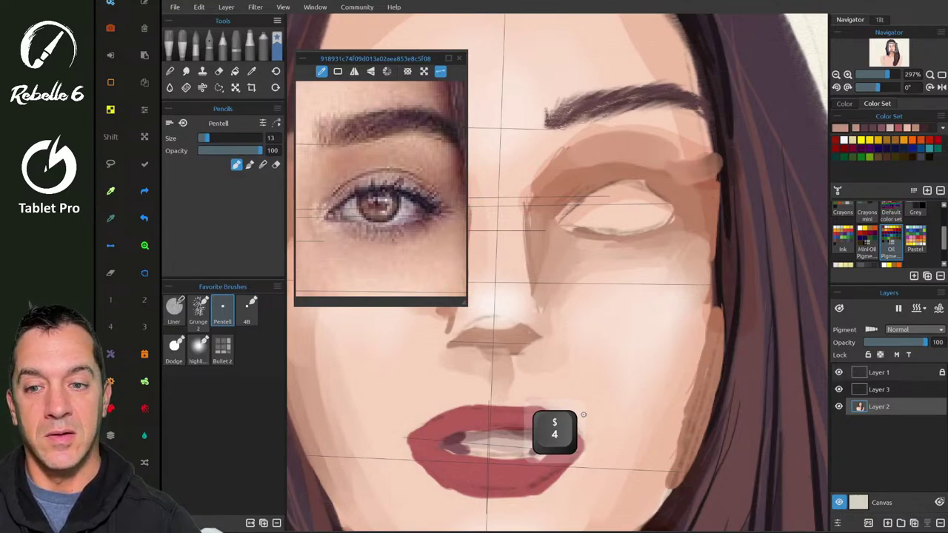
pyautogui.scroll(-4, 381, 189)
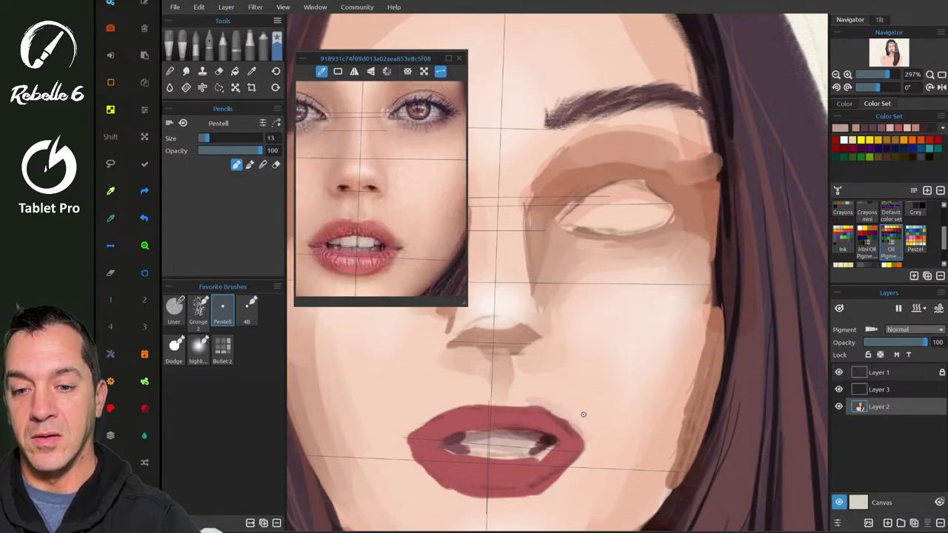
pyautogui.scroll(-2, 584, 414)
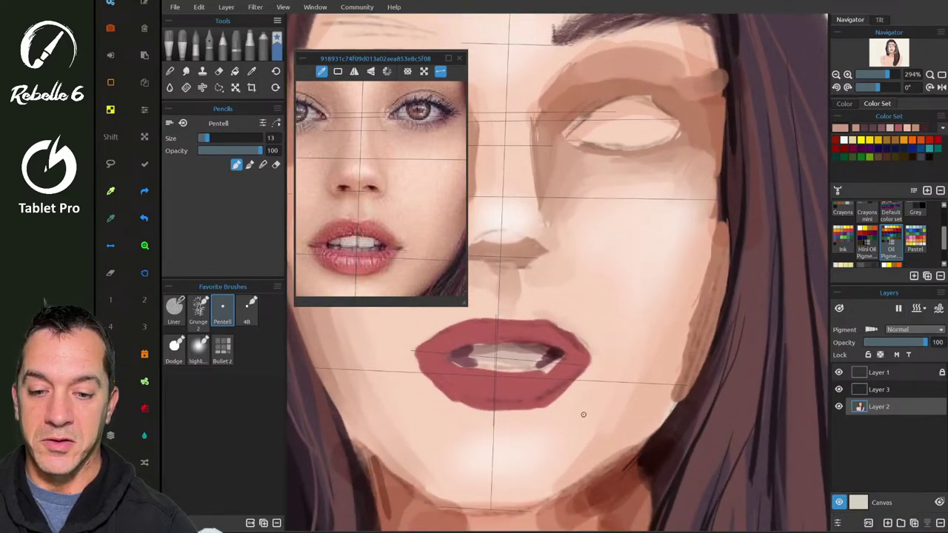
pyautogui.press('4')
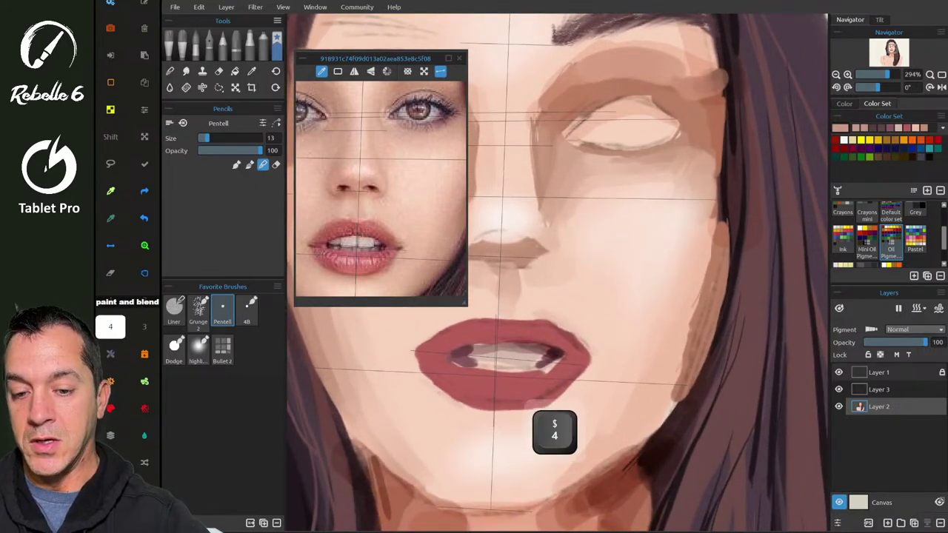
pyautogui.moveTo(527, 415); pyautogui.dragTo(584, 378)
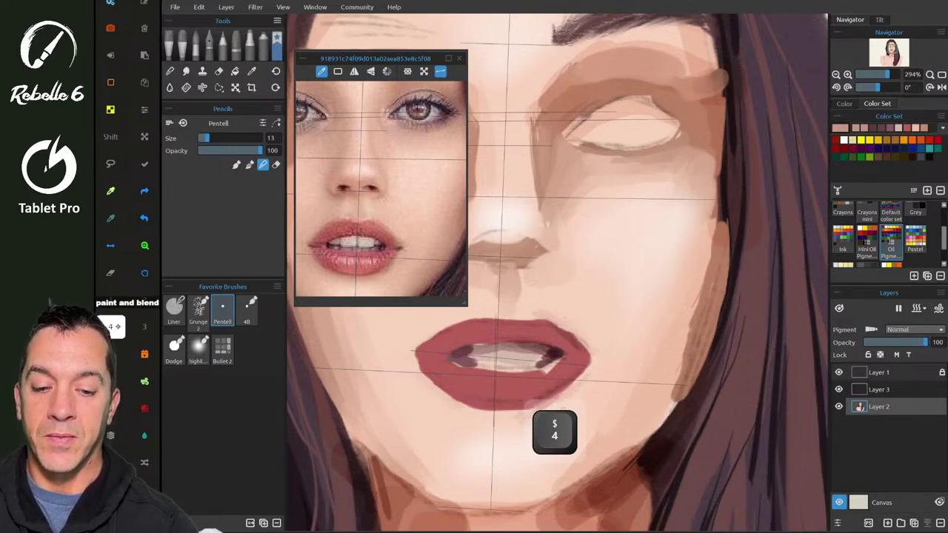
# - Darken the mouth corners in reddish brown with the Pentell brush at size 13, and shade the upper teeth with the Dodge marker at size 13, opacity 40
pyautogui.press('1')
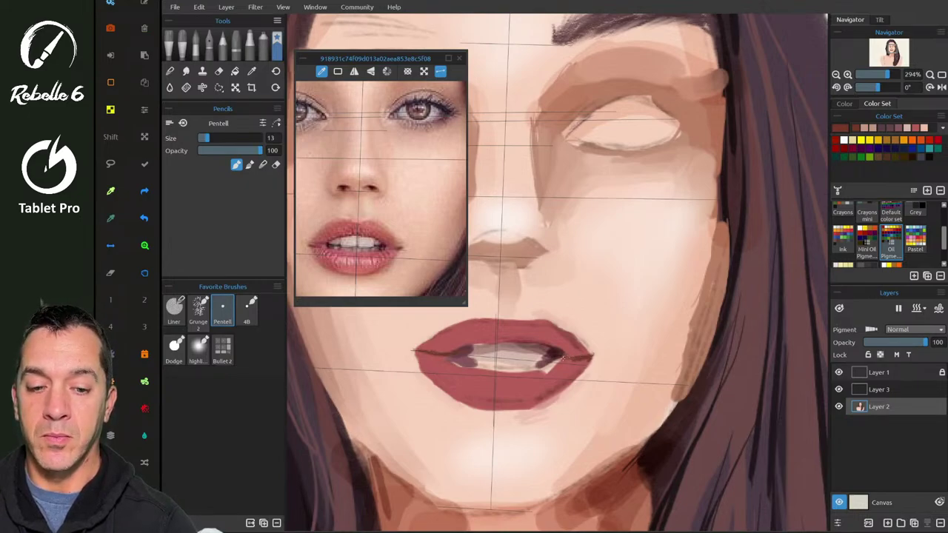
pyautogui.moveTo(552, 361); pyautogui.dragTo(539, 371)
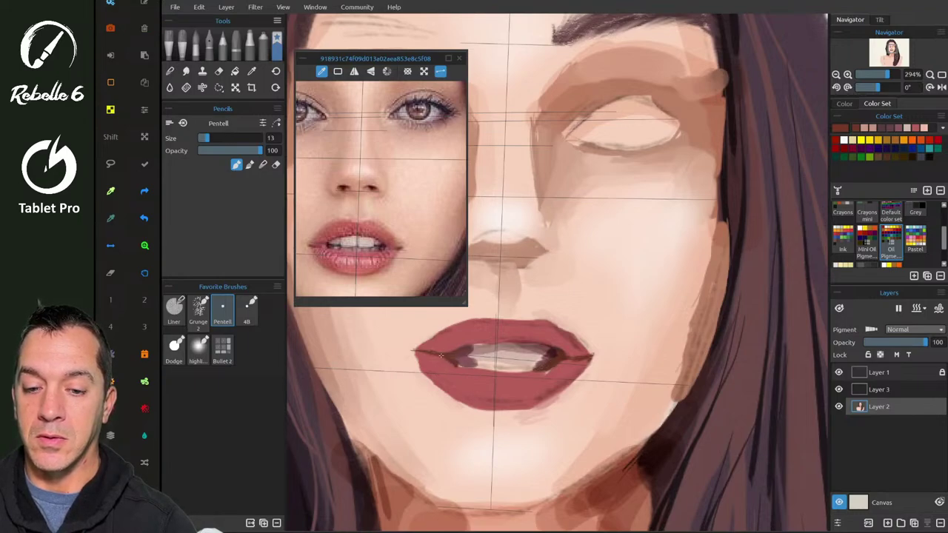
pyautogui.press('5')
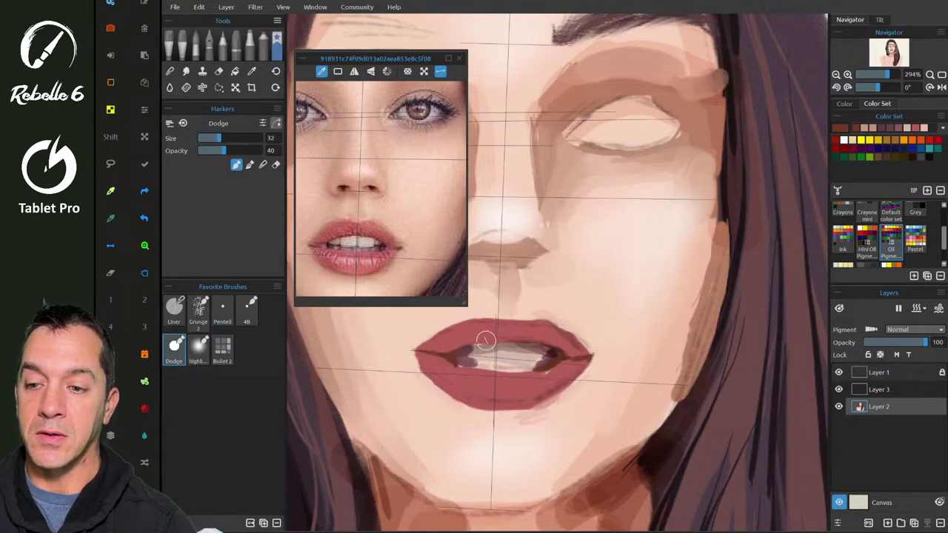
pyautogui.moveTo(487, 341); pyautogui.dragTo(475, 348)
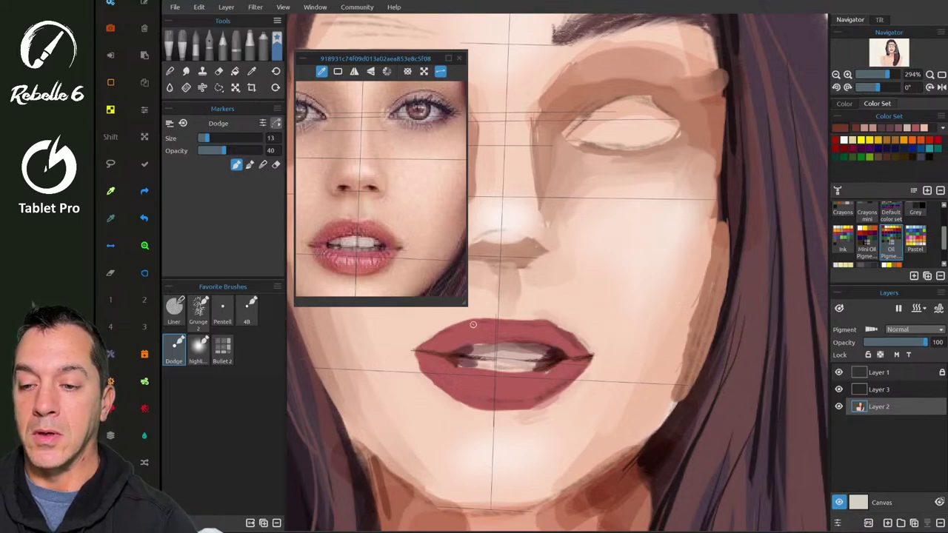
# - Reshape the upper lip's cupid's bow in a lip red sampled from the painting, using the Liner watercolor brush in paint mode at size 15
pyautogui.press('1')
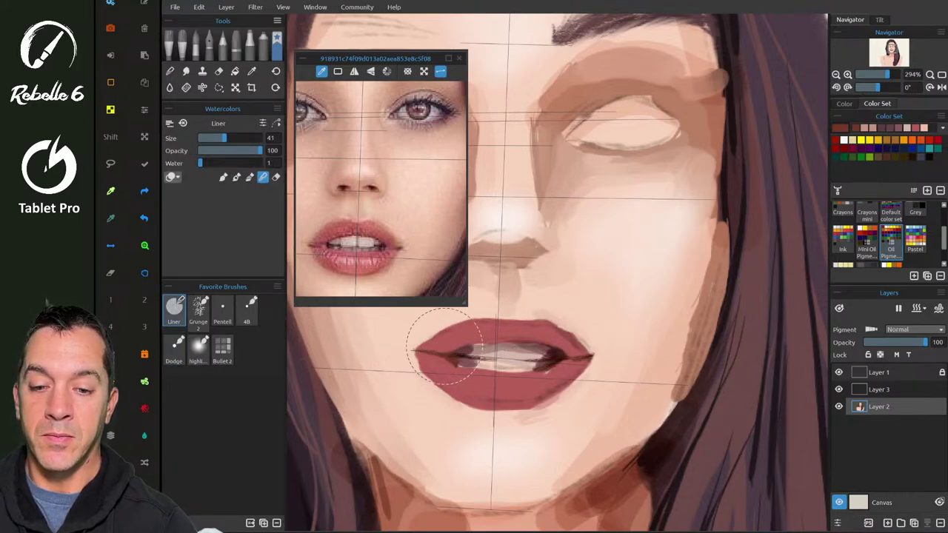
pyautogui.press('ctrl')
pyautogui.moveTo(503, 315); pyautogui.dragTo(488, 329)
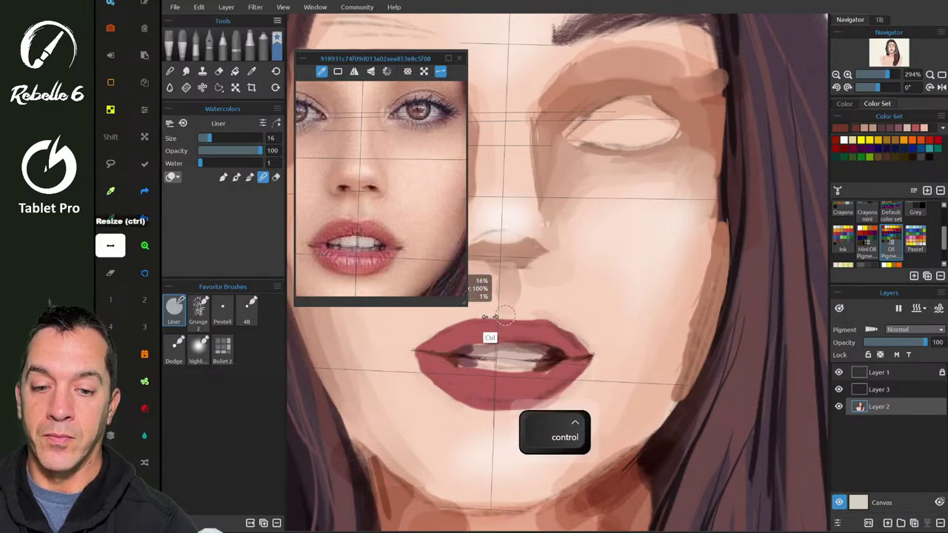
pyautogui.press('1')
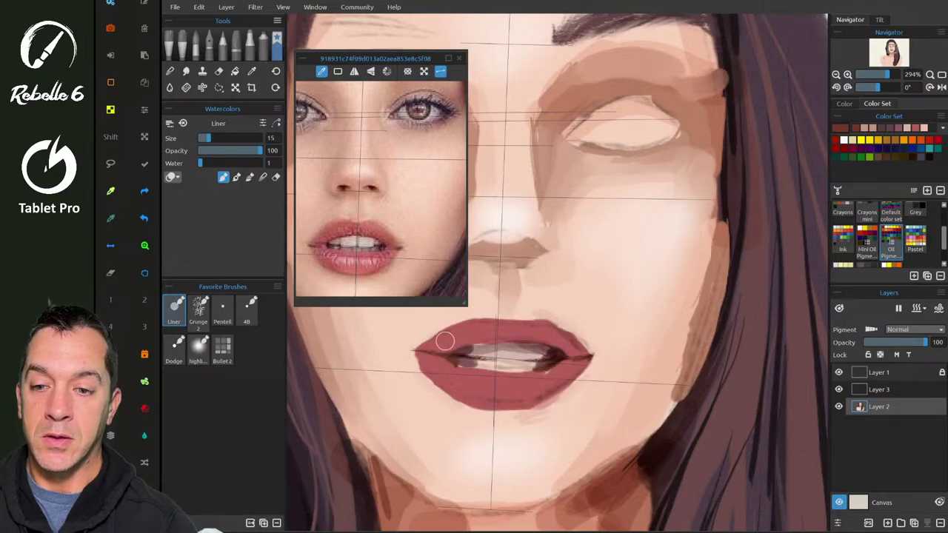
pyautogui.moveTo(441, 345); pyautogui.dragTo(467, 333)
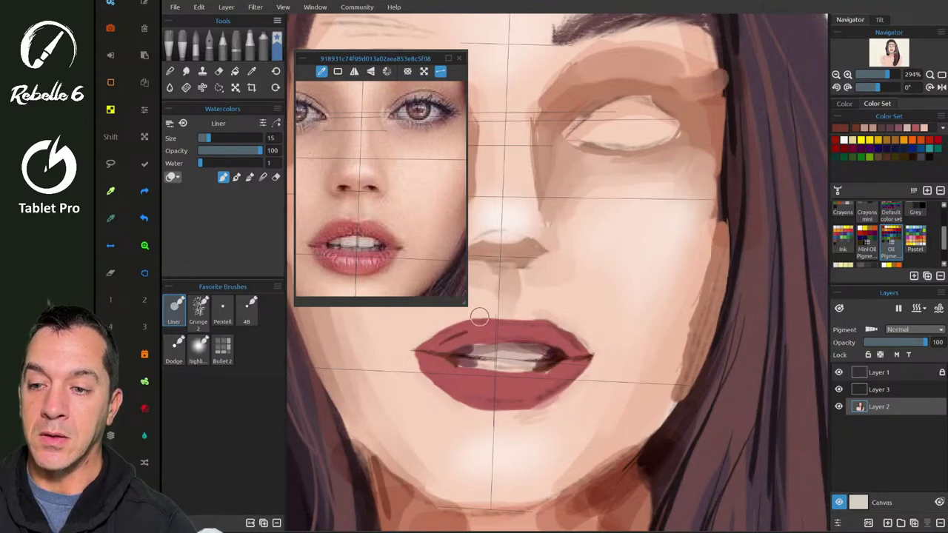
pyautogui.hotkey('ctrl', 'z')
pyautogui.keyDown('alt'); pyautogui.click(477, 326); pyautogui.keyUp('alt')
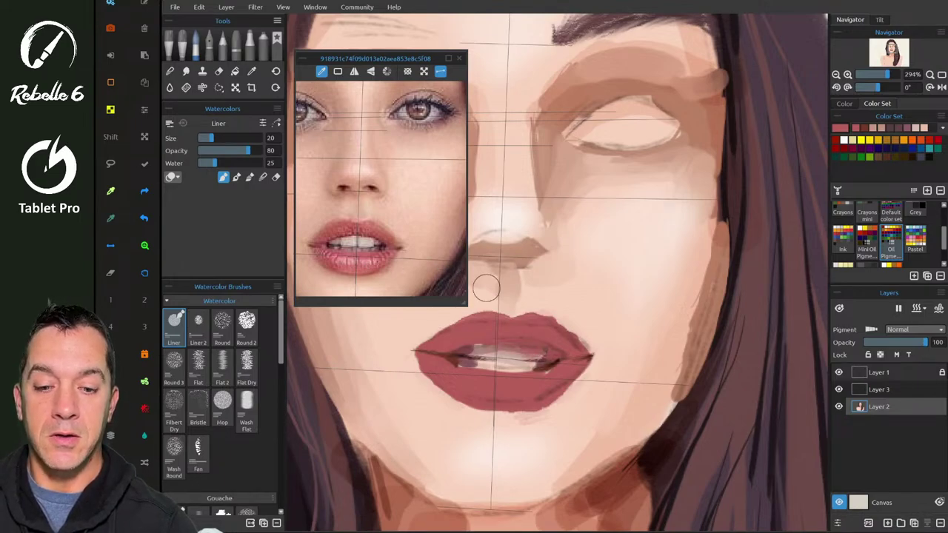
# - Try to repaint the right mouth corner and blend the lip edges with the Liner brush at size 20, opacity 80, water 1
pyautogui.keyDown('alt'); pyautogui.click(547, 370); pyautogui.keyUp('alt')
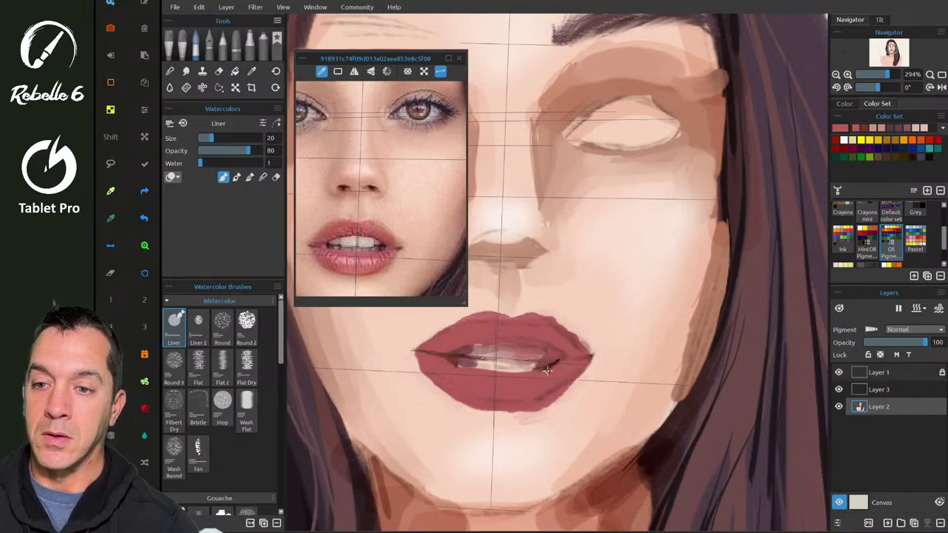
pyautogui.hotkey('ctrl', 'y')
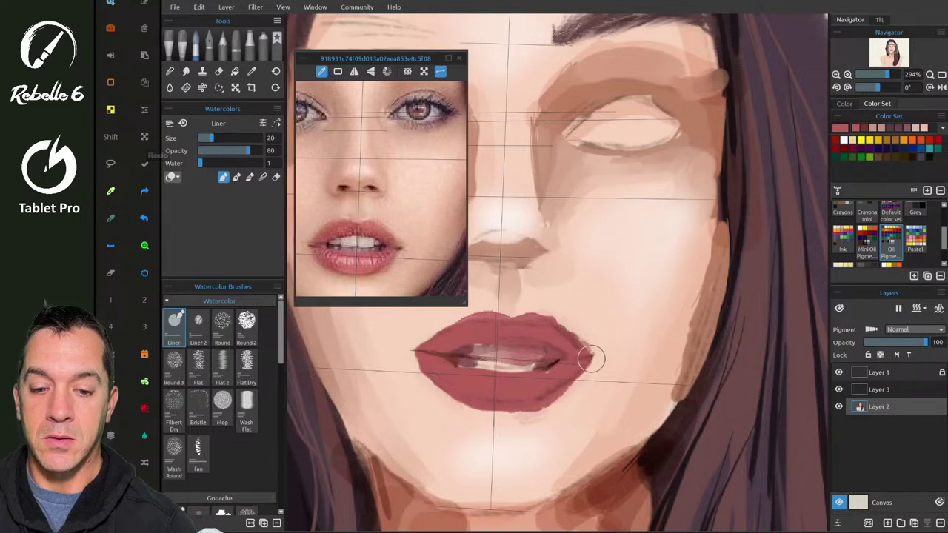
pyautogui.hotkey('shift', 'd')
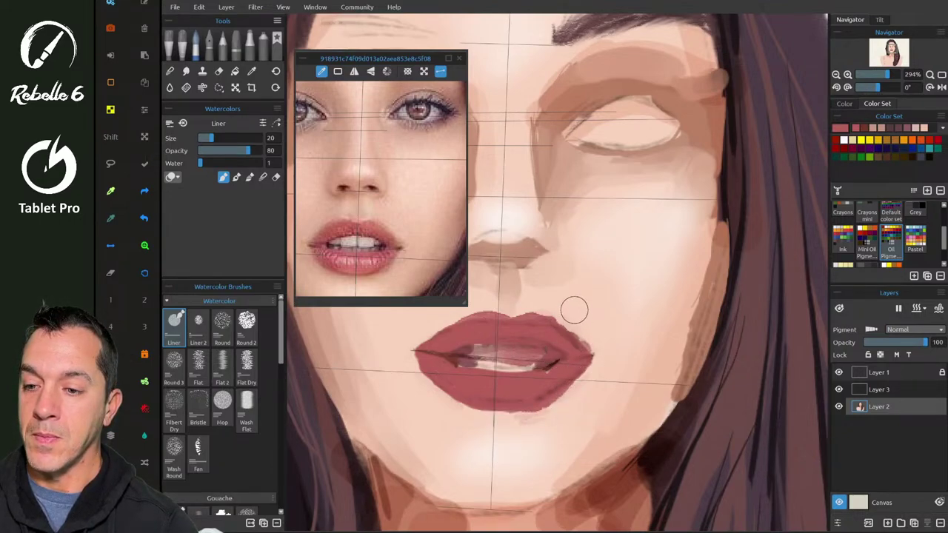
pyautogui.press('4')
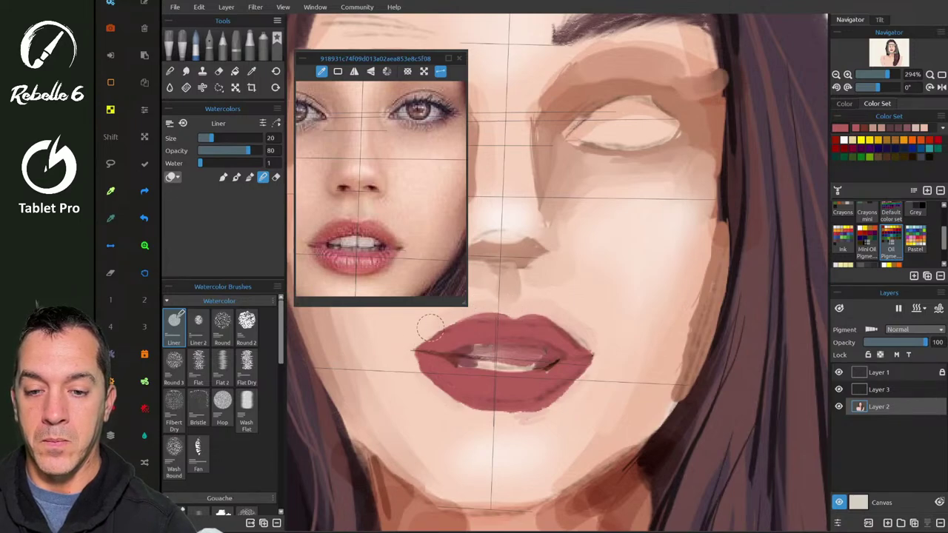
pyautogui.moveTo(516, 416)
pyautogui.mouseDown()
pyautogui.moveTo(562, 404)
pyautogui.moveTo(525, 420)
pyautogui.mouseUp()
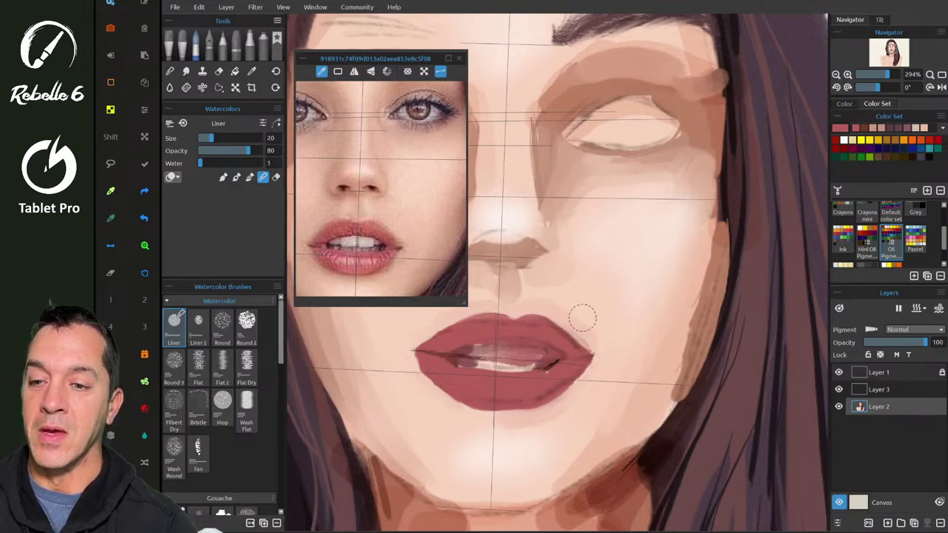
# - Undo the recent lip strokes and blending, and redo only up to the reshaped upper lip with the dark mouth corners intact
pyautogui.hotkey('ctrl', 'z')
pyautogui.hotkey('ctrl', 'z')
pyautogui.hotkey('ctrl', 'z')
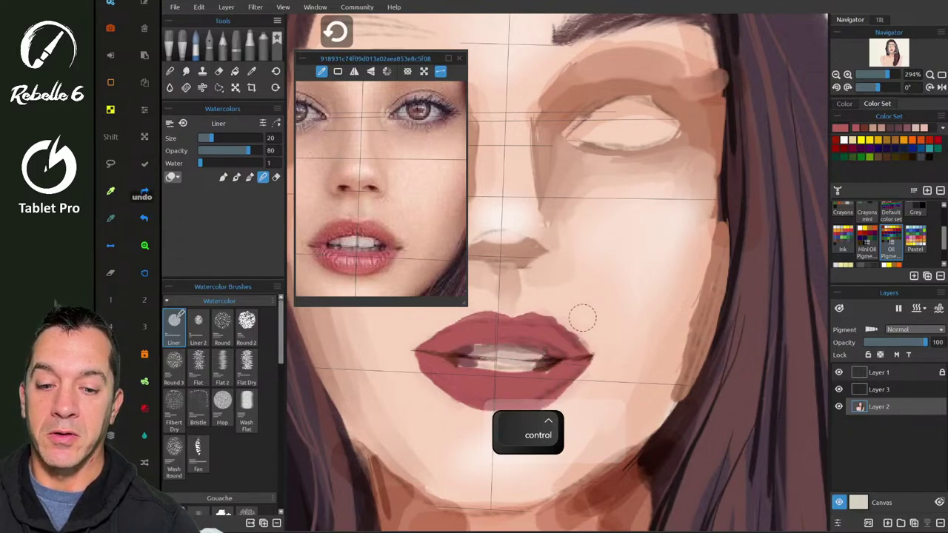
pyautogui.hotkey('ctrl', 'z')
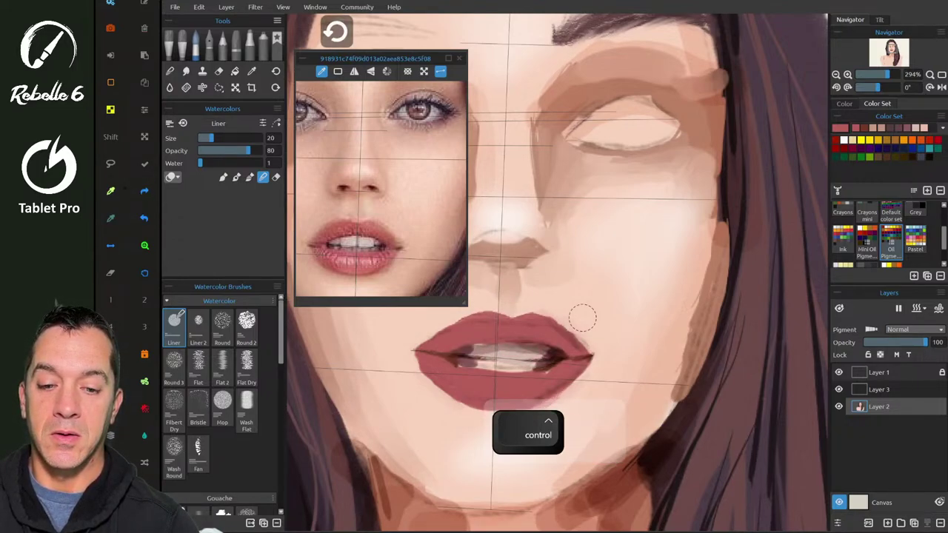
pyautogui.hotkey('ctrl', 'z')
pyautogui.hotkey('ctrl', 'z')
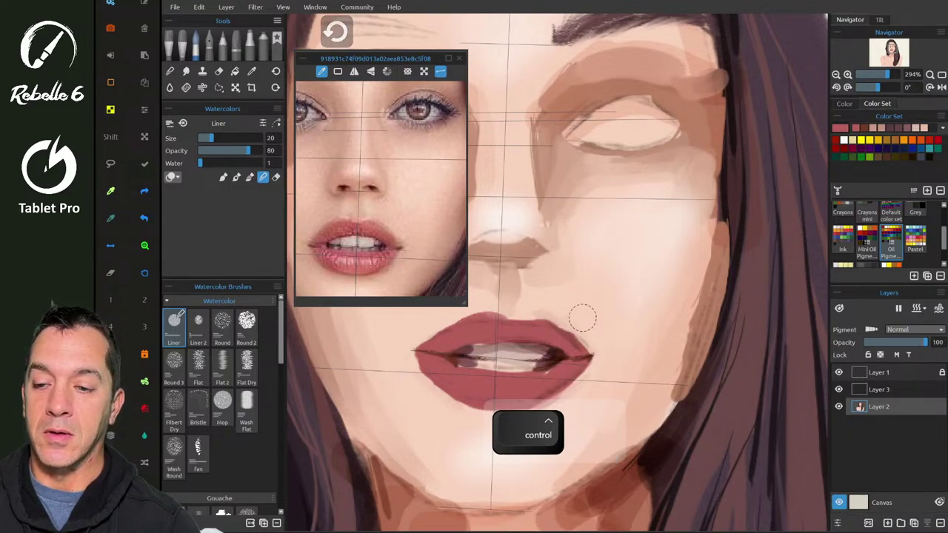
pyautogui.hotkey('ctrl', 'z')
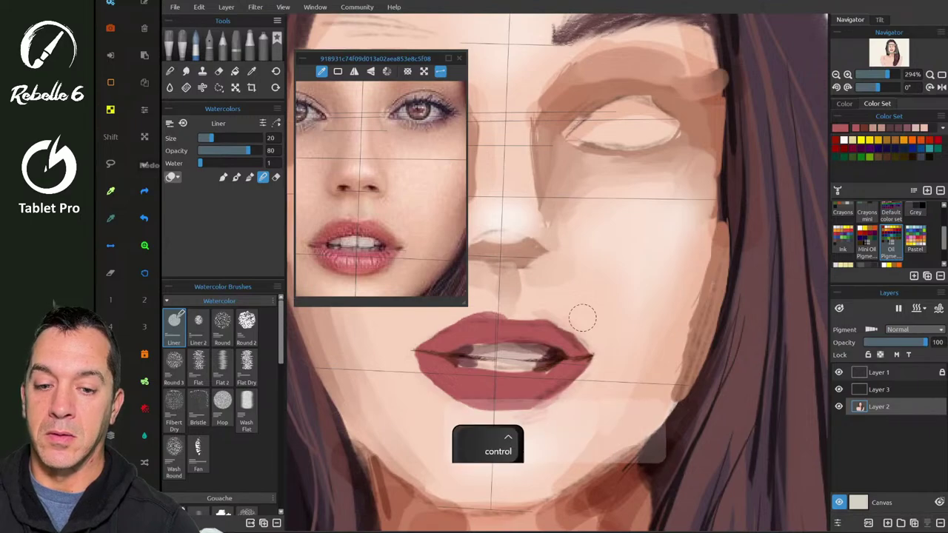
pyautogui.hotkey('ctrl', 'shift', 'z')
pyautogui.hotkey('ctrl', 'shift', 'z')
pyautogui.hotkey('ctrl', 'shift', 'z')
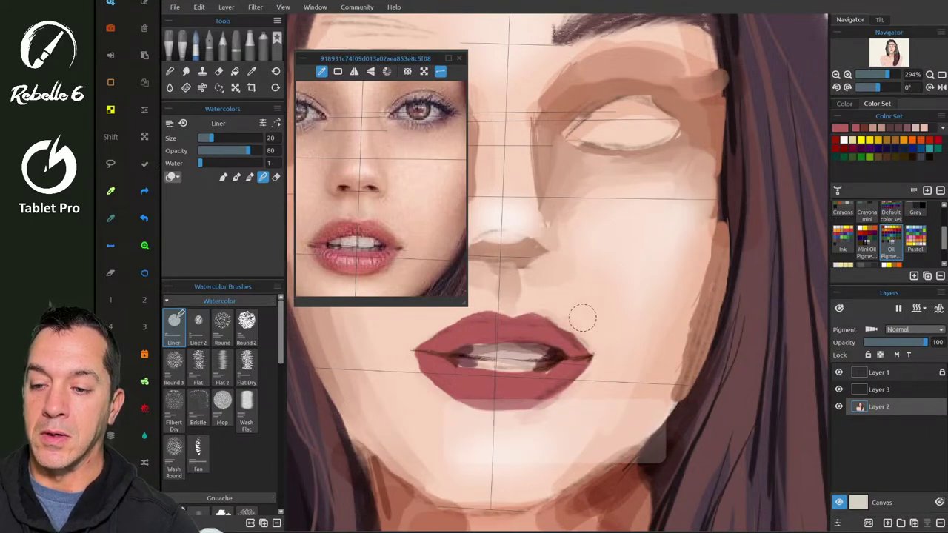
pyautogui.hotkey('ctrl', 'shift', 'z')
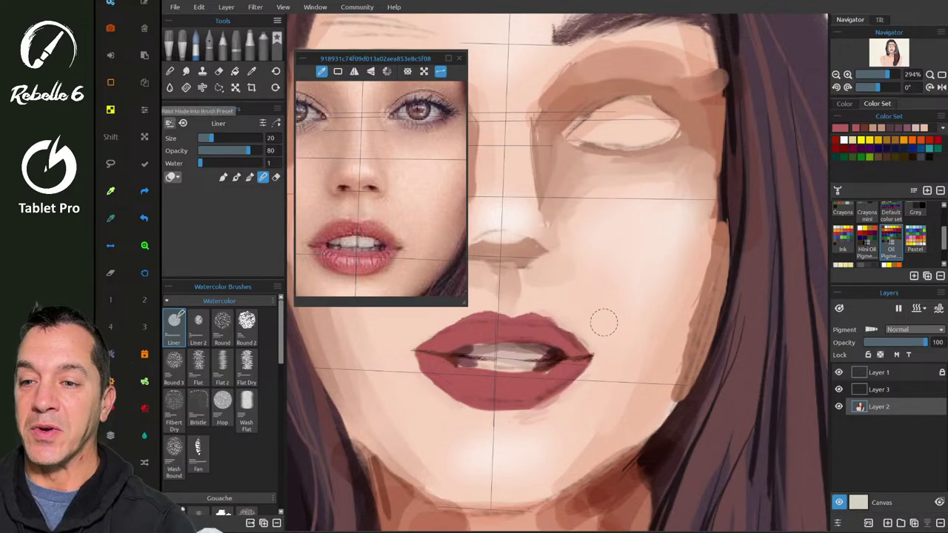
# - Save the watercolor Liner's settings of size 20, opacity 80 and water 1 as its default, and switch to the favorite Liner brush
pyautogui.click(263, 122)
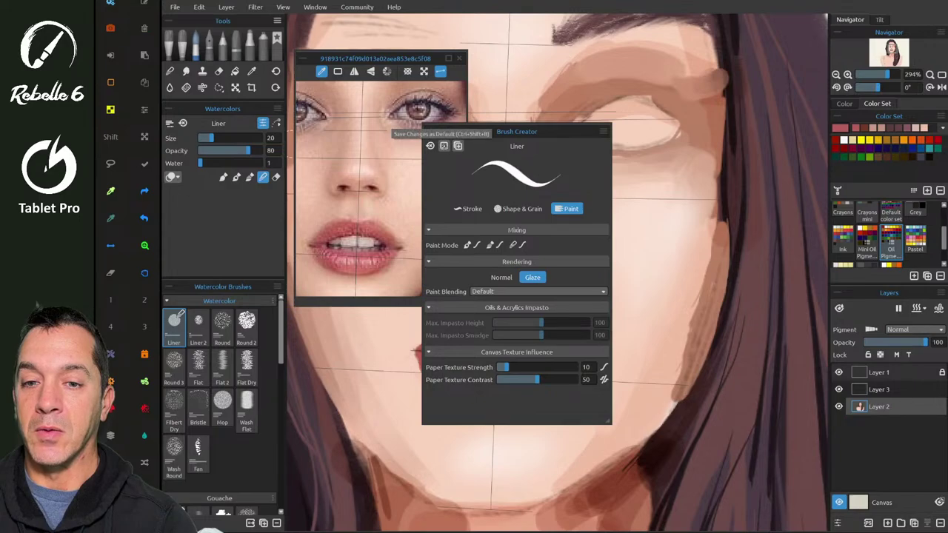
pyautogui.click(443, 145)
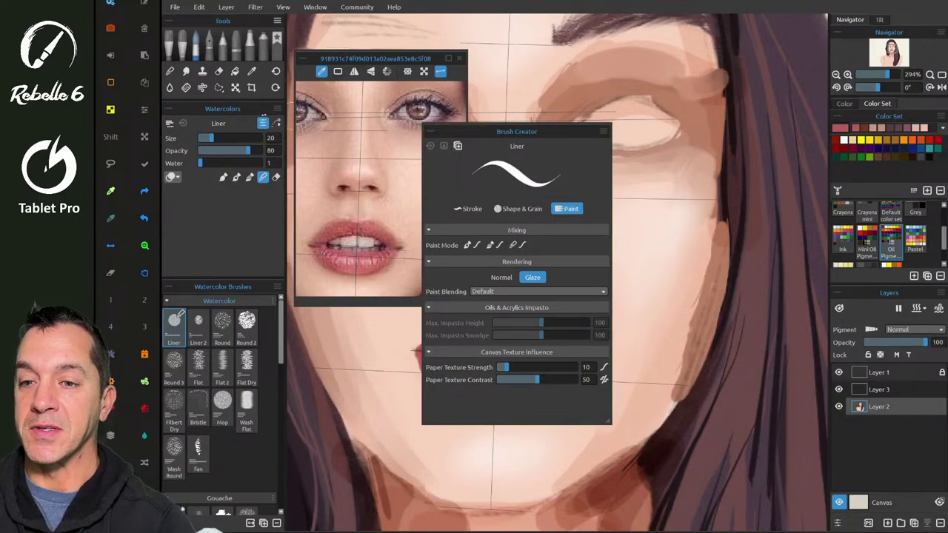
pyautogui.click(263, 123)
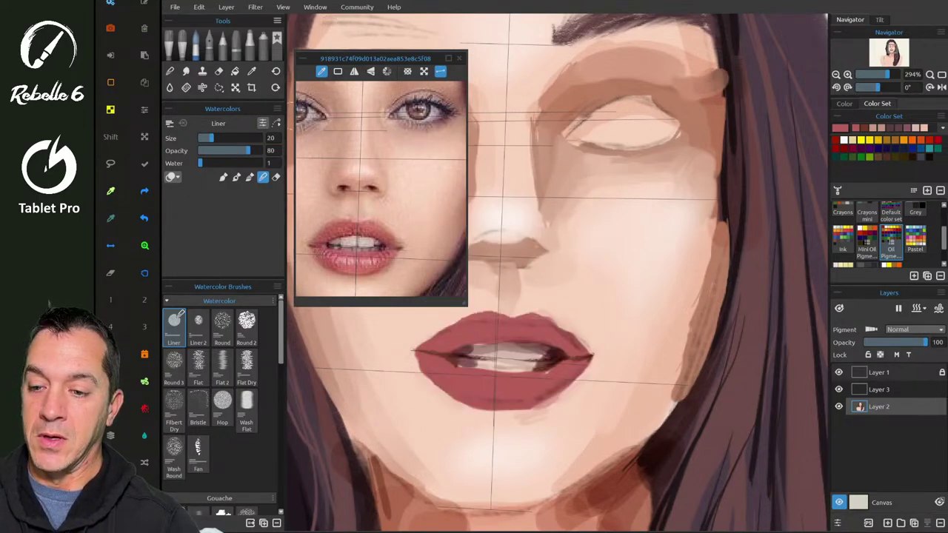
pyautogui.hotkey('shift', 'b')
pyautogui.click(174, 311)
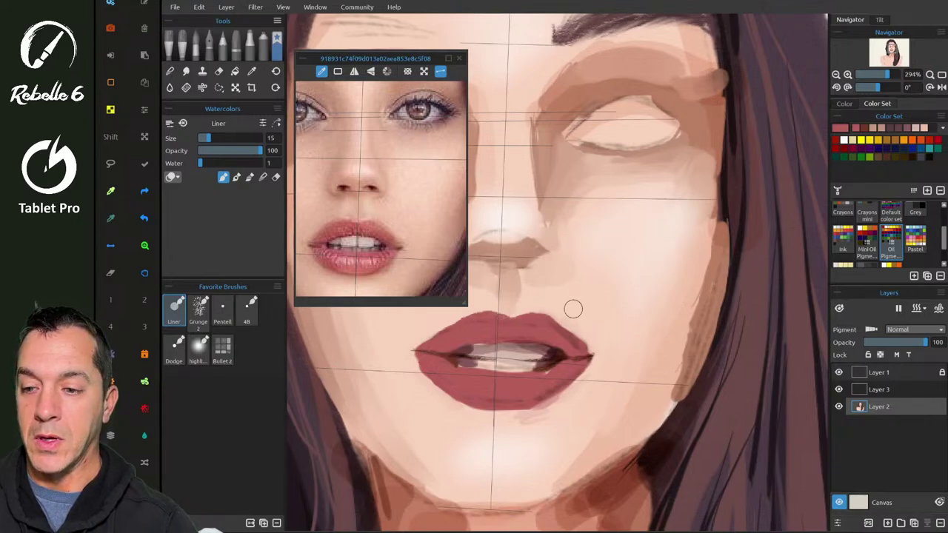
# - Clean up and soften the outer edges of the upper and lower lips by alternating the size 15 Liner between paint and blend modes
pyautogui.press('4')
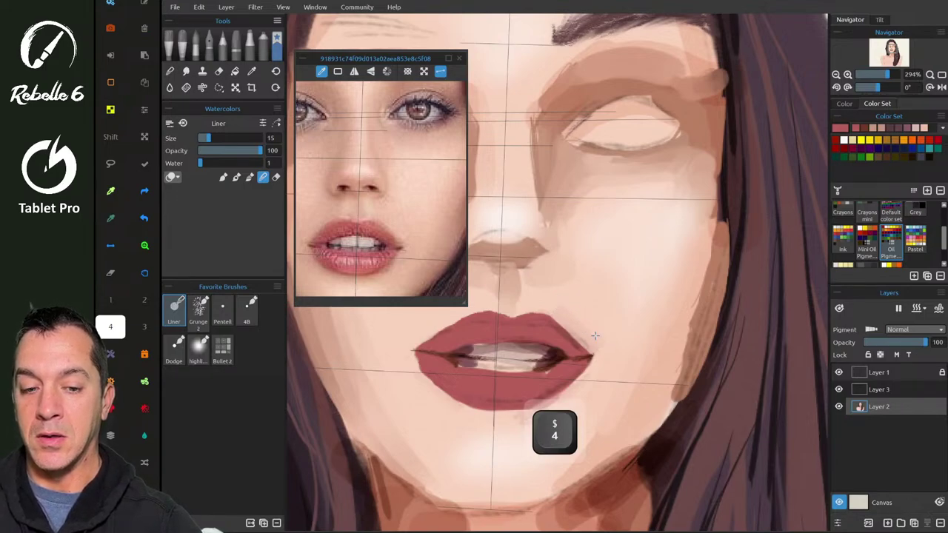
pyautogui.press('4')
pyautogui.moveTo(551, 318); pyautogui.dragTo(583, 345)
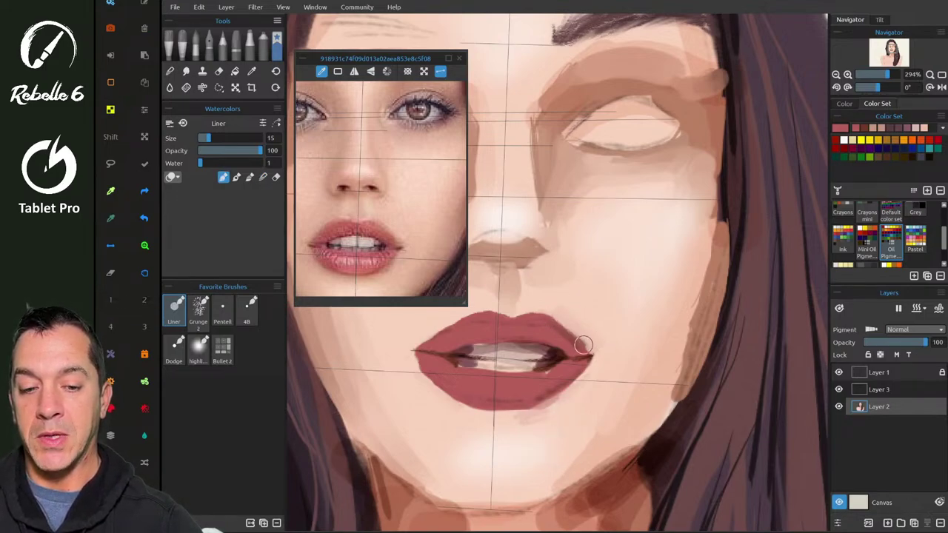
pyautogui.press('4')
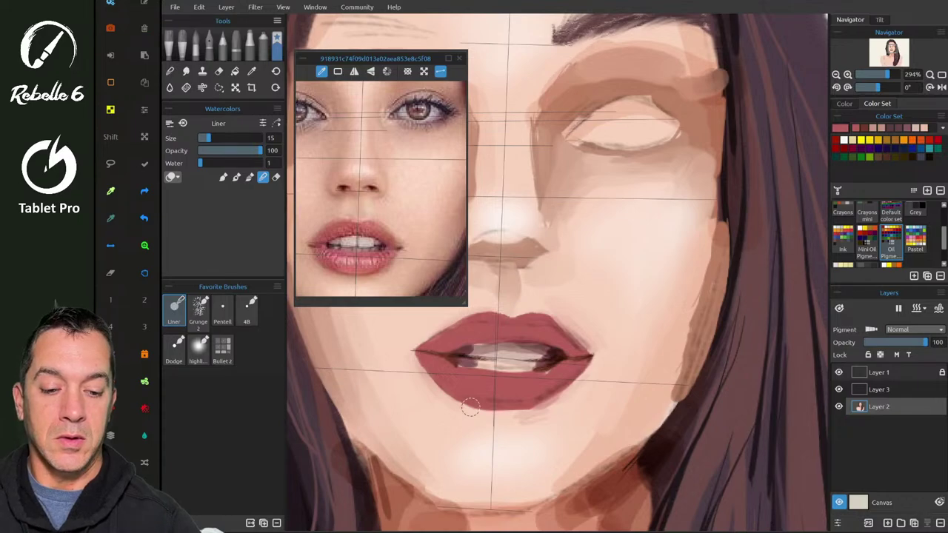
# - Check the live stream in OBS and its health and chat in YouTube Studio, and return to Rebelle
pyautogui.hotkey('alt', 'Tab')
pyautogui.hotkey('alt', 'Tab')
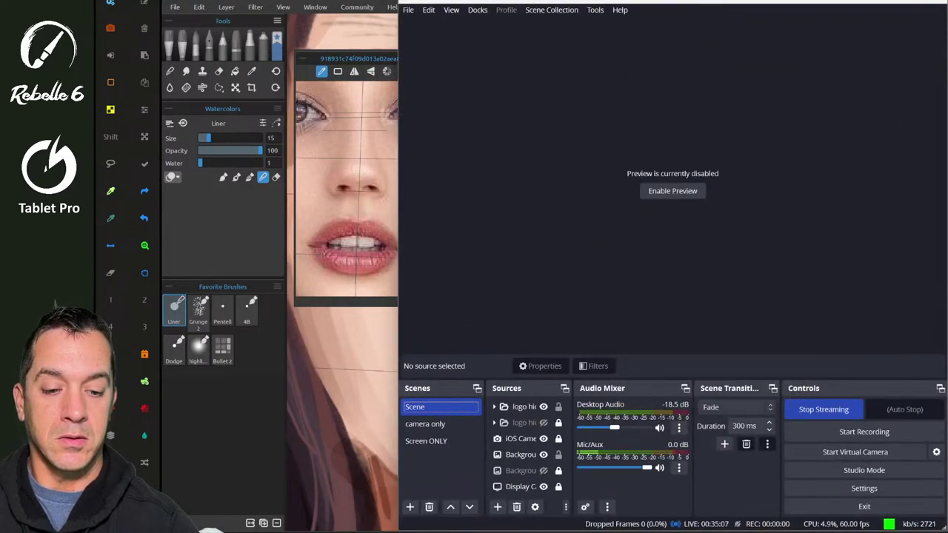
pyautogui.hotkey('alt', 'Tab')
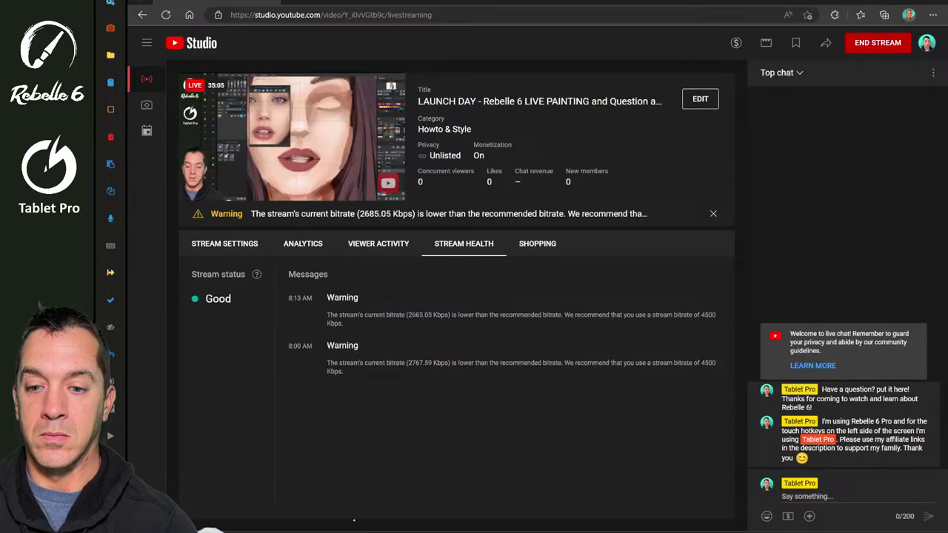
pyautogui.moveTo(350, 528)
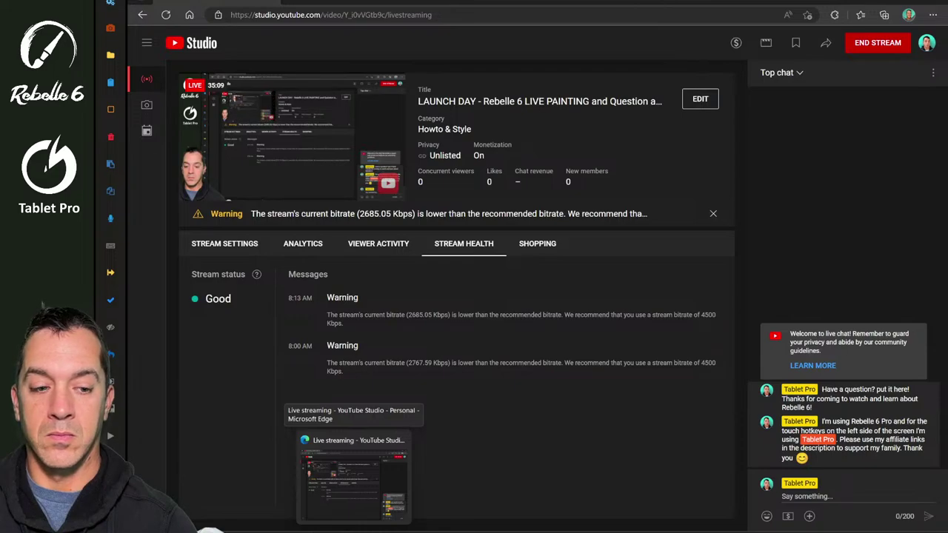
pyautogui.click(352, 529)
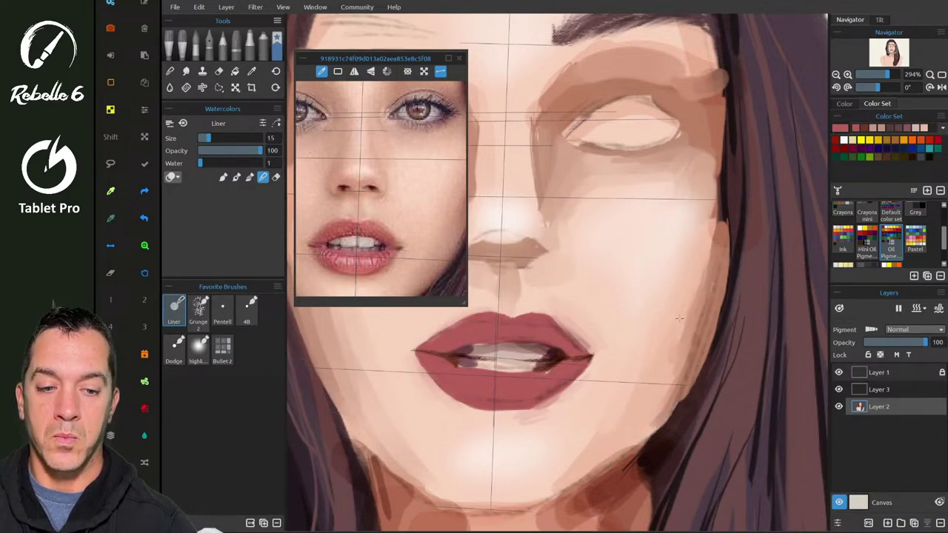
# - Blend the shading along the outer cheek and jaw with the Liner brush in blend mode at size 32
pyautogui.moveTo(684, 324); pyautogui.dragTo(699, 324)
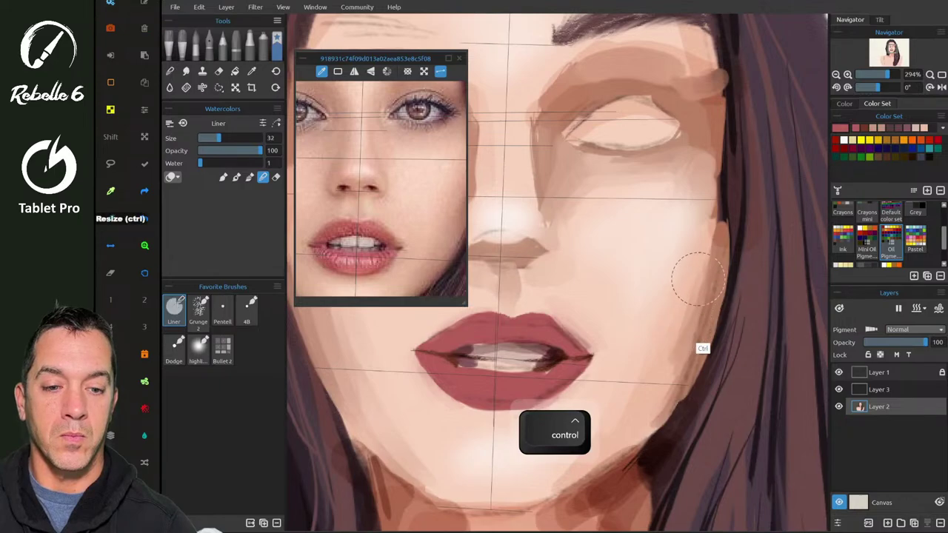
pyautogui.moveTo(701, 262)
pyautogui.mouseDown()
pyautogui.moveTo(673, 362)
pyautogui.moveTo(702, 258)
pyautogui.moveTo(674, 330)
pyautogui.moveTo(695, 309)
pyautogui.moveTo(674, 354)
pyautogui.mouseUp()
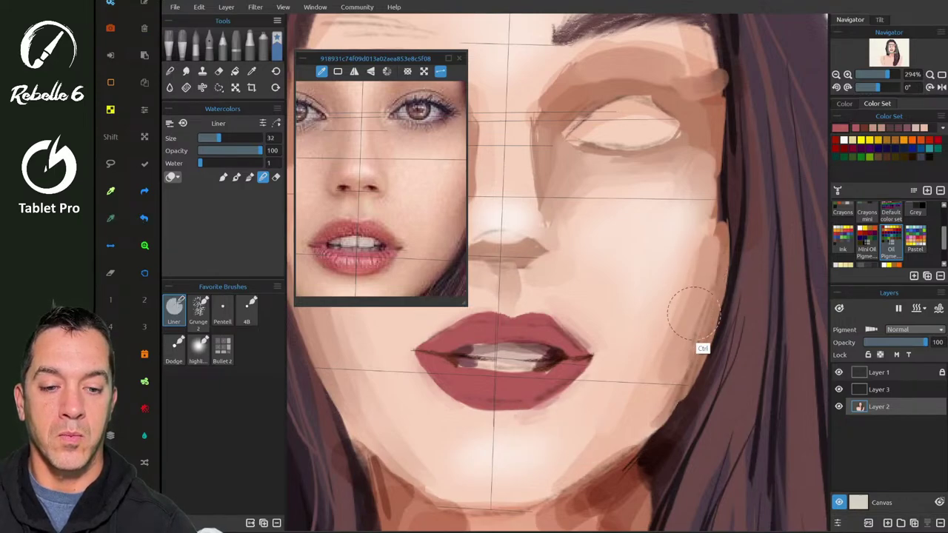
pyautogui.moveTo(721, 240)
pyautogui.mouseDown()
pyautogui.moveTo(697, 258)
pyautogui.moveTo(681, 319)
pyautogui.moveTo(681, 261)
pyautogui.moveTo(669, 319)
pyautogui.mouseUp()
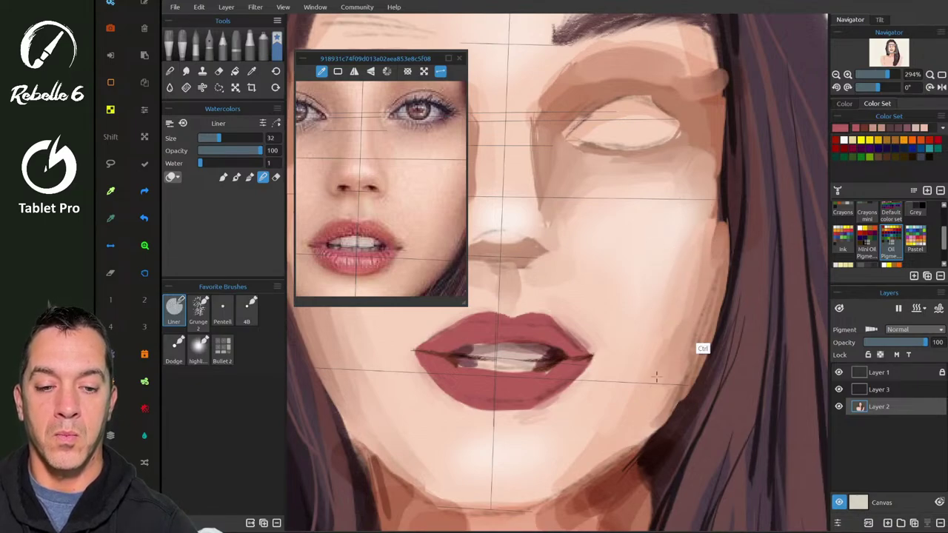
pyautogui.moveTo(680, 382); pyautogui.dragTo(613, 431)
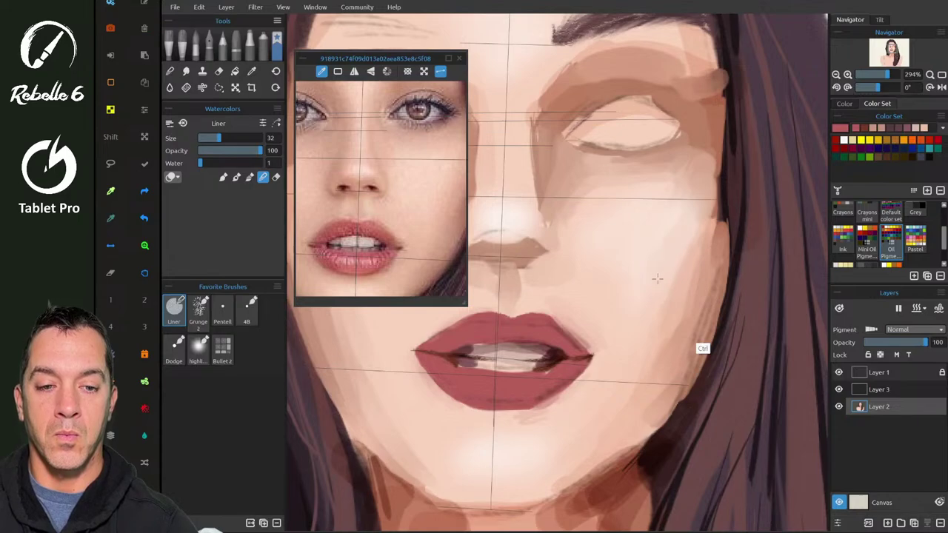
pyautogui.moveTo(657, 280)
pyautogui.mouseDown()
pyautogui.moveTo(691, 229)
pyautogui.moveTo(676, 324)
pyautogui.moveTo(665, 333)
pyautogui.mouseUp()
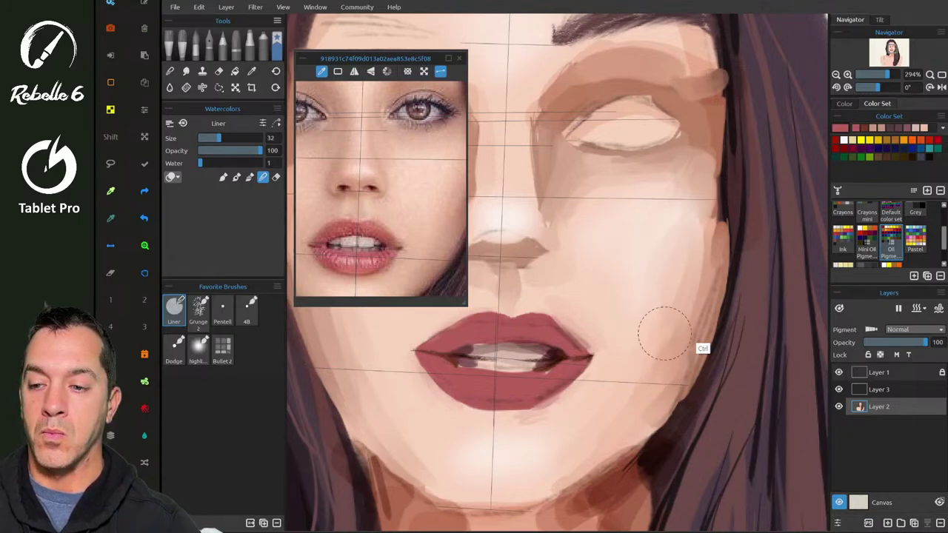
# - Try to soften the outer cheek with the Soft blend brush at size 50, and undo that blending
pyautogui.press('2')
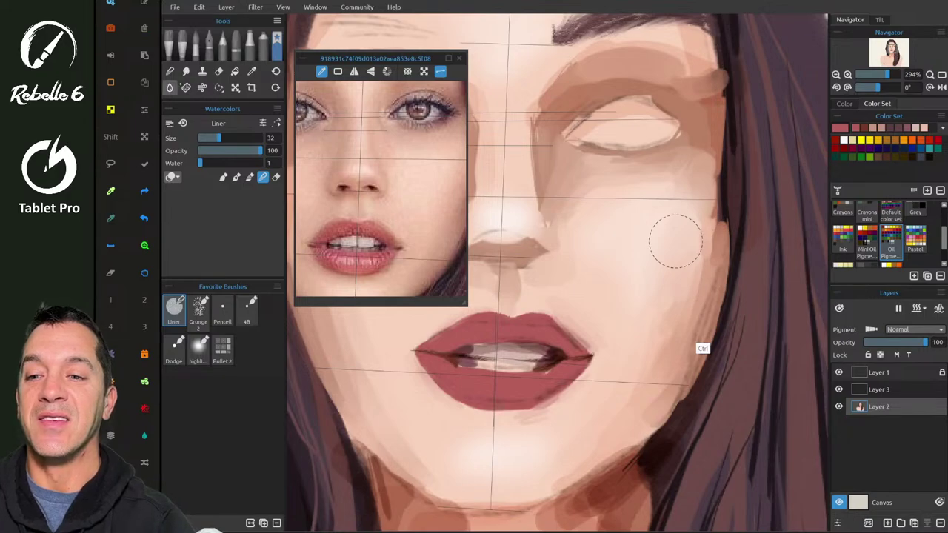
pyautogui.press('n')
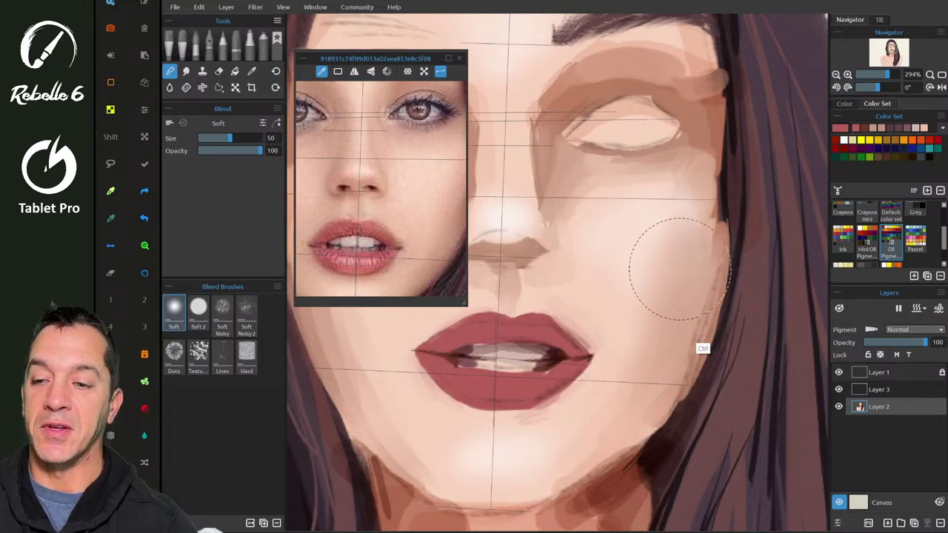
pyautogui.hotkey('ctrl', 'z')
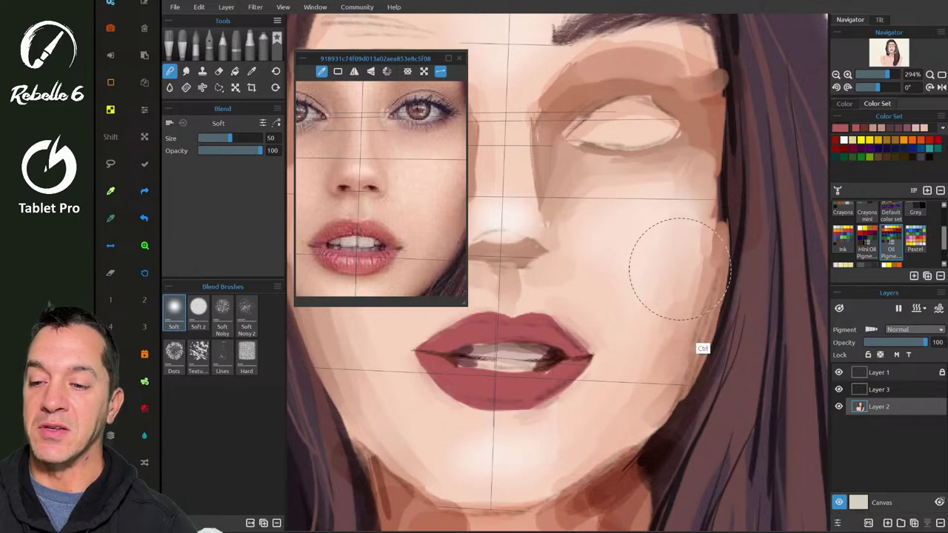
pyautogui.press('4')
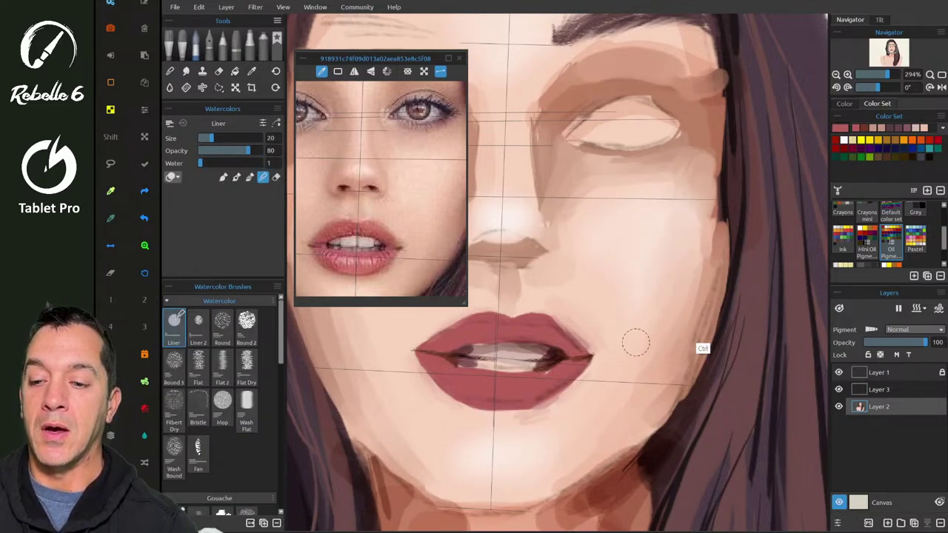
# - Copy the Soft blend brush preset to the favorites and display the favorite brushes
pyautogui.press('3')
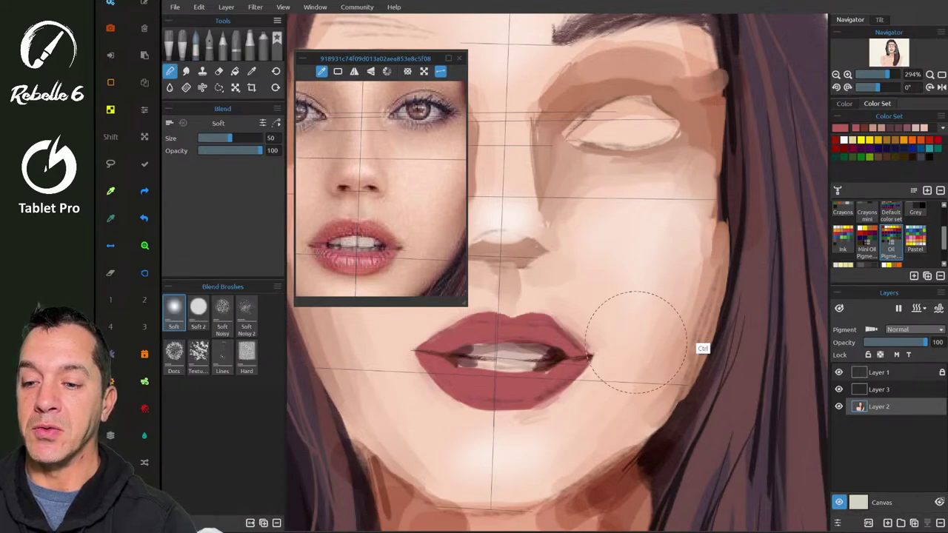
pyautogui.click(277, 286)
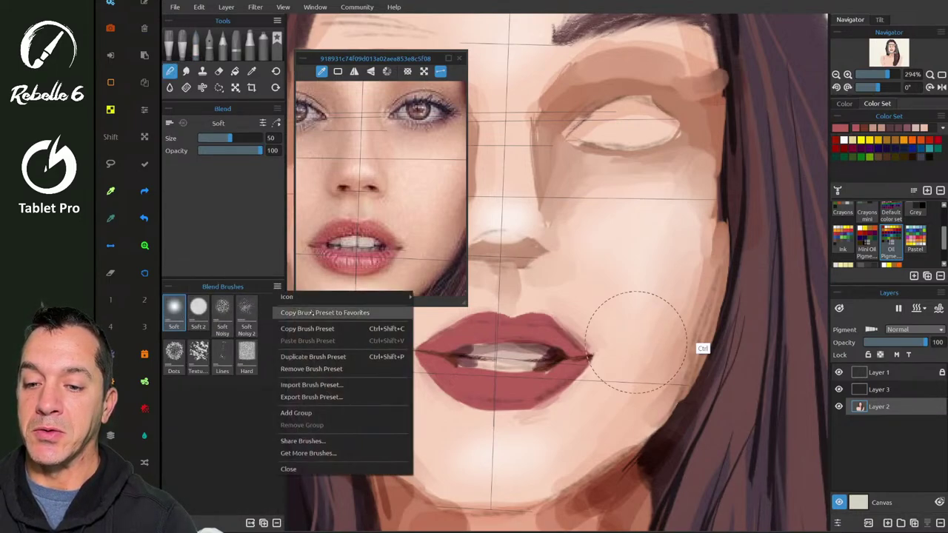
pyautogui.click(331, 312)
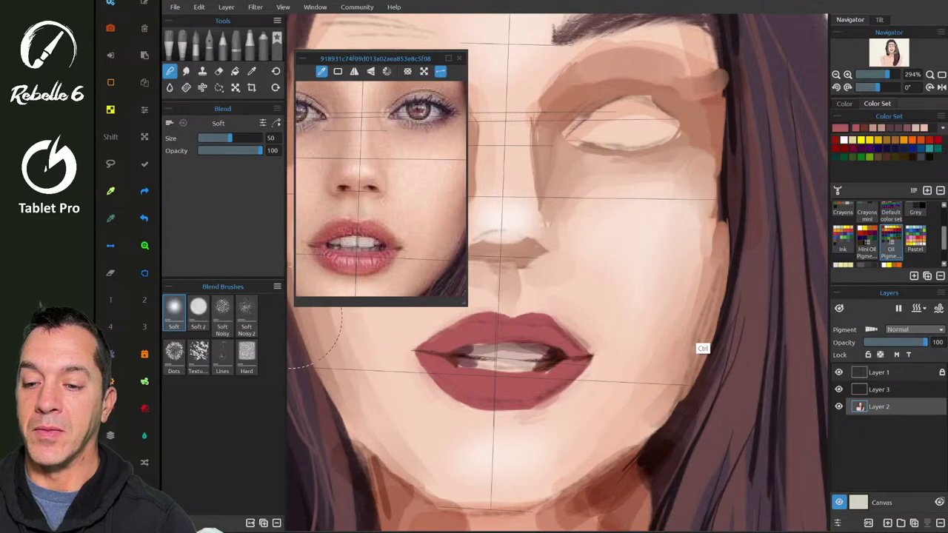
pyautogui.hotkey('shift', 'b')
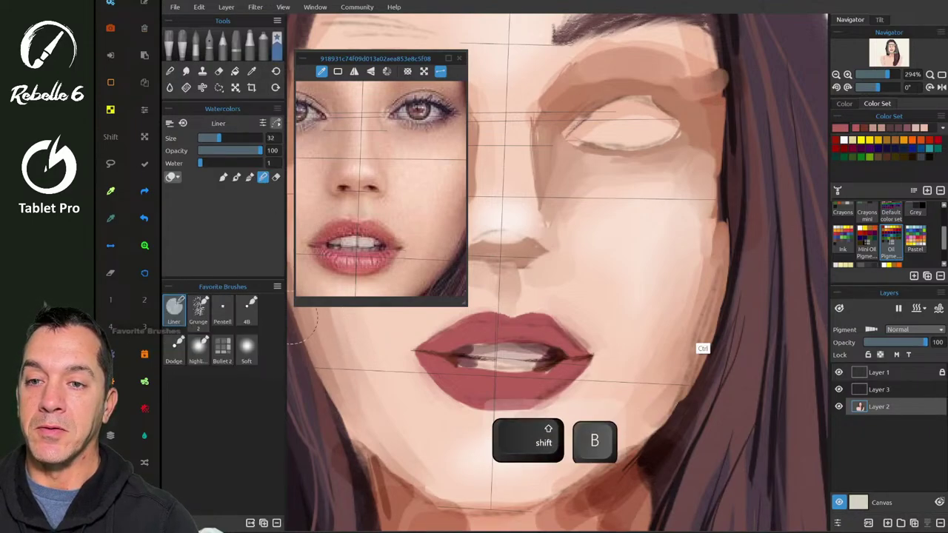
# - Smooth the cheek shading from the outer cheekbone down to the jaw with the favorite Soft blend brush at size 32
pyautogui.hotkey('shift', 'b')
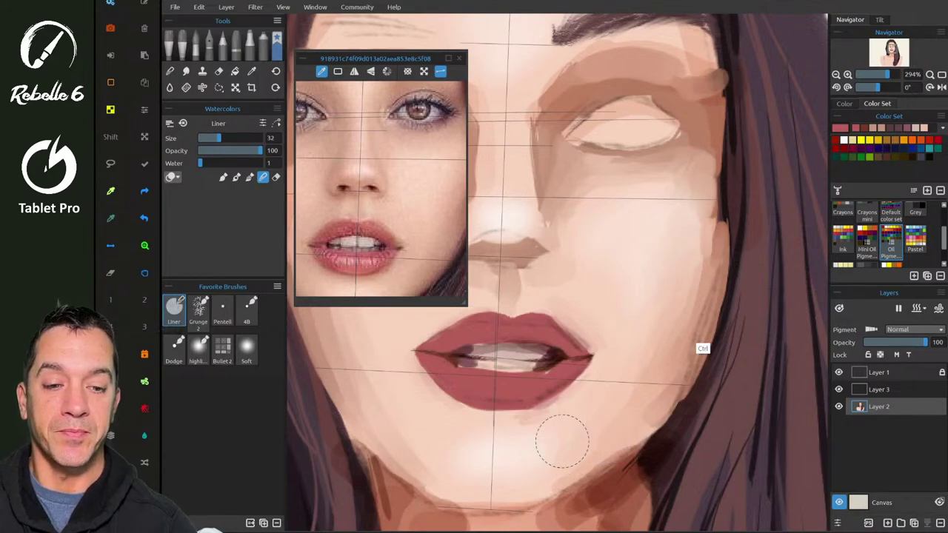
pyautogui.hotkey('shift', 'b')
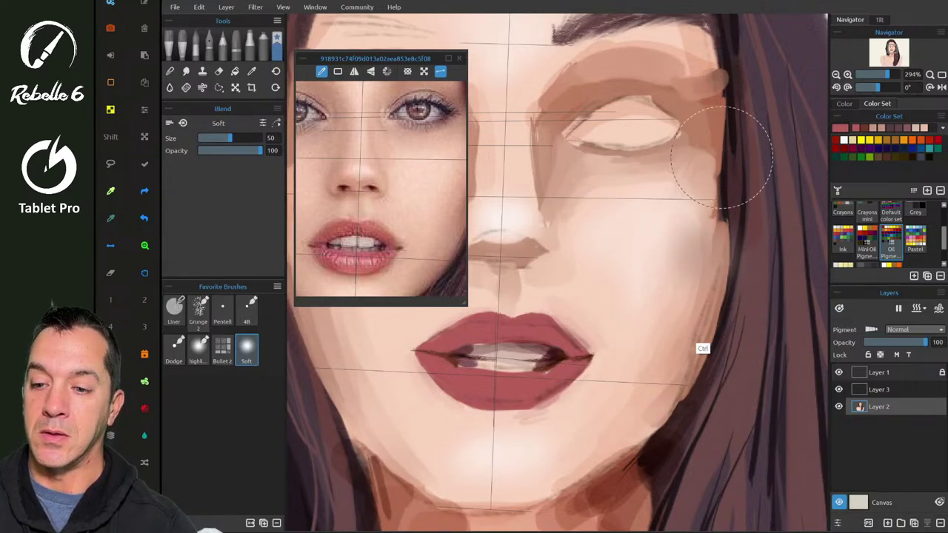
pyautogui.press('4')
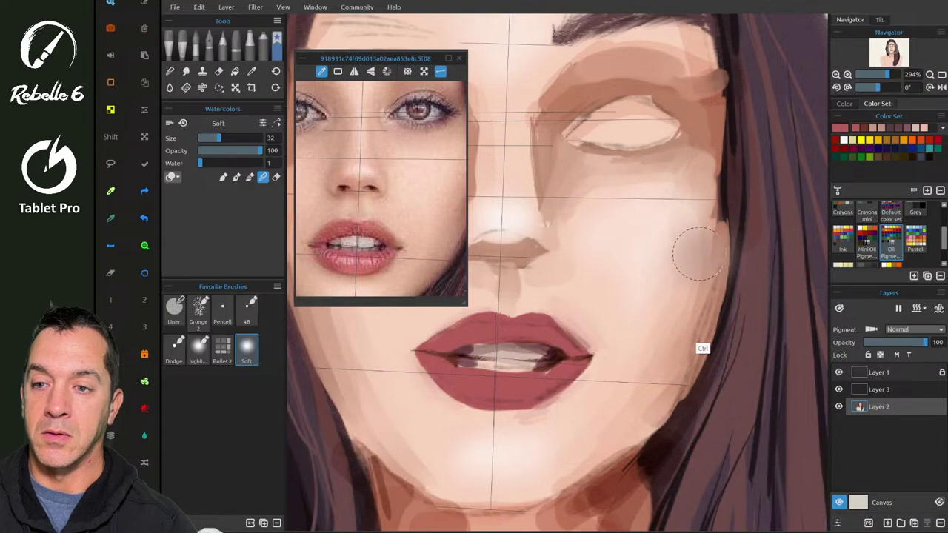
pyautogui.hotkey('shift', 'b')
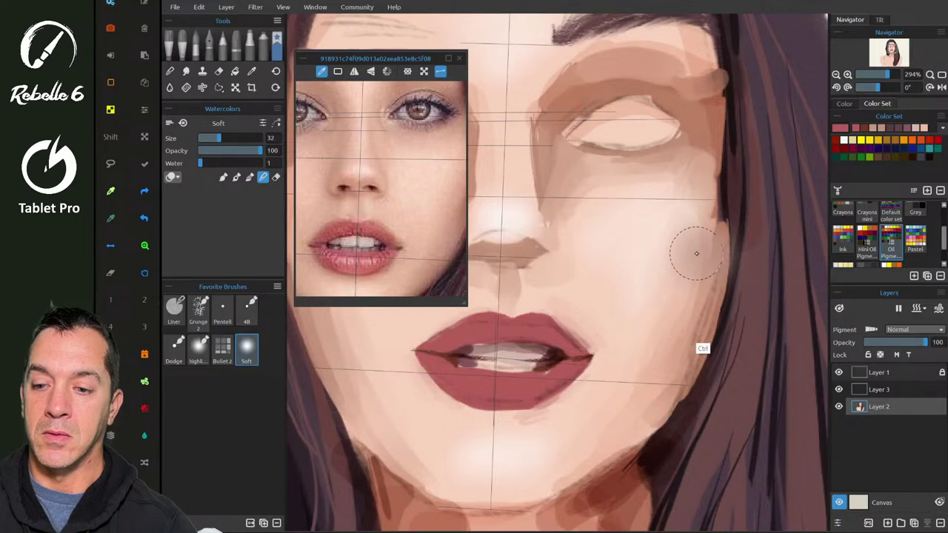
pyautogui.press('b')
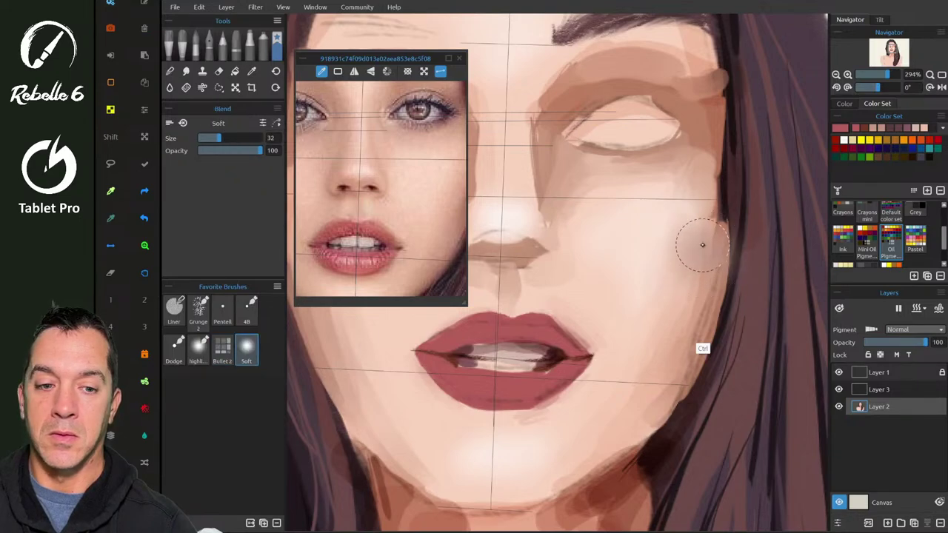
pyautogui.moveTo(702, 244)
pyautogui.mouseDown()
pyautogui.moveTo(697, 297)
pyautogui.moveTo(708, 258)
pyautogui.moveTo(667, 384)
pyautogui.moveTo(638, 391)
pyautogui.mouseUp()
pyautogui.moveTo(655, 332); pyautogui.dragTo(680, 236)
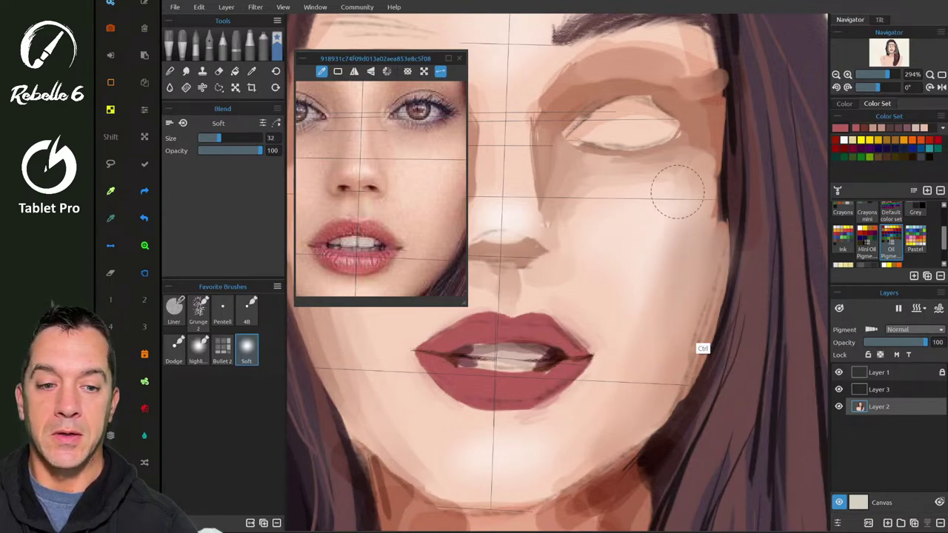
pyautogui.press('4')
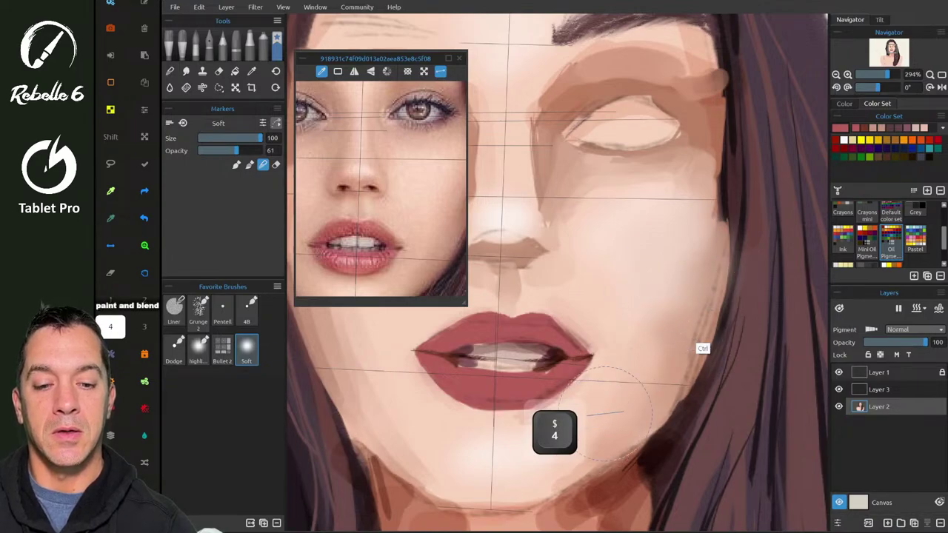
pyautogui.press('4')
# - Draw the dark upper lash line of the eye below the detailed eyebrow with the Pentell pencil at size 13
pyautogui.scroll(1, 611, 405)
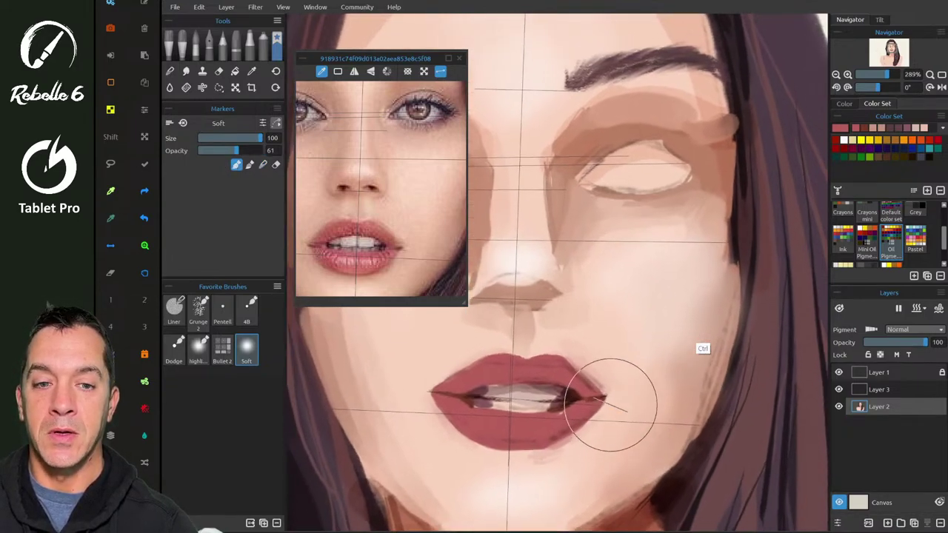
pyautogui.scroll(3, 610, 405)
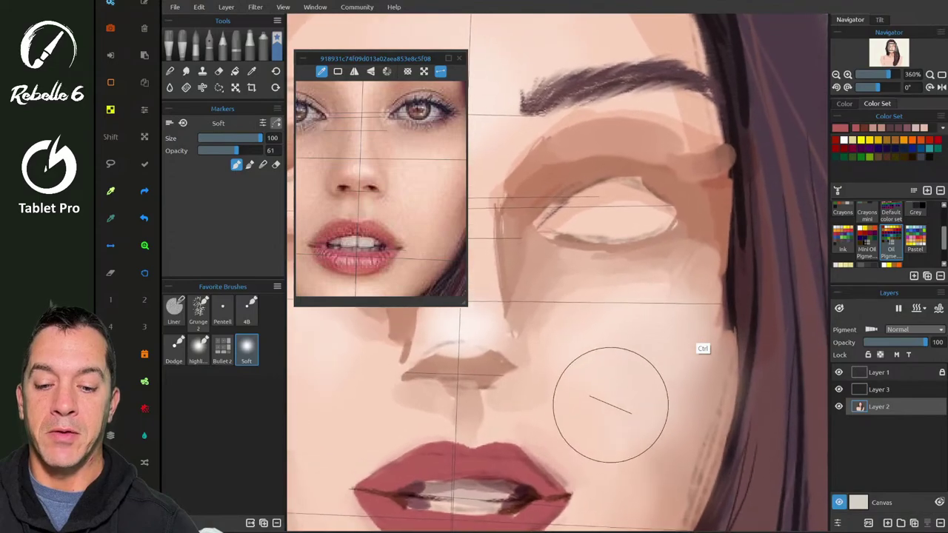
pyautogui.scroll(2, 611, 405)
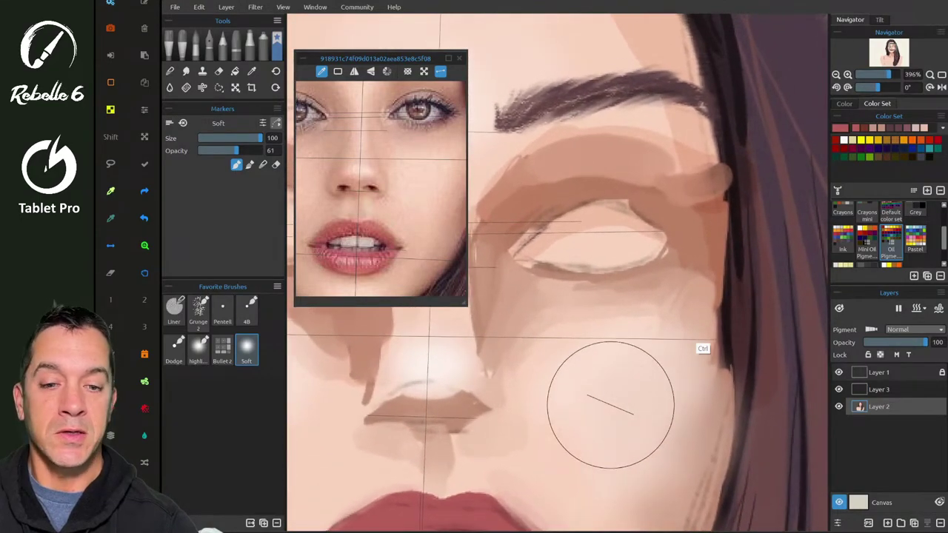
pyautogui.press('3')
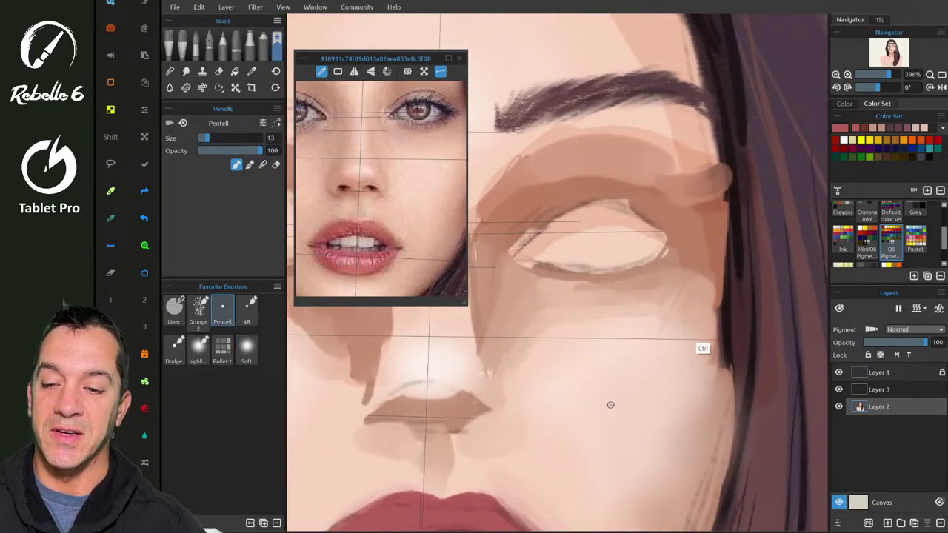
pyautogui.moveTo(527, 250); pyautogui.dragTo(556, 224)
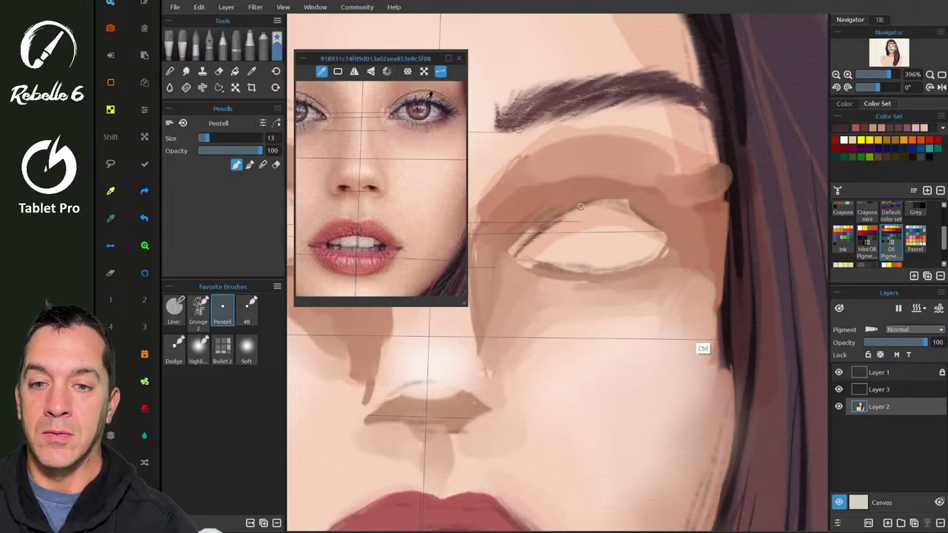
pyautogui.moveTo(518, 252); pyautogui.dragTo(612, 204)
pyautogui.moveTo(550, 229)
pyautogui.mouseDown()
pyautogui.moveTo(637, 213)
pyautogui.moveTo(550, 223)
pyautogui.moveTo(643, 215)
pyautogui.moveTo(585, 222)
pyautogui.moveTo(652, 218)
pyautogui.moveTo(586, 213)
pyautogui.moveTo(665, 228)
pyautogui.moveTo(622, 213)
pyautogui.moveTo(672, 245)
pyautogui.mouseUp()
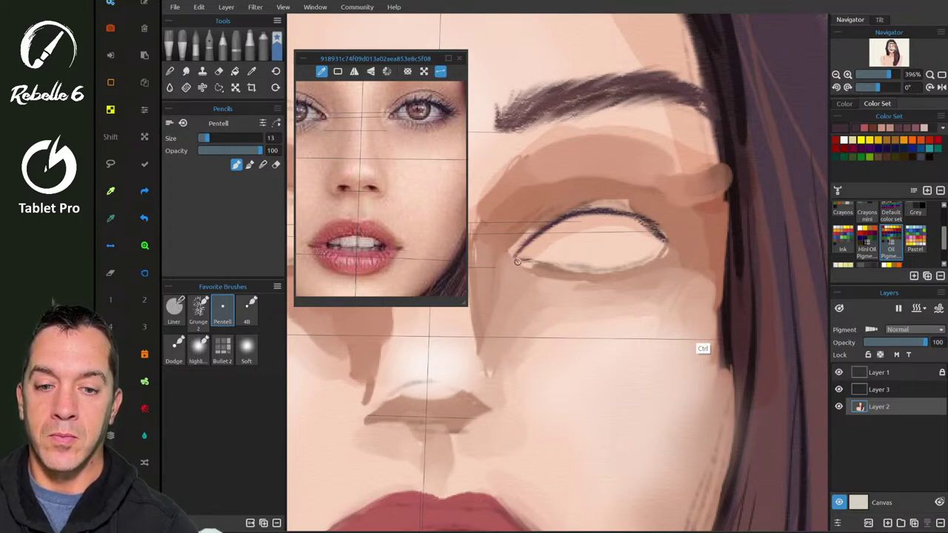
# - Outline the eye's lower lid out to a darkened outer corner, and draw the eyelid crease above the upper lash line
pyautogui.moveTo(516, 262)
pyautogui.mouseDown()
pyautogui.moveTo(611, 275)
pyautogui.moveTo(549, 268)
pyautogui.moveTo(655, 259)
pyautogui.moveTo(600, 276)
pyautogui.moveTo(674, 237)
pyautogui.mouseUp()
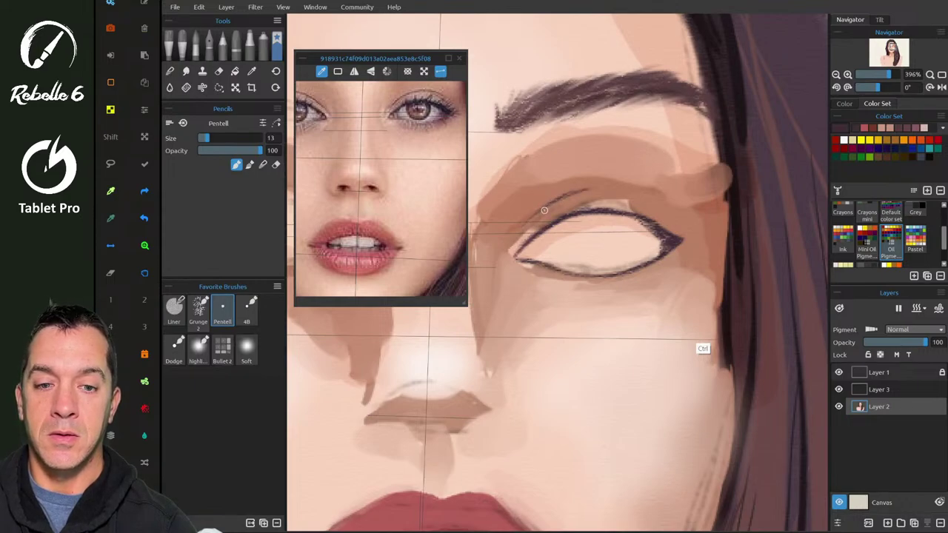
pyautogui.moveTo(556, 201)
pyautogui.mouseDown()
pyautogui.moveTo(607, 185)
pyautogui.moveTo(585, 190)
pyautogui.moveTo(654, 199)
pyautogui.moveTo(627, 186)
pyautogui.moveTo(664, 203)
pyautogui.mouseUp()
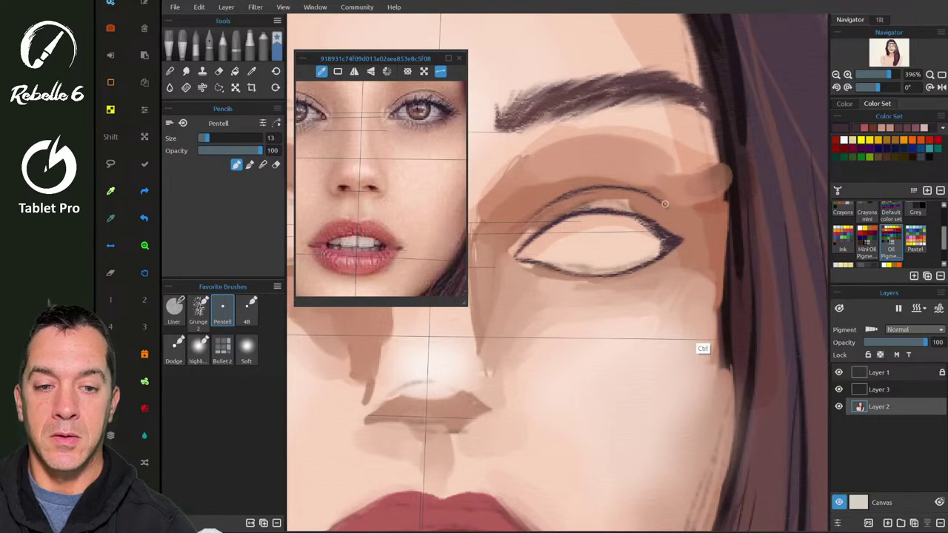
# - Fill the upper eyelid between the crease and lash line with muted tones sampled from the reference eyelid, and blend them with the Pentell pencil
pyautogui.click(424, 89)
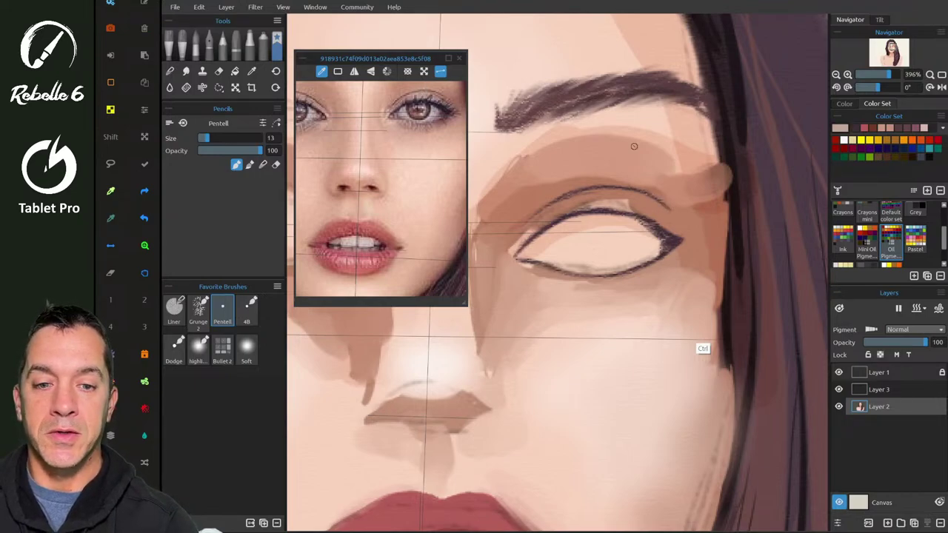
pyautogui.moveTo(576, 200); pyautogui.dragTo(647, 209)
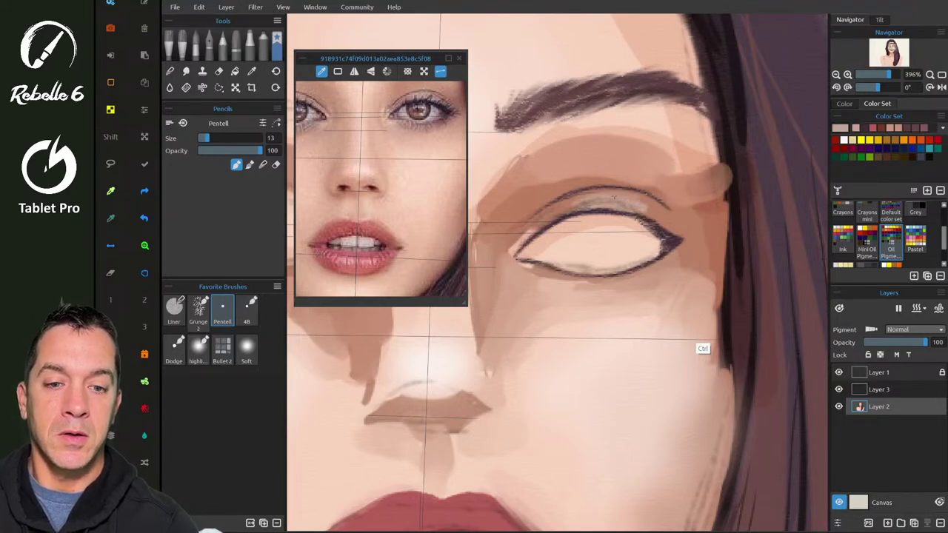
pyautogui.moveTo(577, 197)
pyautogui.mouseDown()
pyautogui.moveTo(628, 196)
pyautogui.moveTo(594, 199)
pyautogui.mouseUp()
pyautogui.press('4')
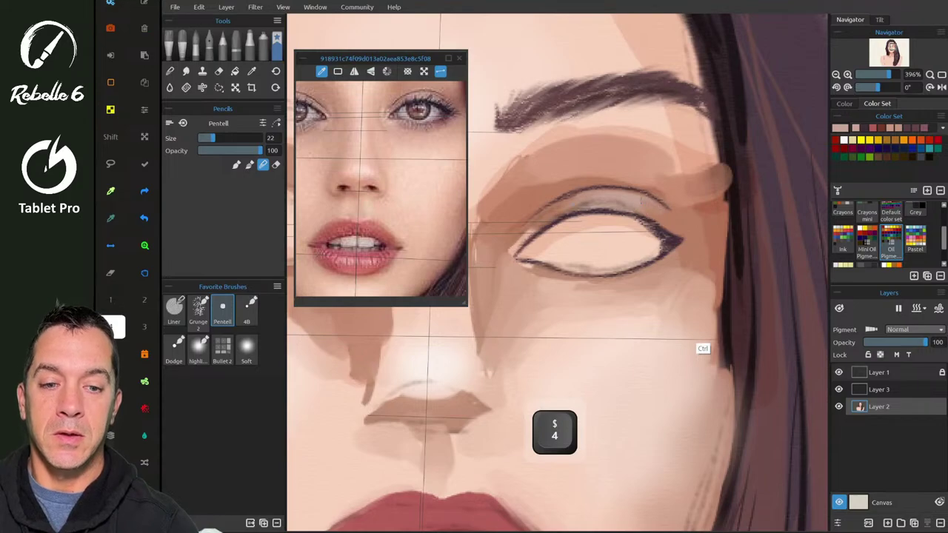
pyautogui.press('1')
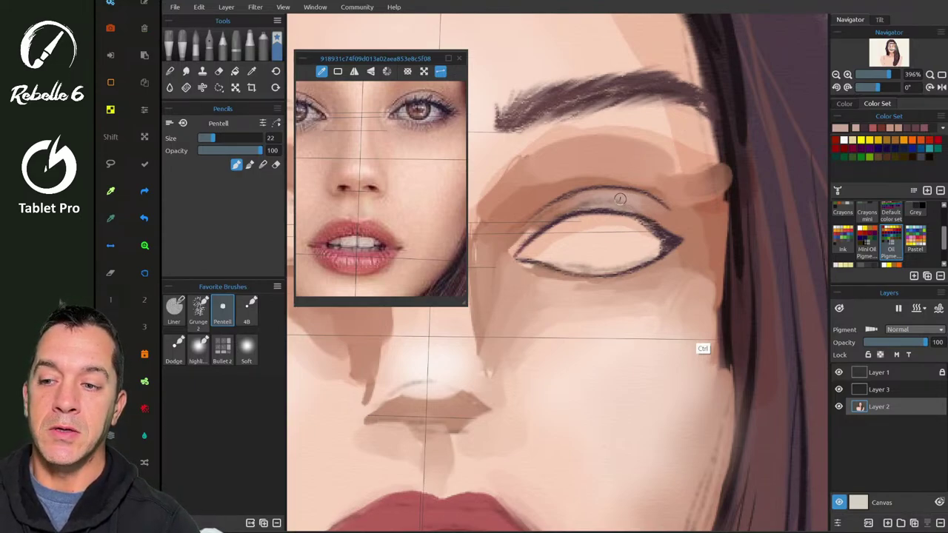
pyautogui.press('x')
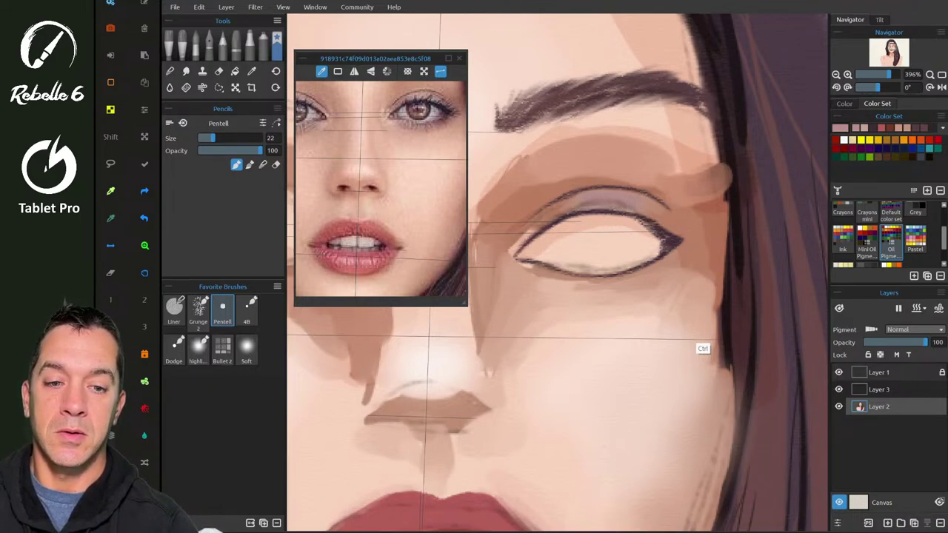
pyautogui.press('s')
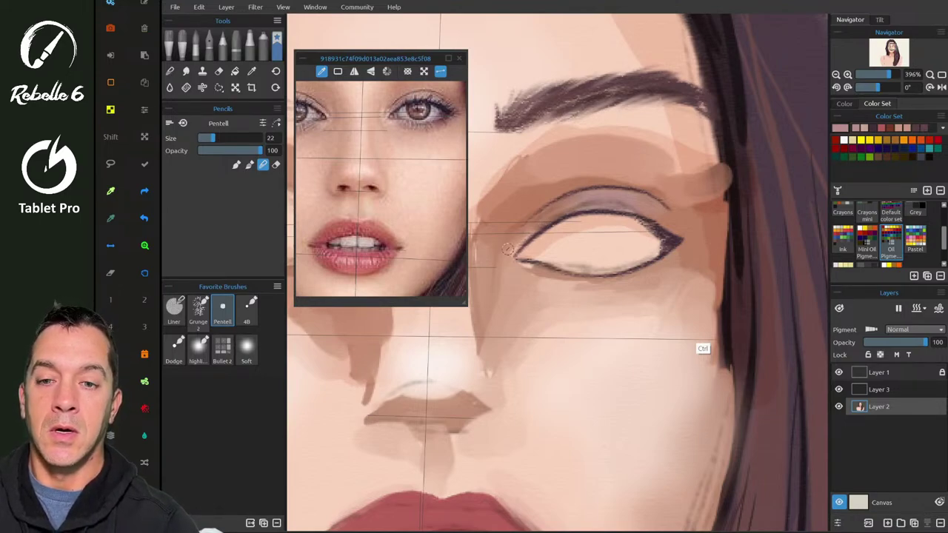
# - Draw the curved iris outline inside the eye in a dark brown tone with the Pentell pencil at size 22
pyautogui.press('s')
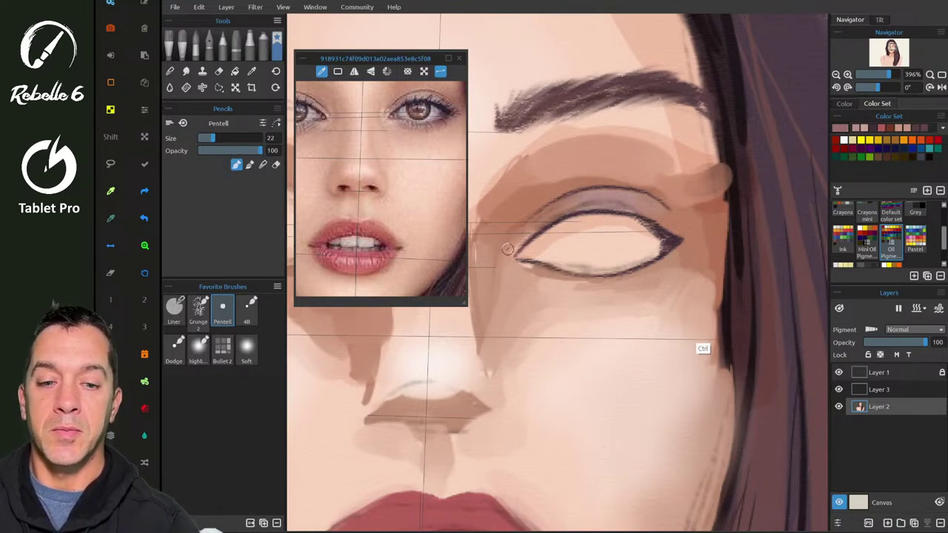
pyautogui.moveTo(572, 230); pyautogui.dragTo(589, 258)
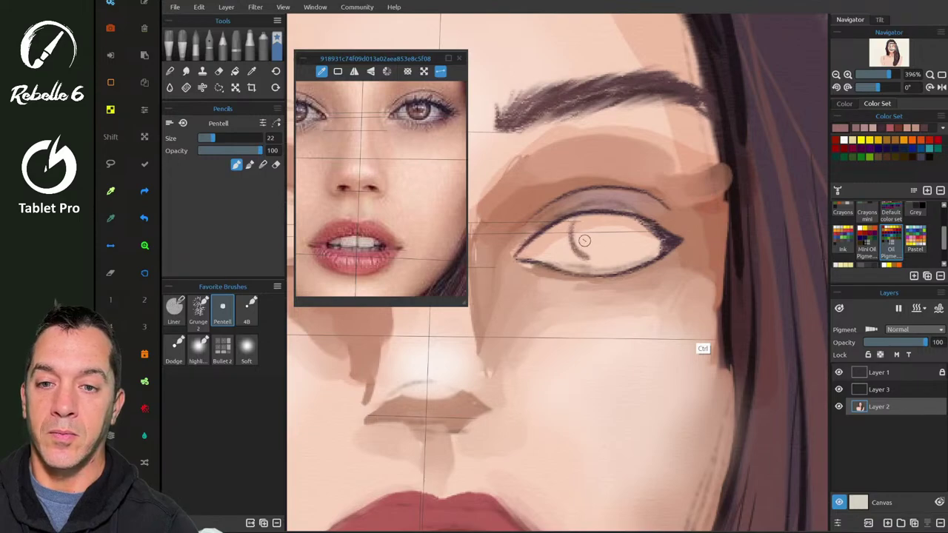
pyautogui.moveTo(570, 227); pyautogui.dragTo(586, 257)
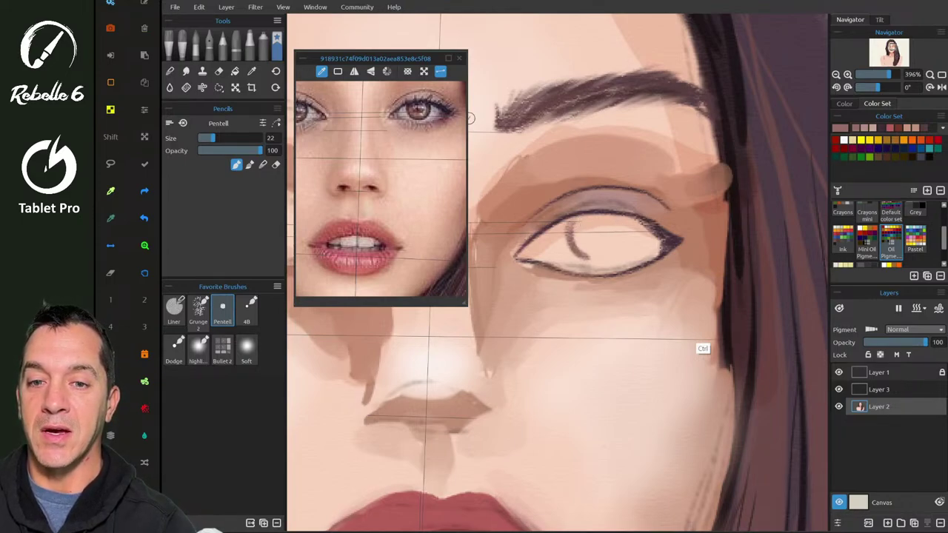
pyautogui.moveTo(571, 221)
pyautogui.mouseDown()
pyautogui.moveTo(570, 259)
pyautogui.moveTo(589, 265)
pyautogui.moveTo(618, 242)
pyautogui.mouseUp()
pyautogui.moveTo(592, 267); pyautogui.dragTo(625, 226)
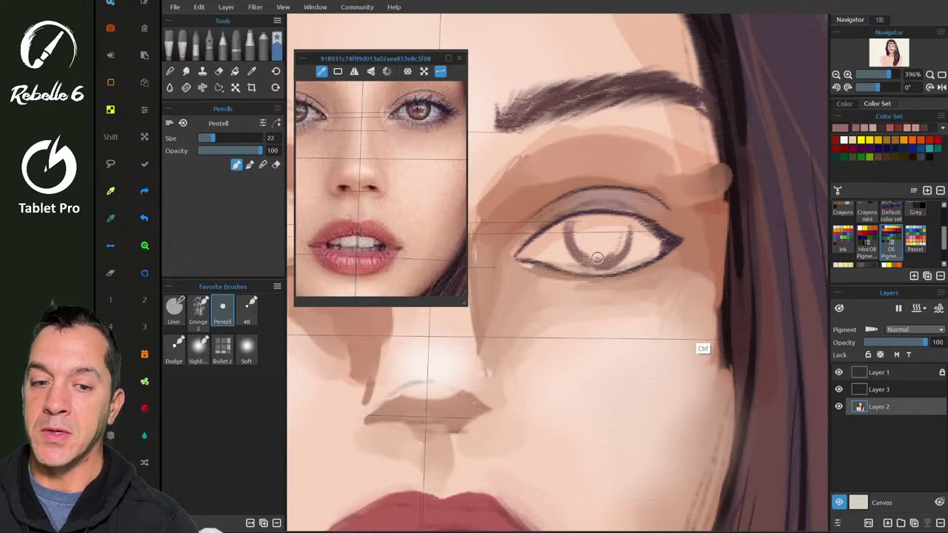
# - Lasso the outlined eye on Layer 2, move it up and inward to X 16.954, Y 4.966 cm, and deselect it
pyautogui.hotkey('ctrl', 'alt', 'f')
pyautogui.scroll(-5, 557, 272)
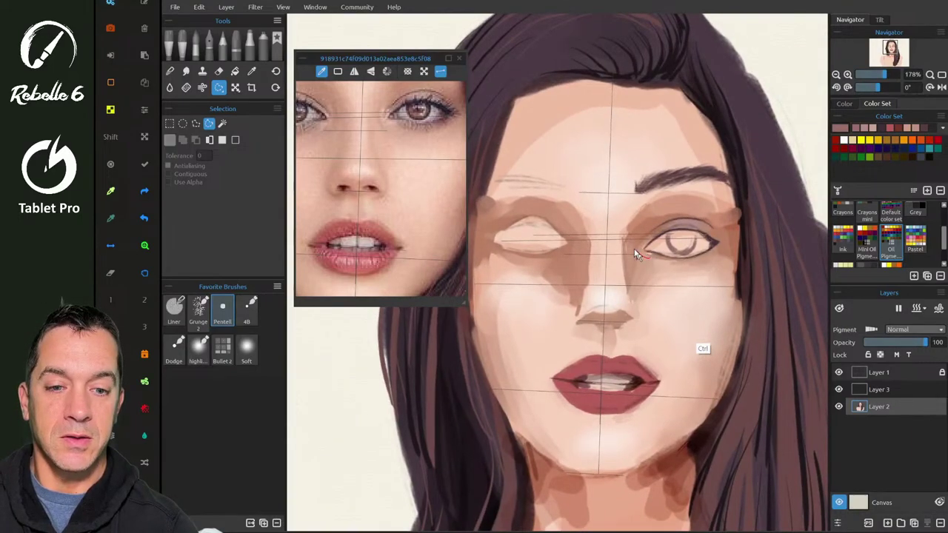
pyautogui.moveTo(634, 249)
pyautogui.mouseDown()
pyautogui.moveTo(723, 239)
pyautogui.moveTo(715, 263)
pyautogui.moveTo(633, 248)
pyautogui.mouseUp()
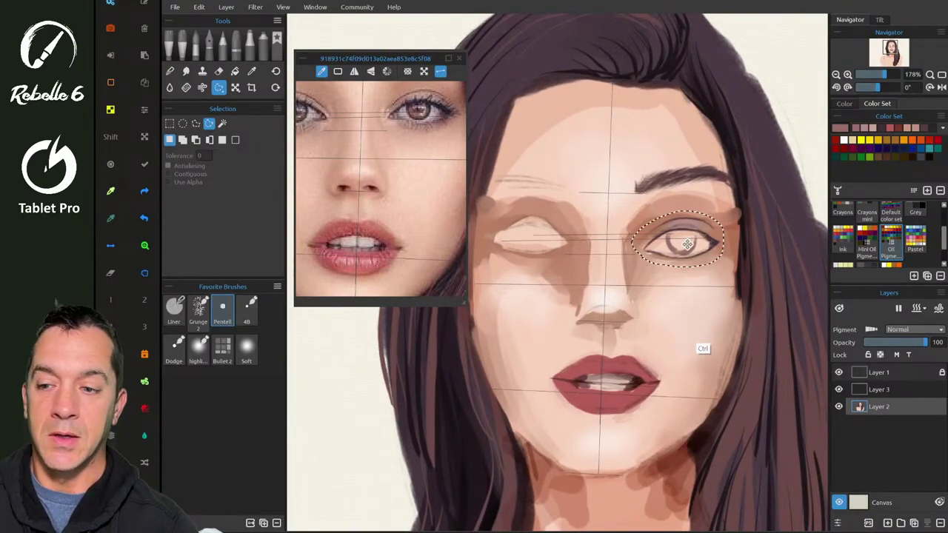
pyautogui.hotkey('ctrl', 't')
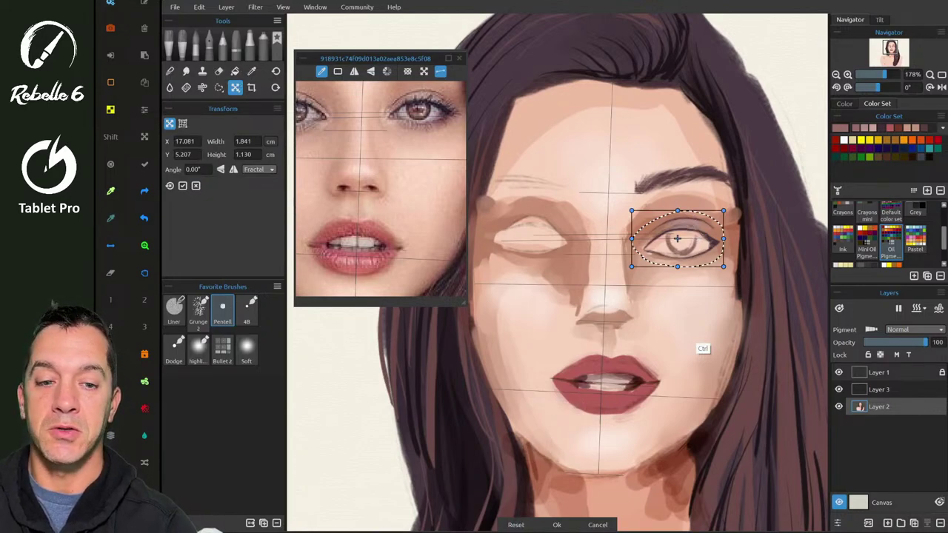
pyautogui.moveTo(687, 249); pyautogui.dragTo(687, 242)
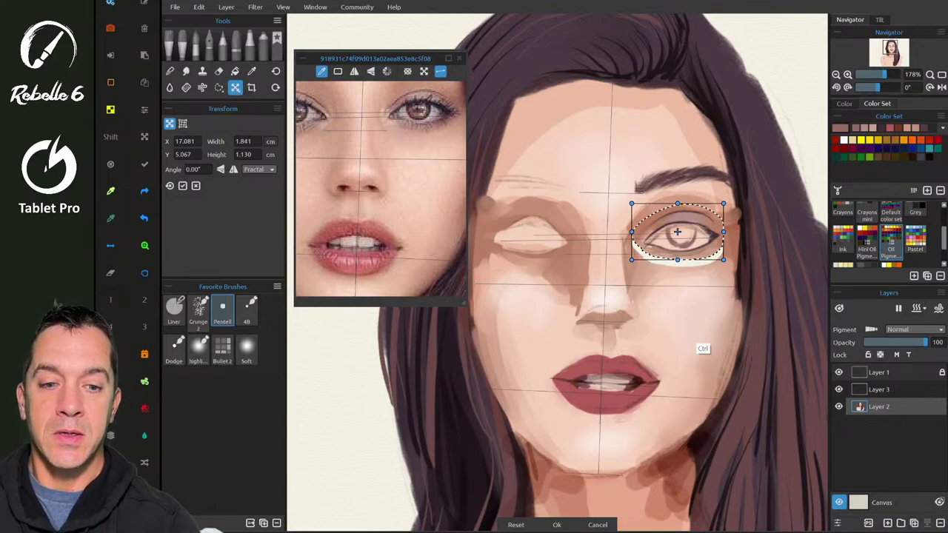
pyautogui.moveTo(683, 238); pyautogui.dragTo(673, 228)
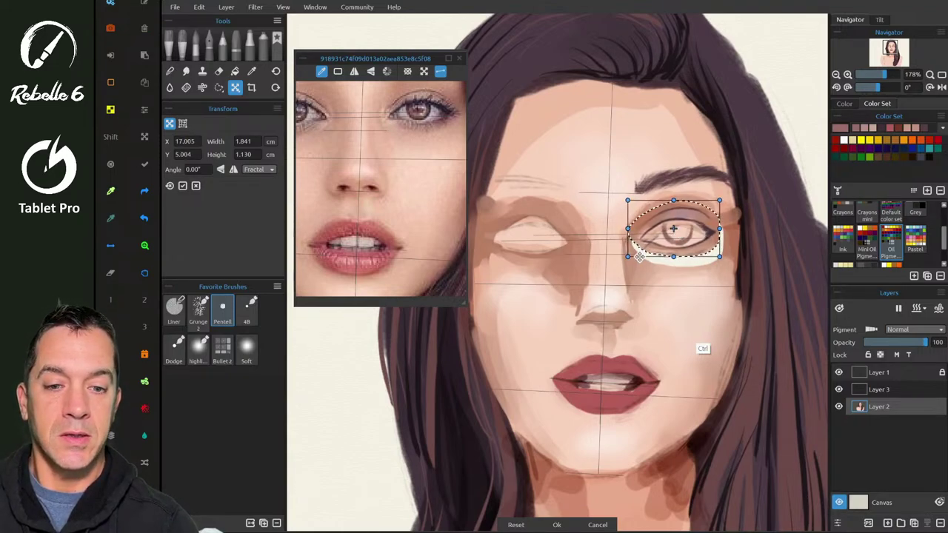
pyautogui.moveTo(685, 244); pyautogui.dragTo(683, 241)
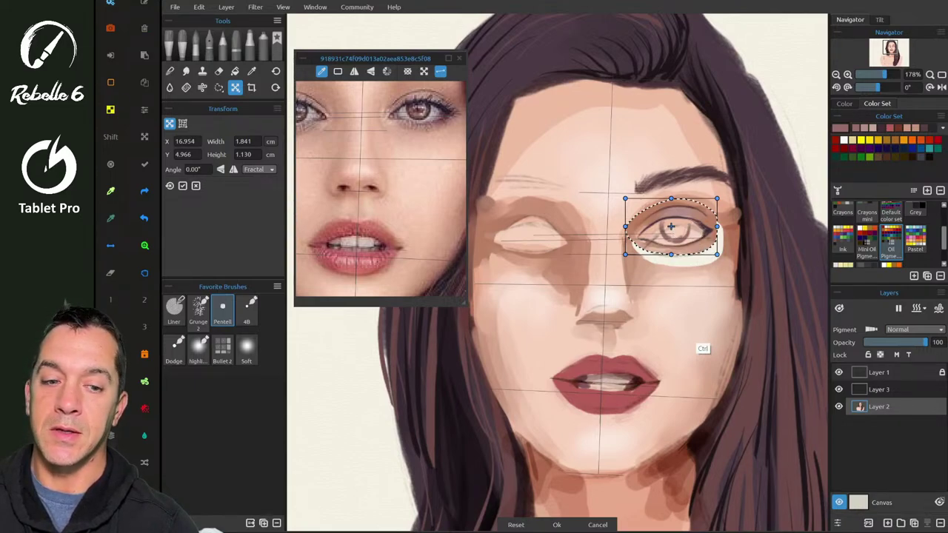
pyautogui.press('Return')
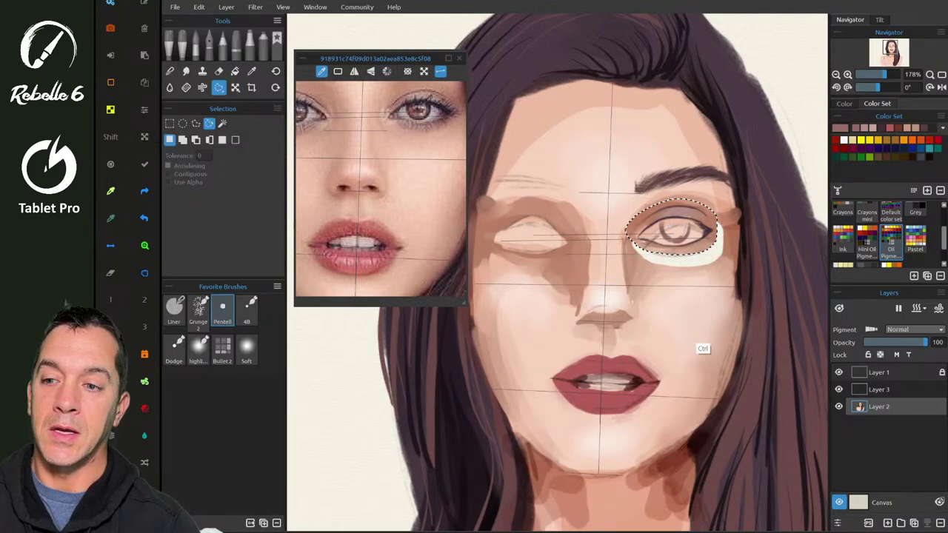
pyautogui.hotkey('ctrl', 'd')
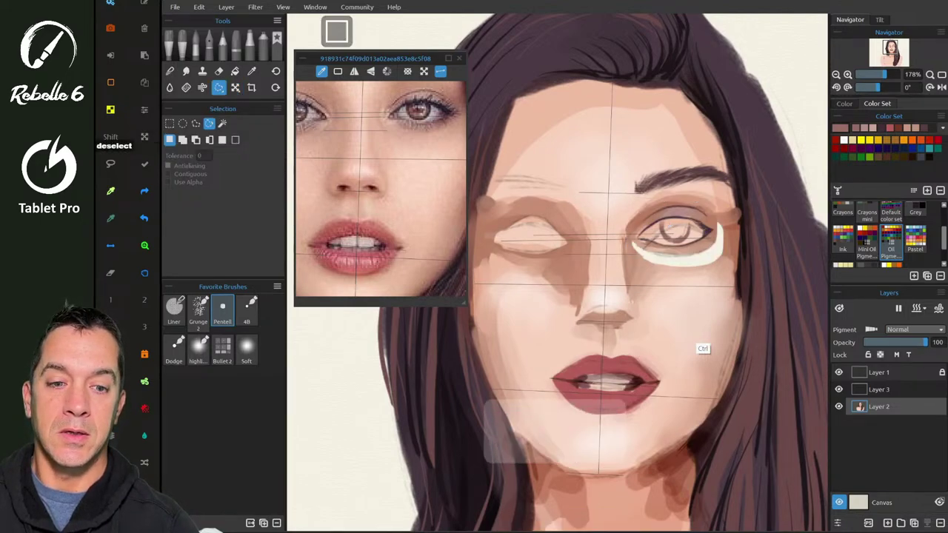
# - Cover the bare canvas gap beneath the moved eye by blending the surrounding skin tones over it with the 4B pencil at size 37
pyautogui.scroll(5, 740, 218)
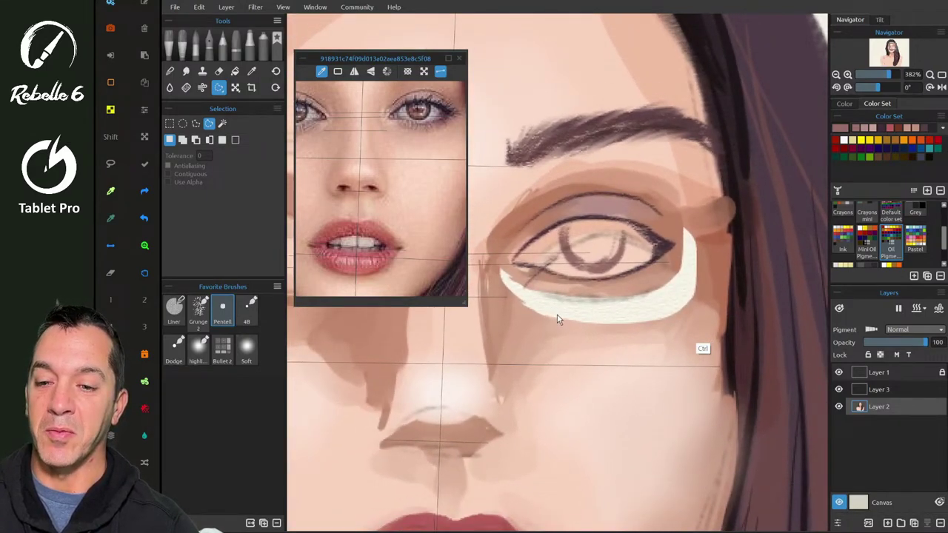
pyautogui.press('1')
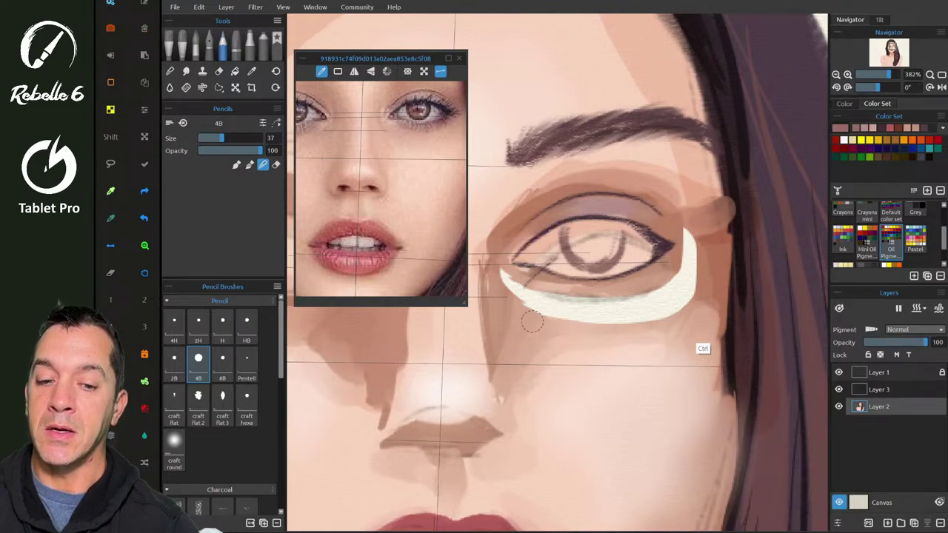
pyautogui.moveTo(531, 321)
pyautogui.mouseDown()
pyautogui.moveTo(560, 292)
pyautogui.moveTo(527, 322)
pyautogui.moveTo(565, 302)
pyautogui.moveTo(512, 300)
pyautogui.moveTo(503, 275)
pyautogui.mouseUp()
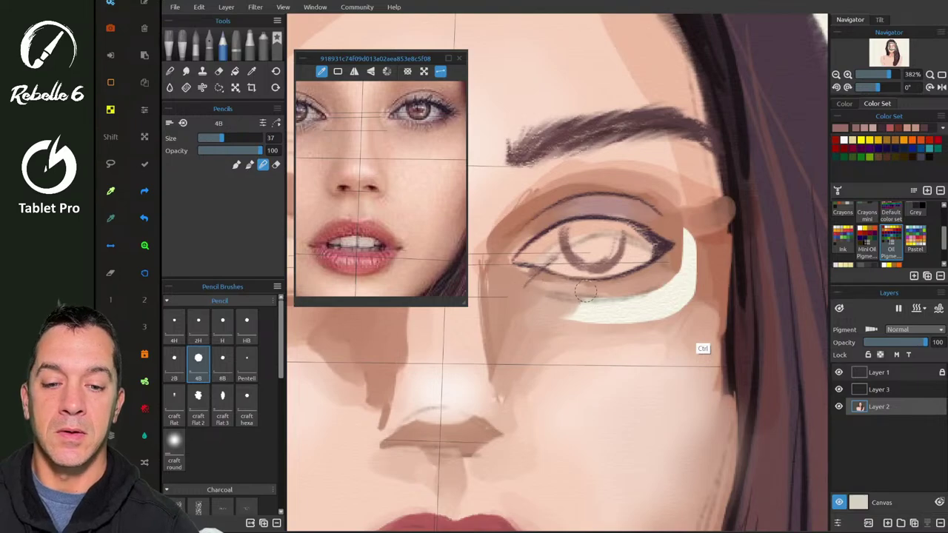
pyautogui.moveTo(570, 299)
pyautogui.mouseDown()
pyautogui.moveTo(612, 289)
pyautogui.moveTo(558, 325)
pyautogui.moveTo(621, 287)
pyautogui.moveTo(624, 314)
pyautogui.mouseUp()
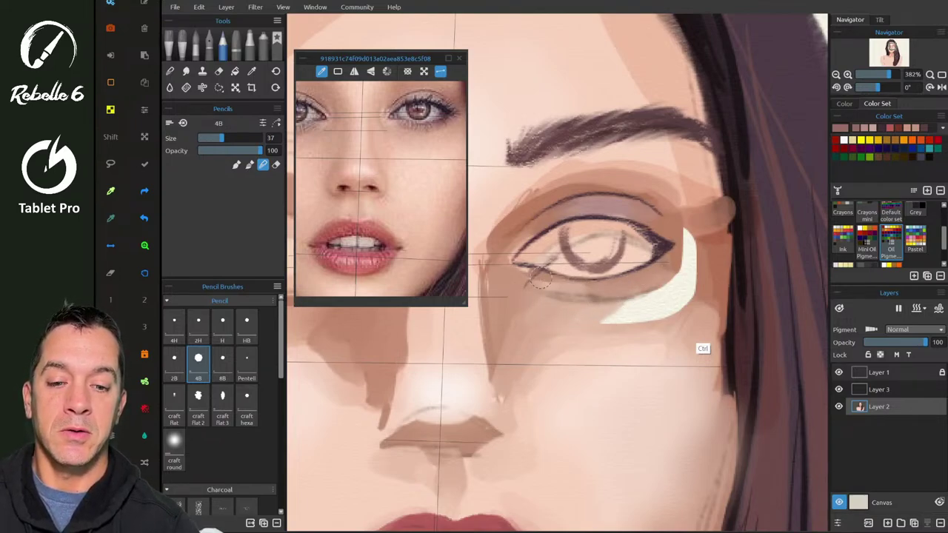
pyautogui.moveTo(702, 236)
pyautogui.mouseDown()
pyautogui.moveTo(699, 301)
pyautogui.moveTo(680, 301)
pyautogui.moveTo(675, 283)
pyautogui.moveTo(692, 303)
pyautogui.moveTo(668, 304)
pyautogui.moveTo(653, 283)
pyautogui.moveTo(603, 319)
pyautogui.moveTo(634, 289)
pyautogui.moveTo(650, 325)
pyautogui.moveTo(685, 319)
pyautogui.moveTo(626, 320)
pyautogui.moveTo(571, 340)
pyautogui.moveTo(639, 310)
pyautogui.moveTo(562, 335)
pyautogui.mouseUp()
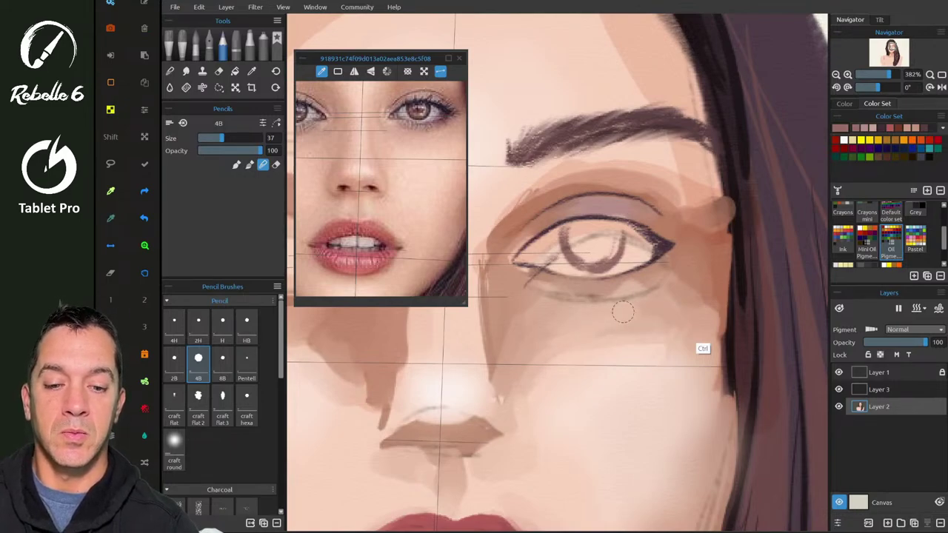
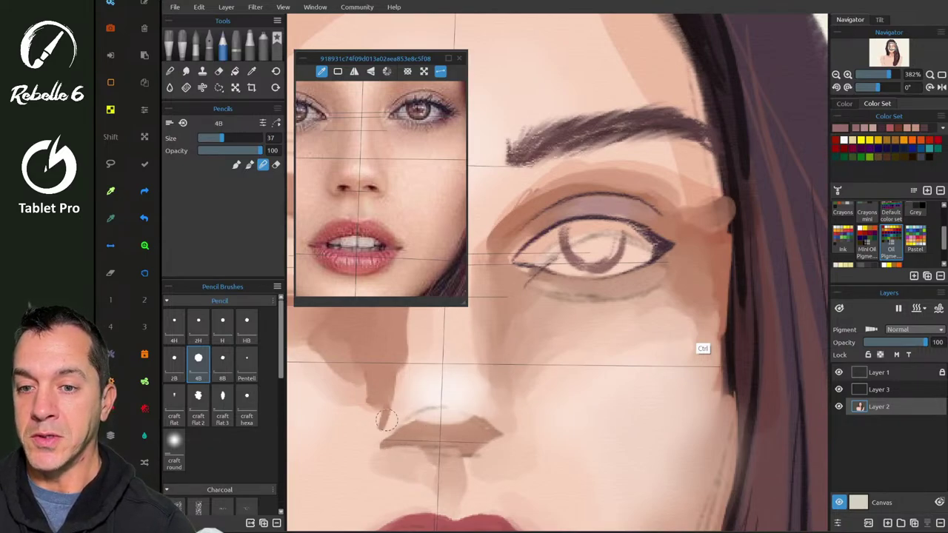
# - Blend the shading around both nostrils and the underside of the nose with the 4B pencil at size 37
pyautogui.moveTo(381, 400)
pyautogui.mouseDown()
pyautogui.moveTo(370, 441)
pyautogui.moveTo(392, 448)
pyautogui.moveTo(382, 437)
pyautogui.mouseUp()
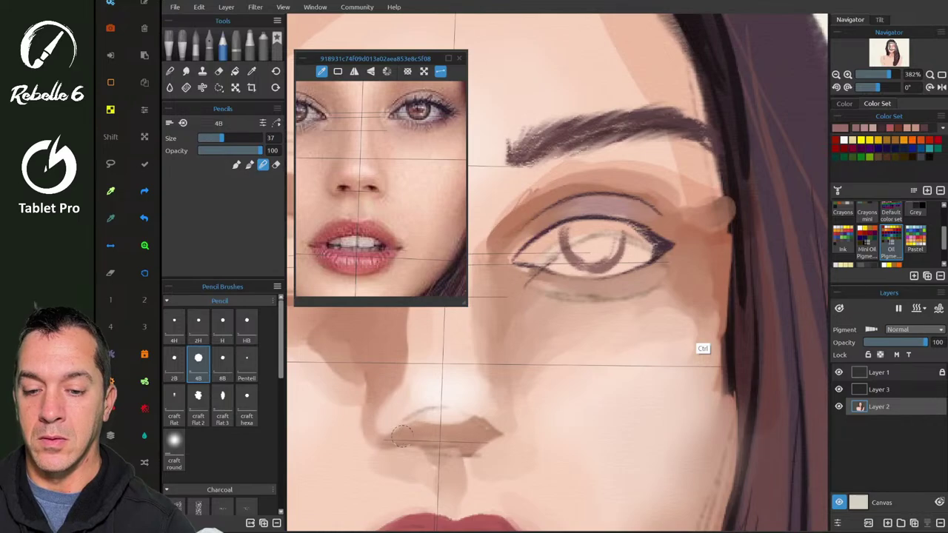
pyautogui.moveTo(402, 436)
pyautogui.mouseDown()
pyautogui.moveTo(428, 420)
pyautogui.moveTo(413, 422)
pyautogui.moveTo(406, 435)
pyautogui.moveTo(467, 420)
pyautogui.moveTo(429, 421)
pyautogui.moveTo(461, 412)
pyautogui.moveTo(434, 411)
pyautogui.moveTo(457, 401)
pyautogui.mouseUp()
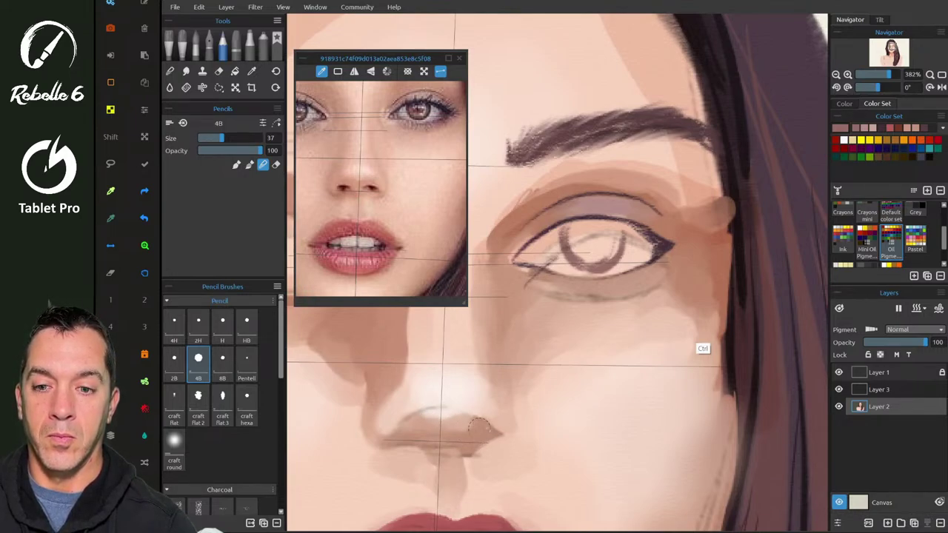
pyautogui.moveTo(491, 436); pyautogui.dragTo(486, 445)
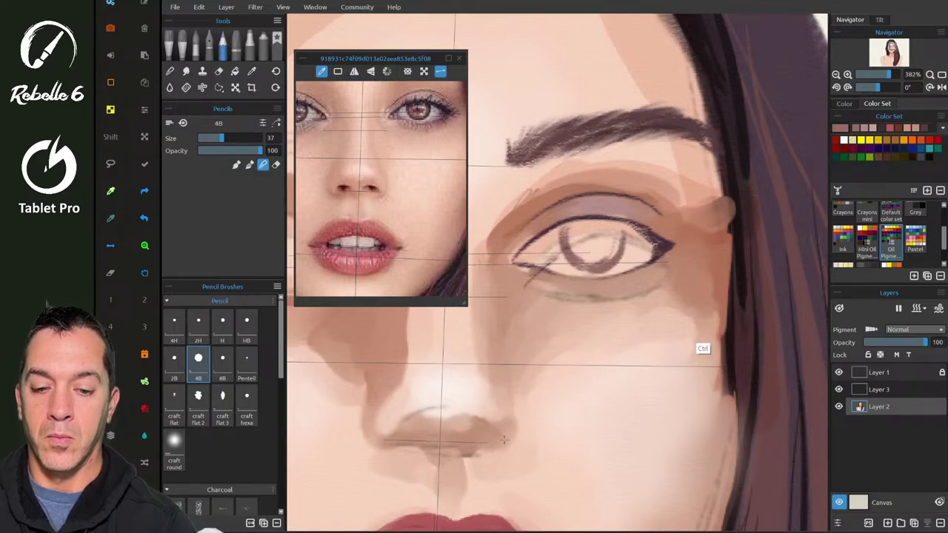
pyautogui.moveTo(504, 440); pyautogui.dragTo(513, 409)
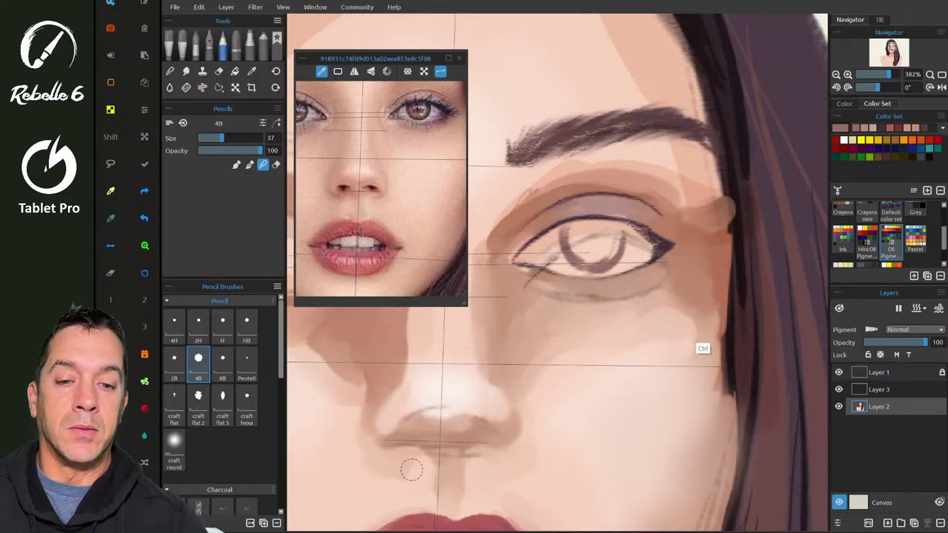
# - Toggle the visibility of Layers 1 and 3 to check their sketch lines, leaving Layer 1 hidden and Layer 3 shown
pyautogui.click(838, 372)
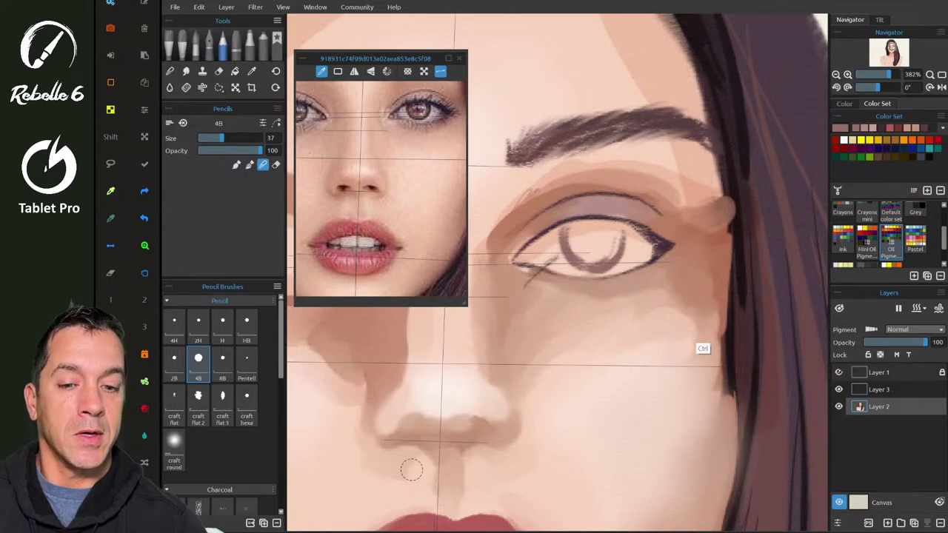
pyautogui.click(838, 390)
pyautogui.click(839, 372)
pyautogui.click(839, 389)
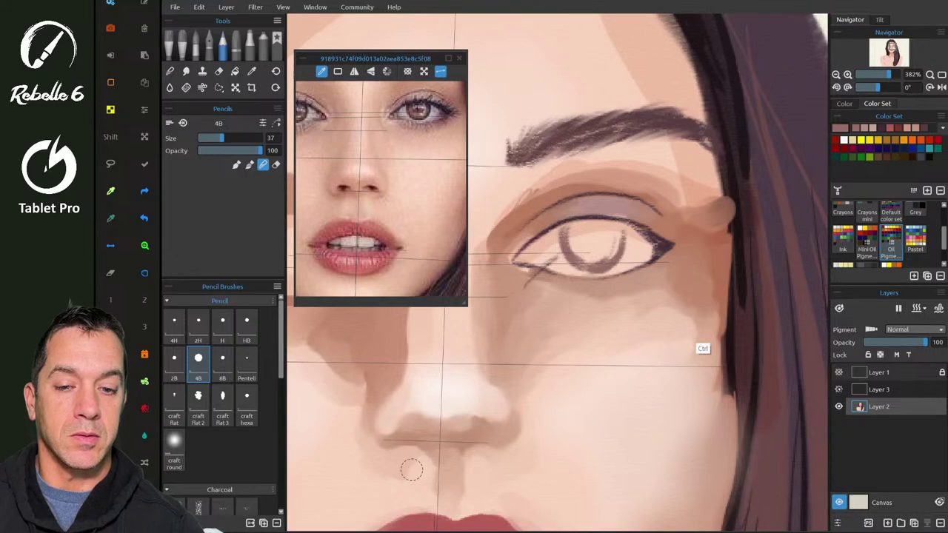
pyautogui.hotkey('ctrl', 'z')
pyautogui.hotkey('ctrl', 'y')
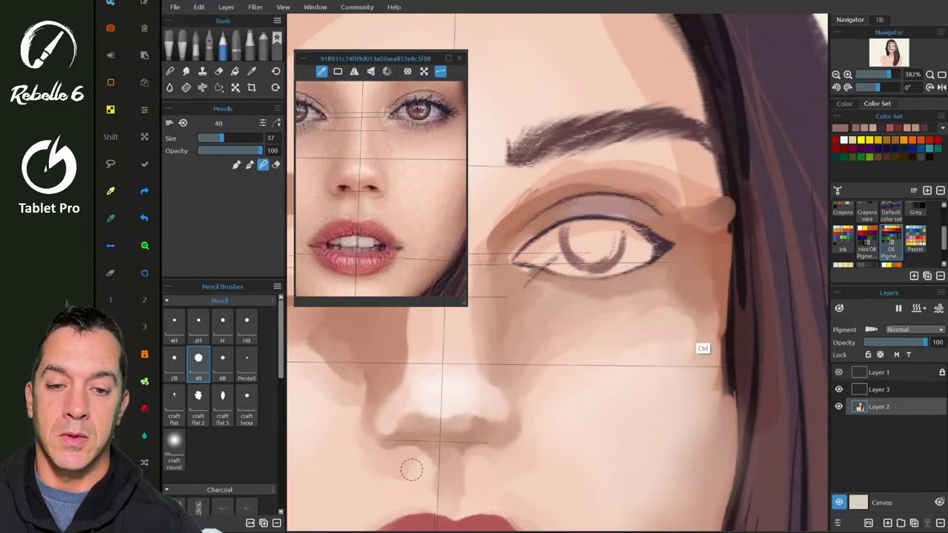
# - Try to erase the stray diagonal line at the eye's inner corner on Layer 2, and undo the erasure
pyautogui.scroll(4, 412, 469)
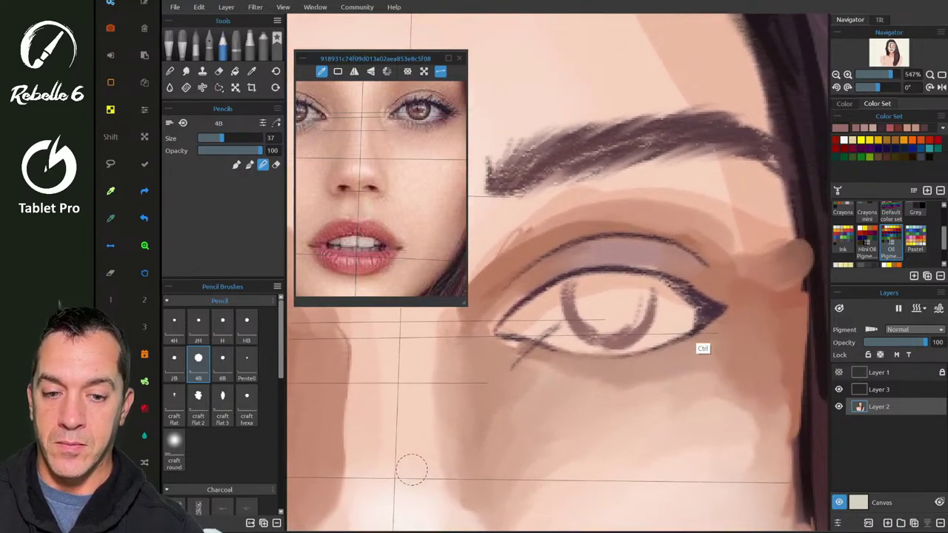
pyautogui.press('5')
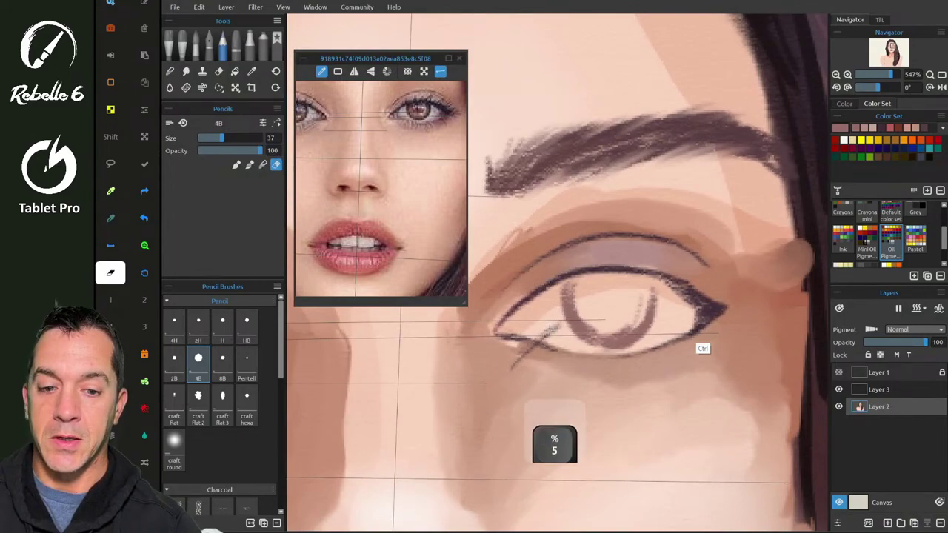
pyautogui.moveTo(557, 319); pyautogui.dragTo(533, 340)
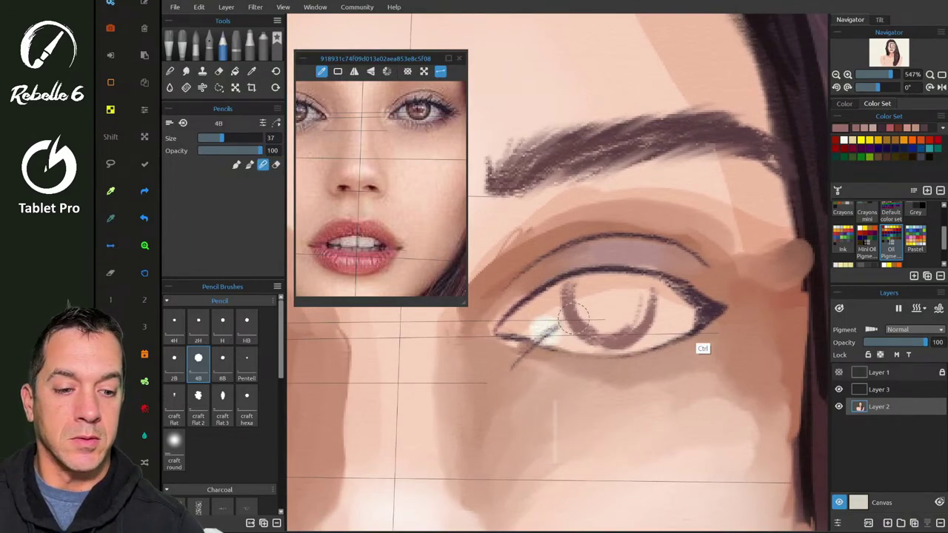
pyautogui.hotkey('ctrl', 'z')
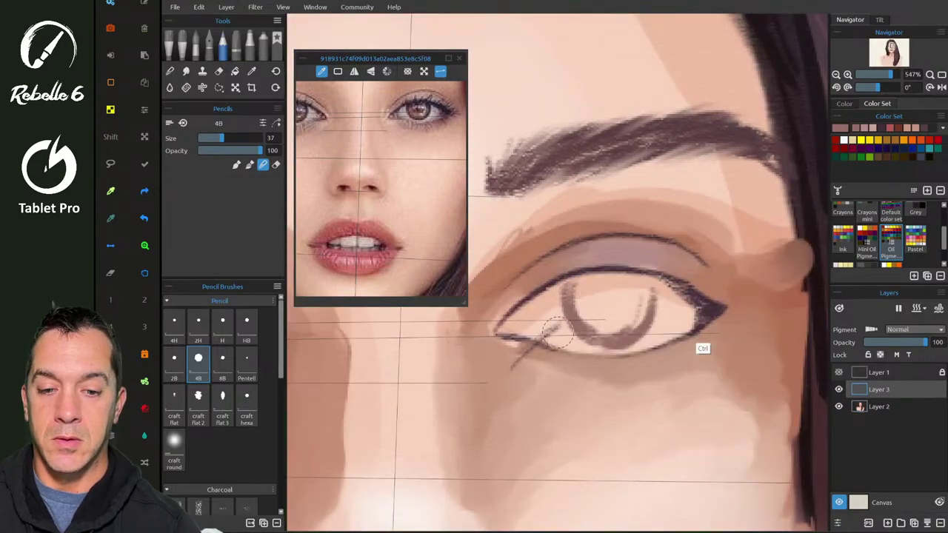
# - Blend away the stray diagonal line at the eye's inner corner and paint both eye whites pale grey with the 4B pencil at size 37
pyautogui.press('4')
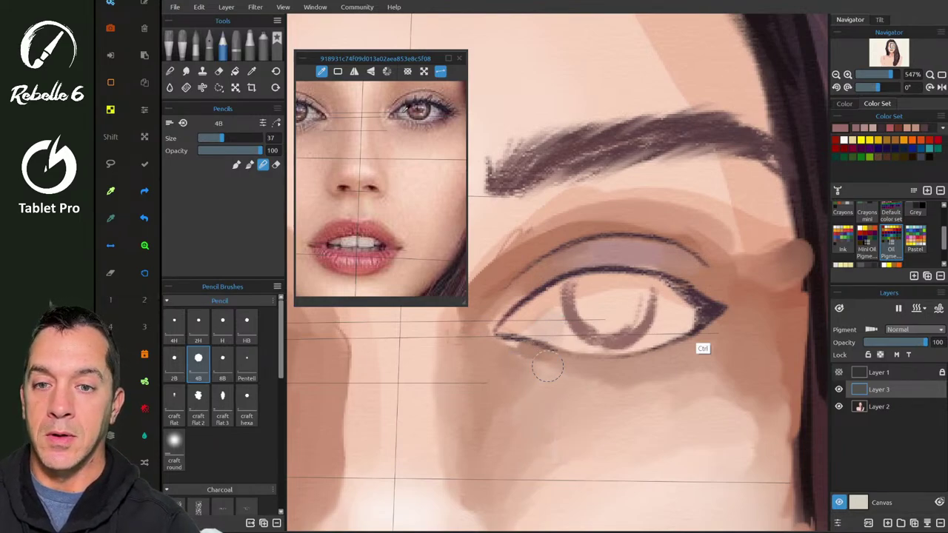
pyautogui.click(406, 110)
pyautogui.moveTo(538, 318)
pyautogui.mouseDown()
pyautogui.moveTo(545, 302)
pyautogui.moveTo(564, 332)
pyautogui.mouseUp()
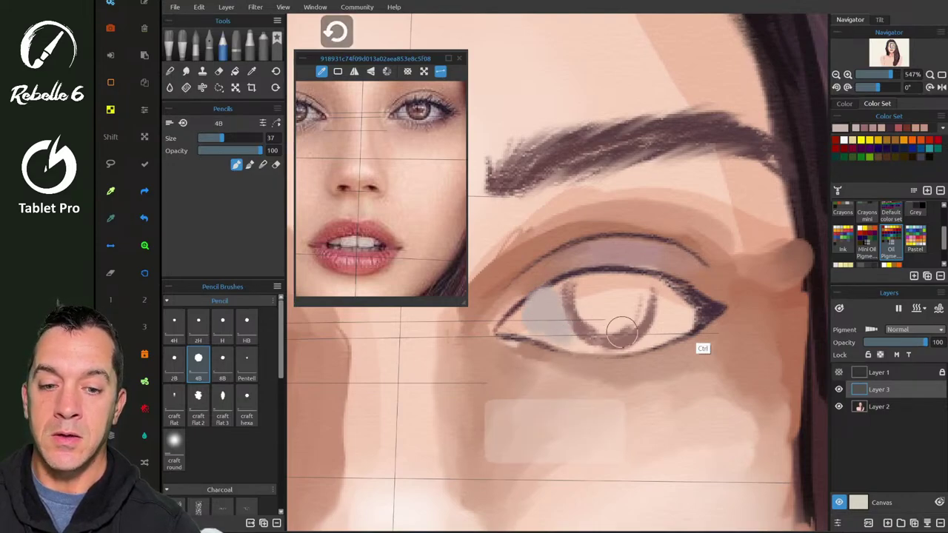
pyautogui.hotkey('ctrl', 'z')
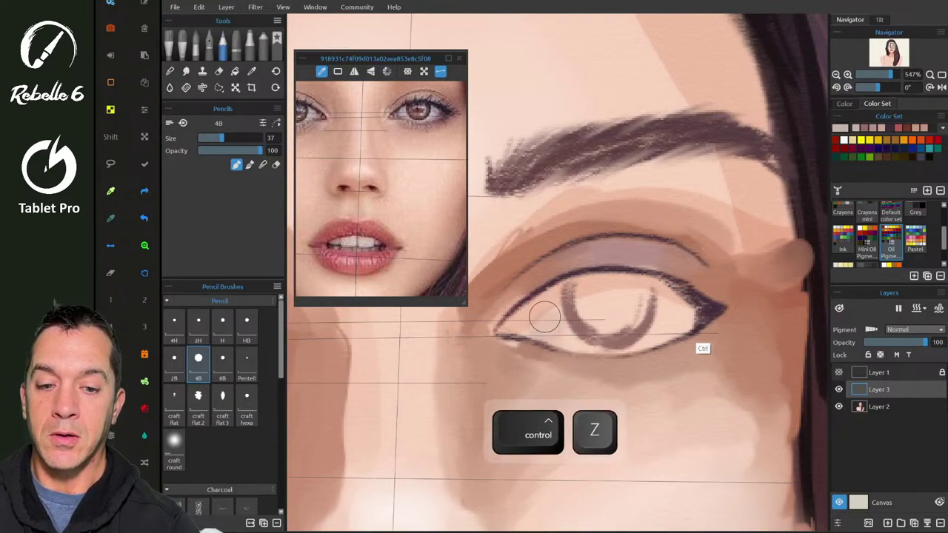
pyautogui.moveTo(545, 317)
pyautogui.mouseDown()
pyautogui.moveTo(554, 311)
pyautogui.moveTo(551, 327)
pyautogui.moveTo(577, 342)
pyautogui.mouseUp()
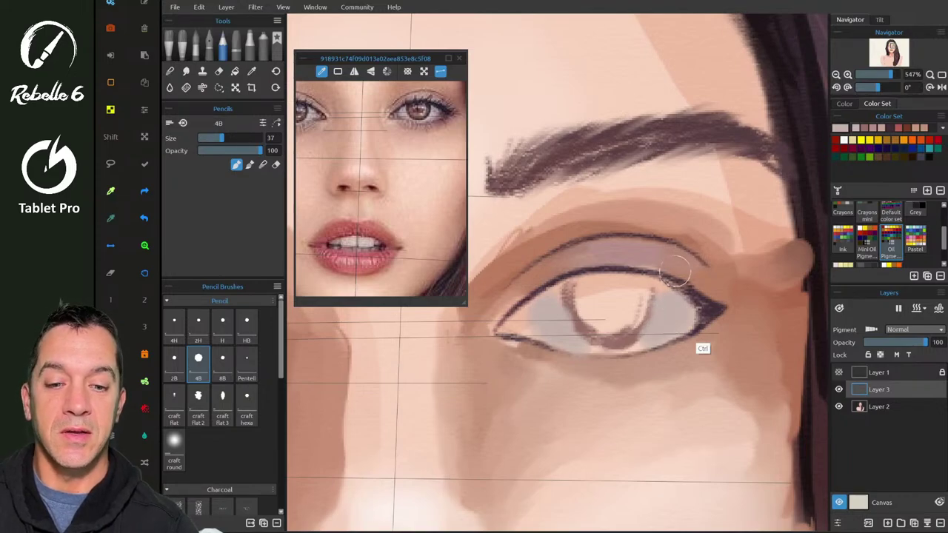
# - Paint a thick reddish-brown band along the sides and lower edge of the iris with the 4B pencil at size 13
pyautogui.scroll(5, 673, 274)
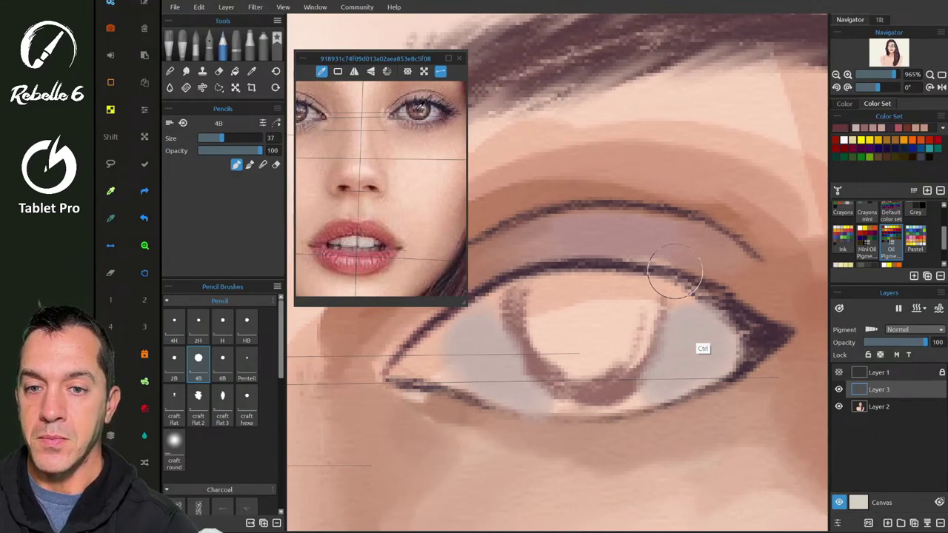
pyautogui.moveTo(519, 289)
pyautogui.mouseDown()
pyautogui.moveTo(540, 303)
pyautogui.moveTo(545, 338)
pyautogui.moveTo(563, 350)
pyautogui.moveTo(576, 330)
pyautogui.moveTo(567, 328)
pyautogui.mouseUp()
pyautogui.moveTo(510, 308); pyautogui.dragTo(577, 380)
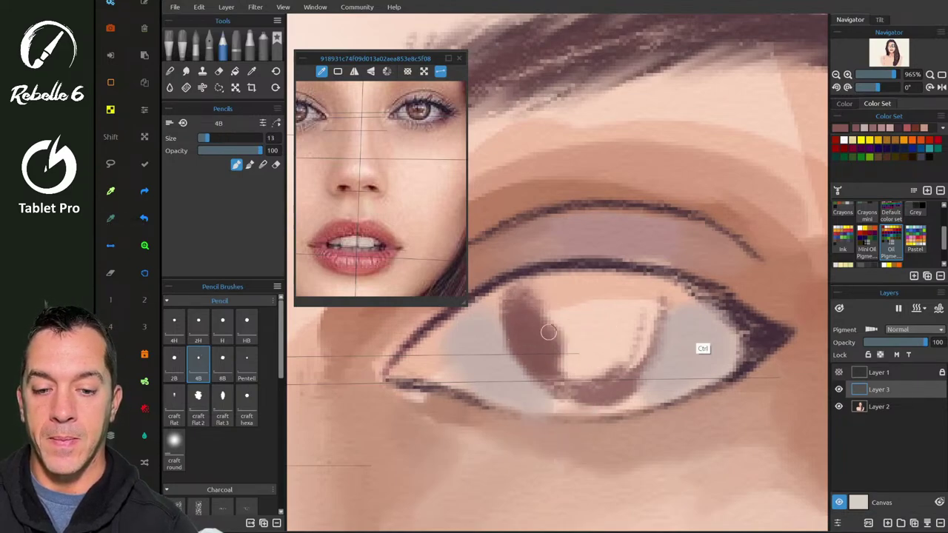
pyautogui.moveTo(506, 305); pyautogui.dragTo(562, 389)
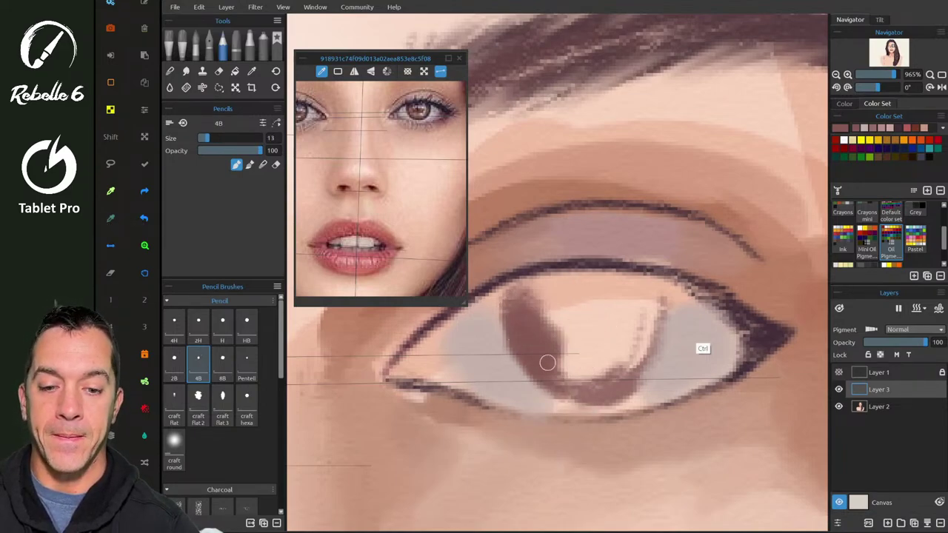
pyautogui.moveTo(533, 341); pyautogui.dragTo(558, 396)
pyautogui.moveTo(514, 323); pyautogui.dragTo(530, 374)
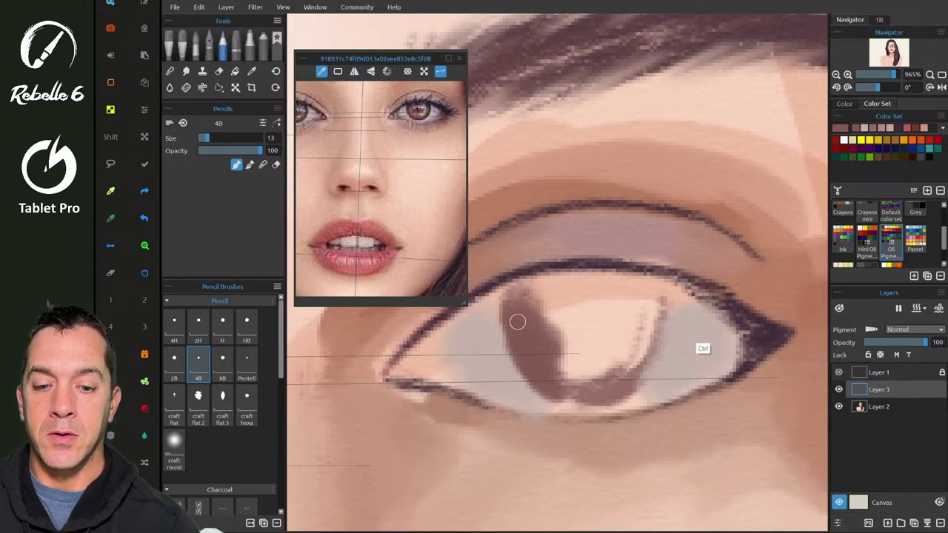
pyautogui.moveTo(555, 382)
pyautogui.mouseDown()
pyautogui.moveTo(574, 404)
pyautogui.moveTo(631, 385)
pyautogui.moveTo(571, 392)
pyautogui.moveTo(607, 402)
pyautogui.moveTo(669, 291)
pyautogui.mouseUp()
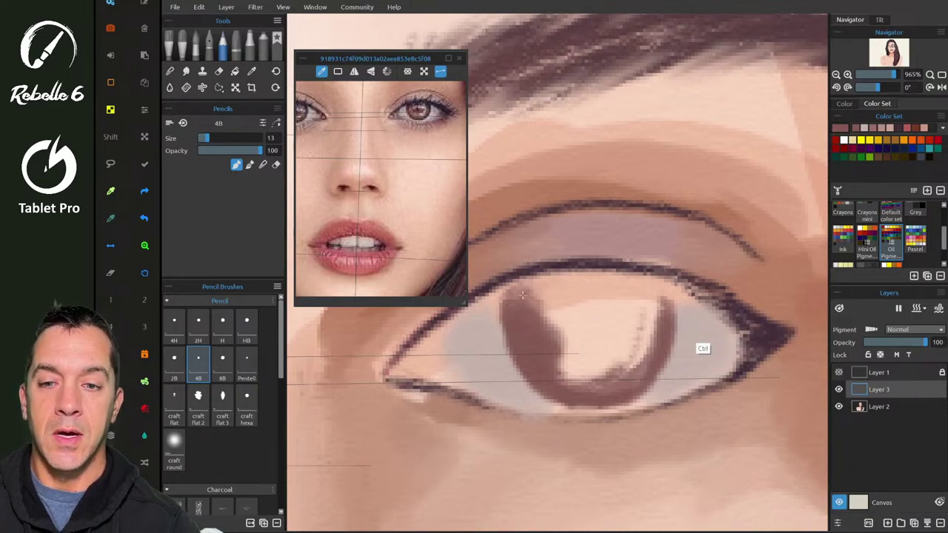
# - Fill the rest of the iris with solid reddish brown up to the upper lash line
pyautogui.moveTo(523, 295)
pyautogui.mouseDown()
pyautogui.moveTo(588, 283)
pyautogui.moveTo(553, 295)
pyautogui.moveTo(528, 333)
pyautogui.moveTo(557, 347)
pyautogui.moveTo(544, 362)
pyautogui.moveTo(562, 394)
pyautogui.moveTo(627, 372)
pyautogui.moveTo(659, 334)
pyautogui.moveTo(642, 327)
pyautogui.moveTo(652, 310)
pyautogui.moveTo(627, 300)
pyautogui.moveTo(630, 323)
pyautogui.mouseUp()
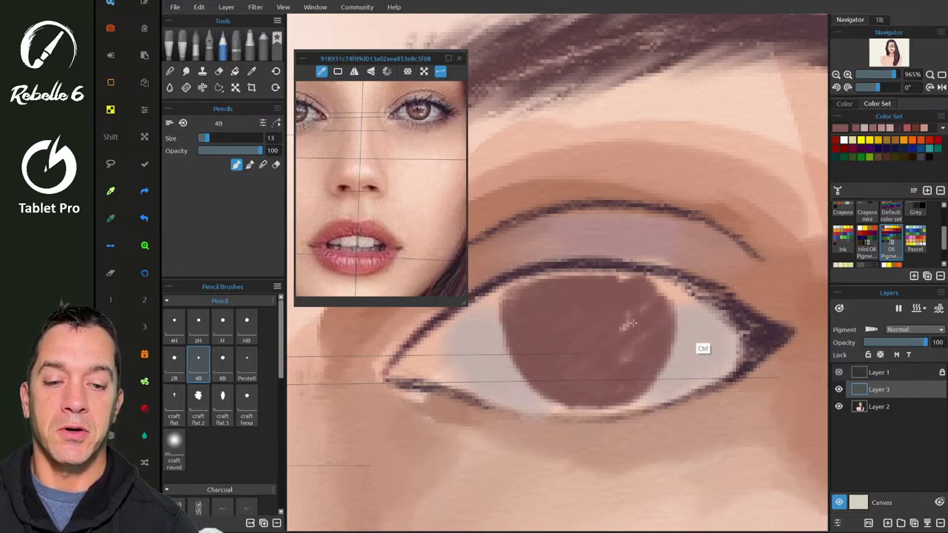
pyautogui.moveTo(632, 282)
pyautogui.mouseDown()
pyautogui.moveTo(657, 302)
pyautogui.moveTo(653, 314)
pyautogui.moveTo(652, 282)
pyautogui.moveTo(667, 319)
pyautogui.moveTo(661, 286)
pyautogui.moveTo(667, 296)
pyautogui.moveTo(660, 353)
pyautogui.moveTo(669, 299)
pyautogui.moveTo(674, 316)
pyautogui.moveTo(665, 356)
pyautogui.moveTo(670, 307)
pyautogui.moveTo(652, 379)
pyautogui.moveTo(626, 338)
pyautogui.moveTo(653, 285)
pyautogui.mouseUp()
pyautogui.moveTo(542, 293)
pyautogui.mouseDown()
pyautogui.moveTo(550, 272)
pyautogui.moveTo(675, 275)
pyautogui.mouseUp()
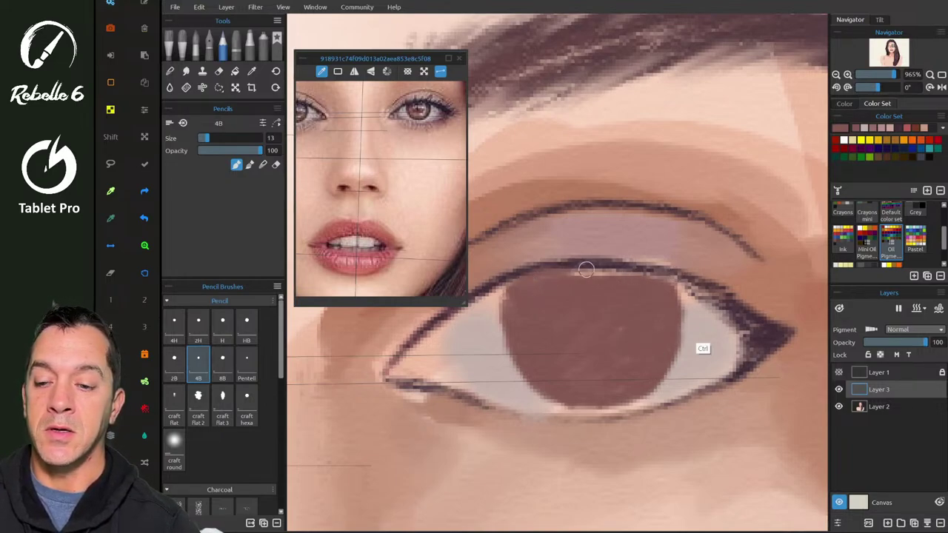
# - Shade a soft shadow beneath the upper lid across the iris and eye whites with the Dodge brush at size 13 and opacity 40
pyautogui.hotkey('shift', 'b')
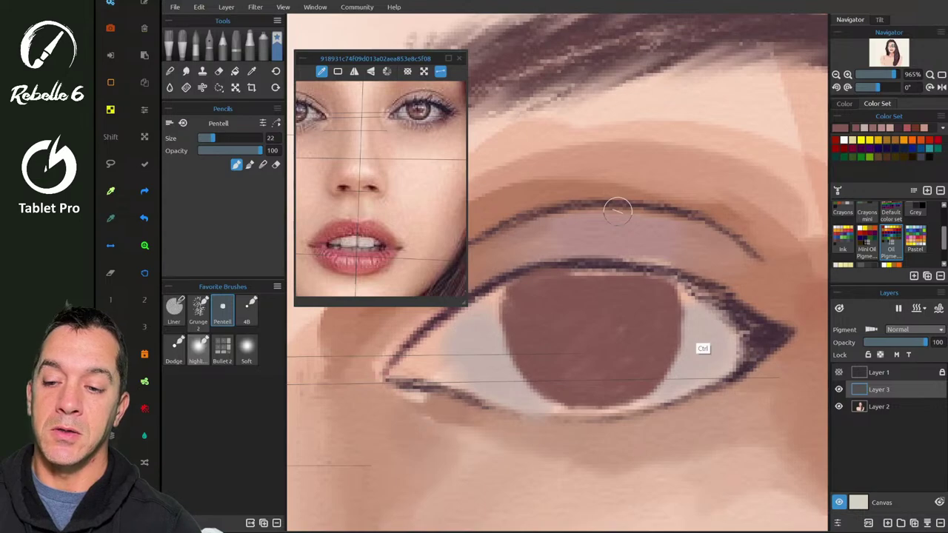
pyautogui.click(174, 349)
pyautogui.moveTo(419, 350)
pyautogui.mouseDown()
pyautogui.moveTo(565, 283)
pyautogui.moveTo(521, 289)
pyautogui.moveTo(556, 280)
pyautogui.moveTo(615, 277)
pyautogui.moveTo(615, 286)
pyautogui.moveTo(668, 291)
pyautogui.moveTo(735, 320)
pyautogui.mouseUp()
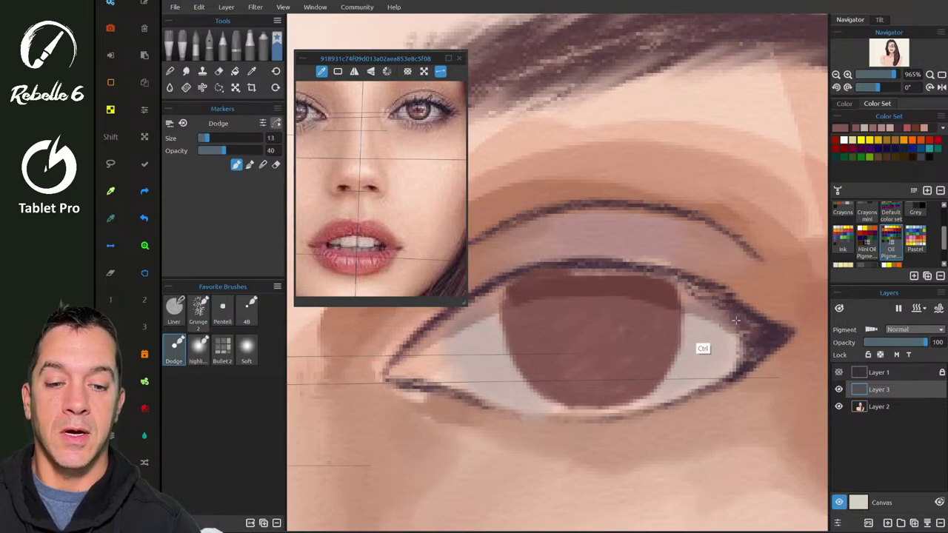
pyautogui.moveTo(508, 278); pyautogui.dragTo(474, 293)
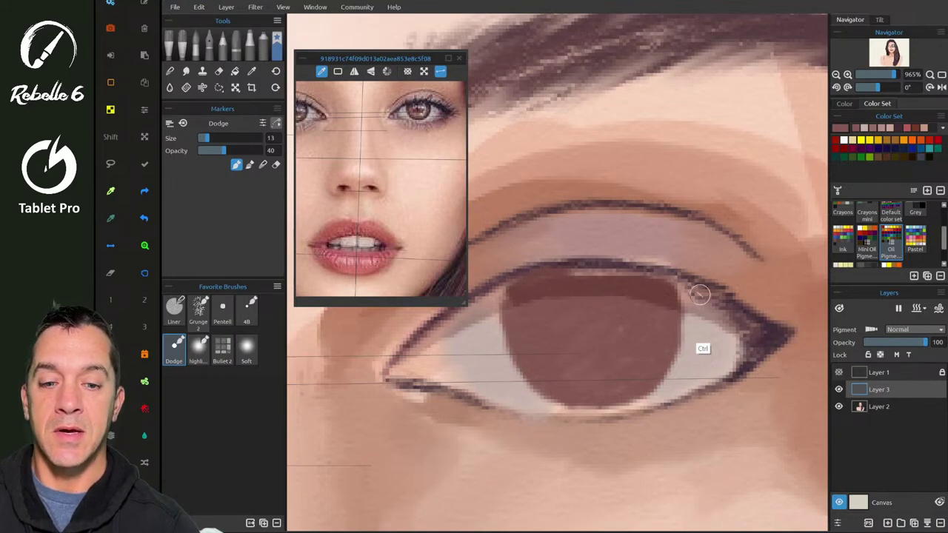
pyautogui.click(459, 58)
pyautogui.moveTo(508, 290)
pyautogui.mouseDown()
pyautogui.moveTo(577, 271)
pyautogui.moveTo(698, 286)
pyautogui.mouseUp()
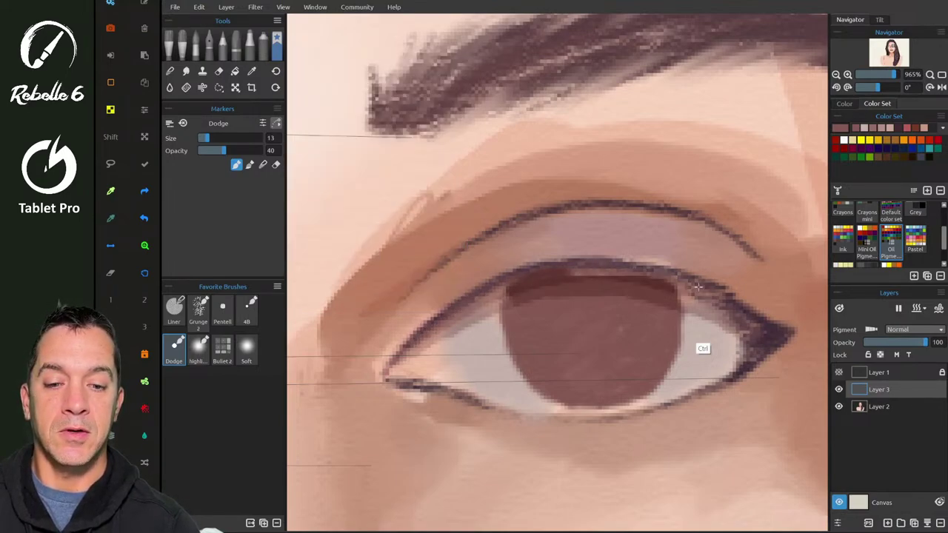
pyautogui.hotkey('ctrl', 'r')
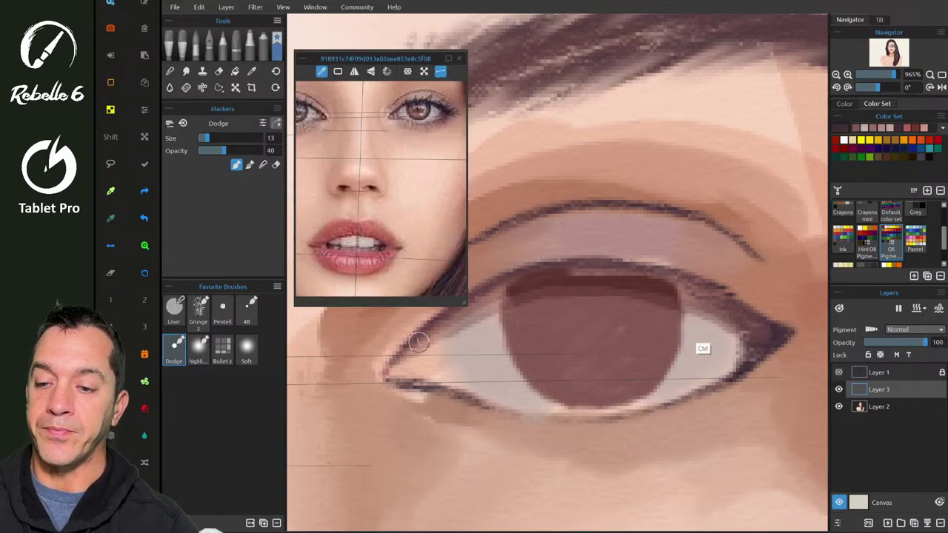
# - Thicken the upper lash line in dark purple from the inner to the outer corner with the Pentell brush at size 22
pyautogui.press('1')
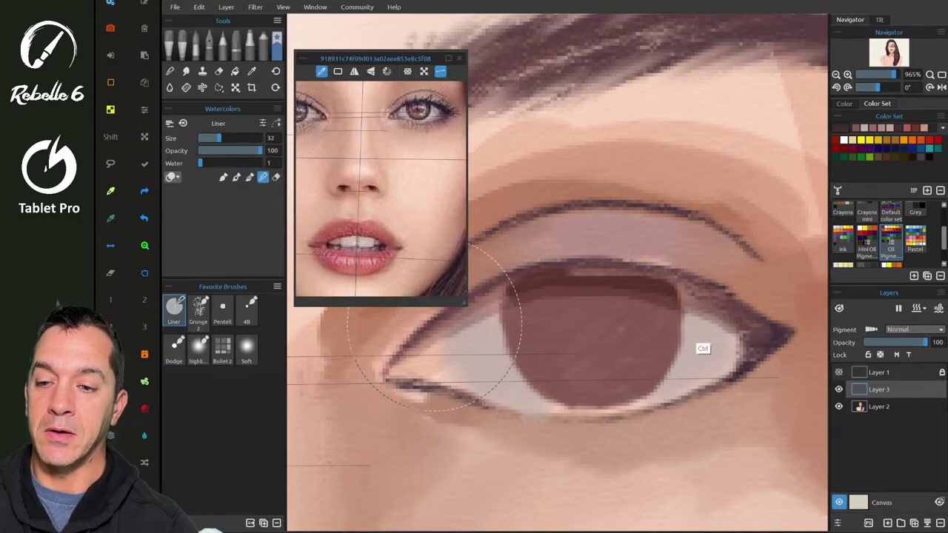
pyautogui.press('3')
pyautogui.moveTo(401, 353); pyautogui.dragTo(496, 284)
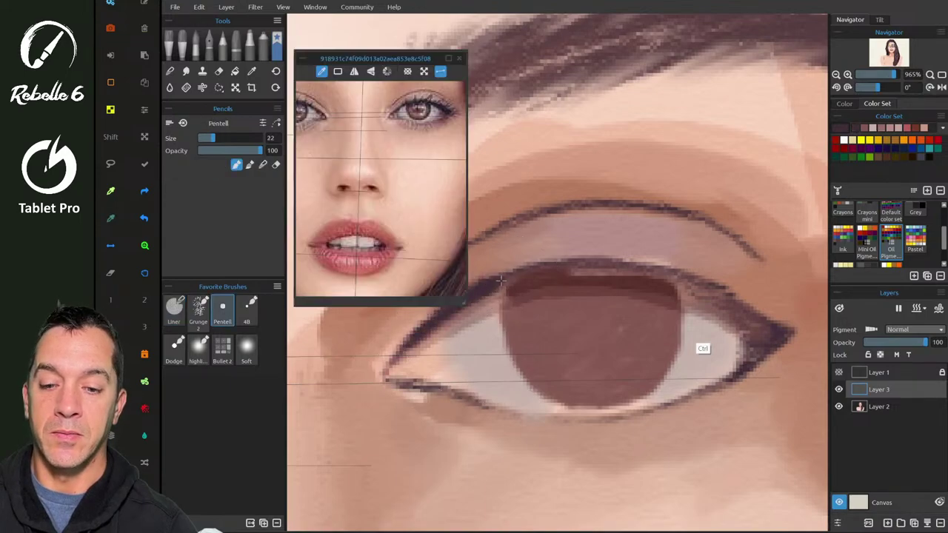
pyautogui.moveTo(417, 331)
pyautogui.mouseDown()
pyautogui.moveTo(482, 290)
pyautogui.moveTo(610, 264)
pyautogui.moveTo(678, 275)
pyautogui.mouseUp()
pyautogui.moveTo(612, 271); pyautogui.dragTo(726, 289)
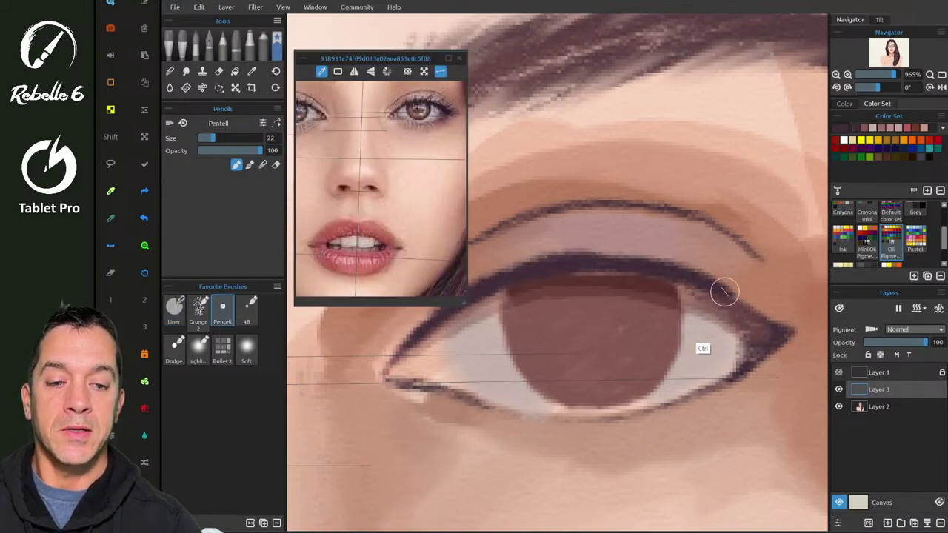
pyautogui.moveTo(556, 267)
pyautogui.mouseDown()
pyautogui.moveTo(717, 285)
pyautogui.moveTo(794, 335)
pyautogui.mouseUp()
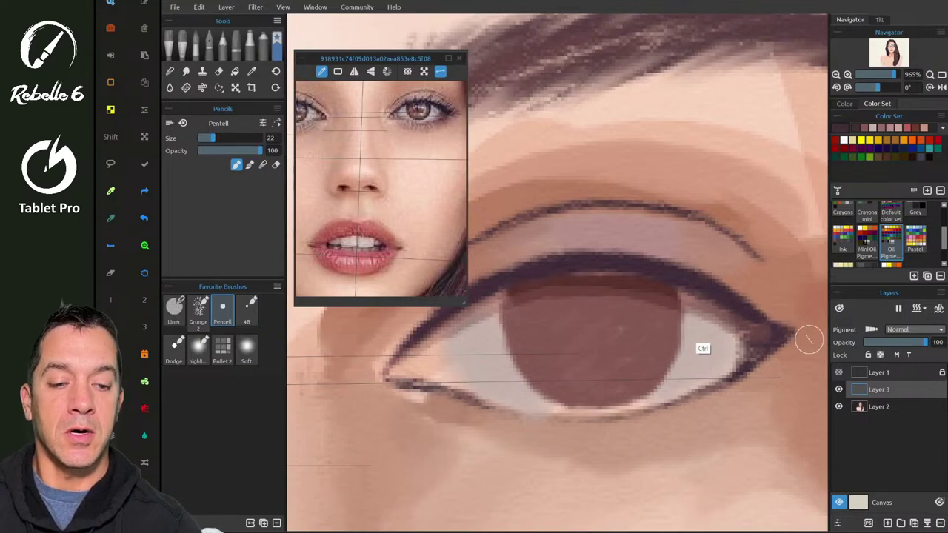
pyautogui.moveTo(751, 310)
pyautogui.mouseDown()
pyautogui.moveTo(790, 330)
pyautogui.moveTo(773, 340)
pyautogui.mouseUp()
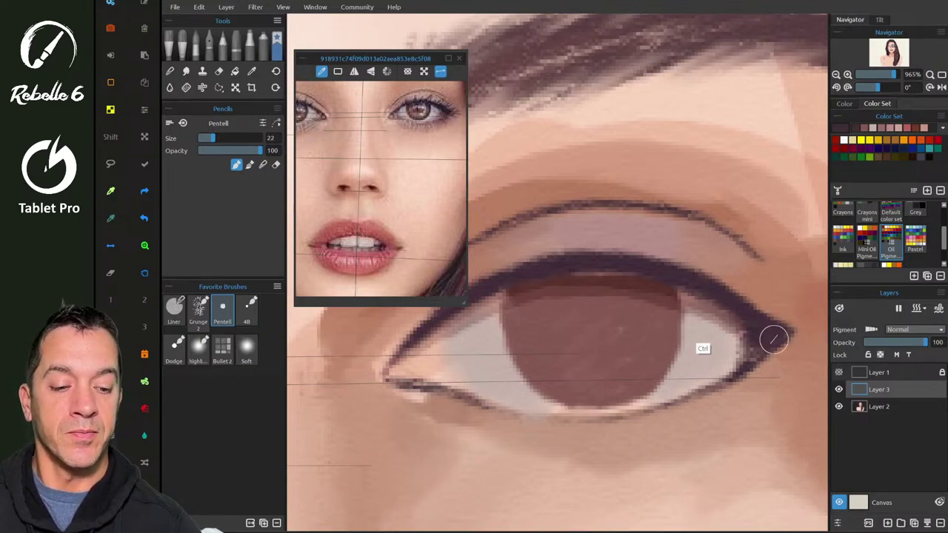
# - Turn on NanoPixel in the canvas visibility settings
pyautogui.click(837, 523)
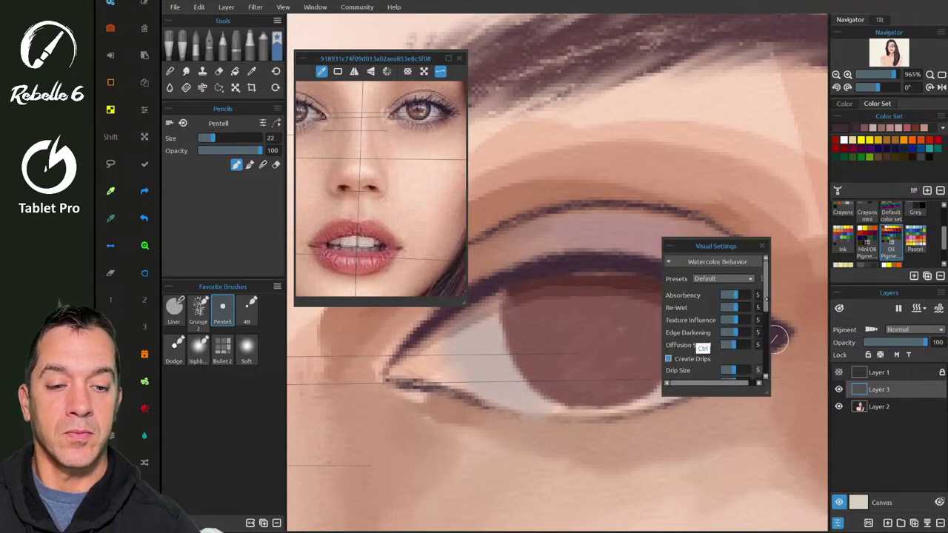
pyautogui.scroll(-5, 770, 340)
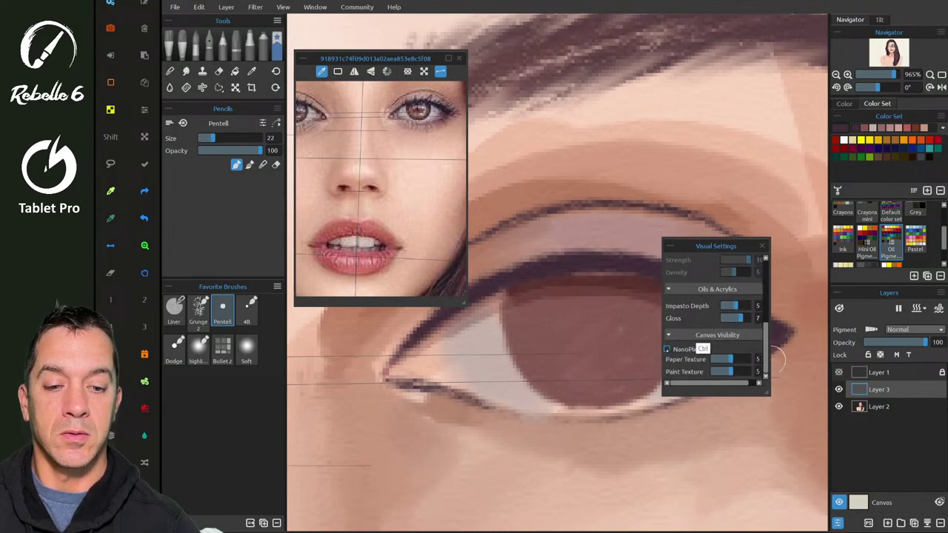
pyautogui.click(666, 349)
pyautogui.click(761, 246)
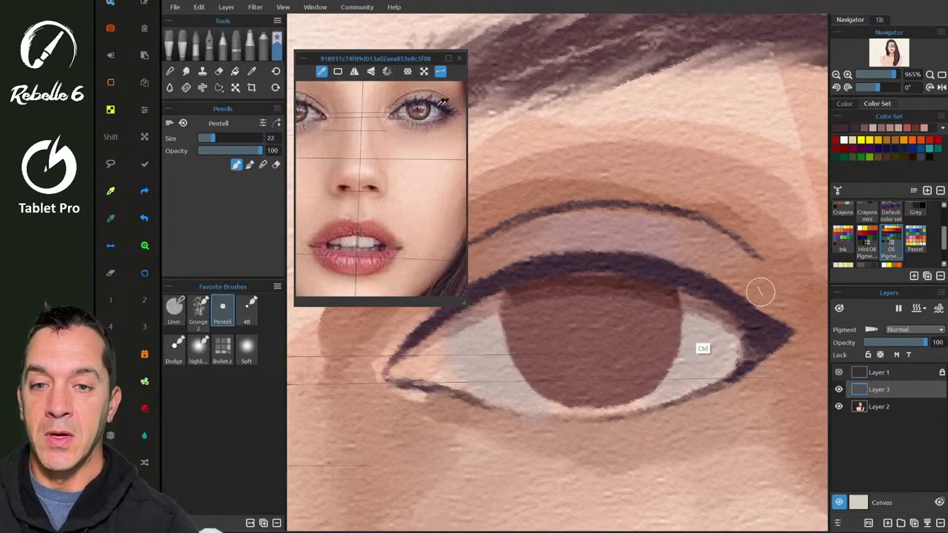
pyautogui.press('2')
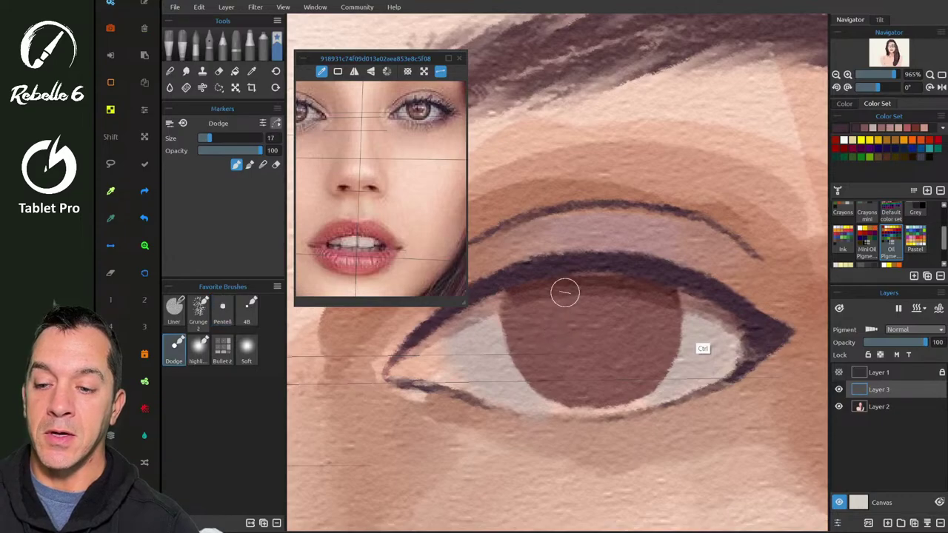
pyautogui.moveTo(506, 295); pyautogui.dragTo(520, 365)
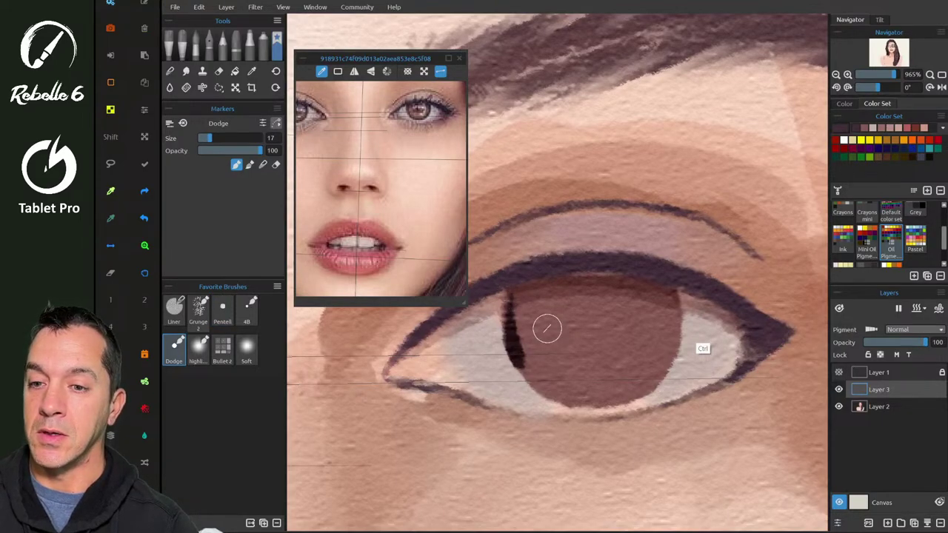
pyautogui.hotkey('ctrl', 'z')
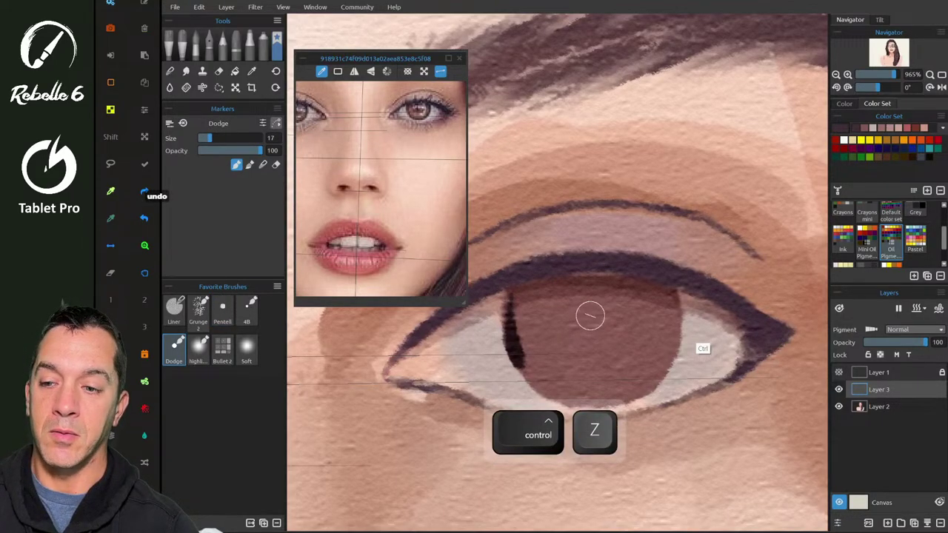
pyautogui.hotkey('ctrl', 'z')
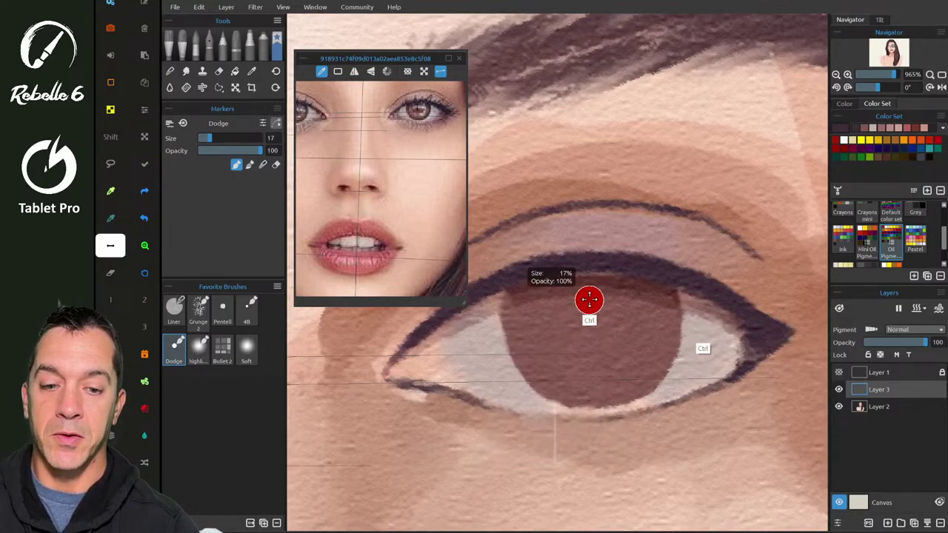
# - Darken the iris's outer rim and paint a black pupil in its upper centre with the Dodge brush at size 17 and opacity 47
pyautogui.moveTo(589, 300); pyautogui.dragTo(591, 329)
pyautogui.moveTo(508, 299)
pyautogui.mouseDown()
pyautogui.moveTo(523, 357)
pyautogui.moveTo(542, 371)
pyautogui.moveTo(553, 363)
pyautogui.moveTo(508, 347)
pyautogui.moveTo(560, 396)
pyautogui.mouseUp()
pyautogui.moveTo(526, 366); pyautogui.dragTo(593, 404)
pyautogui.moveTo(538, 382)
pyautogui.mouseDown()
pyautogui.moveTo(609, 400)
pyautogui.moveTo(558, 389)
pyautogui.moveTo(613, 390)
pyautogui.moveTo(616, 400)
pyautogui.moveTo(649, 380)
pyautogui.moveTo(637, 394)
pyautogui.moveTo(683, 299)
pyautogui.moveTo(692, 226)
pyautogui.moveTo(661, 353)
pyautogui.mouseUp()
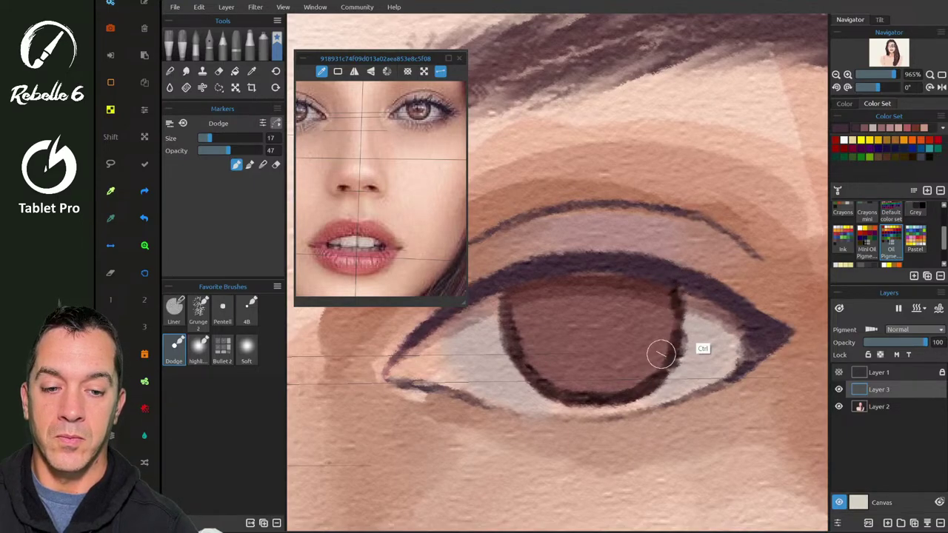
pyautogui.moveTo(676, 288); pyautogui.dragTo(654, 365)
pyautogui.moveTo(591, 319)
pyautogui.mouseDown()
pyautogui.moveTo(614, 316)
pyautogui.moveTo(612, 305)
pyautogui.moveTo(580, 313)
pyautogui.moveTo(599, 333)
pyautogui.moveTo(612, 305)
pyautogui.moveTo(599, 325)
pyautogui.moveTo(630, 305)
pyautogui.moveTo(607, 333)
pyautogui.moveTo(606, 282)
pyautogui.moveTo(595, 348)
pyautogui.moveTo(600, 284)
pyautogui.moveTo(608, 351)
pyautogui.moveTo(573, 287)
pyautogui.moveTo(617, 345)
pyautogui.mouseUp()
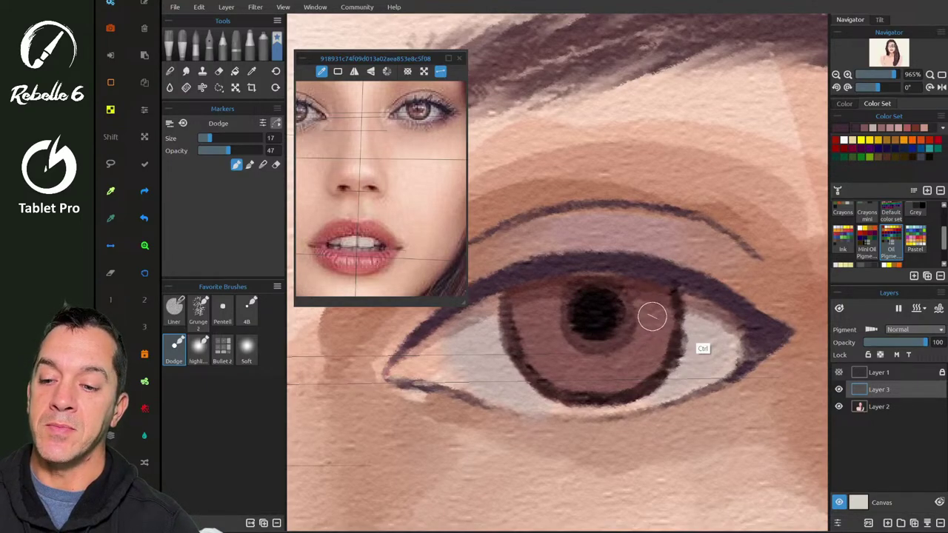
# - Lighten the iris around the pupil with pinkish strokes using the highlight brush at size 8 and opacity 100
pyautogui.press('6')
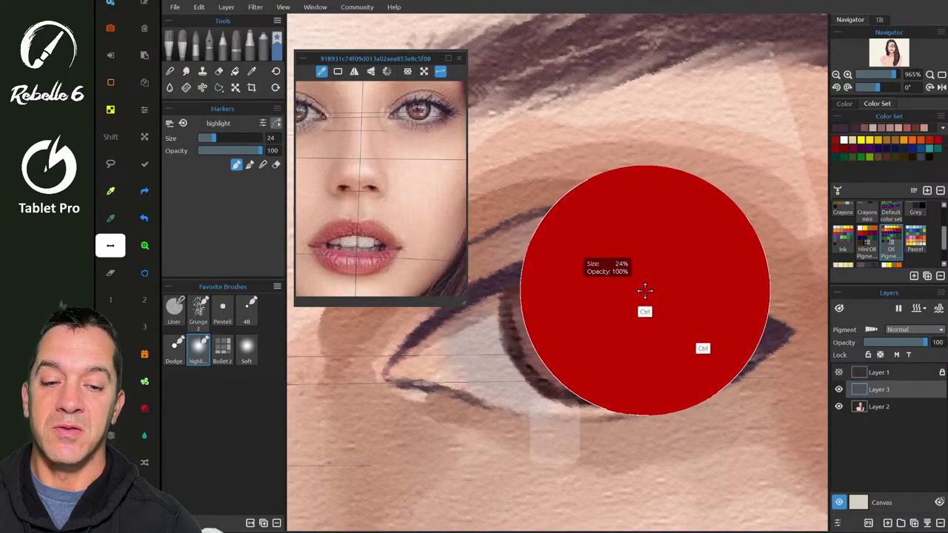
pyautogui.moveTo(645, 290); pyautogui.dragTo(632, 291)
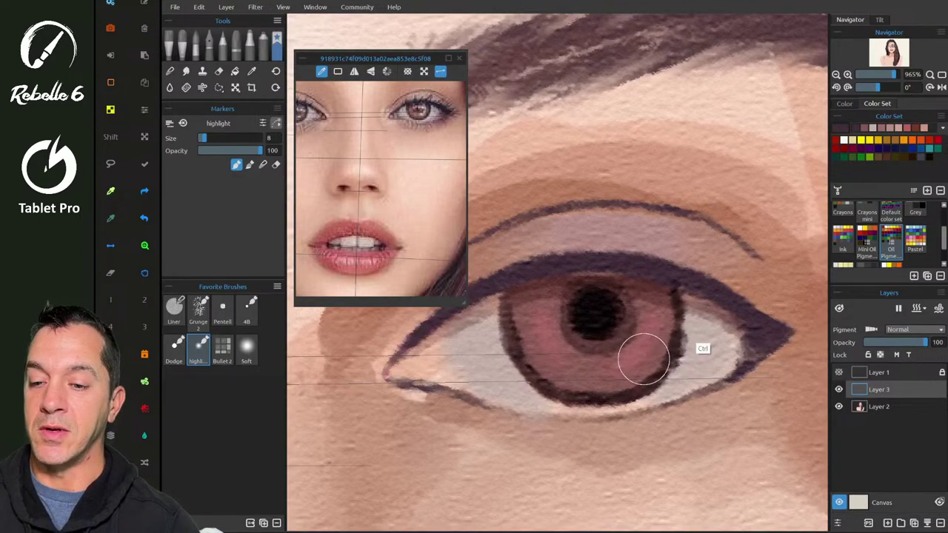
# - Paint a pale pink reflection on the iris's outer side with the 4B pencil at size 13 and opacity 100
pyautogui.press('3')
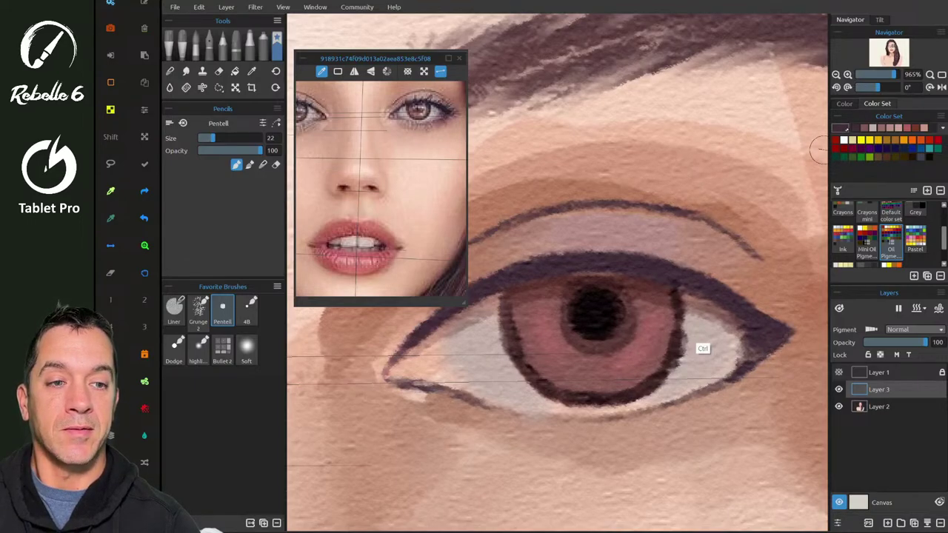
pyautogui.keyDown('alt'); pyautogui.click(547, 362); pyautogui.keyUp('alt')
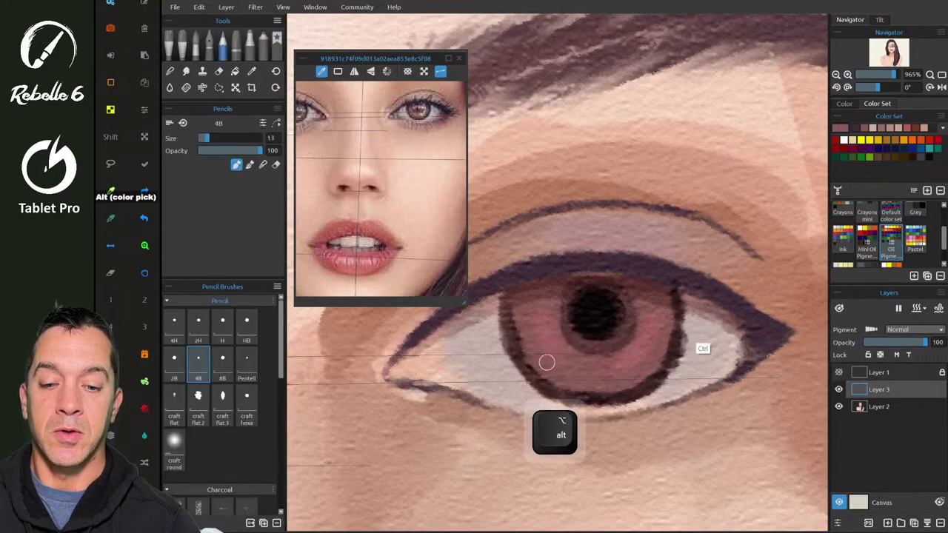
pyautogui.press('alt')
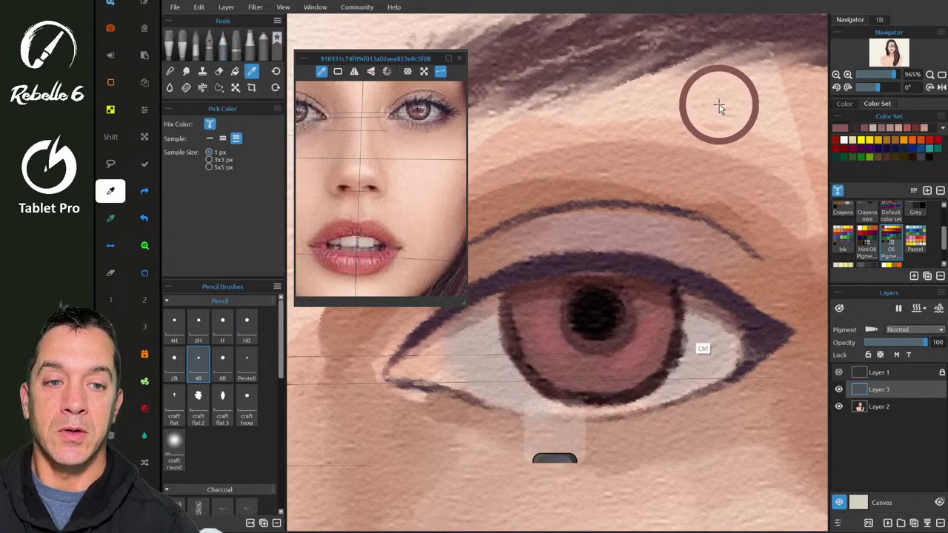
pyautogui.press('x')
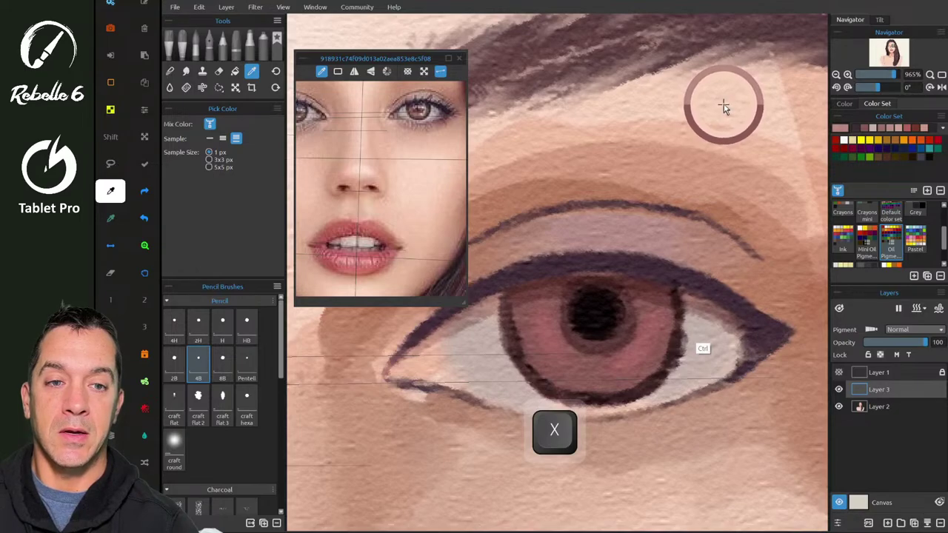
pyautogui.moveTo(656, 316)
pyautogui.mouseDown()
pyautogui.moveTo(652, 309)
pyautogui.moveTo(663, 320)
pyautogui.mouseUp()
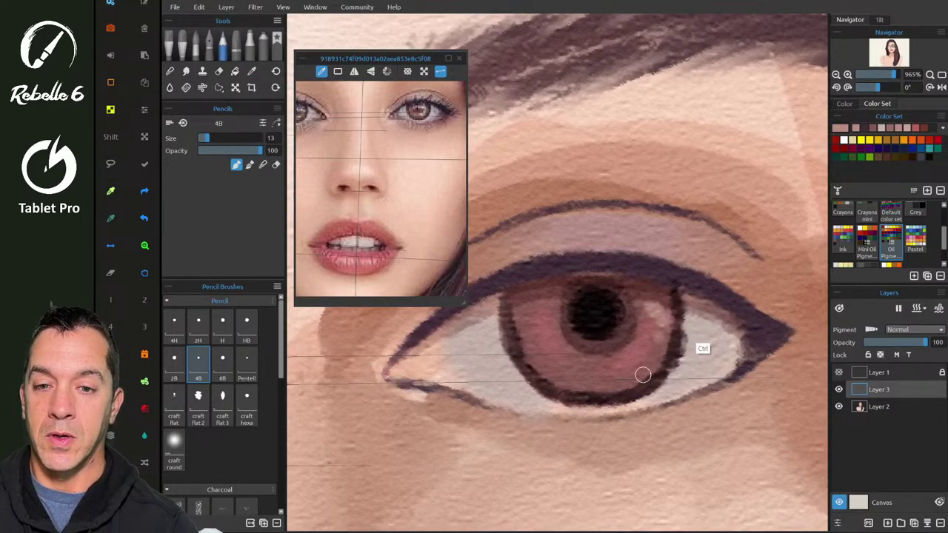
# - Enlarge the eye in the reference photo to examine the iris's reflections
pyautogui.moveTo(419, 110); pyautogui.dragTo(395, 180)
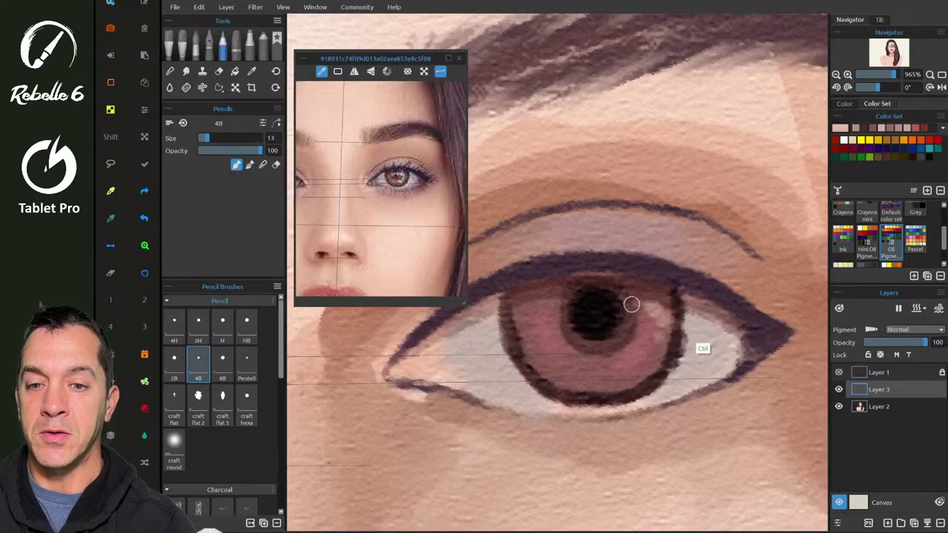
pyautogui.scroll(5, 381, 182)
pyautogui.scroll(-3, 382, 181)
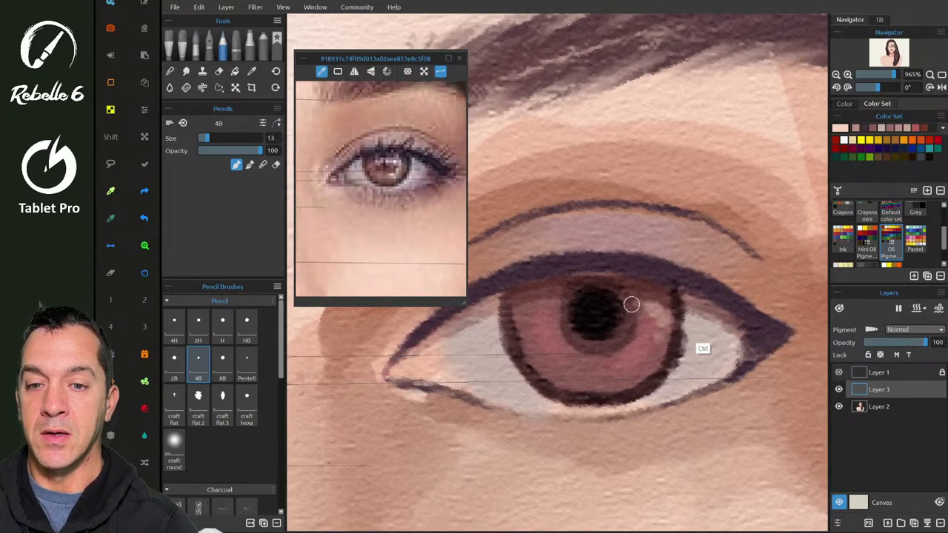
pyautogui.moveTo(601, 360); pyautogui.dragTo(612, 379)
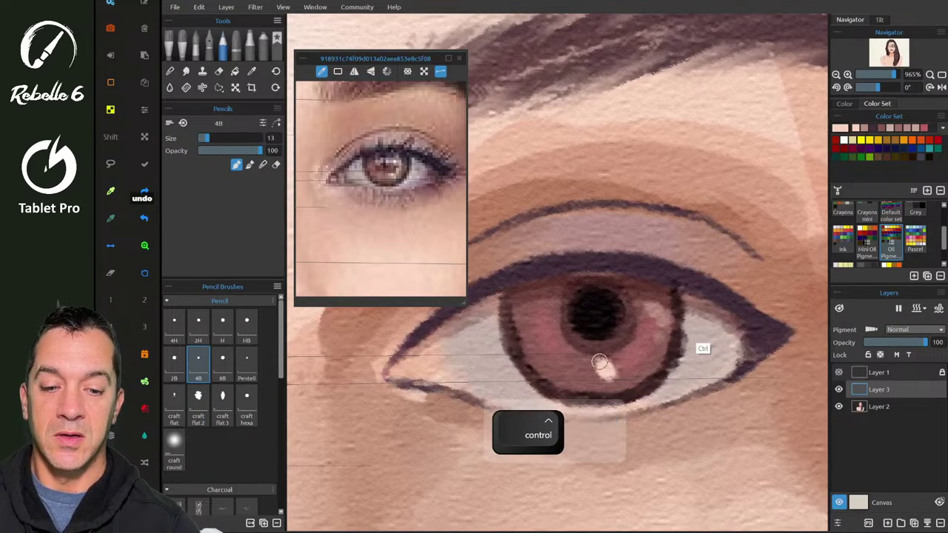
pyautogui.hotkey('ctrl', 'z')
pyautogui.moveTo(583, 360); pyautogui.dragTo(566, 370)
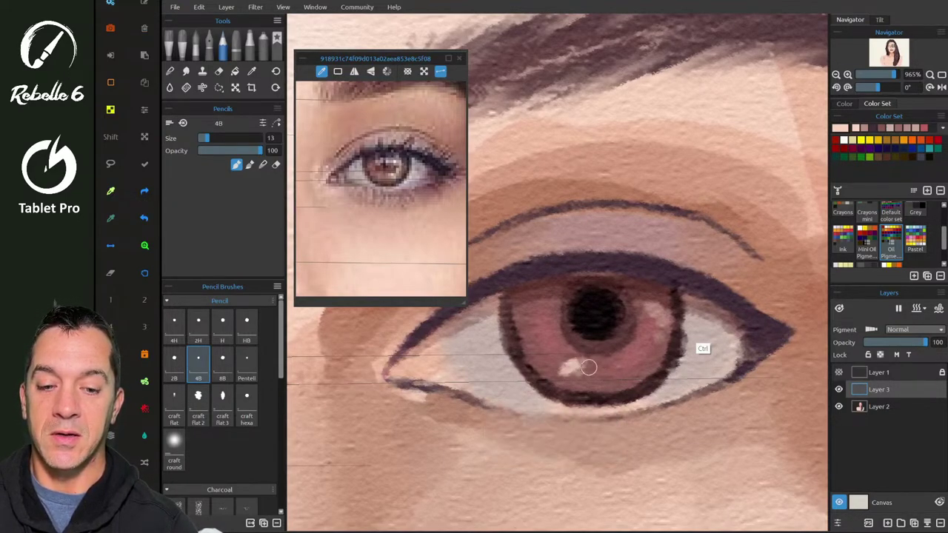
pyautogui.hotkey('ctrl', 'z')
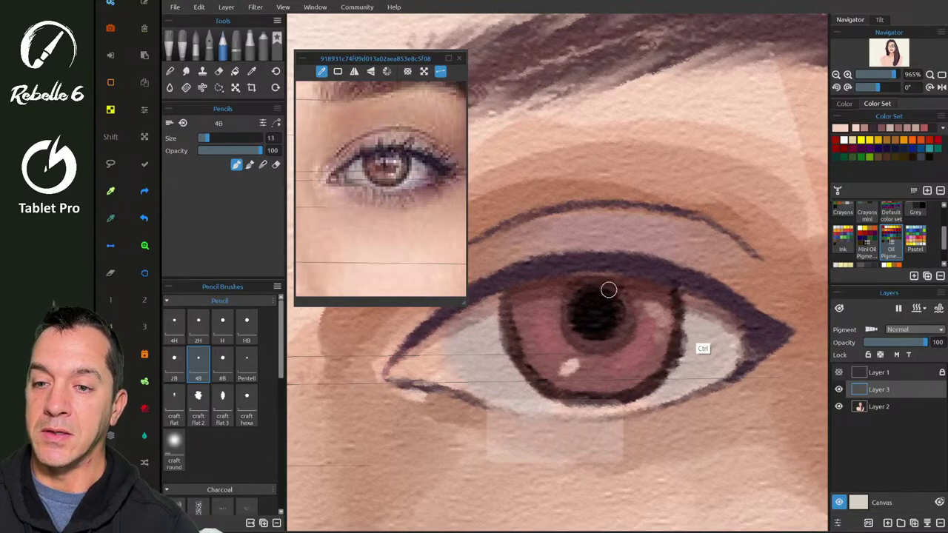
pyautogui.hotkey('ctrl', 'z')
pyautogui.press('ctrl')
# - Dab pale peach reflections around the iris and along the pupil's edge with the 4B pencil at size 13 and opacity 60
pyautogui.moveTo(628, 303); pyautogui.dragTo(627, 333)
pyautogui.moveTo(546, 303); pyautogui.dragTo(531, 311)
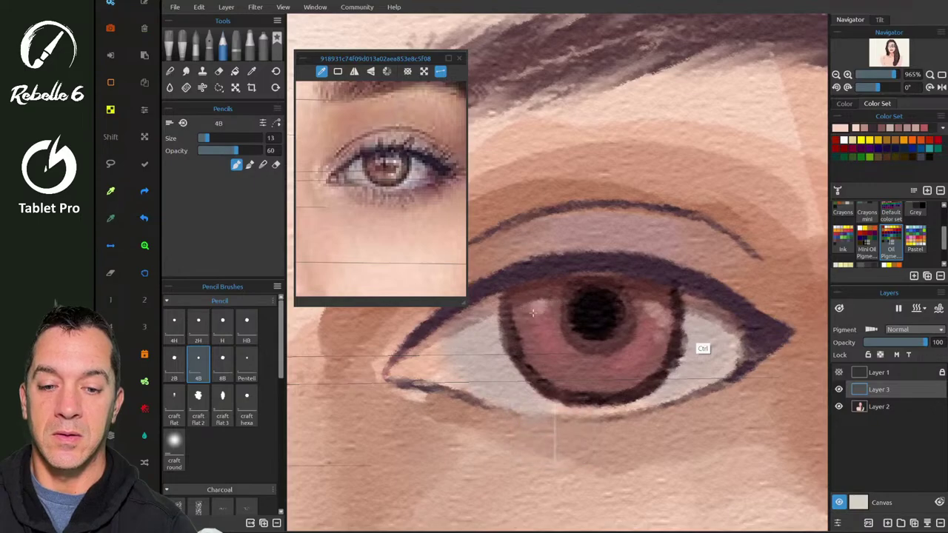
pyautogui.moveTo(532, 344); pyautogui.dragTo(525, 351)
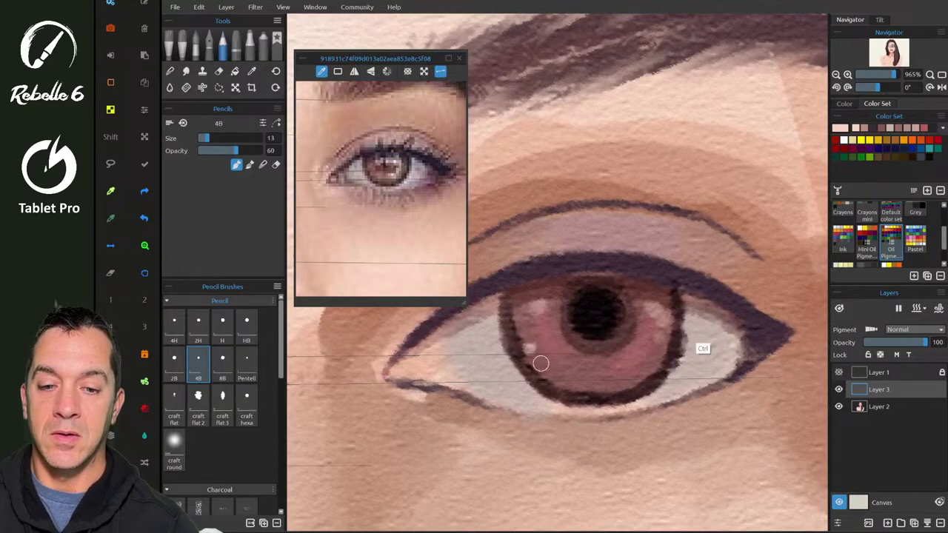
pyautogui.moveTo(547, 377)
pyautogui.mouseDown()
pyautogui.moveTo(576, 376)
pyautogui.moveTo(537, 369)
pyautogui.moveTo(592, 360)
pyautogui.moveTo(609, 379)
pyautogui.moveTo(623, 375)
pyautogui.moveTo(598, 359)
pyautogui.moveTo(621, 369)
pyautogui.mouseUp()
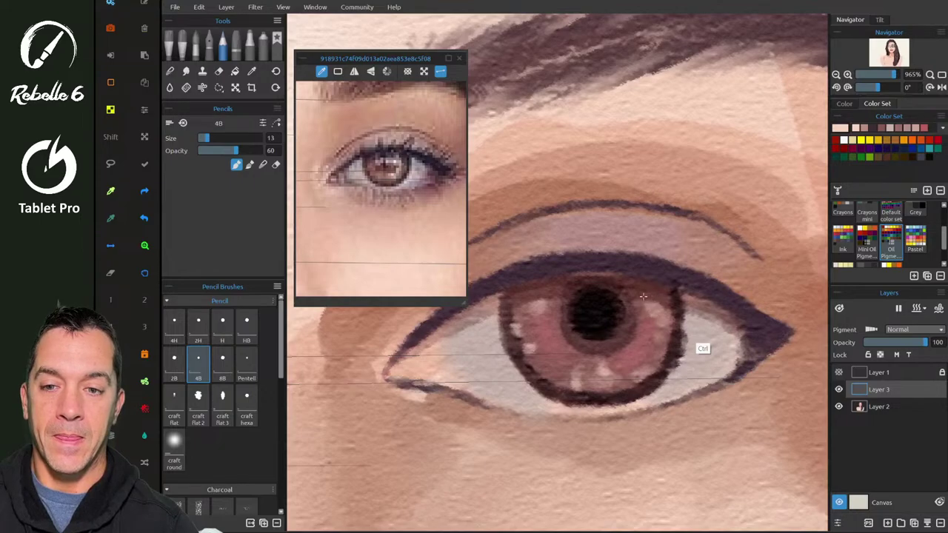
pyautogui.moveTo(636, 306)
pyautogui.mouseDown()
pyautogui.moveTo(640, 333)
pyautogui.moveTo(621, 350)
pyautogui.mouseUp()
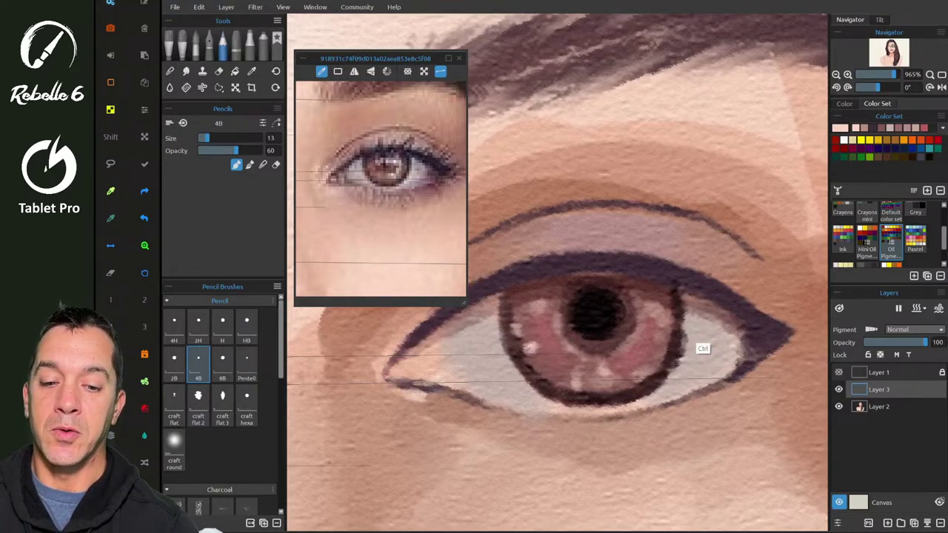
# - Soften the pale spots along the iris's inner-corner side with the 4B pencil in paint and blend mode
pyautogui.press('4')
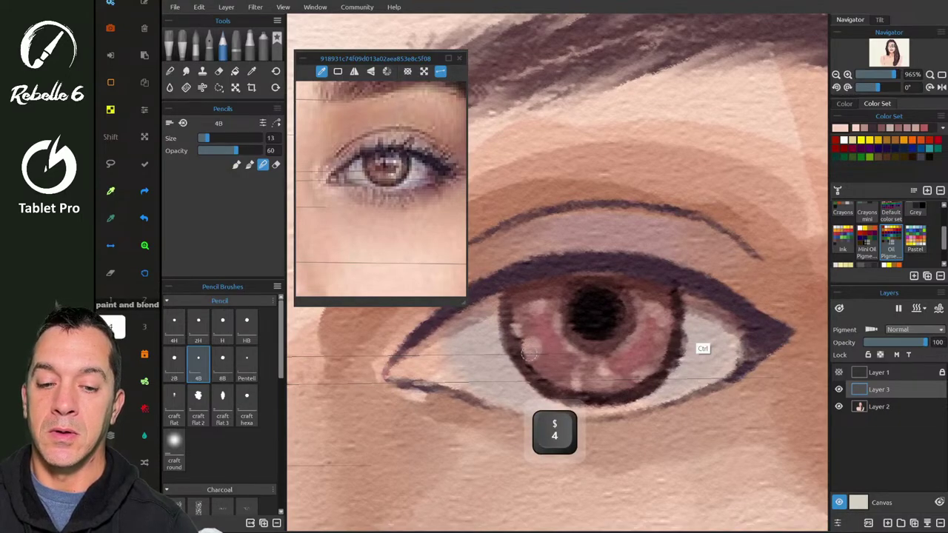
pyautogui.moveTo(529, 354); pyautogui.dragTo(525, 345)
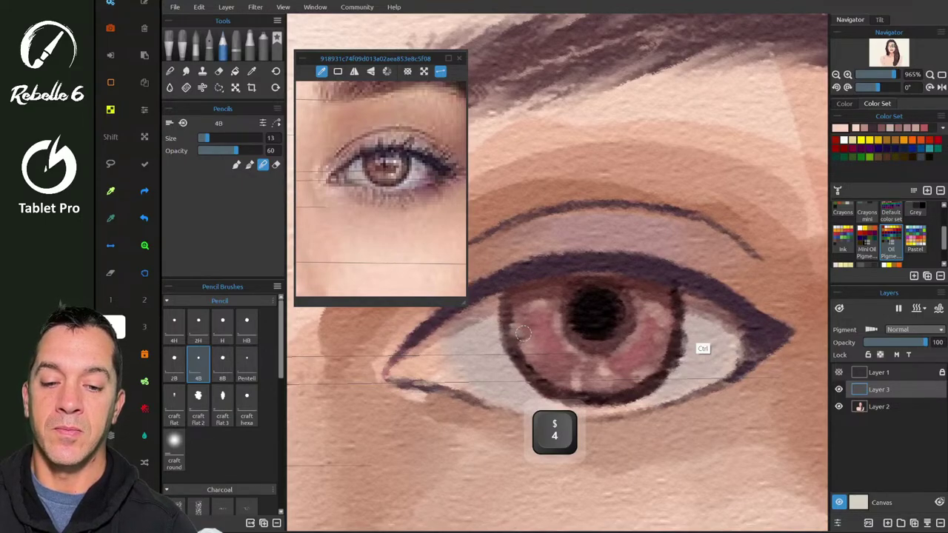
pyautogui.moveTo(513, 326); pyautogui.dragTo(516, 342)
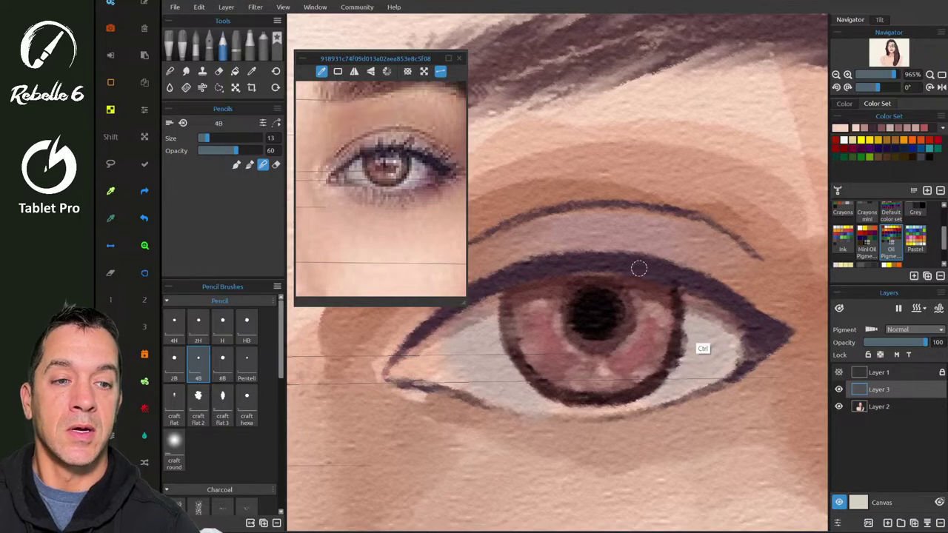
# - Paint two pure white catchlights beside the pupil's upper outer edge with the 4B pencil at size 13 and opacity 60
pyautogui.click(843, 140)
pyautogui.moveTo(623, 302)
pyautogui.mouseDown()
pyautogui.moveTo(643, 295)
pyautogui.moveTo(630, 300)
pyautogui.moveTo(638, 316)
pyautogui.mouseUp()
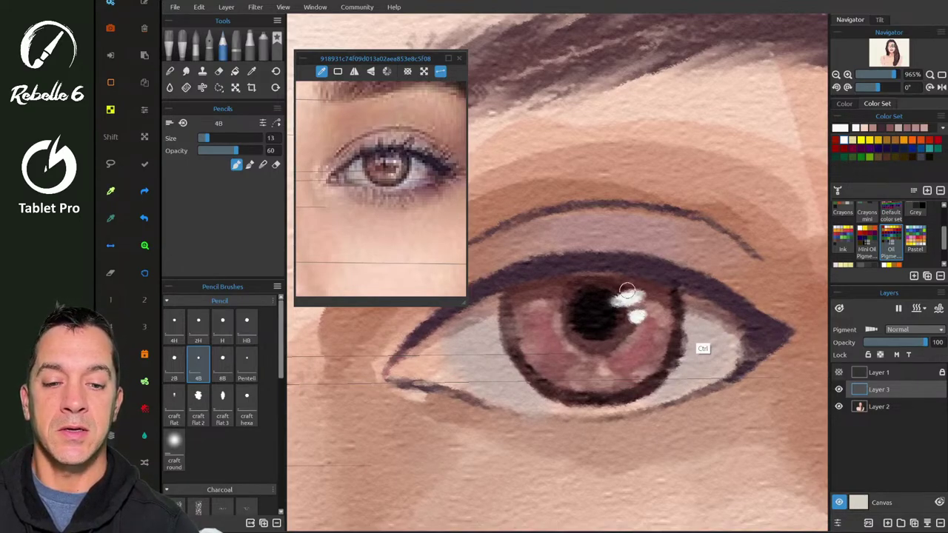
pyautogui.scroll(-1, 627, 291)
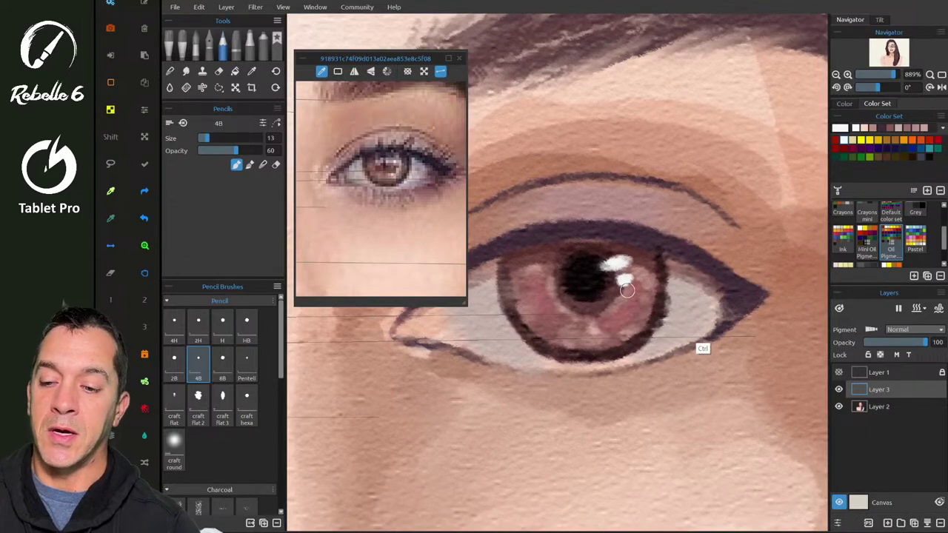
pyautogui.hotkey('shift', 'b')
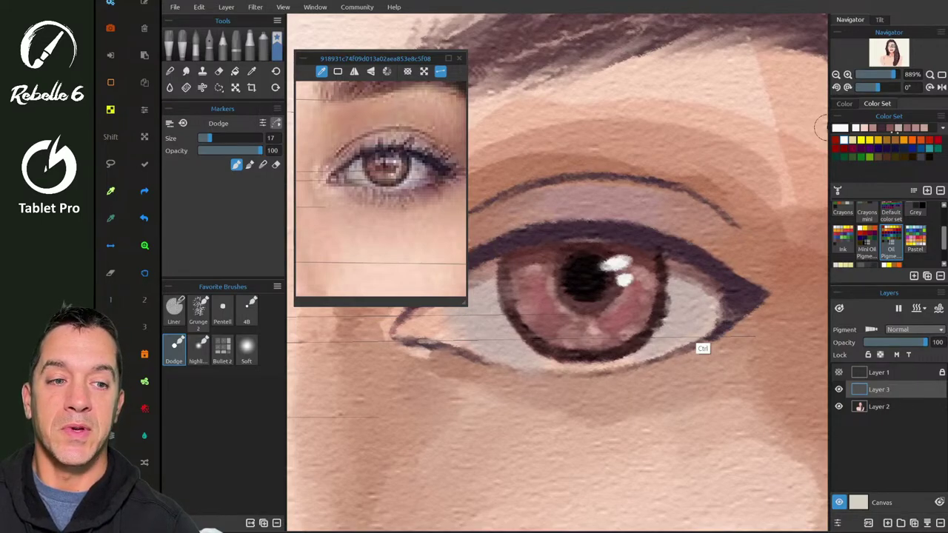
pyautogui.click(895, 157)
pyautogui.moveTo(548, 249); pyautogui.dragTo(607, 243)
pyautogui.hotkey('ctrl', 'z')
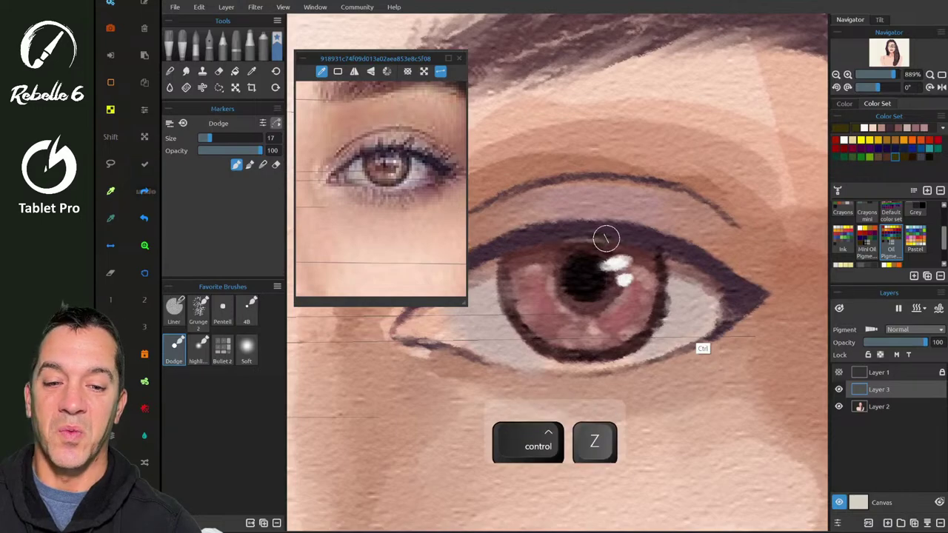
pyautogui.scroll(-3, 606, 238)
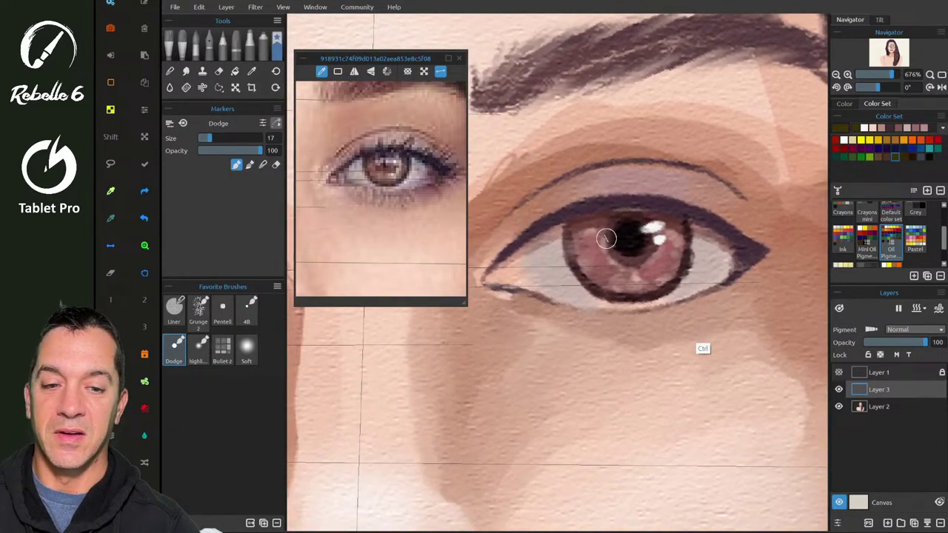
pyautogui.moveTo(531, 237)
pyautogui.mouseDown()
pyautogui.moveTo(608, 212)
pyautogui.moveTo(667, 208)
pyautogui.mouseUp()
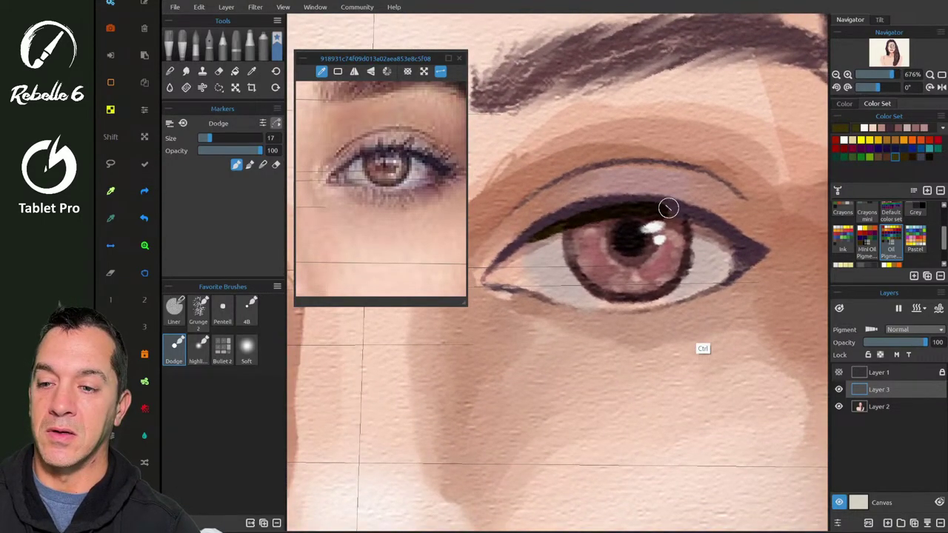
pyautogui.hotkey('ctrl', 'z')
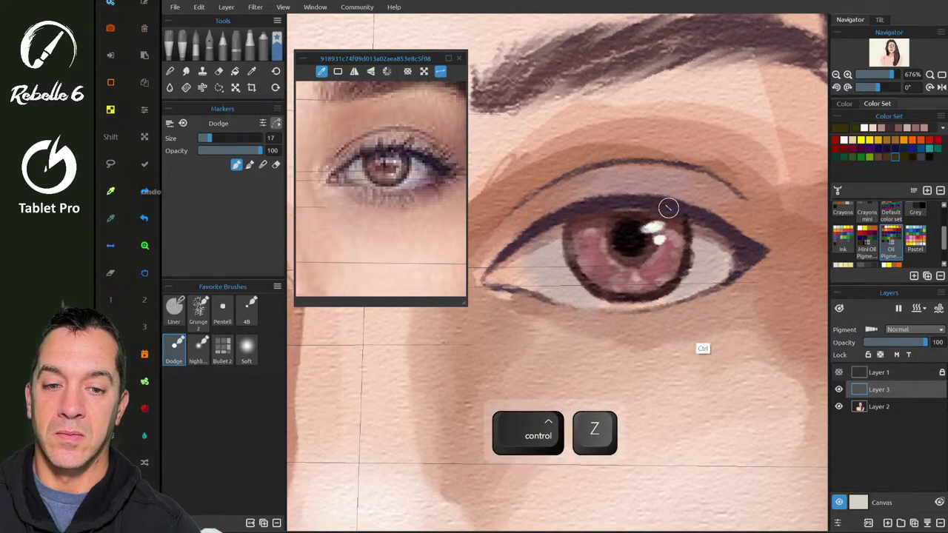
pyautogui.press('alt')
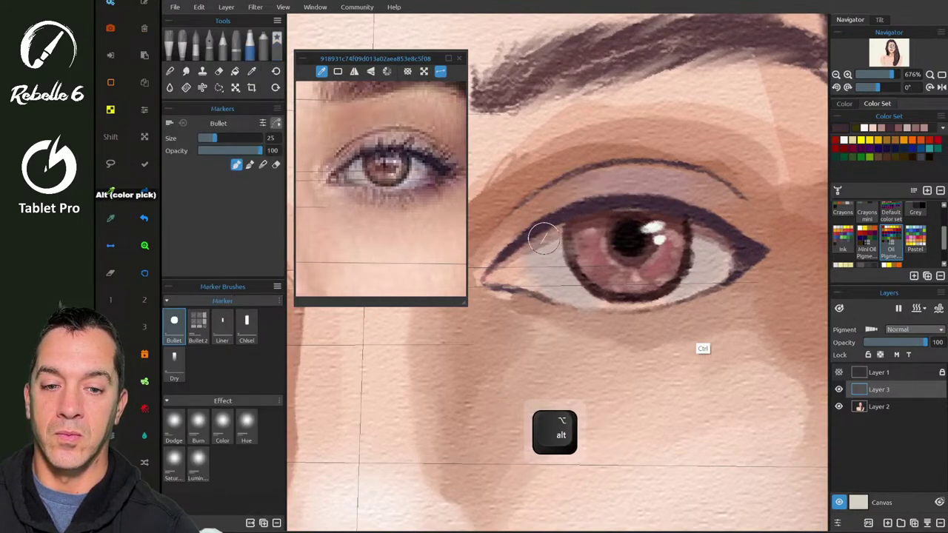
pyautogui.moveTo(522, 248)
pyautogui.mouseDown()
pyautogui.moveTo(588, 213)
pyautogui.moveTo(656, 205)
pyautogui.moveTo(670, 216)
pyautogui.moveTo(624, 212)
pyautogui.moveTo(629, 222)
pyautogui.mouseUp()
pyautogui.hotkey('ctrl', 'z')
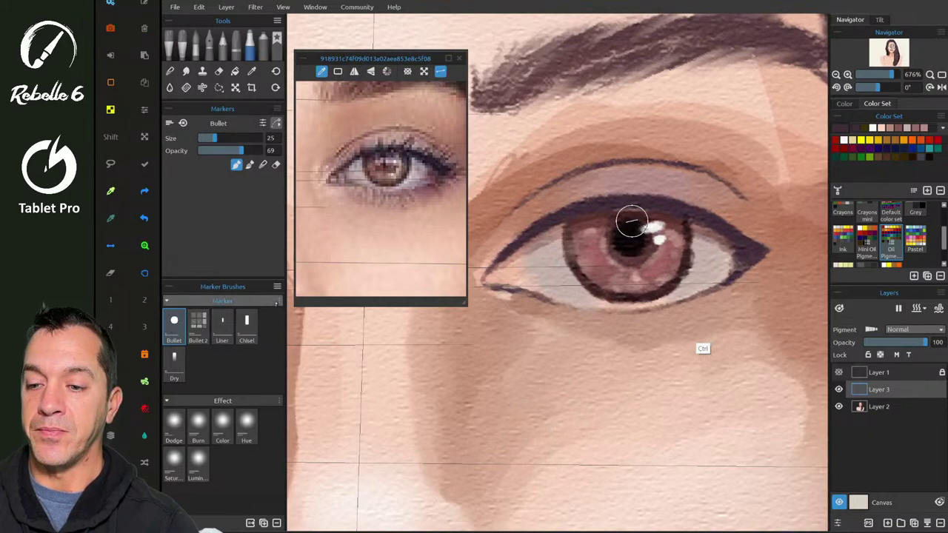
# - Set the Bullet marker to save volumes and paint mode into its brush preset
pyautogui.click(170, 123)
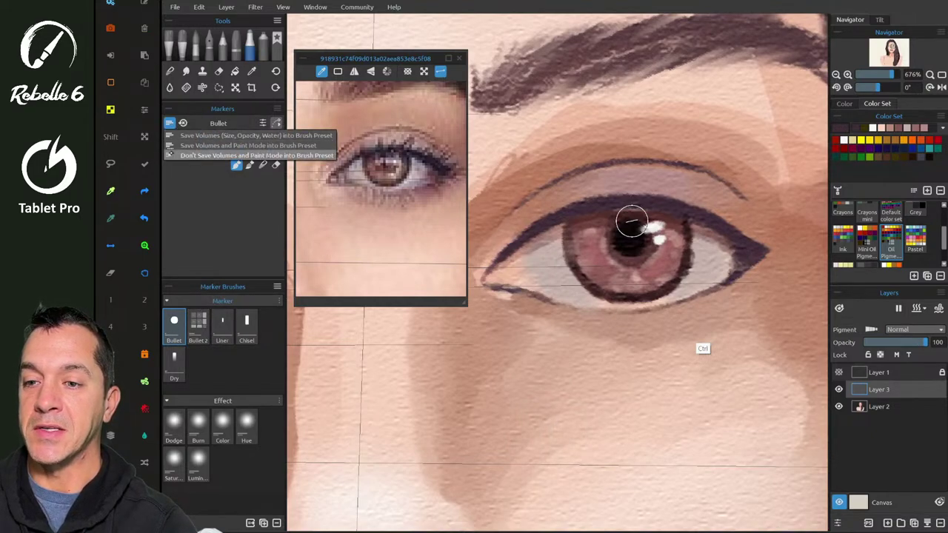
pyautogui.click(215, 147)
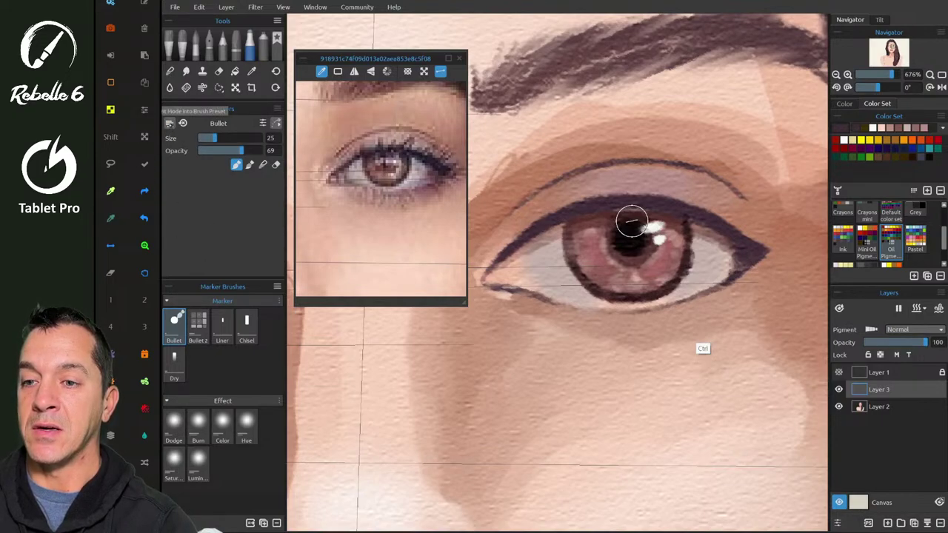
pyautogui.click(170, 123)
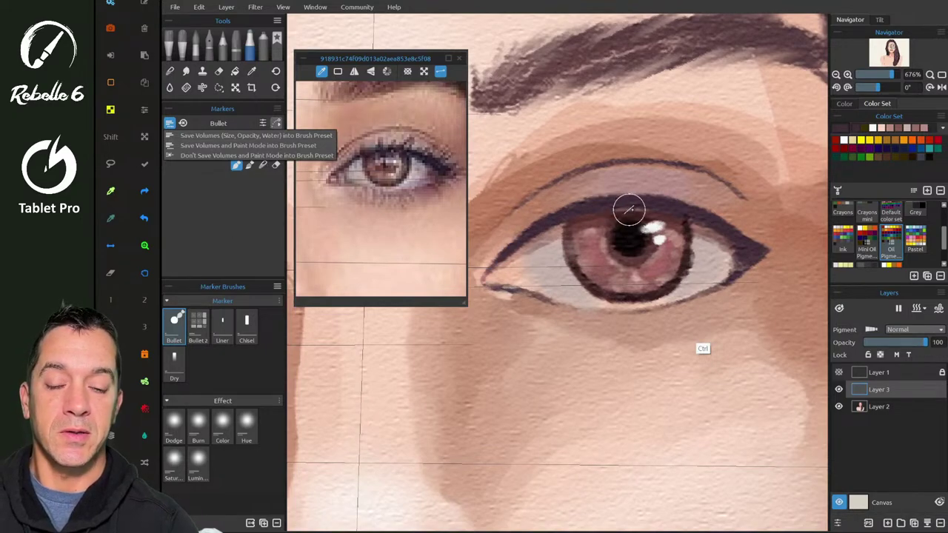
pyautogui.click(606, 213)
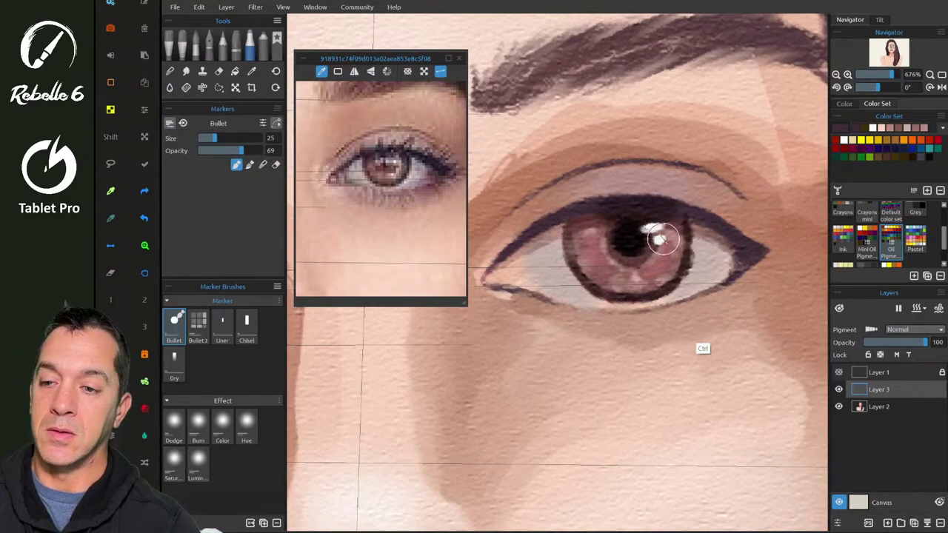
pyautogui.hotkey('ctrl', 'z')
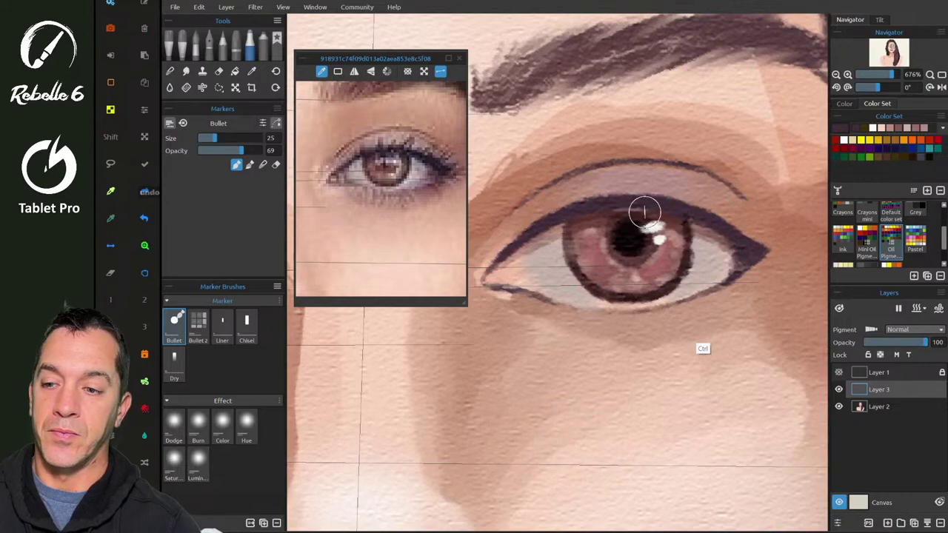
pyautogui.moveTo(649, 200)
pyautogui.mouseDown()
pyautogui.moveTo(655, 237)
pyautogui.moveTo(668, 212)
pyautogui.mouseUp()
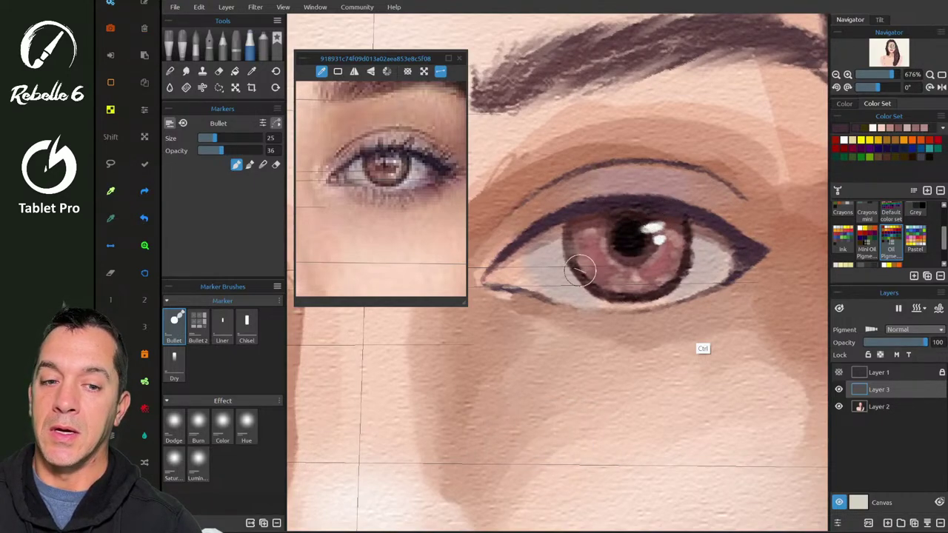
pyautogui.hotkey('ctrl', 'z')
# - Darken the upper lash line's lower edge over the iris with the Dodge brush at size 17 and opacity 47
pyautogui.hotkey('shift', 'b')
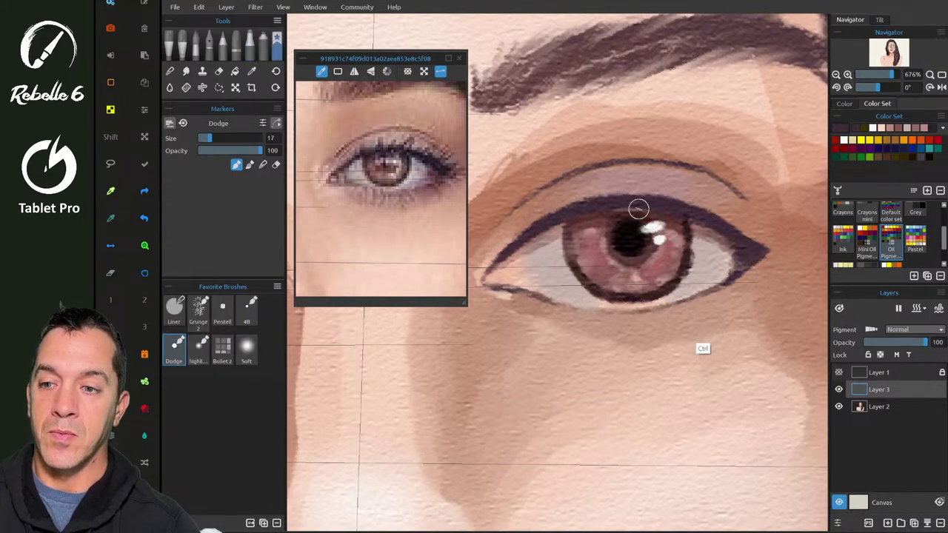
pyautogui.moveTo(259, 151); pyautogui.dragTo(228, 150)
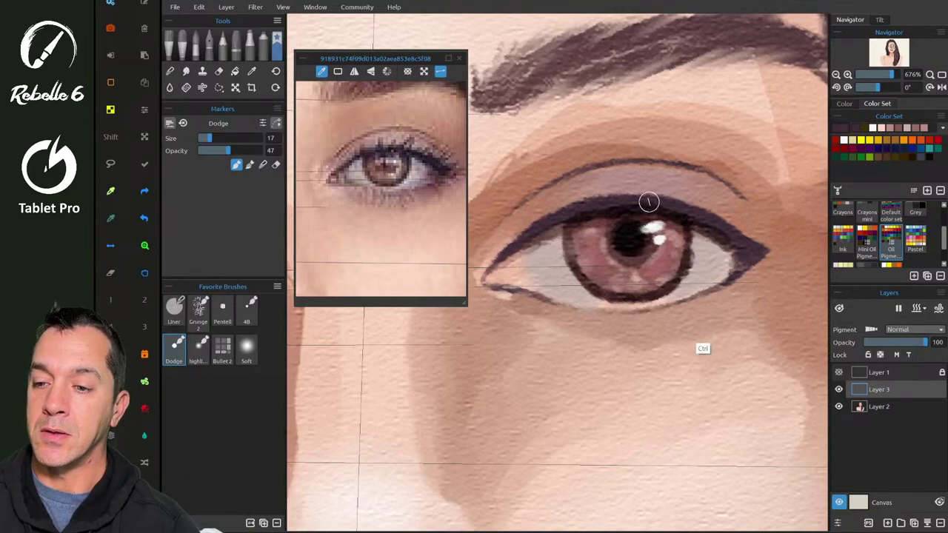
pyautogui.scroll(-6, 648, 202)
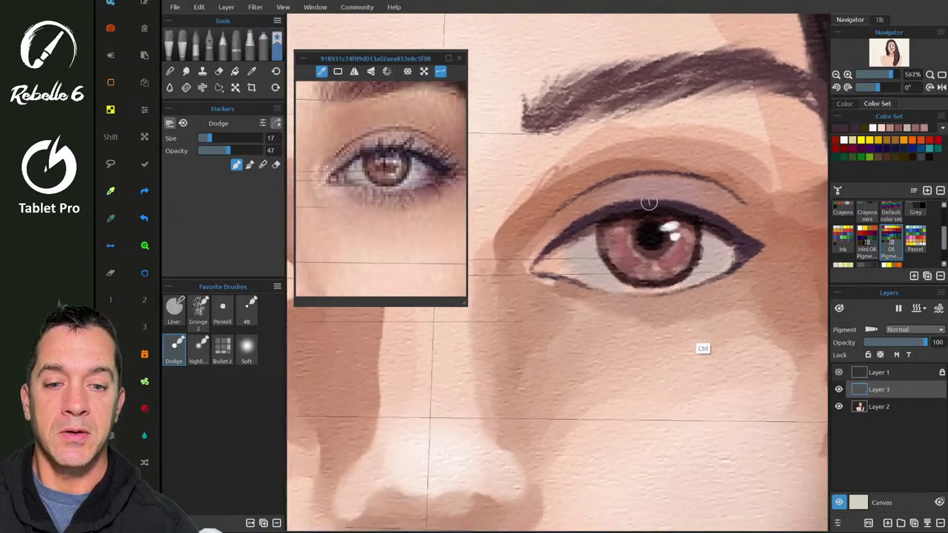
# - Darken both nostrils in deep brown with the Dodge brush at size 17, raising its opacity to 67
pyautogui.scroll(1, 649, 201)
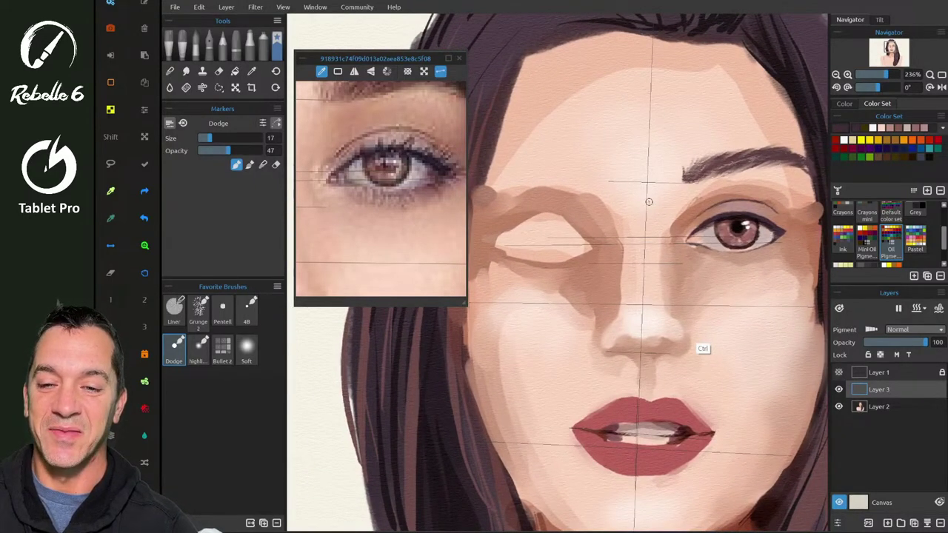
pyautogui.scroll(-4, 382, 189)
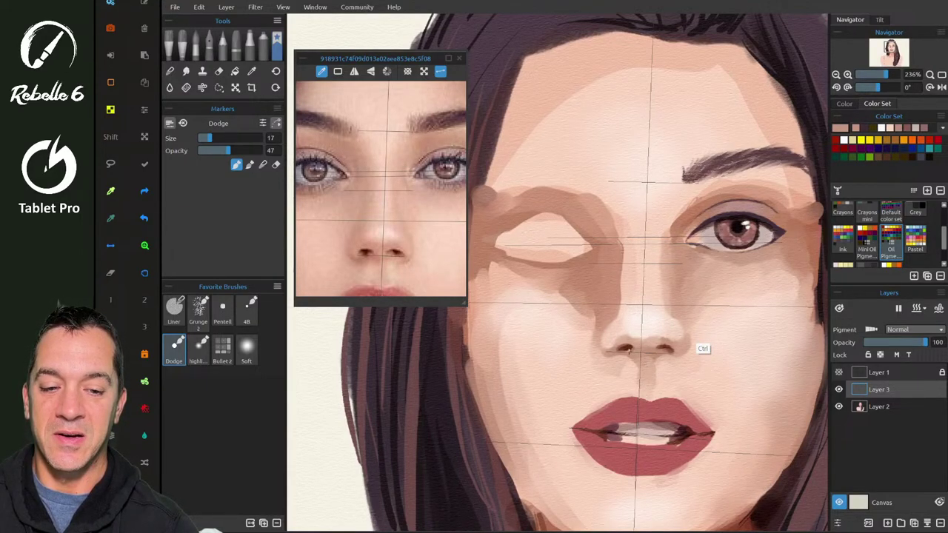
pyautogui.moveTo(640, 346)
pyautogui.mouseDown()
pyautogui.moveTo(640, 360)
pyautogui.moveTo(638, 332)
pyautogui.mouseUp()
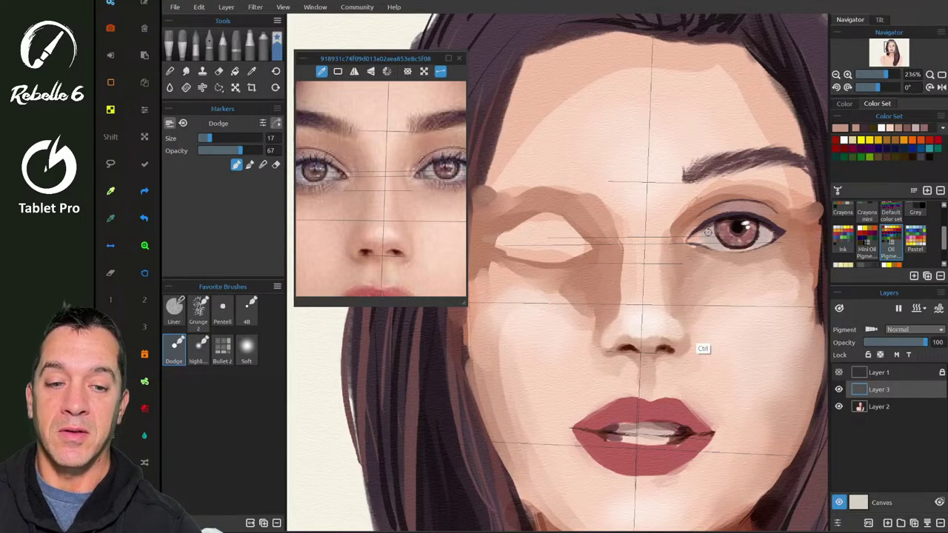
# - Switch to the Pentell pencil and frame the unpainted eye closely on both the canvas and the reference image
pyautogui.scroll(3, 707, 232)
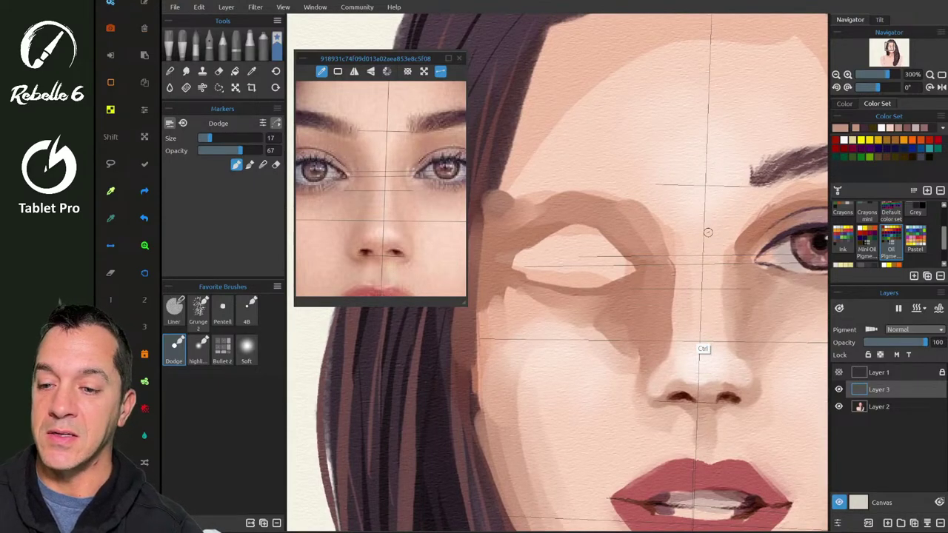
pyautogui.press('3')
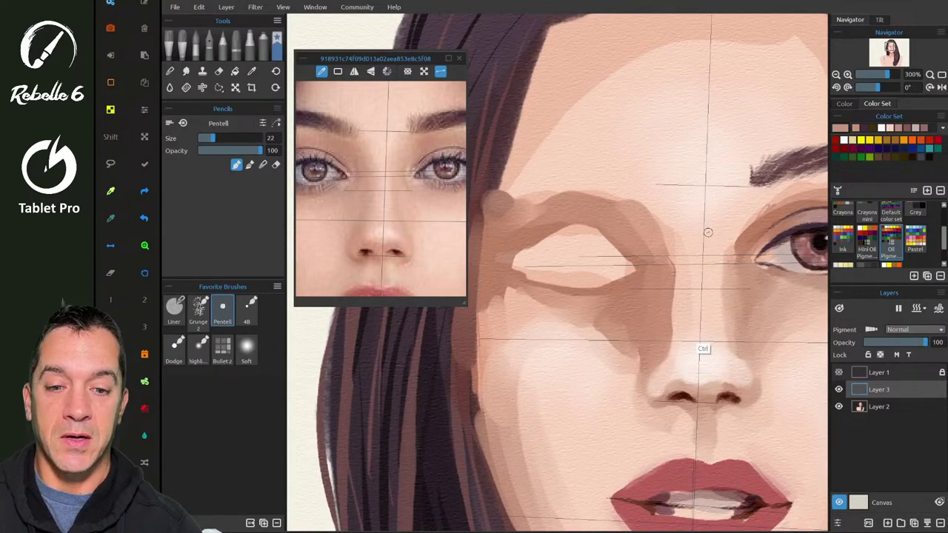
pyautogui.scroll(8, 707, 232)
pyautogui.scroll(-4, 707, 232)
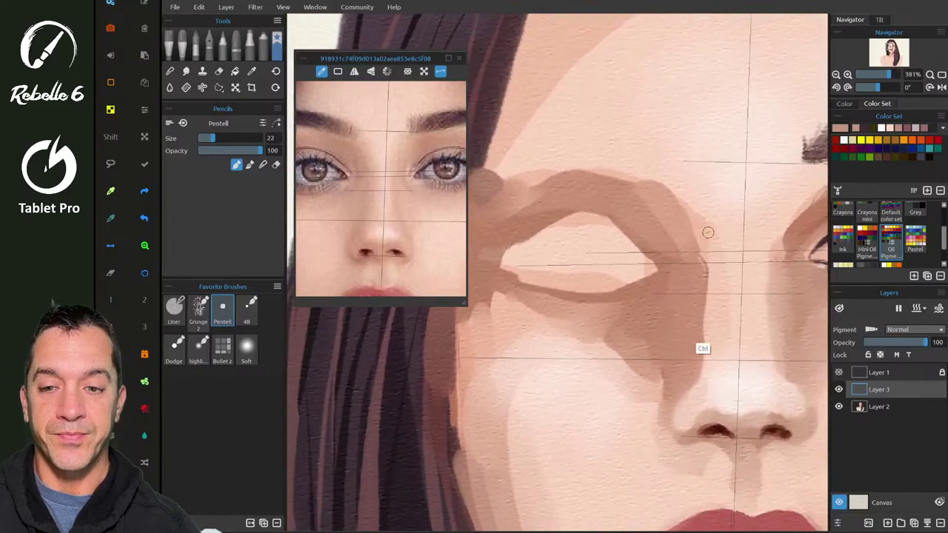
pyautogui.moveTo(348, 200); pyautogui.dragTo(417, 203)
pyautogui.scroll(5, 385, 175)
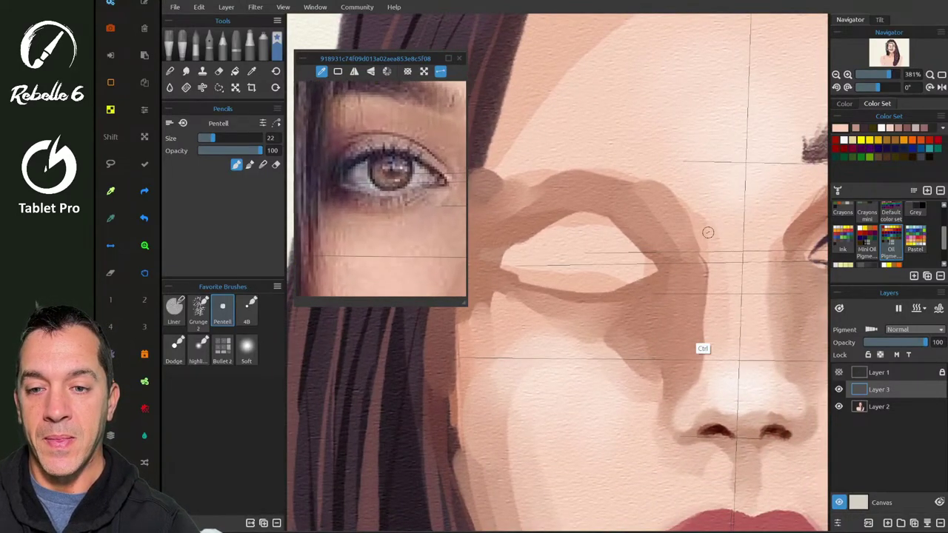
pyautogui.scroll(-2, 381, 188)
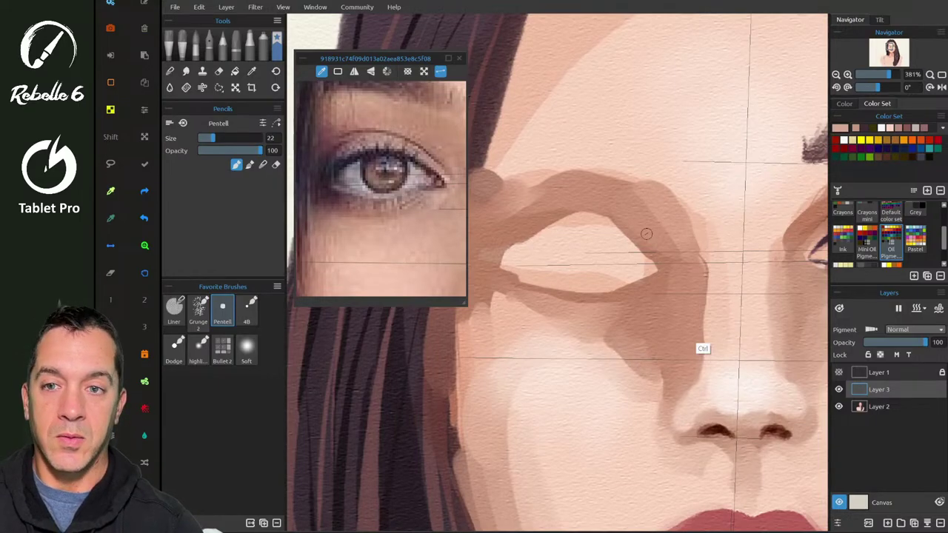
# - Set the canvas guides' line width to 3 in the grid and guides preferences
pyautogui.click(199, 8)
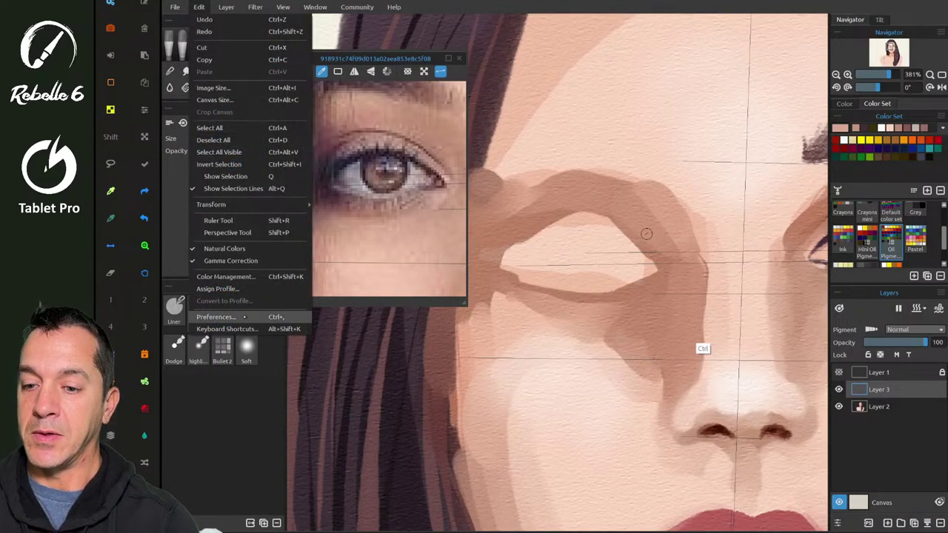
pyautogui.click(216, 317)
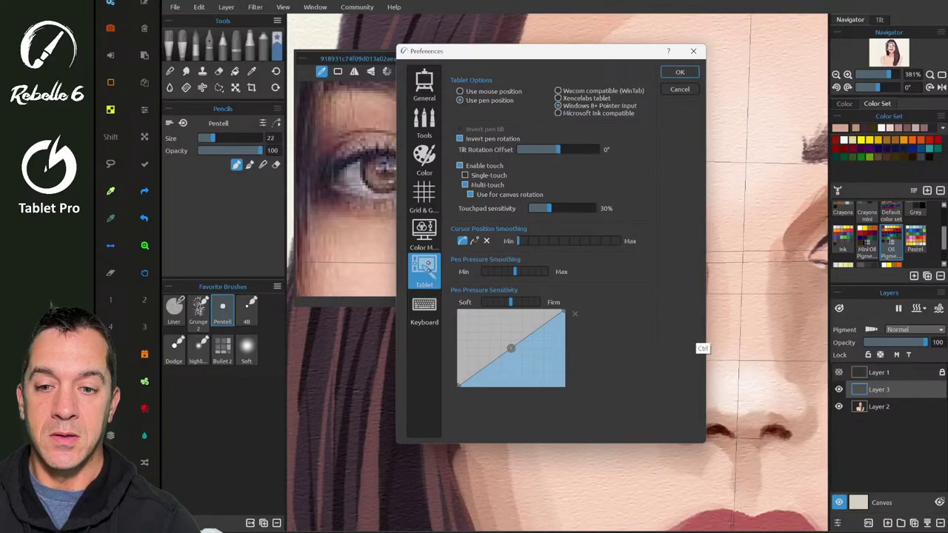
pyautogui.click(424, 199)
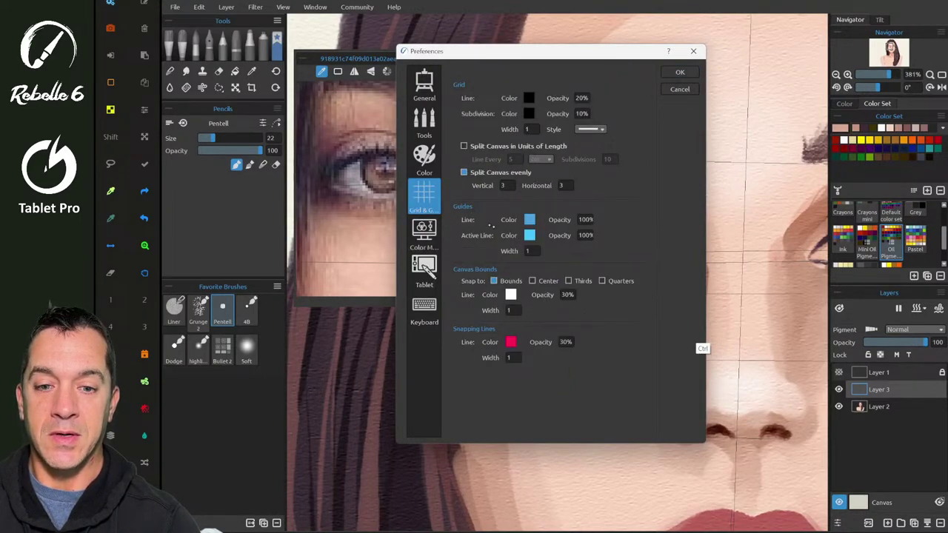
pyautogui.moveTo(535, 252); pyautogui.dragTo(534, 255)
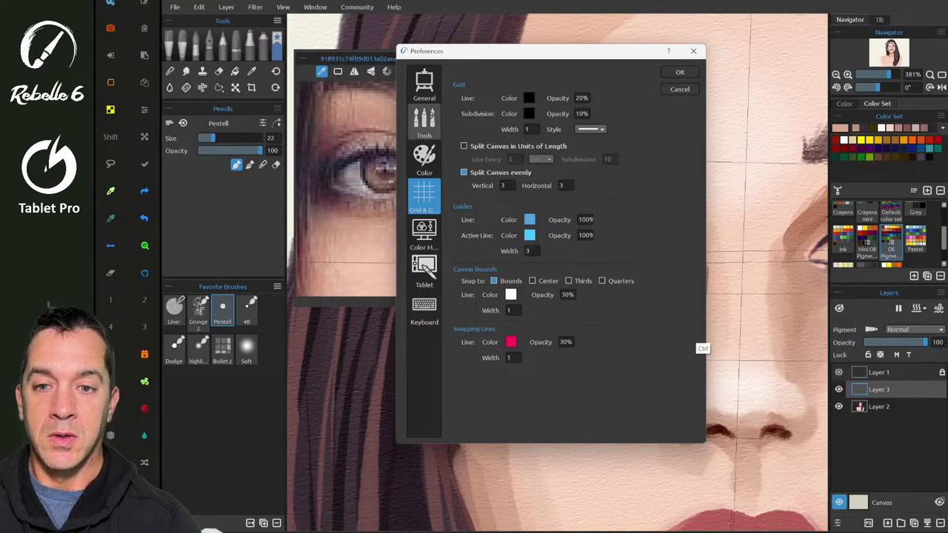
# - Set the reference image guides to orange #ffaa00 with a width of 2 in the color preferences
pyautogui.click(424, 83)
pyautogui.moveTo(645, 261); pyautogui.dragTo(647, 283)
pyautogui.click(424, 123)
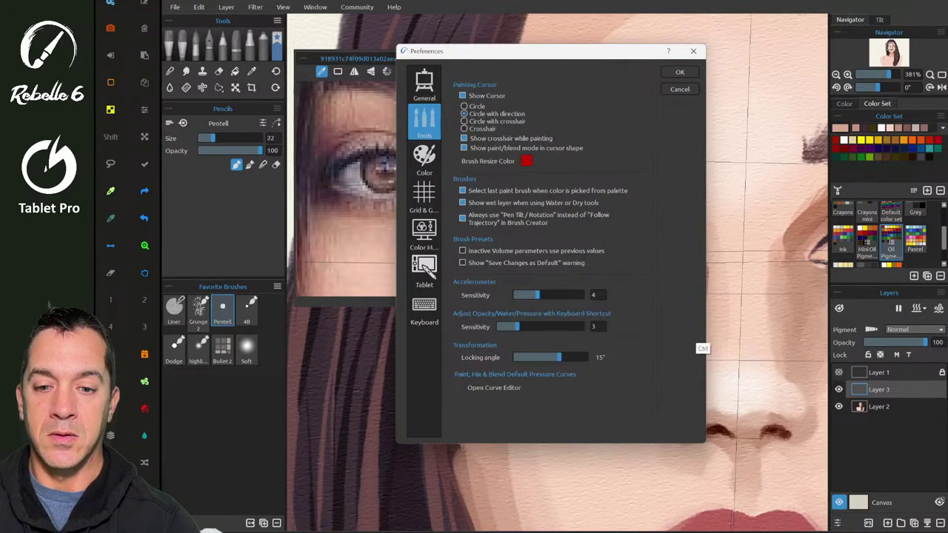
pyautogui.click(424, 159)
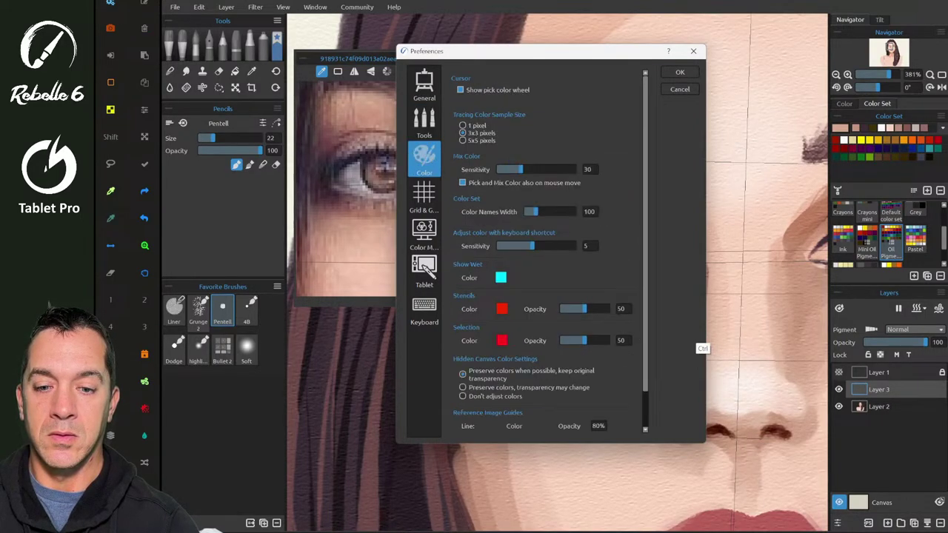
pyautogui.scroll(-1, 548, 296)
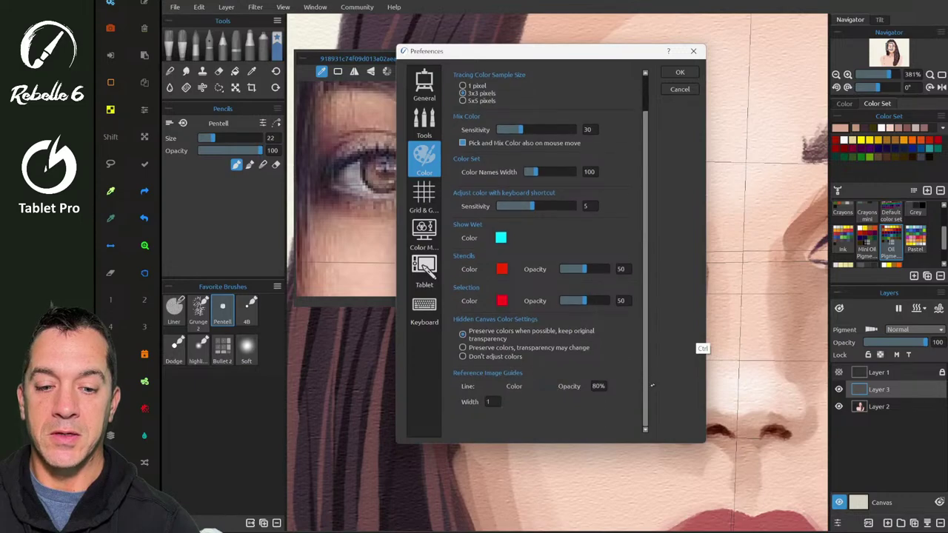
pyautogui.click(542, 386)
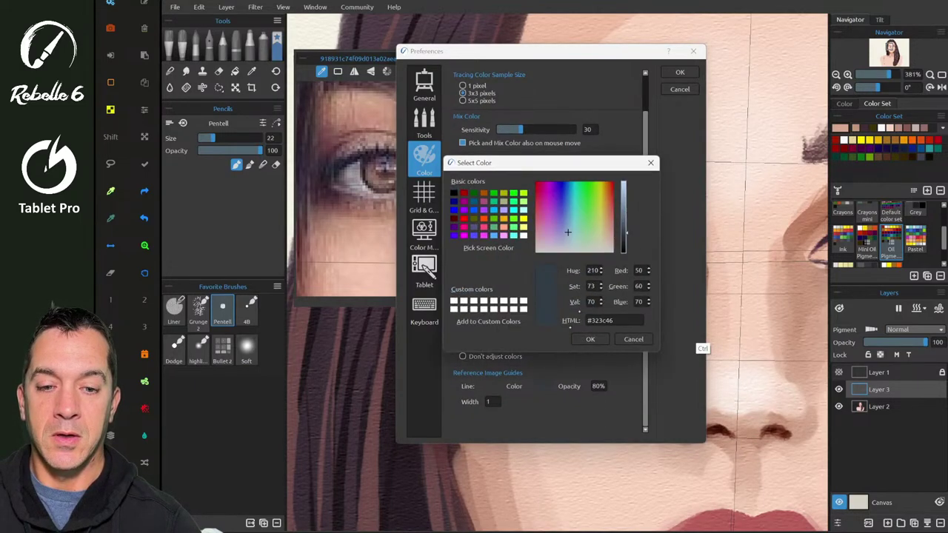
pyautogui.click(504, 218)
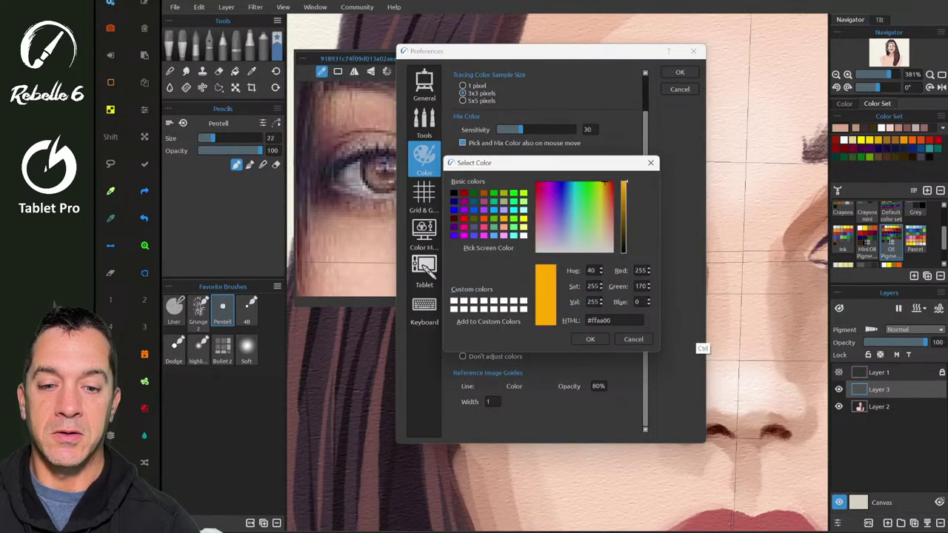
pyautogui.click(590, 339)
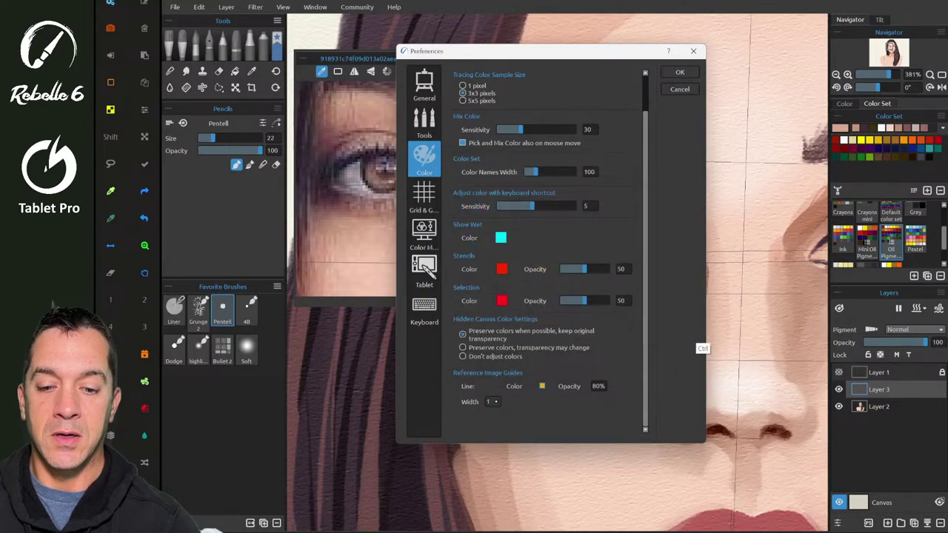
pyautogui.moveTo(496, 400); pyautogui.dragTo(502, 401)
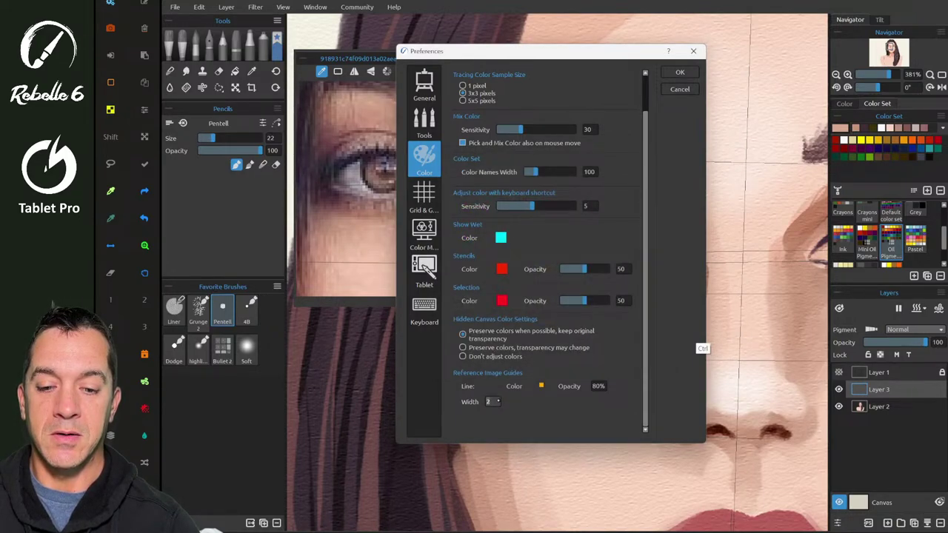
pyautogui.click(680, 72)
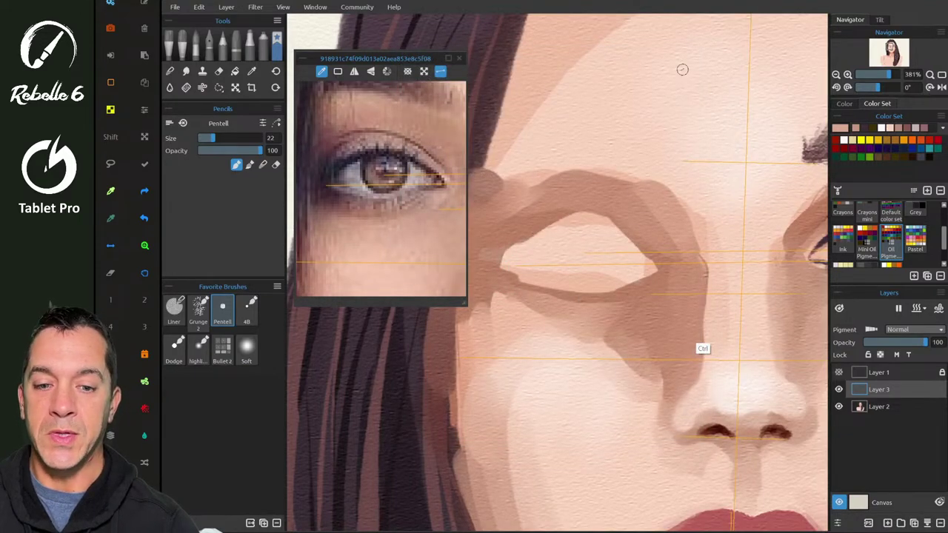
# - Recolor the reference image guides dark red and set their width to 4 in the preferences
pyautogui.click(199, 7)
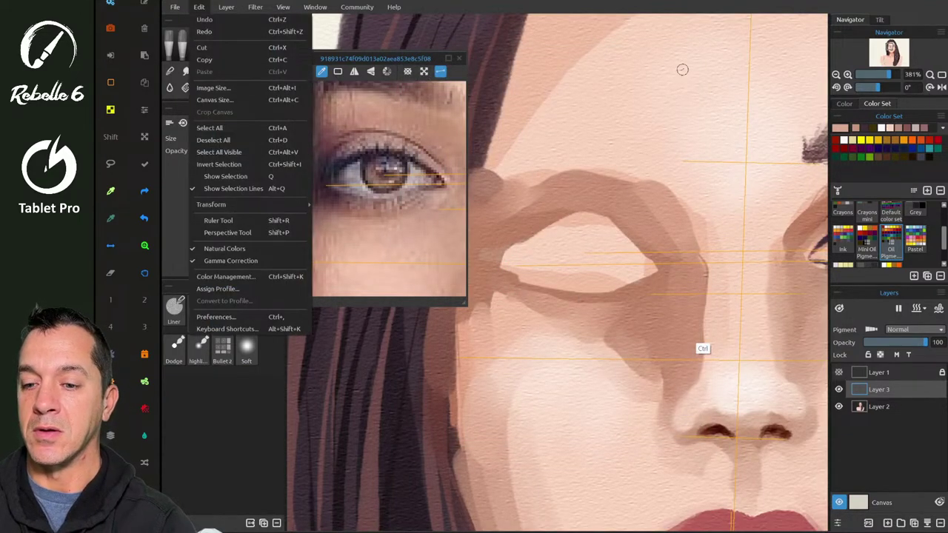
pyautogui.click(216, 316)
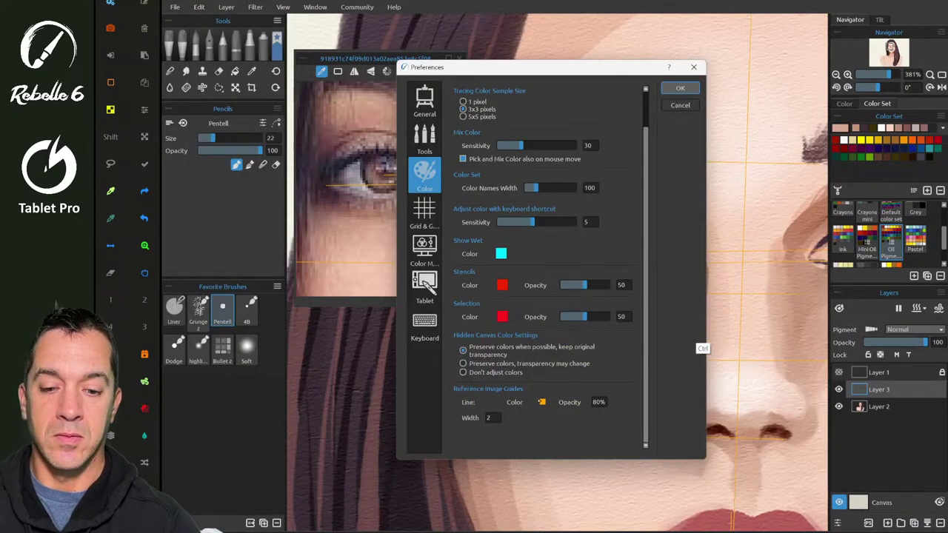
pyautogui.click(541, 402)
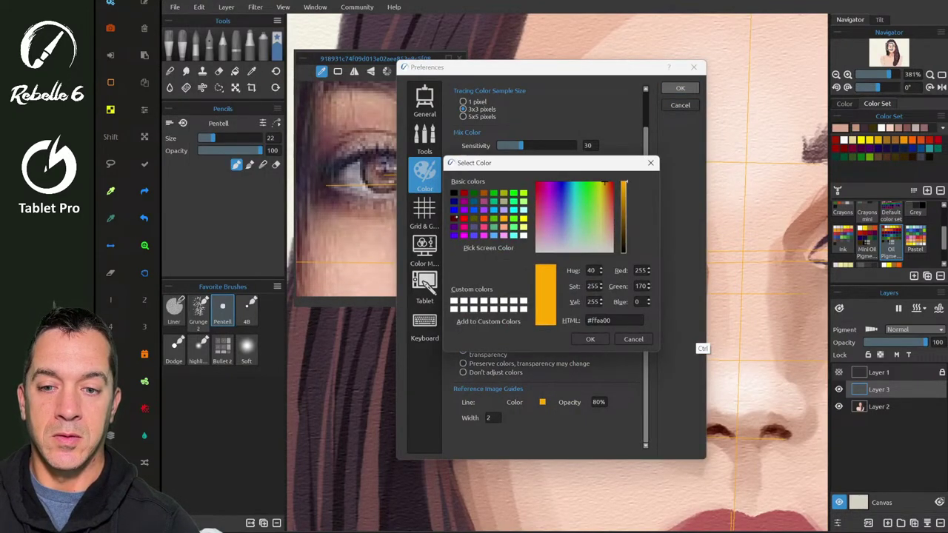
pyautogui.click(463, 218)
pyautogui.press('Return')
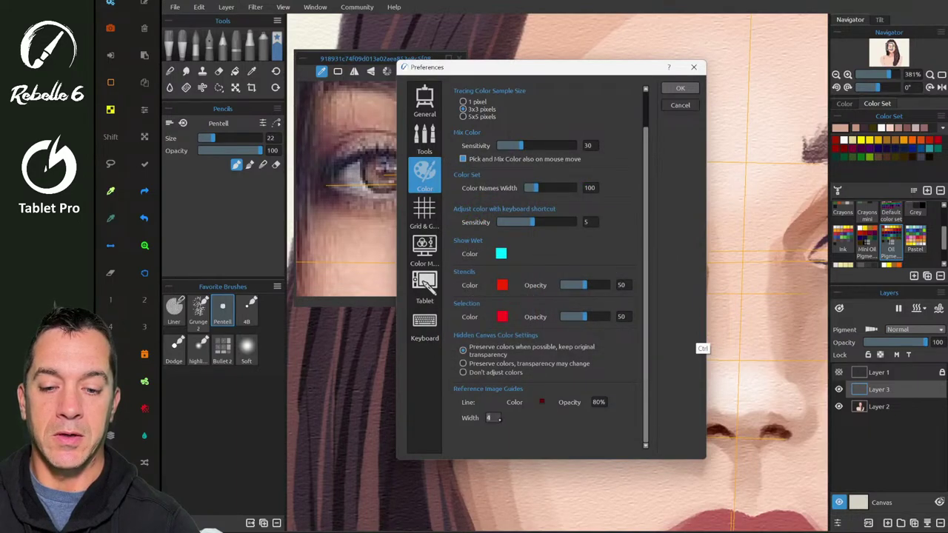
pyautogui.click(499, 419)
pyautogui.click(677, 90)
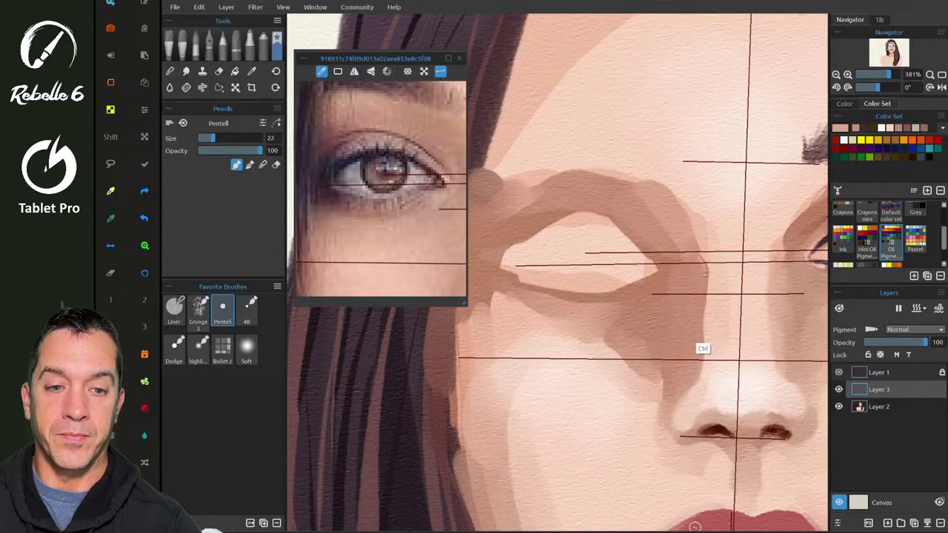
# - Check the live chat in OBS and the stream health in YouTube Studio, and return to the painting in Rebelle
pyautogui.click(695, 528)
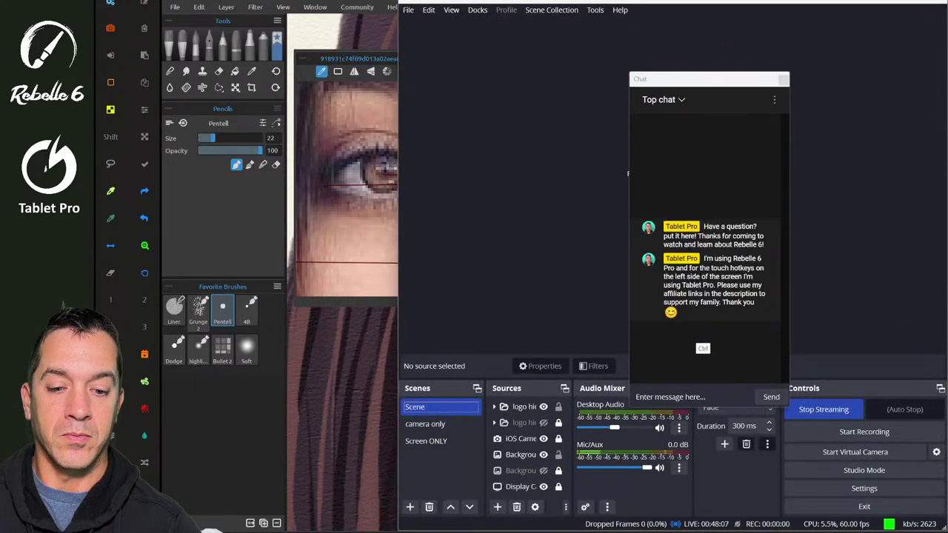
pyautogui.click(695, 527)
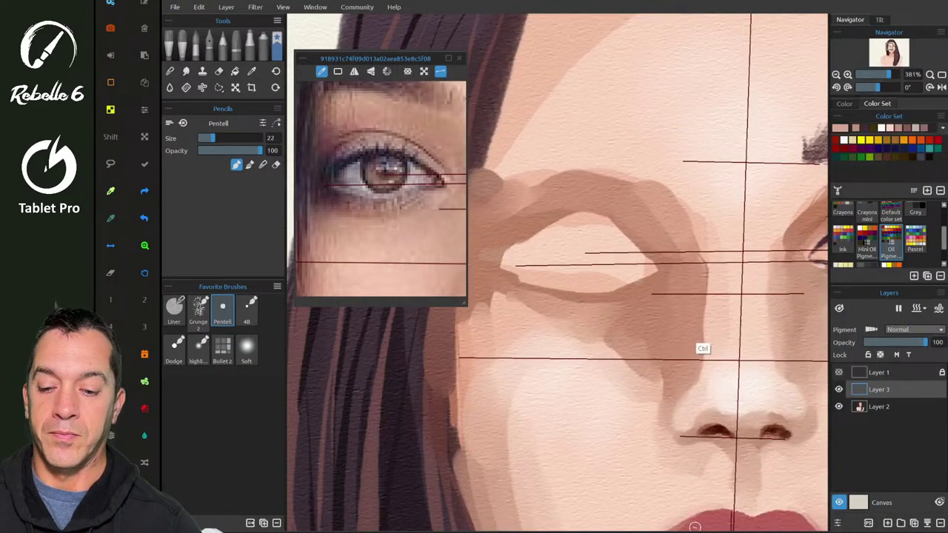
pyautogui.click(417, 529)
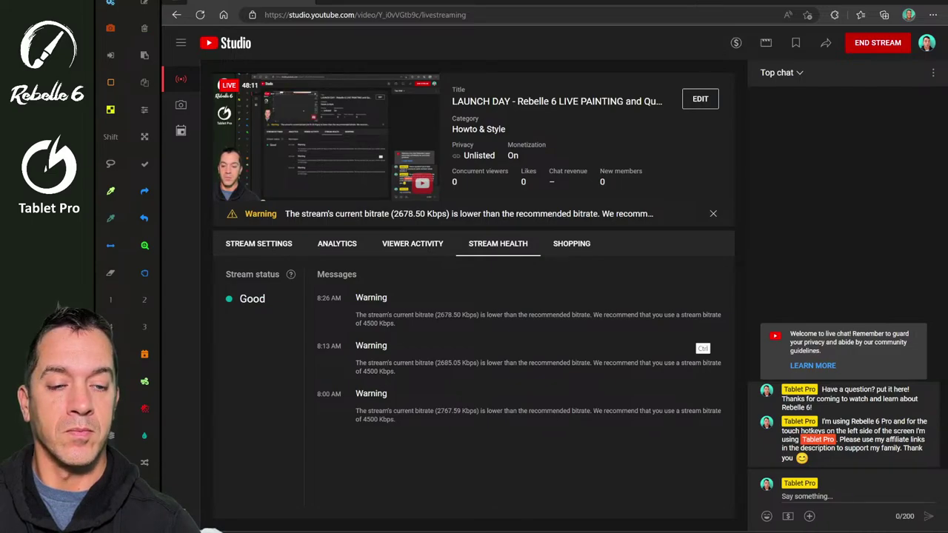
pyautogui.click(886, 3)
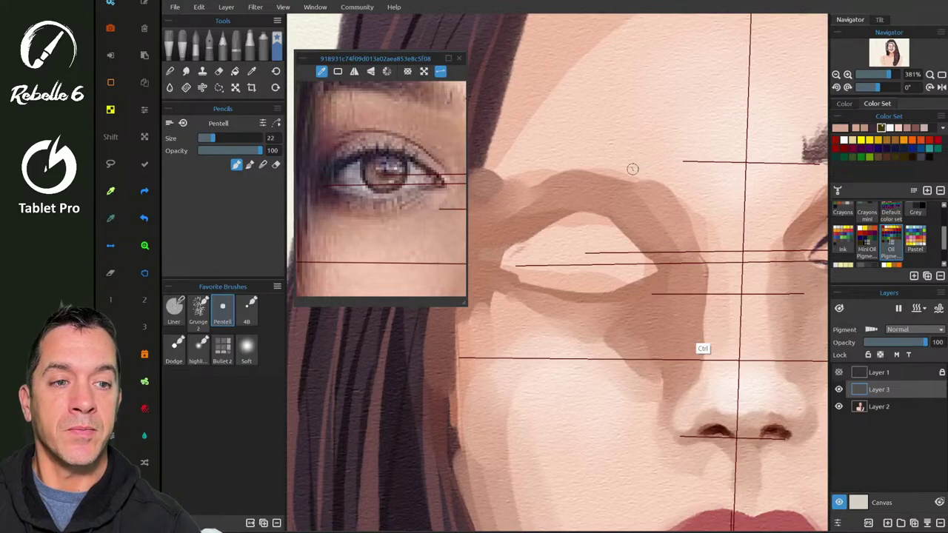
# - Sketch a faint outer upper lid line and a circular iris outline in the unpainted eye with a dark Pentell pencil at size 12
pyautogui.click(872, 127)
pyautogui.moveTo(516, 256); pyautogui.dragTo(555, 234)
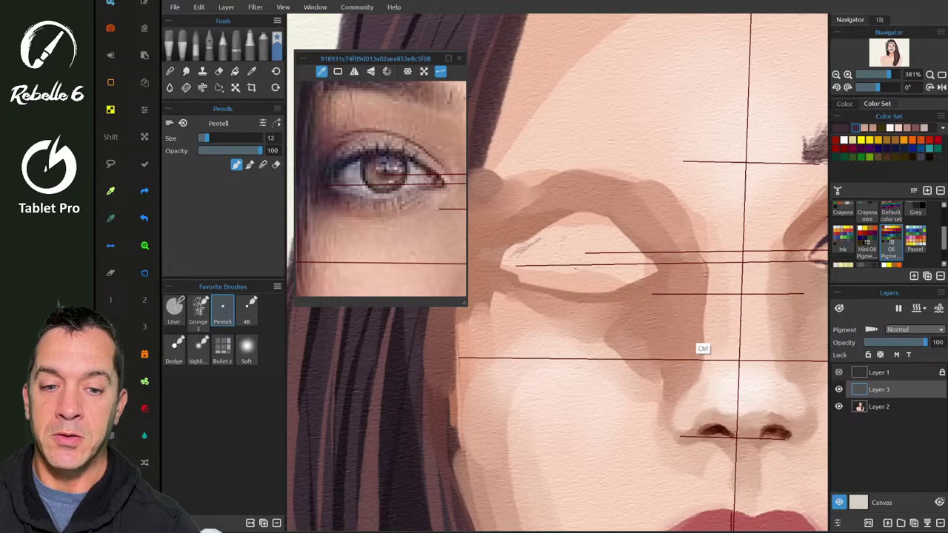
pyautogui.moveTo(587, 275)
pyautogui.mouseDown()
pyautogui.moveTo(594, 230)
pyautogui.moveTo(593, 269)
pyautogui.moveTo(608, 246)
pyautogui.moveTo(562, 246)
pyautogui.moveTo(592, 225)
pyautogui.moveTo(586, 277)
pyautogui.mouseUp()
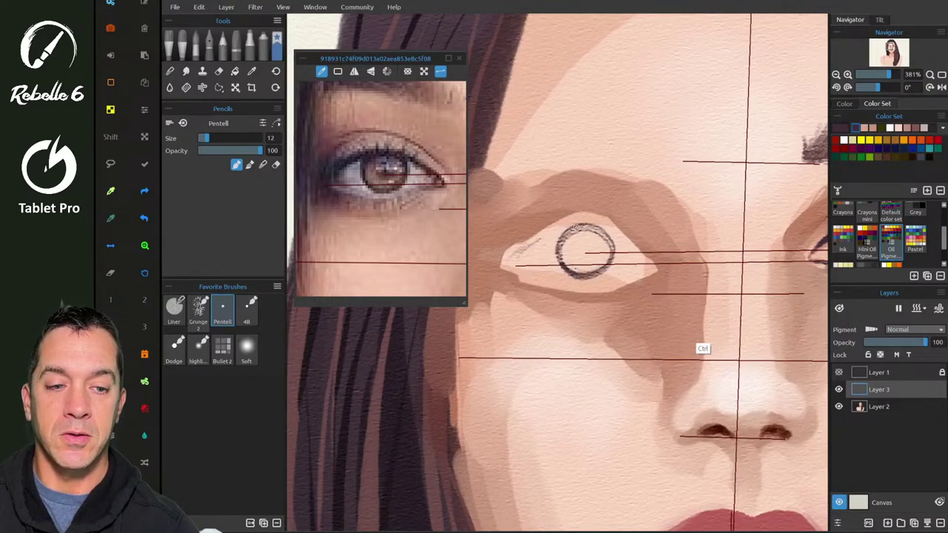
pyautogui.scroll(-2, 576, 227)
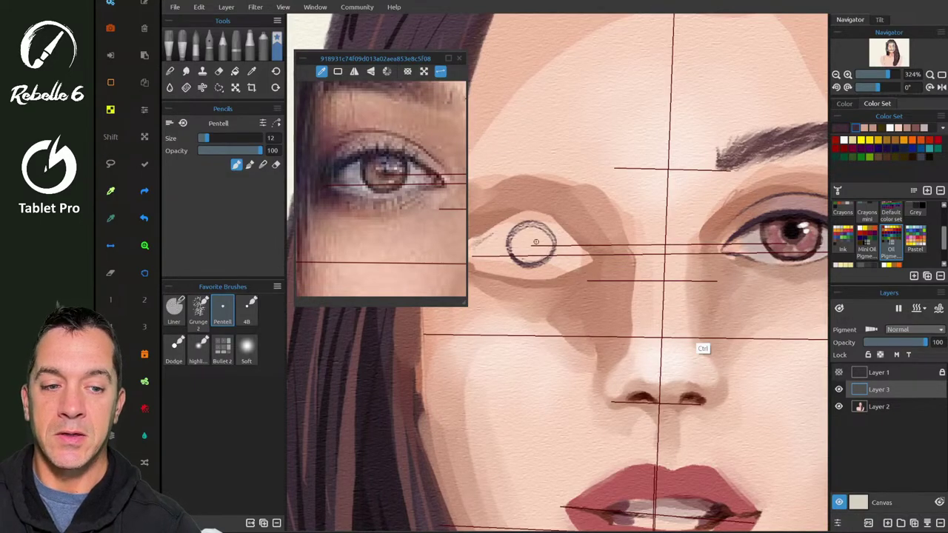
pyautogui.scroll(-2, 535, 241)
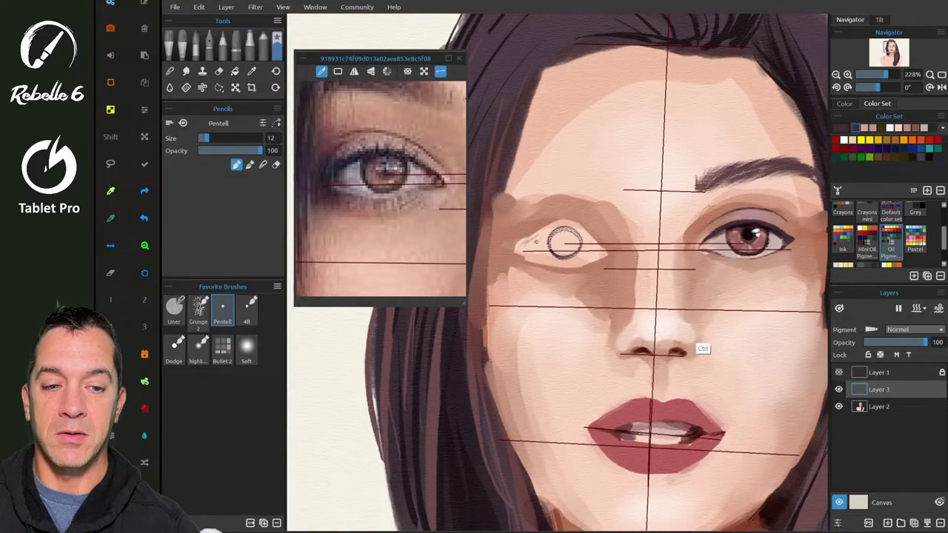
pyautogui.scroll(-5, 382, 189)
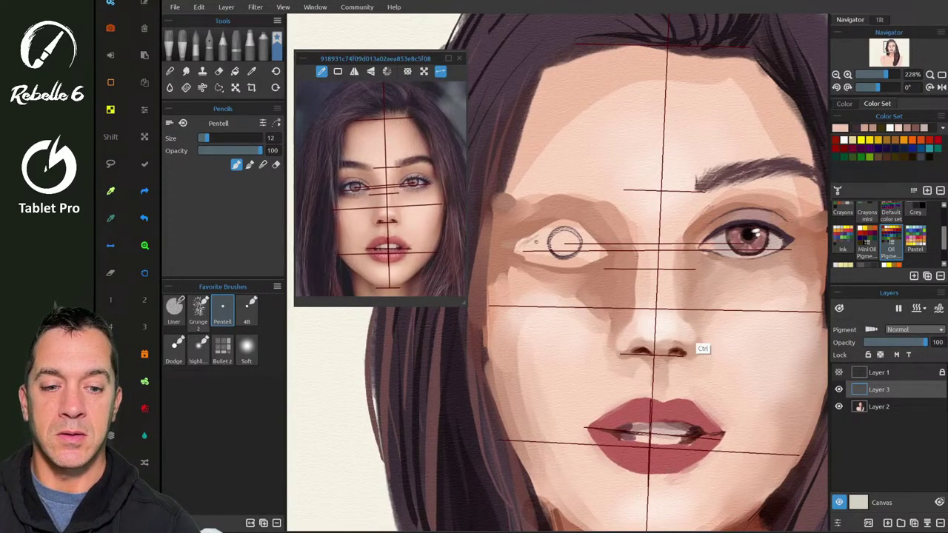
pyautogui.click(110, 163)
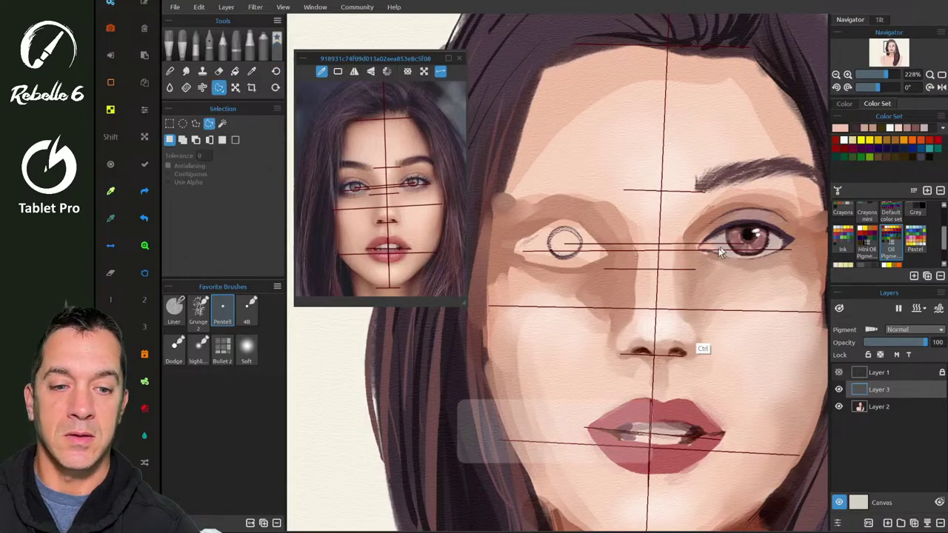
pyautogui.moveTo(712, 265)
pyautogui.mouseDown()
pyautogui.moveTo(793, 211)
pyautogui.moveTo(809, 232)
pyautogui.moveTo(803, 237)
pyautogui.mouseUp()
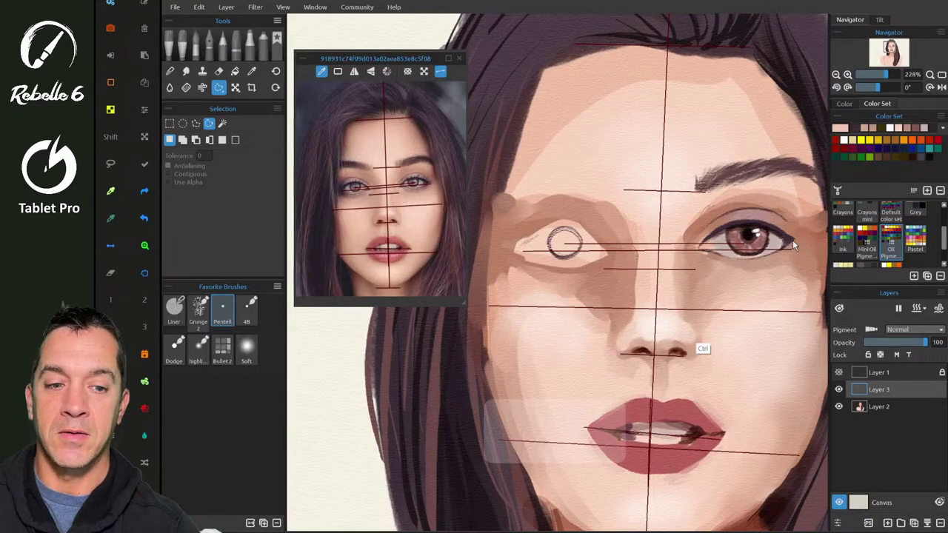
pyautogui.hotkey('ctrl', 'd')
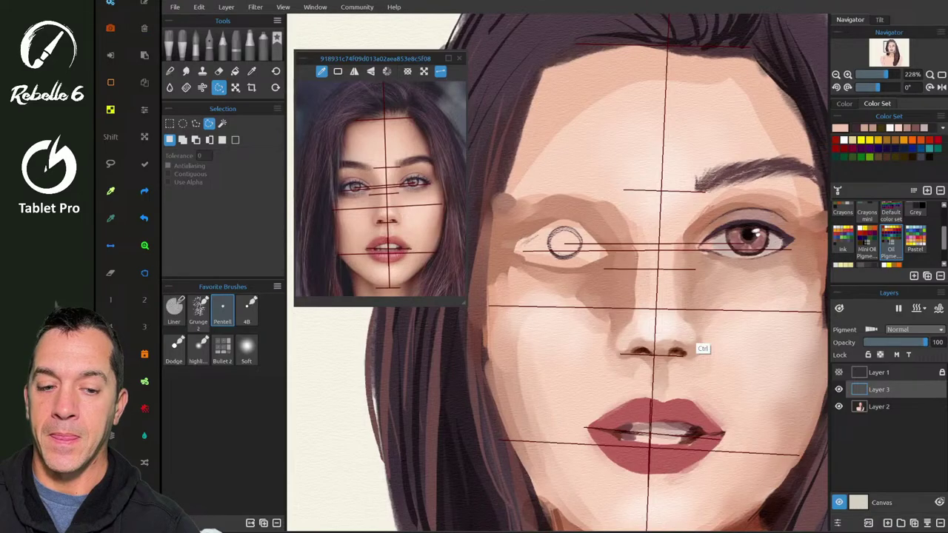
# - Strengthen the outer upper lid line of the unpainted eye in a dark recent color with the 4B pencil at size 13 and opacity 60
pyautogui.press('1')
pyautogui.scroll(5, 539, 240)
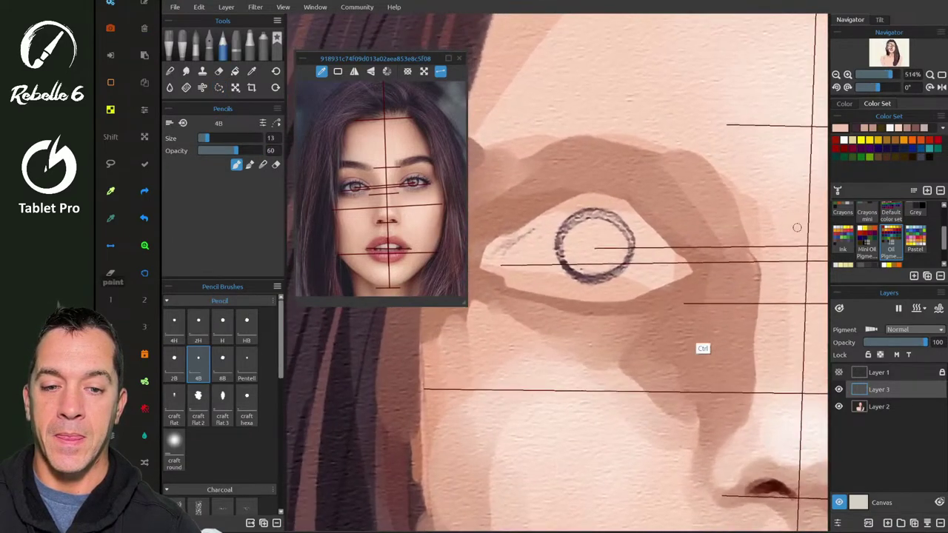
pyautogui.scroll(1, 796, 228)
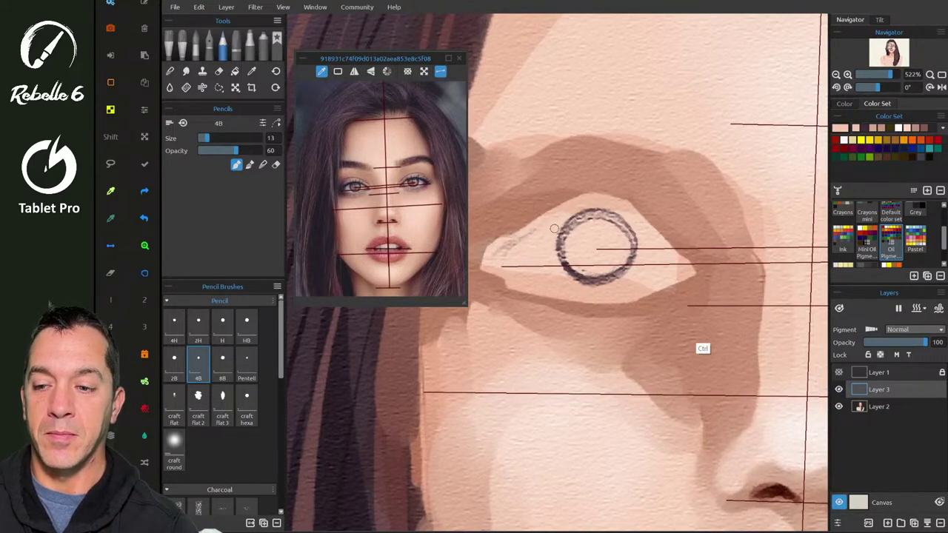
pyautogui.press('1')
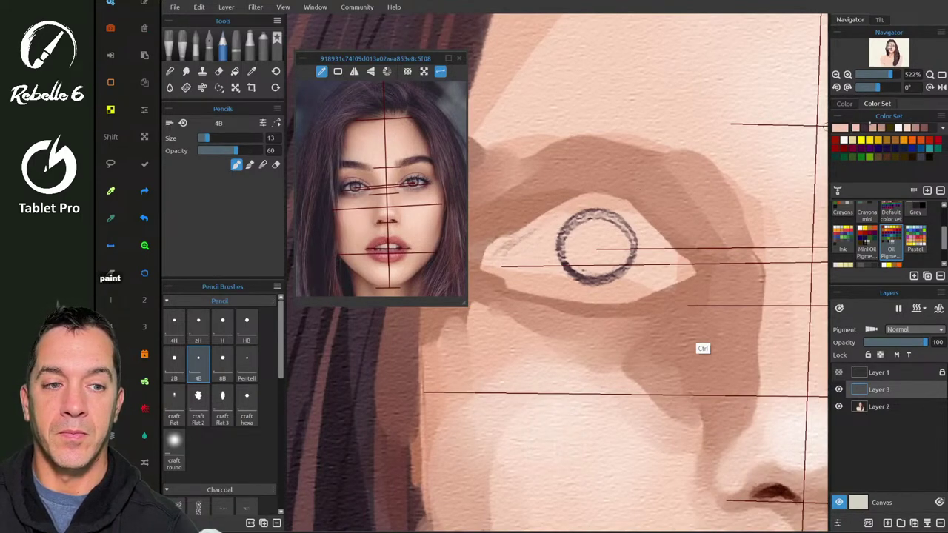
pyautogui.click(863, 128)
pyautogui.moveTo(508, 250); pyautogui.dragTo(536, 229)
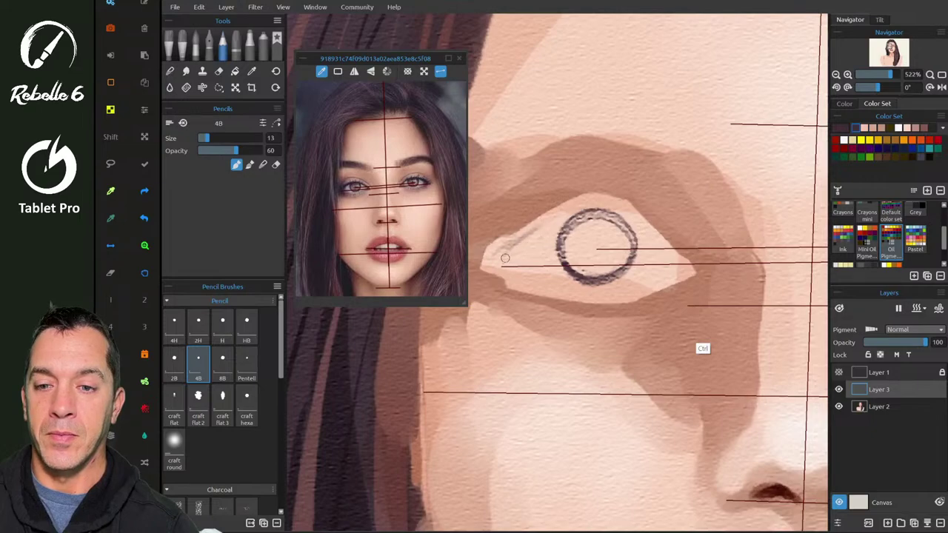
# - Extend the upper lid line to the iris following the enlarged reference eye, and switch back to the favorite Pentell pencil
pyautogui.scroll(5, 341, 187)
pyautogui.scroll(1, 385, 191)
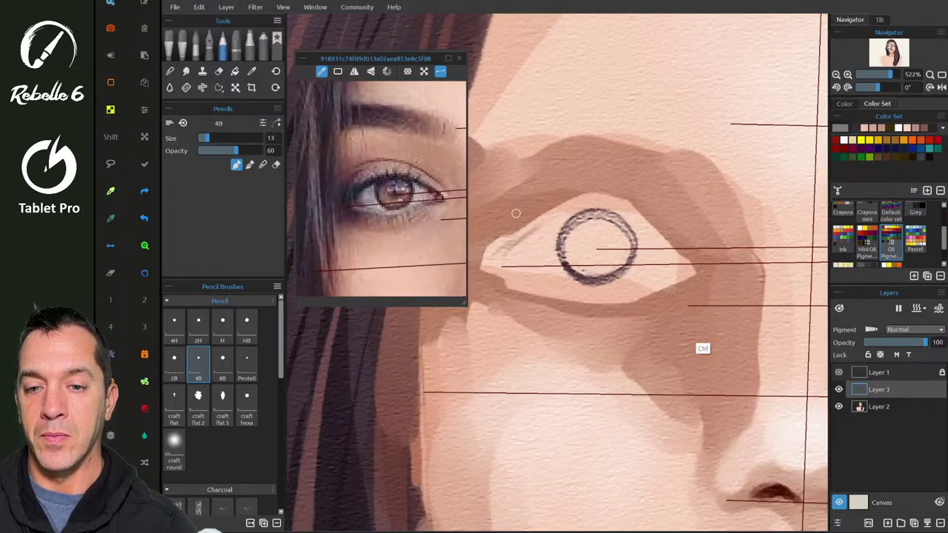
pyautogui.scroll(3, 385, 191)
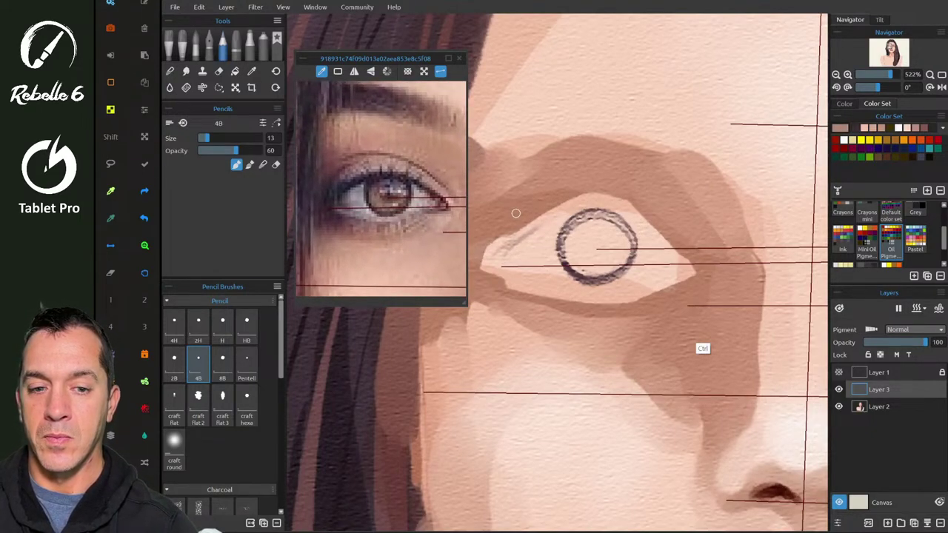
pyautogui.click(544, 229)
pyautogui.moveTo(512, 250)
pyautogui.mouseDown()
pyautogui.moveTo(549, 223)
pyautogui.moveTo(534, 234)
pyautogui.moveTo(594, 210)
pyautogui.mouseUp()
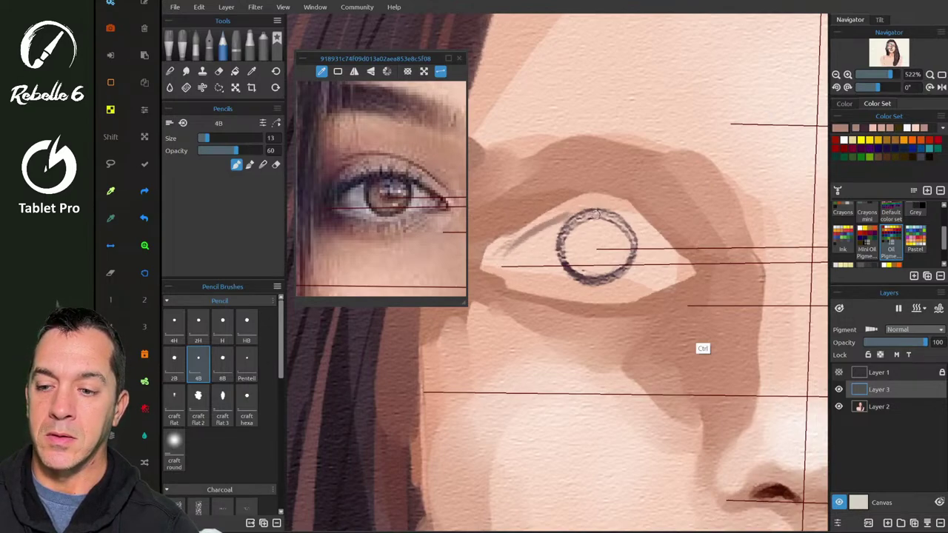
pyautogui.hotkey('shift', 'b')
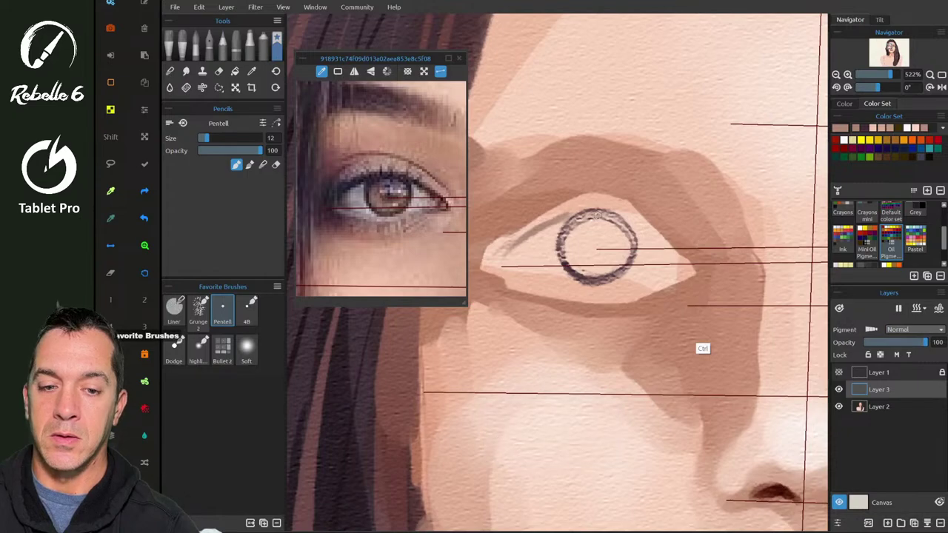
# - Draw the dark upper eyelid line with the Pentell pencil, arching over the iris from the outer to the inner corner
pyautogui.moveTo(505, 263); pyautogui.dragTo(586, 212)
pyautogui.moveTo(523, 236); pyautogui.dragTo(602, 207)
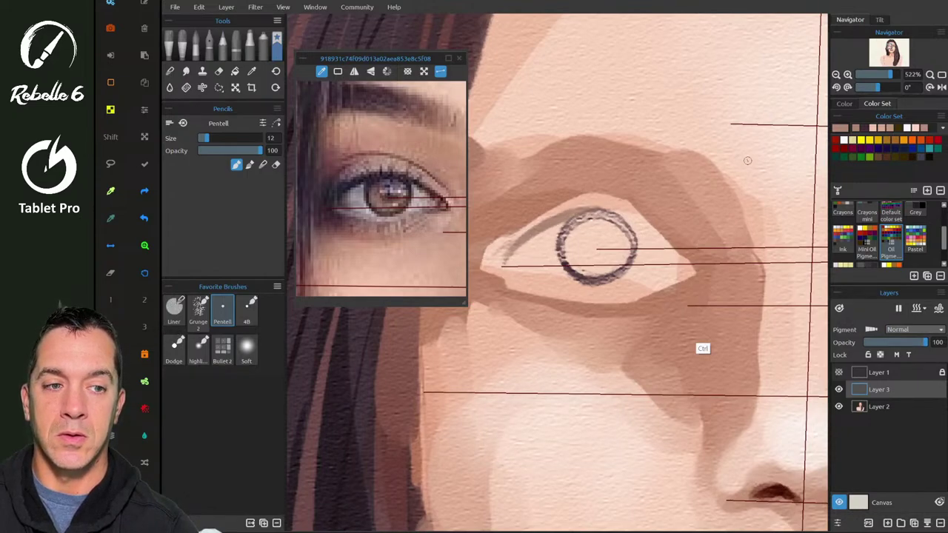
pyautogui.moveTo(504, 259)
pyautogui.mouseDown()
pyautogui.moveTo(594, 203)
pyautogui.moveTo(503, 257)
pyautogui.moveTo(567, 212)
pyautogui.moveTo(551, 217)
pyautogui.moveTo(627, 208)
pyautogui.mouseUp()
pyautogui.moveTo(529, 228); pyautogui.dragTo(641, 215)
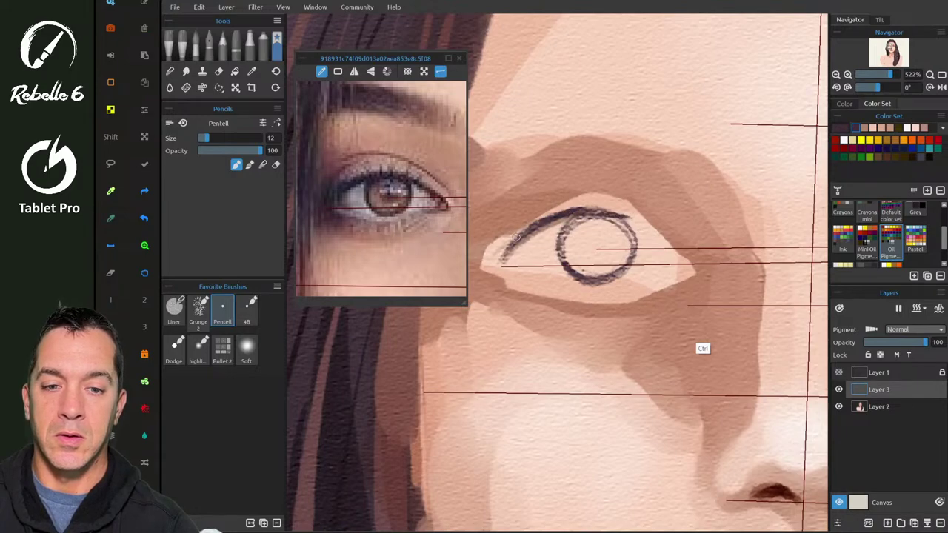
pyautogui.moveTo(503, 243)
pyautogui.mouseDown()
pyautogui.moveTo(576, 215)
pyautogui.moveTo(655, 234)
pyautogui.mouseUp()
pyautogui.moveTo(606, 215); pyautogui.dragTo(691, 263)
pyautogui.moveTo(657, 237); pyautogui.dragTo(697, 272)
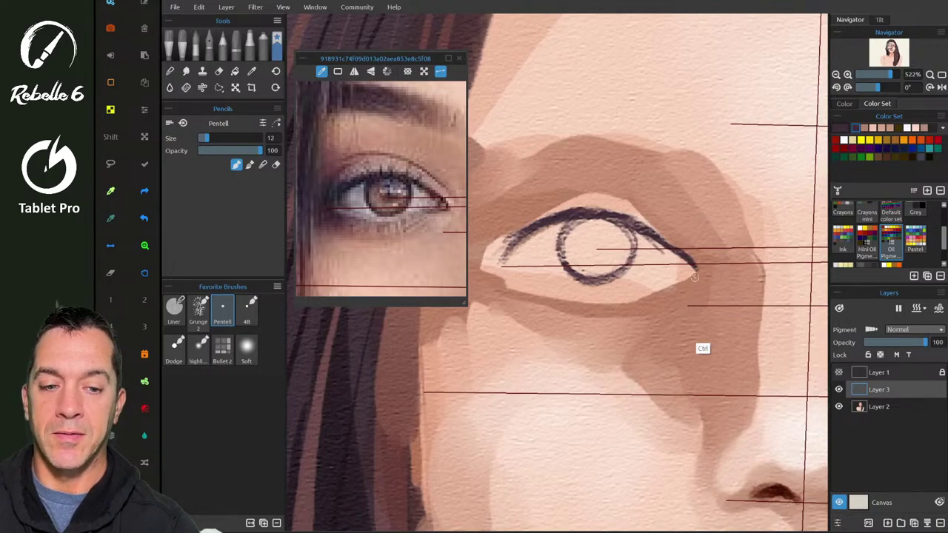
# - Draw the dark lower eyelid line from the inner corner and join it to the upper lid at the outer corner
pyautogui.moveTo(699, 271); pyautogui.dragTo(605, 296)
pyautogui.moveTo(660, 275)
pyautogui.mouseDown()
pyautogui.moveTo(612, 295)
pyautogui.moveTo(554, 297)
pyautogui.moveTo(568, 297)
pyautogui.mouseUp()
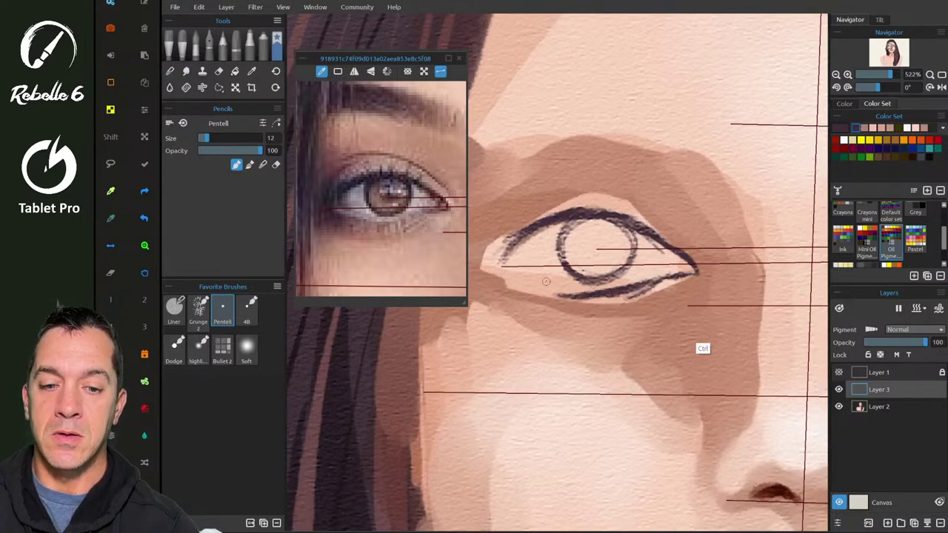
pyautogui.moveTo(513, 269)
pyautogui.mouseDown()
pyautogui.moveTo(607, 295)
pyautogui.moveTo(637, 286)
pyautogui.mouseUp()
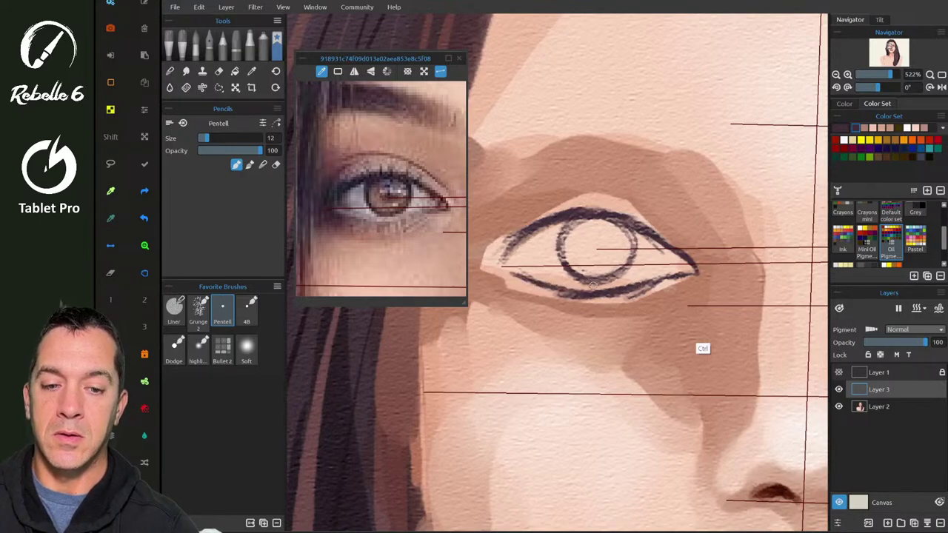
pyautogui.moveTo(533, 228)
pyautogui.mouseDown()
pyautogui.moveTo(513, 272)
pyautogui.moveTo(507, 244)
pyautogui.moveTo(489, 254)
pyautogui.moveTo(511, 236)
pyautogui.moveTo(497, 261)
pyautogui.moveTo(505, 265)
pyautogui.moveTo(490, 249)
pyautogui.moveTo(503, 238)
pyautogui.moveTo(498, 258)
pyautogui.moveTo(507, 271)
pyautogui.moveTo(525, 236)
pyautogui.moveTo(490, 248)
pyautogui.mouseUp()
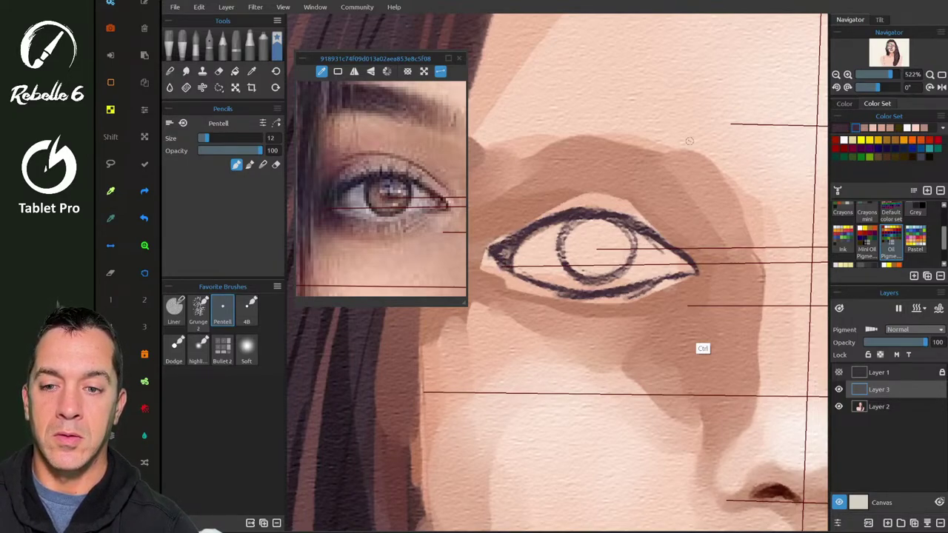
# - Reinforce the iris outline and fill the iris with grey-brown tones sampled from the eye in the reference image
pyautogui.moveTo(561, 221); pyautogui.dragTo(571, 268)
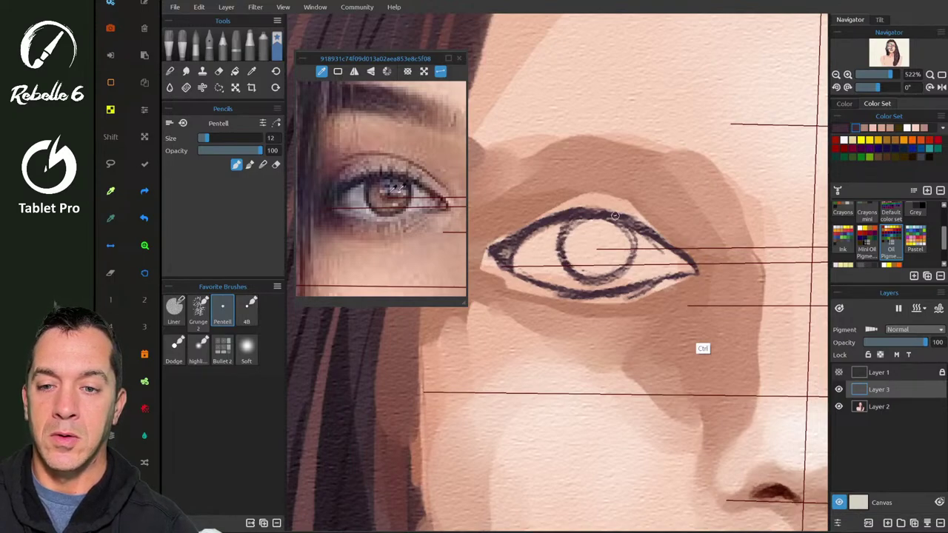
pyautogui.click(392, 192)
pyautogui.moveTo(590, 221)
pyautogui.mouseDown()
pyautogui.moveTo(564, 241)
pyautogui.moveTo(567, 256)
pyautogui.moveTo(618, 268)
pyautogui.mouseUp()
pyautogui.moveTo(585, 239); pyautogui.dragTo(629, 274)
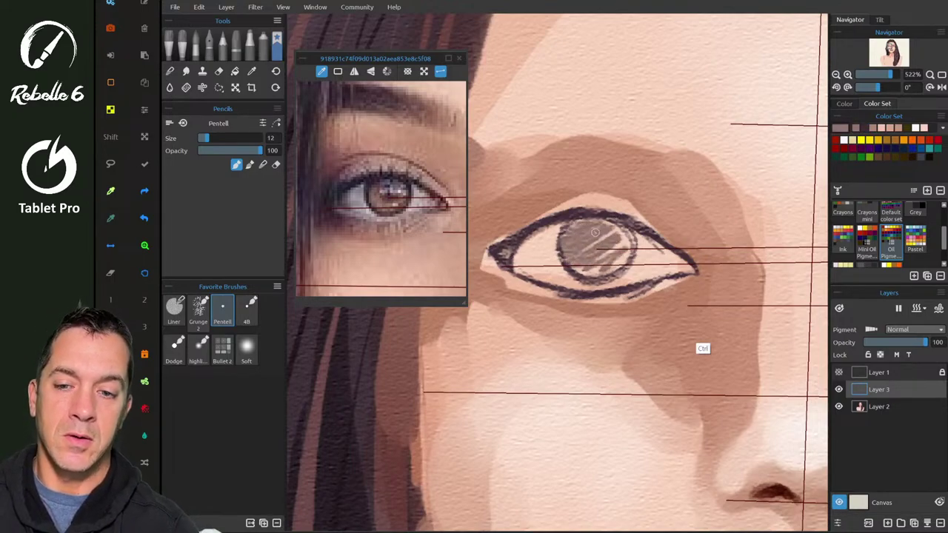
pyautogui.keyDown('ctrl'); pyautogui.click(382, 191); pyautogui.keyUp('ctrl')
pyautogui.moveTo(573, 233)
pyautogui.mouseDown()
pyautogui.moveTo(612, 265)
pyautogui.moveTo(598, 277)
pyautogui.moveTo(617, 280)
pyautogui.moveTo(636, 241)
pyautogui.mouseUp()
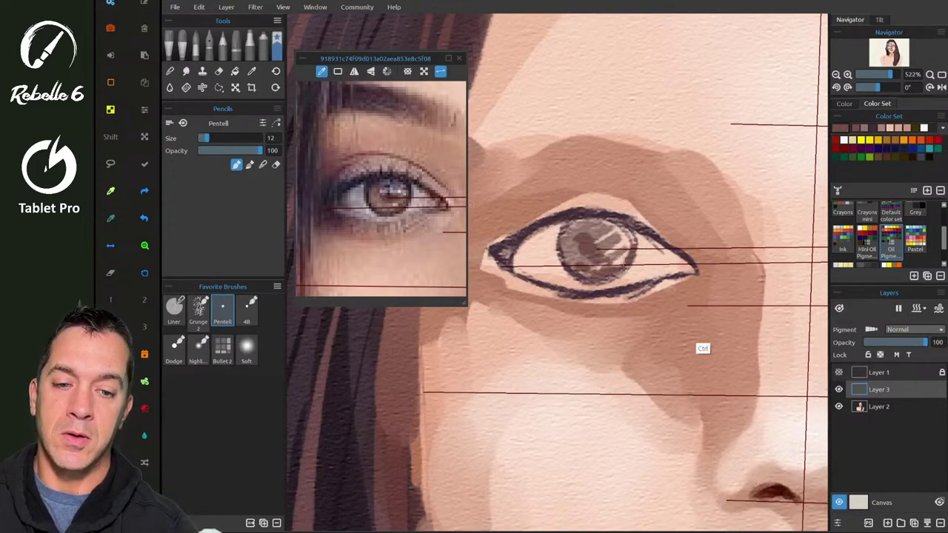
# - Paint a dark round pupil in the middle of the iris and deepen it with the Dodge brush
pyautogui.moveTo(606, 278)
pyautogui.mouseDown()
pyautogui.moveTo(630, 263)
pyautogui.moveTo(561, 255)
pyautogui.moveTo(563, 230)
pyautogui.moveTo(590, 272)
pyautogui.moveTo(580, 276)
pyautogui.moveTo(620, 238)
pyautogui.moveTo(600, 251)
pyautogui.mouseUp()
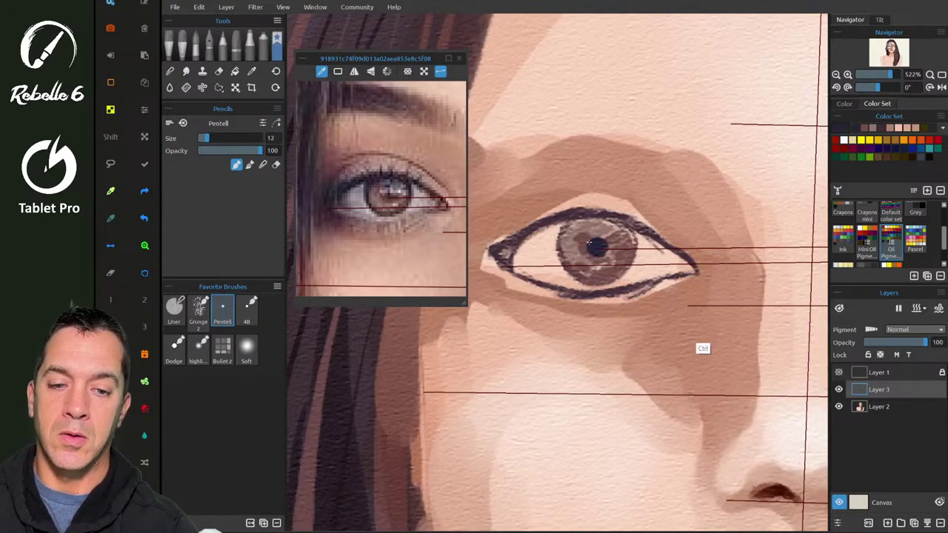
pyautogui.moveTo(602, 239); pyautogui.dragTo(595, 234)
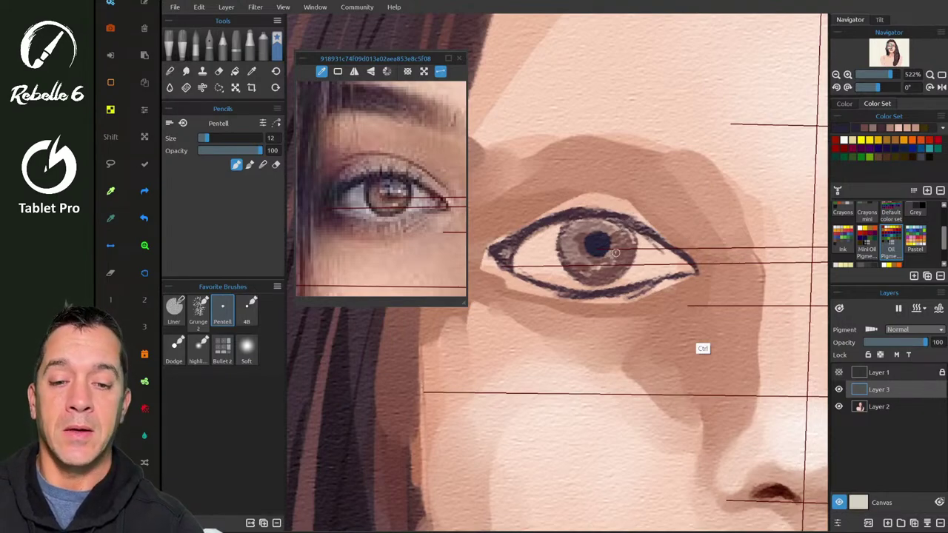
pyautogui.click(174, 350)
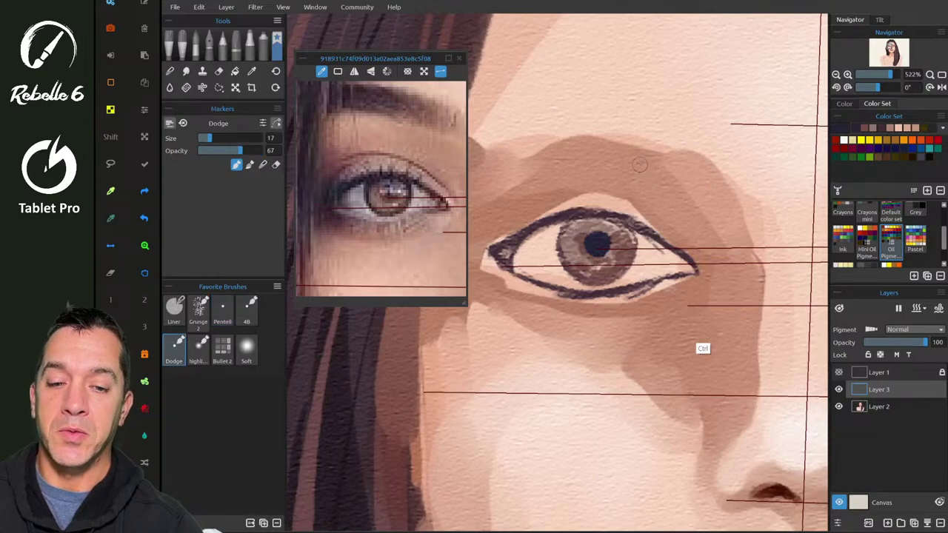
pyautogui.moveTo(599, 233)
pyautogui.mouseDown()
pyautogui.moveTo(592, 252)
pyautogui.moveTo(610, 239)
pyautogui.mouseUp()
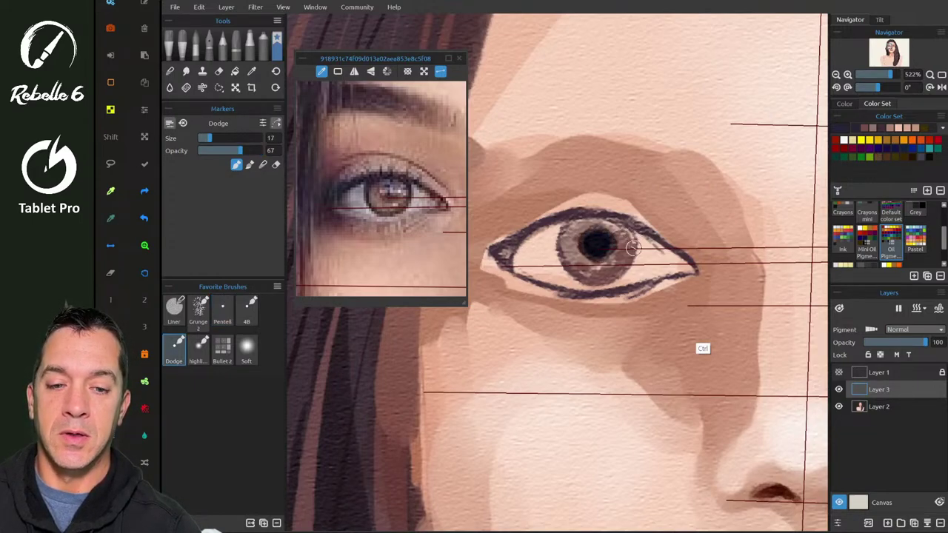
# - Darken the iris rim with the Dodge brush and shade the eye just beneath the upper lid
pyautogui.moveTo(564, 262)
pyautogui.mouseDown()
pyautogui.moveTo(594, 283)
pyautogui.moveTo(631, 262)
pyautogui.mouseUp()
pyautogui.moveTo(631, 229); pyautogui.dragTo(614, 278)
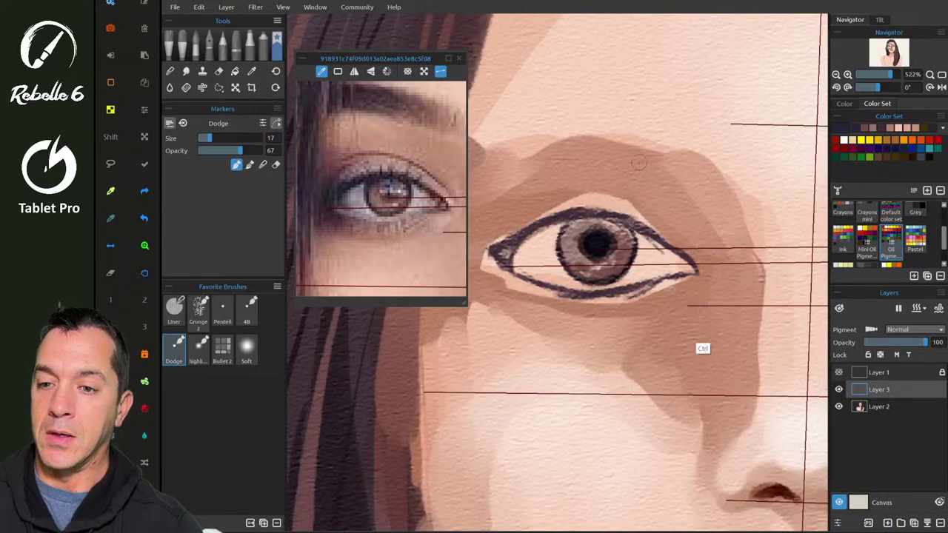
pyautogui.moveTo(593, 212)
pyautogui.mouseDown()
pyautogui.moveTo(601, 201)
pyautogui.moveTo(603, 211)
pyautogui.mouseUp()
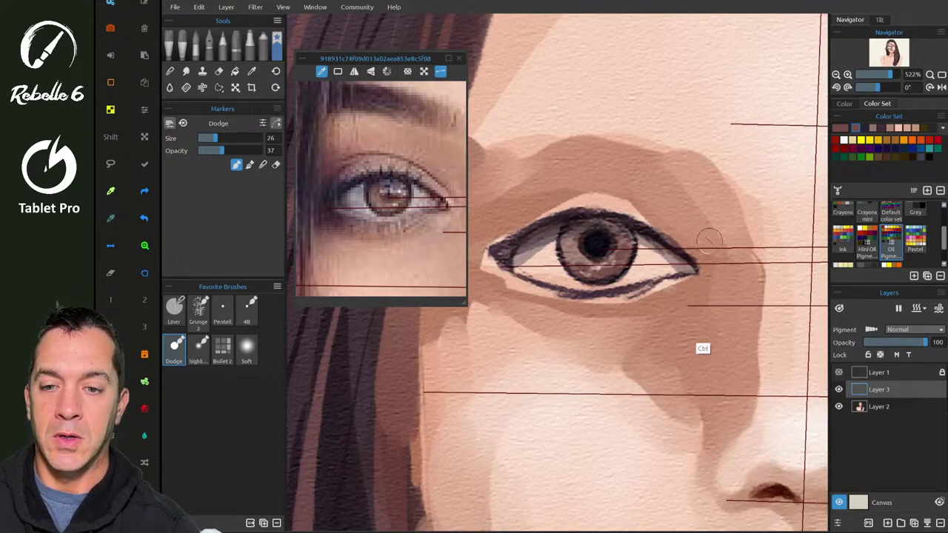
# - Fill the white of the eye on both sides of the iris with pale grey using the Pentell pencil
pyautogui.press('1')
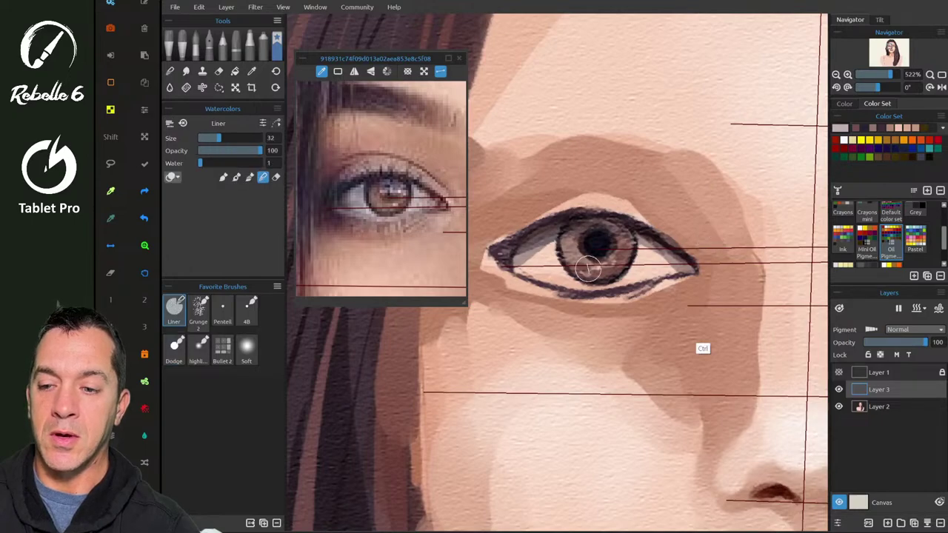
pyautogui.press('3')
pyautogui.moveTo(531, 258)
pyautogui.mouseDown()
pyautogui.moveTo(521, 255)
pyautogui.moveTo(549, 240)
pyautogui.moveTo(544, 267)
pyautogui.moveTo(554, 268)
pyautogui.moveTo(527, 270)
pyautogui.moveTo(556, 276)
pyautogui.mouseUp()
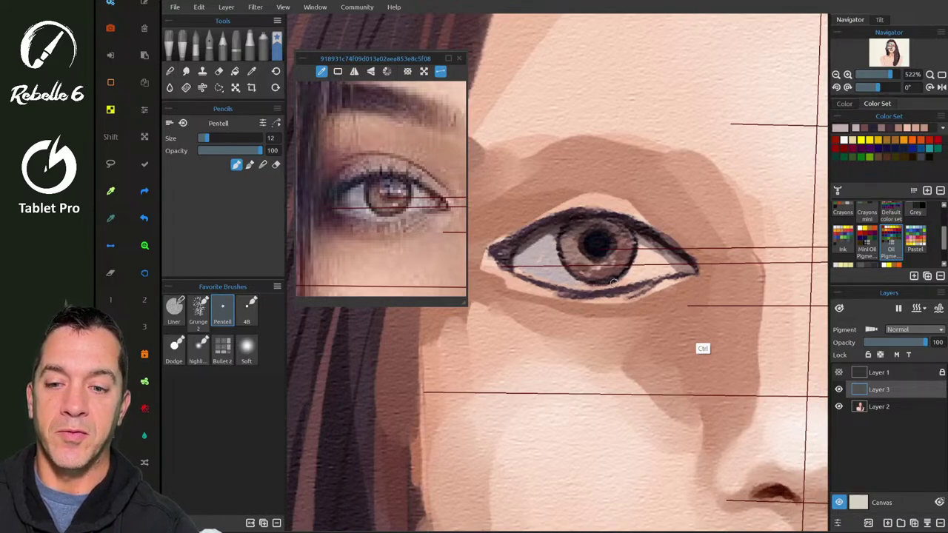
pyautogui.moveTo(634, 274)
pyautogui.mouseDown()
pyautogui.moveTo(641, 254)
pyautogui.moveTo(657, 261)
pyautogui.moveTo(642, 269)
pyautogui.moveTo(658, 272)
pyautogui.mouseUp()
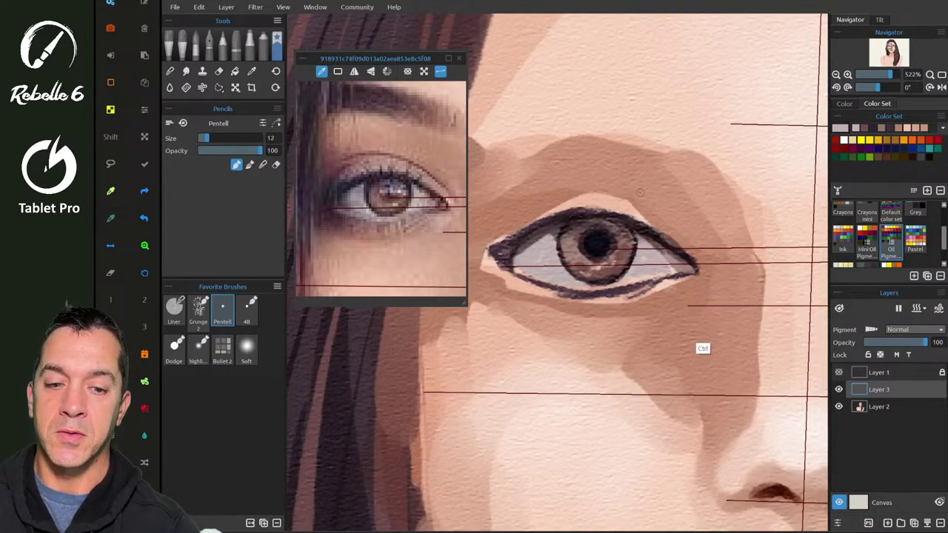
# - Shade the lower part of the eye white with the 4B pencil at size 13 and opacity 60
pyautogui.keyDown('alt'); pyautogui.click(601, 266); pyautogui.keyUp('alt')
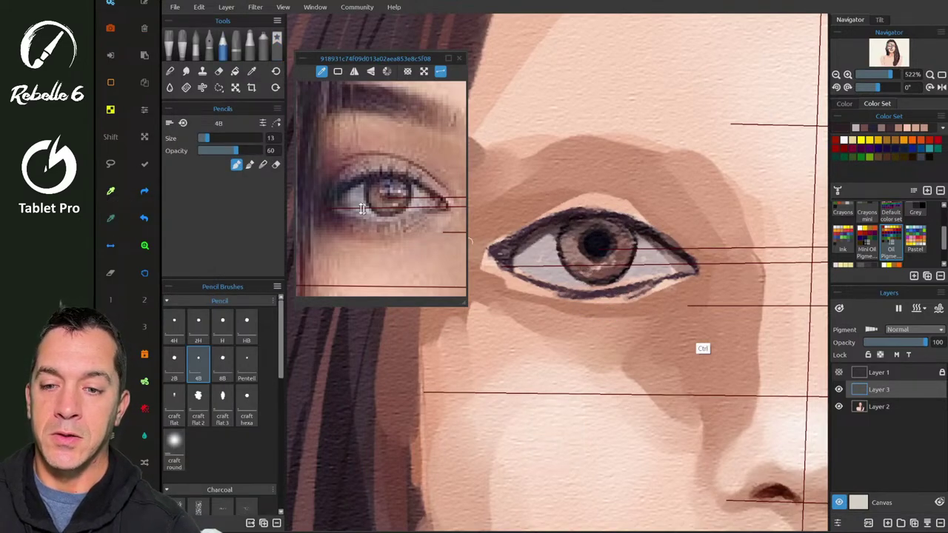
pyautogui.moveTo(533, 273)
pyautogui.mouseDown()
pyautogui.moveTo(606, 283)
pyautogui.moveTo(583, 283)
pyautogui.mouseUp()
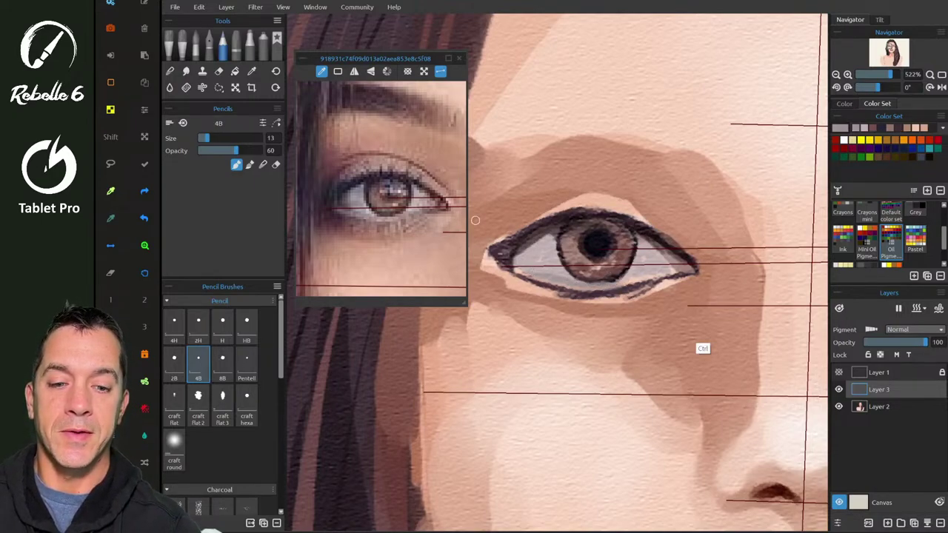
pyautogui.moveTo(646, 275)
pyautogui.mouseDown()
pyautogui.moveTo(543, 235)
pyautogui.moveTo(603, 285)
pyautogui.moveTo(680, 271)
pyautogui.moveTo(658, 275)
pyautogui.mouseUp()
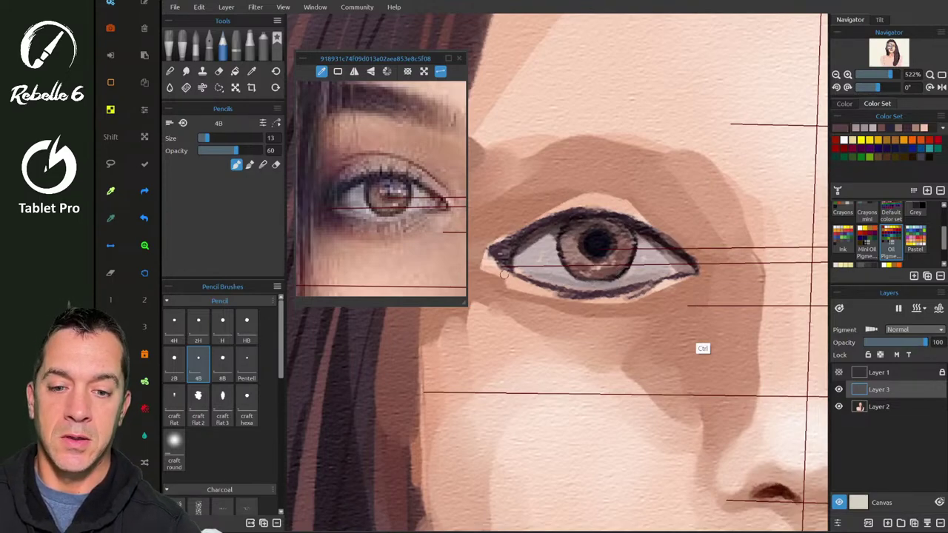
# - Add a dark purple shadow along the lower eyelid and blend it into the skin below the eye
pyautogui.moveTo(503, 273)
pyautogui.mouseDown()
pyautogui.moveTo(529, 283)
pyautogui.moveTo(508, 288)
pyautogui.moveTo(527, 297)
pyautogui.moveTo(514, 277)
pyautogui.moveTo(609, 296)
pyautogui.moveTo(574, 296)
pyautogui.moveTo(607, 299)
pyautogui.mouseUp()
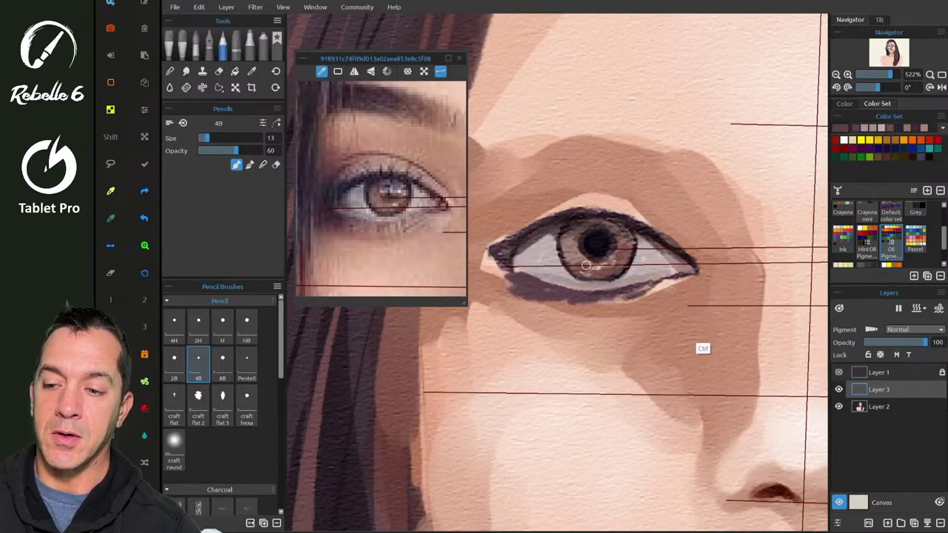
pyautogui.press('4')
pyautogui.moveTo(515, 296)
pyautogui.mouseDown()
pyautogui.moveTo(560, 296)
pyautogui.moveTo(560, 307)
pyautogui.moveTo(582, 309)
pyautogui.moveTo(675, 289)
pyautogui.mouseUp()
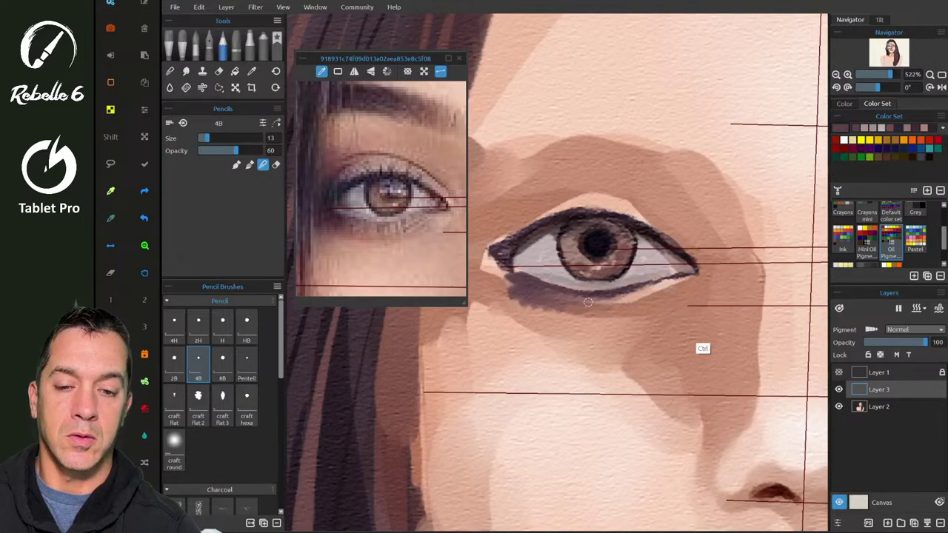
pyautogui.moveTo(530, 301)
pyautogui.mouseDown()
pyautogui.moveTo(630, 306)
pyautogui.moveTo(548, 309)
pyautogui.moveTo(510, 292)
pyautogui.moveTo(510, 274)
pyautogui.moveTo(509, 288)
pyautogui.moveTo(484, 259)
pyautogui.moveTo(474, 287)
pyautogui.moveTo(496, 295)
pyautogui.moveTo(474, 302)
pyautogui.mouseUp()
# - On Layer 3, scribble dark purple shading between the outer eye corner and the hair, using a colour sampled from the reference
pyautogui.click(329, 213)
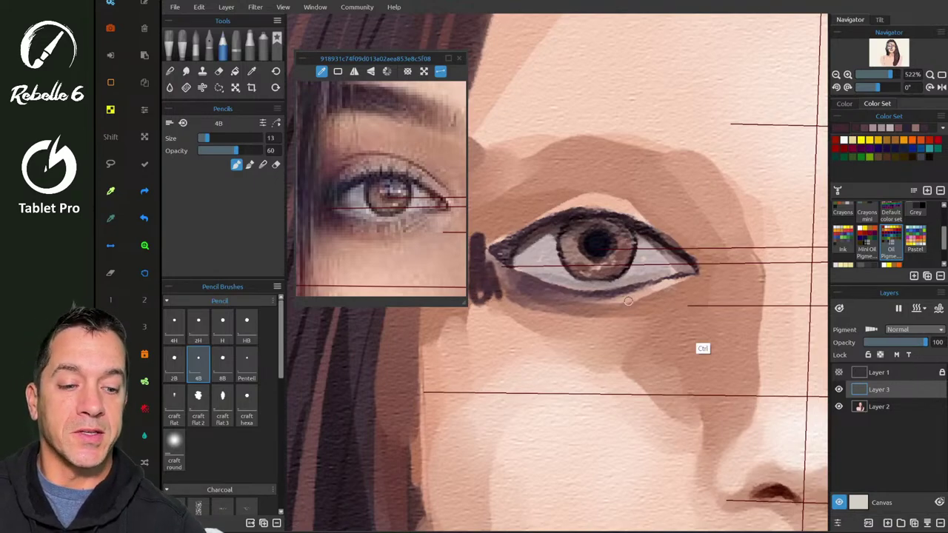
pyautogui.click(894, 407)
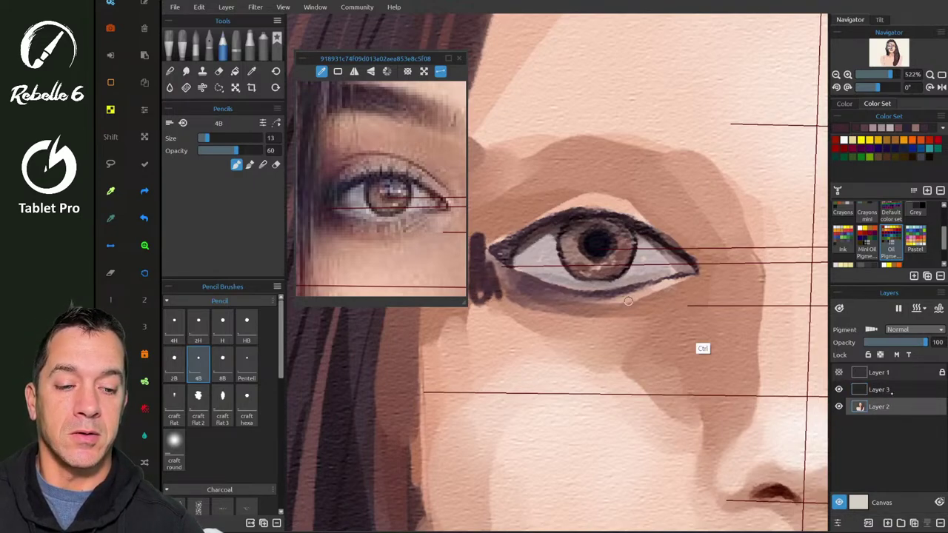
pyautogui.click(891, 392)
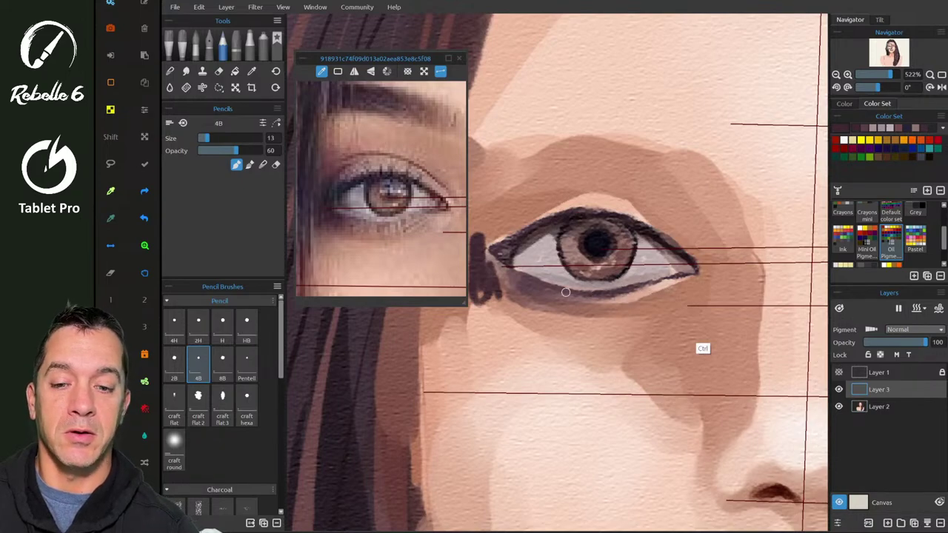
pyautogui.scroll(-2, 565, 291)
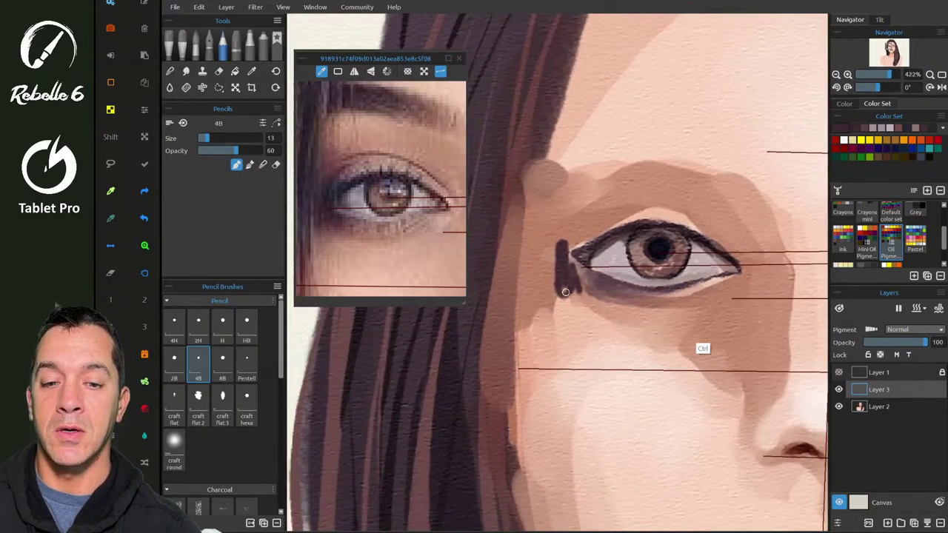
pyautogui.moveTo(565, 291)
pyautogui.mouseDown()
pyautogui.moveTo(545, 244)
pyautogui.moveTo(544, 293)
pyautogui.mouseUp()
pyautogui.moveTo(539, 228); pyautogui.dragTo(529, 288)
# - Draw long dark hair strands down the edge of the face beside the eye
pyautogui.moveTo(537, 147)
pyautogui.mouseDown()
pyautogui.moveTo(511, 326)
pyautogui.moveTo(511, 348)
pyautogui.moveTo(518, 253)
pyautogui.moveTo(509, 421)
pyautogui.mouseUp()
pyautogui.moveTo(515, 341); pyautogui.dragTo(504, 493)
pyautogui.moveTo(518, 231); pyautogui.dragTo(483, 450)
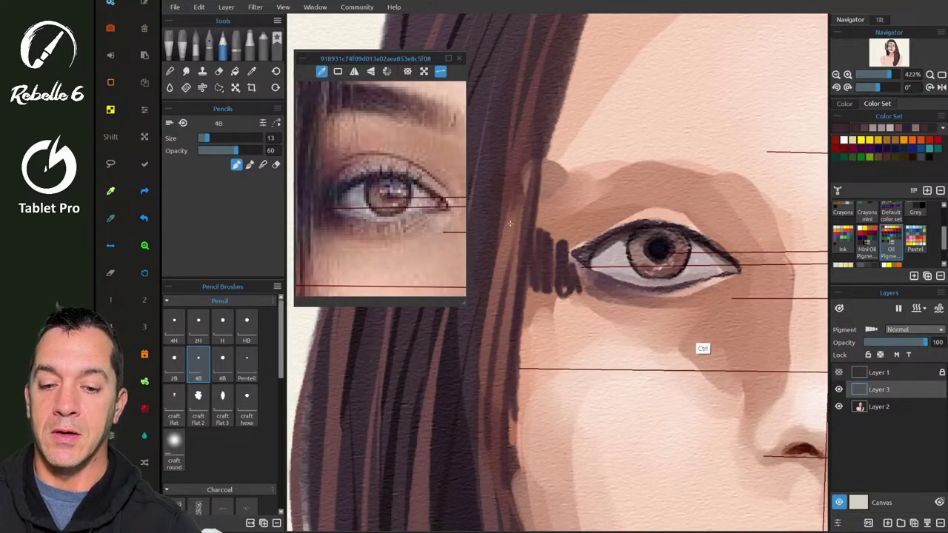
pyautogui.moveTo(515, 213); pyautogui.dragTo(480, 473)
pyautogui.moveTo(516, 269); pyautogui.dragTo(495, 471)
pyautogui.moveTo(505, 386); pyautogui.dragTo(498, 432)
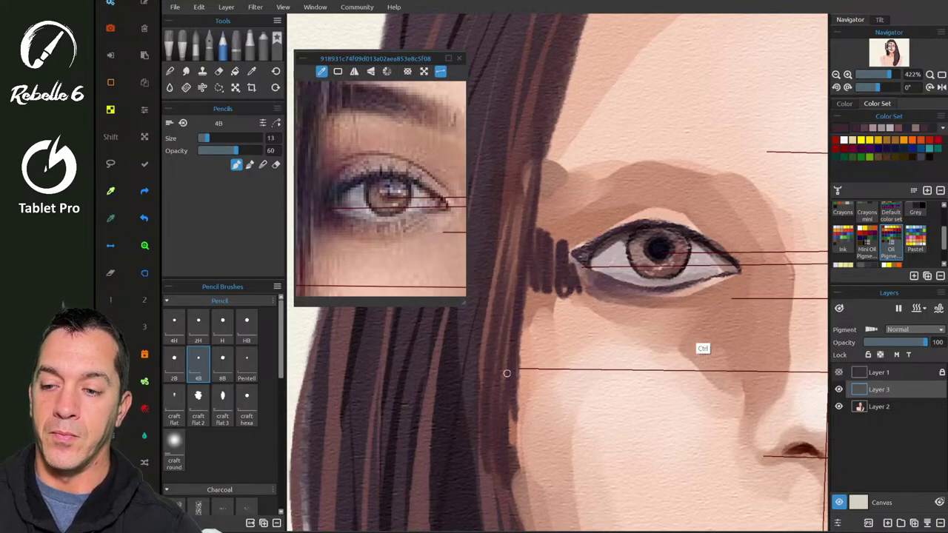
# - Blend the dark shading at the outer eye corner smoothly into the surrounding skin with the 4B pencil
pyautogui.press('4')
pyautogui.moveTo(555, 239)
pyautogui.mouseDown()
pyautogui.moveTo(543, 258)
pyautogui.moveTo(546, 205)
pyautogui.moveTo(552, 266)
pyautogui.mouseUp()
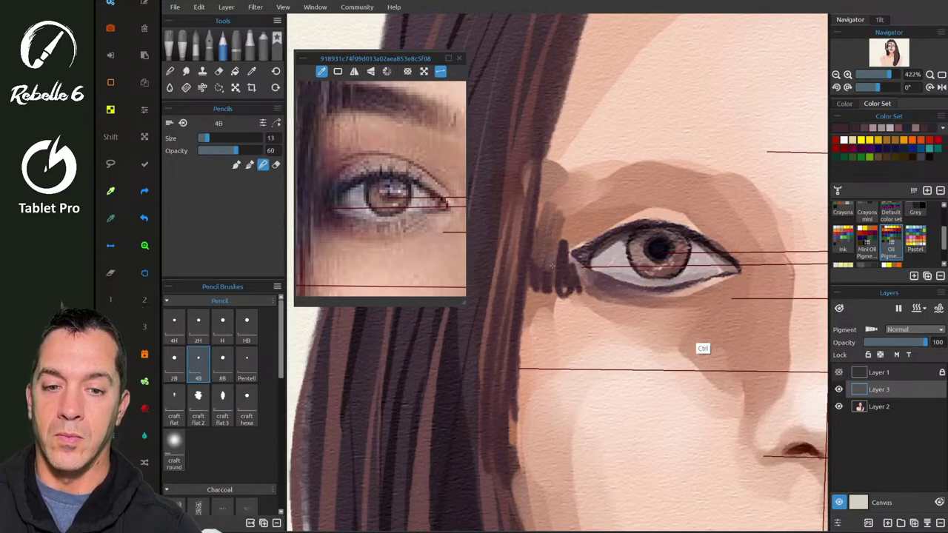
pyautogui.moveTo(564, 221)
pyautogui.mouseDown()
pyautogui.moveTo(566, 261)
pyautogui.moveTo(570, 271)
pyautogui.moveTo(573, 245)
pyautogui.moveTo(573, 262)
pyautogui.moveTo(586, 248)
pyautogui.moveTo(569, 253)
pyautogui.moveTo(571, 277)
pyautogui.moveTo(577, 267)
pyautogui.moveTo(584, 281)
pyautogui.moveTo(560, 268)
pyautogui.moveTo(534, 300)
pyautogui.moveTo(545, 268)
pyautogui.moveTo(527, 318)
pyautogui.mouseUp()
pyautogui.moveTo(546, 281)
pyautogui.mouseDown()
pyautogui.moveTo(527, 331)
pyautogui.moveTo(536, 318)
pyautogui.mouseUp()
pyautogui.moveTo(576, 293)
pyautogui.mouseDown()
pyautogui.moveTo(529, 329)
pyautogui.moveTo(589, 296)
pyautogui.mouseUp()
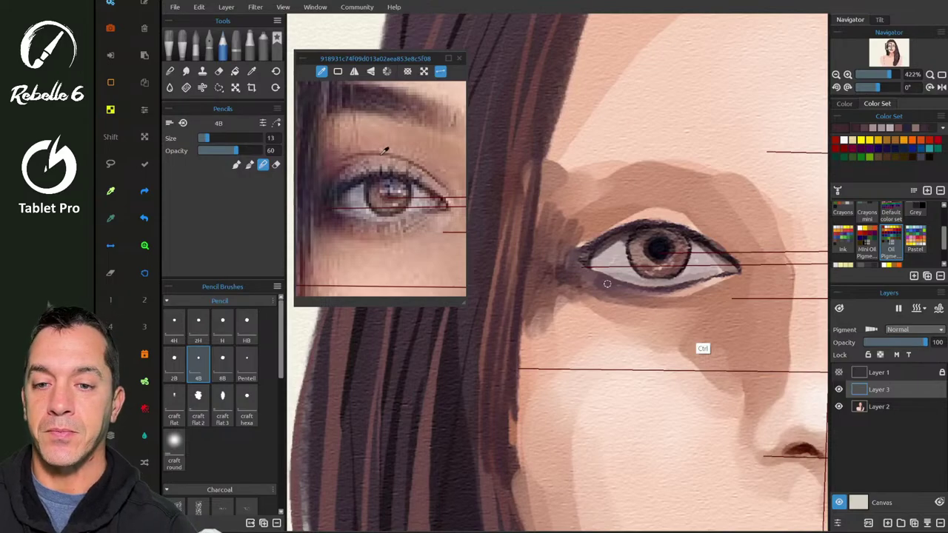
# - Draw a curved brown eyelid crease above the upper lid with the 4B pencil, following the lid from corner to corner
pyautogui.scroll(5, 606, 284)
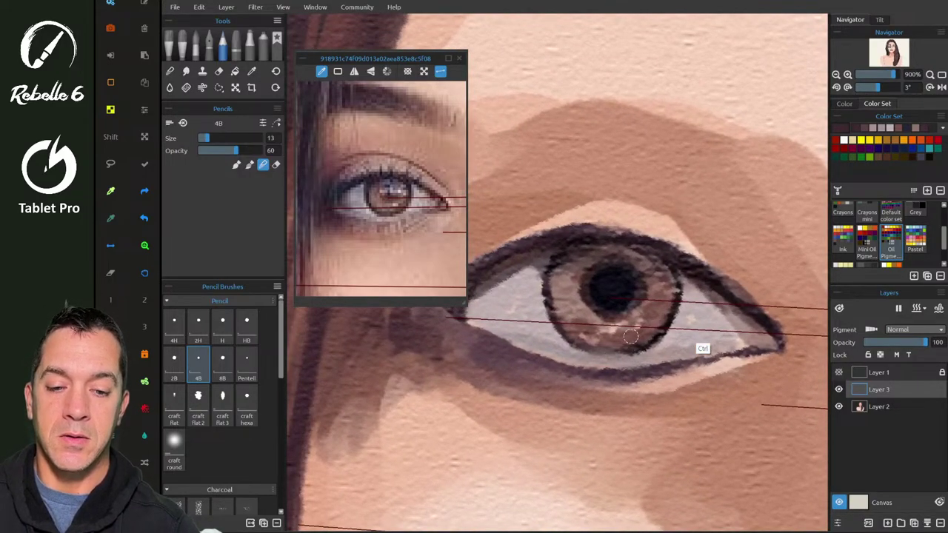
pyautogui.keyDown('alt'); pyautogui.click(666, 318); pyautogui.keyUp('alt')
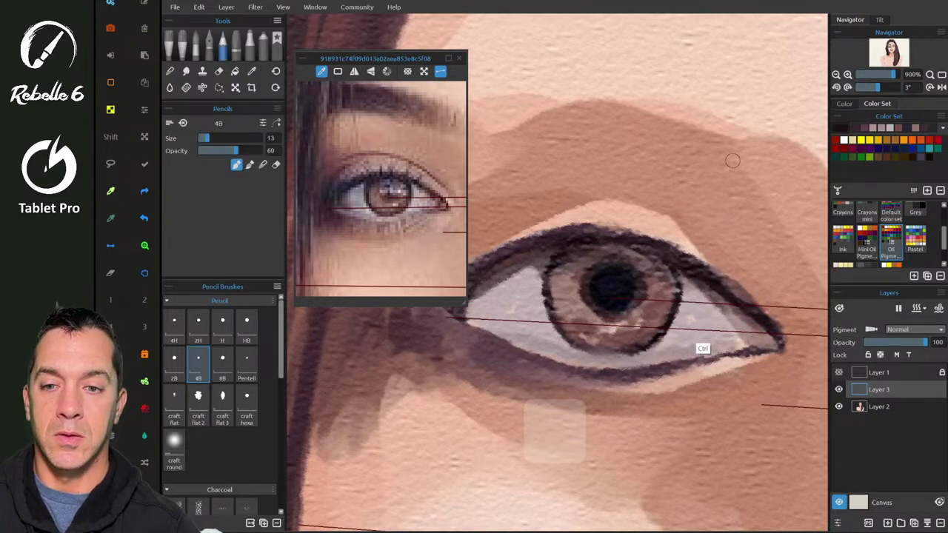
pyautogui.scroll(-3, 733, 161)
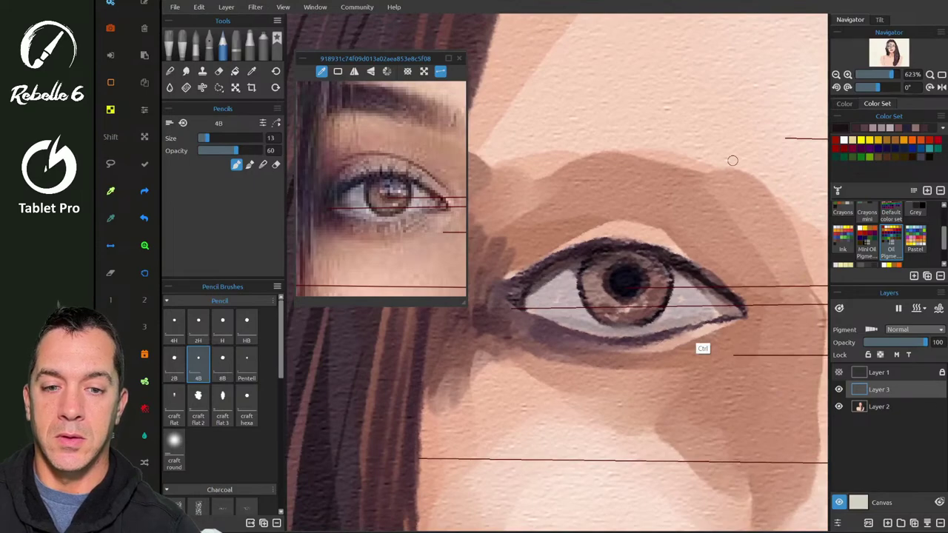
pyautogui.moveTo(540, 228)
pyautogui.mouseDown()
pyautogui.moveTo(564, 215)
pyautogui.moveTo(641, 209)
pyautogui.mouseUp()
pyautogui.moveTo(572, 214)
pyautogui.mouseDown()
pyautogui.moveTo(644, 207)
pyautogui.moveTo(673, 216)
pyautogui.moveTo(741, 276)
pyautogui.mouseUp()
pyautogui.moveTo(699, 228)
pyautogui.mouseDown()
pyautogui.moveTo(747, 293)
pyautogui.moveTo(678, 216)
pyautogui.moveTo(736, 267)
pyautogui.moveTo(677, 222)
pyautogui.moveTo(636, 210)
pyautogui.moveTo(682, 220)
pyautogui.moveTo(511, 216)
pyautogui.mouseUp()
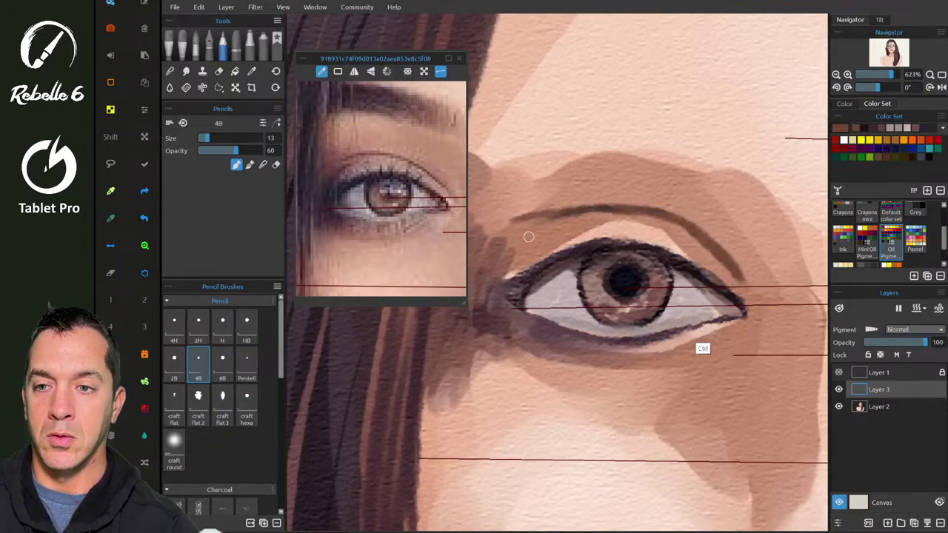
# - Extend the brown eyelid crease toward the outer corner and fill the upper lid below it with light mauve sampled from the reference
pyautogui.moveTo(595, 205)
pyautogui.mouseDown()
pyautogui.moveTo(521, 220)
pyautogui.moveTo(644, 208)
pyautogui.moveTo(557, 207)
pyautogui.moveTo(474, 266)
pyautogui.moveTo(531, 227)
pyautogui.mouseUp()
pyautogui.scroll(-1, 470, 286)
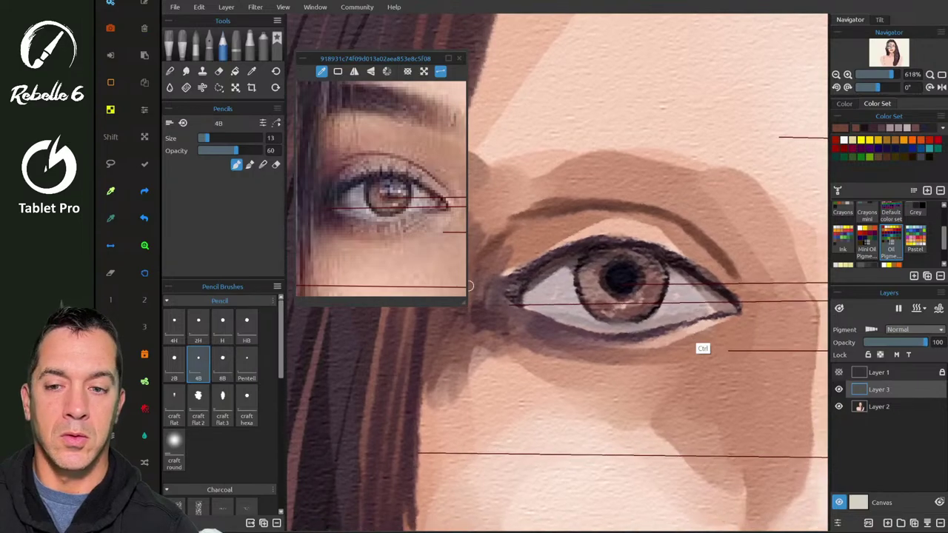
pyautogui.click(379, 158)
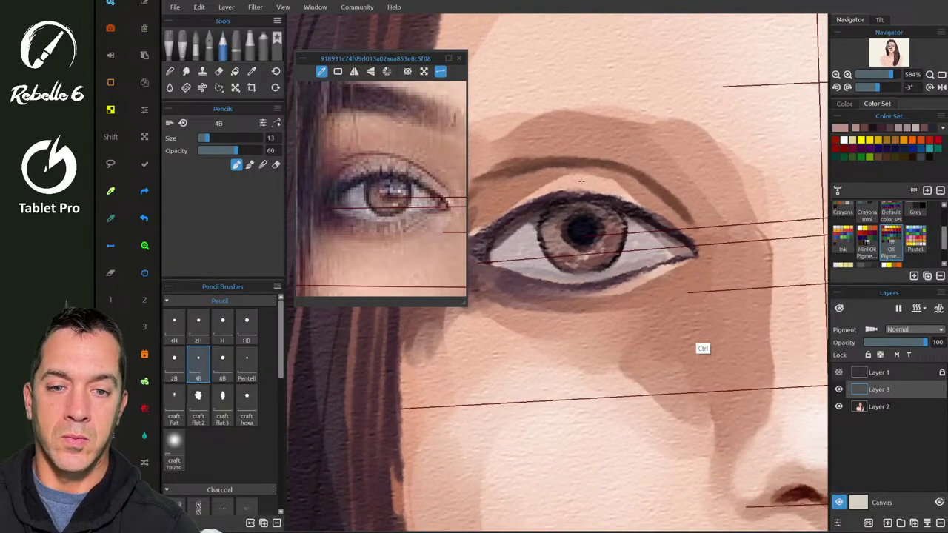
pyautogui.moveTo(586, 179)
pyautogui.mouseDown()
pyautogui.moveTo(521, 181)
pyautogui.moveTo(485, 220)
pyautogui.mouseUp()
pyautogui.moveTo(613, 180); pyautogui.dragTo(591, 179)
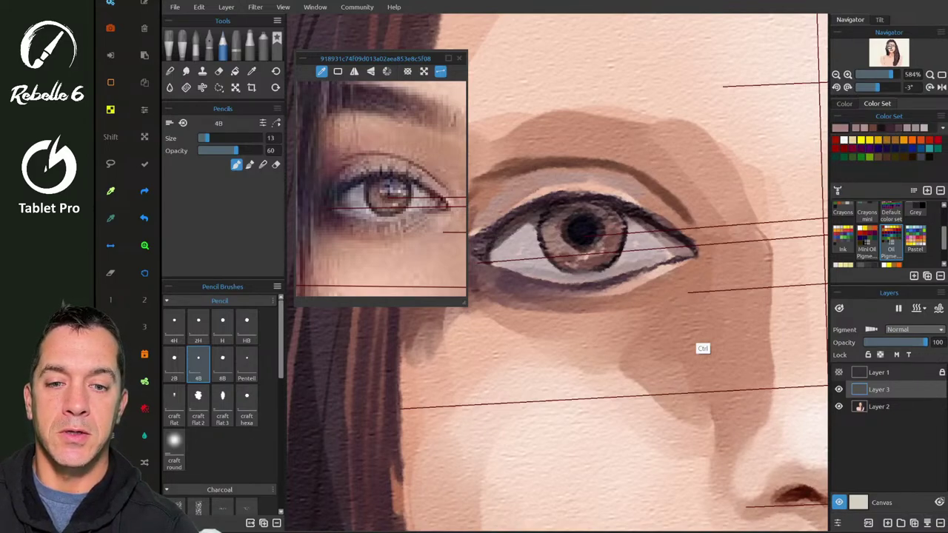
pyautogui.moveTo(551, 178)
pyautogui.mouseDown()
pyautogui.moveTo(540, 190)
pyautogui.moveTo(587, 180)
pyautogui.moveTo(658, 210)
pyautogui.mouseUp()
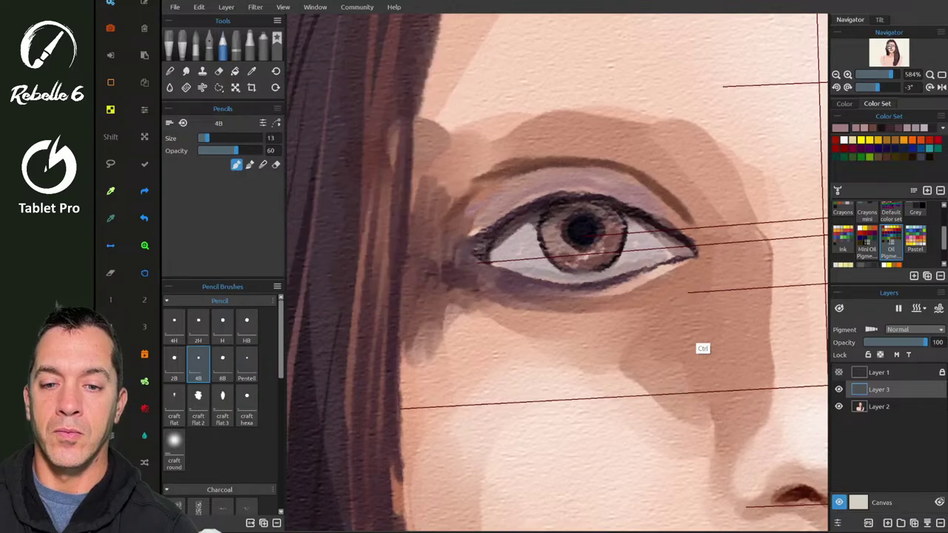
# - Mirror the canvas view horizontally and check both eyes against the whole portrait
pyautogui.scroll(-5, 483, 216)
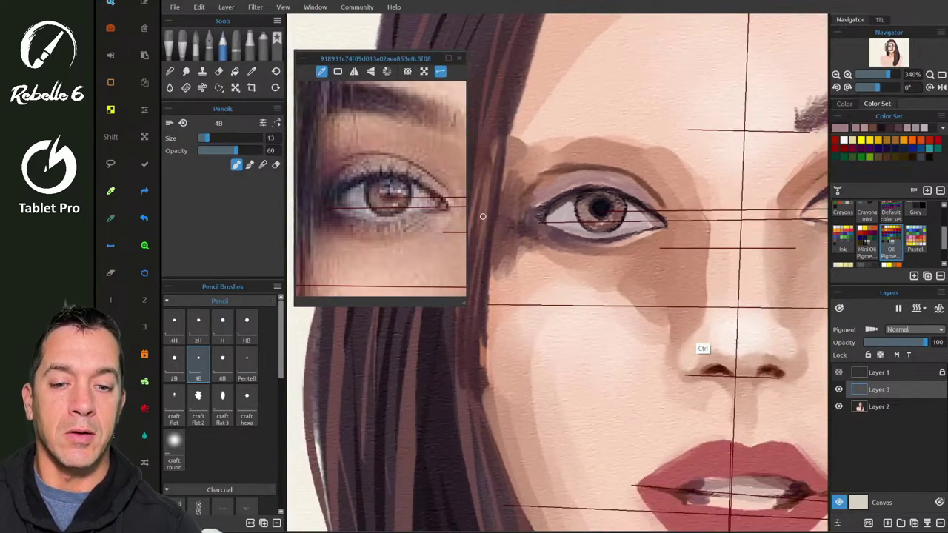
pyautogui.scroll(-2, 482, 216)
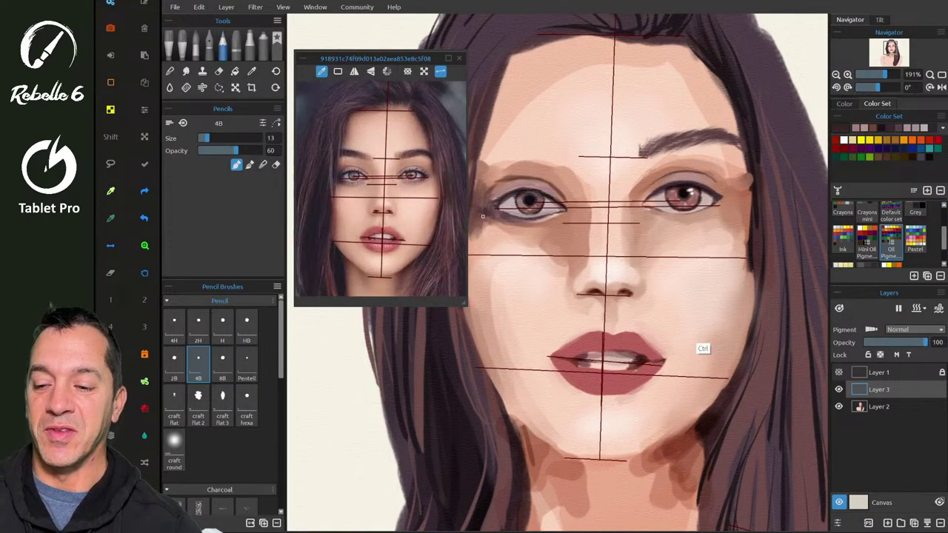
pyautogui.hotkey('shift', 'f')
pyautogui.scroll(-2, 482, 216)
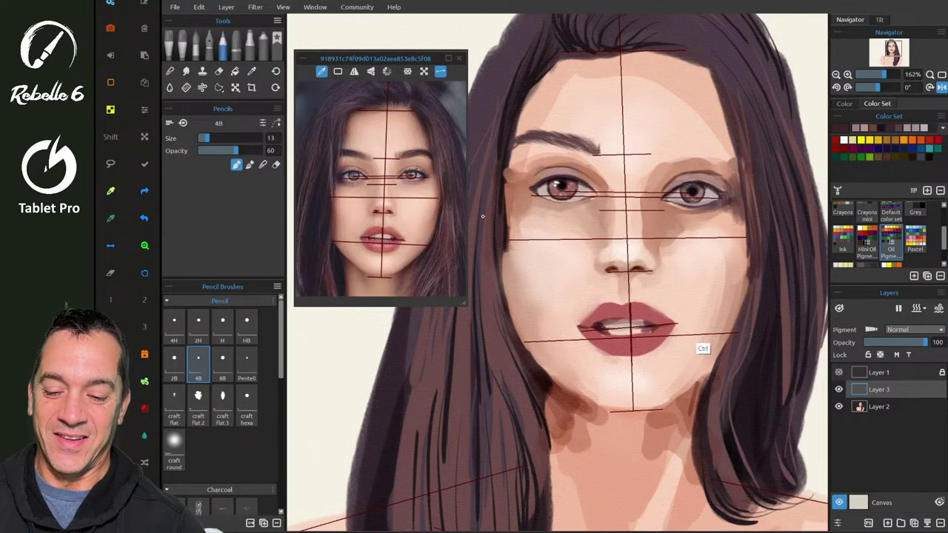
# - Switch to YouTube Studio in the browser and view the live stream's analytics
pyautogui.hotkey('alt', 'Tab')
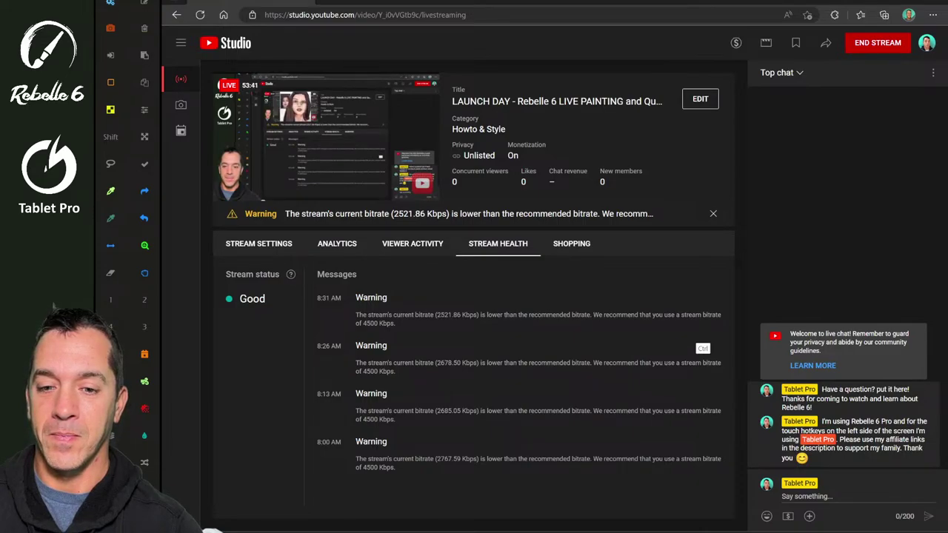
pyautogui.click(338, 244)
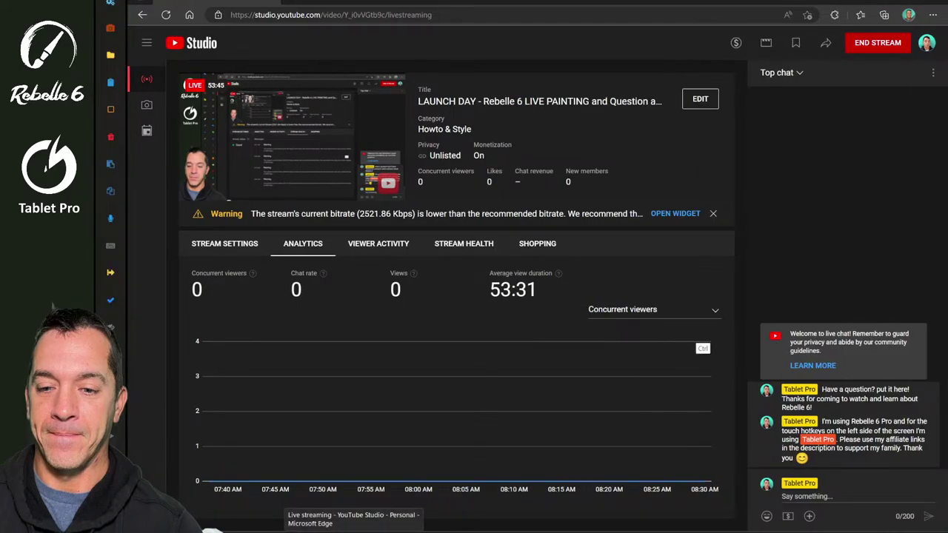
pyautogui.click(213, 530)
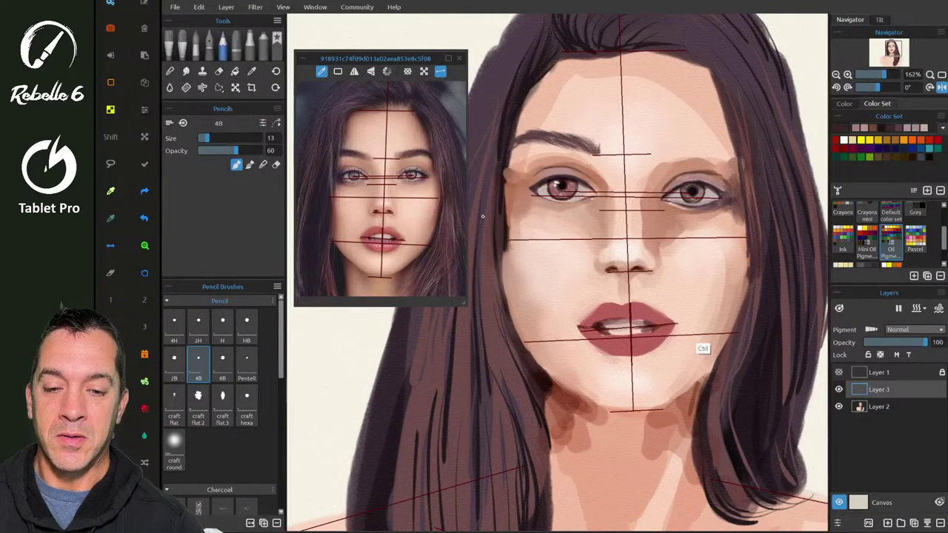
pyautogui.click(214, 530)
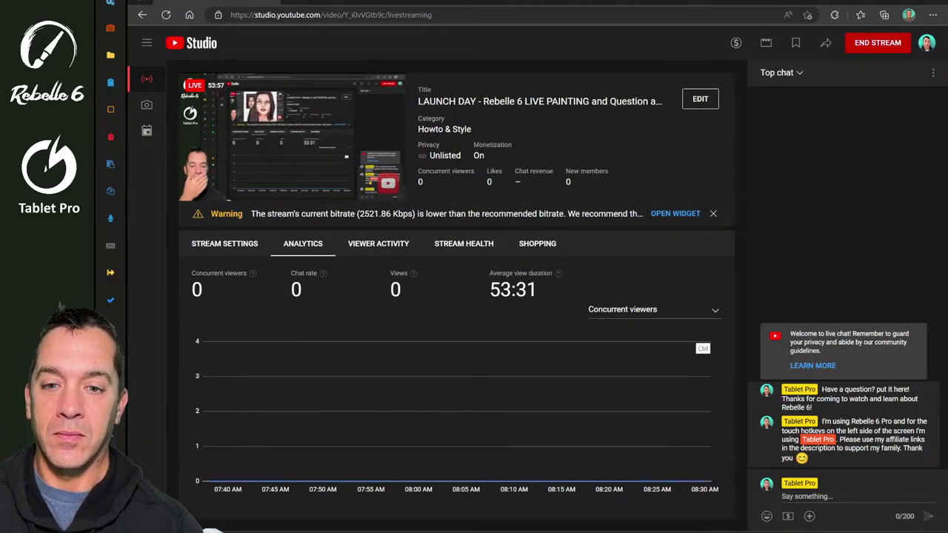
# - Edit the live stream's settings to make its visibility Public, and save the changes
pyautogui.click(699, 99)
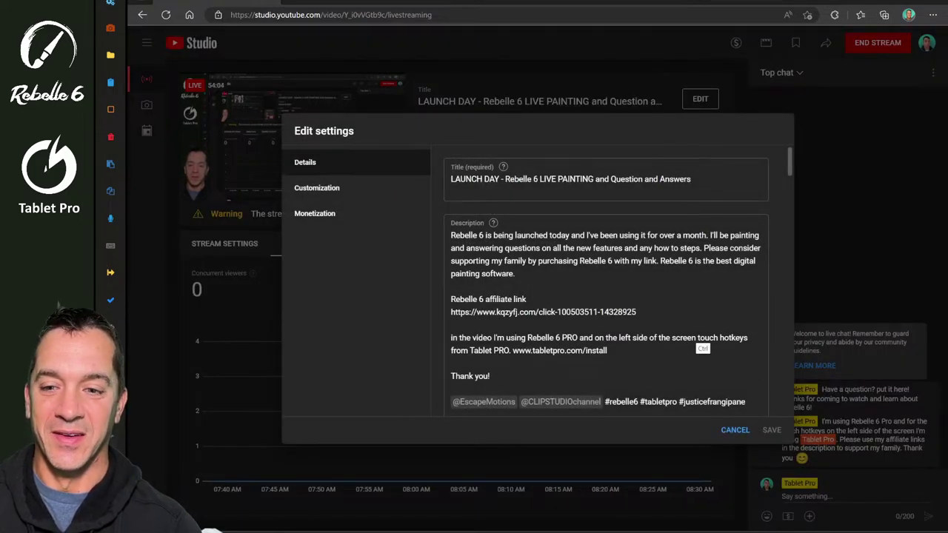
pyautogui.click(342, 192)
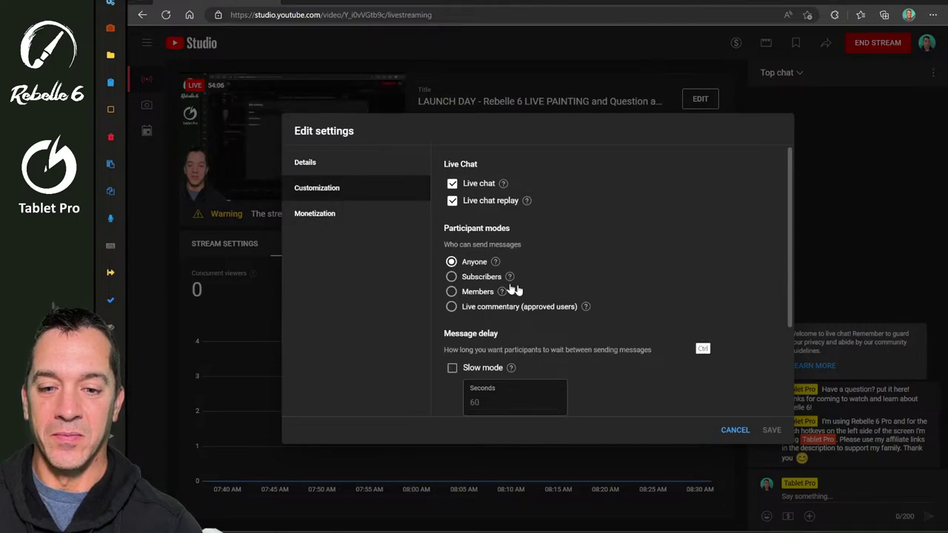
pyautogui.scroll(-3, 541, 248)
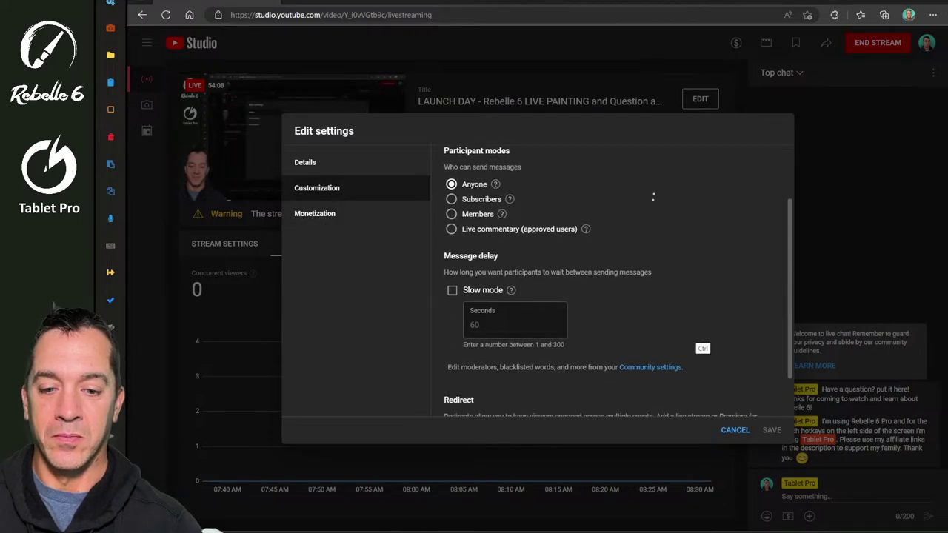
pyautogui.scroll(3, 673, 157)
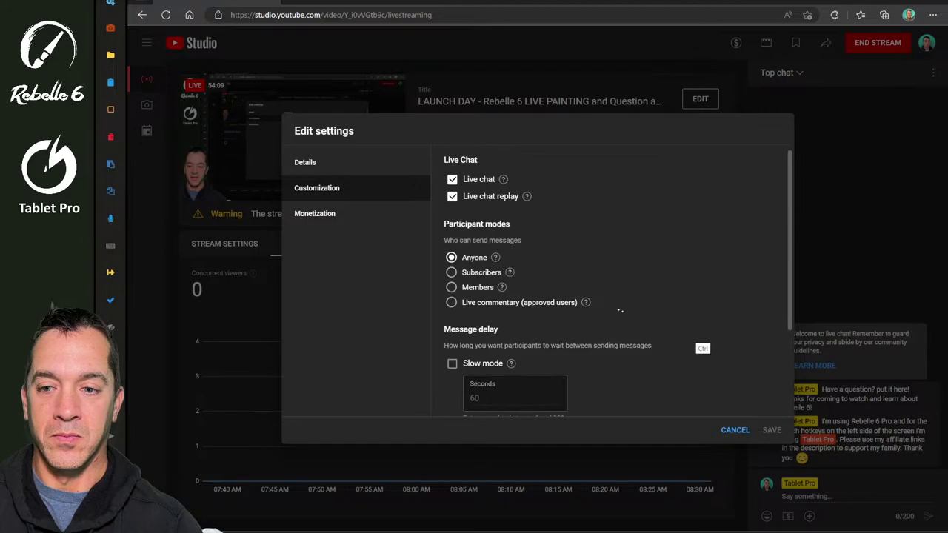
pyautogui.click(328, 162)
pyautogui.scroll(-10, 665, 299)
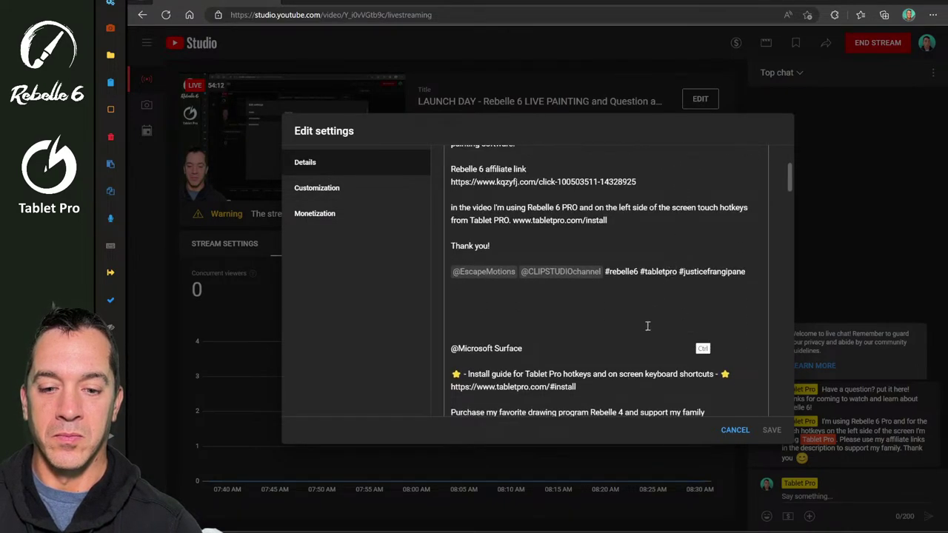
pyautogui.click(581, 276)
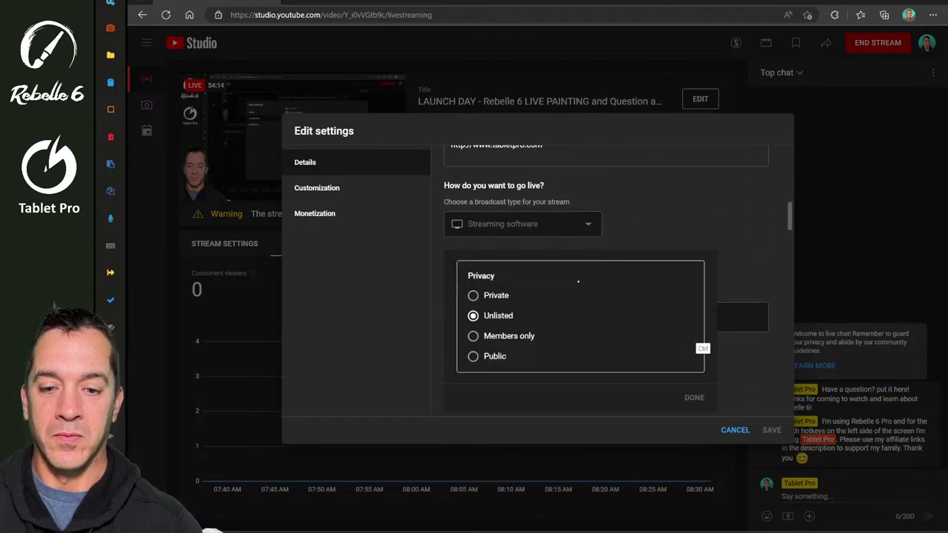
pyautogui.click(473, 356)
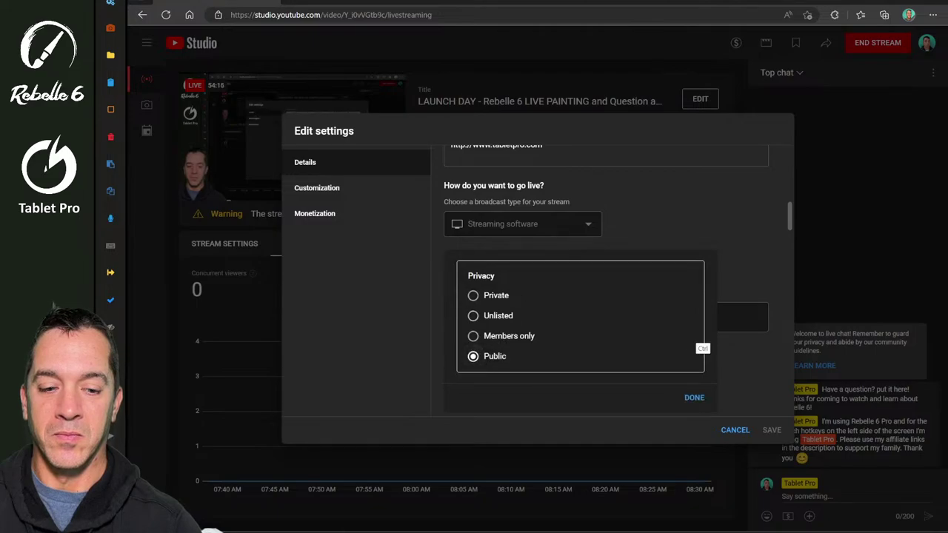
pyautogui.click(693, 399)
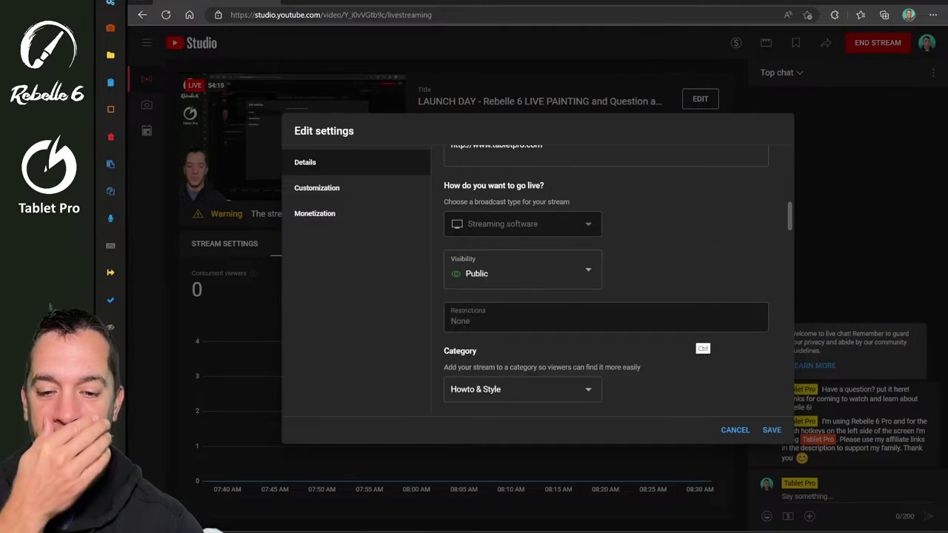
pyautogui.click(770, 431)
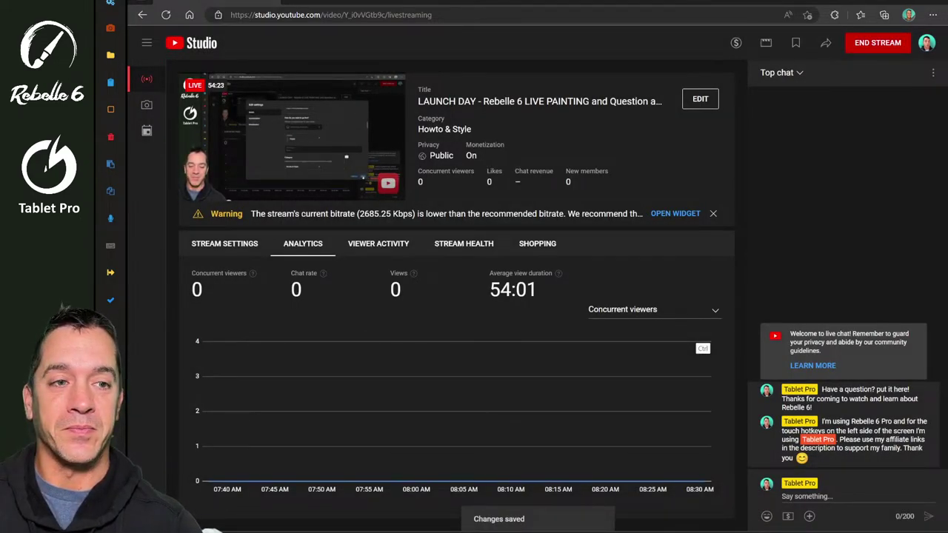
# - Post "did the first hour of the stream with the video set to private. oops!!!" in the live chat
pyautogui.hotkey('alt', 'Tab')
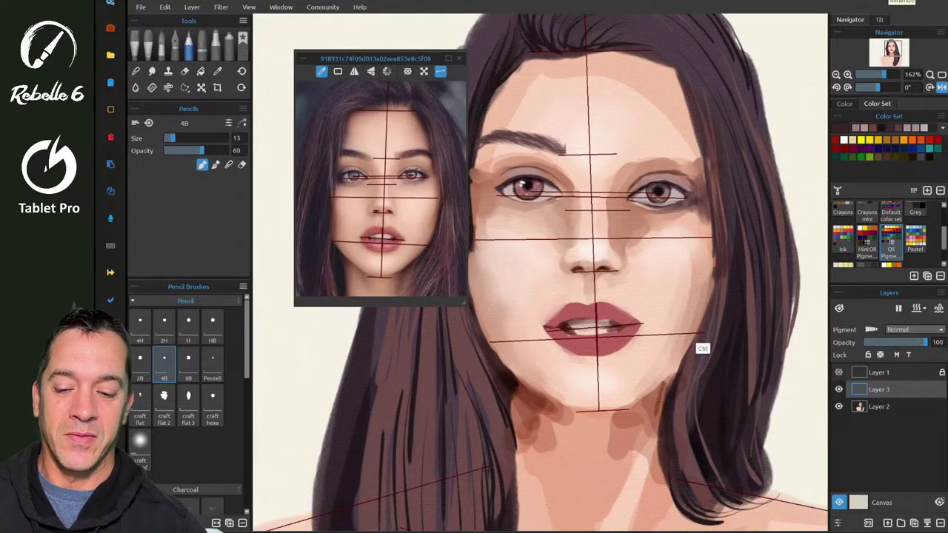
pyautogui.hotkey('alt', 'Tab')
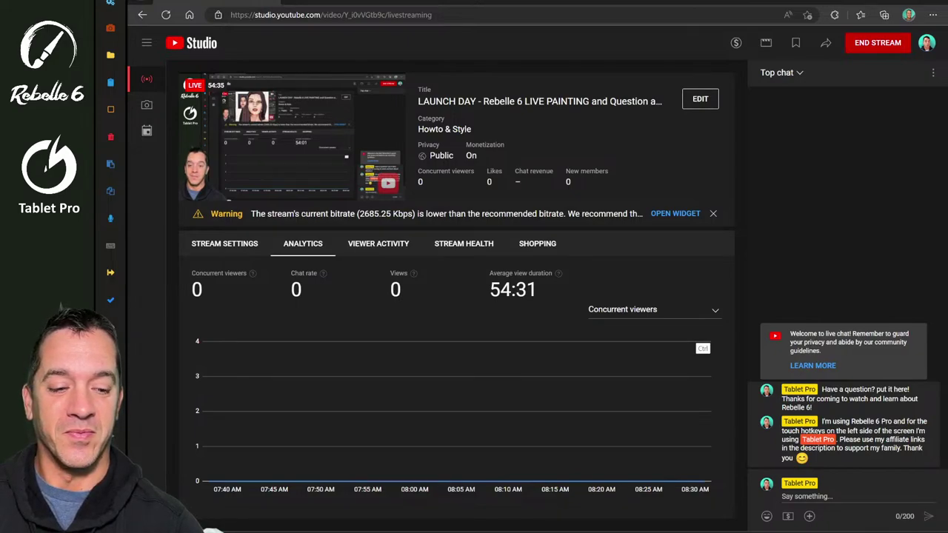
pyautogui.click(829, 496)
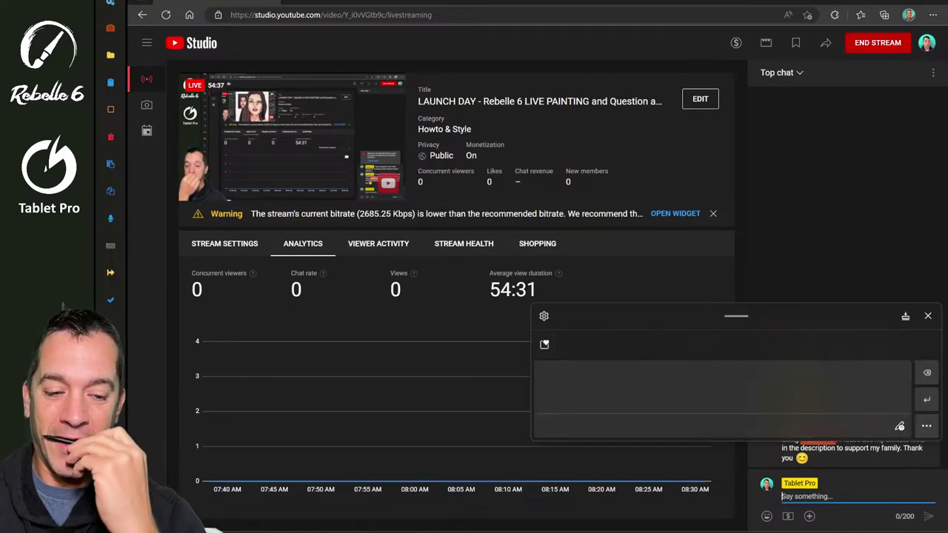
pyautogui.press('capslock')
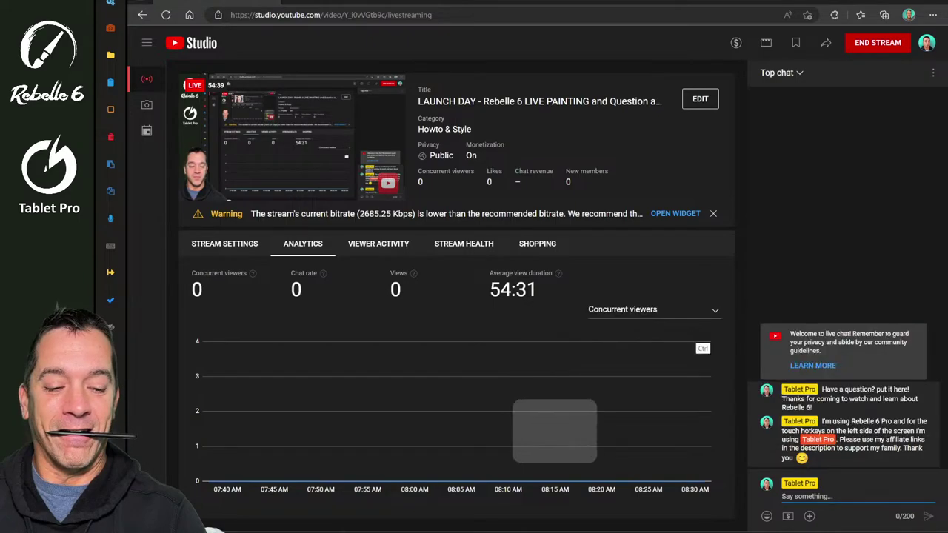
pyautogui.write('did the first ')
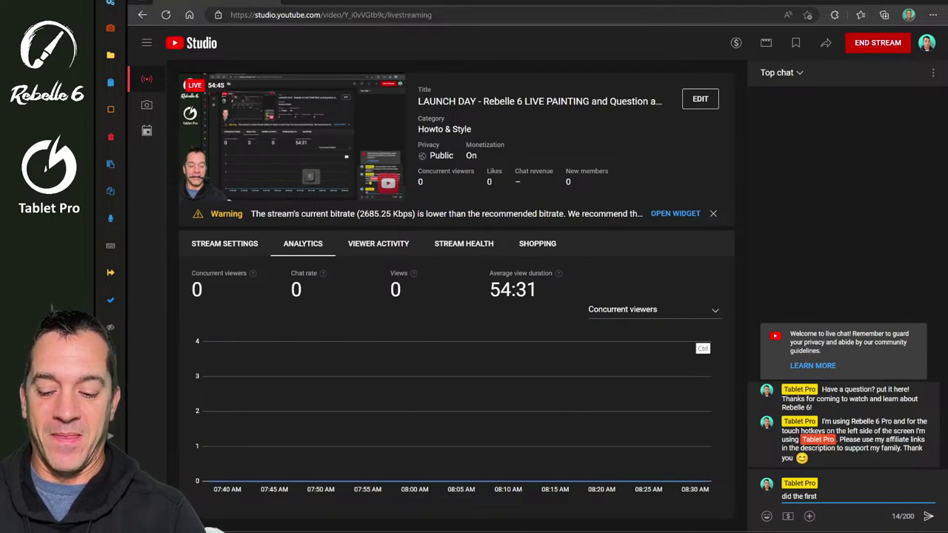
pyautogui.write('hour of the s')
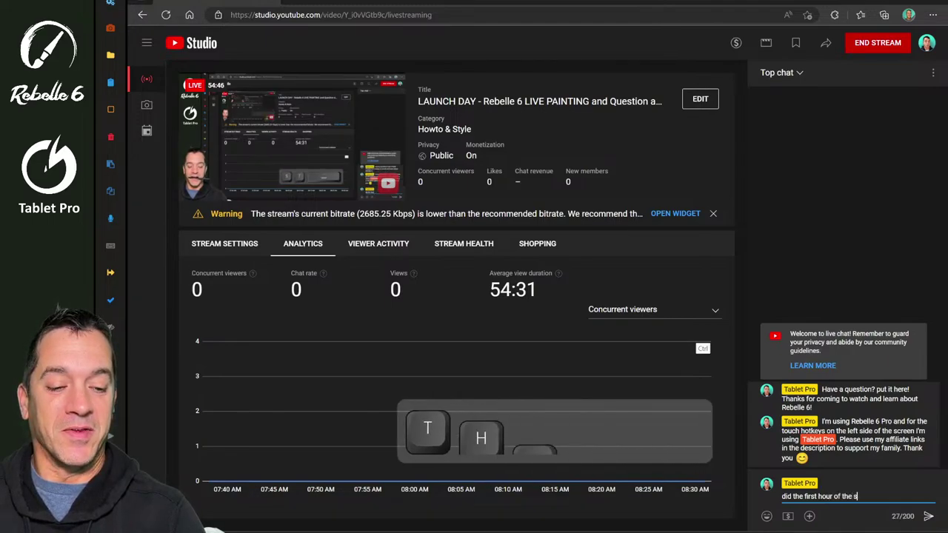
pyautogui.write('tream with thv')
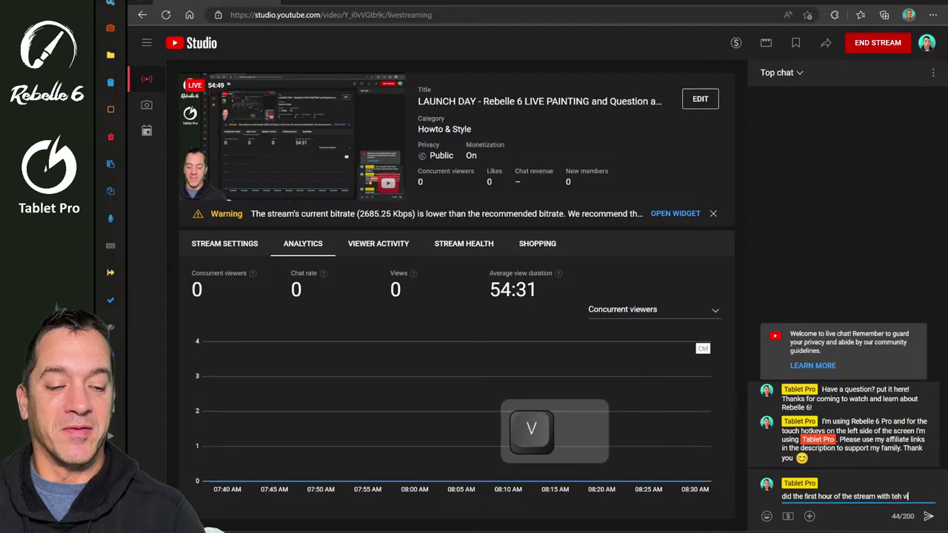
pyautogui.press('BackSpace')
pyautogui.write('e vid')
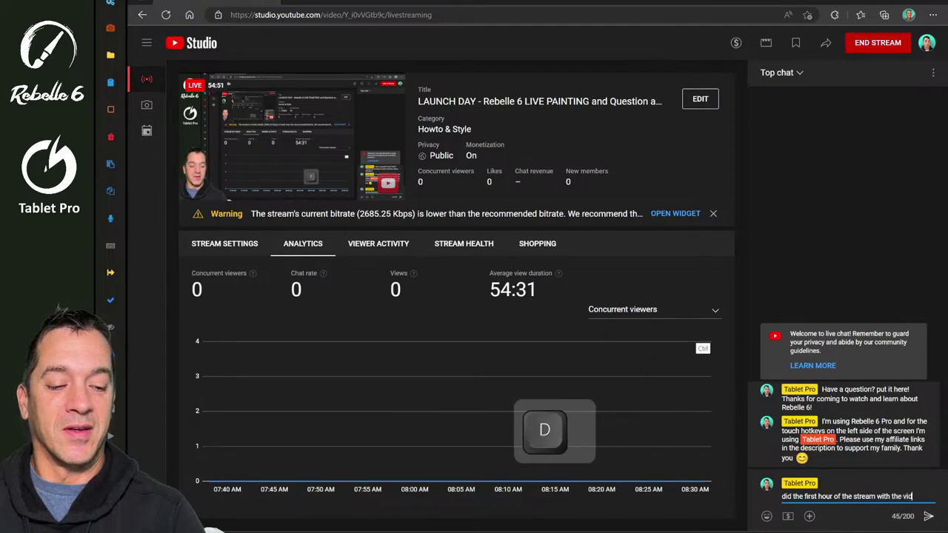
pyautogui.write('eo set ')
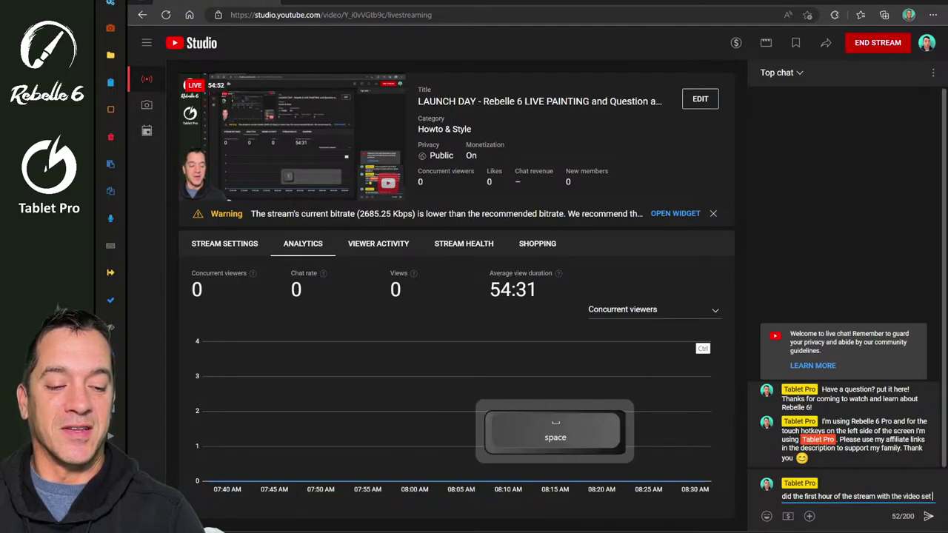
pyautogui.write('to private.')
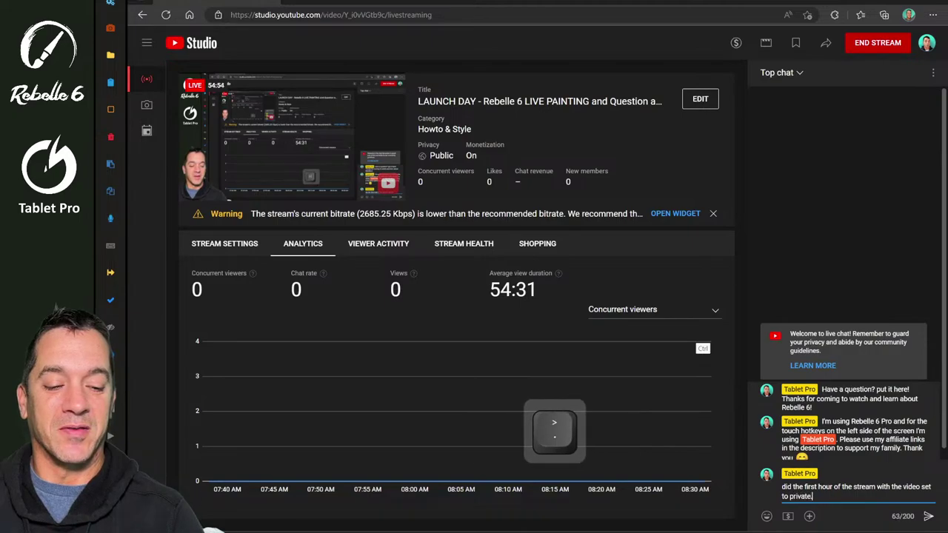
pyautogui.write(' oops!!!')
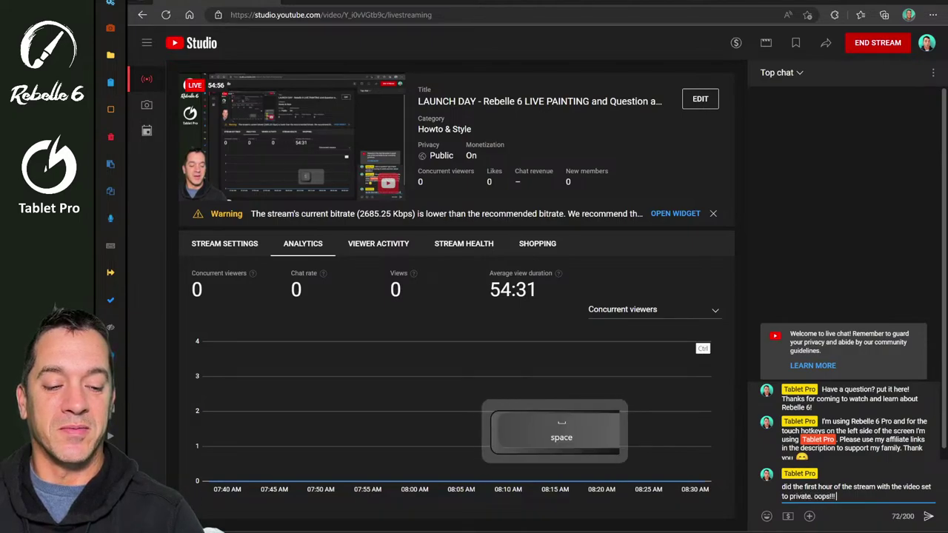
pyautogui.press('Return')
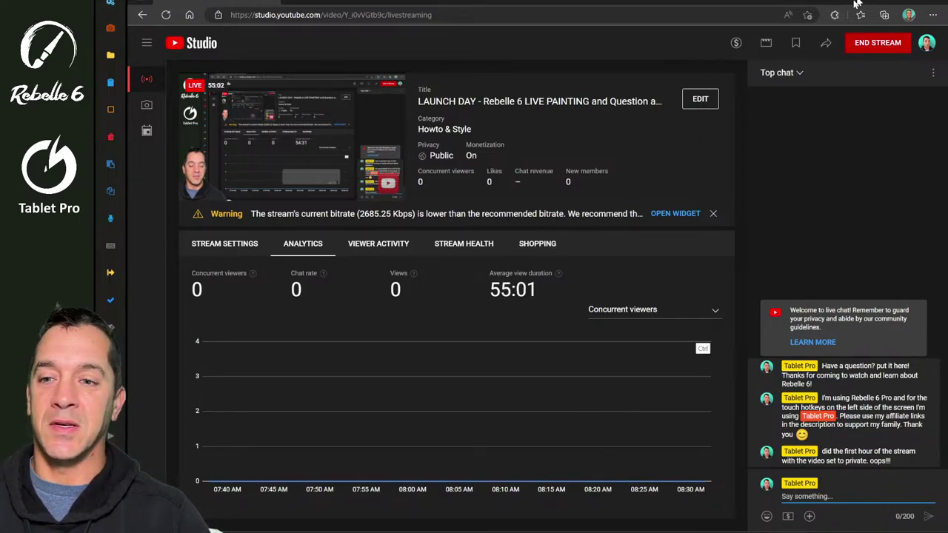
# - Switch back to Rebelle and flip the mirrored canvas view back to its normal orientation
pyautogui.click(892, 4)
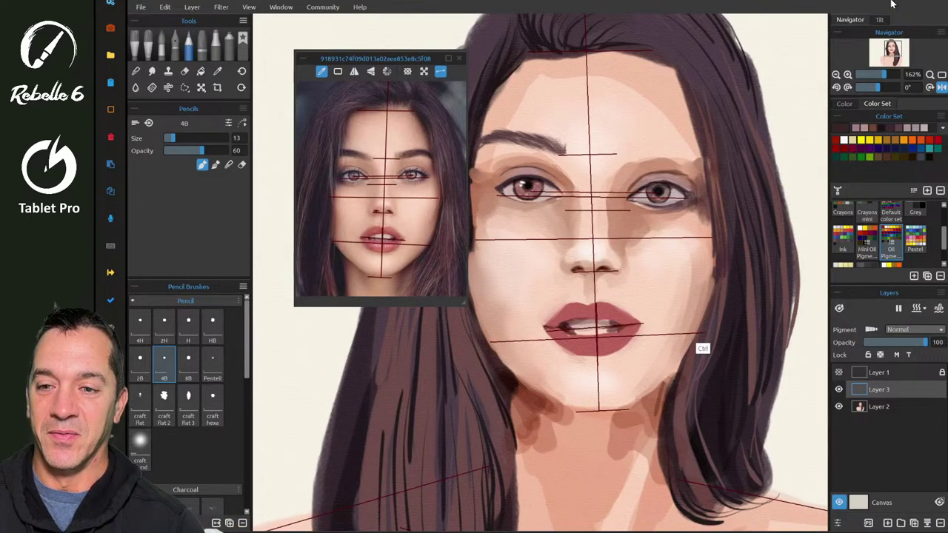
pyautogui.press('super+F18')
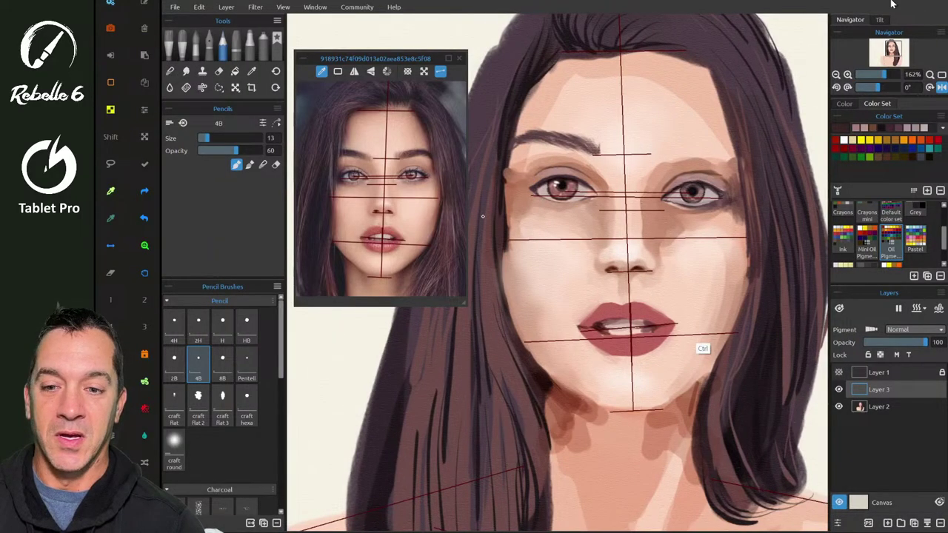
pyautogui.hotkey('shift', 'f')
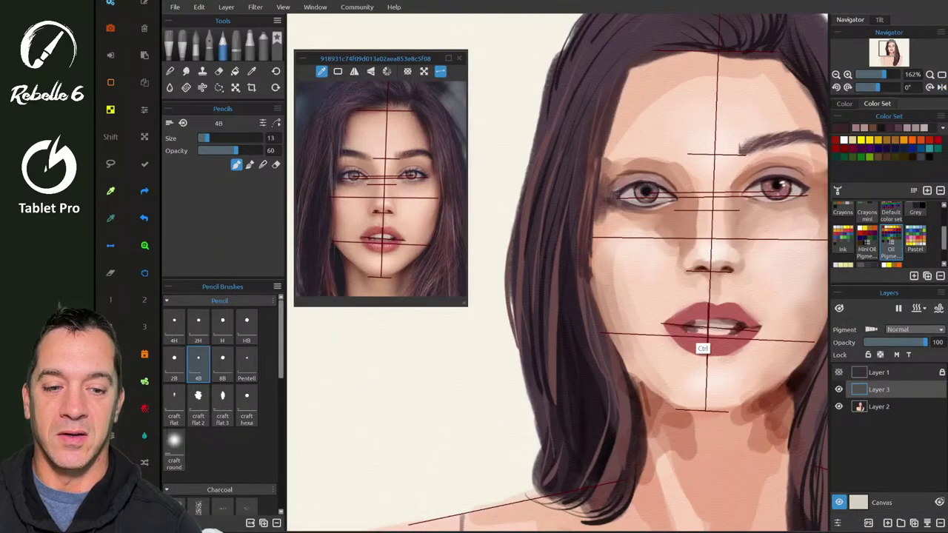
# - Select the area around the right-hand eye with a freehand lasso, scale it down to 1.904 by 1.054 cm, and check the mirrored view
pyautogui.scroll(1, 702, 348)
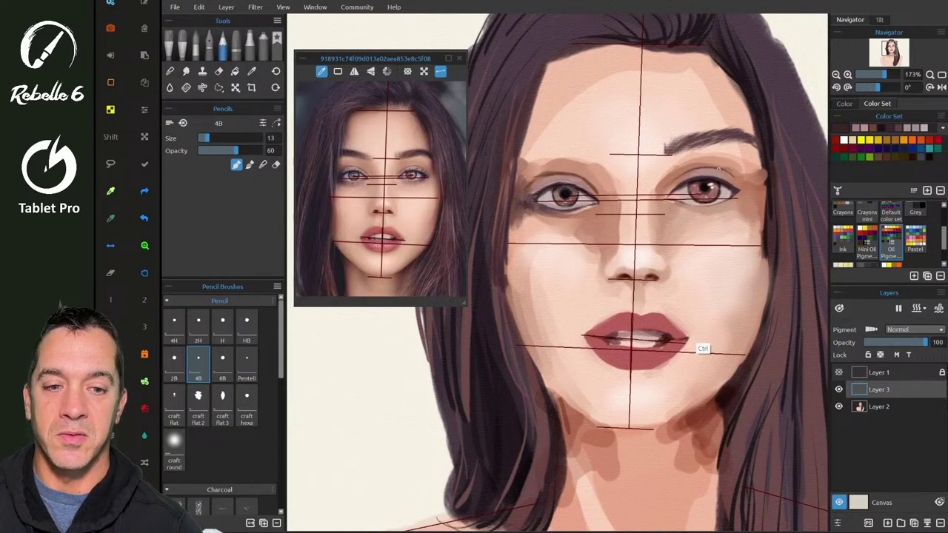
pyautogui.scroll(5, 717, 169)
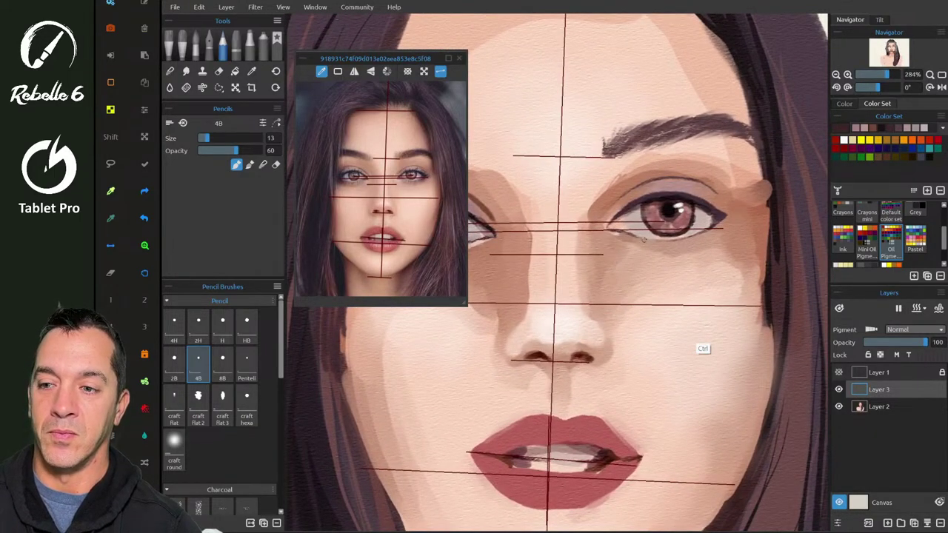
pyautogui.click(110, 163)
pyautogui.moveTo(603, 244)
pyautogui.mouseDown()
pyautogui.moveTo(758, 224)
pyautogui.moveTo(627, 257)
pyautogui.moveTo(605, 251)
pyautogui.mouseUp()
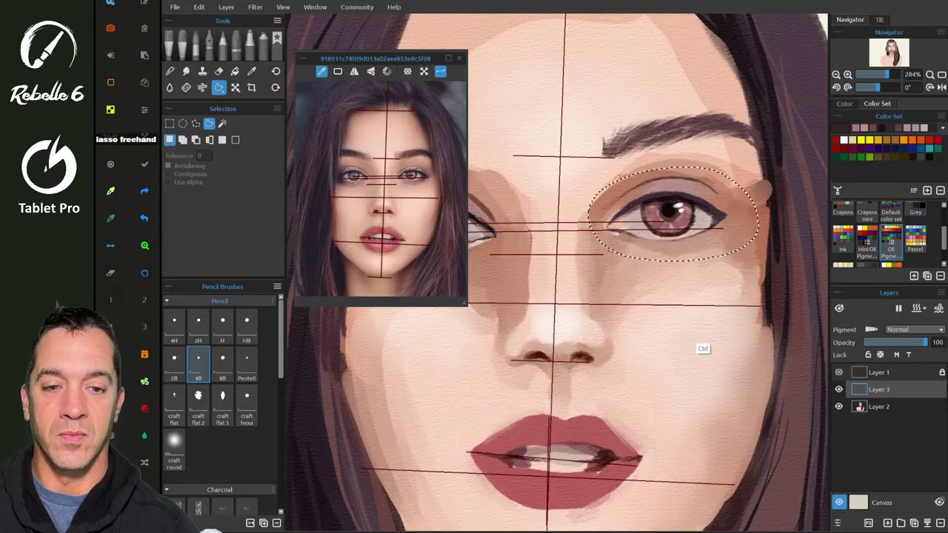
pyautogui.press('t')
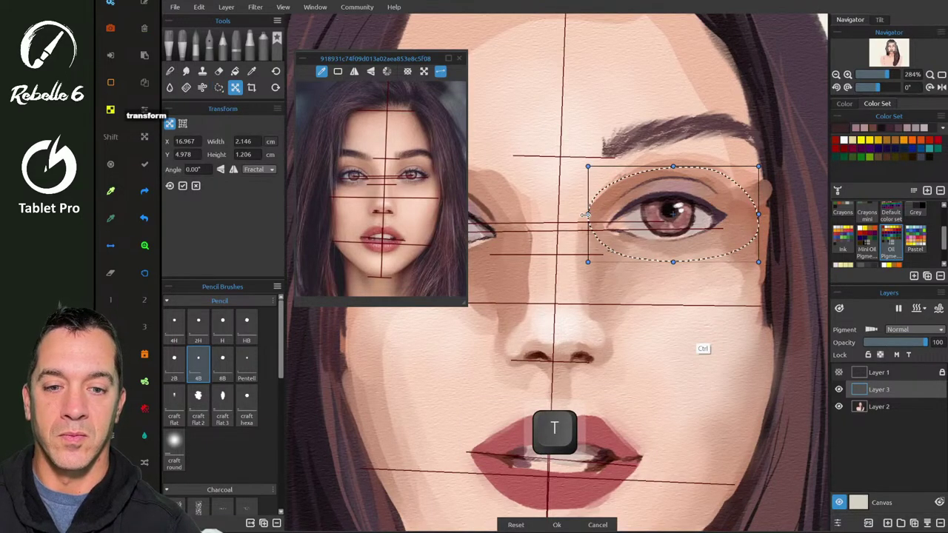
pyautogui.moveTo(761, 213); pyautogui.dragTo(753, 214)
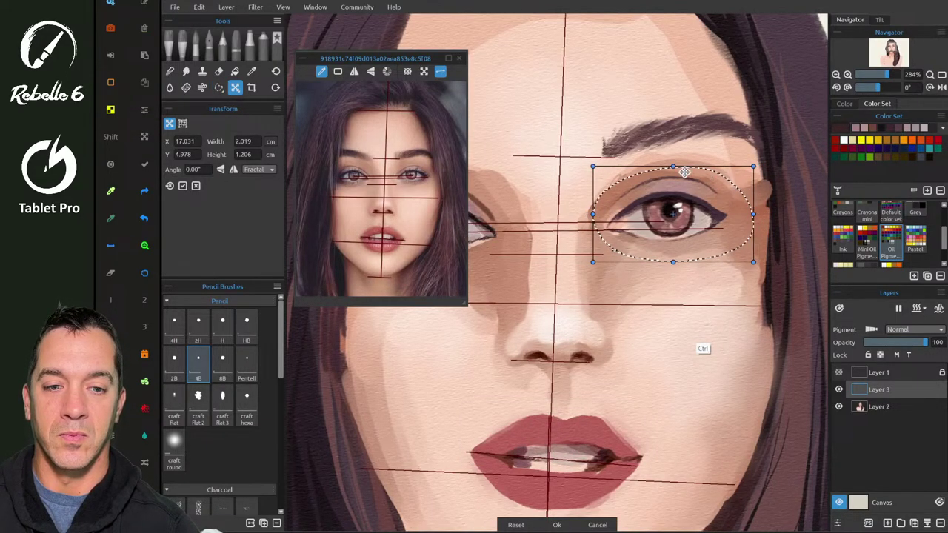
pyautogui.moveTo(675, 166); pyautogui.dragTo(673, 171)
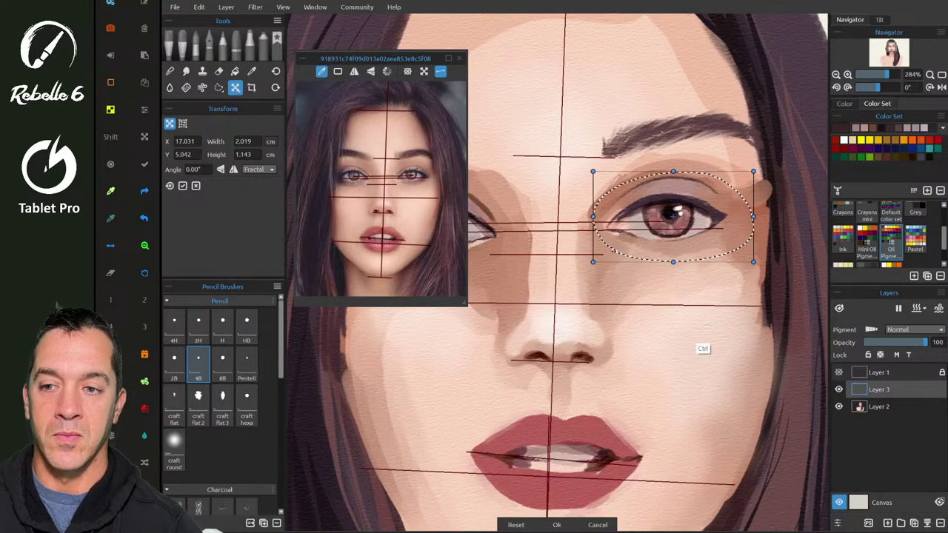
pyautogui.moveTo(673, 262); pyautogui.dragTo(673, 260)
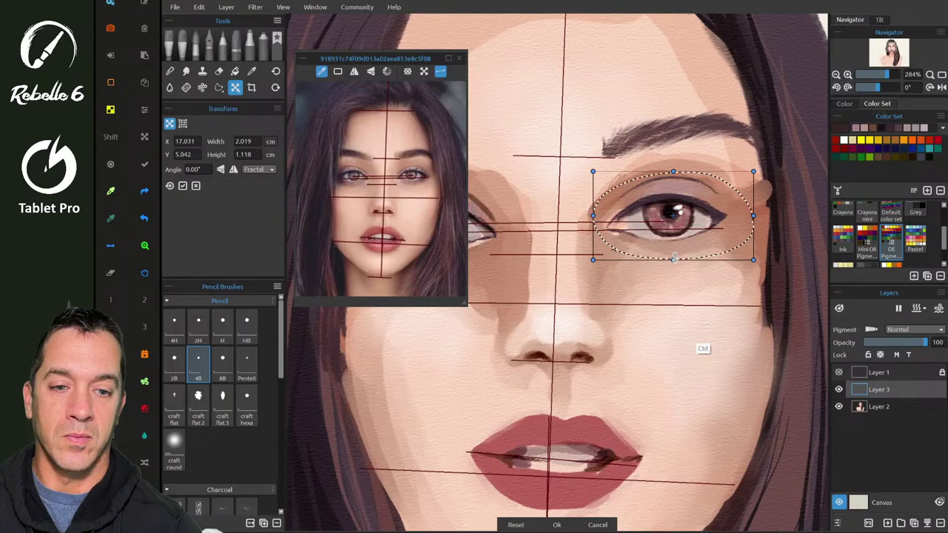
pyautogui.moveTo(673, 215); pyautogui.dragTo(672, 217)
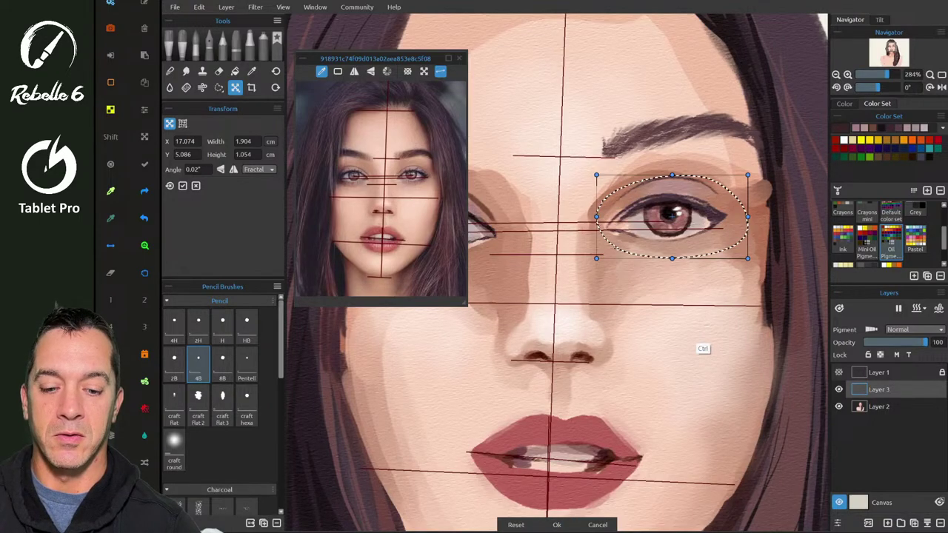
pyautogui.press('Return')
pyautogui.hotkey('shift', 'f')
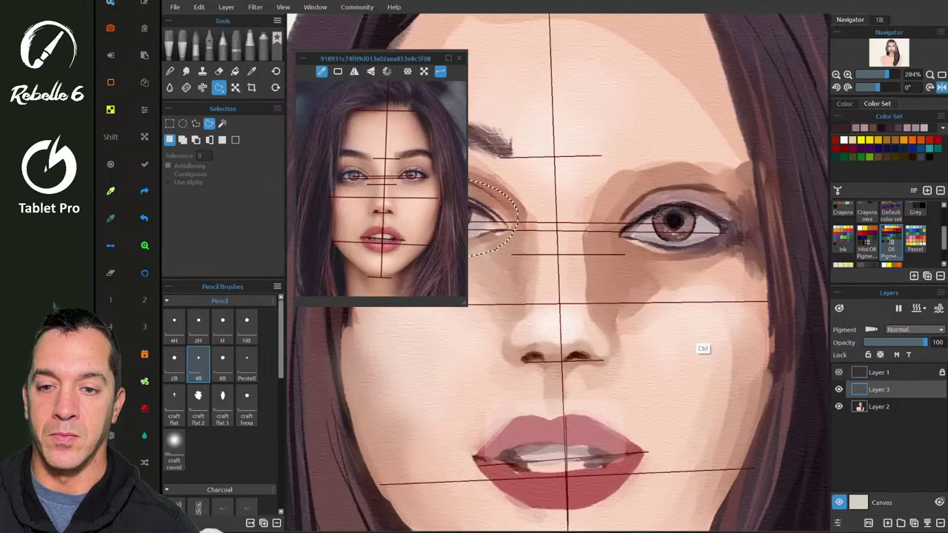
pyautogui.hotkey('shift', 'f')
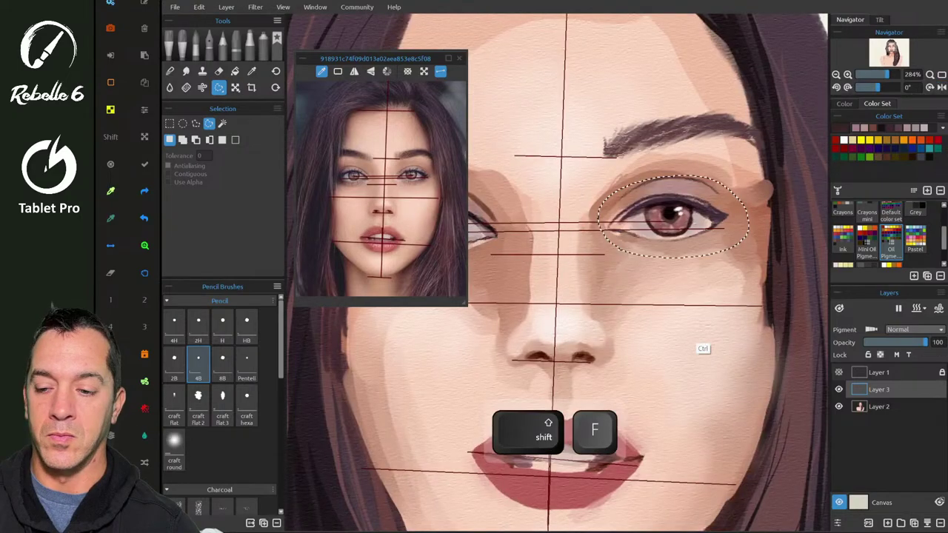
# - Hide the interface panels to enlarge the canvas area, and clear the selection around the right-hand eye
pyautogui.press('Tab')
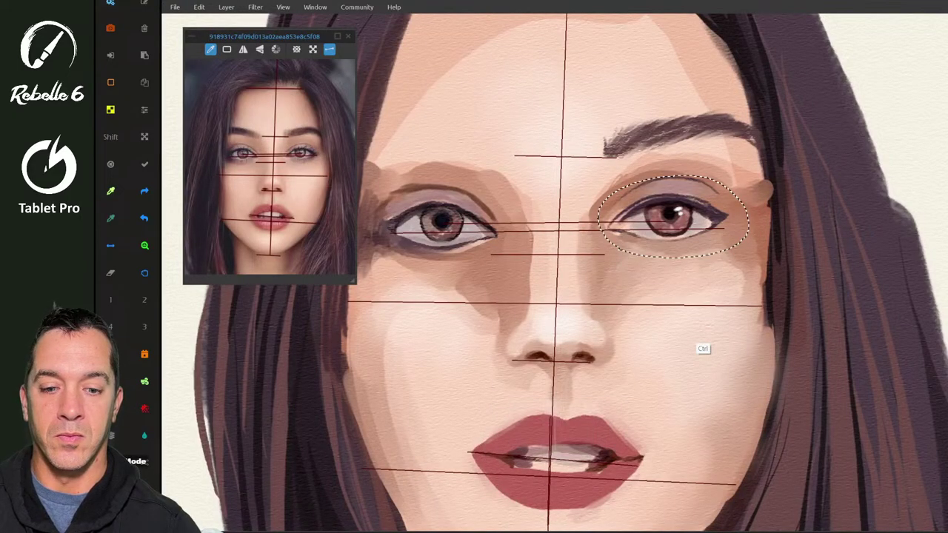
pyautogui.scroll(-5, 621, 222)
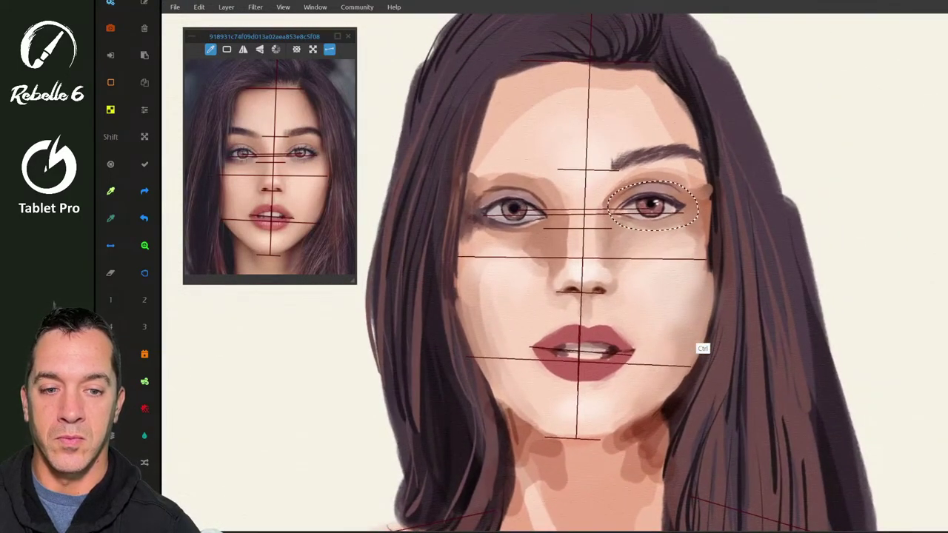
pyautogui.hotkey('ctrl', 'd')
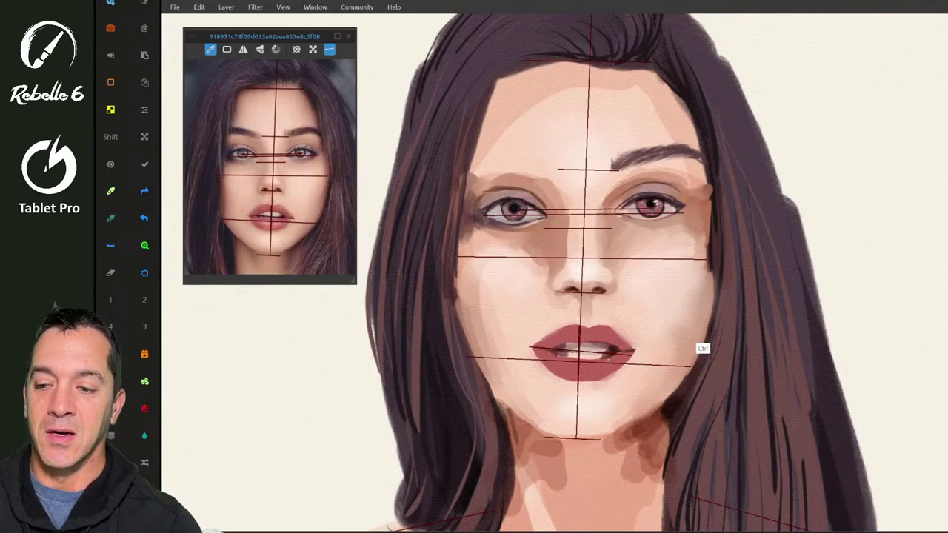
# - Bring up the favorite brushes in place of the pencil brushes and choose the Pentell brush
pyautogui.press('F8')
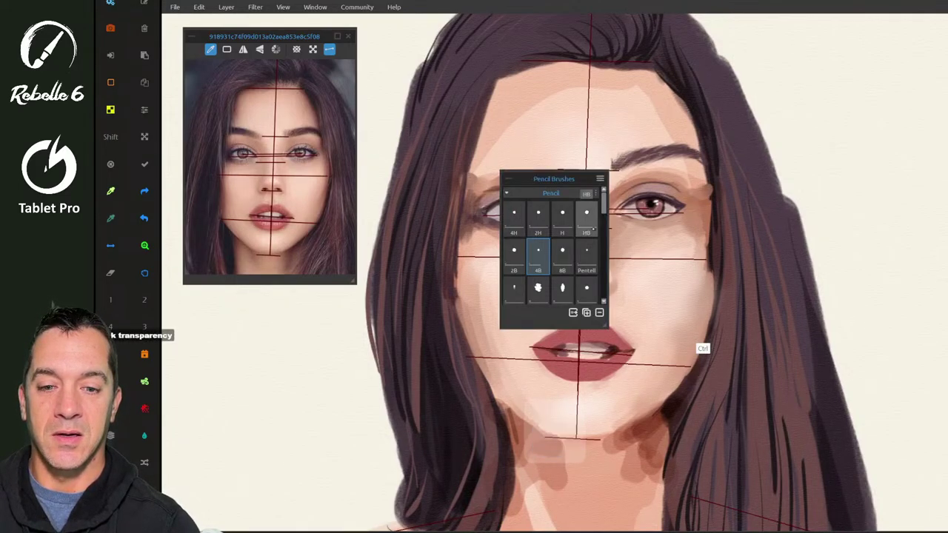
pyautogui.press('F8')
pyautogui.hotkey('shift', 'b')
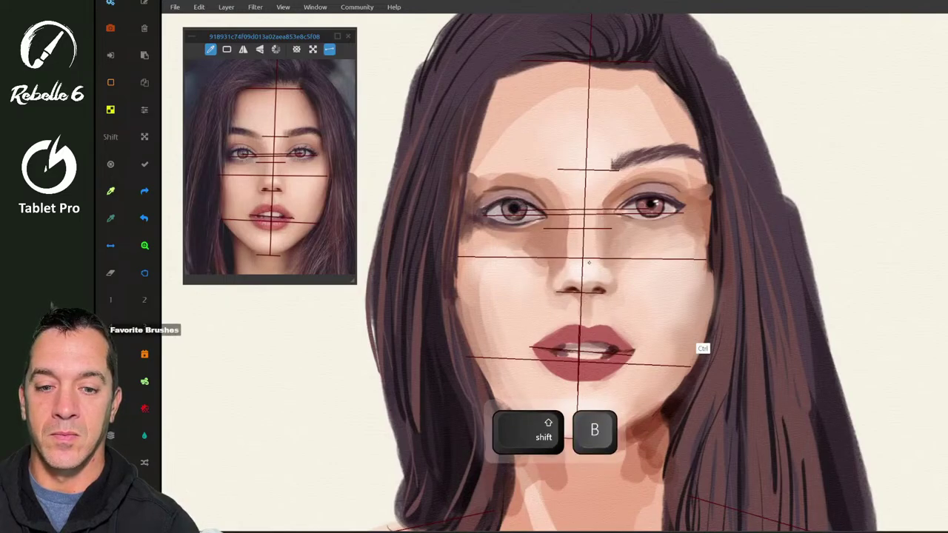
pyautogui.press('F8')
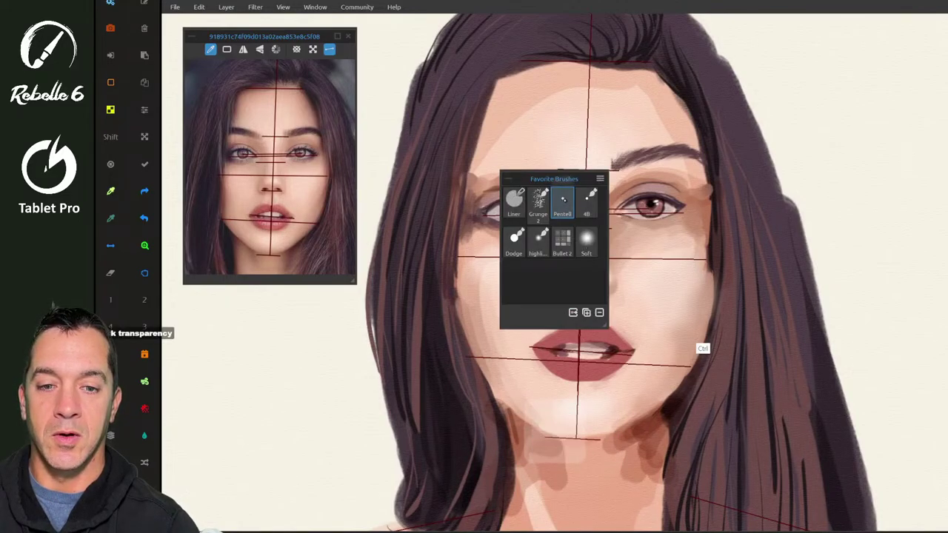
pyautogui.press('F8')
pyautogui.press('F8')
# - Sketch and fill the missing eyebrow above the left-hand eye using the dark colour sampled from the other eyebrow
pyautogui.moveTo(522, 161); pyautogui.dragTo(546, 164)
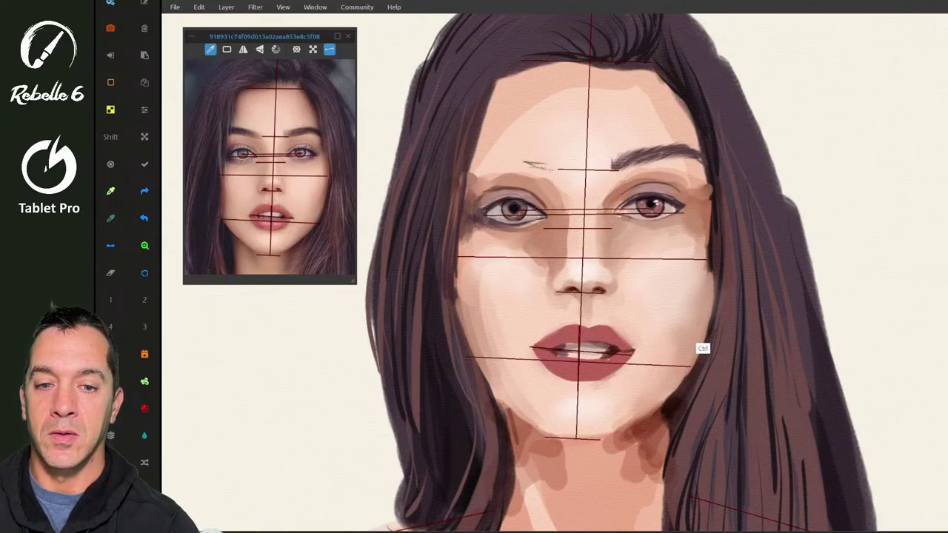
pyautogui.keyDown('alt'); pyautogui.click(626, 162); pyautogui.keyUp('alt')
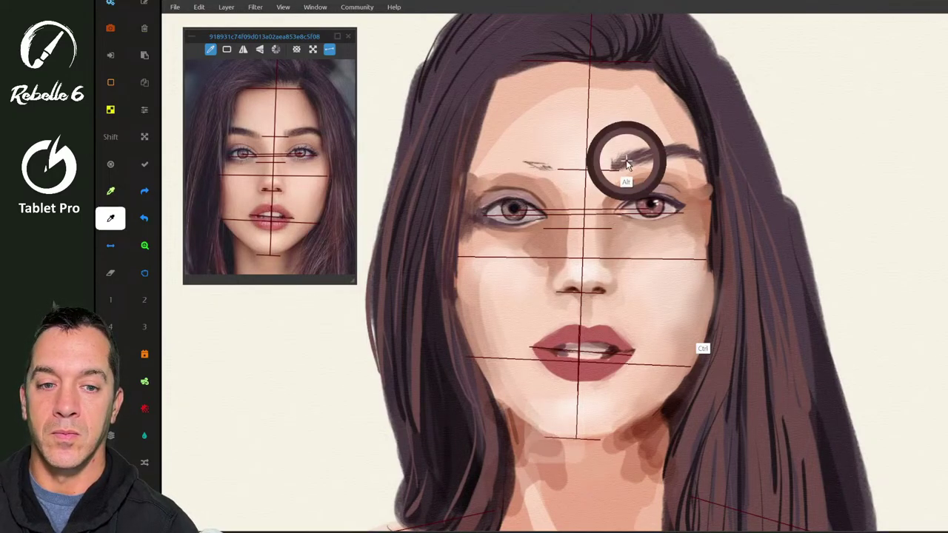
pyautogui.moveTo(553, 171)
pyautogui.mouseDown()
pyautogui.moveTo(537, 161)
pyautogui.moveTo(476, 161)
pyautogui.mouseUp()
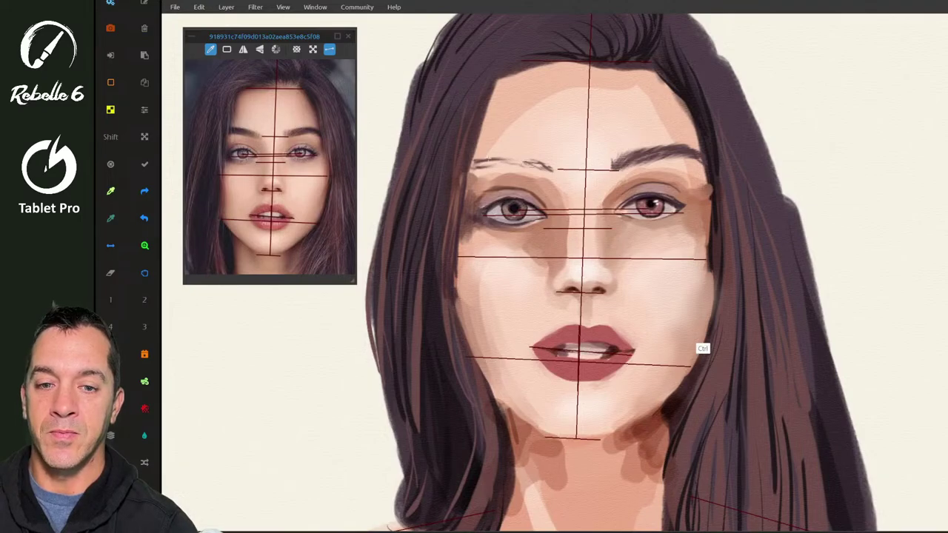
pyautogui.moveTo(522, 160)
pyautogui.mouseDown()
pyautogui.moveTo(470, 161)
pyautogui.moveTo(531, 166)
pyautogui.mouseUp()
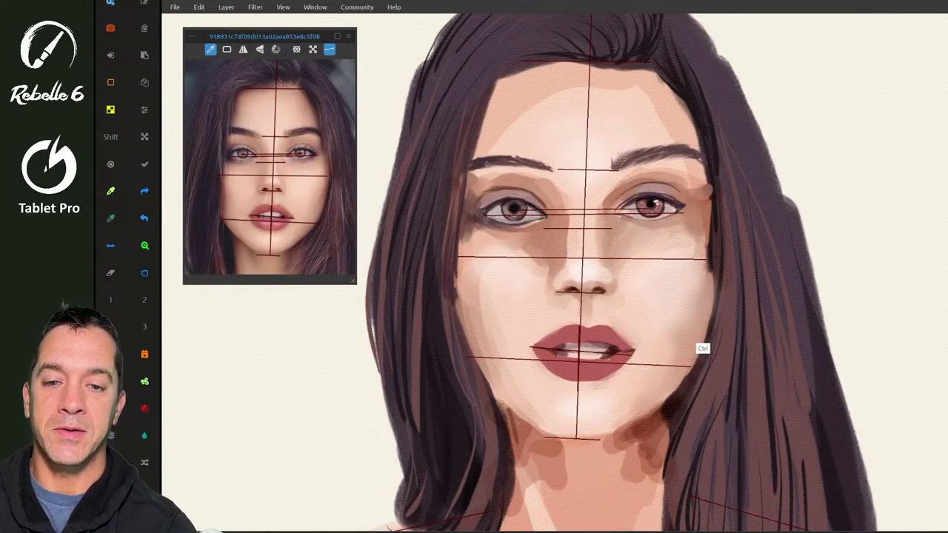
pyautogui.moveTo(524, 157)
pyautogui.mouseDown()
pyautogui.moveTo(471, 160)
pyautogui.moveTo(507, 153)
pyautogui.mouseUp()
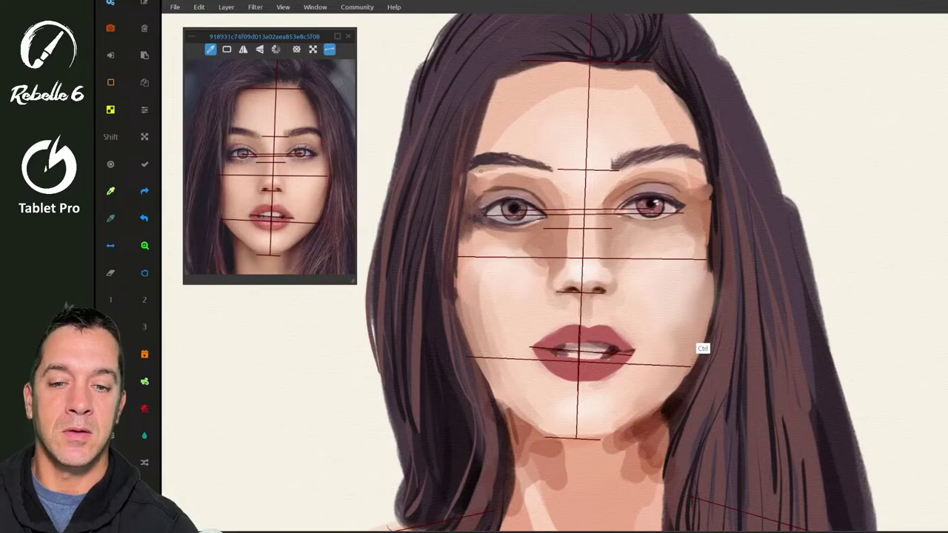
# - Extend the inner end of the left-hand eyebrow towards the guide line and add short hair strokes along its upper edge
pyautogui.scroll(5, 480, 170)
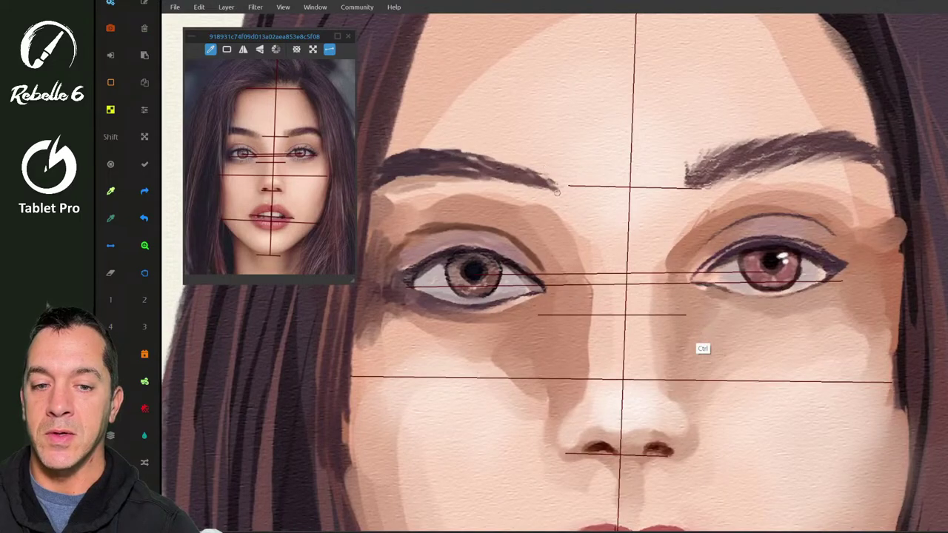
pyautogui.press('x')
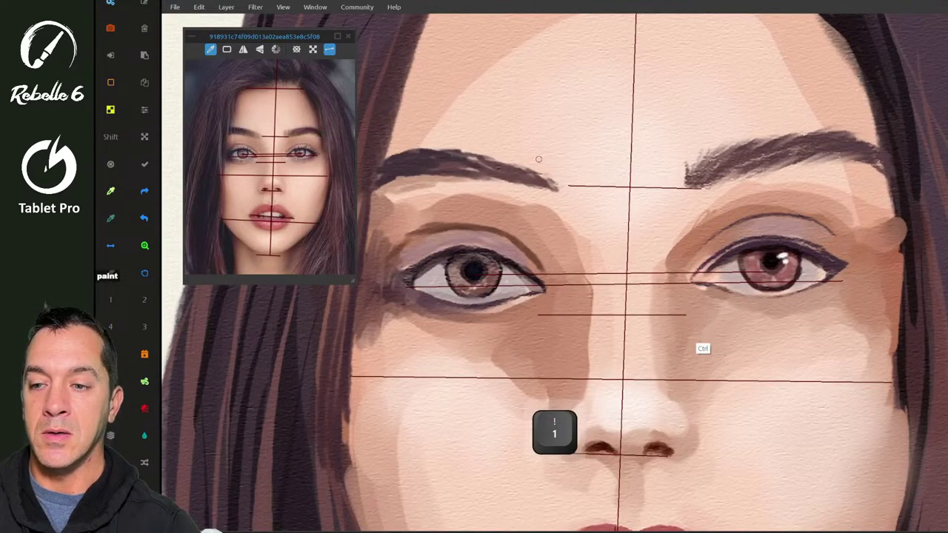
pyautogui.keyDown('alt'); pyautogui.click(528, 173); pyautogui.keyUp('alt')
pyautogui.moveTo(549, 181); pyautogui.dragTo(564, 193)
pyautogui.moveTo(563, 177)
pyautogui.mouseDown()
pyautogui.moveTo(567, 195)
pyautogui.moveTo(555, 180)
pyautogui.mouseUp()
pyautogui.moveTo(544, 165)
pyautogui.mouseDown()
pyautogui.moveTo(550, 184)
pyautogui.moveTo(521, 158)
pyautogui.moveTo(483, 162)
pyautogui.moveTo(497, 170)
pyautogui.mouseUp()
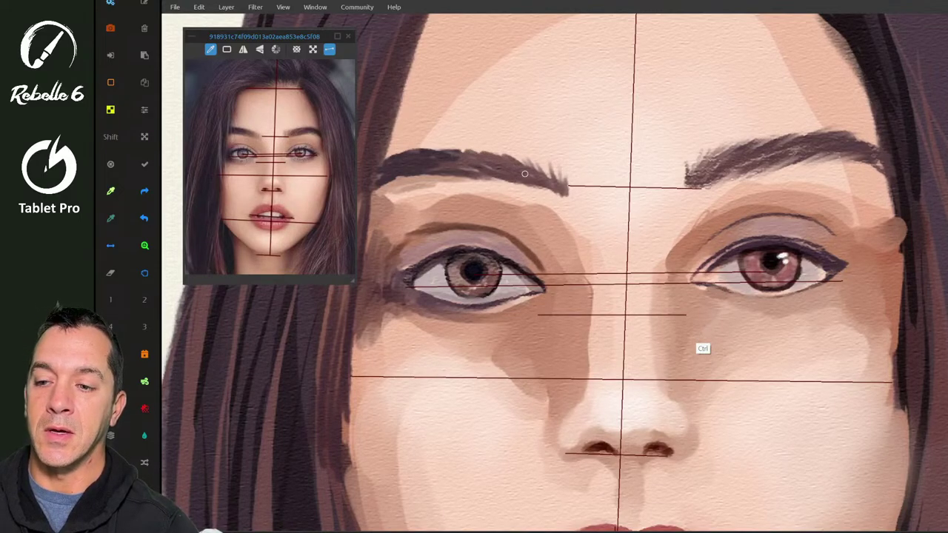
# - Adjust the brush and draw fine hairs along the outer upper edge and body of the left-hand eyebrow
pyautogui.press('ctrl')
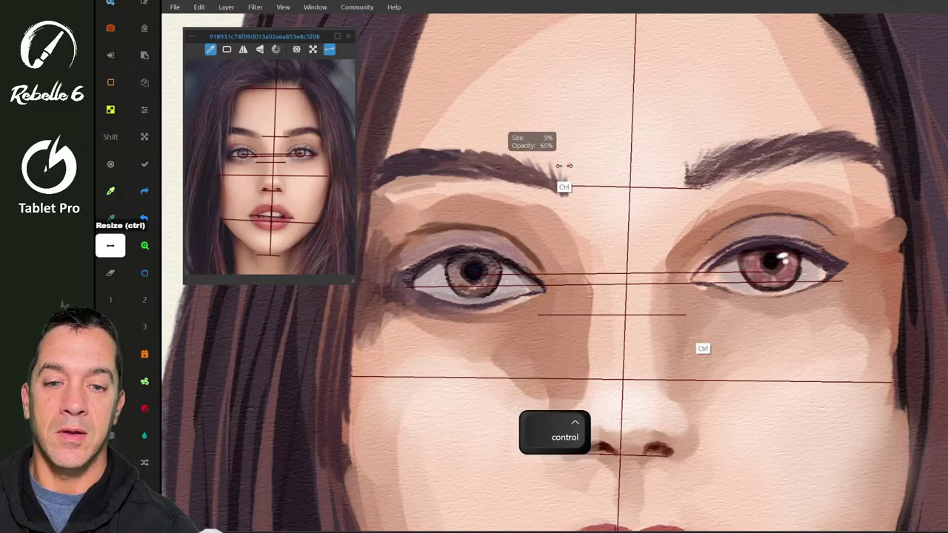
pyautogui.press('4')
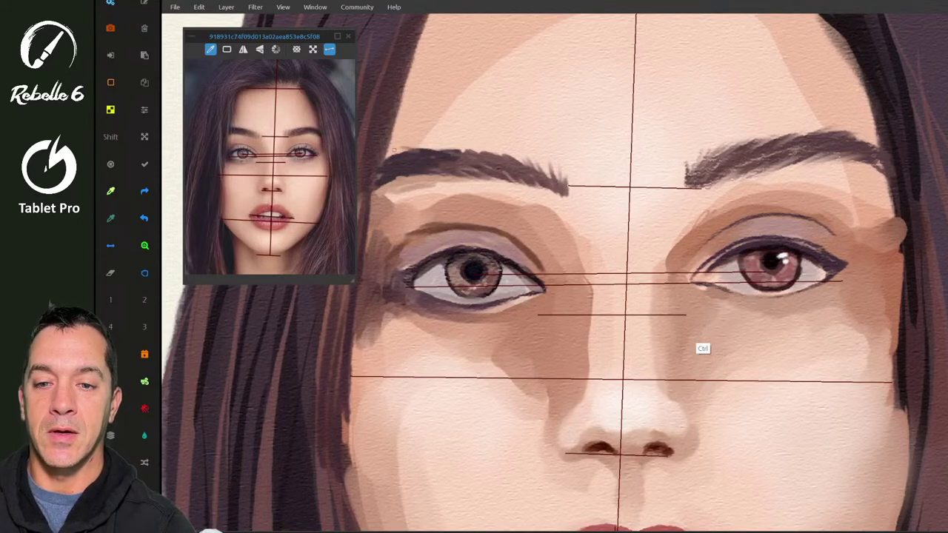
pyautogui.moveTo(393, 150)
pyautogui.mouseDown()
pyautogui.moveTo(481, 155)
pyautogui.moveTo(425, 151)
pyautogui.mouseUp()
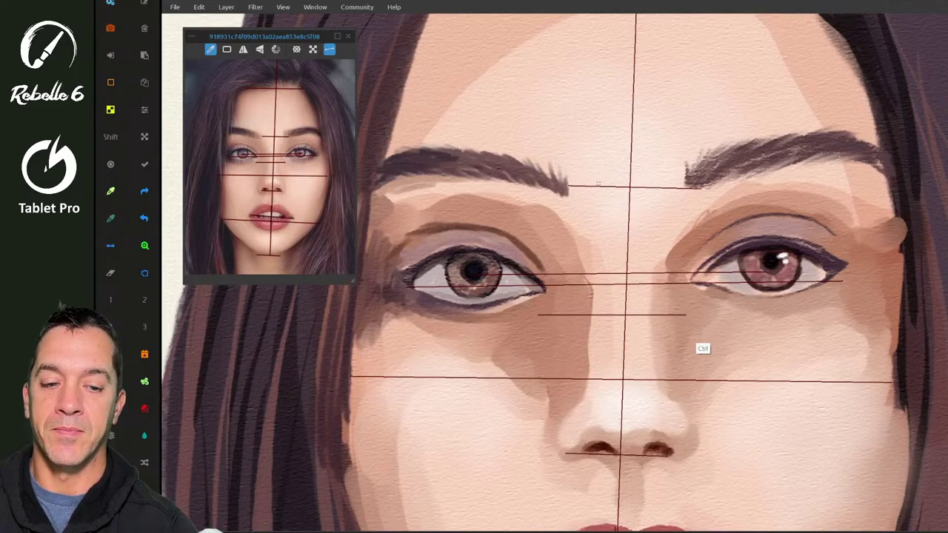
# - Paint dark hair strands down the left edge of the face, from cheek level to the jaw
pyautogui.scroll(-4, 599, 184)
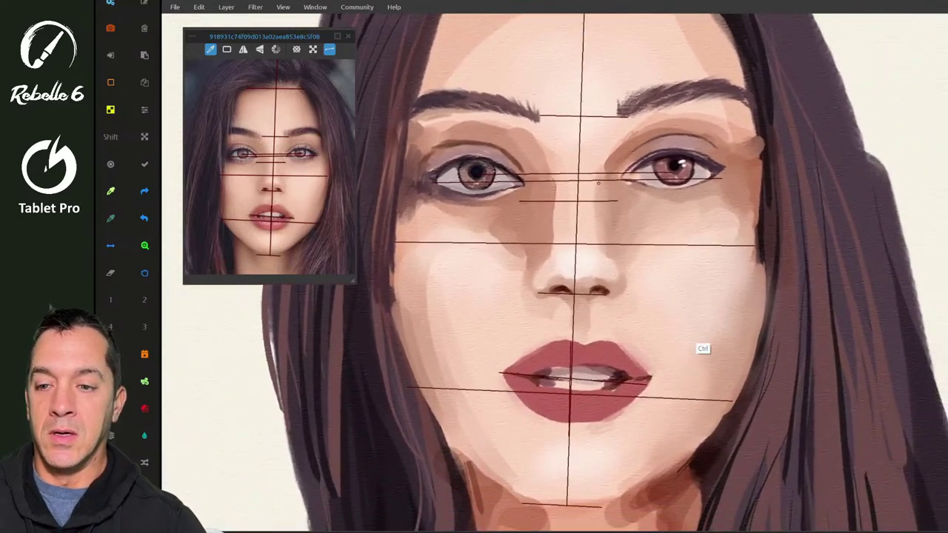
pyautogui.scroll(-1, 599, 182)
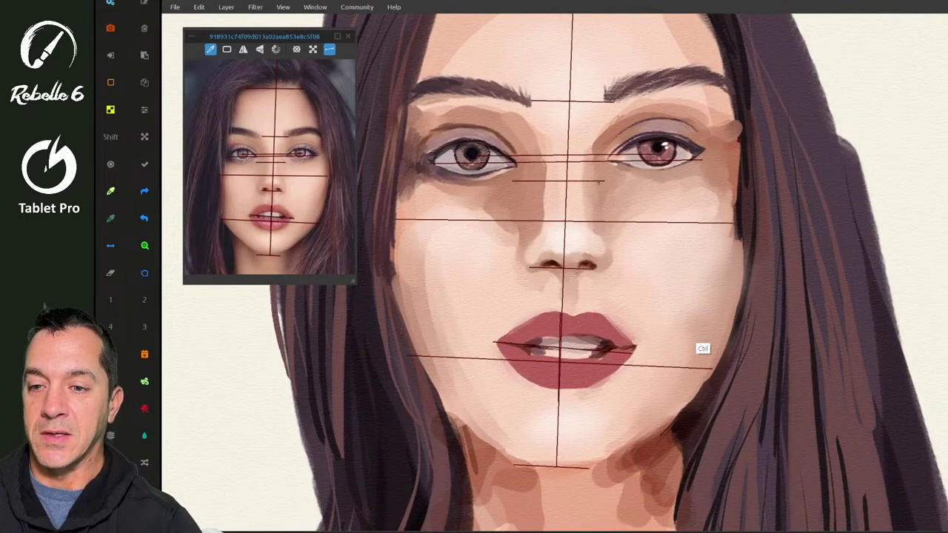
pyautogui.moveTo(393, 263); pyautogui.dragTo(406, 331)
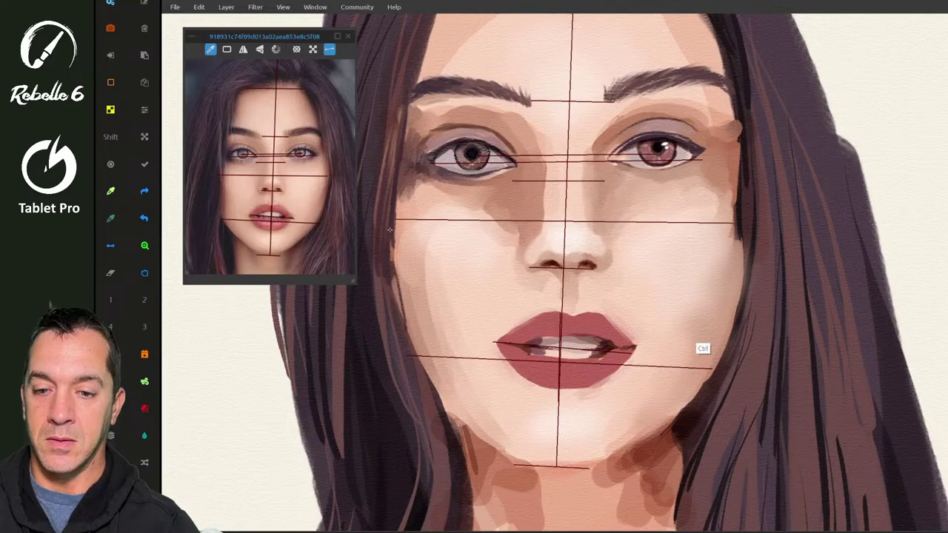
pyautogui.moveTo(392, 241); pyautogui.dragTo(413, 346)
pyautogui.moveTo(393, 238); pyautogui.dragTo(419, 362)
pyautogui.moveTo(391, 256); pyautogui.dragTo(418, 392)
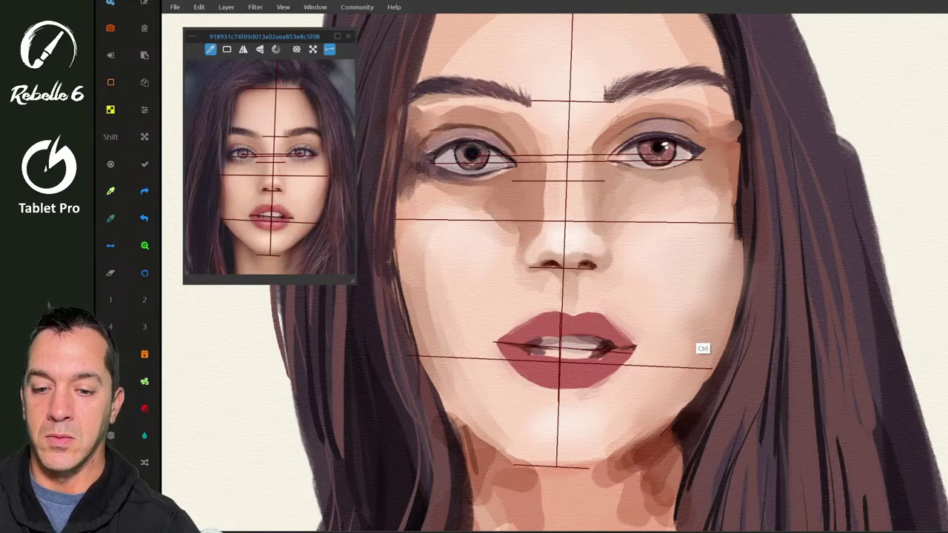
pyautogui.moveTo(392, 286); pyautogui.dragTo(410, 364)
# - Sample the hair colour and paint it along the left edge of the face from beside the eye down the cheek
pyautogui.keyDown('alt'); pyautogui.click(422, 385); pyautogui.keyUp('alt')
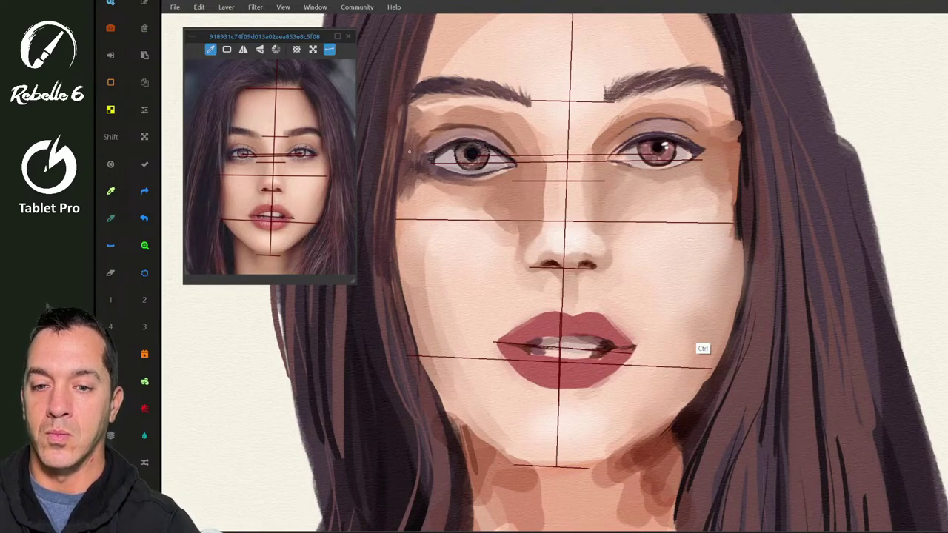
pyautogui.moveTo(401, 194); pyautogui.dragTo(398, 259)
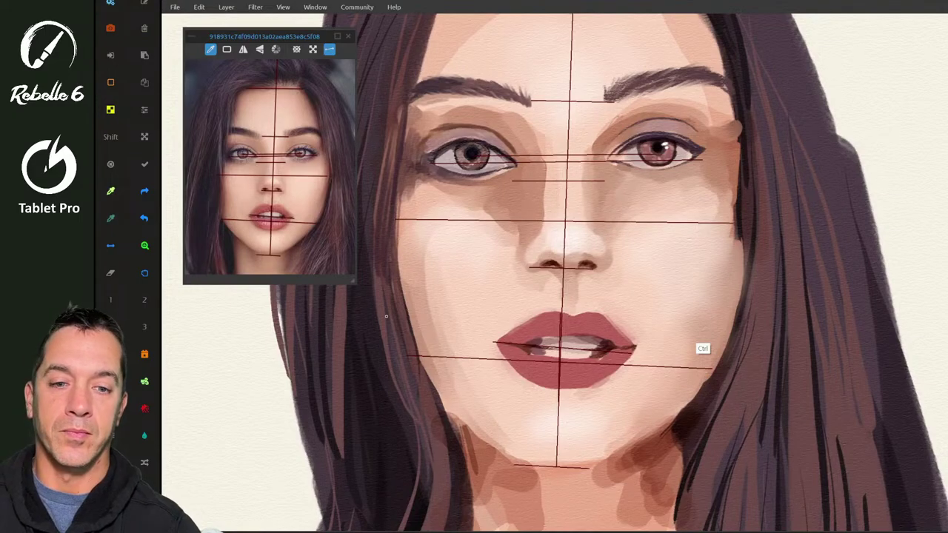
pyautogui.scroll(1, 386, 316)
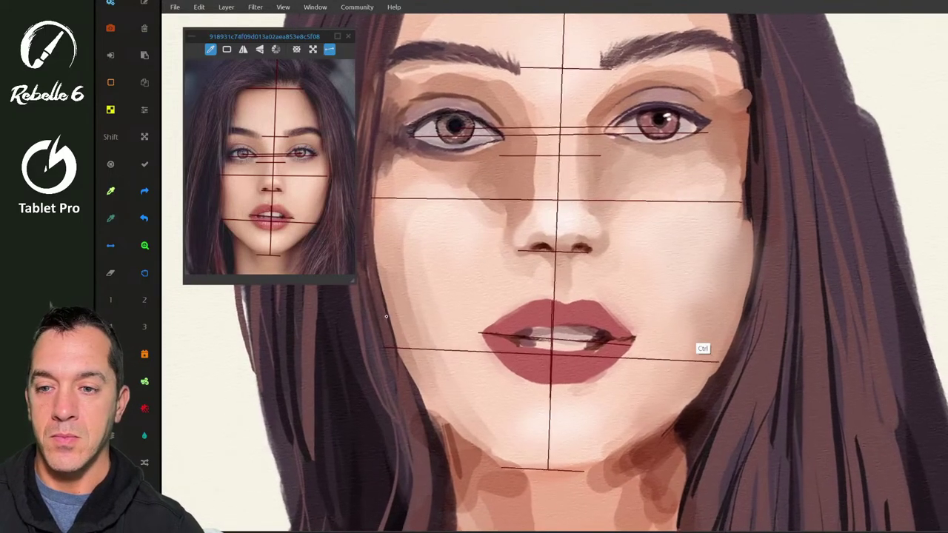
pyautogui.scroll(-2, 386, 316)
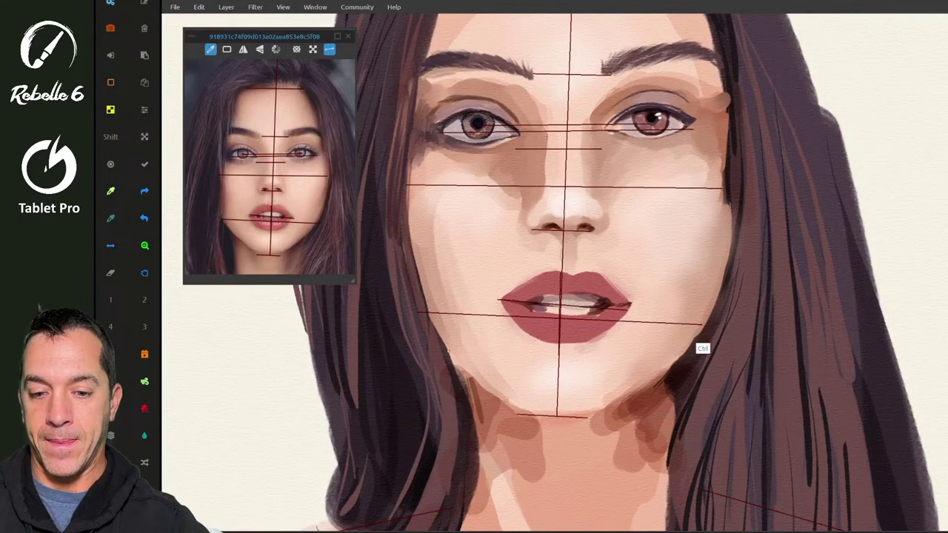
# - Outline the jaw with thin dark strokes from the left-hand cheek under the chin to the right-hand cheek, sampling the dark shade beneath the jaw
pyautogui.moveTo(448, 353); pyautogui.dragTo(509, 407)
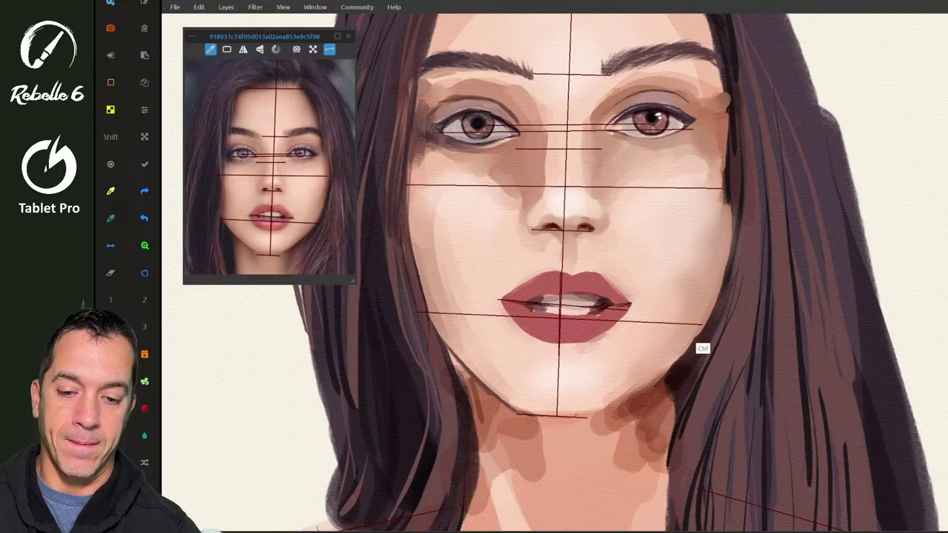
pyautogui.moveTo(577, 416); pyautogui.dragTo(650, 383)
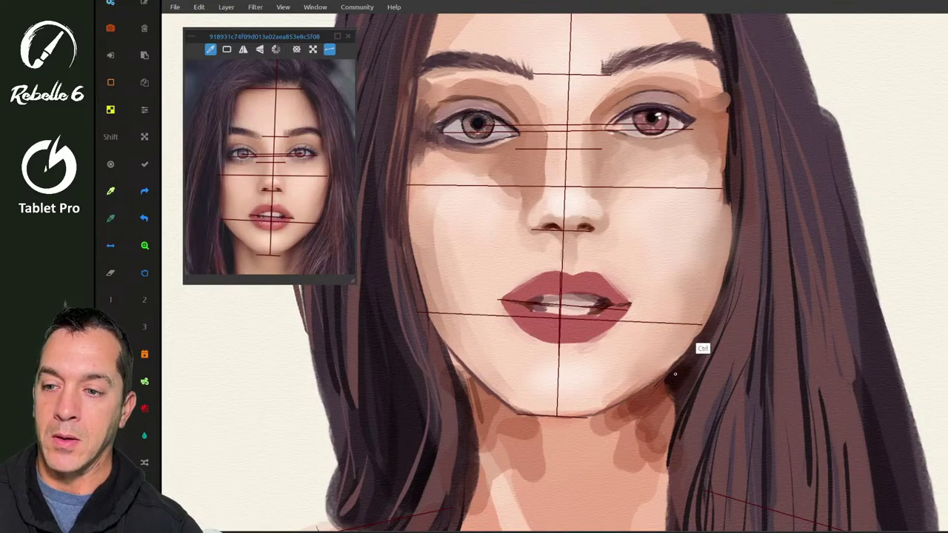
pyautogui.keyDown('alt'); pyautogui.click(673, 374); pyautogui.keyUp('alt')
pyautogui.moveTo(610, 409)
pyautogui.mouseDown()
pyautogui.moveTo(666, 377)
pyautogui.moveTo(697, 336)
pyautogui.mouseUp()
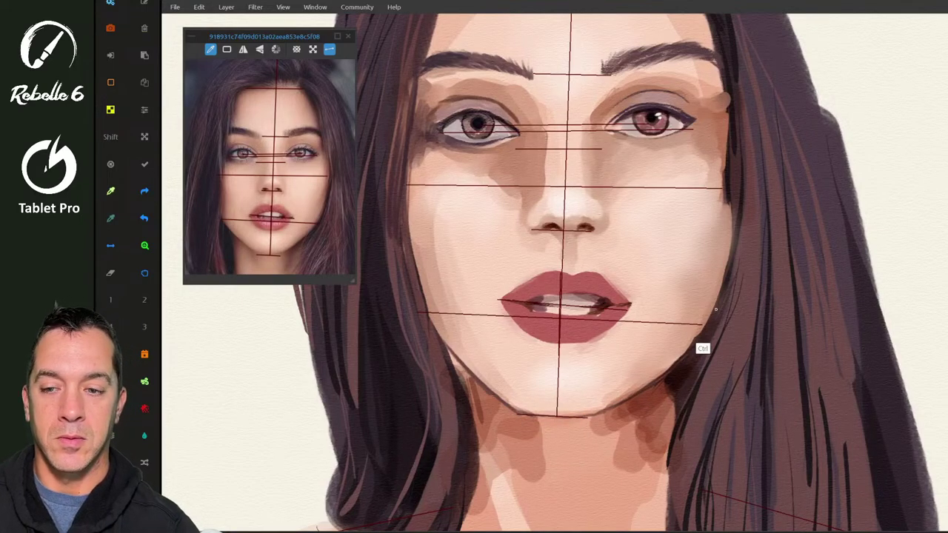
pyautogui.scroll(5, 715, 309)
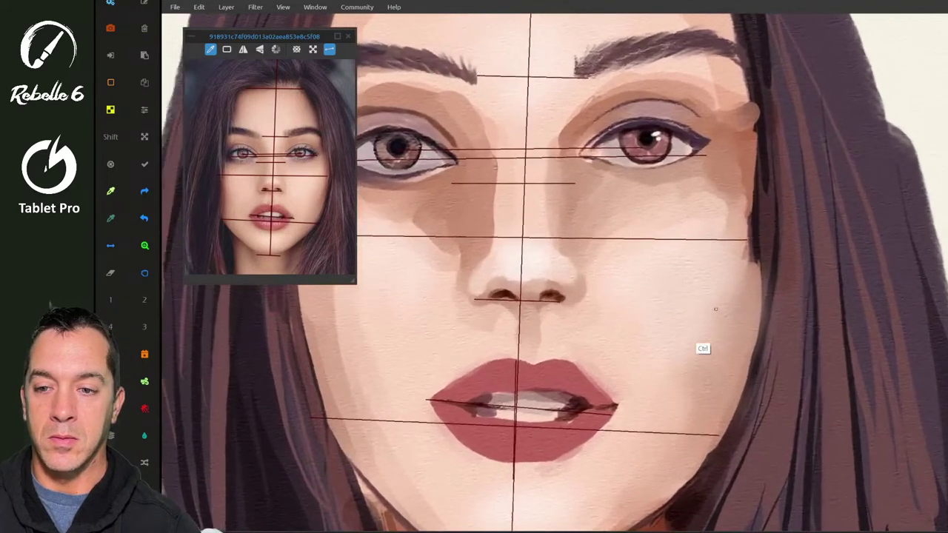
pyautogui.scroll(-2, 715, 309)
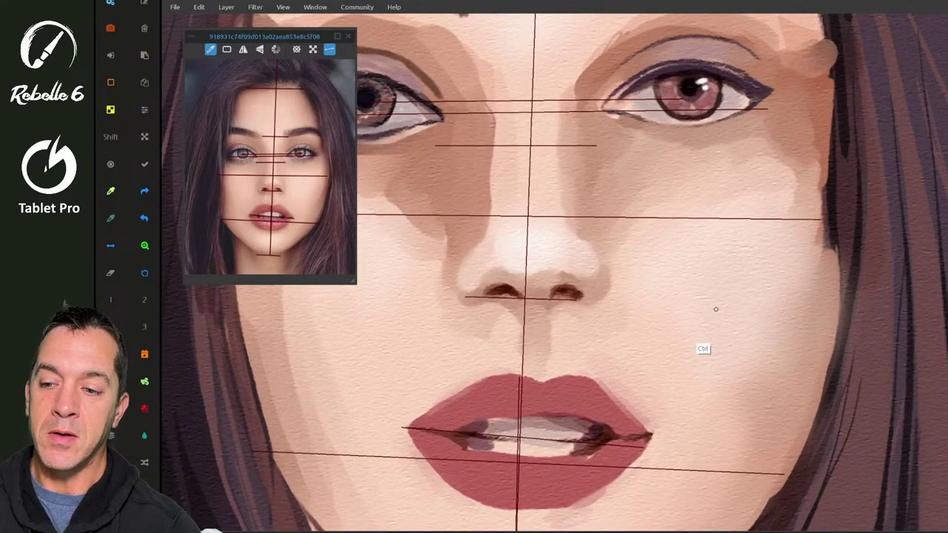
pyautogui.scroll(-3, 715, 309)
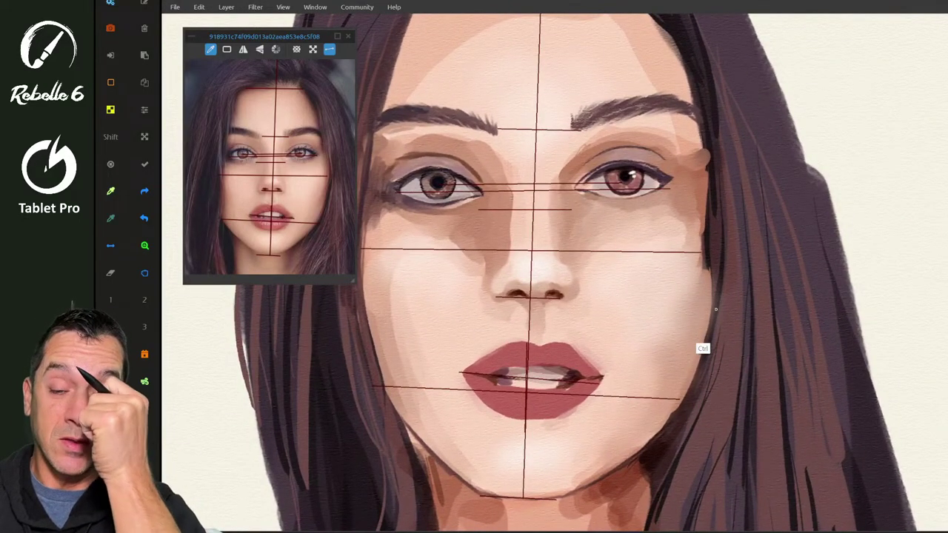
pyautogui.scroll(-2, 715, 308)
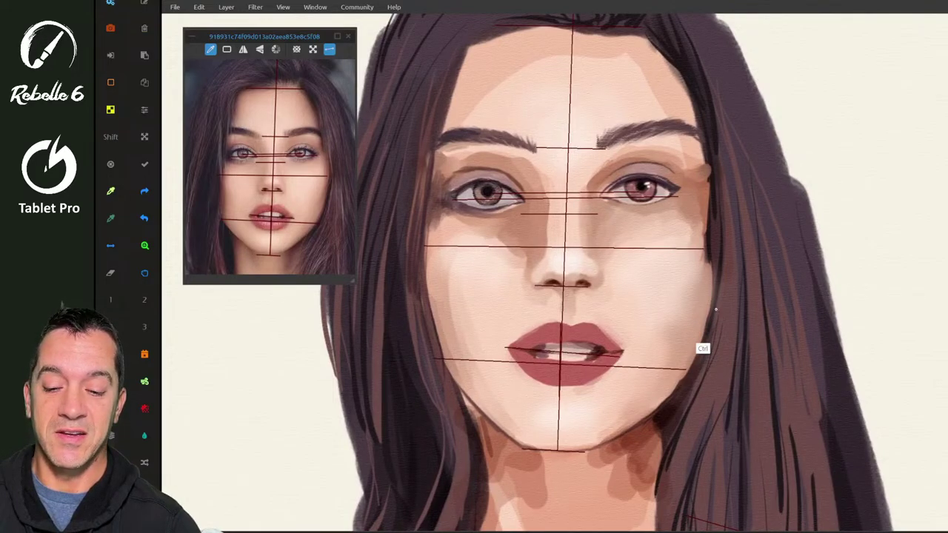
# - Switch to the YouTube Studio live stream page and answer the viewer's question in chat with "yes it will be available"
pyautogui.click(362, 531)
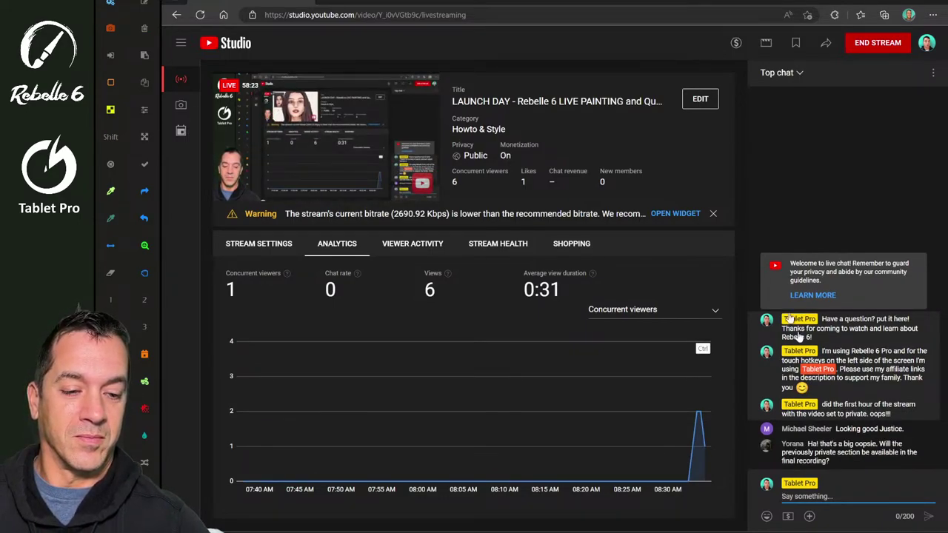
pyautogui.write('y')
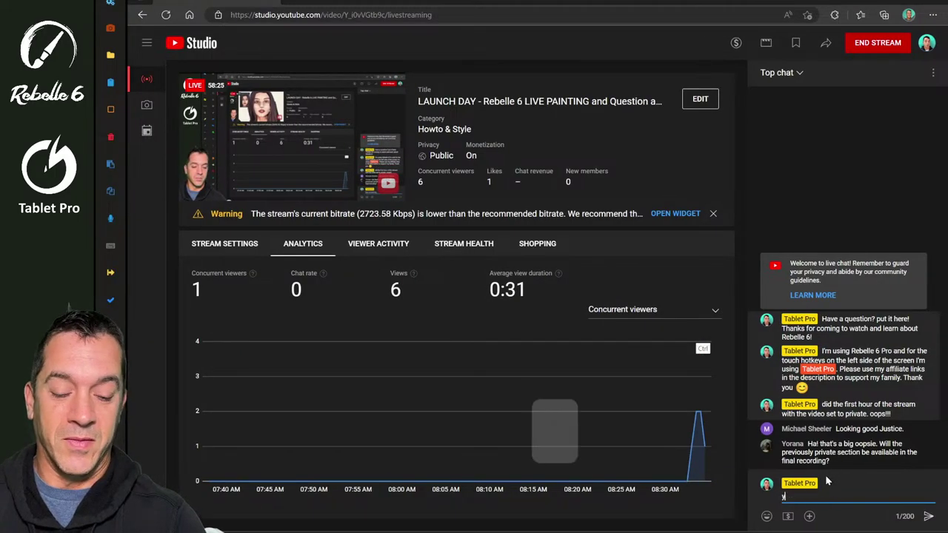
pyautogui.write('es it will be ')
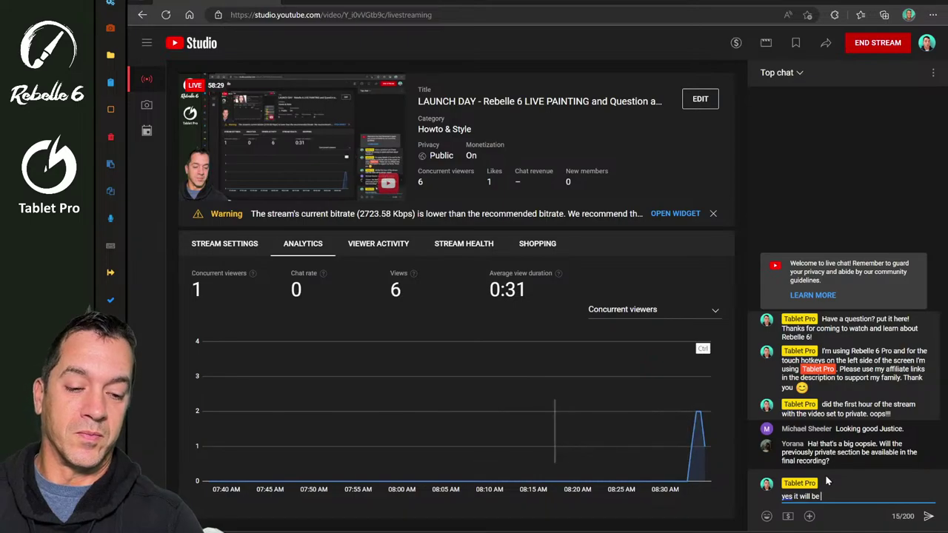
pyautogui.write('available')
pyautogui.press('Return')
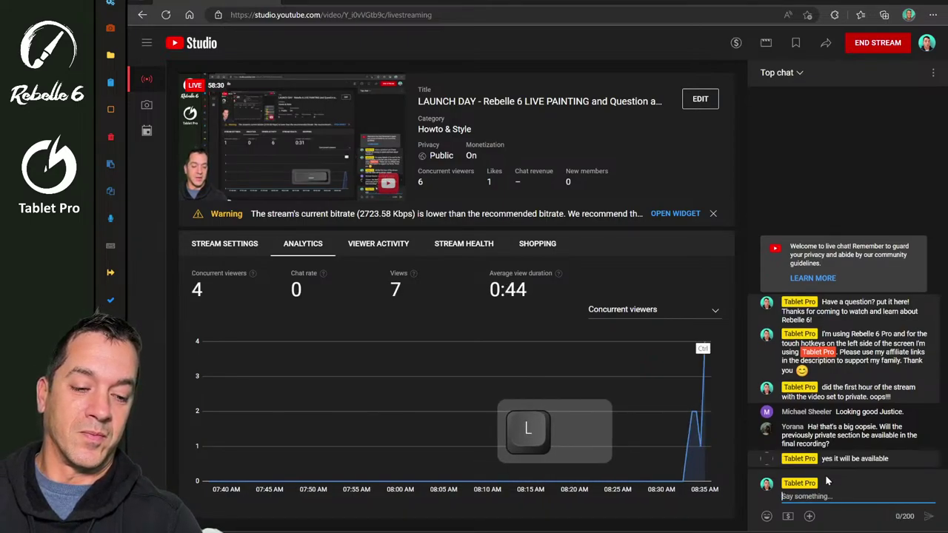
# - Post the chat message "a lot of talking to no one" and return to the portrait in Rebelle
pyautogui.write('a')
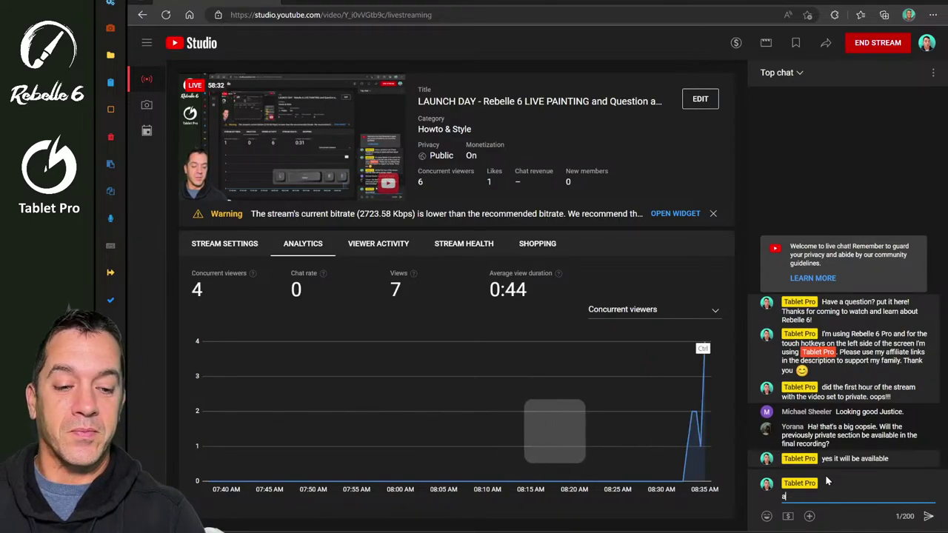
pyautogui.write(' lot of talking ')
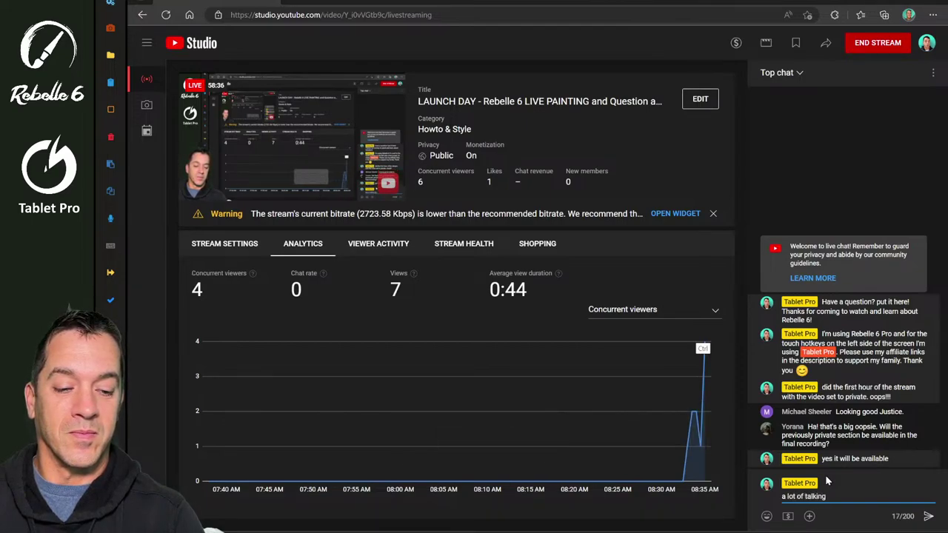
pyautogui.write('to no one')
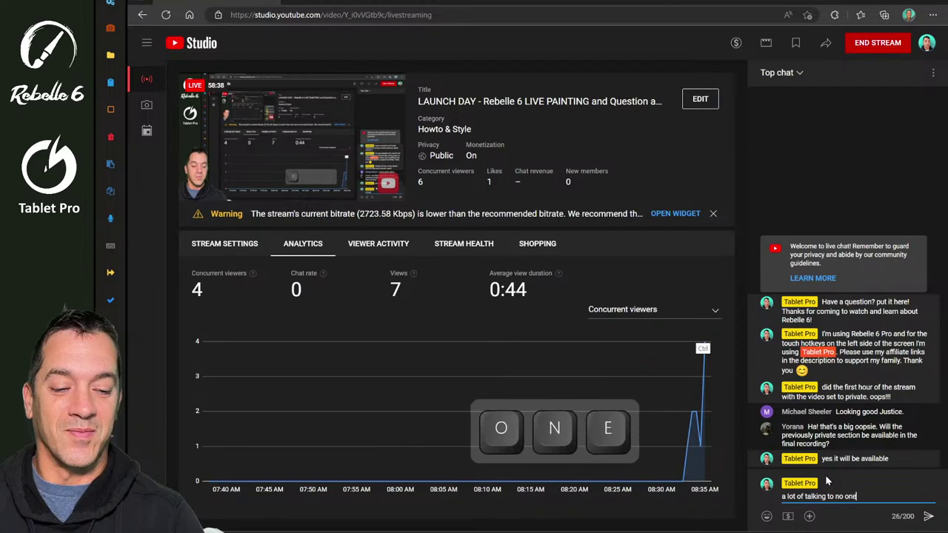
pyautogui.press('Return')
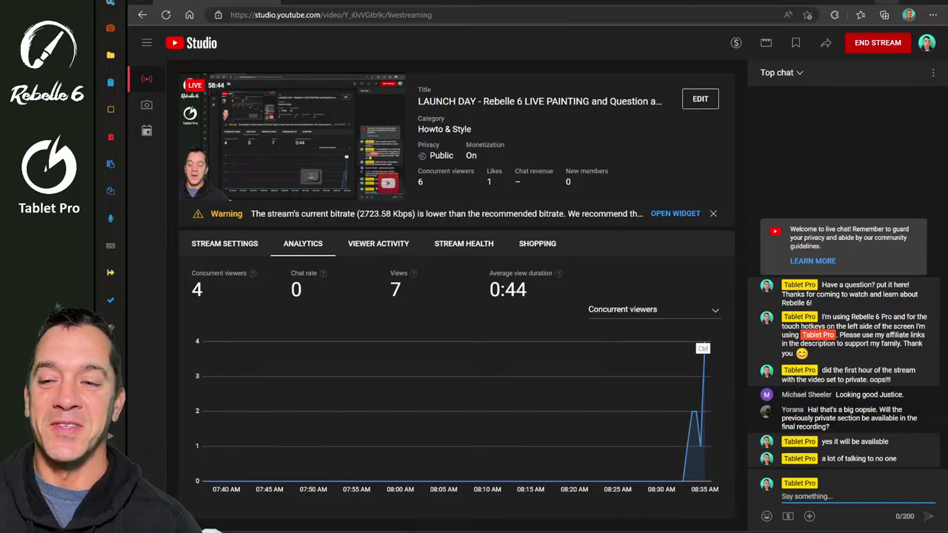
pyautogui.click(893, 3)
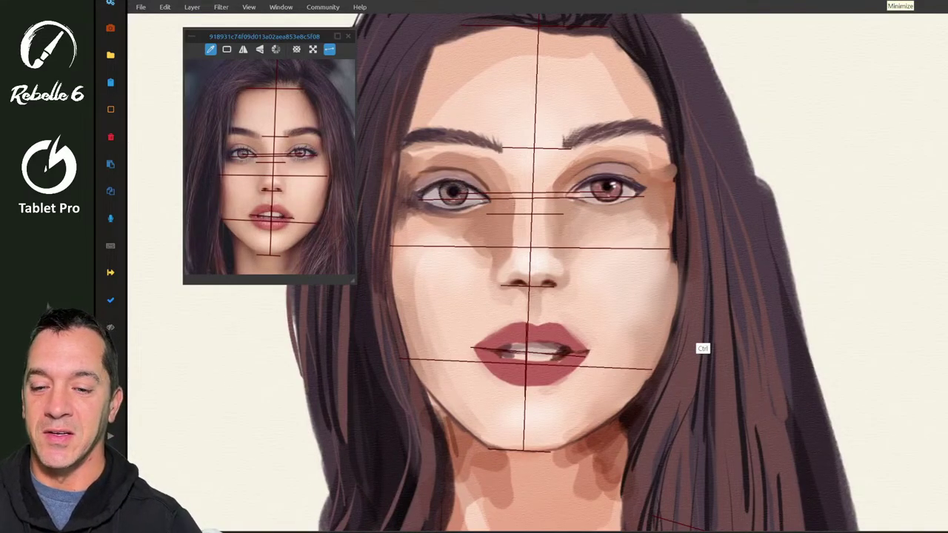
# - Remove the stray outline on the left-hand cheek and paint dark strokes along the left-hand hairline from the top of the forehead to the brow
pyautogui.moveTo(423, 238); pyautogui.dragTo(386, 268)
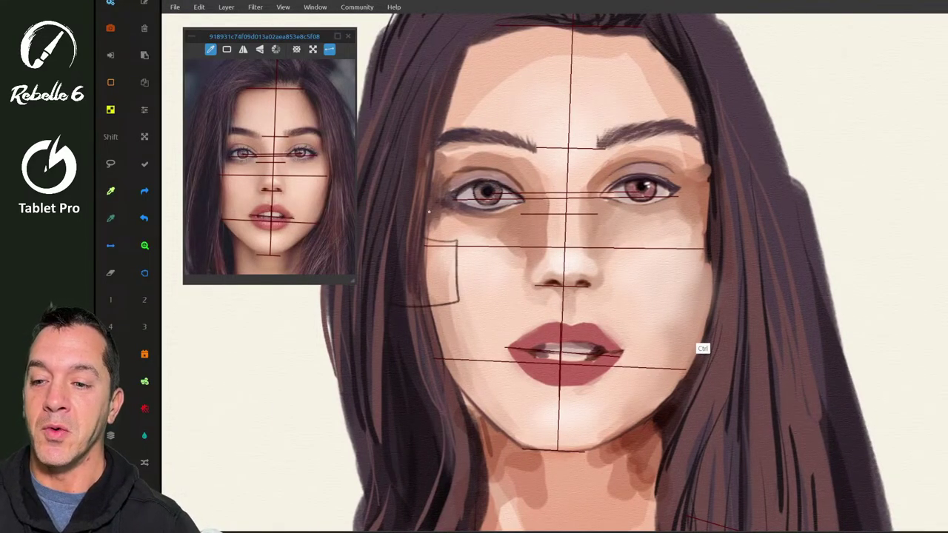
pyautogui.hotkey('ctrl', 'z')
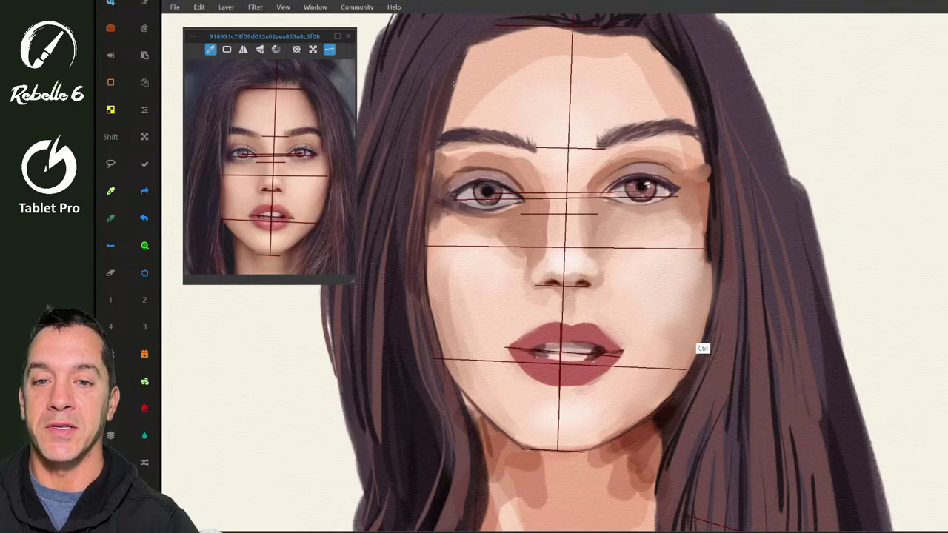
pyautogui.moveTo(454, 84); pyautogui.dragTo(433, 140)
pyautogui.moveTo(498, 37)
pyautogui.mouseDown()
pyautogui.moveTo(443, 79)
pyautogui.moveTo(455, 73)
pyautogui.mouseUp()
pyautogui.moveTo(524, 29); pyautogui.dragTo(478, 46)
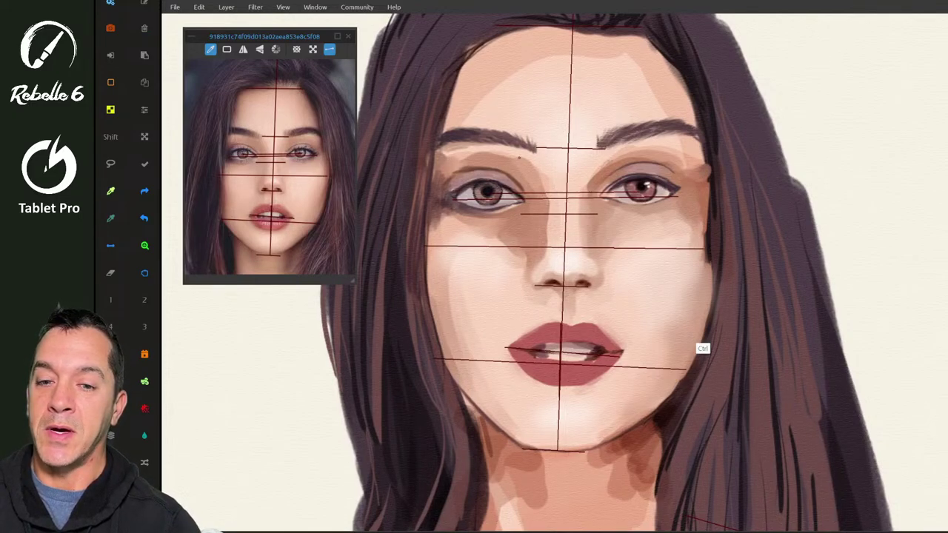
# - Show the interface panels and activate Smudge & Liquify with the Flat brush in the liquify push mode
pyautogui.hotkey('ctrl', 'alt', 'f')
pyautogui.hotkey('ctrl', 'd')
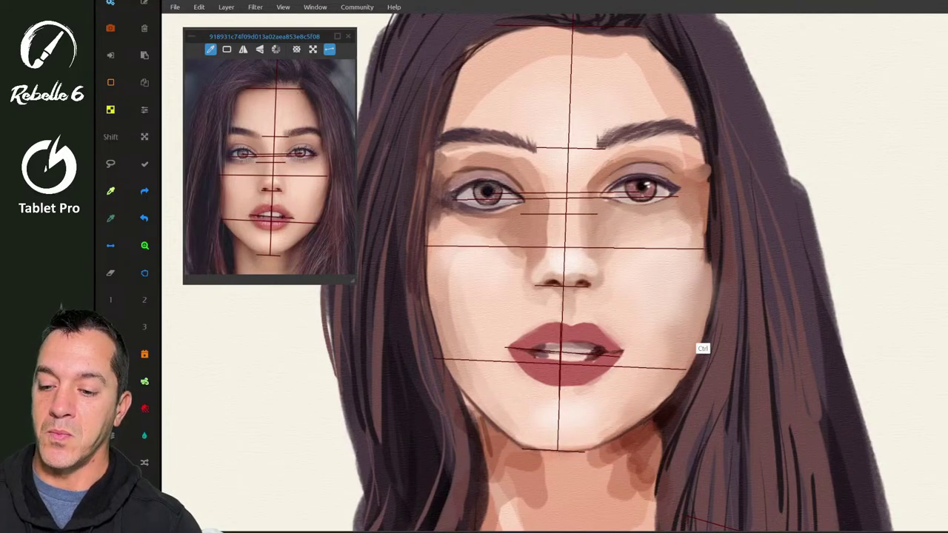
pyautogui.press('Tab')
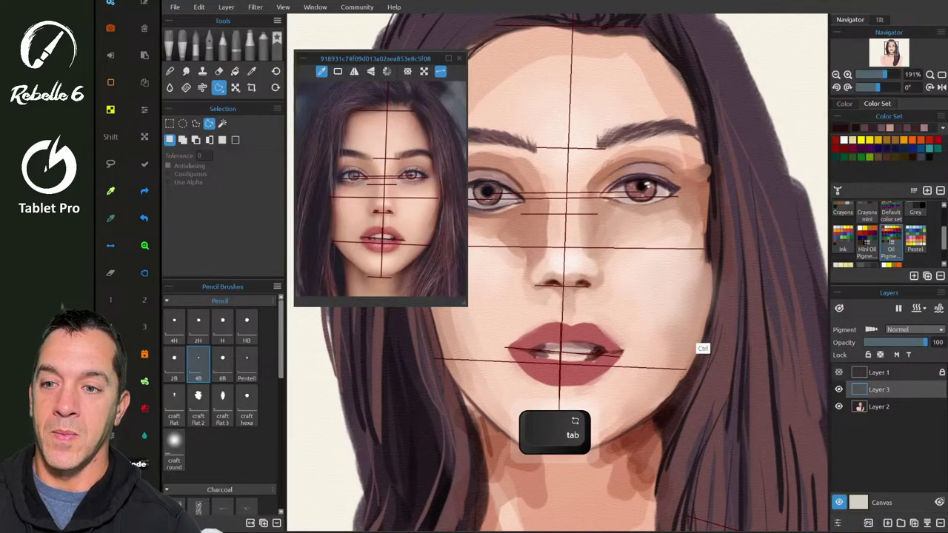
pyautogui.press('n')
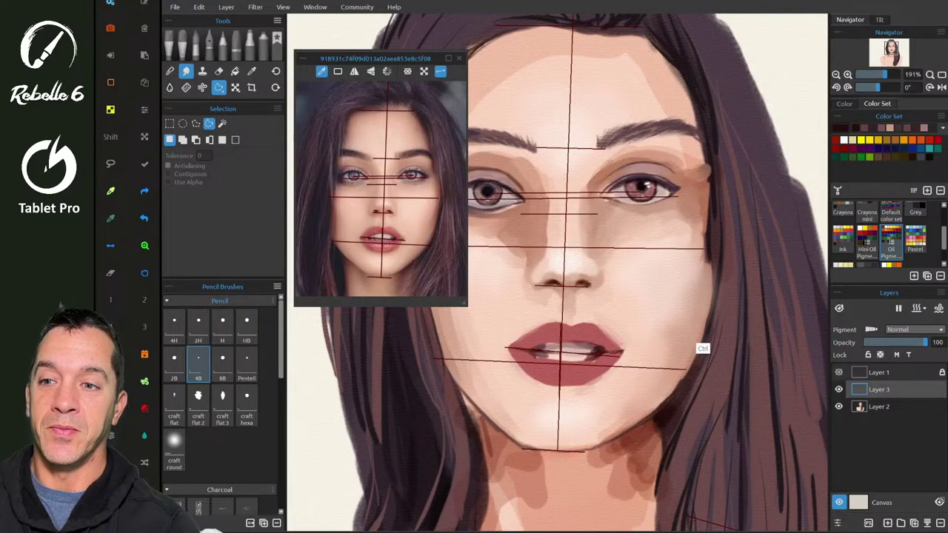
pyautogui.press('s')
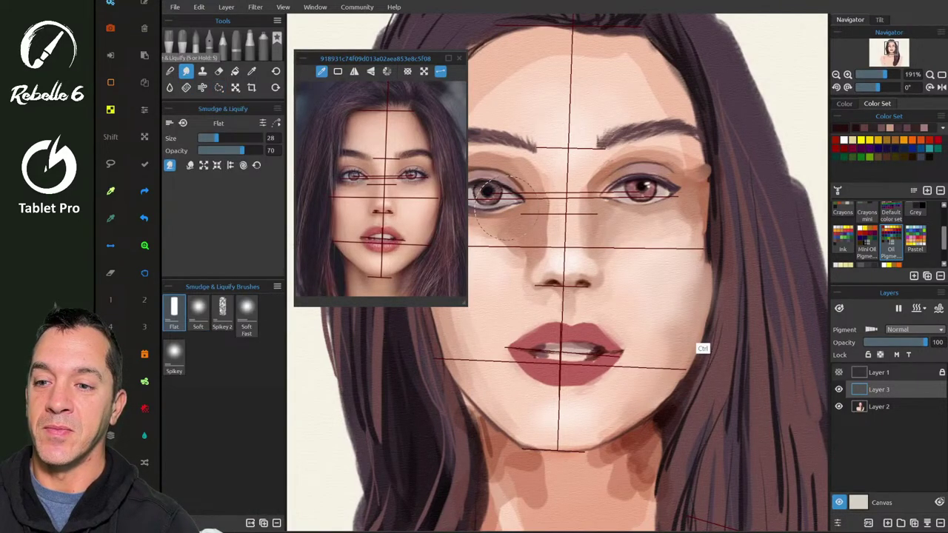
pyautogui.press('s')
pyautogui.moveTo(226, 136); pyautogui.dragTo(215, 138)
pyautogui.press(']')
pyautogui.press(']')
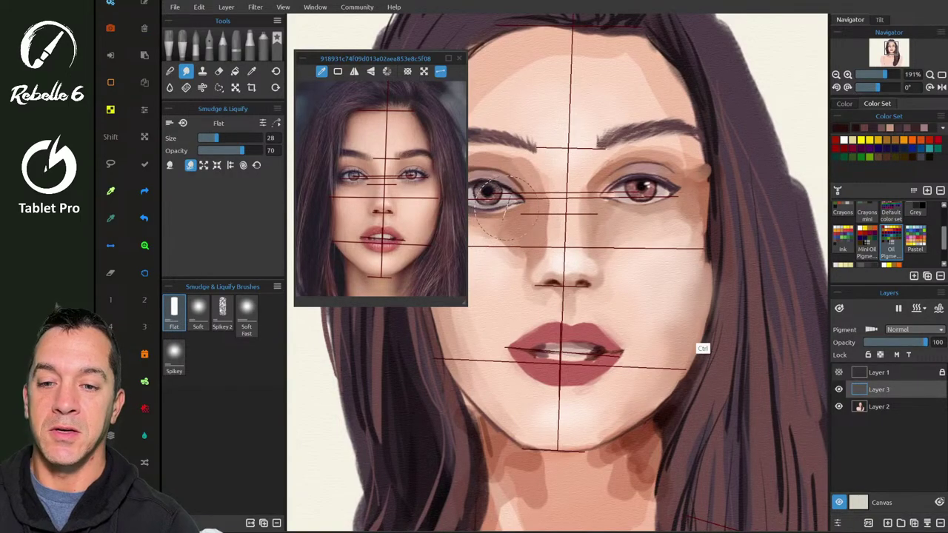
# - Flip the canvas horizontally and back to check the proportions of the face
pyautogui.scroll(-2, 506, 208)
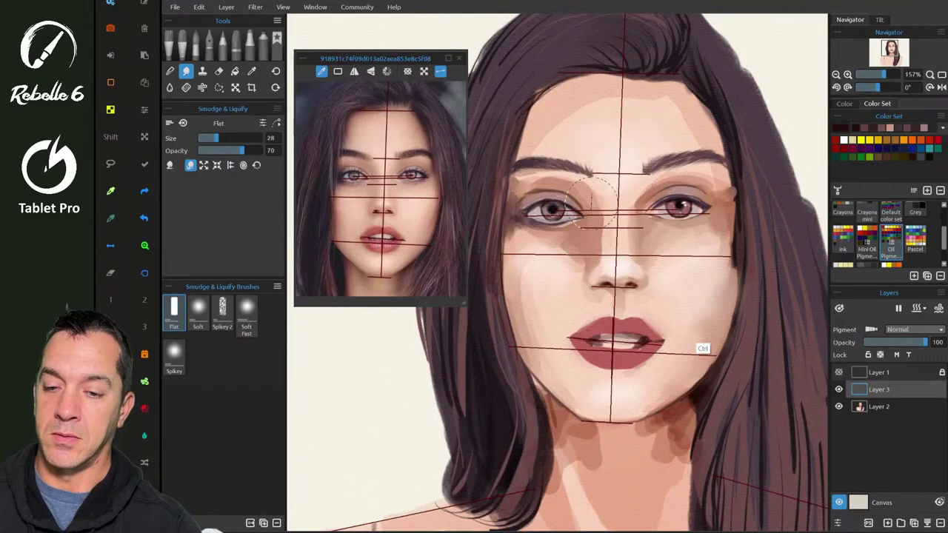
pyautogui.hotkey('shift', 'f')
pyautogui.scroll(-1, 591, 203)
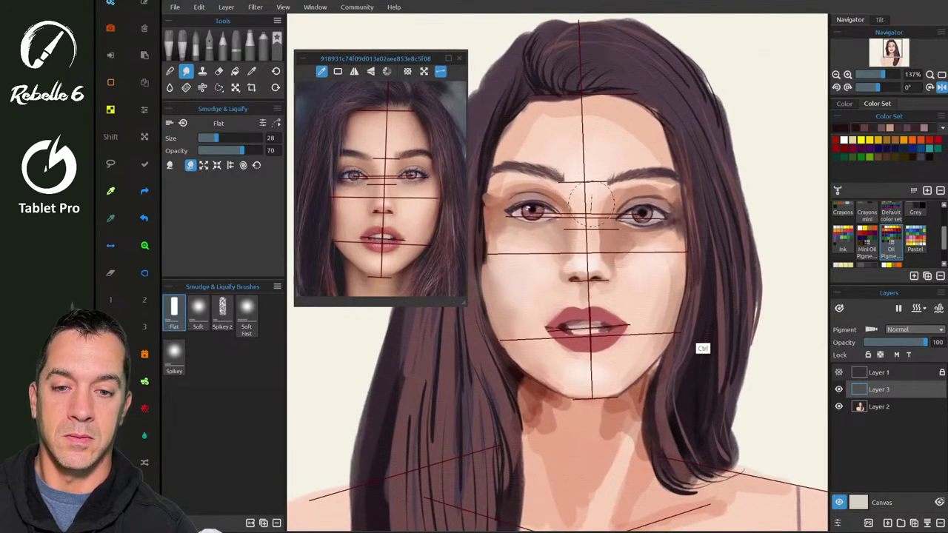
pyautogui.hotkey('shift', 'f')
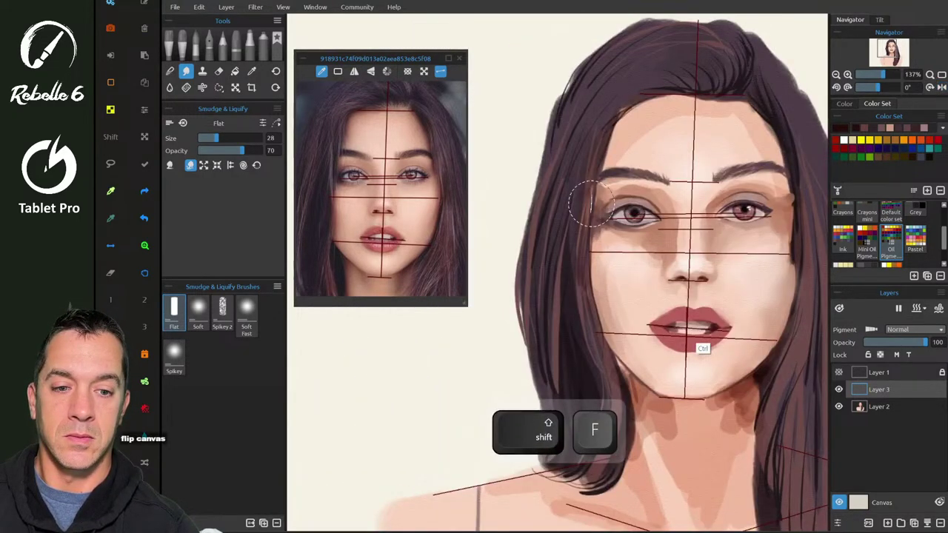
pyautogui.scroll(1, 591, 204)
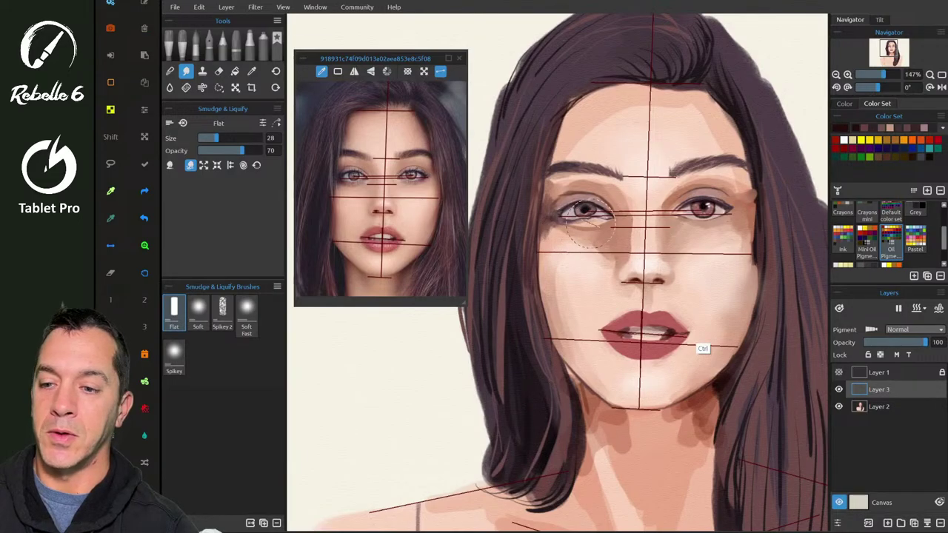
# - Undo the last liquify changes and try reshaping the left-hand eye with the expand and push modes
pyautogui.hotkey('ctrl', 'z')
pyautogui.hotkey('ctrl', 'z')
pyautogui.hotkey('ctrl', 'z')
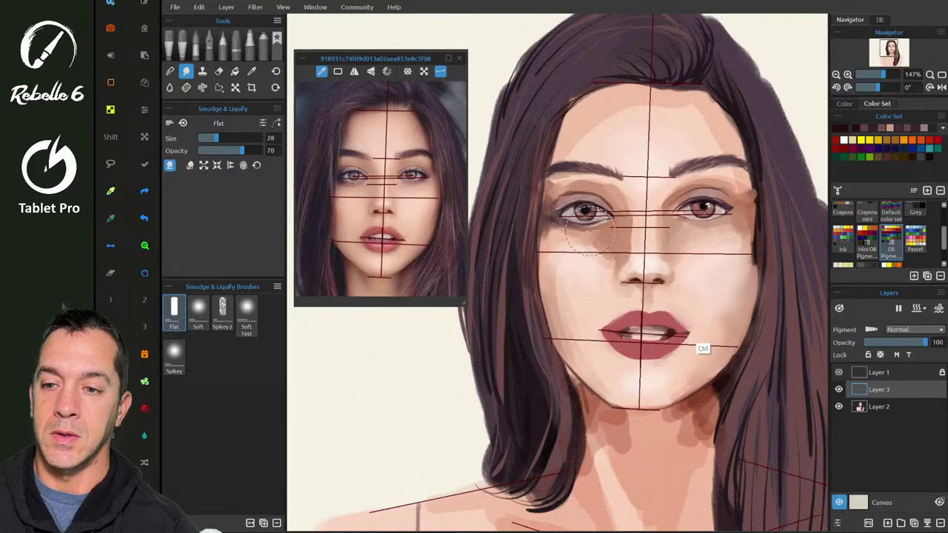
pyautogui.press('ctrl')
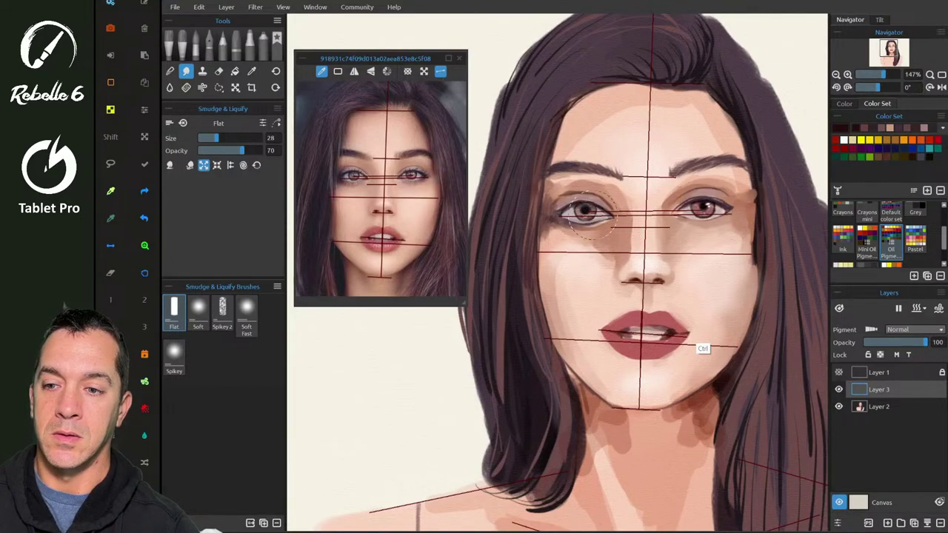
pyautogui.press('2')
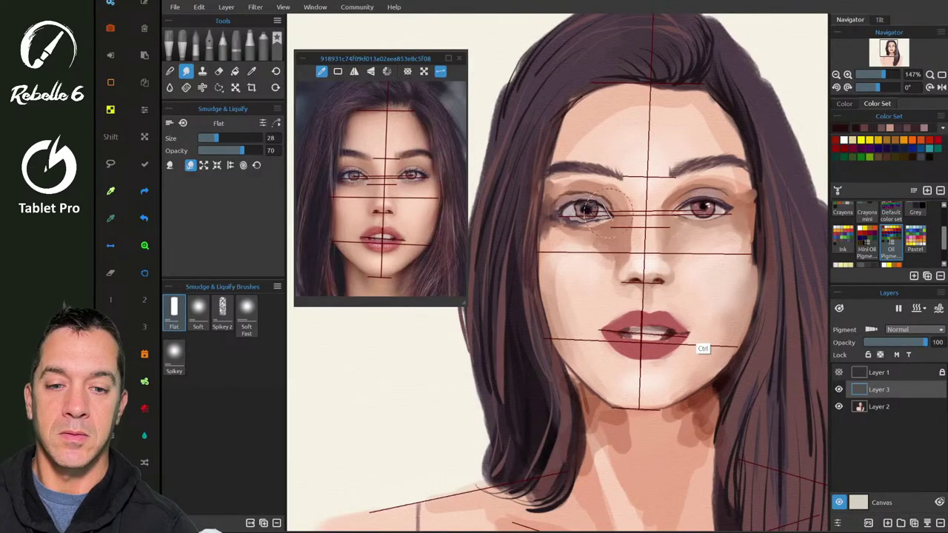
# - Choose the Soft smudge brush and undo the liquify distortions on the left-hand eye
pyautogui.scroll(5, 603, 214)
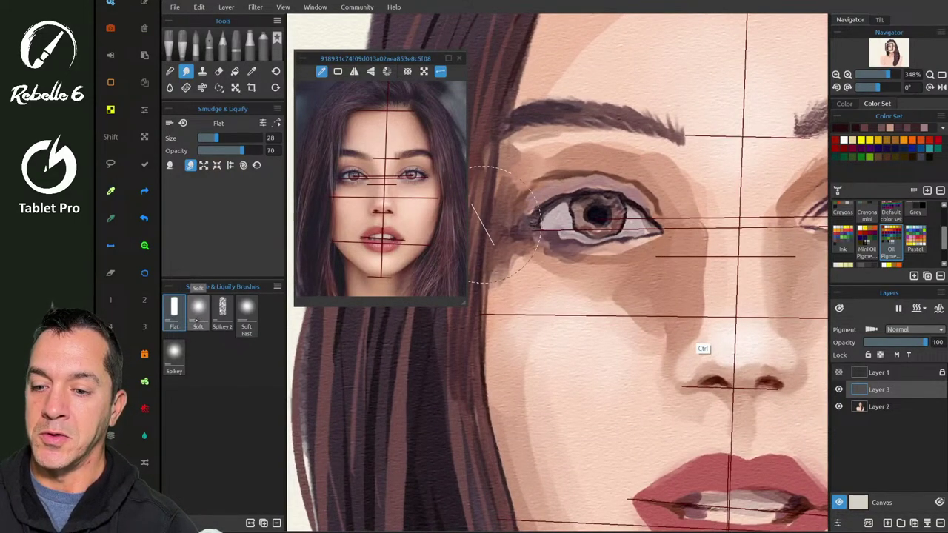
pyautogui.click(197, 307)
pyautogui.hotkey('ctrl', 'z')
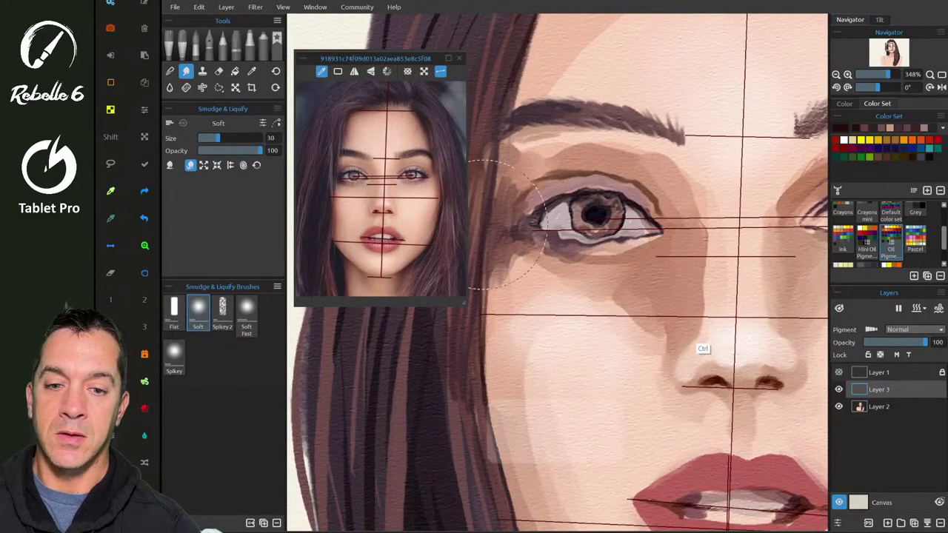
pyautogui.hotkey('ctrl', 'z')
pyautogui.hotkey('ctrl', 'z')
pyautogui.hotkey('ctrl', 'z')
pyautogui.hotkey('ctrl', 'z')
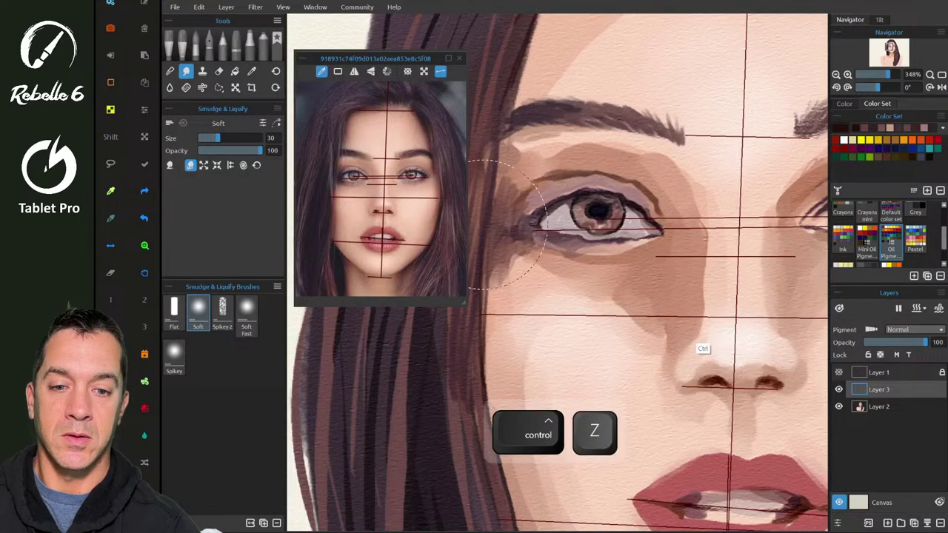
pyautogui.hotkey('ctrl', 'z')
pyautogui.hotkey('ctrl', 'z')
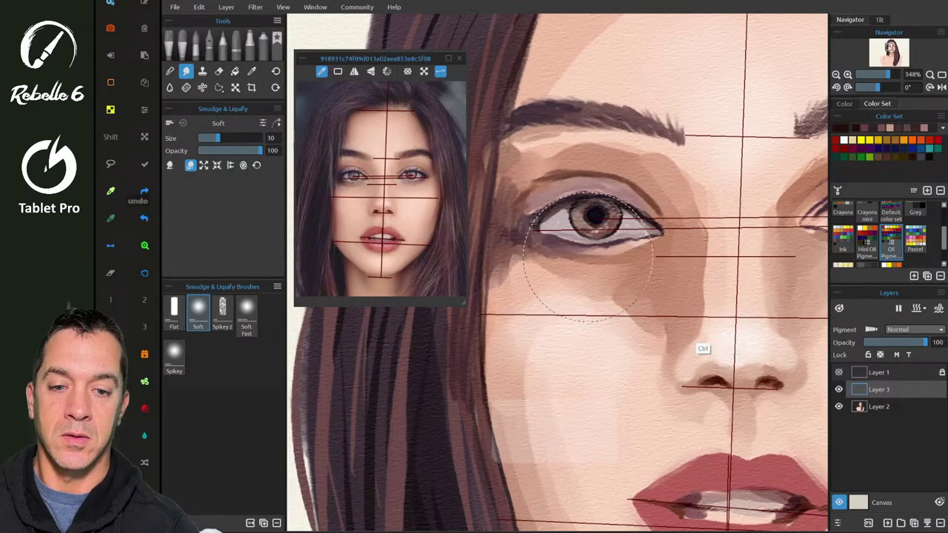
# - Undo the last liquify distortion and nudge both eyes with the Soft liquify brush on Layer 3
pyautogui.hotkey('ctrl', 'z')
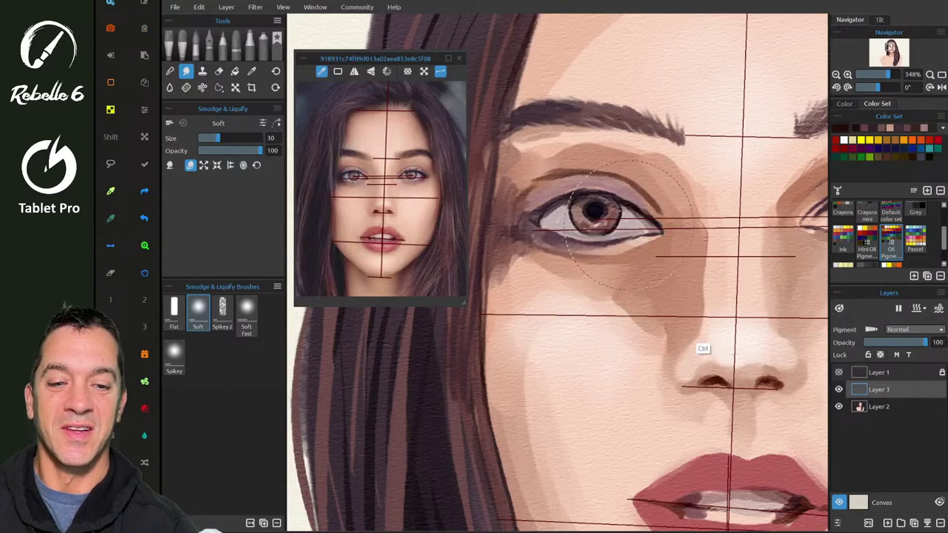
pyautogui.scroll(-4, 629, 225)
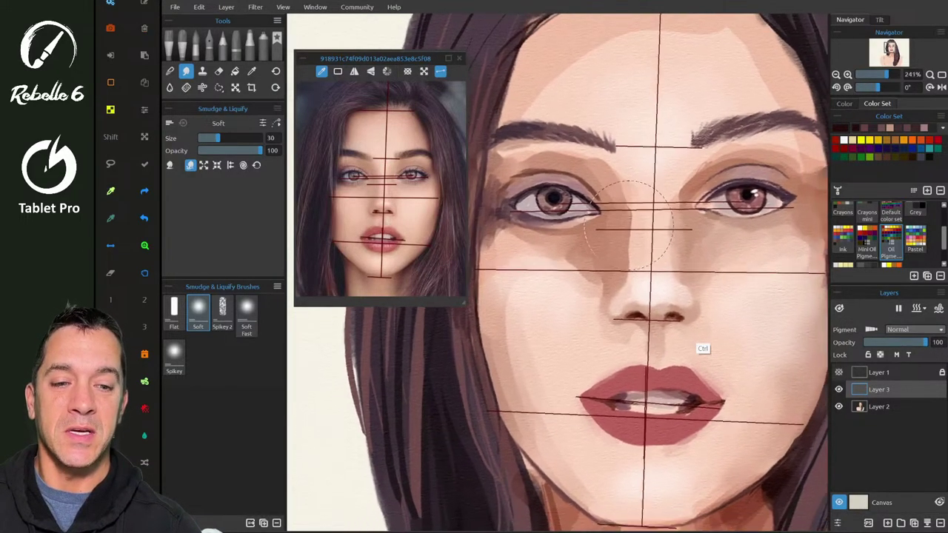
pyautogui.scroll(-2, 628, 224)
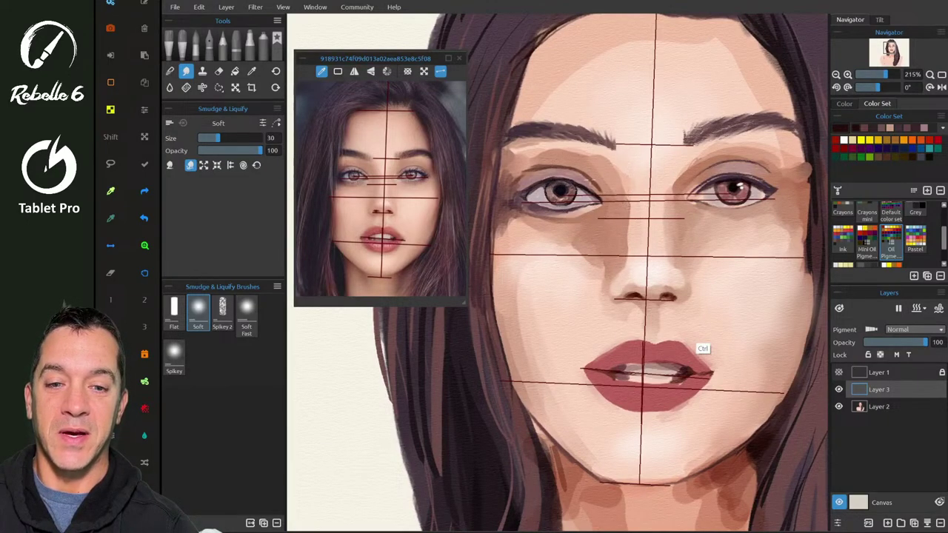
pyautogui.moveTo(589, 183)
pyautogui.mouseDown()
pyautogui.moveTo(550, 168)
pyautogui.moveTo(529, 203)
pyautogui.moveTo(563, 196)
pyautogui.moveTo(531, 226)
pyautogui.moveTo(539, 199)
pyautogui.mouseUp()
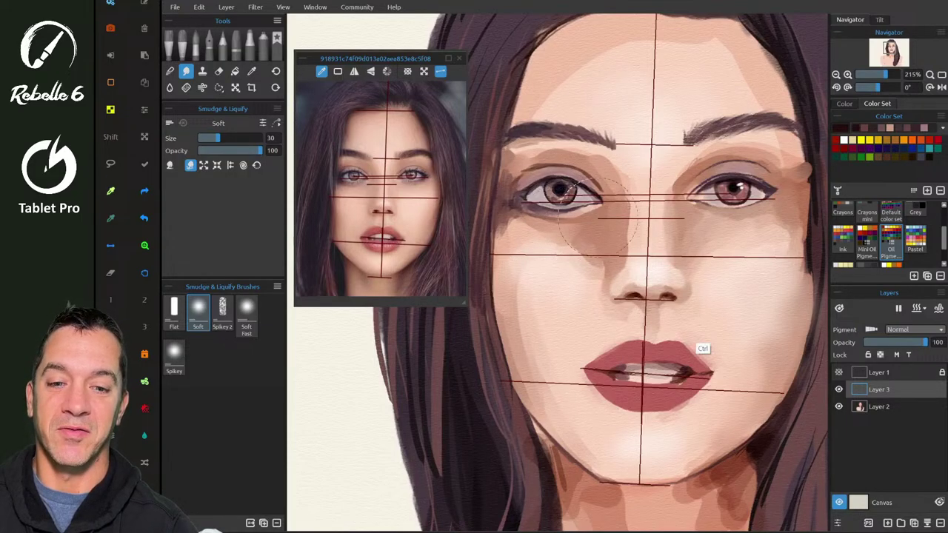
pyautogui.moveTo(698, 190); pyautogui.dragTo(698, 182)
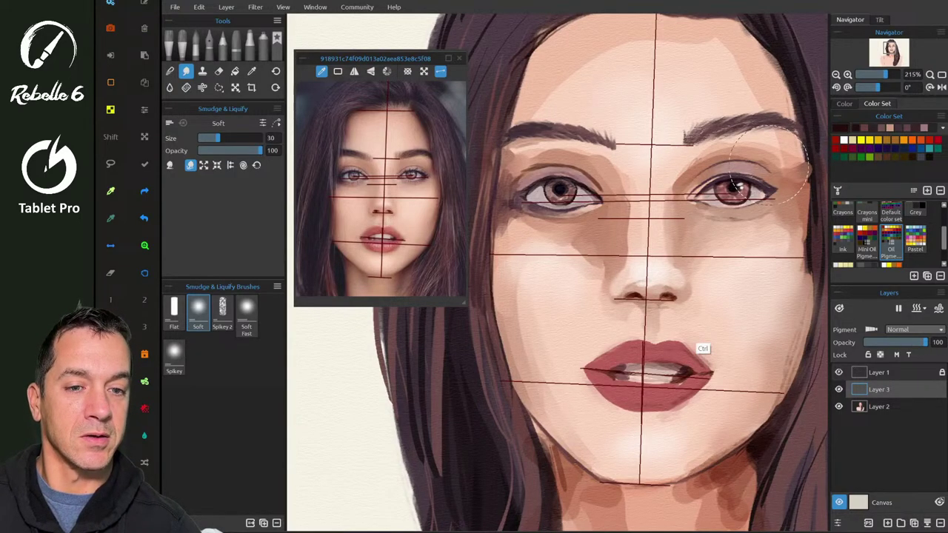
# - Toggle Layer 2's visibility, try pushing the shapes of both eyes on that layer, and undo the liquify attempt
pyautogui.click(838, 406)
pyautogui.click(838, 407)
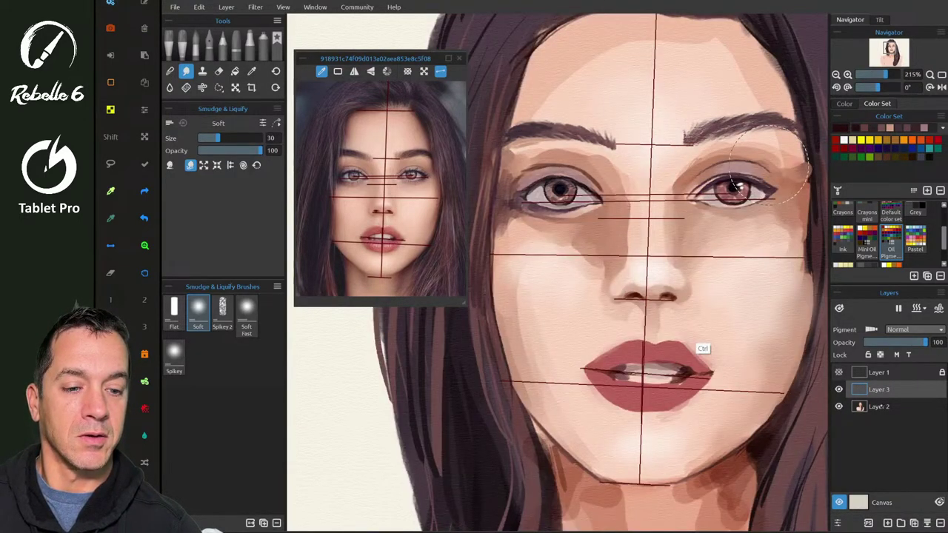
pyautogui.click(879, 407)
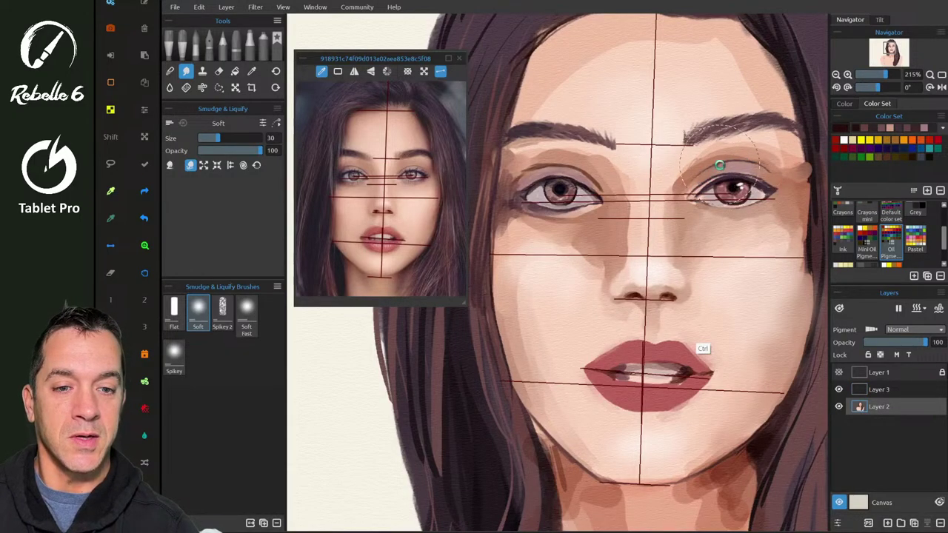
pyautogui.moveTo(701, 181)
pyautogui.mouseDown()
pyautogui.moveTo(701, 166)
pyautogui.moveTo(733, 157)
pyautogui.moveTo(714, 154)
pyautogui.mouseUp()
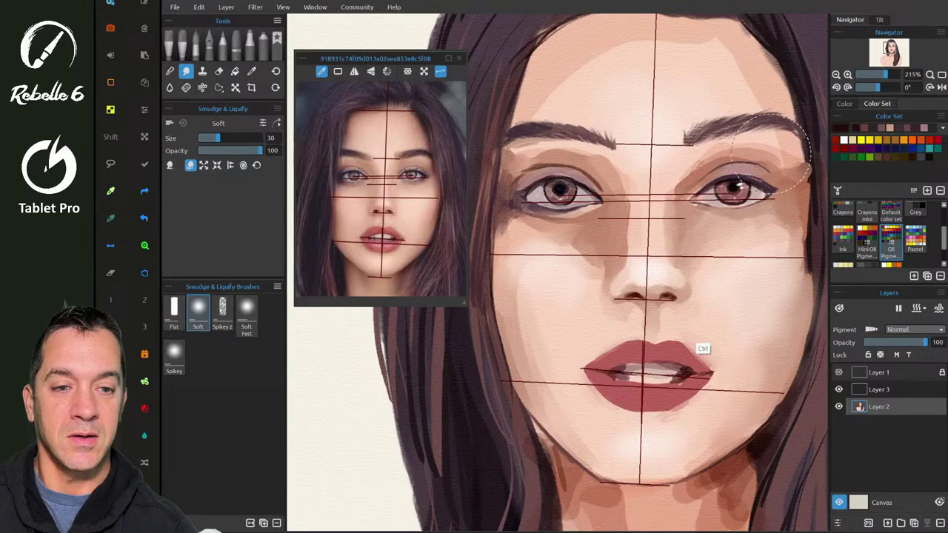
pyautogui.moveTo(698, 216)
pyautogui.mouseDown()
pyautogui.moveTo(725, 185)
pyautogui.moveTo(770, 237)
pyautogui.moveTo(755, 204)
pyautogui.mouseUp()
pyautogui.moveTo(563, 188); pyautogui.dragTo(568, 183)
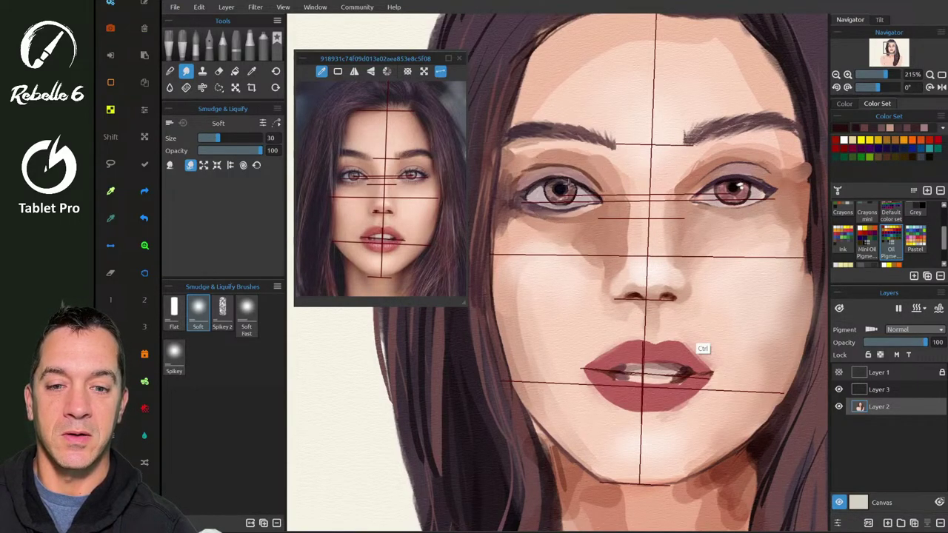
pyautogui.hotkey('ctrl', 'z')
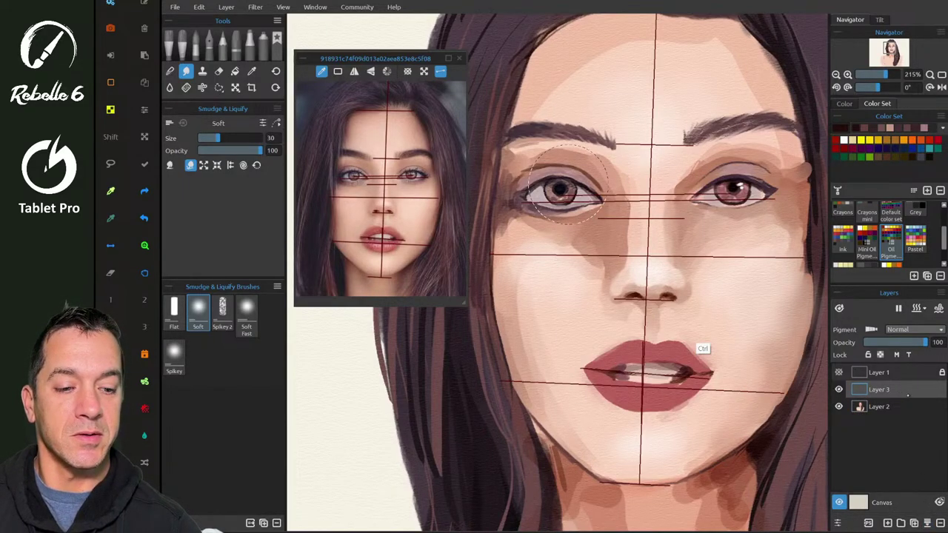
# - Merge Layer 3 with Layer 2 and push the inner corner of the left-hand eye into shape
pyautogui.hotkey('ctrl', 'e')
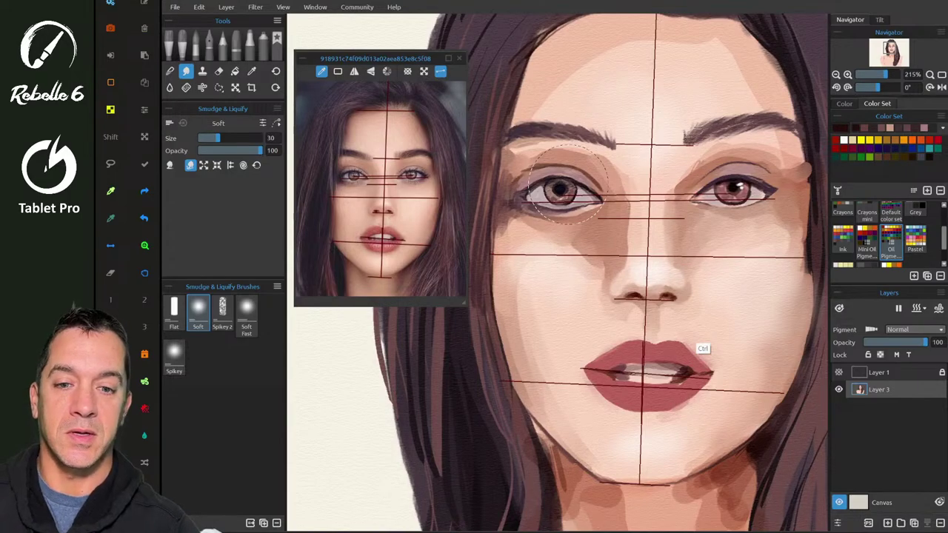
pyautogui.moveTo(576, 209)
pyautogui.mouseDown()
pyautogui.moveTo(523, 210)
pyautogui.moveTo(544, 189)
pyautogui.moveTo(563, 189)
pyautogui.moveTo(540, 183)
pyautogui.moveTo(592, 189)
pyautogui.mouseUp()
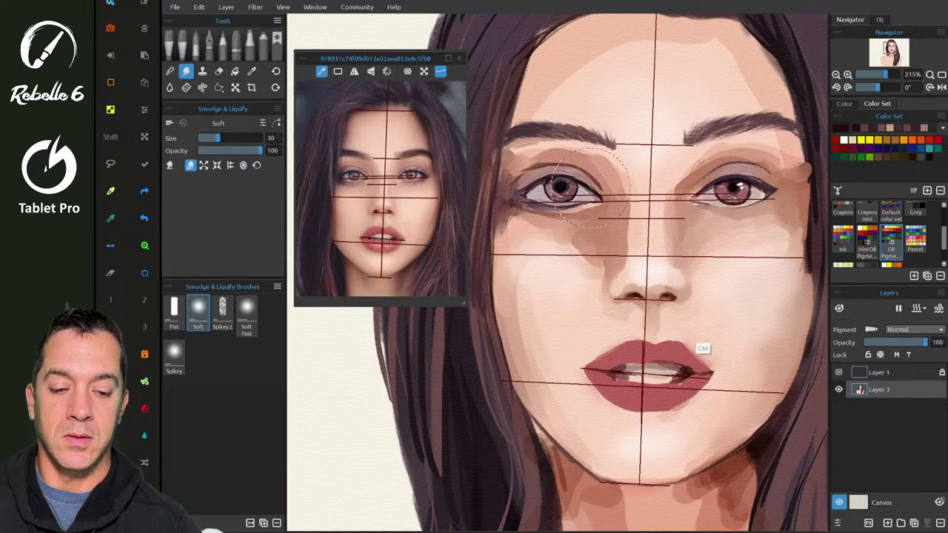
# - Switch to OBS Studio to read the latest live chat messages, then return to the portrait in Rebelle
pyautogui.click(686, 529)
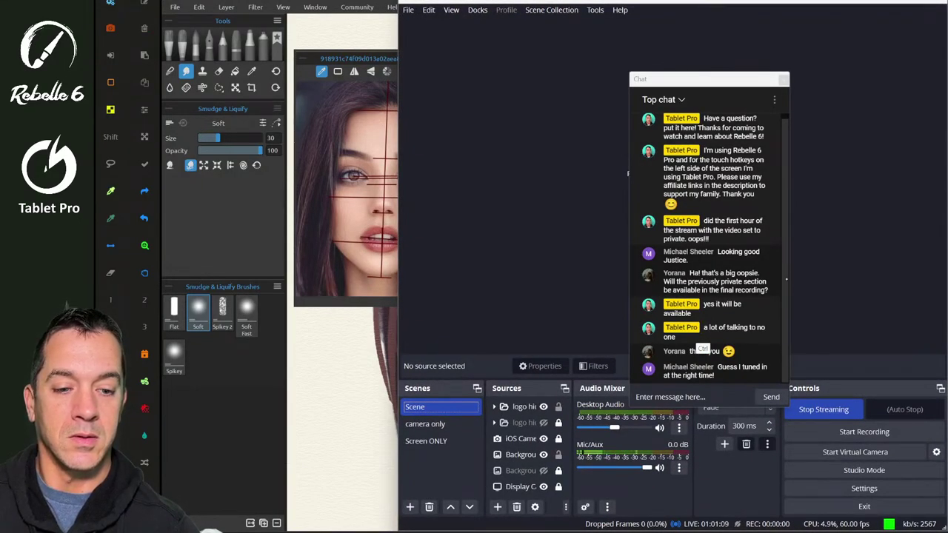
pyautogui.click(688, 397)
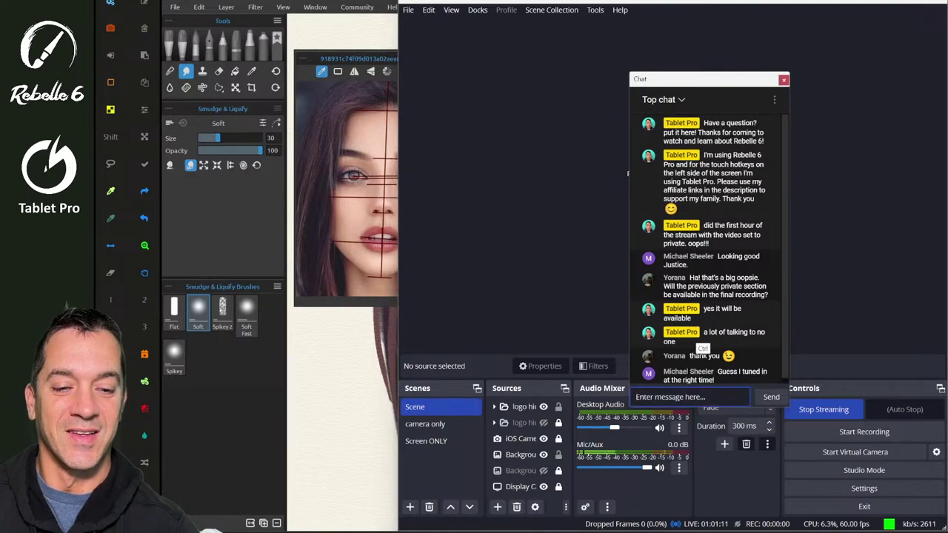
pyautogui.moveTo(729, 79); pyautogui.dragTo(827, 24)
pyautogui.click(928, 24)
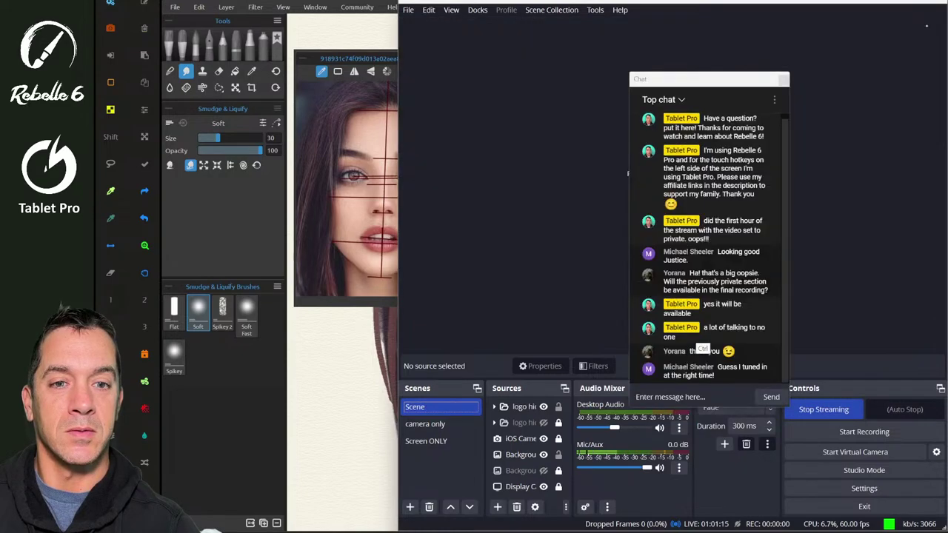
pyautogui.moveTo(739, 79)
pyautogui.mouseDown()
pyautogui.moveTo(762, 77)
pyautogui.moveTo(754, 81)
pyautogui.mouseUp()
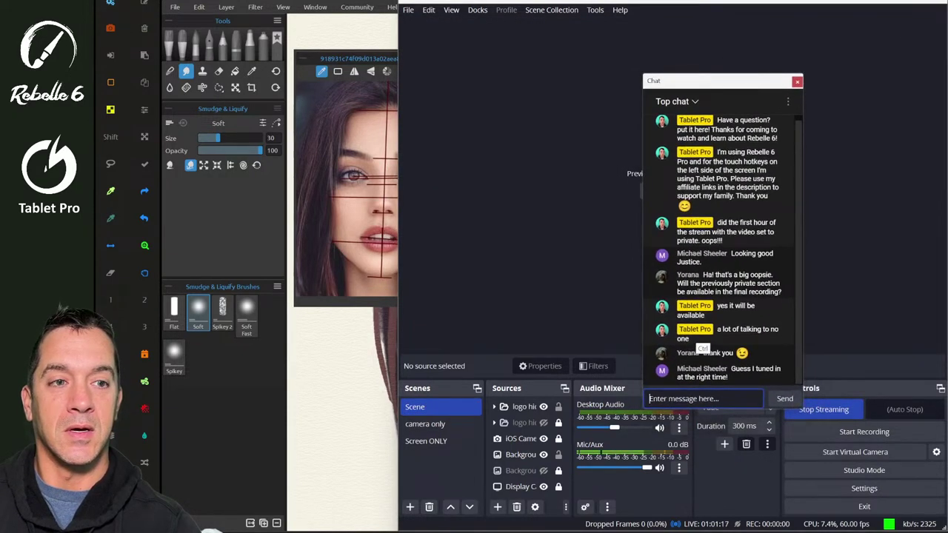
pyautogui.click(884, 2)
pyautogui.hotkey('alt', 'Tab')
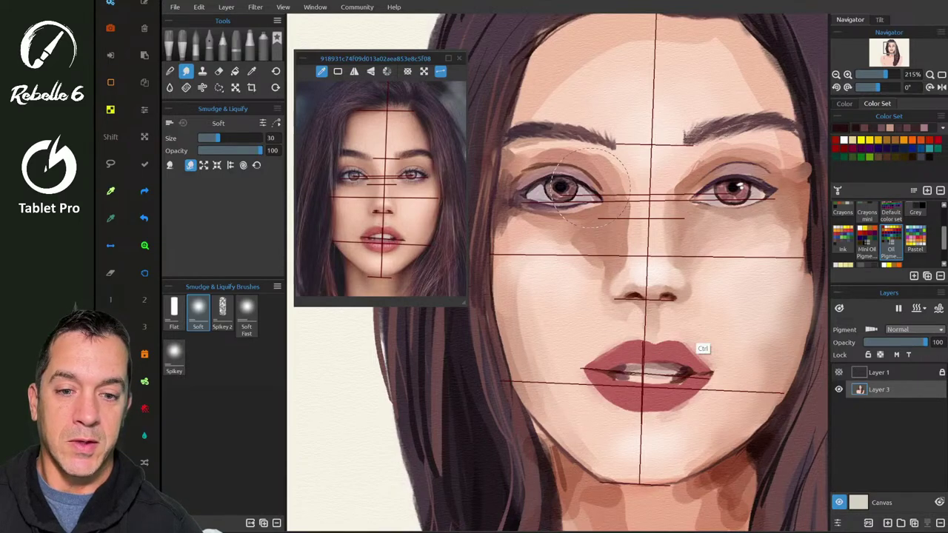
# - Push the tip, base and left-hand side of the nose into shape with the size 30 Soft liquify brush
pyautogui.moveTo(656, 265); pyautogui.dragTo(658, 270)
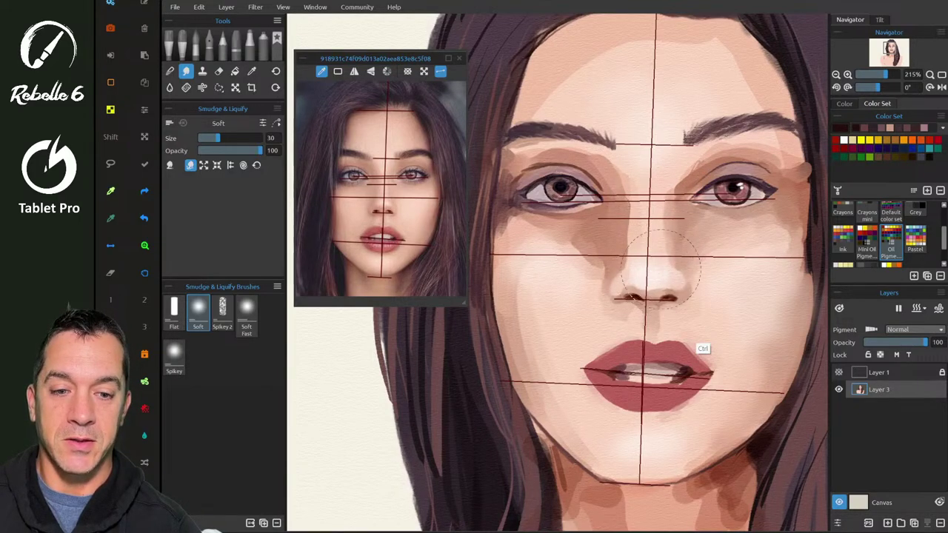
pyautogui.moveTo(633, 304); pyautogui.dragTo(679, 299)
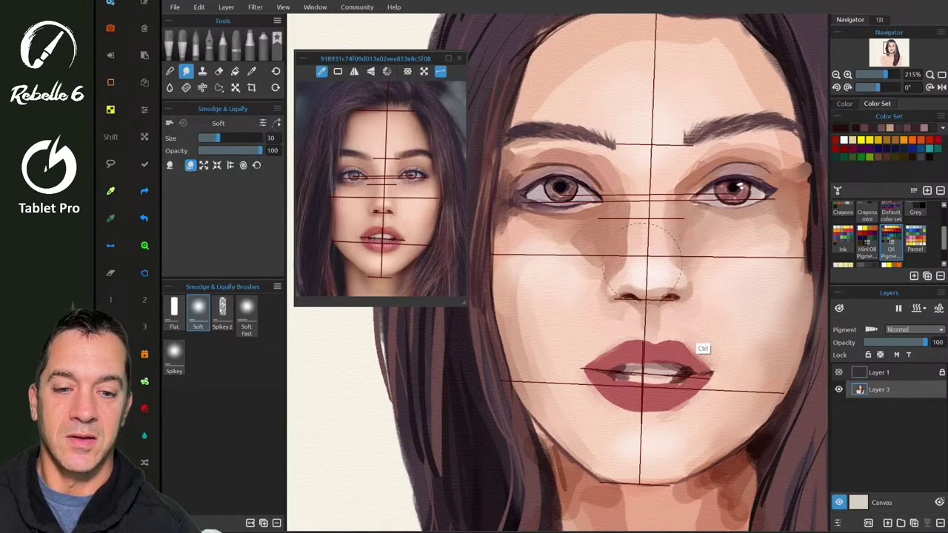
pyautogui.moveTo(618, 269); pyautogui.dragTo(628, 268)
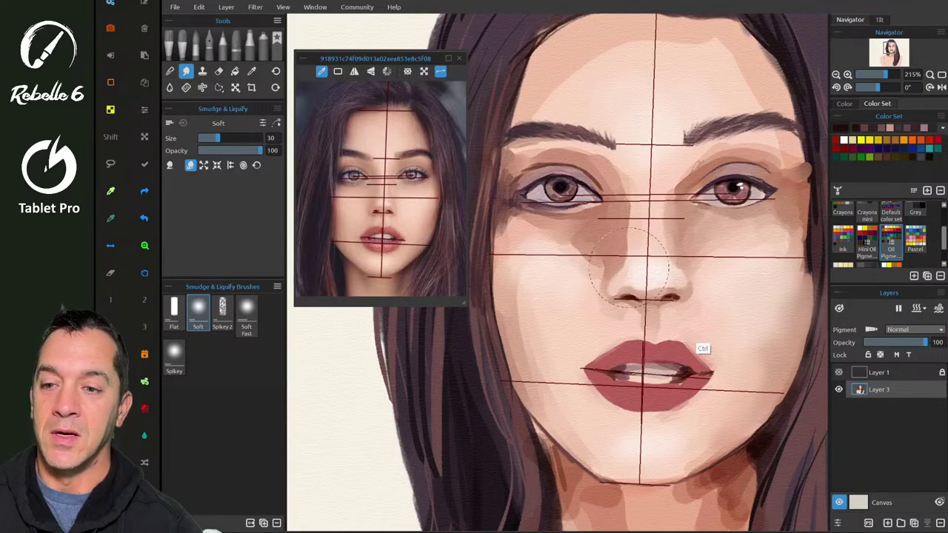
# - Reduce the Soft liquify brush to size 18 and refine the nostrils using the expand and push modes
pyautogui.press('ctrl')
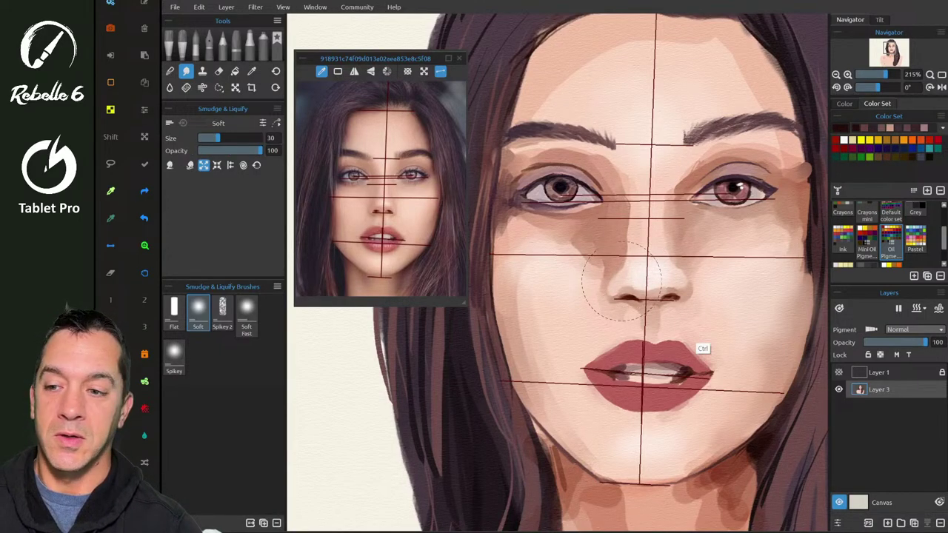
pyautogui.press('ctrl')
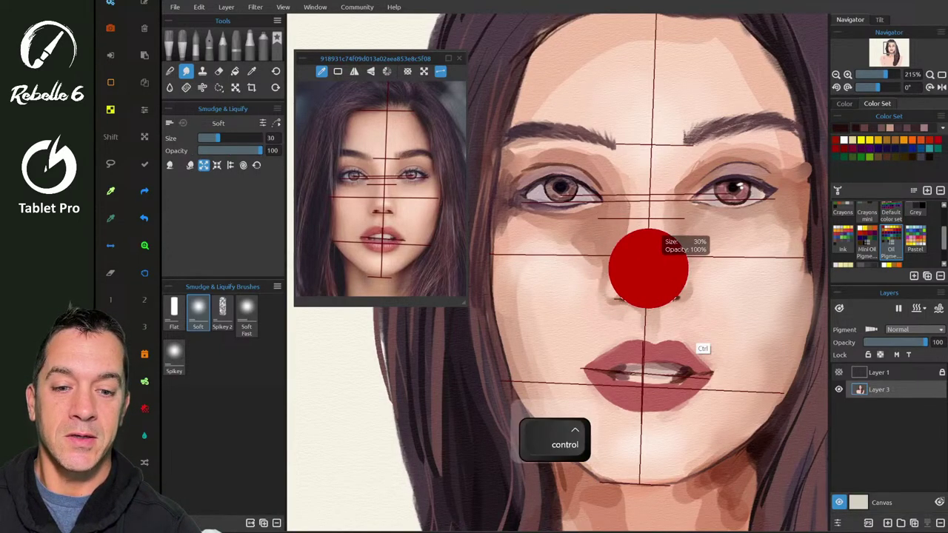
pyautogui.keyDown('ctrl'); pyautogui.click(630, 269); pyautogui.keyUp('ctrl')
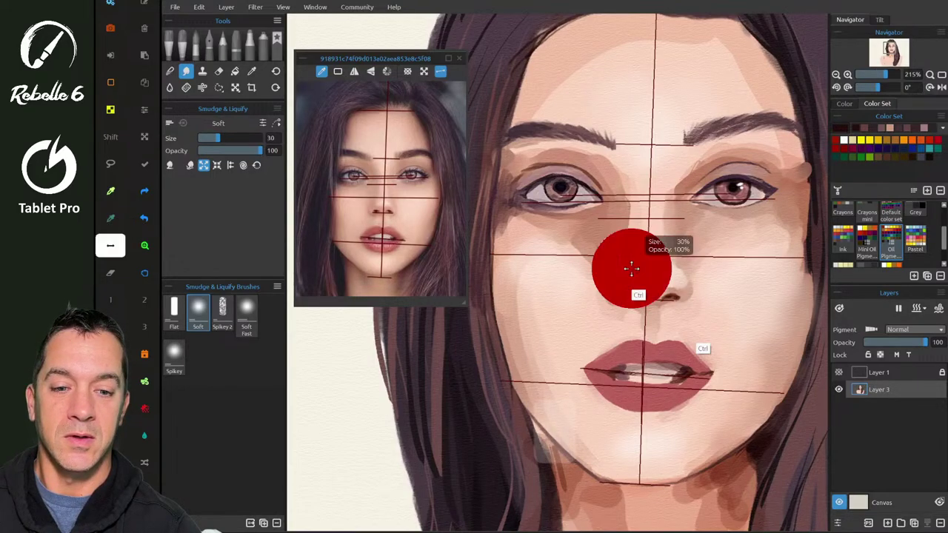
pyautogui.moveTo(638, 275); pyautogui.dragTo(610, 273)
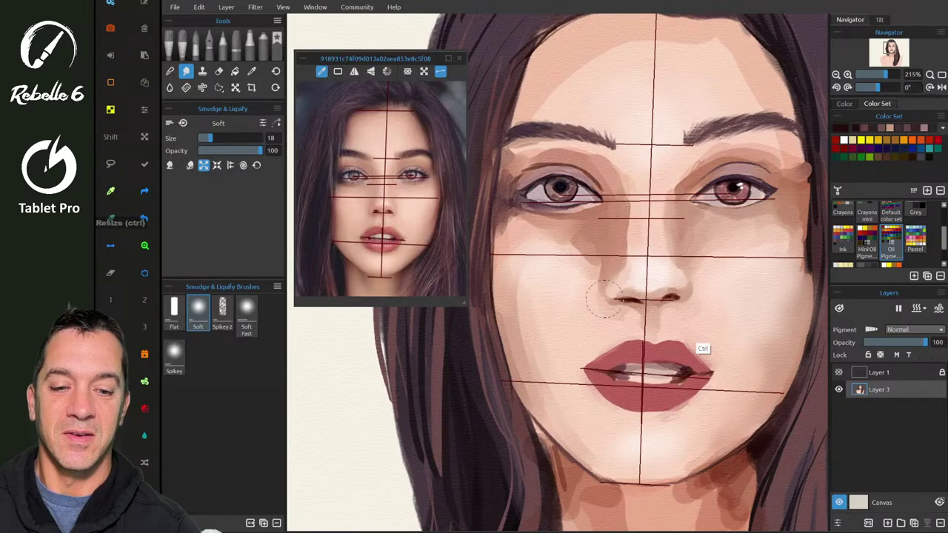
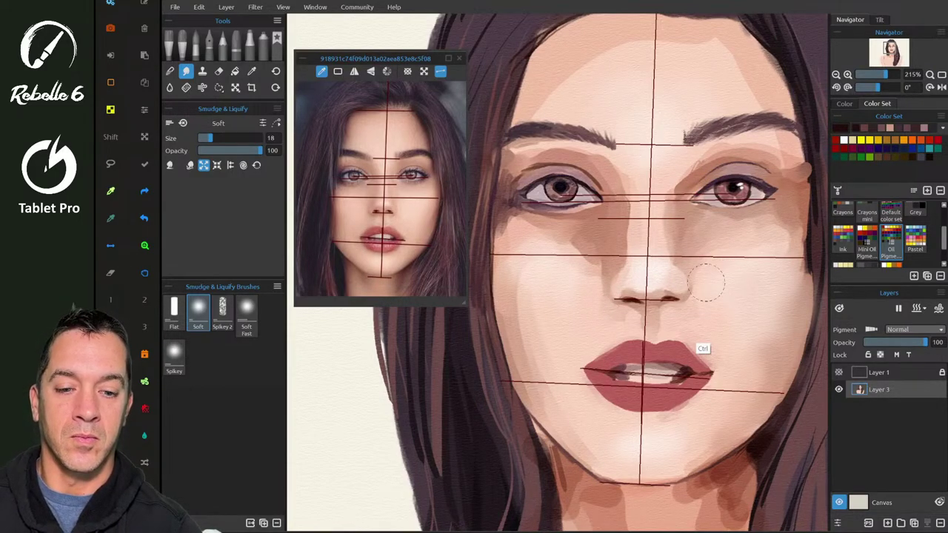
pyautogui.moveTo(631, 302); pyautogui.dragTo(632, 297)
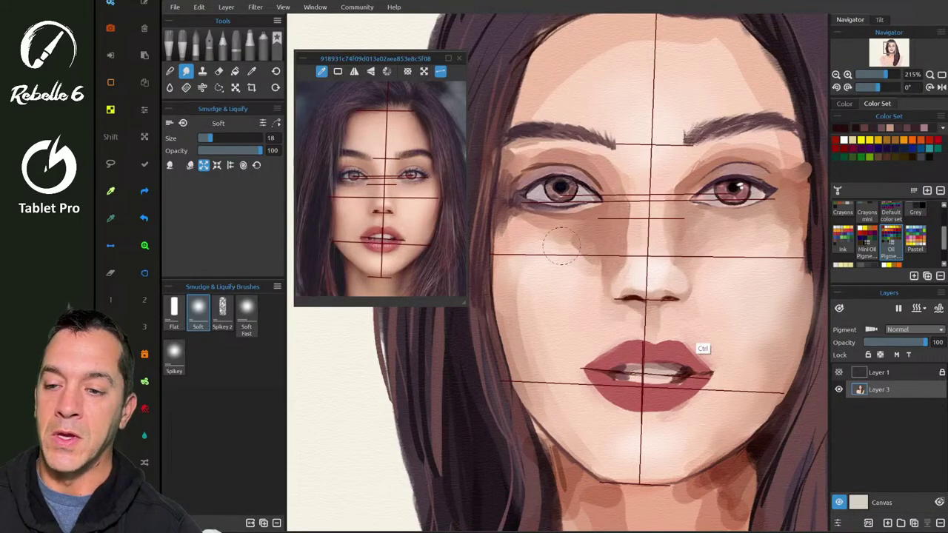
pyautogui.press('ctrl')
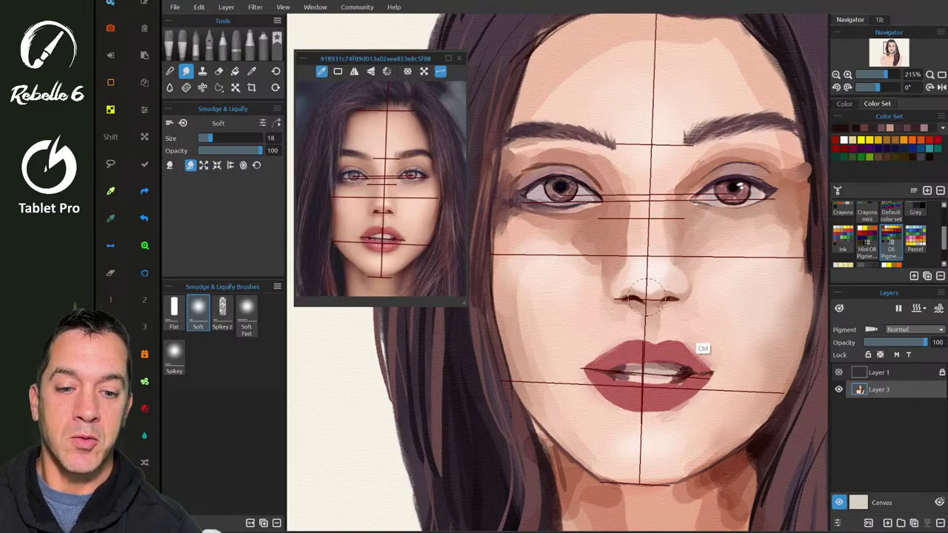
pyautogui.moveTo(667, 290); pyautogui.dragTo(680, 285)
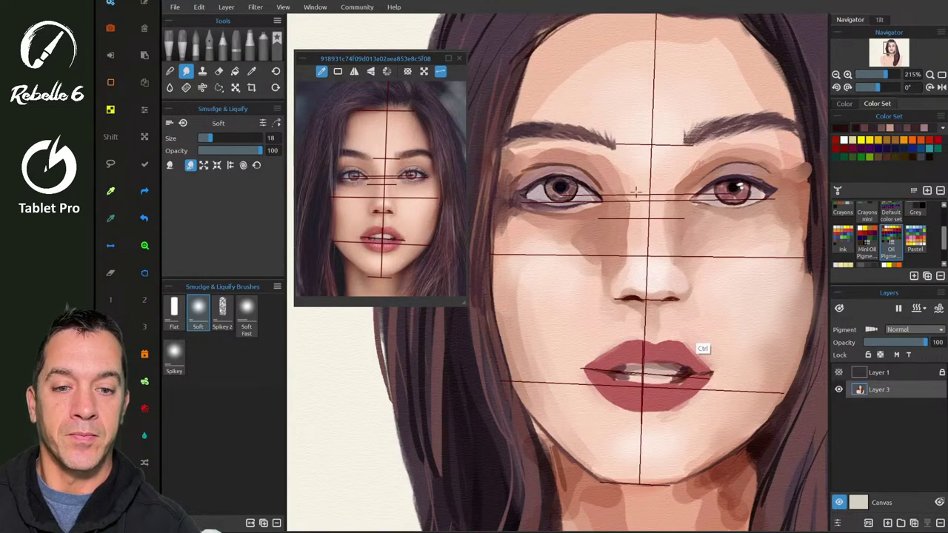
# - Try pushing the sides of the nose bridge near the inner eye corners, and undo the strokes
pyautogui.moveTo(626, 211)
pyautogui.mouseDown()
pyautogui.moveTo(623, 241)
pyautogui.moveTo(632, 201)
pyautogui.moveTo(623, 226)
pyautogui.moveTo(630, 173)
pyautogui.mouseUp()
pyautogui.moveTo(678, 196); pyautogui.dragTo(707, 174)
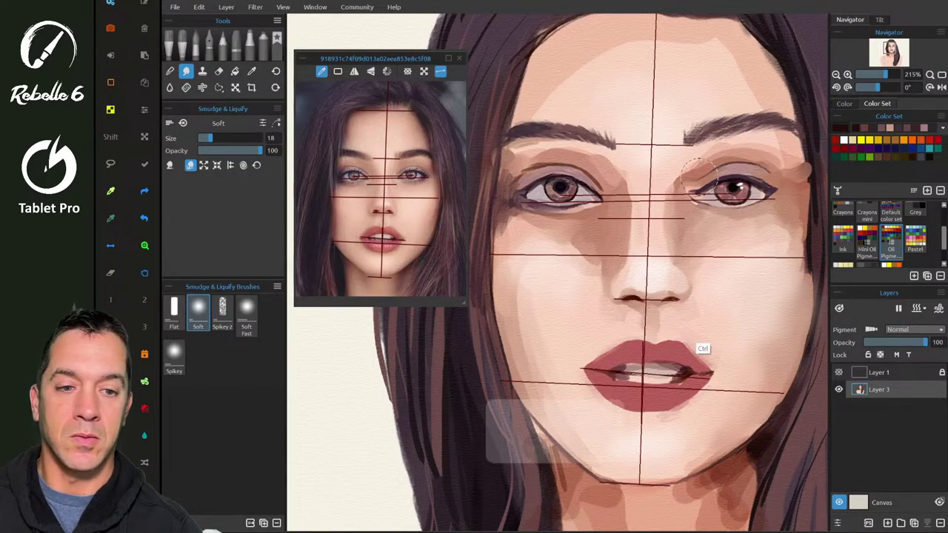
pyautogui.hotkey('ctrl', 'z')
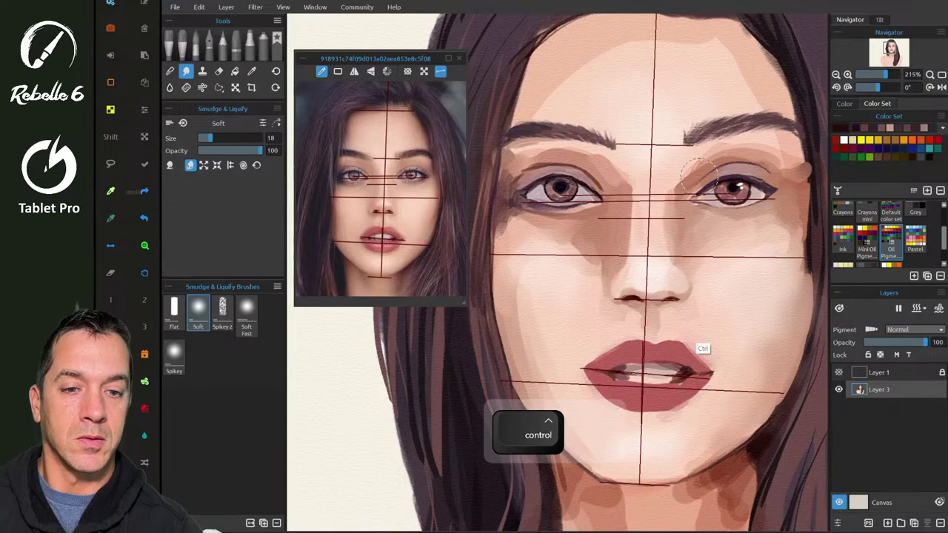
pyautogui.hotkey('ctrl', 'z')
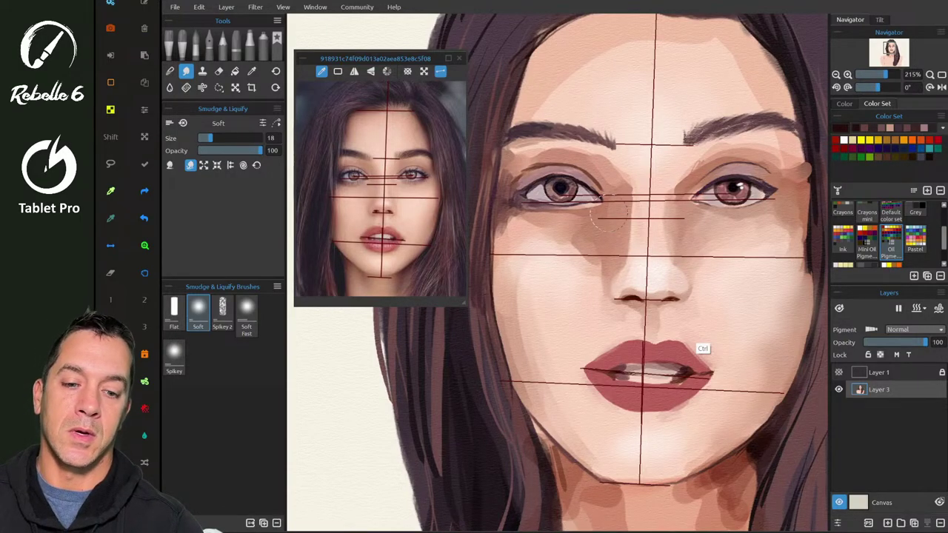
# - Flip the canvas horizontally and back to check the whole portrait's proportions
pyautogui.scroll(-5, 609, 215)
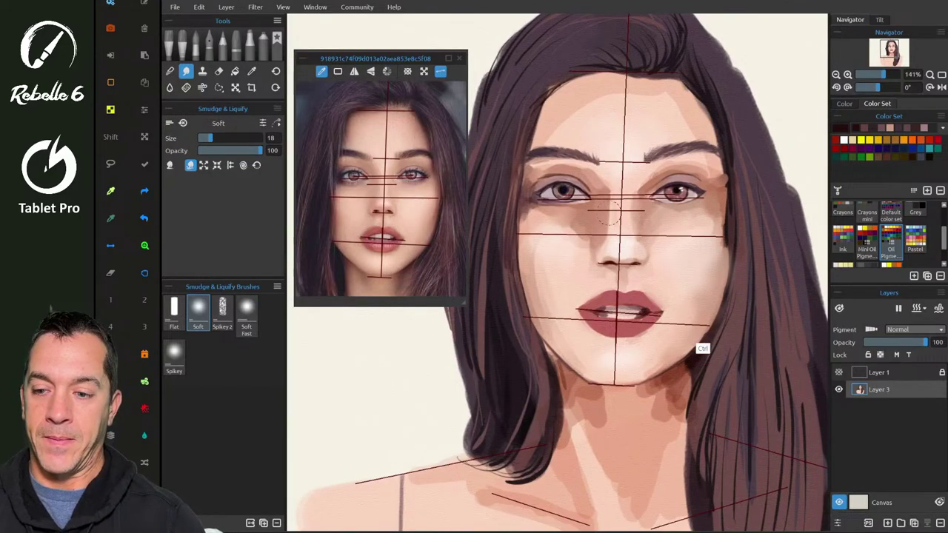
pyautogui.hotkey('shift', 'f')
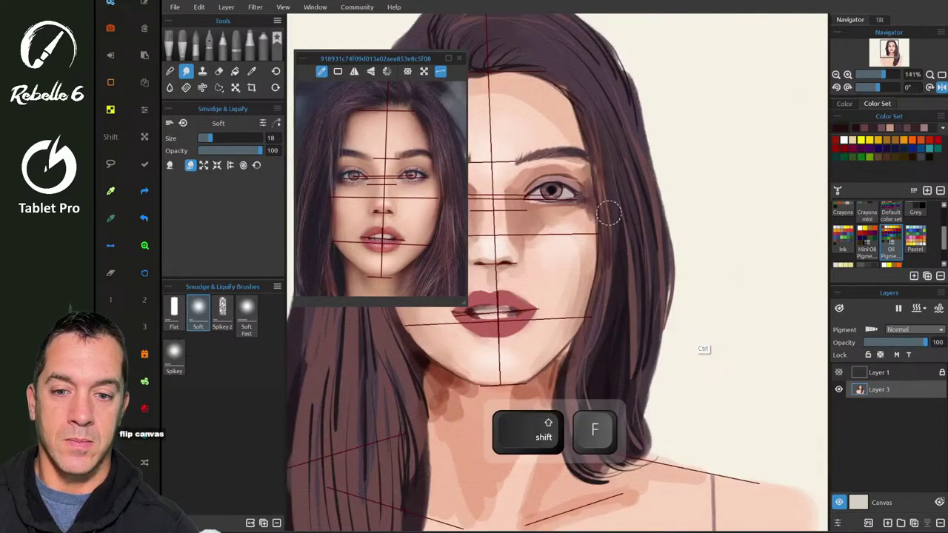
pyautogui.scroll(-2, 608, 211)
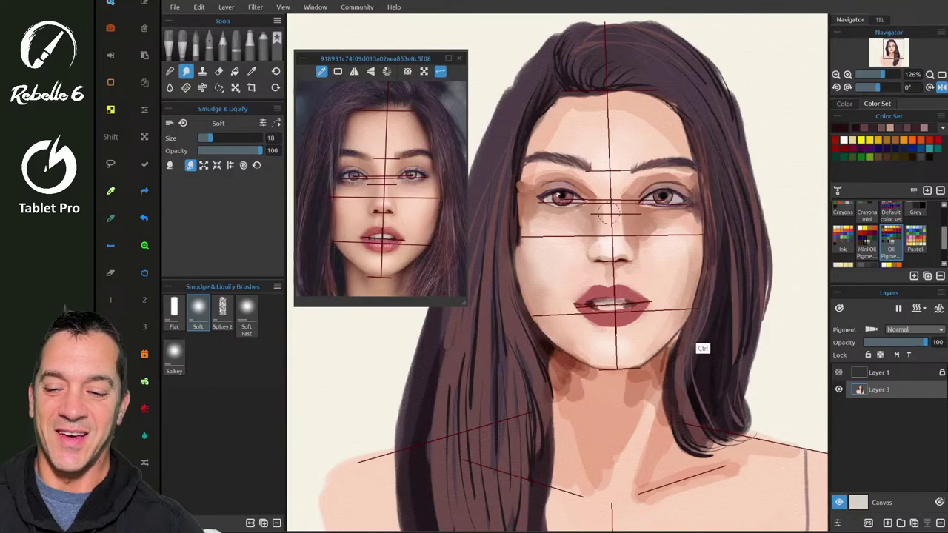
pyautogui.hotkey('shift', 'f')
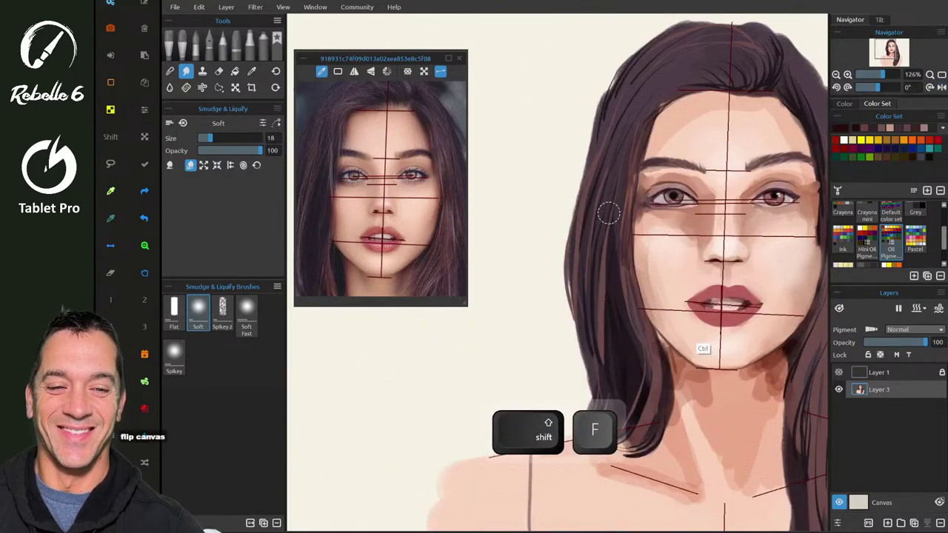
# - Switch to the YouTube Studio stream page to read the live chat, and return to the portrait in Rebelle
pyautogui.scroll(5, 608, 213)
pyautogui.scroll(-3, 608, 214)
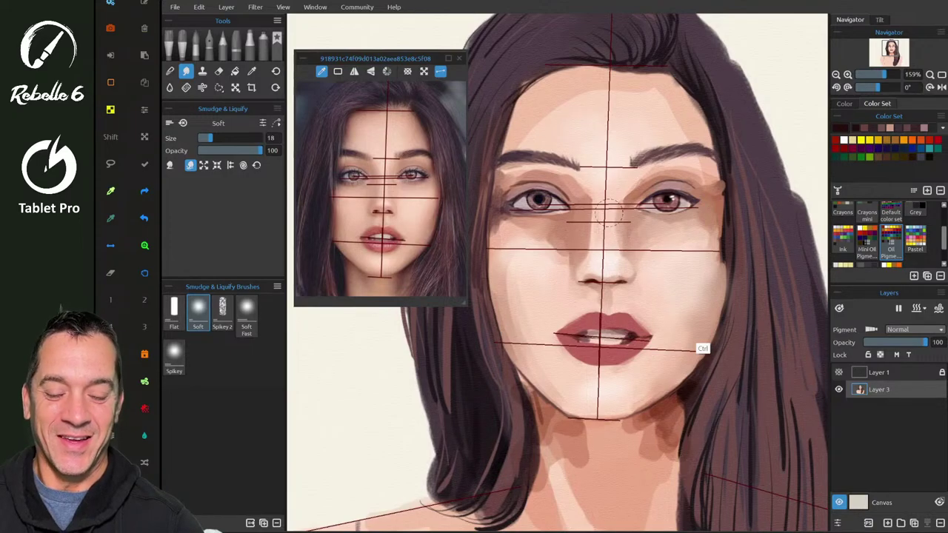
pyautogui.hotkey('alt', 'Tab')
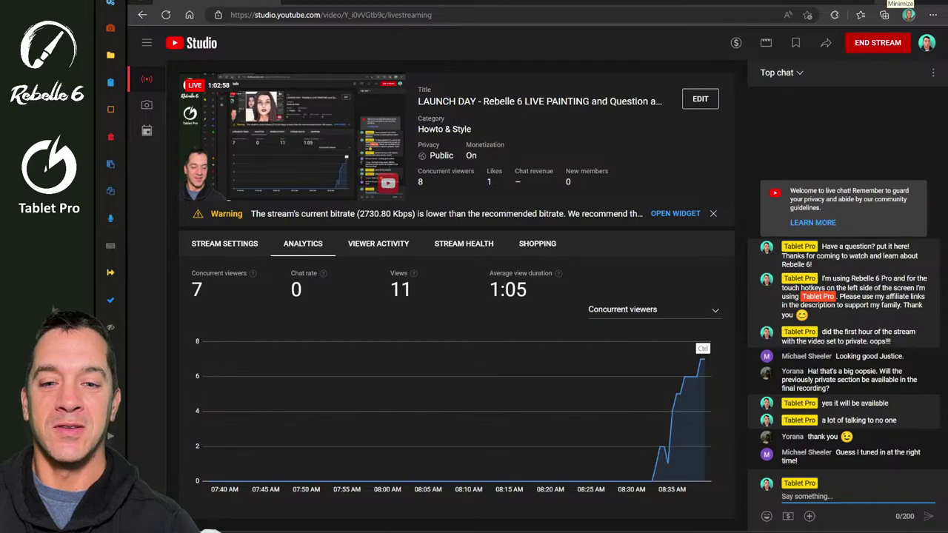
pyautogui.click(899, 0)
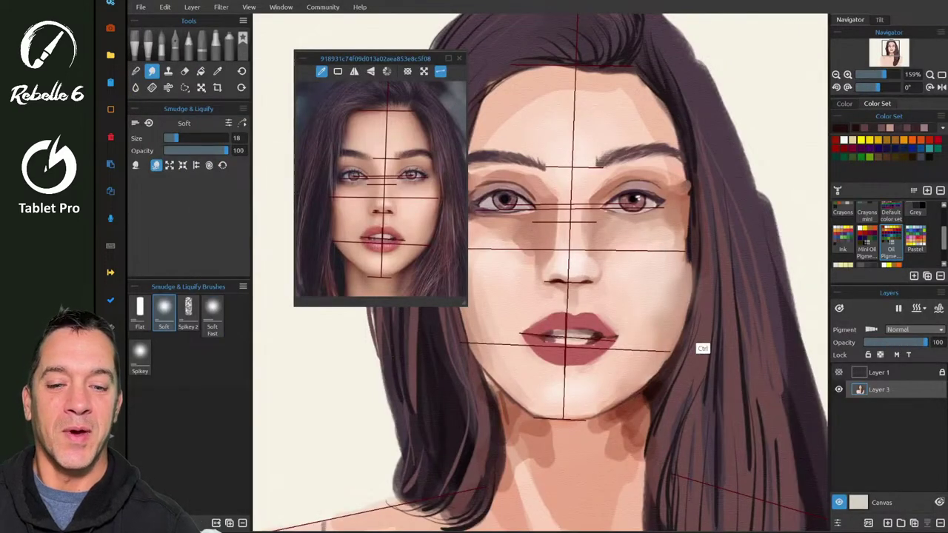
# - Cover the stray brown smudge beside the right-hand eye's outer side along the hair edge with the size 12 Pentell brush
pyautogui.scroll(5, 637, 200)
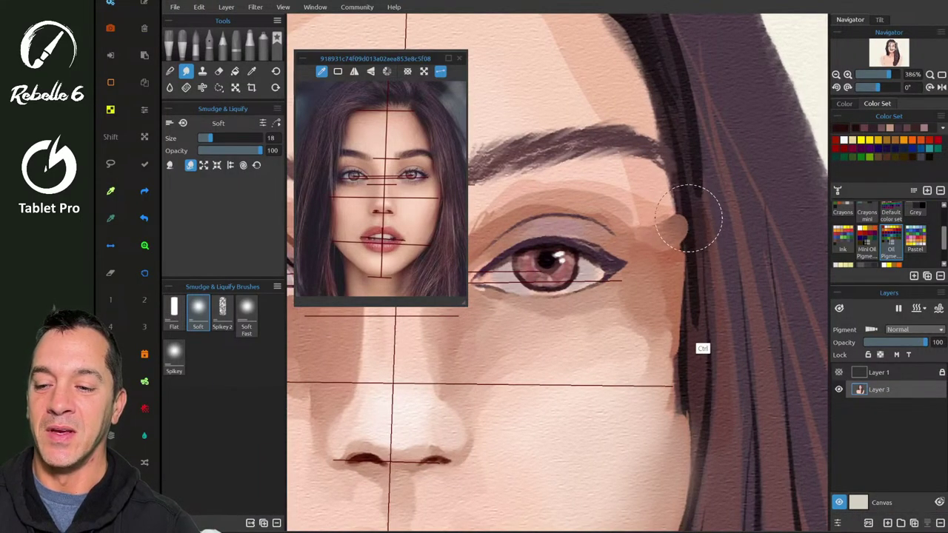
pyautogui.press('1')
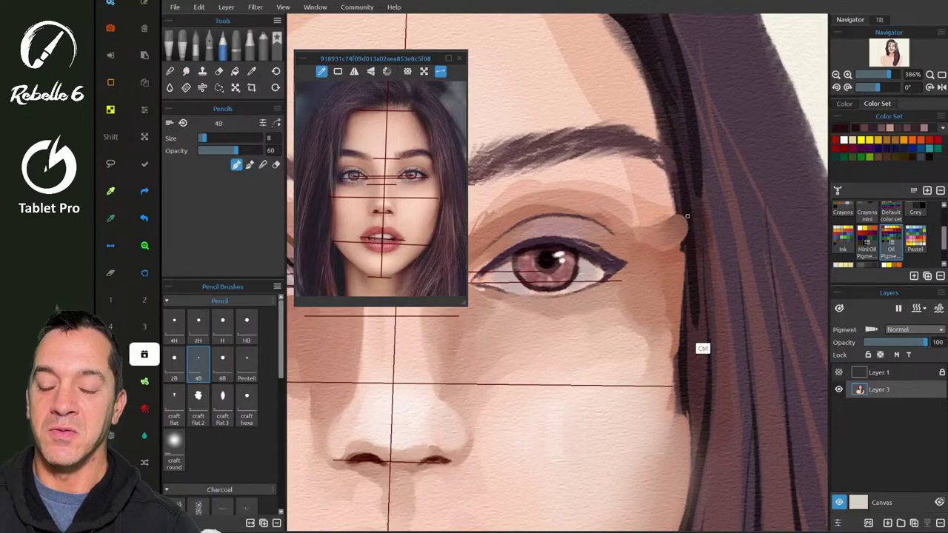
pyautogui.hotkey('shift', '8')
pyautogui.moveTo(682, 208)
pyautogui.mouseDown()
pyautogui.moveTo(685, 239)
pyautogui.moveTo(675, 187)
pyautogui.moveTo(685, 259)
pyautogui.mouseUp()
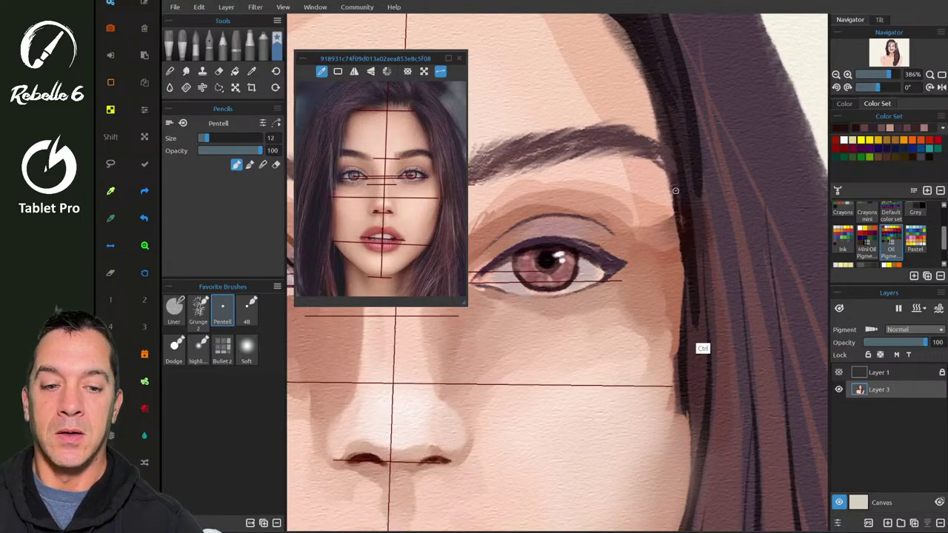
# - Enlarge the reference photo around the matching eye and refine the left-hand eye's pupil with the size 12 Pentell brush
pyautogui.scroll(-3, 675, 190)
pyautogui.scroll(-2, 675, 191)
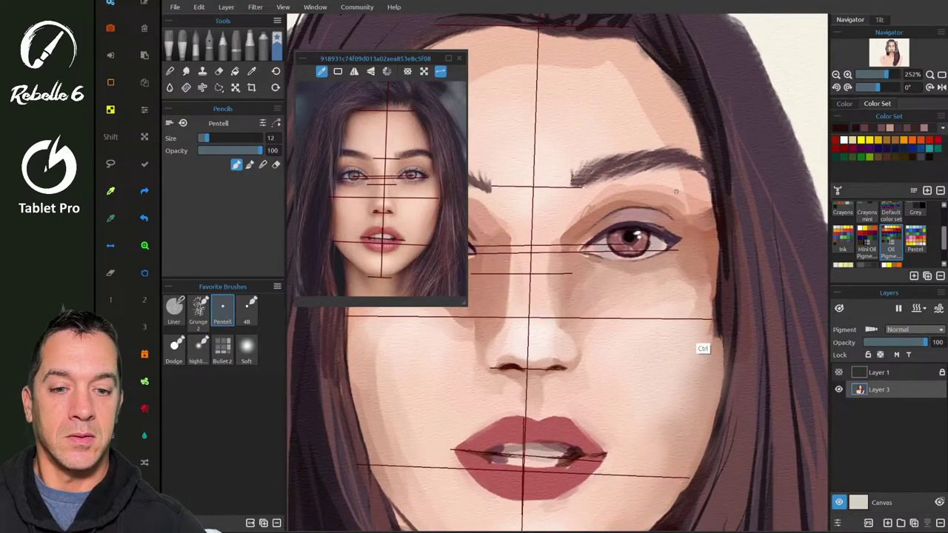
pyautogui.scroll(4, 675, 191)
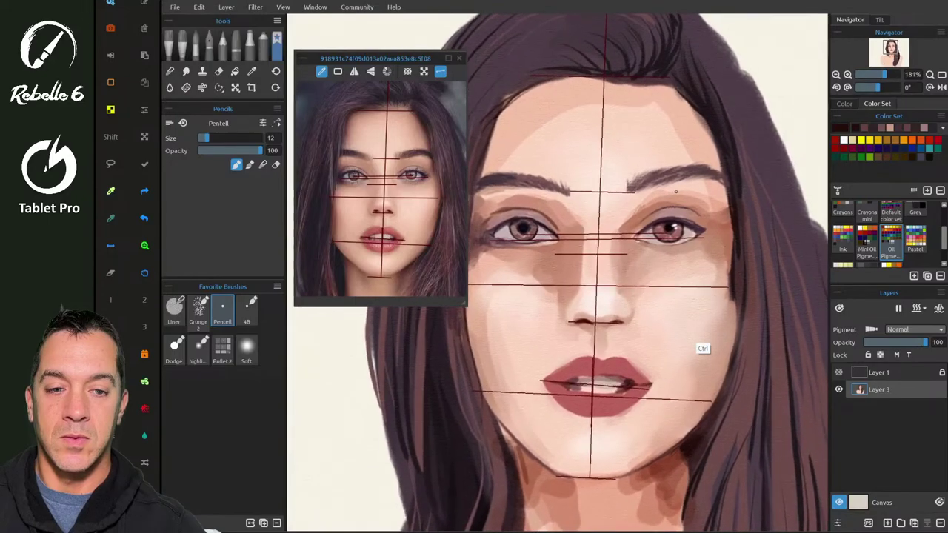
pyautogui.scroll(2, 675, 191)
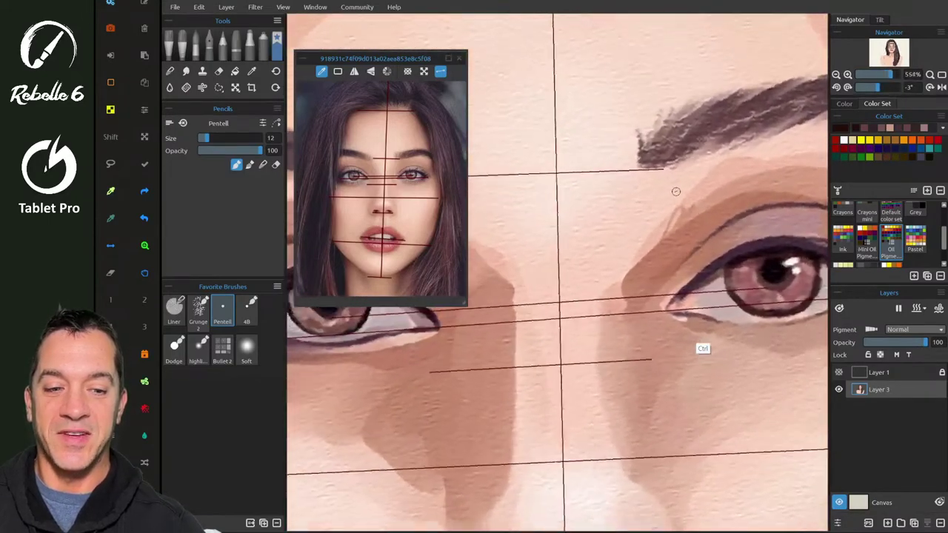
pyautogui.scroll(4, 675, 191)
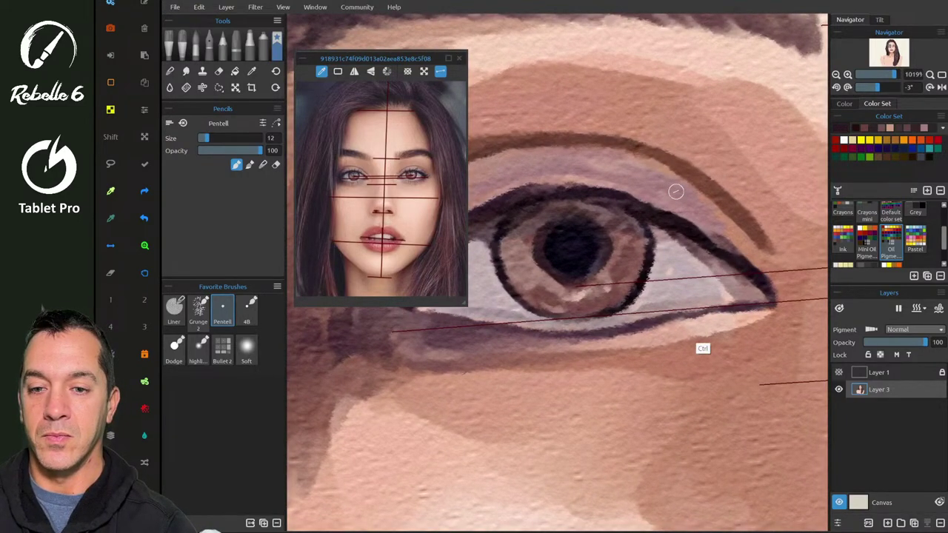
pyautogui.scroll(4, 345, 182)
pyautogui.scroll(2, 381, 188)
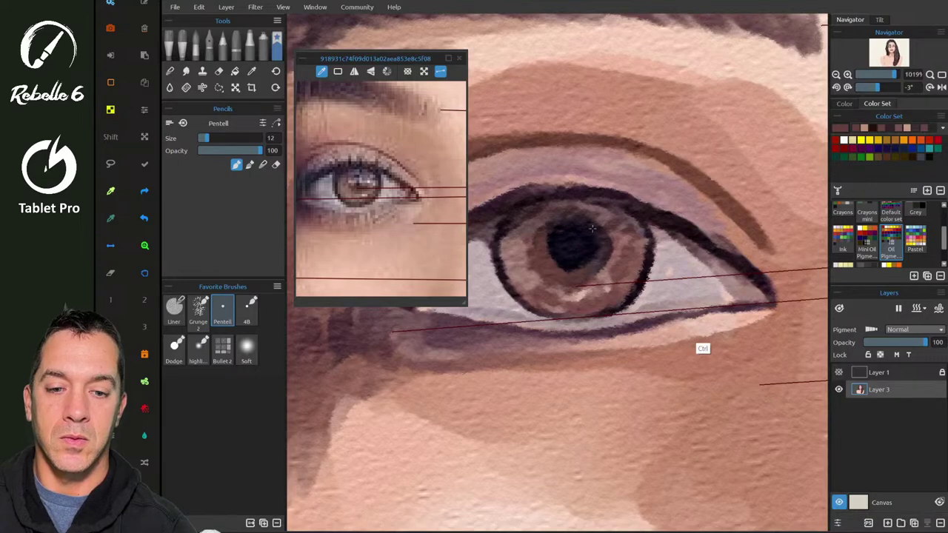
pyautogui.moveTo(542, 240); pyautogui.dragTo(558, 228)
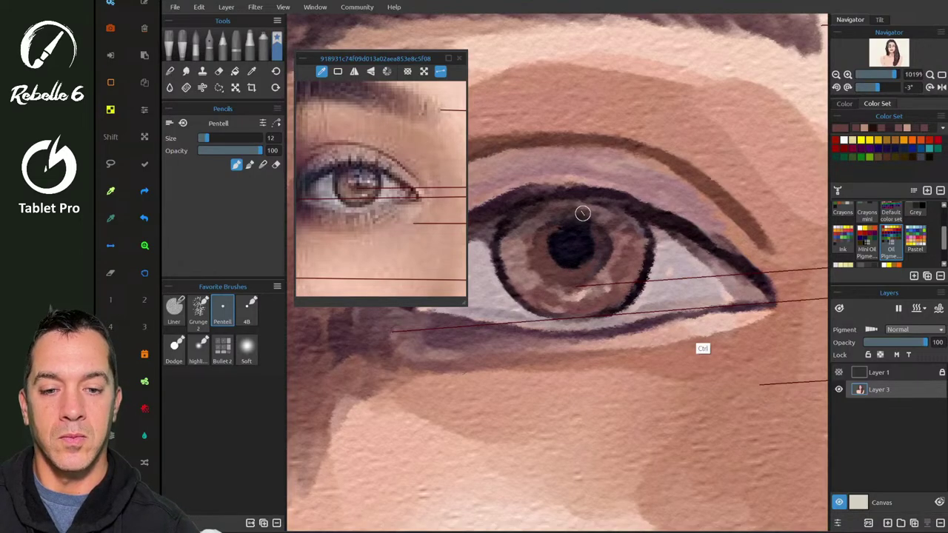
# - Sample pinkish iris tones from the right-hand eye and paint them into the left-hand iris with the size 8 4B pencil
pyautogui.scroll(-6, 583, 213)
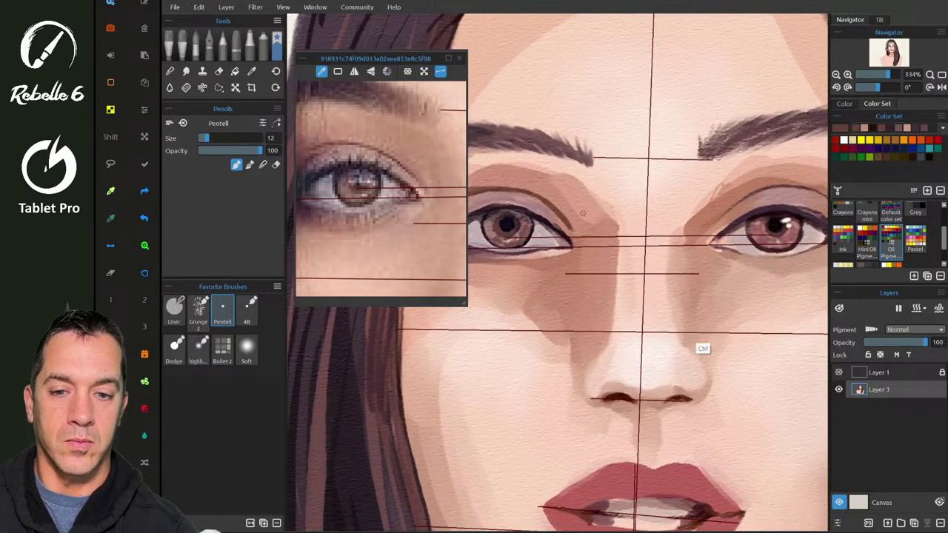
pyautogui.keyDown('alt'); pyautogui.click(761, 232); pyautogui.keyUp('alt')
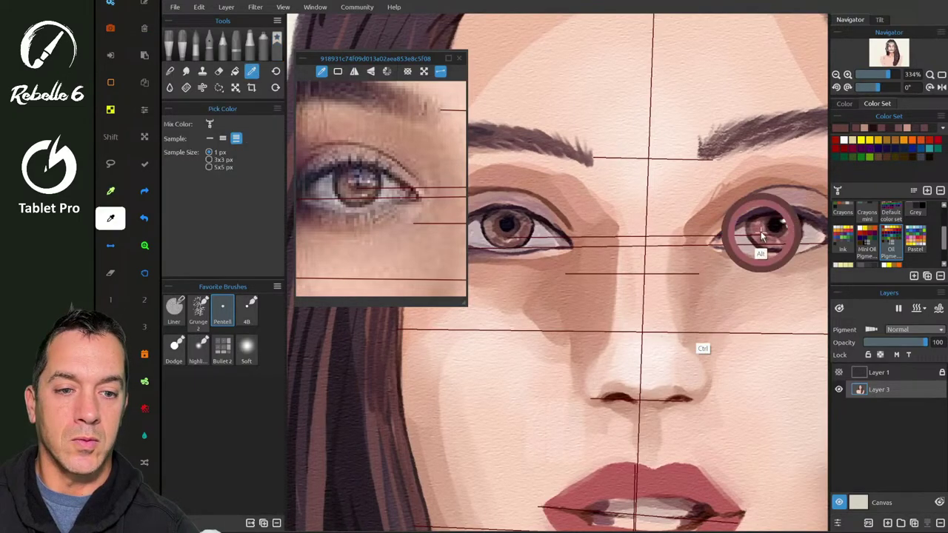
pyautogui.moveTo(492, 221); pyautogui.dragTo(499, 238)
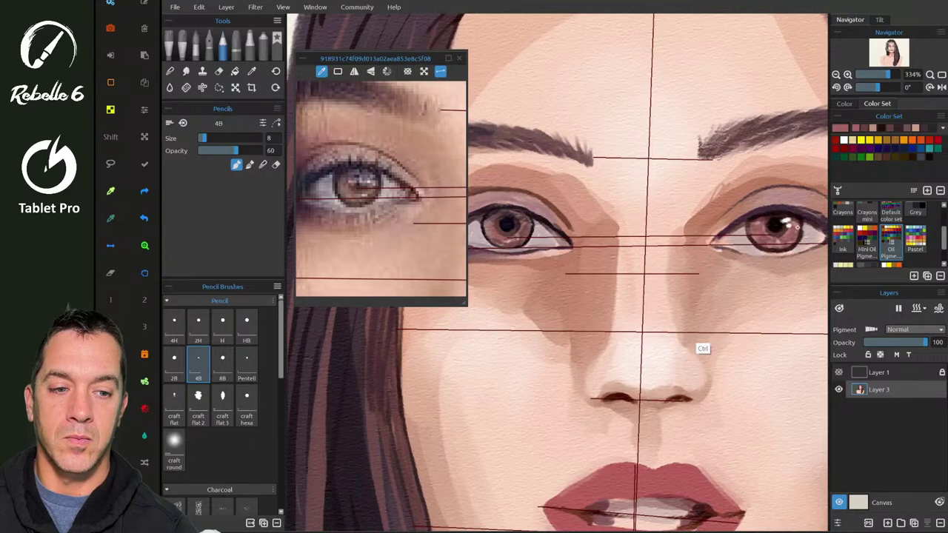
pyautogui.keyDown('alt'); pyautogui.click(795, 227); pyautogui.keyUp('alt')
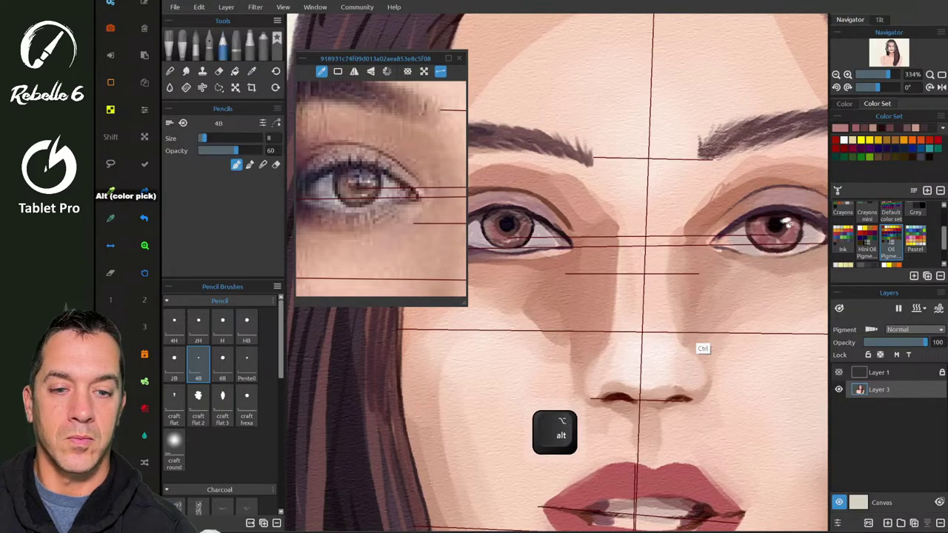
pyautogui.keyDown('alt'); pyautogui.click(523, 227); pyautogui.keyUp('alt')
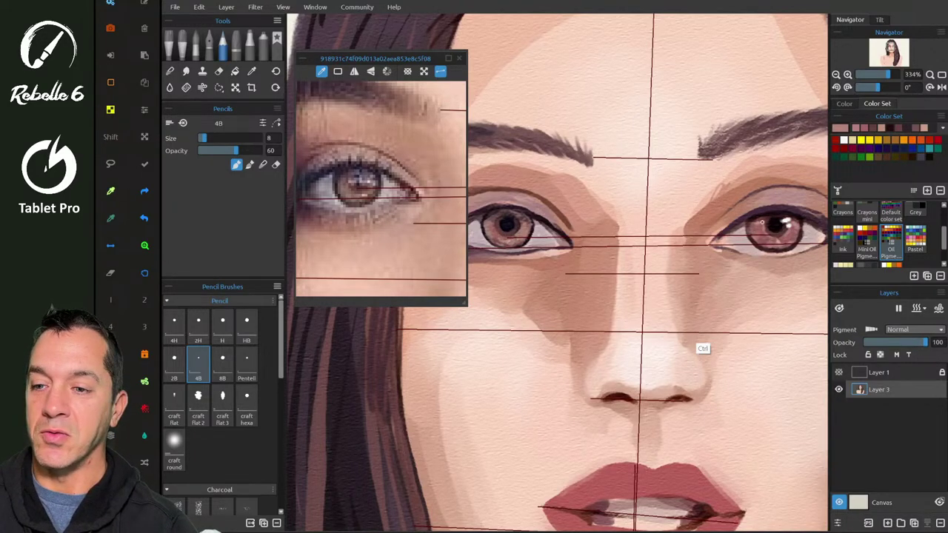
# - Sample further tones from the right-hand eye and add iris shading and a white catchlight to the left-hand eye
pyautogui.press('alt')
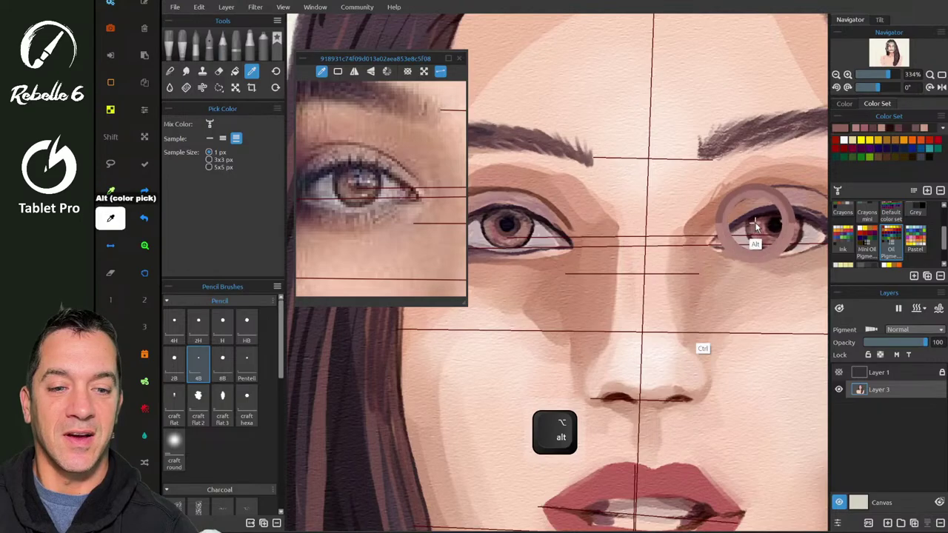
pyautogui.keyDown('alt'); pyautogui.click(753, 225); pyautogui.keyUp('alt')
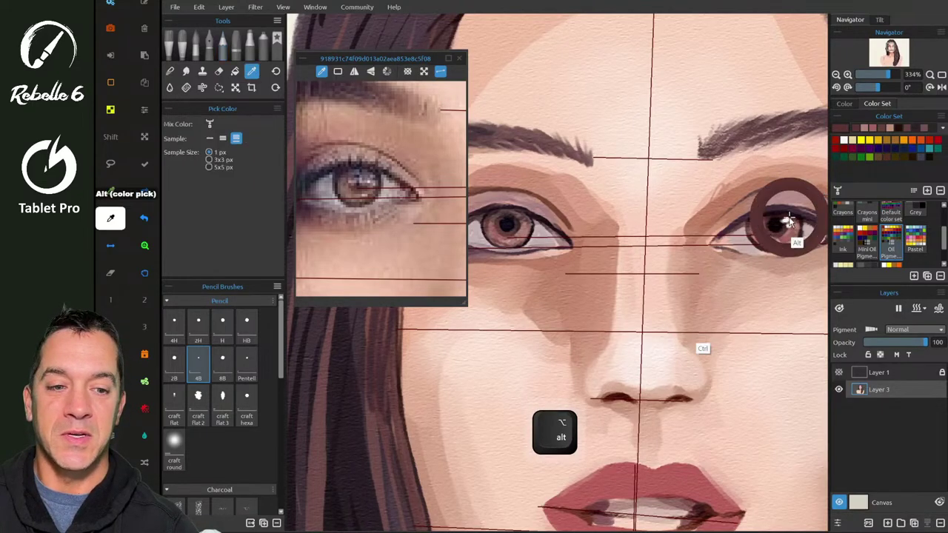
pyautogui.keyDown('alt'); pyautogui.click(785, 219); pyautogui.keyUp('alt')
pyautogui.moveTo(518, 219); pyautogui.dragTo(513, 220)
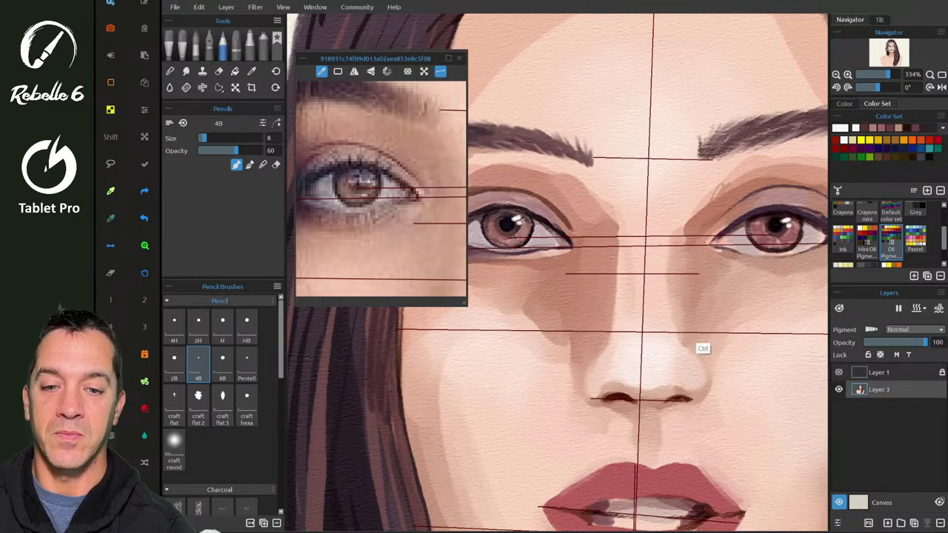
# - Shade the outer corner of the left-hand eye's white using the Dodge marker at size 26 and opacity 67, painting and blending
pyautogui.scroll(6, 529, 215)
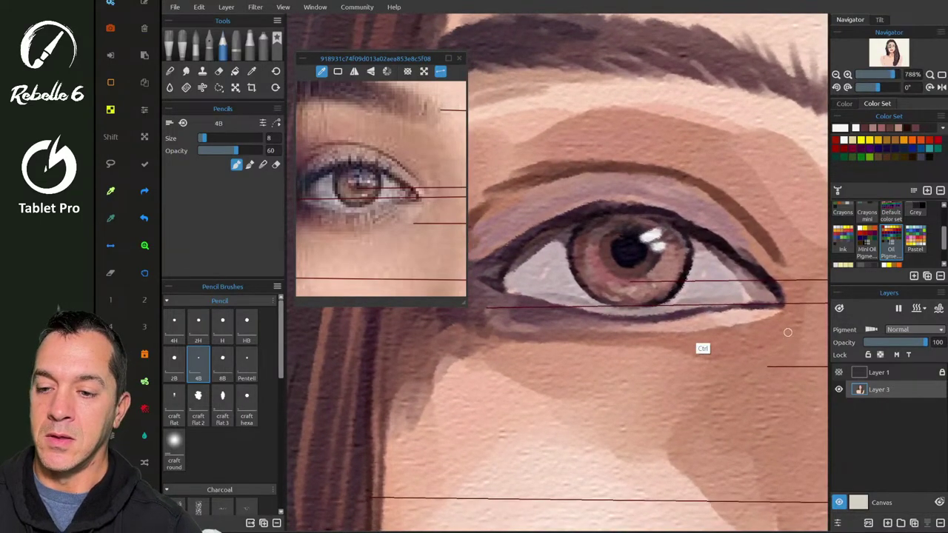
pyautogui.hotkey('shift', 'b')
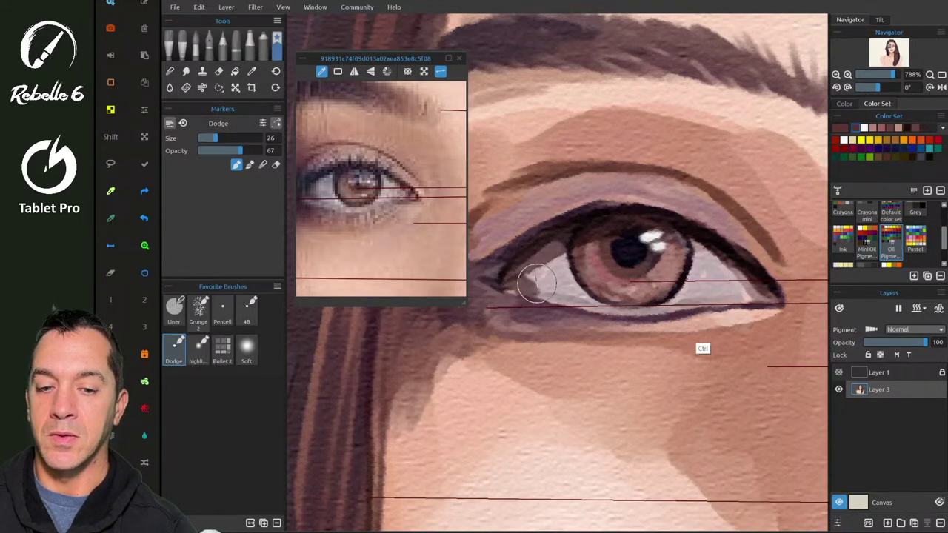
pyautogui.press('4')
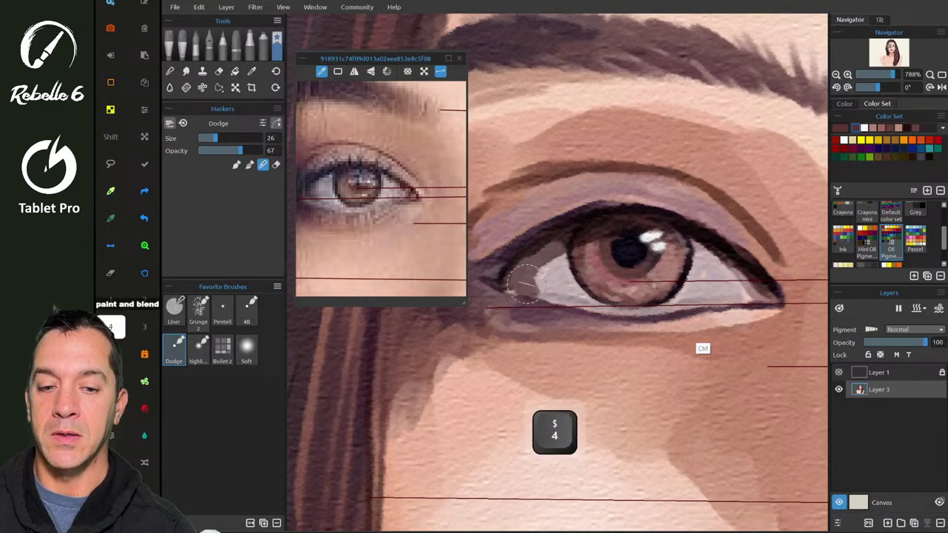
pyautogui.moveTo(543, 253)
pyautogui.mouseDown()
pyautogui.moveTo(511, 275)
pyautogui.moveTo(518, 256)
pyautogui.moveTo(505, 274)
pyautogui.moveTo(561, 224)
pyautogui.mouseUp()
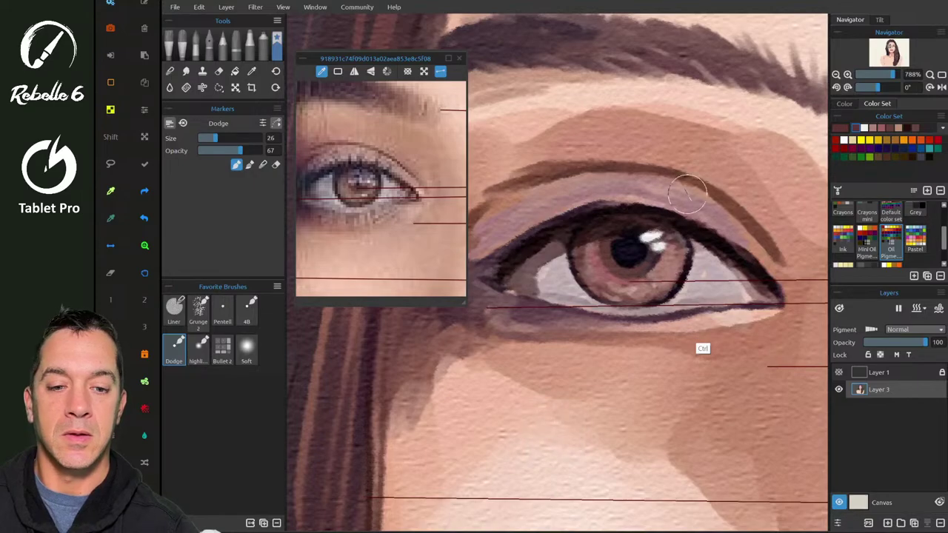
# - Open the Dodge brush's paint settings in the Brush Creator, test its Multiply blending with a scribble over the right-hand eye, and undo it
pyautogui.scroll(-5, 687, 194)
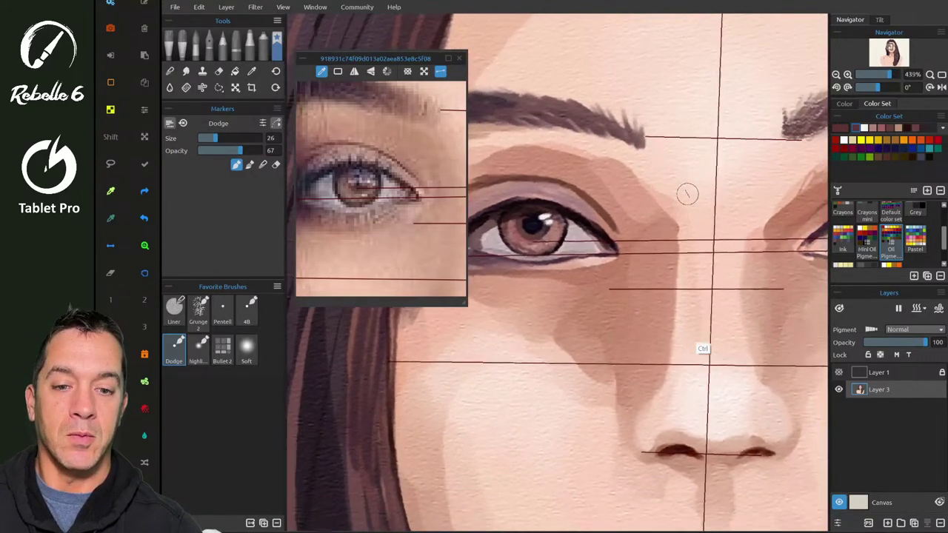
pyautogui.scroll(-3, 687, 194)
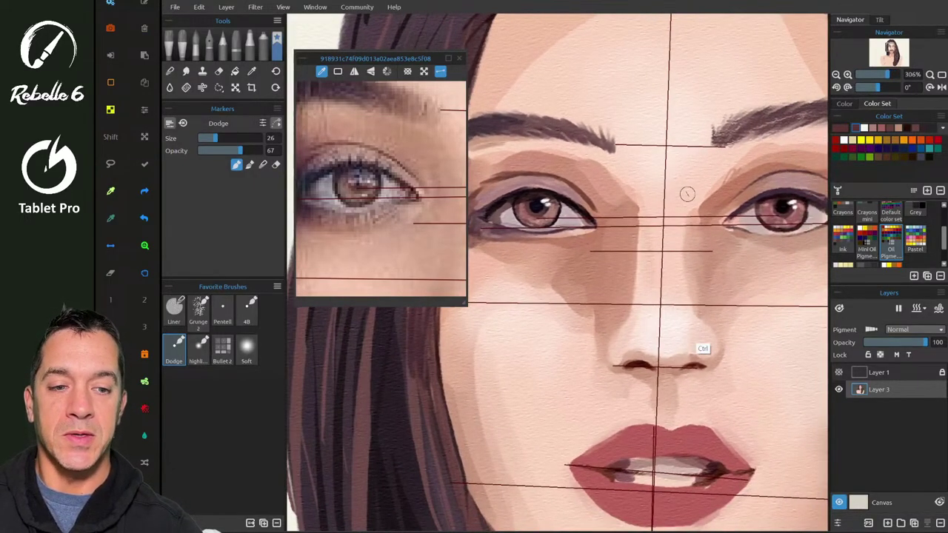
pyautogui.scroll(-1, 687, 194)
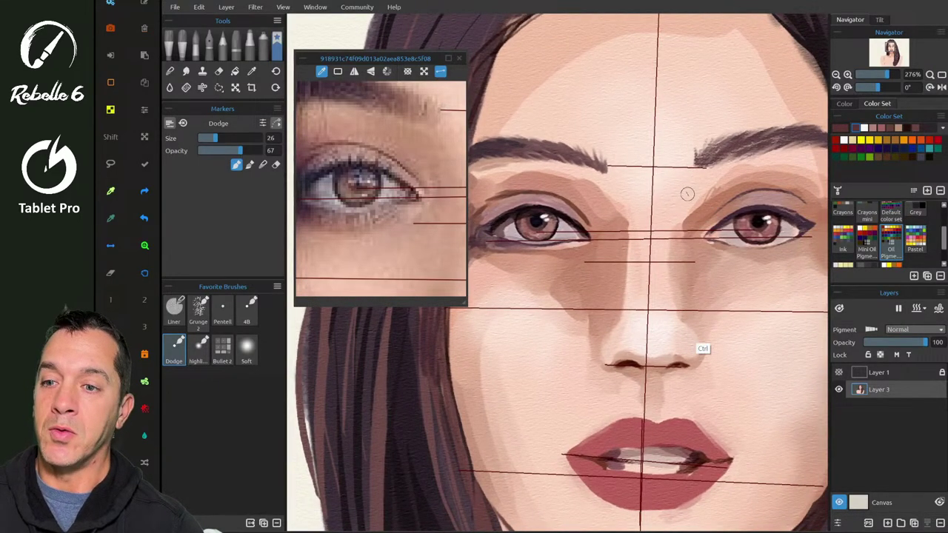
pyautogui.press('F5')
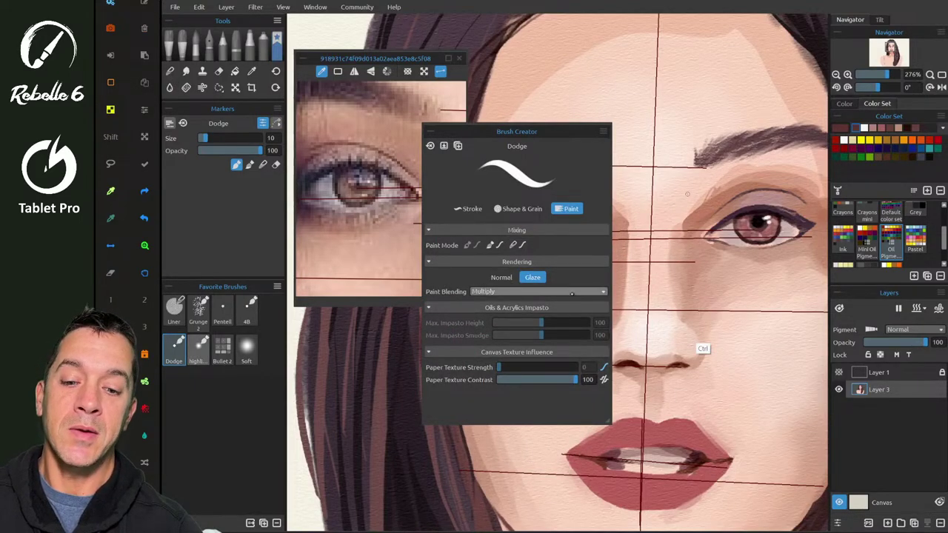
pyautogui.moveTo(696, 292)
pyautogui.mouseDown()
pyautogui.moveTo(751, 260)
pyautogui.moveTo(770, 218)
pyautogui.moveTo(707, 259)
pyautogui.moveTo(744, 252)
pyautogui.mouseUp()
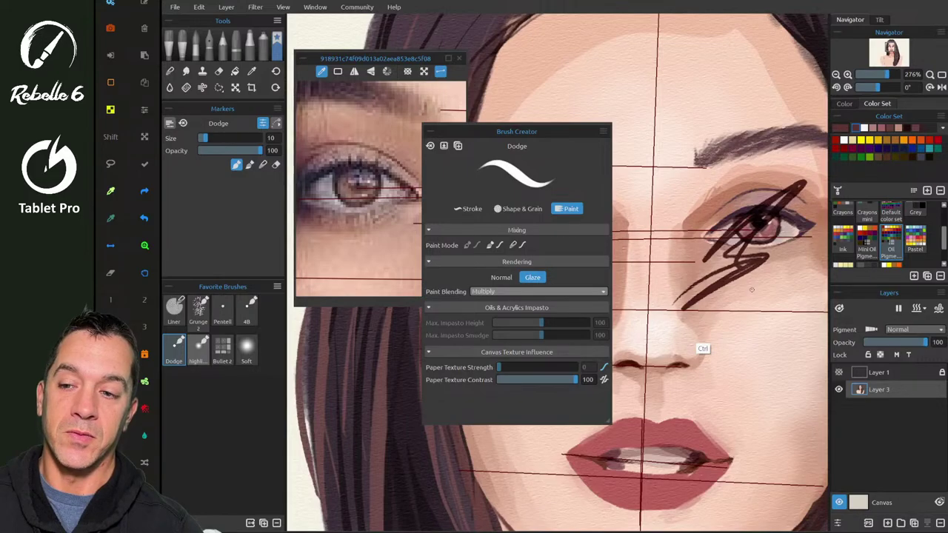
pyautogui.hotkey('ctrl', 'z')
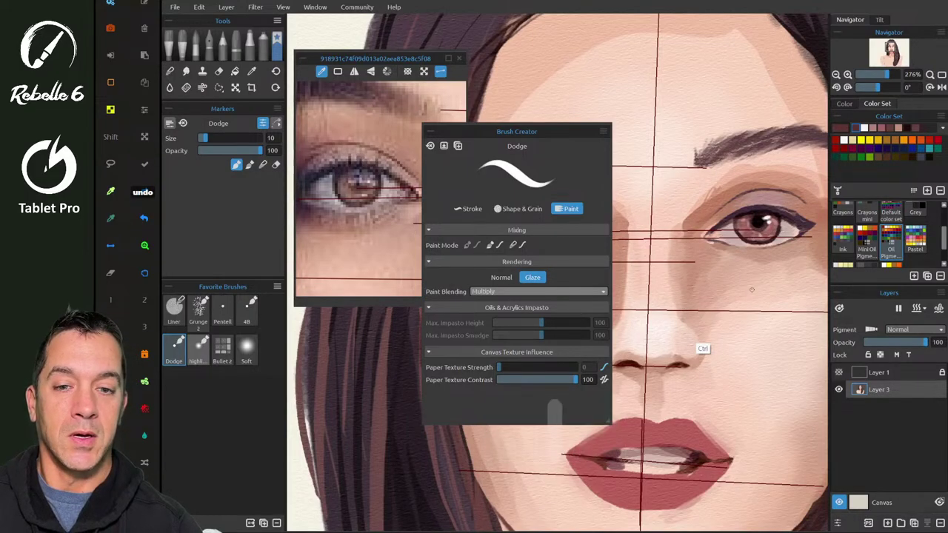
pyautogui.moveTo(581, 130); pyautogui.dragTo(615, 129)
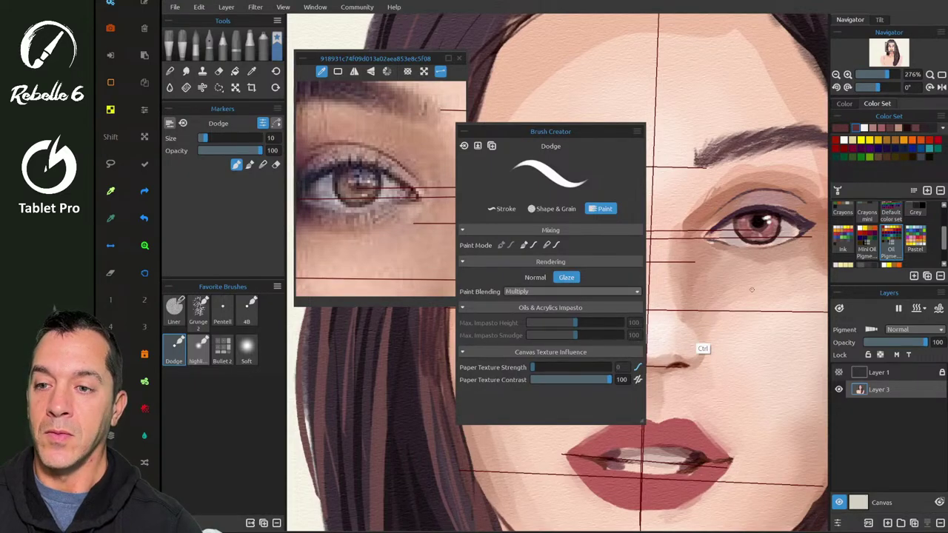
pyautogui.press('F5')
# - Darken and blend the left-hand eye's outer corner with the Dodge marker at size 10 and opacity 100 in paint and blend mode
pyautogui.scroll(5, 751, 289)
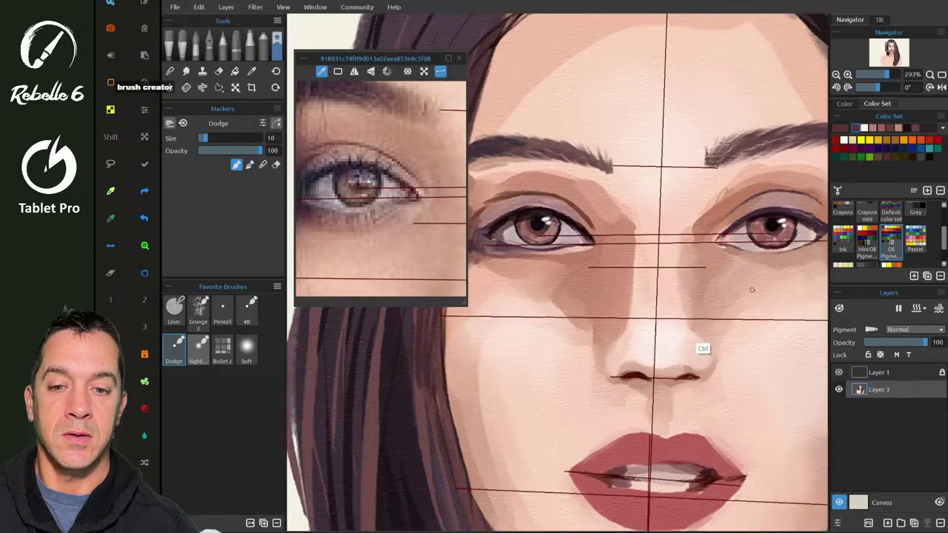
pyautogui.scroll(1, 752, 290)
pyautogui.scroll(3, 751, 290)
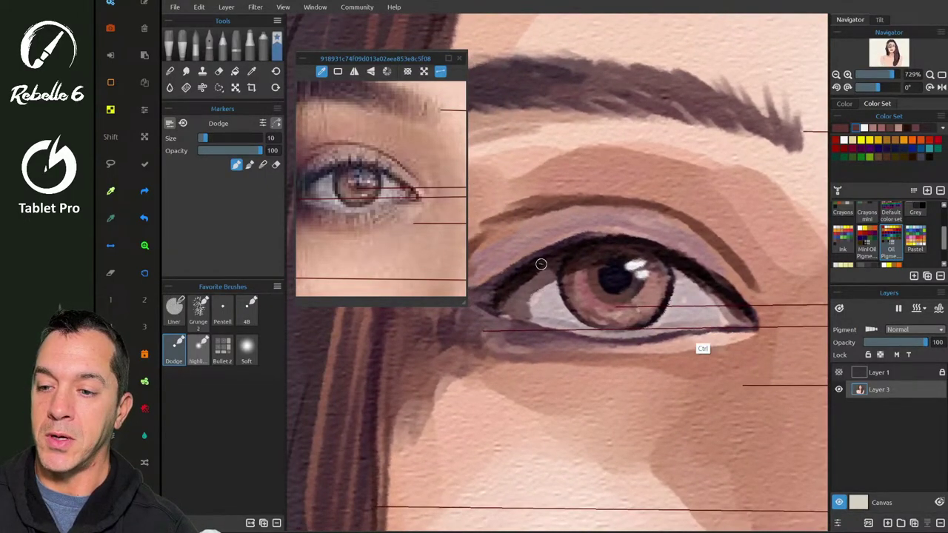
pyautogui.press('3')
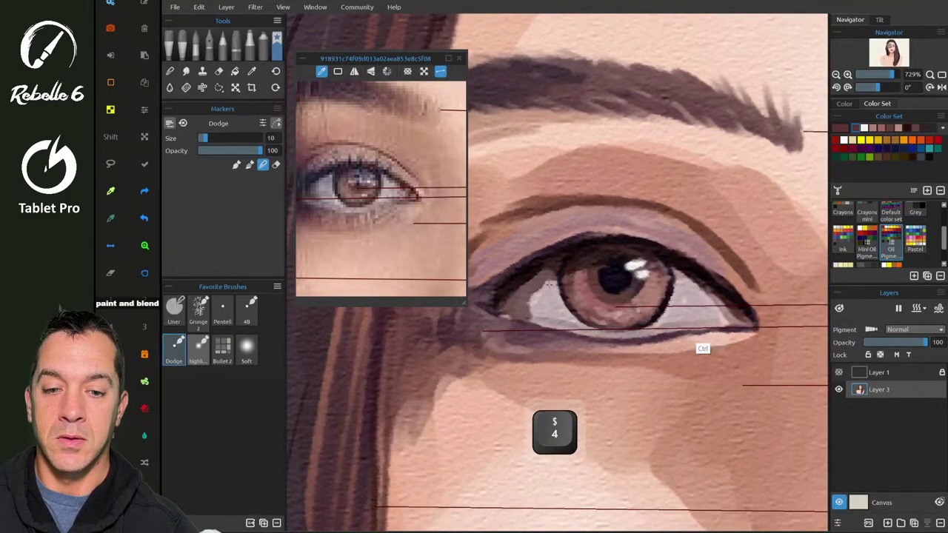
pyautogui.moveTo(544, 296); pyautogui.dragTo(534, 293)
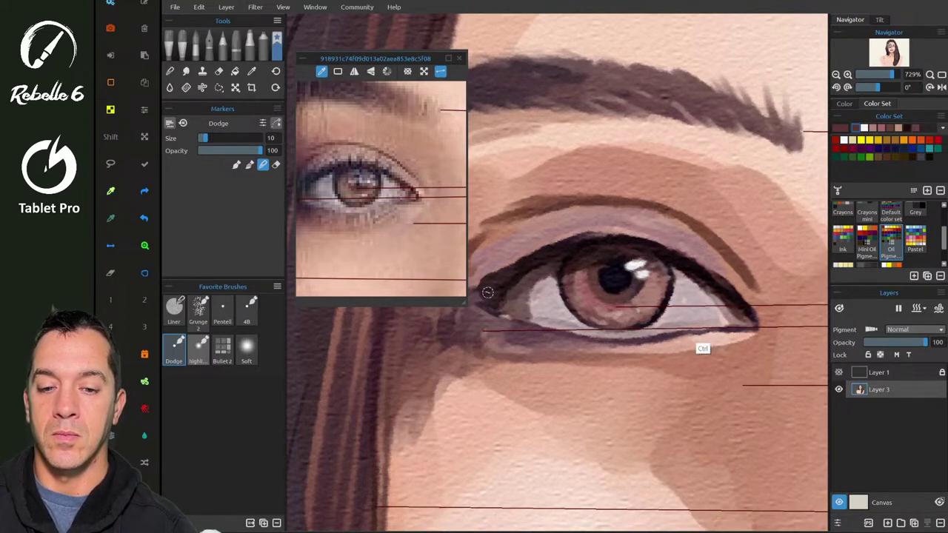
# - Darken the upper lash line of the left-hand eye from its outer corner inward with the Dodge marker at size 10
pyautogui.press('1')
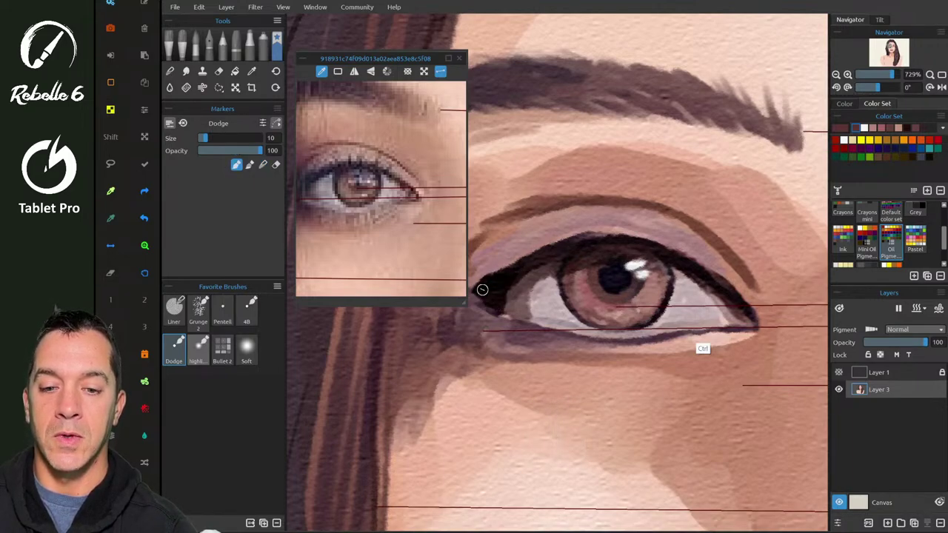
pyautogui.moveTo(482, 289)
pyautogui.mouseDown()
pyautogui.moveTo(580, 228)
pyautogui.moveTo(526, 258)
pyautogui.moveTo(591, 237)
pyautogui.mouseUp()
pyautogui.moveTo(541, 246); pyautogui.dragTo(565, 242)
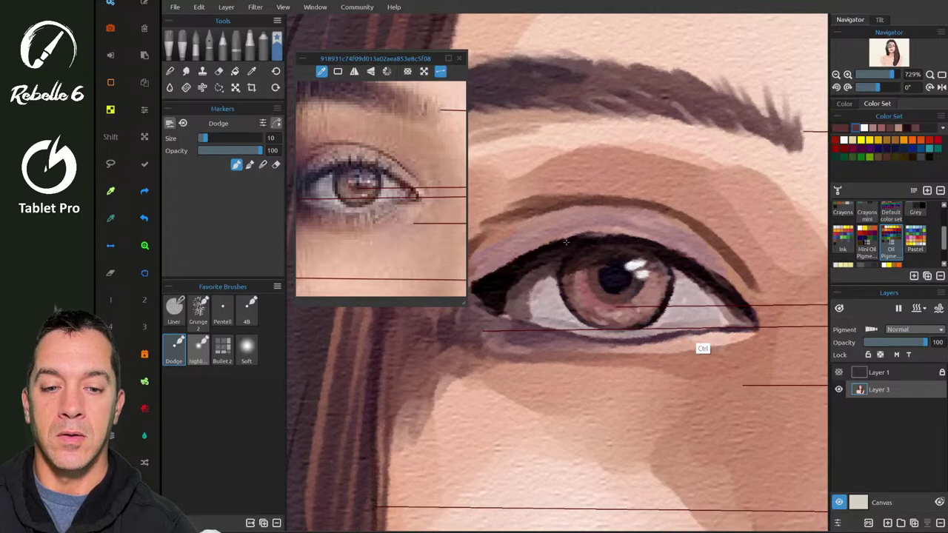
# - Soften the light lower lid rim near the left-hand eye's inner corner with the Dodge marker in paint and blend mode
pyautogui.scroll(-5, 675, 230)
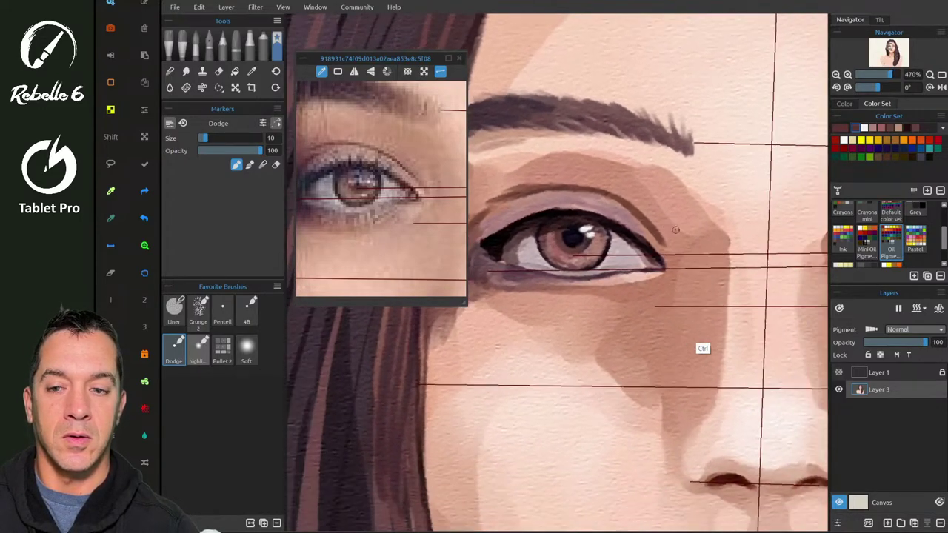
pyautogui.scroll(-3, 675, 230)
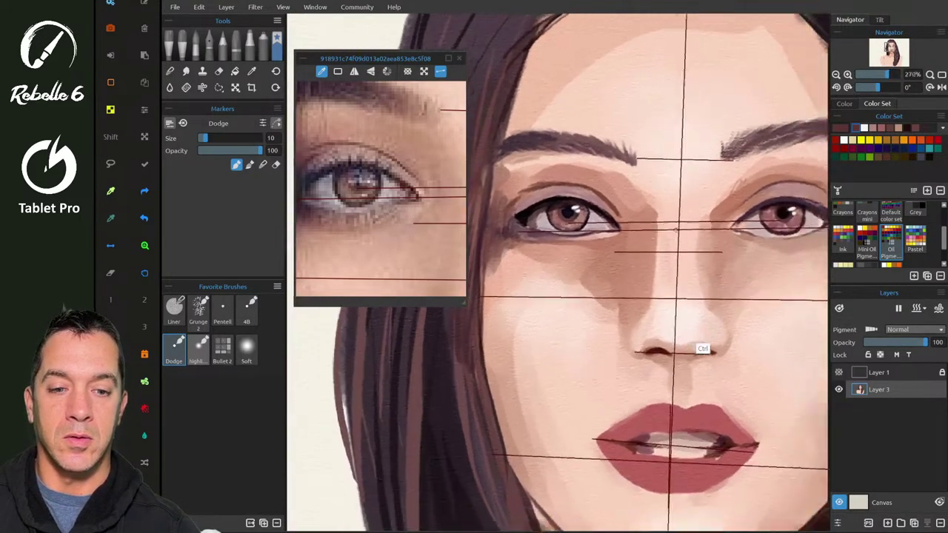
pyautogui.scroll(-3, 675, 230)
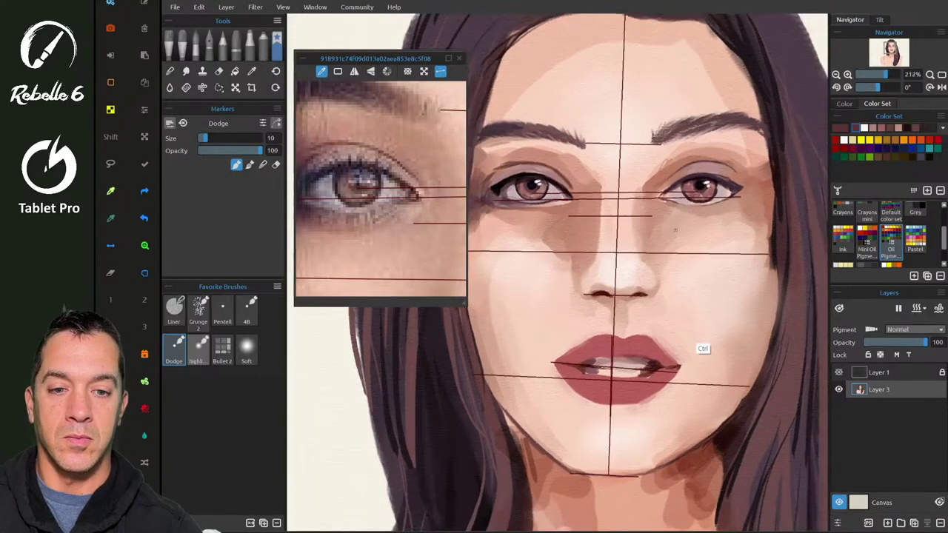
pyautogui.scroll(1, 675, 230)
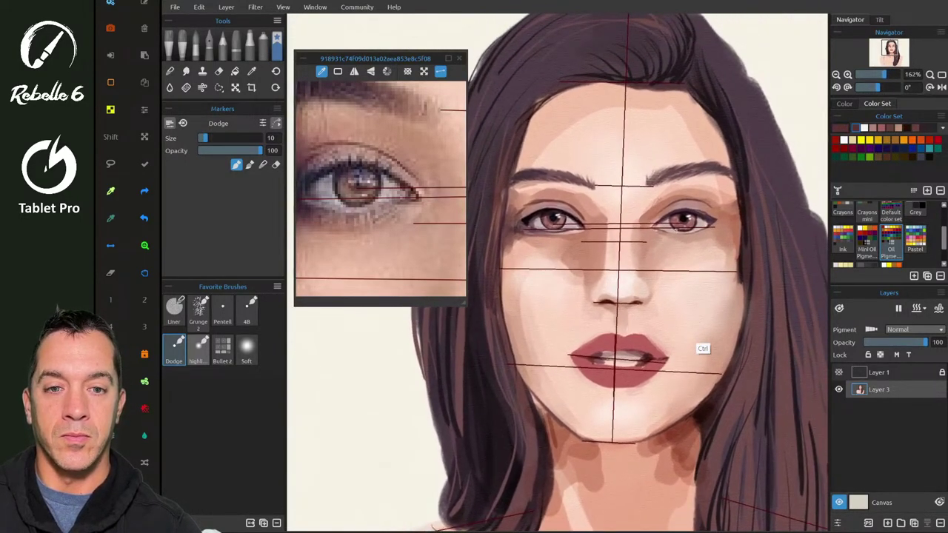
pyautogui.scroll(-5, 366, 177)
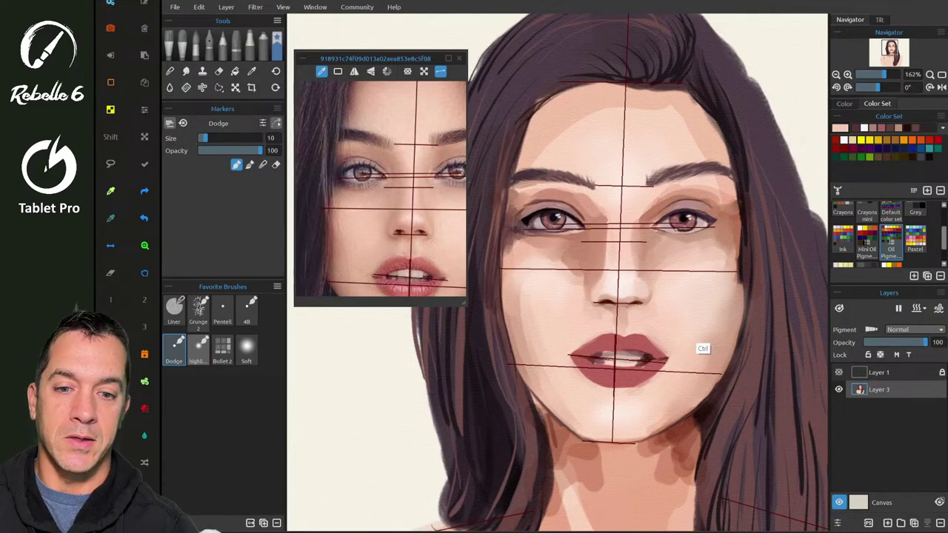
pyautogui.scroll(8, 675, 230)
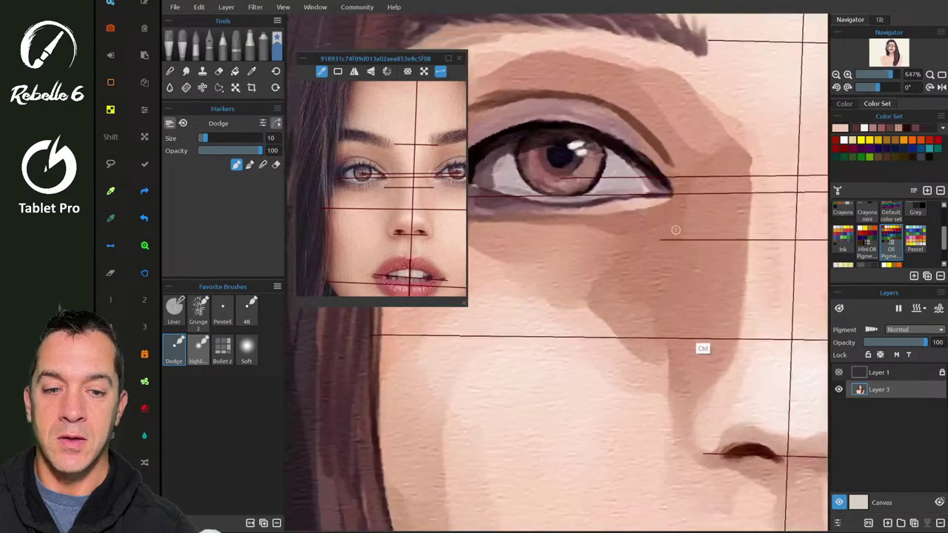
pyautogui.press('4')
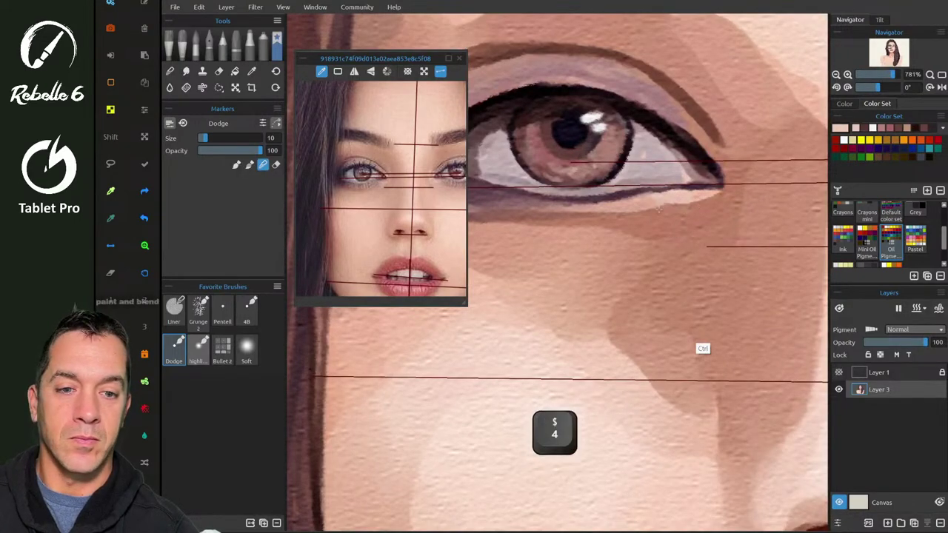
pyautogui.moveTo(643, 213)
pyautogui.mouseDown()
pyautogui.moveTo(711, 196)
pyautogui.moveTo(629, 212)
pyautogui.mouseUp()
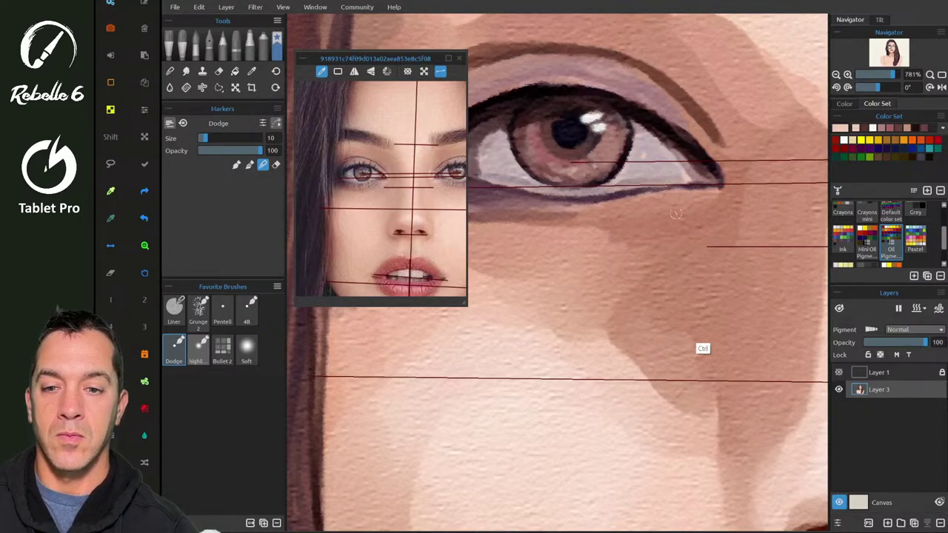
# - Undo the stray stroke at the left-hand eye's inner corner and add light skin-tone strokes there with the Pentell pencil at size 12
pyautogui.press('b')
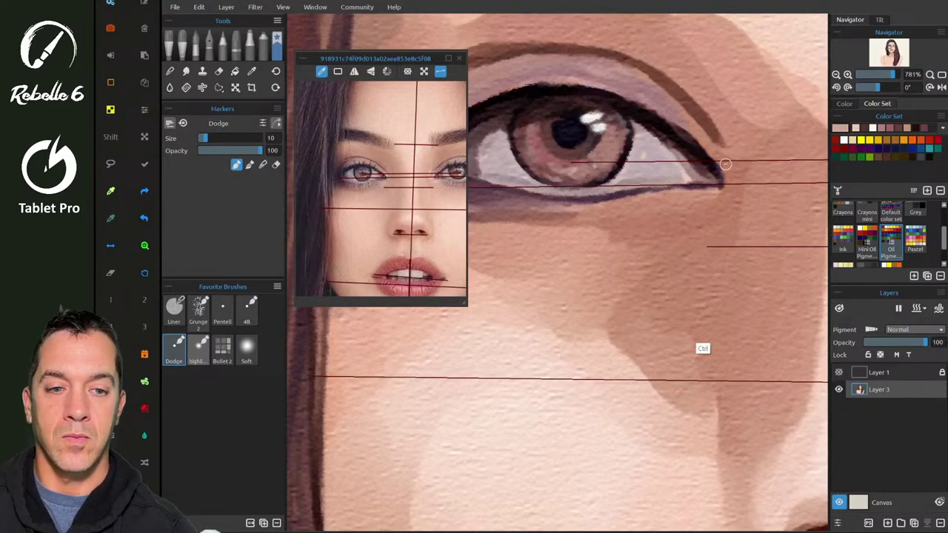
pyautogui.moveTo(726, 160)
pyautogui.mouseDown()
pyautogui.moveTo(722, 167)
pyautogui.moveTo(711, 154)
pyautogui.moveTo(721, 161)
pyautogui.mouseUp()
pyautogui.press('1')
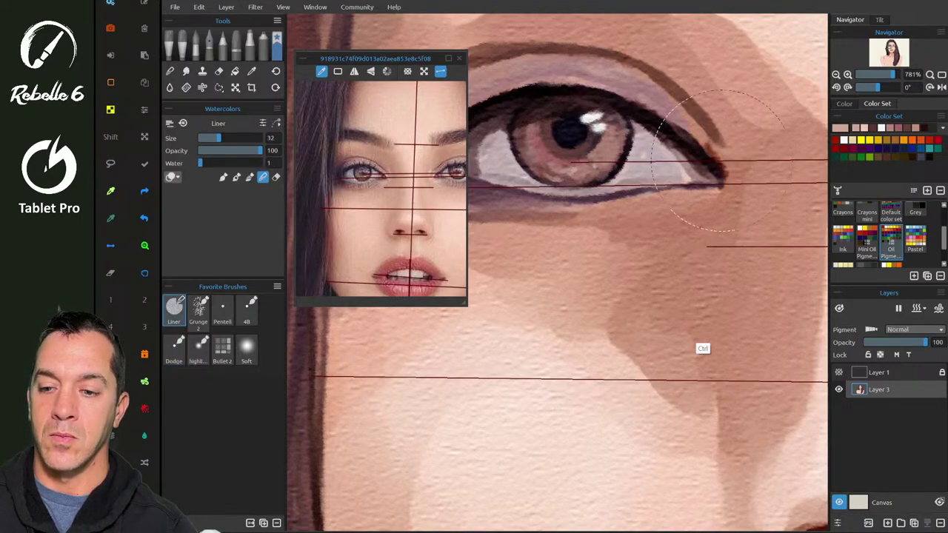
pyautogui.press('3')
pyautogui.hotkey('ctrl', 'z')
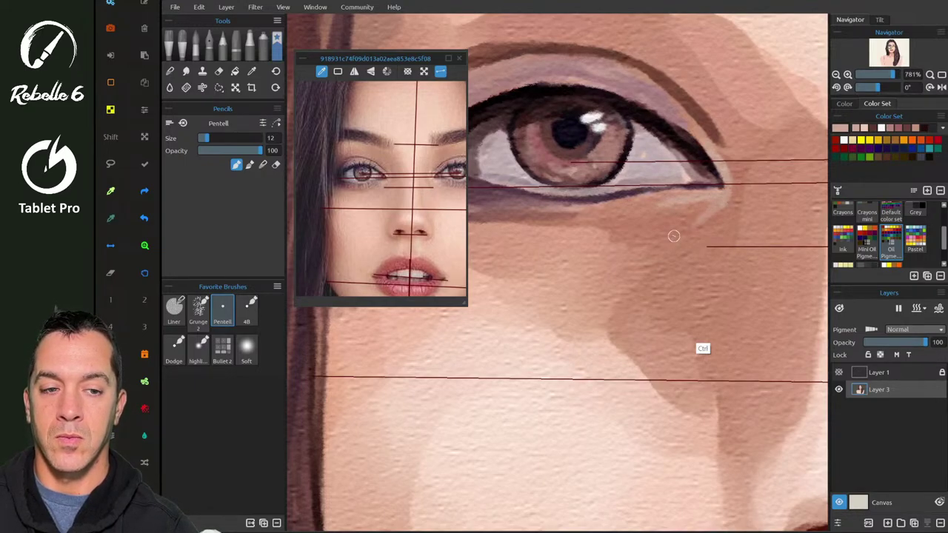
# - Sample a light skin tone beside the reference's right-hand eye and paint highlight strokes around that eye's inner corner with the Pentell pencil
pyautogui.scroll(-5, 674, 236)
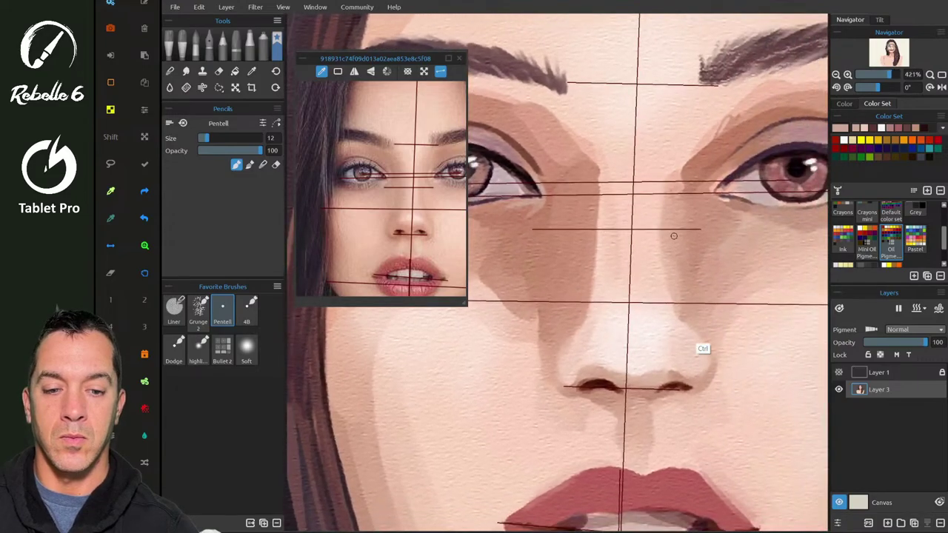
pyautogui.scroll(-1, 673, 236)
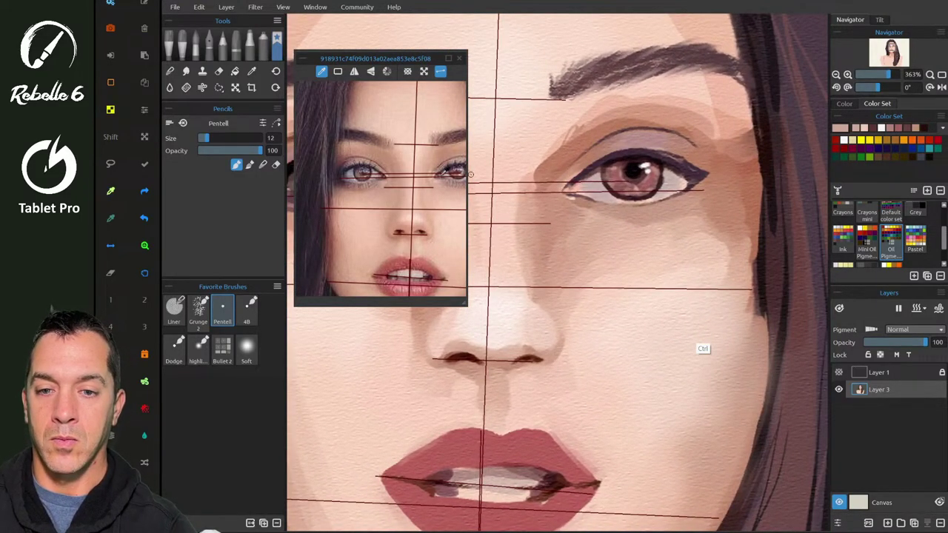
pyautogui.scroll(5, 381, 188)
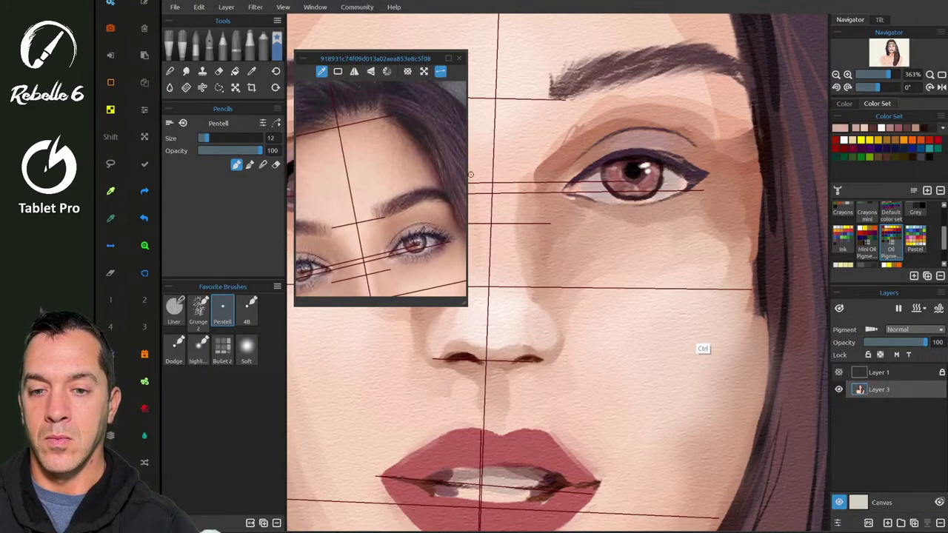
pyautogui.scroll(5, 470, 174)
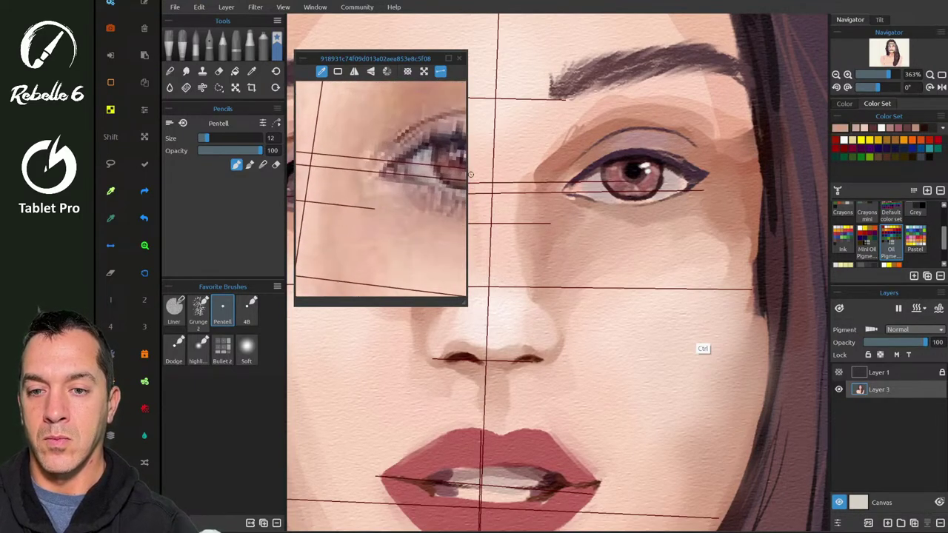
pyautogui.click(372, 175)
pyautogui.click(560, 186)
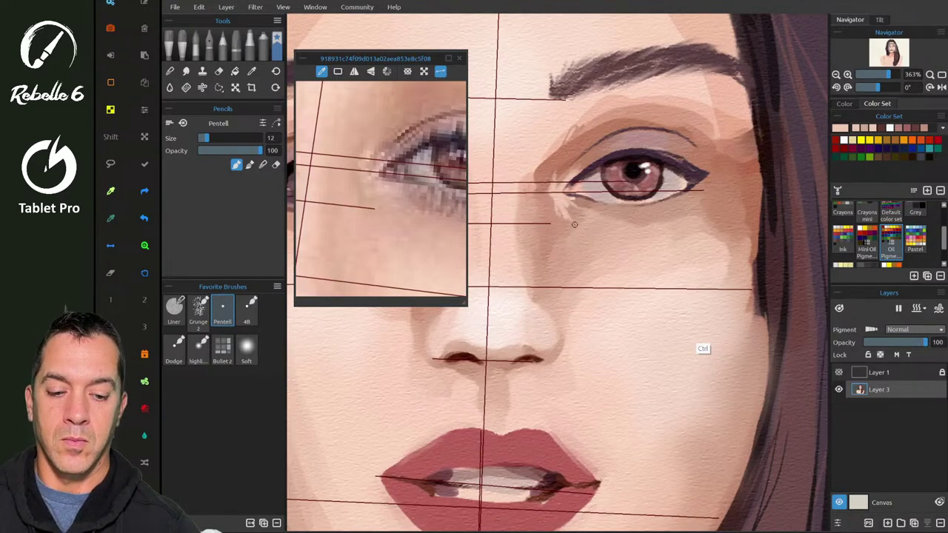
# - Switch to YouTube Studio to check the live chat, then return to Rebelle and restore its touch hotkey panel
pyautogui.click(557, 531)
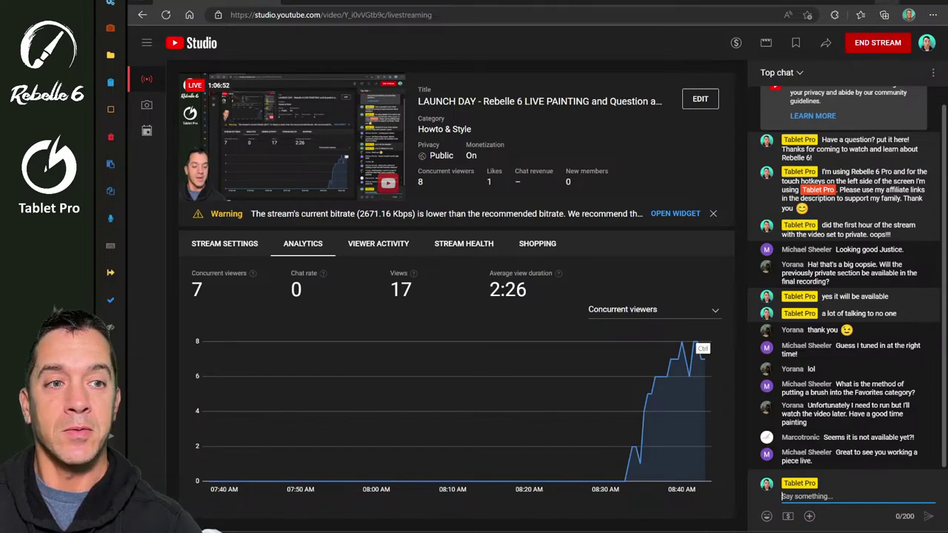
pyautogui.click(886, 3)
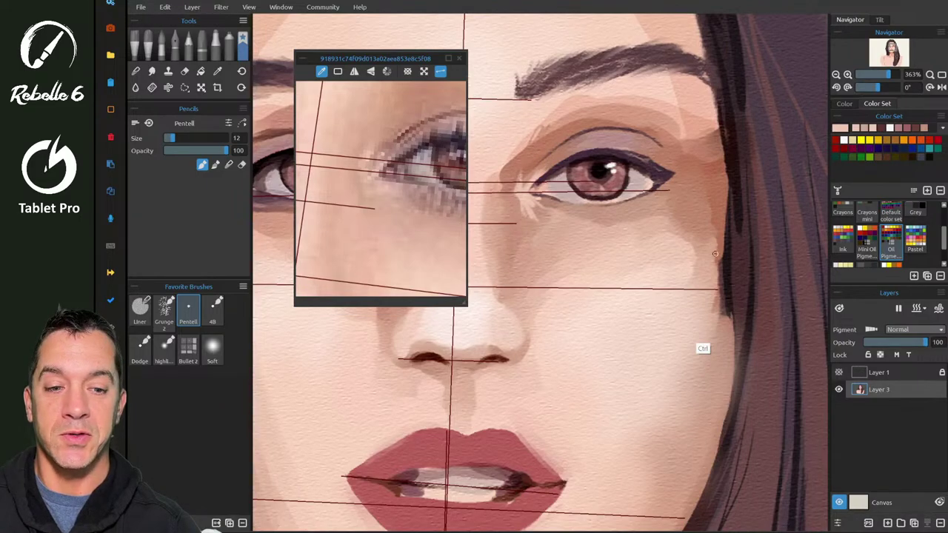
pyautogui.click(110, 271)
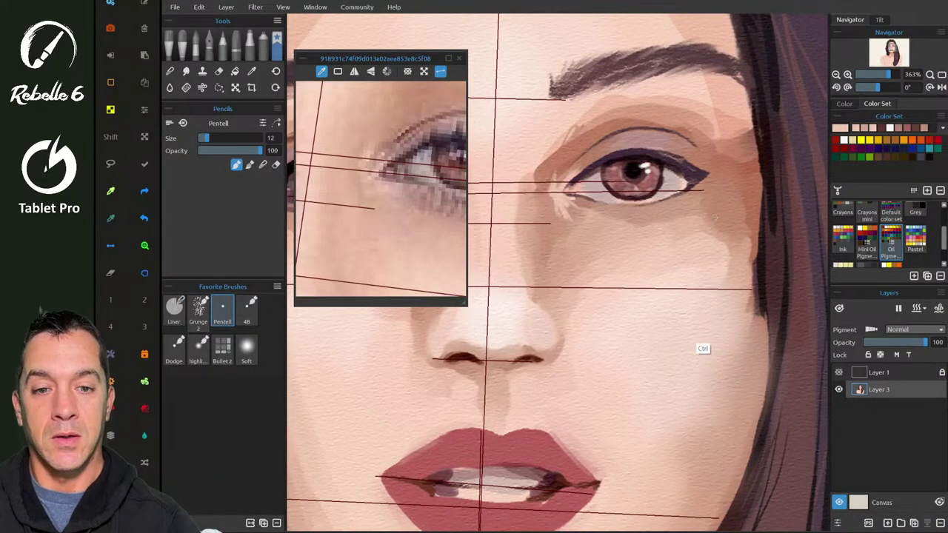
# - Blend the highlight strokes at the right-hand eye's inner corner into the surrounding skin using the Pentell pencil's paint and blend mode
pyautogui.press('4')
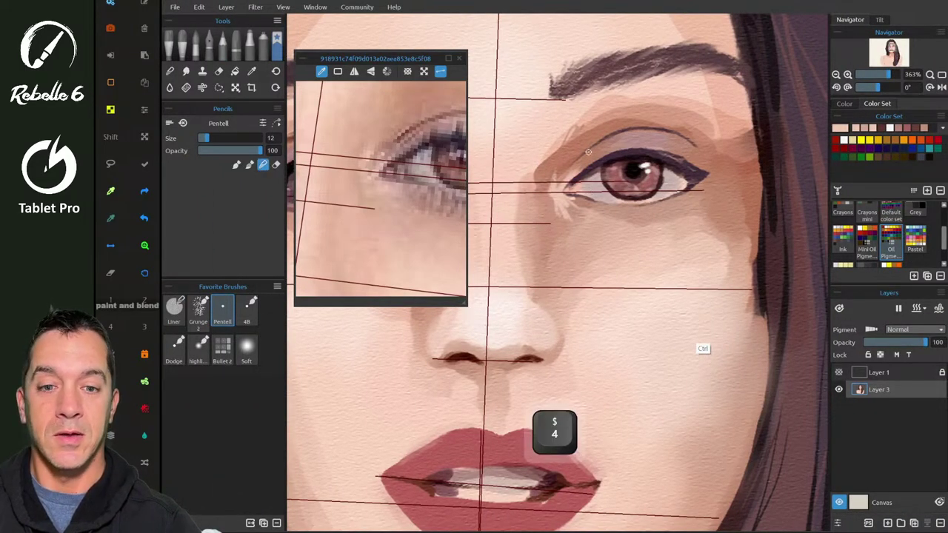
pyautogui.moveTo(555, 201); pyautogui.dragTo(570, 217)
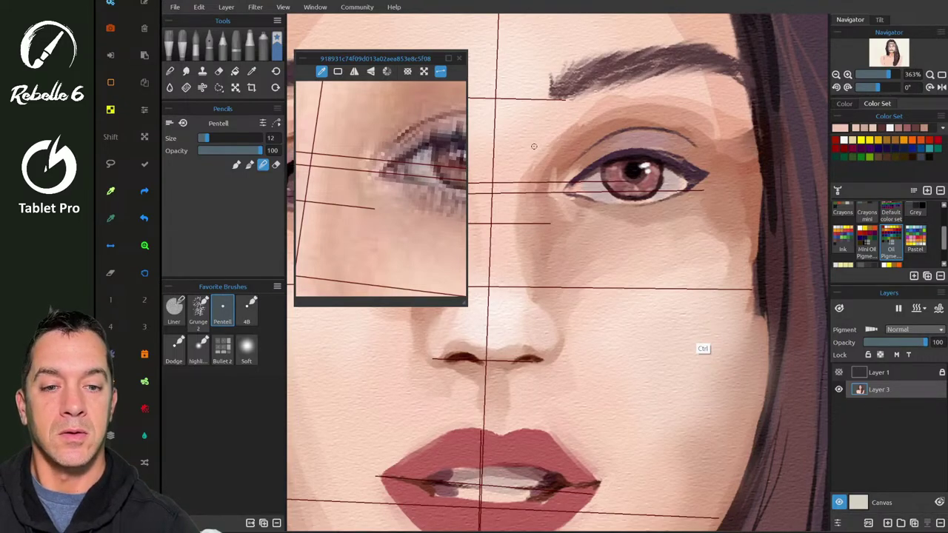
# - Sample a light tone from the reference's nose, paint highlights on the nose, and blend its shading with the Pentell pencil at size 39
pyautogui.scroll(-5, 533, 146)
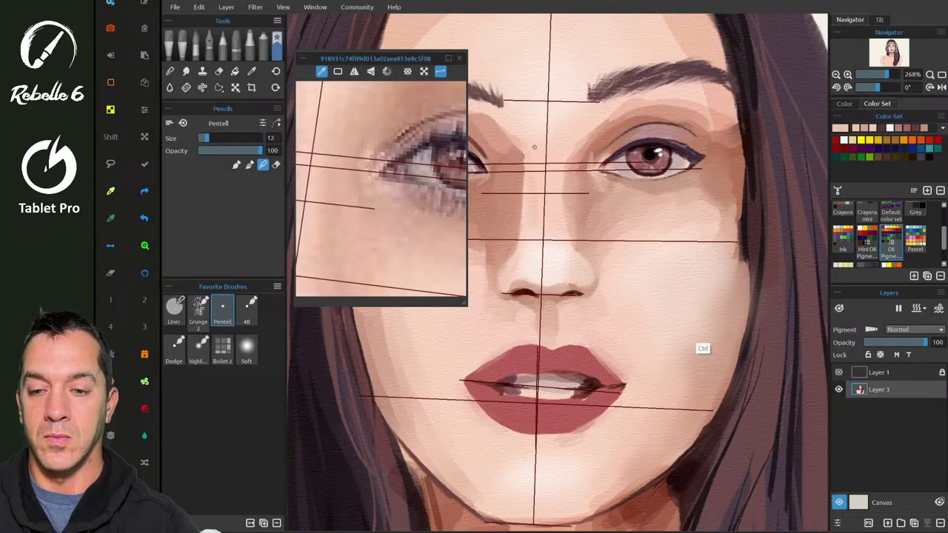
pyautogui.scroll(-8, 381, 189)
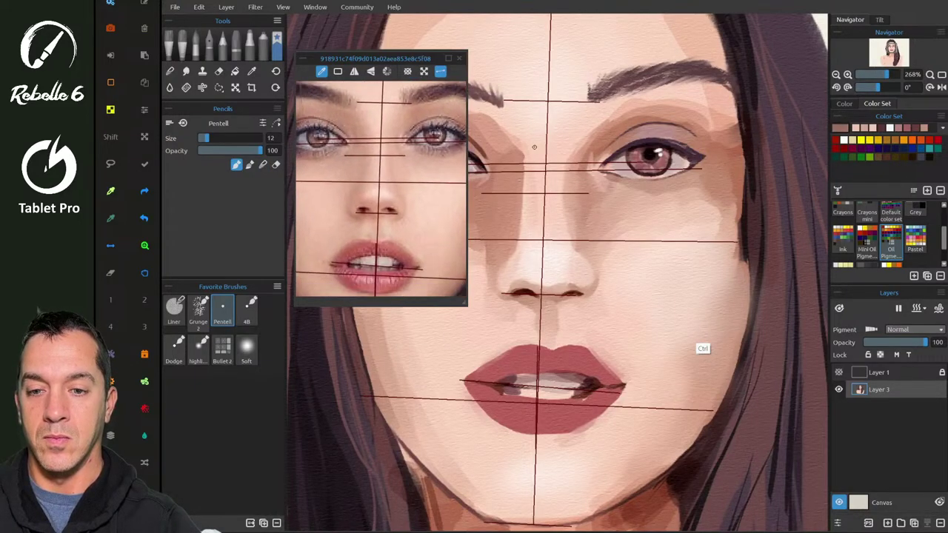
pyautogui.scroll(2, 534, 146)
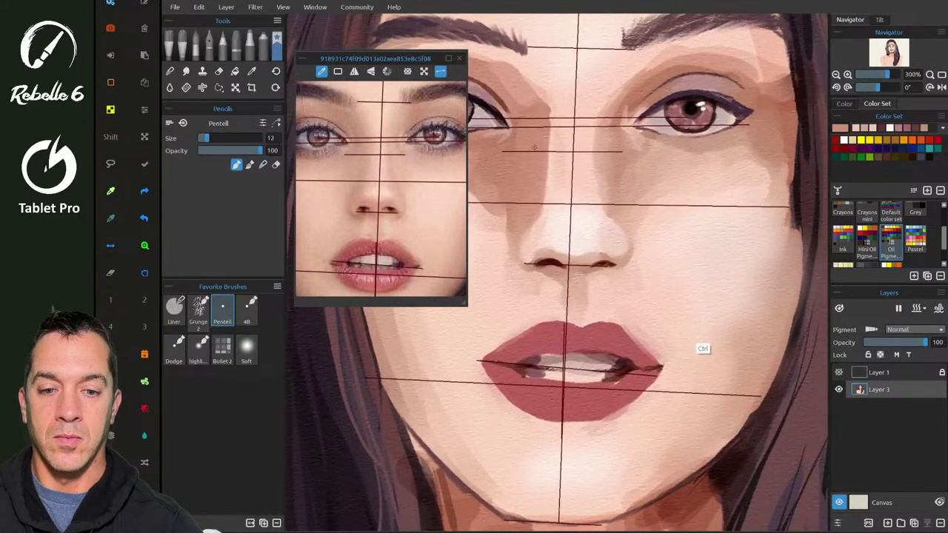
pyautogui.click(379, 185)
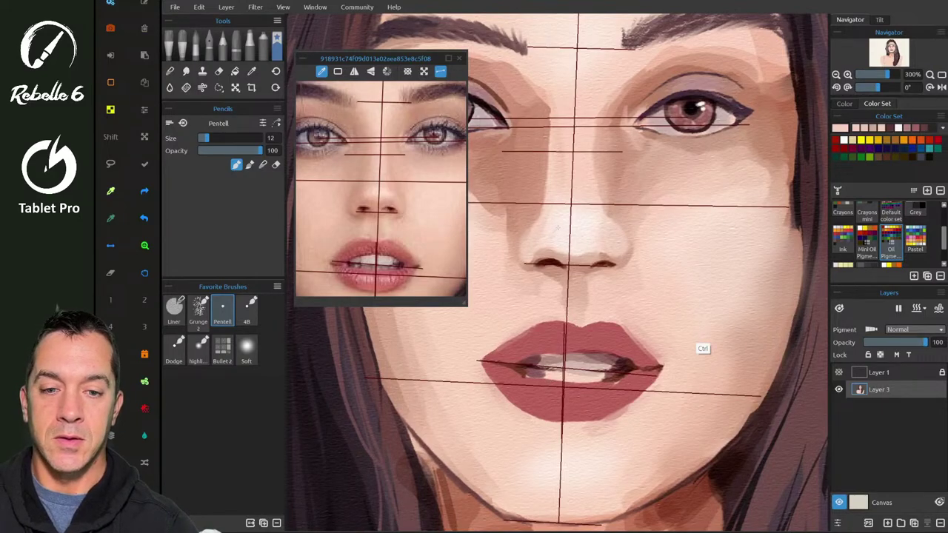
pyautogui.moveTo(566, 212)
pyautogui.mouseDown()
pyautogui.moveTo(546, 238)
pyautogui.moveTo(581, 213)
pyautogui.moveTo(576, 242)
pyautogui.moveTo(594, 223)
pyautogui.moveTo(542, 219)
pyautogui.moveTo(589, 208)
pyautogui.moveTo(586, 235)
pyautogui.moveTo(551, 243)
pyautogui.moveTo(582, 250)
pyautogui.mouseUp()
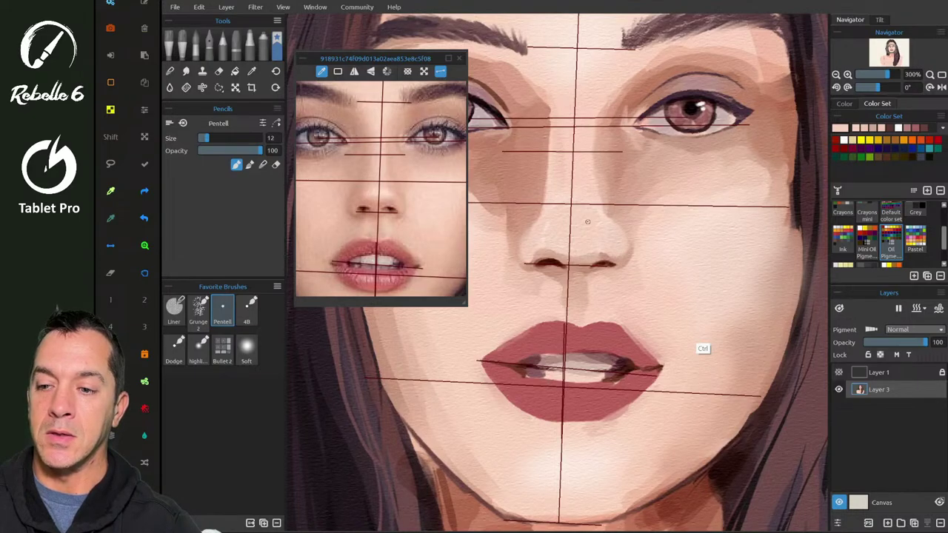
pyautogui.keyDown('ctrl'); pyautogui.moveTo(542, 188); pyautogui.dragTo(558, 185); pyautogui.keyUp('ctrl')
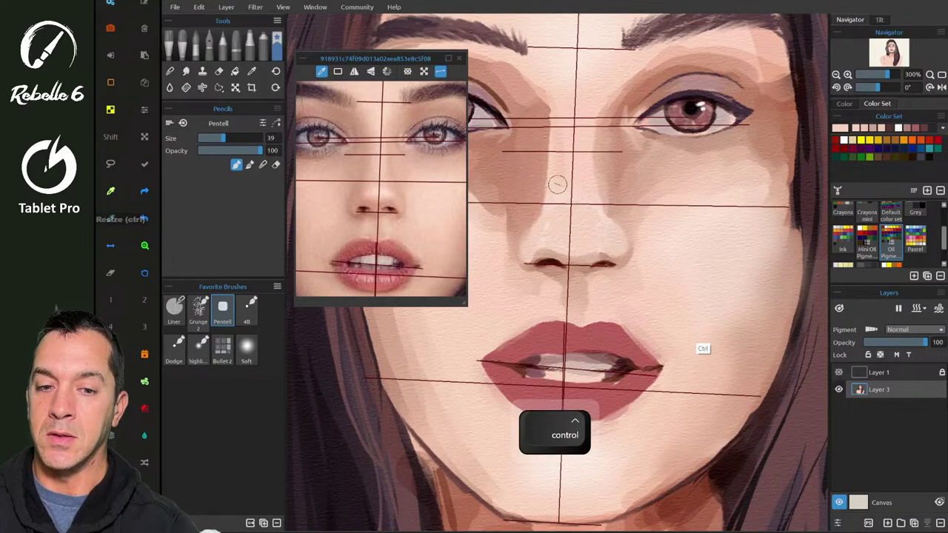
pyautogui.press('4')
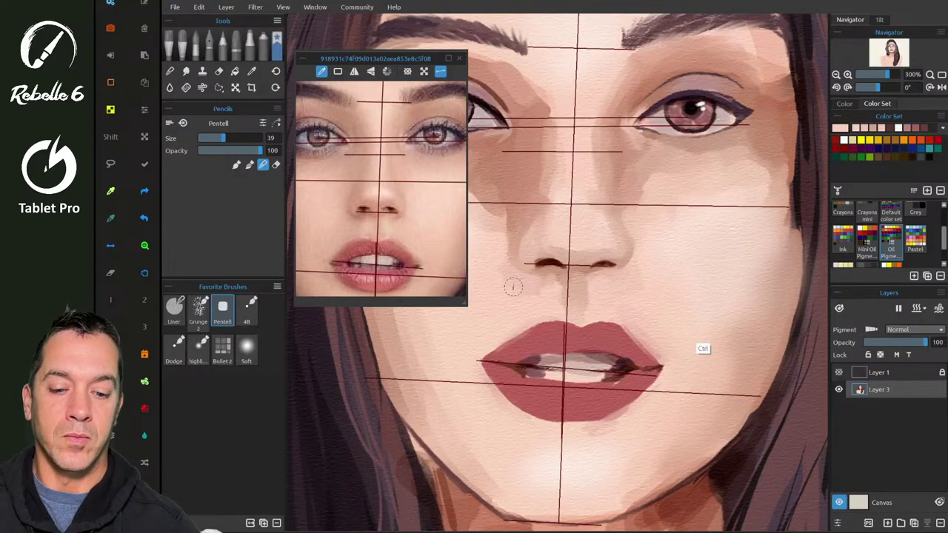
# - Switch to YouTube Studio to read the latest live chat questions and return to the Rebelle painting
pyautogui.hotkey('alt', 'Tab')
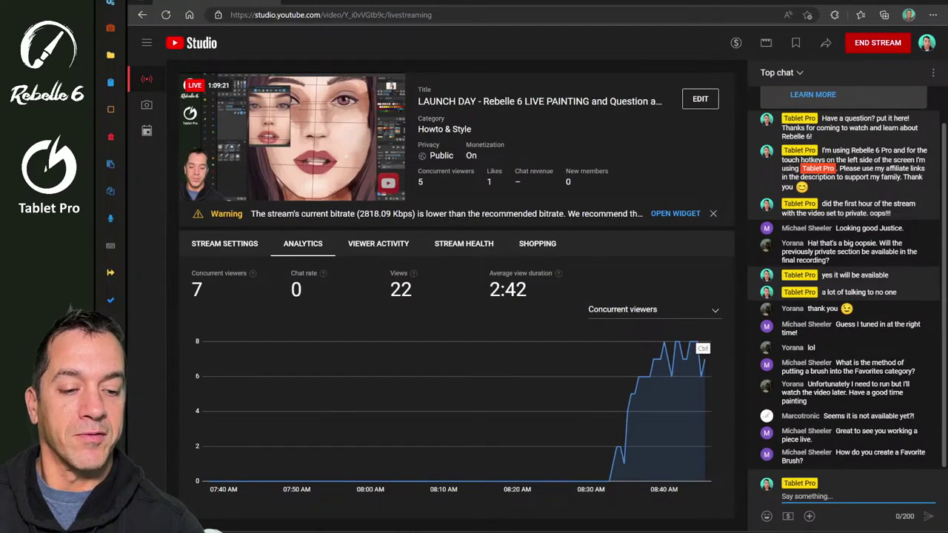
pyautogui.hotkey('alt', 'Tab')
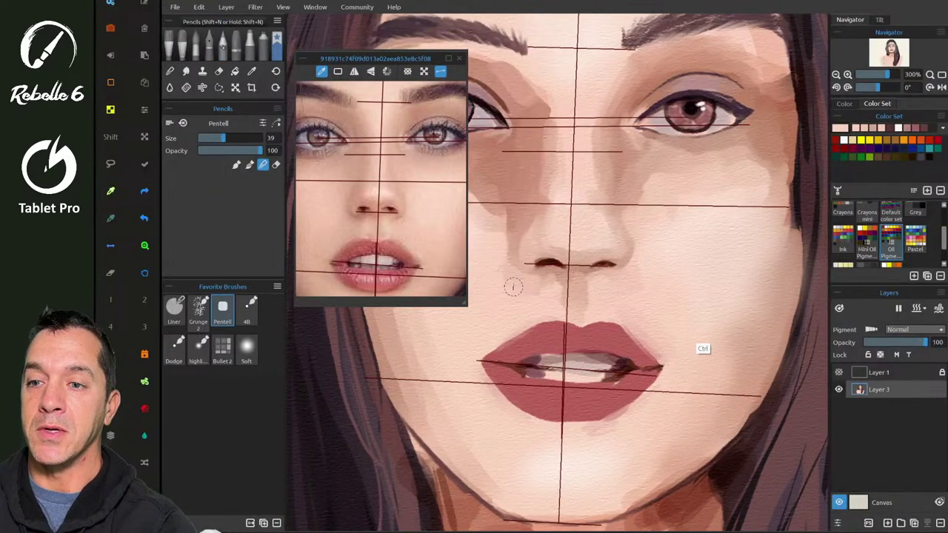
# - Show the Pencil brush library, lock the Tablet Pro PEN settings, and close the configuration window
pyautogui.click(223, 47)
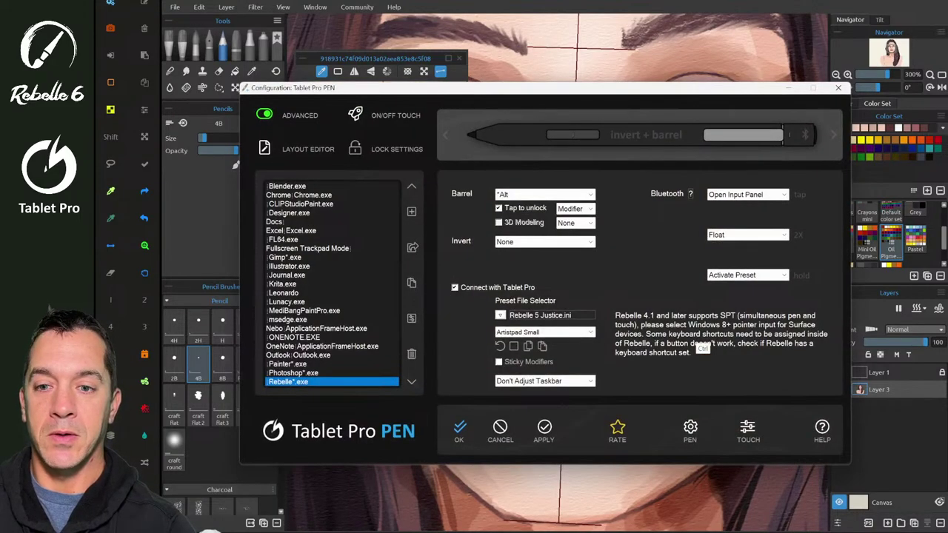
pyautogui.click(356, 148)
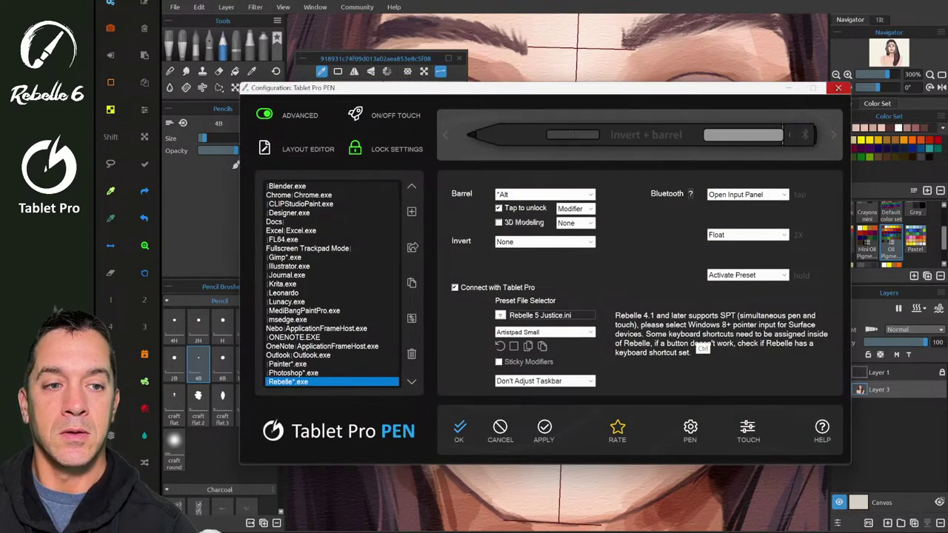
pyautogui.click(837, 88)
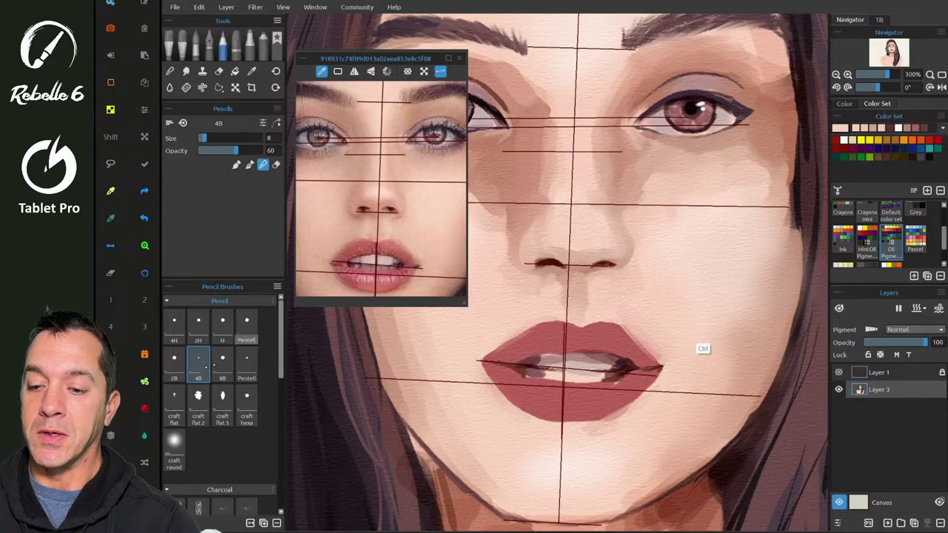
# - Show the preset options for the 4B pencil, including copying it to Favorites, and open the Favorite Brushes
pyautogui.click(276, 287)
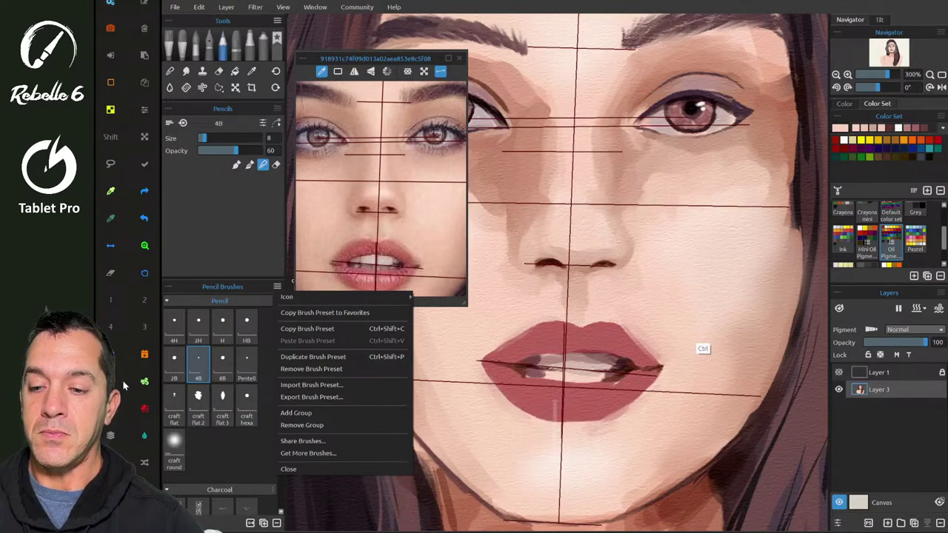
pyautogui.click(195, 361)
pyautogui.rightClick(195, 361)
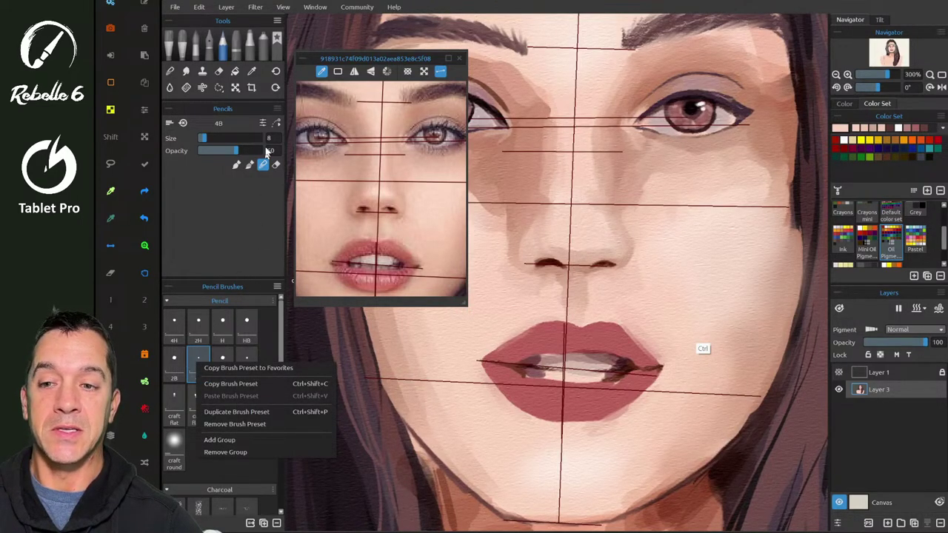
pyautogui.click(277, 46)
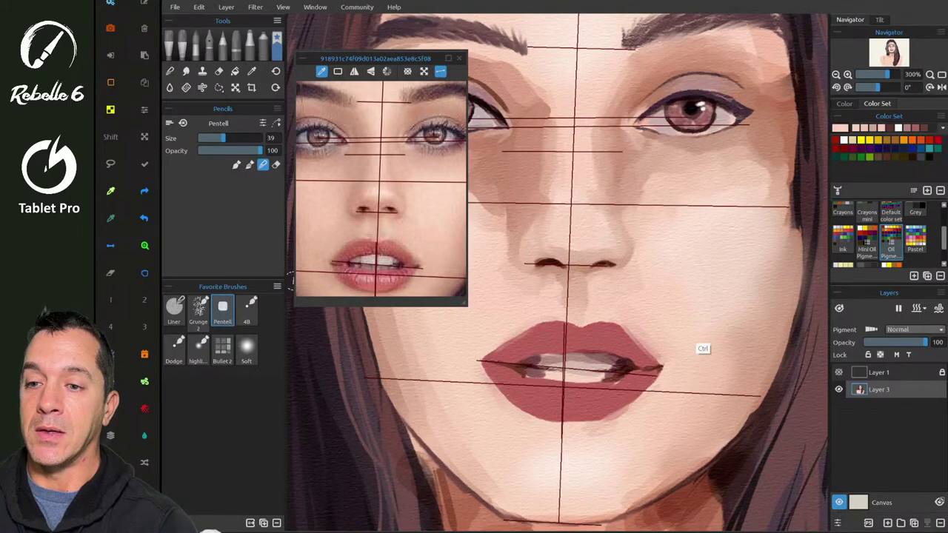
# - Set the Pentell favorite to save volumes and paint mode into its brush preset, and switch it to paint mode
pyautogui.click(169, 123)
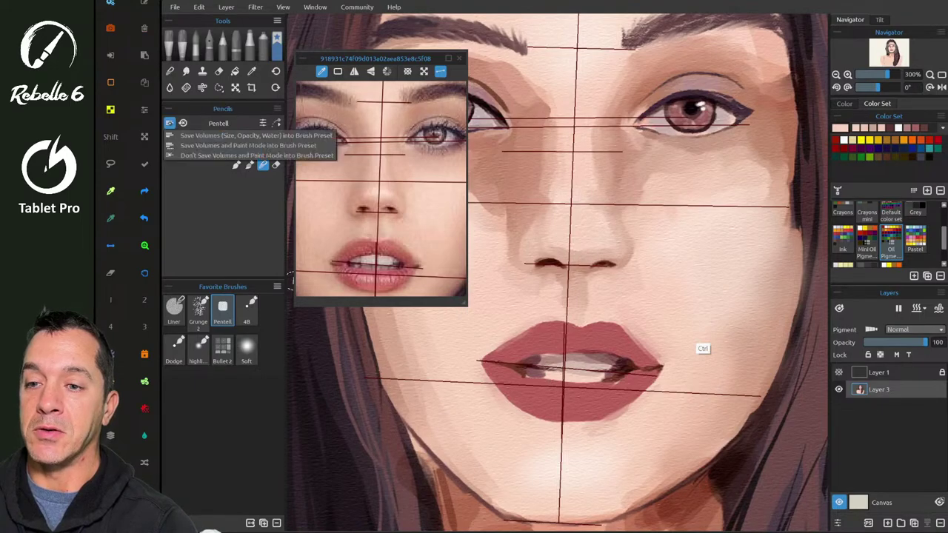
pyautogui.click(214, 145)
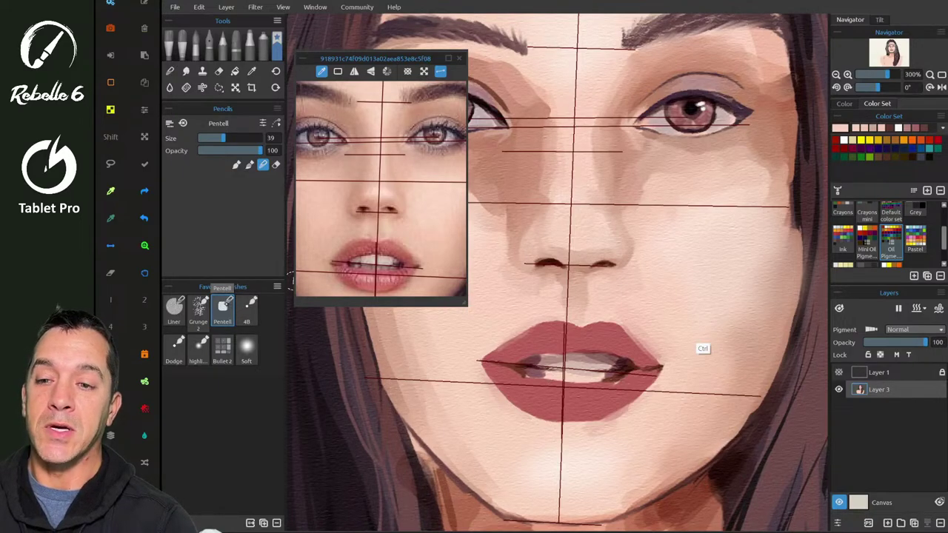
pyautogui.click(236, 164)
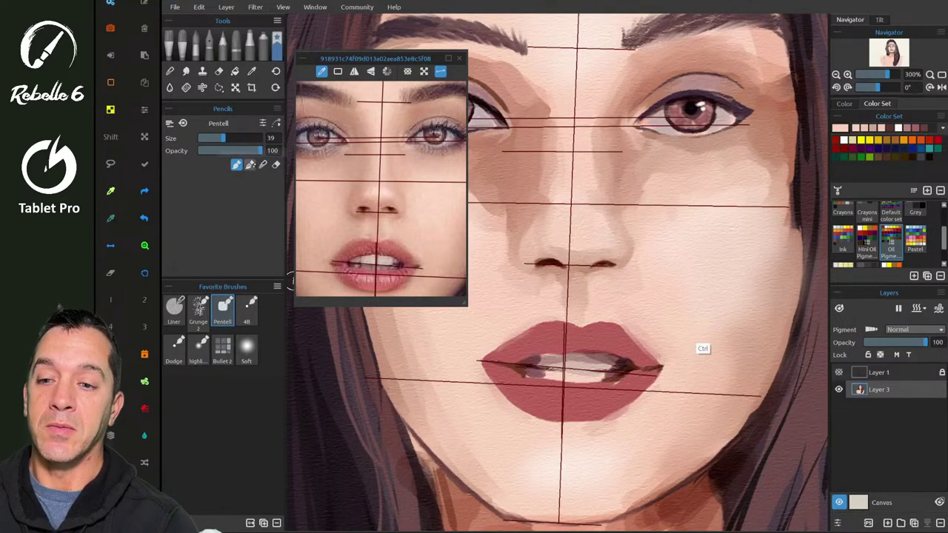
# - Check the Dodge and Soft favorites, save paint mode as the Liner brush's default, and select the Pentell brush
pyautogui.click(175, 346)
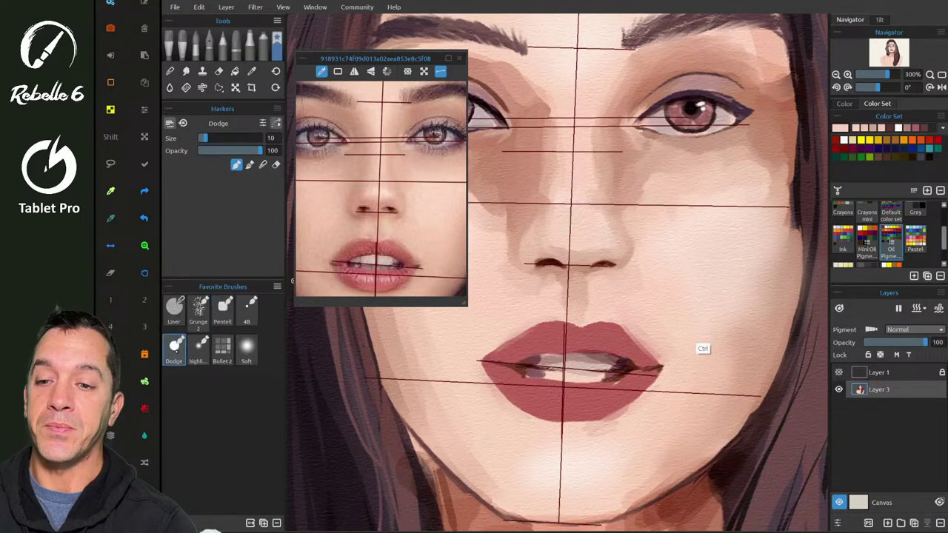
pyautogui.click(248, 346)
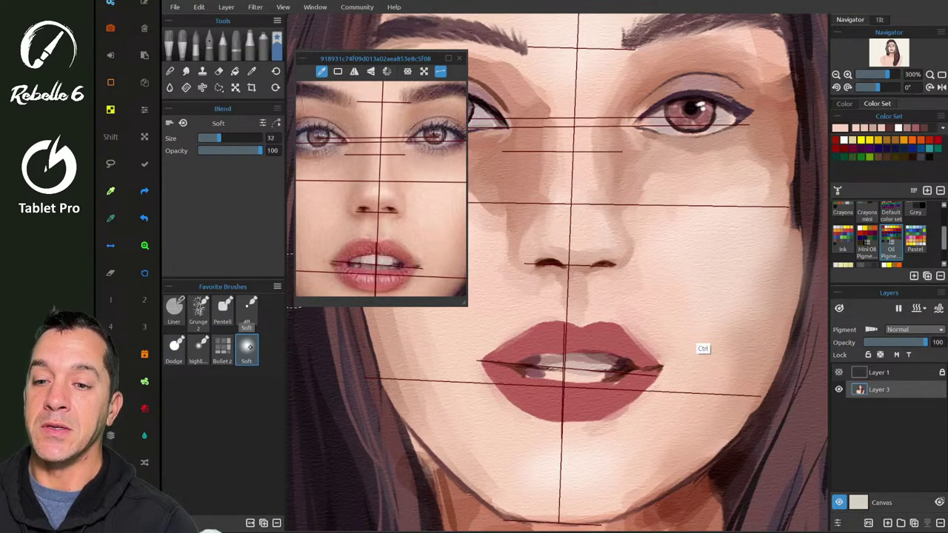
pyautogui.click(175, 308)
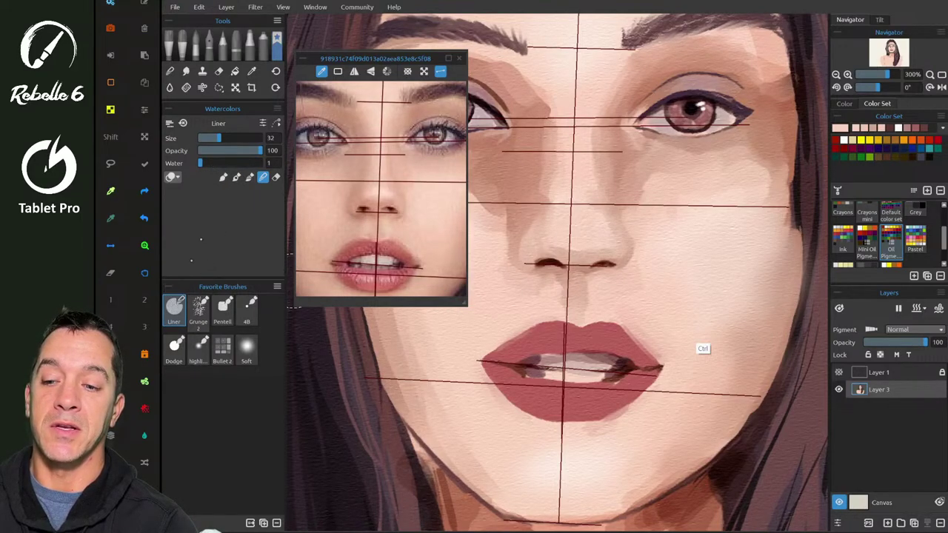
pyautogui.click(223, 177)
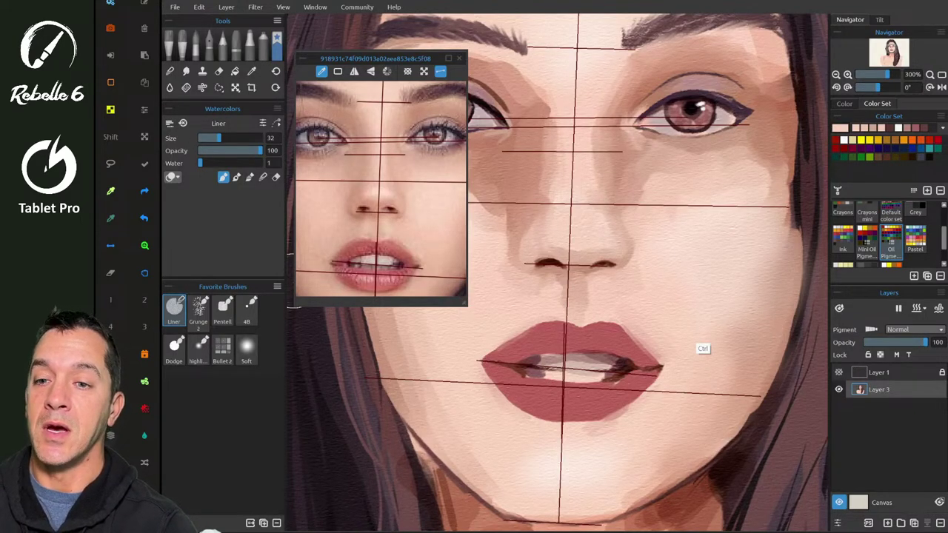
pyautogui.click(262, 123)
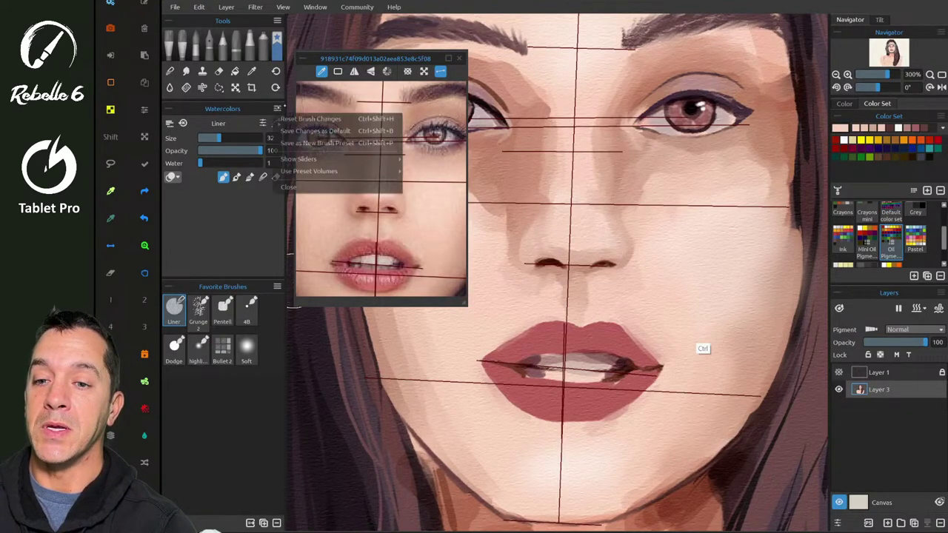
pyautogui.click(329, 131)
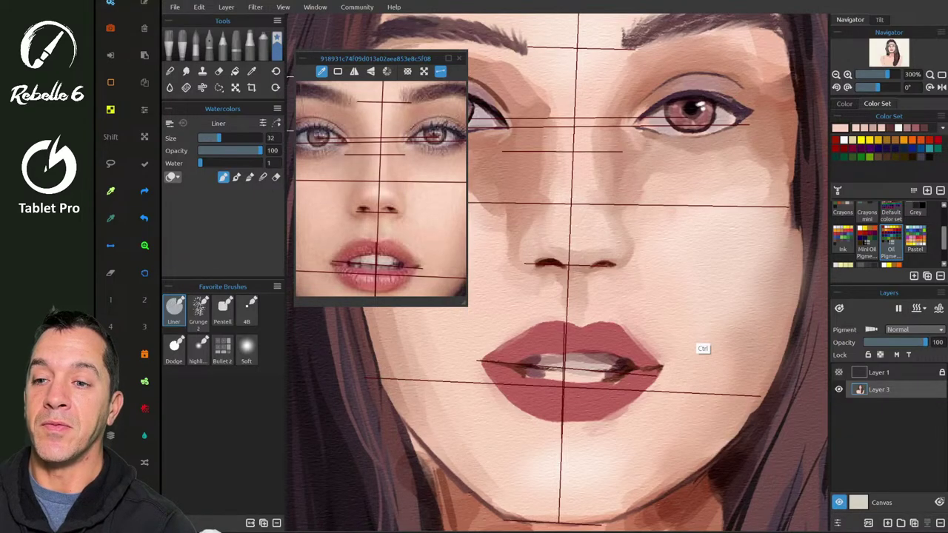
pyautogui.click(223, 310)
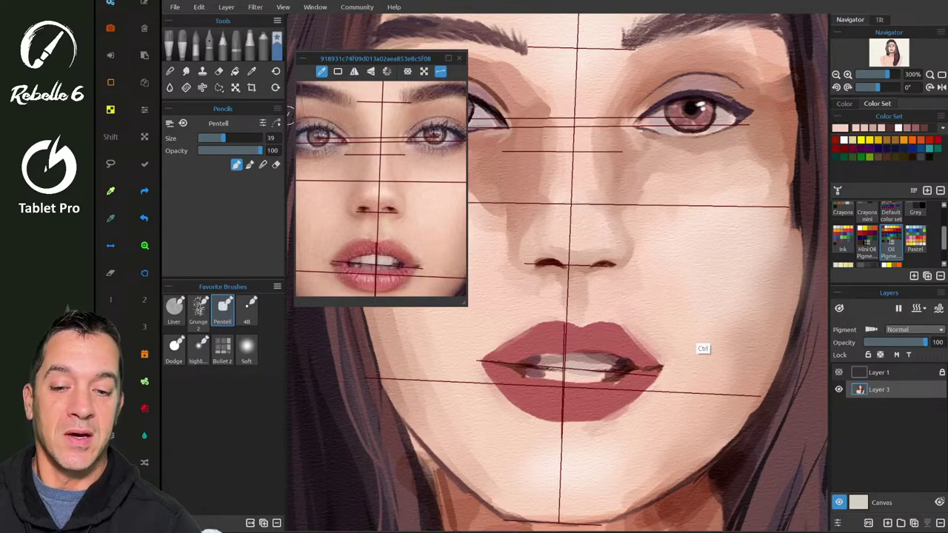
# - Switch to YouTube Studio to check the live chat for new questions and return to the Rebelle painting
pyautogui.scroll(-2, 555, 115)
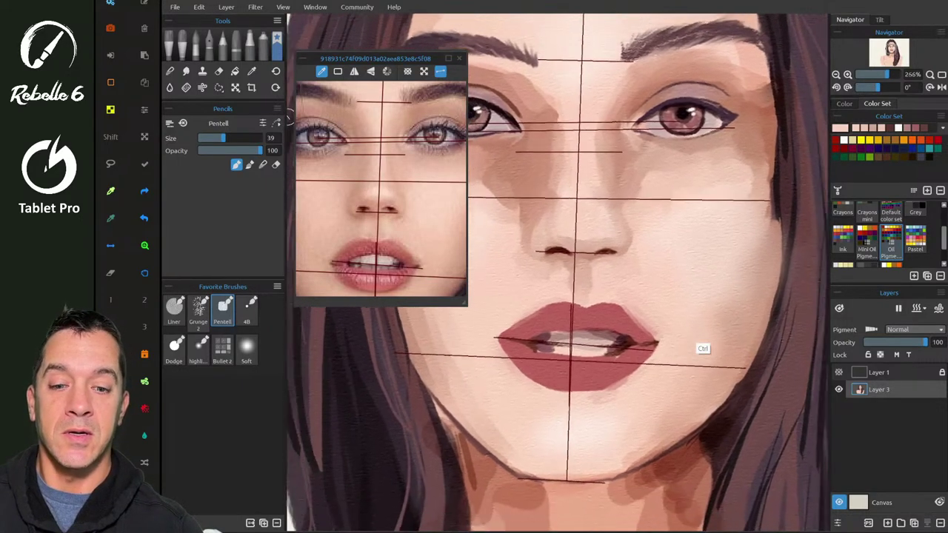
pyautogui.hotkey('alt', 'Tab')
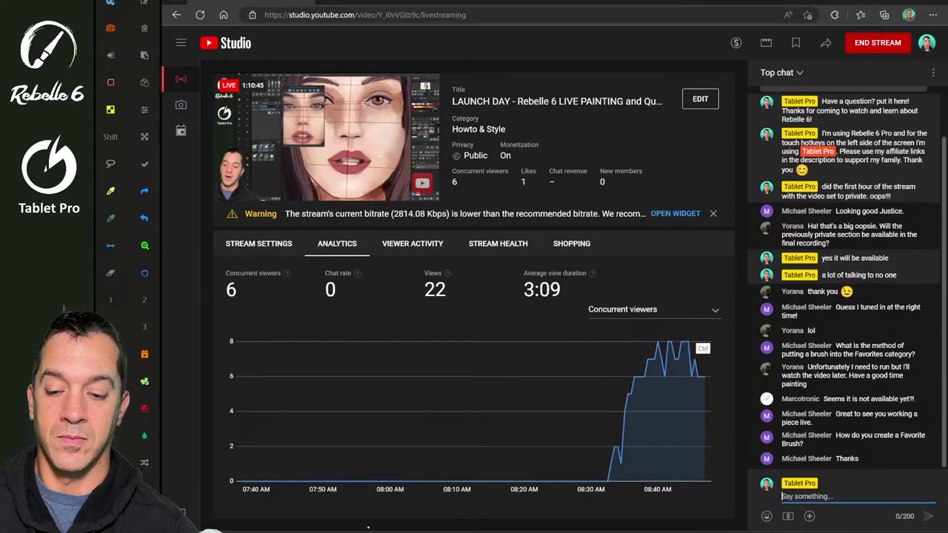
pyautogui.moveTo(354, 532)
pyautogui.hotkey('alt', 'Tab')
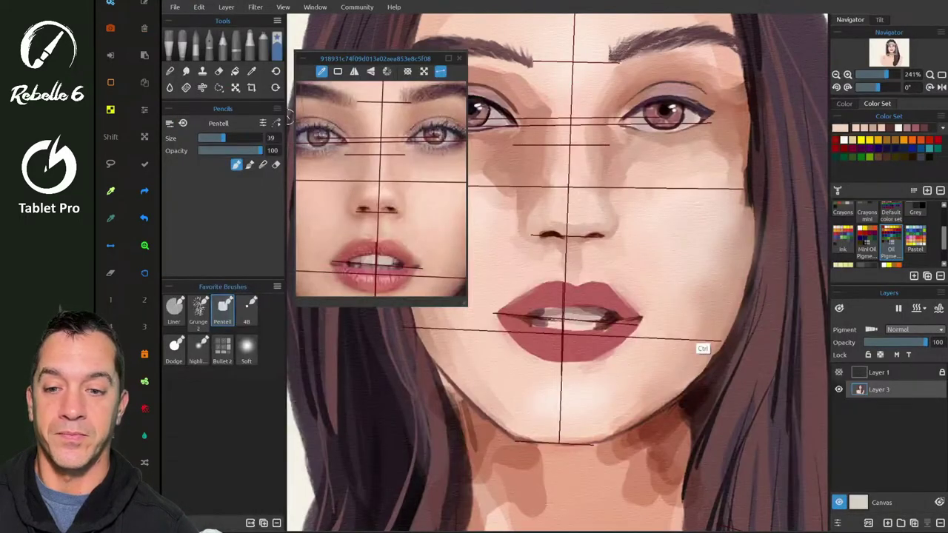
# - Sample a dark tone from the reference's hair and paint shading between the left-hand jawline and hair with the Pentell pencil at size 39
pyautogui.scroll(-2, 557, 273)
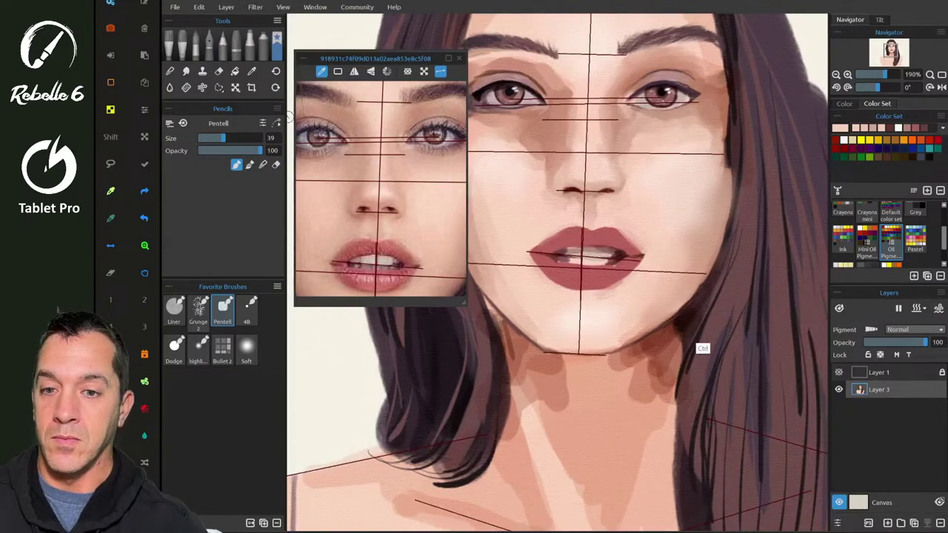
pyautogui.scroll(-1, 381, 189)
pyautogui.scroll(-3, 382, 189)
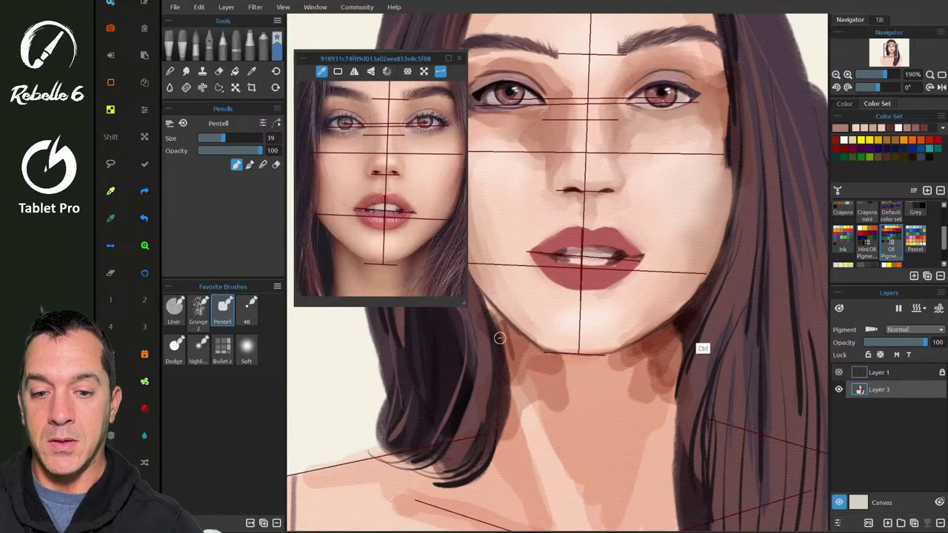
pyautogui.moveTo(489, 302); pyautogui.dragTo(502, 328)
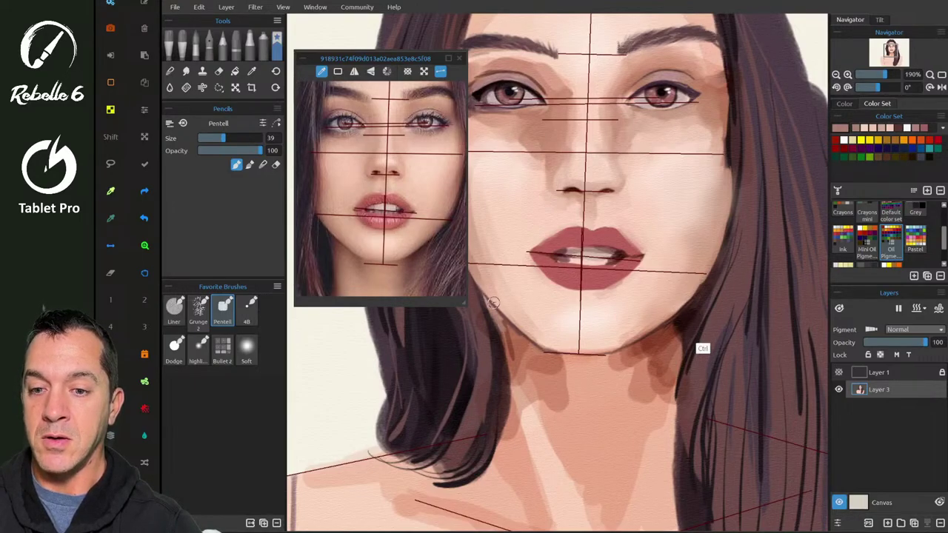
pyautogui.click(333, 236)
pyautogui.moveTo(501, 320)
pyautogui.mouseDown()
pyautogui.moveTo(510, 372)
pyautogui.moveTo(525, 342)
pyautogui.moveTo(496, 323)
pyautogui.mouseUp()
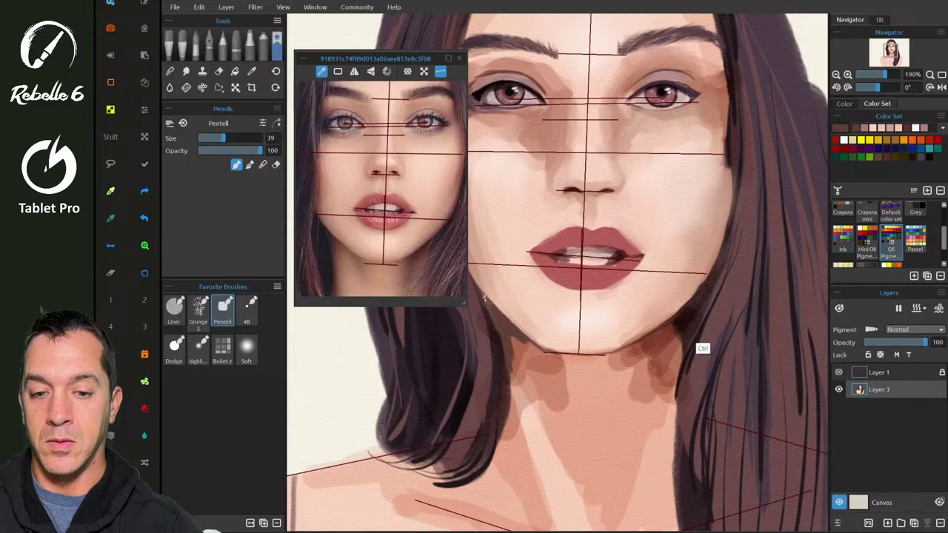
# - Sample and mix dark hair tones on the canvas, and refine the hair edge beside the left-hand jaw with the 4B pencil at size 8
pyautogui.keyDown('alt'); pyautogui.click(502, 345); pyautogui.keyUp('alt')
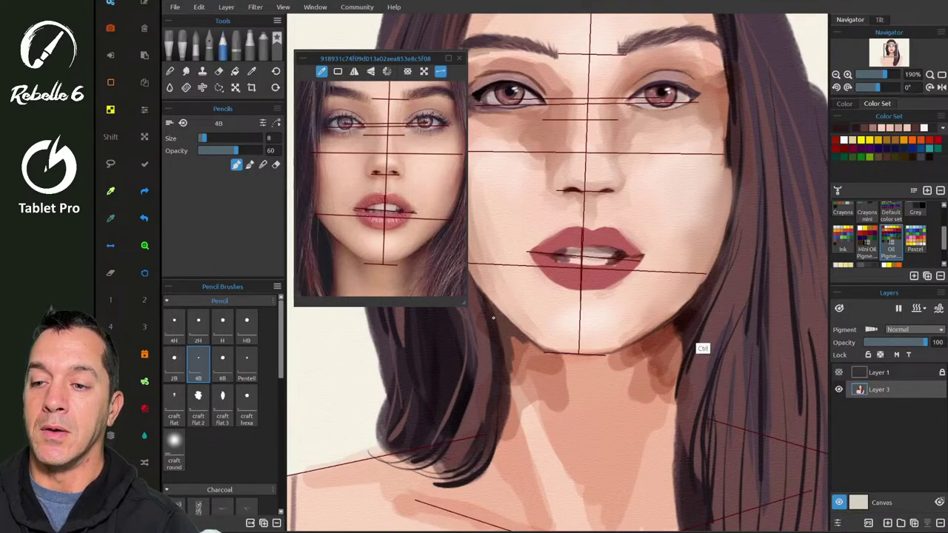
pyautogui.press('alt')
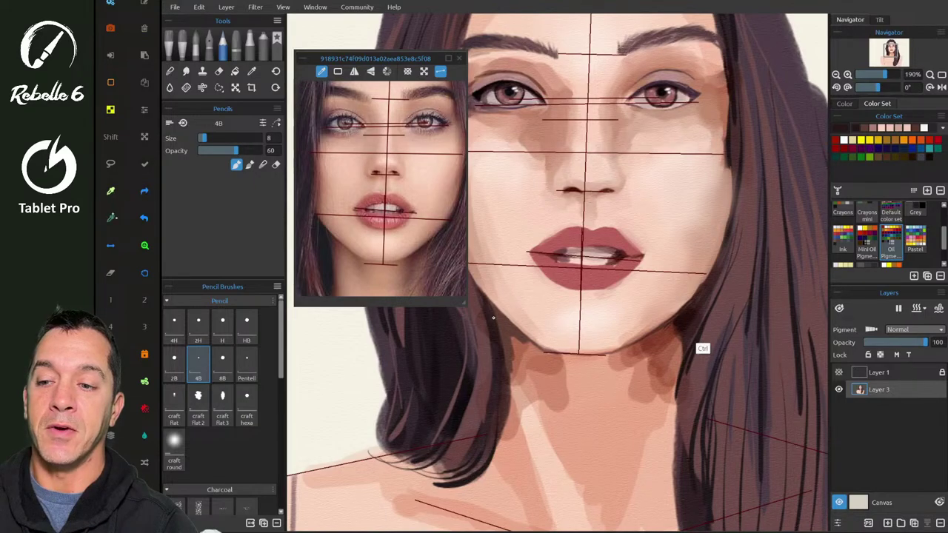
pyautogui.press('alt')
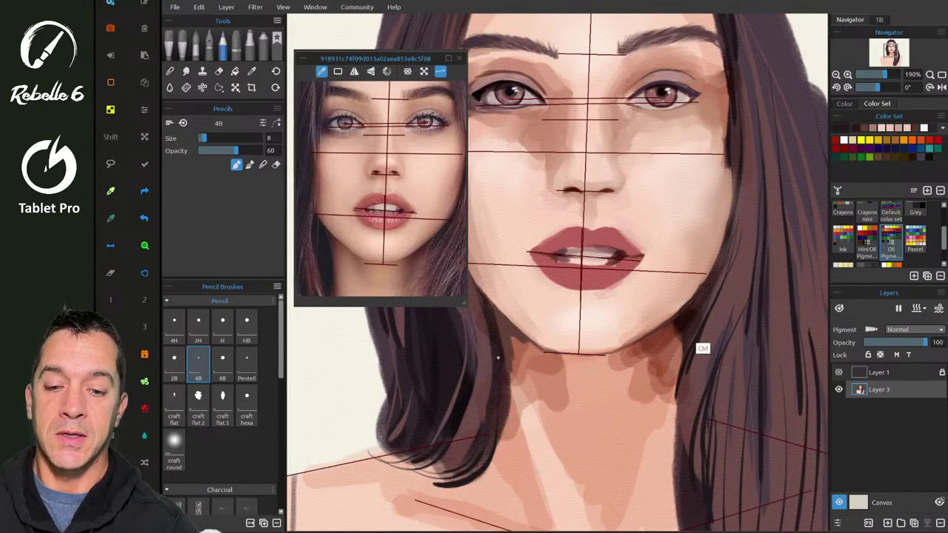
pyautogui.press('x')
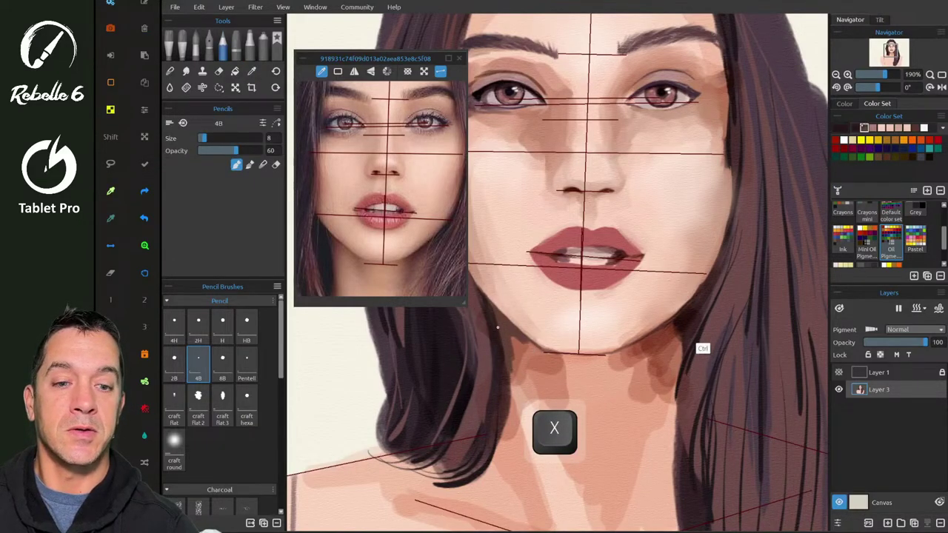
pyautogui.press('alt')
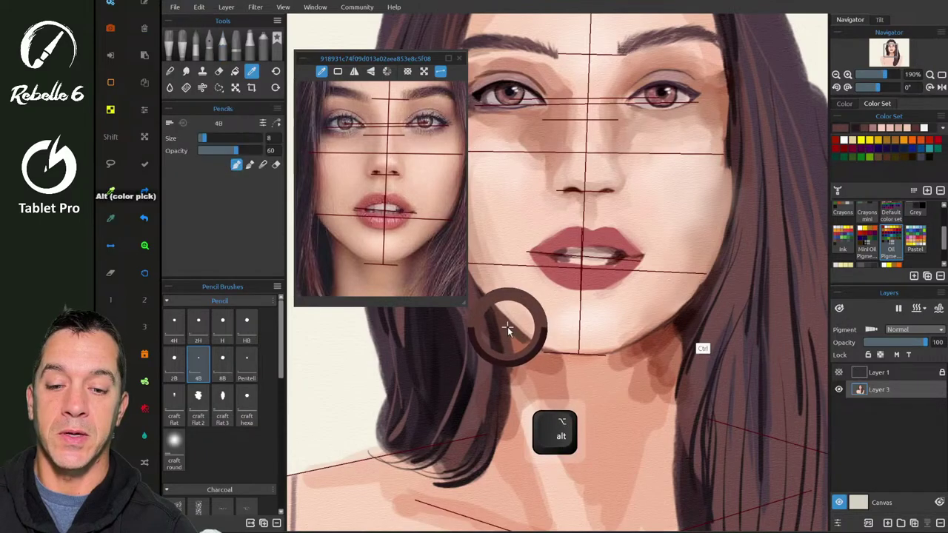
pyautogui.press('x')
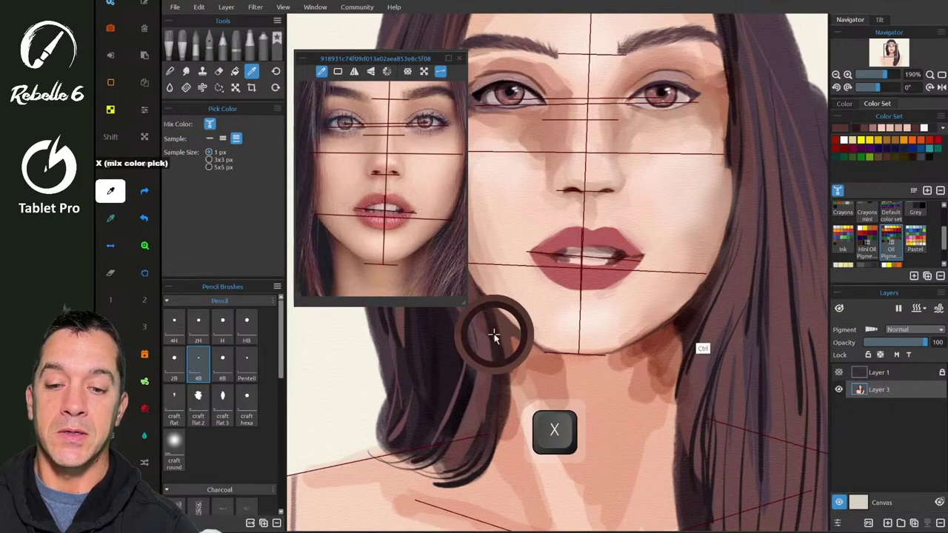
pyautogui.click(495, 334)
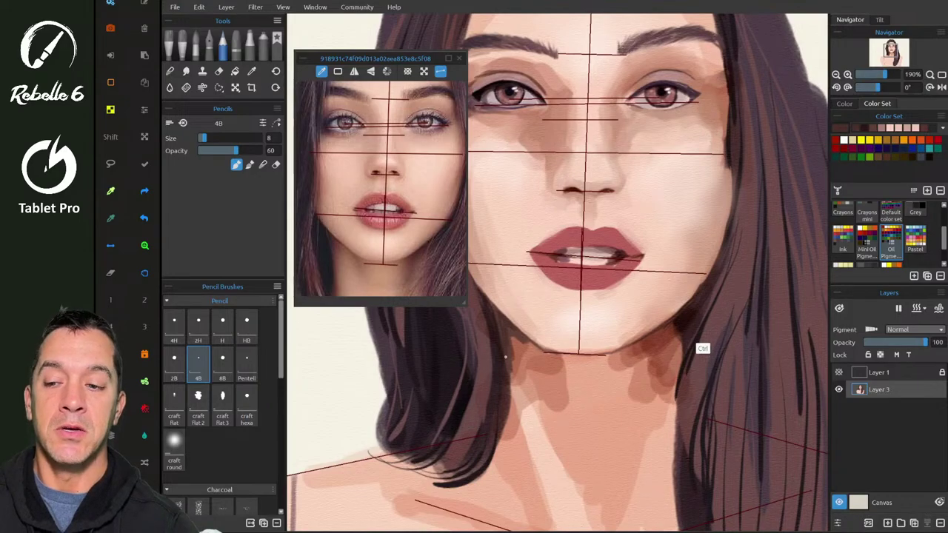
pyautogui.press('x')
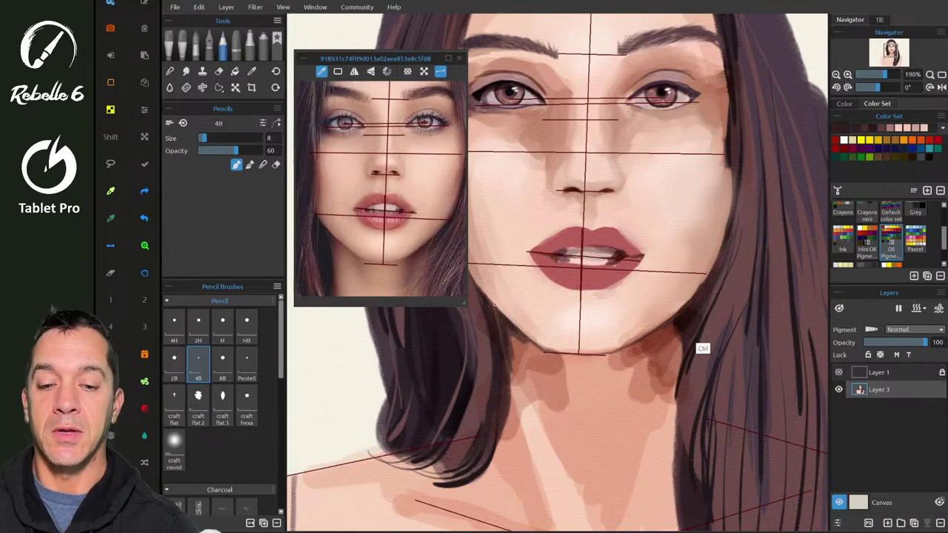
pyautogui.moveTo(505, 340); pyautogui.dragTo(493, 303)
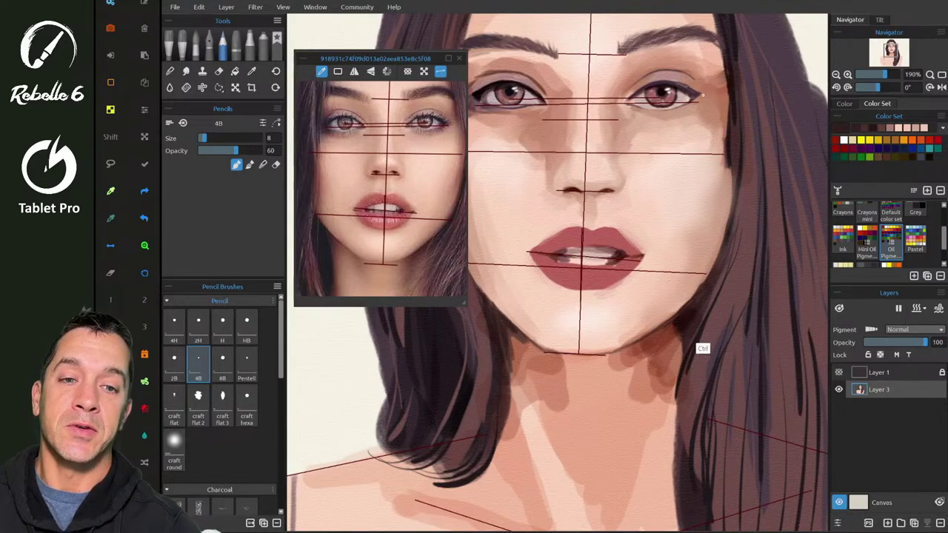
# - Sample the skin tone above the right-hand eye and pick a purple from the color set with mix color pick
pyautogui.scroll(5, 611, 89)
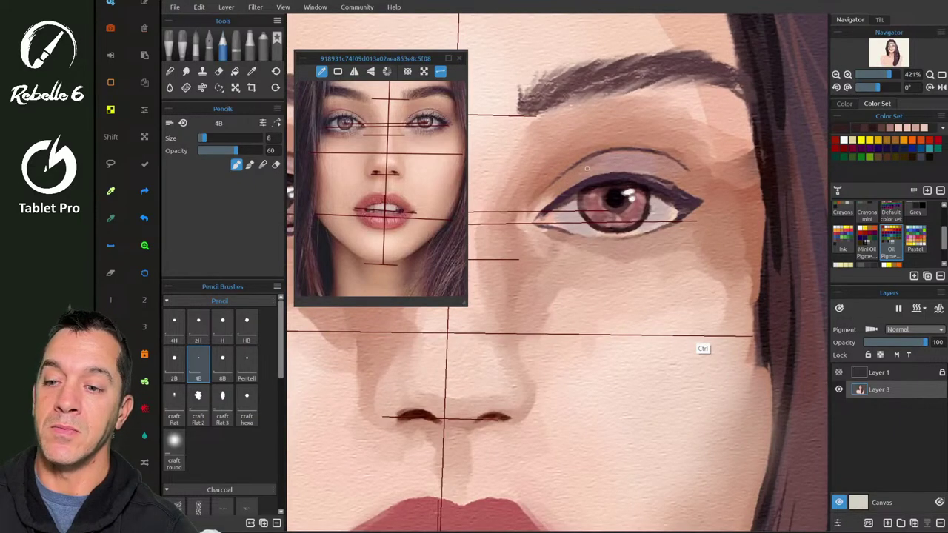
pyautogui.keyDown('alt'); pyautogui.click(575, 171); pyautogui.keyUp('alt')
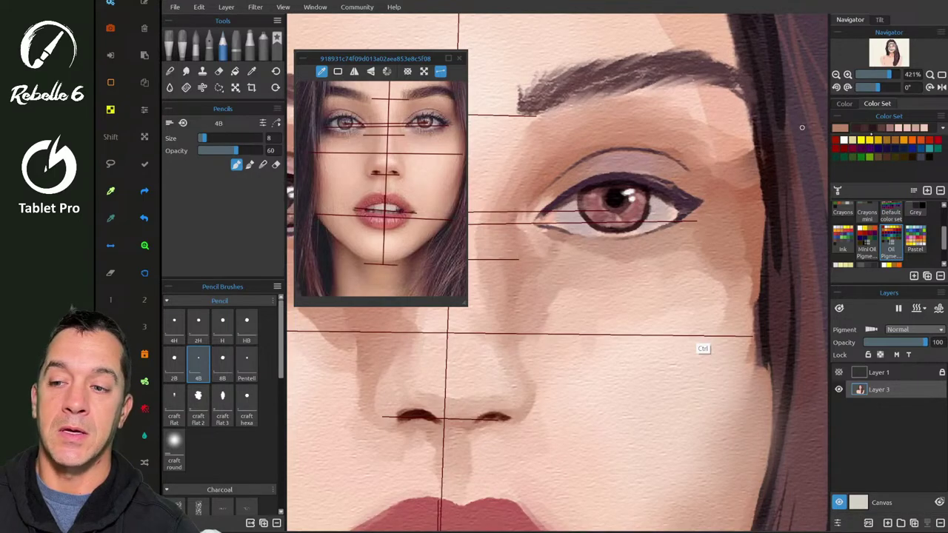
pyautogui.press('x')
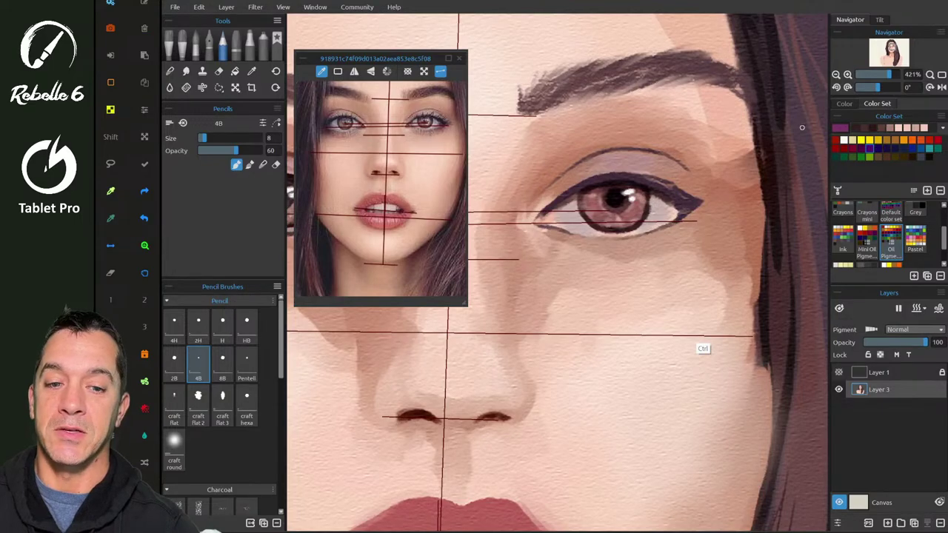
pyautogui.scroll(-5, 801, 127)
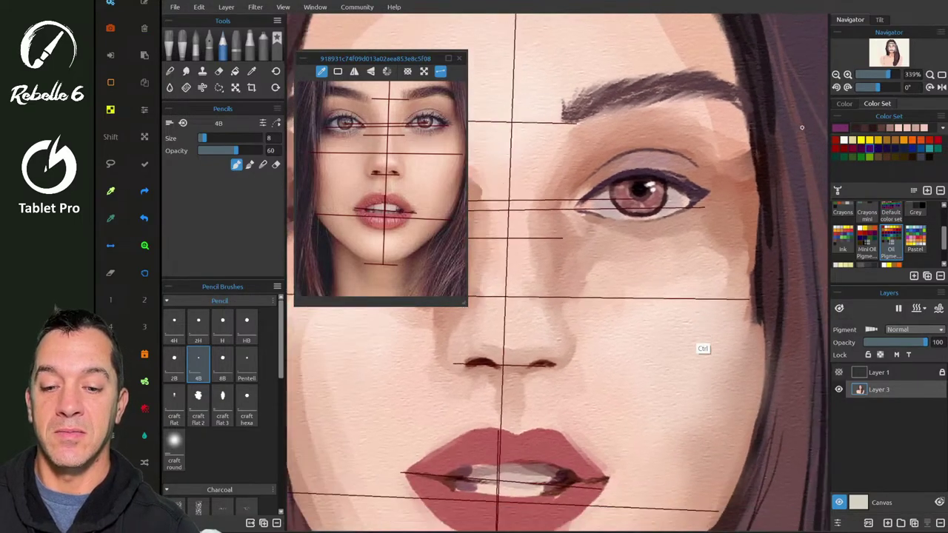
pyautogui.scroll(-1, 801, 127)
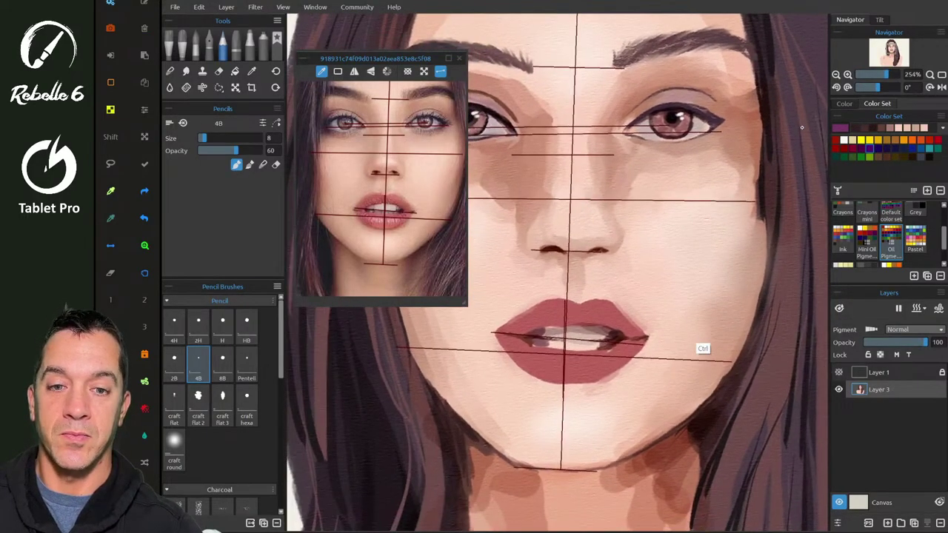
pyautogui.scroll(-2, 801, 127)
pyautogui.scroll(1, 801, 127)
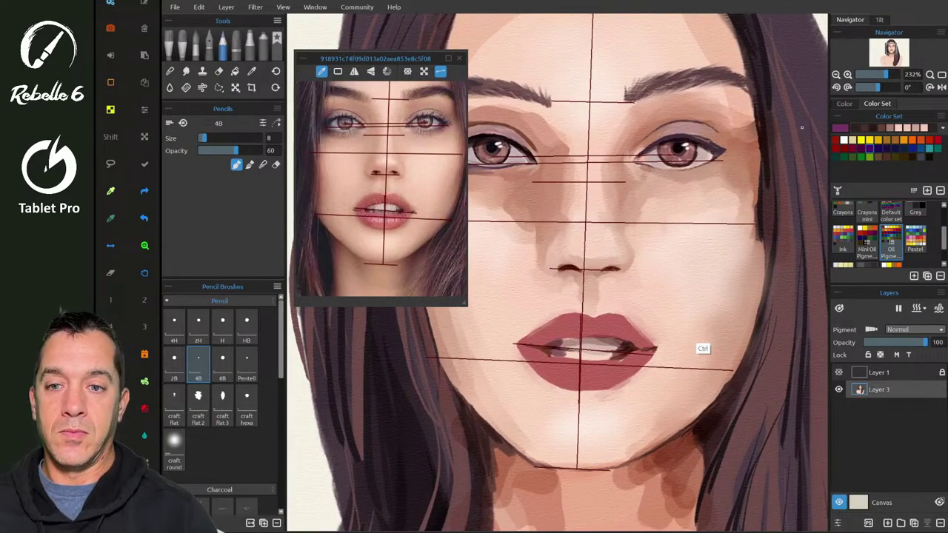
# - Sample the forehead skin tone from the reference and select the favorite Pentell brush, briefly switching it to paint-and-blend mode
pyautogui.click(386, 98)
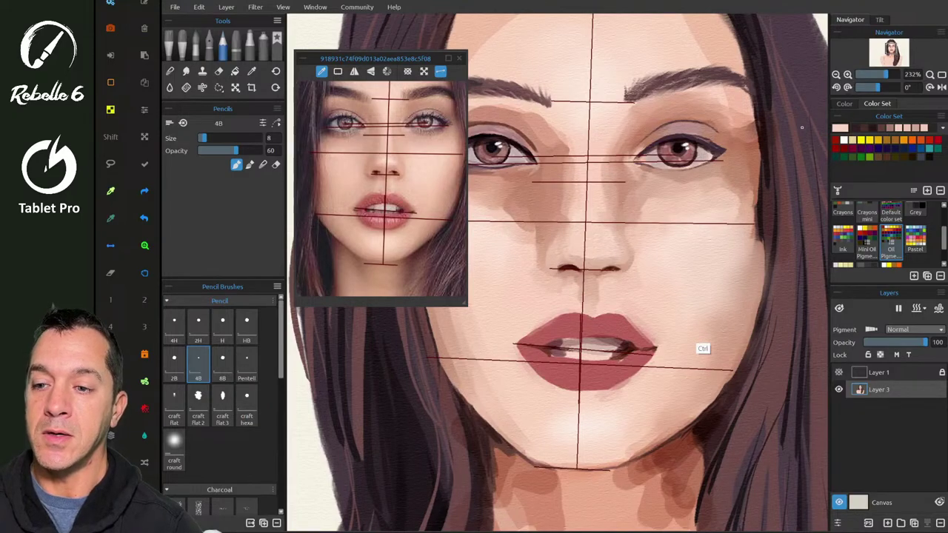
pyautogui.moveTo(615, 121)
pyautogui.mouseDown()
pyautogui.moveTo(626, 111)
pyautogui.moveTo(609, 78)
pyautogui.moveTo(608, 28)
pyautogui.mouseUp()
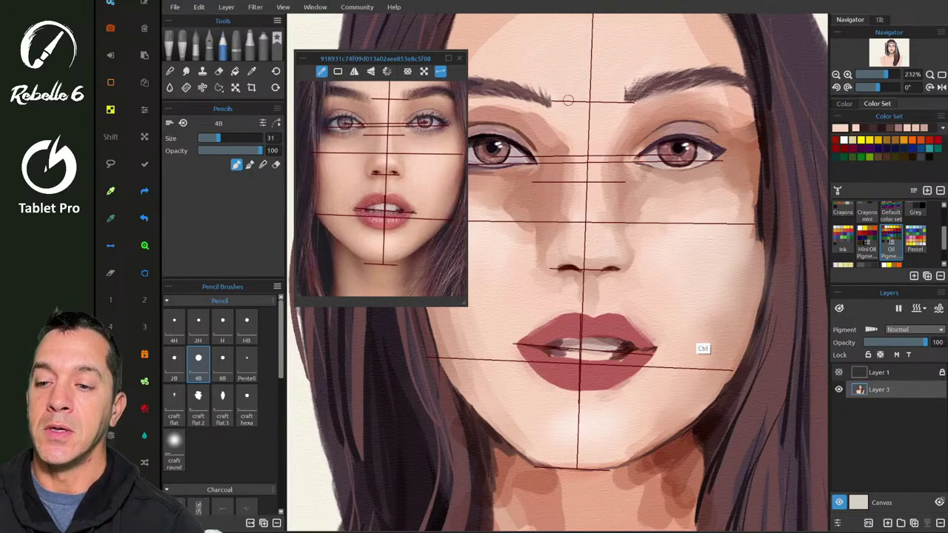
pyautogui.hotkey('shift', 'b')
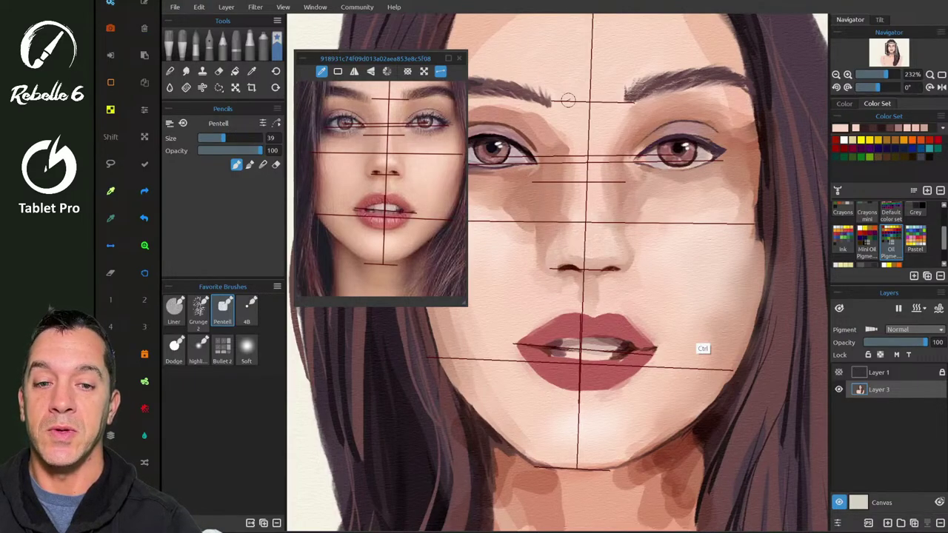
pyautogui.press('4')
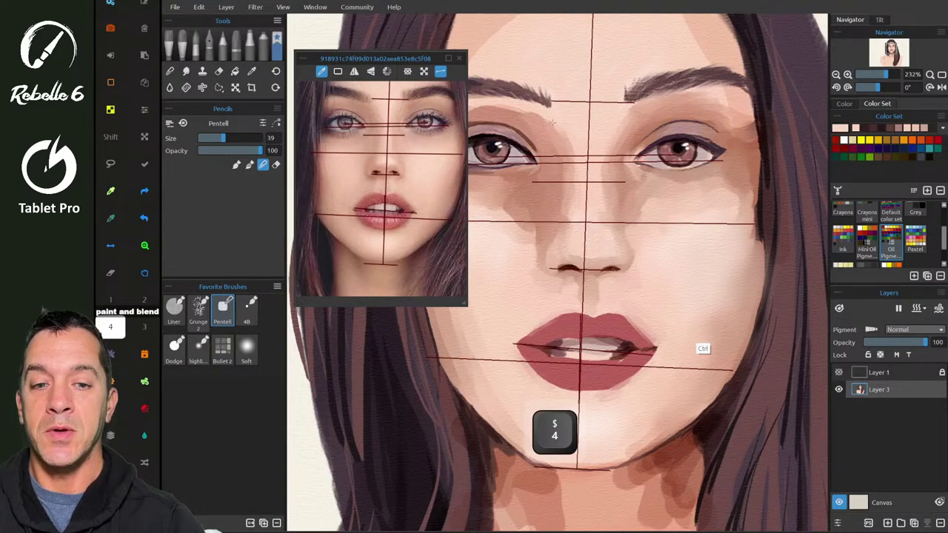
pyautogui.press('4')
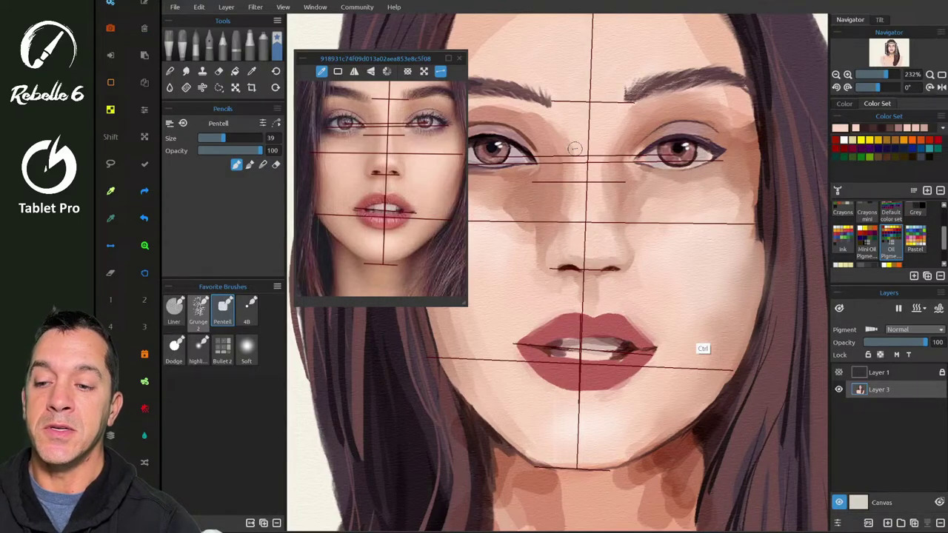
# - Compare the paint blending of the Pentell, Dodge and highlight brushes in the Brush Creator, test the highlight brush on the forehead and undo the stroke
pyautogui.press('F5')
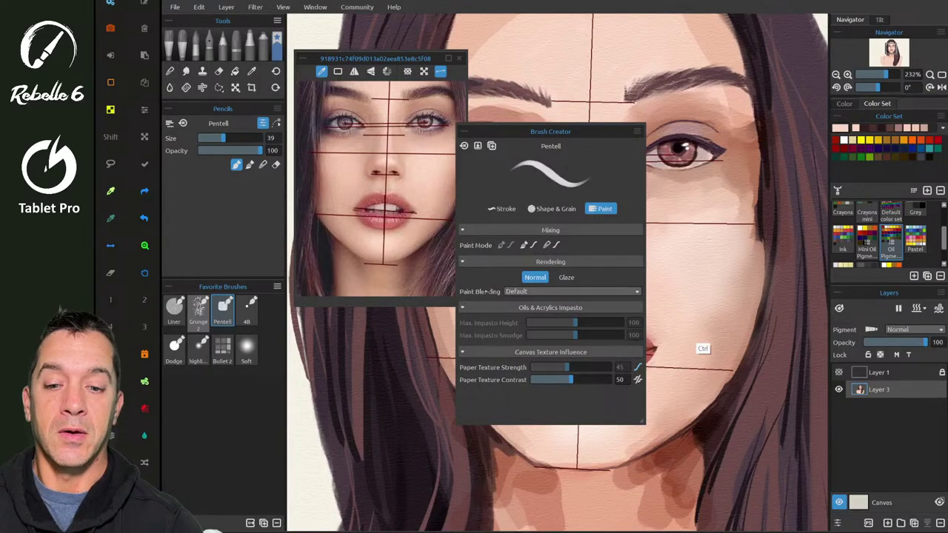
pyautogui.click(174, 346)
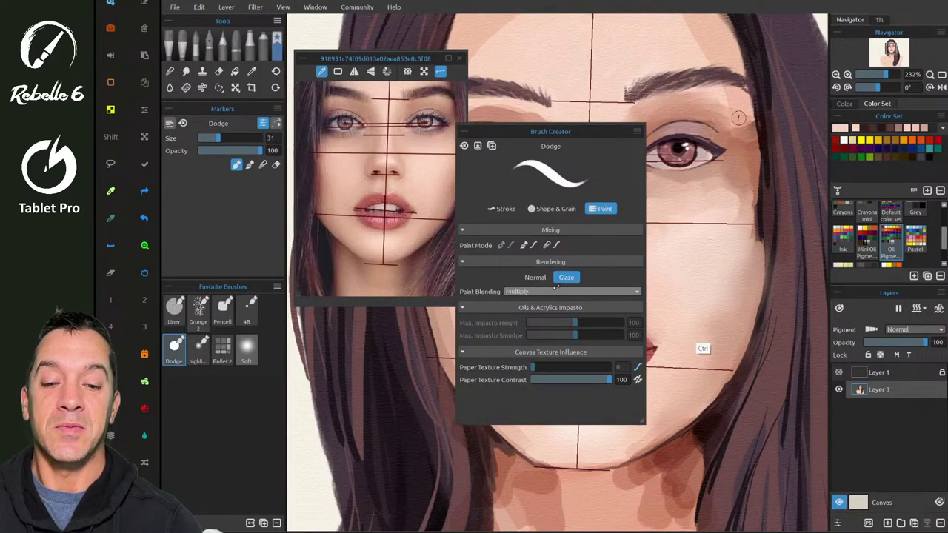
pyautogui.click(198, 347)
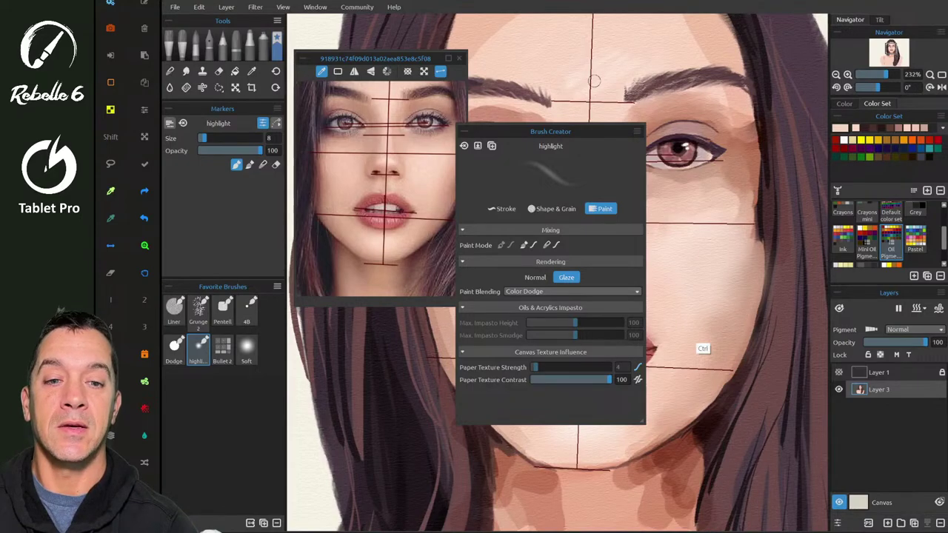
pyautogui.hotkey('ctrl', 'z')
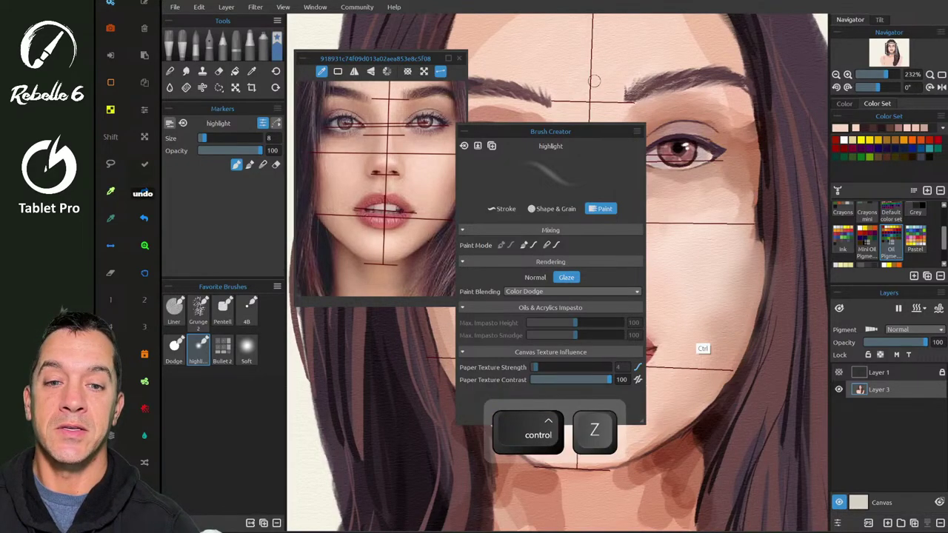
pyautogui.press('F5')
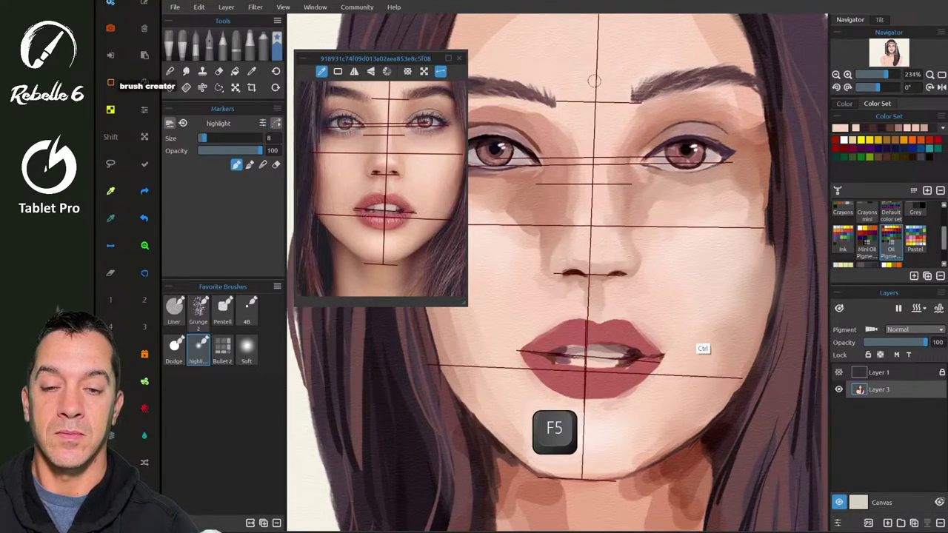
# - Choose a dark purple from the color set and glaze a pink glow onto the left-hand upper eyelid with the highlight brush
pyautogui.scroll(5, 594, 80)
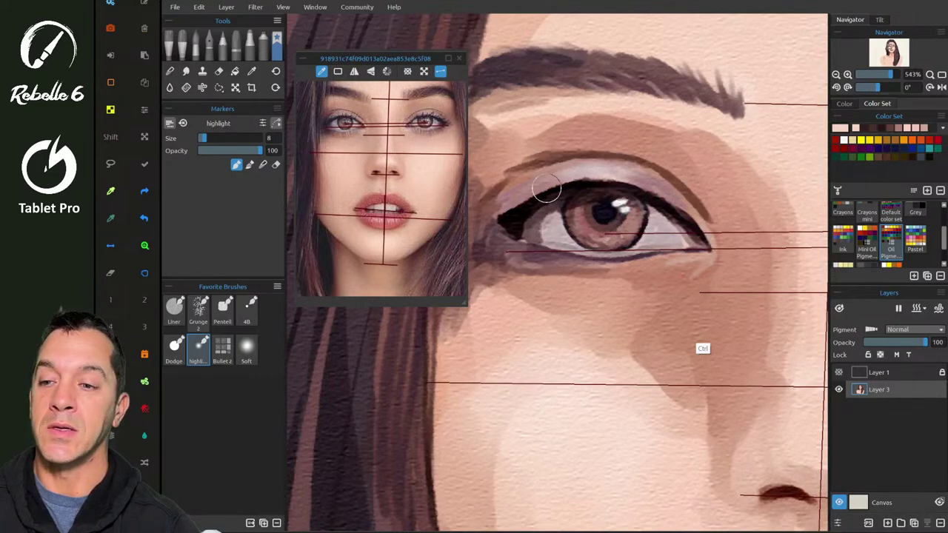
pyautogui.press('super+z')
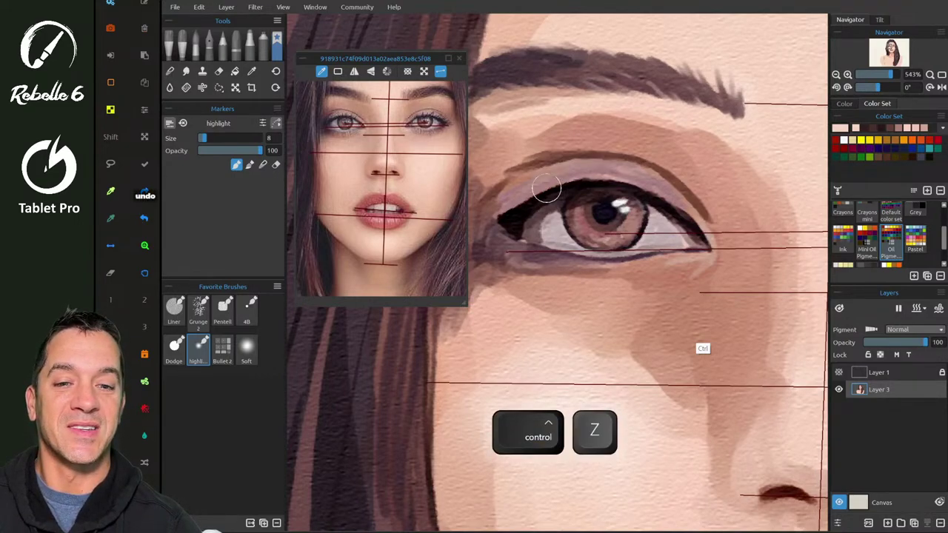
pyautogui.click(836, 148)
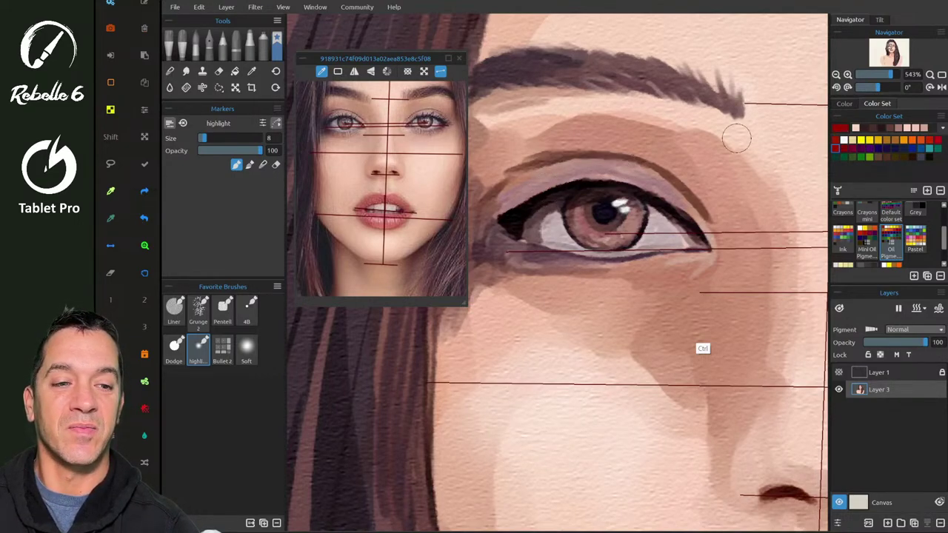
pyautogui.click(860, 149)
pyautogui.moveTo(579, 169); pyautogui.dragTo(620, 164)
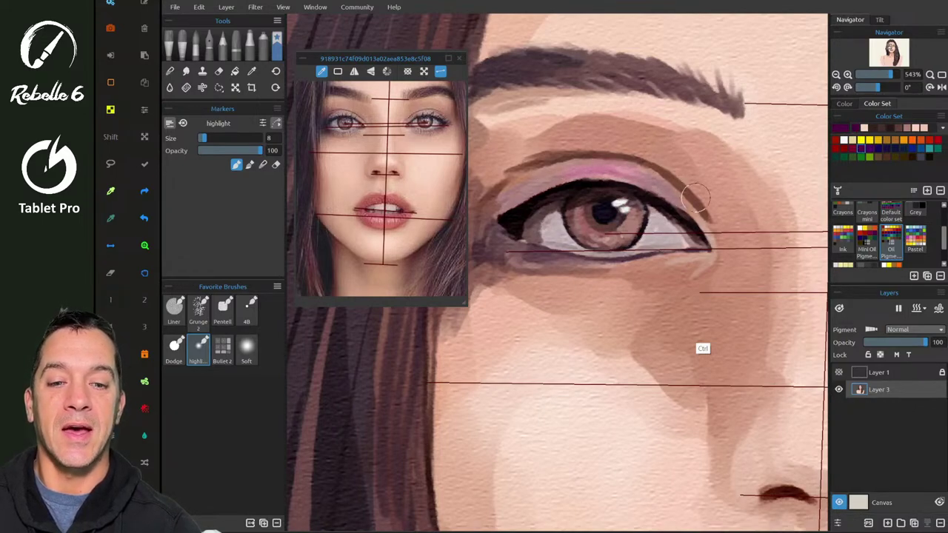
# - Brighten the right-hand eyelid and both irises with the highlight brush at size 8, undoing unwanted strokes
pyautogui.scroll(-3, 678, 188)
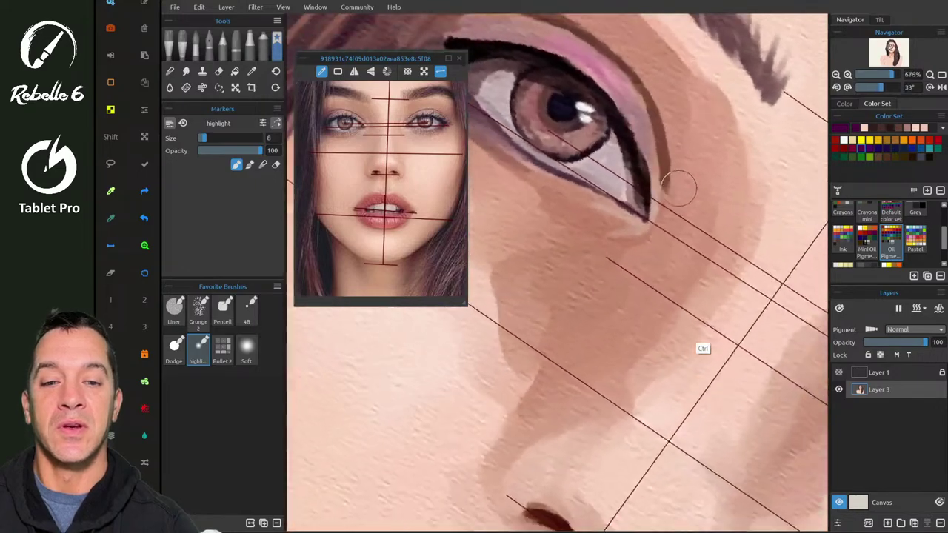
pyautogui.scroll(-1, 669, 191)
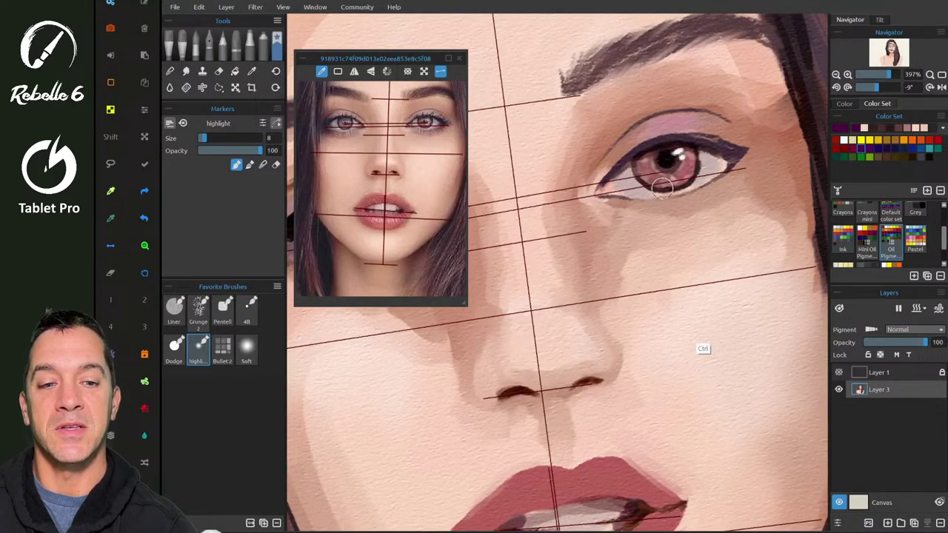
pyautogui.scroll(-2, 661, 188)
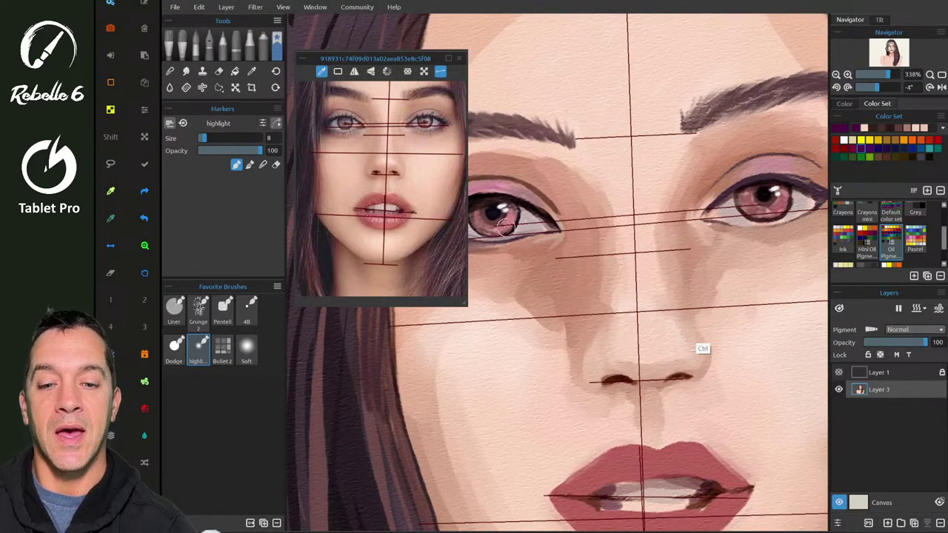
pyautogui.hotkey('ctrl', 'z')
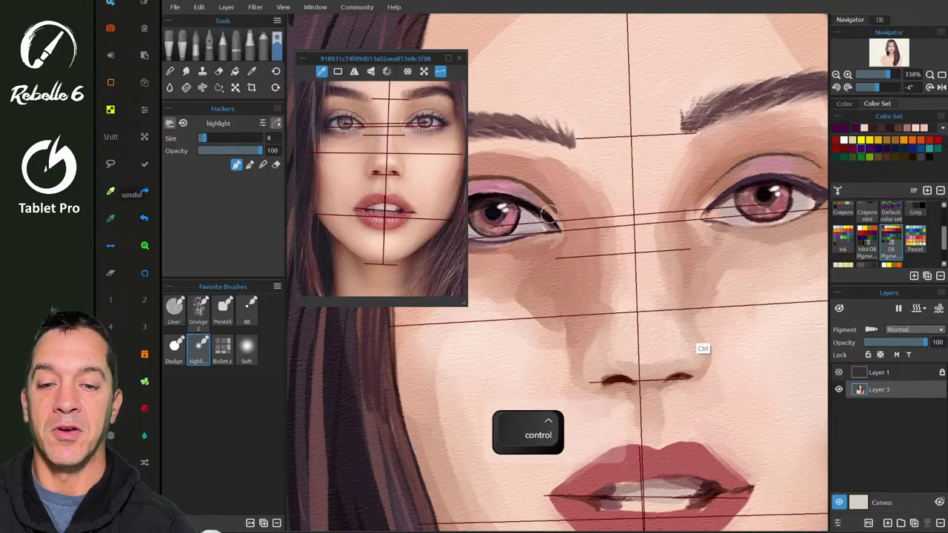
pyautogui.hotkey('ctrl', 'z')
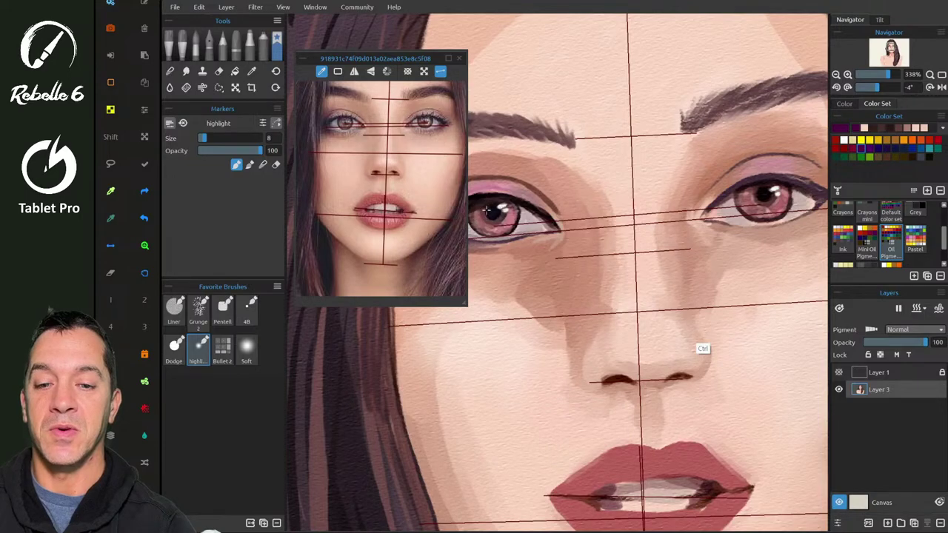
pyautogui.scroll(-3, 509, 216)
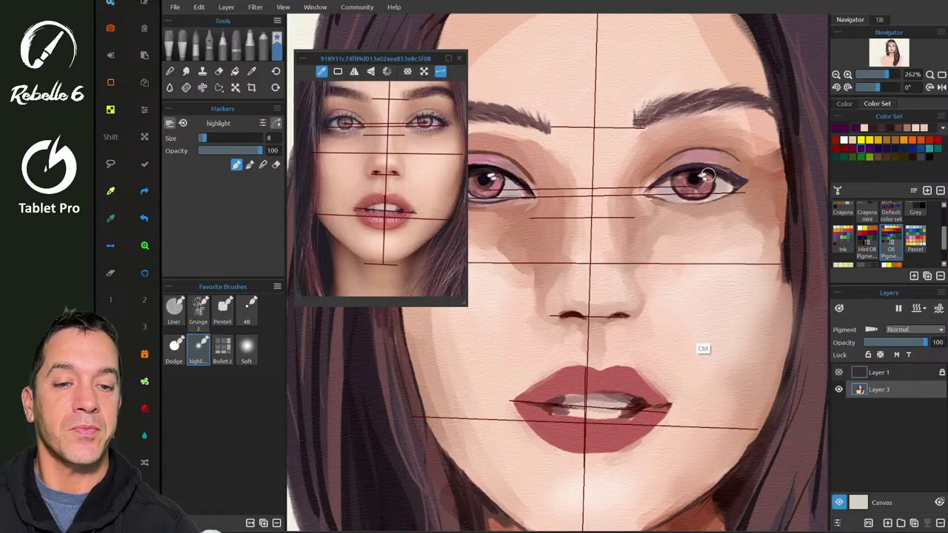
pyautogui.scroll(-5, 708, 174)
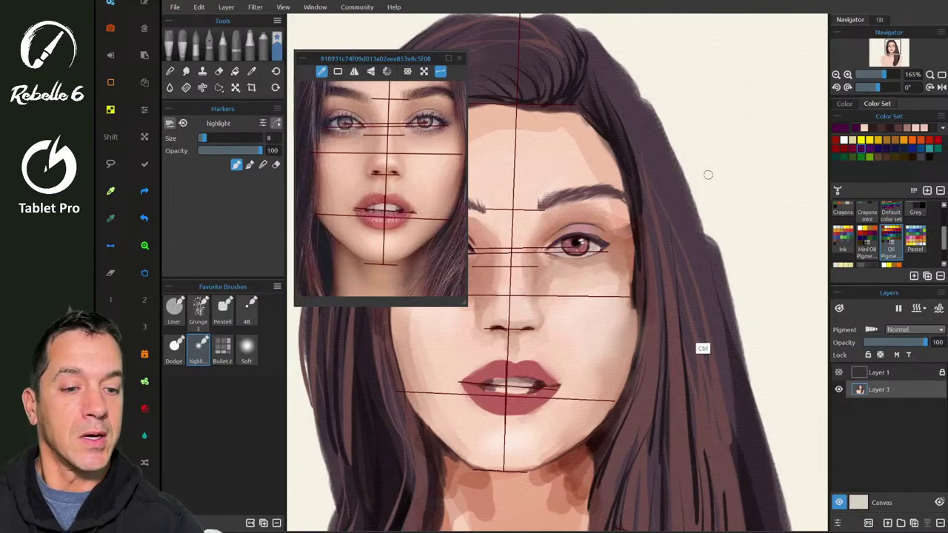
pyautogui.press('/')
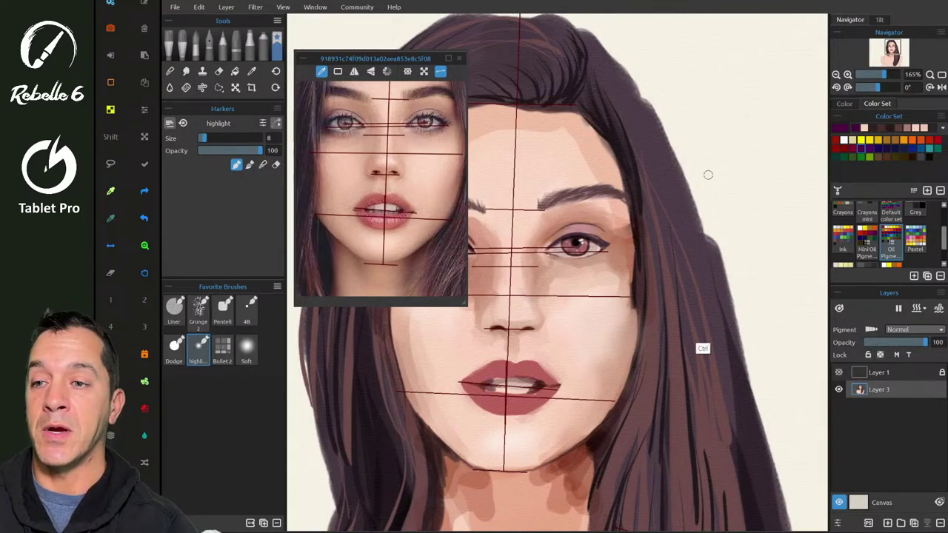
pyautogui.press('super+shift+e')
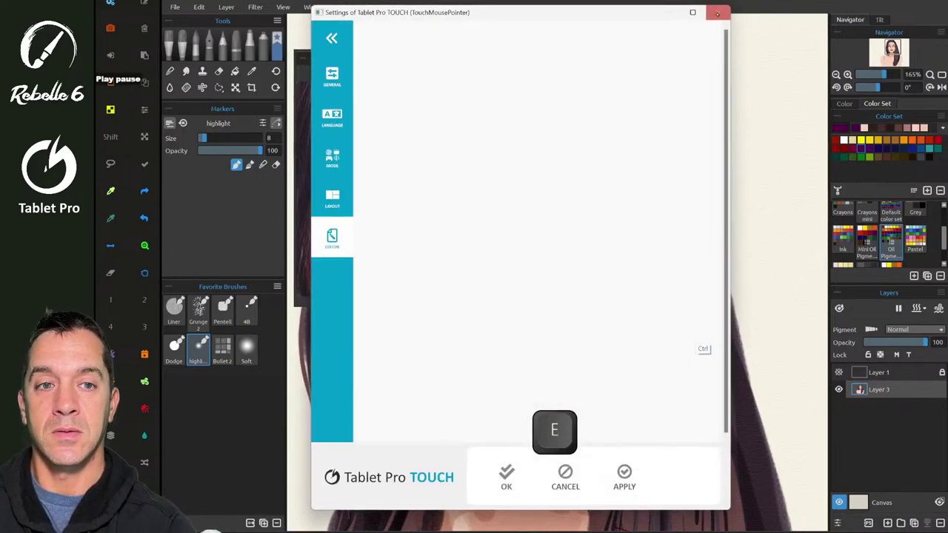
pyautogui.click(717, 13)
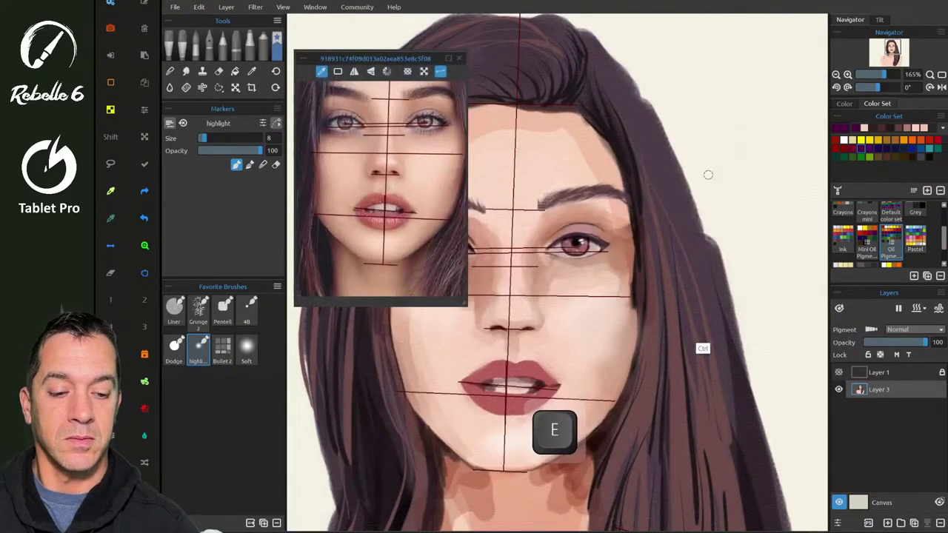
# - Switch to YouTube Studio to read the latest live chat messages and return to the Rebelle painting
pyautogui.rightClick(818, 529)
pyautogui.click(869, 372)
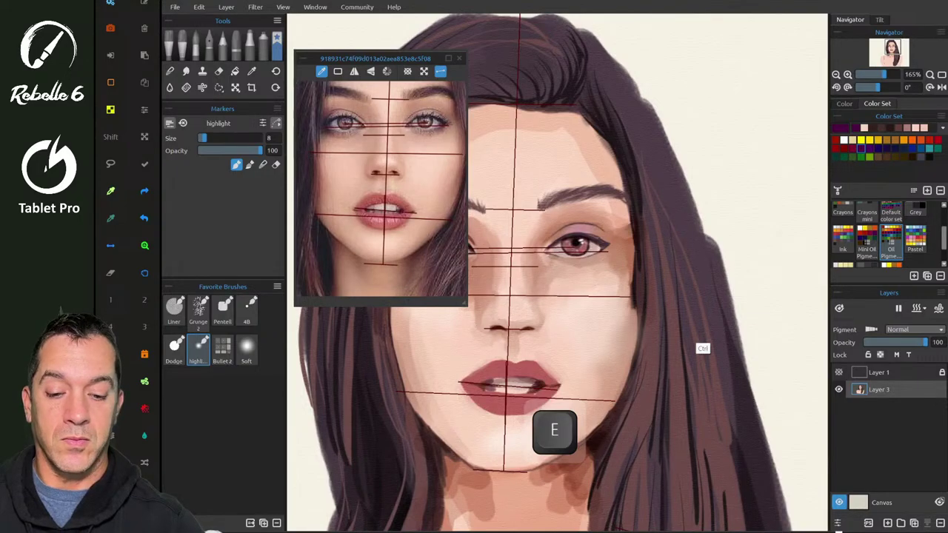
pyautogui.hotkey('alt', 'Tab')
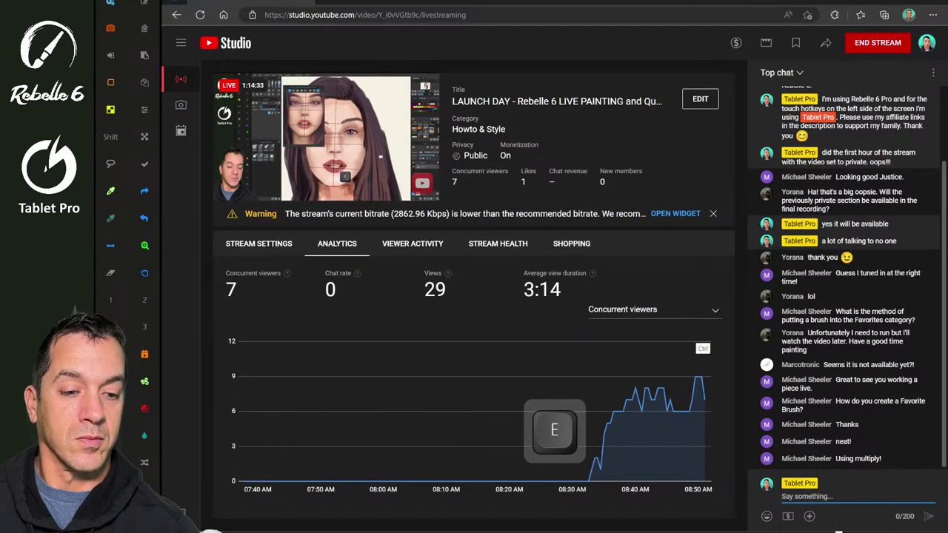
pyautogui.hotkey('alt', 'Tab')
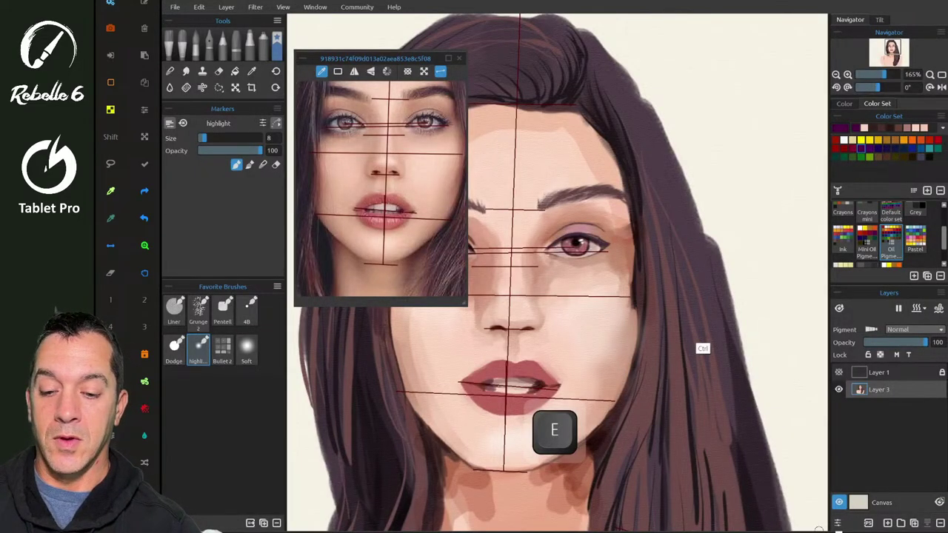
# - Open the script Pen-Tool-2022-12-08.ahk in Sublime Text from the Pen Tool folder in File Explorer
pyautogui.press('super+e')
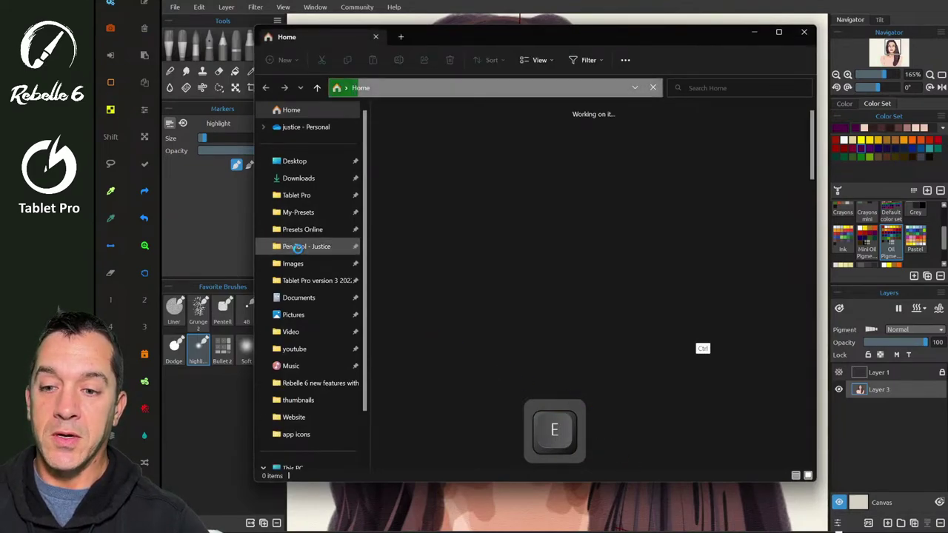
pyautogui.click(296, 247)
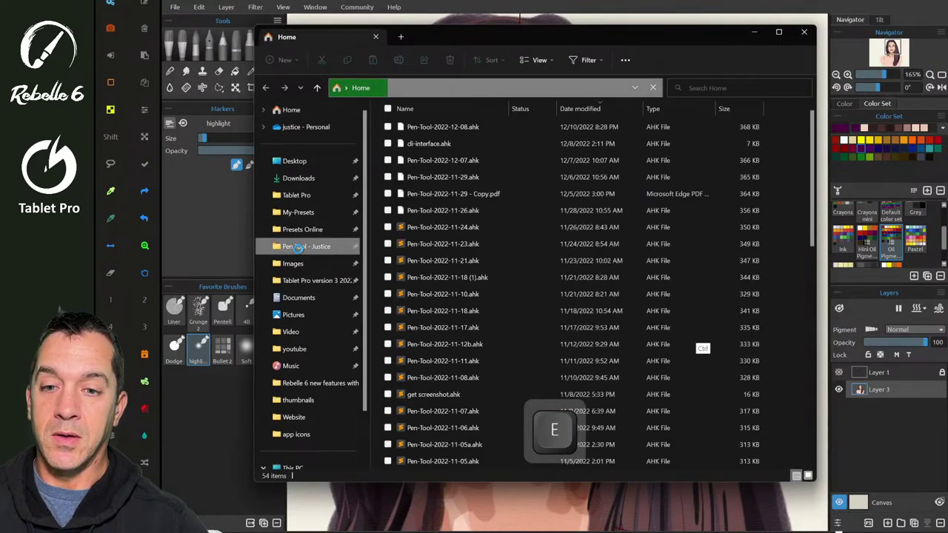
pyautogui.click(443, 129)
pyautogui.doubleClick(444, 131)
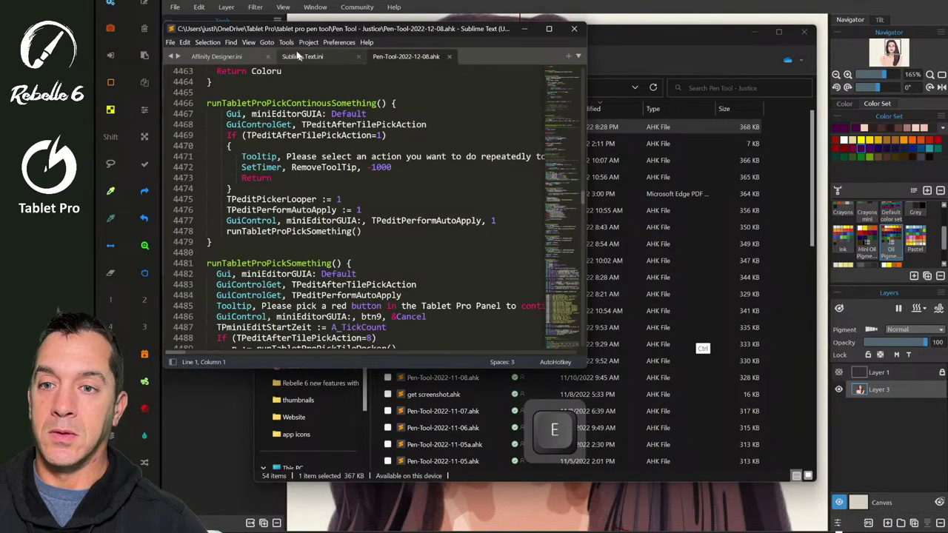
# - Run the open script with AutoHotkey Lexikos_U64, and close Sublime Text and File Explorer
pyautogui.click(286, 42)
pyautogui.moveTo(333, 232)
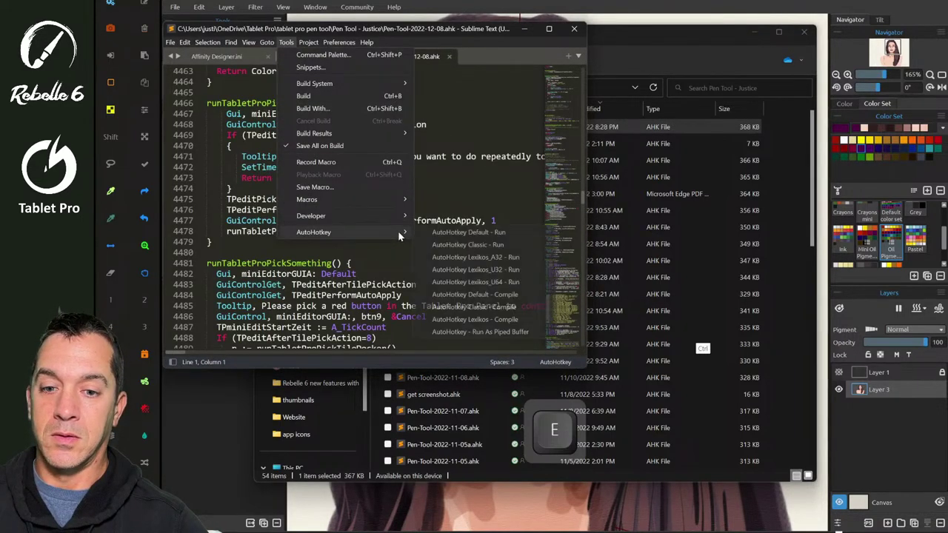
pyautogui.click(517, 279)
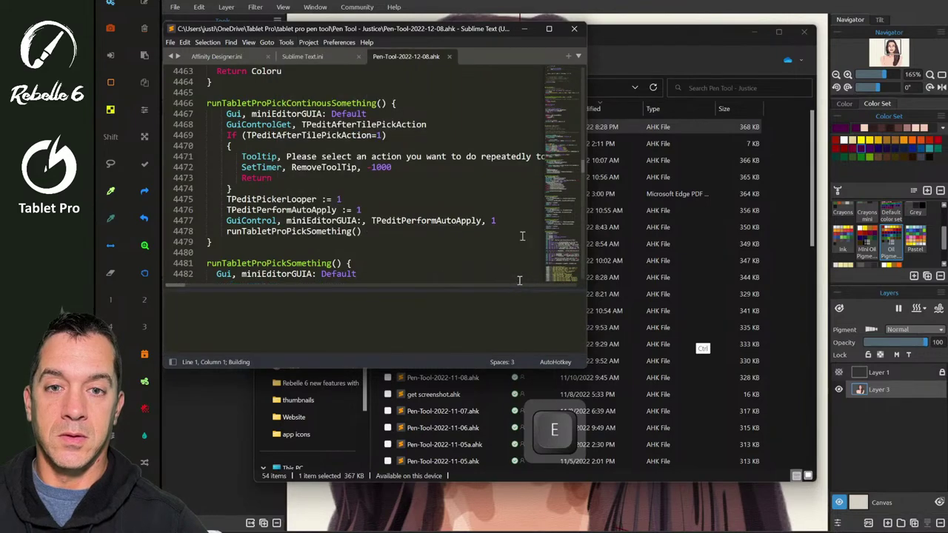
pyautogui.click(575, 32)
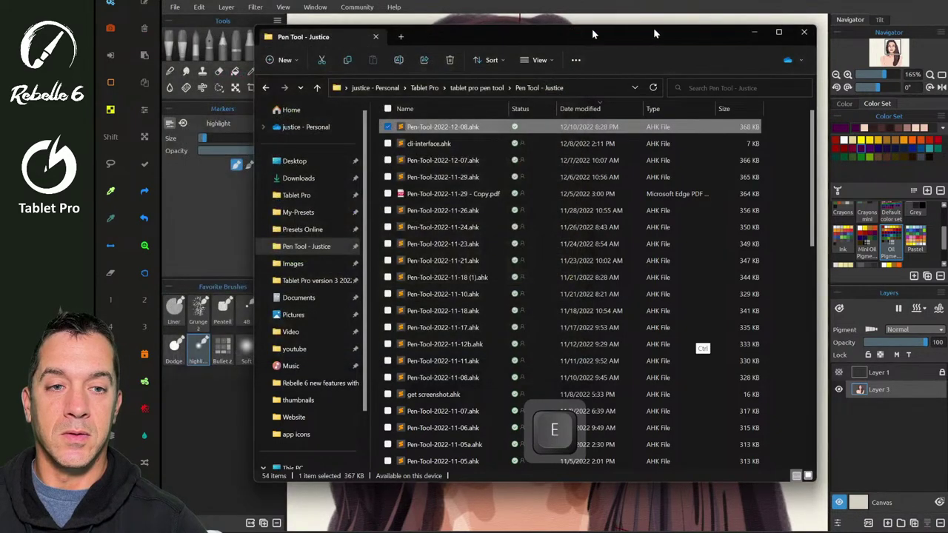
pyautogui.click(806, 32)
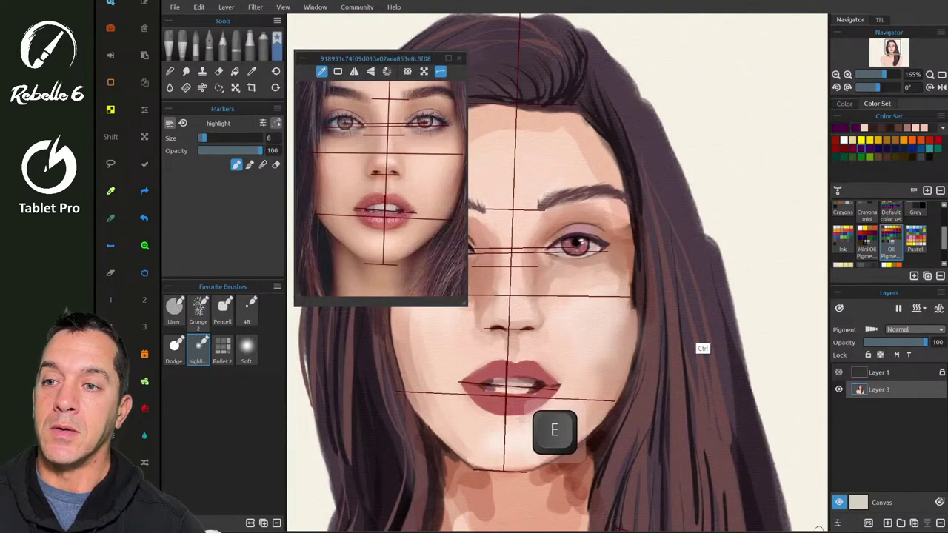
# - Open the Tablet Pro PEN Mini Layout Editor and pick the yellow checkered panel button for style editing
pyautogui.click(110, 3)
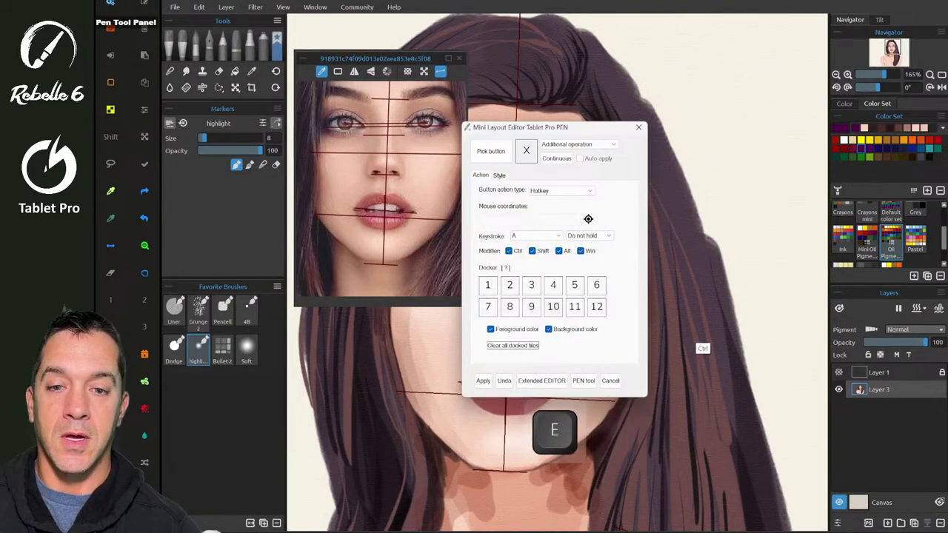
pyautogui.click(491, 151)
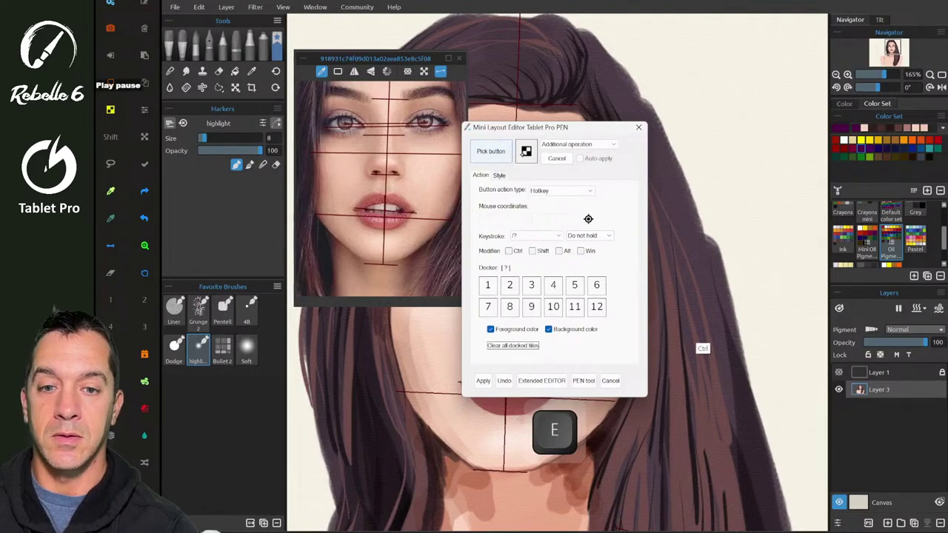
pyautogui.click(111, 83)
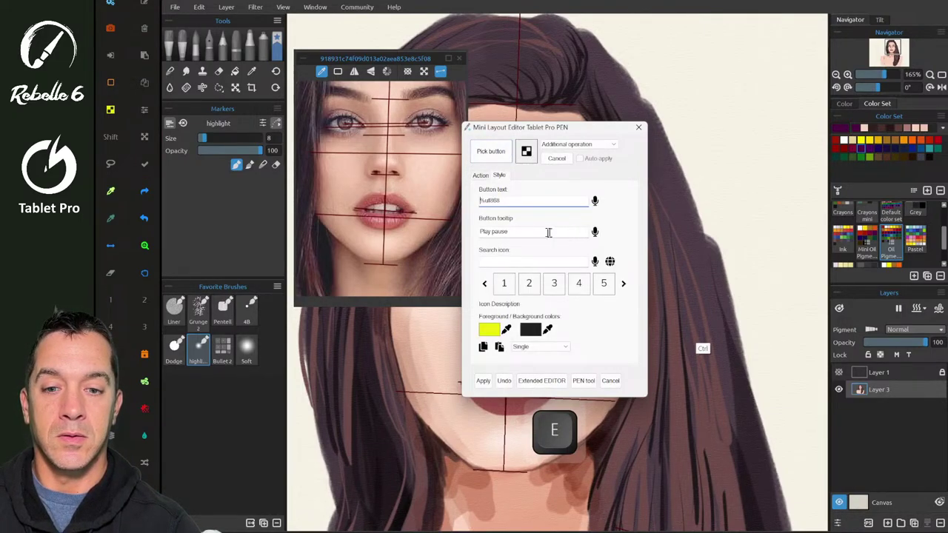
# - Set the checkered button's tooltip to "Lock transparency" by dictation, apply it, and reopen the tooltip text for entry
pyautogui.moveTo(549, 232); pyautogui.dragTo(476, 233)
pyautogui.click(595, 233)
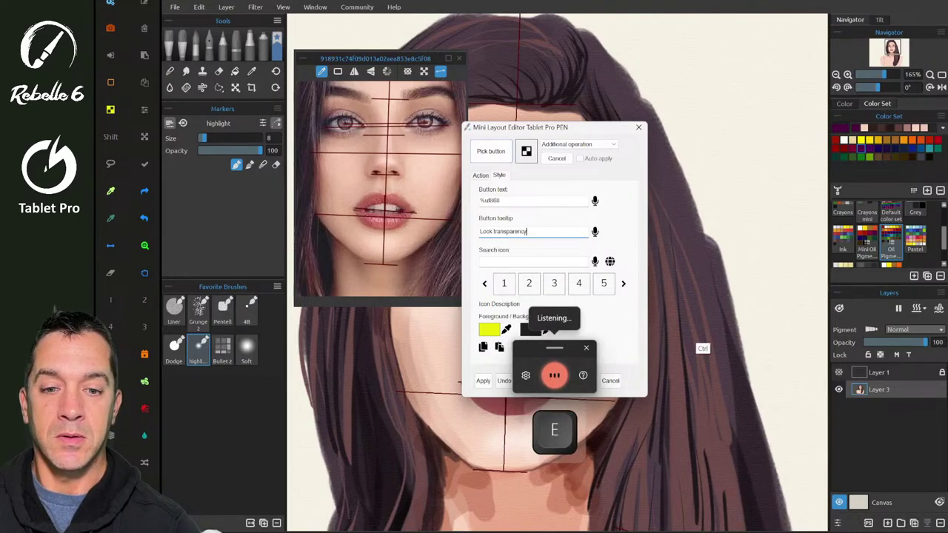
pyautogui.click(585, 347)
pyautogui.click(483, 381)
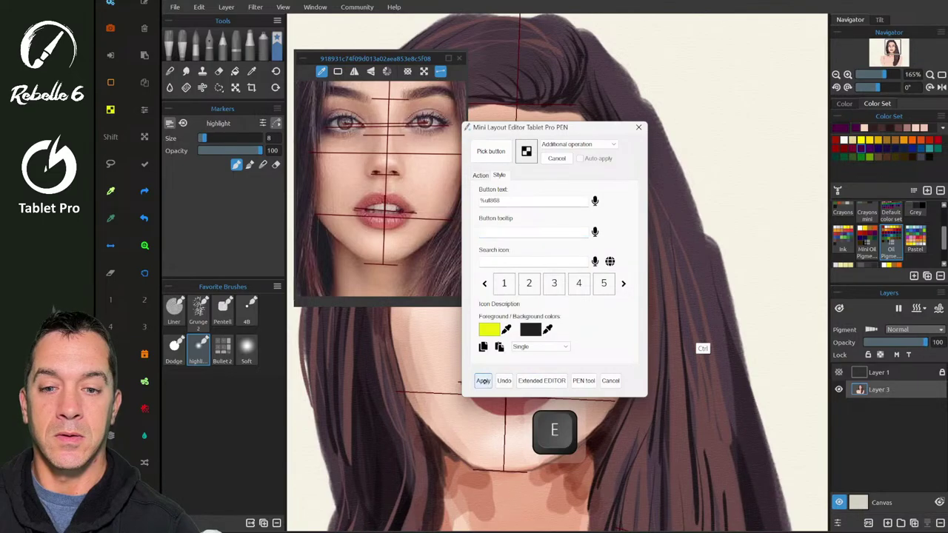
pyautogui.click(533, 232)
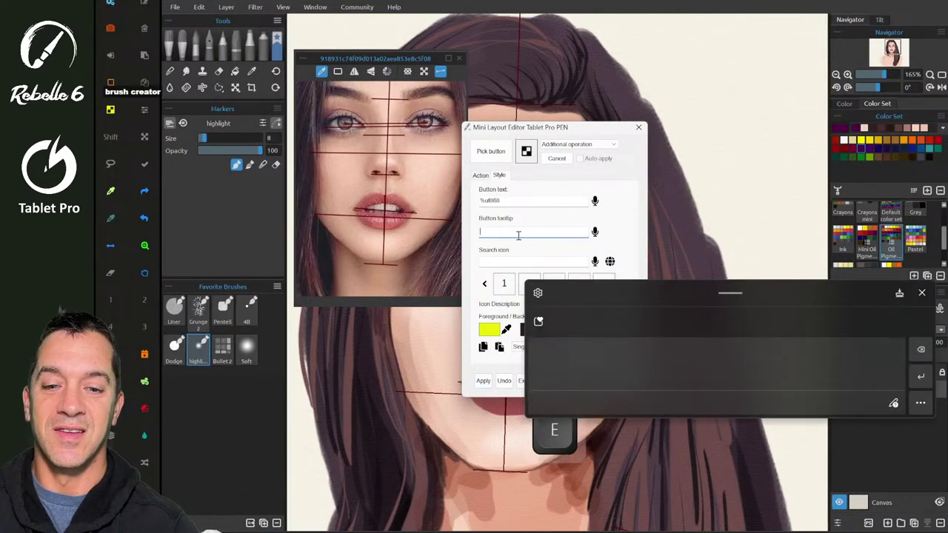
# - Set the checkerboard shortcut button's tooltip to "lock transparency" by dictation, apply the change and close the layout editor
pyautogui.click(922, 293)
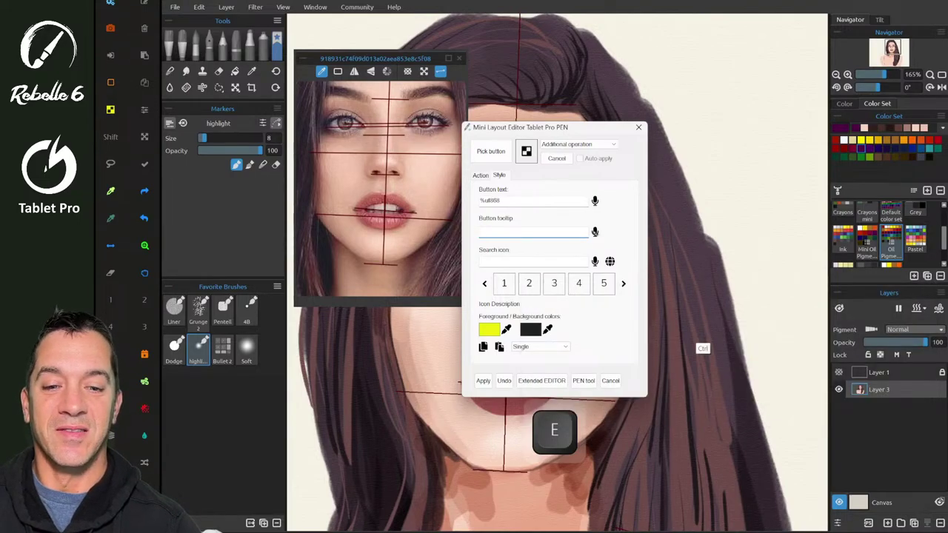
pyautogui.press('super+h')
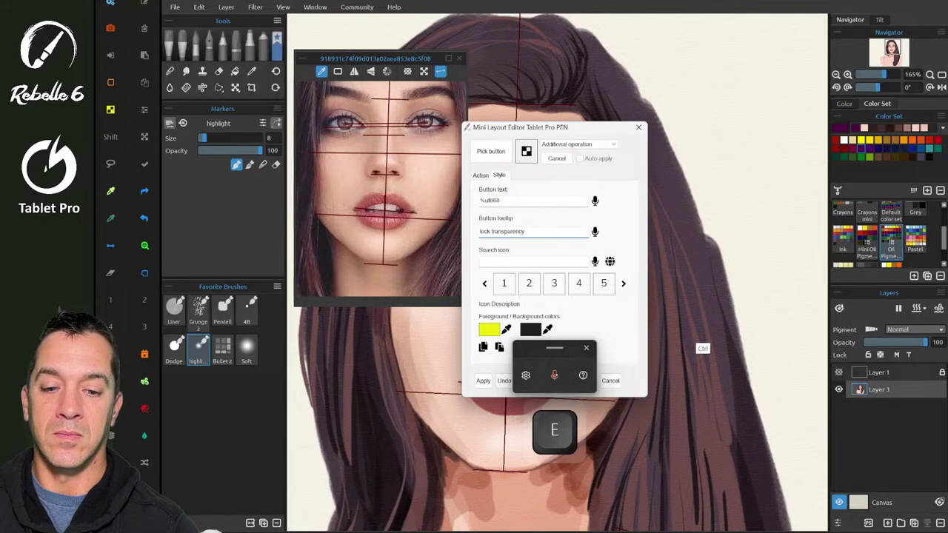
pyautogui.click(585, 347)
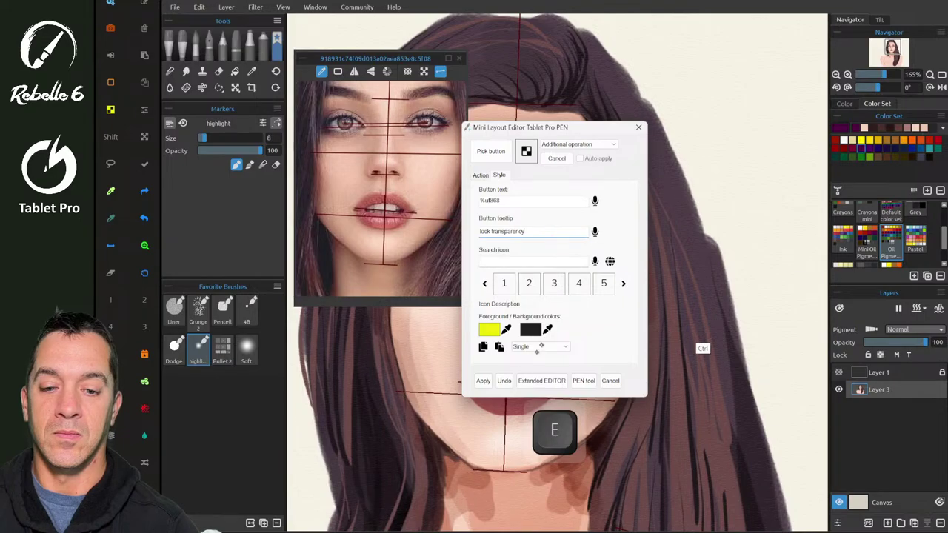
pyautogui.click(482, 381)
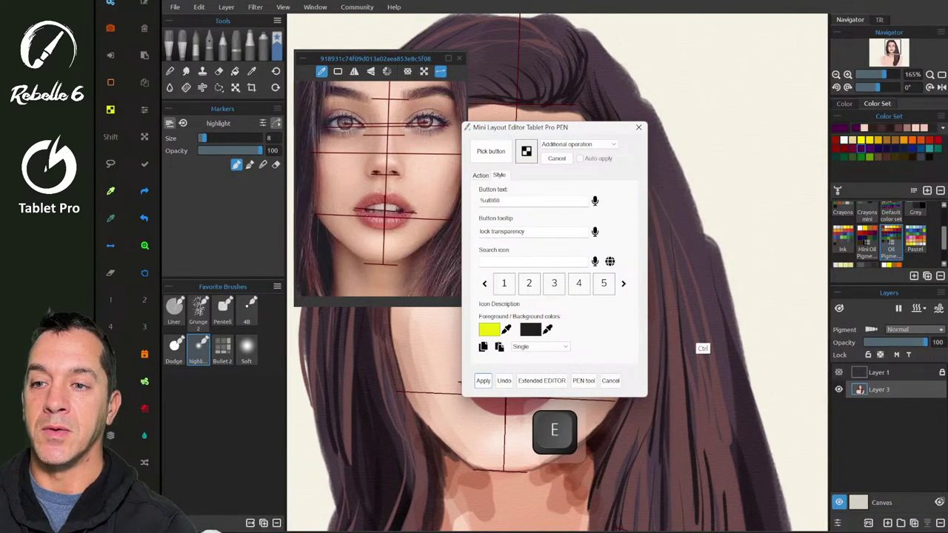
pyautogui.click(638, 127)
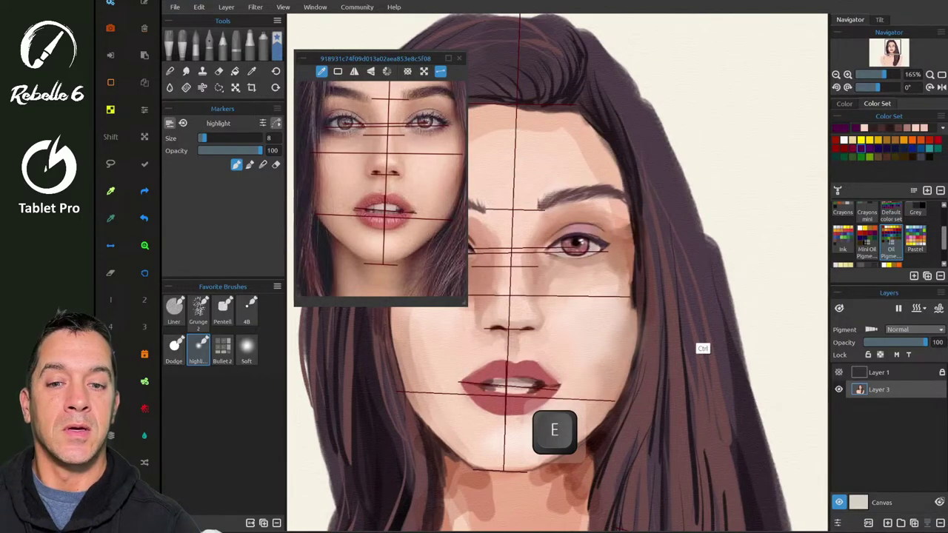
# - Try erasing the hair's outer edge with the Round Soft eraser at size 40, undo it and return to the highlight marker
pyautogui.click(111, 110)
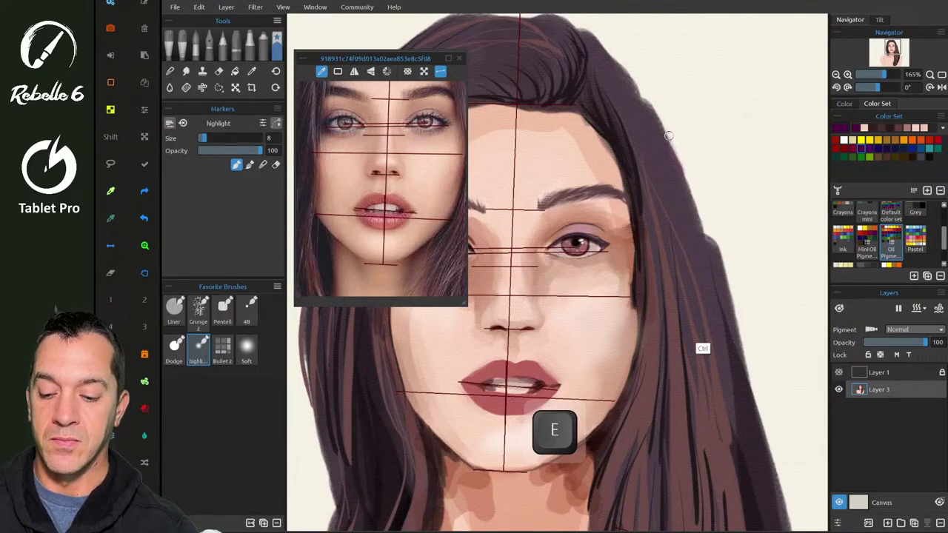
pyautogui.press('e')
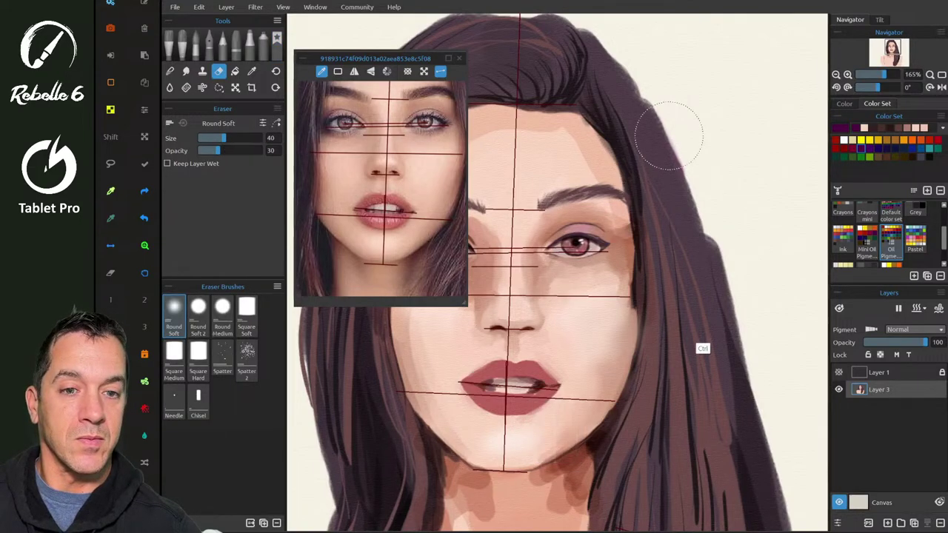
pyautogui.moveTo(668, 135)
pyautogui.mouseDown()
pyautogui.moveTo(683, 175)
pyautogui.moveTo(676, 146)
pyautogui.mouseUp()
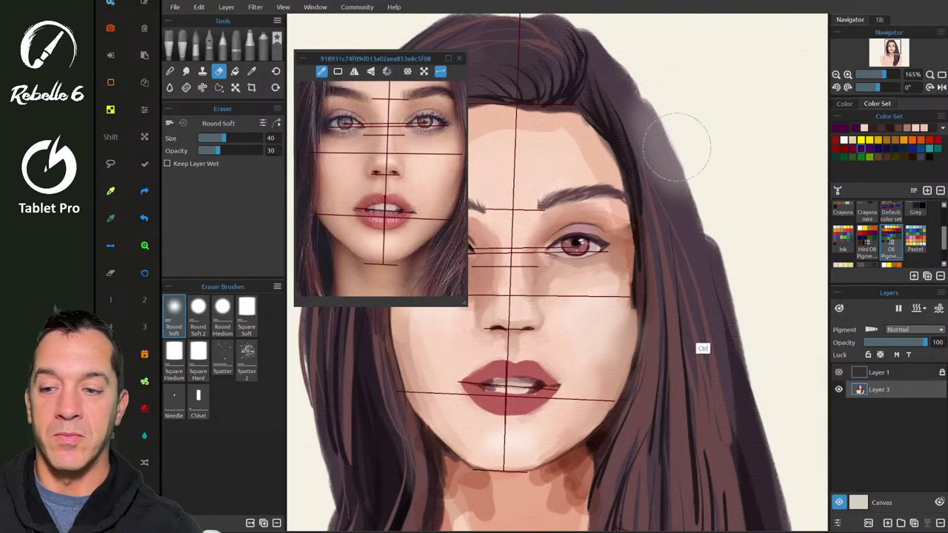
pyautogui.hotkey('ctrl', 'z')
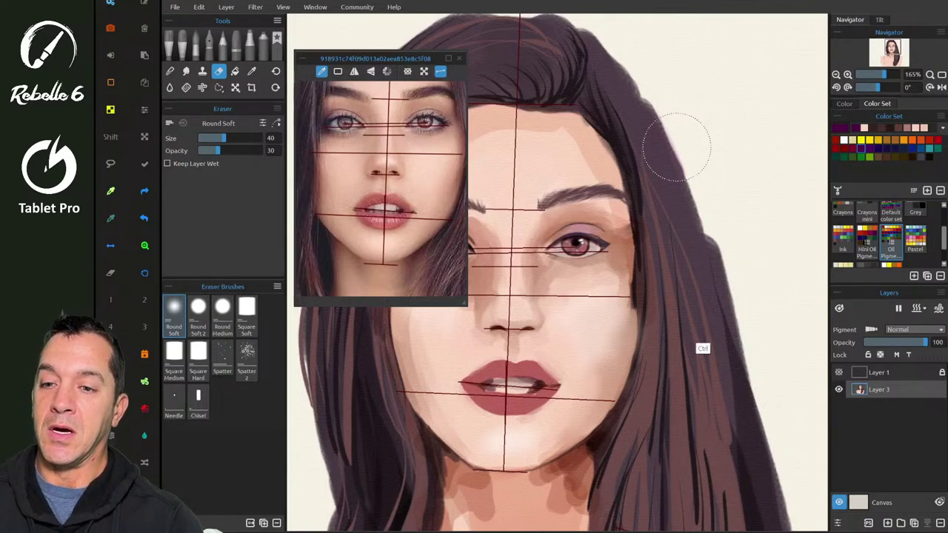
pyautogui.hotkey('shift', 'b')
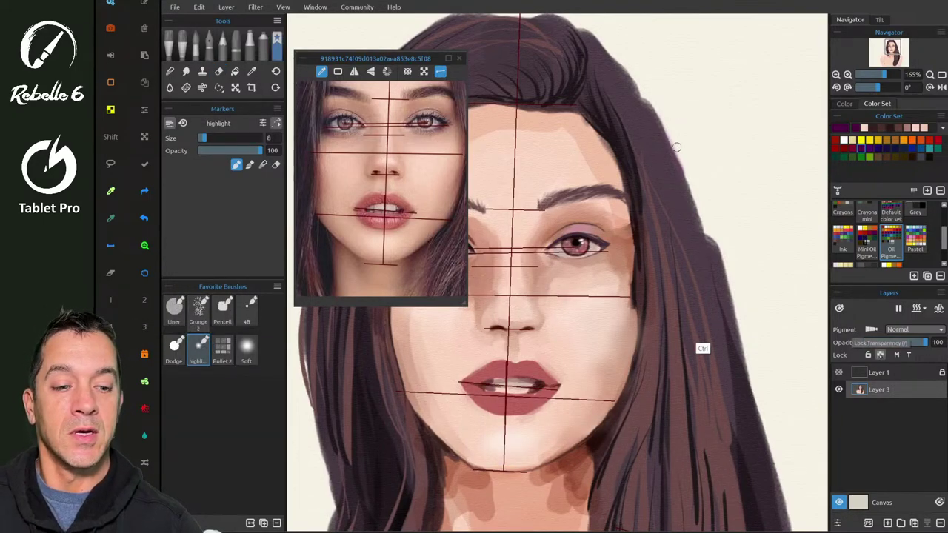
# - Lock Layer 3's transparency and paint purple along the hair's outer edge with the highlight marker, enlarging the brush to size 32
pyautogui.press('/')
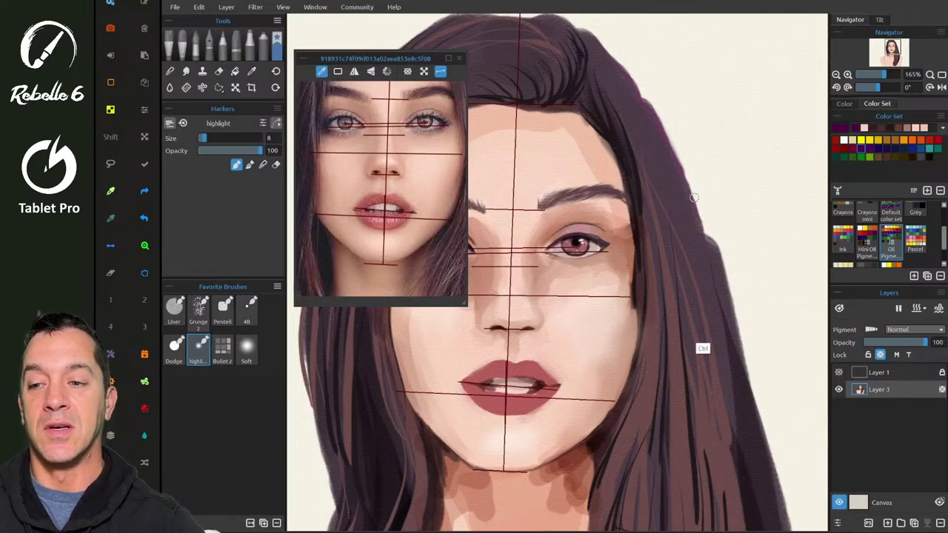
pyautogui.click(110, 245)
pyautogui.moveTo(694, 171); pyautogui.dragTo(681, 174)
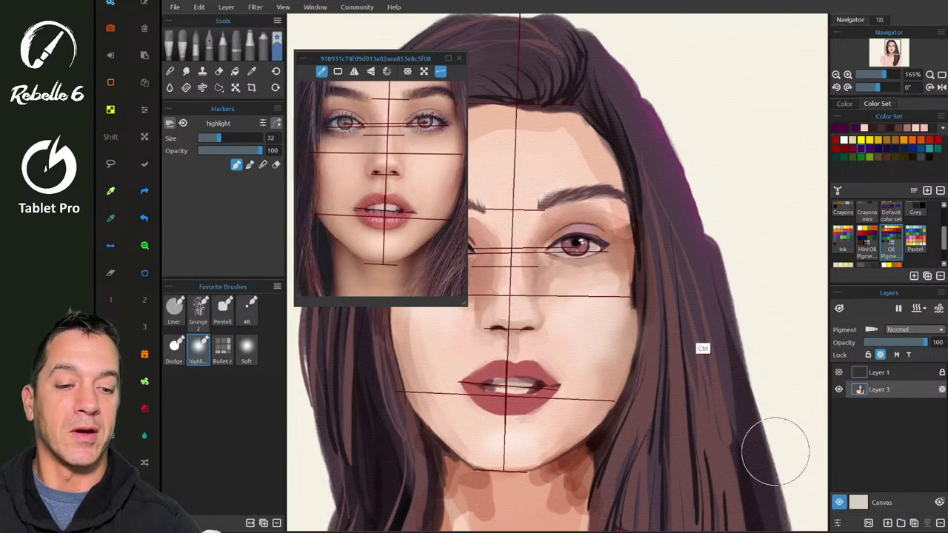
# - Undo the purple strokes along the hair's edge and unlock Layer 3's transparency
pyautogui.hotkey('ctrl', 'z')
pyautogui.hotkey('ctrl', 'z')
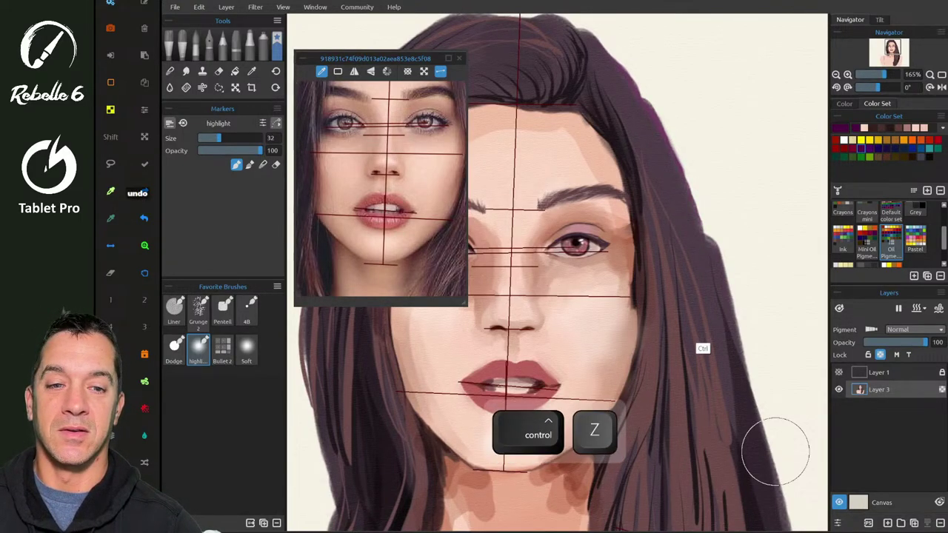
pyautogui.hotkey('ctrl', 'z')
pyautogui.hotkey('ctrl', 'z')
pyautogui.hotkey('ctrl', 'z')
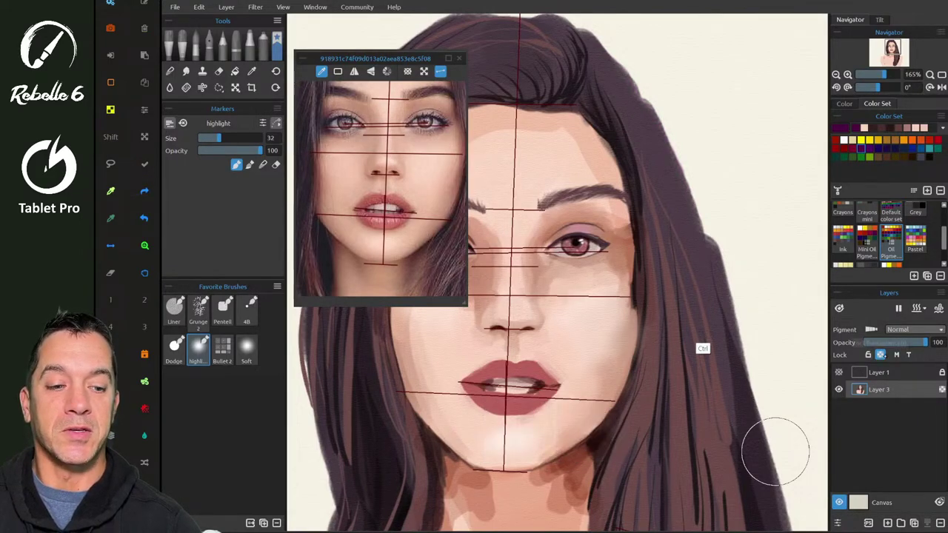
pyautogui.press('/')
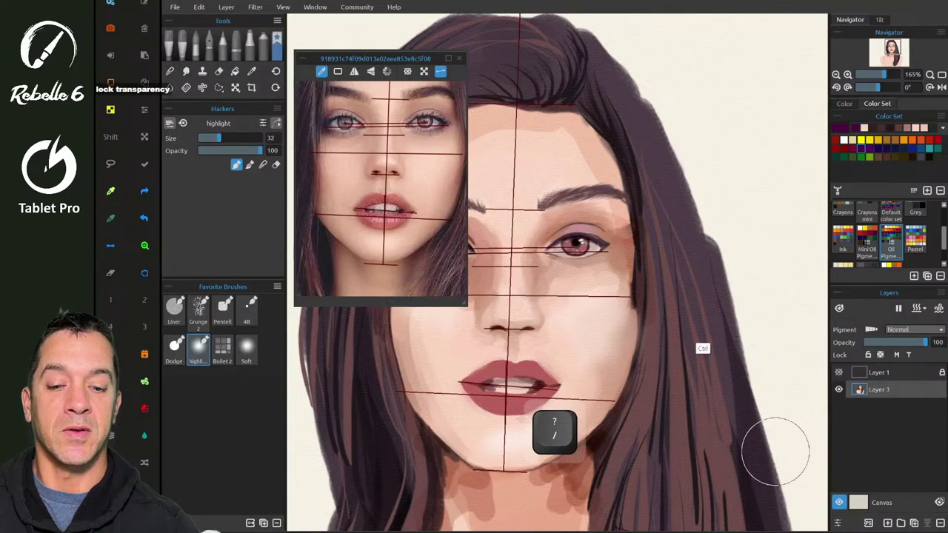
# - Blend the shadow edge beneath the left-hand eye with the Liner watercolor brush in blend mode at size 32
pyautogui.scroll(1, 775, 452)
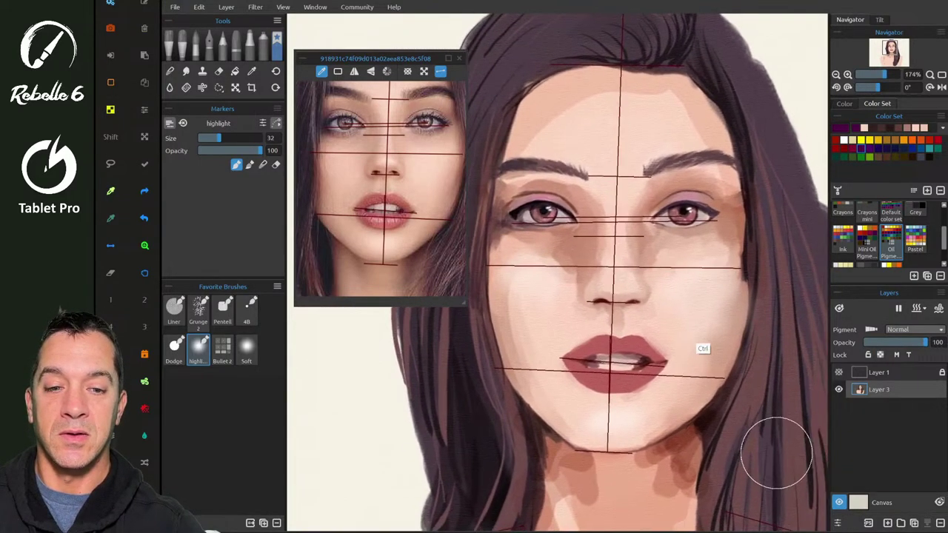
pyautogui.scroll(-1, 382, 189)
pyautogui.scroll(-2, 381, 189)
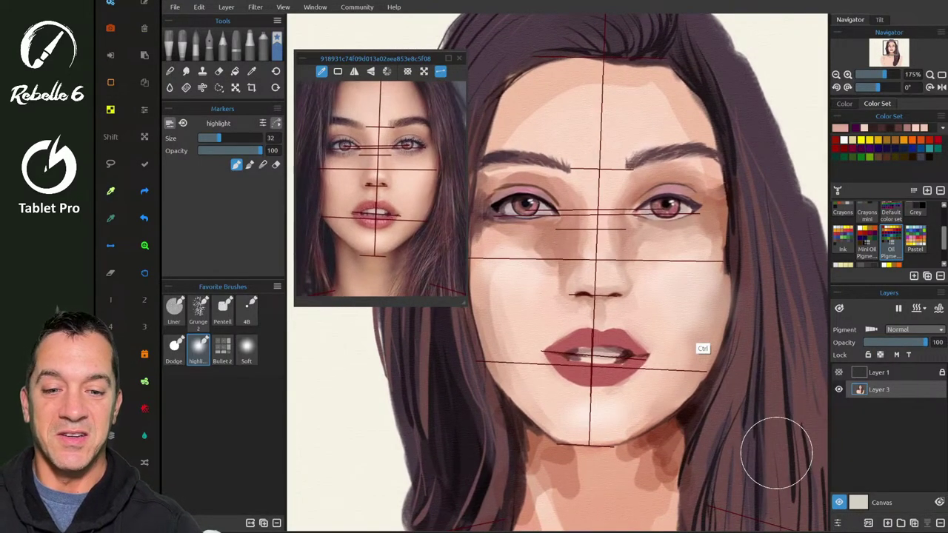
pyautogui.scroll(8, 775, 452)
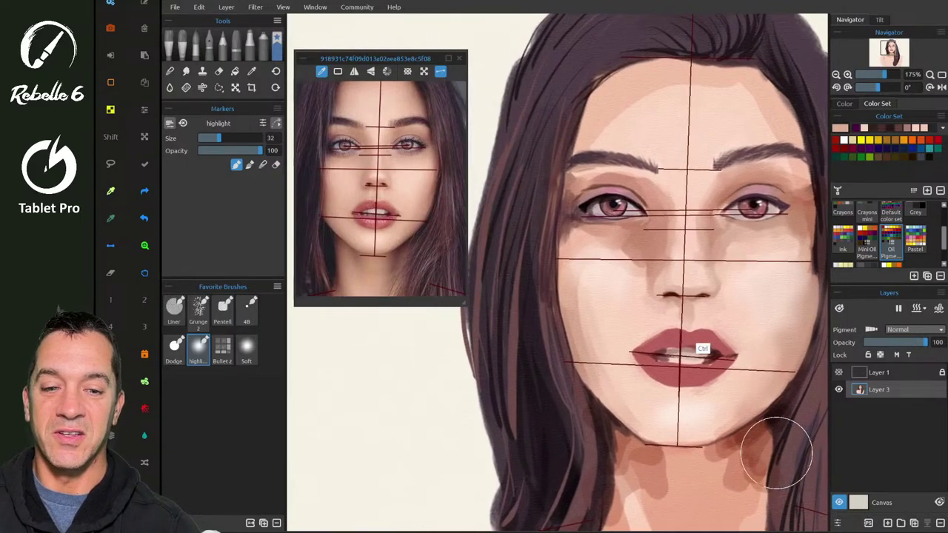
pyautogui.scroll(-1, 775, 452)
pyautogui.scroll(1, 775, 452)
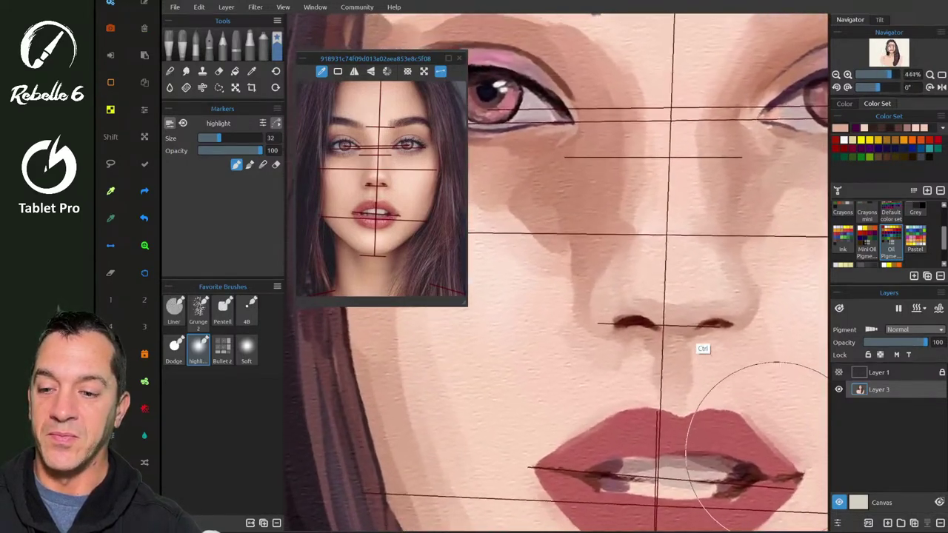
pyautogui.click(223, 309)
pyautogui.click(174, 310)
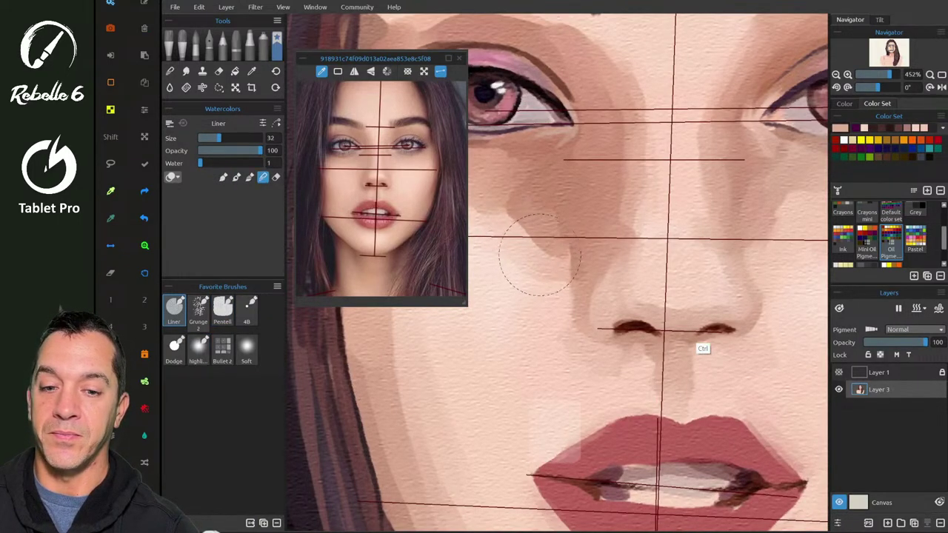
pyautogui.press('4')
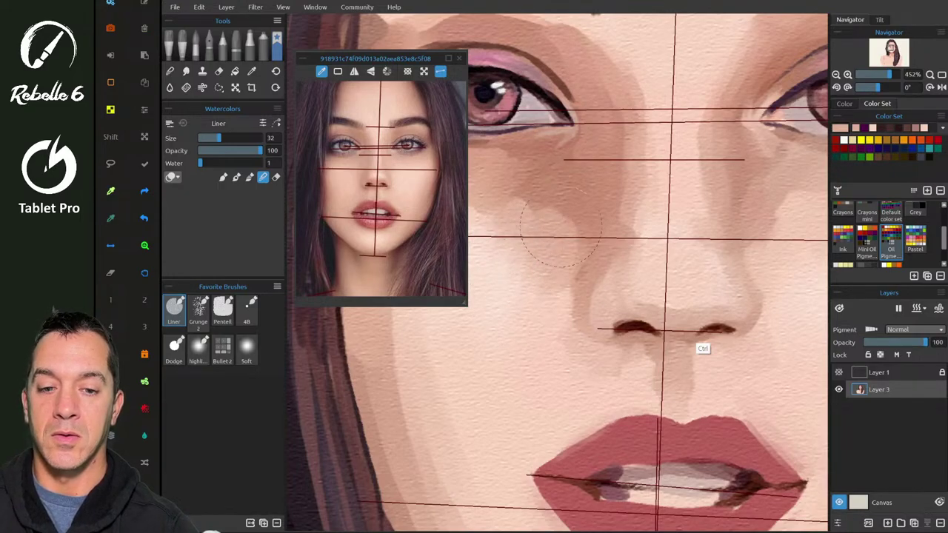
# - Blend the cheek and nose-side shading, hiding and showing the reference image as needed, and refine the area beside the nostril at size 11
pyautogui.hotkey('shift', 'r')
pyautogui.hotkey('shift', 'r')
pyautogui.hotkey('shift', 'r')
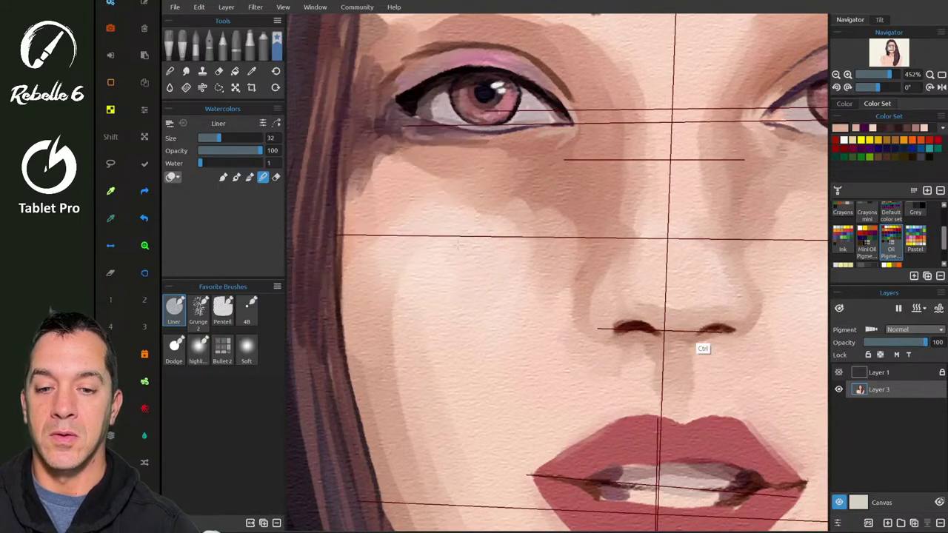
pyautogui.hotkey('ctrl', 'r')
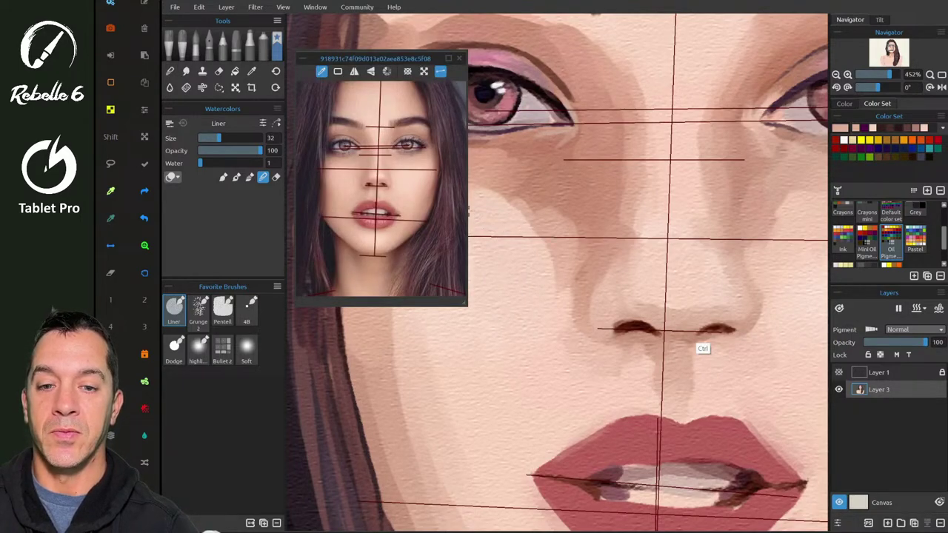
pyautogui.hotkey('ctrl', 'r')
pyautogui.hotkey('ctrl', 'r')
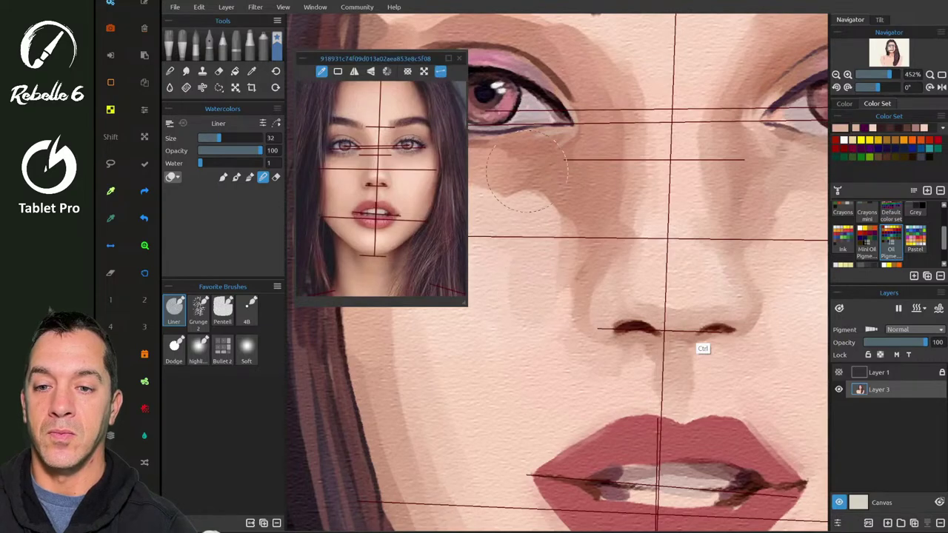
pyautogui.hotkey('ctrl', 'r')
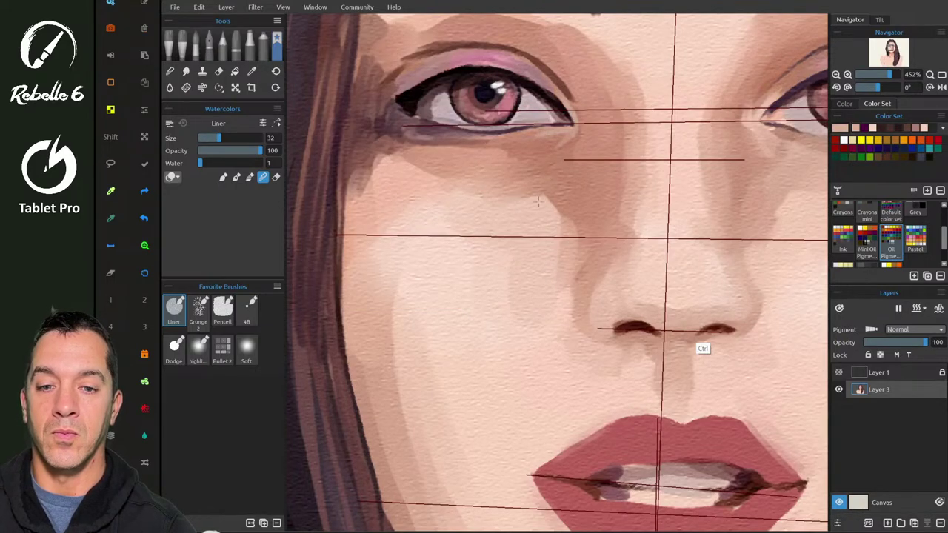
pyautogui.hotkey('ctrl', 'r')
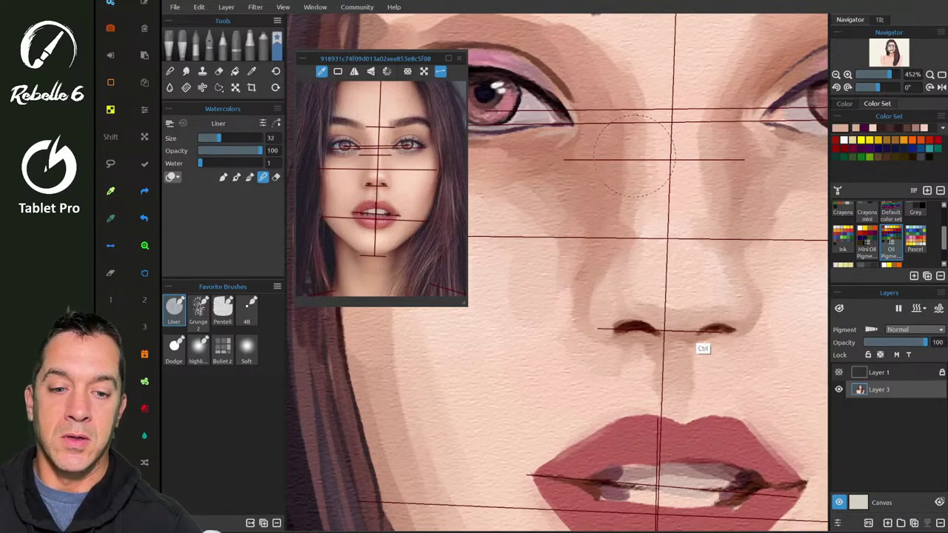
pyautogui.moveTo(586, 288); pyautogui.dragTo(571, 287)
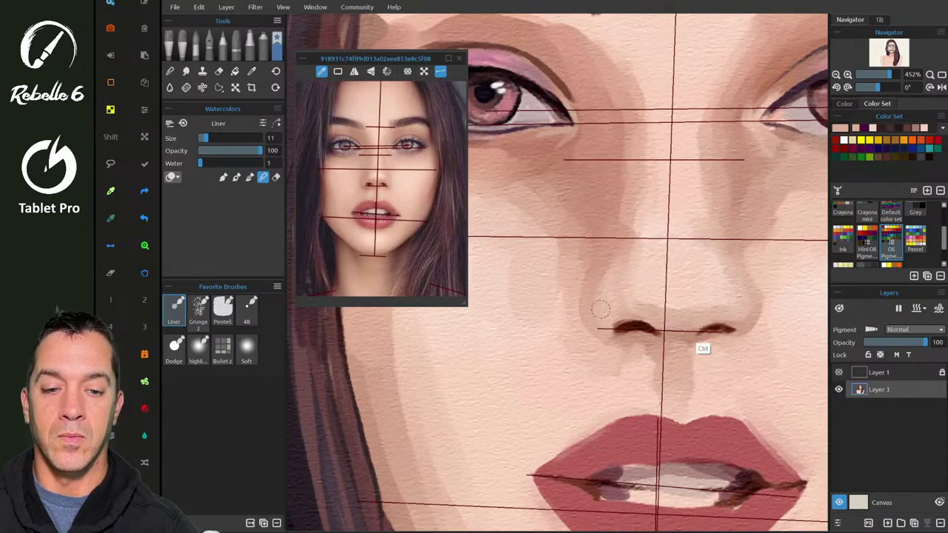
# - Switch to YouTube Studio to check the live chat, and return to the painting in Rebelle
pyautogui.scroll(-3, 600, 310)
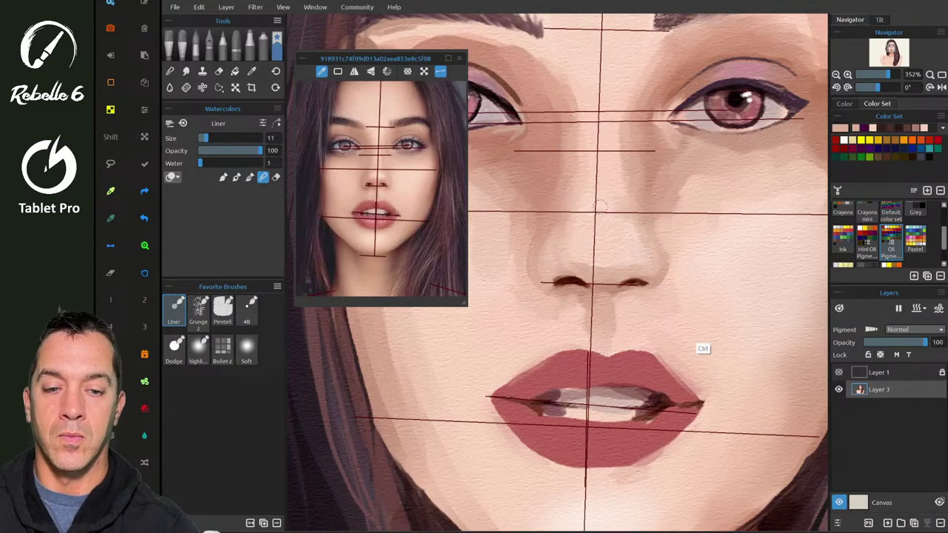
pyautogui.hotkey('alt', 'Tab')
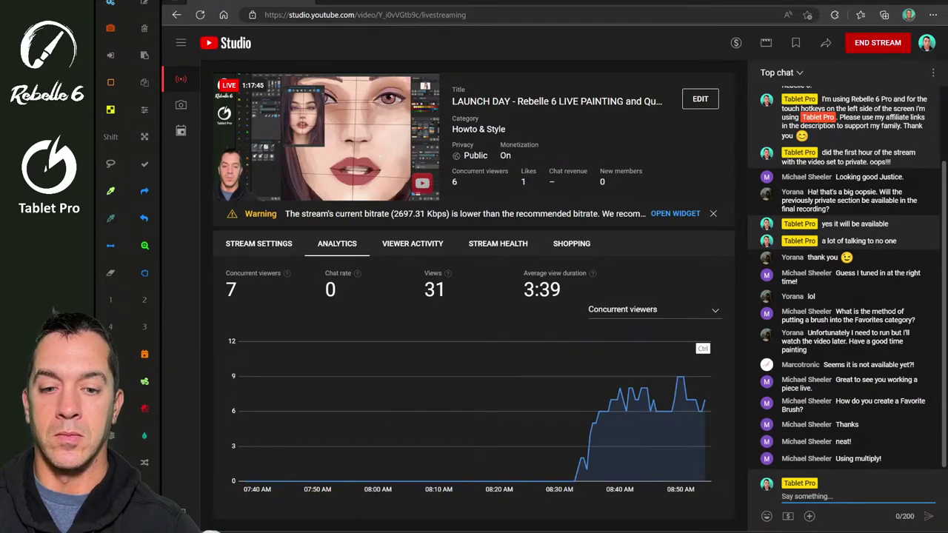
pyautogui.hotkey('alt', 'Tab')
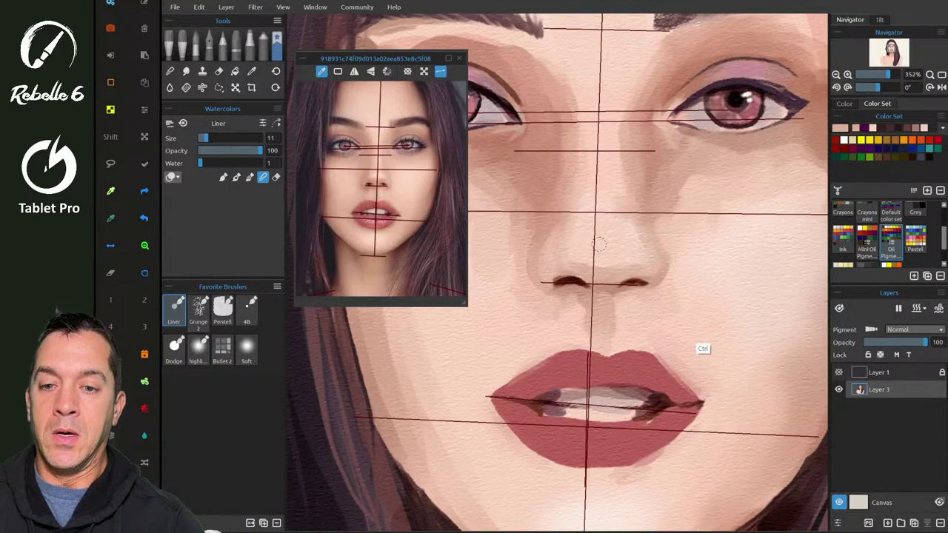
# - Make the reference image's guide lines editable and move both ends of the mouth guide to the corners of the lips
pyautogui.scroll(5, 380, 179)
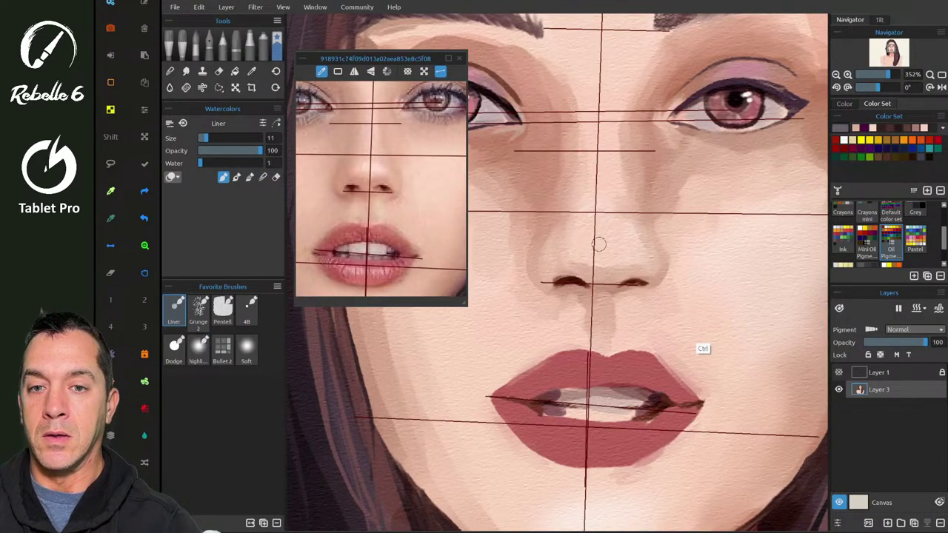
pyautogui.click(440, 71)
pyautogui.click(439, 71)
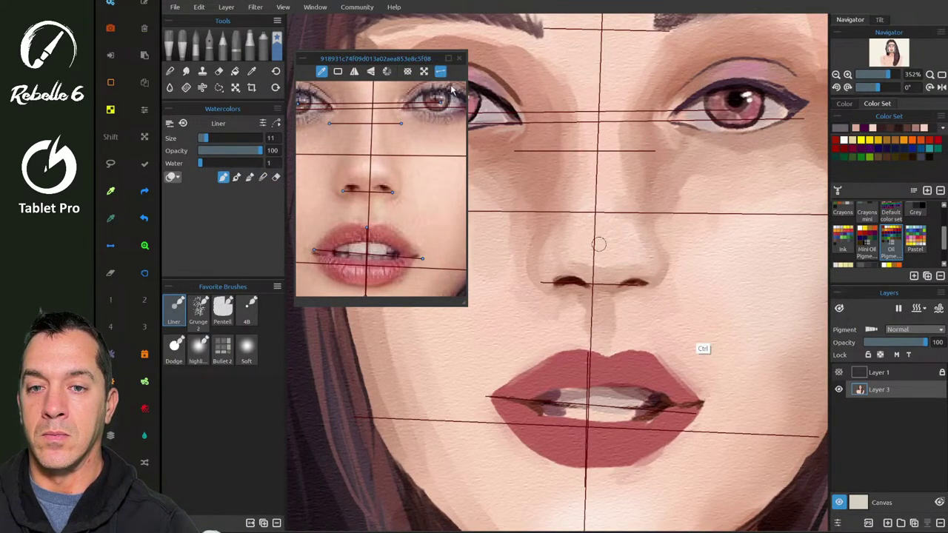
pyautogui.scroll(-2, 599, 244)
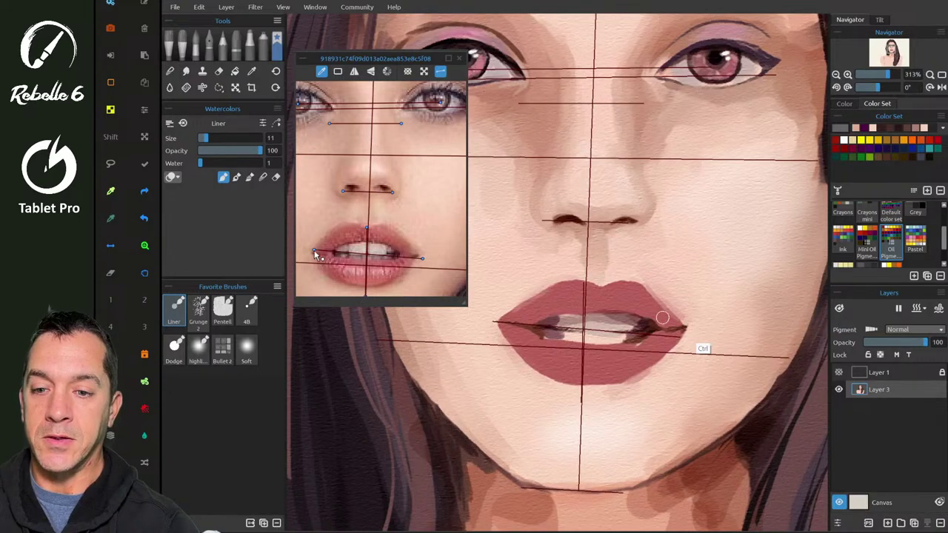
pyautogui.moveTo(314, 250); pyautogui.dragTo(315, 257)
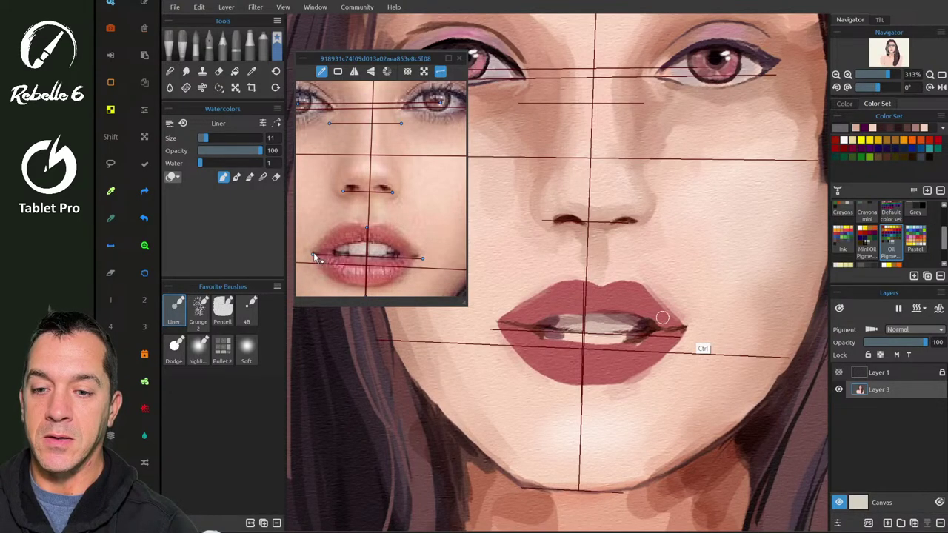
pyautogui.moveTo(422, 258); pyautogui.dragTo(417, 255)
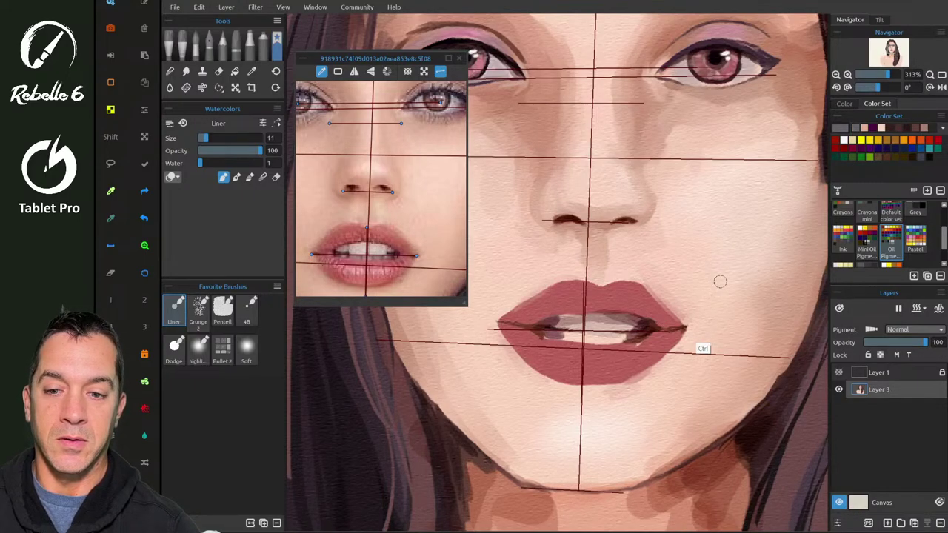
# - Switch the reference image's guide editing off and on, and hide and show its guides over the canvas
pyautogui.click(441, 71)
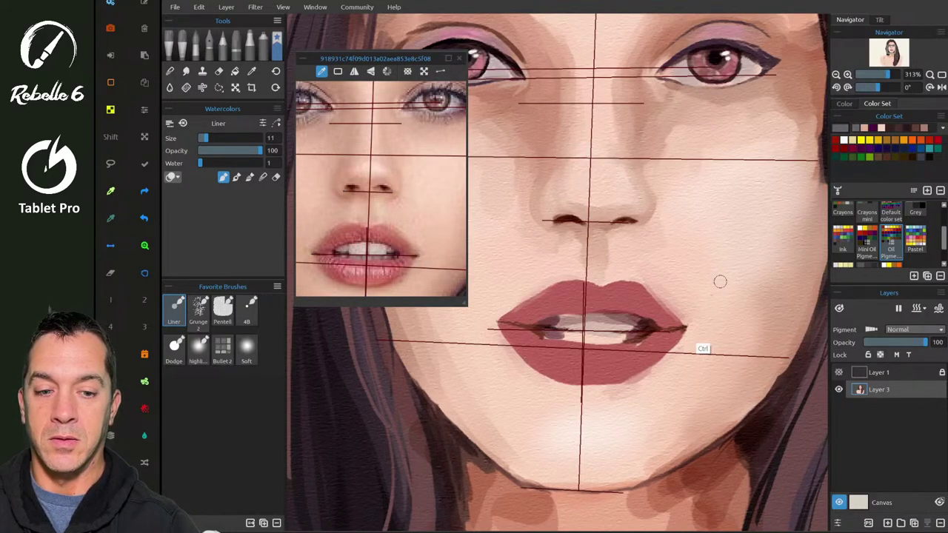
pyautogui.click(440, 72)
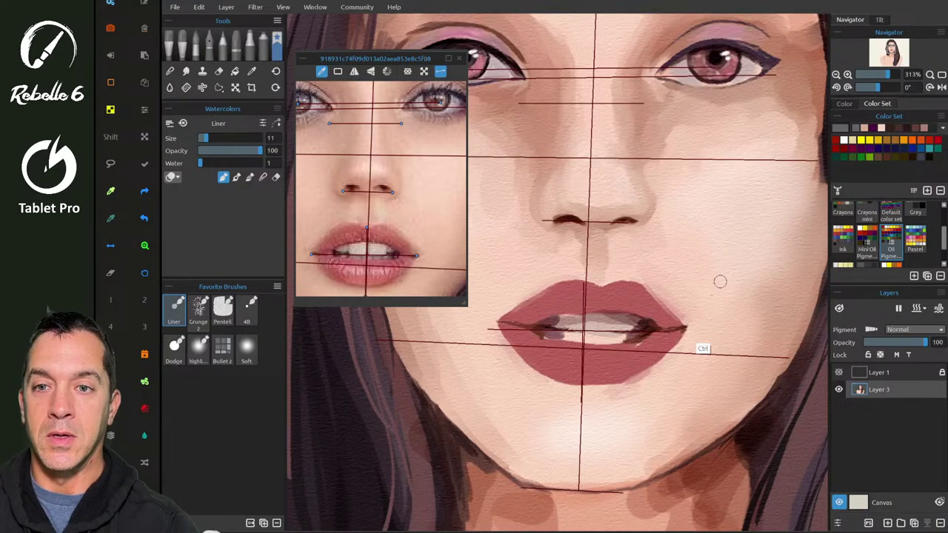
pyautogui.click(324, 4)
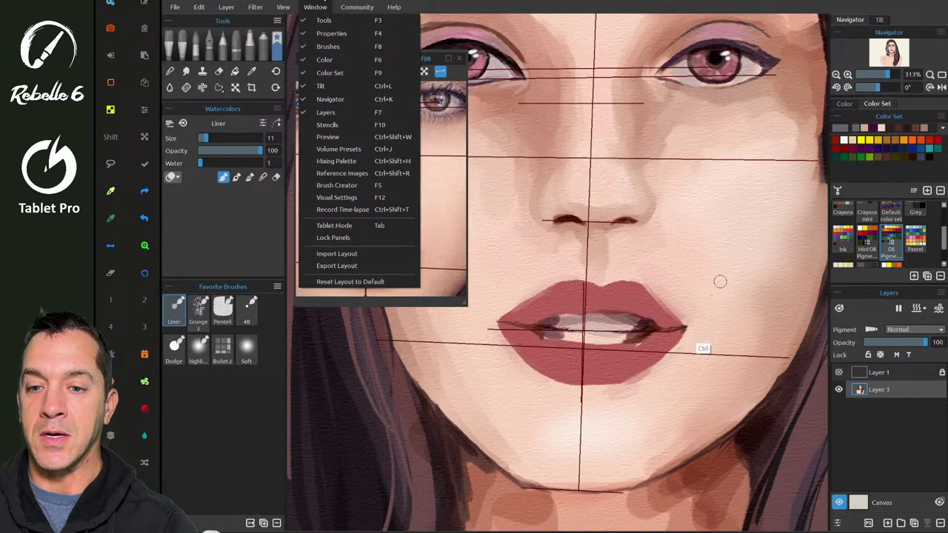
pyautogui.moveTo(283, 7)
pyautogui.moveTo(345, 72)
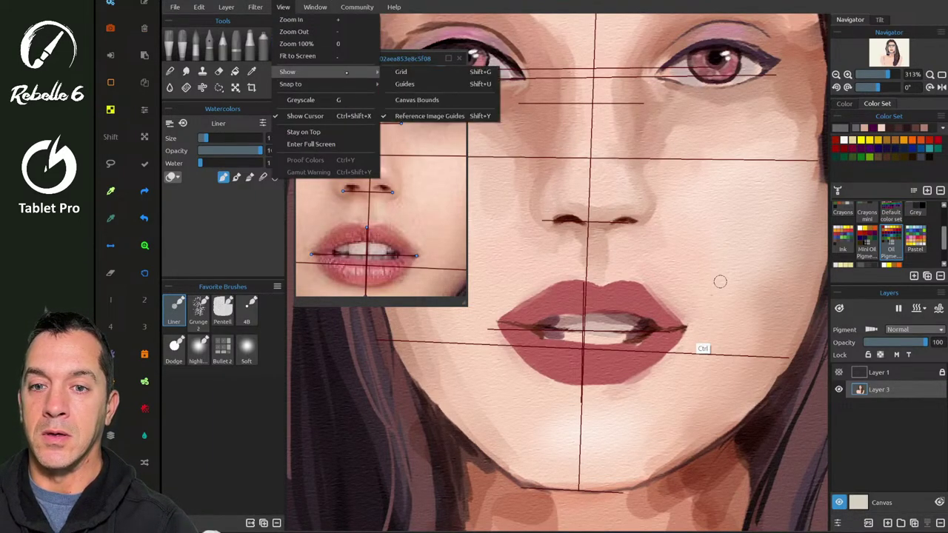
pyautogui.click(429, 116)
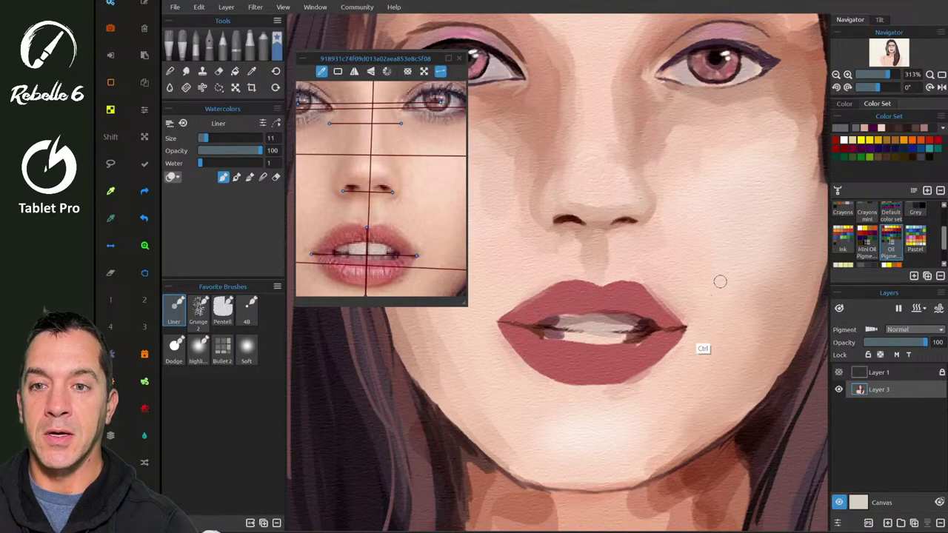
pyautogui.click(283, 7)
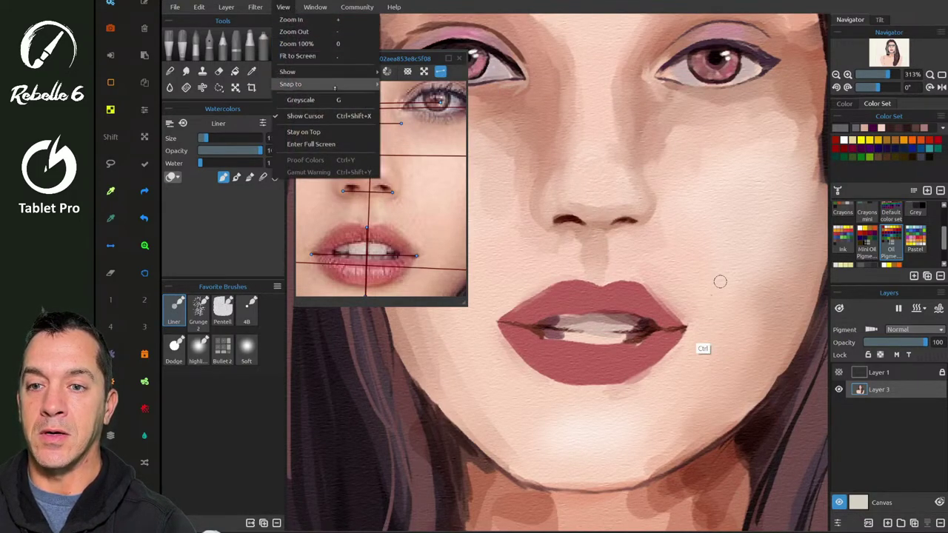
pyautogui.moveTo(342, 71)
pyautogui.click(429, 115)
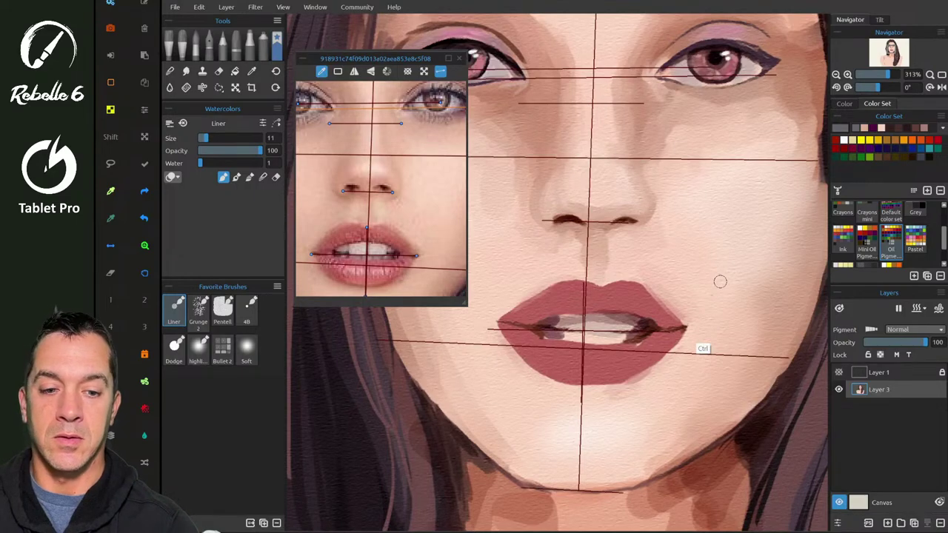
# - Redraw the reference image's mouth guide between the lip corners, and set the nose guide between the two nostrils
pyautogui.scroll(-3, 719, 281)
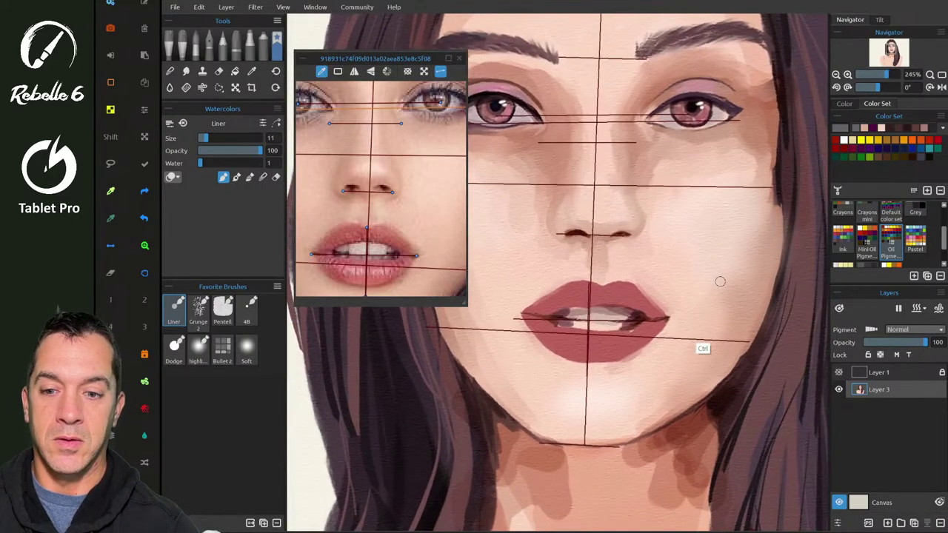
pyautogui.click(399, 254)
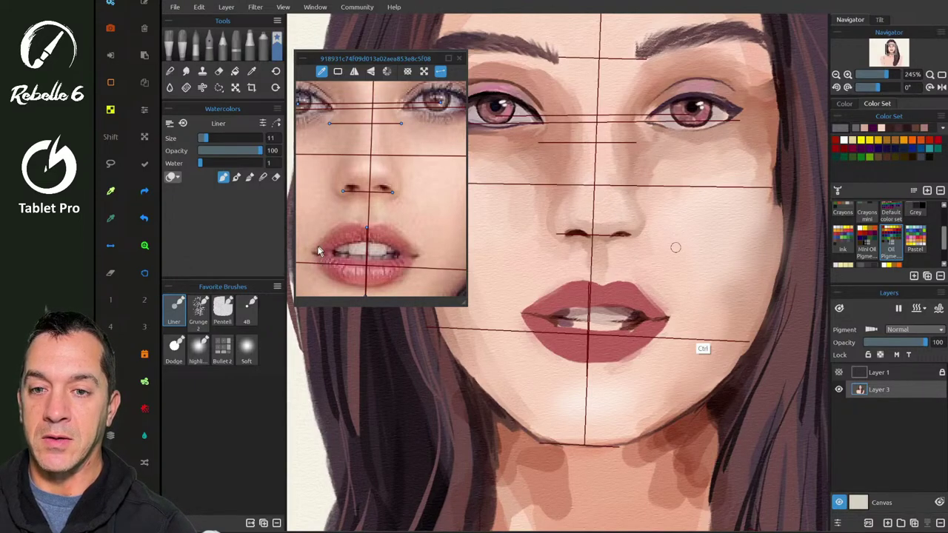
pyautogui.moveTo(312, 254); pyautogui.dragTo(419, 257)
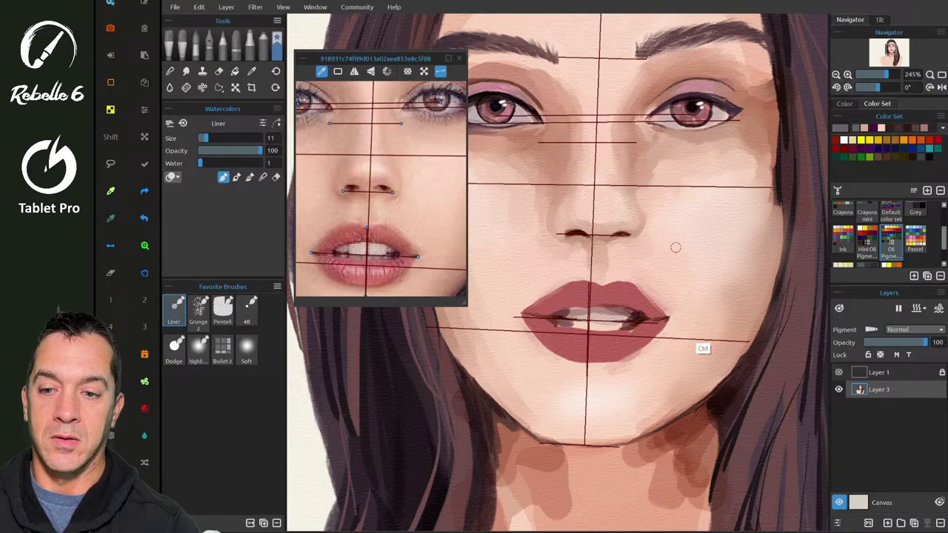
pyautogui.scroll(5, 675, 248)
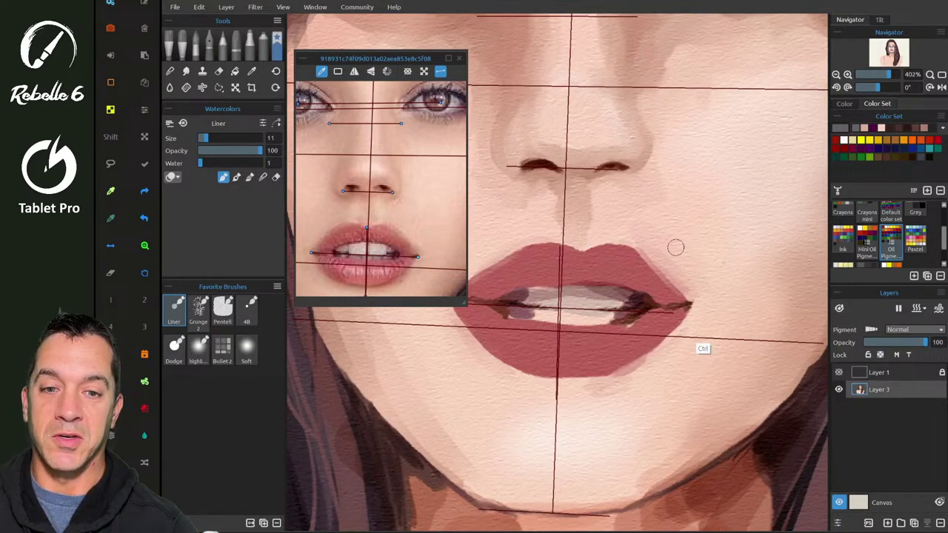
pyautogui.moveTo(390, 190); pyautogui.dragTo(351, 188)
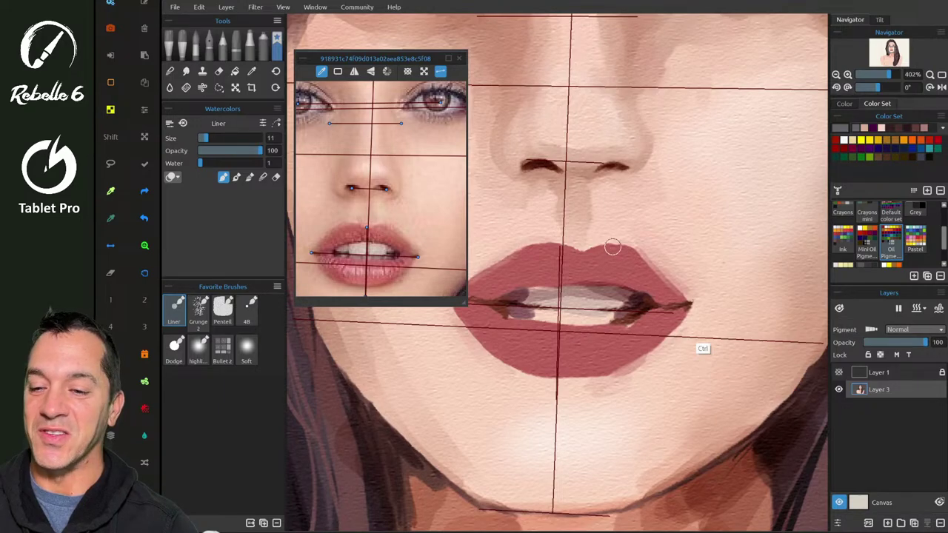
# - Reshape the painted upper lip and the right-hand mouth corner to match the guides, using the Soft liquify brush at size 12
pyautogui.press('n')
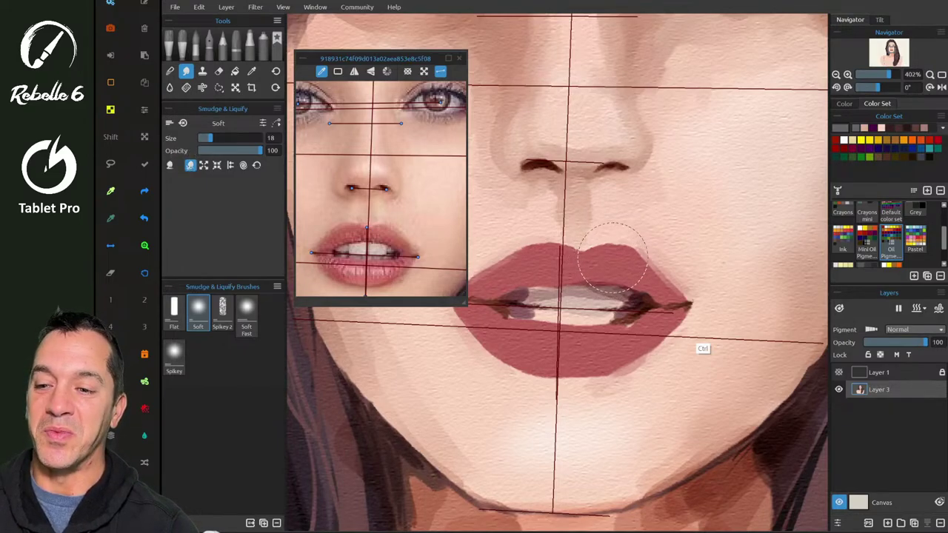
pyautogui.moveTo(615, 259)
pyautogui.mouseDown()
pyautogui.moveTo(562, 246)
pyautogui.moveTo(576, 238)
pyautogui.moveTo(570, 233)
pyautogui.moveTo(543, 238)
pyautogui.moveTo(541, 263)
pyautogui.moveTo(558, 256)
pyautogui.moveTo(540, 260)
pyautogui.moveTo(552, 249)
pyautogui.moveTo(548, 259)
pyautogui.moveTo(557, 251)
pyautogui.moveTo(619, 251)
pyautogui.moveTo(593, 253)
pyautogui.moveTo(619, 233)
pyautogui.moveTo(604, 238)
pyautogui.moveTo(635, 239)
pyautogui.moveTo(597, 256)
pyautogui.moveTo(610, 247)
pyautogui.moveTo(651, 251)
pyautogui.moveTo(638, 254)
pyautogui.moveTo(661, 257)
pyautogui.moveTo(661, 270)
pyautogui.moveTo(681, 258)
pyautogui.mouseUp()
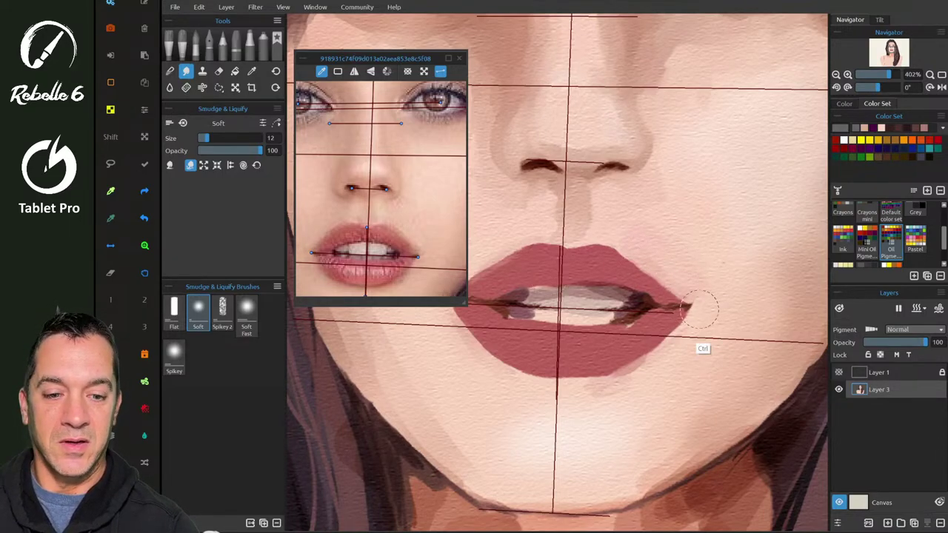
pyautogui.moveTo(698, 311)
pyautogui.mouseDown()
pyautogui.moveTo(675, 290)
pyautogui.moveTo(668, 297)
pyautogui.moveTo(642, 285)
pyautogui.moveTo(656, 266)
pyautogui.moveTo(655, 278)
pyautogui.moveTo(664, 276)
pyautogui.moveTo(658, 270)
pyautogui.mouseUp()
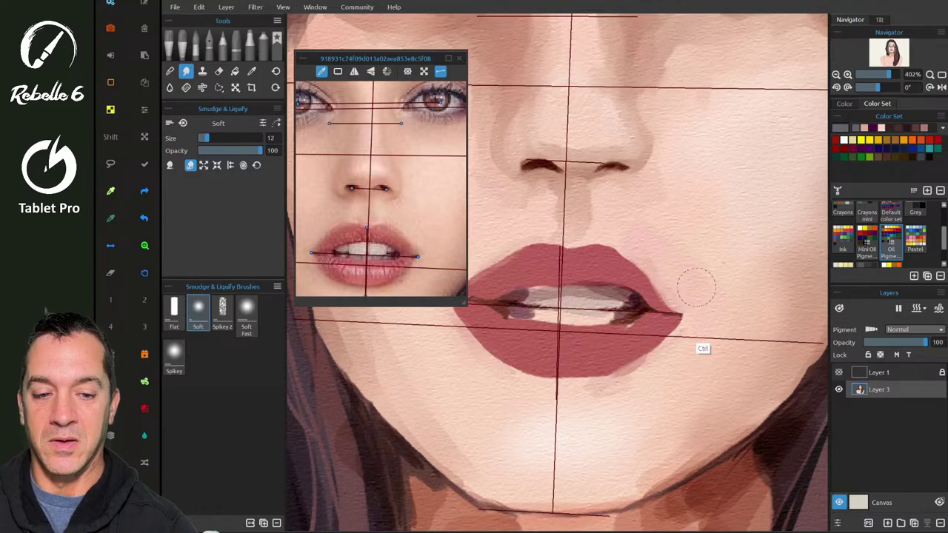
pyautogui.moveTo(686, 327); pyautogui.dragTo(659, 353)
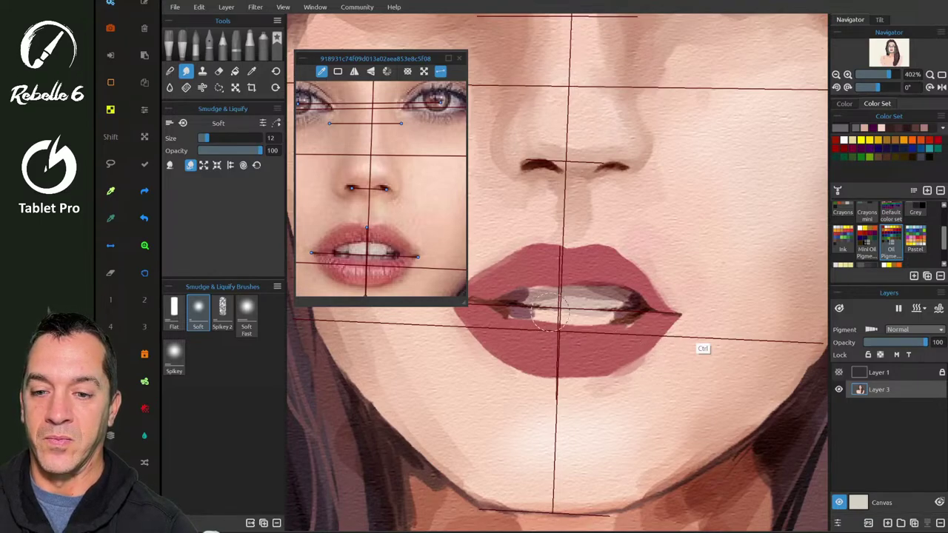
# - Push the left-hand mouth corner outward to the guide, smooth the lower lip edge, and refine the right-hand side of the upper lip
pyautogui.moveTo(504, 325)
pyautogui.mouseDown()
pyautogui.moveTo(507, 274)
pyautogui.moveTo(617, 270)
pyautogui.moveTo(602, 251)
pyautogui.mouseUp()
pyautogui.press('space')
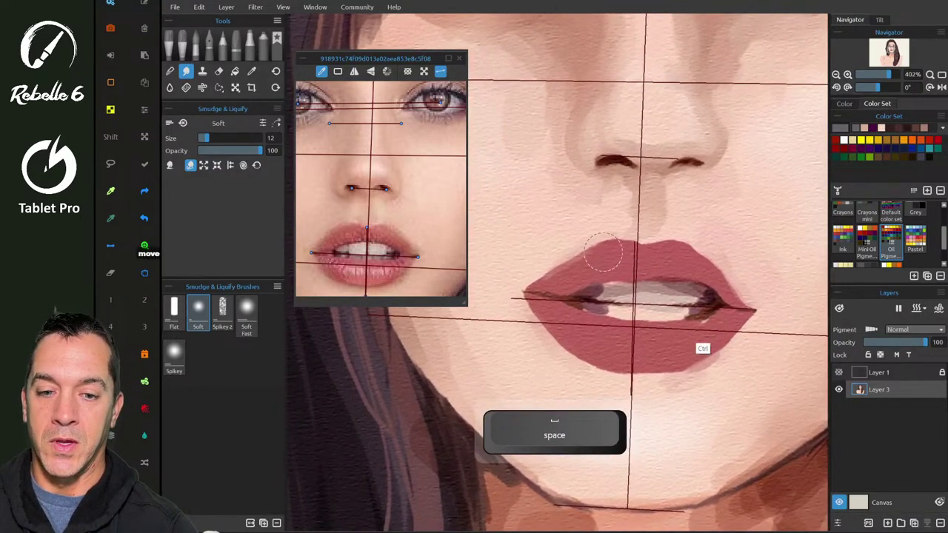
pyautogui.moveTo(534, 297)
pyautogui.mouseDown()
pyautogui.moveTo(512, 302)
pyautogui.moveTo(599, 277)
pyautogui.moveTo(587, 288)
pyautogui.moveTo(597, 295)
pyautogui.moveTo(569, 296)
pyautogui.moveTo(557, 281)
pyautogui.moveTo(543, 303)
pyautogui.mouseUp()
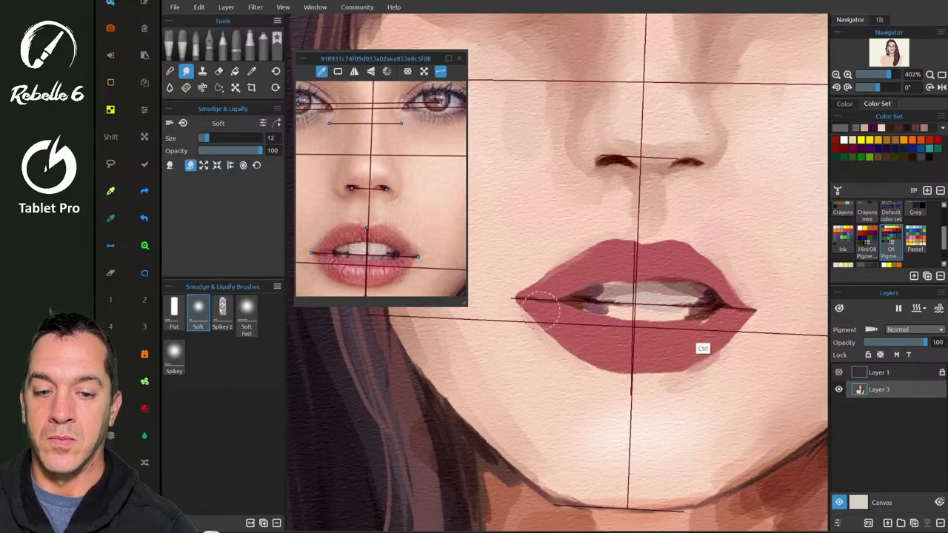
pyautogui.moveTo(507, 308)
pyautogui.mouseDown()
pyautogui.moveTo(543, 311)
pyautogui.moveTo(526, 329)
pyautogui.moveTo(569, 339)
pyautogui.mouseUp()
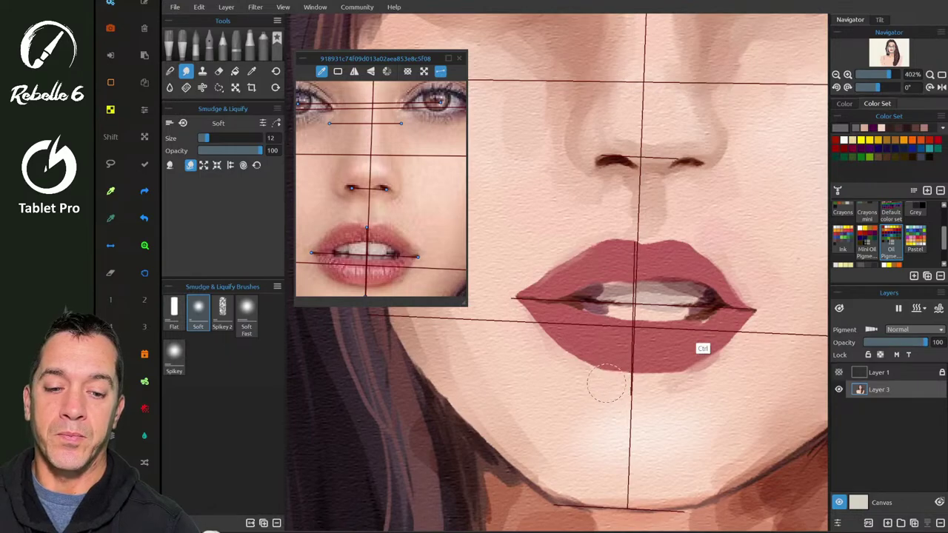
pyautogui.moveTo(605, 386)
pyautogui.mouseDown()
pyautogui.moveTo(596, 381)
pyautogui.moveTo(659, 371)
pyautogui.moveTo(637, 385)
pyautogui.mouseUp()
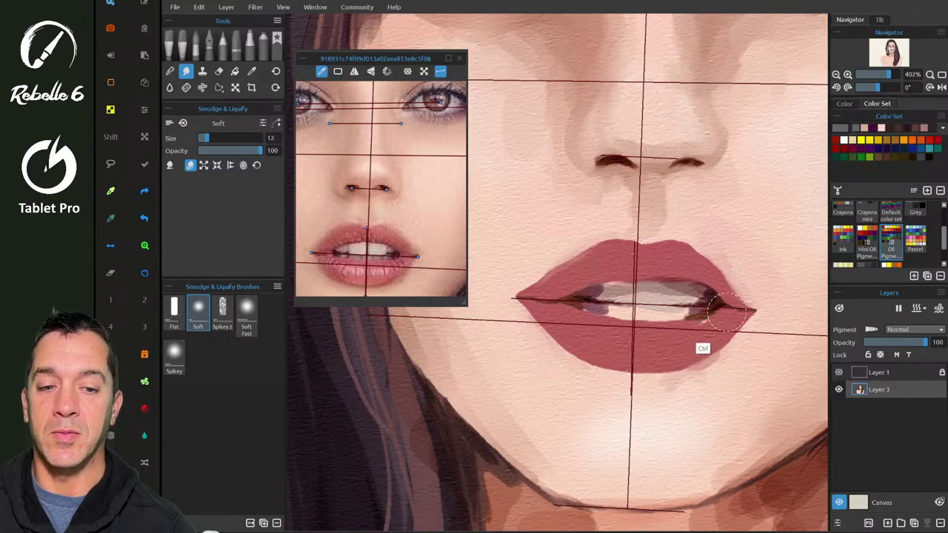
pyautogui.hscroll(1, 727, 312)
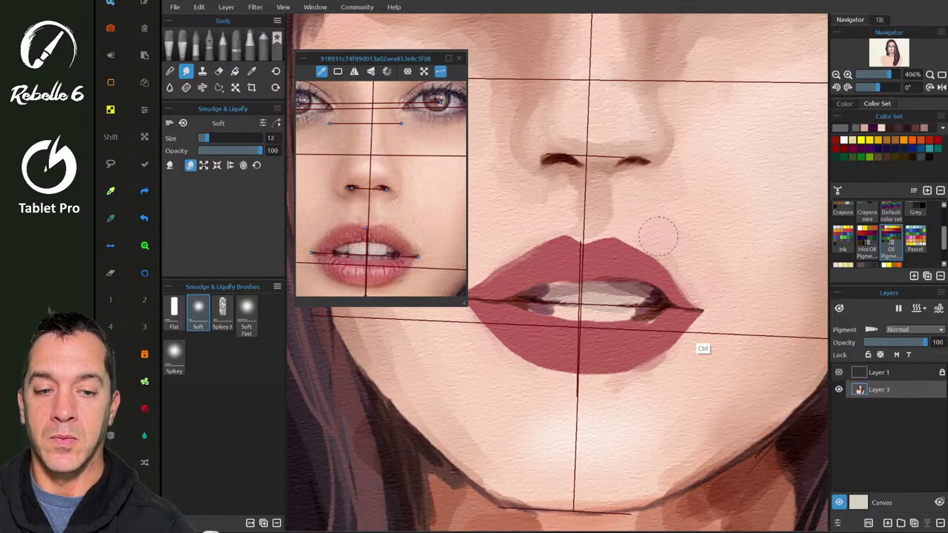
pyautogui.moveTo(649, 271); pyautogui.dragTo(667, 287)
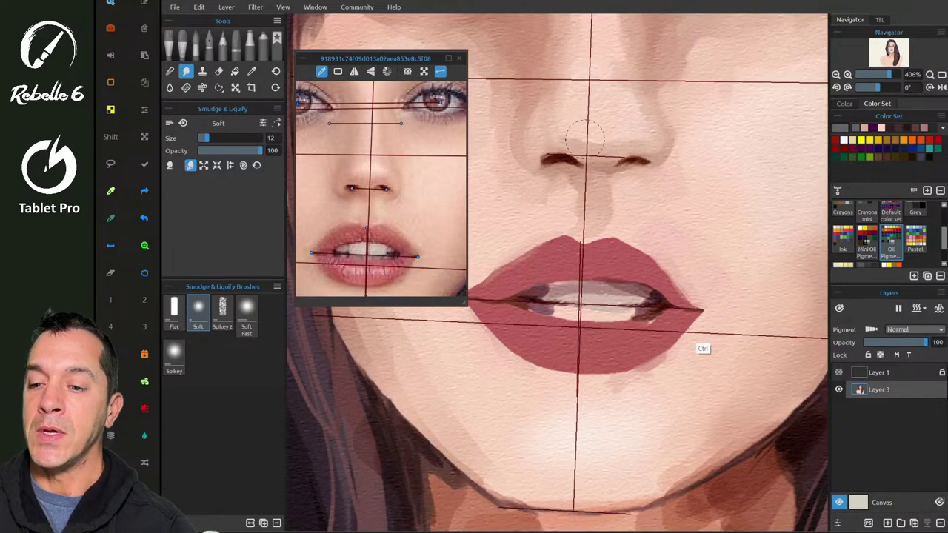
# - Narrow the nose with the Soft liquify brush at size 34, and refine the nostrils and nose base at size 17
pyautogui.scroll(-2, 666, 132)
pyautogui.scroll(3, 667, 132)
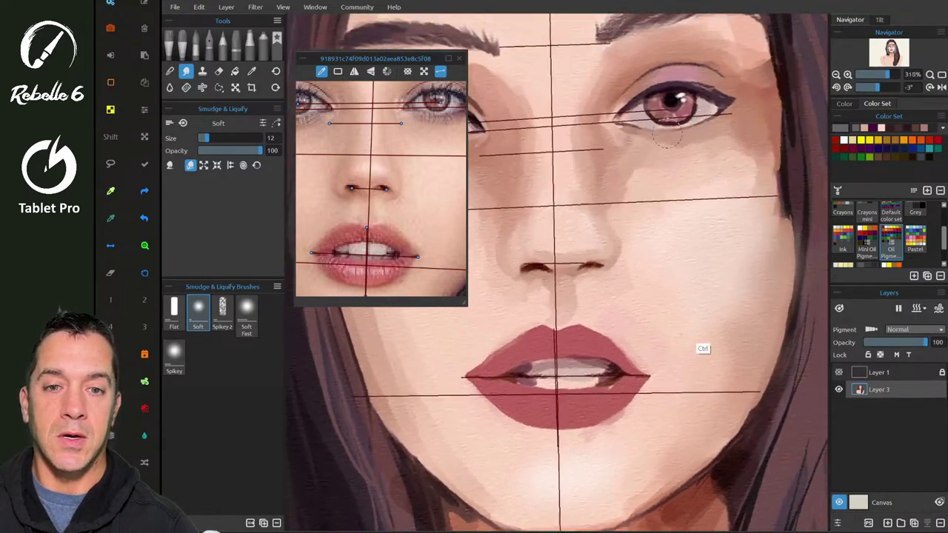
pyautogui.scroll(-1, 668, 133)
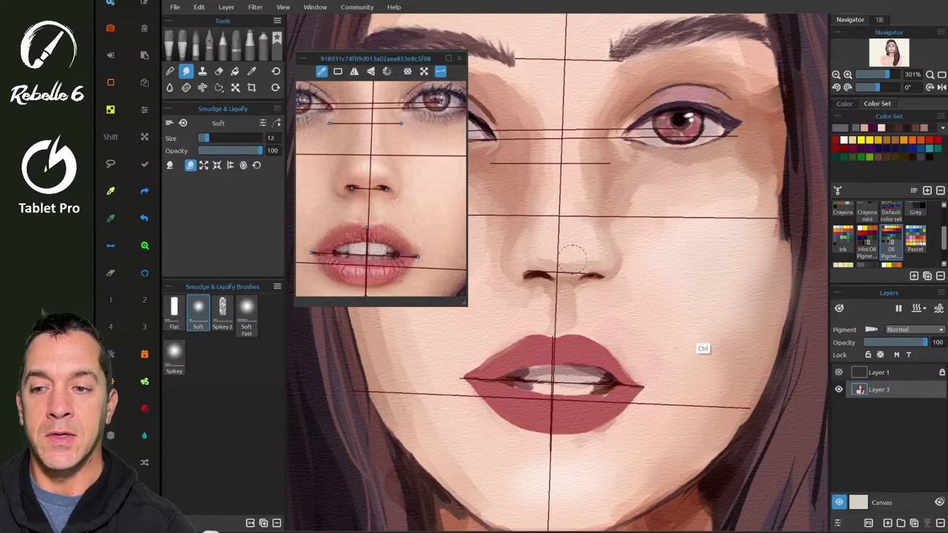
pyautogui.click(231, 165)
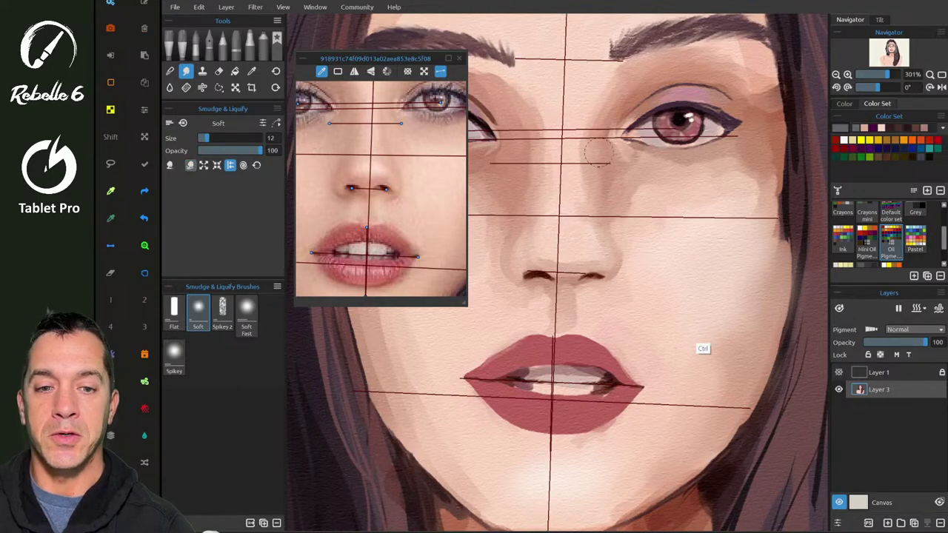
pyautogui.press('ctrl')
pyautogui.moveTo(615, 175); pyautogui.dragTo(617, 164)
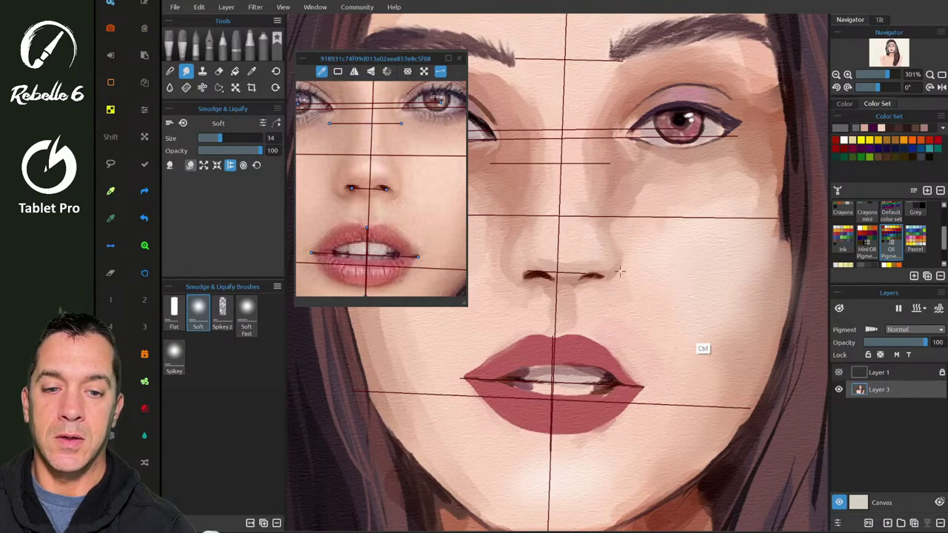
pyautogui.moveTo(613, 287)
pyautogui.mouseDown()
pyautogui.moveTo(567, 310)
pyautogui.moveTo(538, 260)
pyautogui.moveTo(545, 241)
pyautogui.mouseUp()
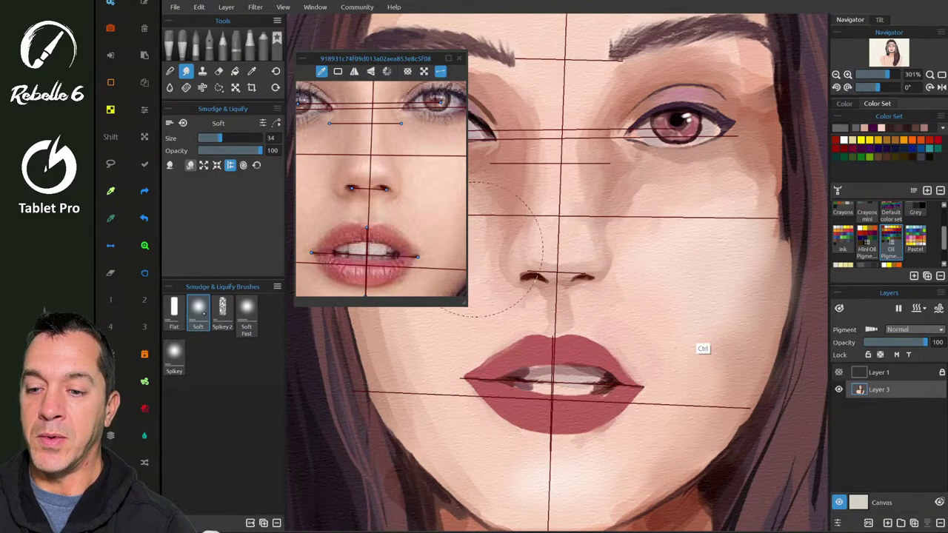
pyautogui.click(190, 165)
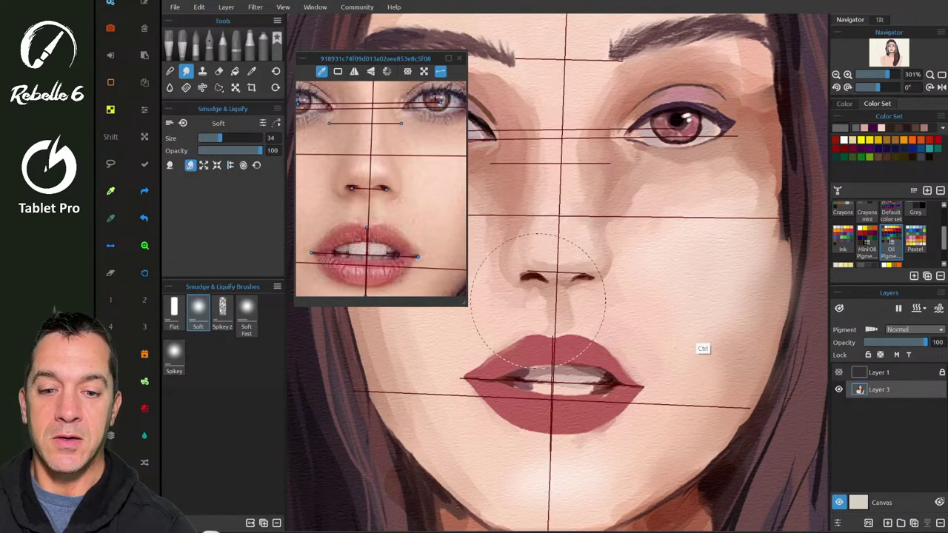
pyautogui.moveTo(561, 293)
pyautogui.mouseDown()
pyautogui.moveTo(525, 272)
pyautogui.moveTo(565, 291)
pyautogui.moveTo(578, 277)
pyautogui.moveTo(609, 273)
pyautogui.moveTo(587, 273)
pyautogui.moveTo(607, 284)
pyautogui.moveTo(618, 259)
pyautogui.mouseUp()
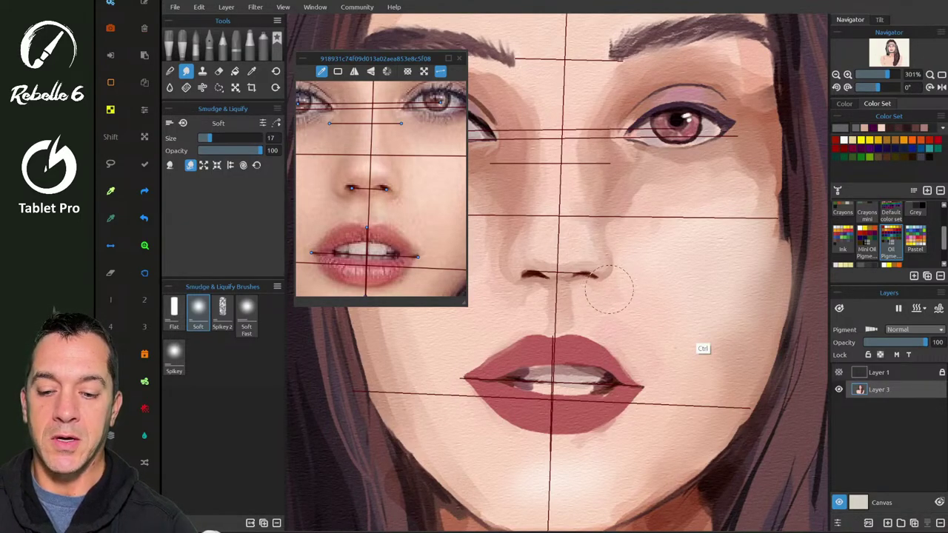
# - Switch to YouTube Studio to read the latest live chat messages, and return to the painting in Rebelle
pyautogui.hotkey('alt', 'Tab')
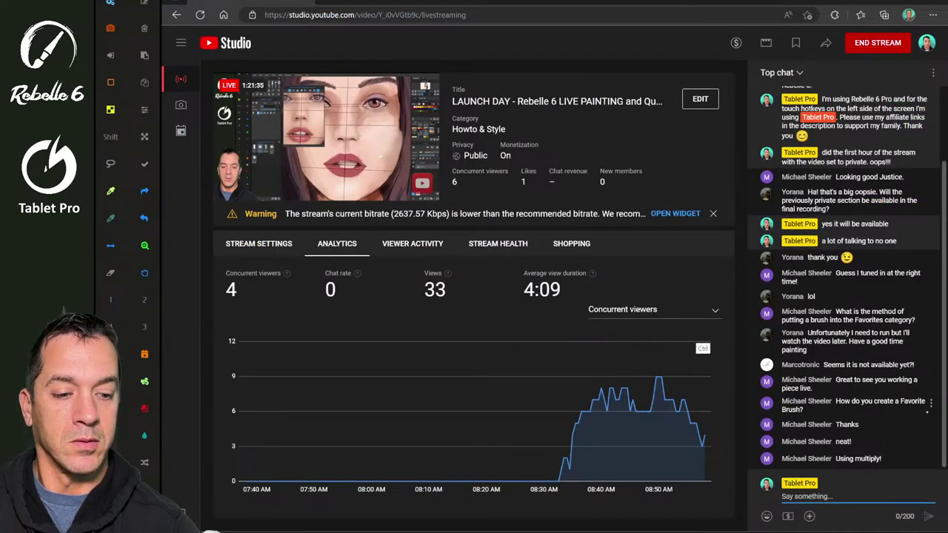
pyautogui.scroll(1, 941, 432)
pyautogui.scroll(-1, 941, 432)
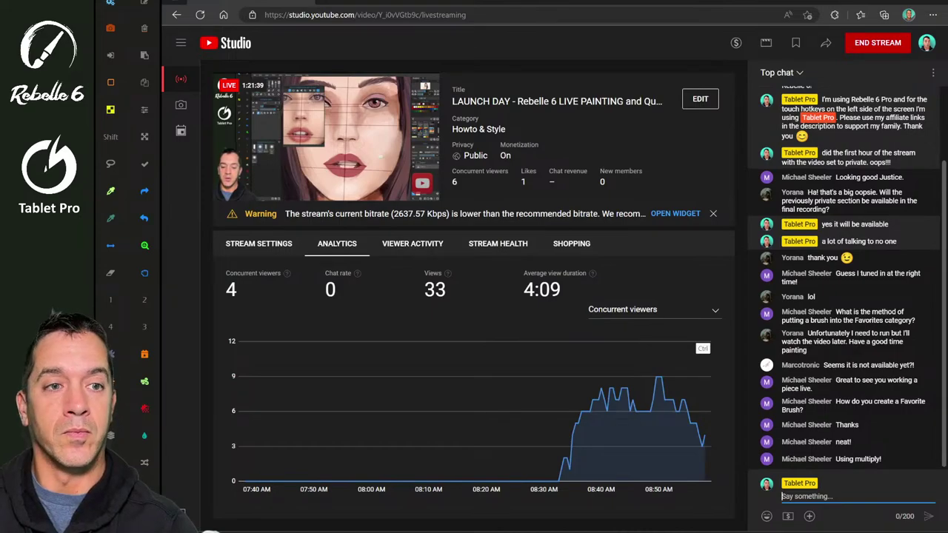
pyautogui.press('super+Down')
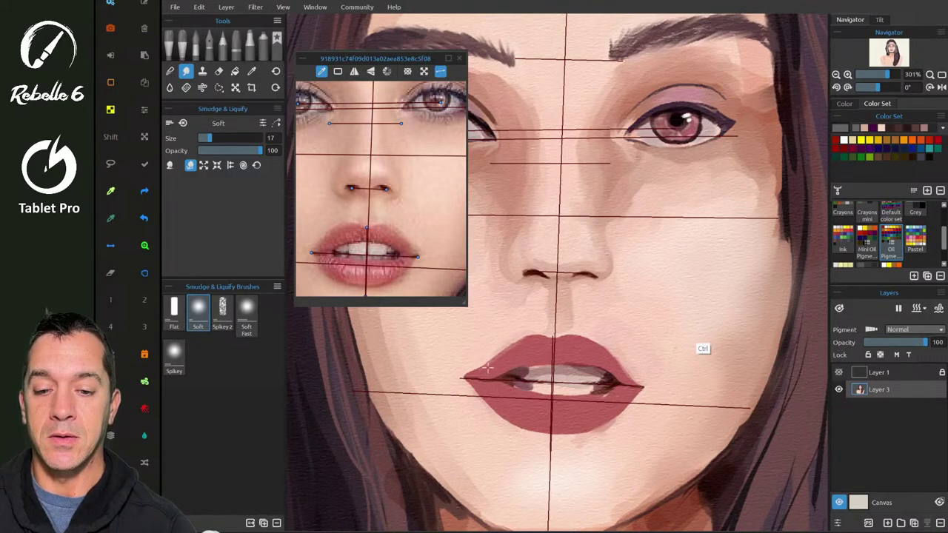
# - Reshape the left-hand side of the upper lip with the Soft liquify brush at size 17, and check the whole face
pyautogui.moveTo(523, 351)
pyautogui.mouseDown()
pyautogui.moveTo(489, 381)
pyautogui.moveTo(491, 372)
pyautogui.moveTo(497, 389)
pyautogui.moveTo(485, 383)
pyautogui.moveTo(499, 386)
pyautogui.mouseUp()
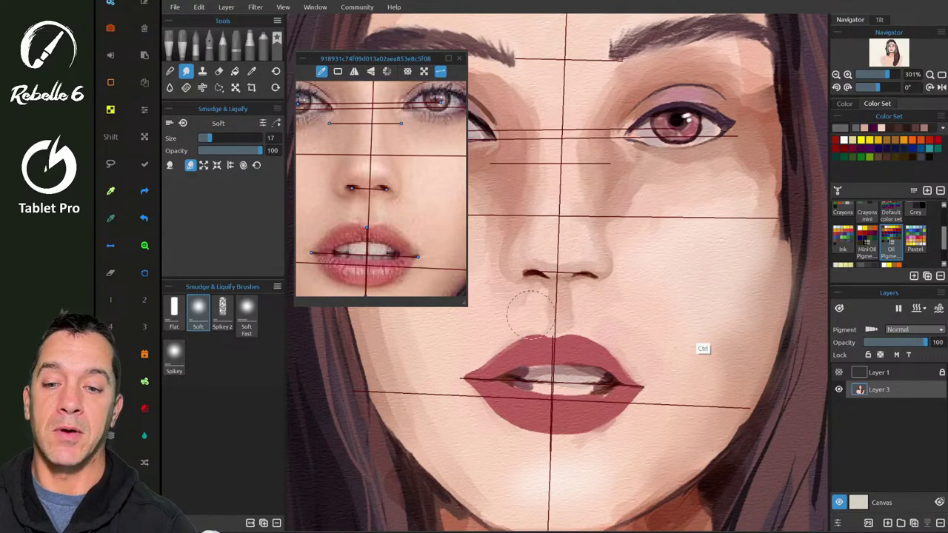
pyautogui.scroll(2, 531, 314)
pyautogui.scroll(-4, 531, 314)
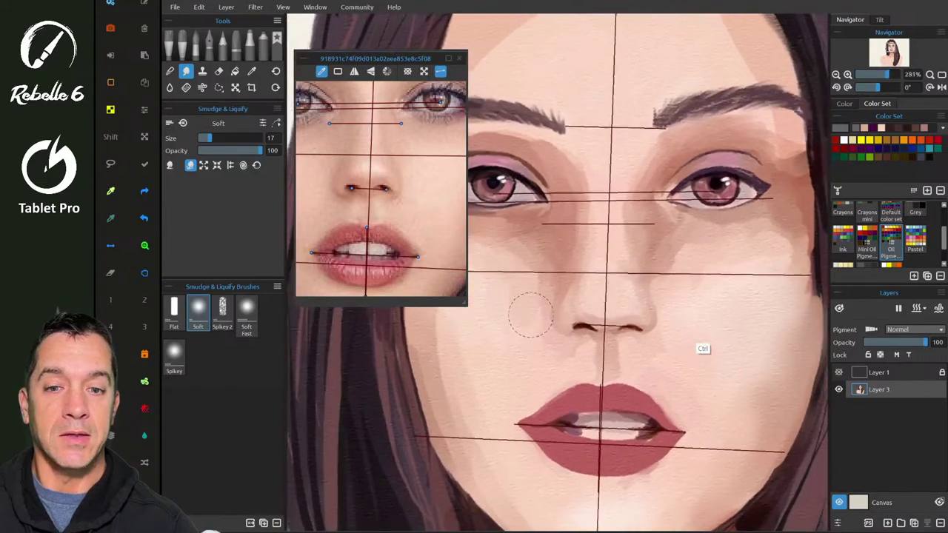
pyautogui.scroll(-4, 530, 314)
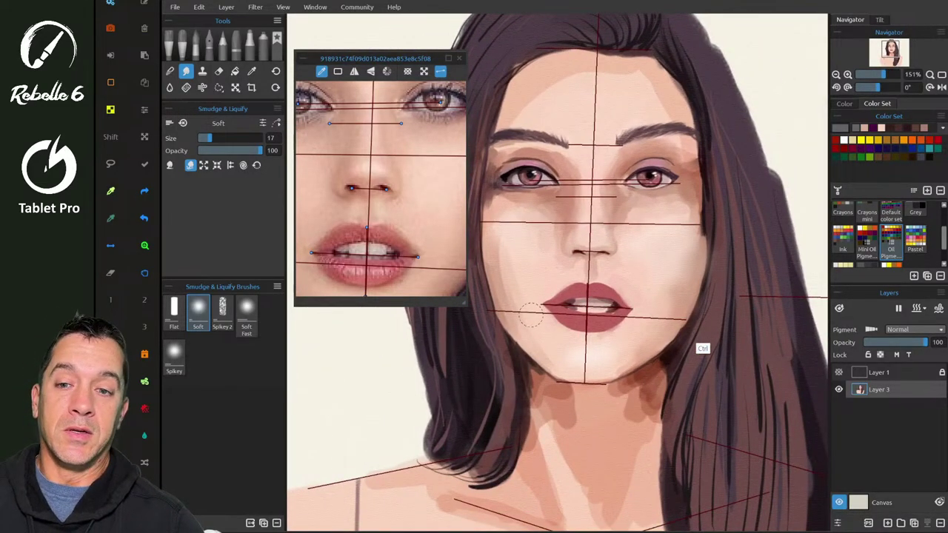
# - Mirror the canvas horizontally and compare the painted face with the whole face in the reference photo
pyautogui.scroll(-2, 530, 315)
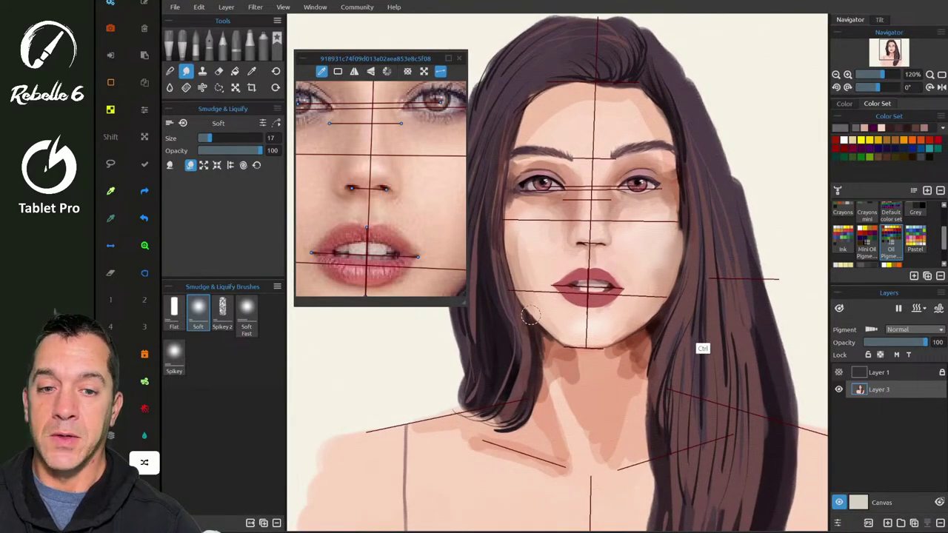
pyautogui.hotkey('shift', 'f')
pyautogui.scroll(-1, 530, 314)
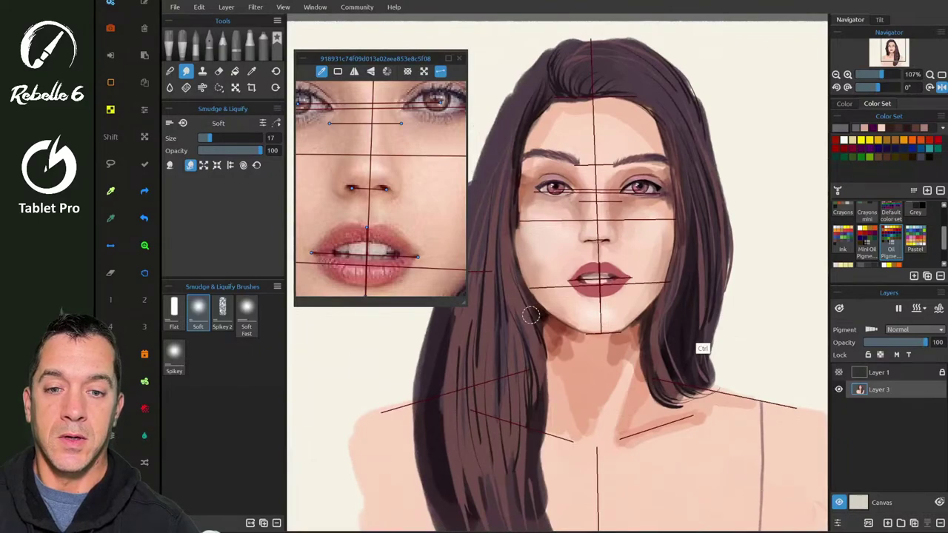
pyautogui.scroll(-5, 378, 213)
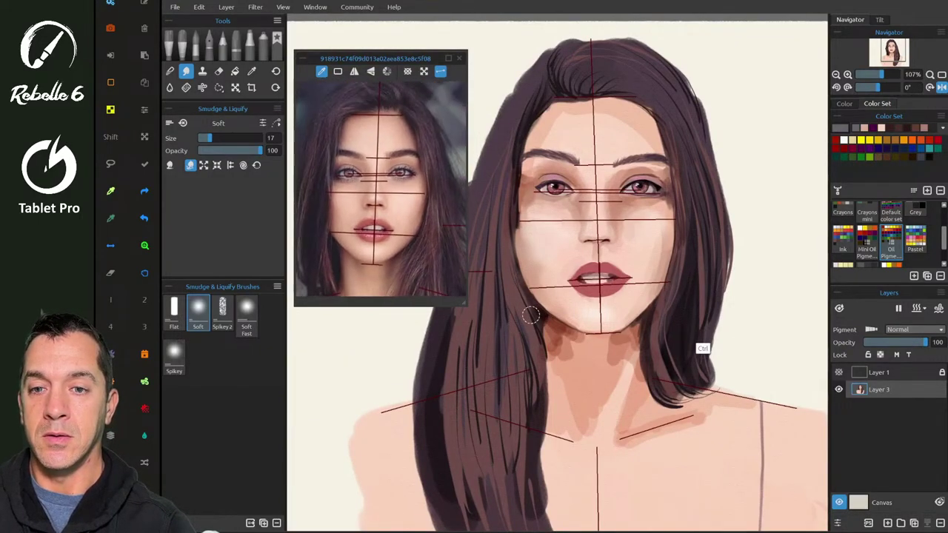
pyautogui.click(354, 72)
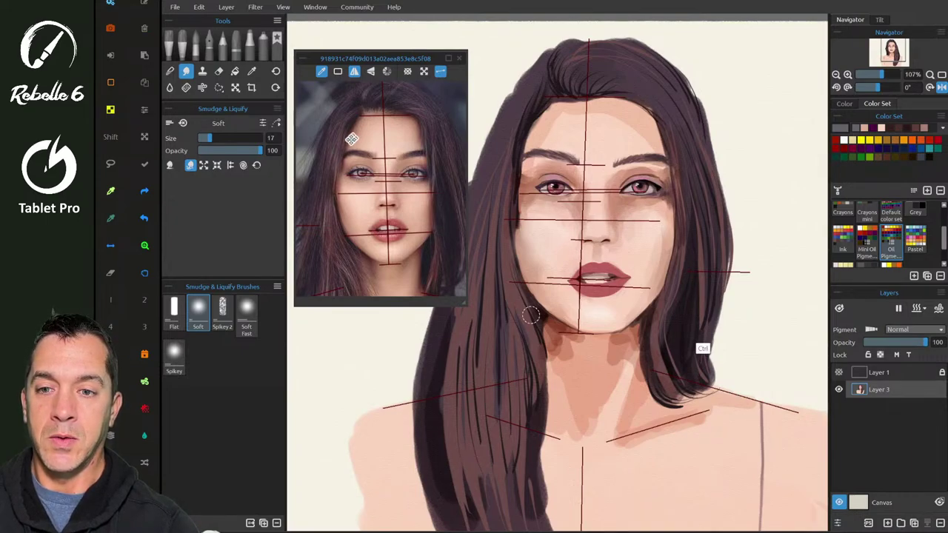
pyautogui.click(353, 71)
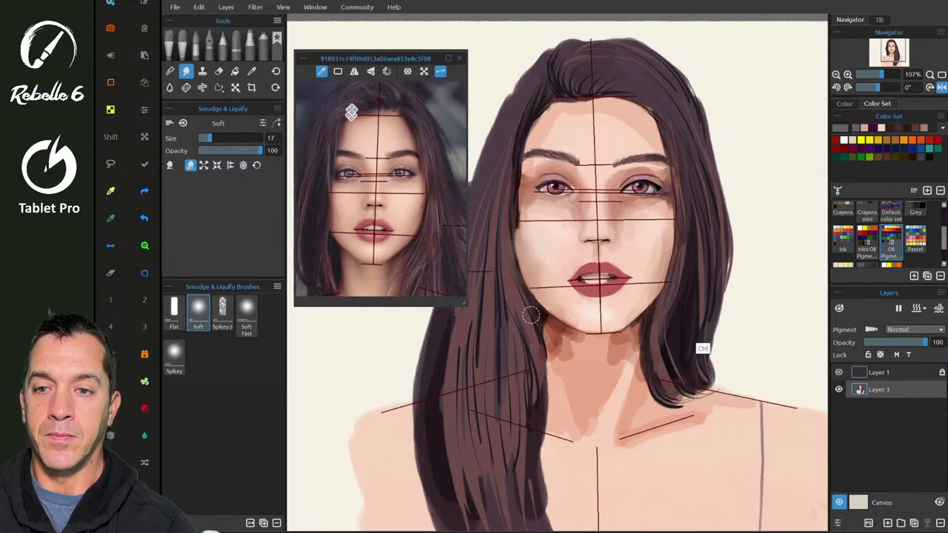
pyautogui.click(321, 71)
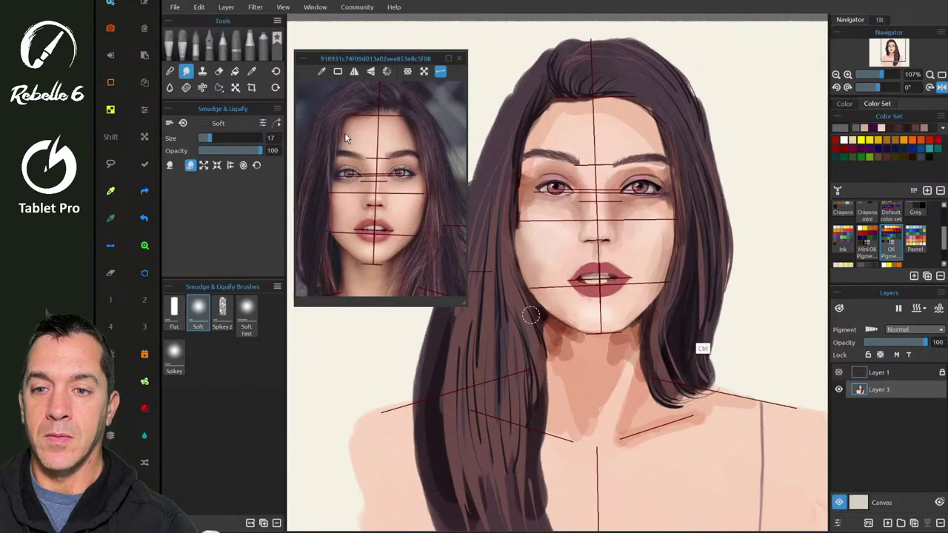
pyautogui.click(322, 71)
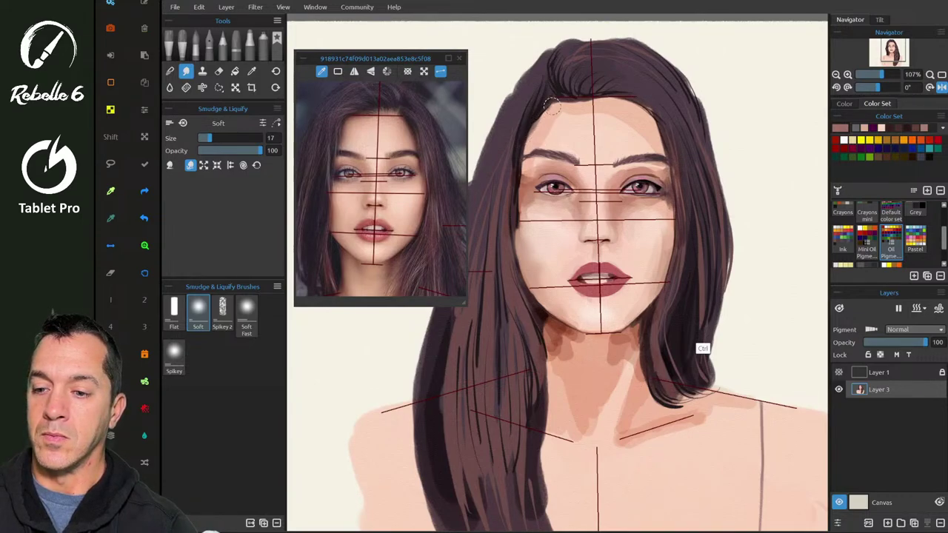
# - Switch to the favorite brushes, try a Liner stroke at size 11 along the hairline, and undo it
pyautogui.hotkey('shift', 'b')
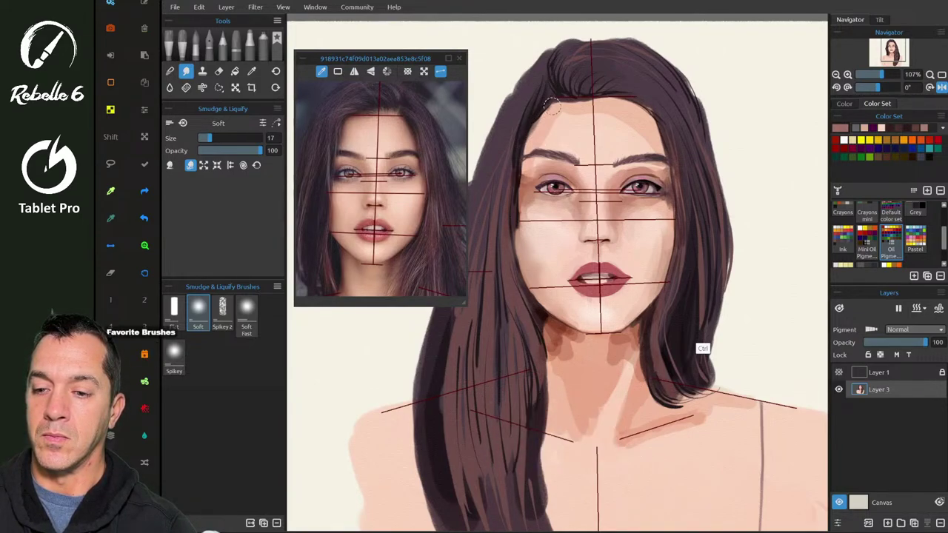
pyautogui.press('F8')
pyautogui.hotkey('shift', 'b')
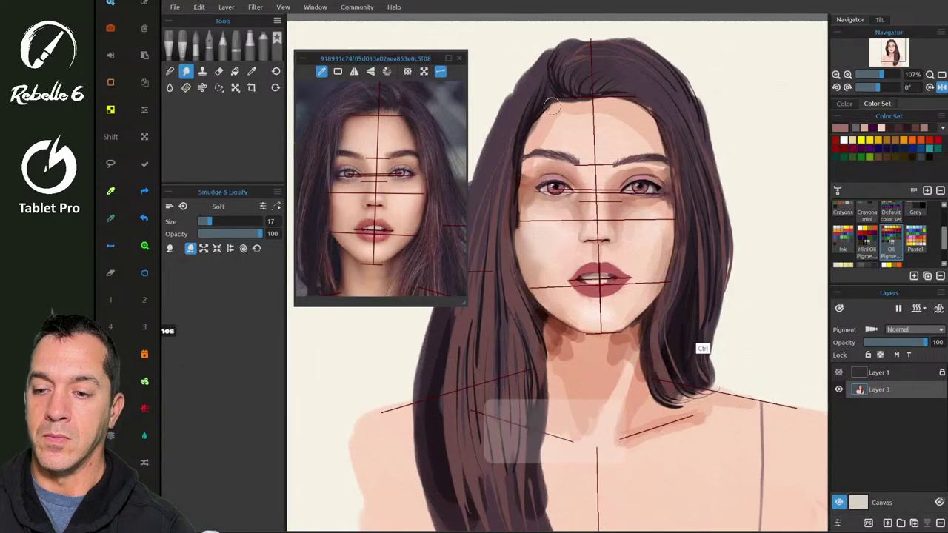
pyautogui.press('F8')
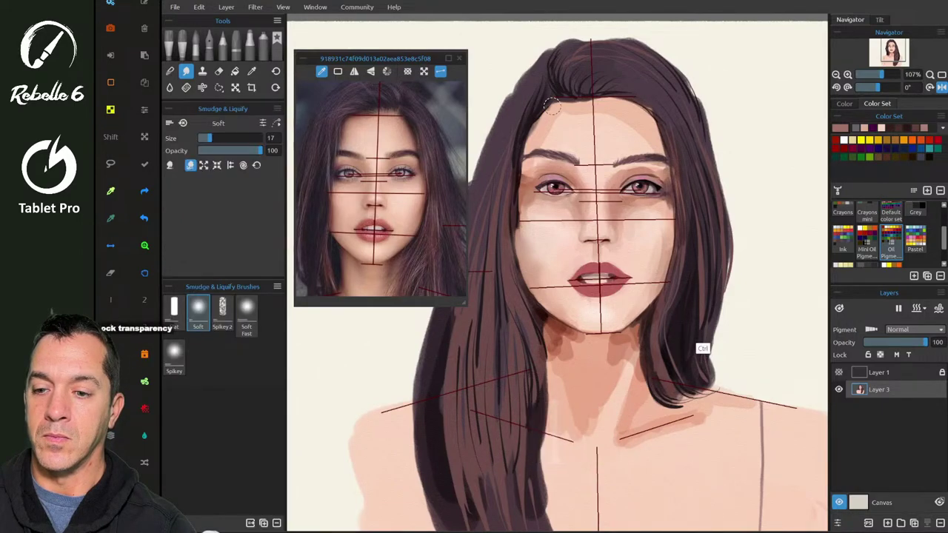
pyautogui.hotkey('shift', 'b')
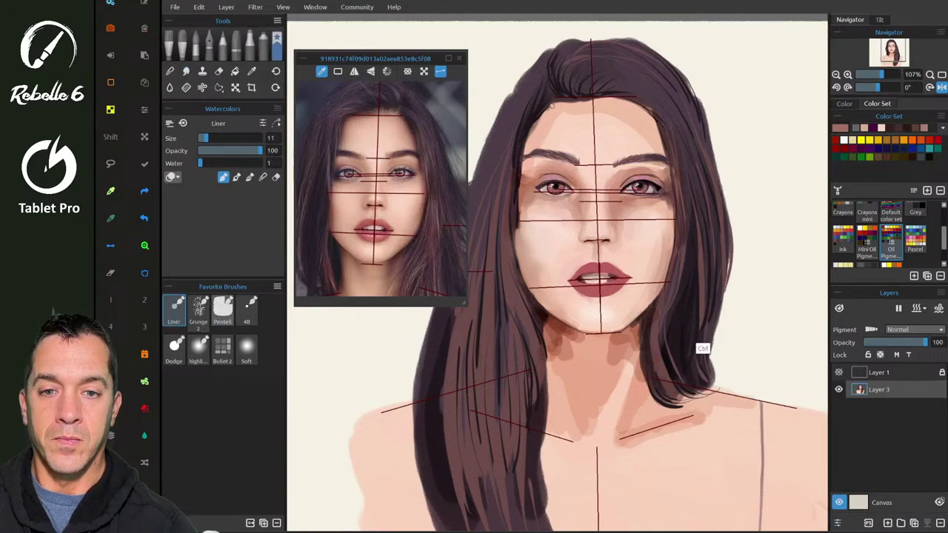
pyautogui.moveTo(545, 107); pyautogui.dragTo(524, 158)
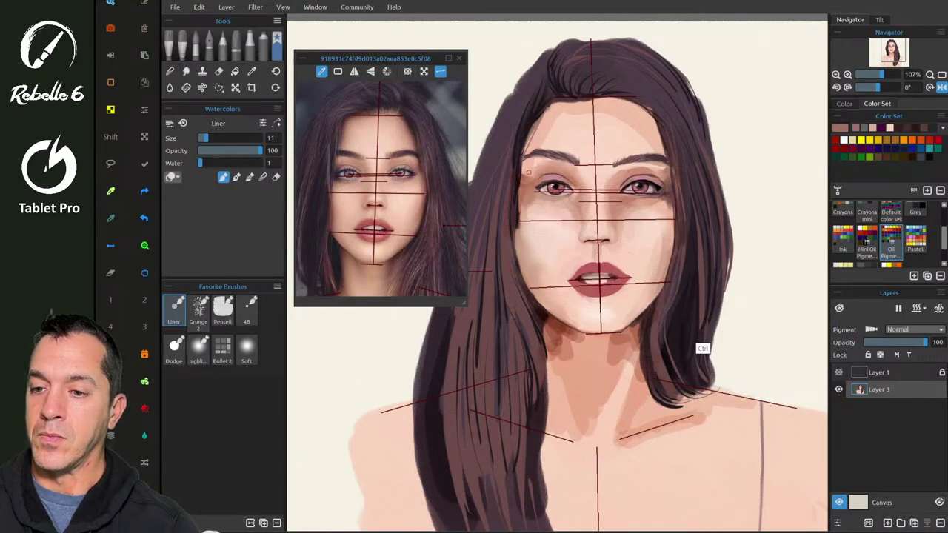
pyautogui.hotkey('ctrl', 'z')
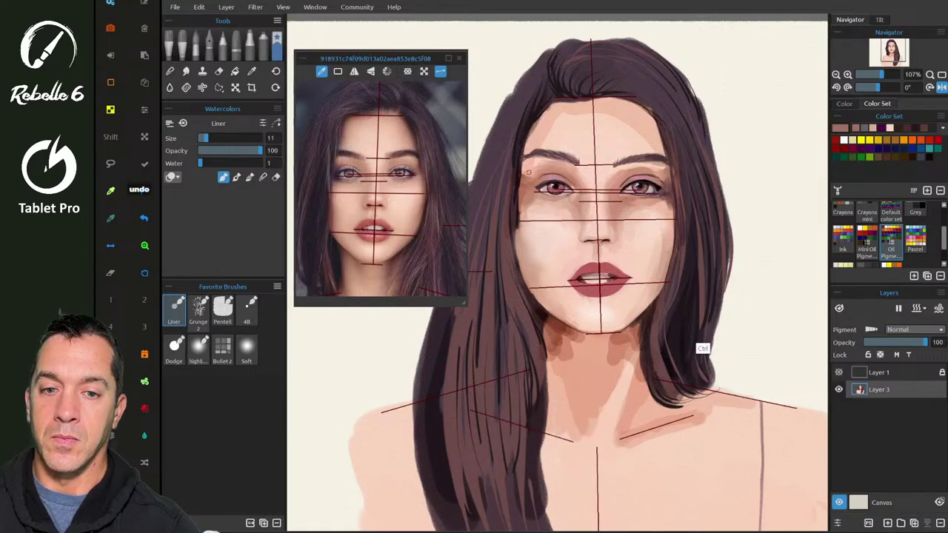
# - Switch to the Dodge favorite brush and test it on the forehead beside the hairline
pyautogui.press('5')
pyautogui.moveTo(540, 134); pyautogui.dragTo(550, 135)
pyautogui.moveTo(550, 123); pyautogui.dragTo(552, 152)
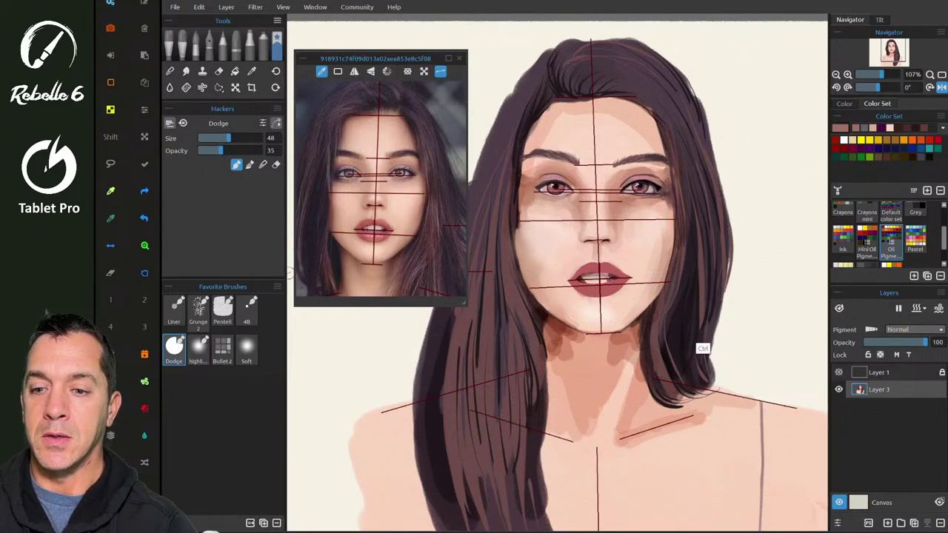
# - Restore the Dodge brush's opacity to 100 and review its Paint settings in the Brush Creator
pyautogui.click(277, 287)
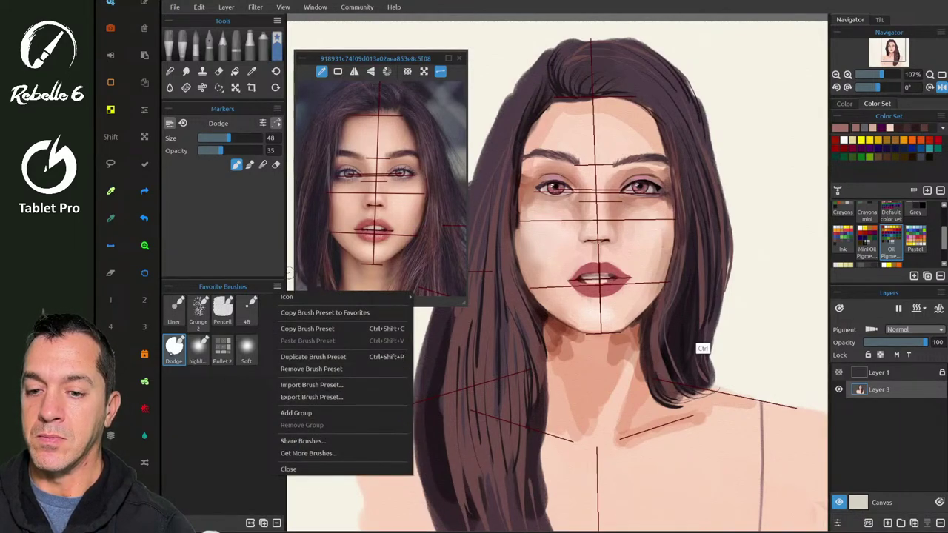
pyautogui.click(173, 355)
pyautogui.click(263, 123)
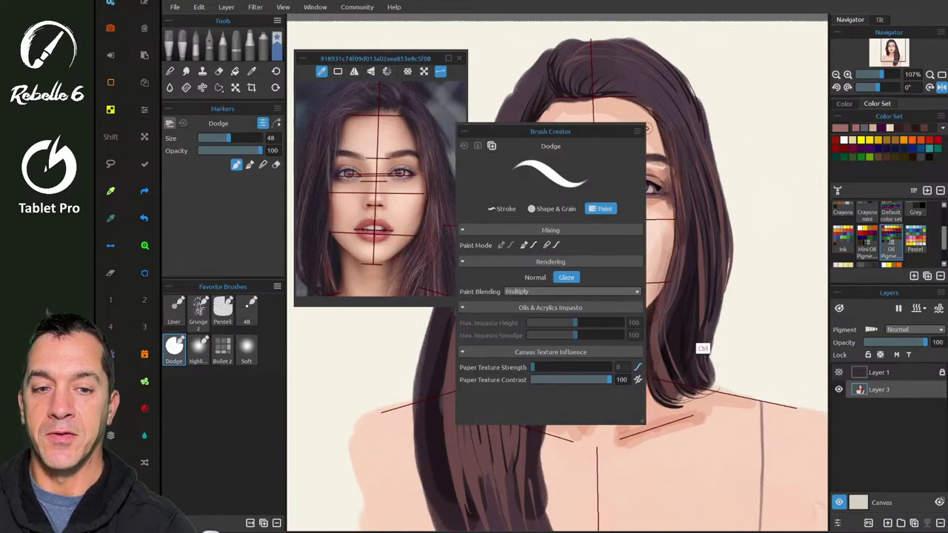
pyautogui.click(263, 123)
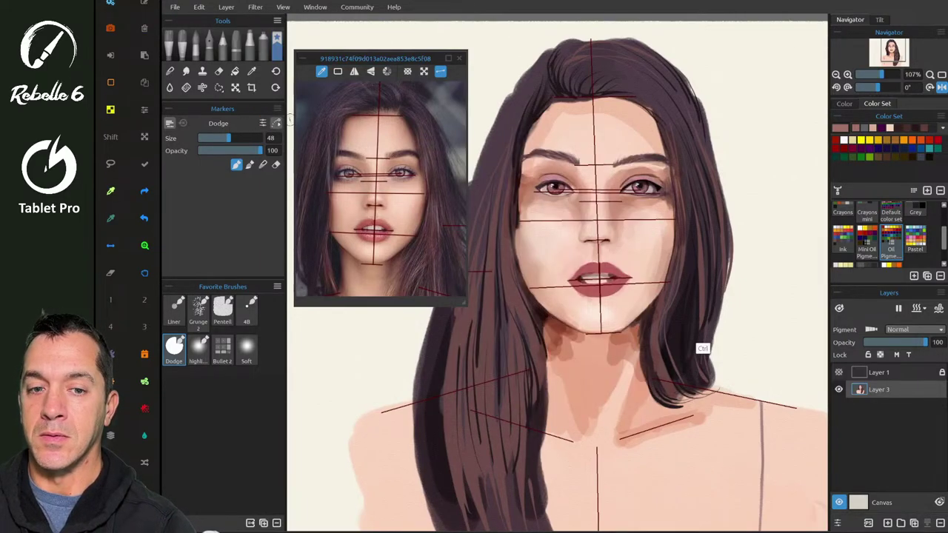
# - Try shading the mirrored face's edge from the temple to the cheek with the Dodge brush at size 48
pyautogui.moveTo(538, 118)
pyautogui.mouseDown()
pyautogui.moveTo(520, 165)
pyautogui.moveTo(523, 199)
pyautogui.mouseUp()
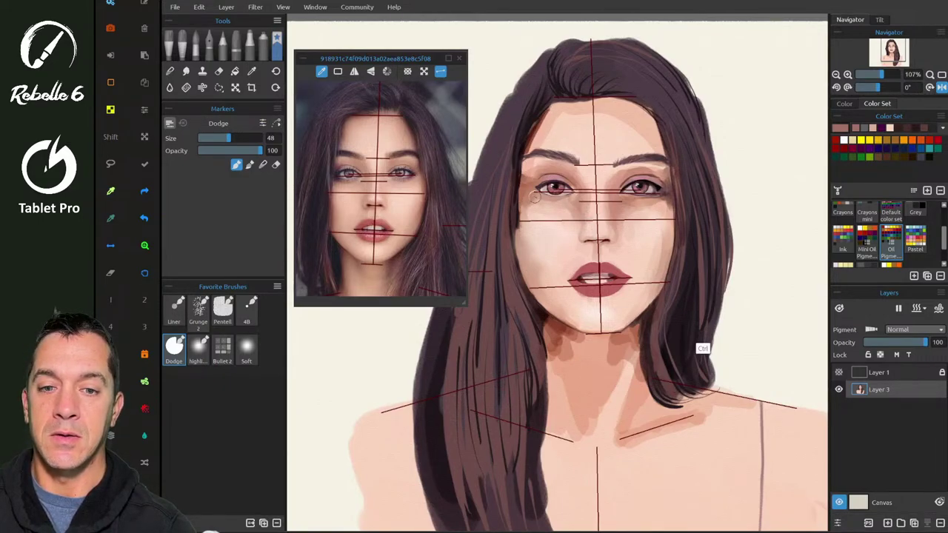
pyautogui.moveTo(522, 154); pyautogui.dragTo(519, 226)
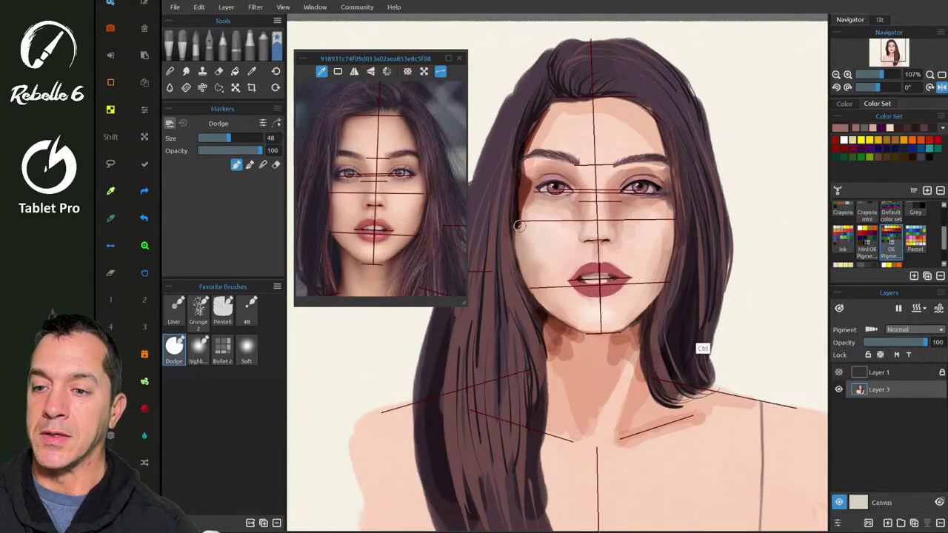
pyautogui.hotkey('ctrl', 'z')
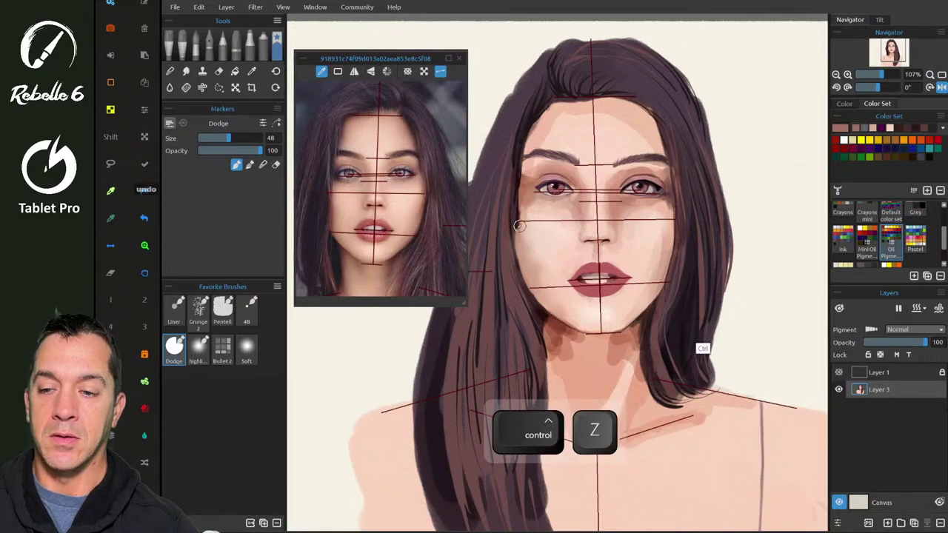
# - Unmirror the canvas, try Dodge shading at opacity 100 along both sides of the face, and undo the shading
pyautogui.hotkey('shift', 'f')
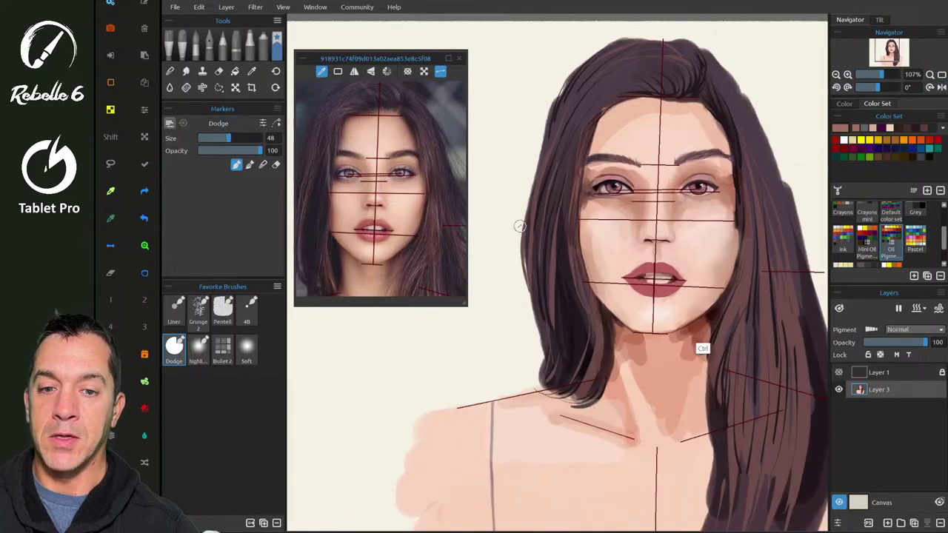
pyautogui.moveTo(628, 93)
pyautogui.mouseDown()
pyautogui.moveTo(607, 108)
pyautogui.moveTo(583, 156)
pyautogui.moveTo(581, 202)
pyautogui.moveTo(584, 187)
pyautogui.moveTo(581, 198)
pyautogui.moveTo(585, 189)
pyautogui.moveTo(595, 199)
pyautogui.moveTo(582, 183)
pyautogui.moveTo(592, 305)
pyautogui.mouseUp()
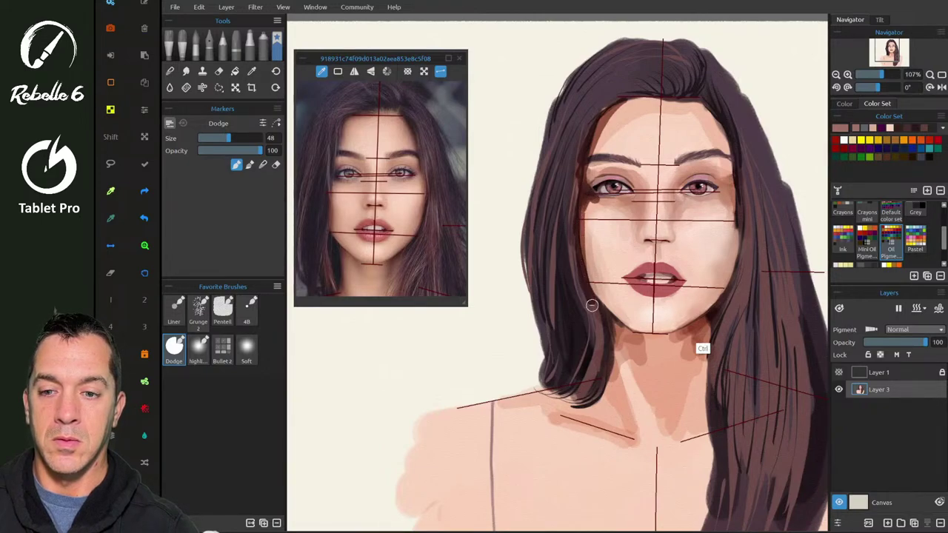
pyautogui.hscroll(3, 591, 305)
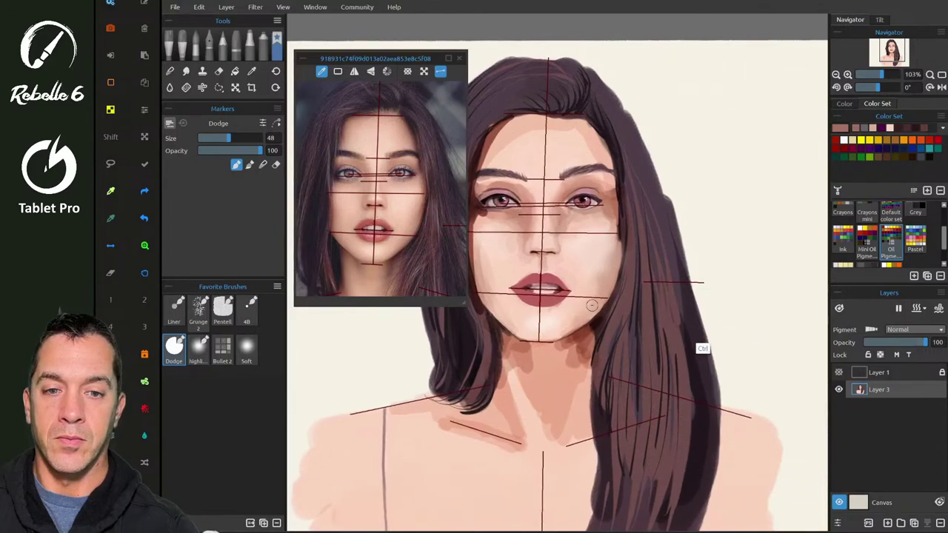
pyautogui.moveTo(589, 117)
pyautogui.mouseDown()
pyautogui.moveTo(618, 172)
pyautogui.moveTo(616, 159)
pyautogui.mouseUp()
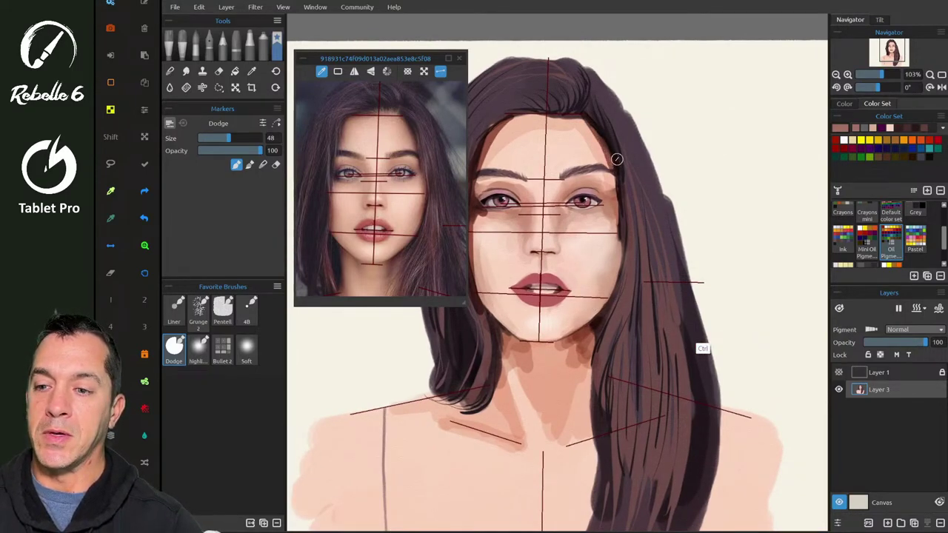
pyautogui.hotkey('ctrl', 'z')
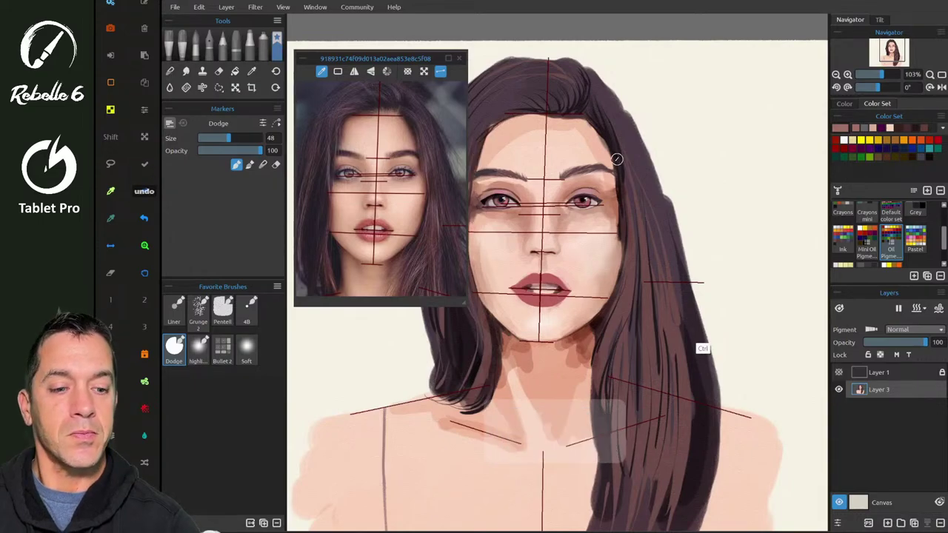
# - Try a Dodge stroke along the hairline on a new layer, delete that layer, and reselect Layer 3
pyautogui.click(887, 523)
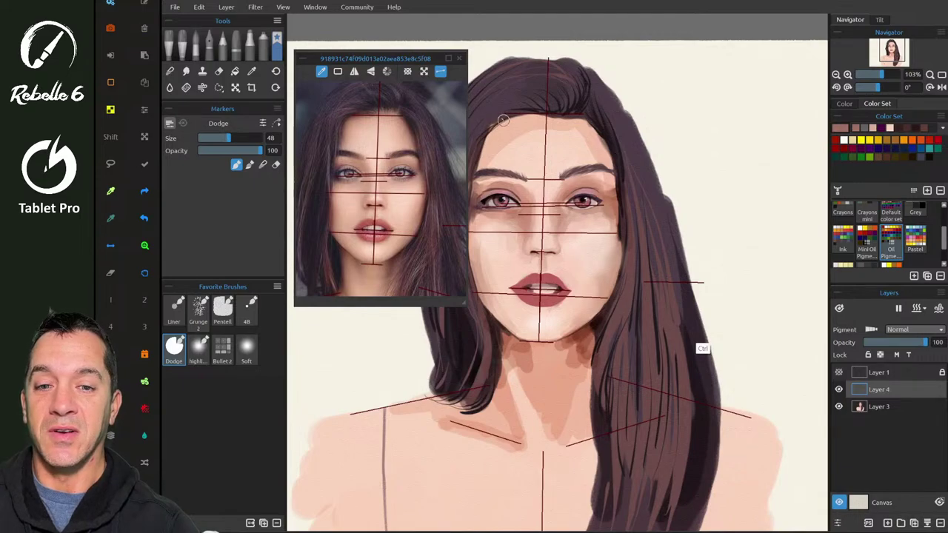
pyautogui.moveTo(504, 120)
pyautogui.mouseDown()
pyautogui.moveTo(476, 176)
pyautogui.moveTo(488, 162)
pyautogui.mouseUp()
pyautogui.hotkey('ctrl', 'z')
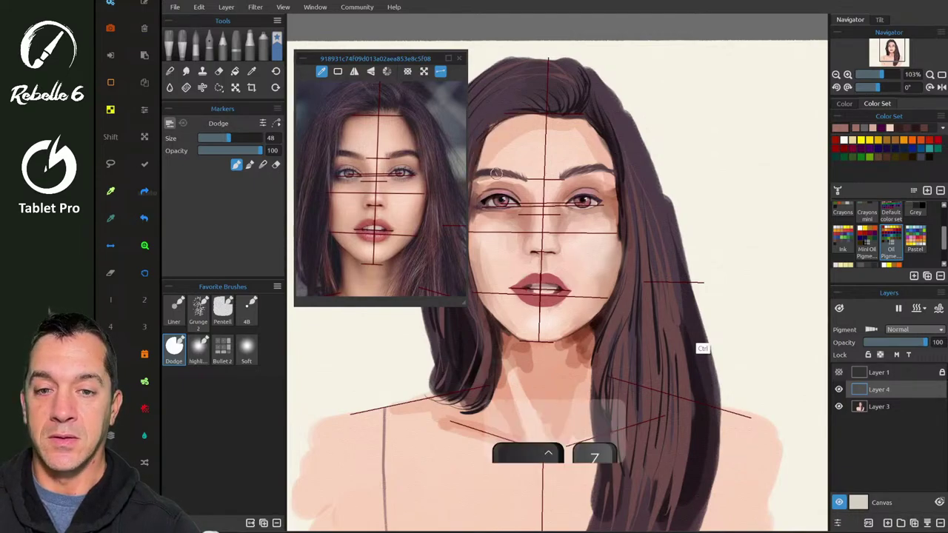
pyautogui.click(895, 404)
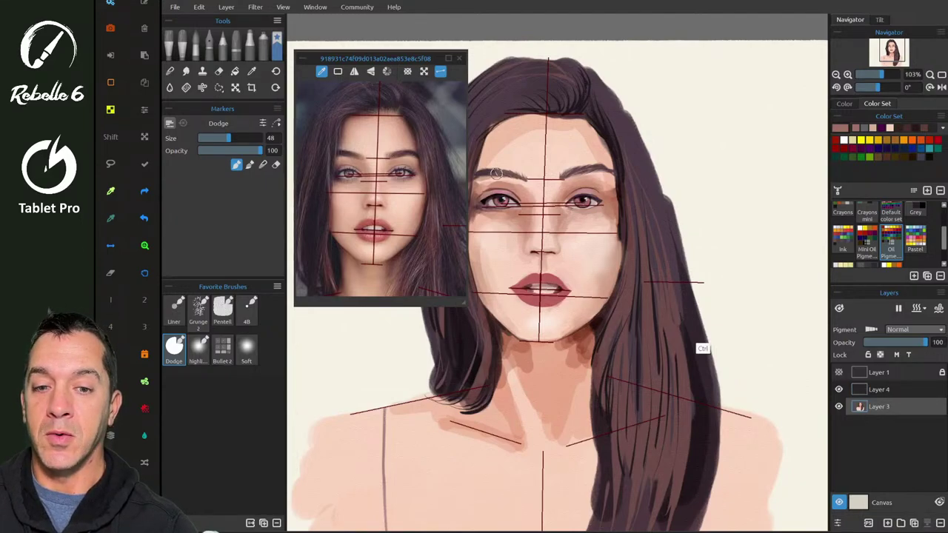
pyautogui.hscroll(-1, 496, 174)
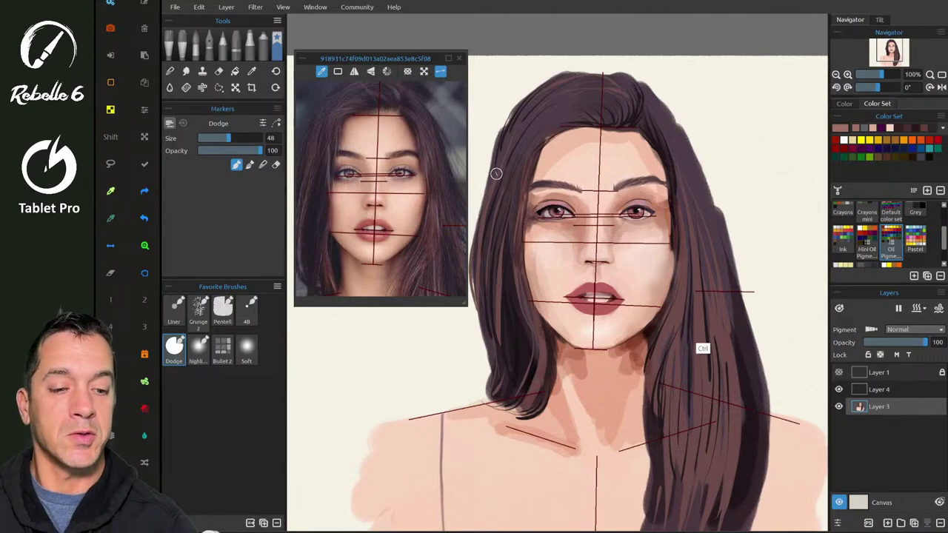
pyautogui.click(916, 390)
pyautogui.click(939, 523)
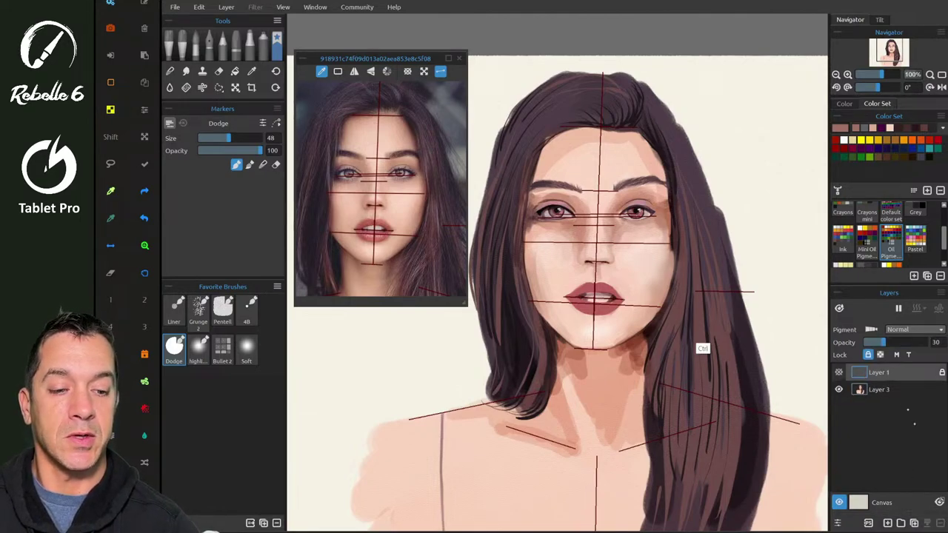
pyautogui.click(903, 385)
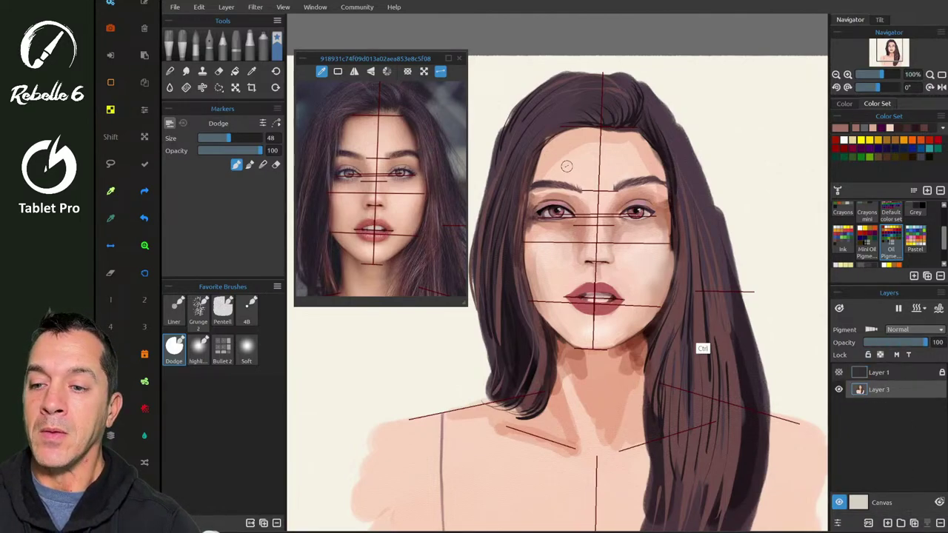
# - Shade the viewer's left edge of the face from cheek to hairline with the Dodge brush at size 48, opacity 33
pyautogui.moveTo(567, 150); pyautogui.dragTo(571, 182)
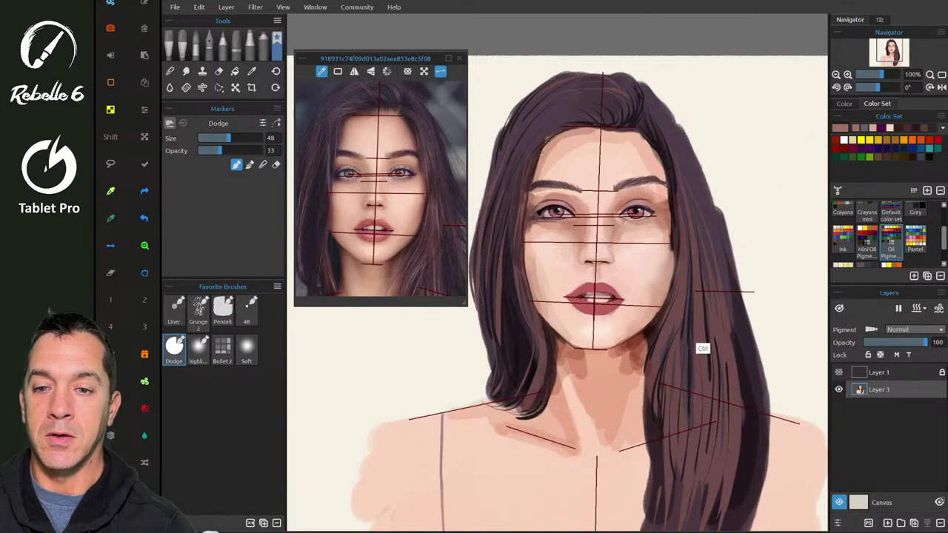
pyautogui.moveTo(532, 190); pyautogui.dragTo(531, 314)
pyautogui.moveTo(530, 216); pyautogui.dragTo(526, 296)
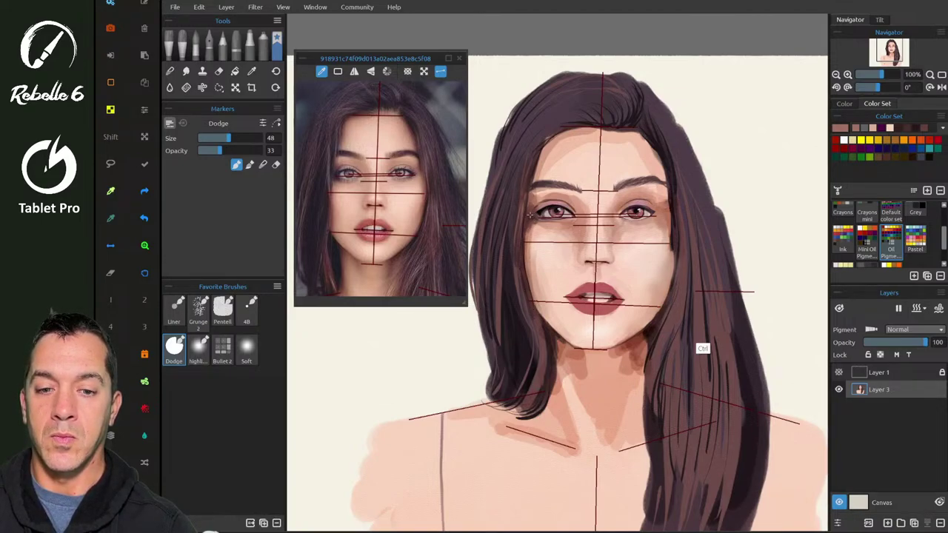
pyautogui.moveTo(527, 218); pyautogui.dragTo(530, 181)
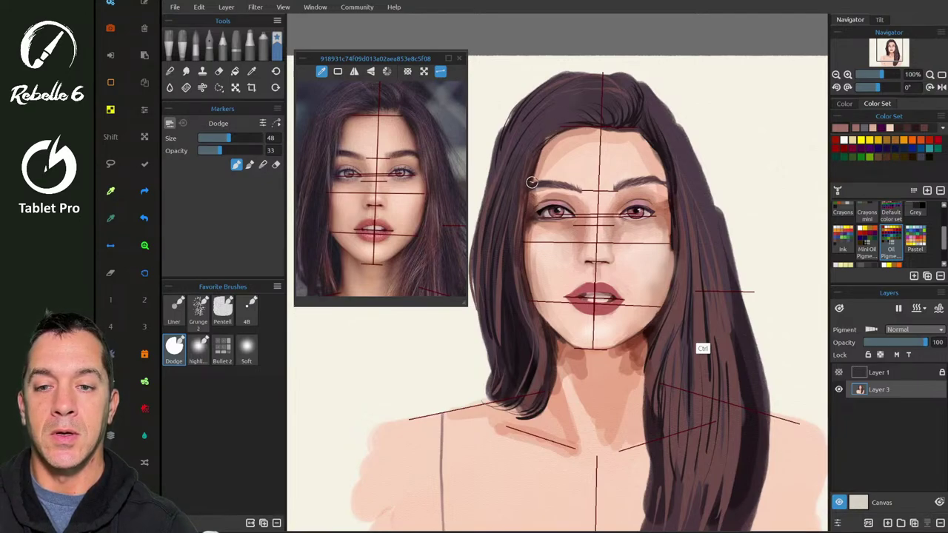
pyautogui.moveTo(531, 182)
pyautogui.mouseDown()
pyautogui.moveTo(541, 147)
pyautogui.moveTo(537, 153)
pyautogui.moveTo(568, 128)
pyautogui.mouseUp()
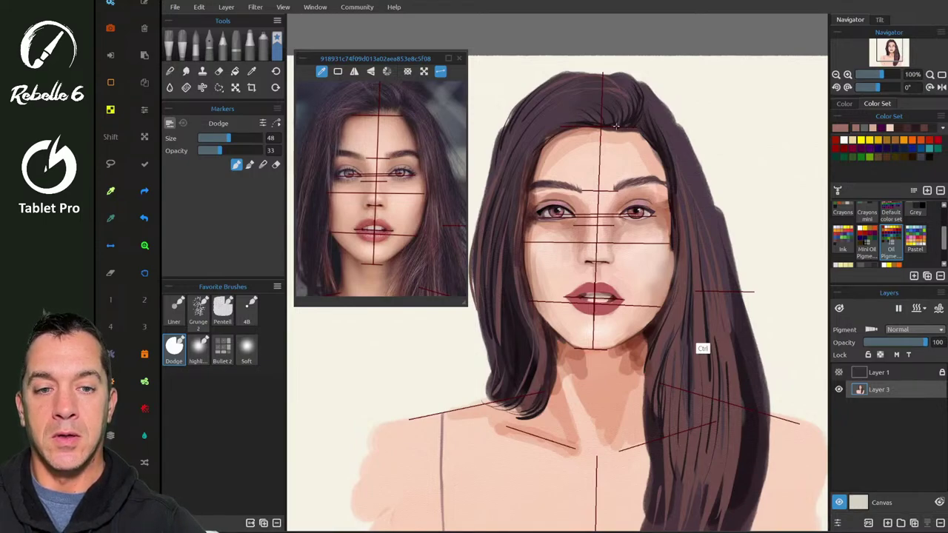
# - Add Dodge shading down the viewer's right edge of the face, from the forehead hairline past the temple to the cheek
pyautogui.moveTo(641, 134); pyautogui.dragTo(667, 194)
pyautogui.moveTo(655, 151)
pyautogui.mouseDown()
pyautogui.moveTo(665, 185)
pyautogui.moveTo(657, 148)
pyautogui.moveTo(667, 176)
pyautogui.moveTo(674, 168)
pyautogui.moveTo(667, 207)
pyautogui.mouseUp()
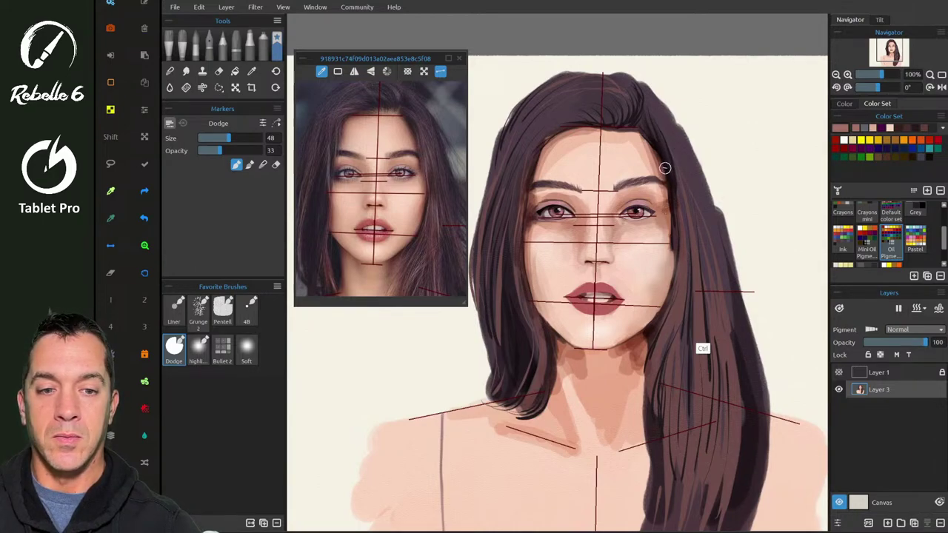
pyautogui.moveTo(664, 168)
pyautogui.mouseDown()
pyautogui.moveTo(671, 259)
pyautogui.moveTo(661, 315)
pyautogui.moveTo(668, 284)
pyautogui.mouseUp()
pyautogui.moveTo(677, 241)
pyautogui.mouseDown()
pyautogui.moveTo(673, 278)
pyautogui.moveTo(674, 229)
pyautogui.mouseUp()
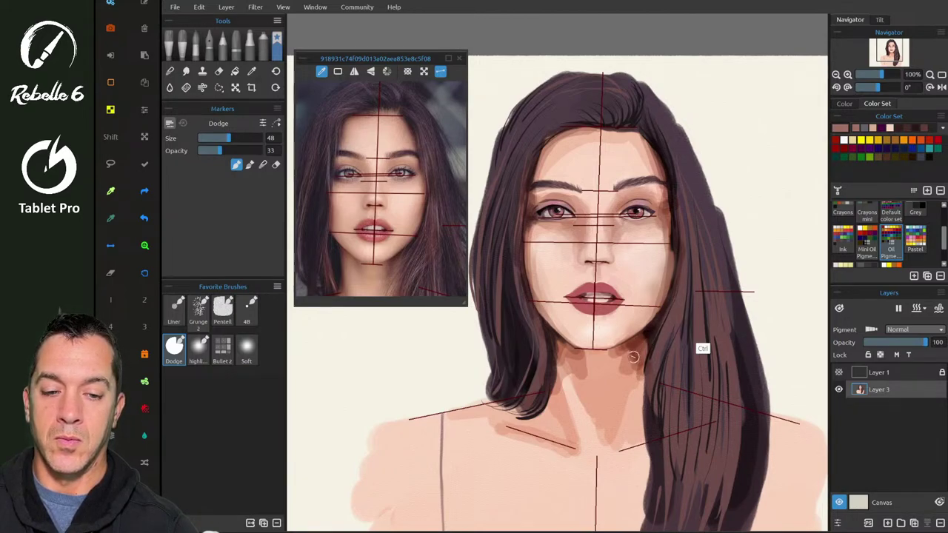
# - Darken the neck beside the long hair with Dodge strokes from below the jaw down toward the collarbone
pyautogui.moveTo(622, 350)
pyautogui.mouseDown()
pyautogui.moveTo(643, 355)
pyautogui.moveTo(626, 406)
pyautogui.mouseUp()
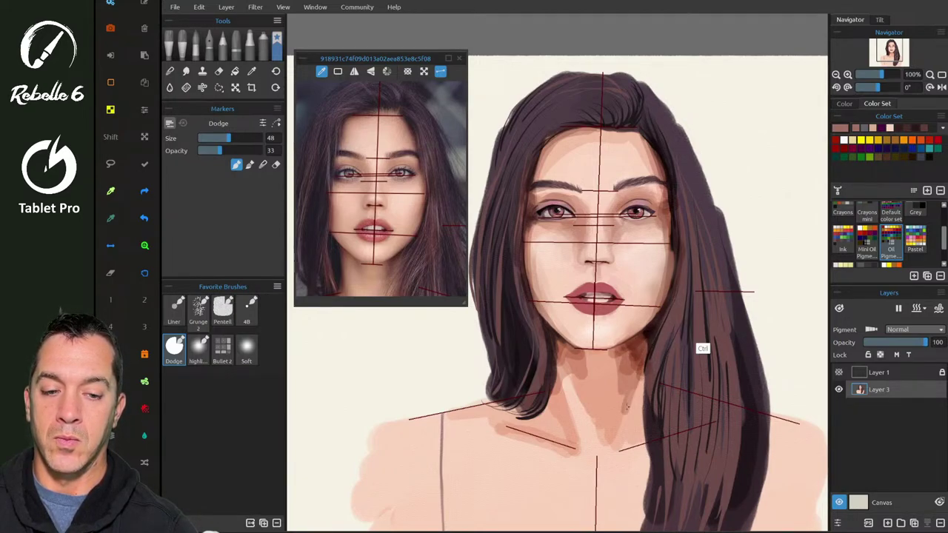
pyautogui.moveTo(643, 374); pyautogui.dragTo(641, 444)
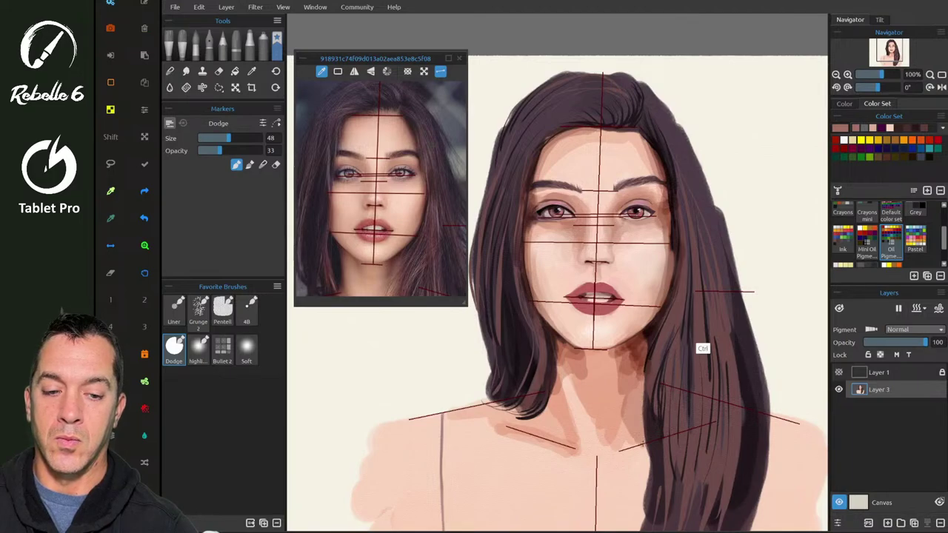
pyautogui.moveTo(644, 376)
pyautogui.mouseDown()
pyautogui.moveTo(641, 443)
pyautogui.moveTo(633, 422)
pyautogui.mouseUp()
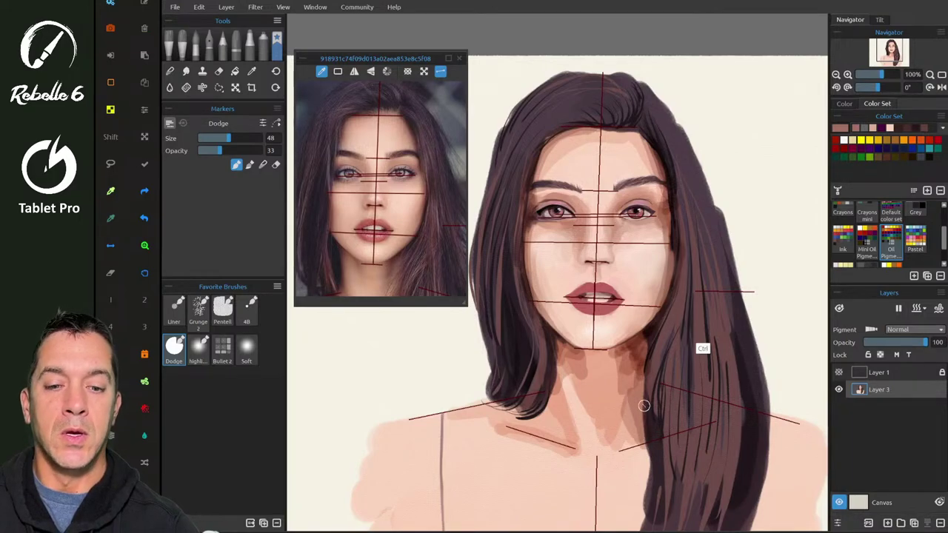
# - Blend the neck shadows below the jaw and beside the long hair using the Dodge brush in paint and blend mode
pyautogui.scroll(5, 643, 405)
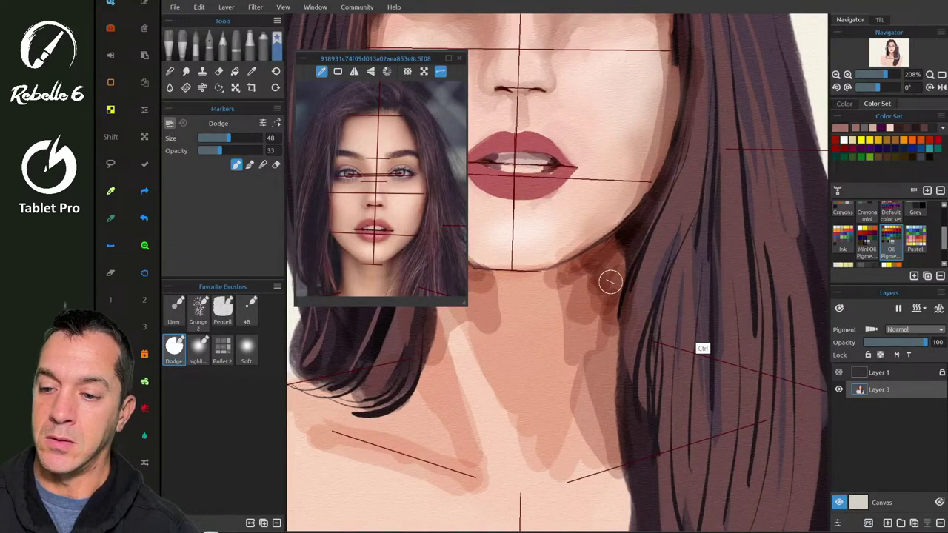
pyautogui.press('4')
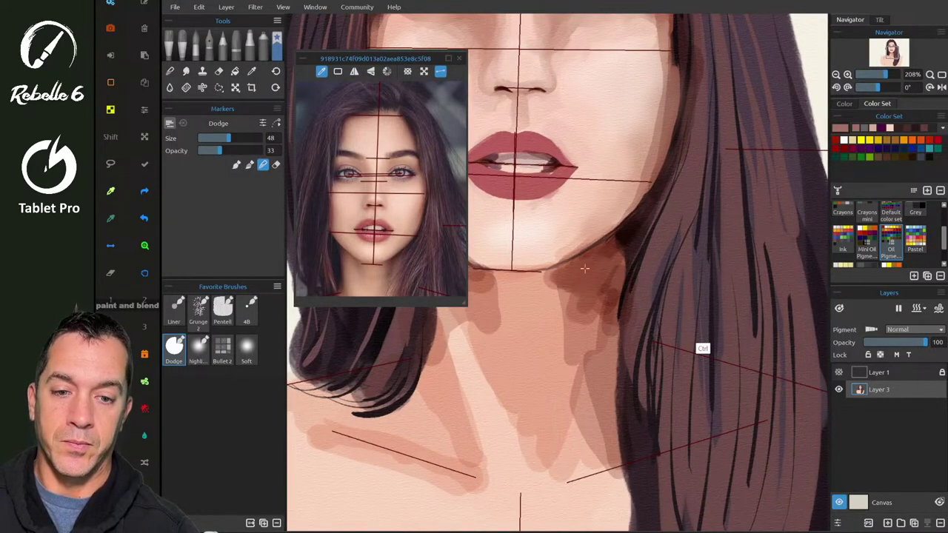
pyautogui.moveTo(604, 271)
pyautogui.mouseDown()
pyautogui.moveTo(625, 235)
pyautogui.moveTo(609, 262)
pyautogui.moveTo(604, 281)
pyautogui.moveTo(635, 230)
pyautogui.moveTo(579, 270)
pyautogui.moveTo(590, 283)
pyautogui.moveTo(615, 273)
pyautogui.moveTo(605, 389)
pyautogui.moveTo(573, 295)
pyautogui.moveTo(563, 308)
pyautogui.moveTo(554, 288)
pyautogui.moveTo(549, 331)
pyautogui.moveTo(547, 282)
pyautogui.moveTo(564, 391)
pyautogui.moveTo(581, 296)
pyautogui.moveTo(579, 402)
pyautogui.moveTo(574, 289)
pyautogui.moveTo(574, 302)
pyautogui.moveTo(576, 387)
pyautogui.moveTo(583, 269)
pyautogui.moveTo(585, 445)
pyautogui.moveTo(572, 458)
pyautogui.moveTo(593, 466)
pyautogui.moveTo(577, 457)
pyautogui.moveTo(597, 338)
pyautogui.moveTo(572, 445)
pyautogui.moveTo(589, 351)
pyautogui.mouseUp()
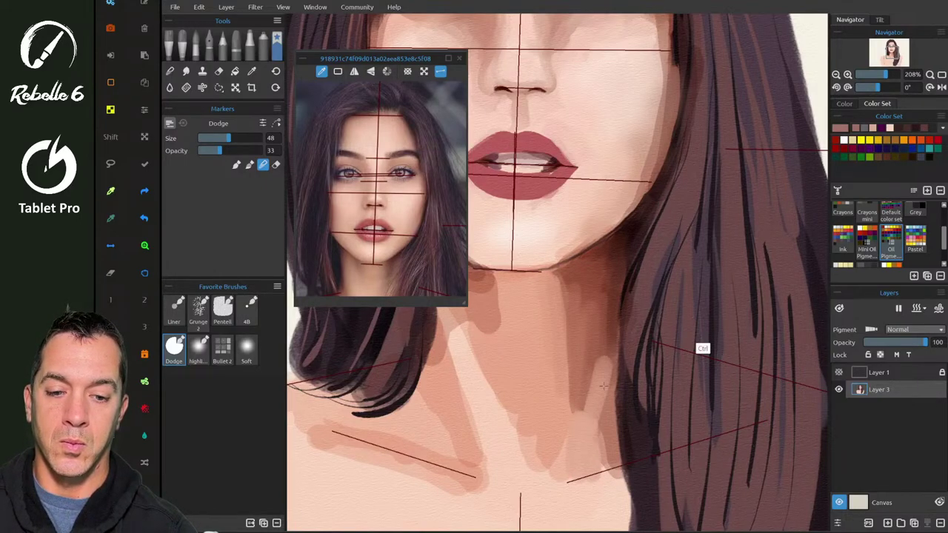
pyautogui.moveTo(604, 385)
pyautogui.mouseDown()
pyautogui.moveTo(612, 310)
pyautogui.moveTo(582, 413)
pyautogui.mouseUp()
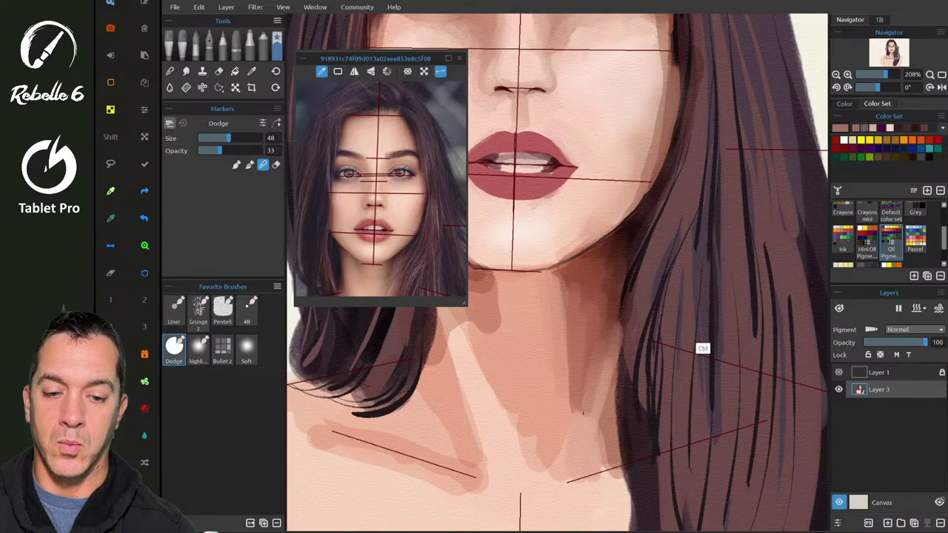
pyautogui.moveTo(549, 462)
pyautogui.mouseDown()
pyautogui.moveTo(515, 425)
pyautogui.moveTo(490, 367)
pyautogui.mouseUp()
pyautogui.moveTo(601, 473); pyautogui.dragTo(604, 430)
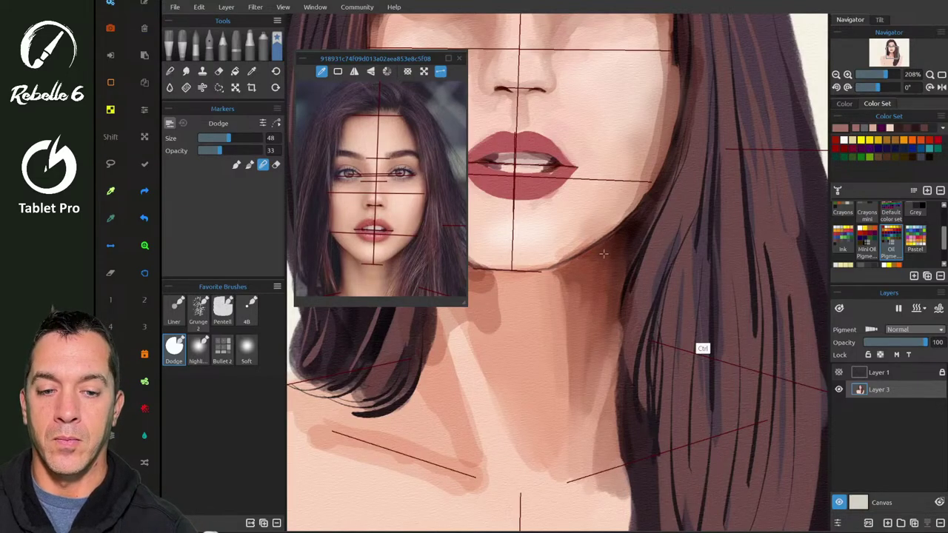
# - Blend the shadow under the chin and the light neck strip into the skin on the viewer's left side of the neck
pyautogui.scroll(-3, 585, 278)
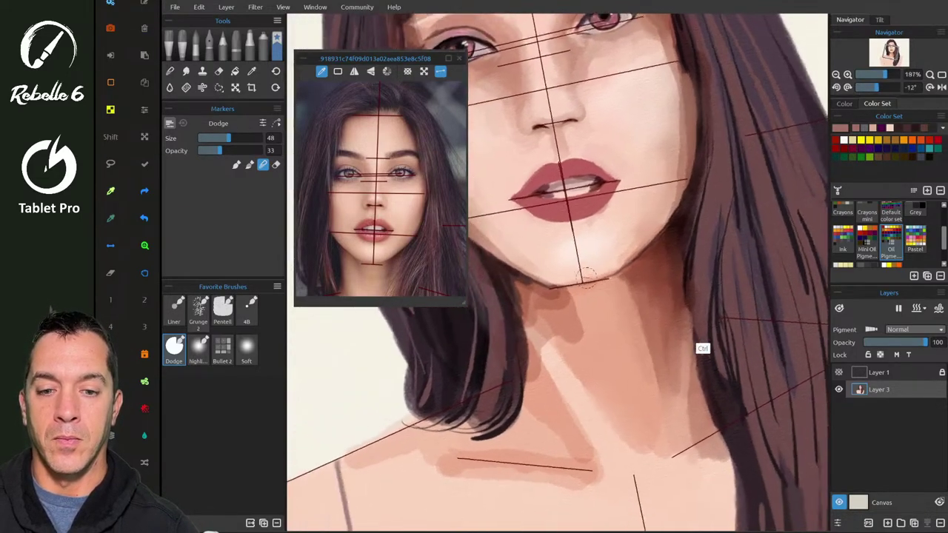
pyautogui.scroll(1, 586, 278)
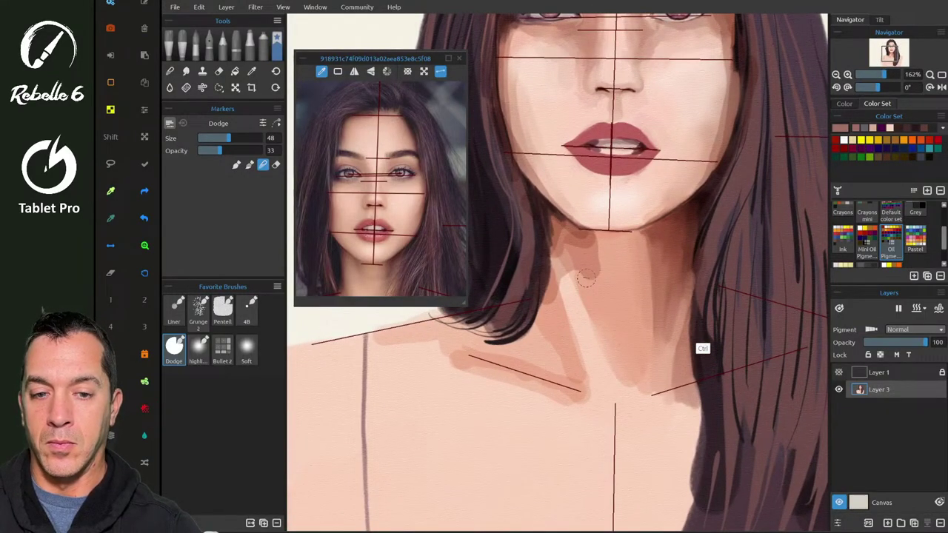
pyautogui.moveTo(597, 297)
pyautogui.mouseDown()
pyautogui.moveTo(577, 242)
pyautogui.moveTo(562, 236)
pyautogui.mouseUp()
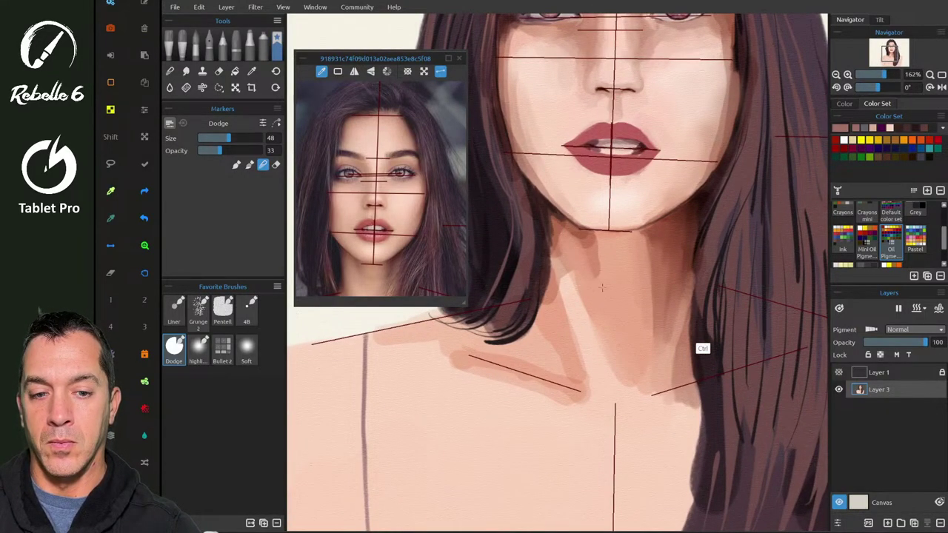
pyautogui.moveTo(601, 286)
pyautogui.mouseDown()
pyautogui.moveTo(573, 242)
pyautogui.moveTo(581, 240)
pyautogui.moveTo(594, 265)
pyautogui.moveTo(580, 233)
pyautogui.moveTo(600, 248)
pyautogui.moveTo(547, 207)
pyautogui.mouseUp()
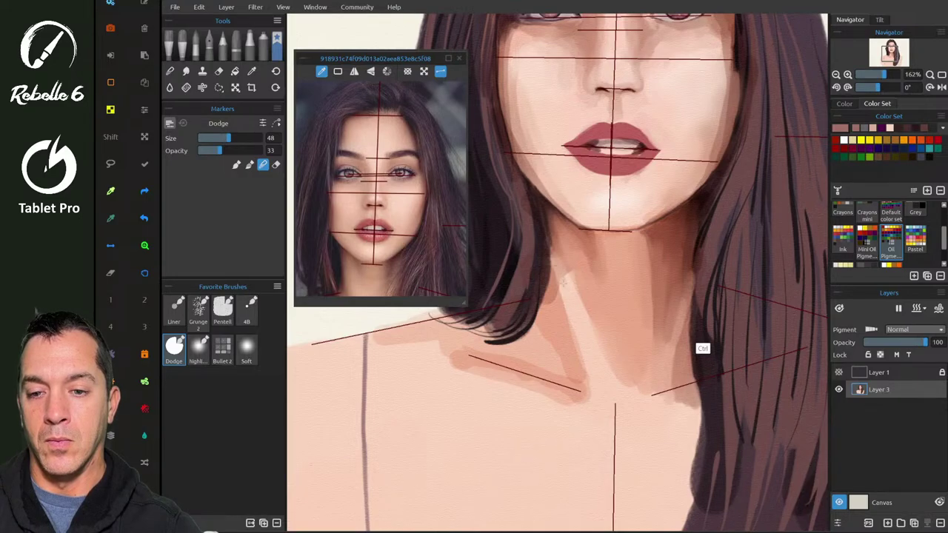
pyautogui.moveTo(564, 282)
pyautogui.mouseDown()
pyautogui.moveTo(557, 252)
pyautogui.moveTo(582, 328)
pyautogui.mouseUp()
pyautogui.moveTo(556, 241); pyautogui.dragTo(588, 338)
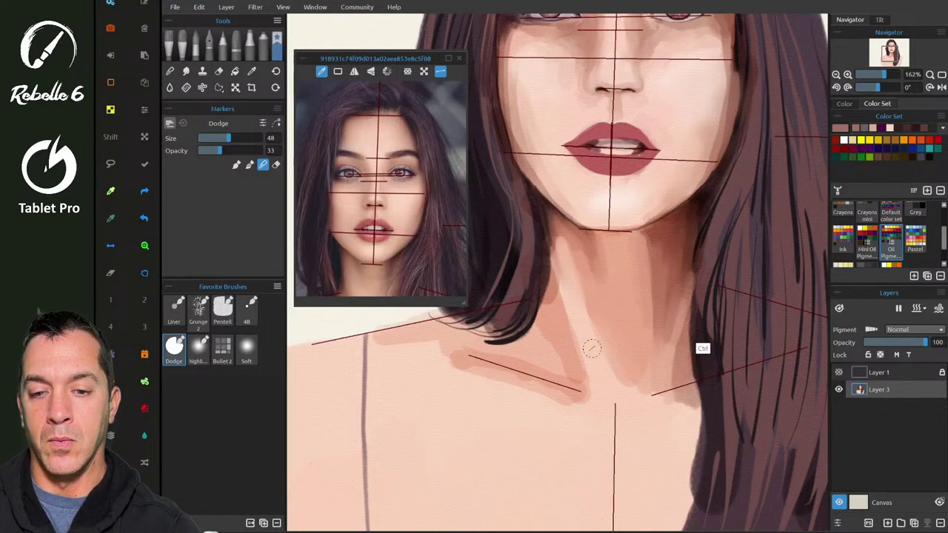
pyautogui.moveTo(573, 264)
pyautogui.mouseDown()
pyautogui.moveTo(586, 348)
pyautogui.moveTo(583, 311)
pyautogui.moveTo(602, 353)
pyautogui.mouseUp()
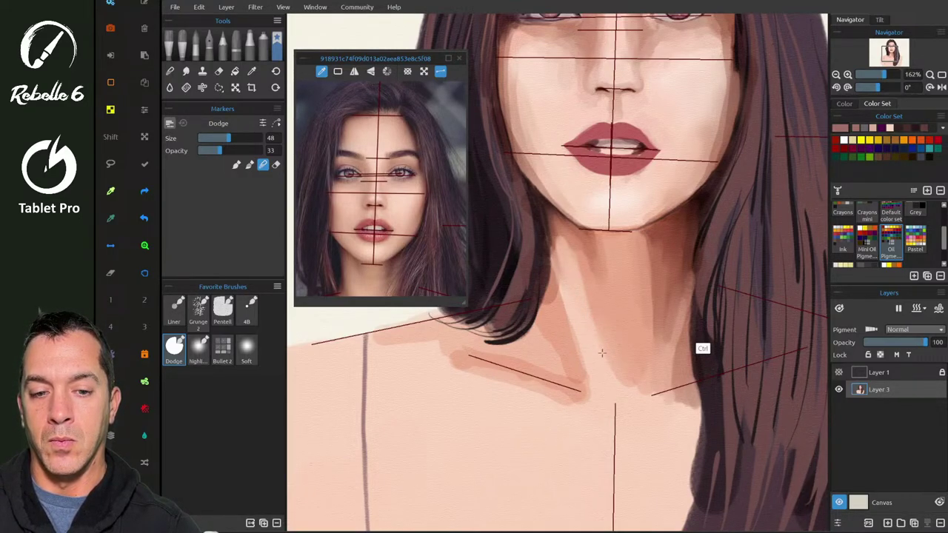
pyautogui.moveTo(571, 250); pyautogui.dragTo(561, 235)
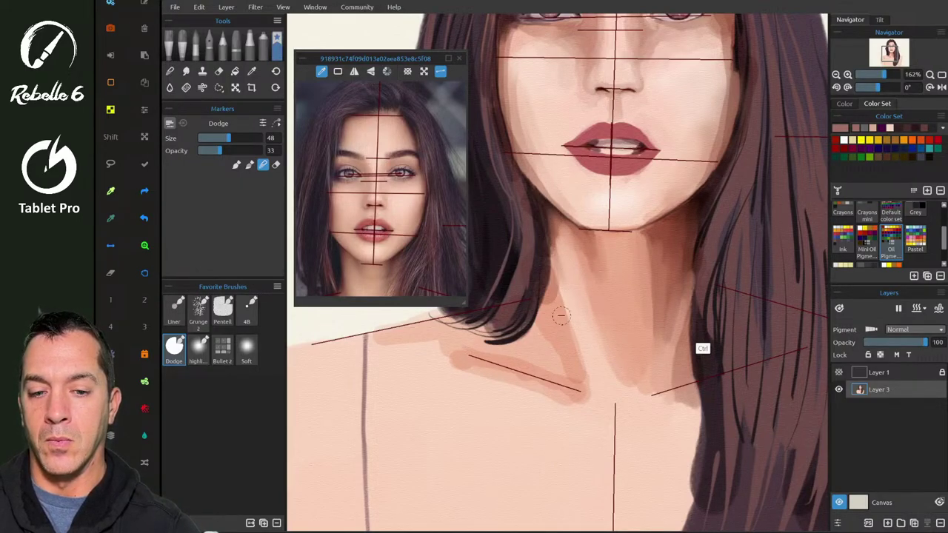
pyautogui.moveTo(553, 219)
pyautogui.mouseDown()
pyautogui.moveTo(552, 315)
pyautogui.moveTo(553, 220)
pyautogui.moveTo(554, 253)
pyautogui.mouseUp()
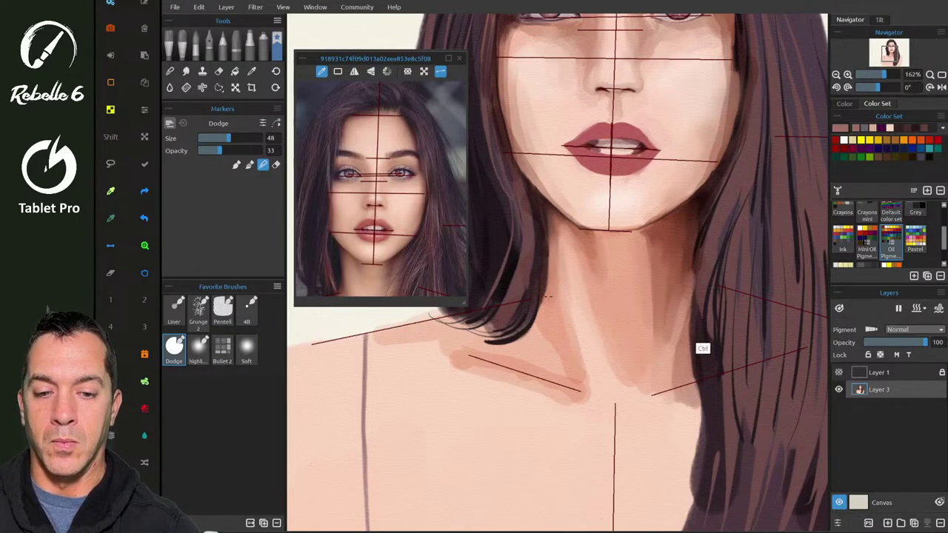
pyautogui.moveTo(545, 299)
pyautogui.mouseDown()
pyautogui.moveTo(542, 316)
pyautogui.moveTo(548, 252)
pyautogui.mouseUp()
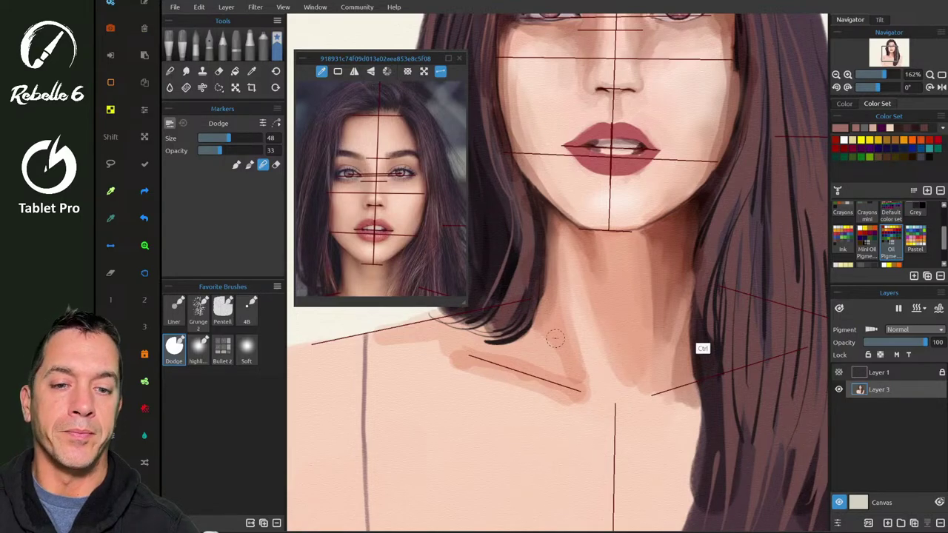
# - Check the live stream's chat in YouTube Studio, and return to the painting in Rebelle
pyautogui.scroll(5, 555, 339)
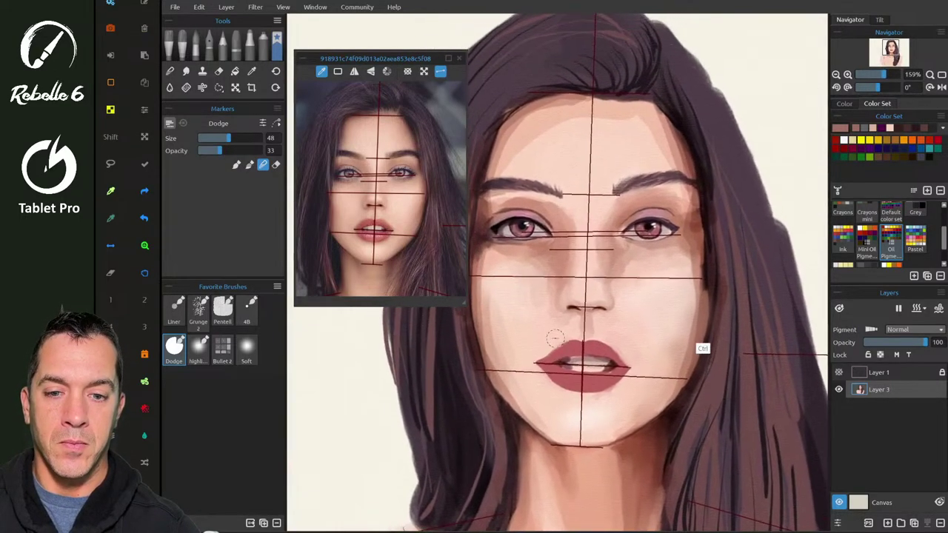
pyautogui.scroll(-1, 555, 338)
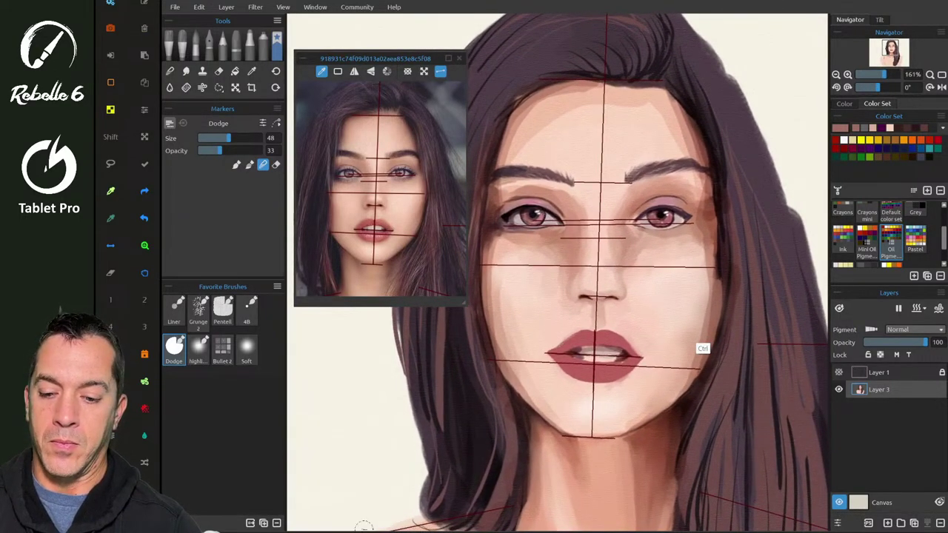
pyautogui.hotkey('alt', 'Tab')
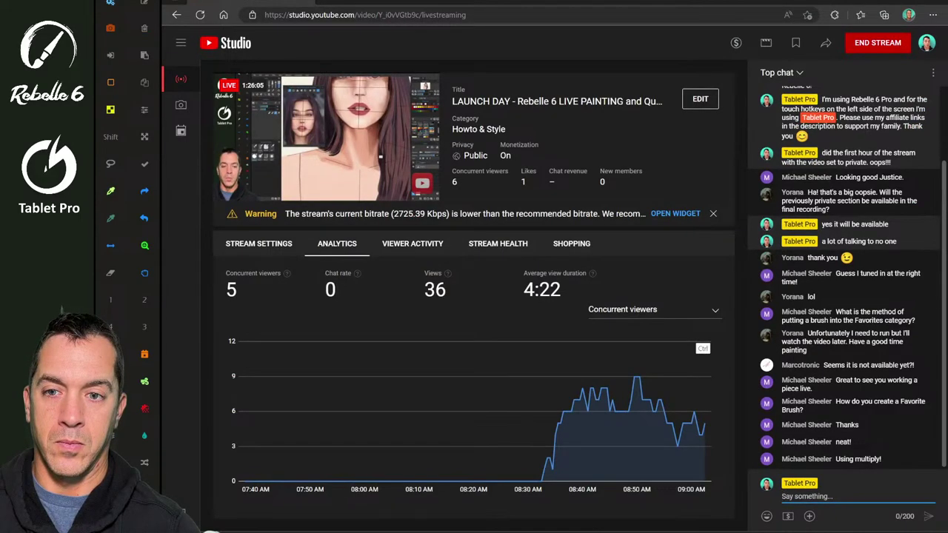
pyautogui.hotkey('alt', 'Tab')
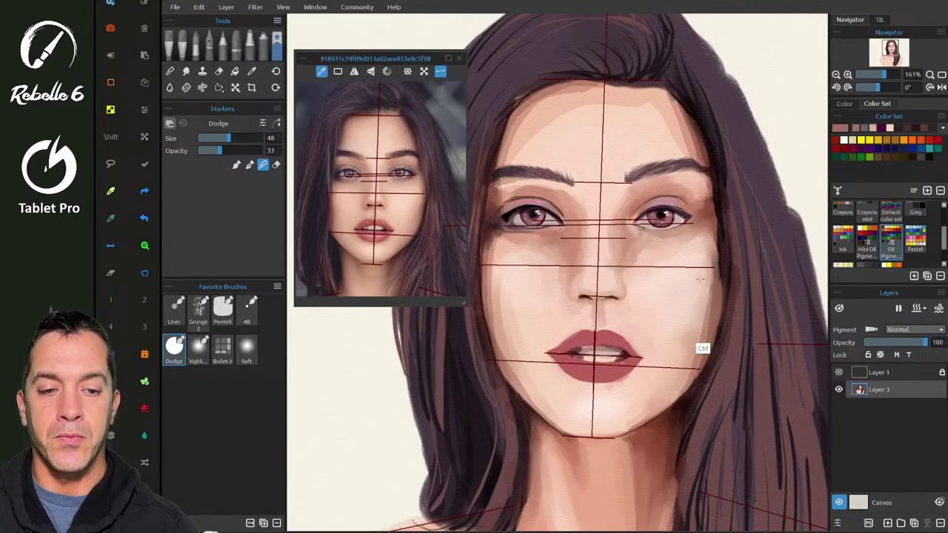
# - Sample light skin tones and repaint the viewer's right cheek edge with the Pentell brush at size 100, blending the transition
pyautogui.click(415, 196)
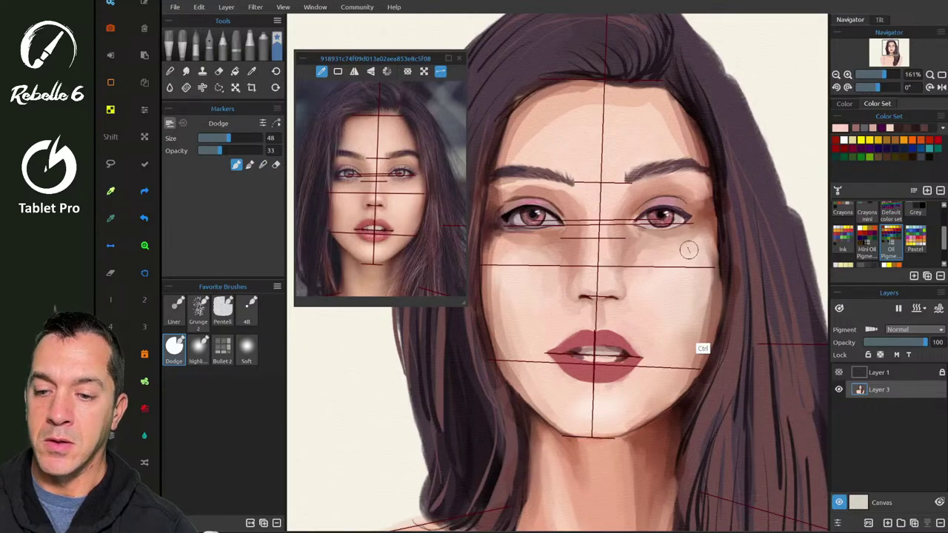
pyautogui.press('3')
pyautogui.keyDown('alt'); pyautogui.click(688, 261); pyautogui.keyUp('alt')
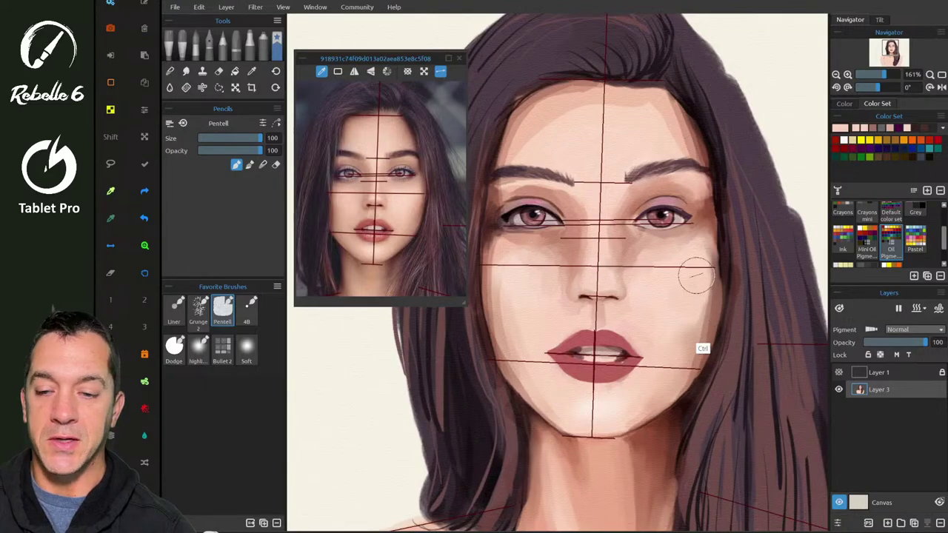
pyautogui.press('n')
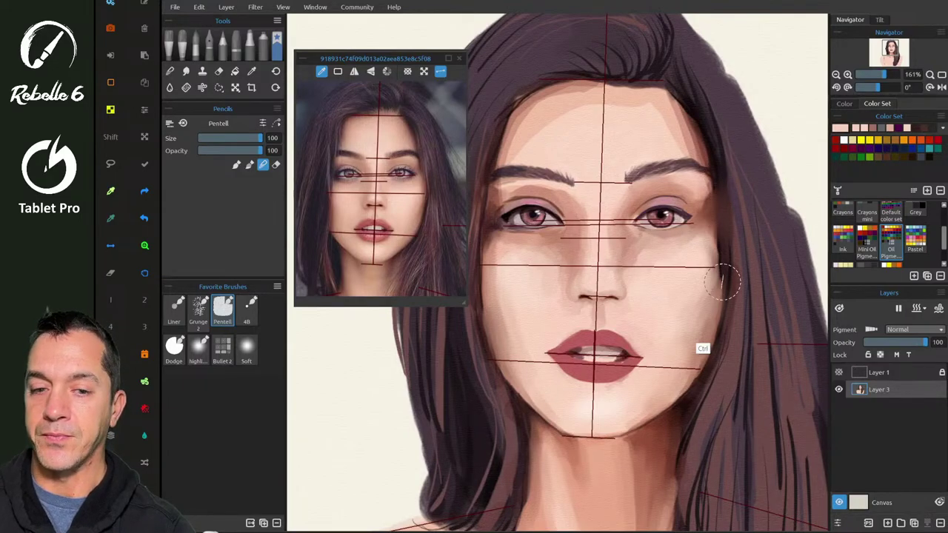
# - Repaint the hair edge beside the viewer's right temple and eye in paint mode, and set the Pentell brush to size 64
pyautogui.press('ctrl')
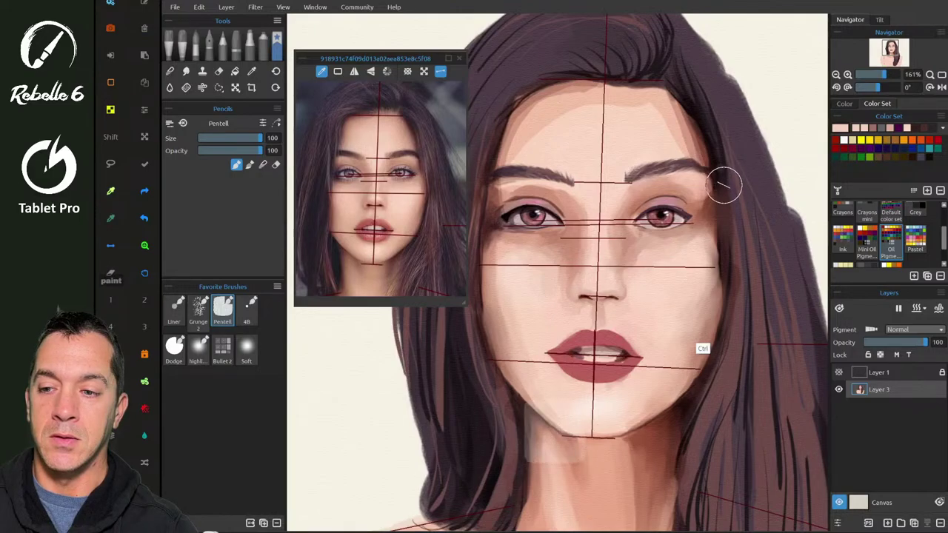
pyautogui.press('ctrl')
pyautogui.moveTo(725, 186)
pyautogui.mouseDown()
pyautogui.moveTo(696, 185)
pyautogui.moveTo(722, 178)
pyautogui.moveTo(725, 247)
pyautogui.moveTo(723, 235)
pyautogui.mouseUp()
pyautogui.press('alt')
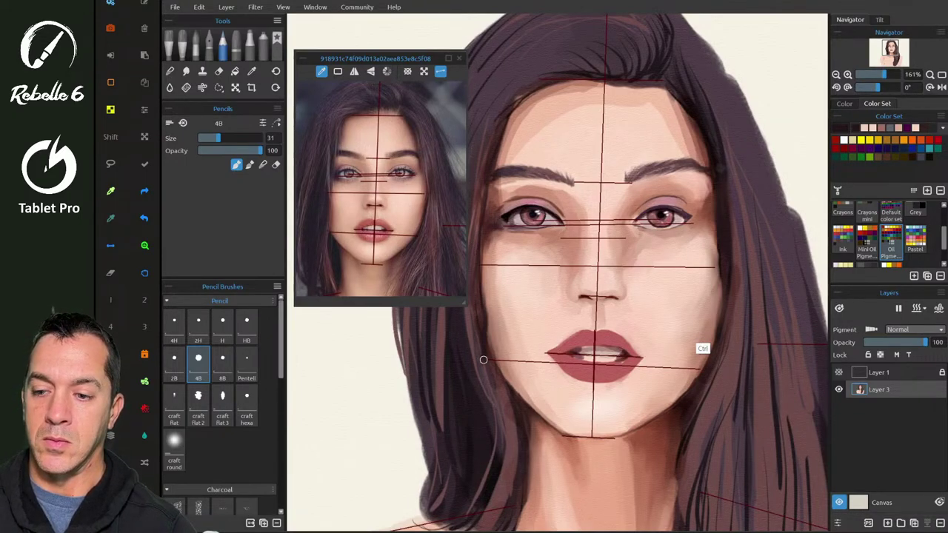
pyautogui.hotkey('shift', 'b')
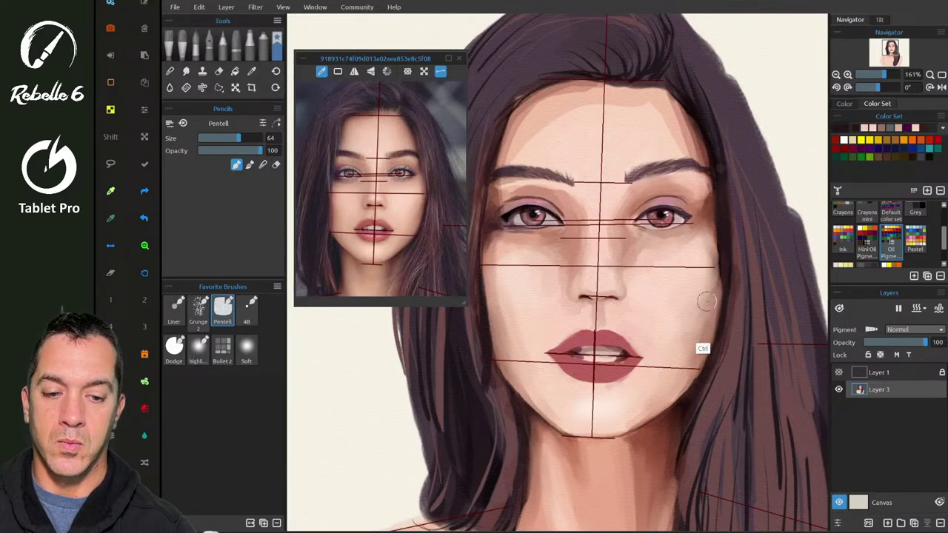
# - Sample skin and hair tones and repaint the jaw edge on the viewer's right with the Pentell brush at size 64
pyautogui.press('alt')
pyautogui.click(688, 378)
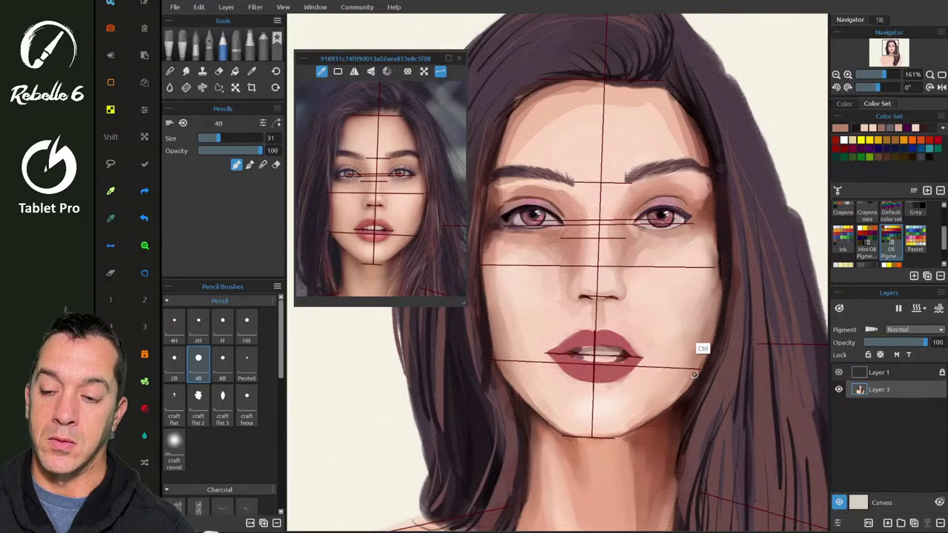
pyautogui.hotkey('shift', 'b')
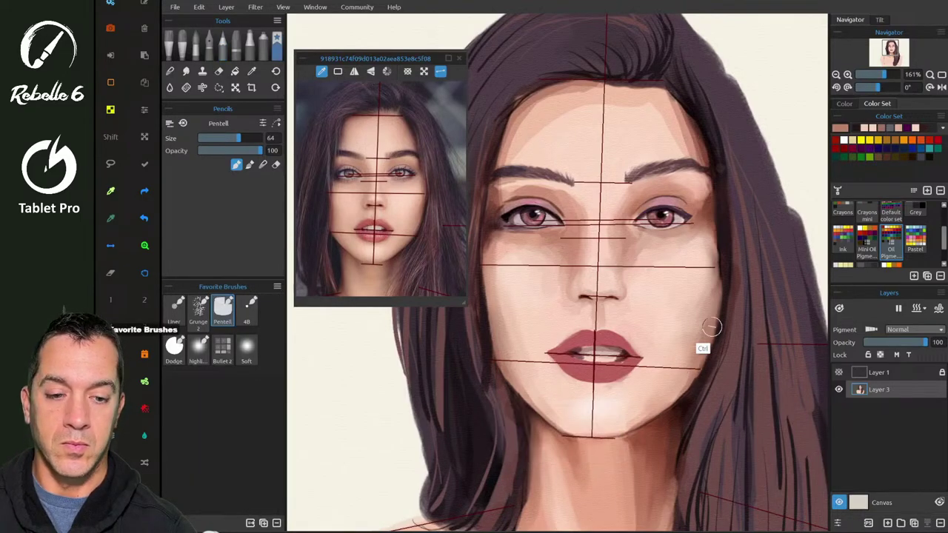
pyautogui.moveTo(692, 386); pyautogui.dragTo(683, 388)
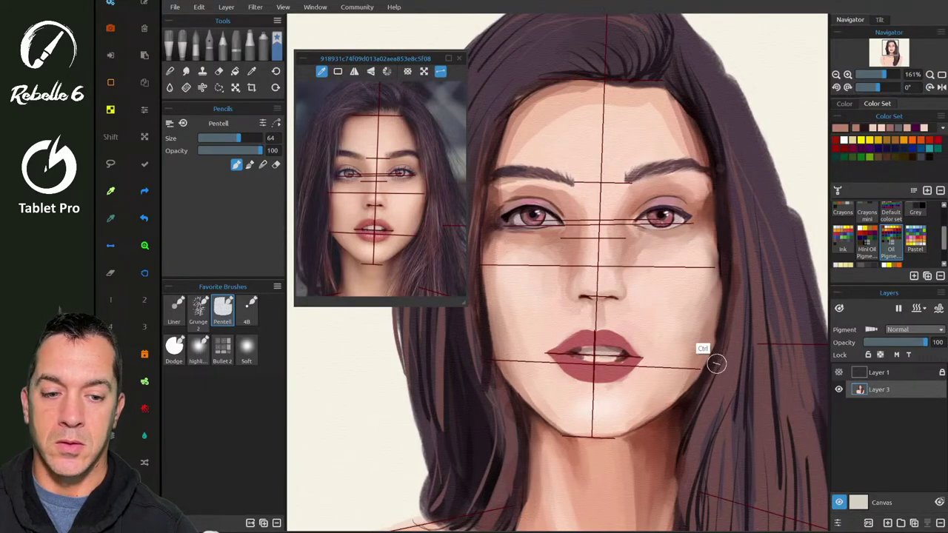
pyautogui.keyDown('alt'); pyautogui.click(699, 385); pyautogui.keyUp('alt')
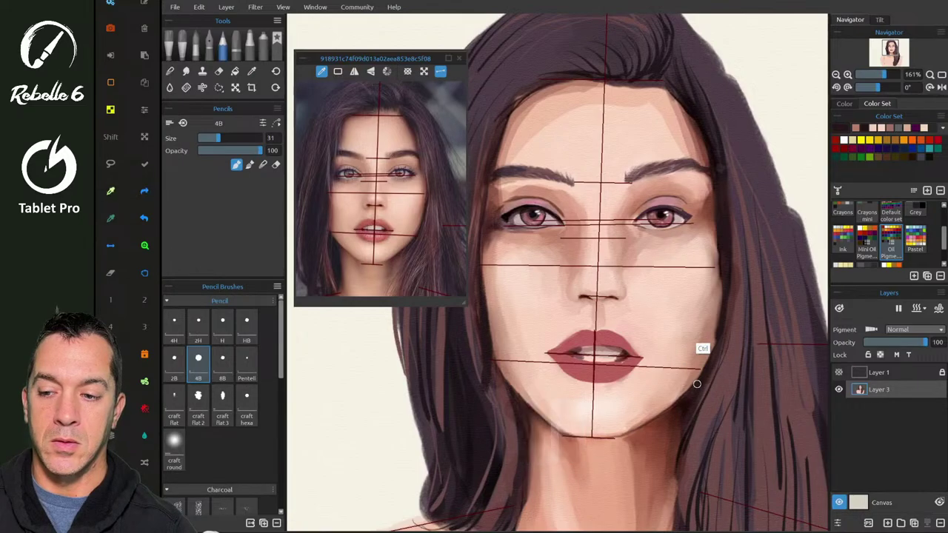
pyautogui.press('F8')
pyautogui.hotkey('shift', 'b')
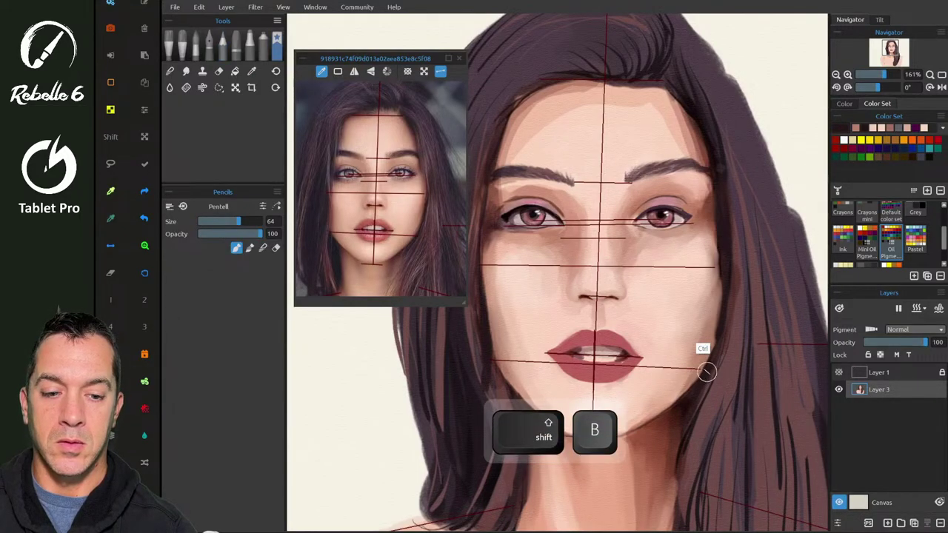
pyautogui.press('F8')
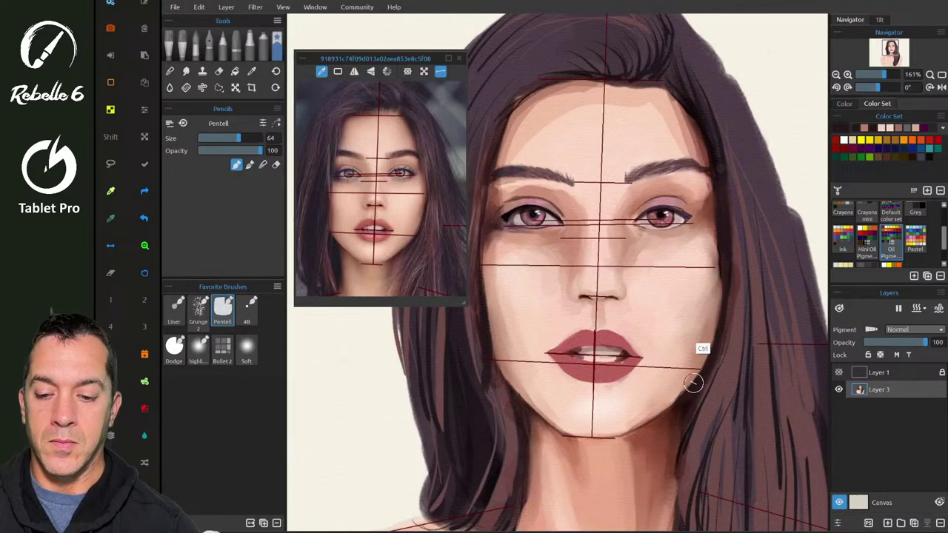
# - Look over the live stream's chat in YouTube Studio, and switch back to the portrait in Rebelle
pyautogui.hotkey('alt', 'Tab')
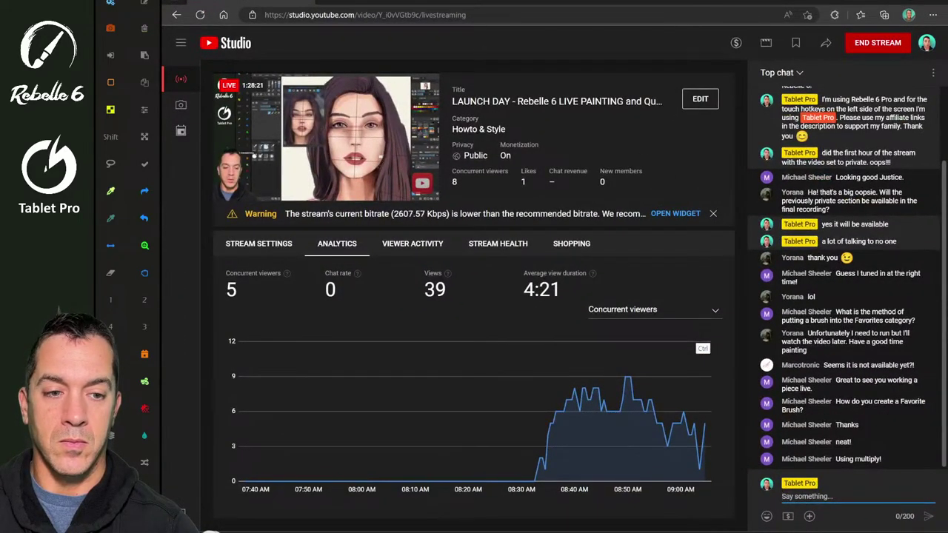
pyautogui.hotkey('alt', 'Tab')
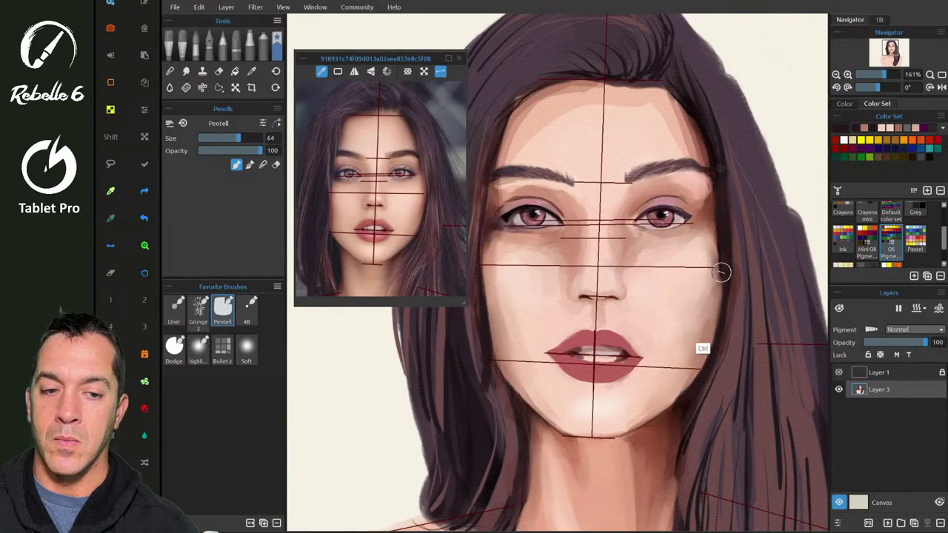
# - Blend the face edge and hair beside the viewer's right eye and upper cheek with the Pentell brush at size 64
pyautogui.press('4')
pyautogui.moveTo(716, 274); pyautogui.dragTo(714, 232)
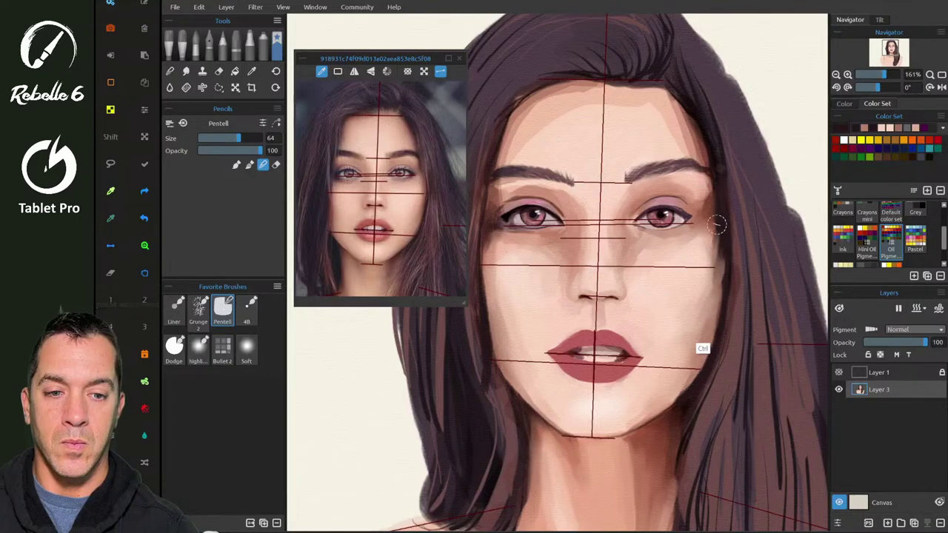
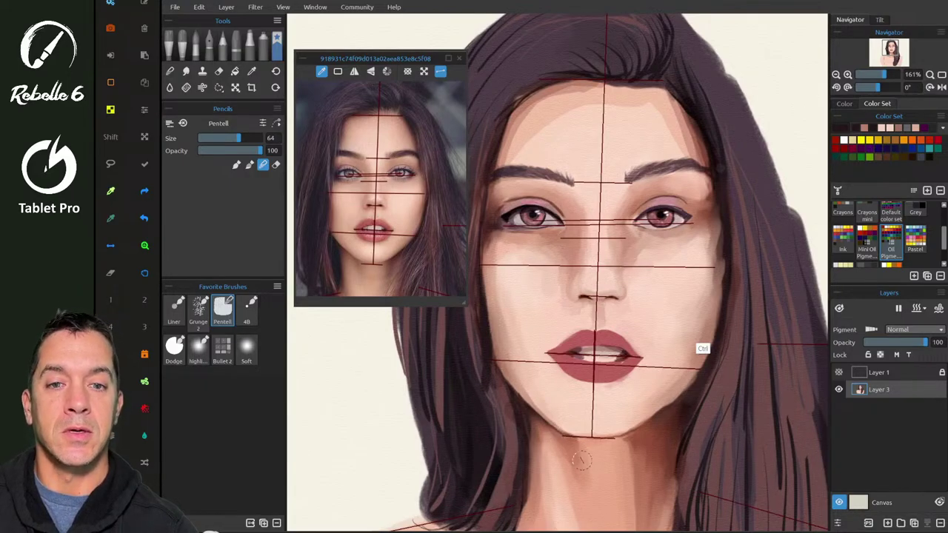
# - Show both the canvas and the reference photo in greyscale to compare their values
pyautogui.click(387, 71)
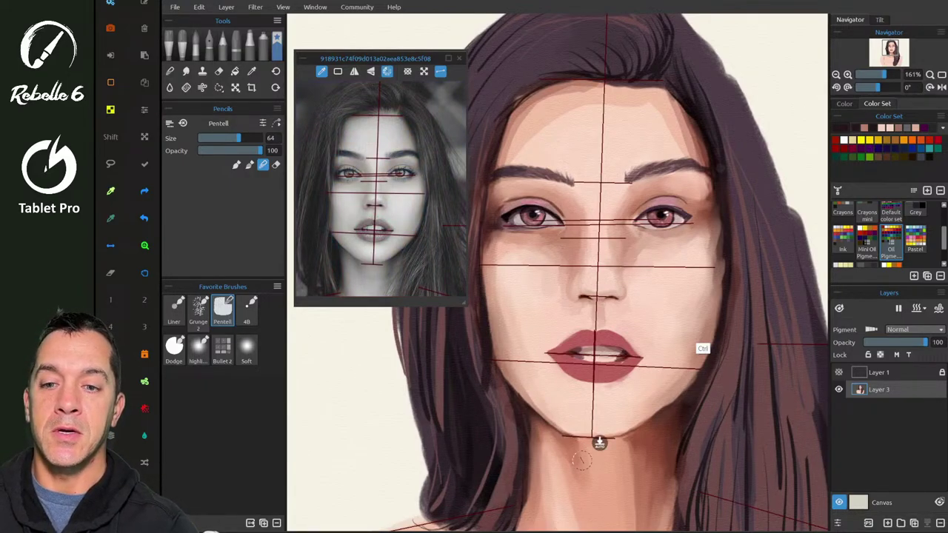
pyautogui.click(386, 71)
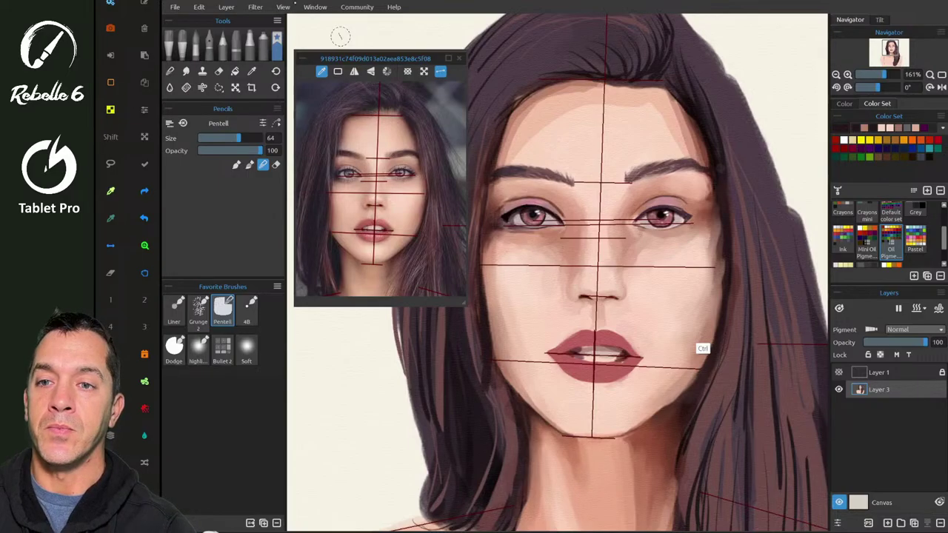
pyautogui.click(305, 7)
pyautogui.moveTo(286, 6)
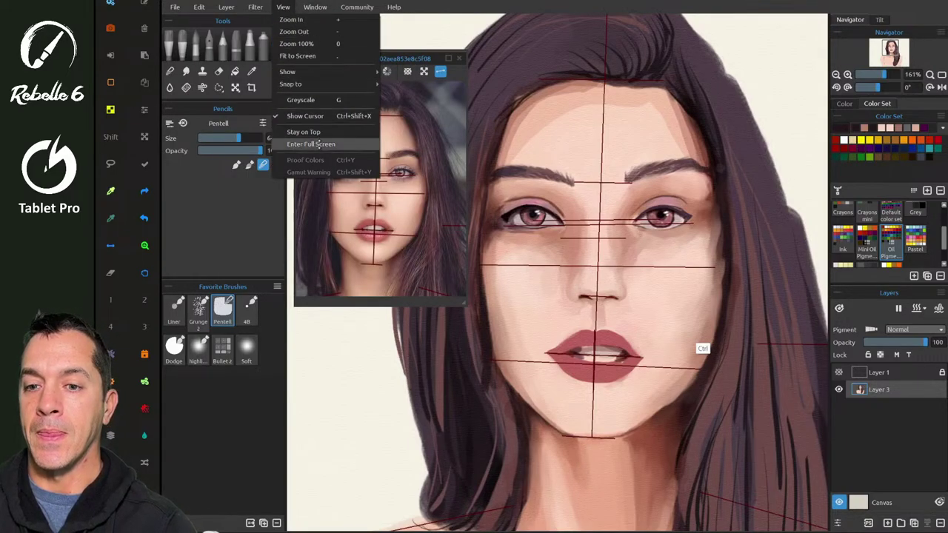
pyautogui.click(315, 100)
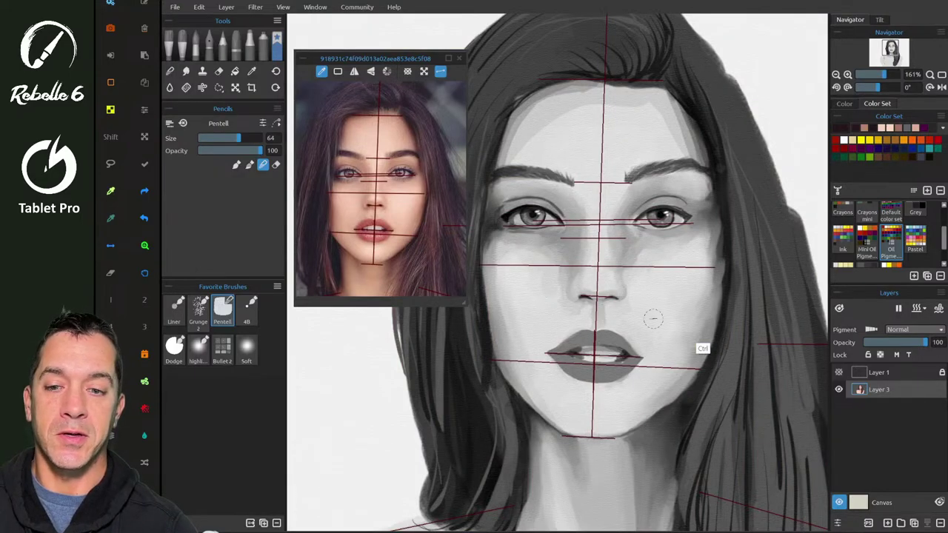
pyautogui.click(387, 72)
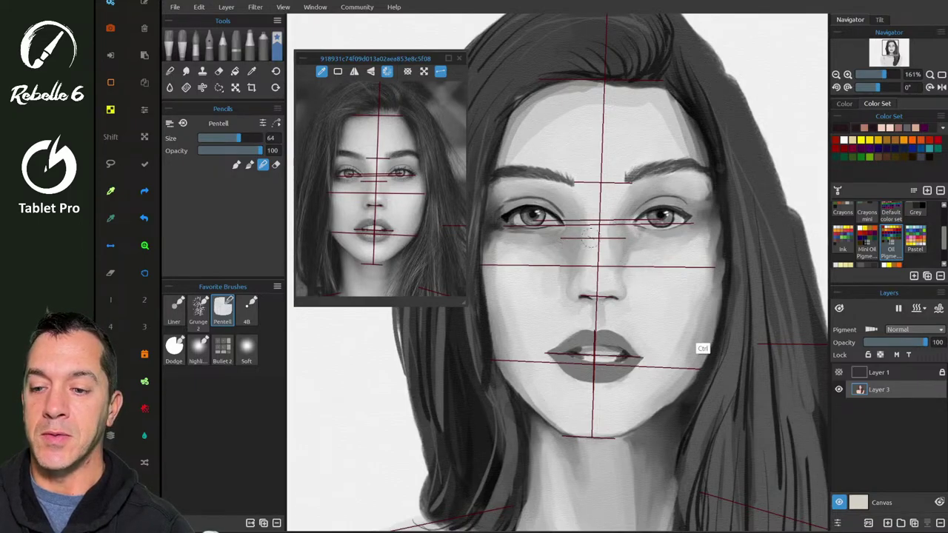
# - Try a stroke with the highlight marker at size 18 beside the nose bridge, check it in colour and undo it
pyautogui.press('6')
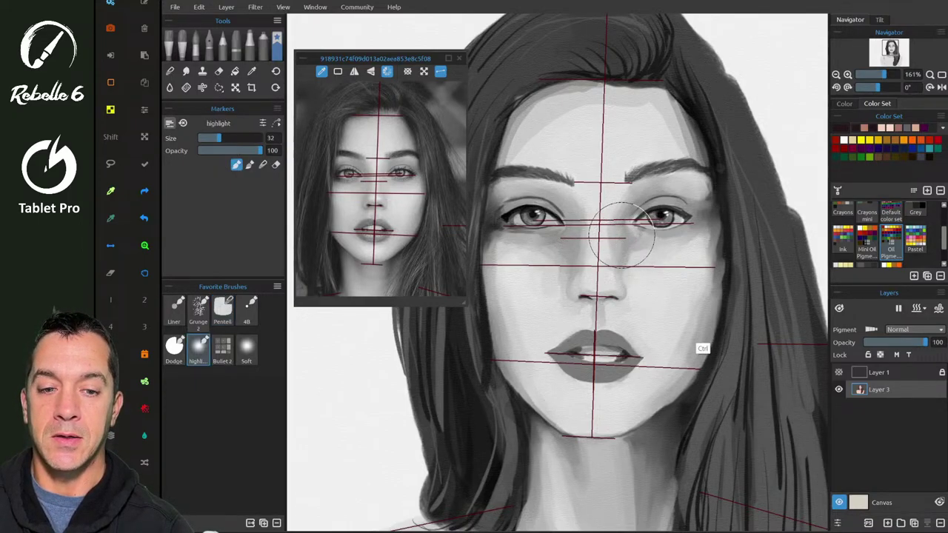
pyautogui.press('ctrl')
pyautogui.moveTo(635, 252); pyautogui.dragTo(624, 256)
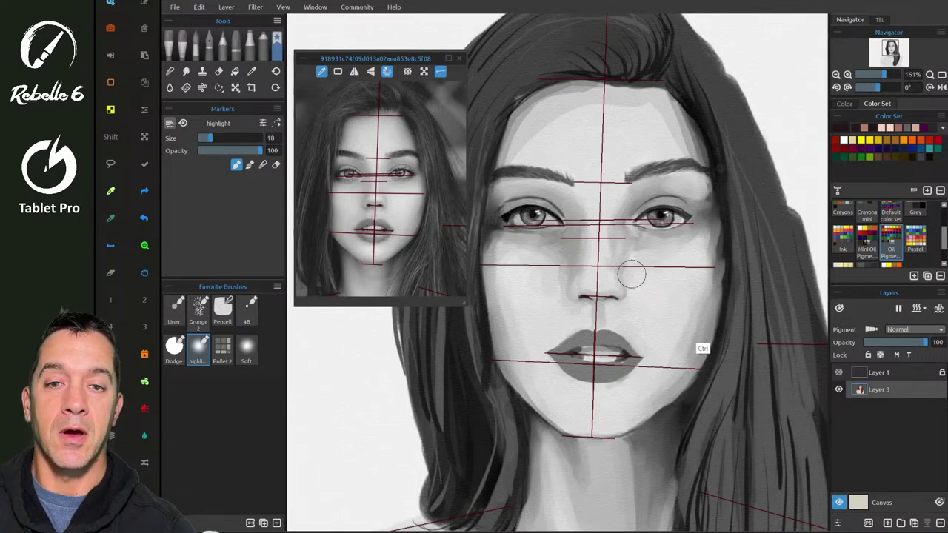
pyautogui.click(283, 7)
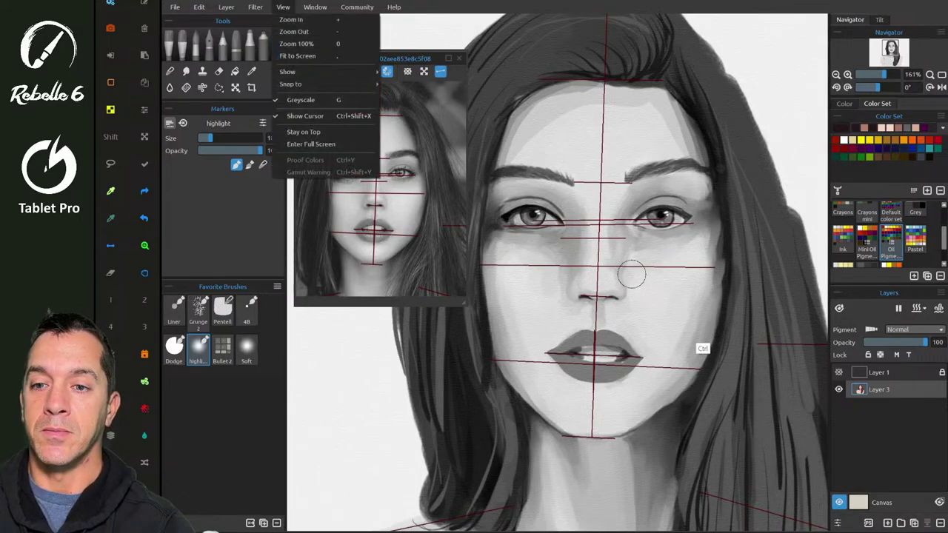
pyautogui.click(311, 100)
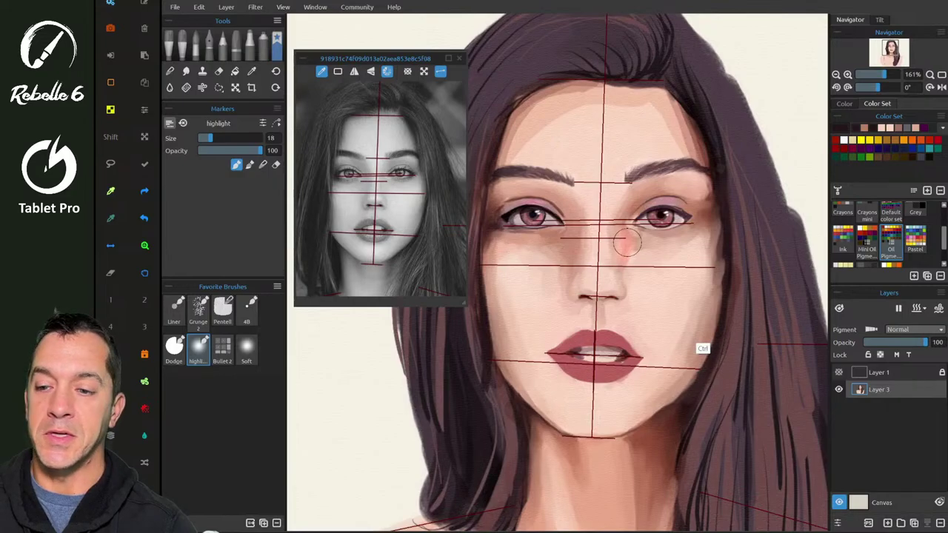
pyautogui.hotkey('ctrl', 'z')
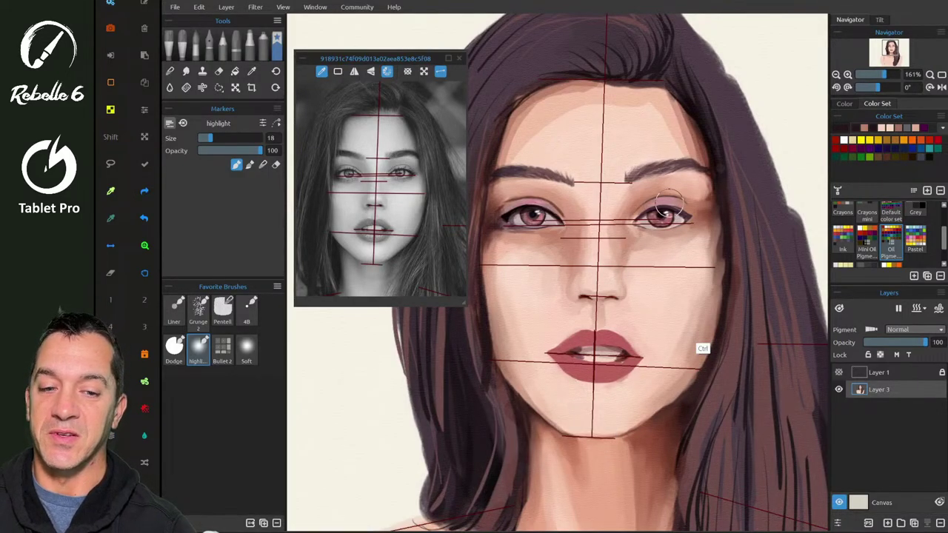
# - Sample a light skin tone below the viewer's right eye and soften the shading beside the nose bridge with the highlight marker at size 18
pyautogui.keyDown('alt'); pyautogui.click(641, 258); pyautogui.keyUp('alt')
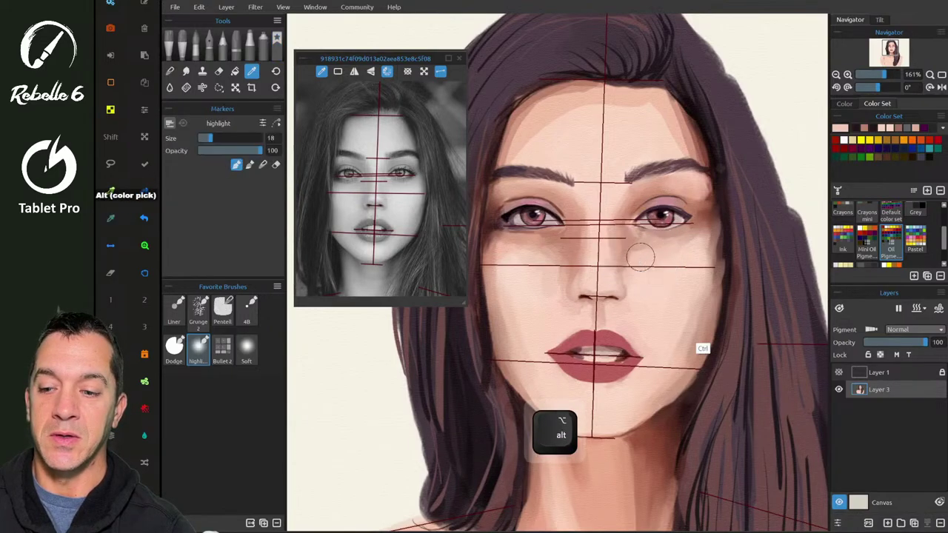
pyautogui.hotkey('shift', 'b')
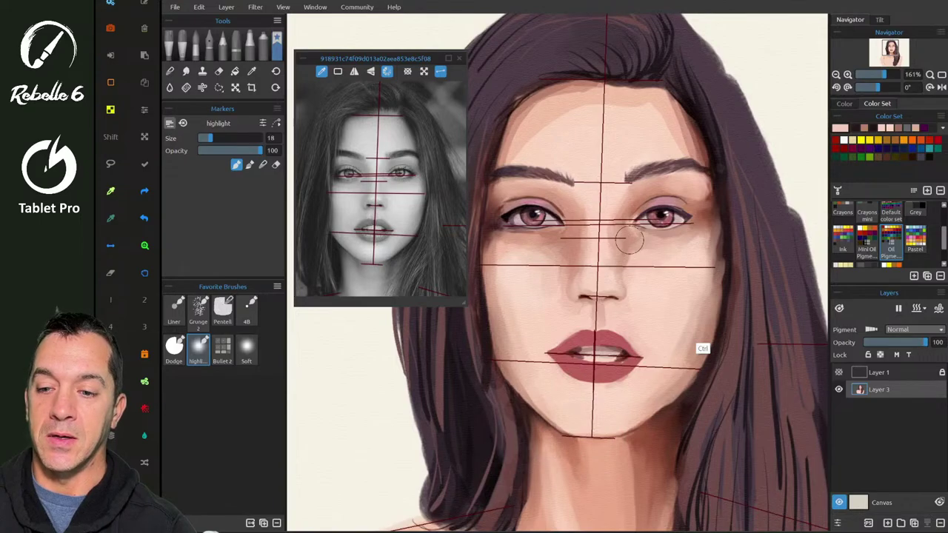
pyautogui.press('3')
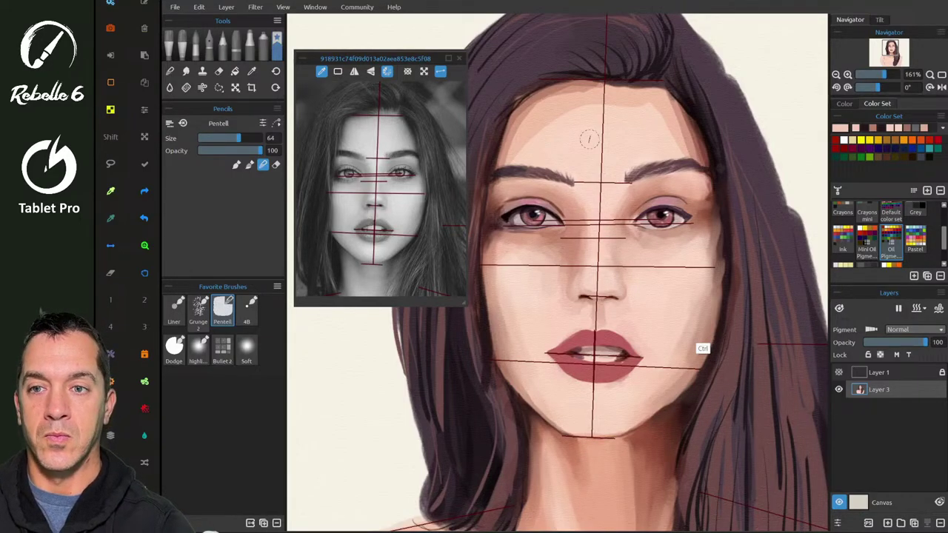
# - Return the canvas to greyscale and blend the shading between the viewer's left eye and the nose bridge with the Pentell brush at size 64
pyautogui.click(282, 7)
pyautogui.click(302, 100)
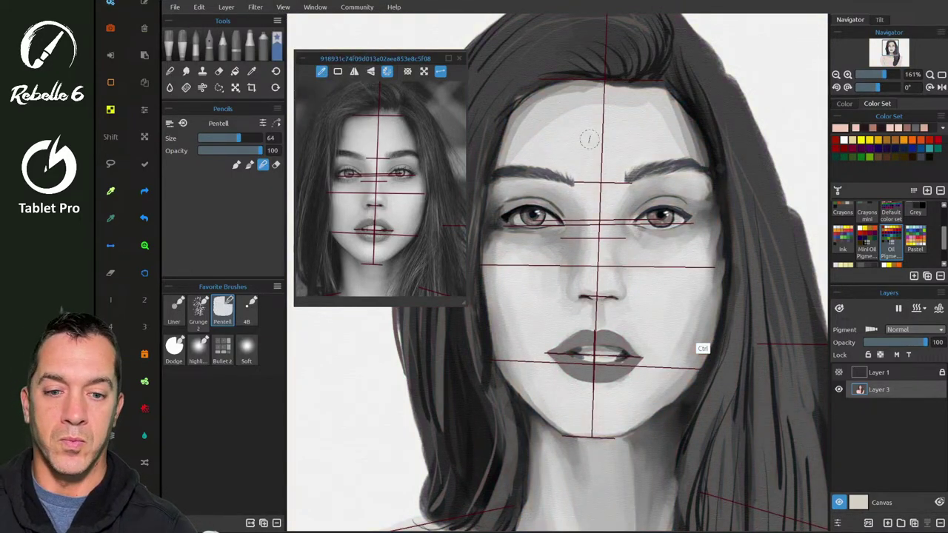
pyautogui.scroll(5, 625, 214)
pyautogui.scroll(5, 363, 169)
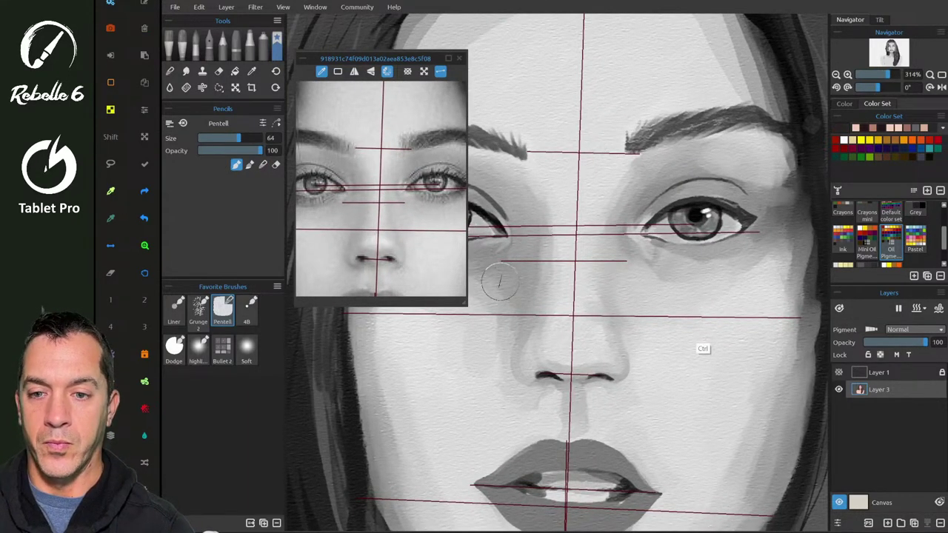
pyautogui.moveTo(491, 309)
pyautogui.mouseDown()
pyautogui.moveTo(520, 237)
pyautogui.moveTo(494, 297)
pyautogui.mouseUp()
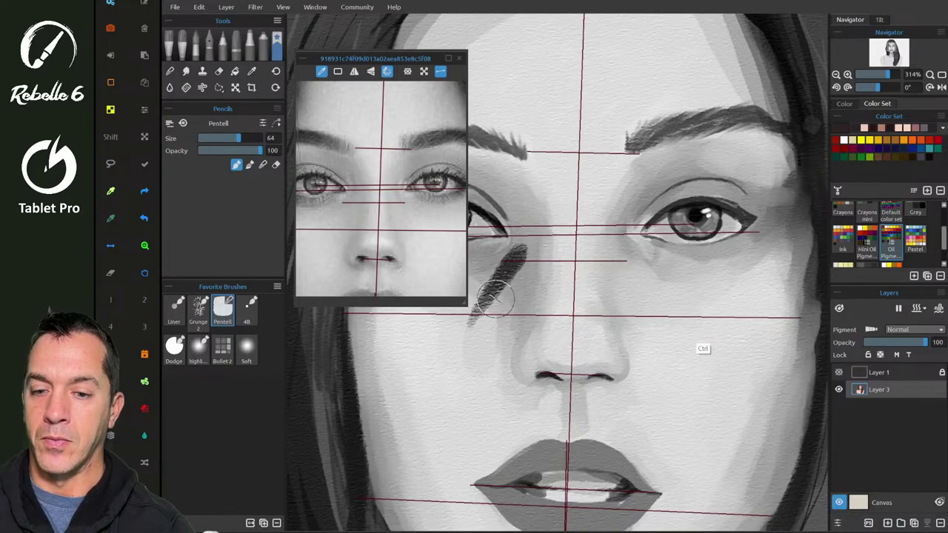
pyautogui.hotkey('ctrl', 'z')
pyautogui.press('4')
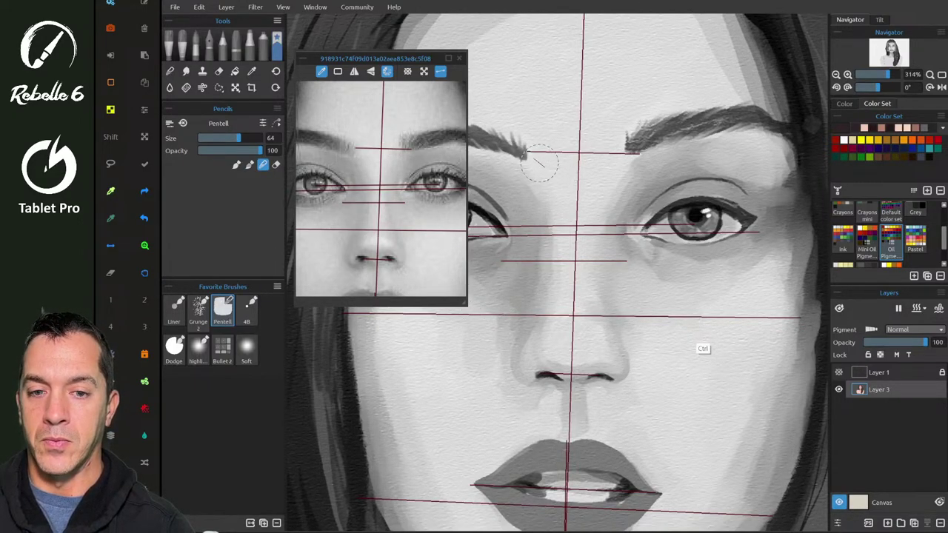
pyautogui.moveTo(529, 206)
pyautogui.mouseDown()
pyautogui.moveTo(540, 180)
pyautogui.moveTo(537, 212)
pyautogui.moveTo(510, 186)
pyautogui.moveTo(499, 188)
pyautogui.moveTo(515, 208)
pyautogui.mouseUp()
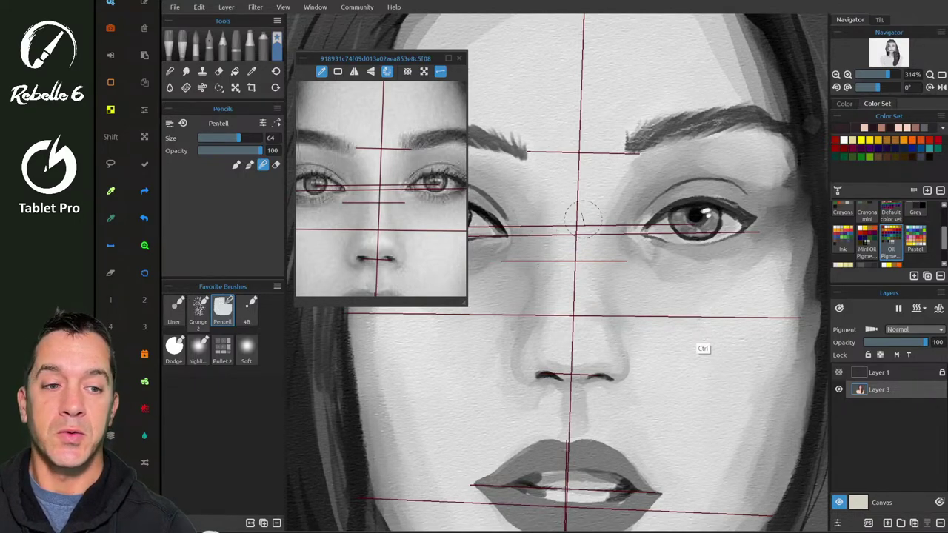
# - Sample a new tone and blend the shadow below the inner corner of the viewer's left eye with the Pentell brush at size 64
pyautogui.press('b')
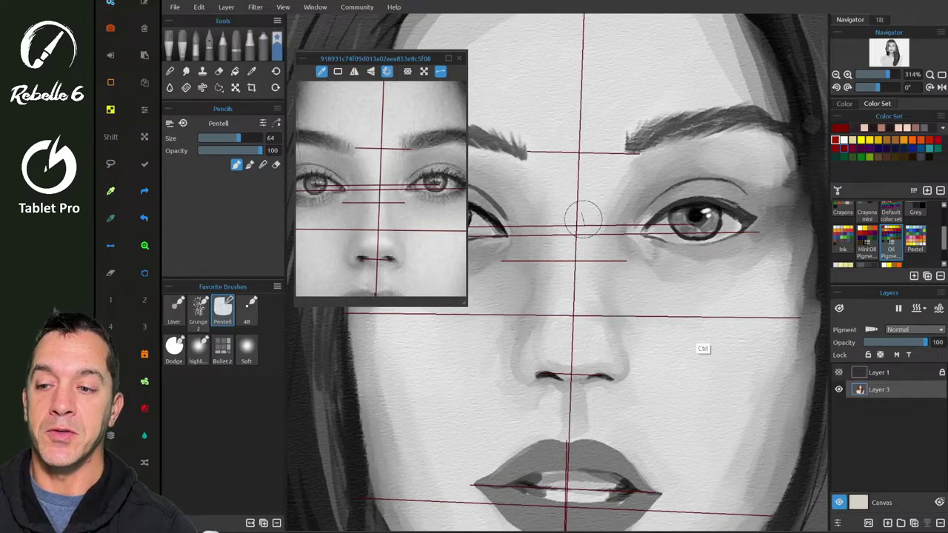
pyautogui.keyDown('alt'); pyautogui.click(649, 140); pyautogui.keyUp('alt')
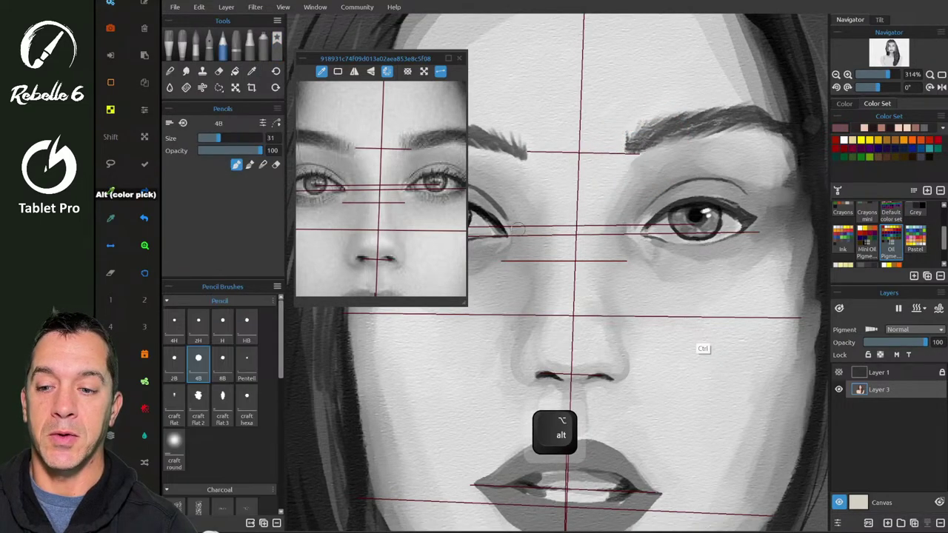
pyautogui.click(277, 45)
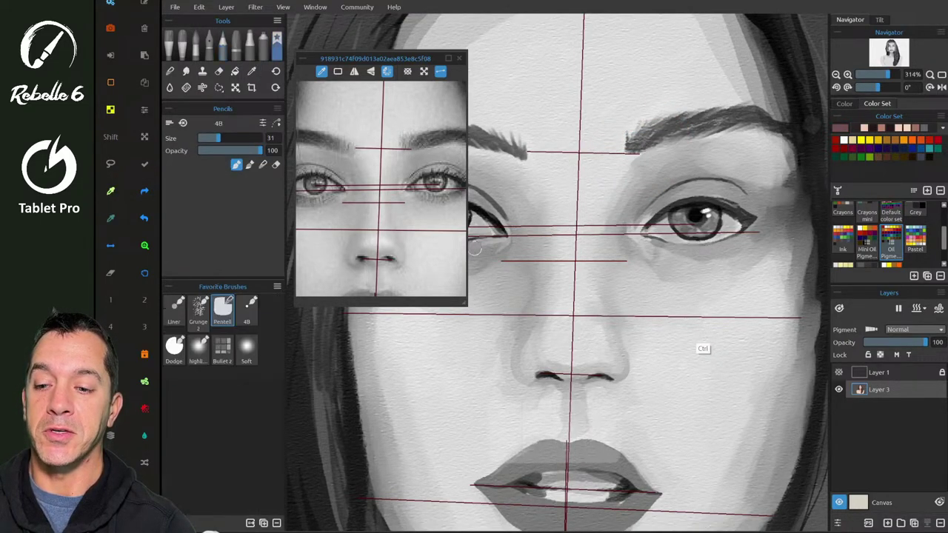
pyautogui.hotkey('shift', 'b')
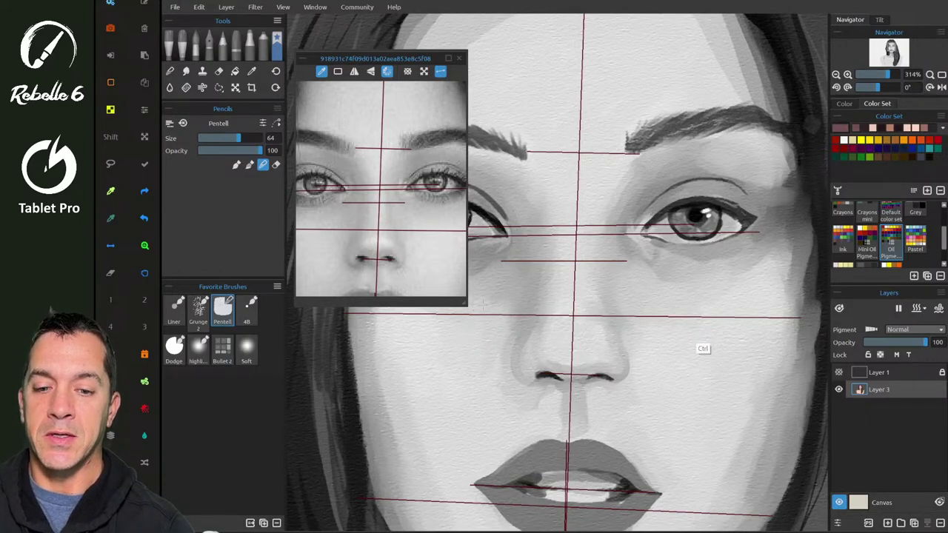
pyautogui.moveTo(510, 293)
pyautogui.mouseDown()
pyautogui.moveTo(485, 318)
pyautogui.moveTo(477, 296)
pyautogui.moveTo(482, 304)
pyautogui.mouseUp()
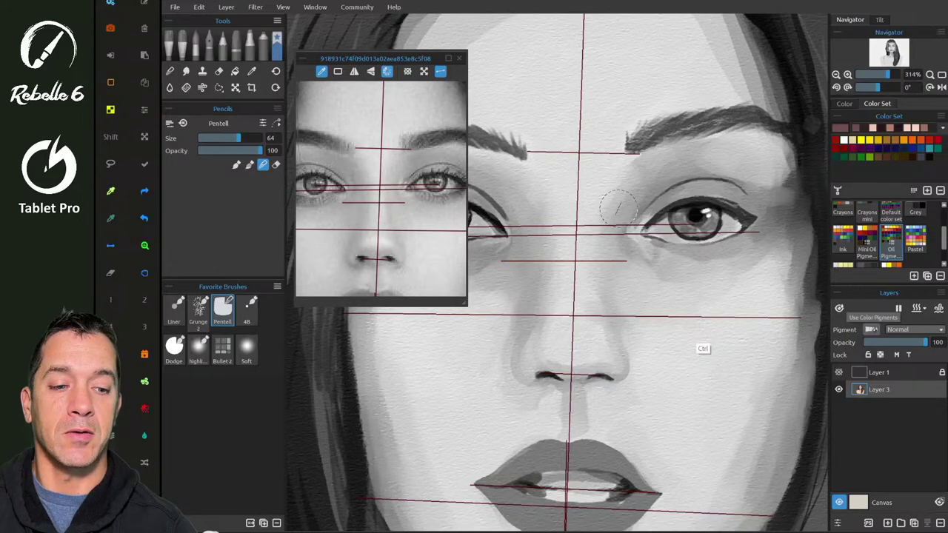
# - Turn on colour pigments for Layer 3
pyautogui.click(872, 330)
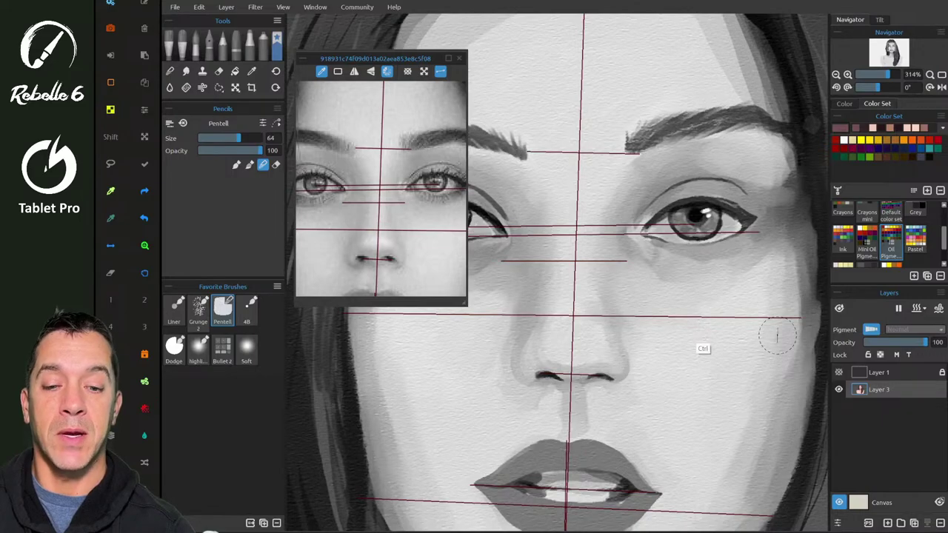
pyautogui.scroll(-3, 777, 337)
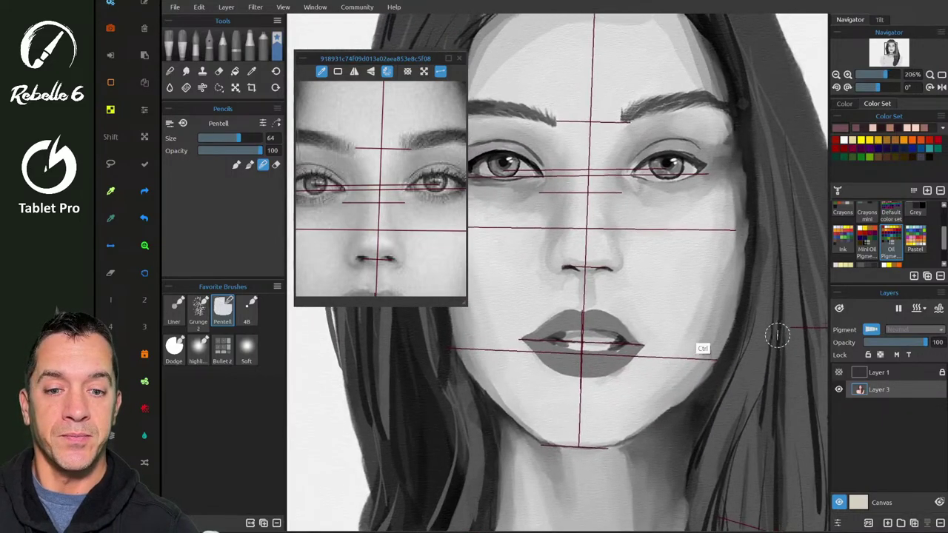
# - Shade beyond the outer corner of the viewer's left eye, undo the unwanted strokes, and blend the area with the Pentell brush at size 64
pyautogui.scroll(1, 776, 336)
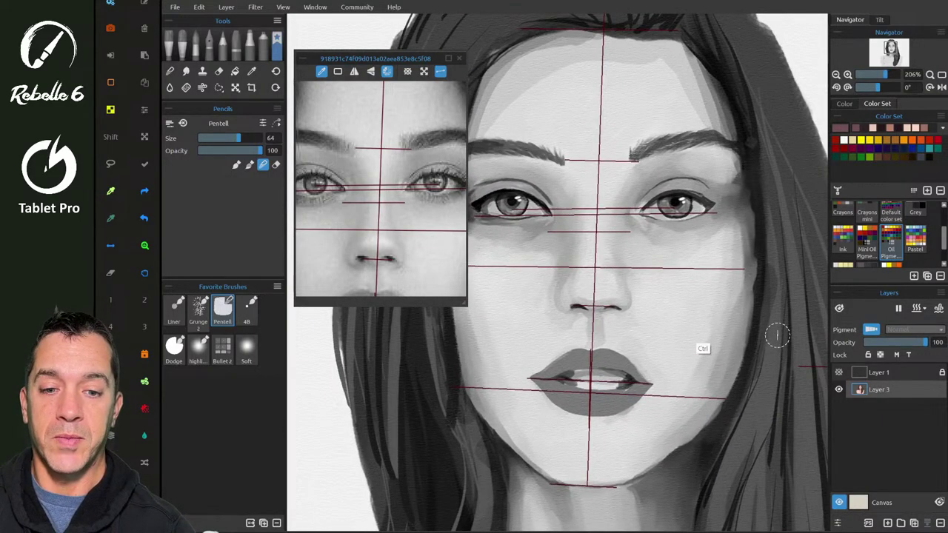
pyautogui.scroll(-1, 776, 337)
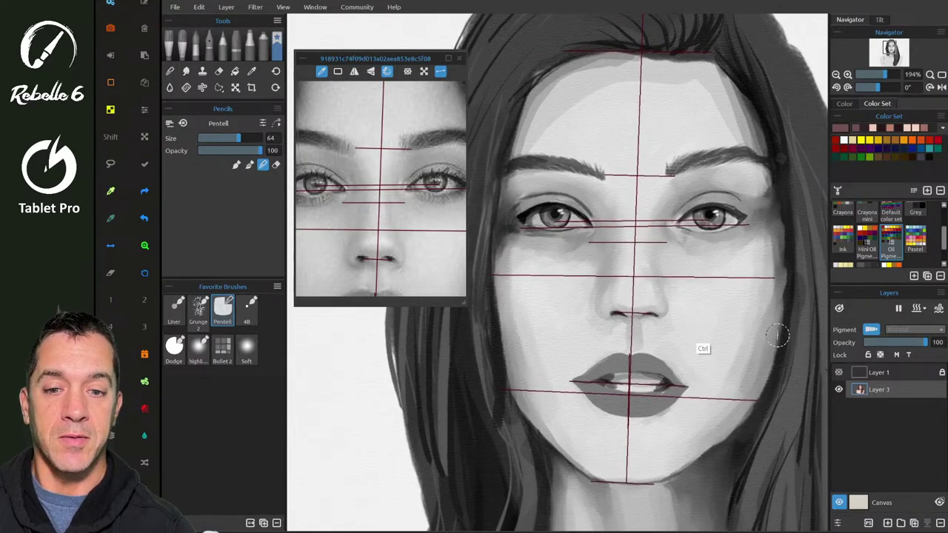
pyautogui.moveTo(382, 193); pyautogui.dragTo(429, 194)
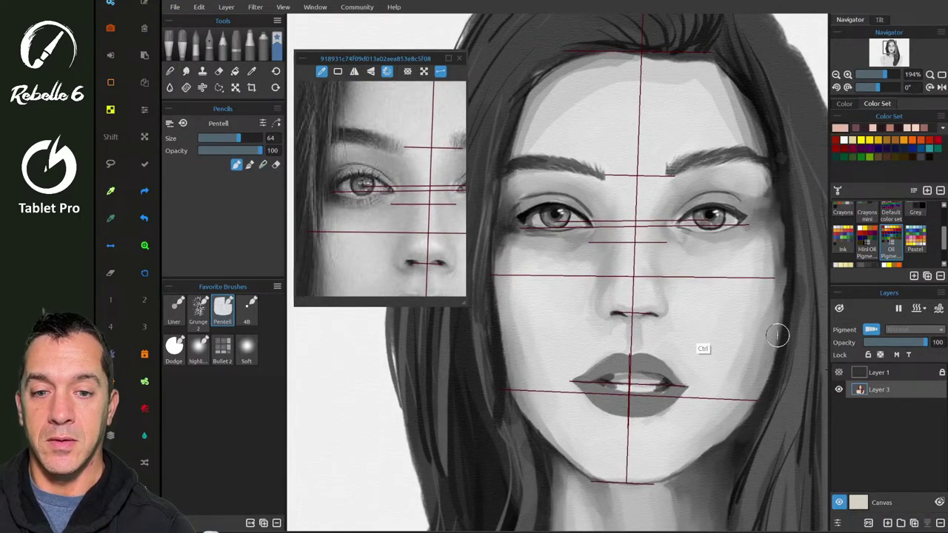
pyautogui.moveTo(504, 237); pyautogui.dragTo(503, 265)
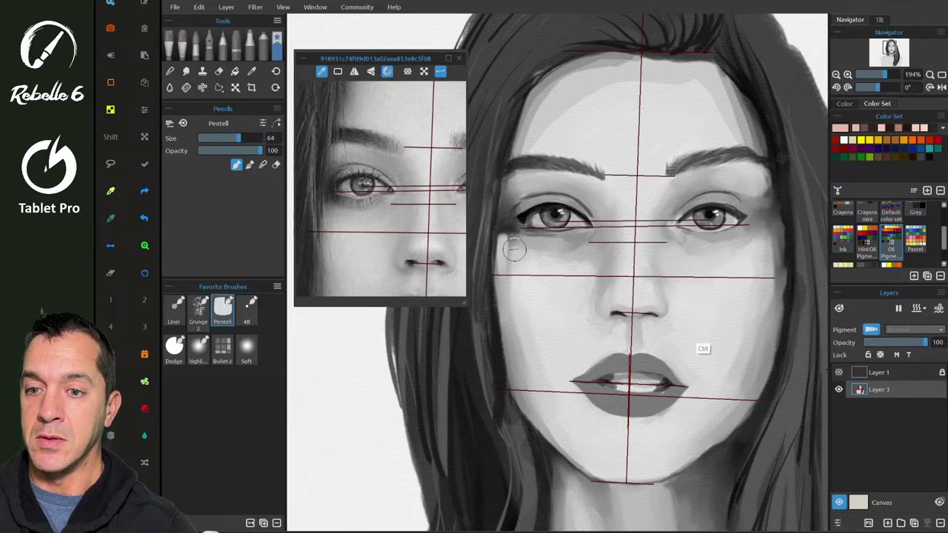
pyautogui.hotkey('ctrl', 'z')
pyautogui.hotkey('ctrl', 'z')
pyautogui.hotkey('ctrl', 'z')
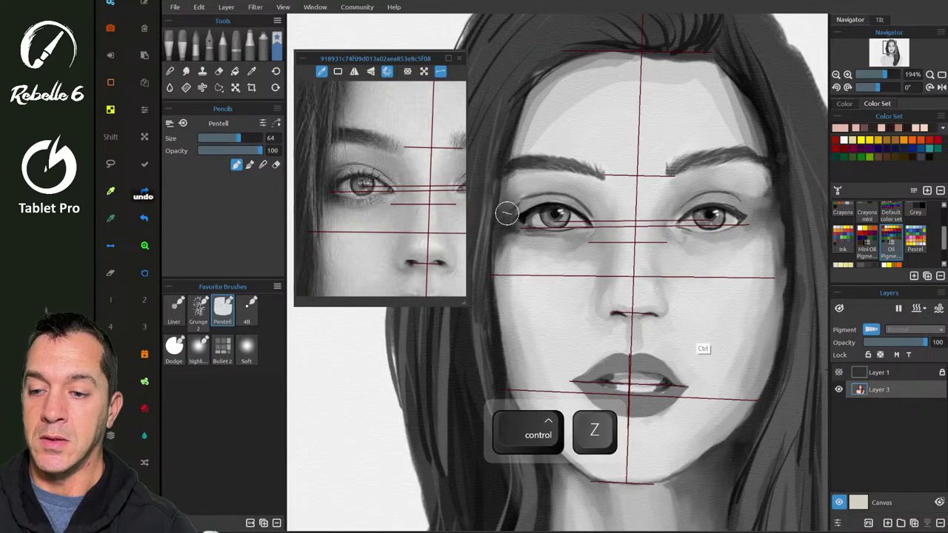
pyautogui.press('4')
pyautogui.moveTo(507, 213)
pyautogui.mouseDown()
pyautogui.moveTo(500, 268)
pyautogui.moveTo(509, 237)
pyautogui.mouseUp()
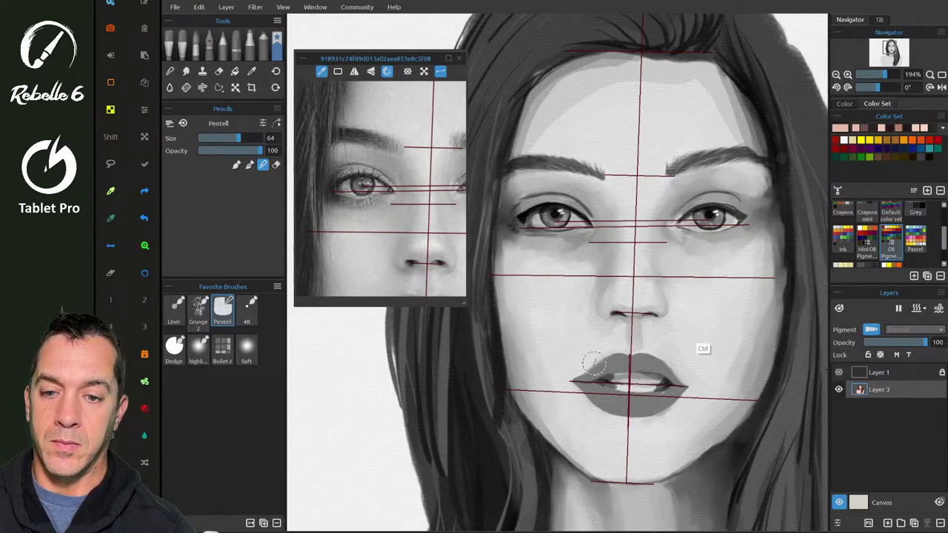
# - Undo the last strokes painted between the nose and the upper lip
pyautogui.scroll(-2, 380, 189)
pyautogui.press('b')
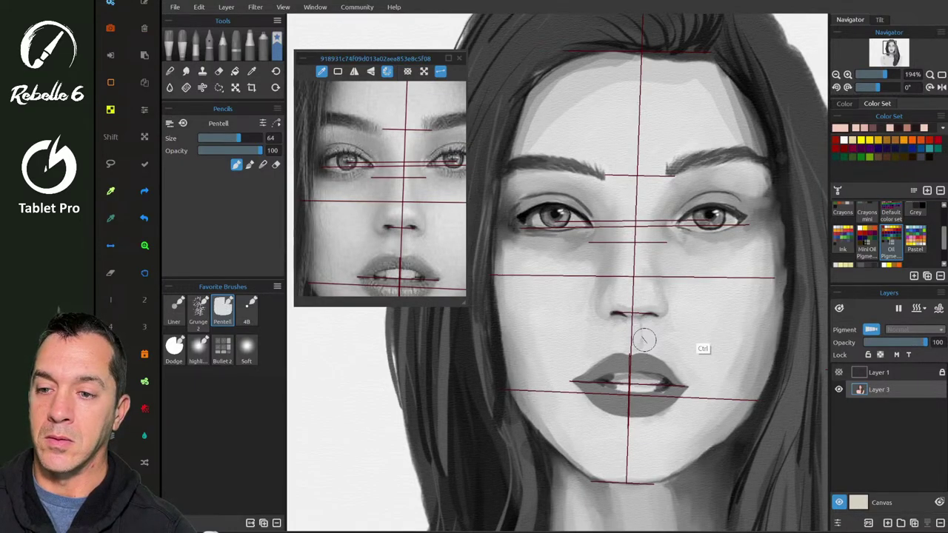
pyautogui.hotkey('ctrl', 'z')
pyautogui.hotkey('ctrl', 'z')
pyautogui.hotkey('ctrl', 'z')
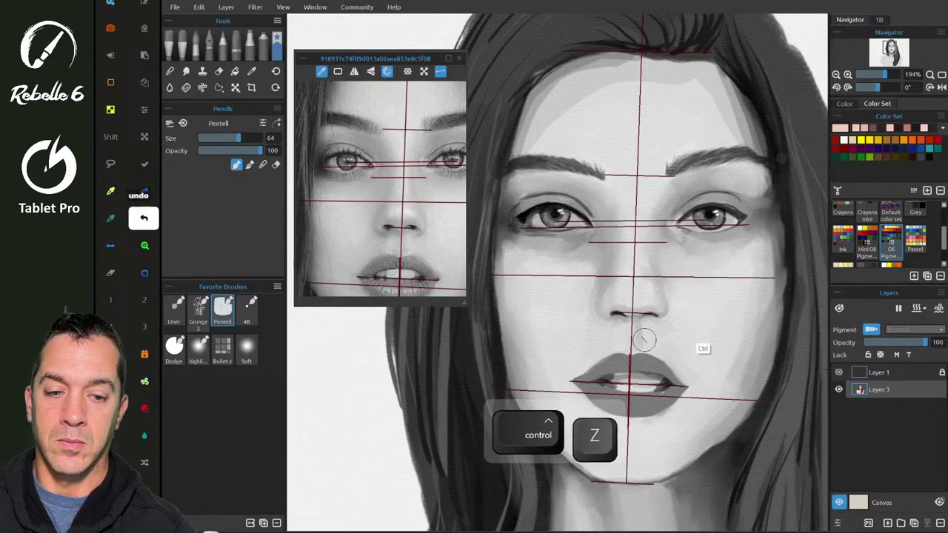
pyautogui.hotkey('ctrl', 'z')
pyautogui.hotkey('ctrl', 'z')
pyautogui.hotkey('ctrl', 'z')
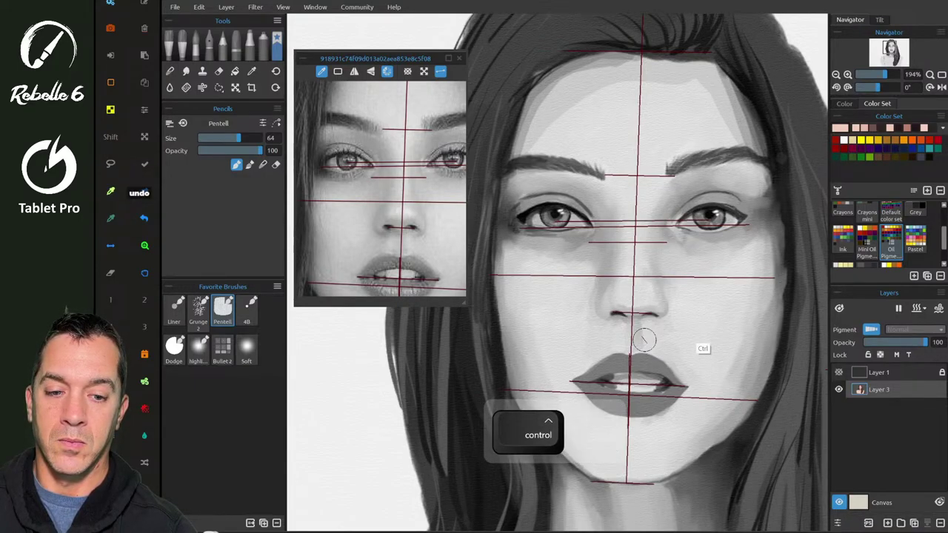
pyautogui.hotkey('ctrl', 'z')
pyautogui.hotkey('ctrl', 'z')
pyautogui.hotkey('ctrl', 'z')
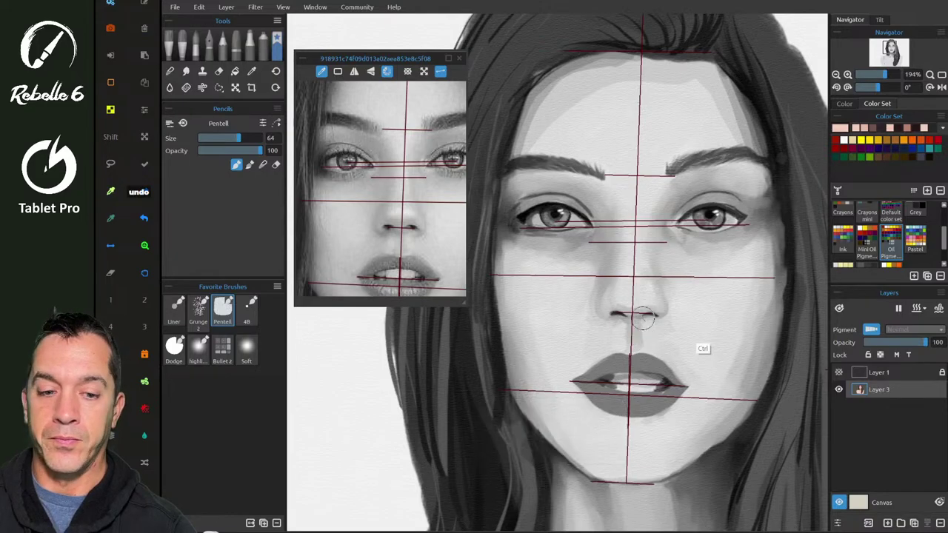
# - Blend the shading below the nose and beside the nostril on the viewer's left with the Pentell brush at size 64
pyautogui.press('4')
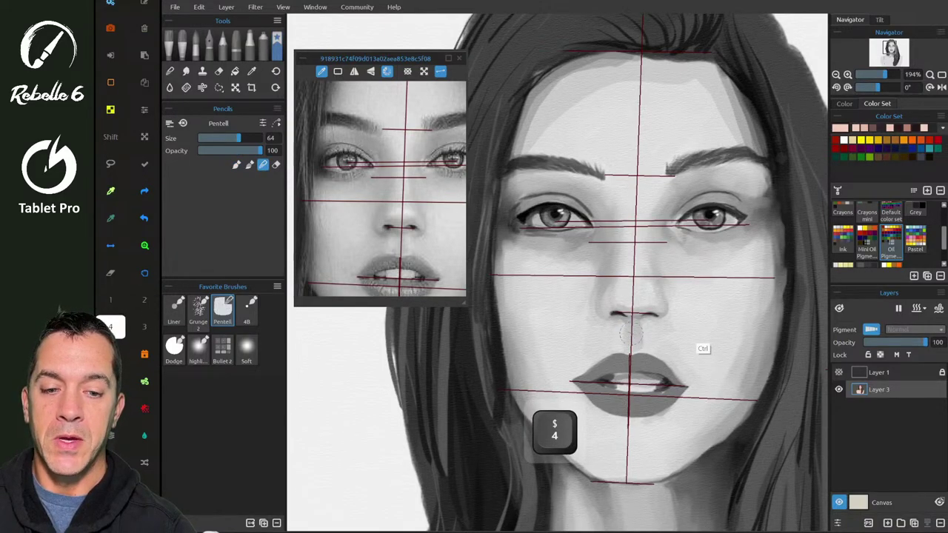
pyautogui.press('4')
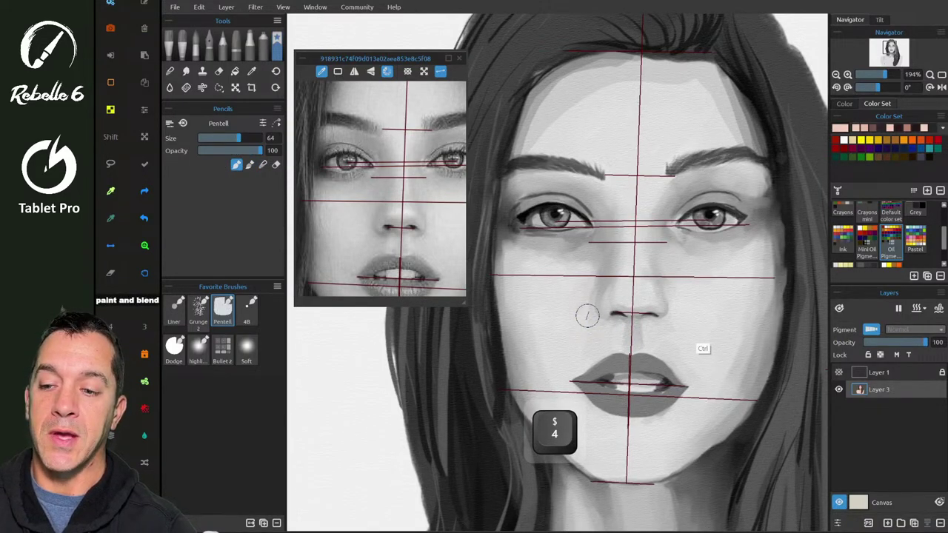
pyautogui.press('4')
pyautogui.press('4')
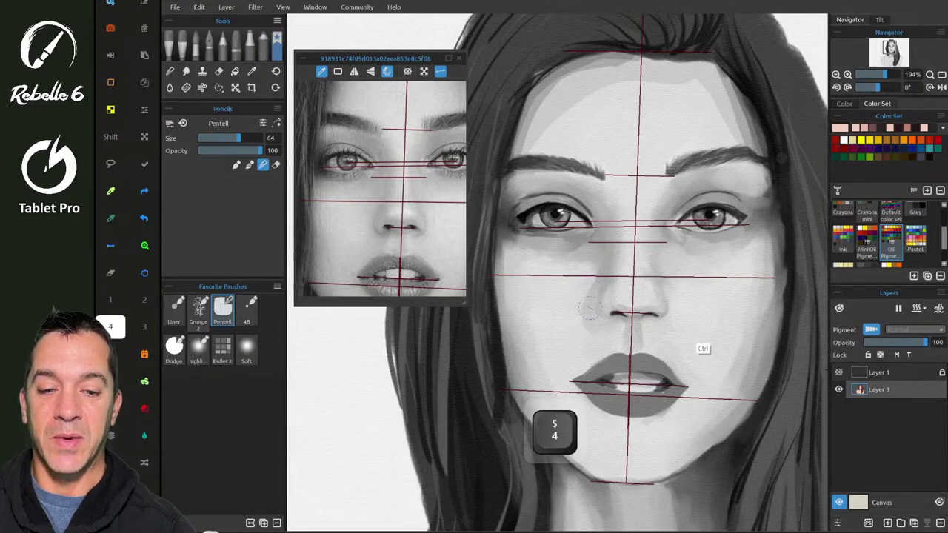
pyautogui.moveTo(599, 323); pyautogui.dragTo(605, 336)
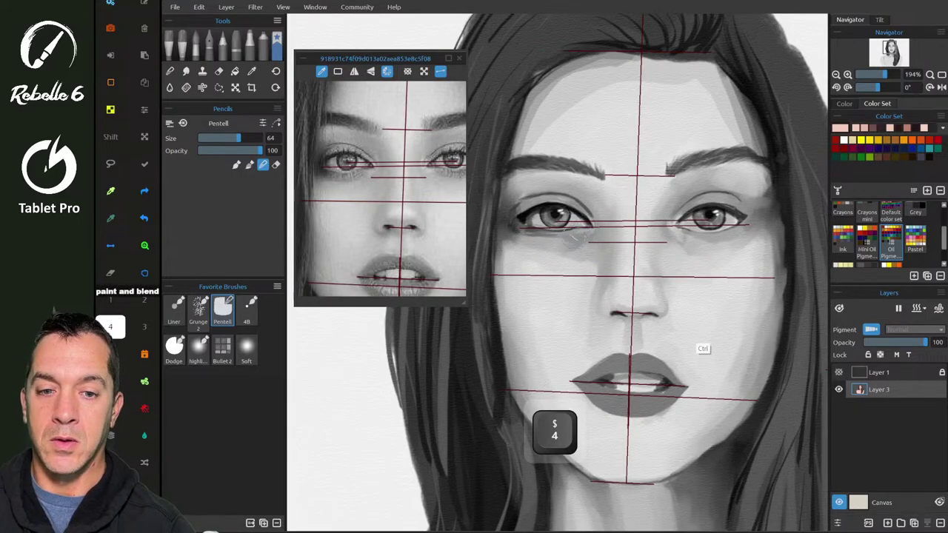
# - Blend the shadow below the viewer's left eye with the Pentell brush at size 64
pyautogui.moveTo(559, 238)
pyautogui.mouseDown()
pyautogui.moveTo(534, 241)
pyautogui.moveTo(530, 231)
pyautogui.moveTo(549, 239)
pyautogui.moveTo(512, 231)
pyautogui.moveTo(567, 238)
pyautogui.moveTo(535, 248)
pyautogui.mouseUp()
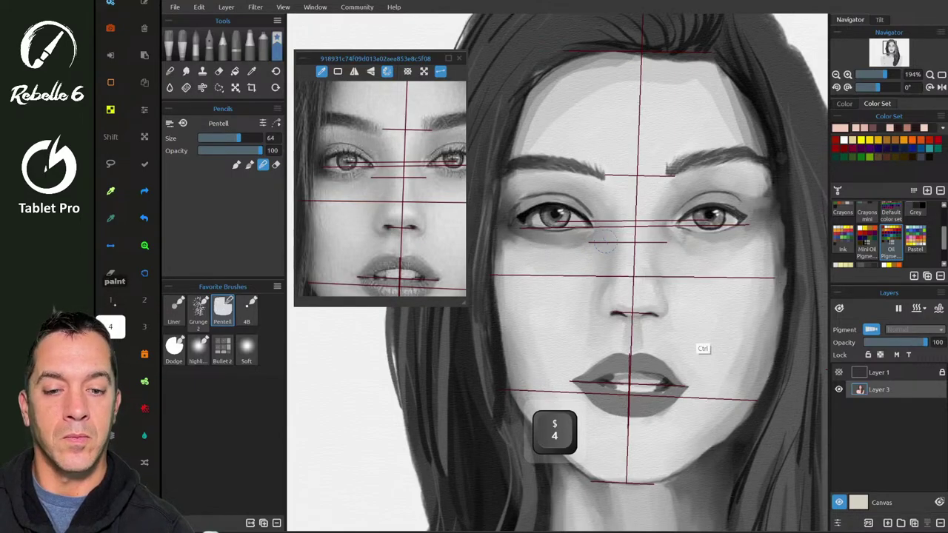
pyautogui.press('4')
# - Undo the last paint stroke and blend the edge of the viewer's left cheek up to the outer eye corner
pyautogui.press('1')
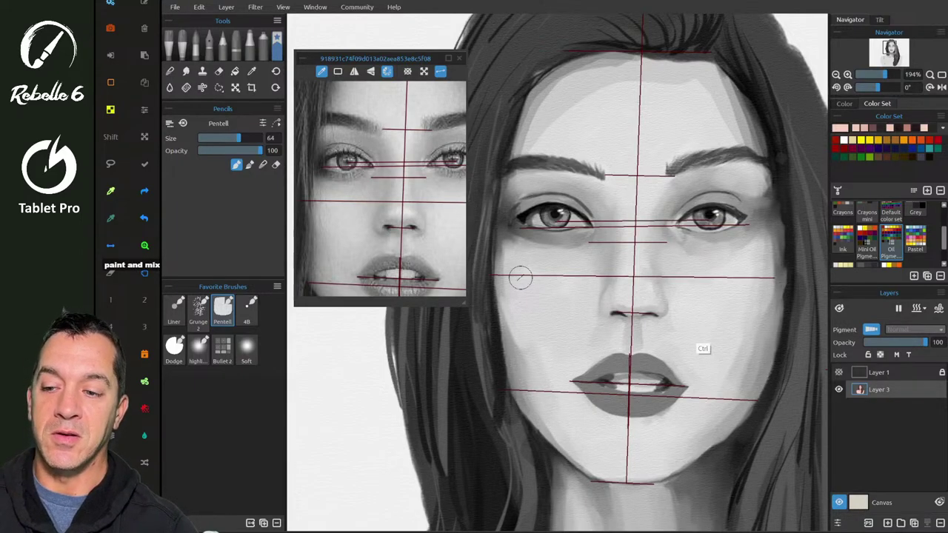
pyautogui.hotkey('ctrl', 'z')
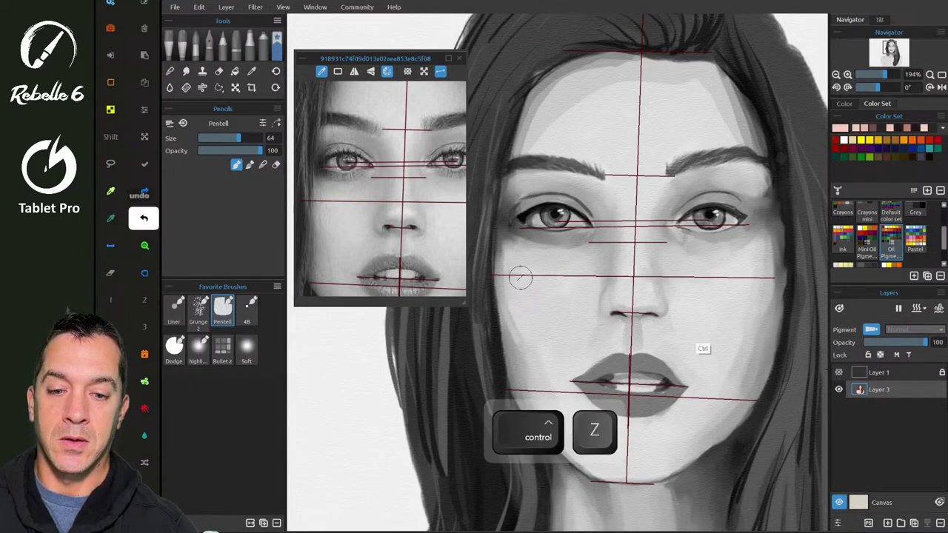
pyautogui.press('4')
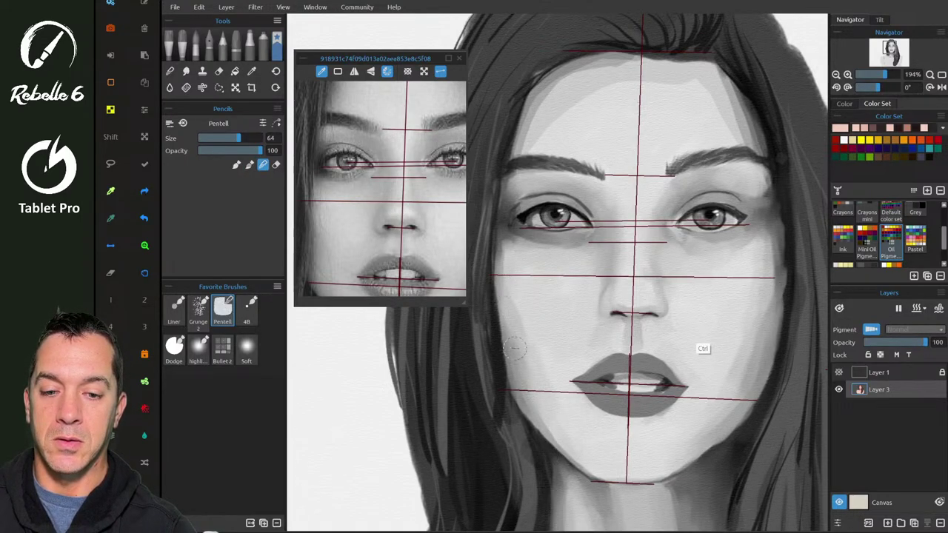
pyautogui.moveTo(506, 334); pyautogui.dragTo(499, 302)
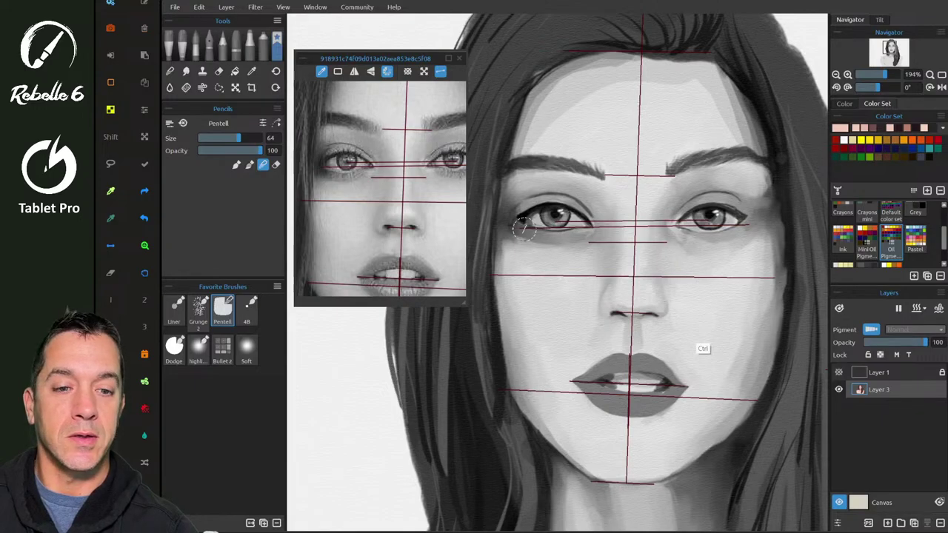
pyautogui.moveTo(523, 228); pyautogui.dragTo(516, 218)
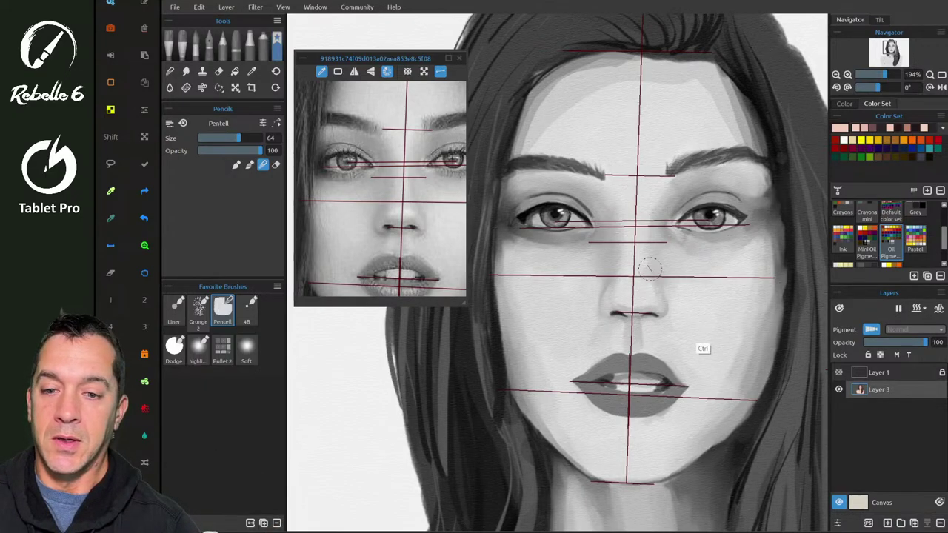
# - Sample a skin tone beside the nose in the reference photo and shade the nose tip with the Pentell brush at size 64
pyautogui.click(410, 208)
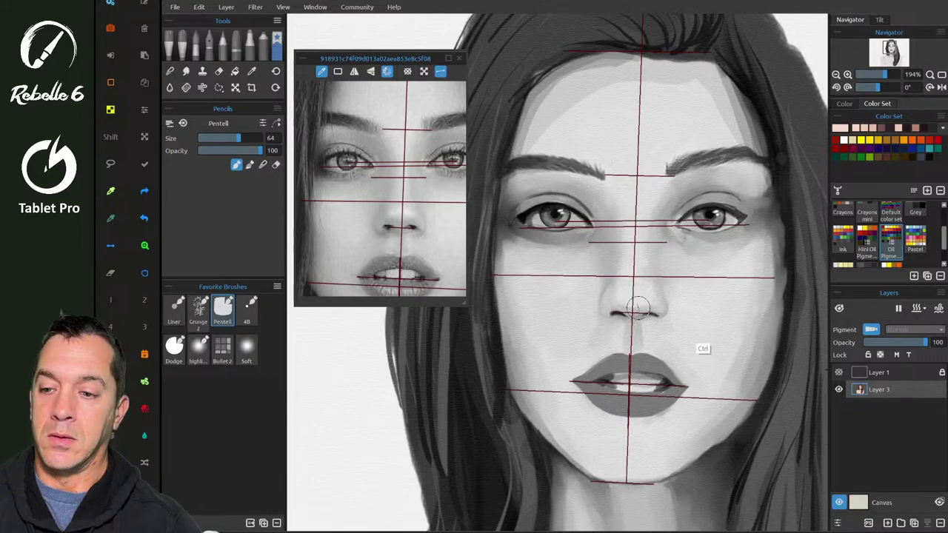
pyautogui.press('4')
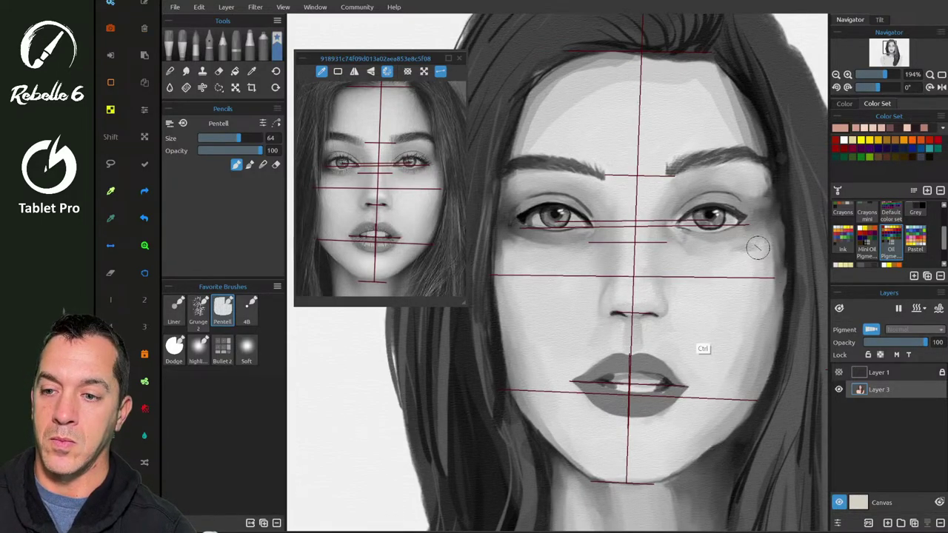
# - Undo the last stroke beside the viewer's right eye and blend the shading between its outer corner and the brow
pyautogui.hotkey('ctrl', 'z')
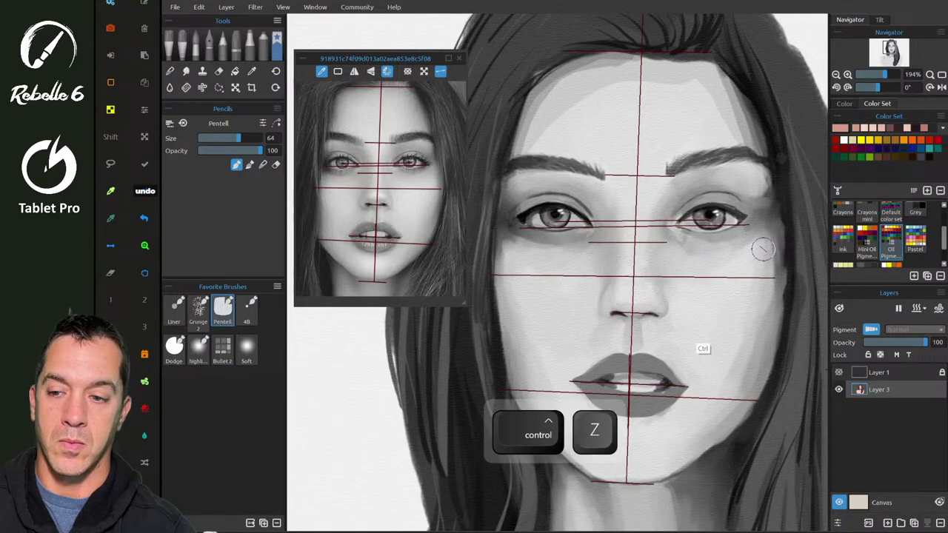
pyautogui.press('4')
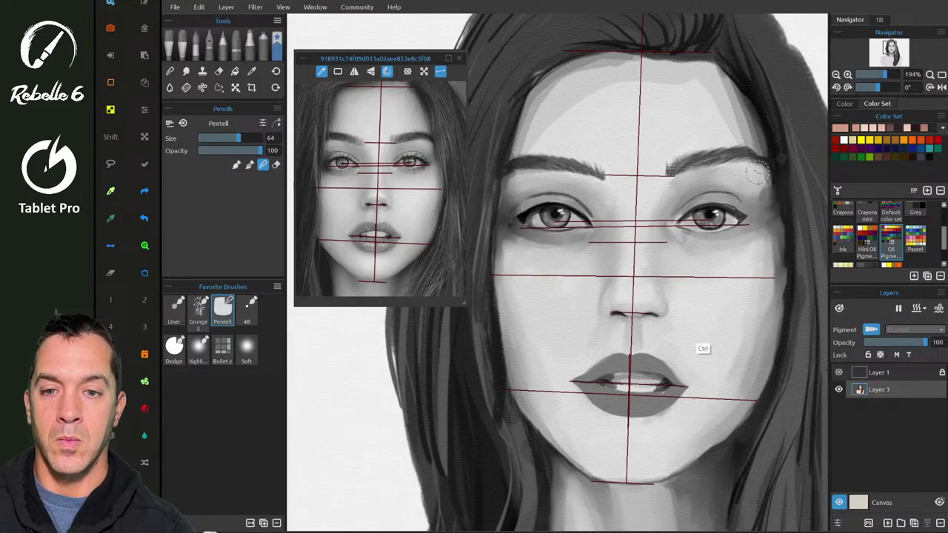
pyautogui.moveTo(753, 198); pyautogui.dragTo(738, 187)
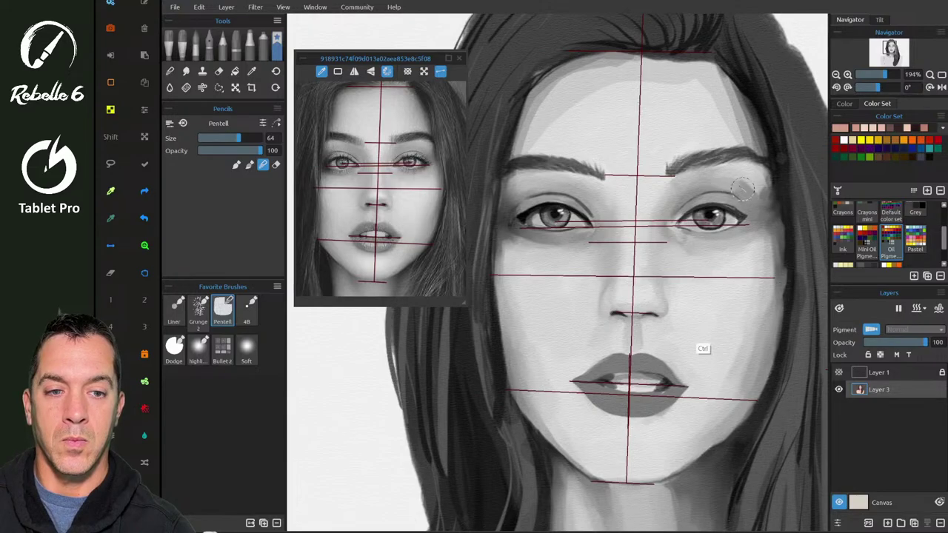
pyautogui.moveTo(758, 192)
pyautogui.mouseDown()
pyautogui.moveTo(764, 188)
pyautogui.moveTo(713, 181)
pyautogui.moveTo(768, 170)
pyautogui.moveTo(767, 180)
pyautogui.mouseUp()
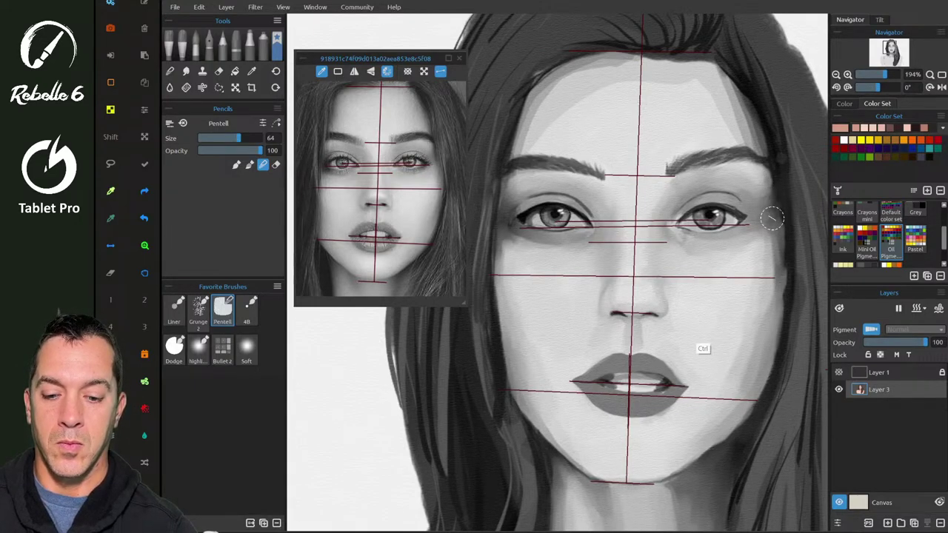
# - Switch to the YouTube Studio live stream page to read the chat and return to Rebelle
pyautogui.hotkey('alt', 'Tab')
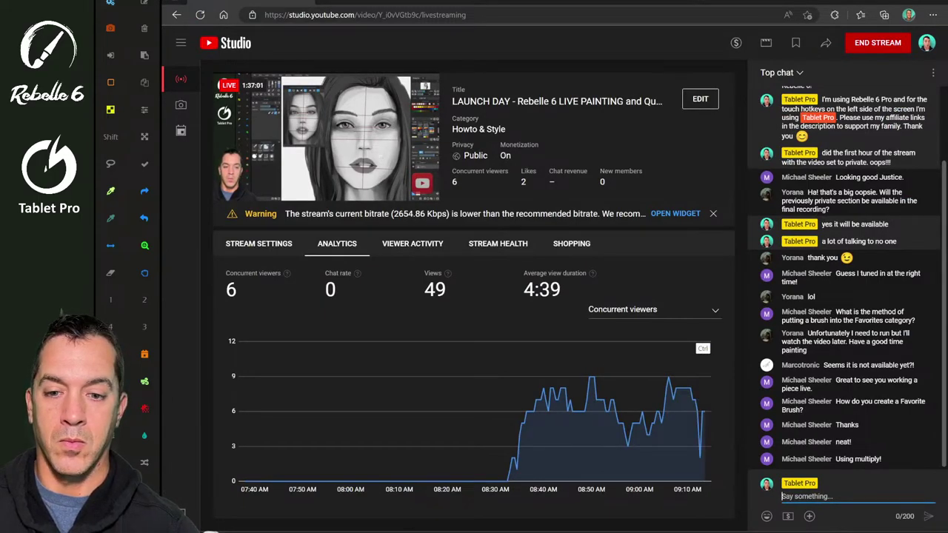
pyautogui.moveTo(354, 531)
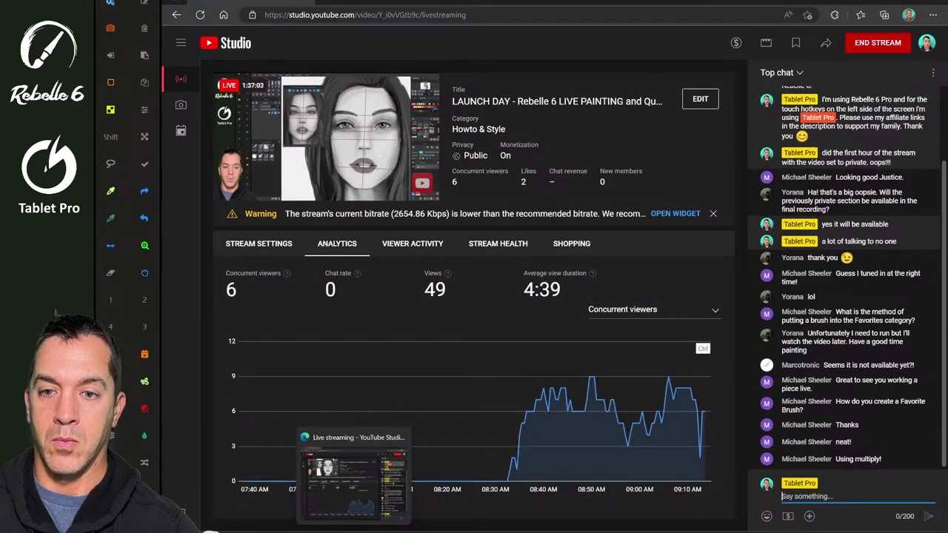
pyautogui.hotkey('alt', 'Tab')
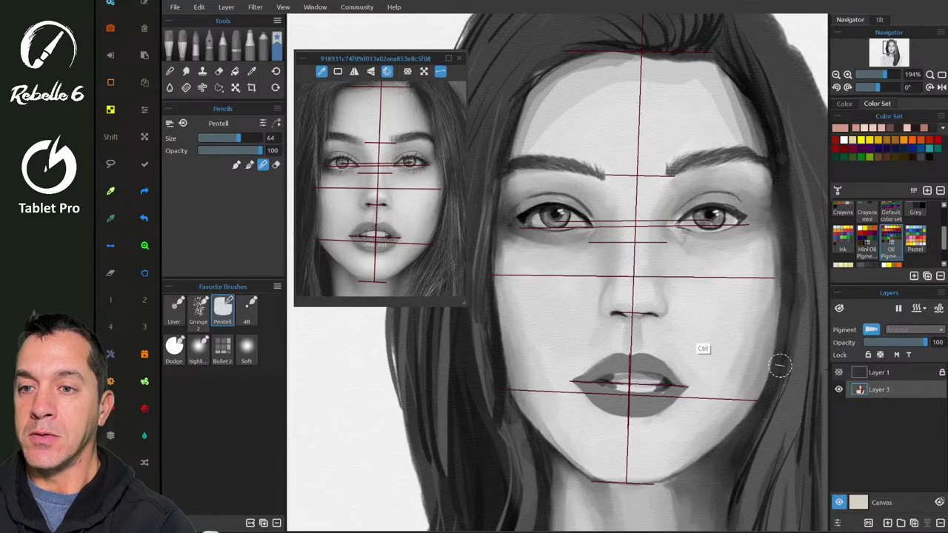
# - Try the Bullet ink pen at size 8 beside the hair, set its water to 1, and undo the test scribbles
pyautogui.press('i')
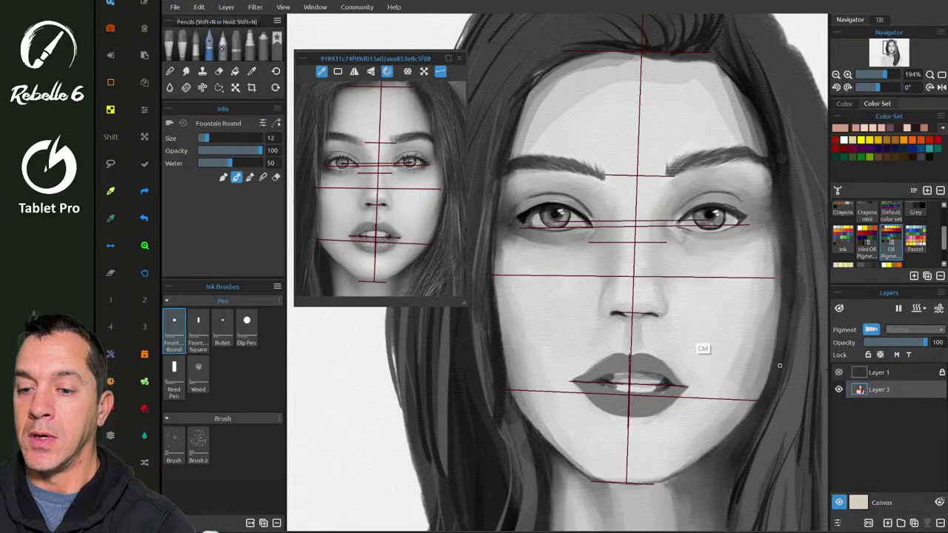
pyautogui.click(222, 325)
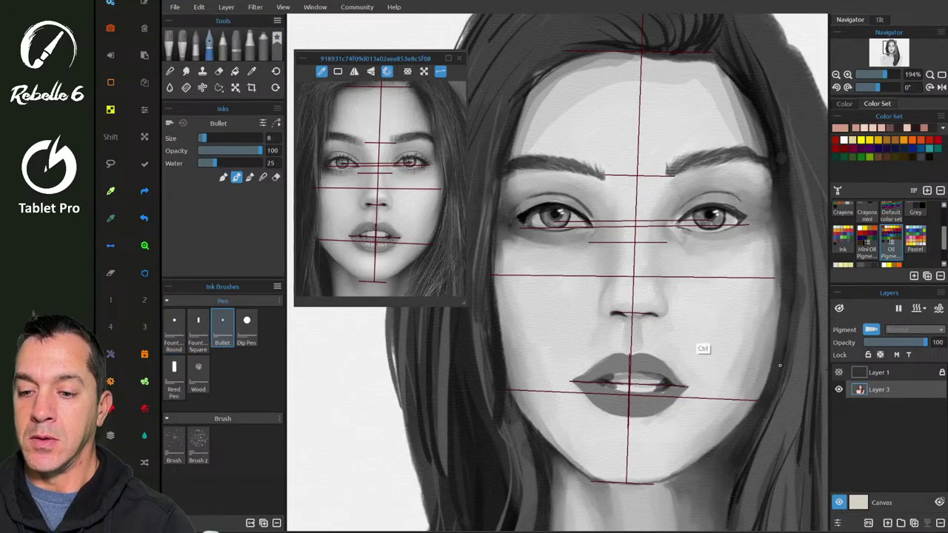
pyautogui.moveTo(328, 414); pyautogui.dragTo(385, 470)
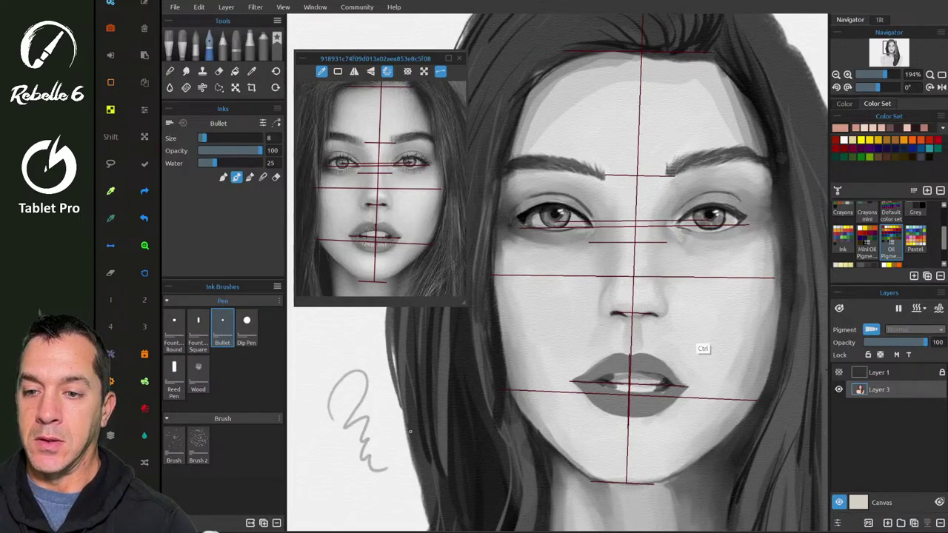
pyautogui.click(200, 163)
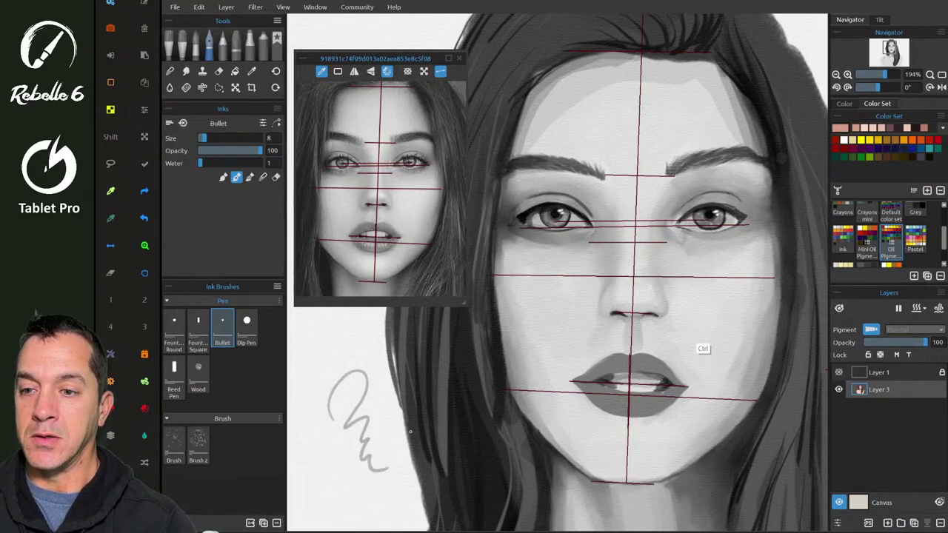
pyautogui.hotkey('ctrl', 'z')
pyautogui.moveTo(309, 404)
pyautogui.mouseDown()
pyautogui.moveTo(355, 392)
pyautogui.moveTo(379, 435)
pyautogui.mouseUp()
pyautogui.hotkey('ctrl', 'z')
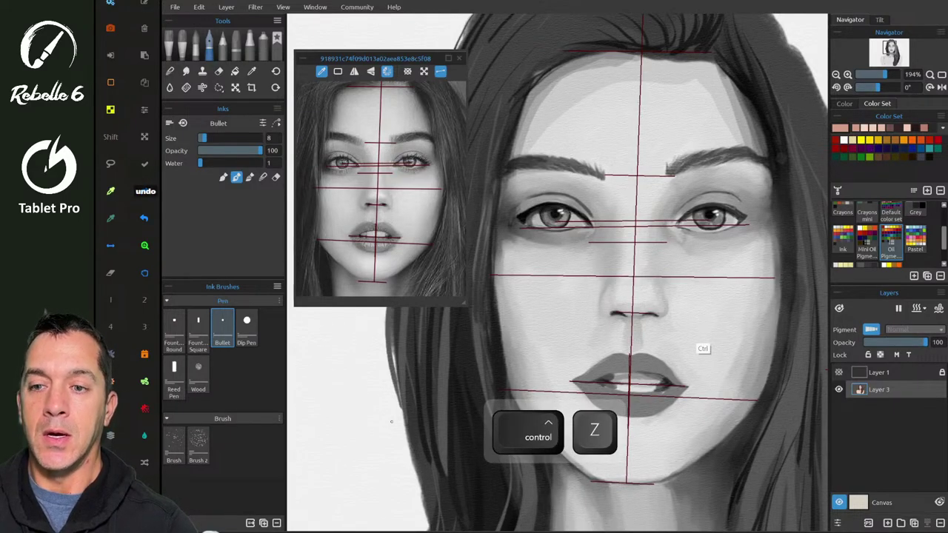
# - Draw a test scribble beside the hair with the Fountain Round ink pen at size 12 and undo it
pyautogui.click(174, 326)
pyautogui.moveTo(310, 414)
pyautogui.mouseDown()
pyautogui.moveTo(342, 416)
pyautogui.moveTo(370, 442)
pyautogui.mouseUp()
pyautogui.hotkey('ctrl', 'z')
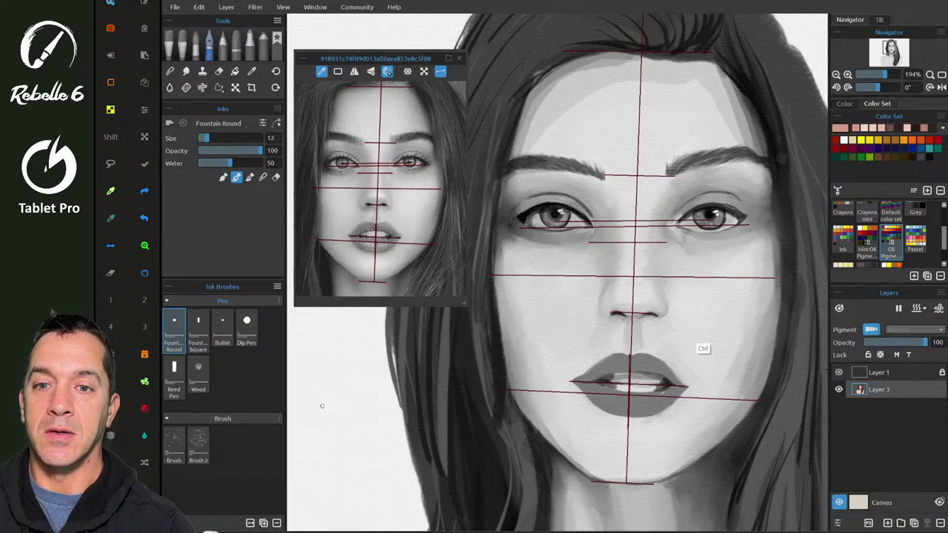
# - Turn off the greyscale display of the reference photo and the canvas to return both to full colour
pyautogui.click(387, 72)
pyautogui.click(283, 6)
pyautogui.click(308, 100)
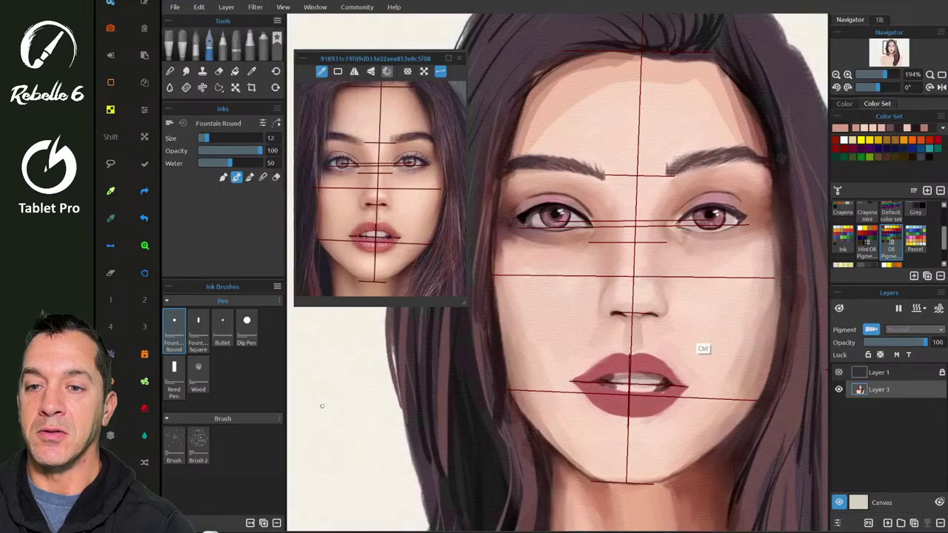
# - Change the Fountain Round pen's colour to a dark navy, trying scribbles beside the hair and undoing them
pyautogui.moveTo(323, 409)
pyautogui.mouseDown()
pyautogui.moveTo(354, 428)
pyautogui.moveTo(370, 454)
pyautogui.mouseUp()
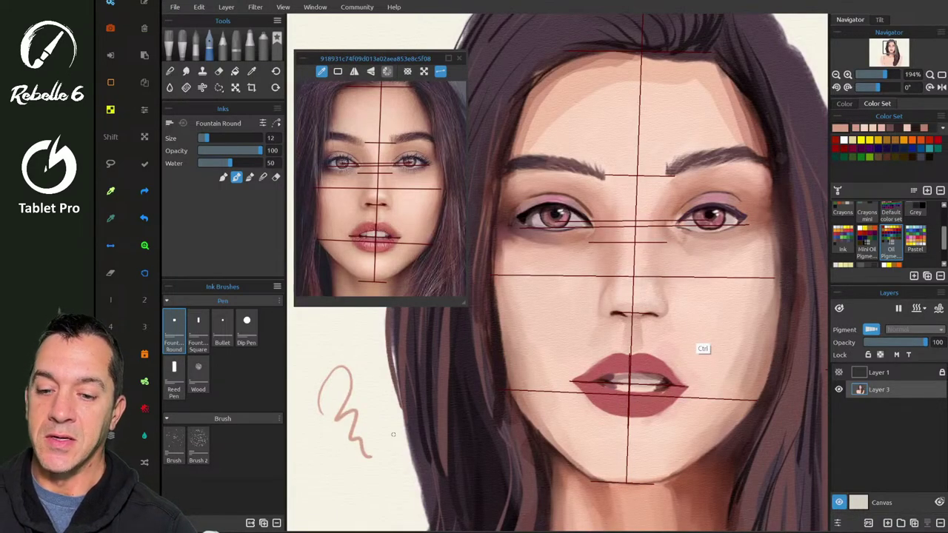
pyautogui.hotkey('ctrl', 'z')
pyautogui.hotkey('ctrl', 'z')
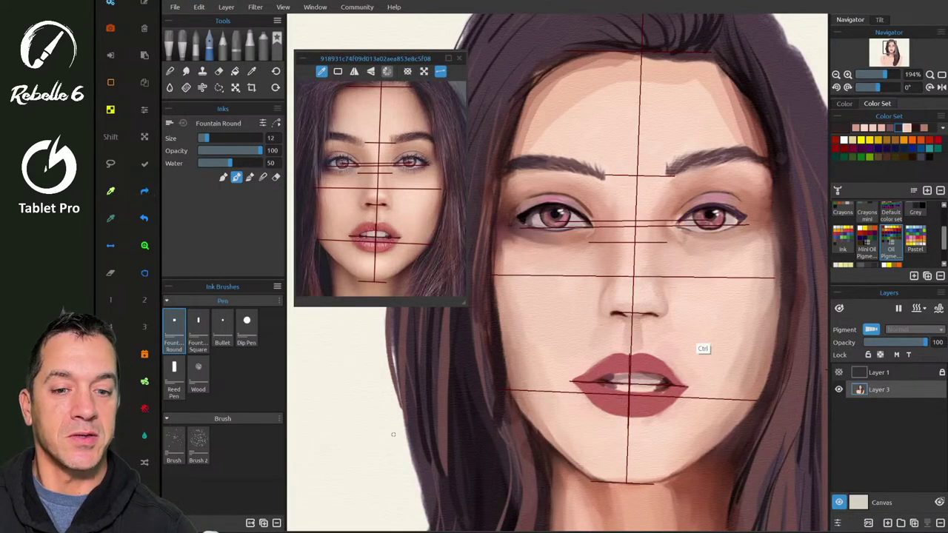
pyautogui.moveTo(319, 372); pyautogui.dragTo(369, 453)
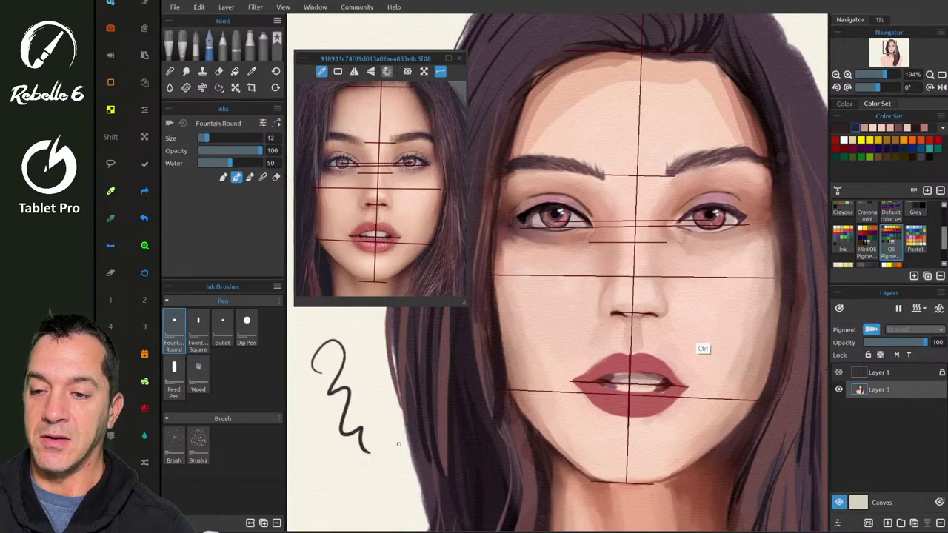
pyautogui.hotkey('ctrl', 'z')
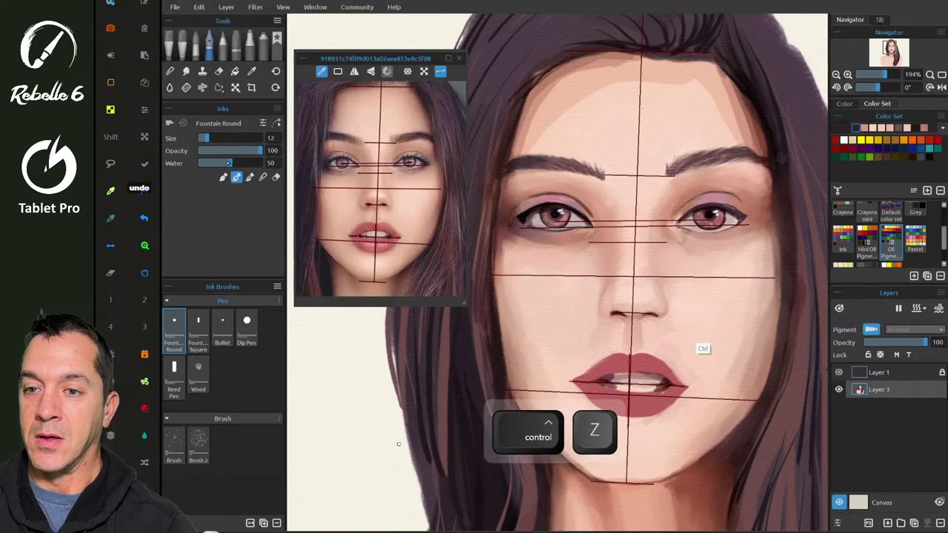
# - Set the Fountain Round pen's water to 1, try it with a scribble beside the hair, and undo the scribble
pyautogui.click(177, 318)
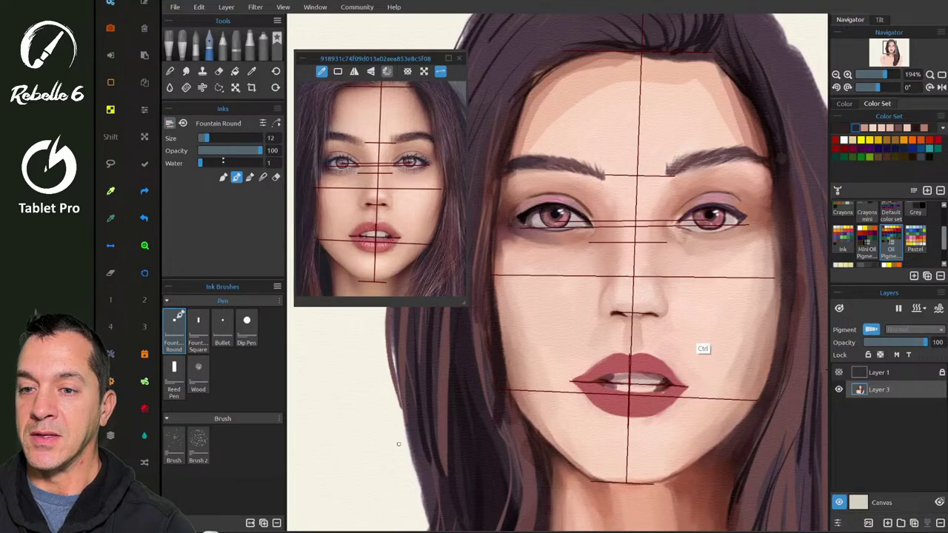
pyautogui.click(276, 123)
pyautogui.click(326, 131)
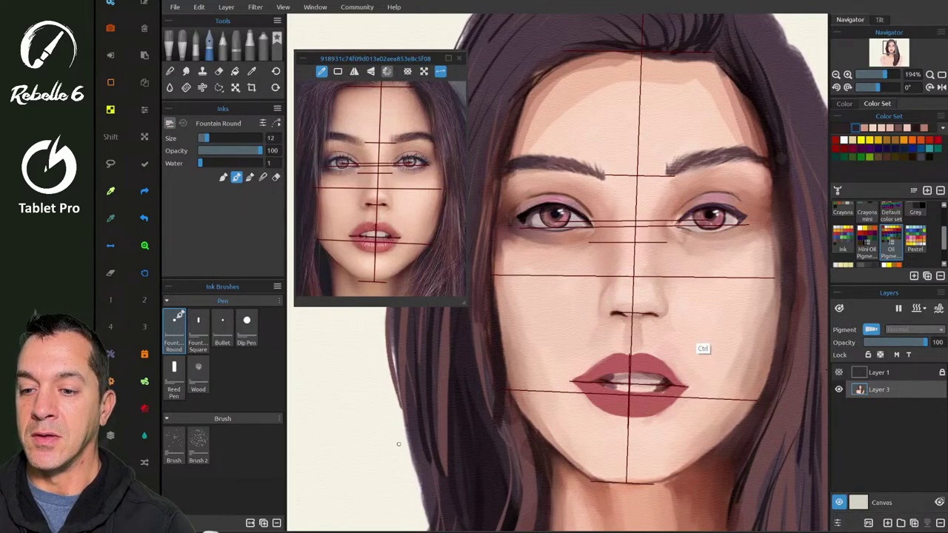
pyautogui.moveTo(322, 382)
pyautogui.mouseDown()
pyautogui.moveTo(342, 450)
pyautogui.moveTo(402, 471)
pyautogui.mouseUp()
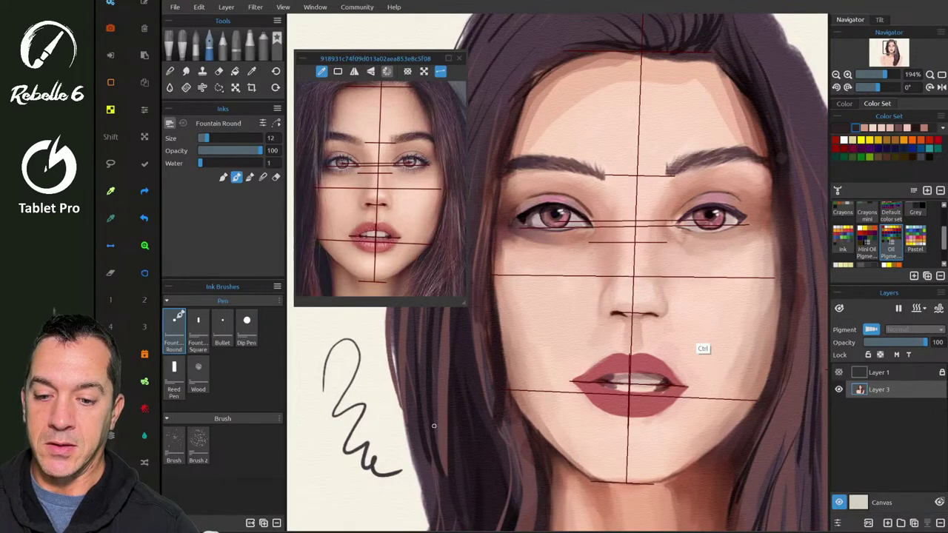
pyautogui.hotkey('ctrl', 'z')
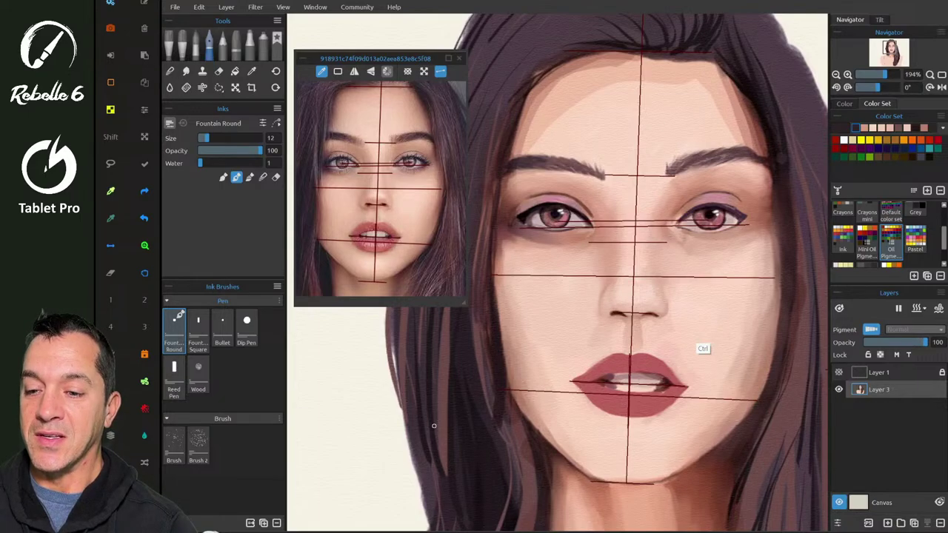
pyautogui.click(277, 286)
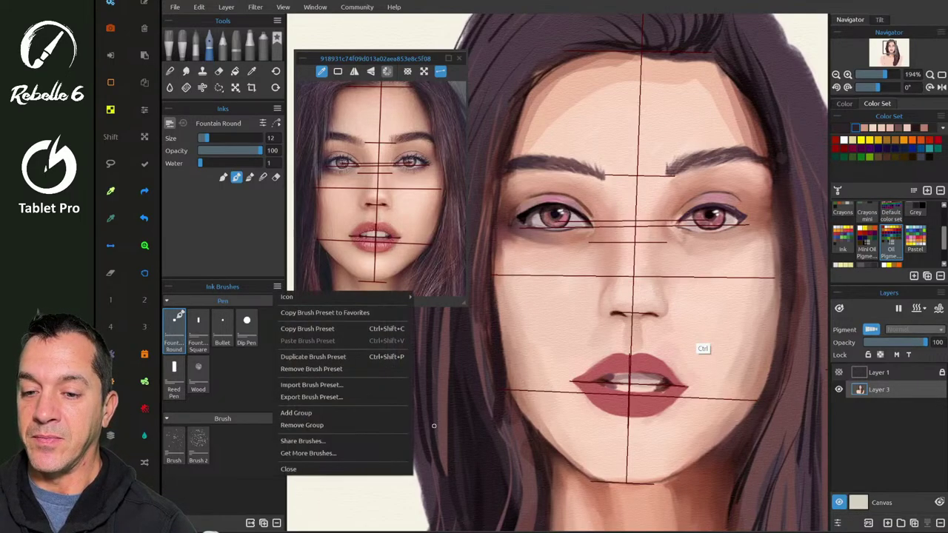
pyautogui.click(434, 425)
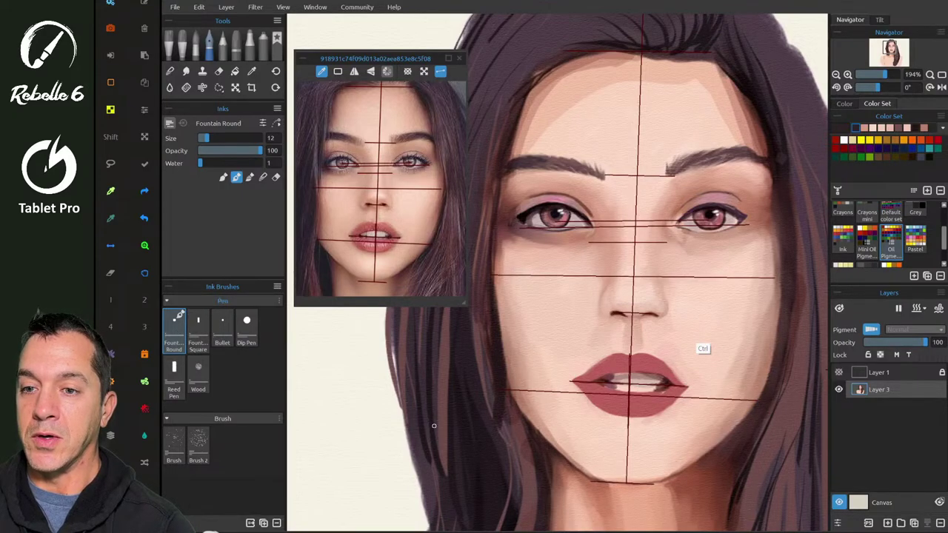
# - Switch the pen's position smoothing to the pulled string mode and try a long stroke across the face, undoing it
pyautogui.click(276, 122)
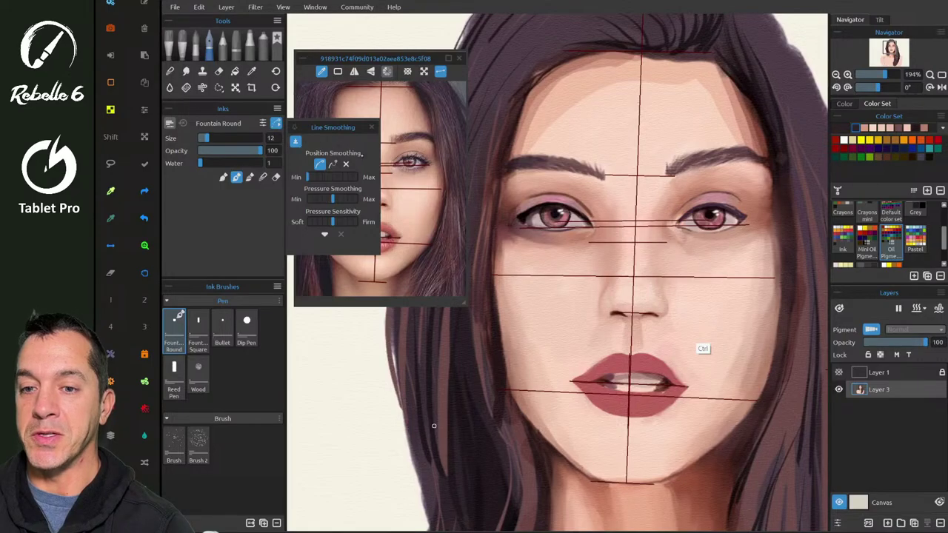
pyautogui.click(333, 163)
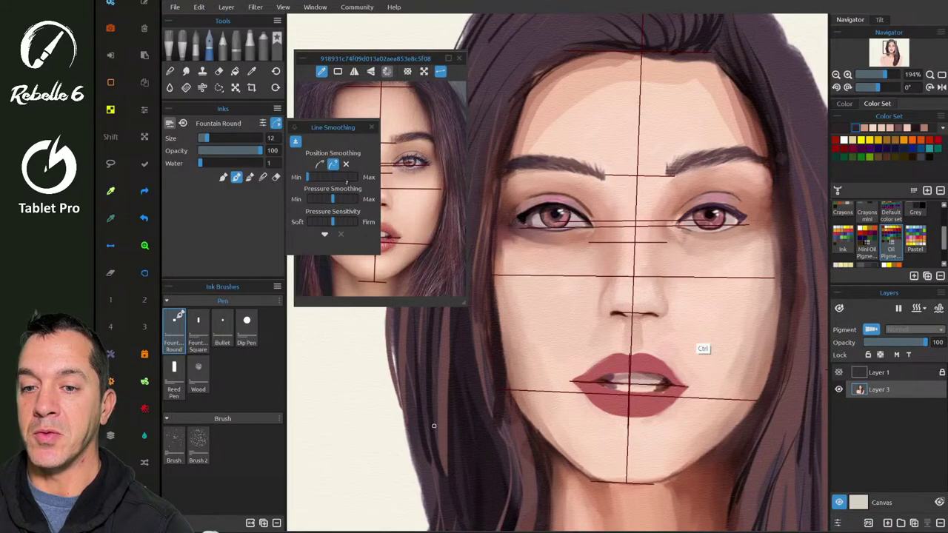
pyautogui.moveTo(337, 378)
pyautogui.mouseDown()
pyautogui.moveTo(383, 335)
pyautogui.moveTo(337, 447)
pyautogui.moveTo(473, 300)
pyautogui.moveTo(493, 334)
pyautogui.moveTo(461, 393)
pyautogui.moveTo(572, 297)
pyautogui.moveTo(548, 437)
pyautogui.mouseUp()
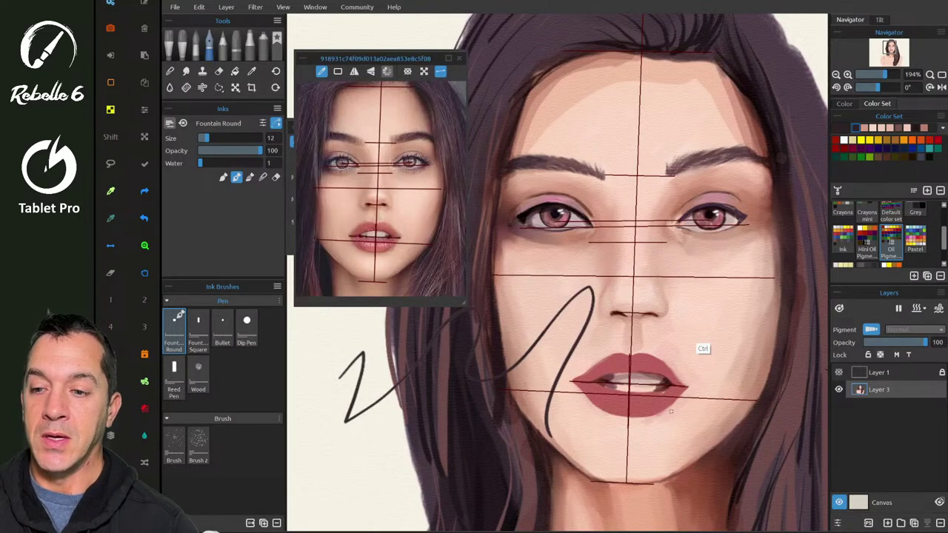
pyautogui.hotkey('ctrl', 'z')
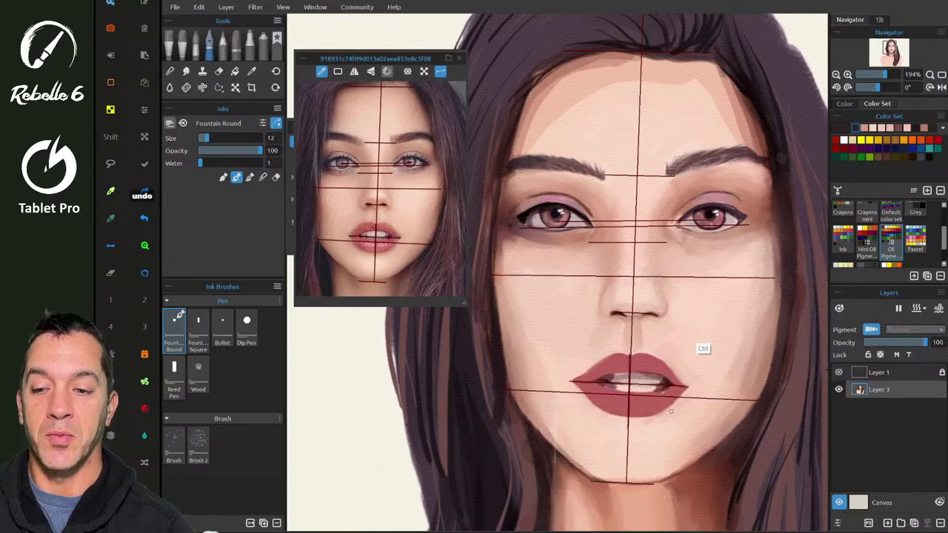
# - Copy the Fountain Round preset to the favourite brushes and select the copy there
pyautogui.click(277, 287)
pyautogui.click(340, 313)
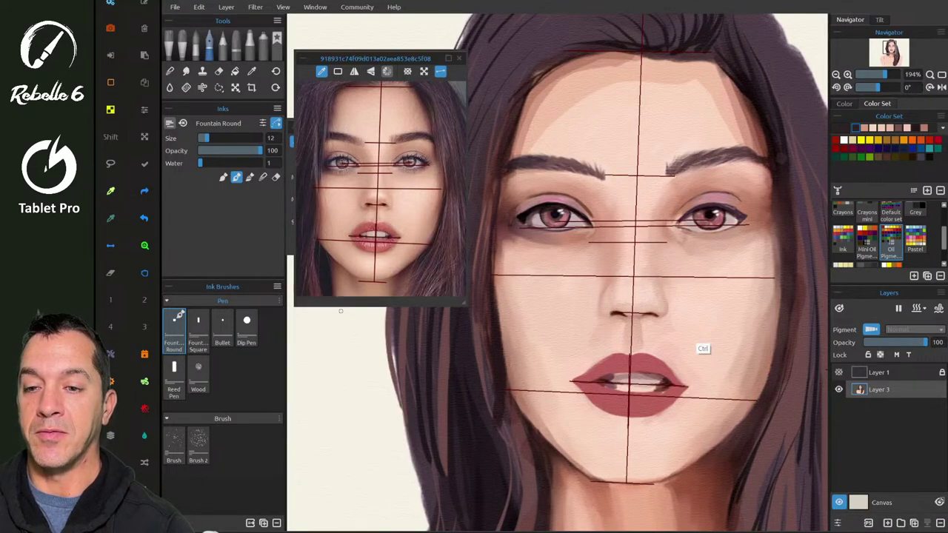
pyautogui.hotkey('shift', 'b')
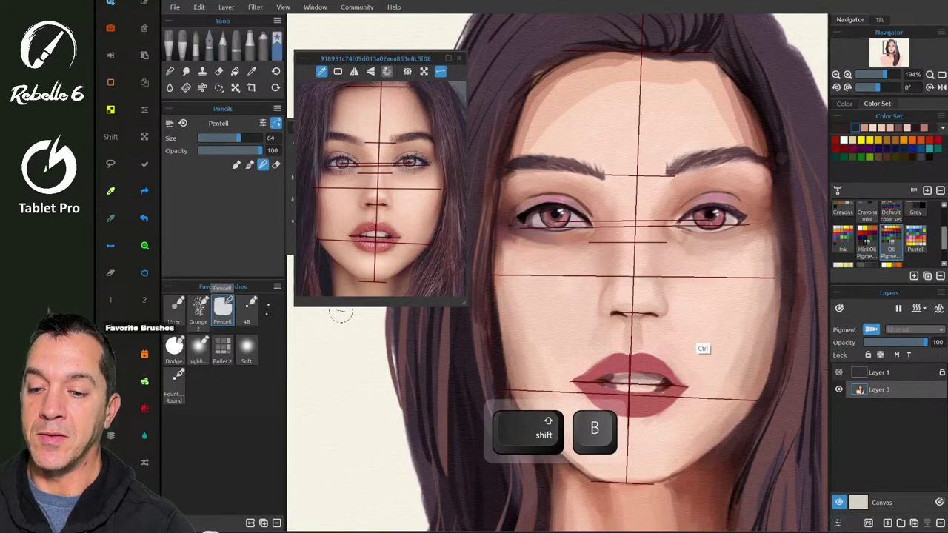
pyautogui.click(177, 400)
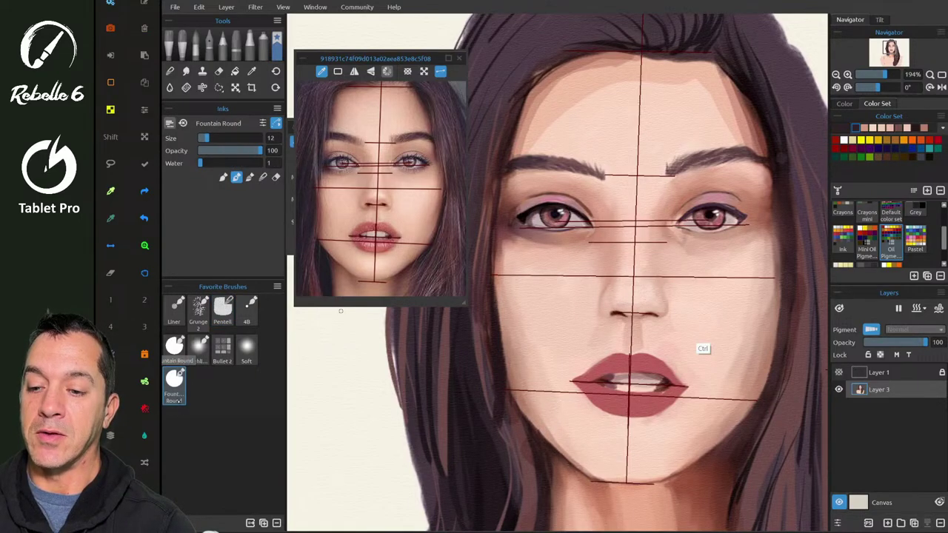
# - Rename the copied favourite brush as liner pulled string
pyautogui.click(177, 400)
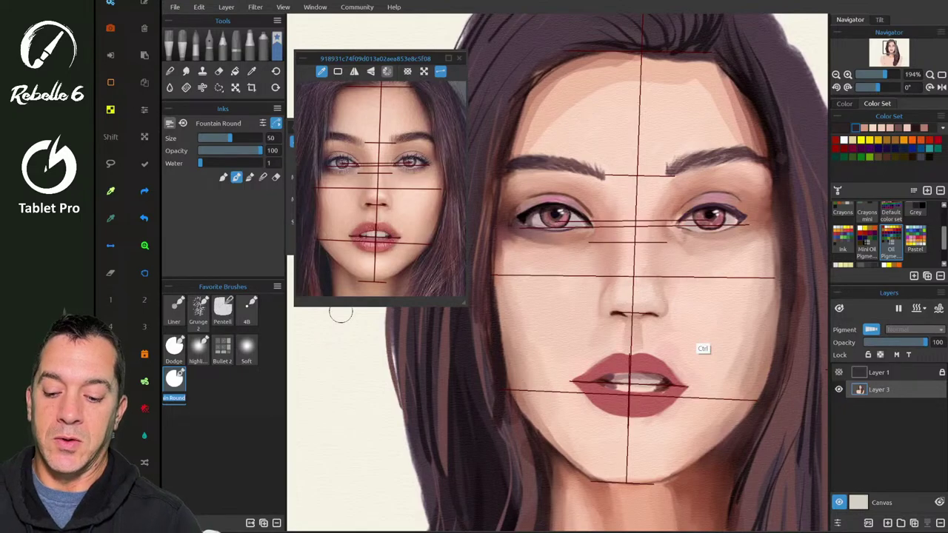
pyautogui.press('BackSpace')
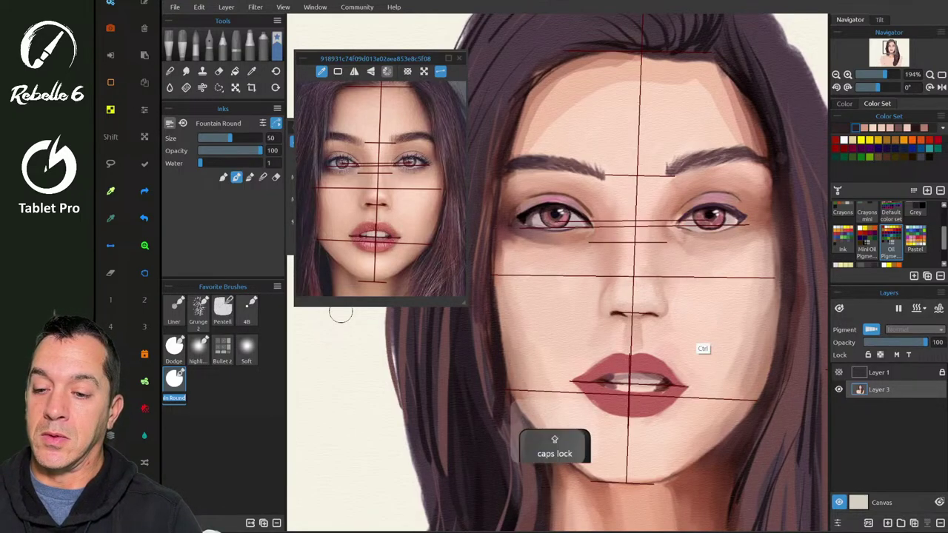
pyautogui.write('line')
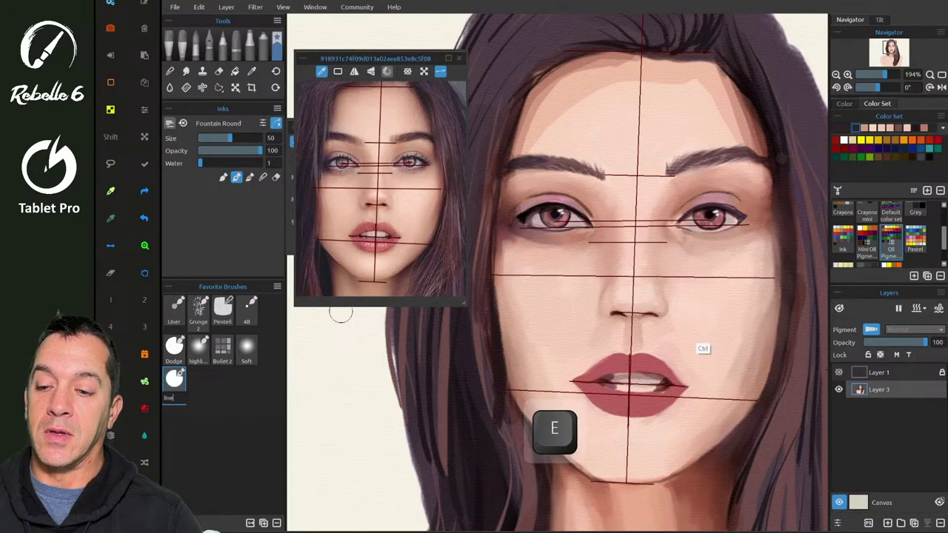
pyautogui.write('r pulled string')
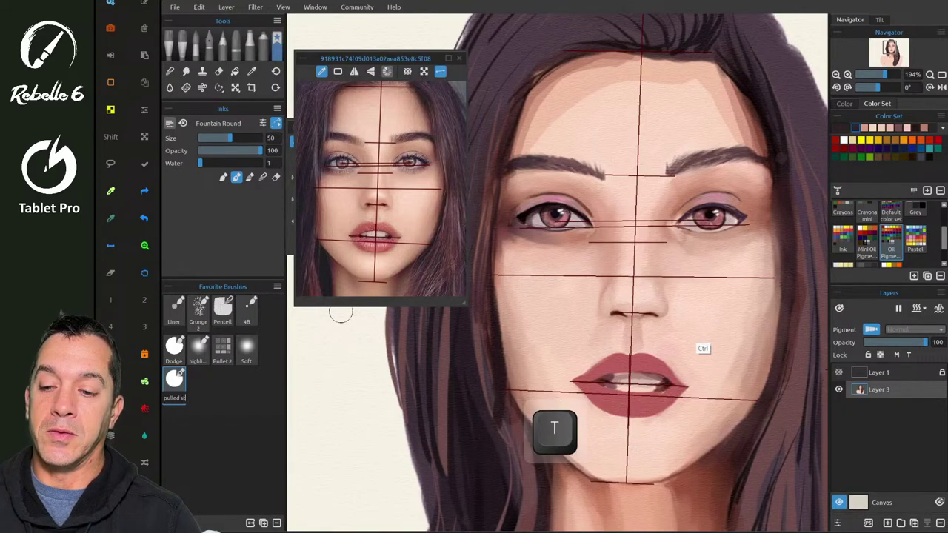
pyautogui.press('Return')
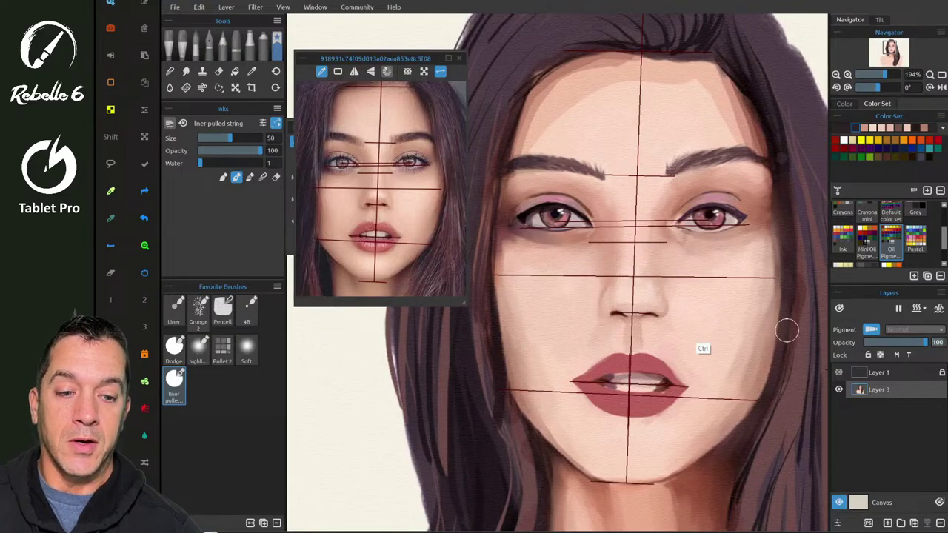
# - Try a stroke beside the viewer's right cheek, undo it, and set the liner pulled string brush's size to 18
pyautogui.moveTo(782, 323)
pyautogui.mouseDown()
pyautogui.moveTo(777, 359)
pyautogui.moveTo(781, 353)
pyautogui.mouseUp()
pyautogui.hotkey('ctrl', 'z')
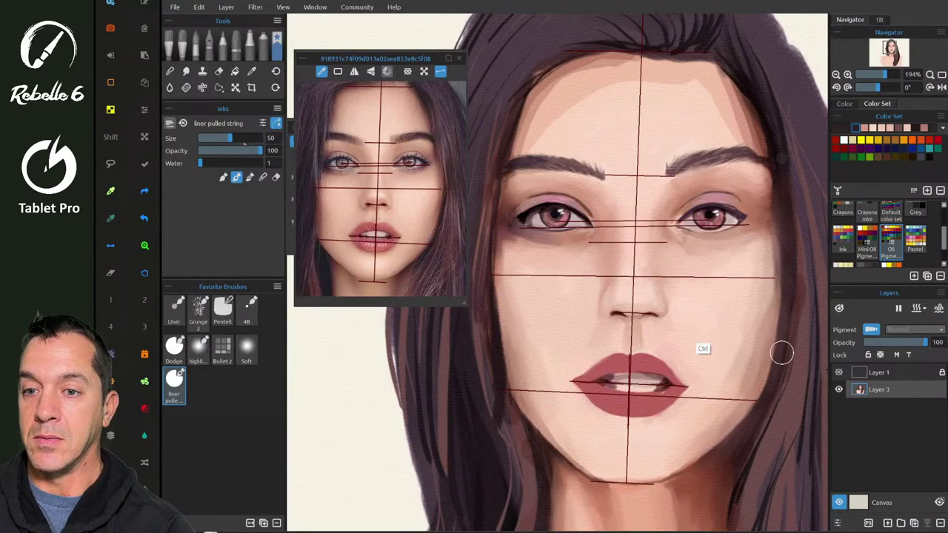
pyautogui.moveTo(231, 139); pyautogui.dragTo(210, 138)
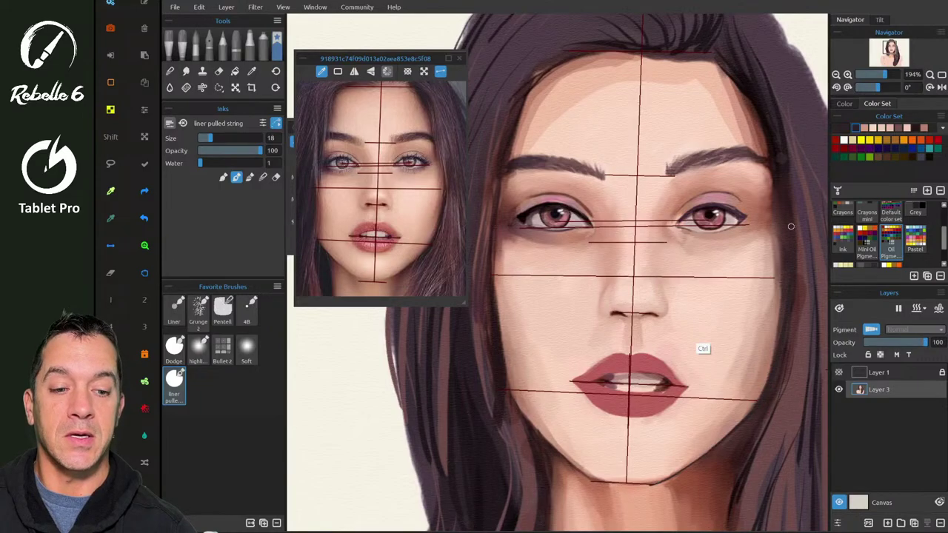
# - Pick a brown shade at the hair's edge beside the jaw and line the viewer's left jawline with it
pyautogui.scroll(3, 790, 226)
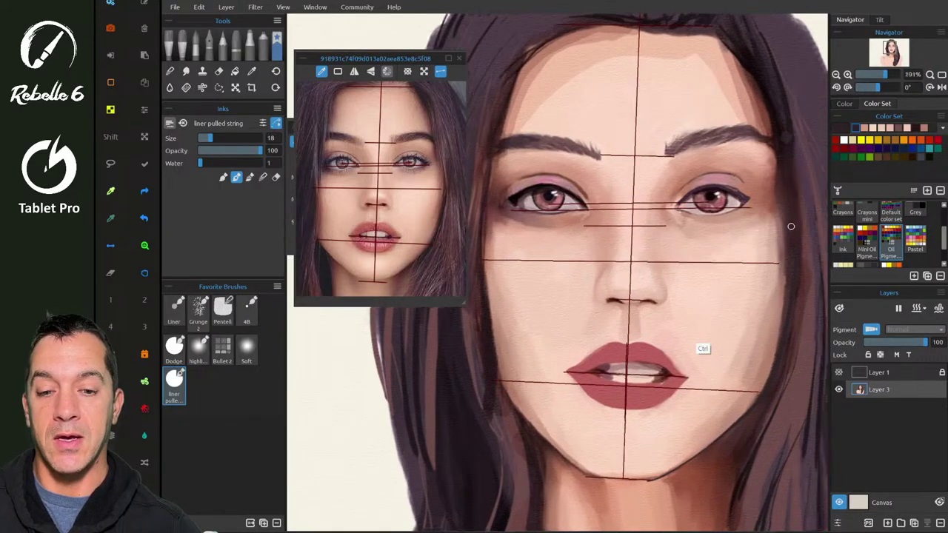
pyautogui.scroll(-3, 790, 227)
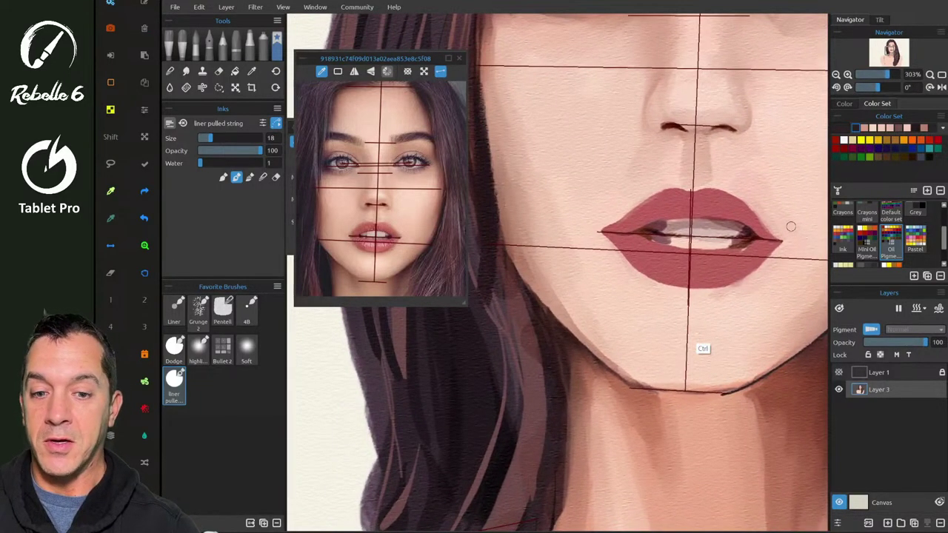
pyautogui.hotkey('ctrl', 'z')
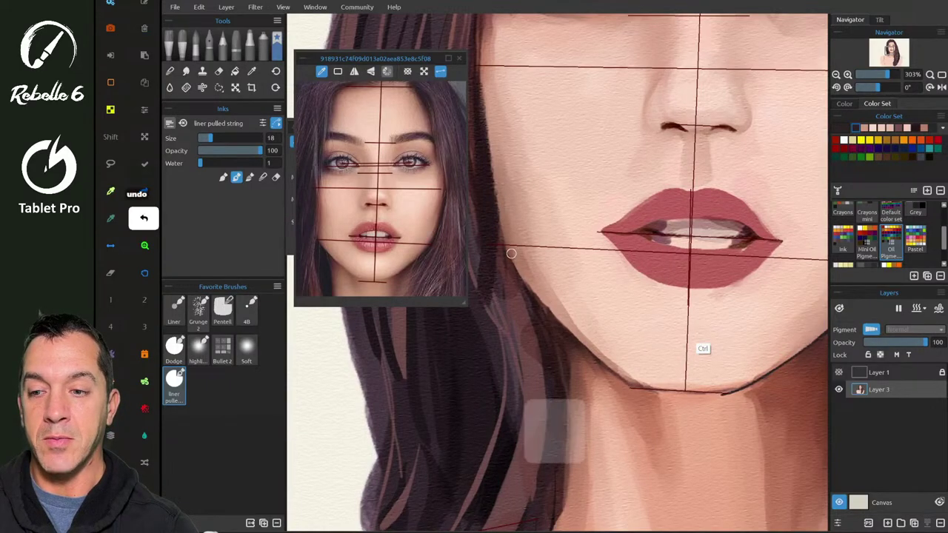
pyautogui.hotkey('ctrl', 'shift', 'z')
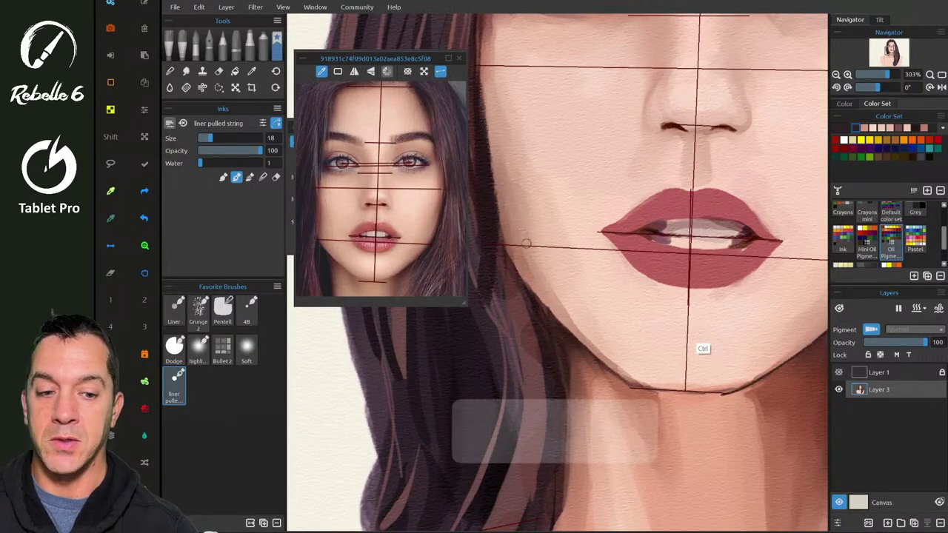
pyautogui.keyDown('alt'); pyautogui.click(508, 231); pyautogui.keyUp('alt')
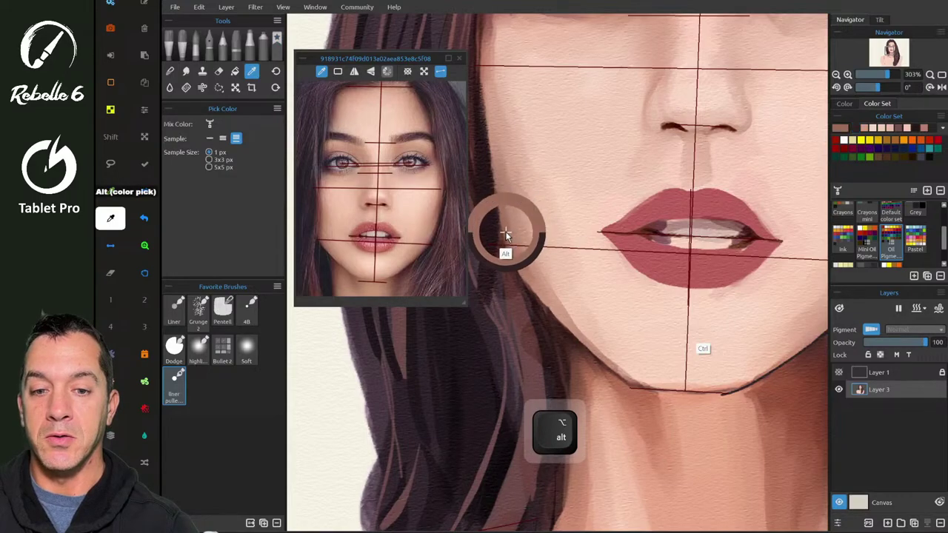
pyautogui.keyDown('alt'); pyautogui.click(510, 250); pyautogui.keyUp('alt')
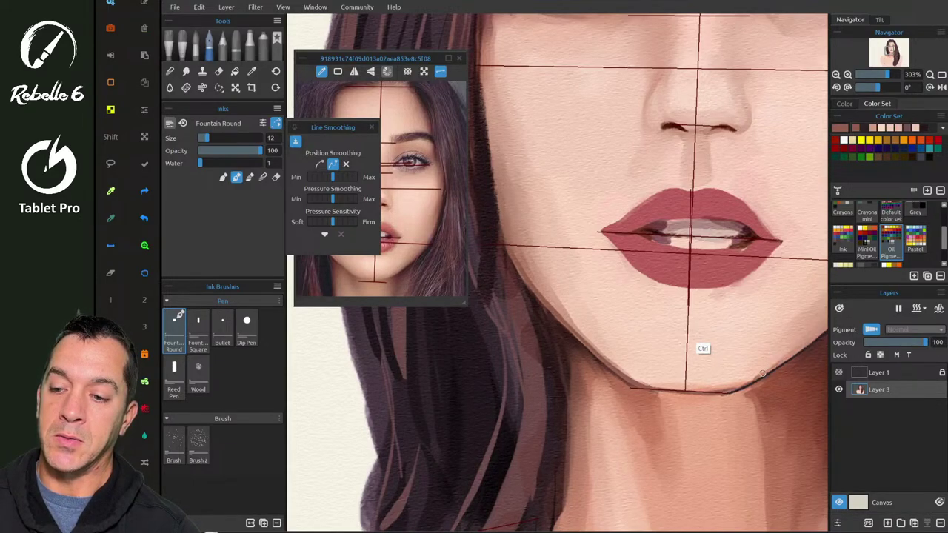
# - Blend the dark outline under the chin using the Fountain Round pen in blend mode at size 12
pyautogui.press('4')
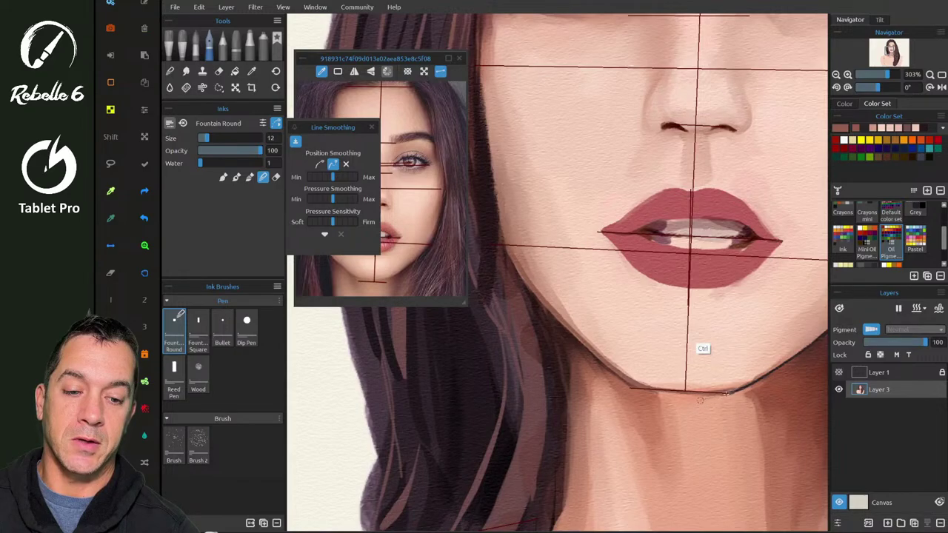
pyautogui.scroll(-5, 613, 389)
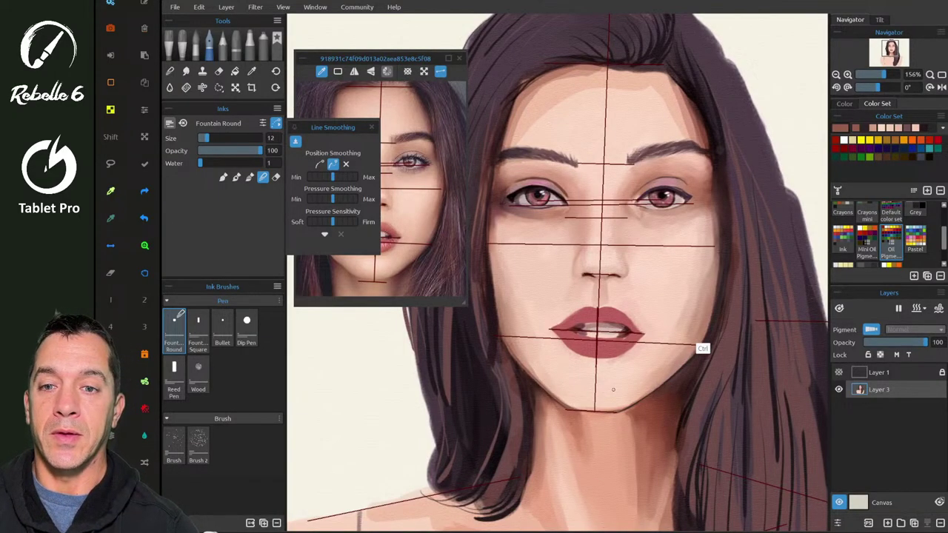
# - Close the Line Smoothing settings window for the Fountain Round pen
pyautogui.scroll(2, 613, 389)
pyautogui.scroll(-3, 381, 189)
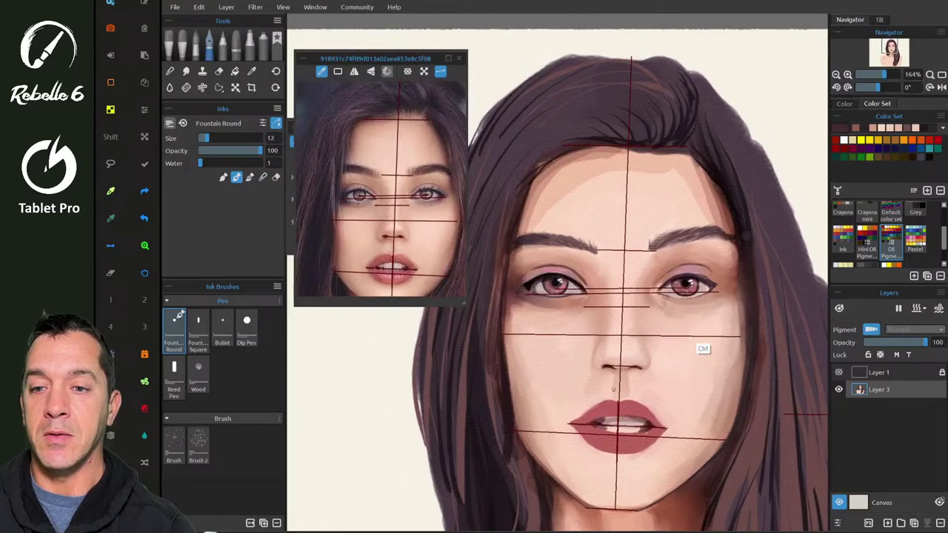
pyautogui.click(290, 129)
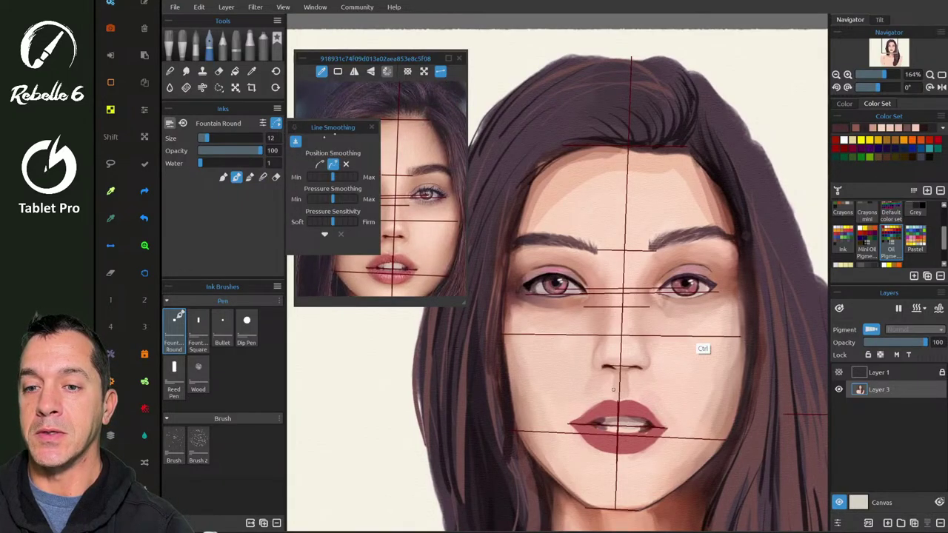
pyautogui.click(374, 125)
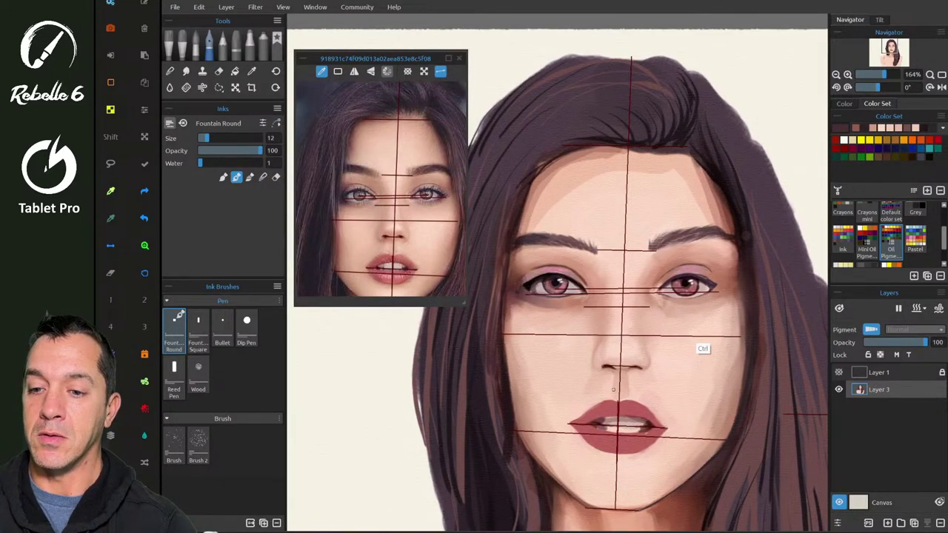
# - Pick a skin tone from the upper forehead and soften the hairline there using the favourite Pentell brush in blend mode at size 64
pyautogui.hotkey('shift', 'b')
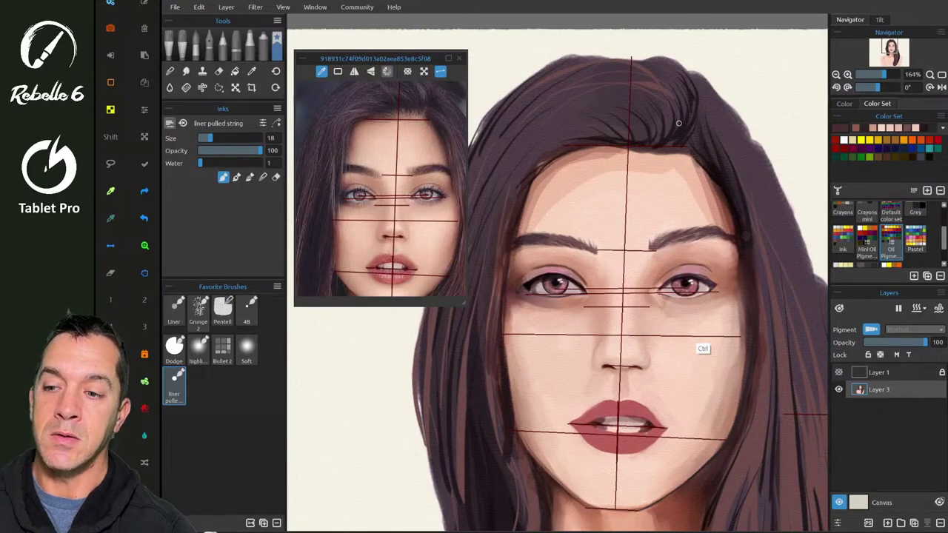
pyautogui.keyDown('alt'); pyautogui.click(654, 157); pyautogui.keyUp('alt')
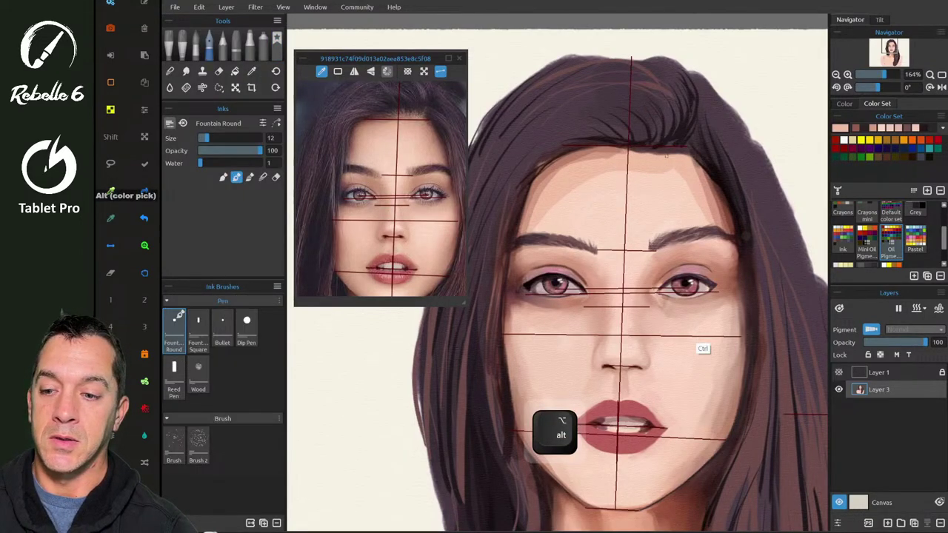
pyautogui.hotkey('shift', 'b')
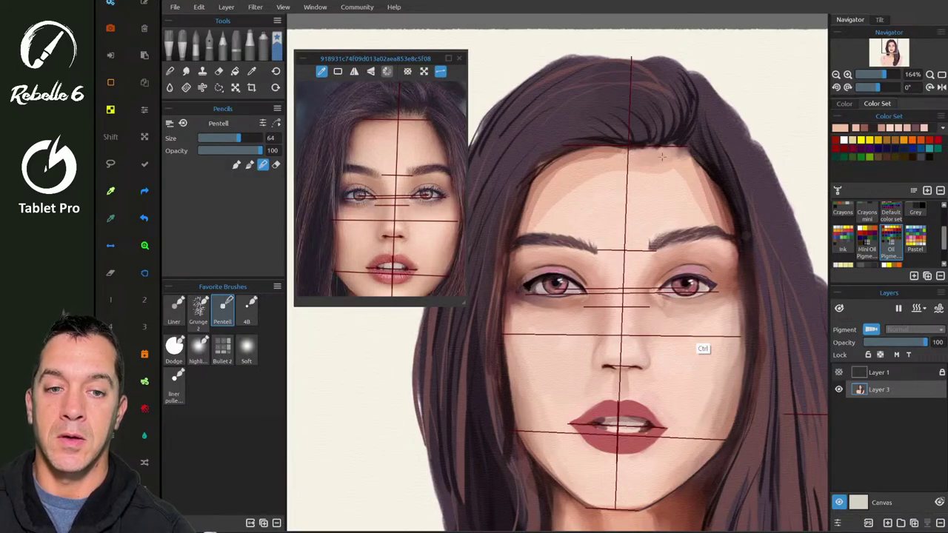
pyautogui.moveTo(685, 150); pyautogui.dragTo(644, 150)
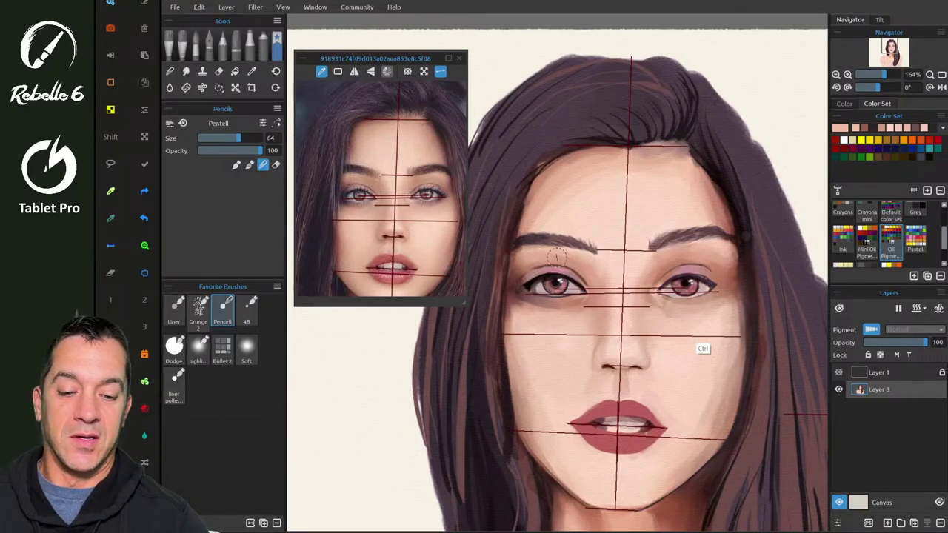
# - Check the stream's live chat in YouTube Studio and return to Rebelle
pyautogui.hotkey('alt', 'Tab')
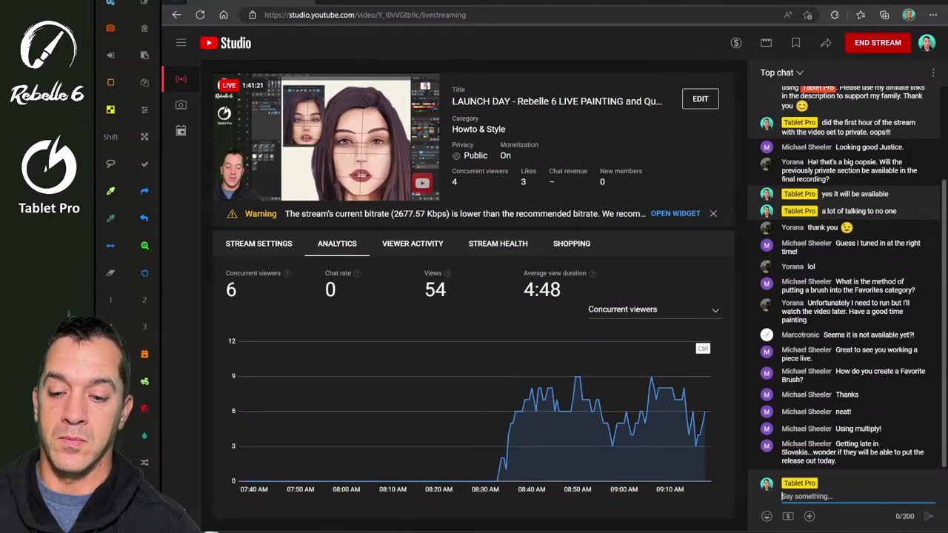
pyautogui.hotkey('alt', 'Tab')
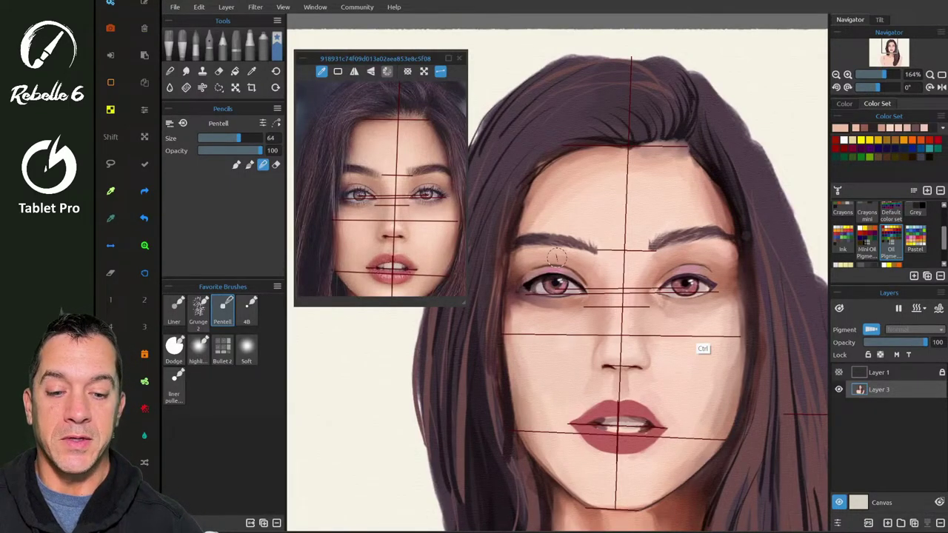
# - Hide the guide lines over the painting and enlarge the reference image window
pyautogui.scroll(4, 556, 256)
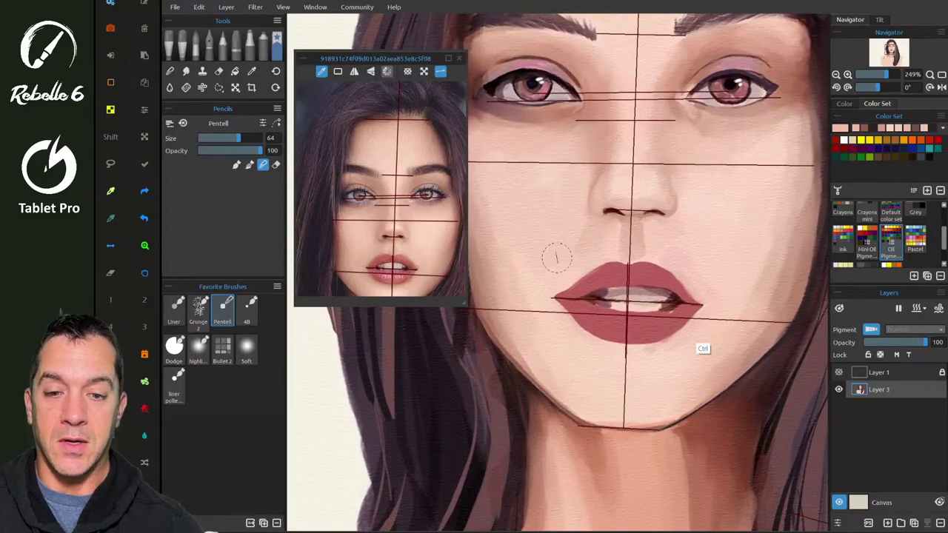
pyautogui.click(283, 7)
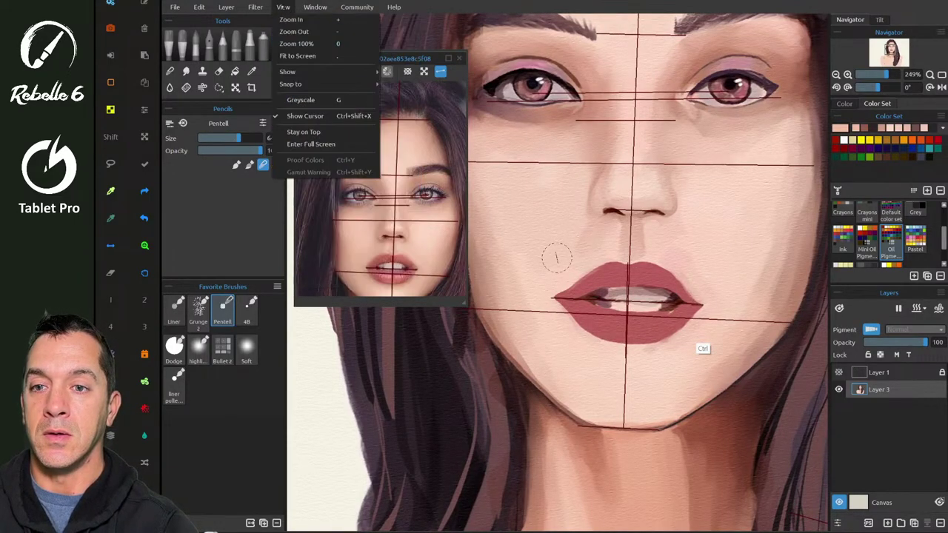
pyautogui.moveTo(362, 71)
pyautogui.click(429, 116)
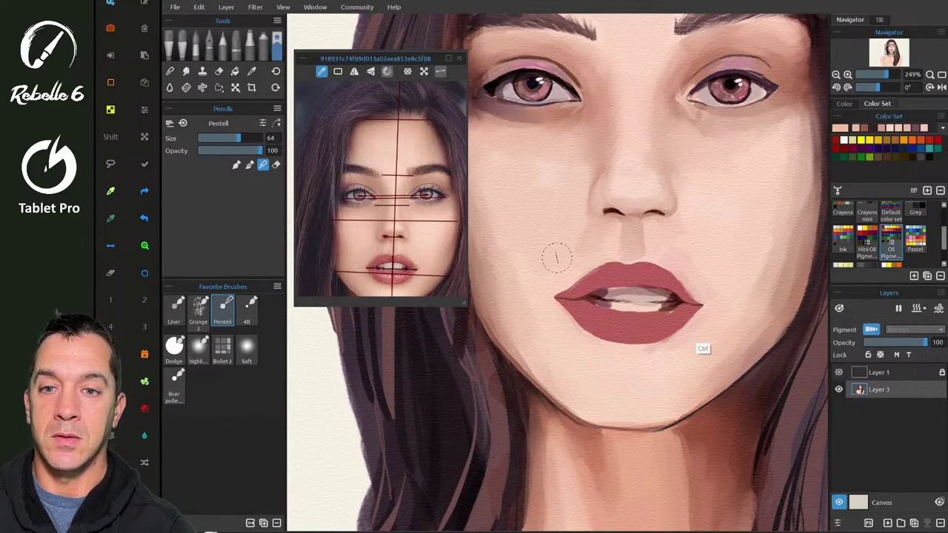
pyautogui.moveTo(375, 58); pyautogui.dragTo(370, 75)
pyautogui.moveTo(456, 320); pyautogui.dragTo(498, 382)
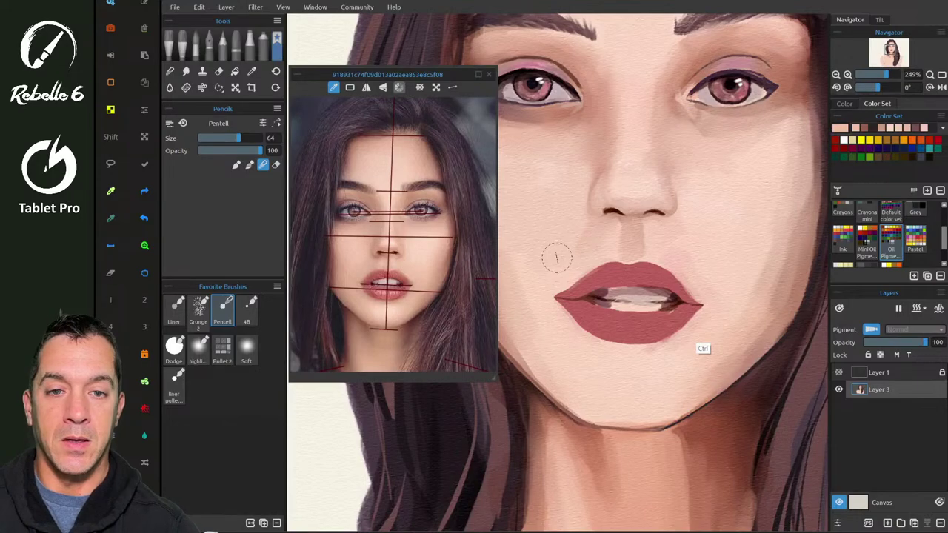
# - Paint over the pink on both upper eyelids with a muted grey-mauve using the Pentell brush in paint mode at size 41
pyautogui.scroll(-4, 557, 256)
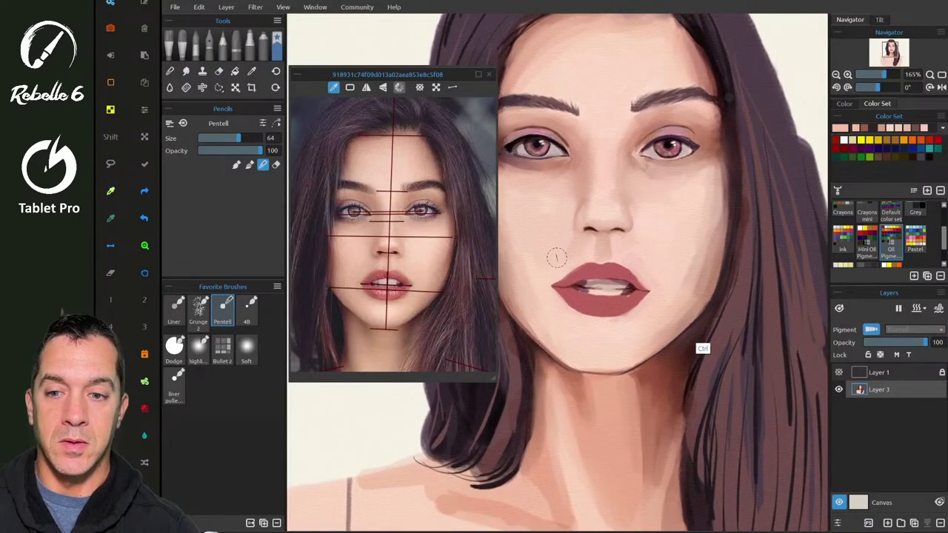
pyautogui.scroll(6, 557, 257)
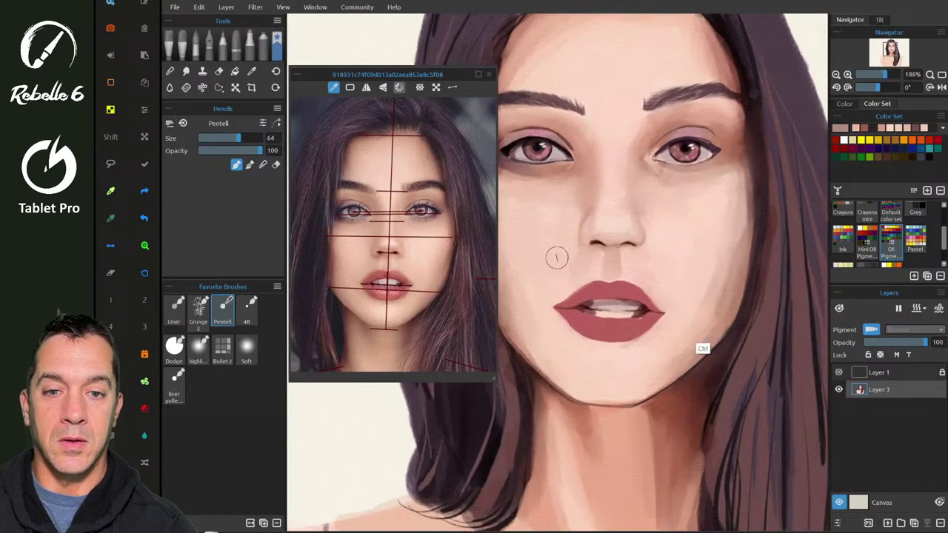
pyautogui.scroll(1, 557, 257)
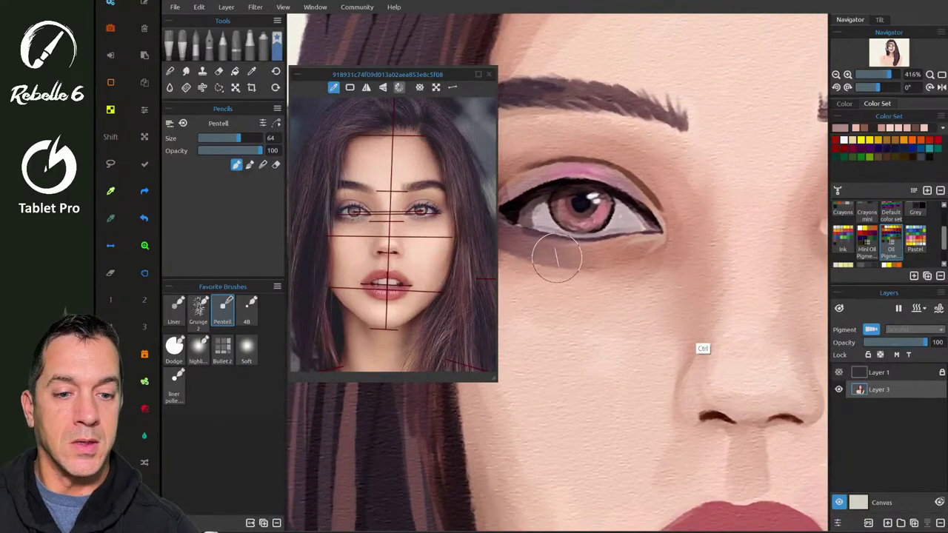
pyautogui.moveTo(620, 180); pyautogui.dragTo(606, 181)
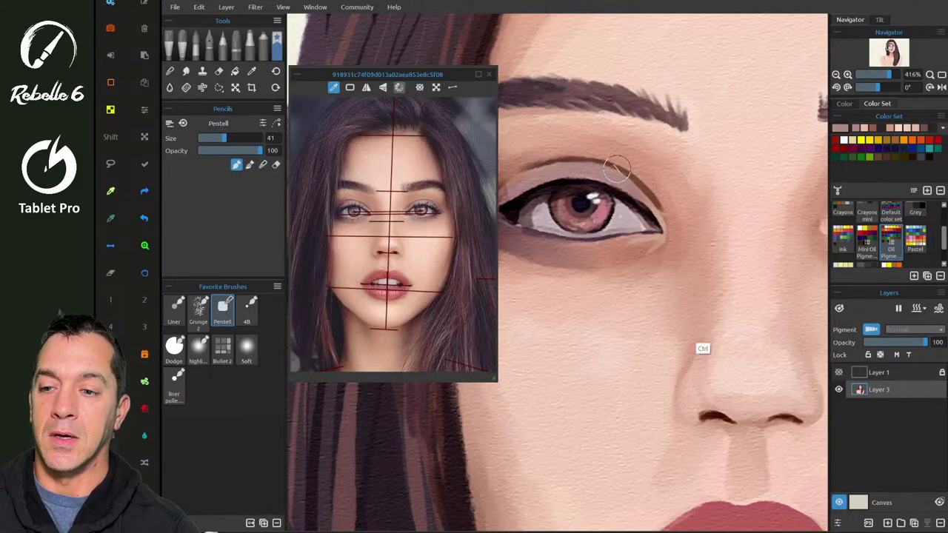
pyautogui.press('space')
pyautogui.moveTo(718, 213); pyautogui.dragTo(474, 258)
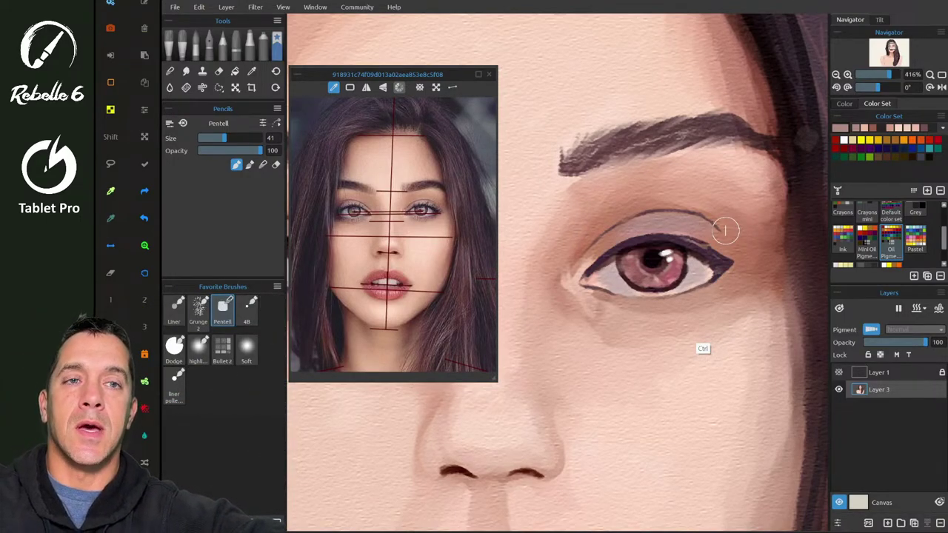
# - Switch to OBS Studio, enable the preview and move the chat window aside
pyautogui.hotkey('alt', 'Tab')
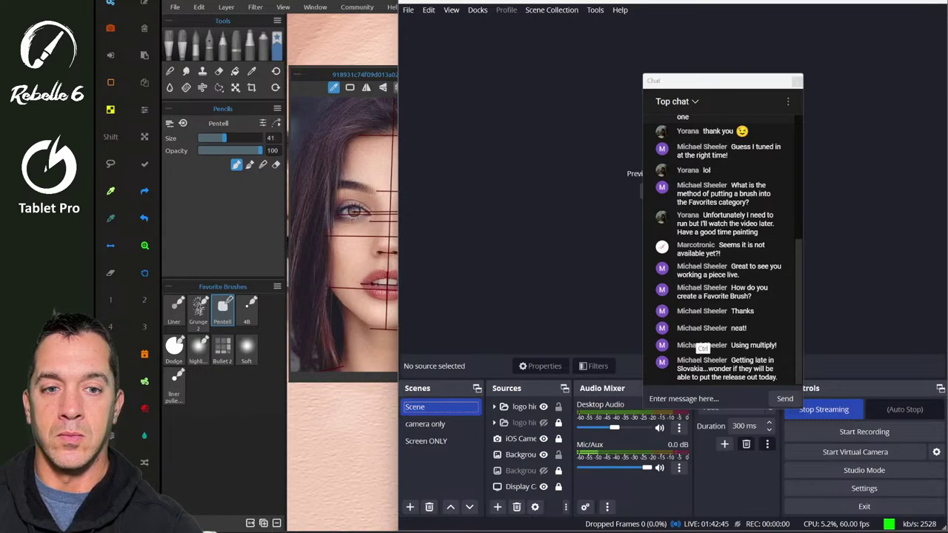
pyautogui.moveTo(727, 82); pyautogui.dragTo(807, 77)
pyautogui.click(672, 191)
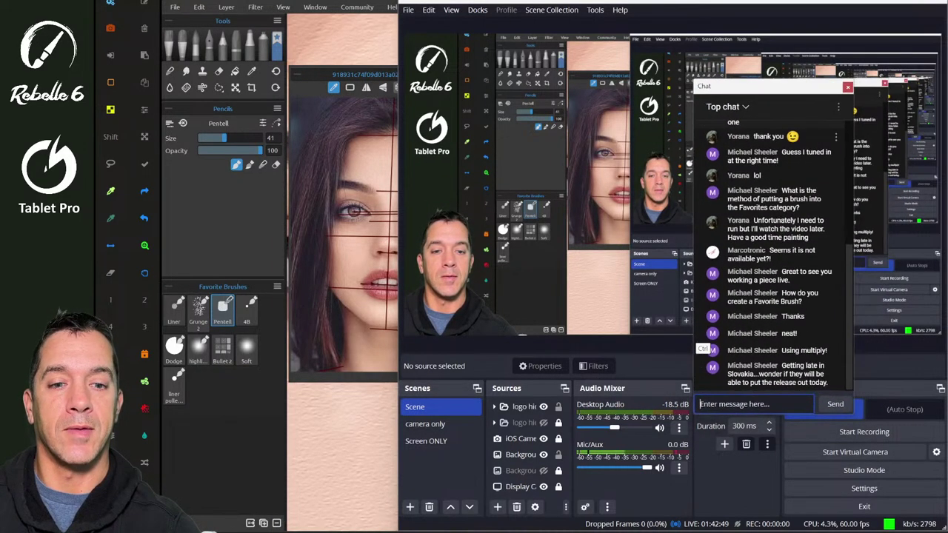
pyautogui.moveTo(787, 80); pyautogui.dragTo(818, 71)
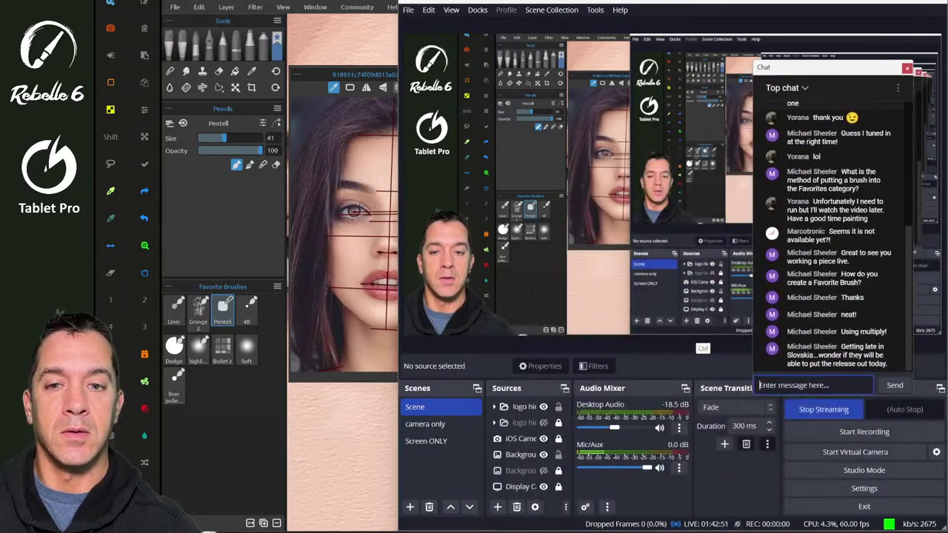
# - Disable the OBS Studio preview and minimise its window to return to the painting
pyautogui.click(451, 10)
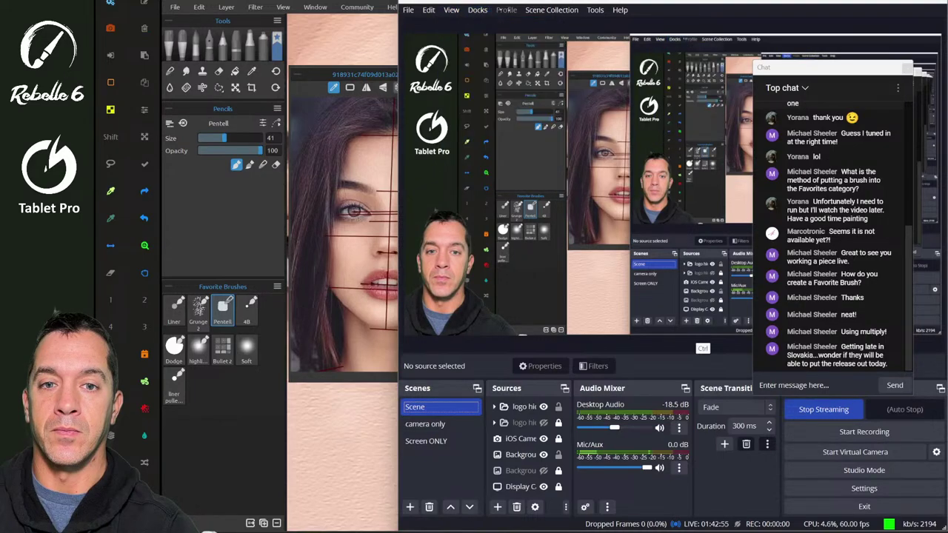
pyautogui.click(620, 10)
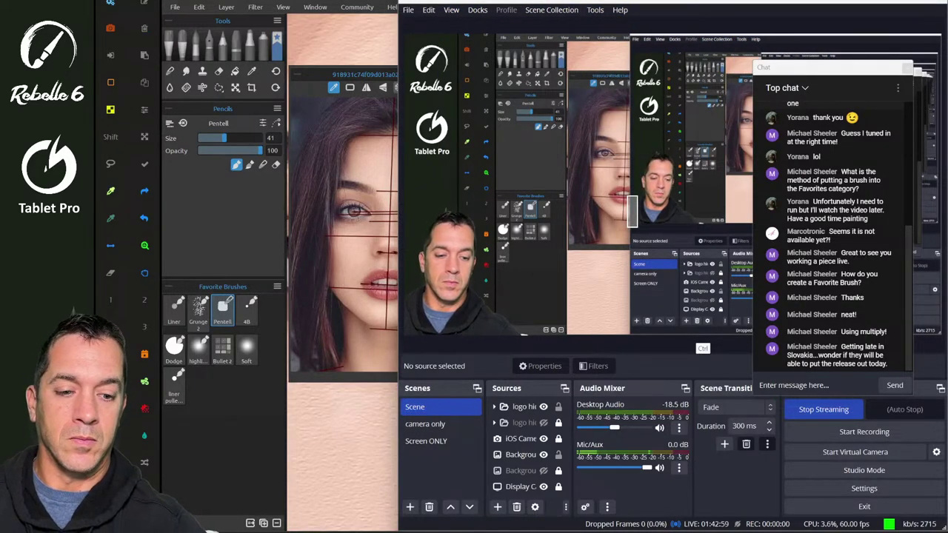
pyautogui.rightClick(582, 250)
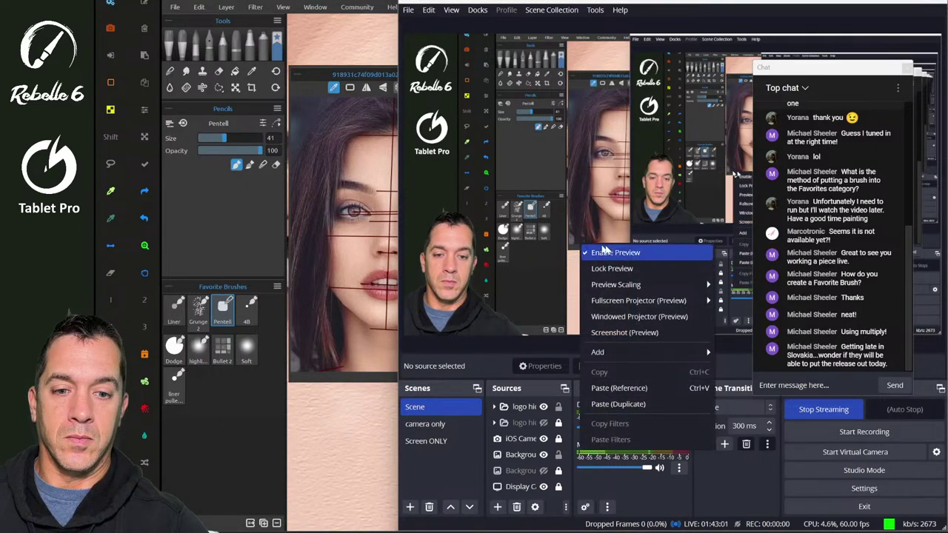
pyautogui.click(613, 253)
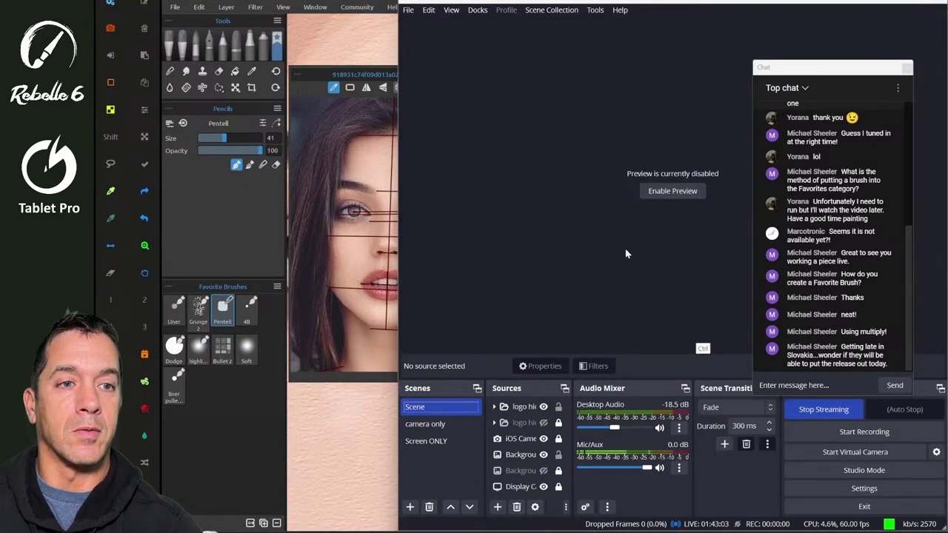
pyautogui.click(881, 1)
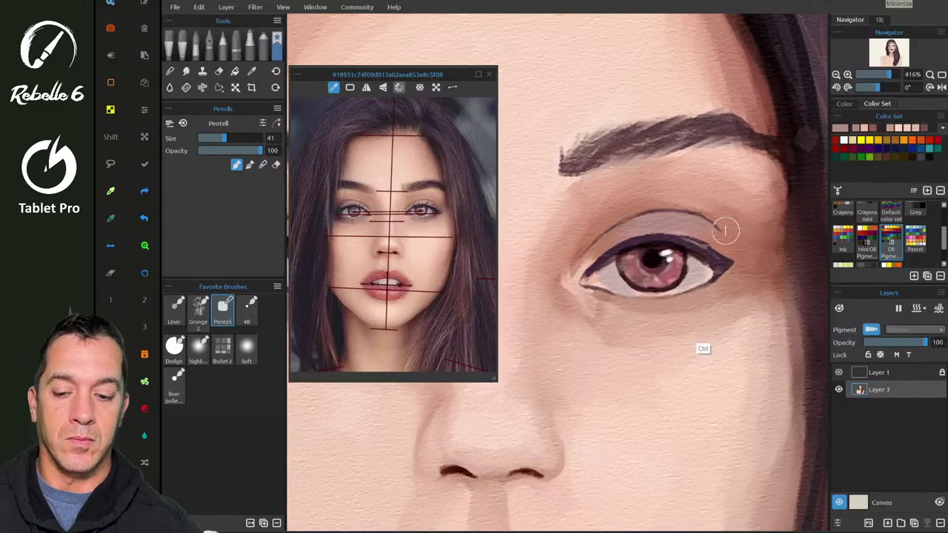
# - Check YouTube Studio again for new chat messages and return to the painting
pyautogui.hotkey('alt', 'Tab')
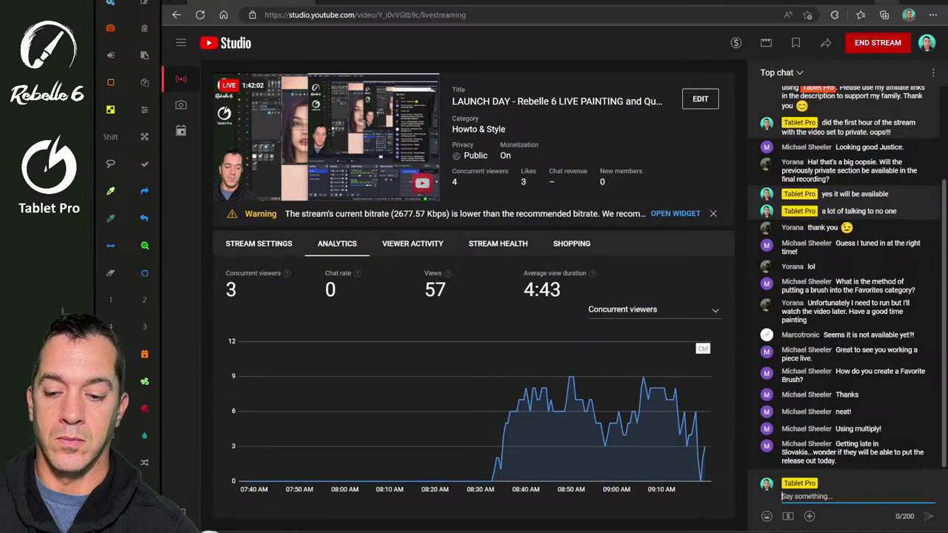
pyautogui.hotkey('alt', 'Tab')
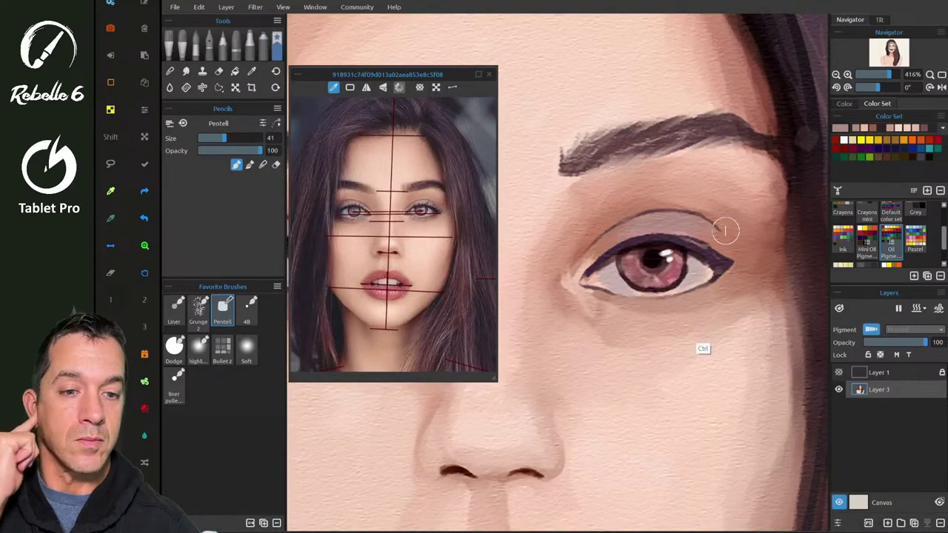
# - Repaint the outer edge of the left nose wing with a skin tone sampled beside it, using the Pentell brush in paint mode at size 41
pyautogui.press('4')
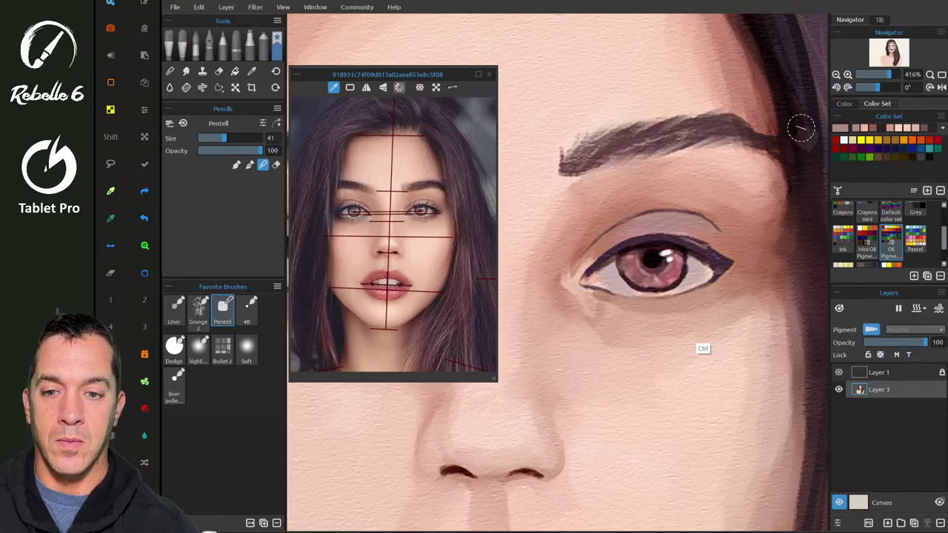
pyautogui.scroll(-4, 801, 127)
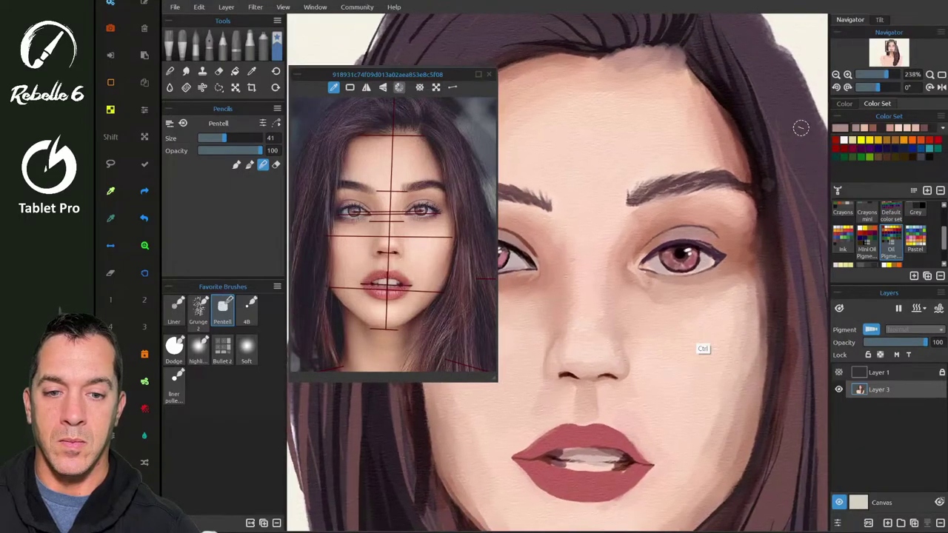
pyautogui.scroll(-2, 801, 127)
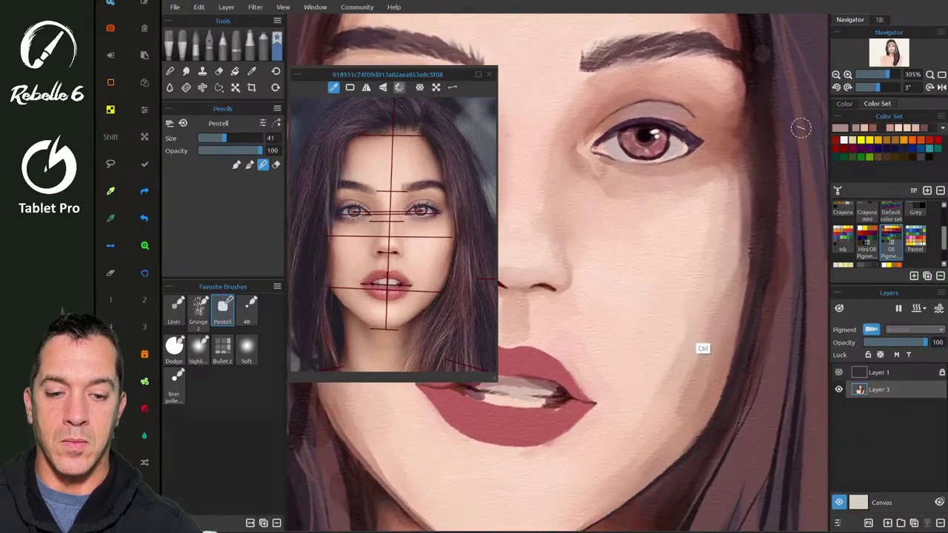
pyautogui.scroll(-1, 800, 127)
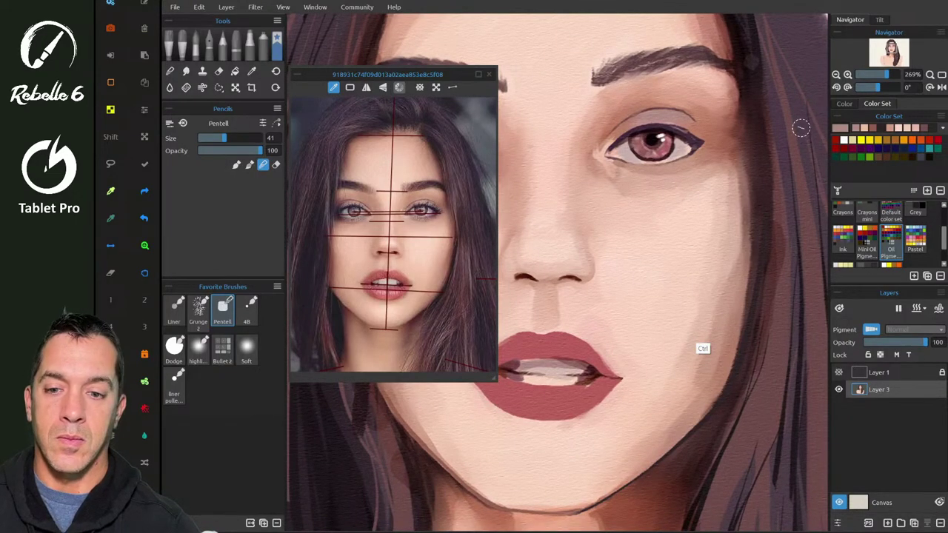
pyautogui.scroll(6, 800, 127)
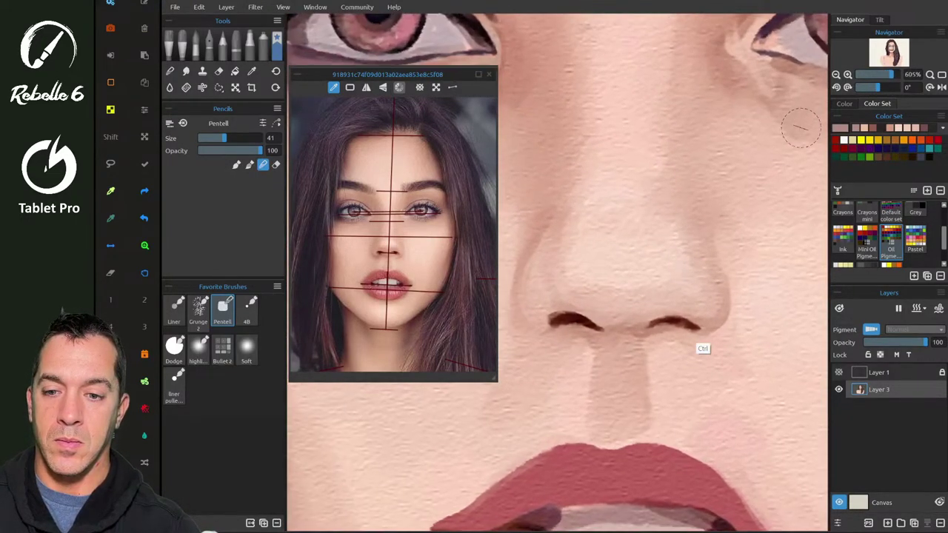
pyautogui.keyDown('alt'); pyautogui.click(531, 248); pyautogui.keyUp('alt')
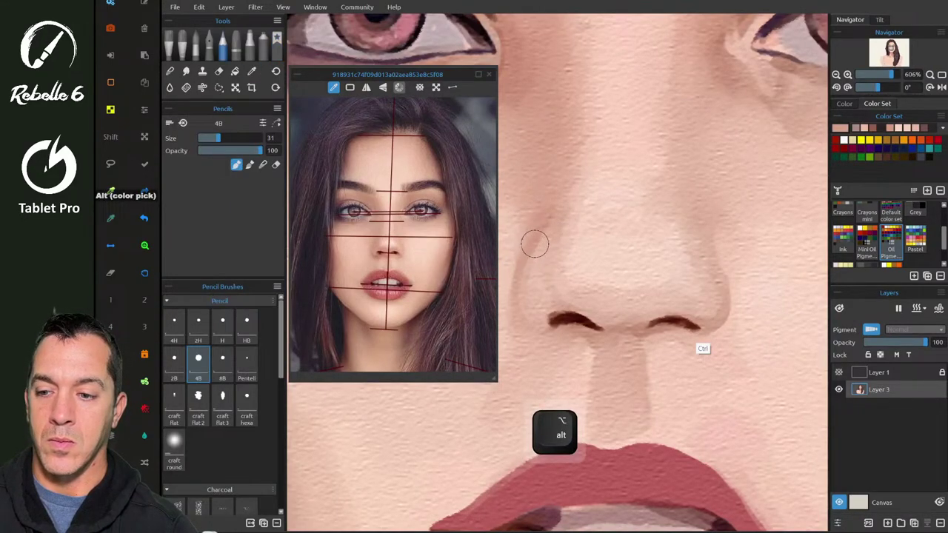
pyautogui.hotkey('shift', 'b')
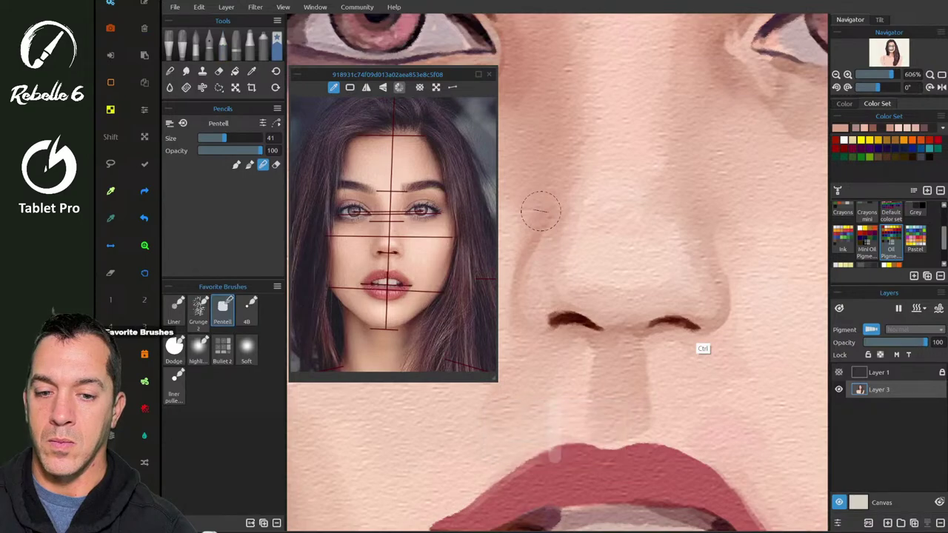
pyautogui.press('1')
pyautogui.moveTo(521, 272); pyautogui.dragTo(515, 284)
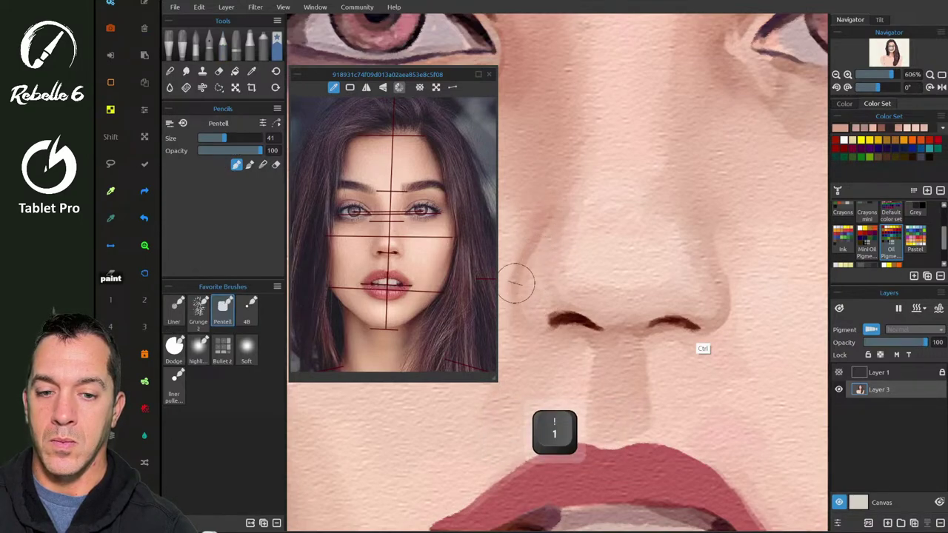
pyautogui.moveTo(530, 248); pyautogui.dragTo(516, 299)
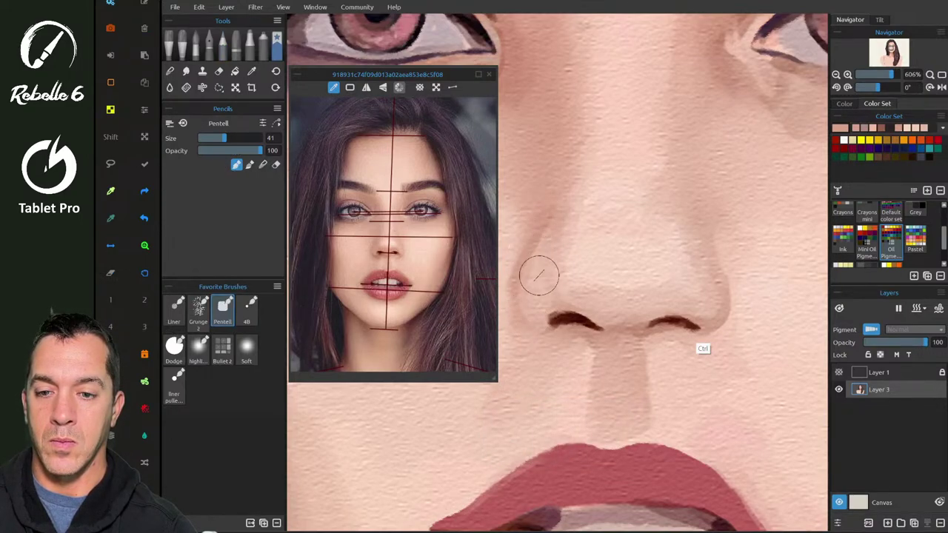
# - Enlarge the reference photo around the nose and fill in the left nostril with sampled dark brown using Pentell at size 41
pyautogui.scroll(5, 394, 267)
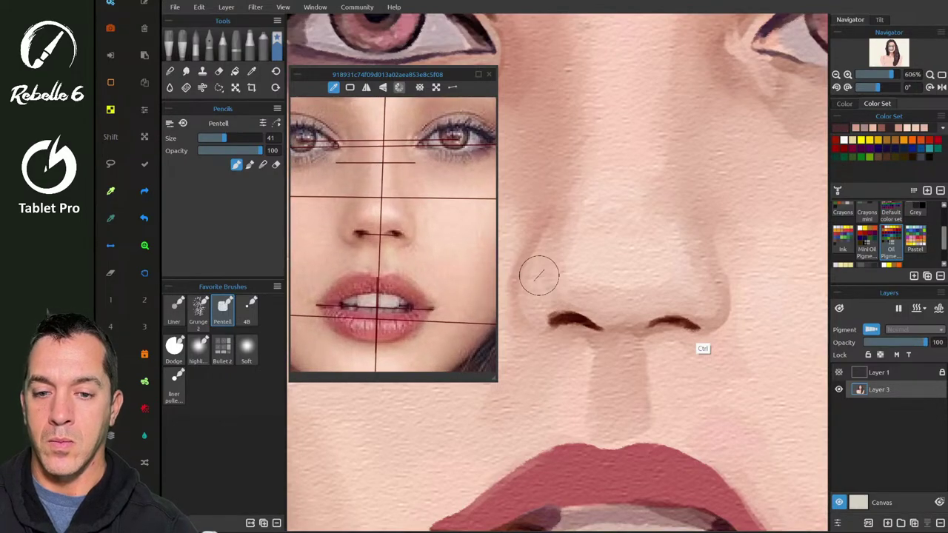
pyautogui.moveTo(575, 323)
pyautogui.mouseDown()
pyautogui.moveTo(563, 321)
pyautogui.moveTo(582, 314)
pyautogui.mouseUp()
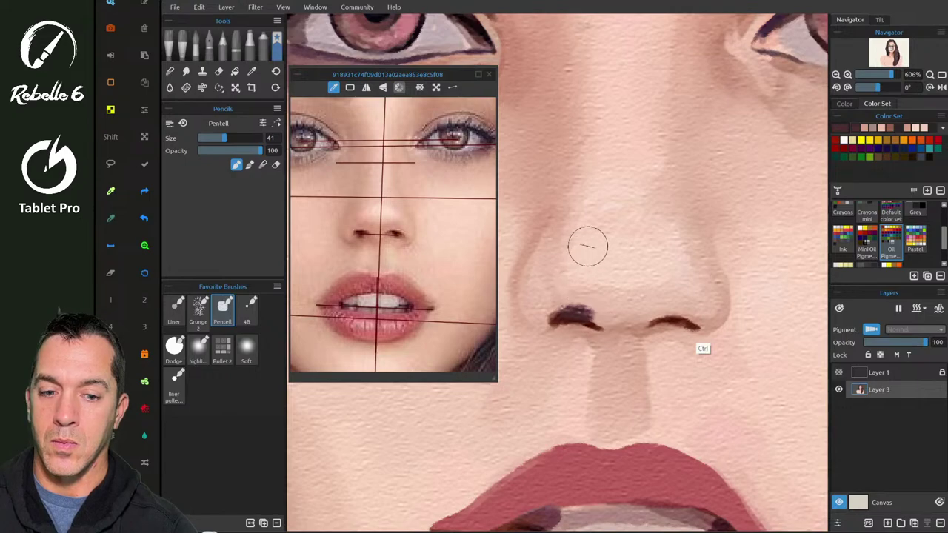
pyautogui.keyDown('alt'); pyautogui.click(559, 323); pyautogui.keyUp('alt')
pyautogui.moveTo(555, 322); pyautogui.dragTo(589, 319)
pyautogui.hotkey('shift', 'b')
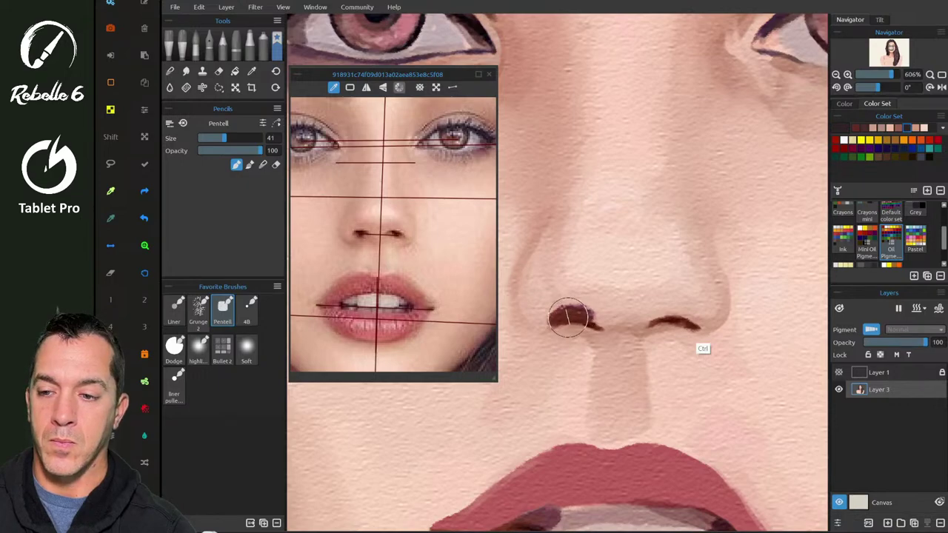
# - Deepen and round the left nostril with sampled dark brown tones using Pentell at size 19
pyautogui.press('ctrl')
pyautogui.moveTo(575, 311); pyautogui.dragTo(570, 319)
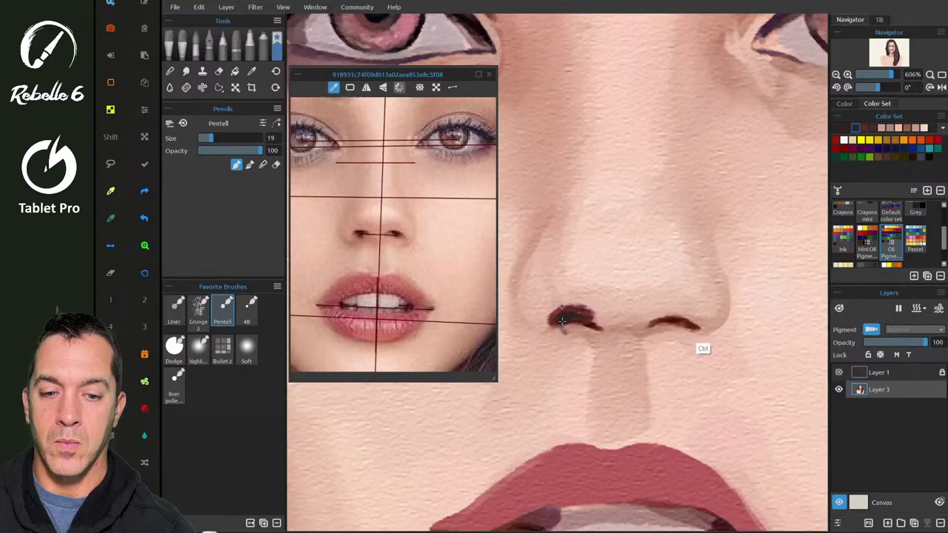
pyautogui.keyDown('alt'); pyautogui.click(585, 317); pyautogui.keyUp('alt')
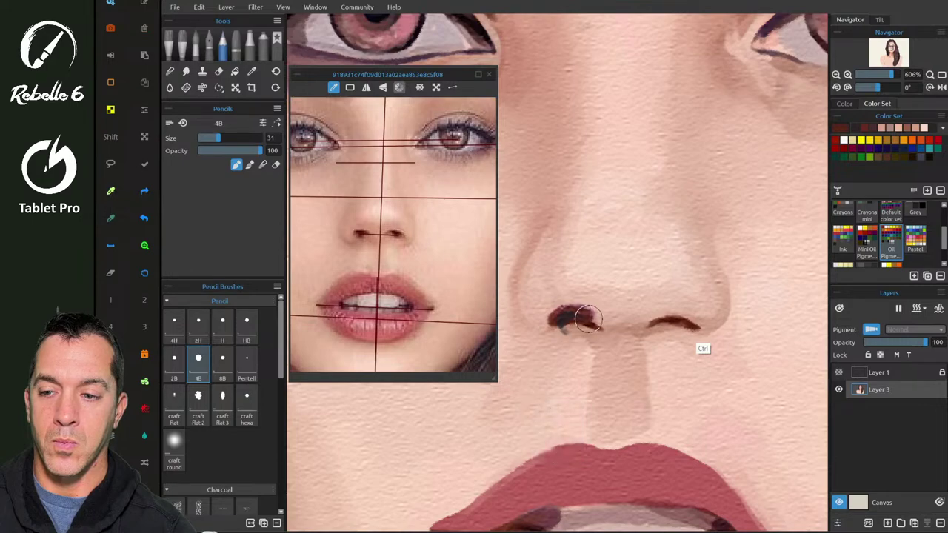
pyautogui.hotkey('shift', 'b')
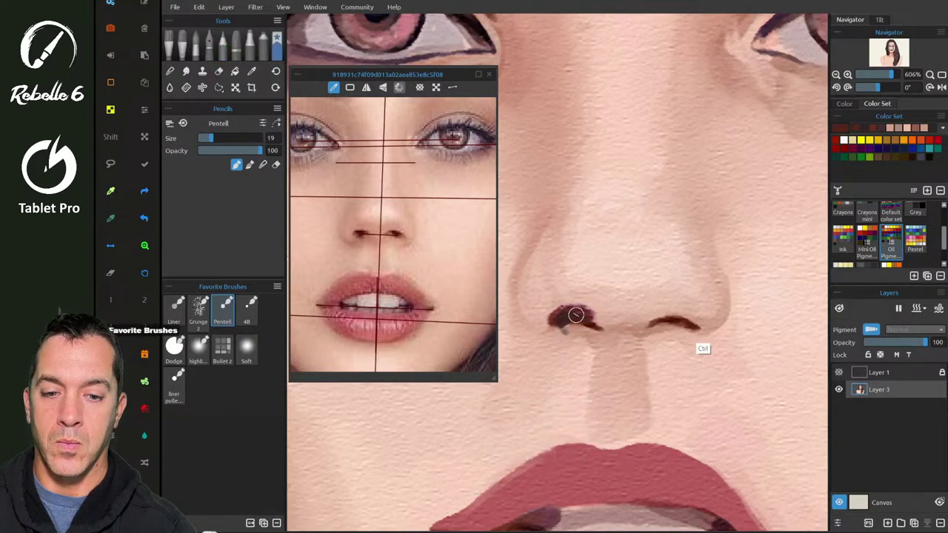
pyautogui.moveTo(558, 320)
pyautogui.mouseDown()
pyautogui.moveTo(585, 272)
pyautogui.moveTo(574, 331)
pyautogui.moveTo(565, 324)
pyautogui.moveTo(580, 326)
pyautogui.moveTo(568, 335)
pyautogui.moveTo(554, 325)
pyautogui.moveTo(603, 314)
pyautogui.moveTo(566, 302)
pyautogui.mouseUp()
# - Blend the left nostril's edges into the surrounding skin with the Pentell brush at size 19
pyautogui.press('4')
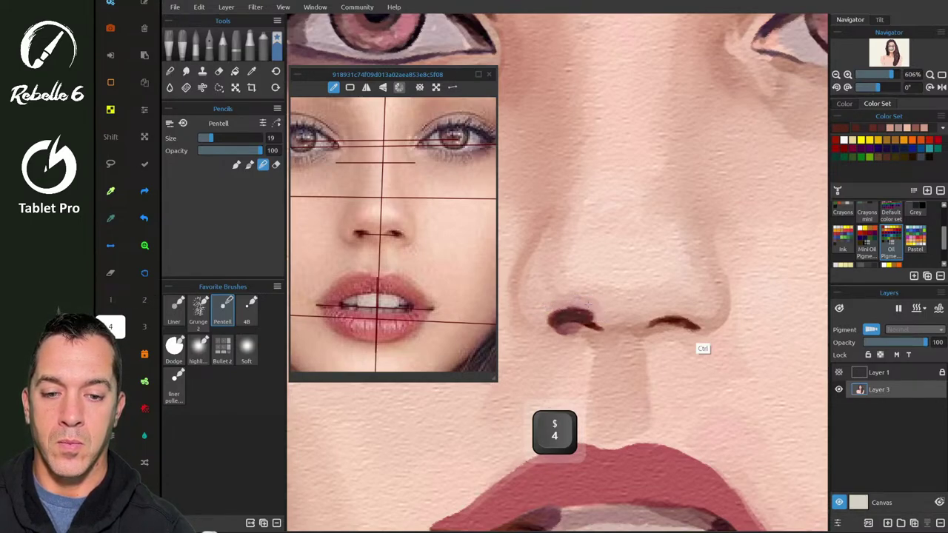
pyautogui.moveTo(604, 330)
pyautogui.mouseDown()
pyautogui.moveTo(580, 325)
pyautogui.moveTo(598, 321)
pyautogui.mouseUp()
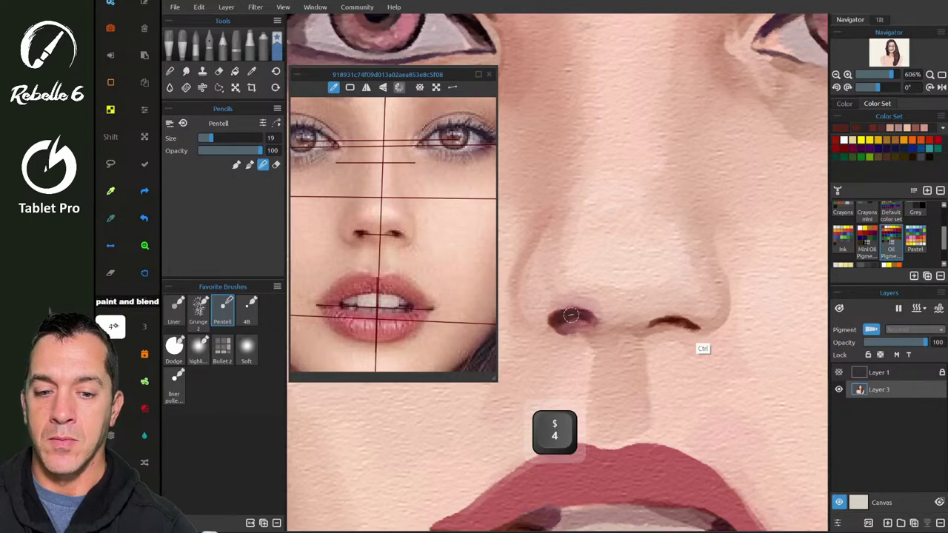
pyautogui.press('4')
pyautogui.press('4')
pyautogui.moveTo(570, 316)
pyautogui.mouseDown()
pyautogui.moveTo(554, 326)
pyautogui.moveTo(571, 335)
pyautogui.mouseUp()
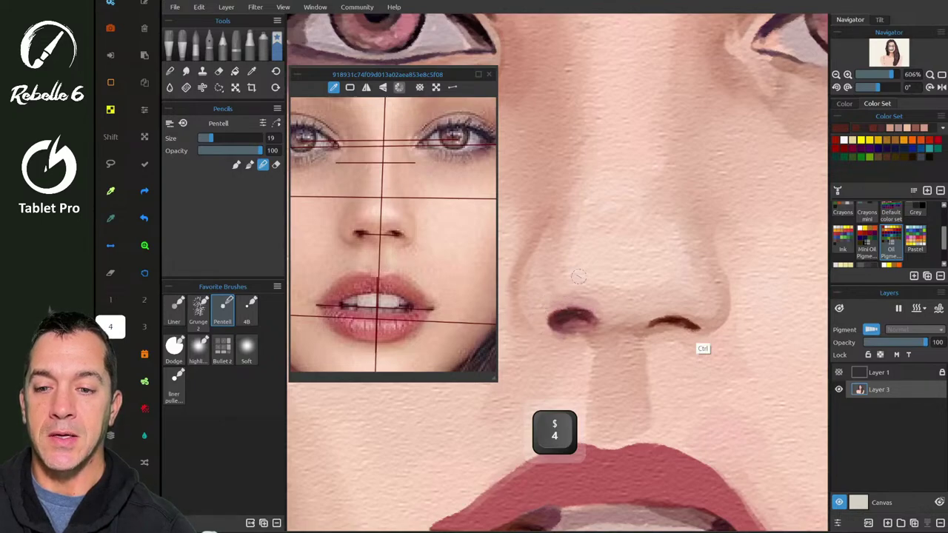
# - Undo a paint stroke tried above the left nostril and blend the outer contour of the left nose wing
pyautogui.press('4')
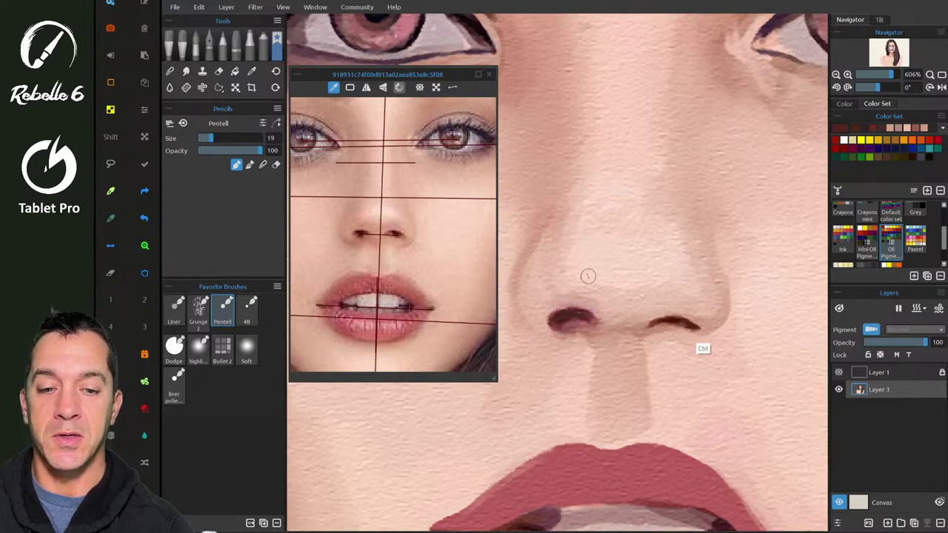
pyautogui.moveTo(564, 286)
pyautogui.mouseDown()
pyautogui.moveTo(561, 252)
pyautogui.moveTo(570, 283)
pyautogui.mouseUp()
pyautogui.hotkey('ctrl', 'z')
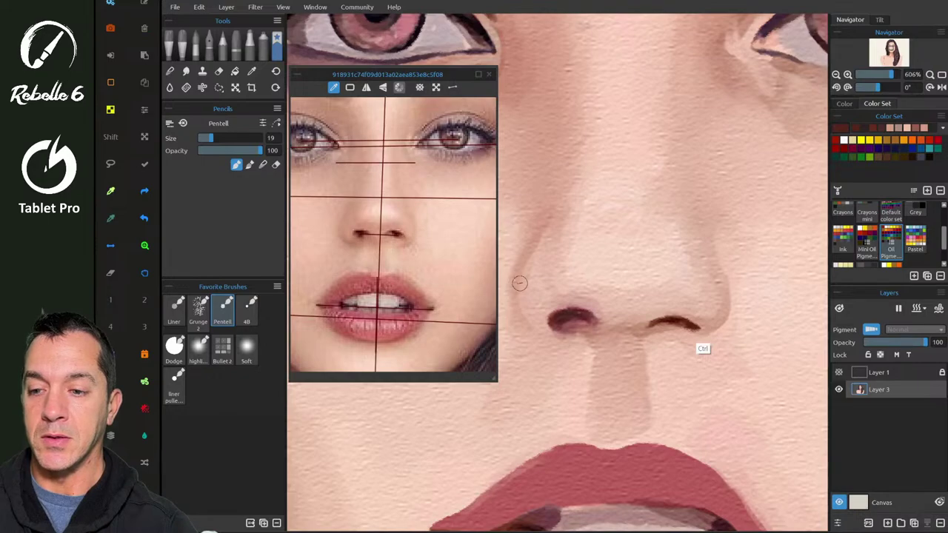
pyautogui.press('4')
pyautogui.moveTo(521, 287); pyautogui.dragTo(530, 322)
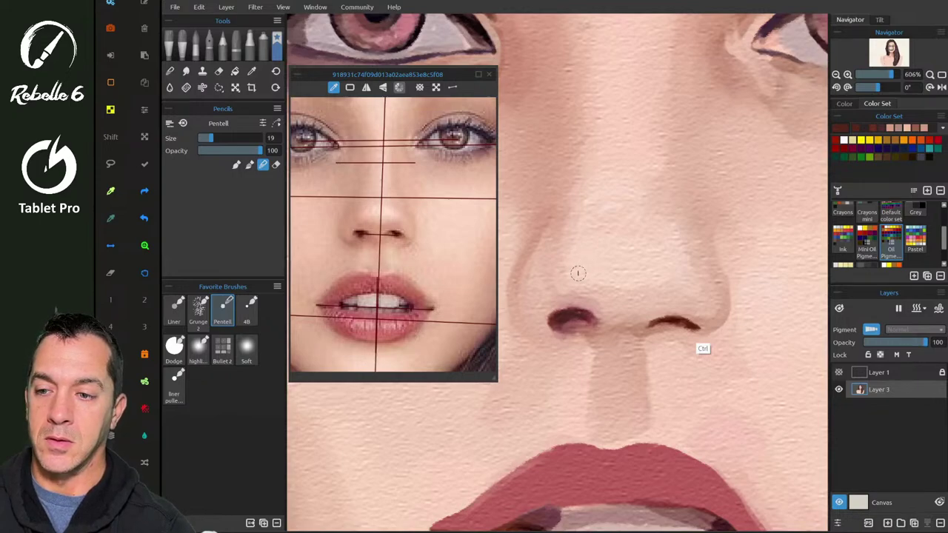
# - Mix a light pinkish skin tone and paint highlights on both nose wings with Pentell at size 19
pyautogui.press('x')
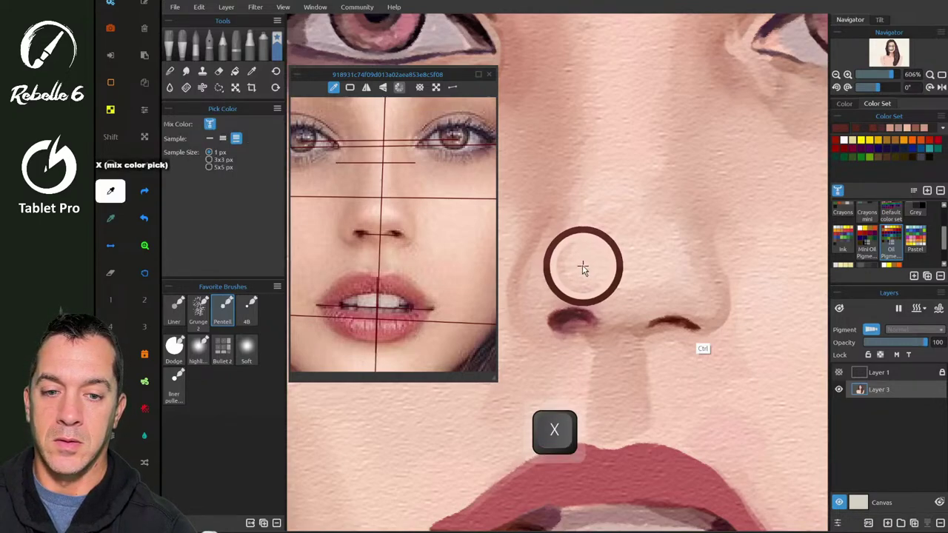
pyautogui.click(583, 269)
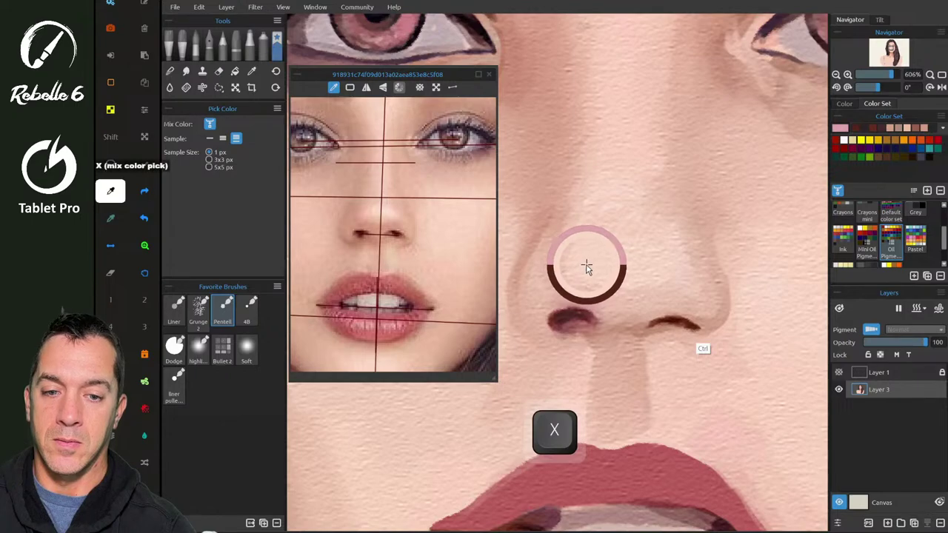
pyautogui.click(586, 267)
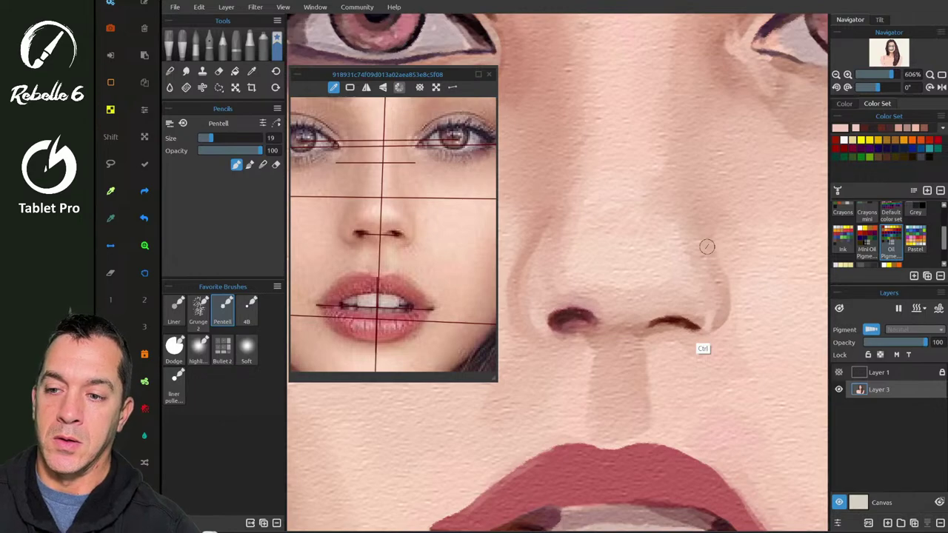
# - Mix a dark reddish brown, repaint the right nostril with it, and blend the shading around the nose base
pyautogui.press('x')
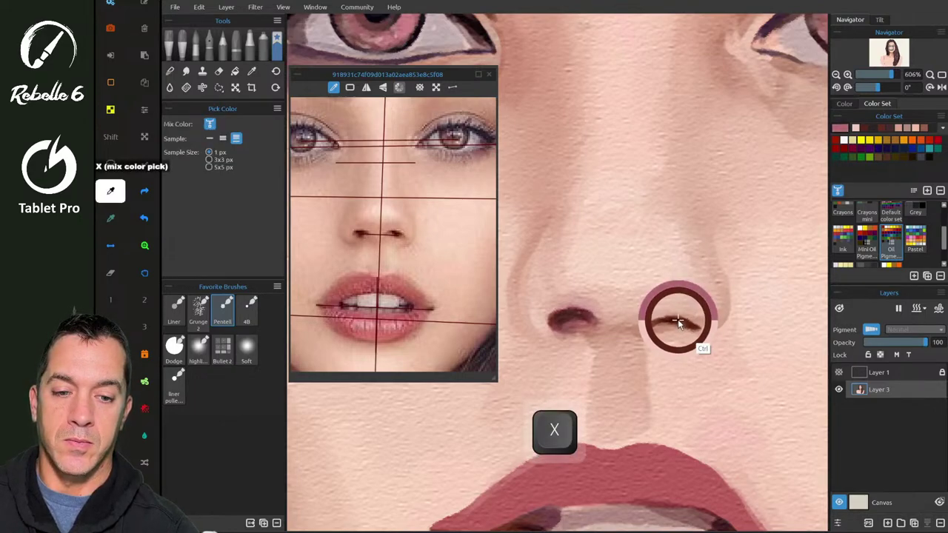
pyautogui.click(678, 320)
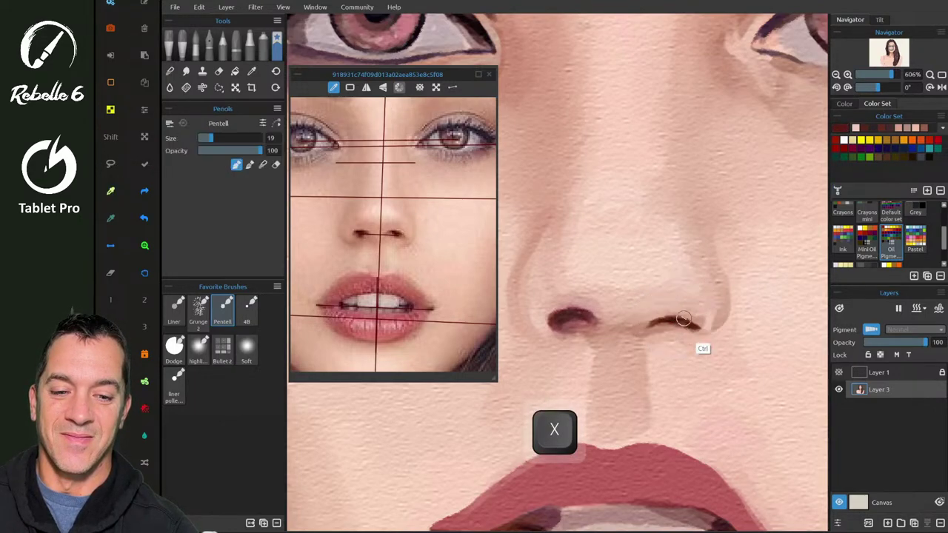
pyautogui.moveTo(682, 318)
pyautogui.mouseDown()
pyautogui.moveTo(652, 323)
pyautogui.moveTo(683, 316)
pyautogui.moveTo(694, 325)
pyautogui.moveTo(702, 314)
pyautogui.moveTo(656, 324)
pyautogui.moveTo(675, 314)
pyautogui.moveTo(653, 315)
pyautogui.moveTo(662, 310)
pyautogui.moveTo(650, 321)
pyautogui.moveTo(681, 317)
pyautogui.moveTo(647, 322)
pyautogui.moveTo(688, 313)
pyautogui.moveTo(642, 315)
pyautogui.moveTo(670, 300)
pyautogui.moveTo(687, 319)
pyautogui.moveTo(662, 316)
pyautogui.moveTo(690, 319)
pyautogui.moveTo(650, 334)
pyautogui.moveTo(673, 327)
pyautogui.mouseUp()
pyautogui.press('4')
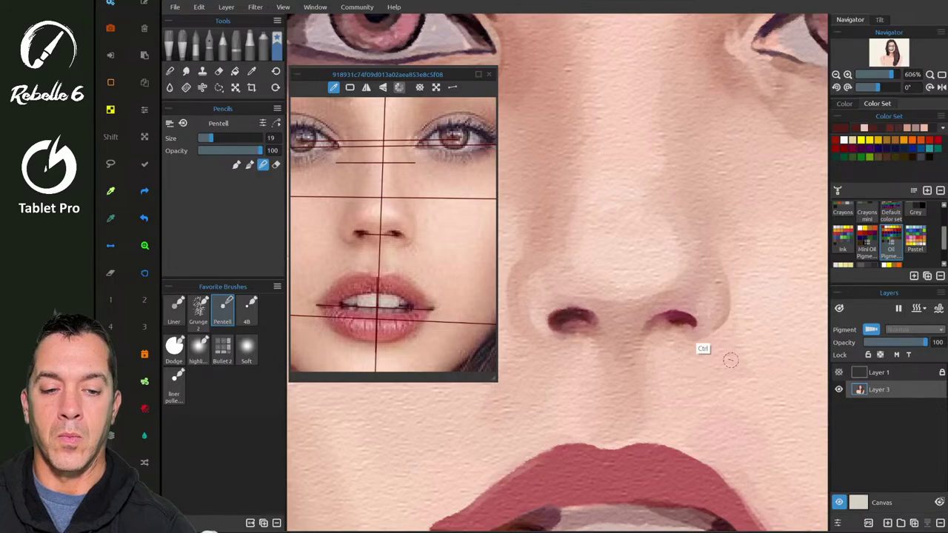
# - Switch to YouTube Studio to read the live chat, then return to the painting in Rebelle 6
pyautogui.hotkey('alt', 'Tab')
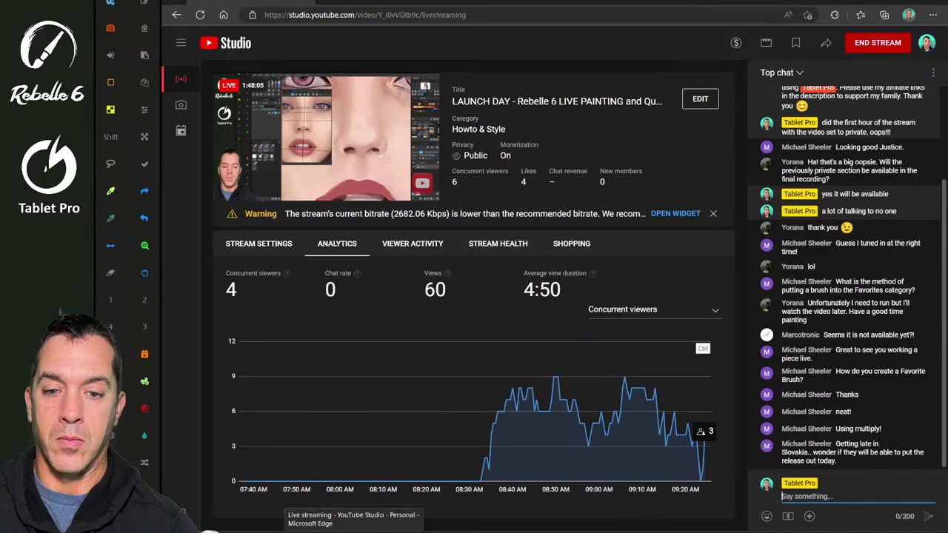
pyautogui.hotkey('alt', 'Tab')
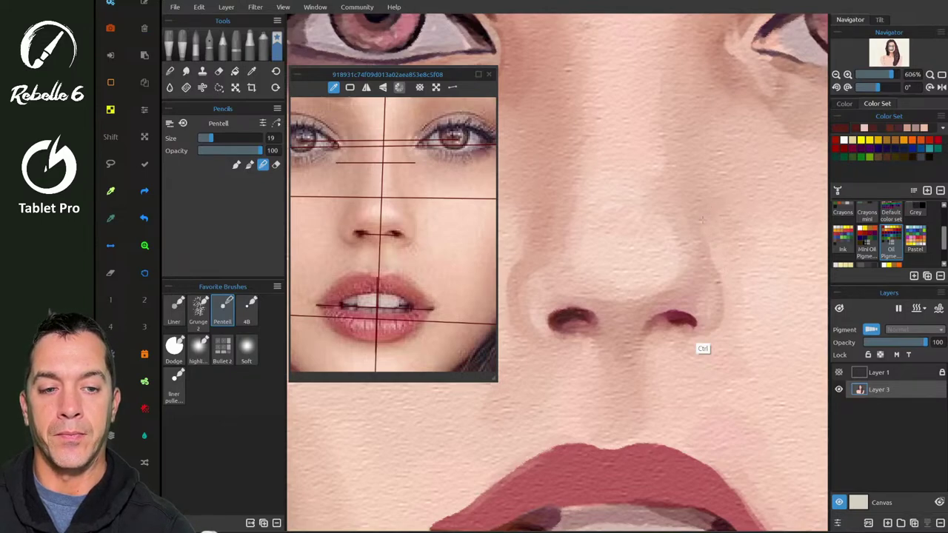
# - Reshape the nostrils and nose wings to match the reference with the Soft brush of Smudge & Liquify at size 17
pyautogui.scroll(-2, 767, 197)
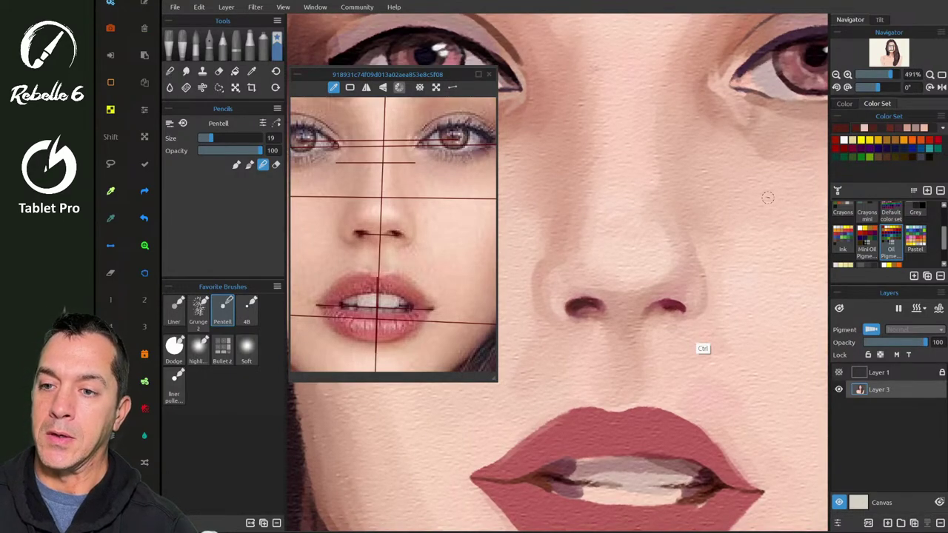
pyautogui.press('n')
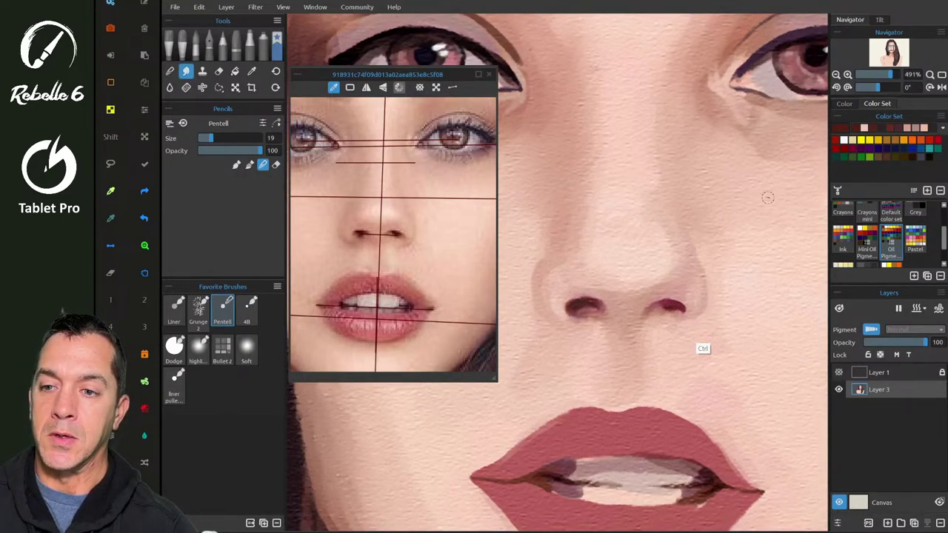
pyautogui.press('n')
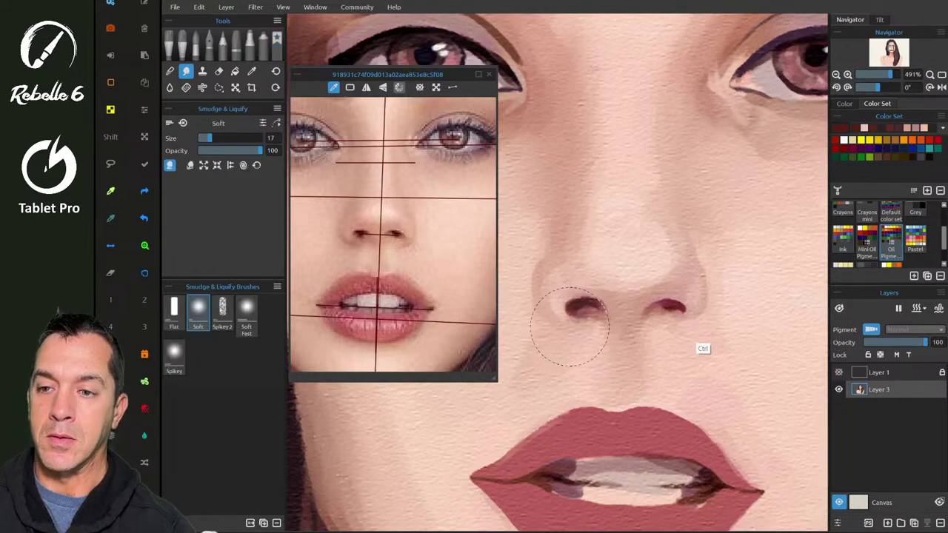
pyautogui.press('n')
pyautogui.moveTo(560, 353)
pyautogui.mouseDown()
pyautogui.moveTo(554, 338)
pyautogui.moveTo(574, 338)
pyautogui.moveTo(561, 339)
pyautogui.moveTo(571, 338)
pyautogui.moveTo(563, 343)
pyautogui.moveTo(587, 268)
pyautogui.mouseUp()
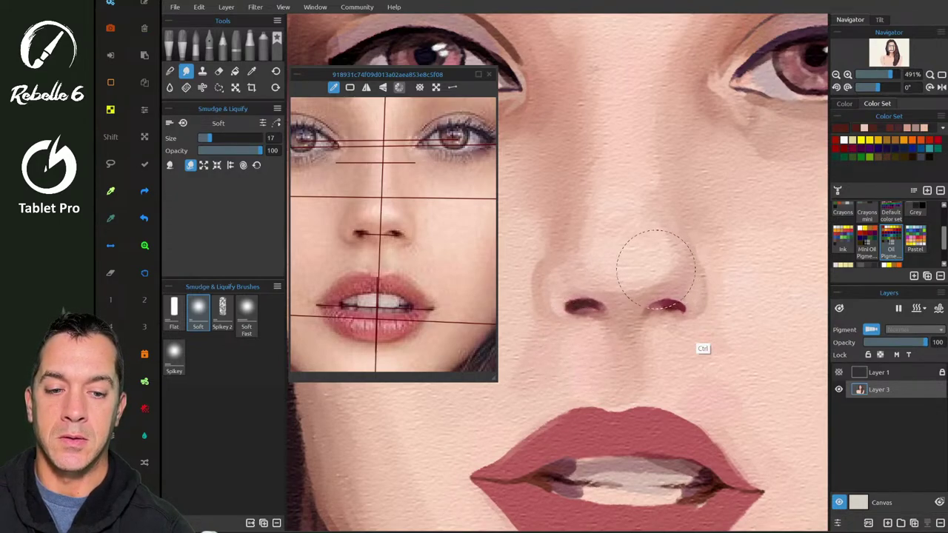
pyautogui.moveTo(663, 266)
pyautogui.mouseDown()
pyautogui.moveTo(720, 296)
pyautogui.moveTo(730, 286)
pyautogui.moveTo(698, 281)
pyautogui.mouseUp()
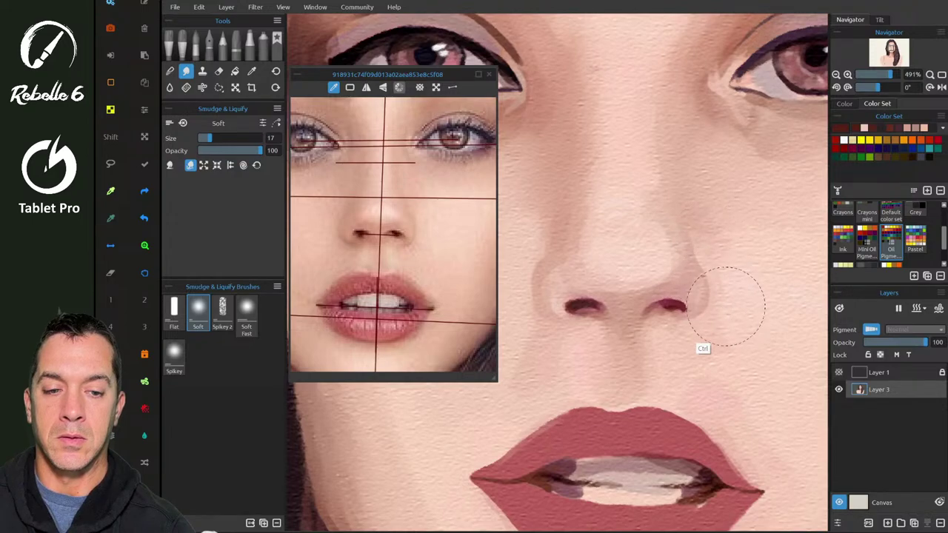
pyautogui.scroll(-3, 730, 290)
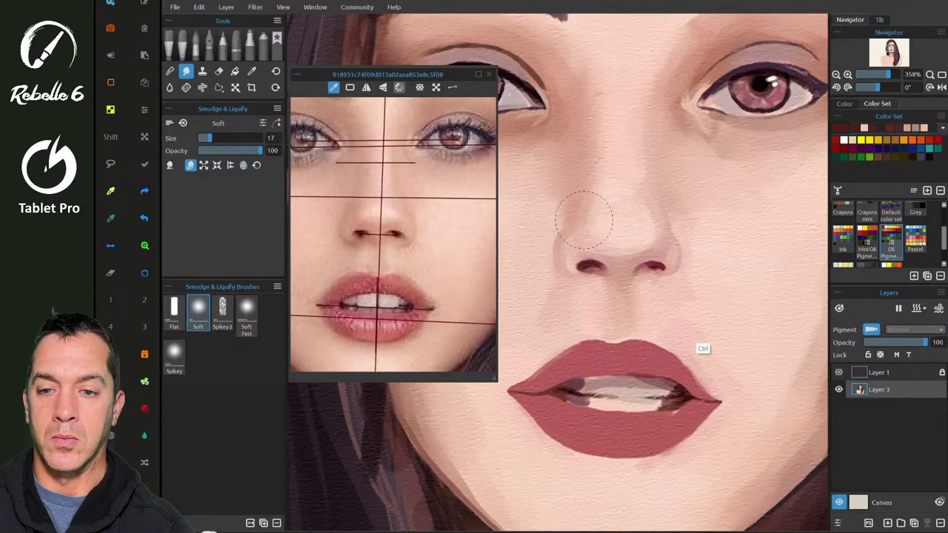
# - Nudge the nose wing nearest the reference photo with the Soft liquify brush, and return to the Pentell favourite brush
pyautogui.moveTo(573, 229); pyautogui.dragTo(560, 221)
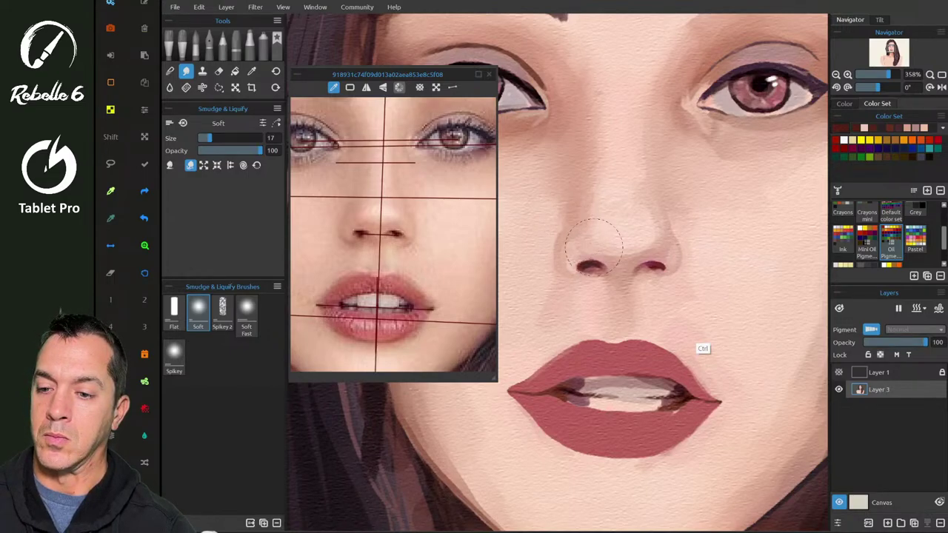
pyautogui.hotkey('shift', 'b')
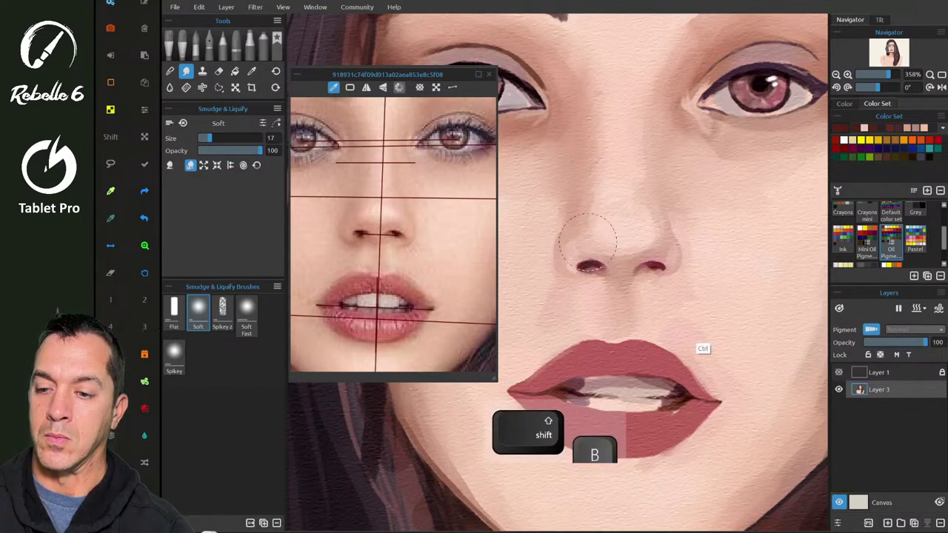
pyautogui.press('F8')
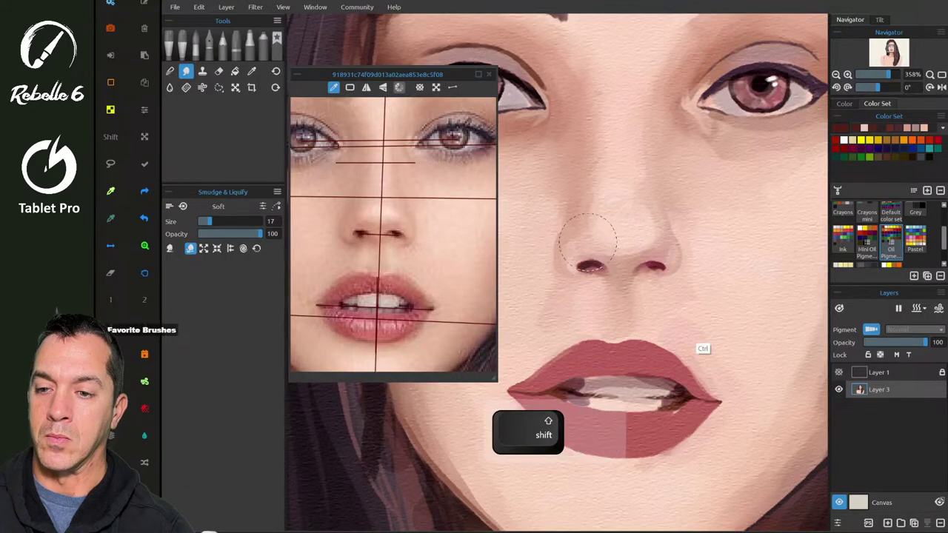
pyautogui.hotkey('shift', 'b')
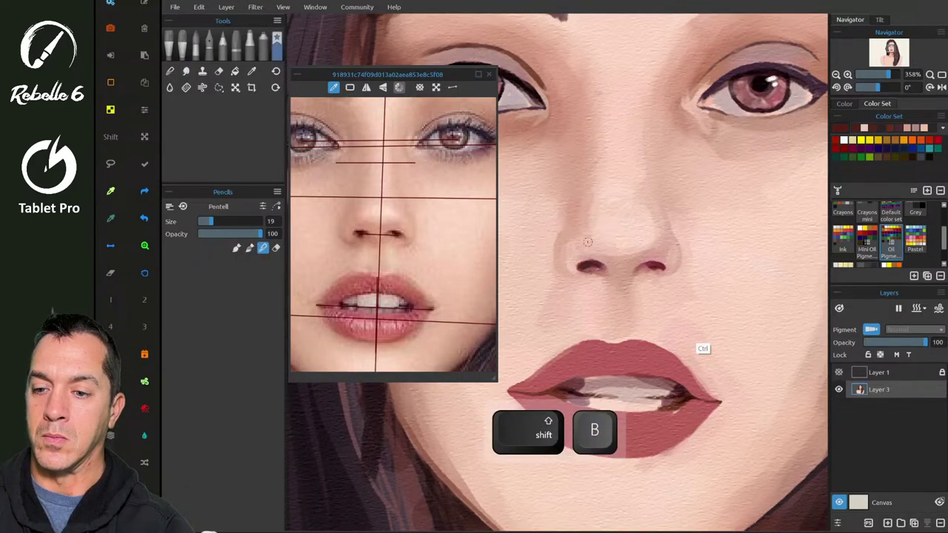
pyautogui.press('F8')
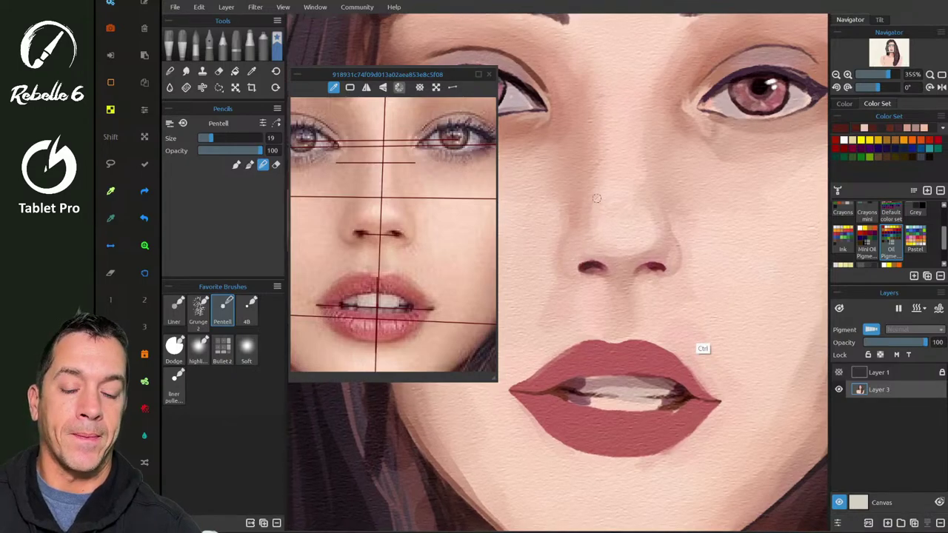
# - Mirror both the canvas and the reference photo horizontally to compare the whole face's proportions
pyautogui.scroll(-3, 596, 197)
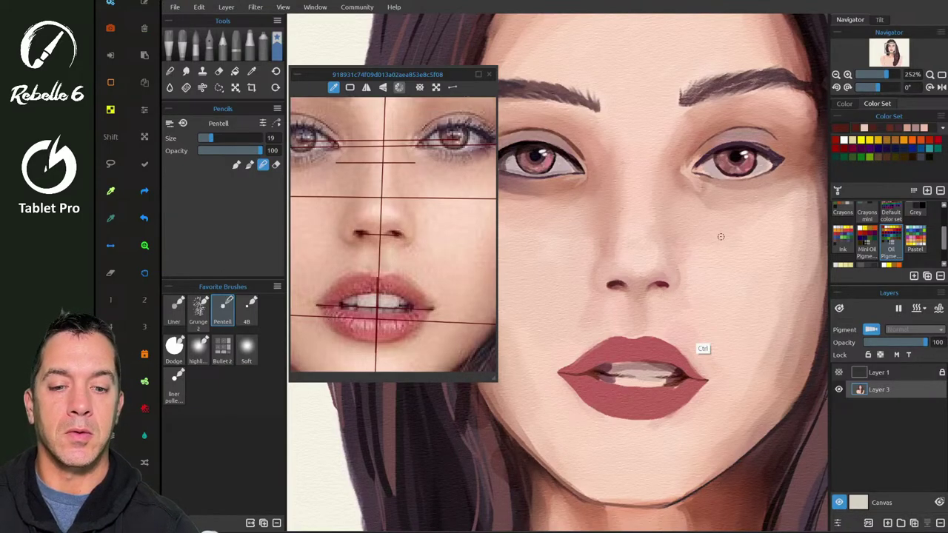
pyautogui.scroll(-5, 721, 236)
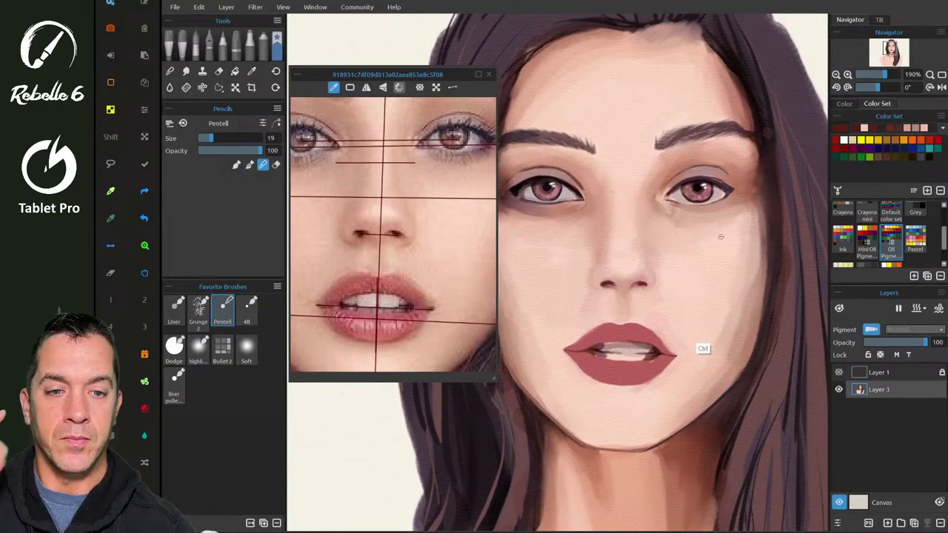
pyautogui.scroll(1, 720, 237)
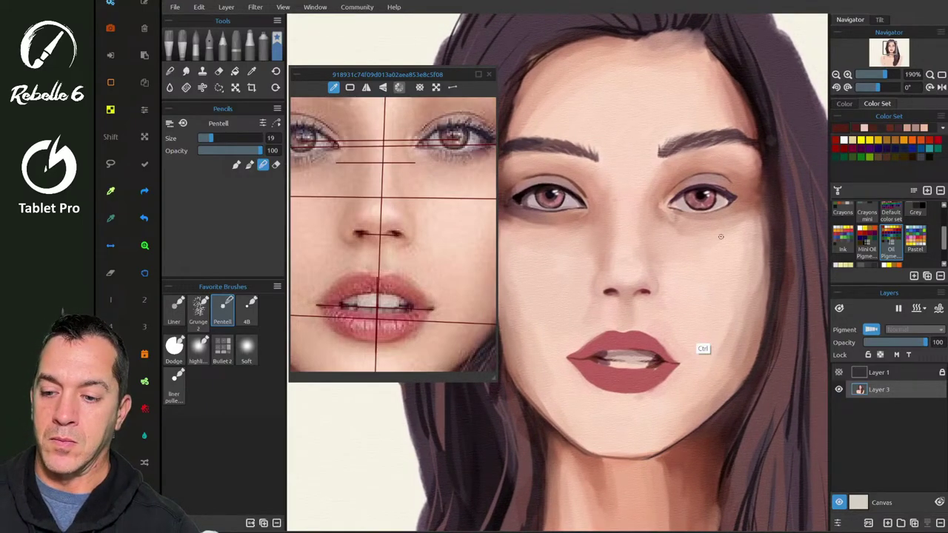
pyautogui.hotkey('shift', 'f')
pyautogui.scroll(-5, 720, 237)
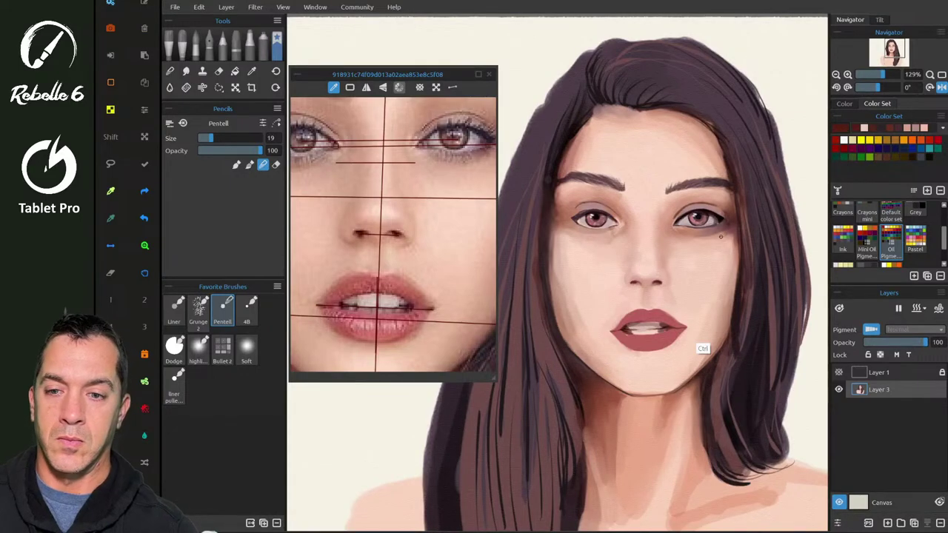
pyautogui.scroll(-5, 393, 234)
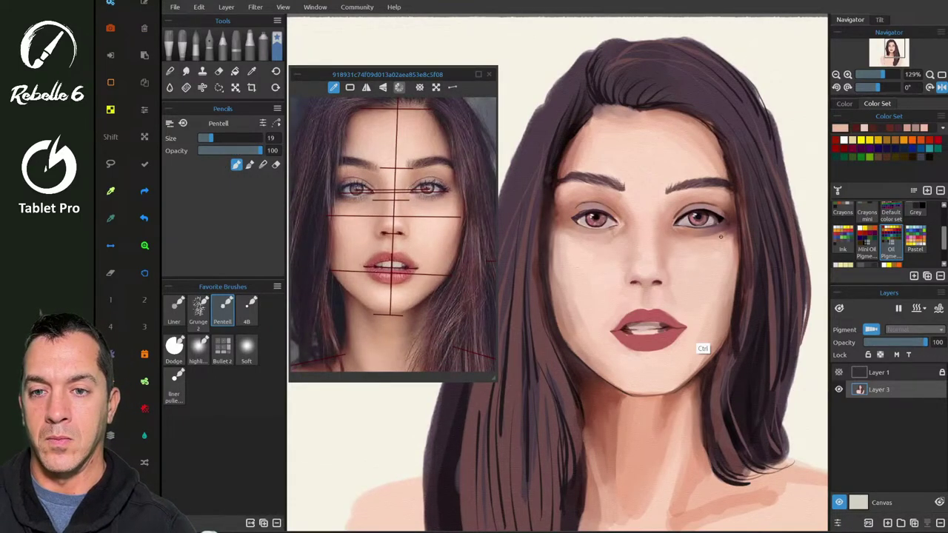
pyautogui.click(365, 88)
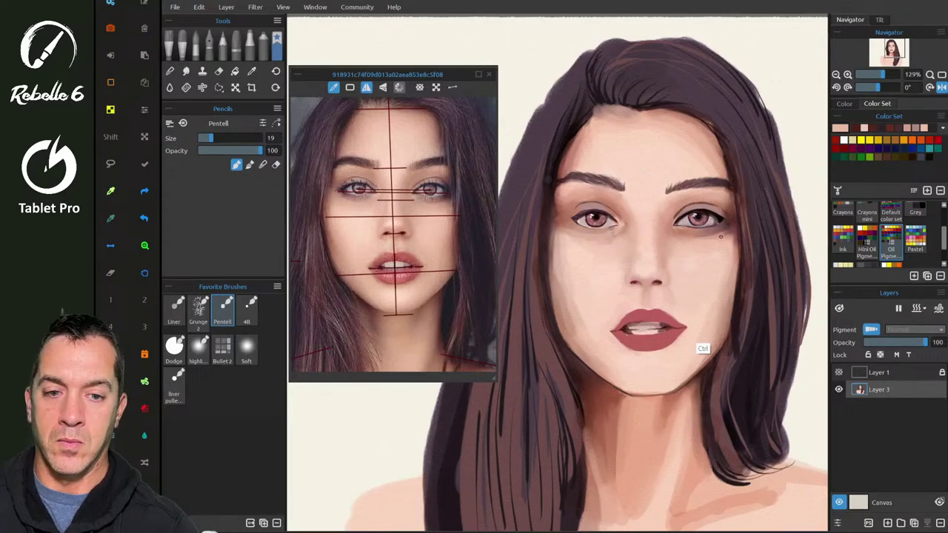
pyautogui.scroll(-3, 720, 237)
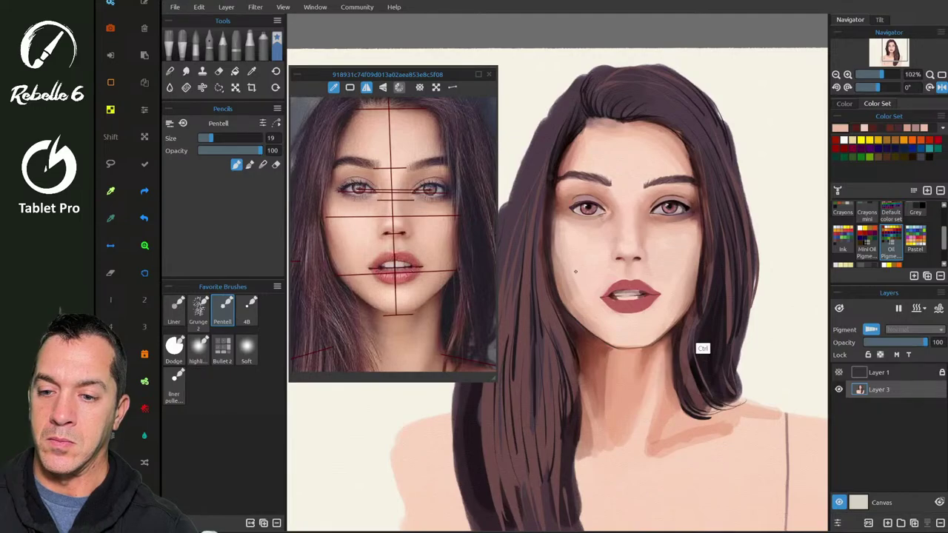
pyautogui.press('1')
pyautogui.moveTo(589, 266)
pyautogui.mouseDown()
pyautogui.moveTo(603, 266)
pyautogui.moveTo(576, 299)
pyautogui.moveTo(558, 254)
pyautogui.mouseUp()
pyautogui.press('4')
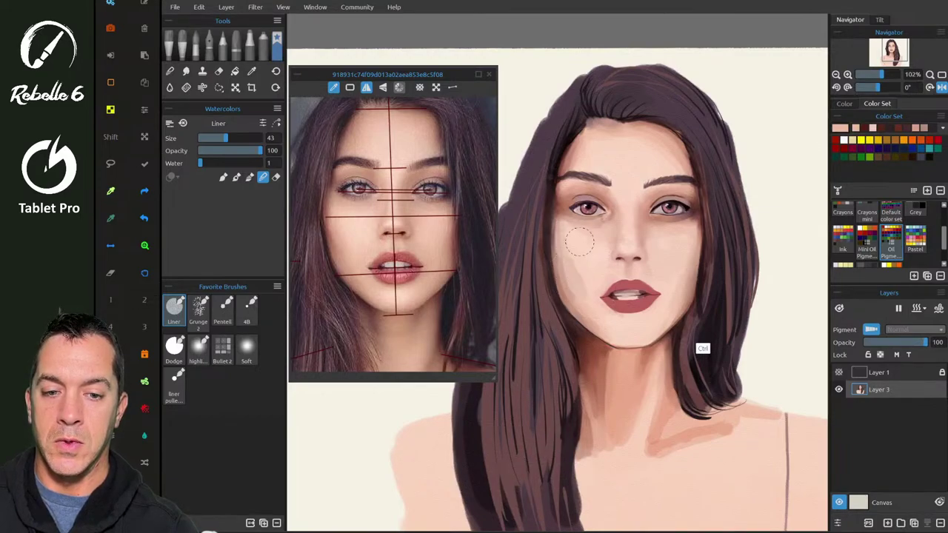
pyautogui.hotkey('ctrl', 'z')
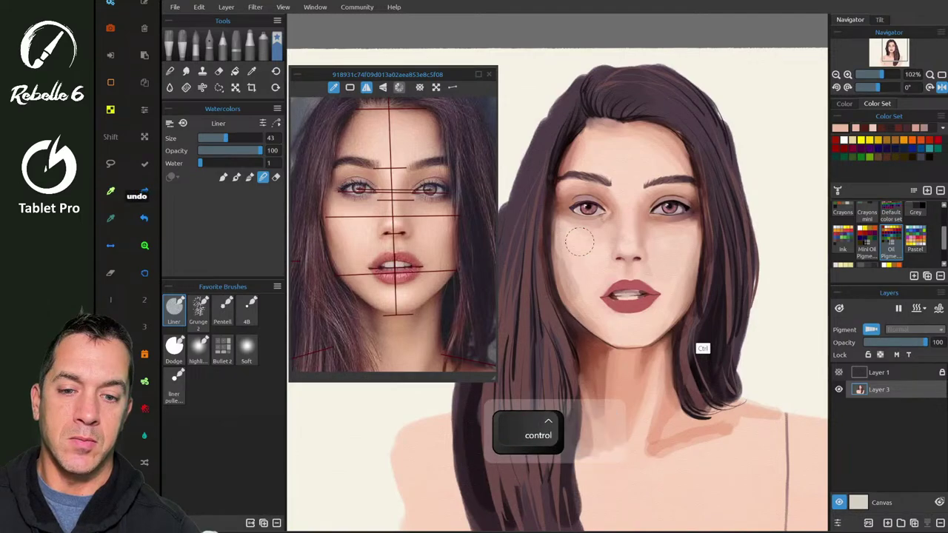
pyautogui.hotkey('ctrl', 'z')
pyautogui.hotkey('ctrl', 'z')
pyautogui.hotkey('ctrl', 'z')
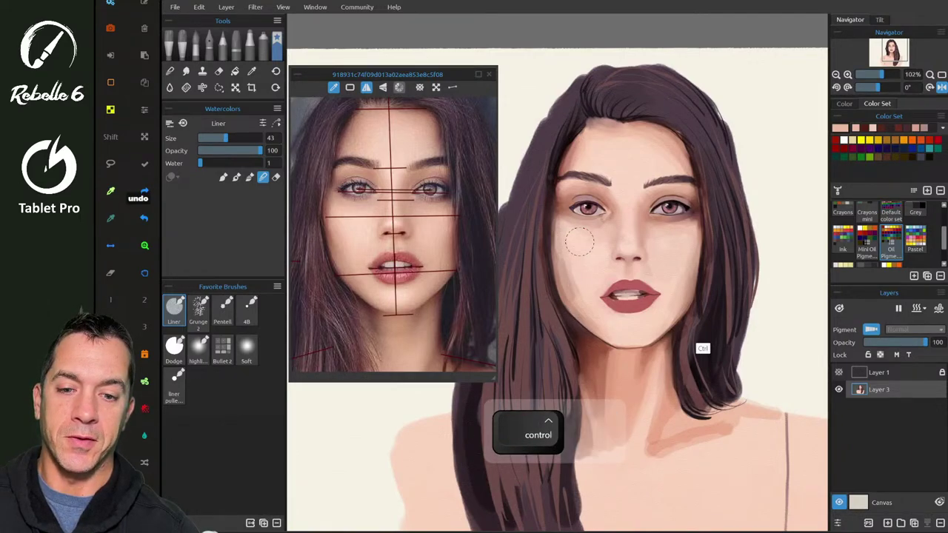
pyautogui.hotkey('ctrl', 'z')
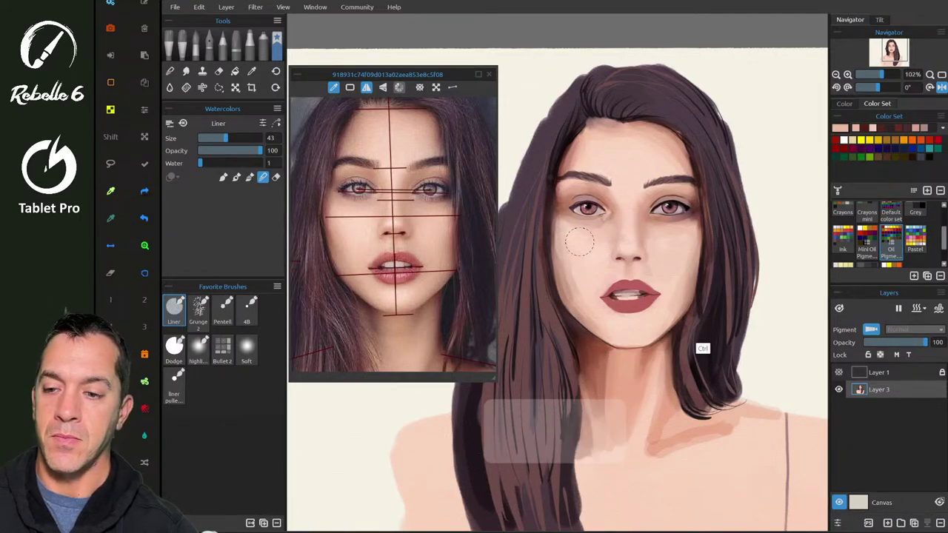
# - Reshape the cheek and jaw contour on the reference photo's side with the Soft liquify brush at size 28
pyautogui.press('n')
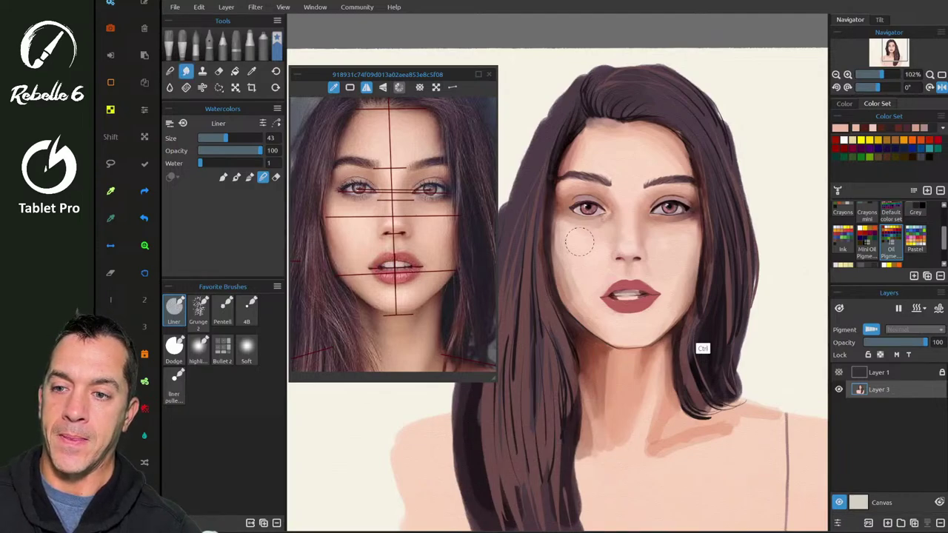
pyautogui.press('n')
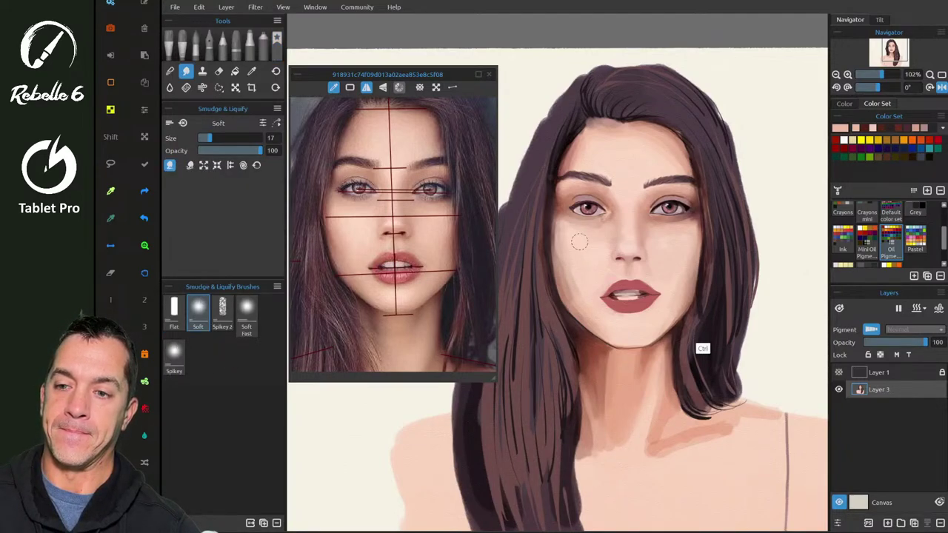
pyautogui.press('ctrl')
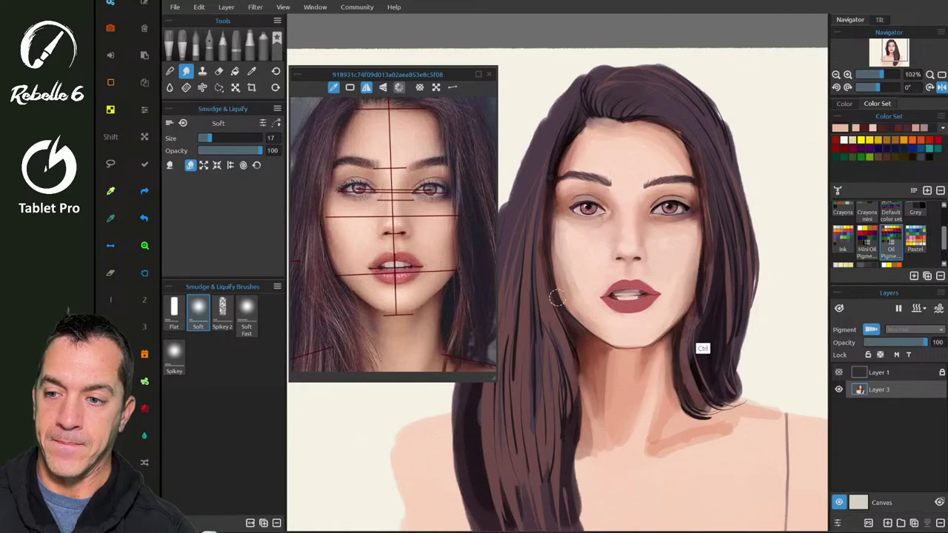
pyautogui.press('ctrl')
pyautogui.moveTo(557, 298); pyautogui.dragTo(547, 309)
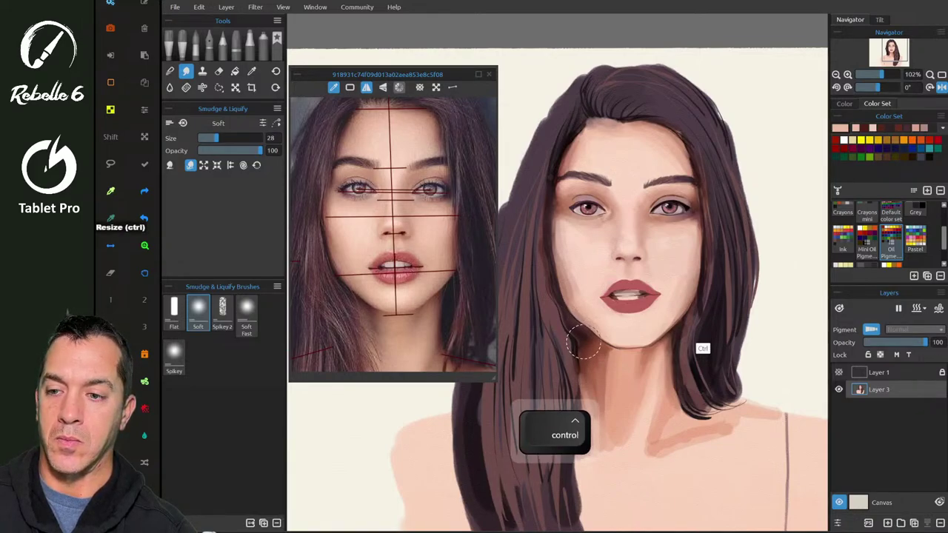
# - Enlarge the Soft liquify brush to size 56 and push the cheek contour beside the longer side of the hair
pyautogui.hotkey('ctrl', 'z')
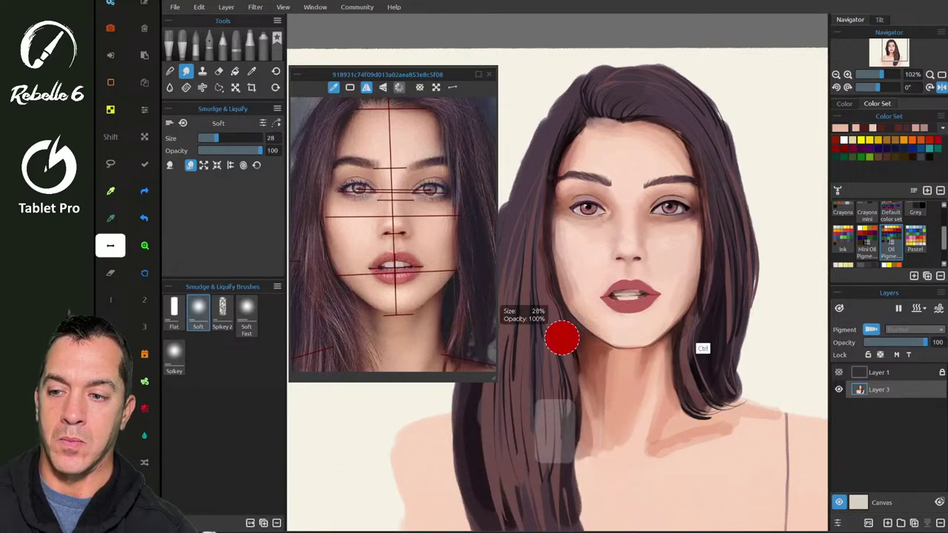
pyautogui.moveTo(563, 342); pyautogui.dragTo(574, 342)
pyautogui.moveTo(574, 342); pyautogui.dragTo(581, 342)
pyautogui.moveTo(582, 343); pyautogui.dragTo(583, 343)
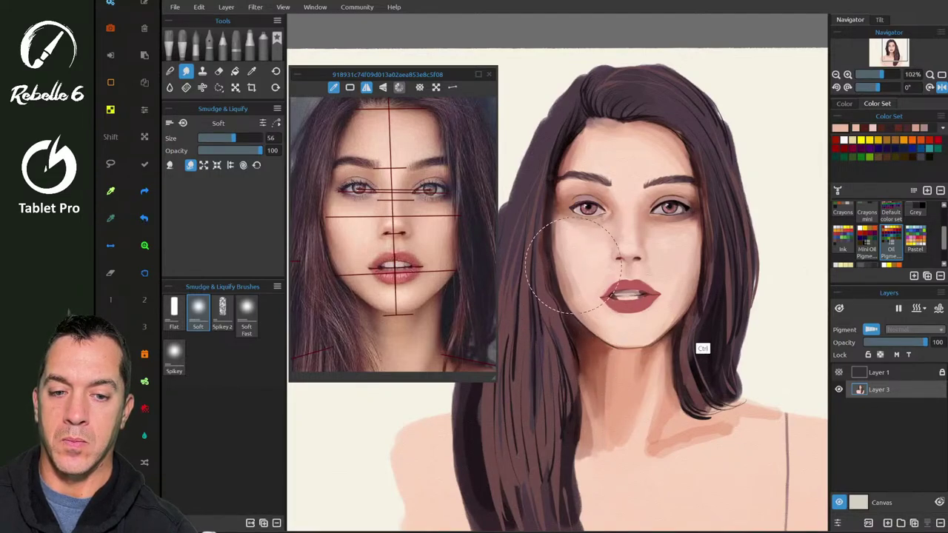
pyautogui.moveTo(535, 286); pyautogui.dragTo(559, 285)
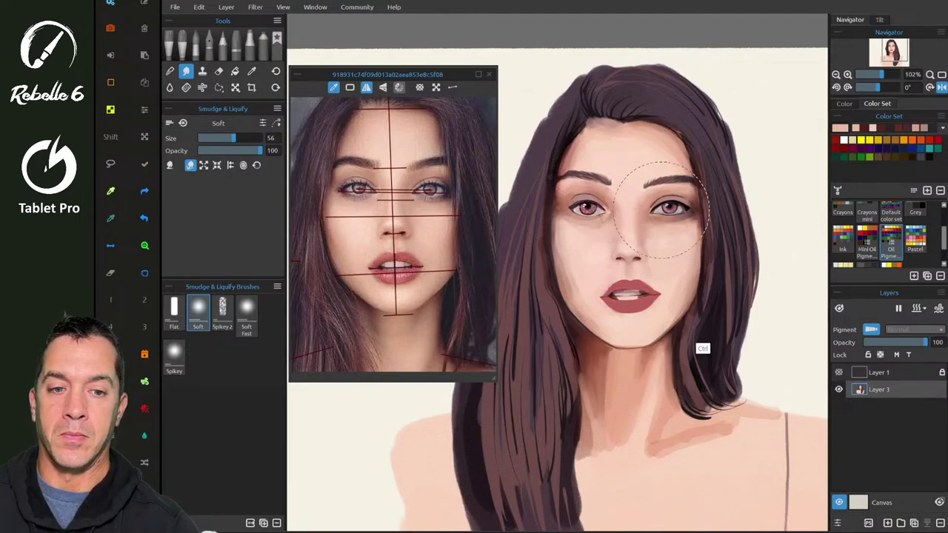
# - Reduce the Soft liquify brush to size 31 and nudge the upper lip and the lower cheek beside the mouth corner
pyautogui.click(111, 246)
pyautogui.moveTo(672, 204); pyautogui.dragTo(657, 209)
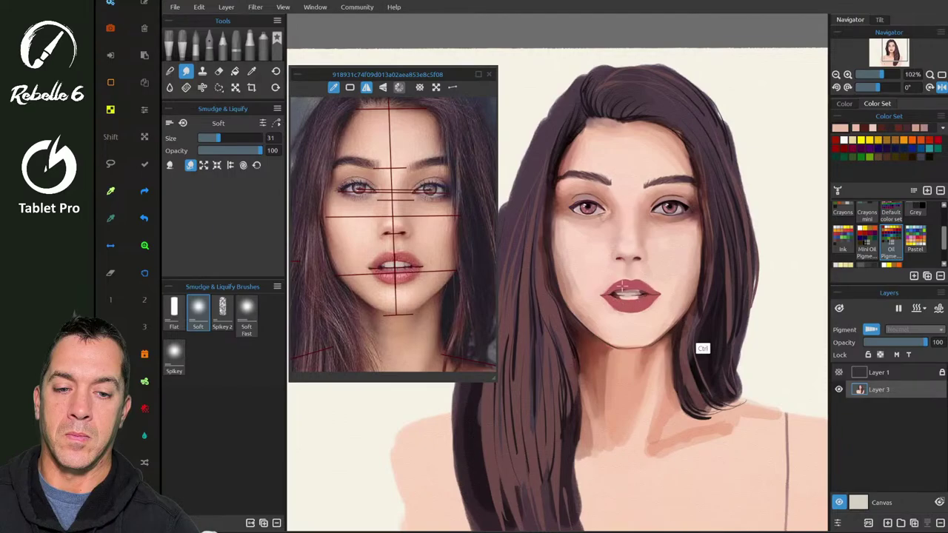
pyautogui.moveTo(626, 284); pyautogui.dragTo(629, 287)
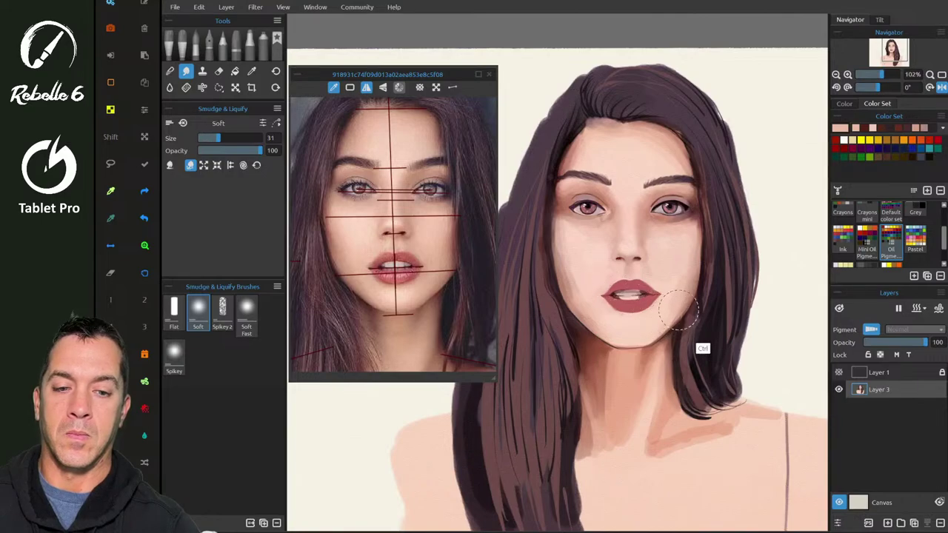
pyautogui.moveTo(678, 310); pyautogui.dragTo(663, 311)
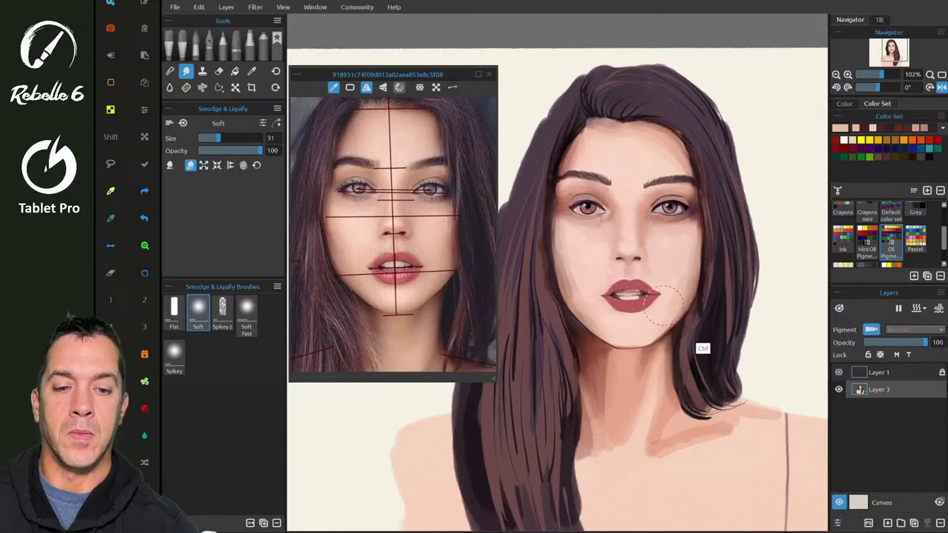
pyautogui.moveTo(677, 294); pyautogui.dragTo(675, 292)
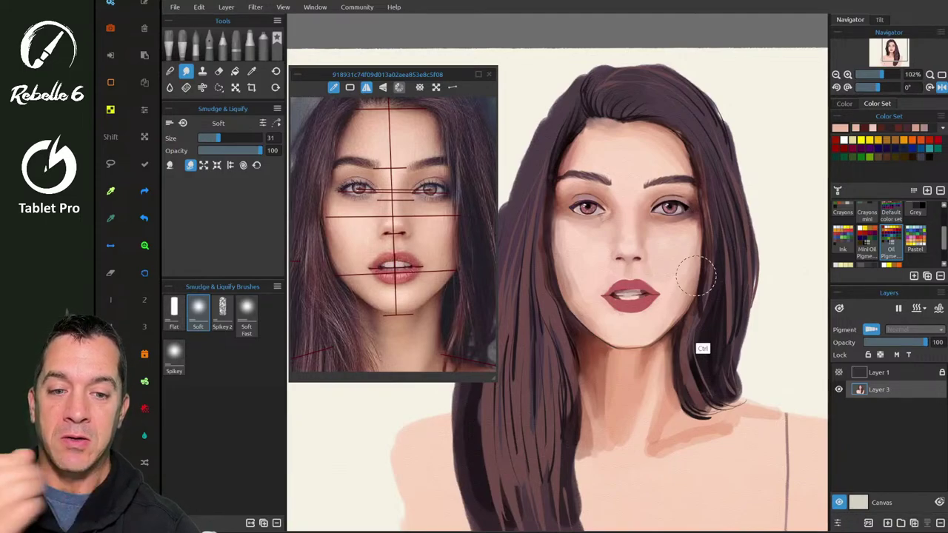
# - Enlarge the tip of the nose slightly with the liquify brush in expand mode
pyautogui.click(204, 165)
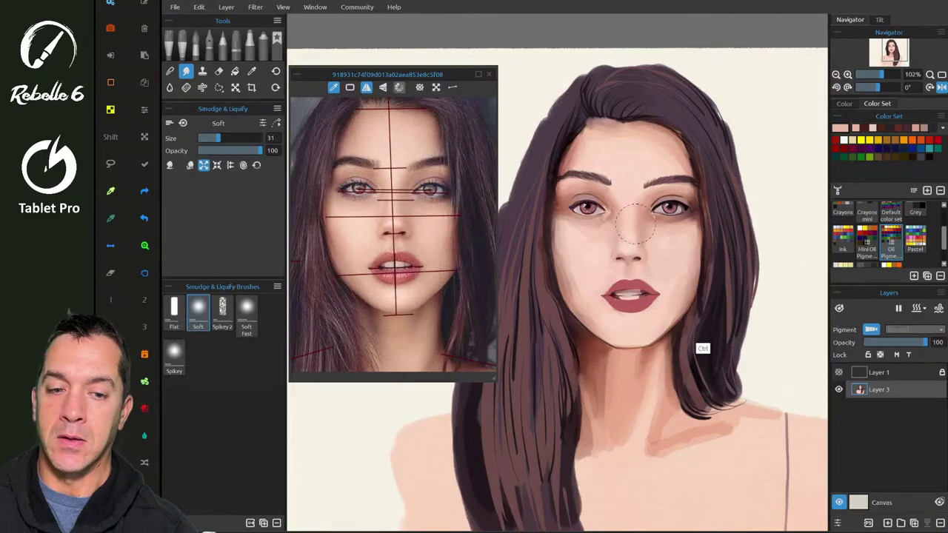
pyautogui.moveTo(625, 252); pyautogui.dragTo(630, 251)
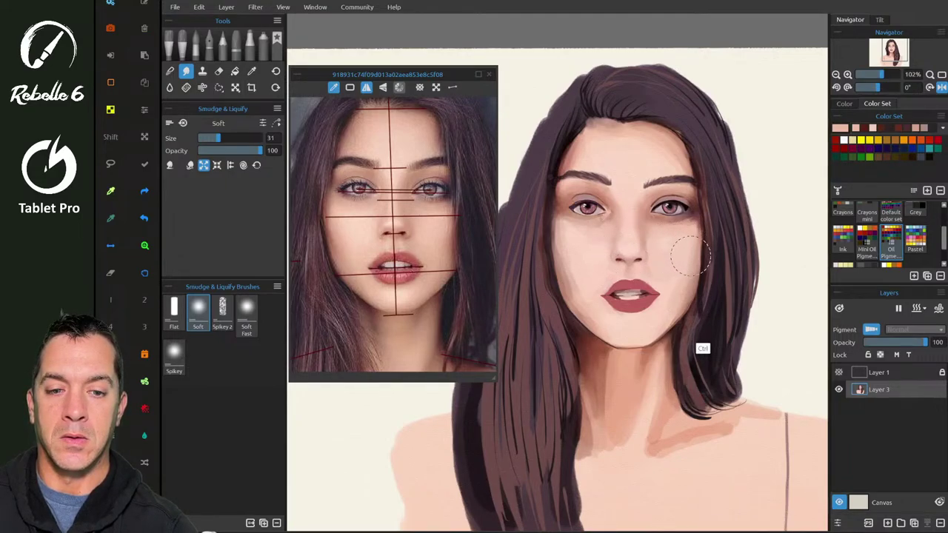
pyautogui.press('ctrl')
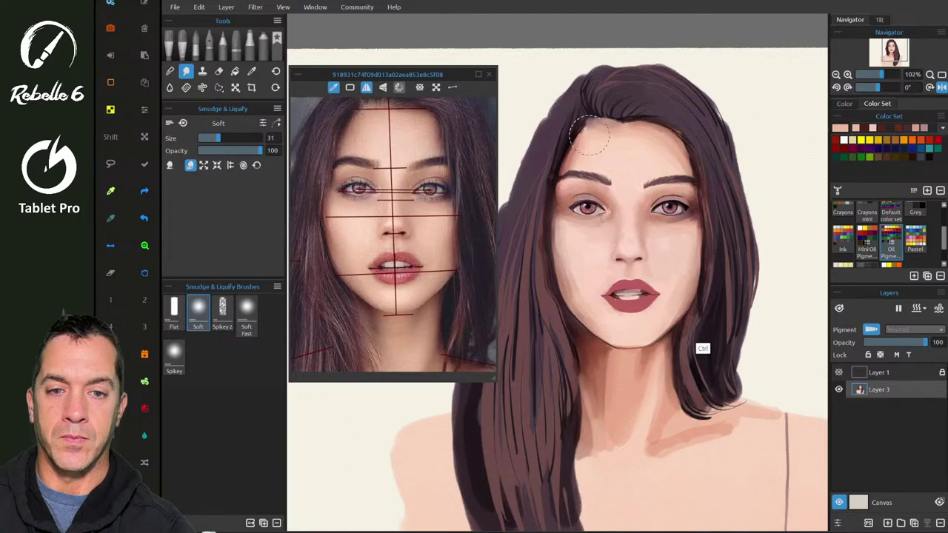
# - Push the corner of the forehead hairline upward with the Soft liquify brush and flip the canvas view horizontally
pyautogui.moveTo(592, 138)
pyautogui.mouseDown()
pyautogui.moveTo(581, 135)
pyautogui.moveTo(587, 125)
pyautogui.mouseUp()
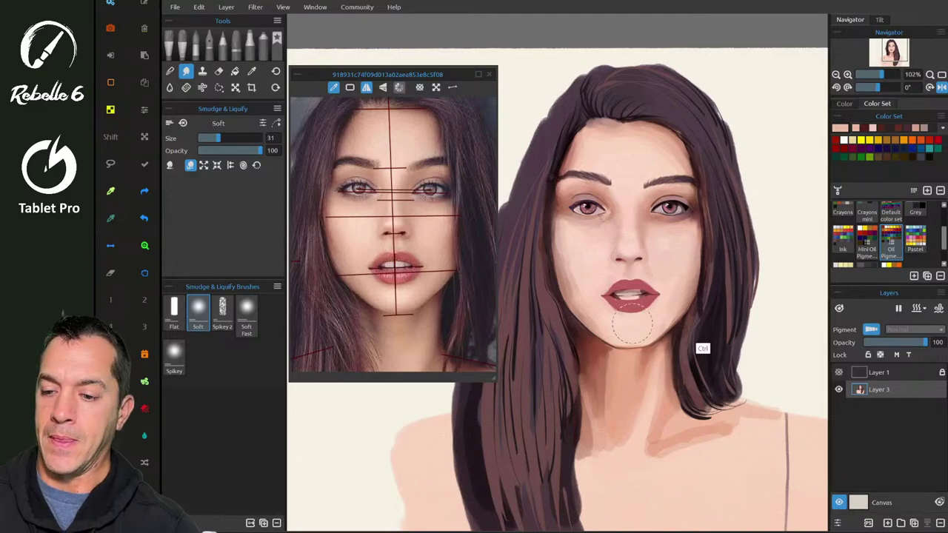
pyautogui.hotkey('shift', 'f')
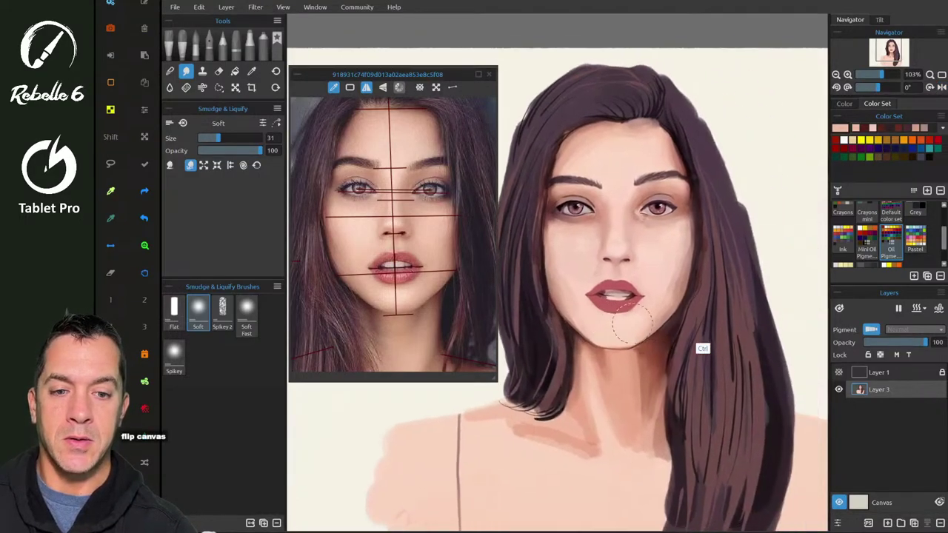
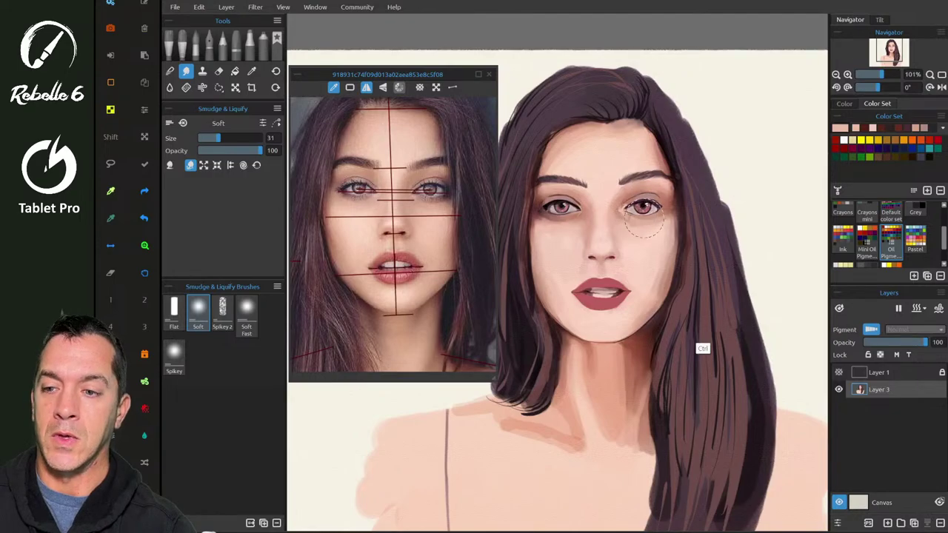
# - Undo the last two liquify edits on the portrait
pyautogui.hotkey('ctrl', 'z')
pyautogui.hotkey('ctrl', 'z')
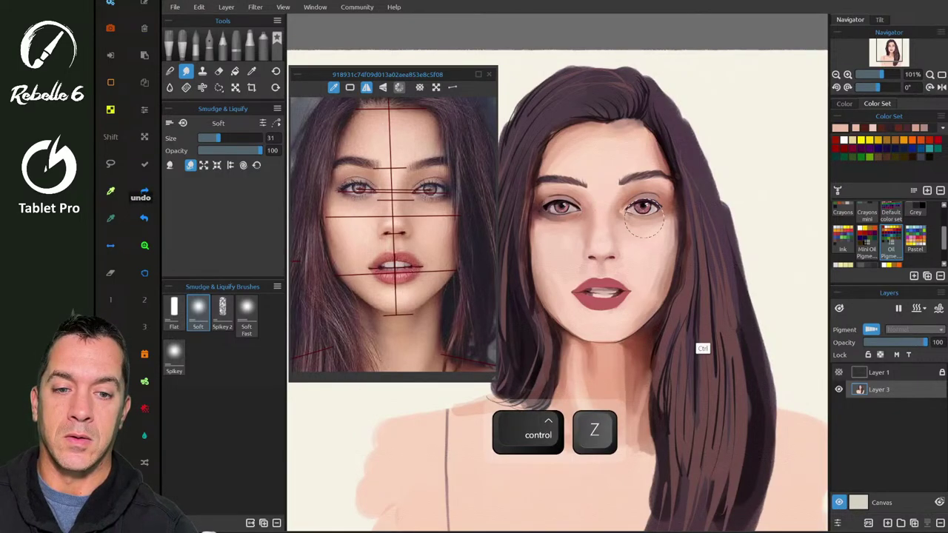
pyautogui.scroll(5, 643, 219)
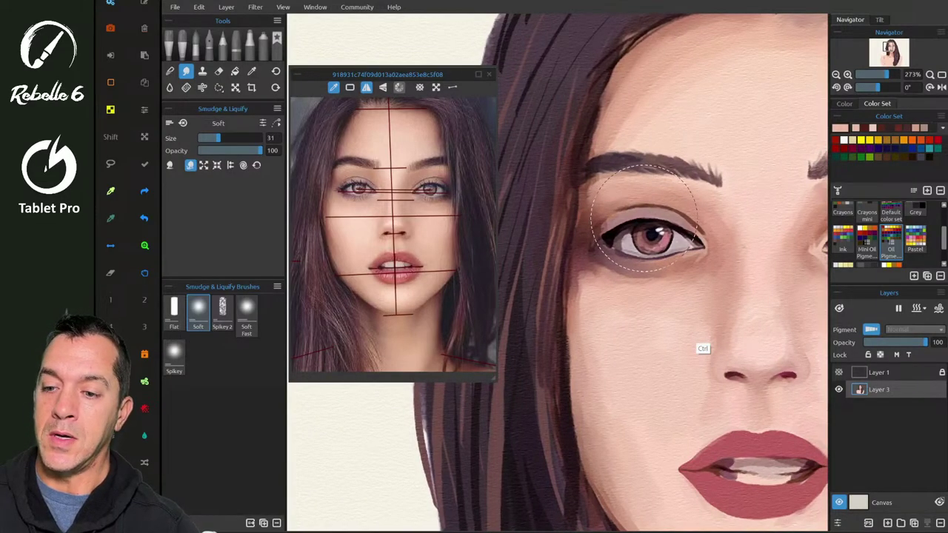
pyautogui.hotkey('shift', 'b')
pyautogui.press('F8')
pyautogui.press('shift')
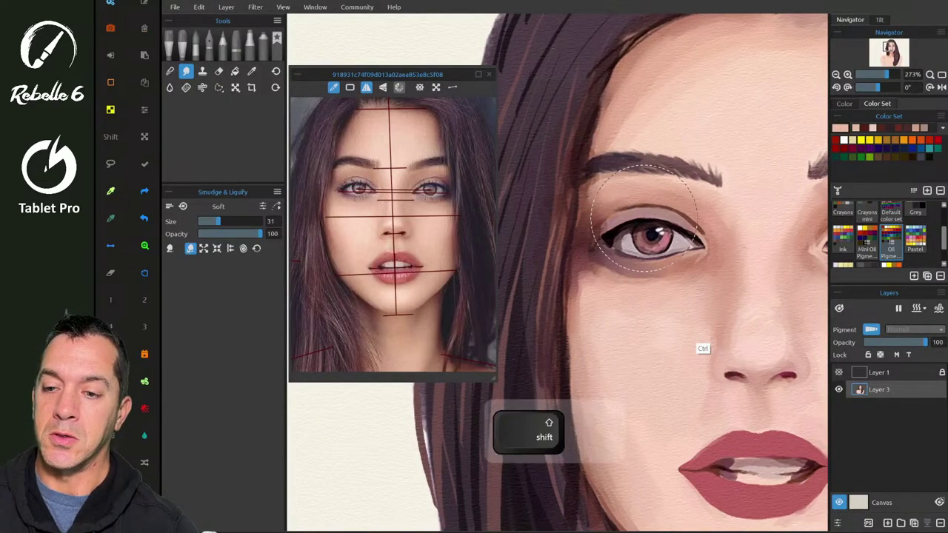
pyautogui.hotkey('shift', 'b')
pyautogui.hotkey('shift', 'b')
pyautogui.hotkey('shift', 'b')
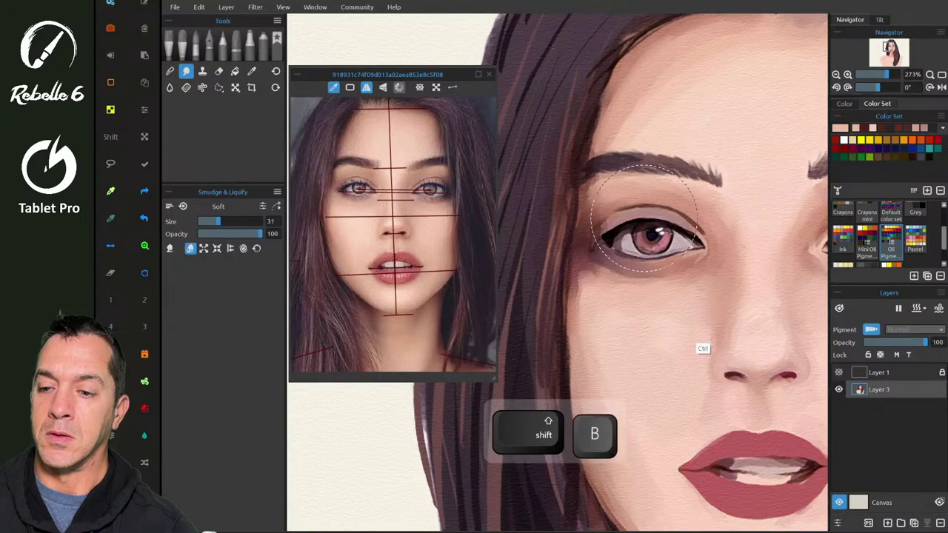
pyautogui.press('F8')
pyautogui.hotkey('shift', 'b')
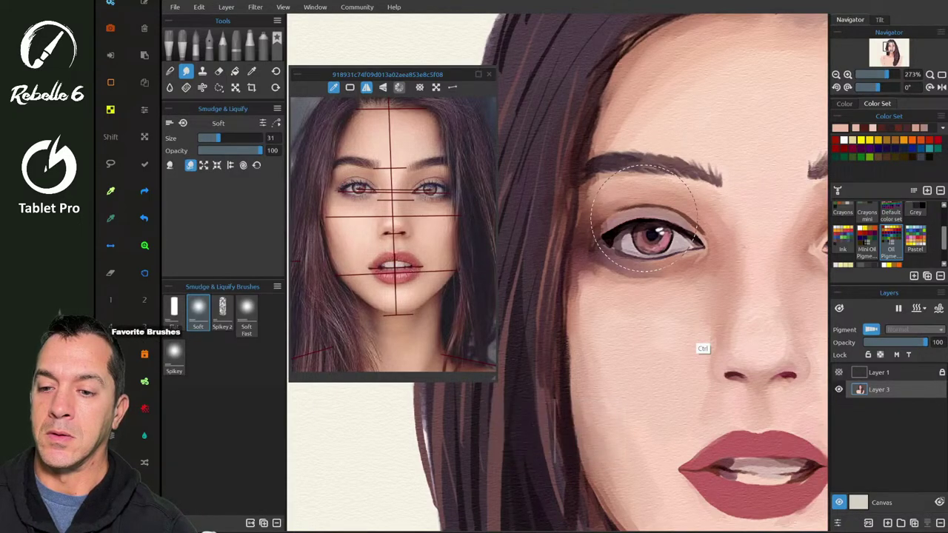
# - Blend the dark shadow under the eye into the cheek using the favorite watercolor Liner brush in blend mode at size 19
pyautogui.click(276, 46)
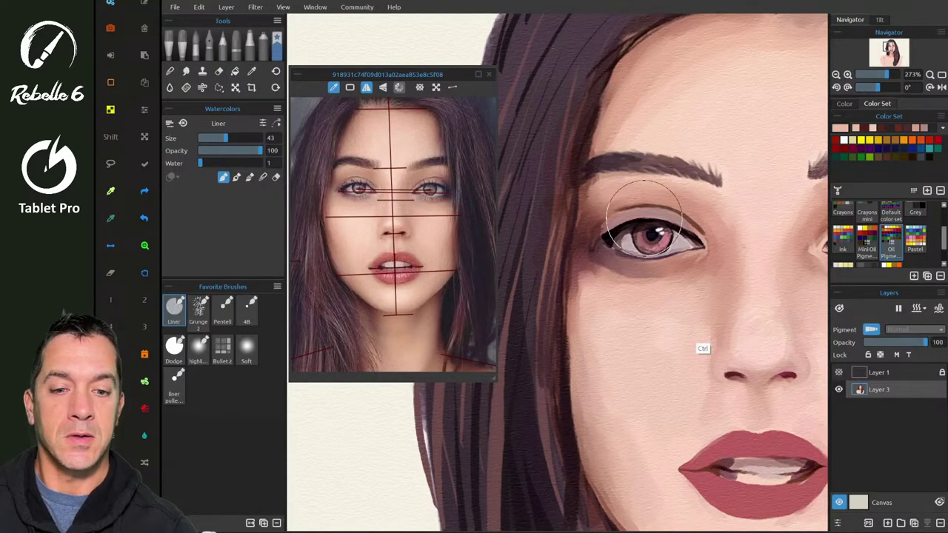
pyautogui.scroll(5, 643, 219)
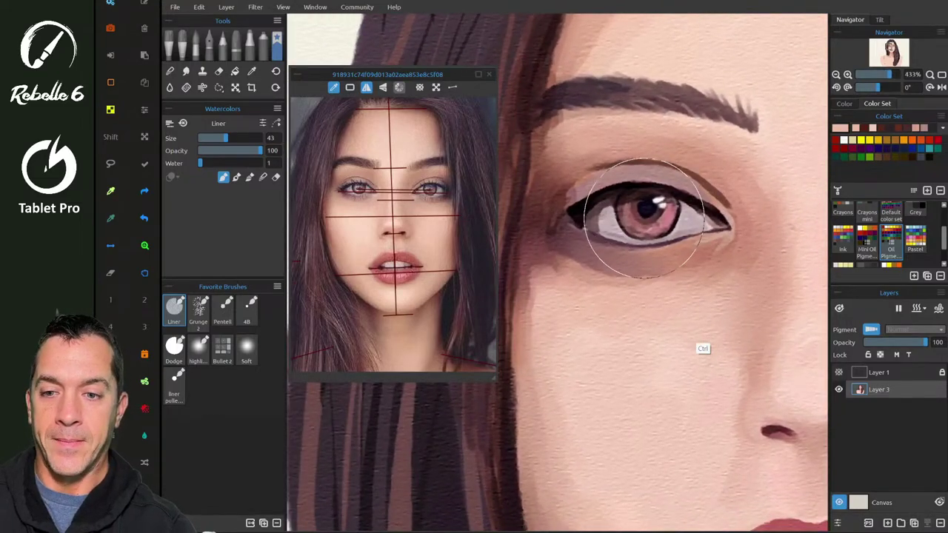
pyautogui.scroll(5, 341, 172)
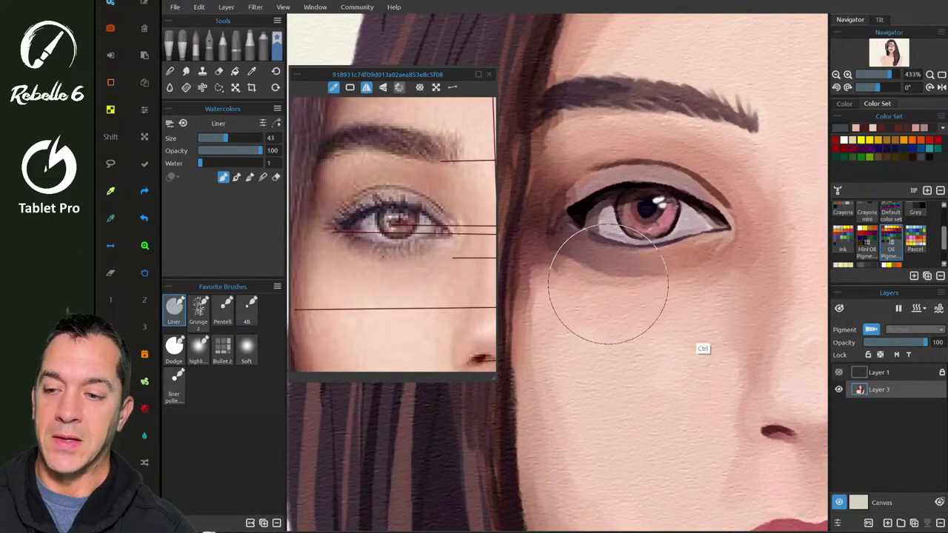
pyautogui.press('4')
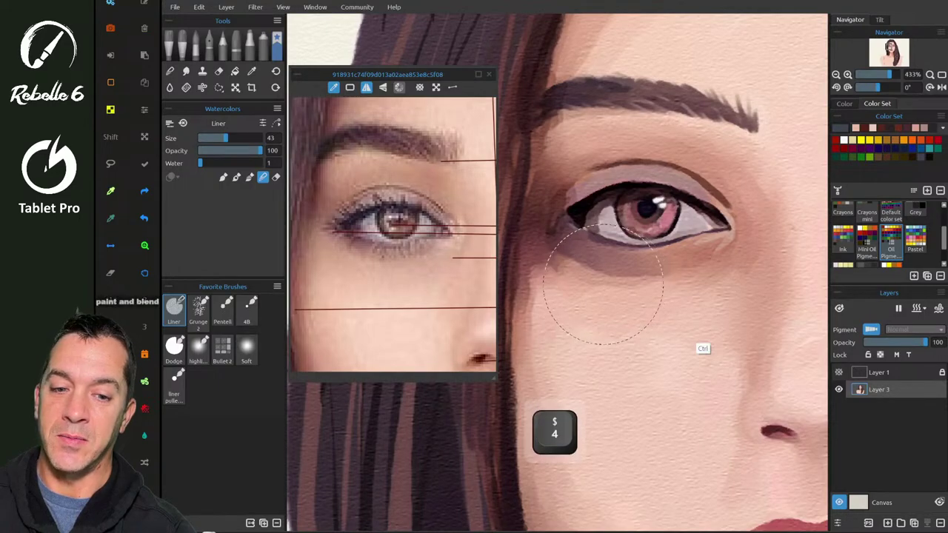
pyautogui.moveTo(612, 282); pyautogui.dragTo(592, 280)
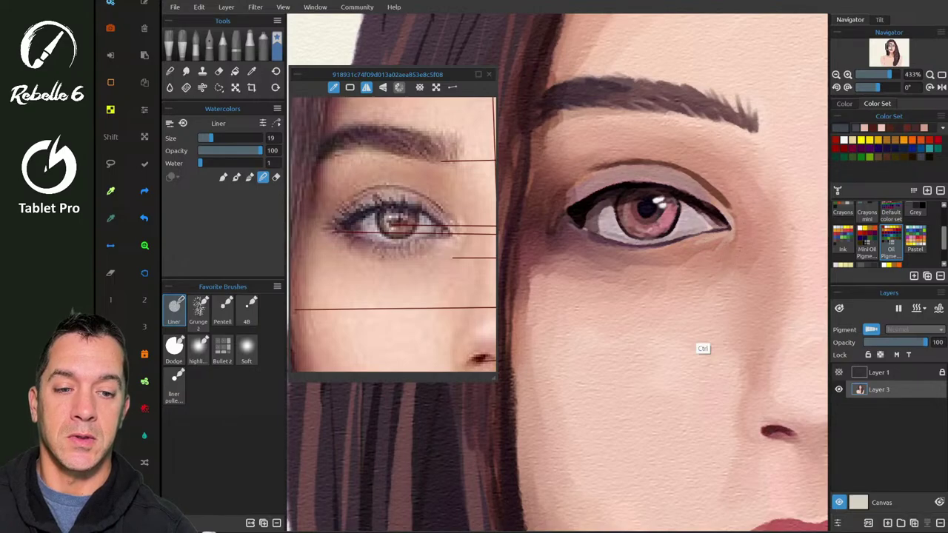
# - Paint a light skin tone around the inner corner of the eye with the Liner brush at size 19
pyautogui.press('b')
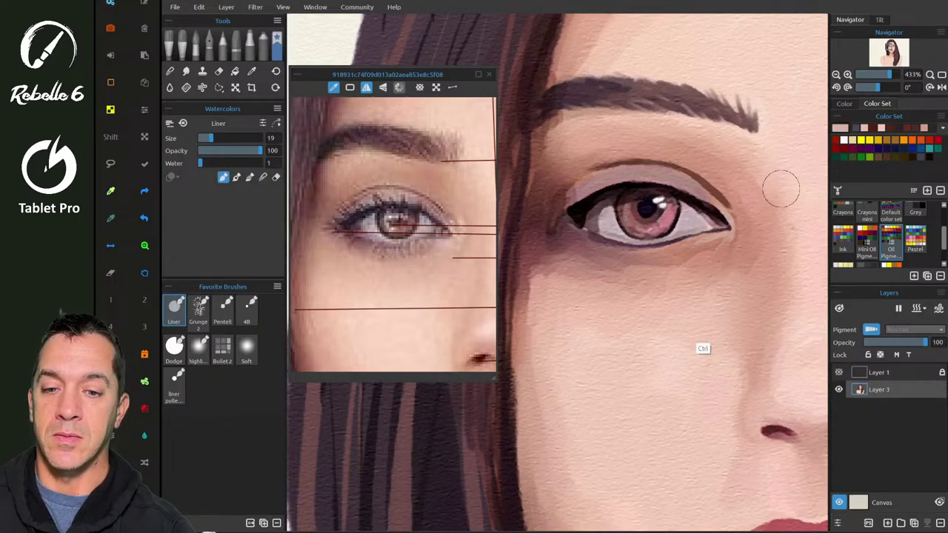
pyautogui.moveTo(737, 235)
pyautogui.mouseDown()
pyautogui.moveTo(712, 271)
pyautogui.moveTo(736, 245)
pyautogui.moveTo(702, 262)
pyautogui.moveTo(734, 235)
pyautogui.moveTo(710, 257)
pyautogui.moveTo(731, 238)
pyautogui.moveTo(735, 203)
pyautogui.moveTo(738, 224)
pyautogui.moveTo(715, 248)
pyautogui.mouseUp()
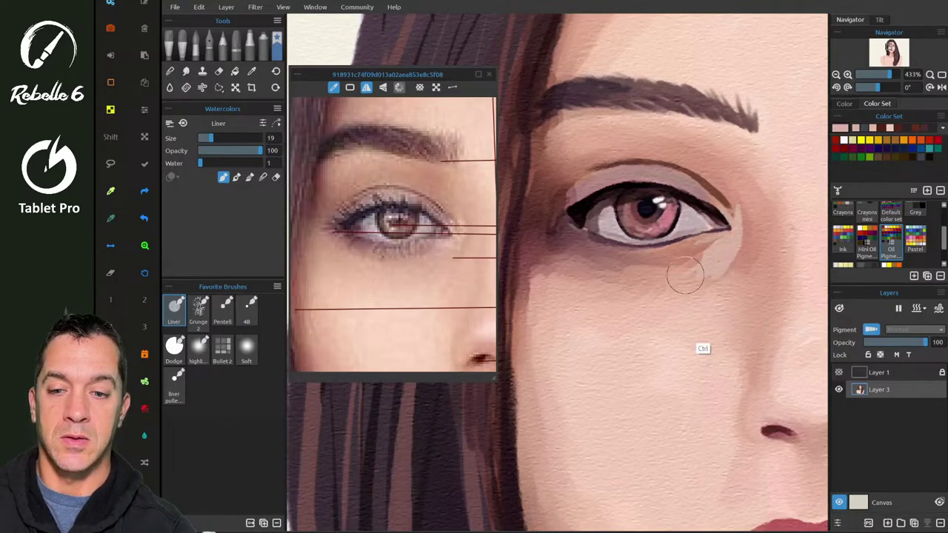
pyautogui.moveTo(720, 250)
pyautogui.mouseDown()
pyautogui.moveTo(653, 276)
pyautogui.moveTo(718, 255)
pyautogui.moveTo(715, 275)
pyautogui.moveTo(749, 235)
pyautogui.mouseUp()
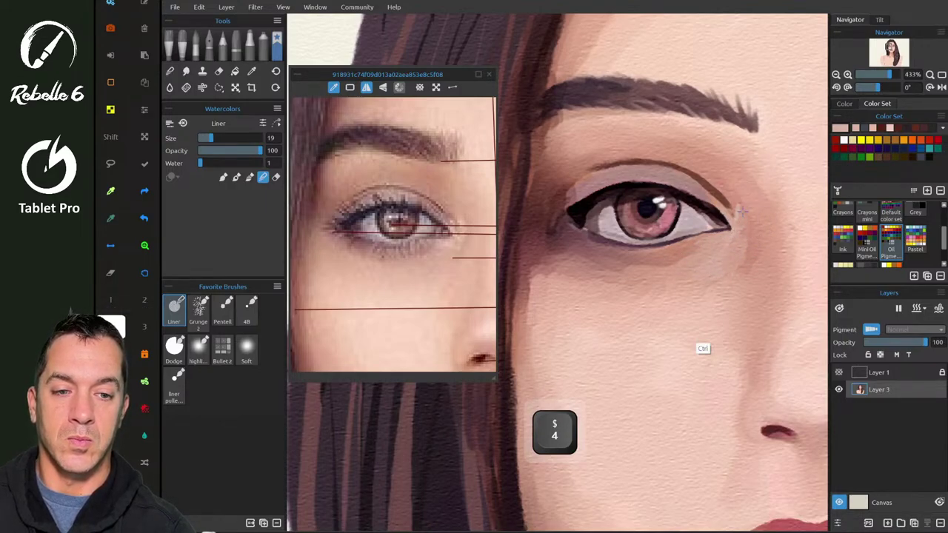
# - Add more light skin tone at the inner eye corner and blend it into the skin beside and below the eye
pyautogui.moveTo(743, 210)
pyautogui.mouseDown()
pyautogui.moveTo(724, 266)
pyautogui.moveTo(739, 242)
pyautogui.mouseUp()
pyautogui.press('1')
pyautogui.press('4')
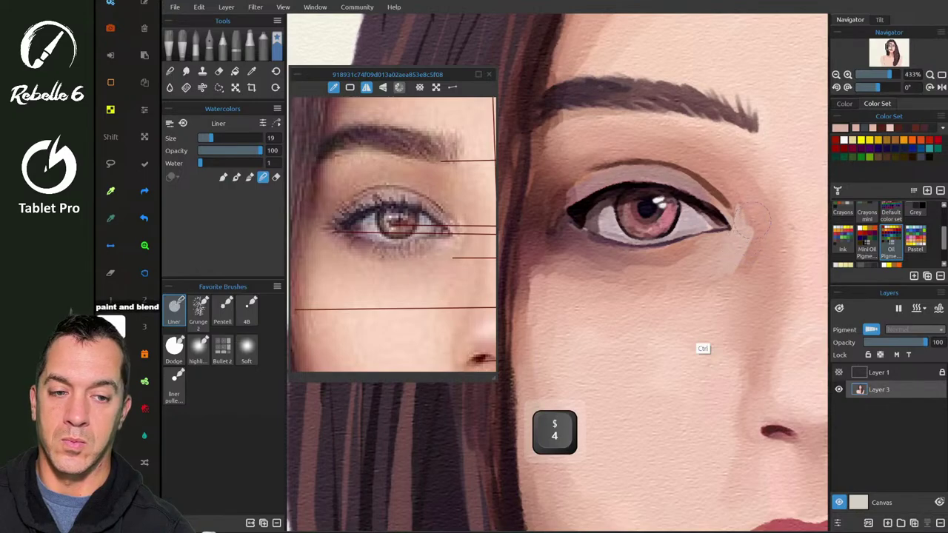
pyautogui.moveTo(749, 217)
pyautogui.mouseDown()
pyautogui.moveTo(751, 259)
pyautogui.moveTo(724, 276)
pyautogui.mouseUp()
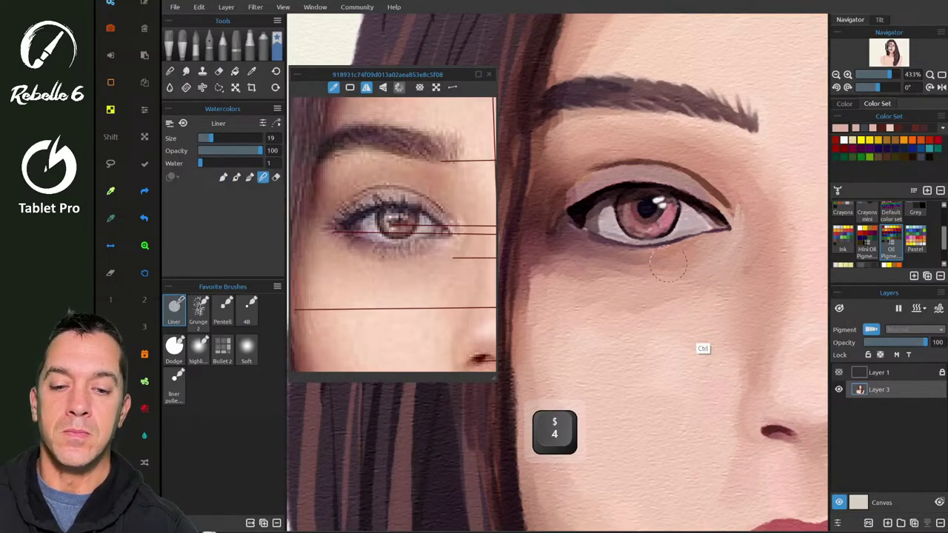
pyautogui.moveTo(666, 304)
pyautogui.mouseDown()
pyautogui.moveTo(642, 298)
pyautogui.moveTo(613, 308)
pyautogui.mouseUp()
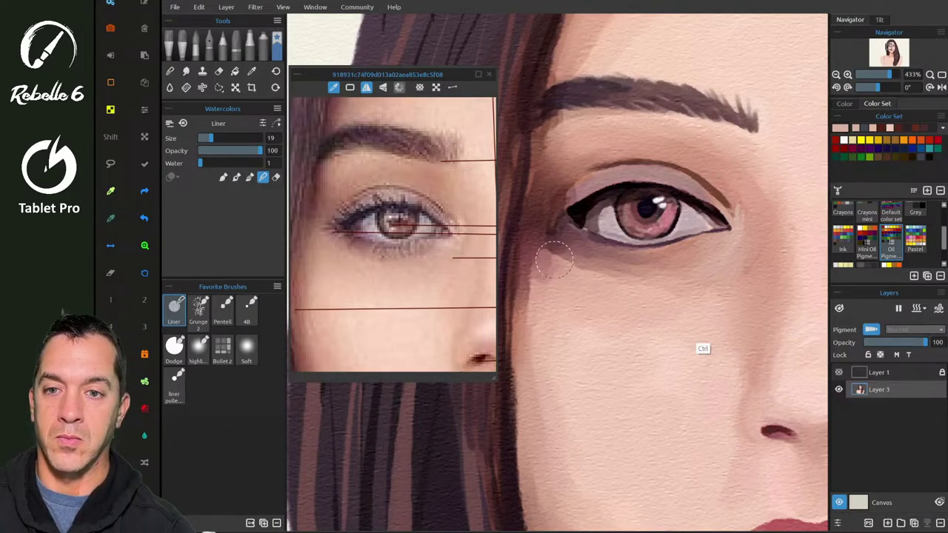
# - Turn off the reference photo's horizontal mirroring and reposition it to show the eye matching the one being painted
pyautogui.click(366, 88)
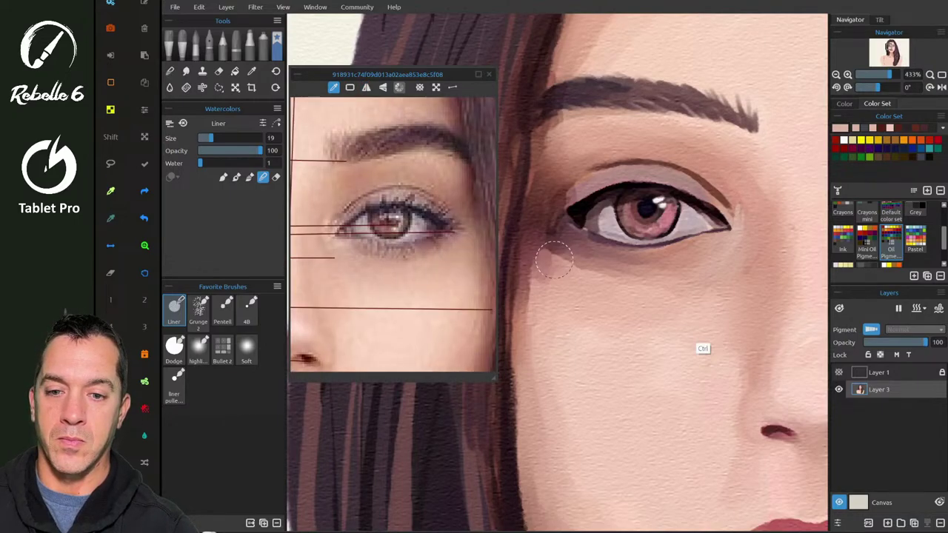
pyautogui.moveTo(296, 244)
pyautogui.mouseDown()
pyautogui.moveTo(495, 231)
pyautogui.moveTo(465, 238)
pyautogui.mouseUp()
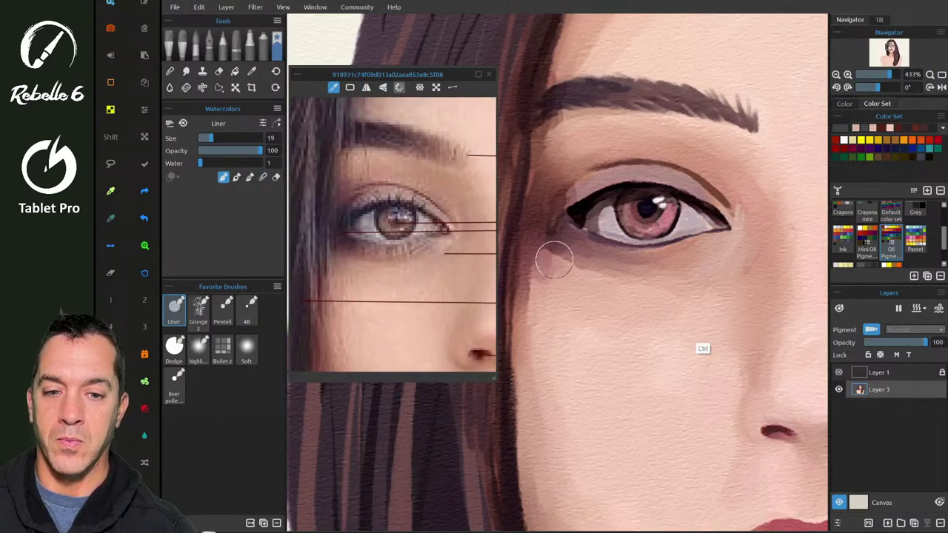
# - Darken the skin below the outer eye corner, undo the overly dark grey stroke, and blend the shadow into the cheek
pyautogui.moveTo(561, 263); pyautogui.dragTo(582, 268)
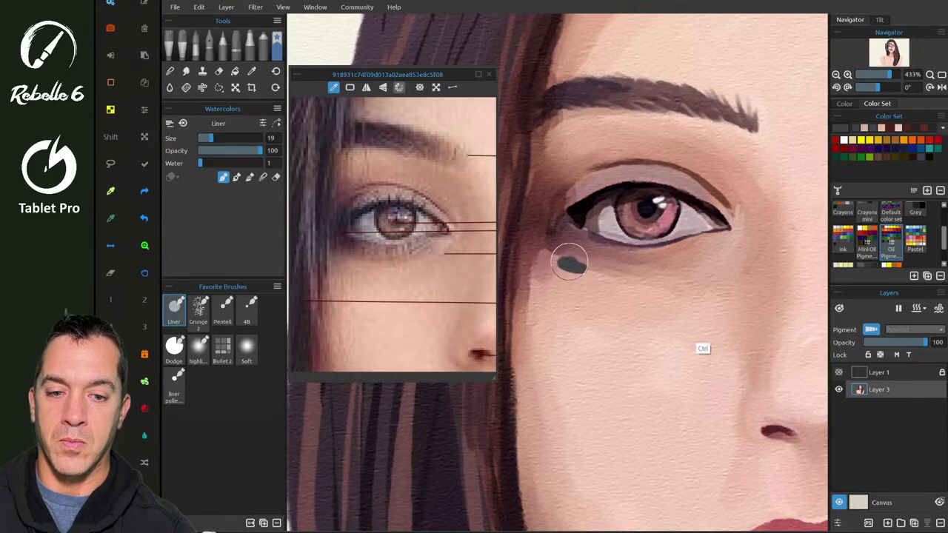
pyautogui.hotkey('ctrl', 'z')
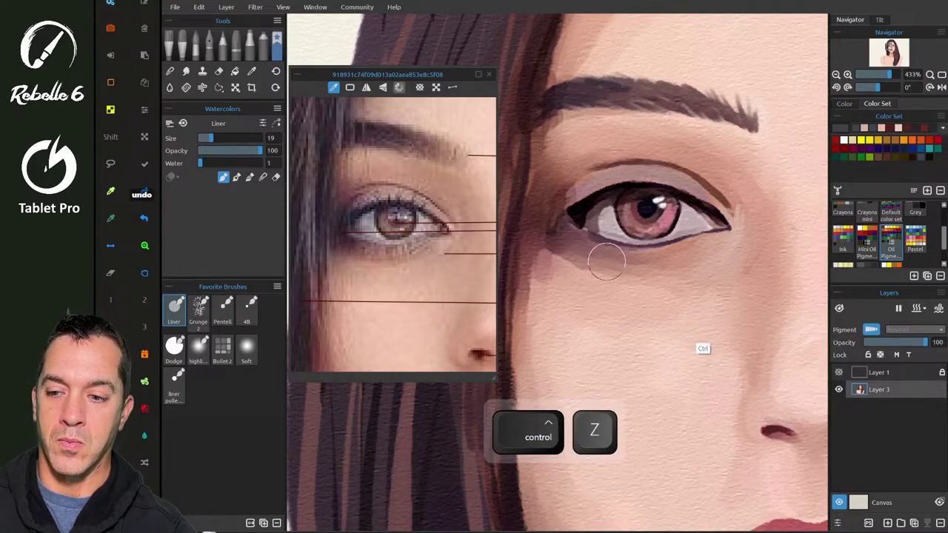
pyautogui.press('4')
pyautogui.moveTo(548, 255); pyautogui.dragTo(598, 272)
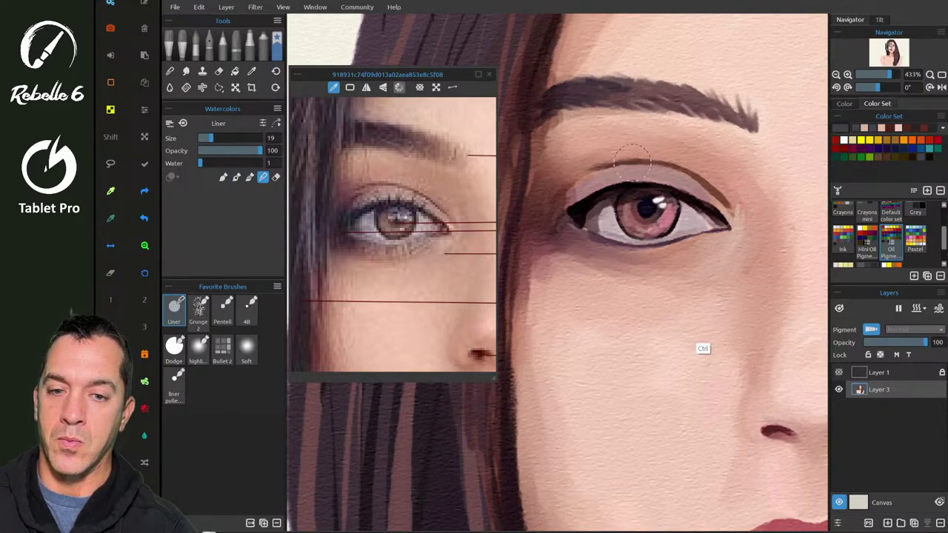
pyautogui.press('alt')
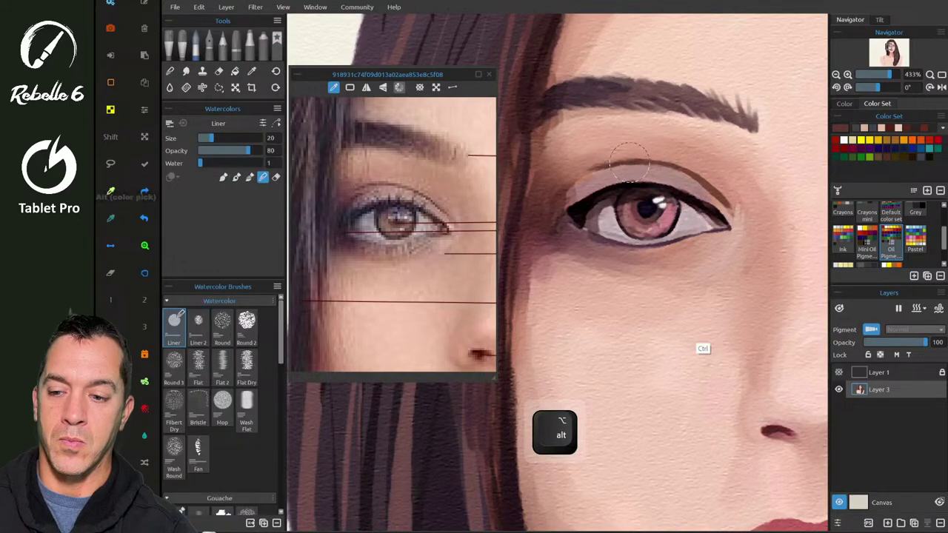
# - Refine the outer end of the upper eyelid crease with the favorite Pentell pencil at size 19
pyautogui.hotkey('shift', 'b')
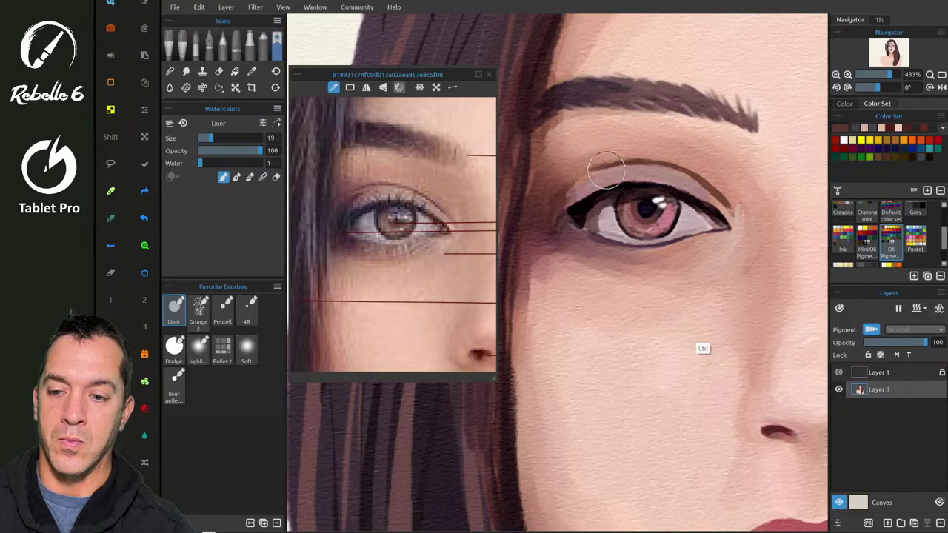
pyautogui.press('3')
pyautogui.moveTo(608, 168); pyautogui.dragTo(566, 194)
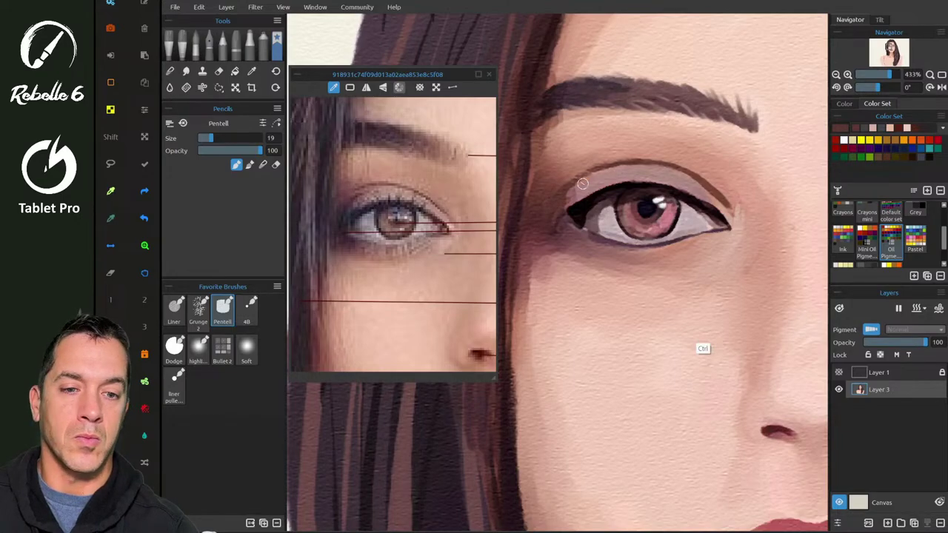
# - Blend the skin below the inner corner of the other eye with the Liner brush at size 19
pyautogui.scroll(-5, 583, 183)
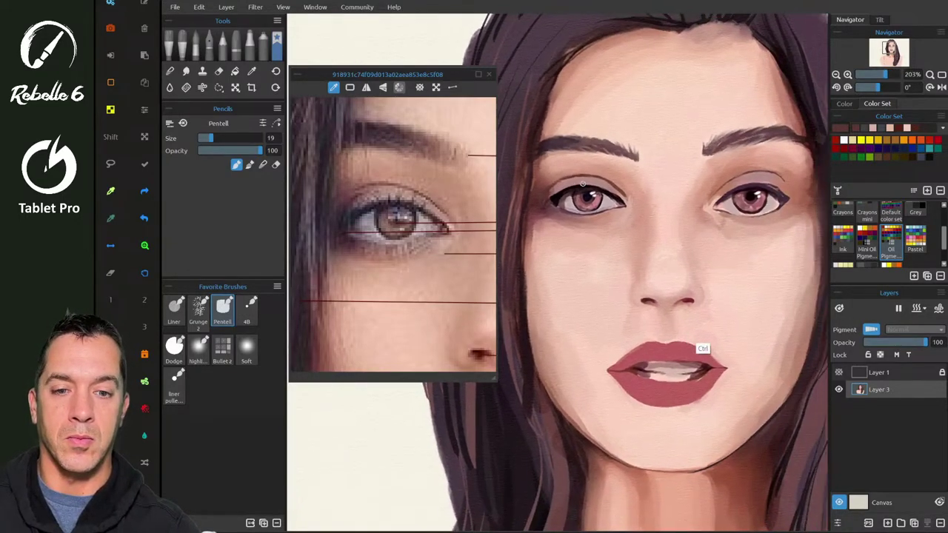
pyautogui.hscroll(-1, 582, 184)
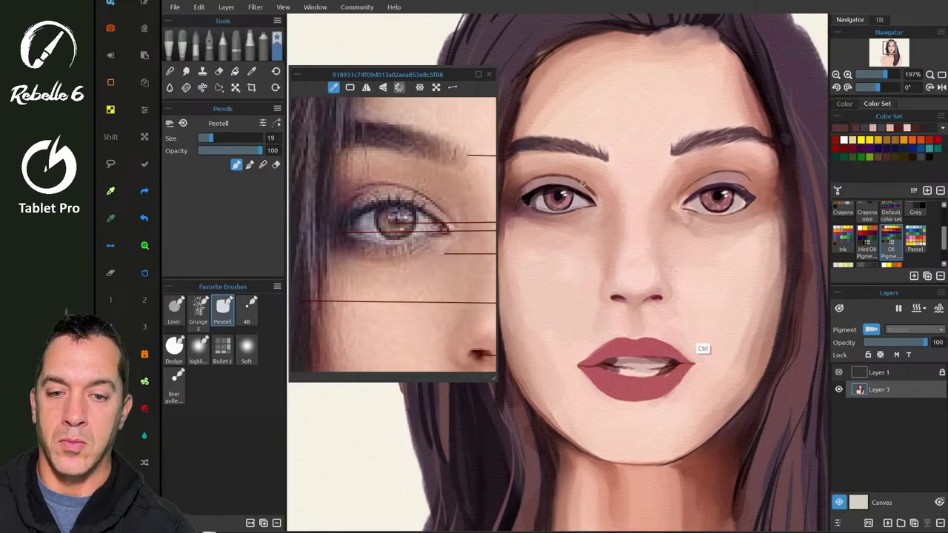
pyautogui.scroll(-5, 385, 216)
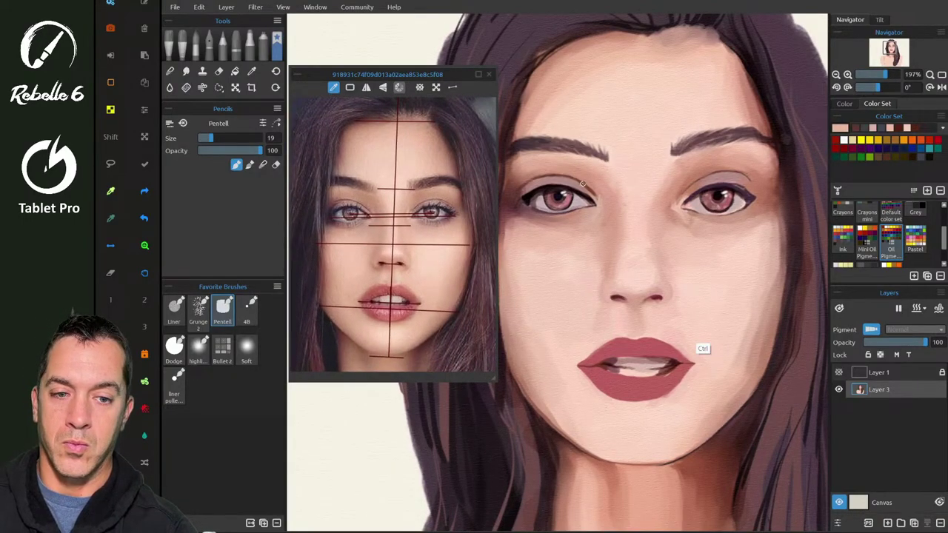
pyautogui.press('1')
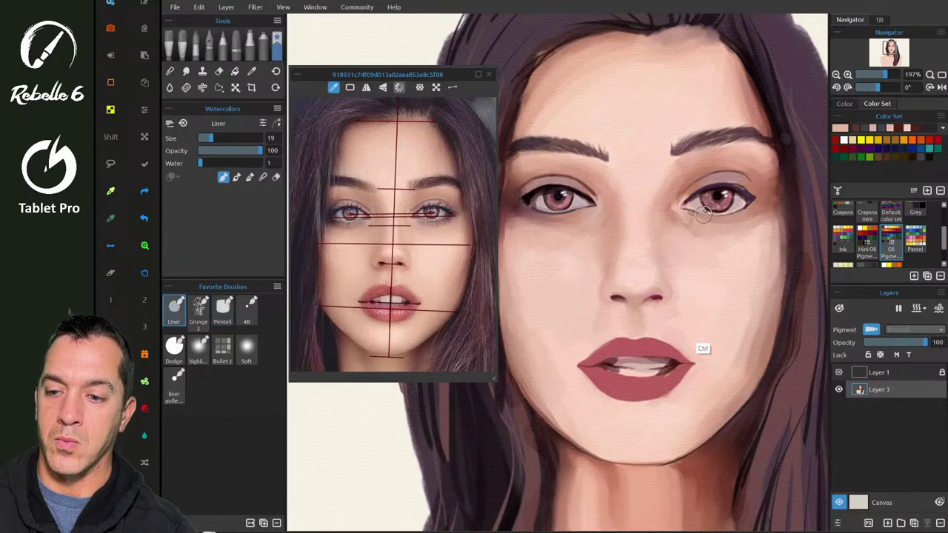
pyautogui.press('4')
pyautogui.moveTo(689, 224); pyautogui.dragTo(675, 225)
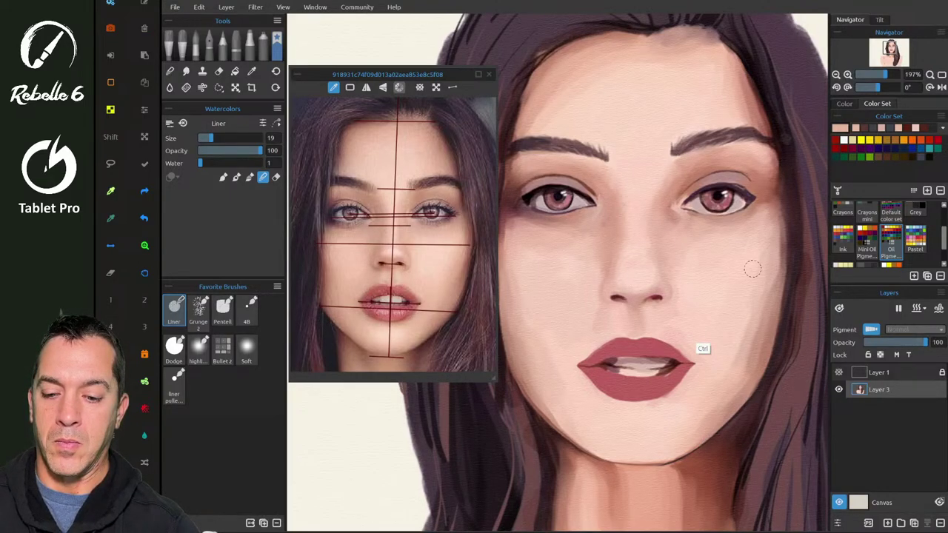
# - Switch to the YouTube Studio live stream page to read the chat, and return to the painting
pyautogui.hotkey('alt', 'Tab')
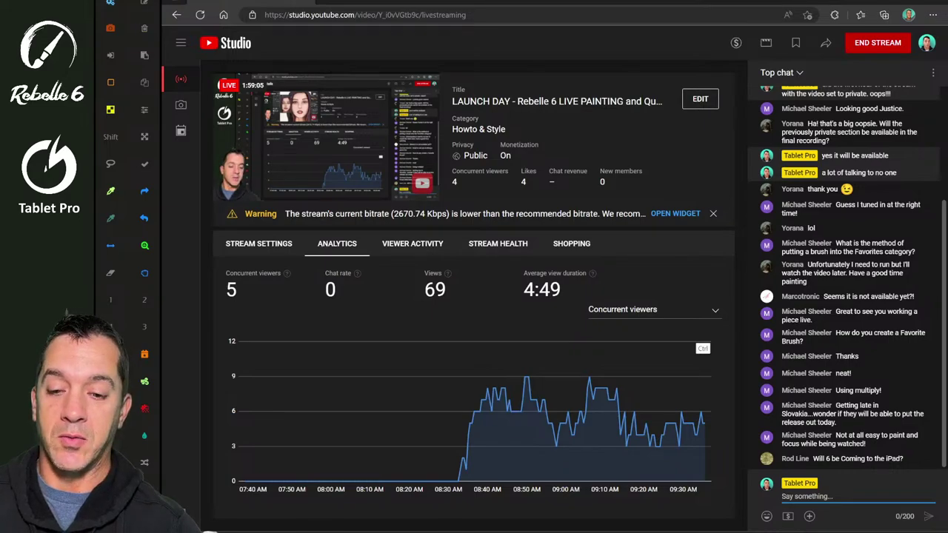
pyautogui.hotkey('alt', 'Tab')
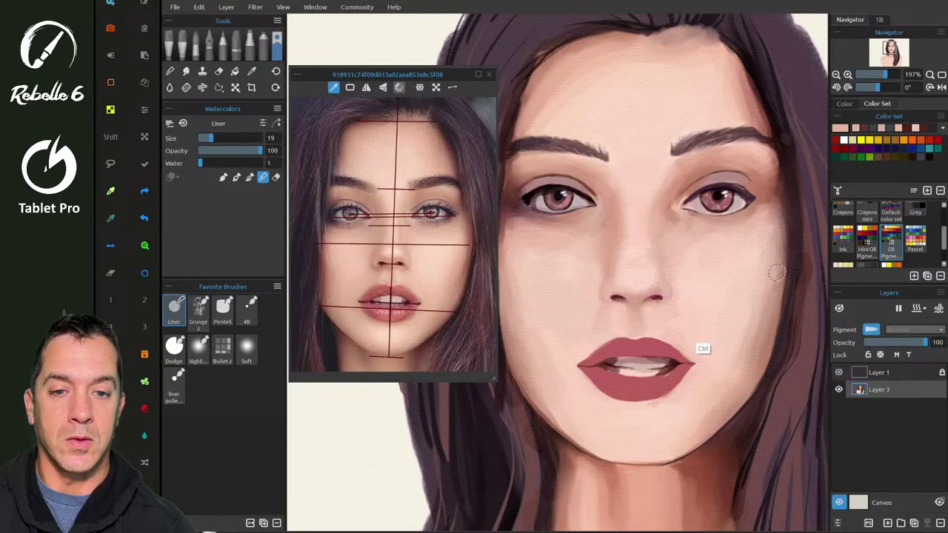
# - Sample pink from the reference lips and paint light highlight strokes across the lower and upper lips with the Liner brush
pyautogui.scroll(-4, 775, 273)
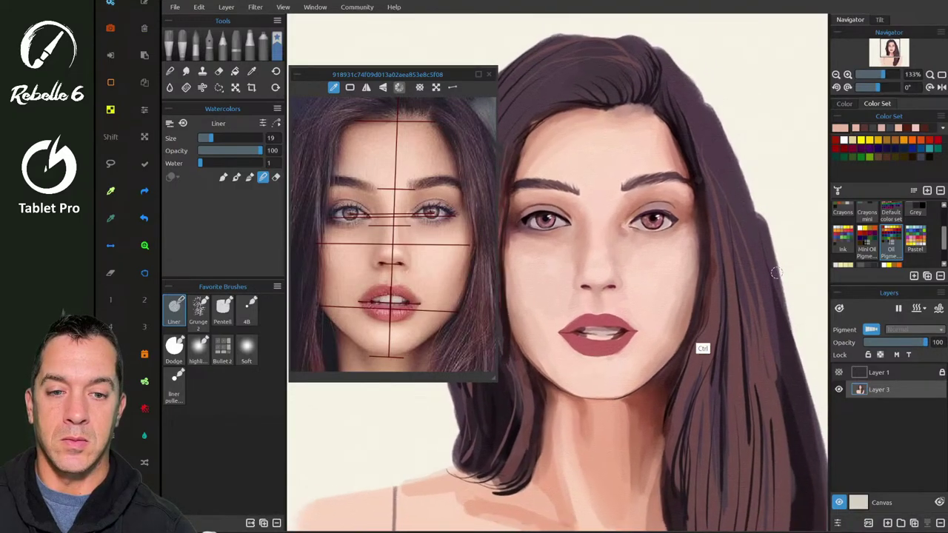
pyautogui.scroll(-2, 775, 273)
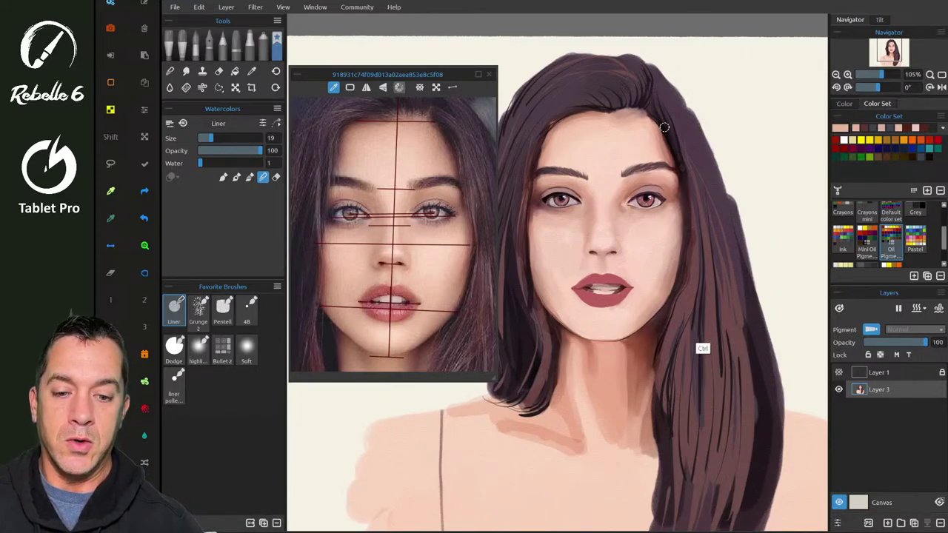
pyautogui.scroll(8, 664, 127)
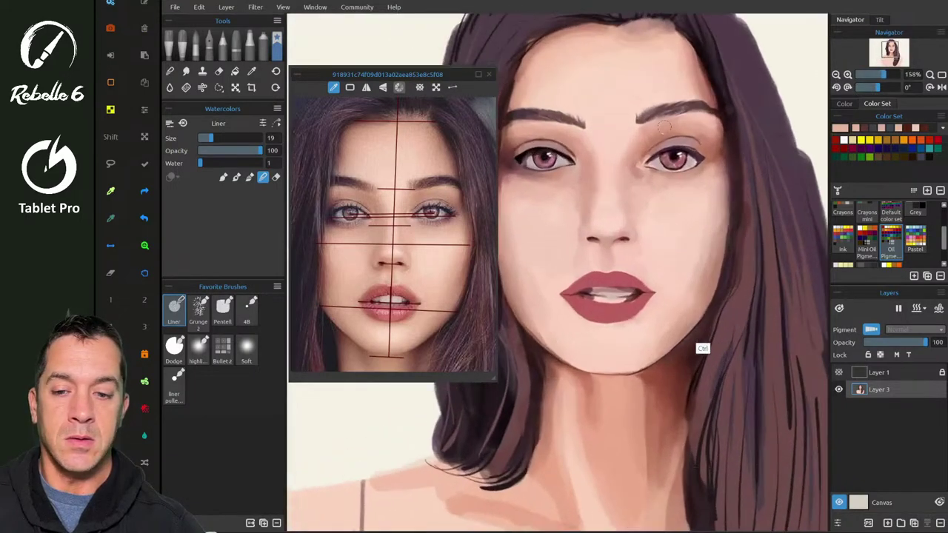
pyautogui.scroll(-1, 664, 128)
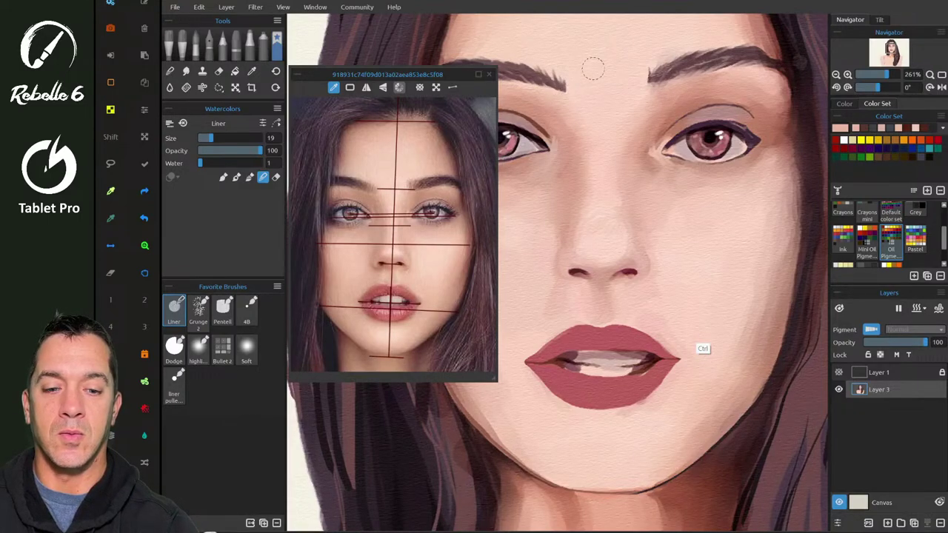
pyautogui.scroll(-2, 593, 69)
pyautogui.scroll(3, 592, 69)
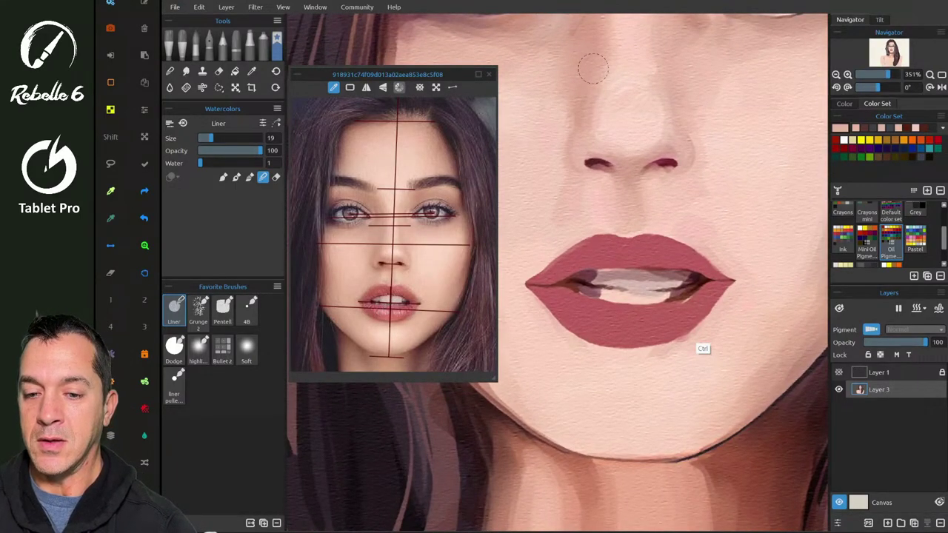
pyautogui.click(384, 312)
pyautogui.moveTo(596, 318); pyautogui.dragTo(677, 322)
pyautogui.moveTo(613, 317)
pyautogui.mouseDown()
pyautogui.moveTo(591, 319)
pyautogui.moveTo(600, 329)
pyautogui.moveTo(574, 310)
pyautogui.moveTo(624, 327)
pyautogui.mouseUp()
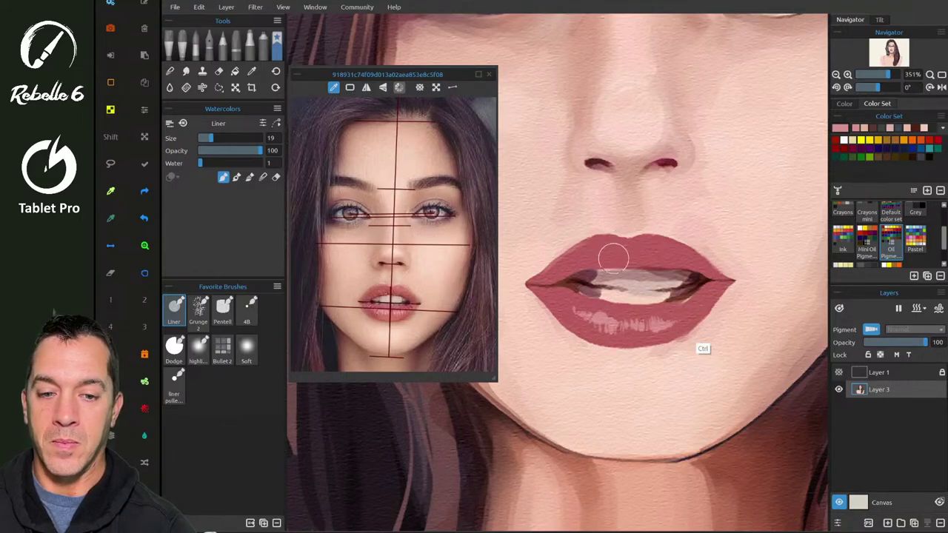
pyautogui.moveTo(577, 268); pyautogui.dragTo(606, 259)
pyautogui.moveTo(608, 265)
pyautogui.mouseDown()
pyautogui.moveTo(635, 253)
pyautogui.moveTo(623, 257)
pyautogui.moveTo(637, 262)
pyautogui.moveTo(659, 245)
pyautogui.moveTo(640, 253)
pyautogui.moveTo(651, 264)
pyautogui.moveTo(653, 253)
pyautogui.moveTo(696, 260)
pyautogui.mouseUp()
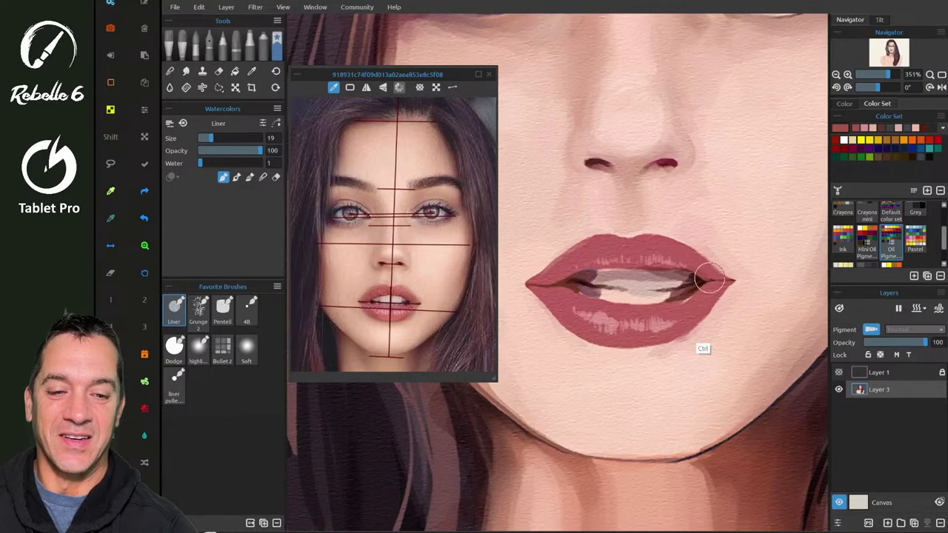
# - Try shading the upper lip with the Dodge marker at size 48, first at opacity 100 and again at 18, and undo the strokes
pyautogui.scroll(5, 393, 245)
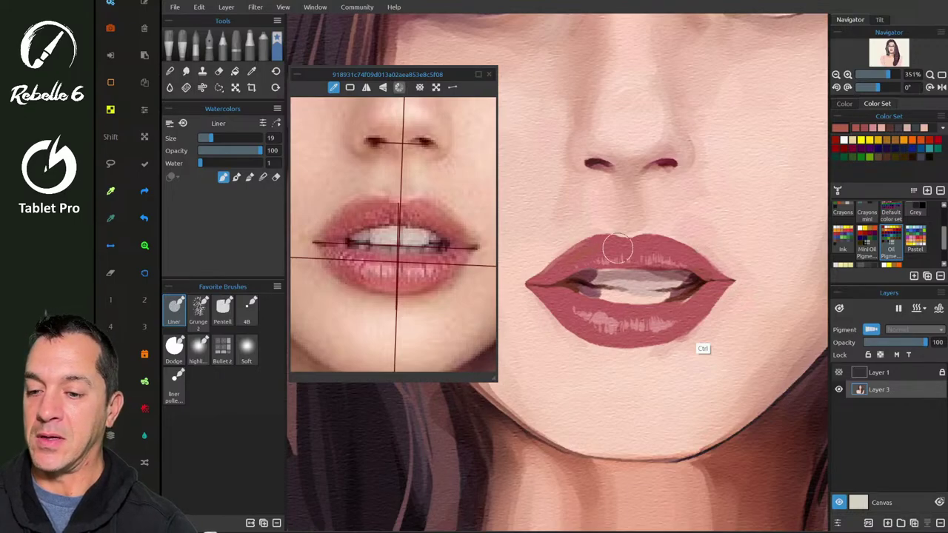
pyautogui.press('5')
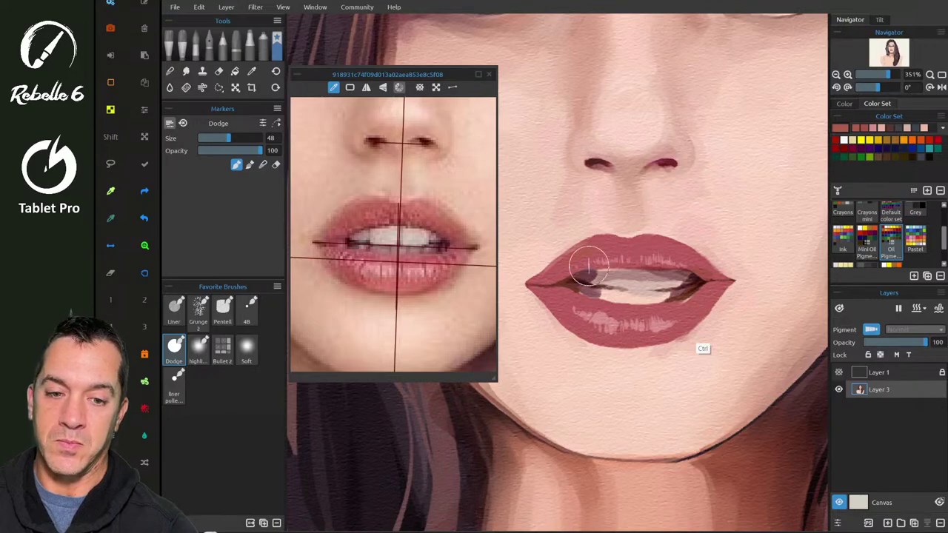
pyautogui.moveTo(549, 279)
pyautogui.mouseDown()
pyautogui.moveTo(613, 249)
pyautogui.moveTo(601, 270)
pyautogui.mouseUp()
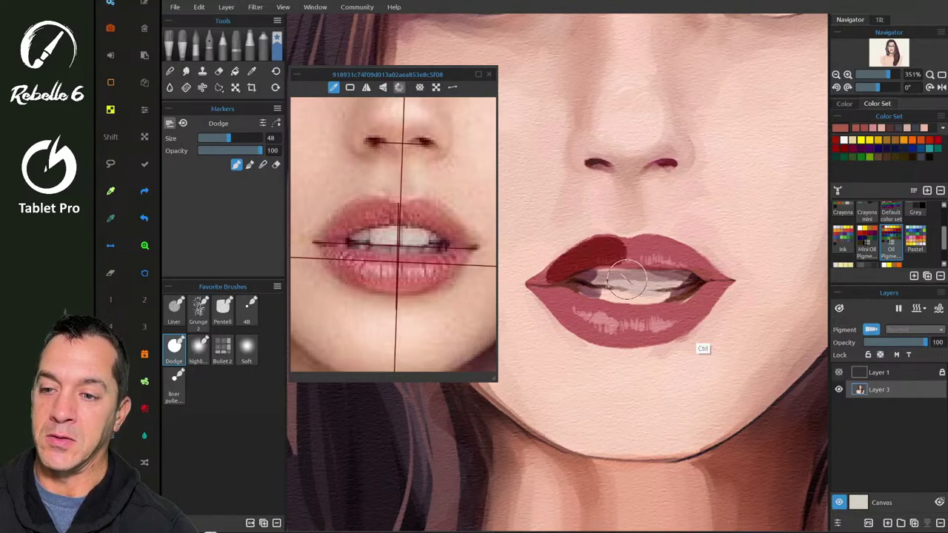
pyautogui.hotkey('ctrl', 'z')
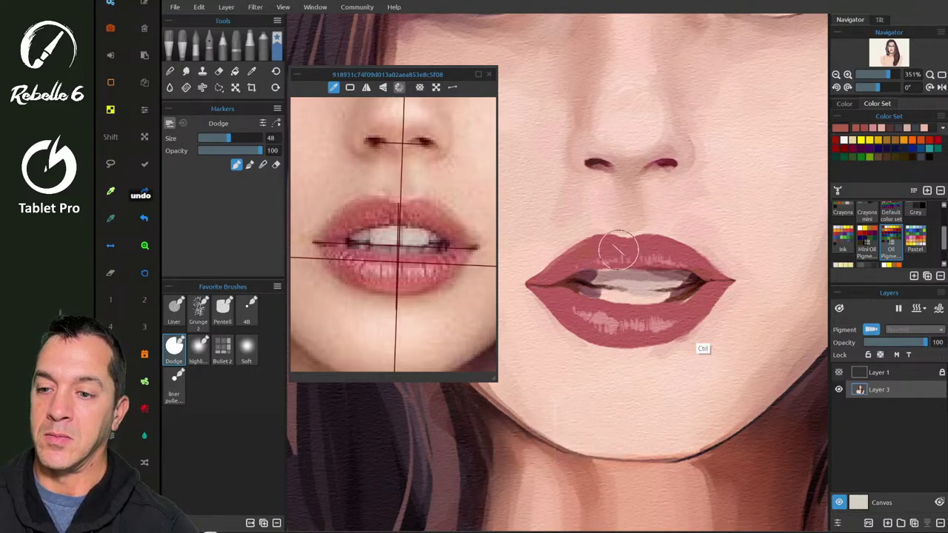
pyautogui.moveTo(628, 220); pyautogui.dragTo(633, 280)
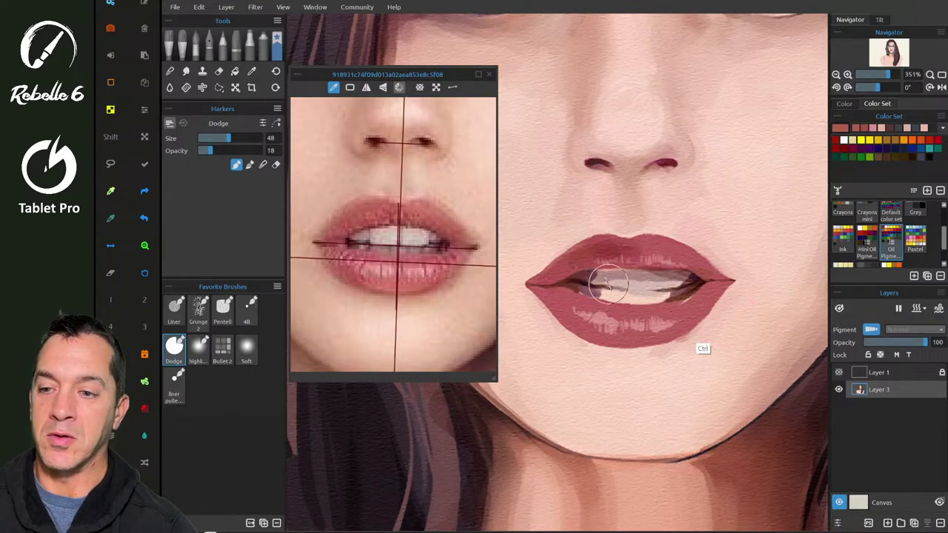
pyautogui.moveTo(608, 284); pyautogui.dragTo(609, 284)
pyautogui.hotkey('ctrl', 'z')
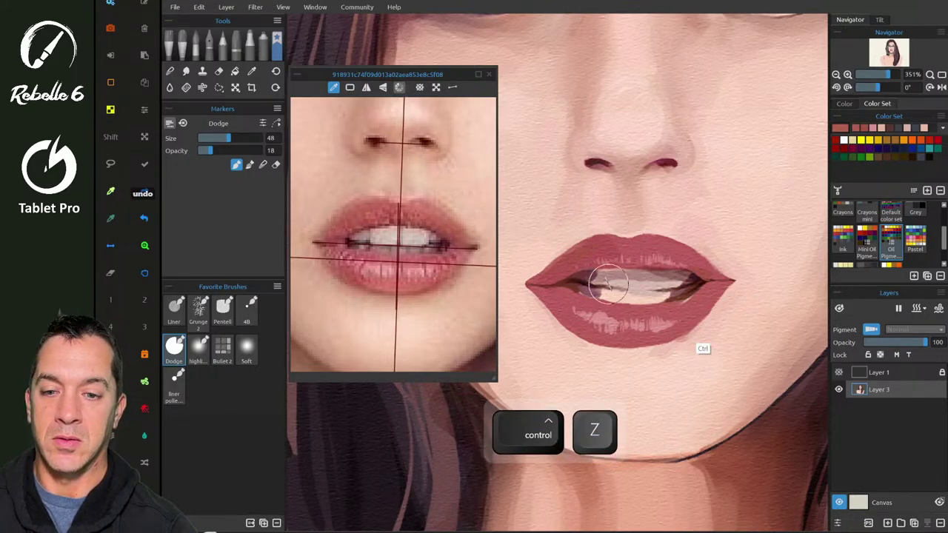
# - Tint the upper lip brownish red with the Liner brush at opacity 18 and blend its upper edge into the skin
pyautogui.press('1')
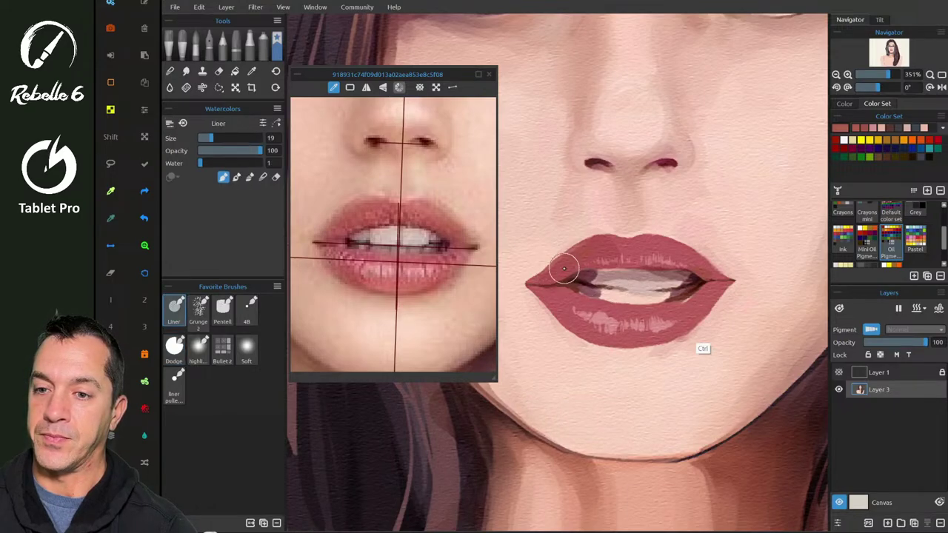
pyautogui.moveTo(621, 245); pyautogui.dragTo(627, 293)
pyautogui.moveTo(593, 254); pyautogui.dragTo(544, 276)
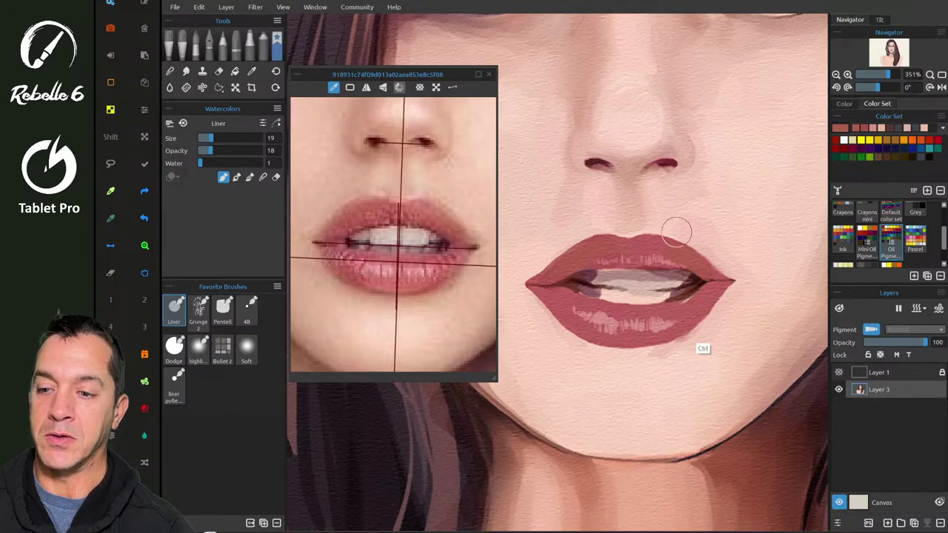
pyautogui.press('4')
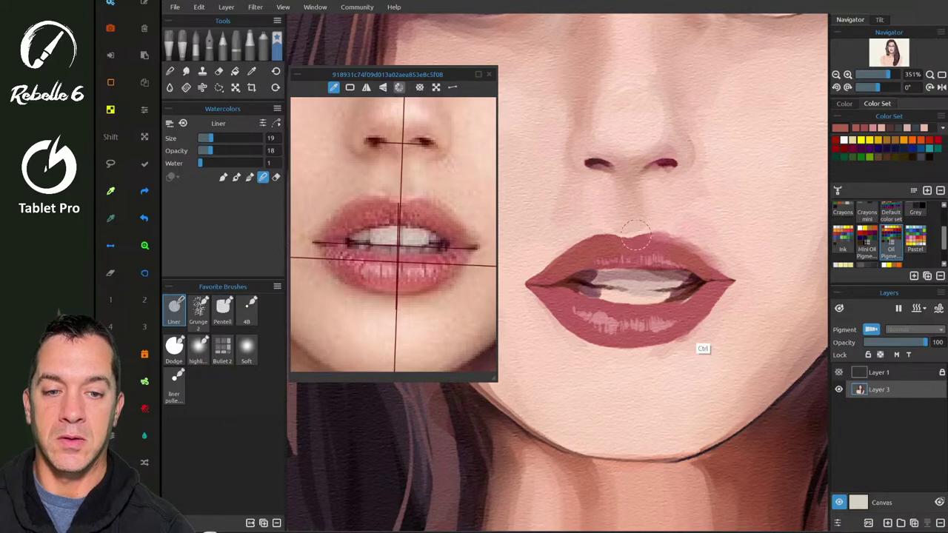
pyautogui.moveTo(655, 231); pyautogui.dragTo(640, 235)
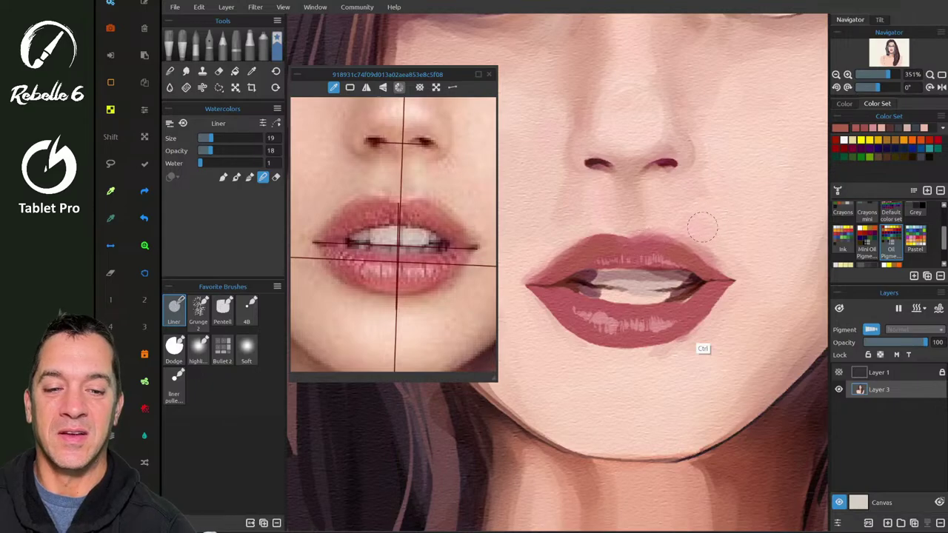
# - Clean up the skin along the upper lip's cupid's bow with a light skin tone, using the Pentell pencil at size 23, and blend it
pyautogui.click(412, 195)
pyautogui.press('3')
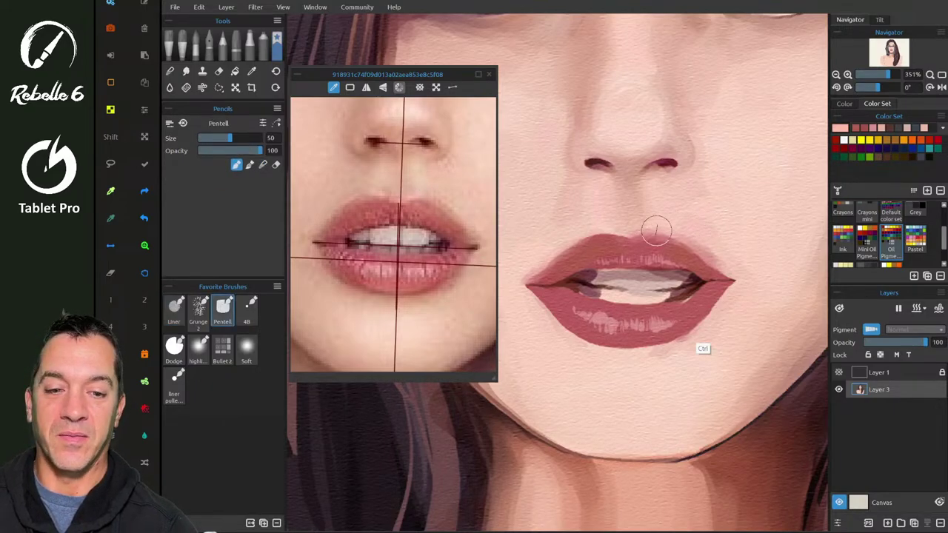
pyautogui.moveTo(639, 231)
pyautogui.mouseDown()
pyautogui.moveTo(668, 229)
pyautogui.moveTo(650, 227)
pyautogui.mouseUp()
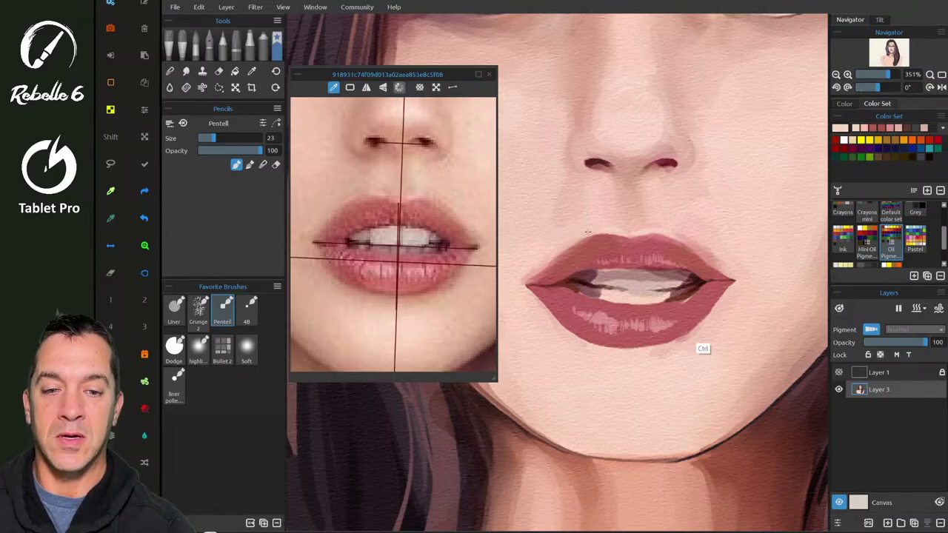
pyautogui.press('4')
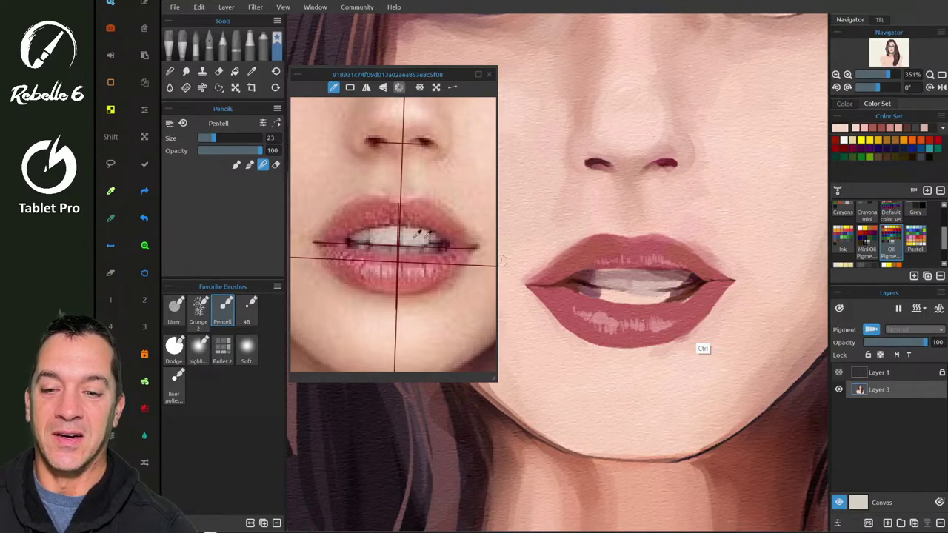
# - Sample the muted pink between the reference teeth and lower lip and paint it over the lower part of the mouth opening
pyautogui.click(390, 246)
pyautogui.moveTo(603, 294); pyautogui.dragTo(611, 300)
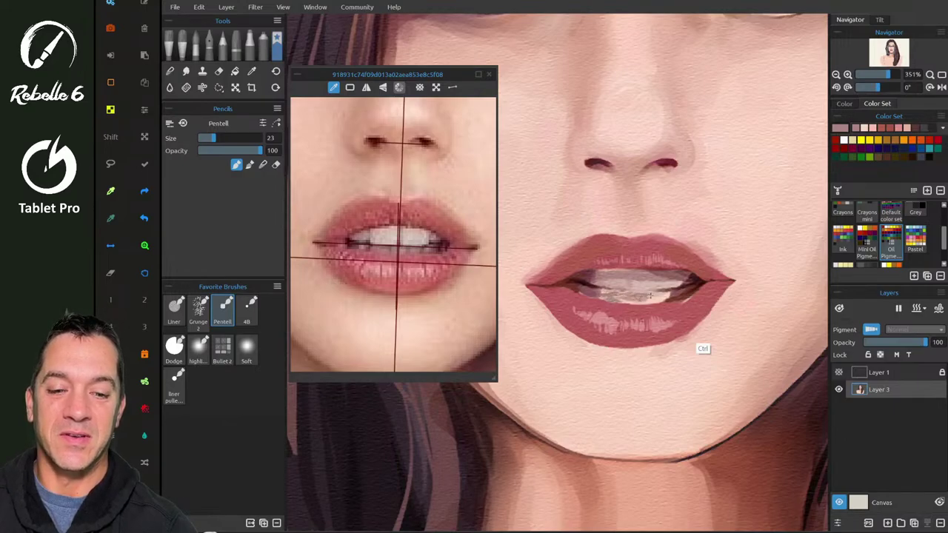
pyautogui.moveTo(600, 294); pyautogui.dragTo(673, 295)
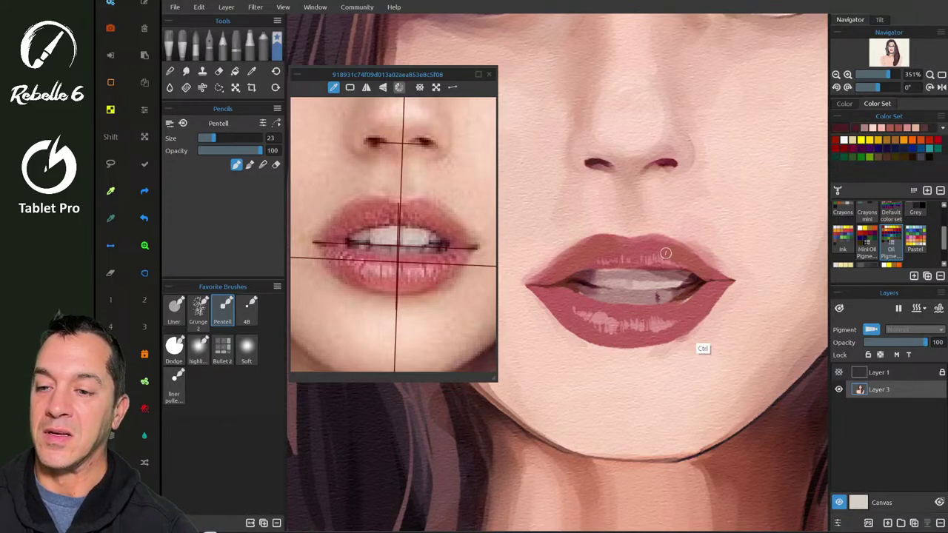
# - Undo the last dark stroke and draw thin tooth separation lines in the mouth with the Pentell pencil at opacity 41
pyautogui.press('ctrl')
pyautogui.hotkey('ctrl', 'z')
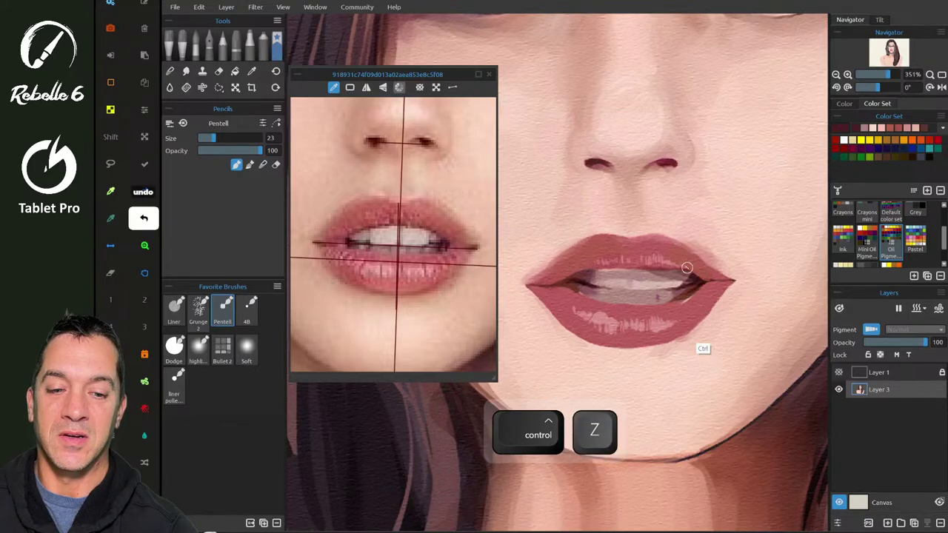
pyautogui.moveTo(653, 268); pyautogui.dragTo(657, 316)
pyautogui.moveTo(657, 309); pyautogui.dragTo(657, 315)
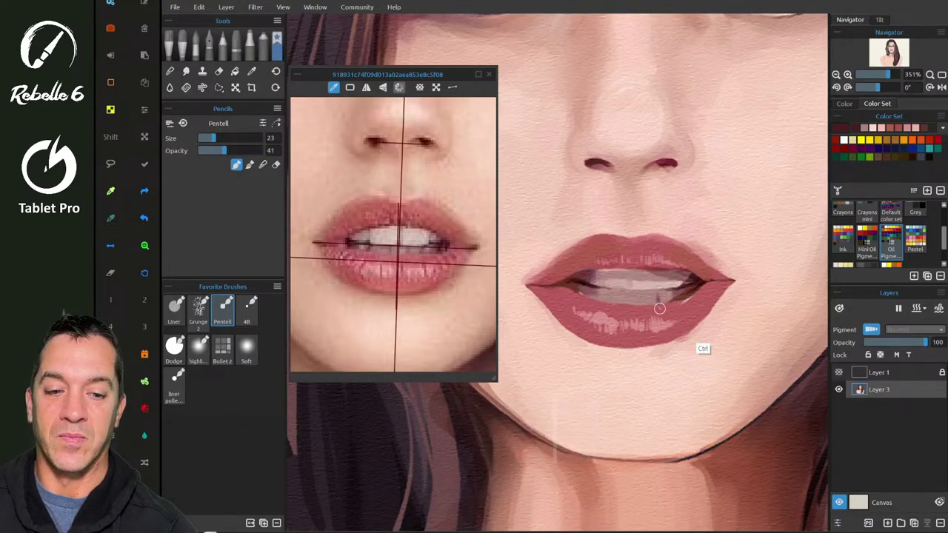
pyautogui.moveTo(655, 281)
pyautogui.mouseDown()
pyautogui.moveTo(650, 312)
pyautogui.moveTo(658, 298)
pyautogui.mouseUp()
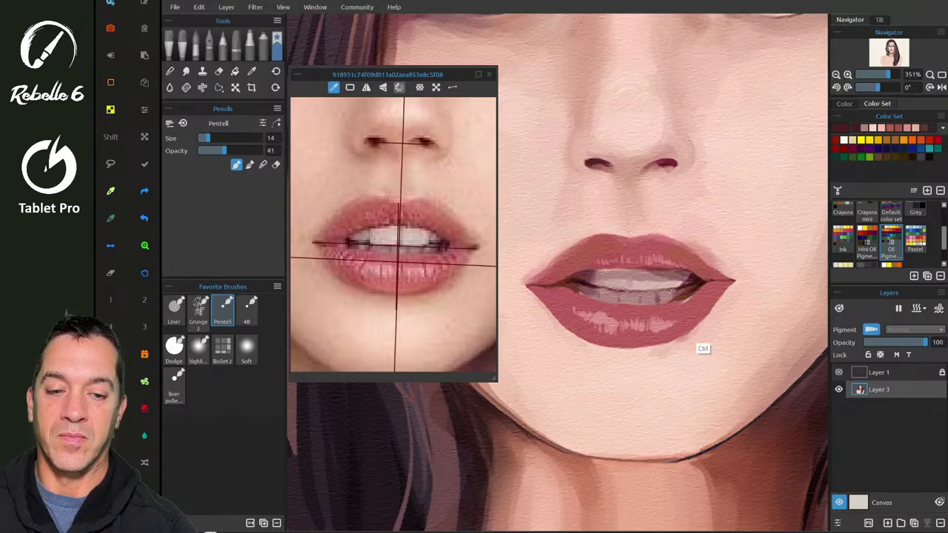
# - Sample the dark brown at the mouth corner and draw the gap line between the upper and lower teeth with the Pentell pencil
pyautogui.press('alt')
pyautogui.keyDown('alt'); pyautogui.click(685, 287); pyautogui.keyUp('alt')
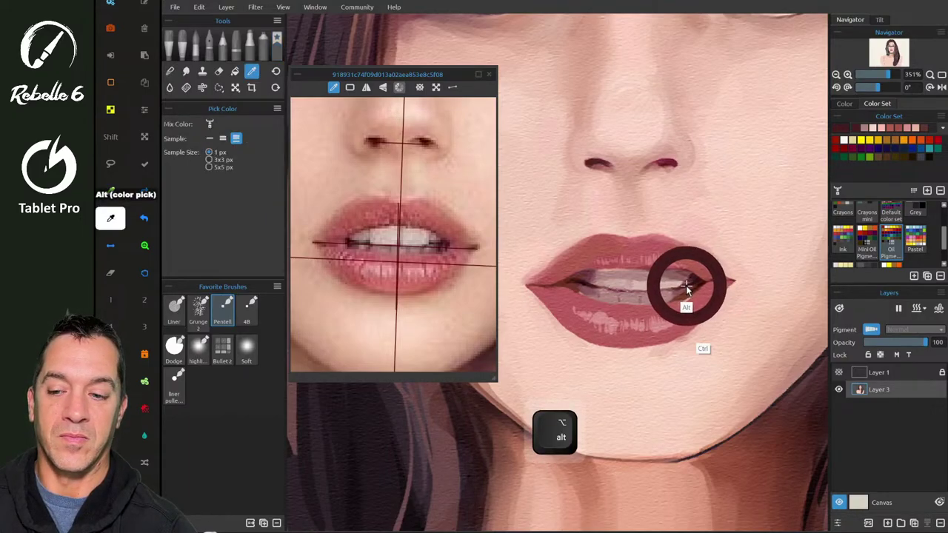
pyautogui.hotkey('shift', 'b')
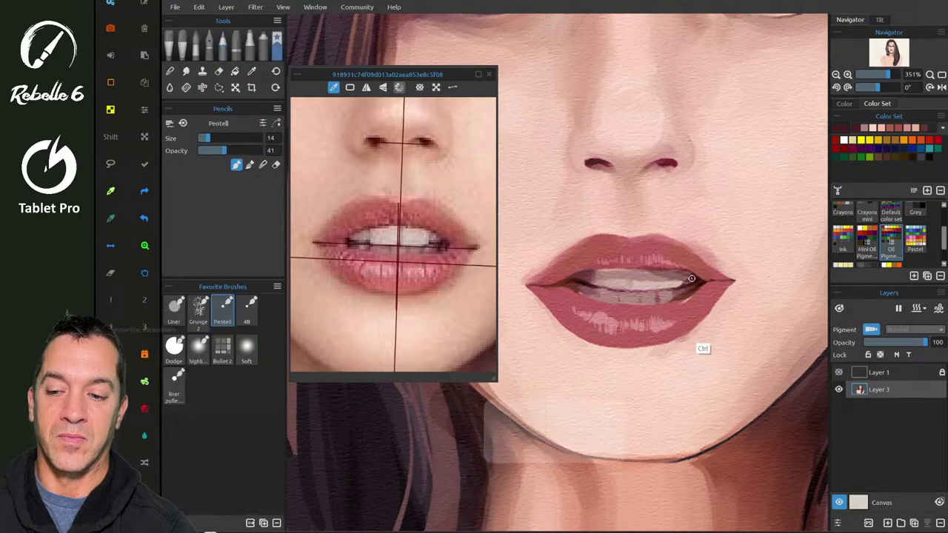
pyautogui.moveTo(620, 291); pyautogui.dragTo(596, 288)
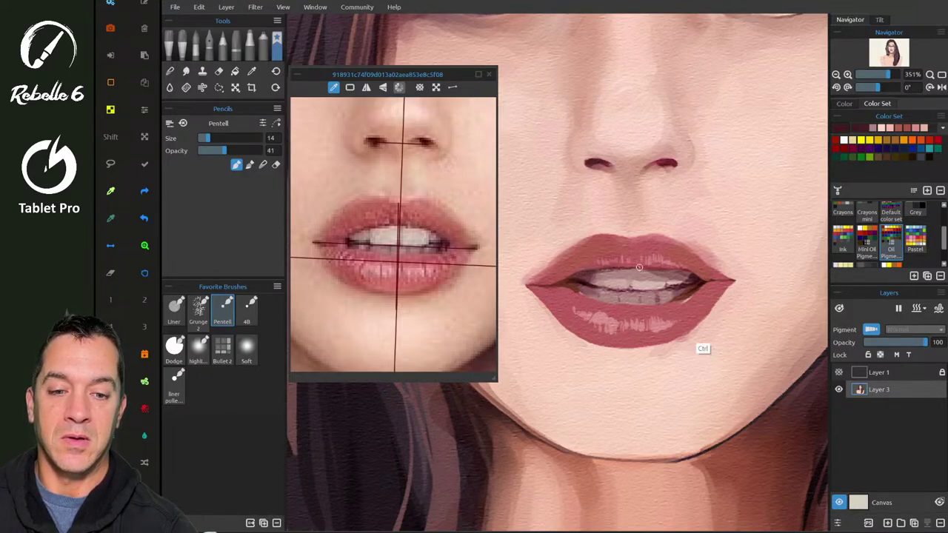
# - Sample the reddish lip colour and the muted mouth shadow tone and refine the upper lip's lower edge near the mouth corner
pyautogui.keyDown('alt'); pyautogui.click(688, 274); pyautogui.keyUp('alt')
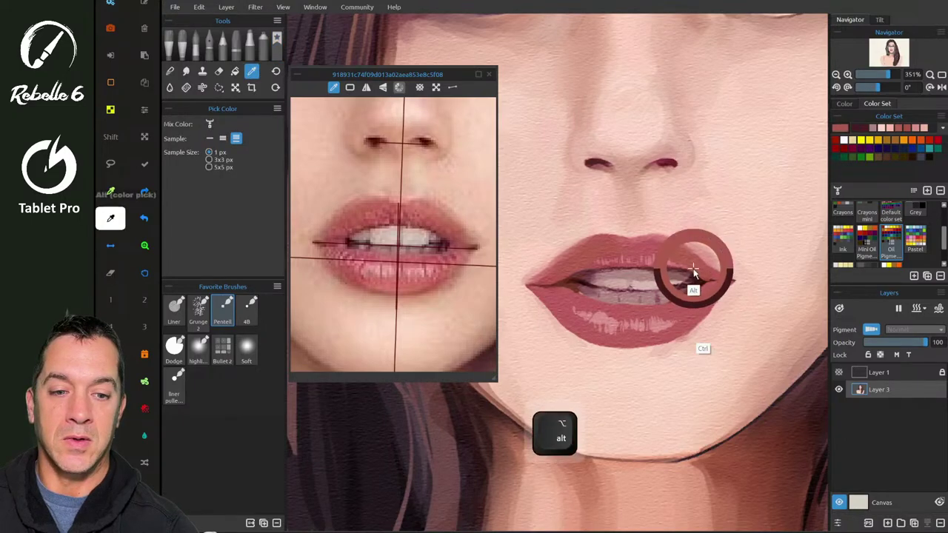
pyautogui.hotkey('shift', 'b')
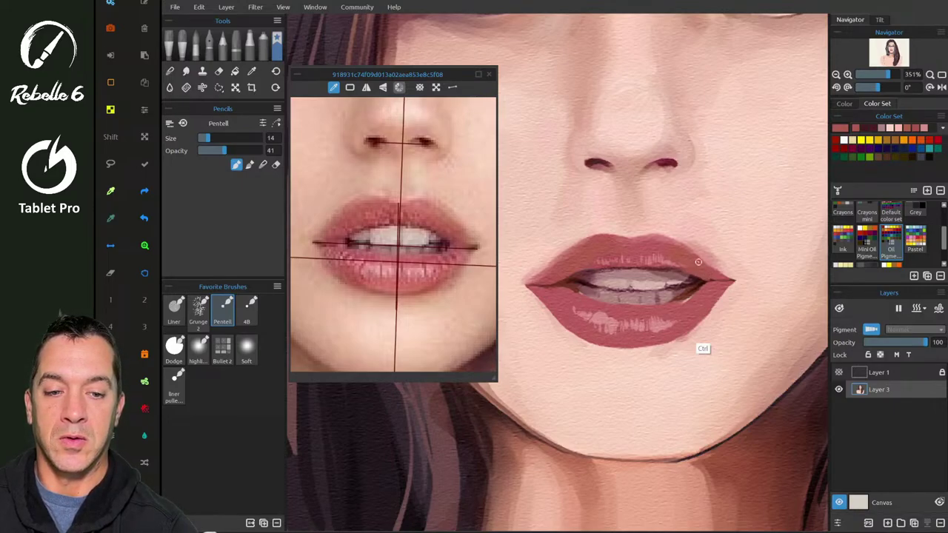
pyautogui.press('alt')
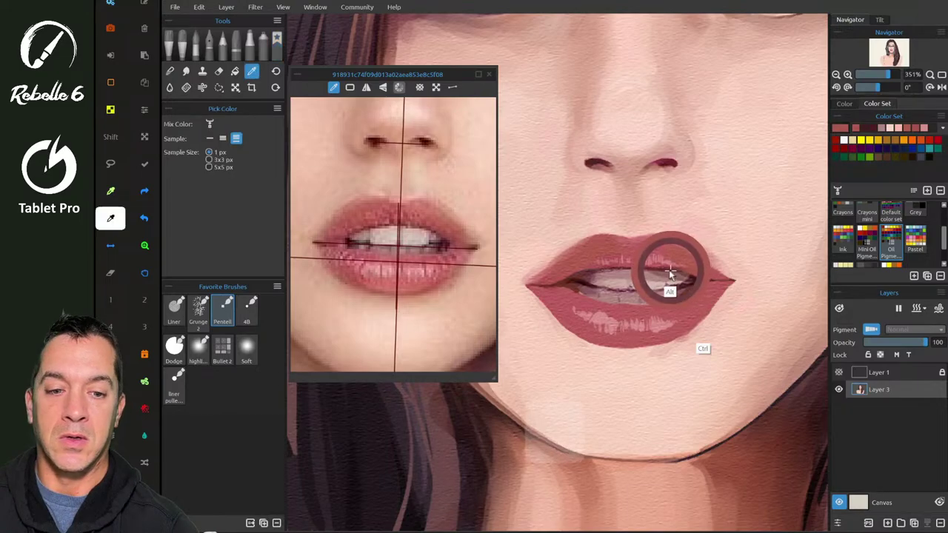
pyautogui.hotkey('shift', 'b')
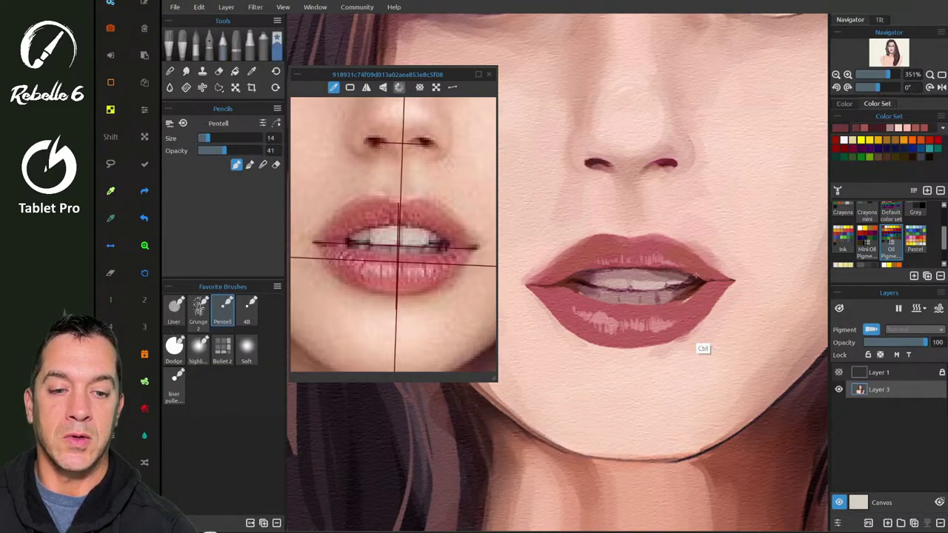
# - Check the livestream page in YouTube Studio, return to Rebelle and compare the whole portrait with the full reference face
pyautogui.scroll(-5, 711, 274)
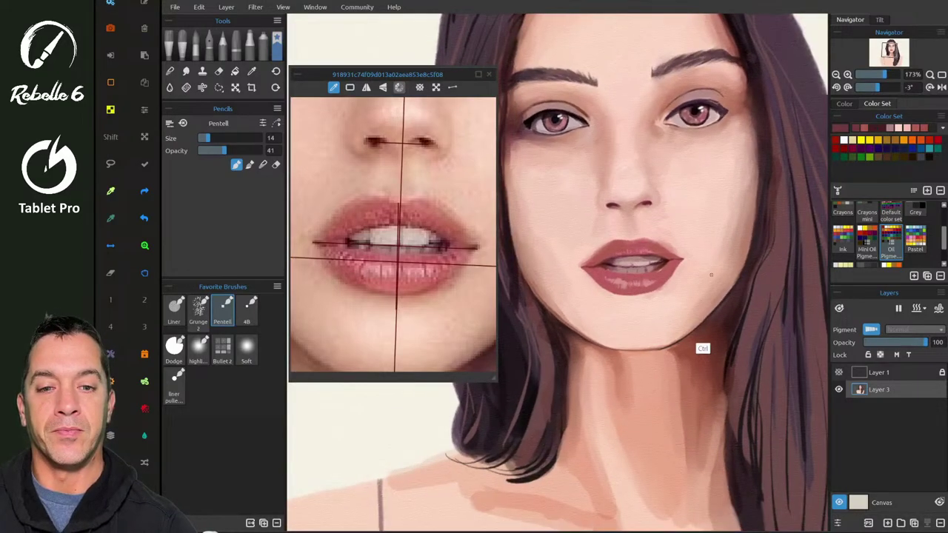
pyautogui.scroll(-1, 710, 275)
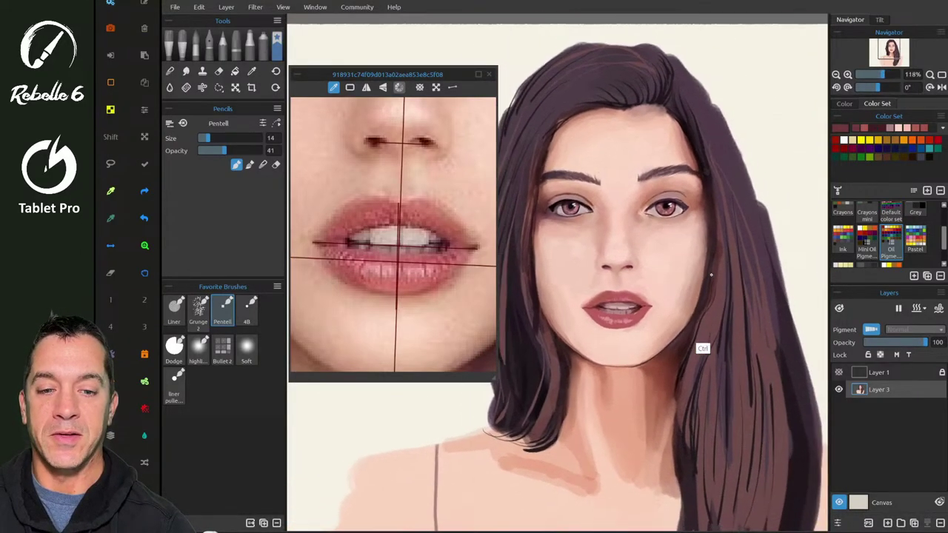
pyautogui.click(360, 531)
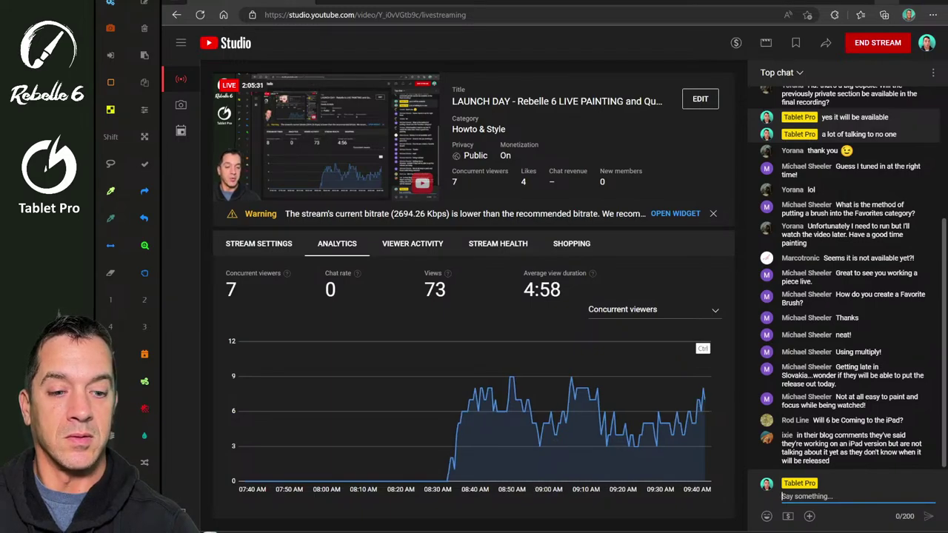
pyautogui.click(886, 1)
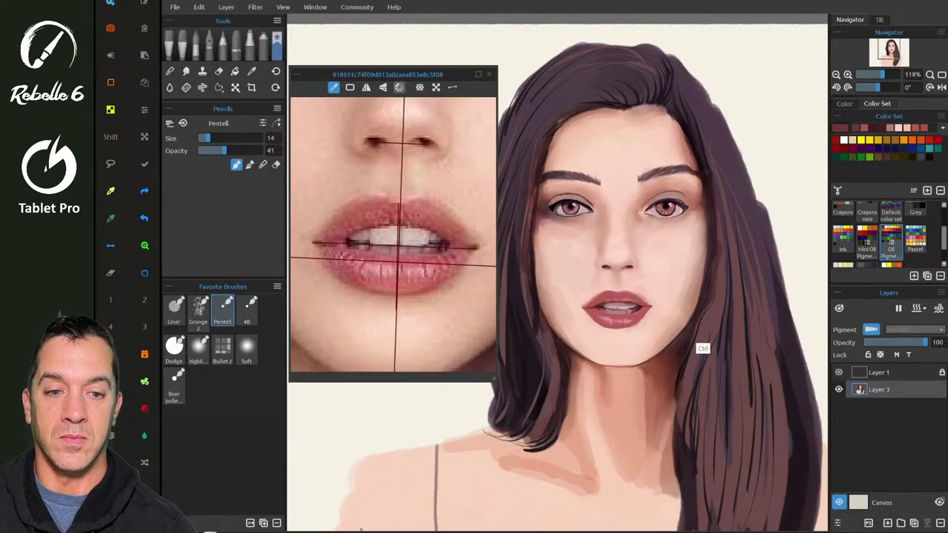
pyautogui.scroll(-4, 558, 222)
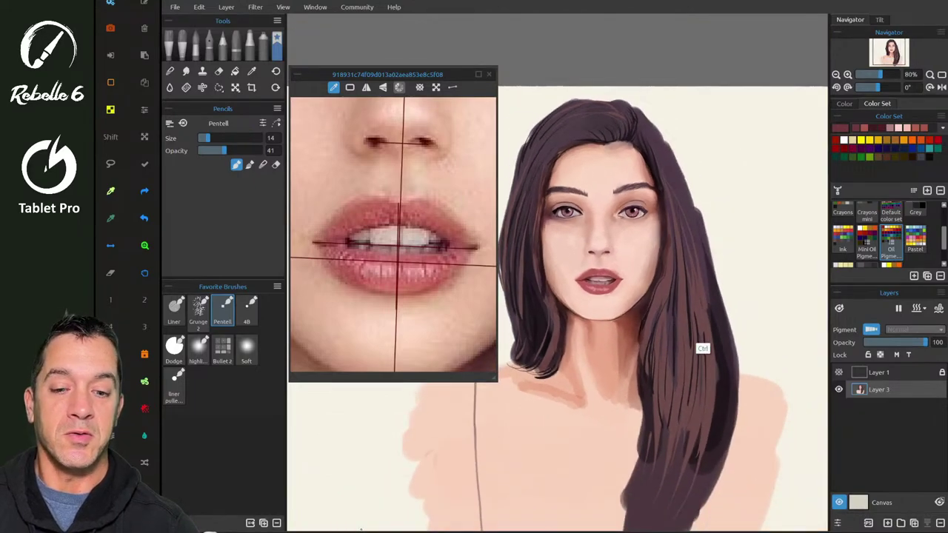
pyautogui.scroll(1, 559, 154)
pyautogui.scroll(-6, 403, 271)
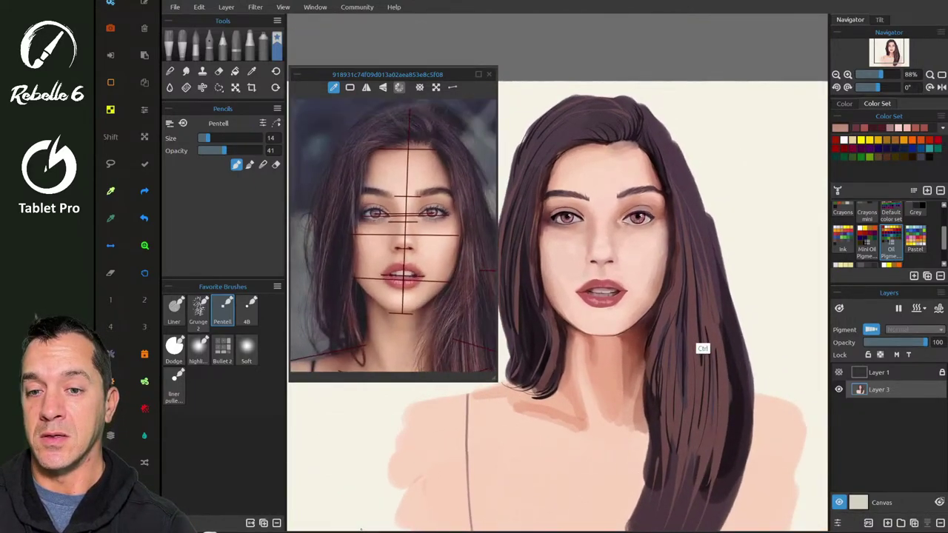
pyautogui.scroll(-1, 393, 235)
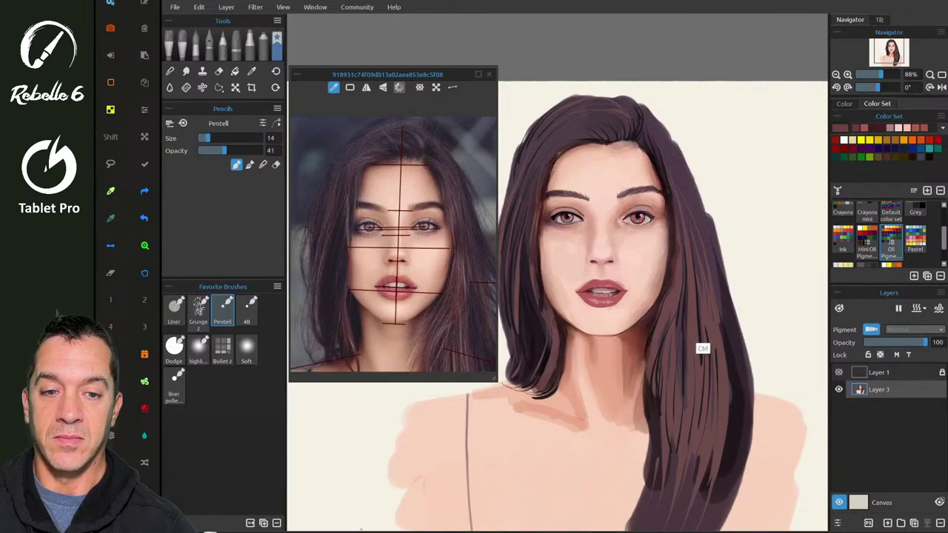
# - Reshape the area around the eyes with the Soft Liquify brush at size 31 and opacity 100, comparing with the reference eyes
pyautogui.scroll(12, 641, 215)
pyautogui.scroll(-4, 696, 237)
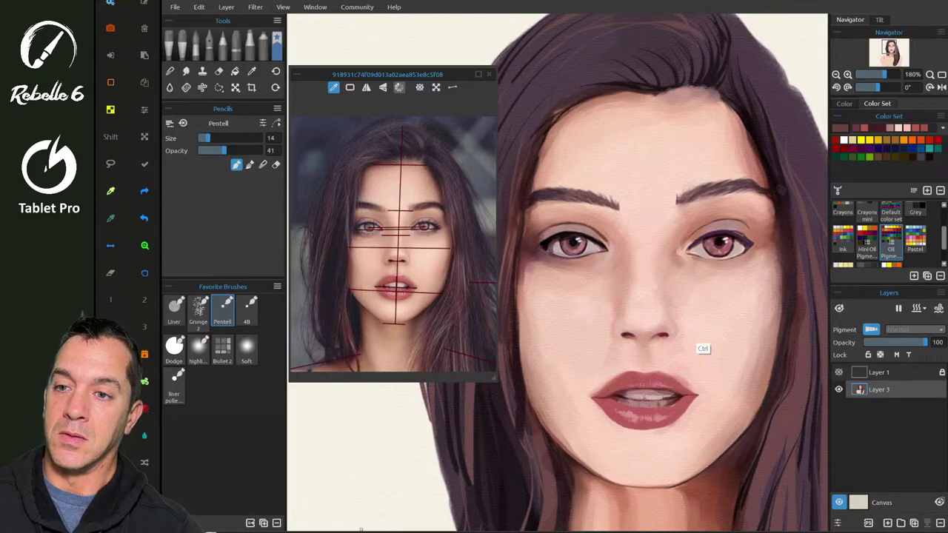
pyautogui.press('s')
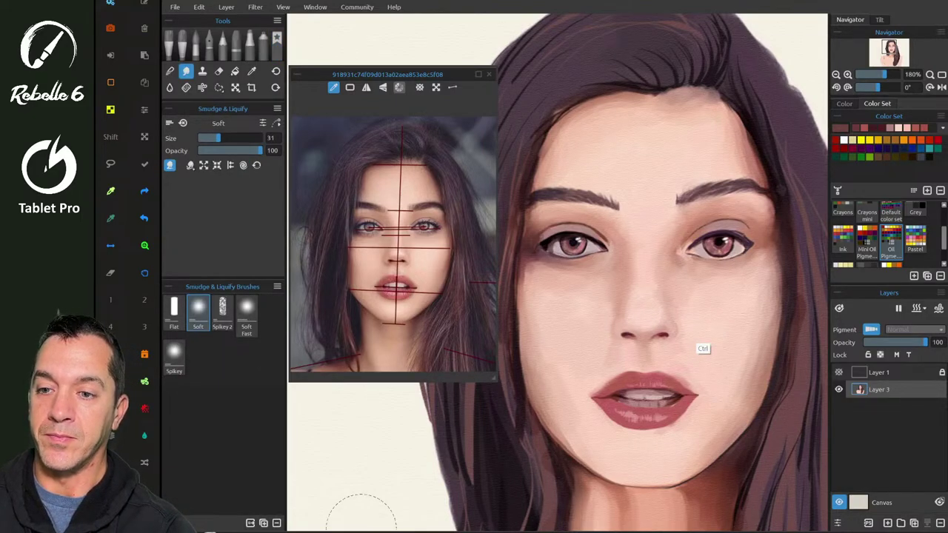
pyautogui.click(190, 165)
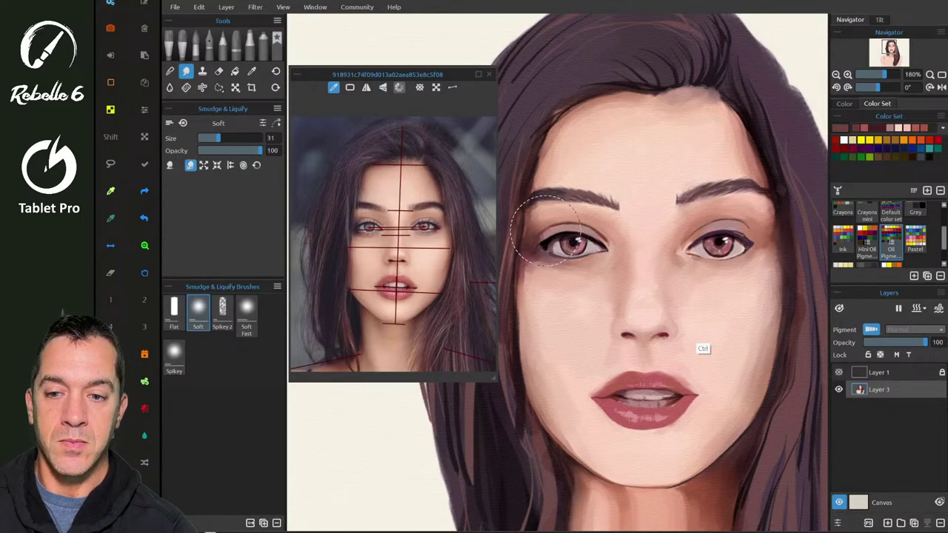
pyautogui.scroll(5, 393, 233)
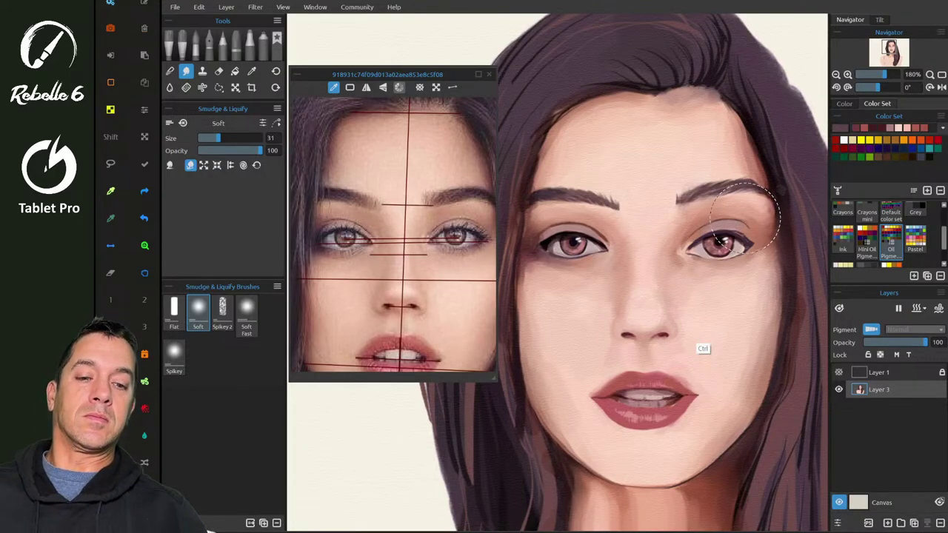
# - Return to a freshly started Rebelle 6 and open the last auto-saved artwork
pyautogui.hotkey('alt', 'Tab')
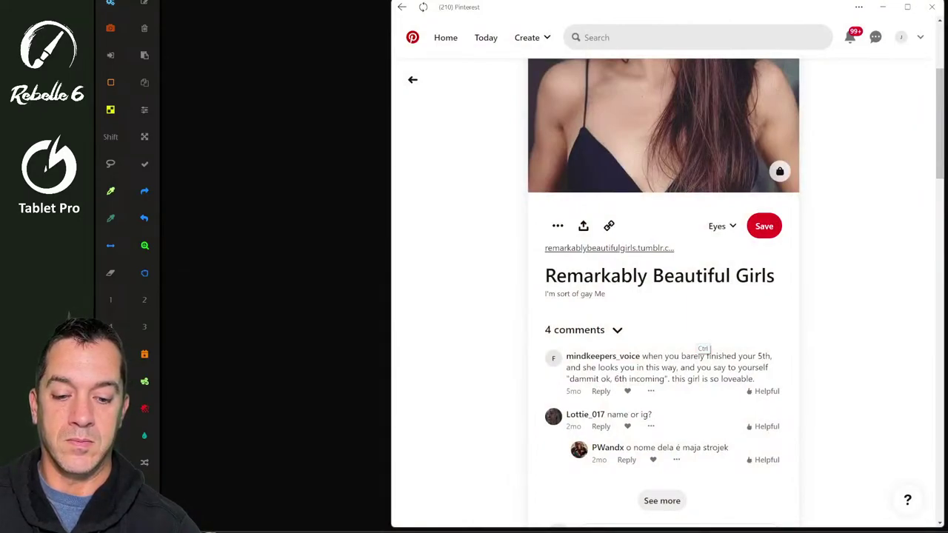
pyautogui.hotkey('alt', 'Tab')
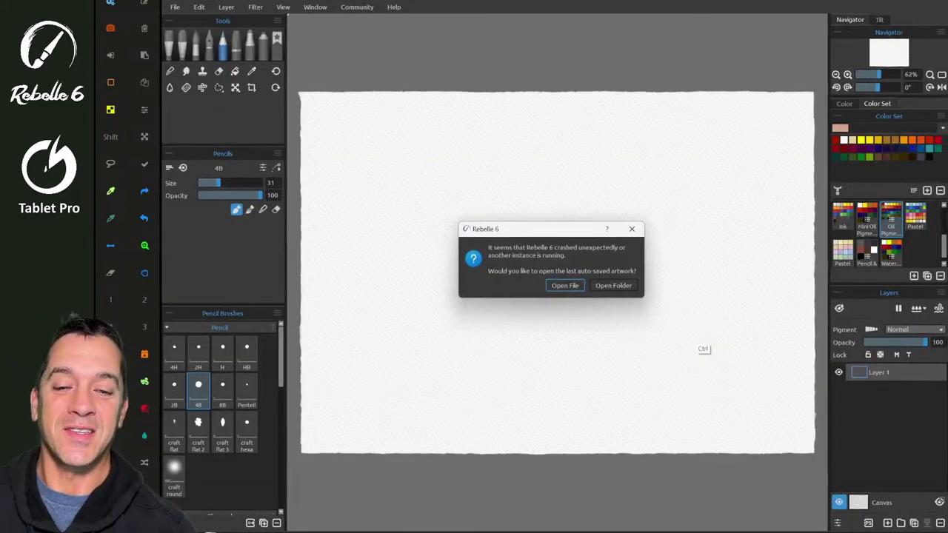
pyautogui.click(570, 285)
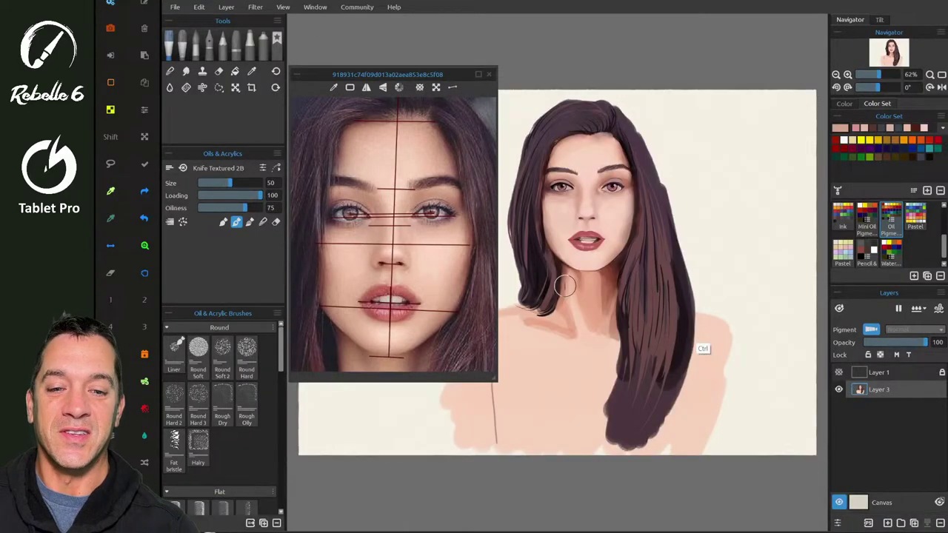
# - Try to reshape the outer corner of the eye beside the long hair with the Liquify tool, using the Flat and Soft brushes
pyautogui.scroll(5, 565, 285)
pyautogui.scroll(3, 565, 285)
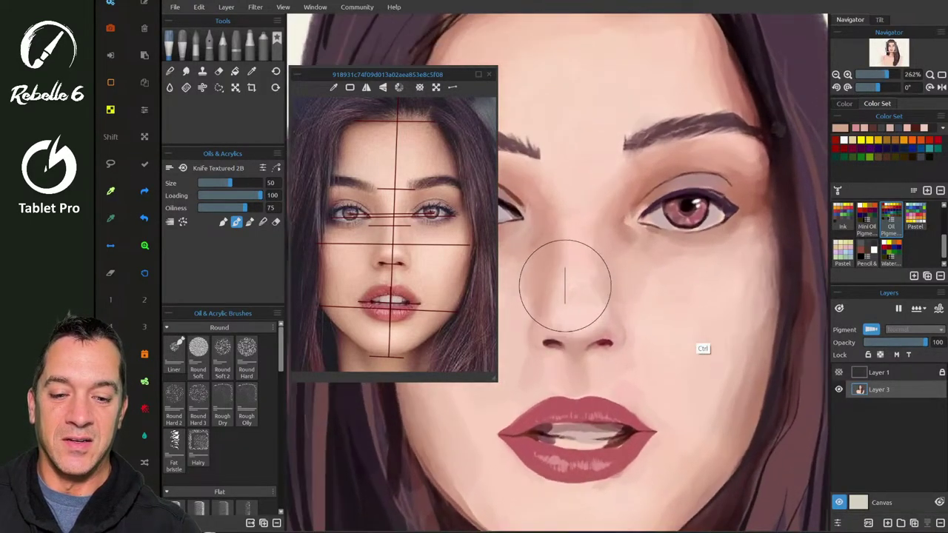
pyautogui.scroll(1, 565, 285)
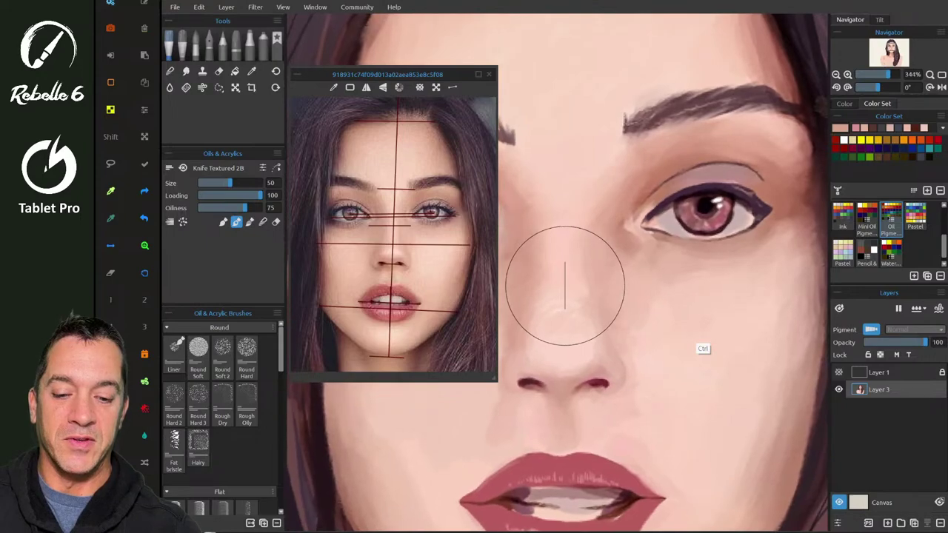
pyautogui.scroll(2, 565, 285)
pyautogui.scroll(-4, 565, 285)
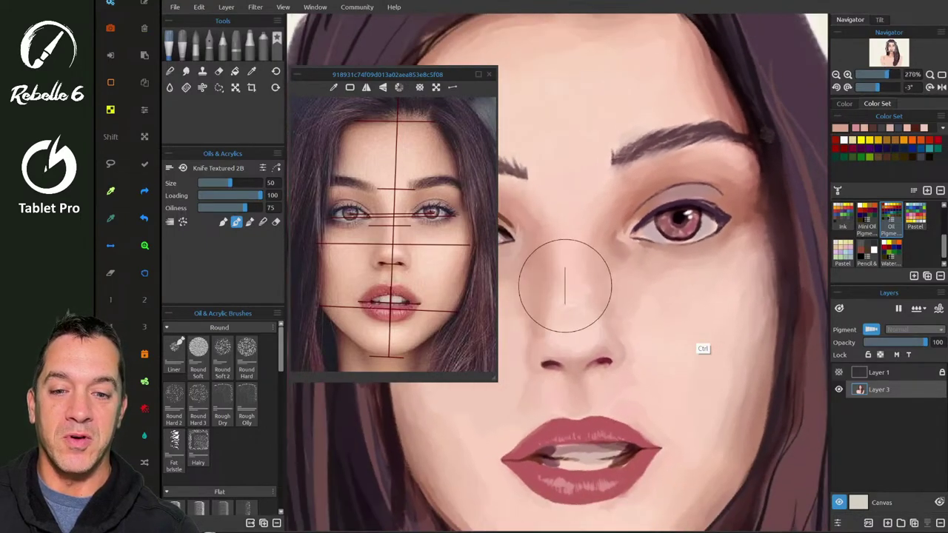
pyautogui.scroll(-1, 565, 285)
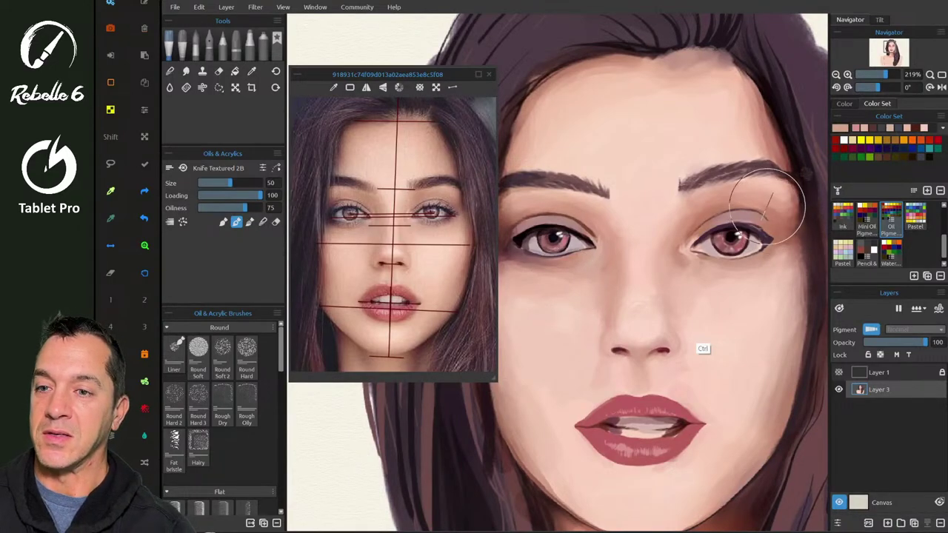
pyautogui.press('s')
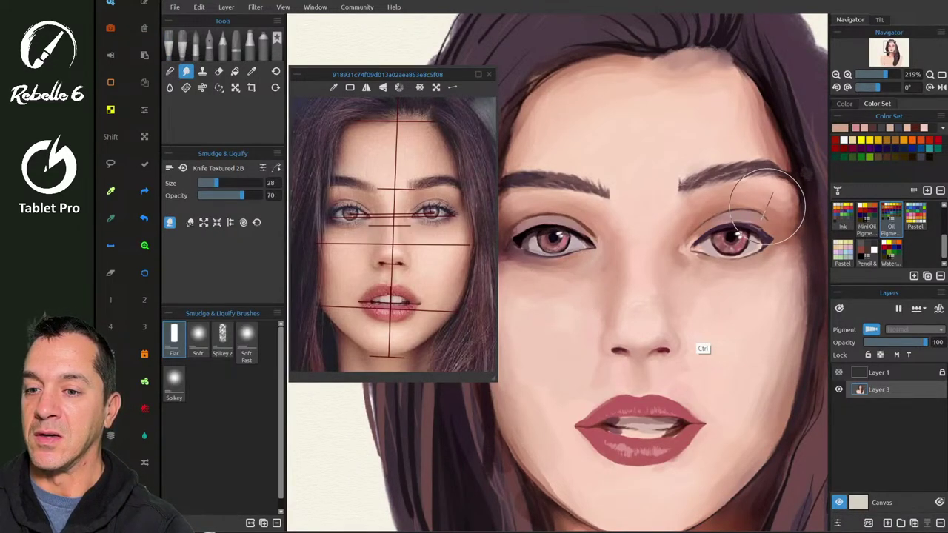
pyautogui.click(190, 210)
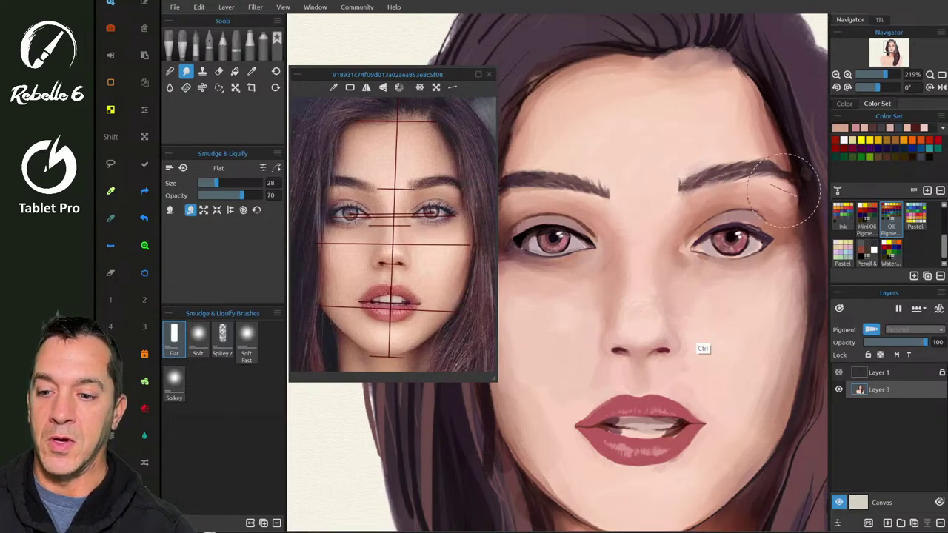
pyautogui.click(198, 336)
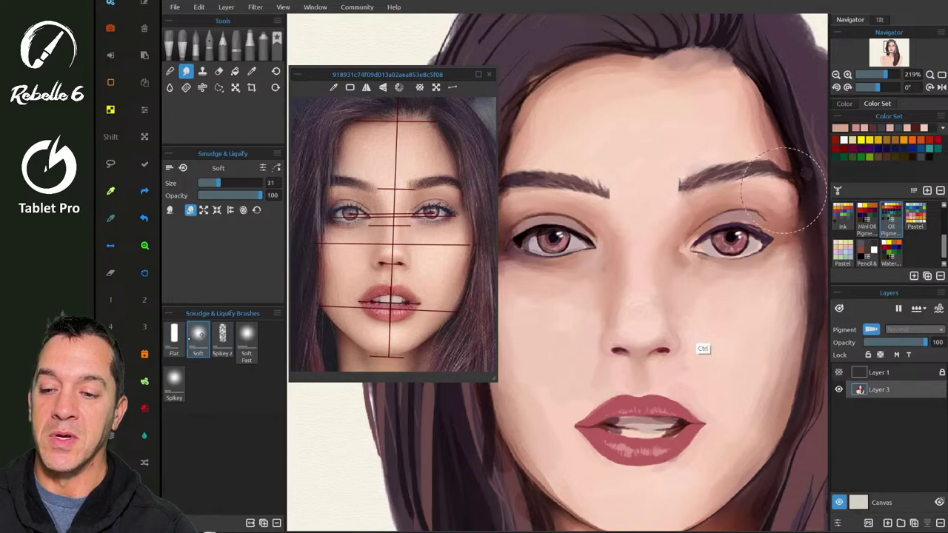
# - Undo the recent Liquify strokes around the eye
pyautogui.hotkey('ctrl', 'z')
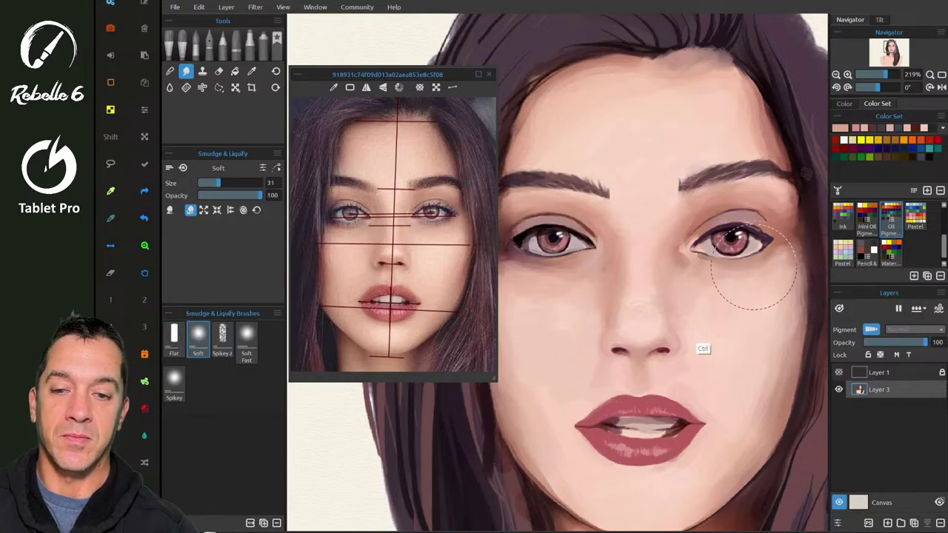
pyautogui.hotkey('ctrl', 'z')
pyautogui.hotkey('ctrl', 'z')
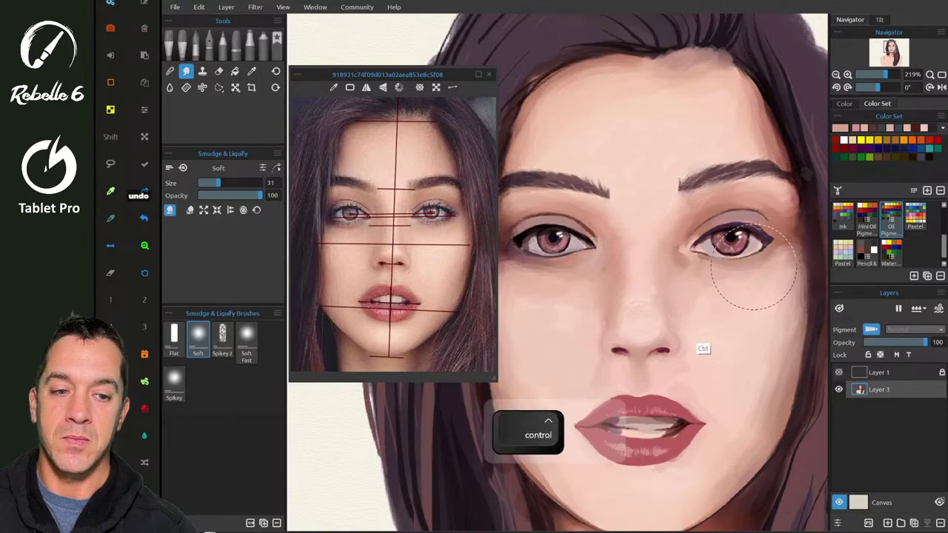
pyautogui.hotkey('ctrl', 'z')
pyautogui.hotkey('ctrl', 'z')
pyautogui.hotkey('ctrl', 'z')
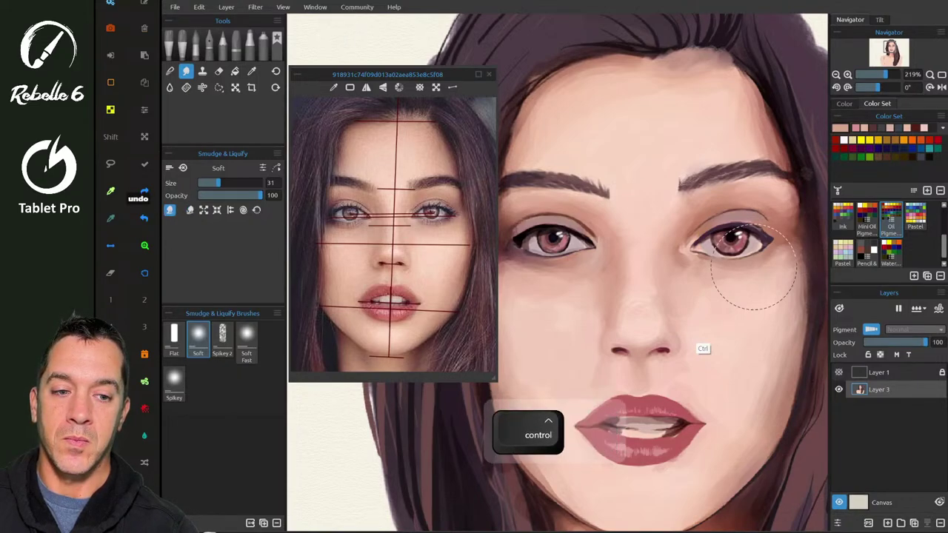
pyautogui.hotkey('ctrl', 'z')
pyautogui.hotkey('ctrl', 'z')
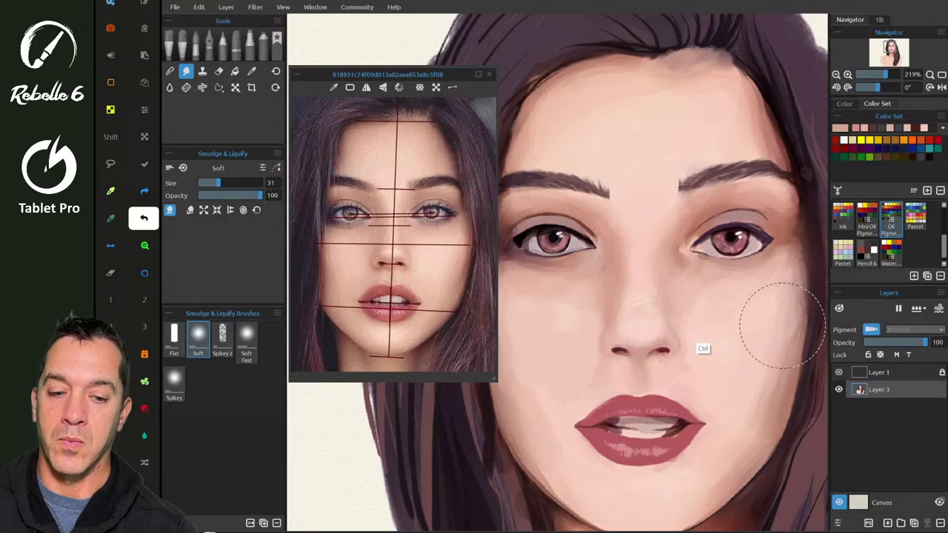
pyautogui.hotkey('ctrl', 'z')
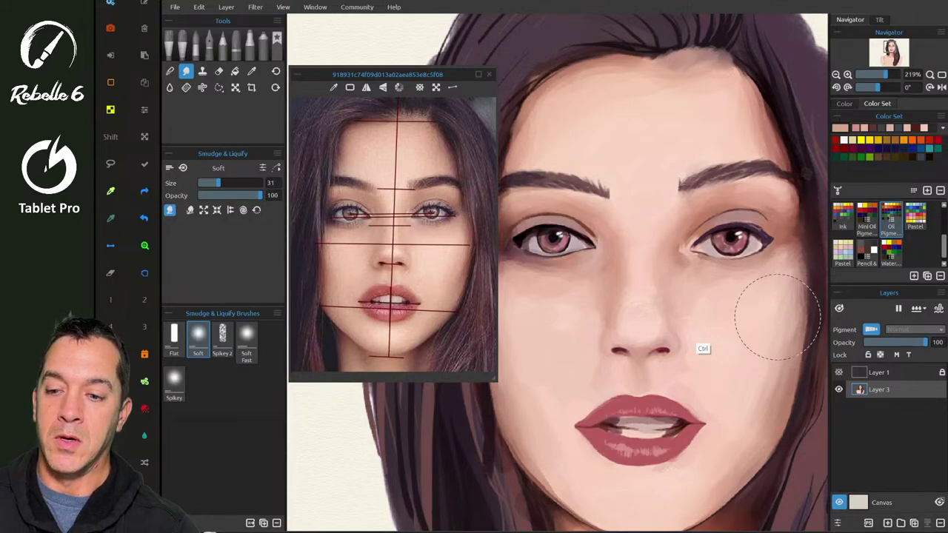
# - Reshape the eye nearest the reference image and its inner corner in Liquify mode with the Soft brush at size 31 and opacity 100
pyautogui.press('ctrl')
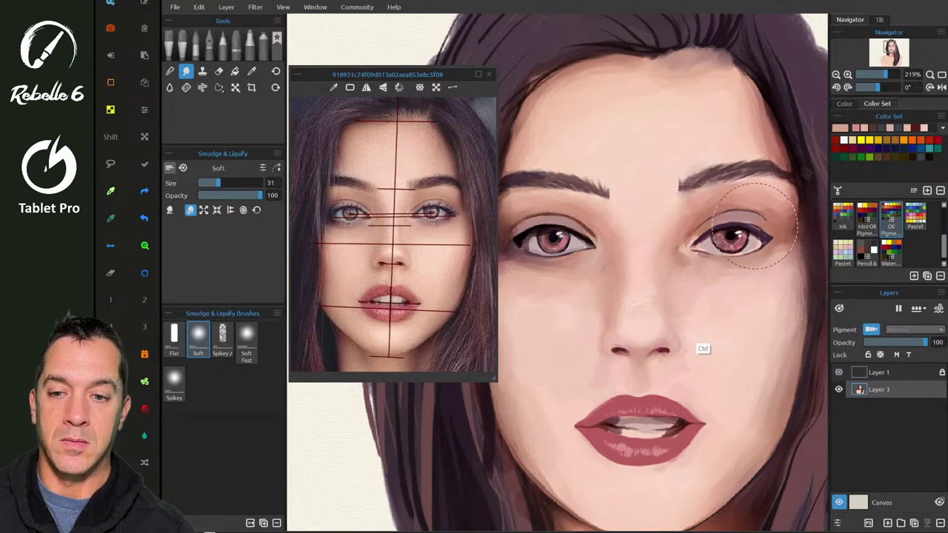
pyautogui.moveTo(544, 234); pyautogui.dragTo(545, 236)
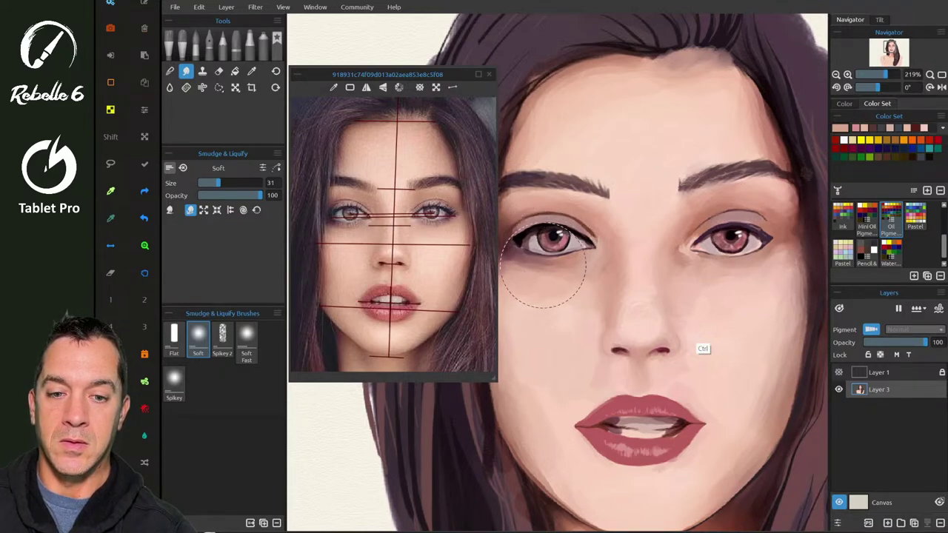
pyautogui.moveTo(546, 271)
pyautogui.mouseDown()
pyautogui.moveTo(512, 258)
pyautogui.moveTo(549, 252)
pyautogui.mouseUp()
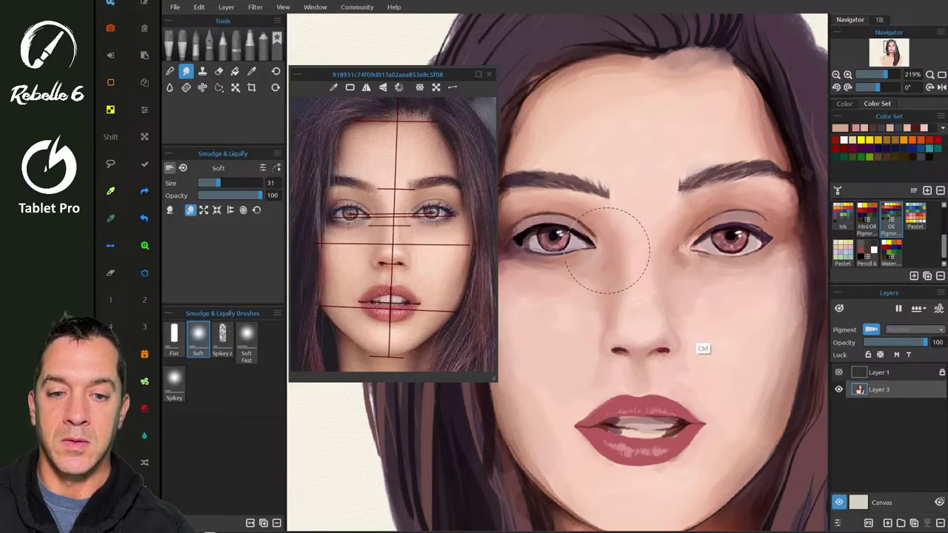
pyautogui.moveTo(608, 253); pyautogui.dragTo(605, 251)
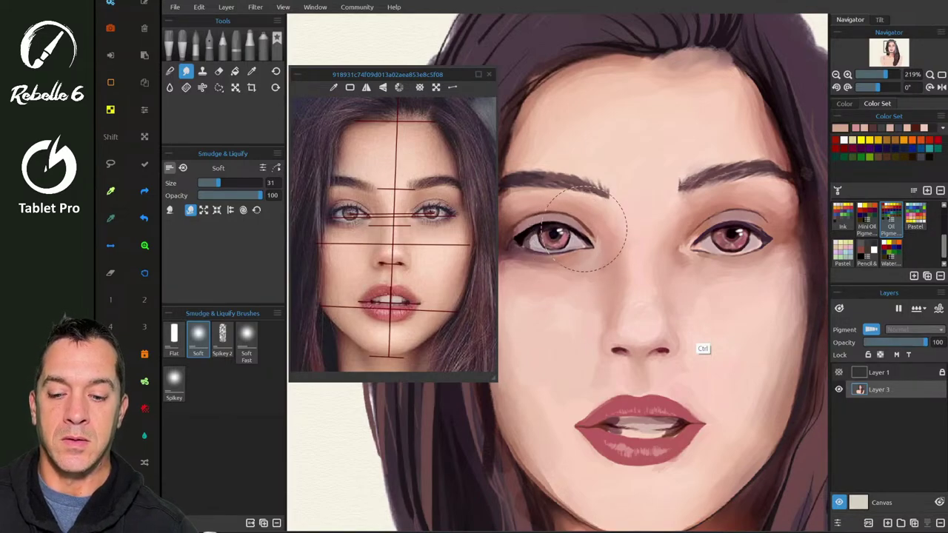
# - Check the live-stream chat in YouTube Studio and return to the painting in Rebelle 6
pyautogui.hotkey('alt', 'Tab')
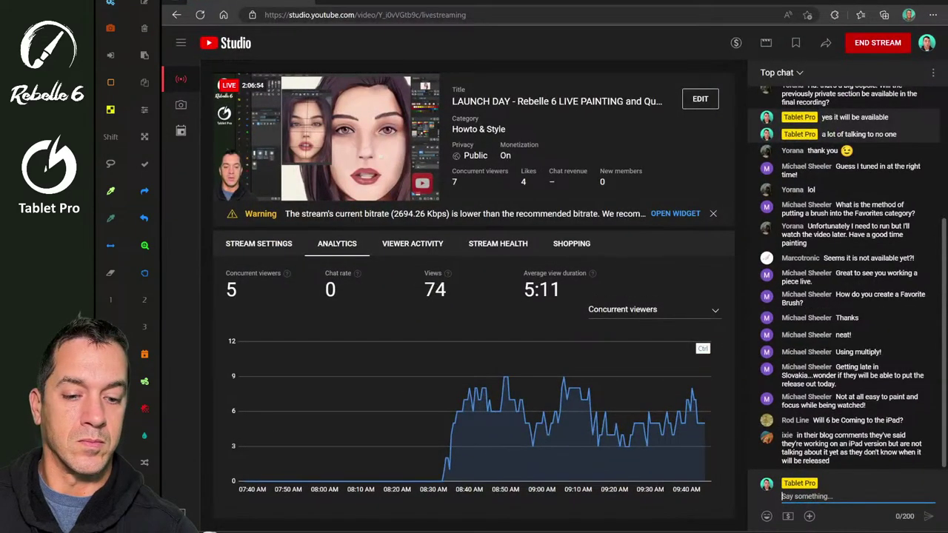
pyautogui.hotkey('alt', 'Tab')
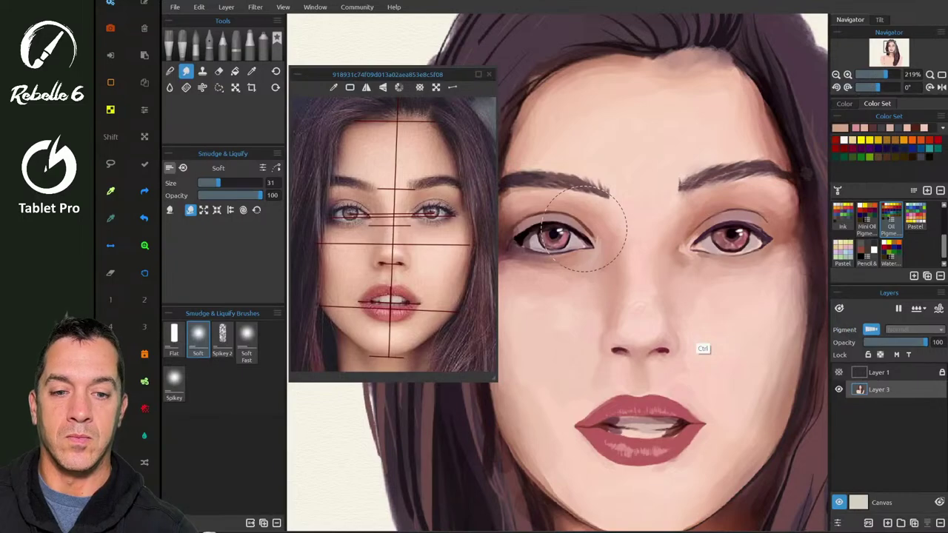
# - Nudge the jaw end of the mouth-level guide on the reference photo and show the Reference Image Guides over the painting
pyautogui.scroll(-5, 584, 229)
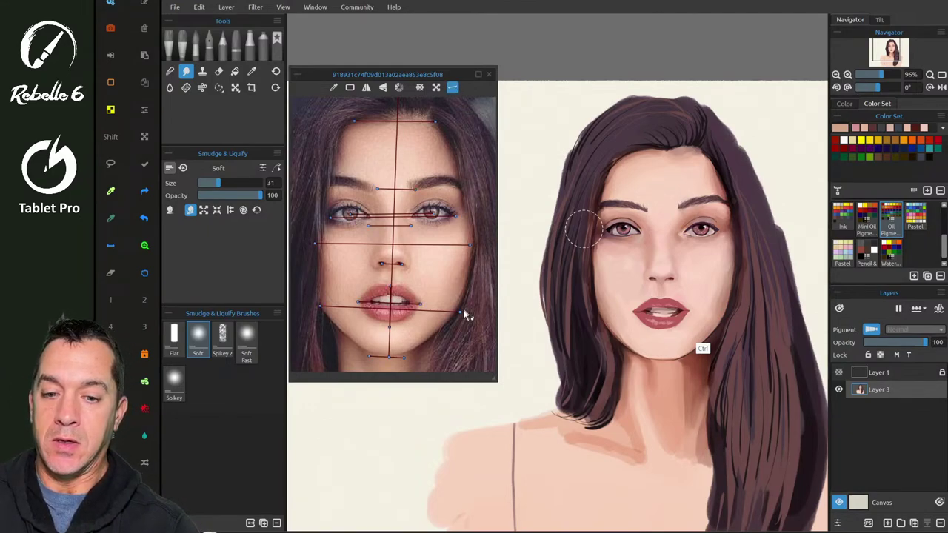
pyautogui.moveTo(460, 312); pyautogui.dragTo(459, 309)
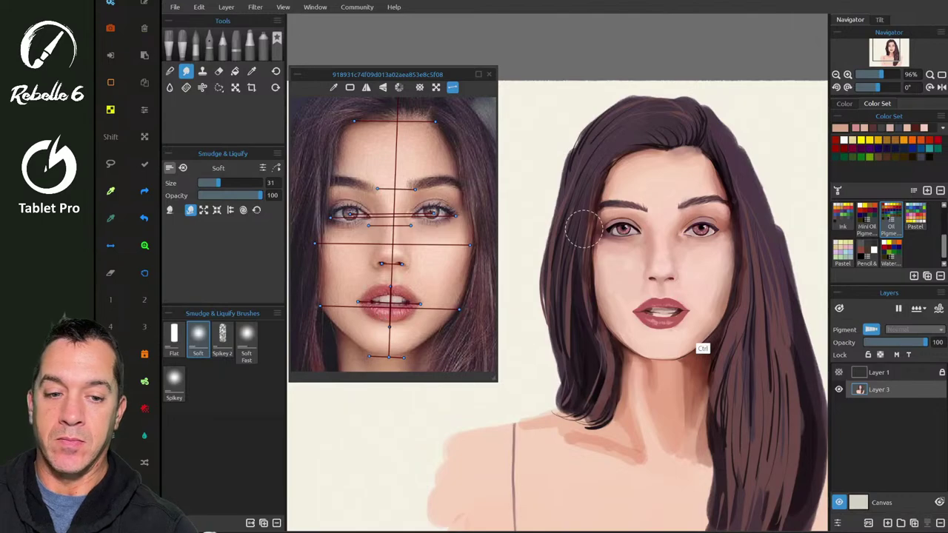
pyautogui.click(314, 6)
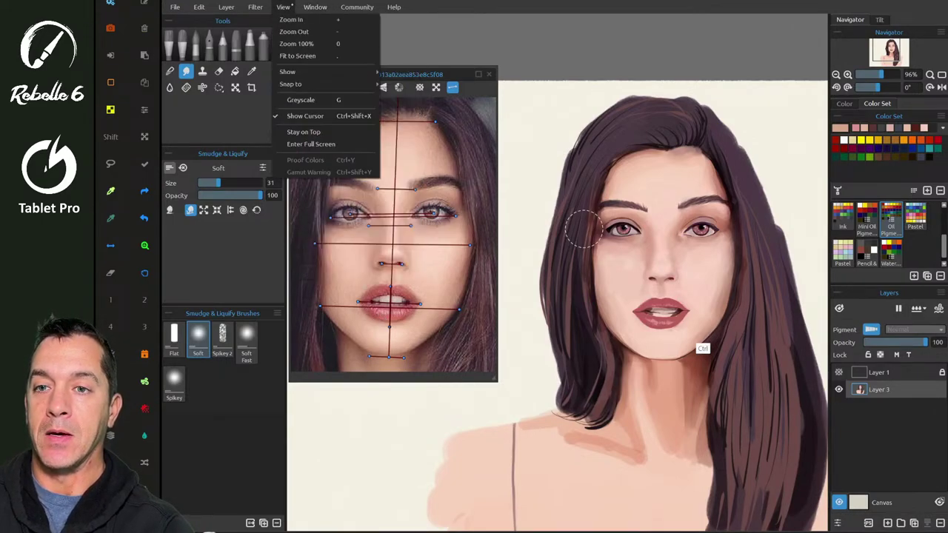
pyautogui.click(283, 6)
pyautogui.click(283, 6)
pyautogui.moveTo(292, 72)
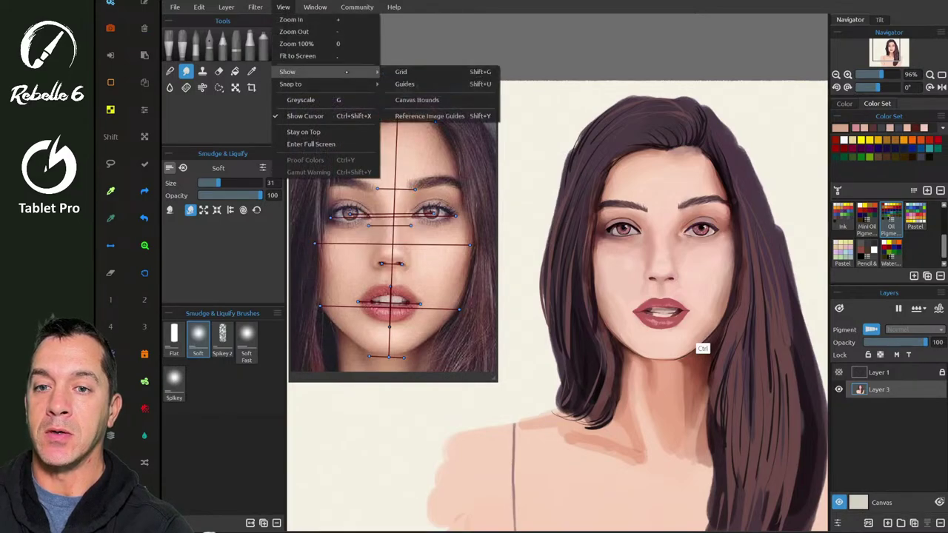
pyautogui.click(422, 117)
pyautogui.scroll(5, 702, 318)
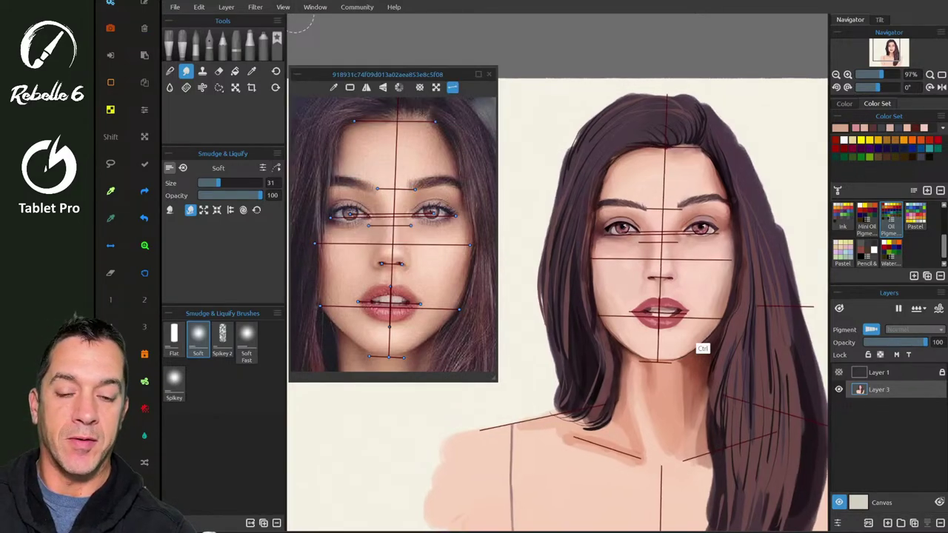
# - Raise both jaw ends of the mouth-level guide on the reference photo to line up with the corners of the mouth
pyautogui.scroll(2, 702, 348)
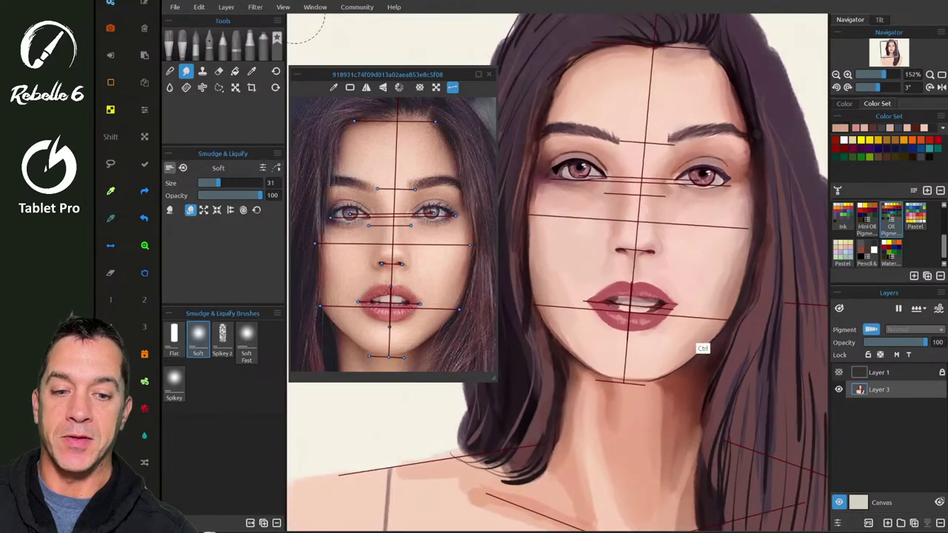
pyautogui.scroll(4, 702, 348)
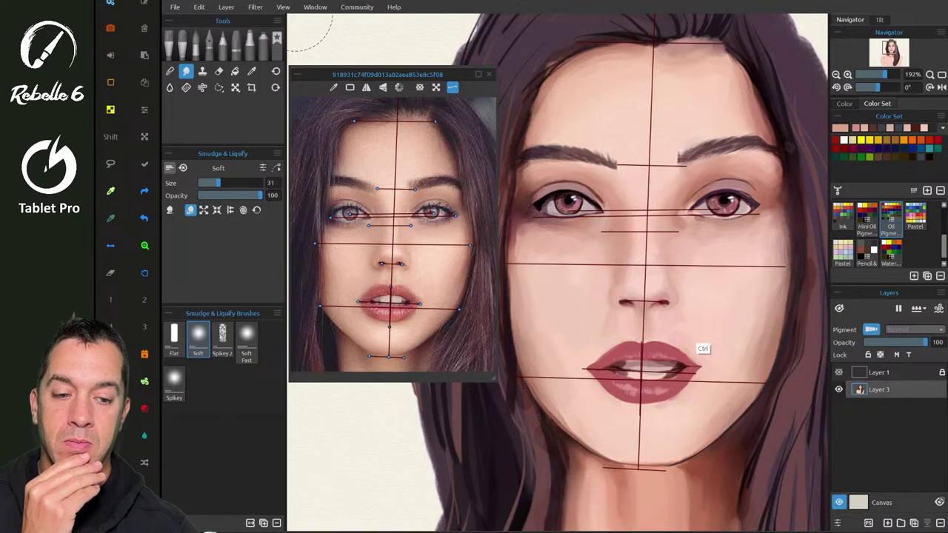
pyautogui.scroll(5, 464, 313)
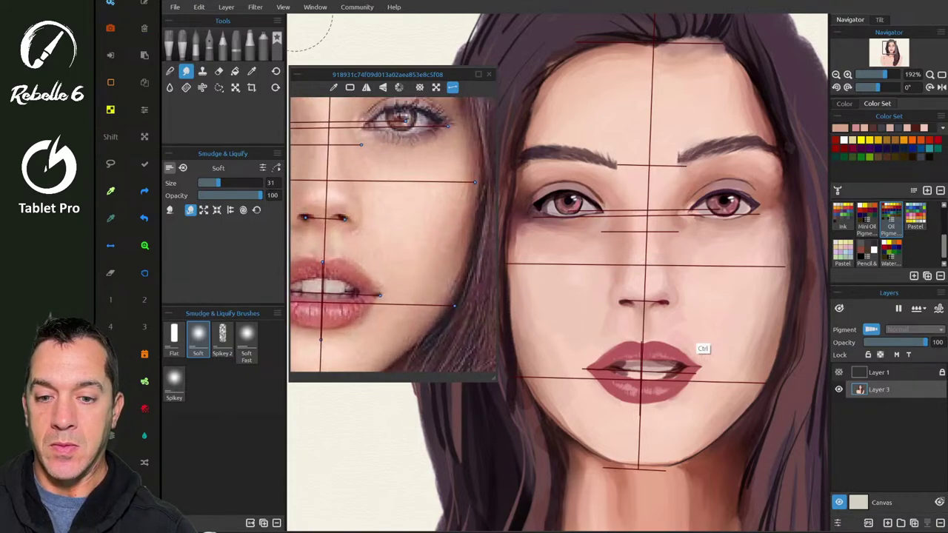
pyautogui.moveTo(455, 307); pyautogui.dragTo(459, 296)
pyautogui.scroll(-5, 474, 282)
pyautogui.scroll(4, 318, 274)
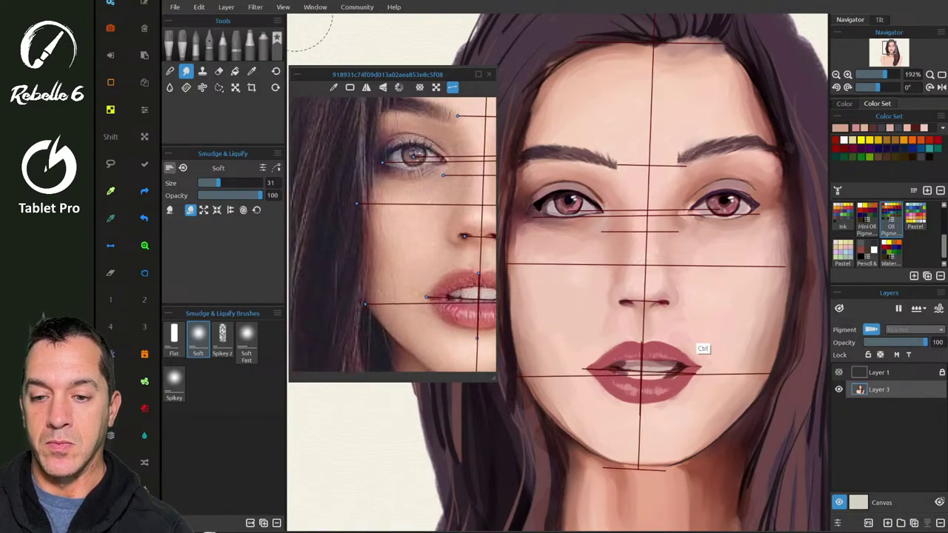
pyautogui.moveTo(364, 305); pyautogui.dragTo(362, 297)
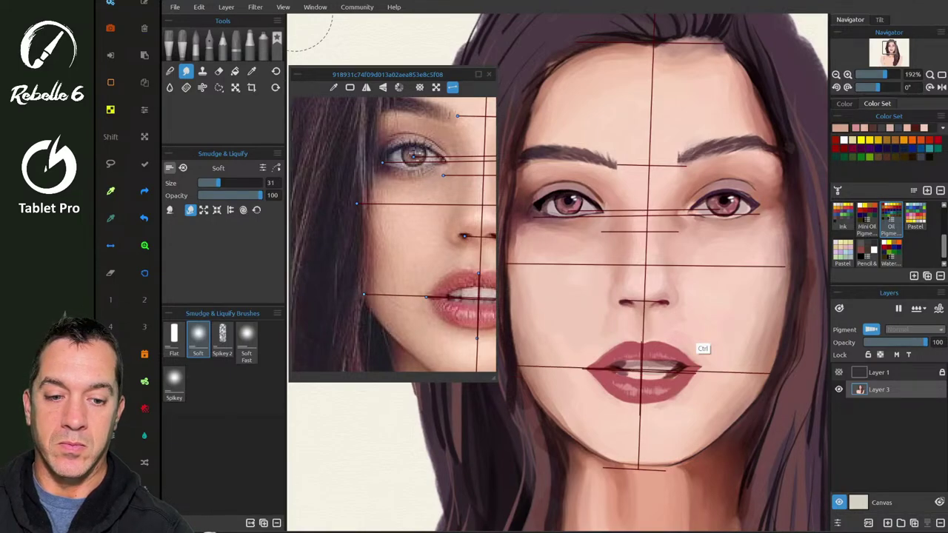
# - Align the ends of the upper eye guide on the reference photo with the centres of both pupils
pyautogui.moveTo(429, 235); pyautogui.dragTo(371, 229)
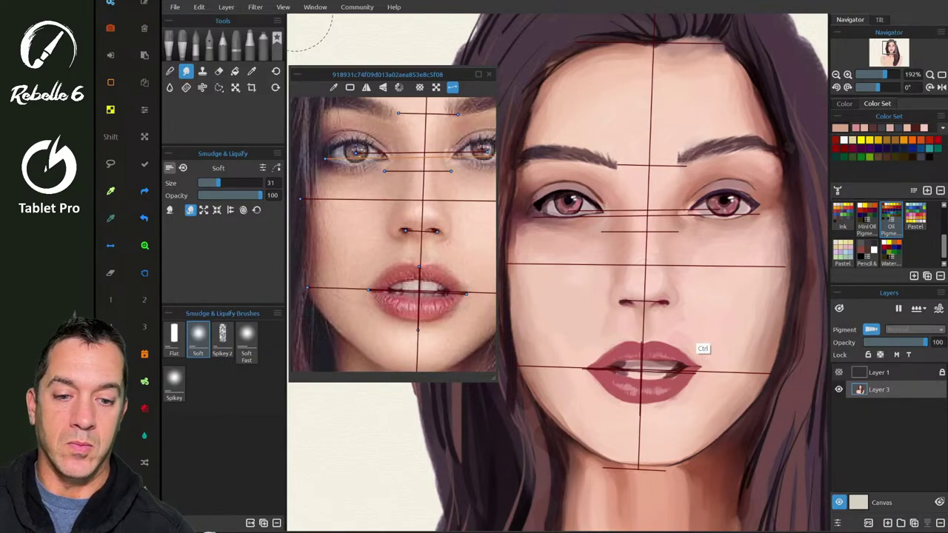
pyautogui.moveTo(644, 302); pyautogui.dragTo(614, 343)
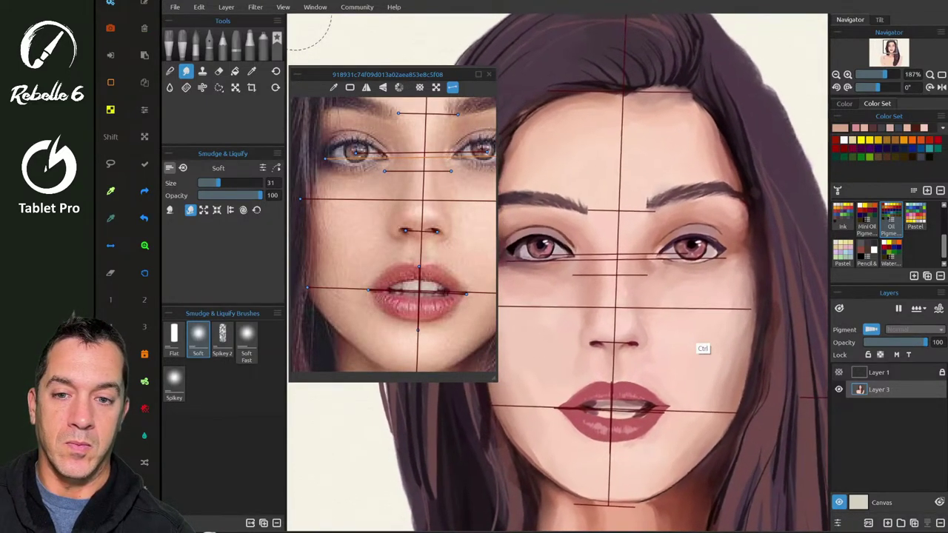
pyautogui.scroll(-3, 393, 234)
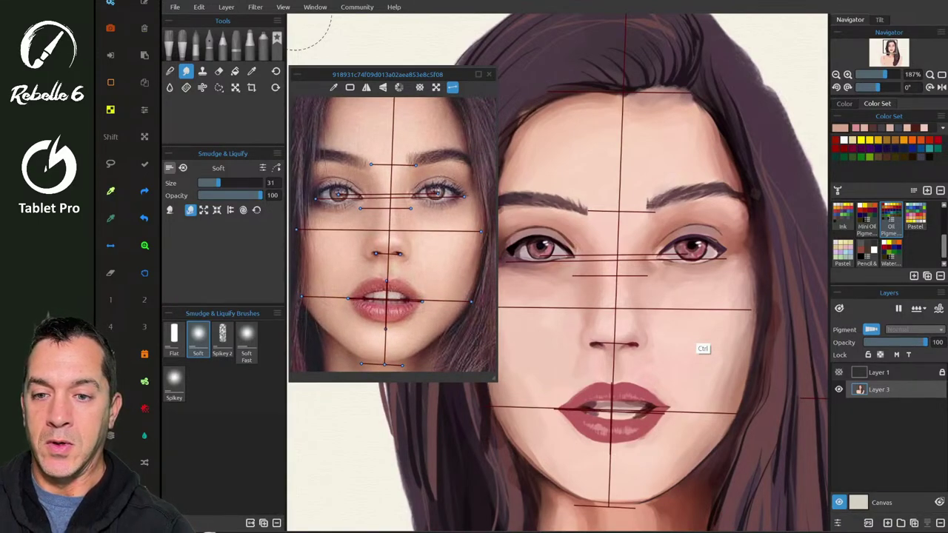
pyautogui.scroll(4, 393, 235)
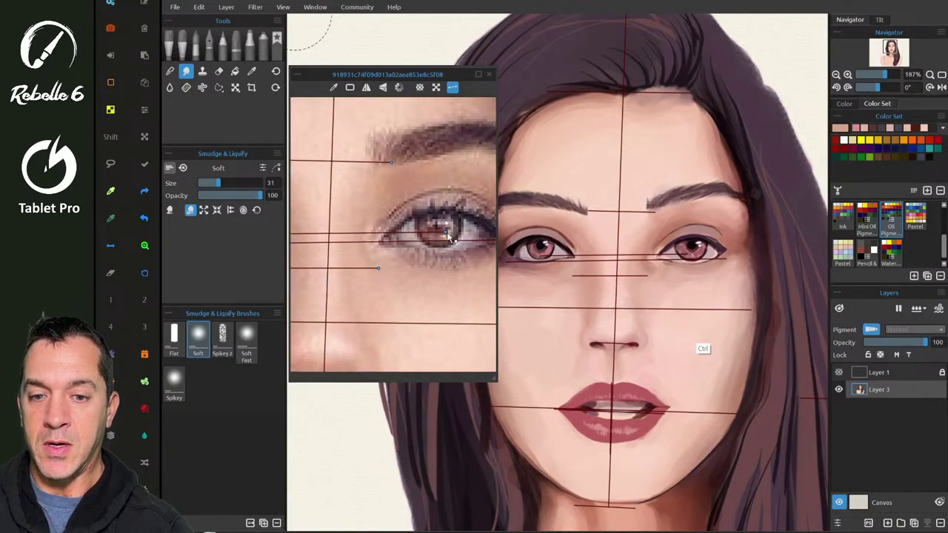
pyautogui.moveTo(448, 237); pyautogui.dragTo(437, 220)
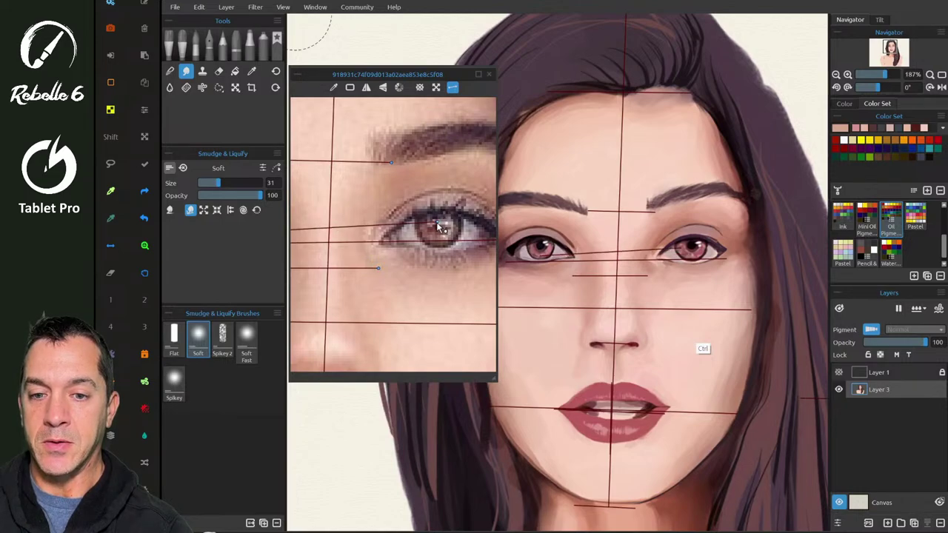
pyautogui.scroll(-2, 393, 235)
pyautogui.moveTo(348, 237); pyautogui.dragTo(468, 240)
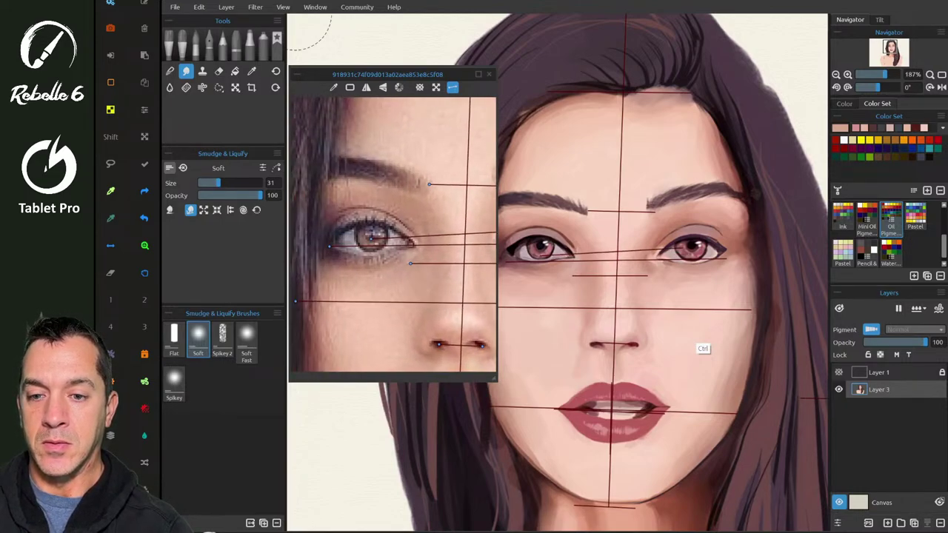
pyautogui.moveTo(372, 240); pyautogui.dragTo(436, 245)
# - Move the short guide below the eyes to the inner eye corners and adjust the outer-corner guide's end on the reference photo
pyautogui.moveTo(418, 248); pyautogui.dragTo(345, 240)
pyautogui.moveTo(412, 258); pyautogui.dragTo(363, 269)
pyautogui.moveTo(420, 257); pyautogui.dragTo(389, 256)
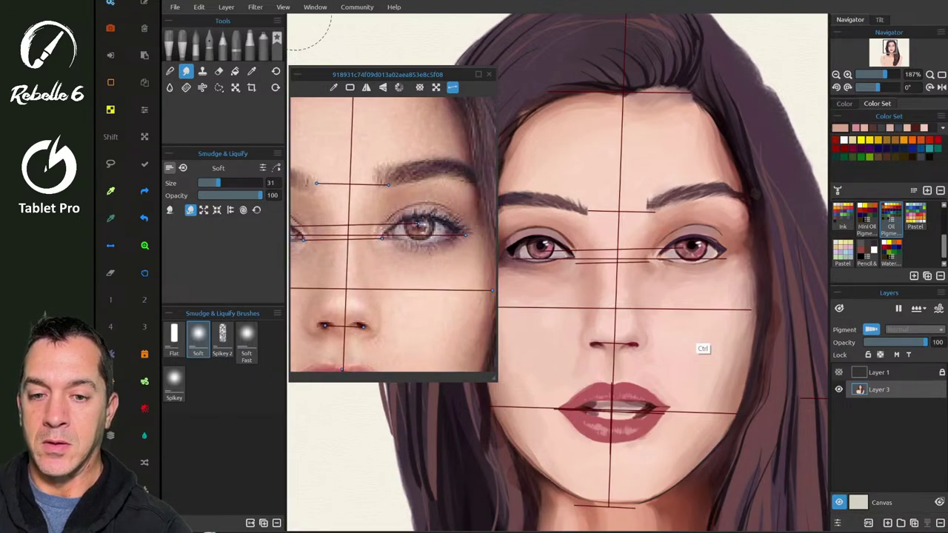
pyautogui.moveTo(465, 235); pyautogui.dragTo(455, 235)
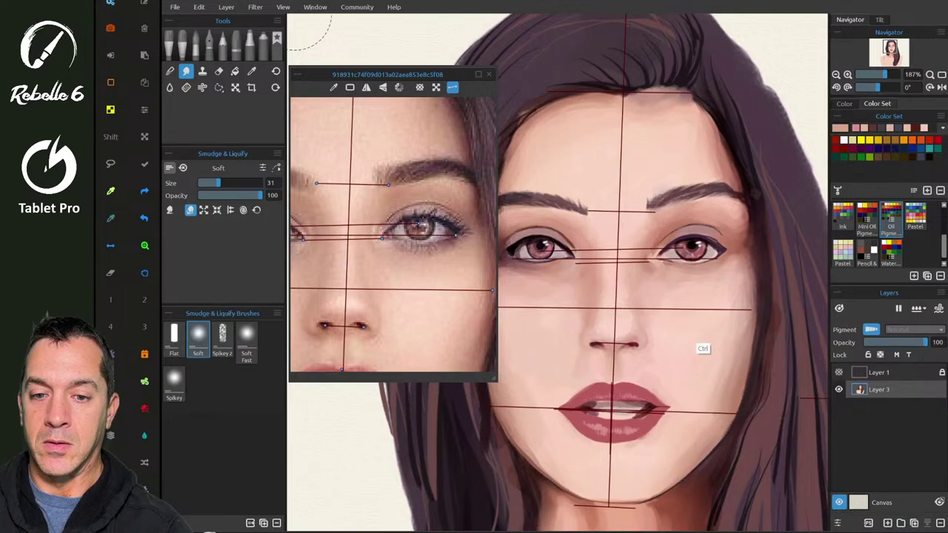
# - Reshape the painted eyes with the Soft Liquify brush at size 31, matching the pupil and eye-corner guides
pyautogui.scroll(-1, 703, 349)
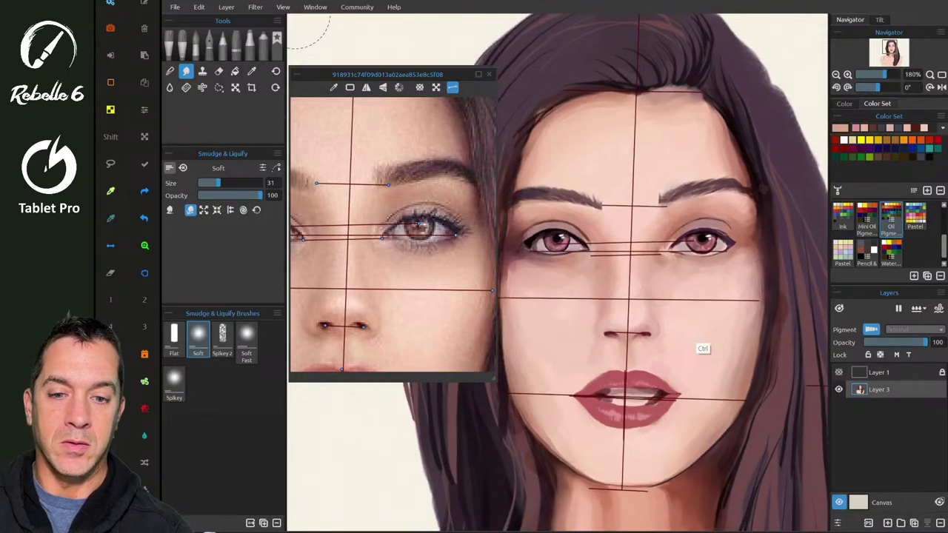
pyautogui.scroll(1, 703, 348)
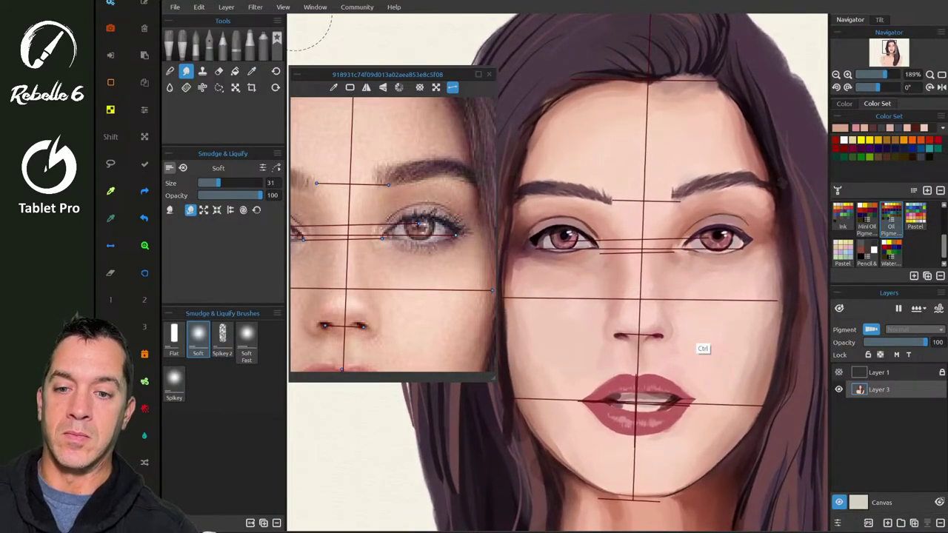
pyautogui.scroll(2, 702, 348)
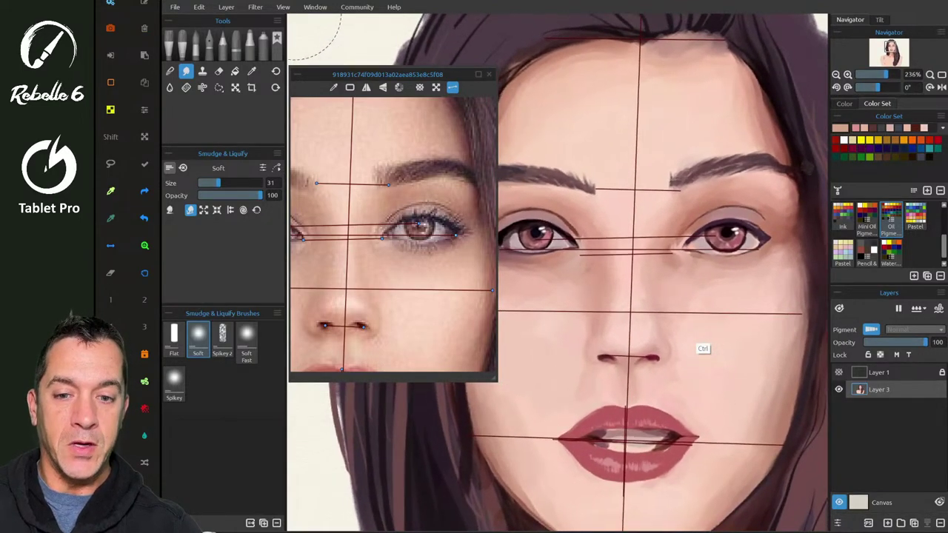
pyautogui.scroll(-2, 703, 348)
pyautogui.scroll(2, 702, 349)
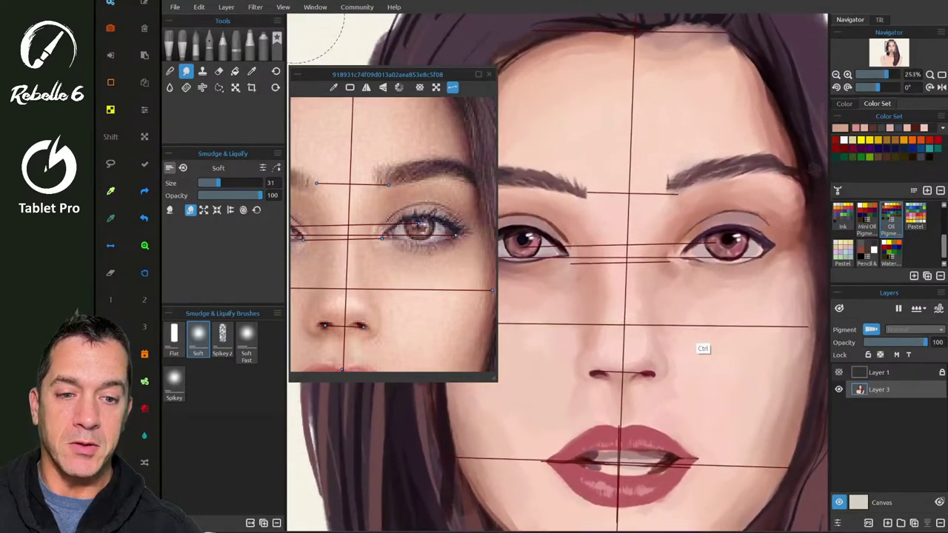
pyautogui.scroll(-1, 702, 348)
pyautogui.moveTo(652, 324); pyautogui.dragTo(648, 327)
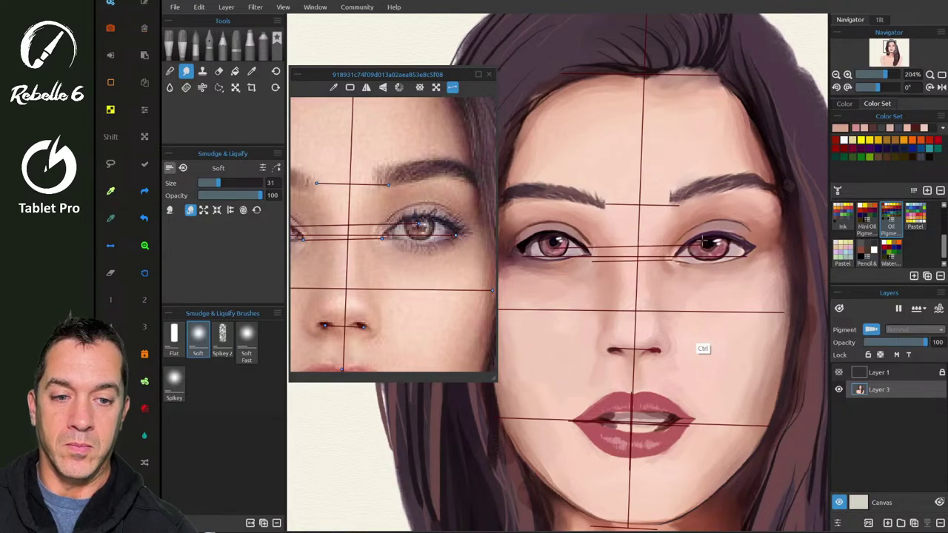
pyautogui.moveTo(712, 238); pyautogui.dragTo(707, 239)
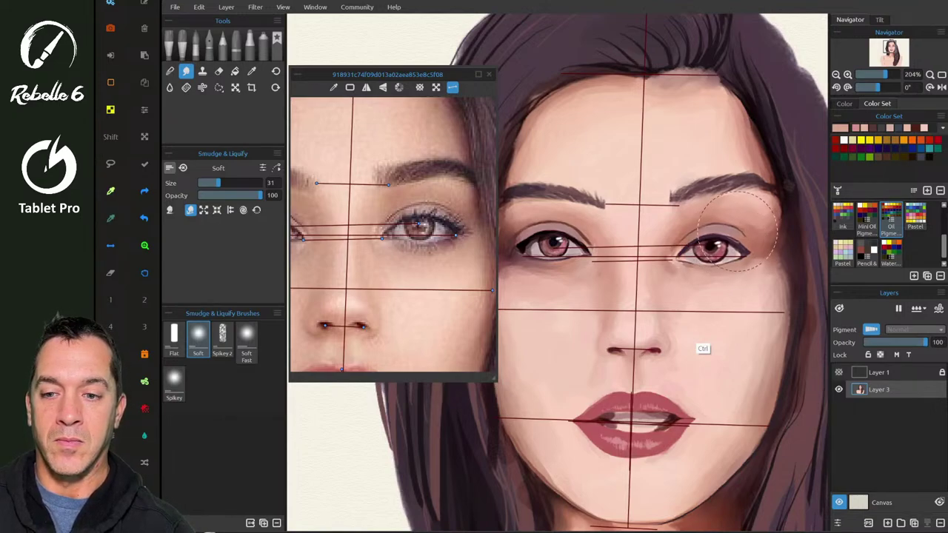
pyautogui.moveTo(370, 237); pyautogui.dragTo(458, 240)
pyautogui.moveTo(637, 326); pyautogui.dragTo(663, 322)
pyautogui.moveTo(737, 232); pyautogui.dragTo(741, 234)
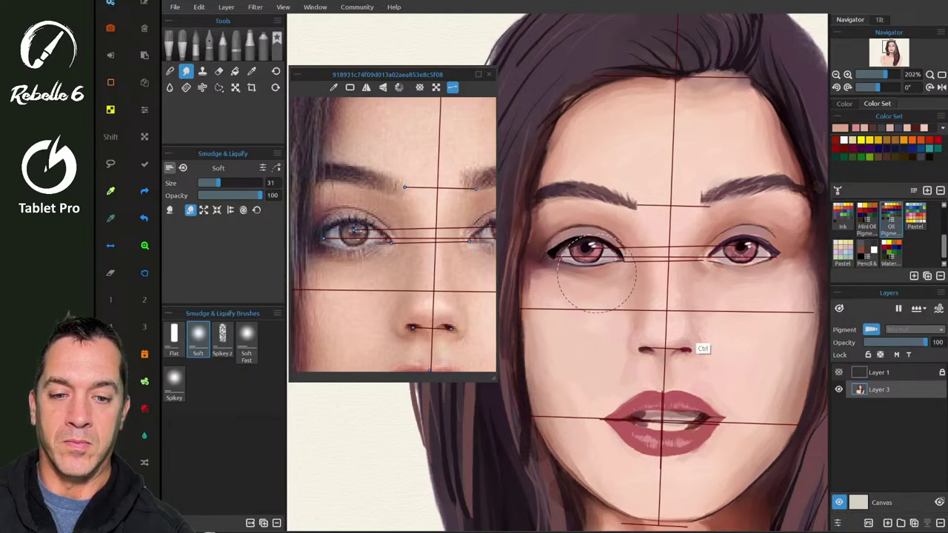
# - Compare the painted lips with the reference mouth and nudge the mouth corner with the Soft Liquify brush
pyautogui.scroll(-1, 603, 271)
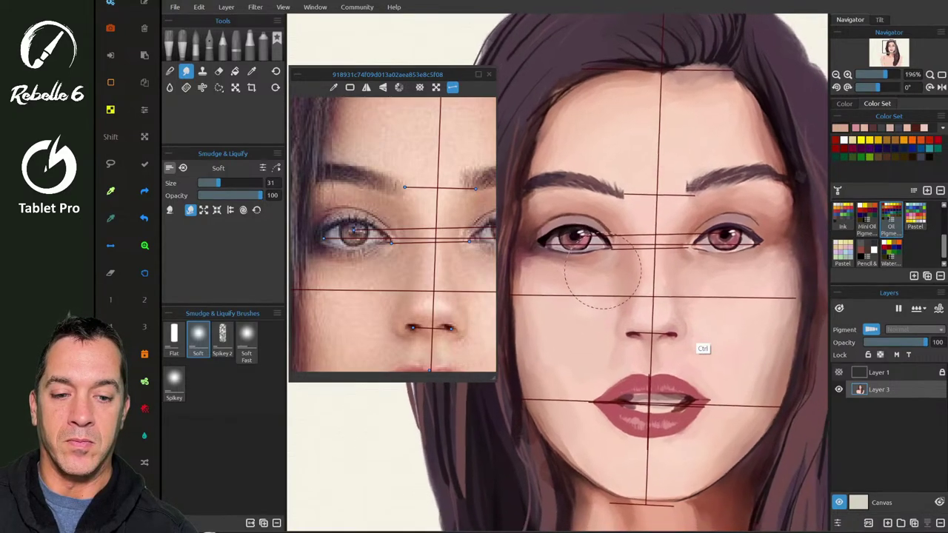
pyautogui.scroll(-2, 601, 270)
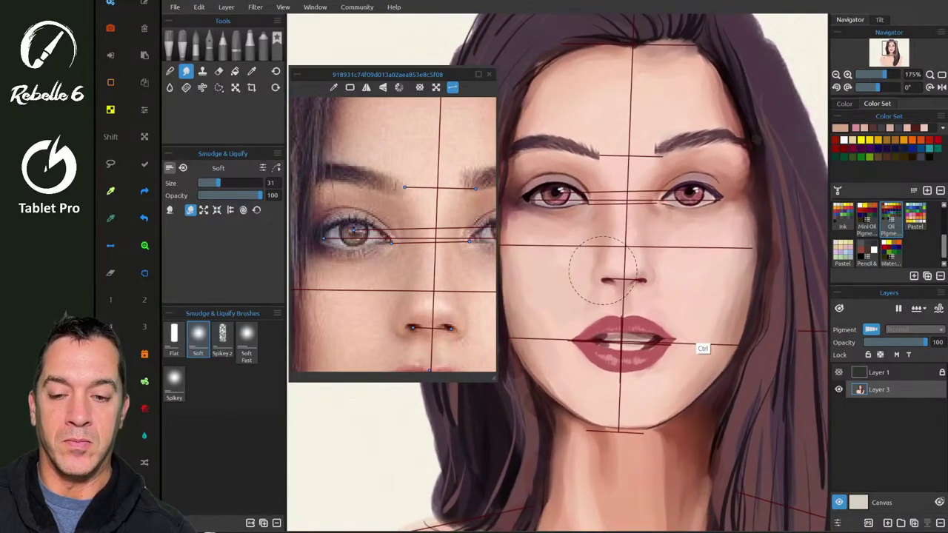
pyautogui.scroll(-2, 393, 235)
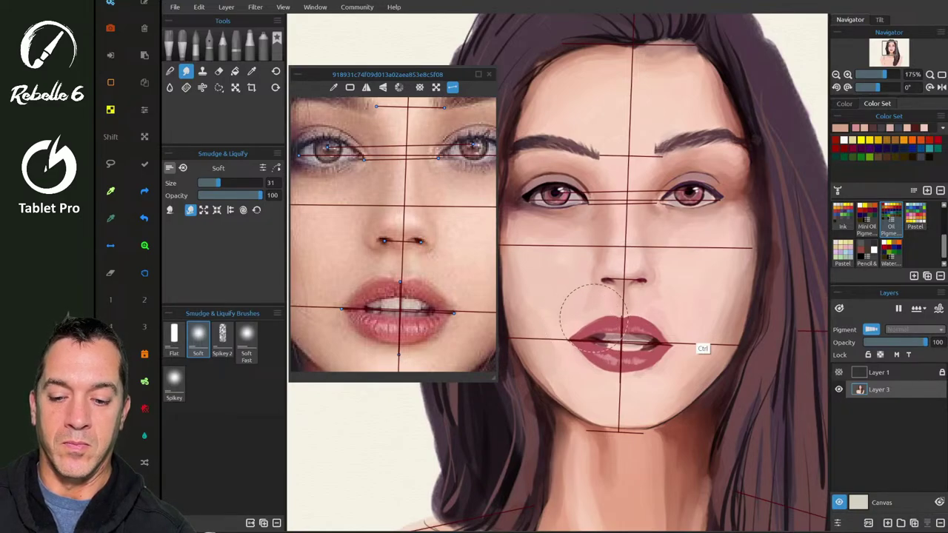
# - Switch to YouTube Studio to check the live-stream chat
pyautogui.hotkey('alt', 'Tab')
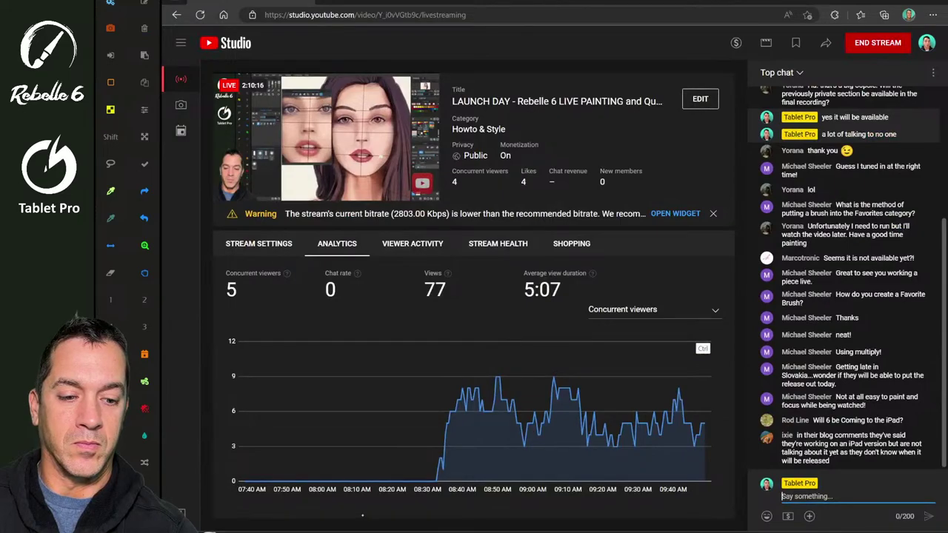
# - Switch back to Rebelle and hide the reference image guides on the painting canvas
pyautogui.click(353, 530)
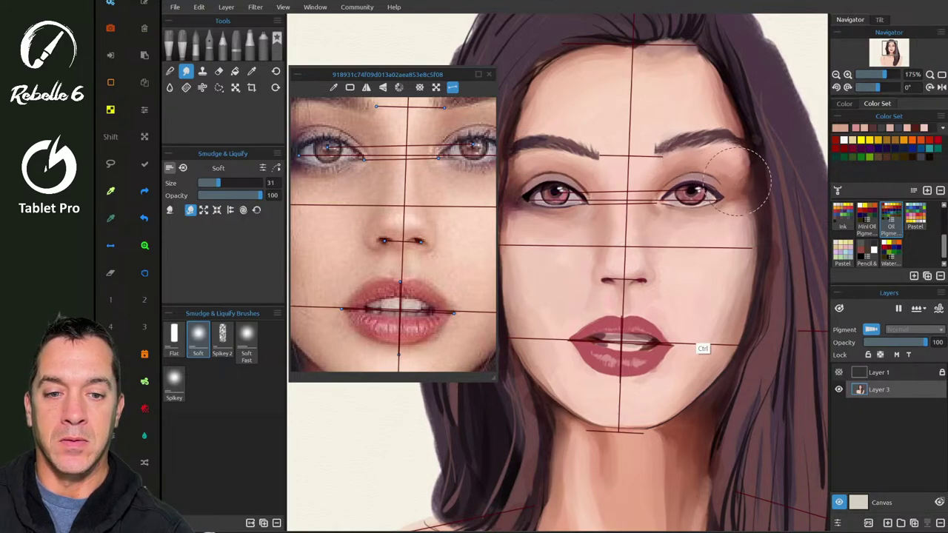
pyautogui.scroll(-5, 384, 228)
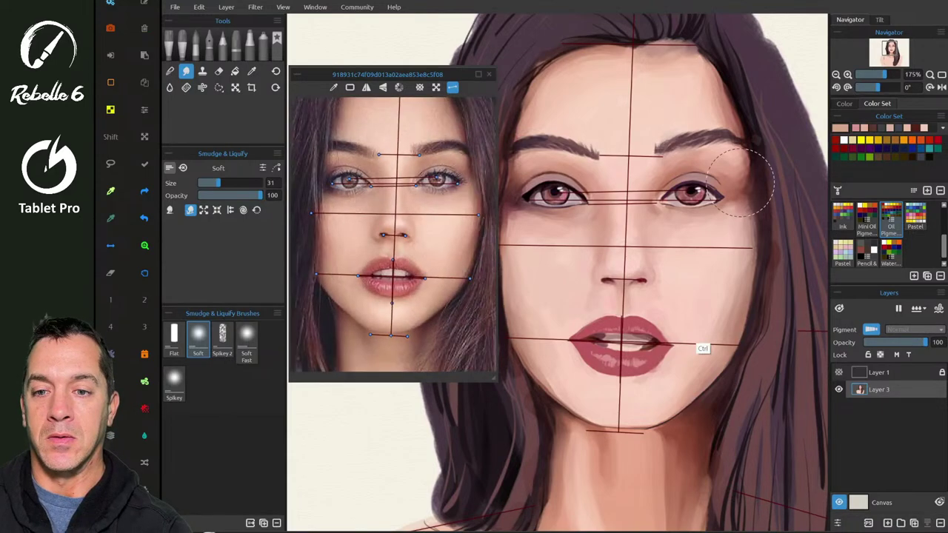
pyautogui.scroll(-1, 392, 234)
pyautogui.scroll(-5, 740, 183)
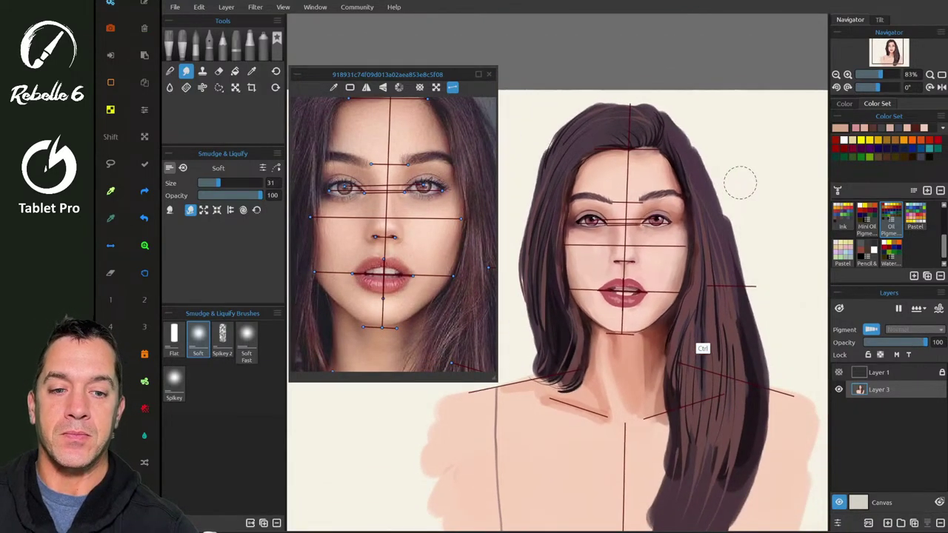
pyautogui.scroll(-1, 740, 181)
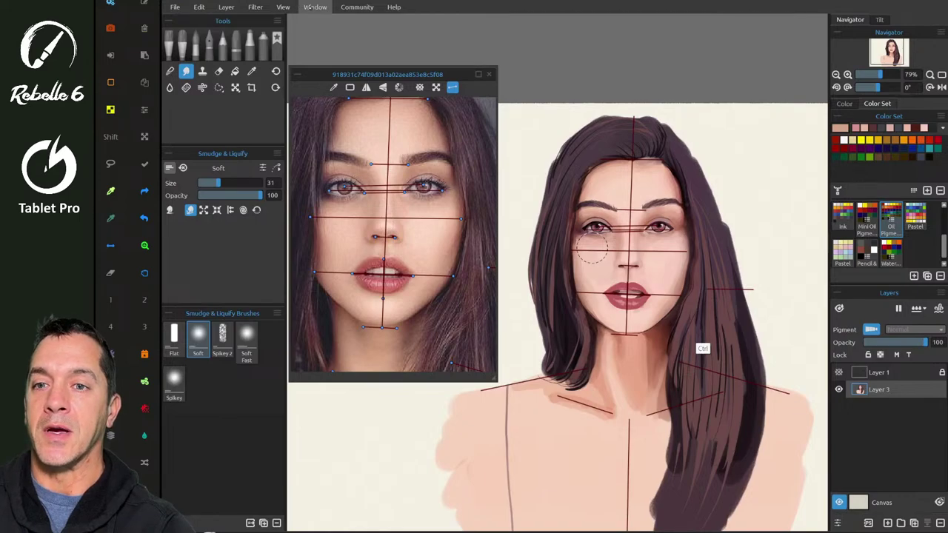
pyautogui.click(283, 7)
pyautogui.moveTo(343, 74)
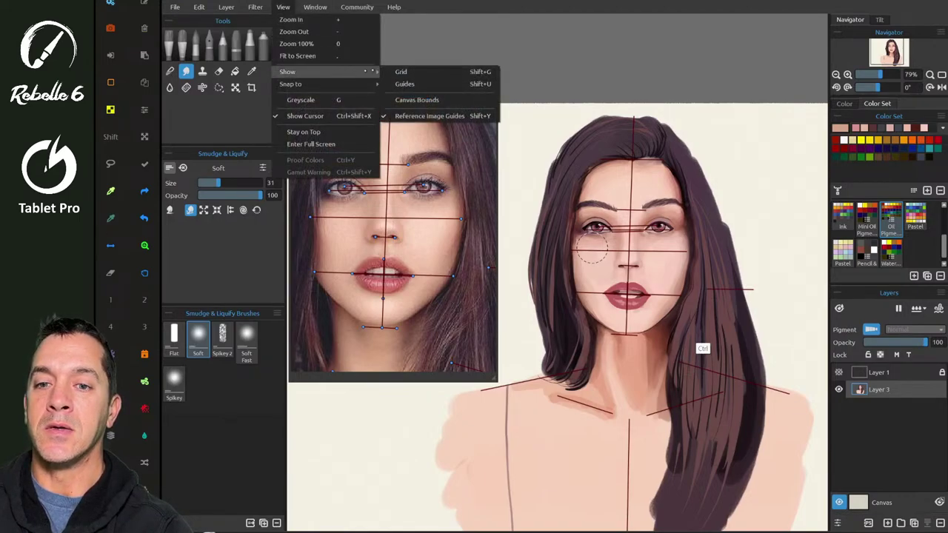
pyautogui.click(429, 115)
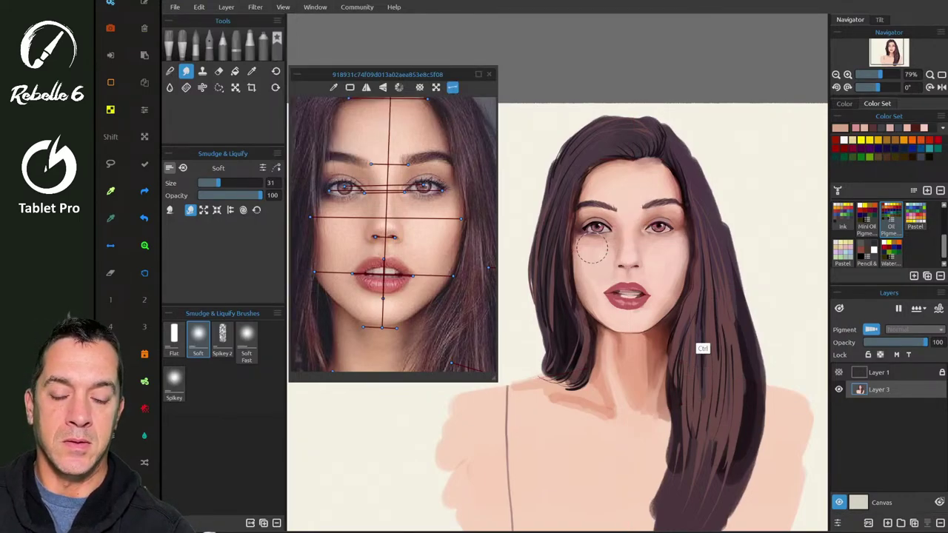
# - Turn off guide editing on the reference photo and compare the portrait with the reference overlaid on the canvas
pyautogui.scroll(5, 592, 248)
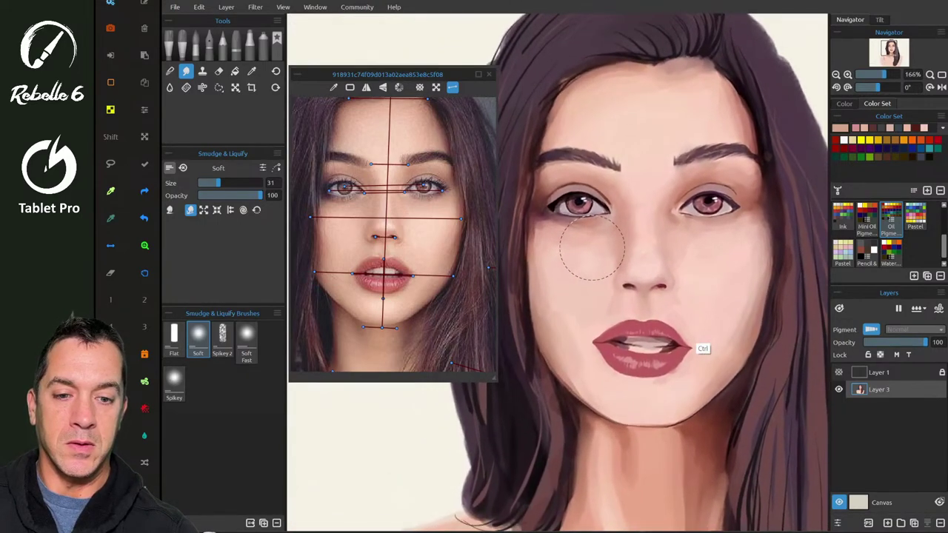
pyautogui.scroll(-1, 590, 248)
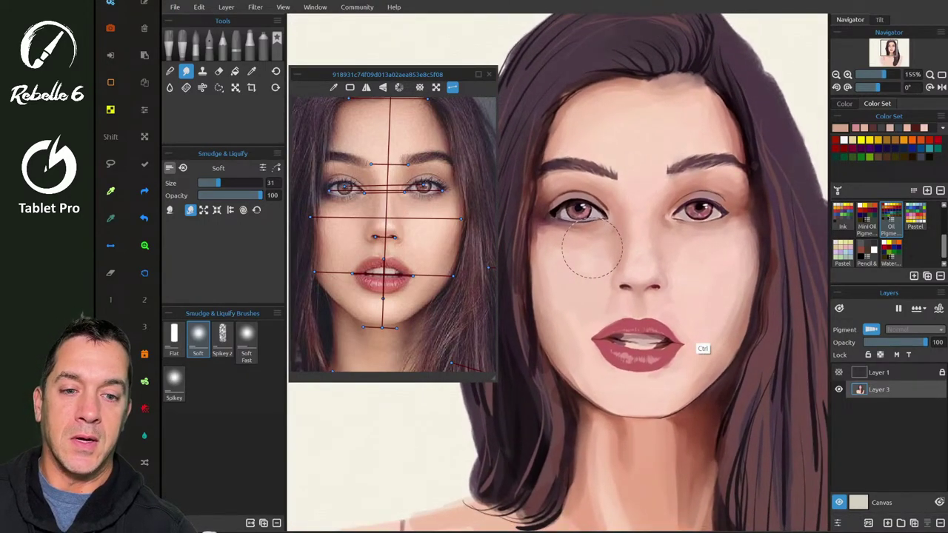
pyautogui.scroll(5, 437, 159)
pyautogui.click(452, 87)
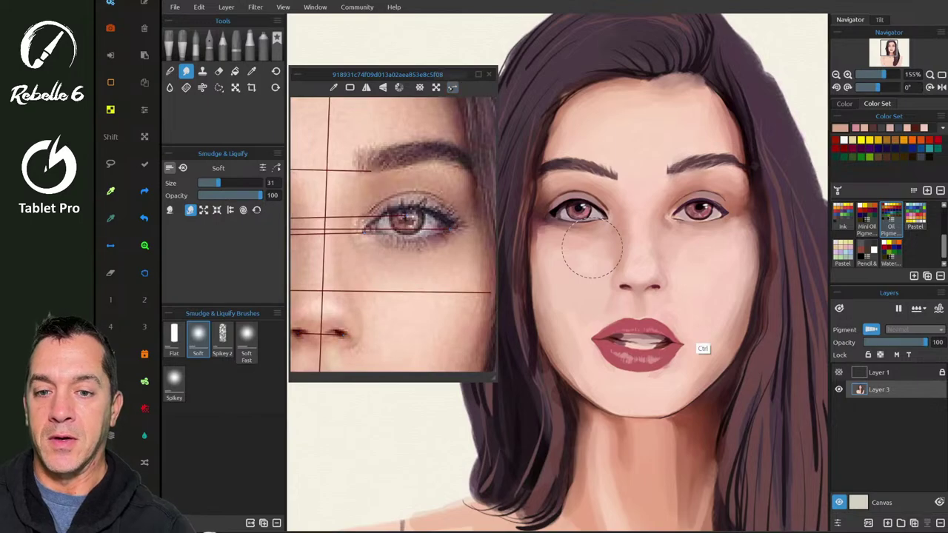
pyautogui.scroll(-3, 460, 182)
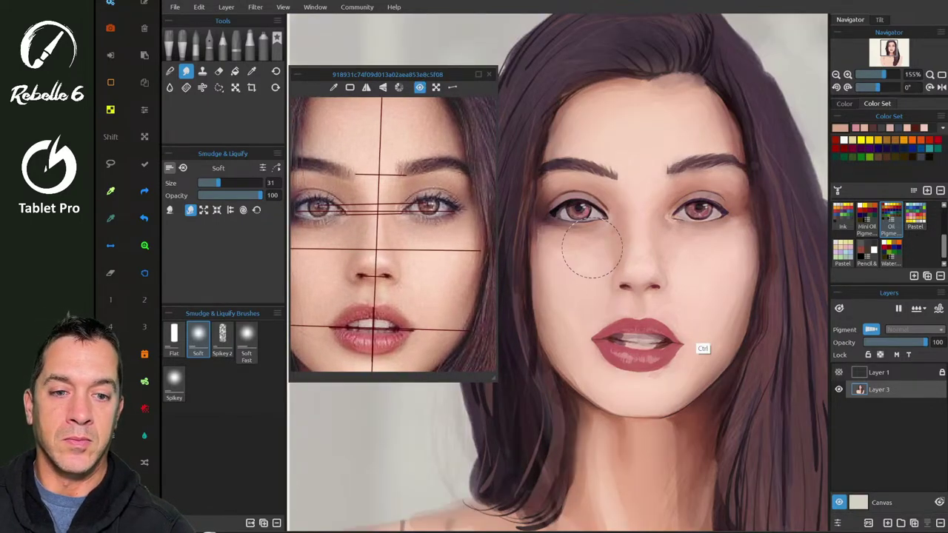
pyautogui.scroll(-5, 591, 247)
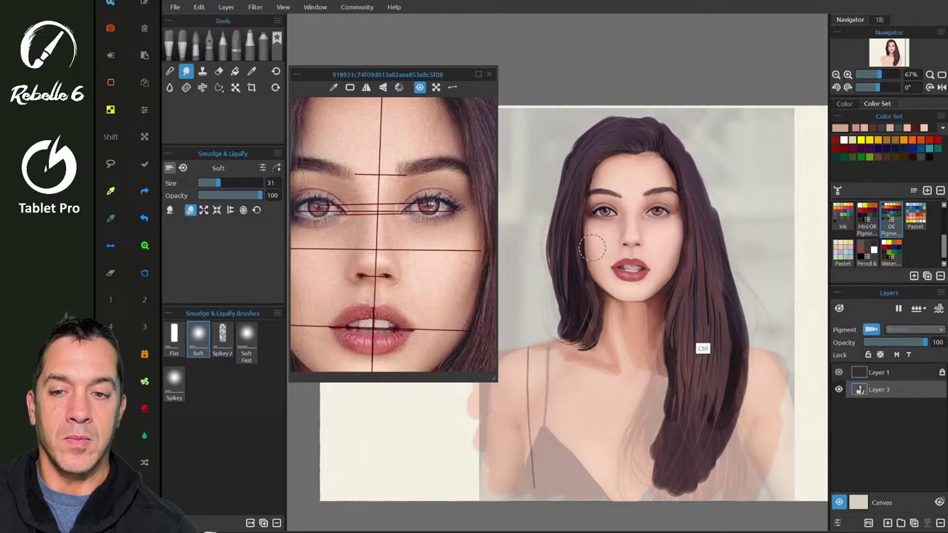
pyautogui.click(420, 88)
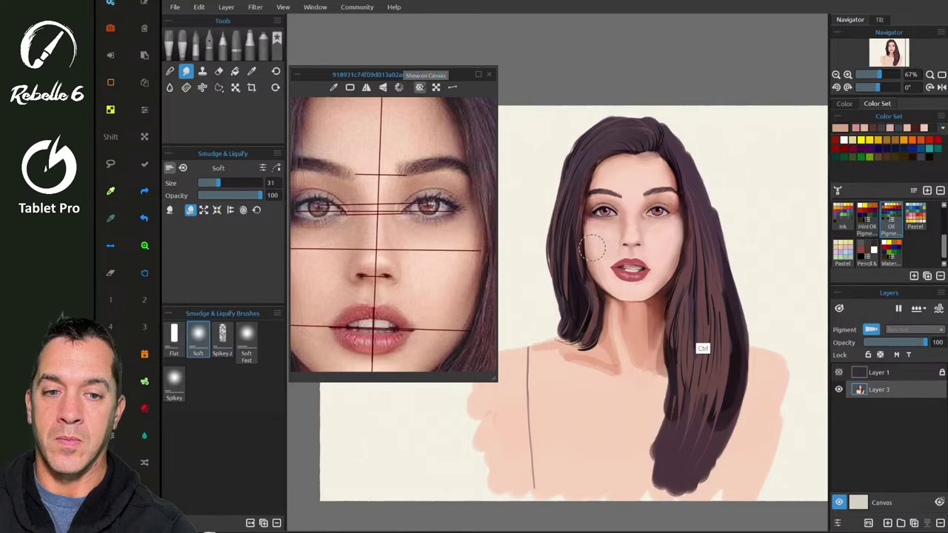
# - Paint sampled skin tone beside the outer corner of the eye on the hair-shadowed side with the favorite Liner brush at size 19, opacity 18
pyautogui.scroll(1, 592, 248)
pyautogui.scroll(5, 592, 248)
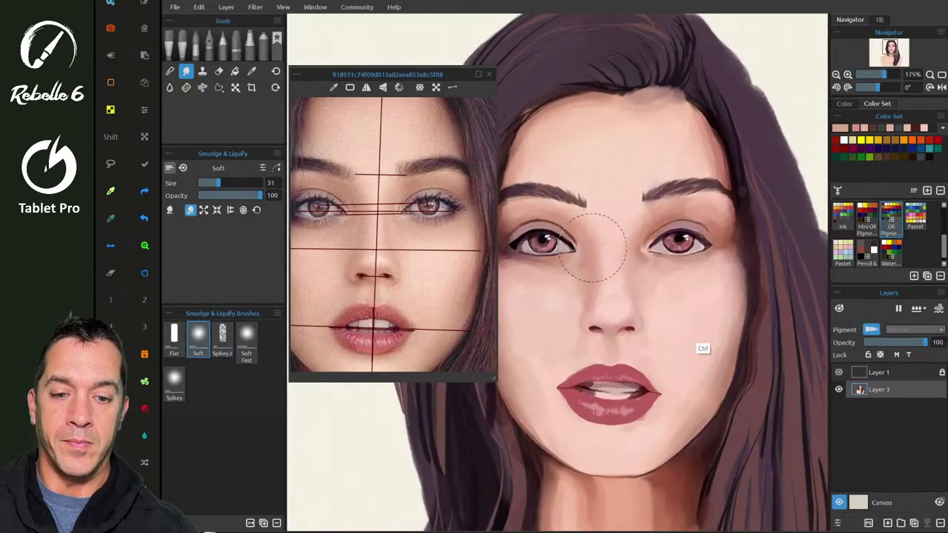
pyautogui.scroll(1, 590, 248)
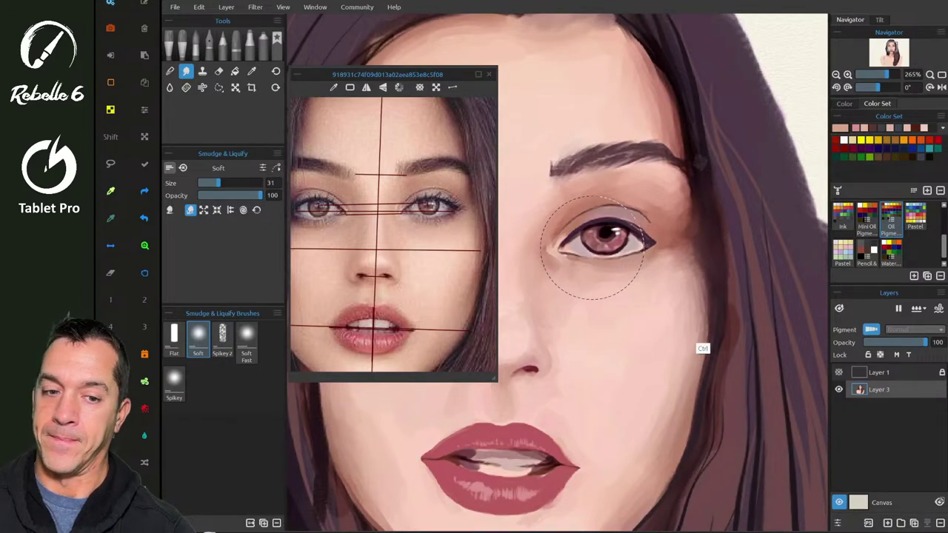
pyautogui.press('alt')
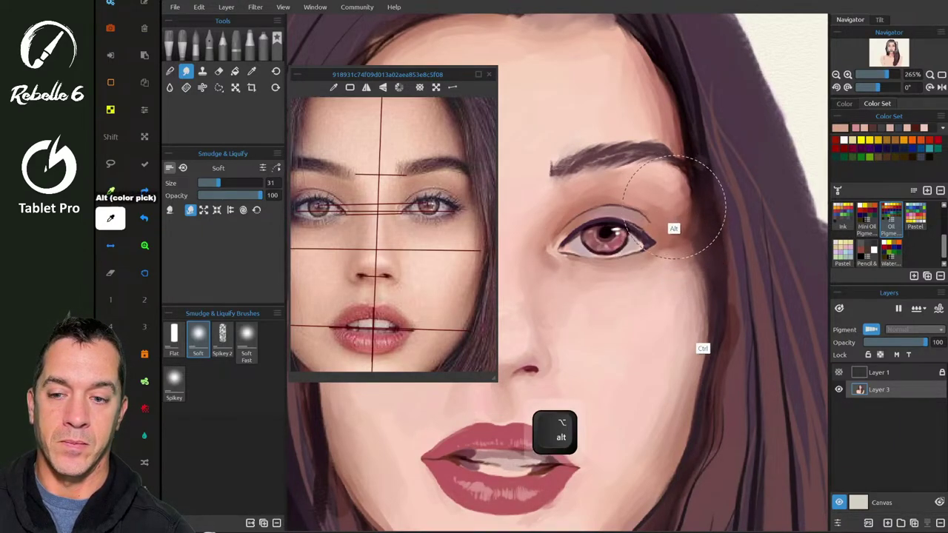
pyautogui.press('b')
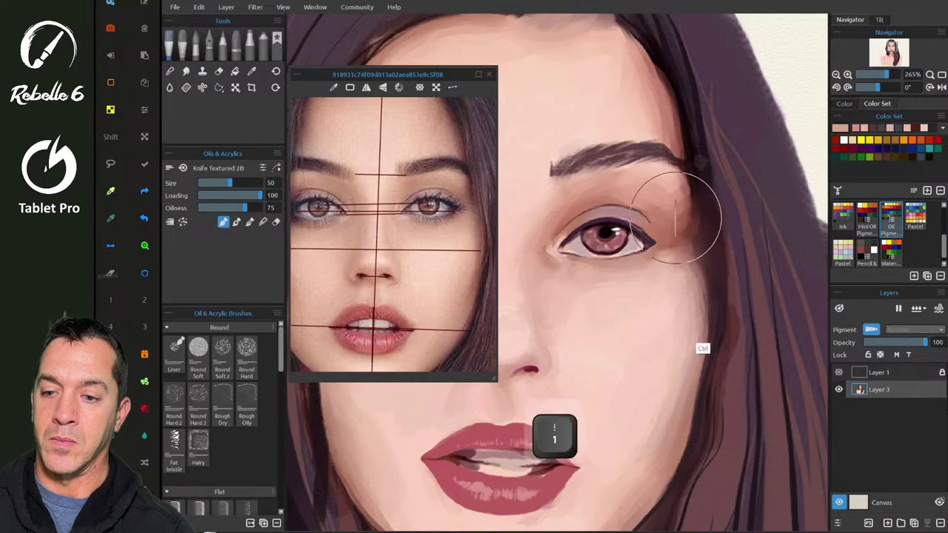
pyautogui.hotkey('shift', 'b')
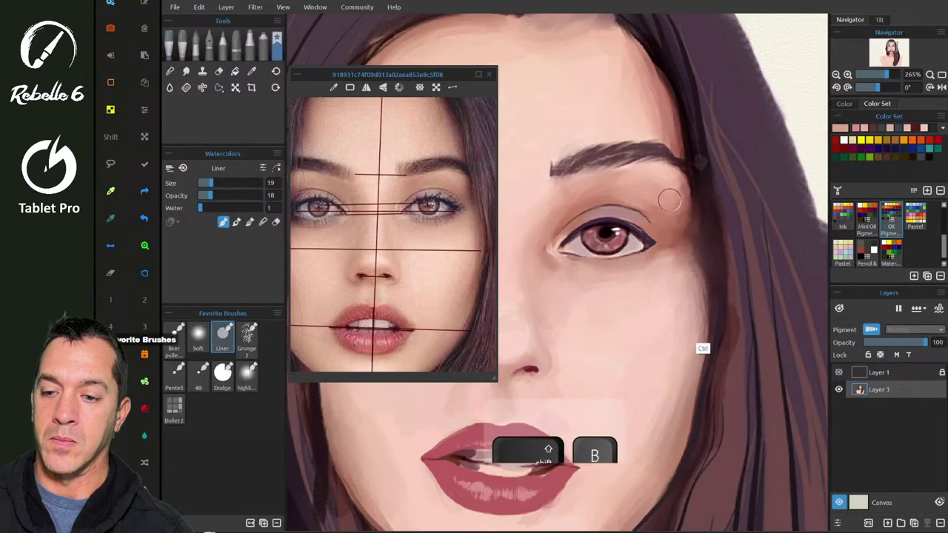
pyautogui.press('alt')
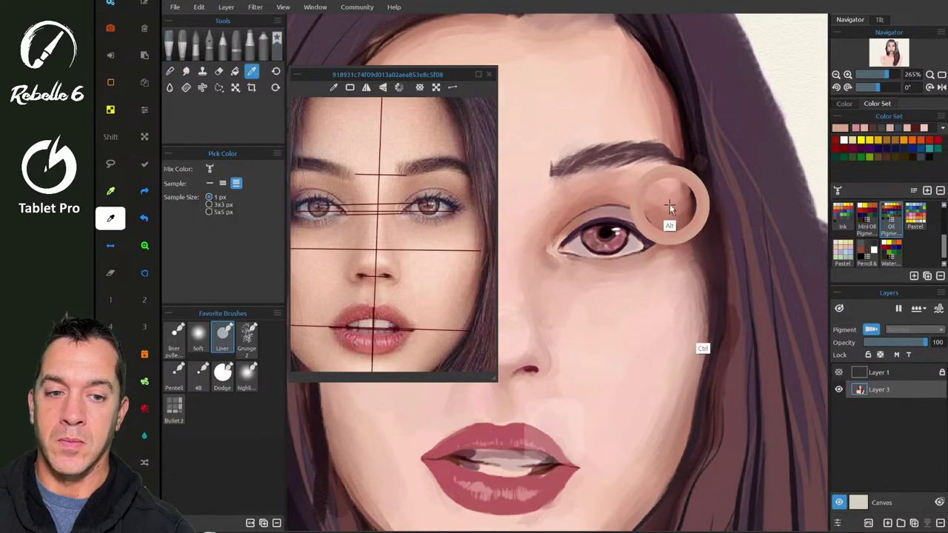
pyautogui.moveTo(684, 202); pyautogui.dragTo(686, 224)
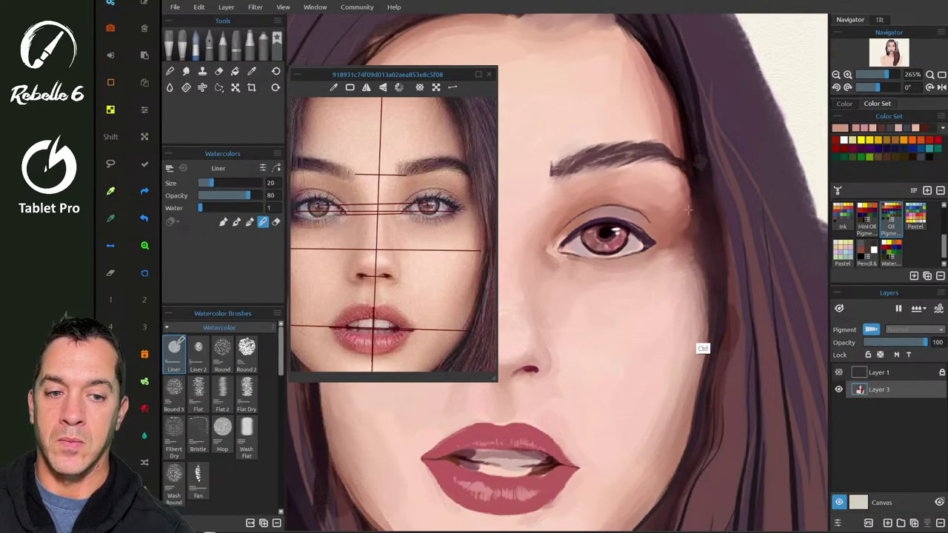
pyautogui.hotkey('shift', 'b')
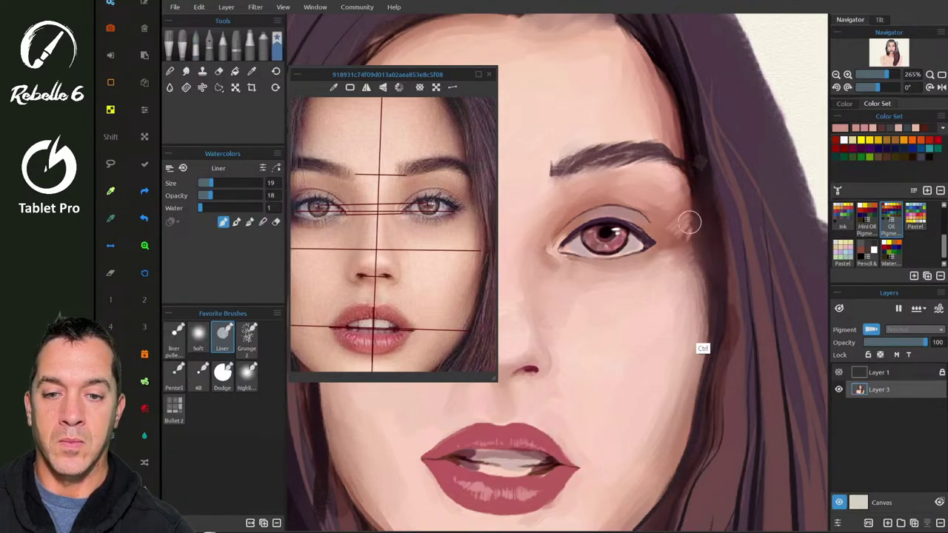
# - Blend the shading around the outer eyelid and eyebrow tail with the Liner brush at size 19, raising its opacity to 44 and 100
pyautogui.press('4')
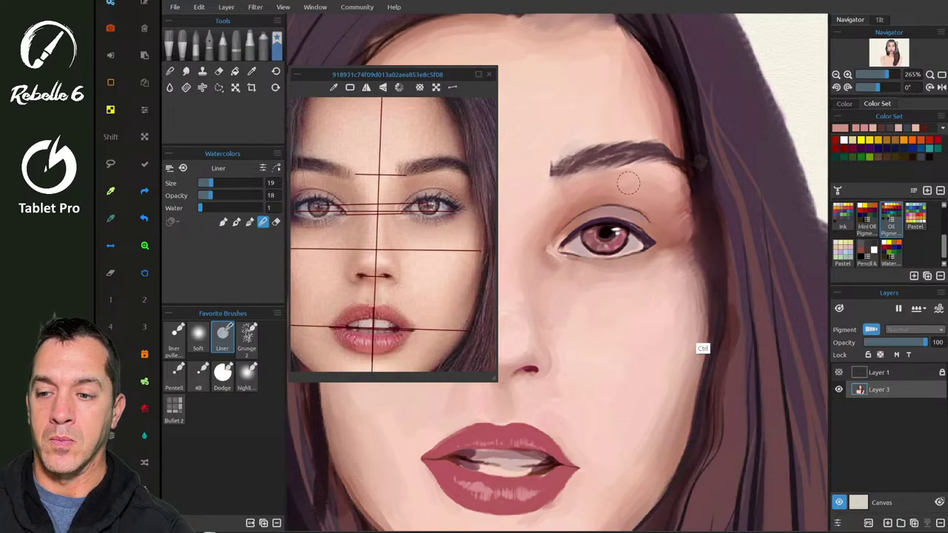
pyautogui.press('ctrl')
pyautogui.moveTo(638, 182); pyautogui.dragTo(639, 168)
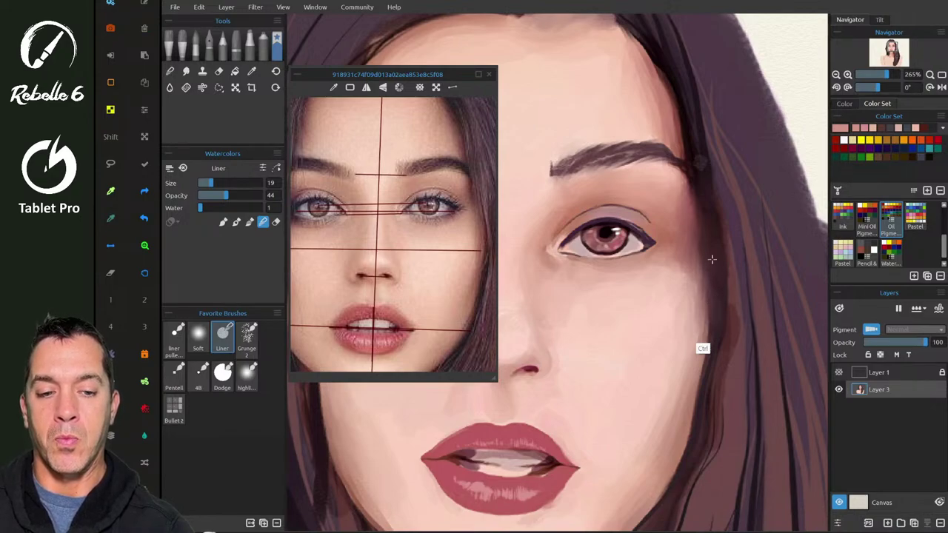
pyautogui.scroll(-1, 711, 288)
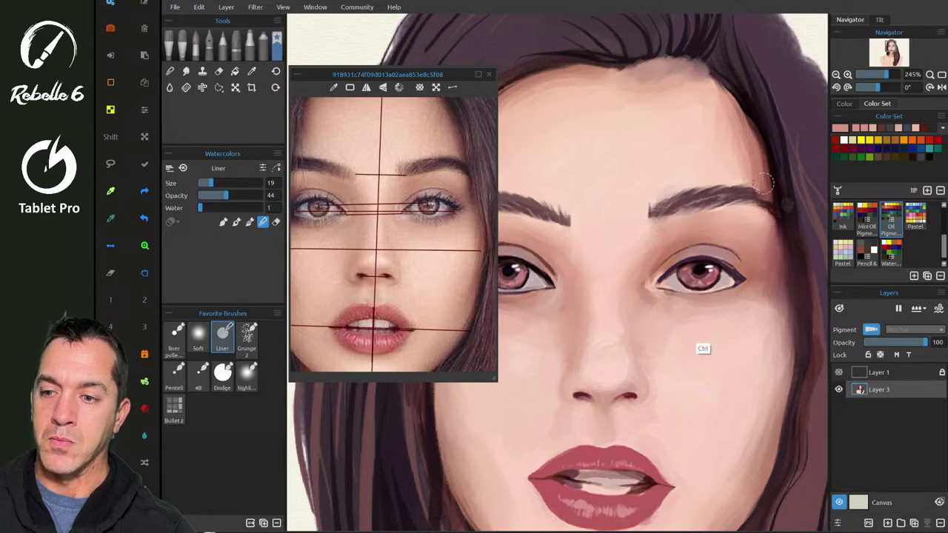
pyautogui.moveTo(765, 229); pyautogui.dragTo(770, 185)
pyautogui.moveTo(787, 182); pyautogui.dragTo(786, 178)
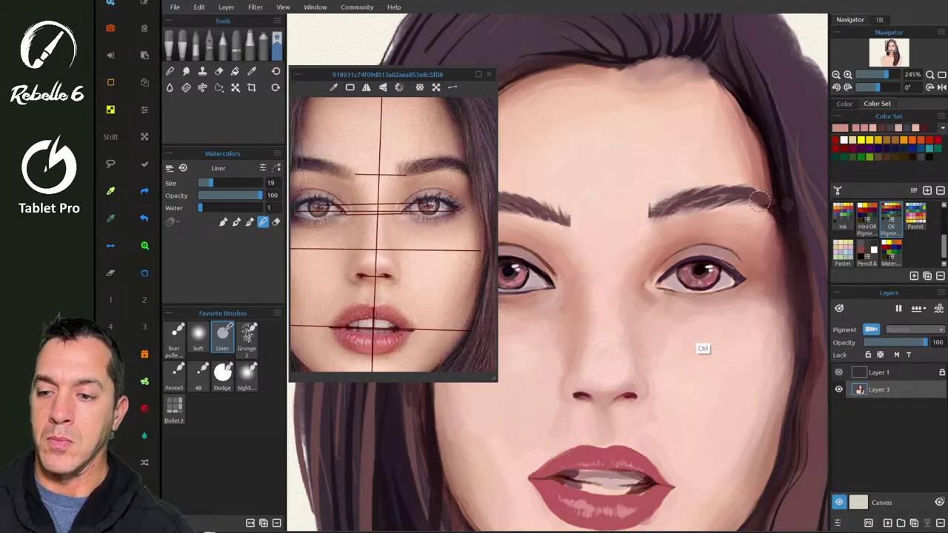
# - Repaint the eyebrow's outer tail with dark tones sampled from the brow, using the favorite Liner brush at size 7, opacity 100
pyautogui.press('b')
pyautogui.moveTo(732, 230); pyautogui.dragTo(719, 231)
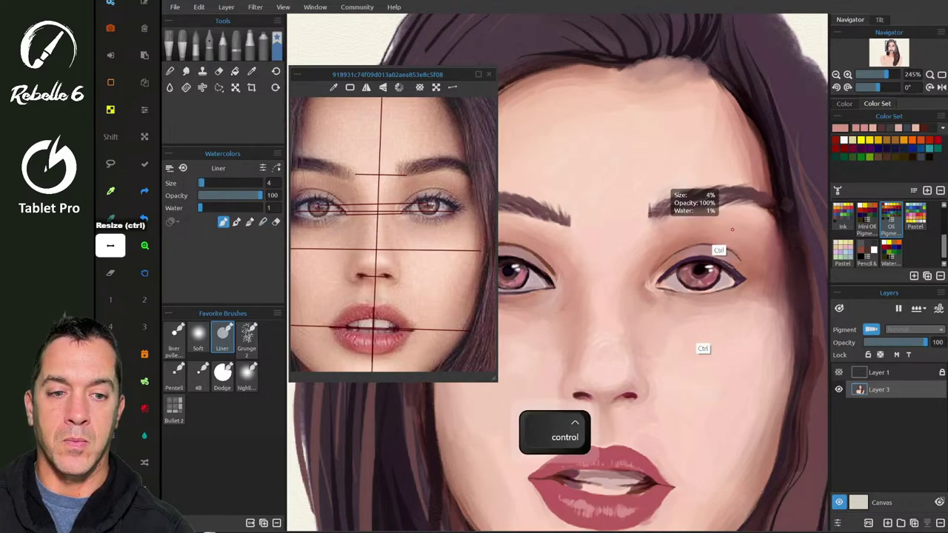
pyautogui.press('alt')
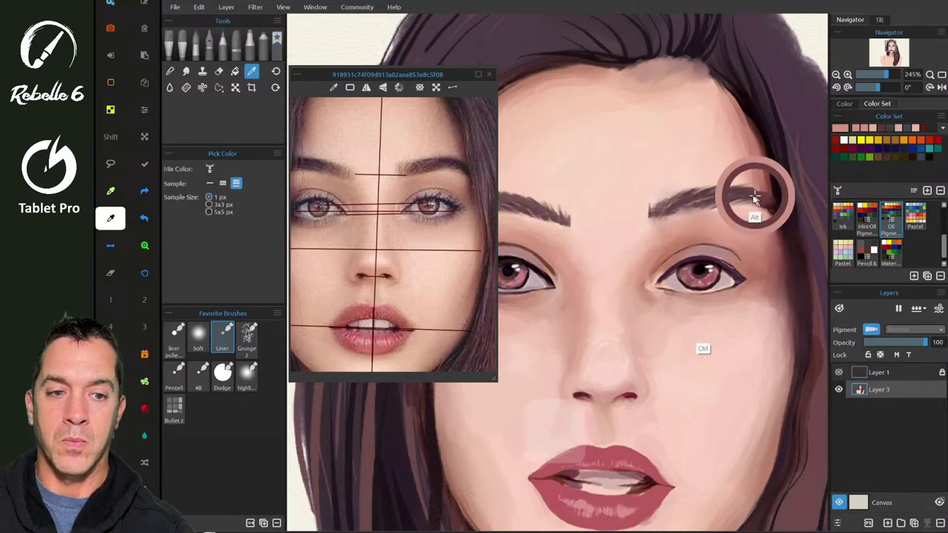
pyautogui.hotkey('shift', 'b')
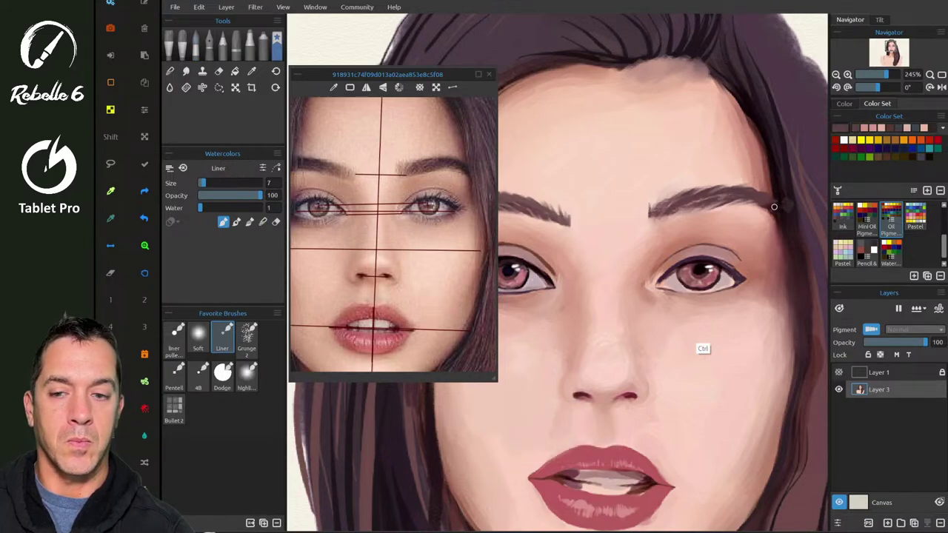
pyautogui.keyDown('alt'); pyautogui.click(772, 205); pyautogui.keyUp('alt')
pyautogui.keyDown('alt'); pyautogui.click(771, 208); pyautogui.keyUp('alt')
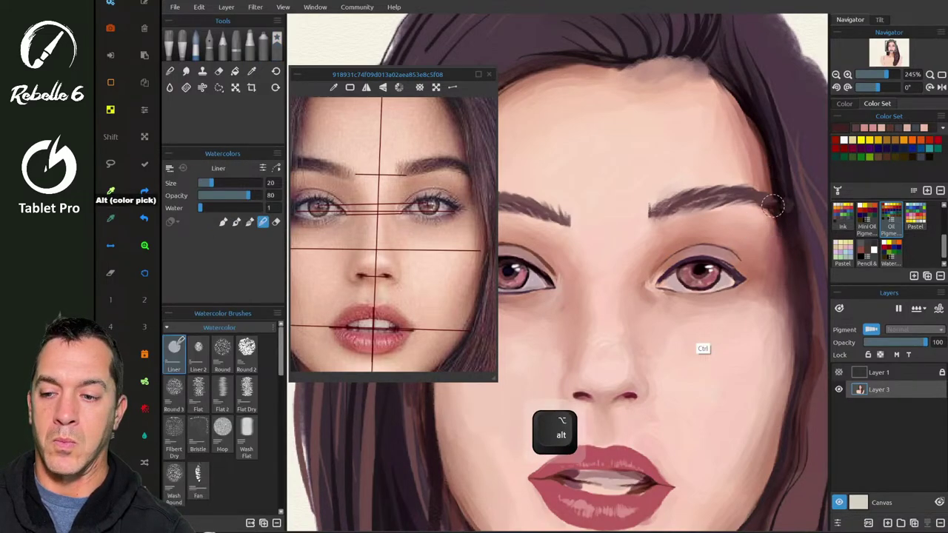
pyautogui.hotkey('shift', 'b')
pyautogui.hotkey('shift', 'b')
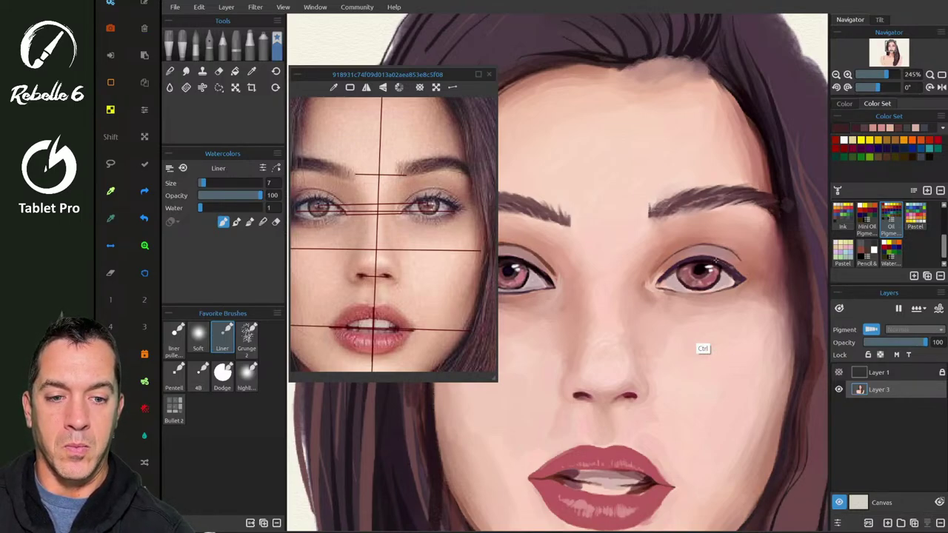
# - Darken the iris rim with the Liner brush at size 7 and blend its edges into the iris and eye white
pyautogui.scroll(5, 739, 258)
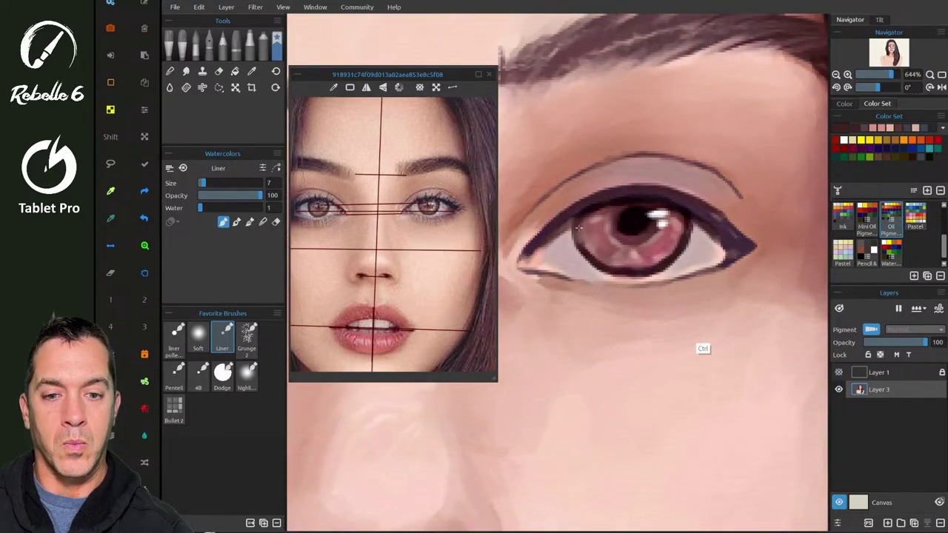
pyautogui.moveTo(584, 219)
pyautogui.mouseDown()
pyautogui.moveTo(630, 283)
pyautogui.moveTo(609, 266)
pyautogui.moveTo(645, 276)
pyautogui.mouseUp()
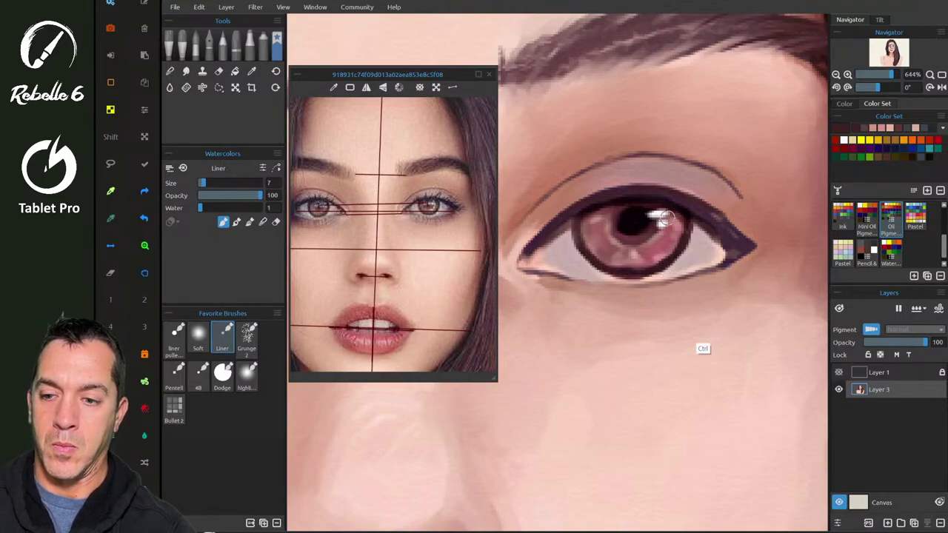
pyautogui.press('4')
pyautogui.moveTo(588, 245)
pyautogui.mouseDown()
pyautogui.moveTo(618, 269)
pyautogui.moveTo(644, 270)
pyautogui.moveTo(684, 231)
pyautogui.mouseUp()
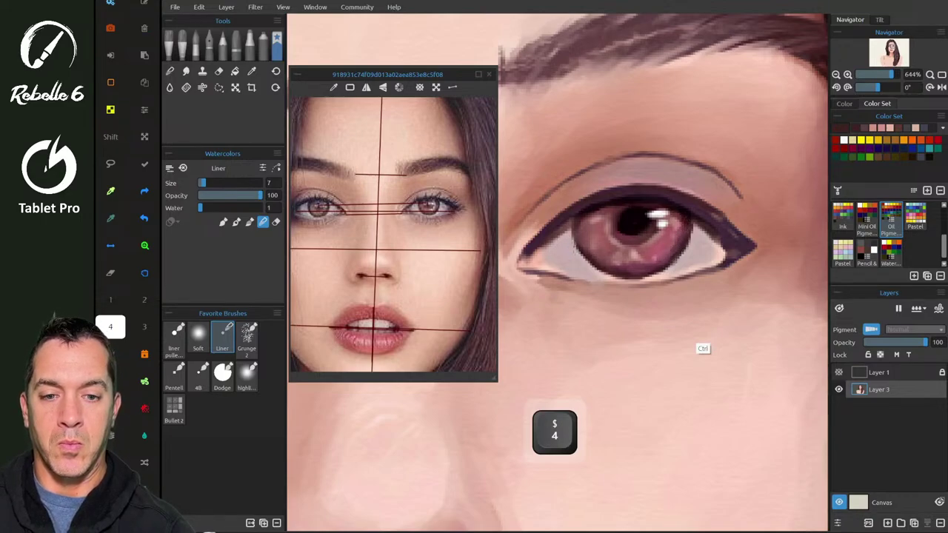
pyautogui.moveTo(572, 239); pyautogui.dragTo(585, 260)
pyautogui.moveTo(576, 227); pyautogui.dragTo(581, 245)
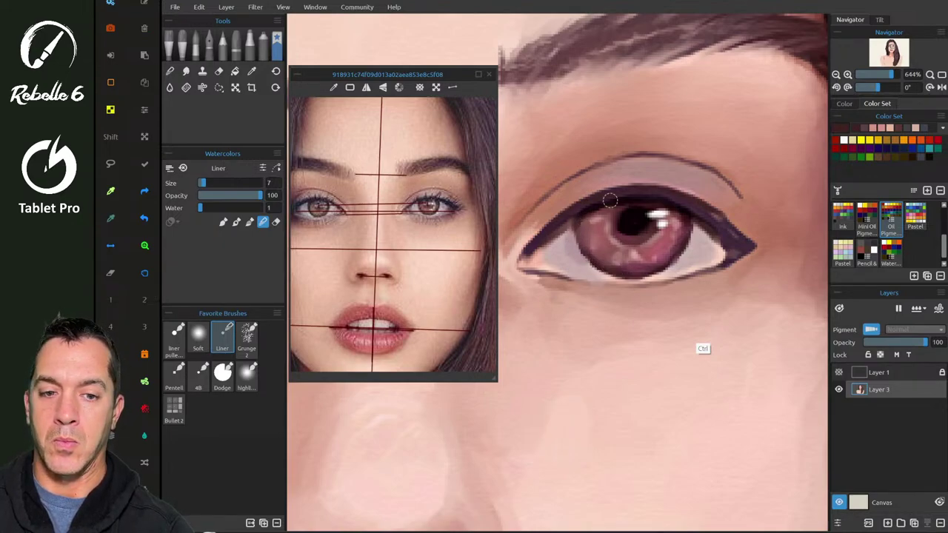
# - Paint upper eyelashes on the eye away from the hair shadow with a dark tone sampled above the pupil, using the Liner brush at size 7, opacity 100
pyautogui.press('1')
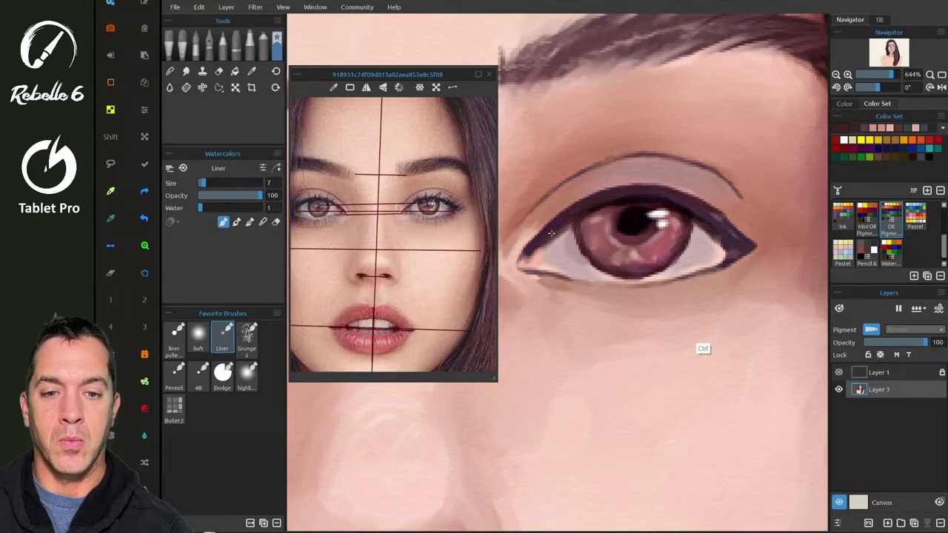
pyautogui.keyDown('alt'); pyautogui.click(634, 197); pyautogui.keyUp('alt')
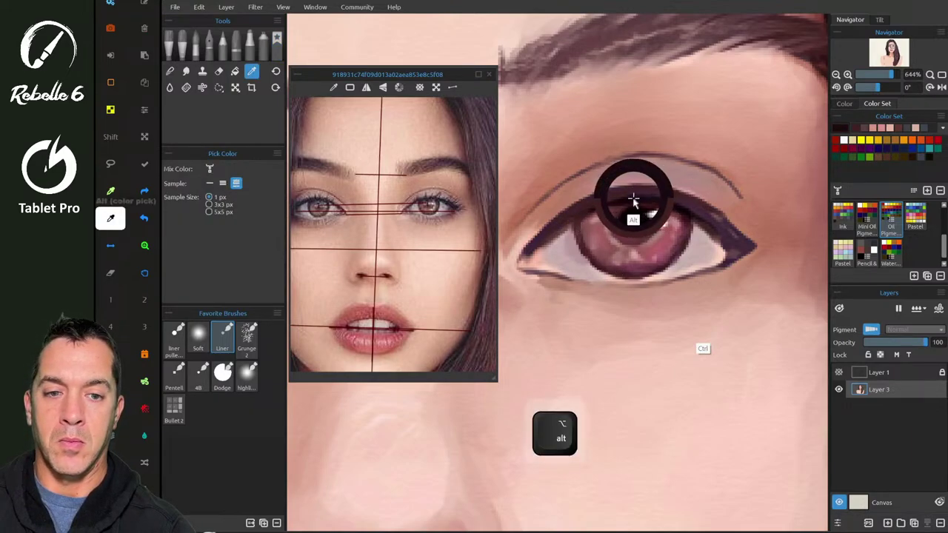
pyautogui.hotkey('shift', 'b')
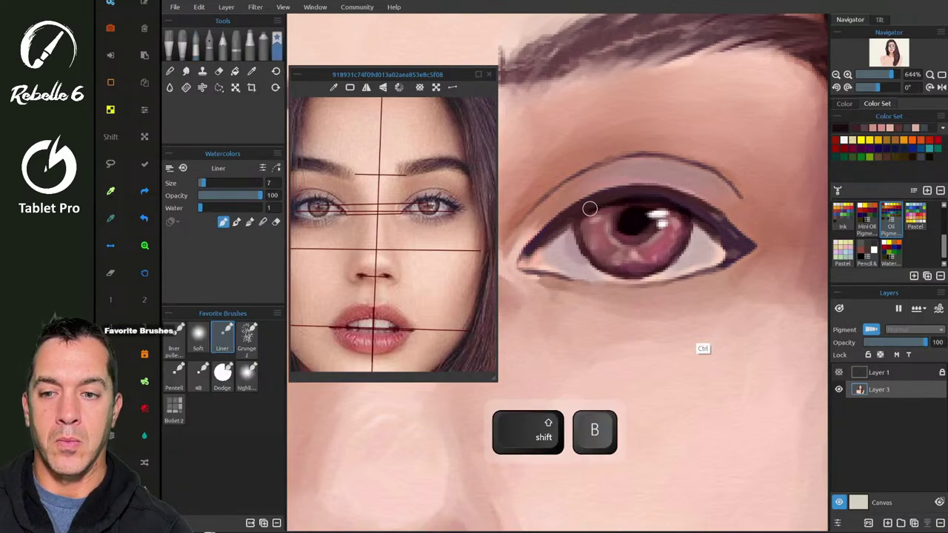
pyautogui.moveTo(588, 185)
pyautogui.mouseDown()
pyautogui.moveTo(587, 214)
pyautogui.moveTo(571, 196)
pyautogui.mouseUp()
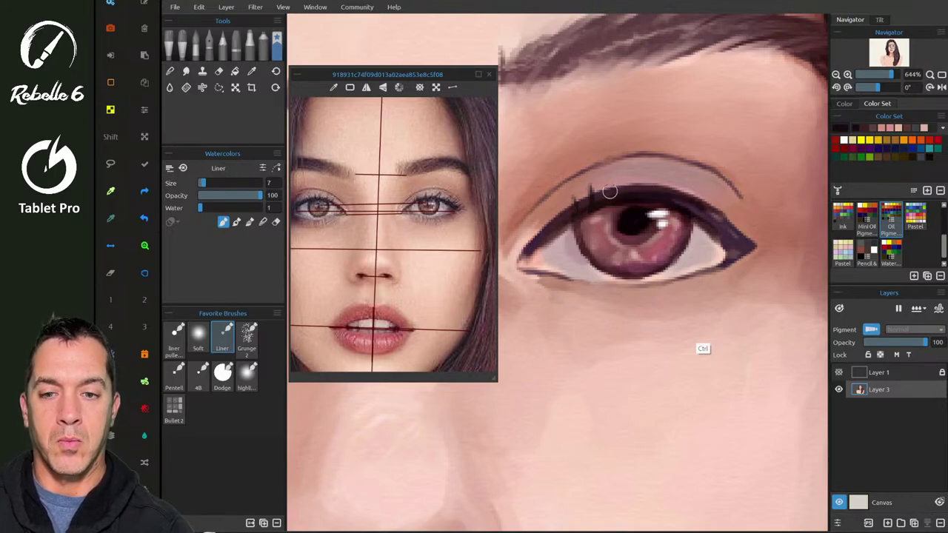
pyautogui.moveTo(616, 194)
pyautogui.mouseDown()
pyautogui.moveTo(612, 176)
pyautogui.moveTo(652, 172)
pyautogui.moveTo(667, 174)
pyautogui.moveTo(636, 176)
pyautogui.moveTo(691, 178)
pyautogui.moveTo(734, 201)
pyautogui.mouseUp()
pyautogui.moveTo(724, 210)
pyautogui.mouseDown()
pyautogui.moveTo(743, 202)
pyautogui.moveTo(765, 240)
pyautogui.mouseUp()
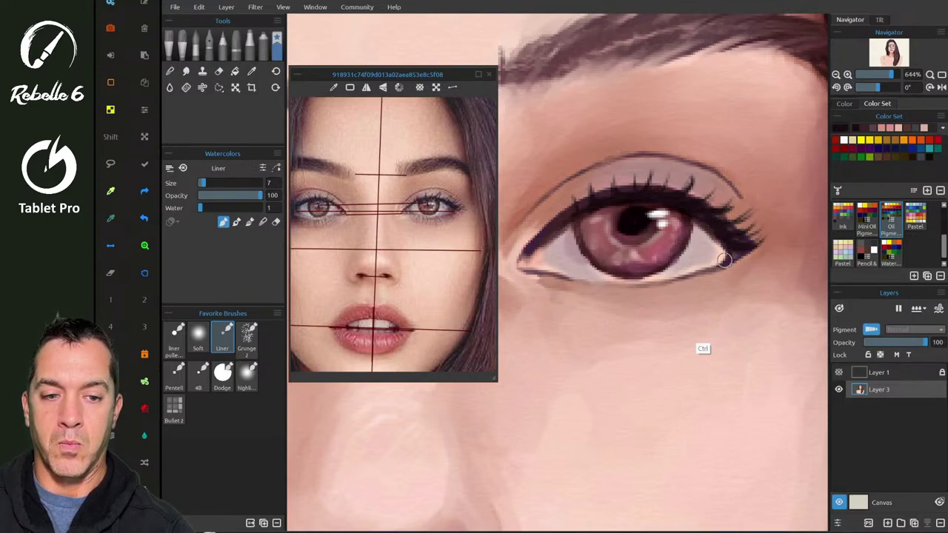
# - Paint short lower eyelashes from the outer corner to below the iris and darken the outer corner of the lower lash line
pyautogui.moveTo(721, 268)
pyautogui.mouseDown()
pyautogui.moveTo(729, 293)
pyautogui.moveTo(613, 299)
pyautogui.moveTo(638, 300)
pyautogui.mouseUp()
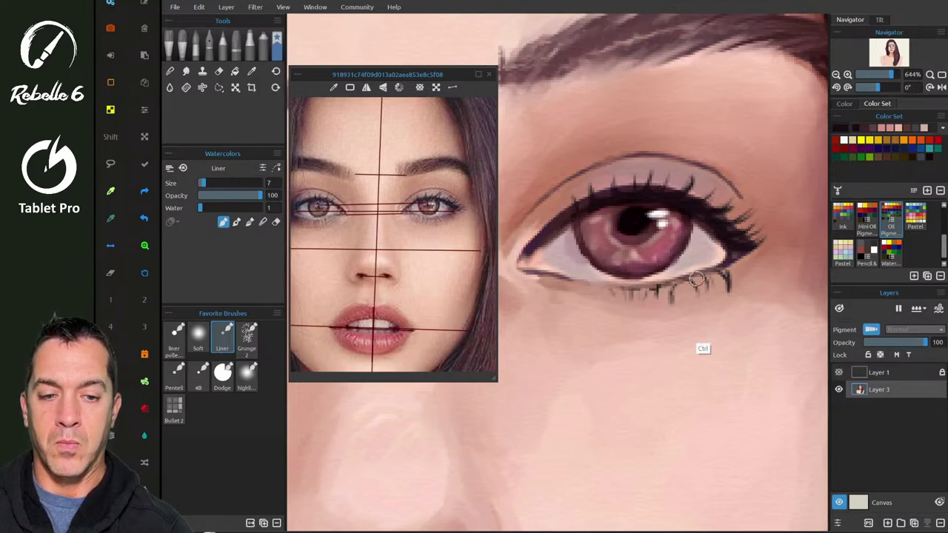
pyautogui.moveTo(694, 278); pyautogui.dragTo(697, 289)
pyautogui.moveTo(684, 279); pyautogui.dragTo(690, 289)
pyautogui.moveTo(731, 262)
pyautogui.mouseDown()
pyautogui.moveTo(745, 277)
pyautogui.moveTo(716, 274)
pyautogui.moveTo(722, 257)
pyautogui.moveTo(708, 269)
pyautogui.mouseUp()
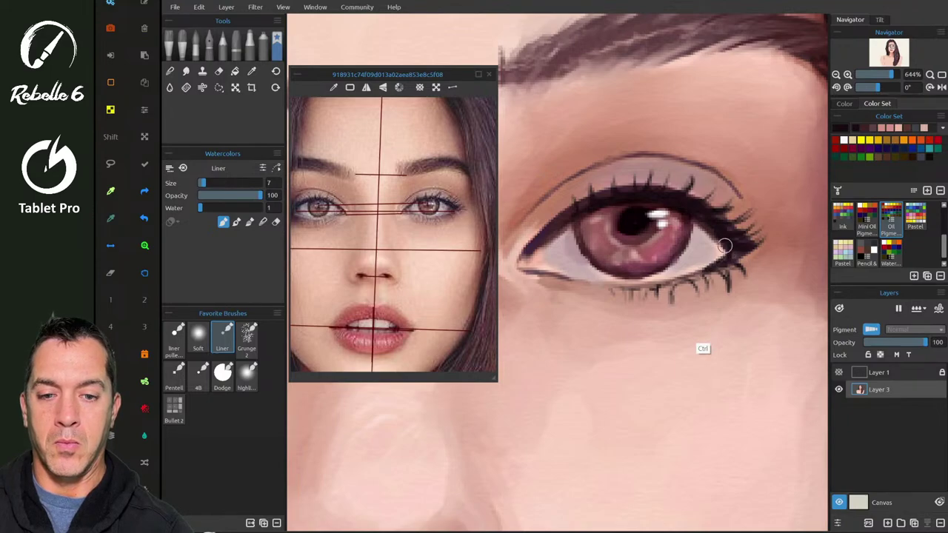
# - Shade the eye white on both sides of the iris with the favorite Dodge brush at size 17, opacity 18
pyautogui.hscroll(-1, 724, 245)
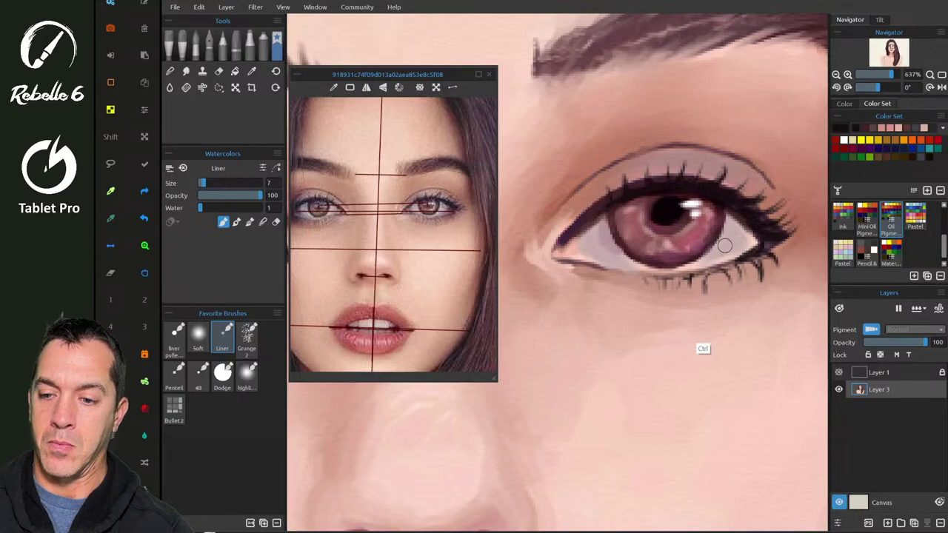
pyautogui.click(222, 376)
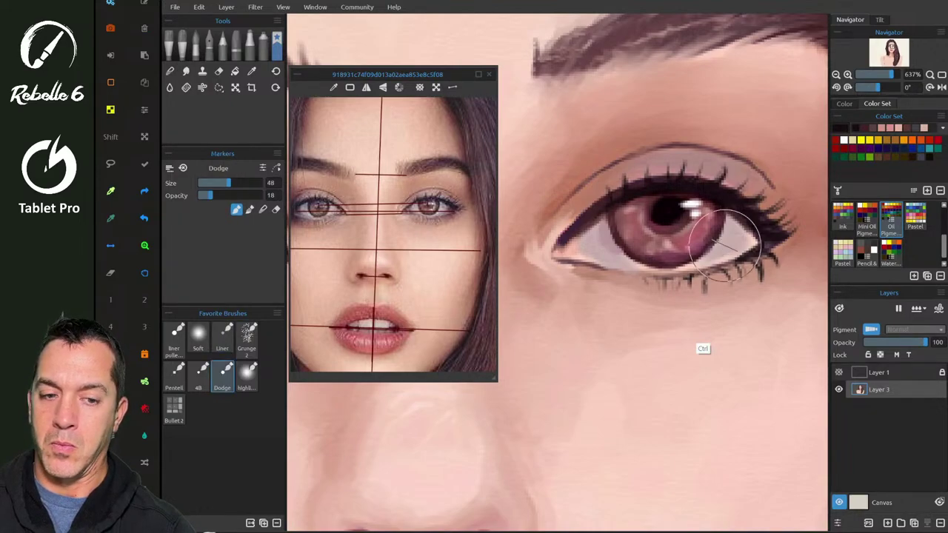
pyautogui.click(110, 246)
pyautogui.moveTo(609, 222); pyautogui.dragTo(588, 226)
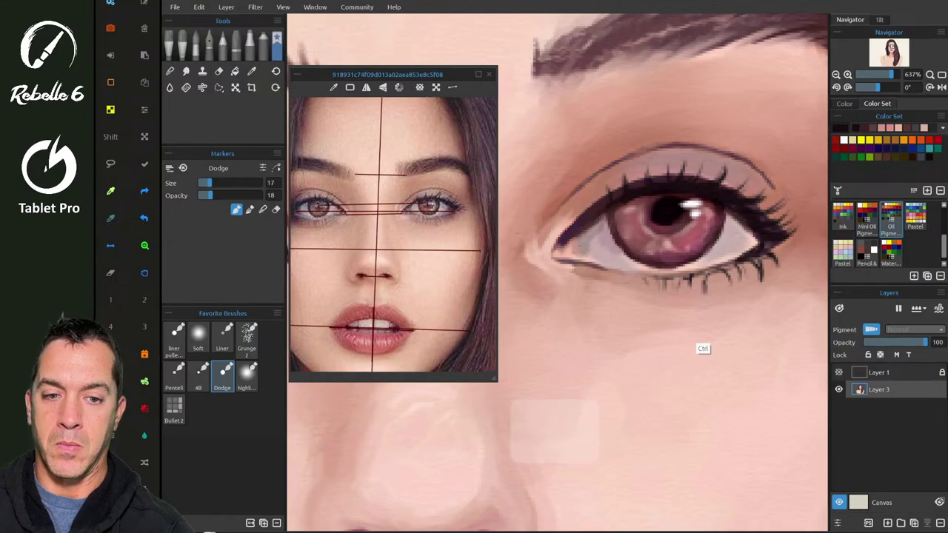
pyautogui.moveTo(718, 201)
pyautogui.mouseDown()
pyautogui.moveTo(752, 243)
pyautogui.moveTo(742, 250)
pyautogui.moveTo(757, 227)
pyautogui.moveTo(758, 249)
pyautogui.mouseUp()
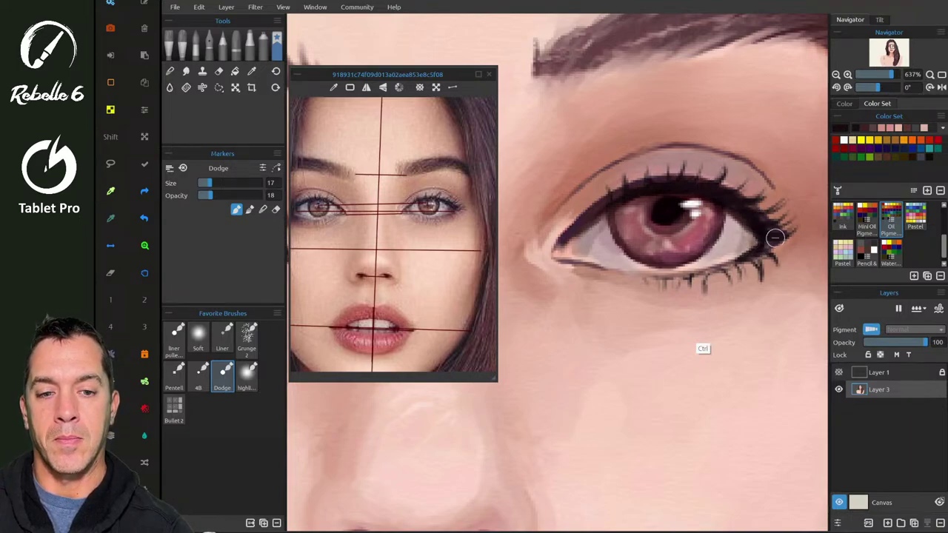
# - Paint upper eyelashes on the hair-shadowed eye with the favorite Liner brush at size 7, following an enlarged view of the reference eye
pyautogui.scroll(-3, 775, 237)
pyautogui.hscroll(-3, 775, 238)
pyautogui.hscroll(-3, 775, 238)
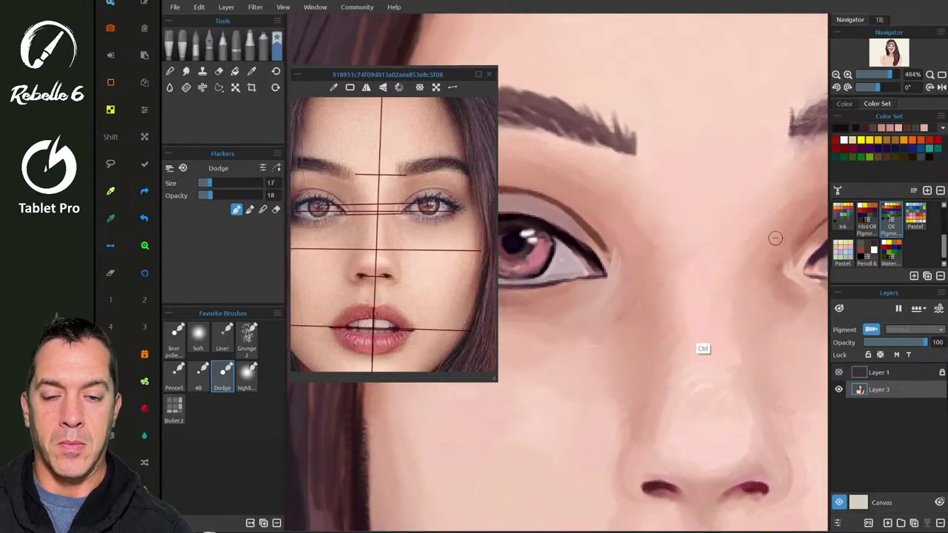
pyautogui.scroll(1, 774, 237)
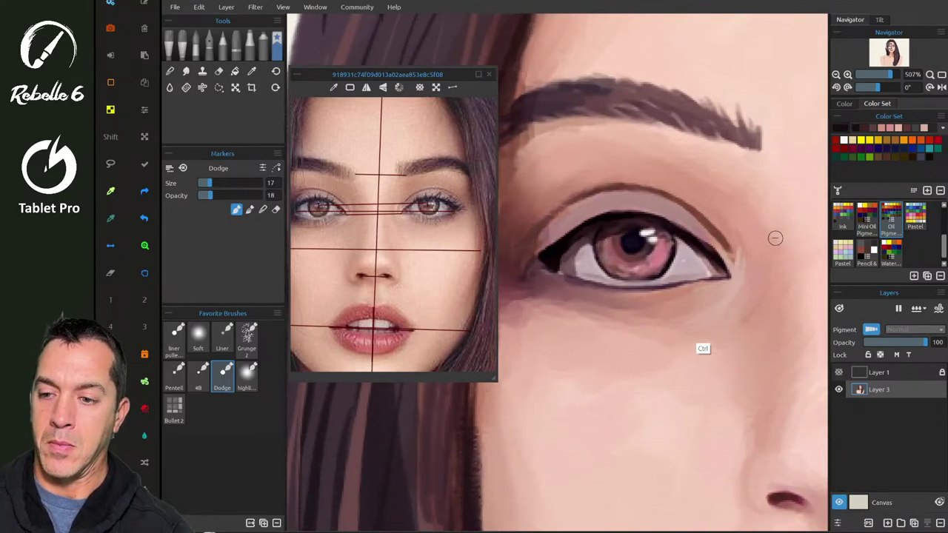
pyautogui.press('3')
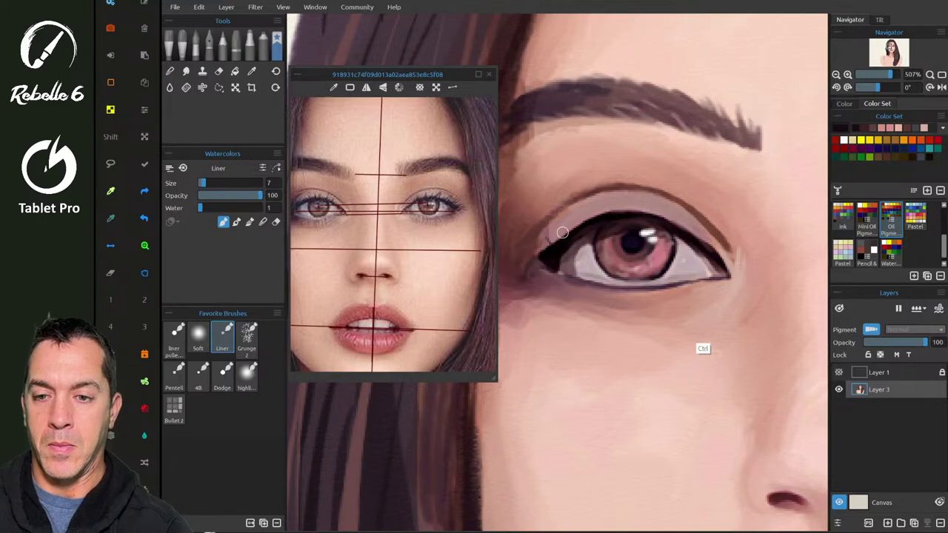
pyautogui.scroll(4, 394, 214)
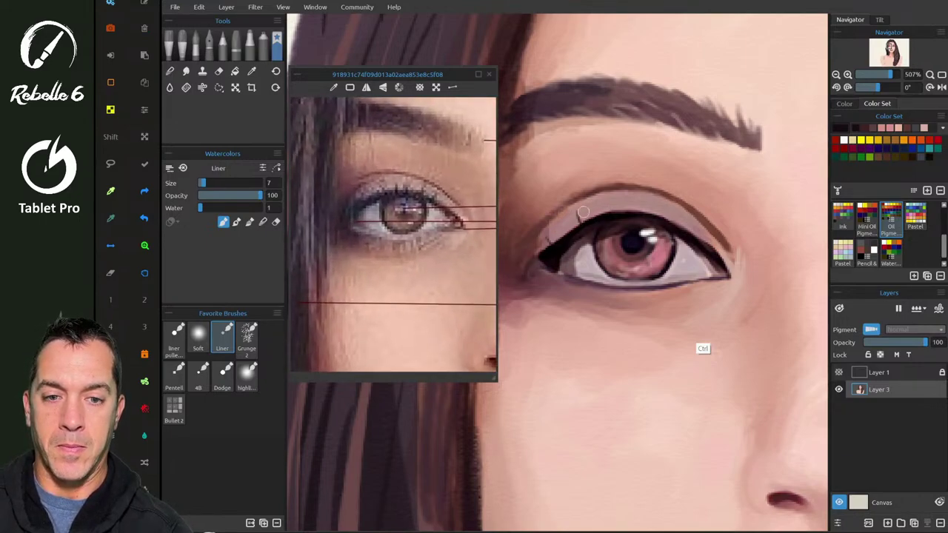
pyautogui.moveTo(583, 213)
pyautogui.mouseDown()
pyautogui.moveTo(582, 222)
pyautogui.moveTo(579, 210)
pyautogui.moveTo(622, 192)
pyautogui.moveTo(638, 198)
pyautogui.mouseUp()
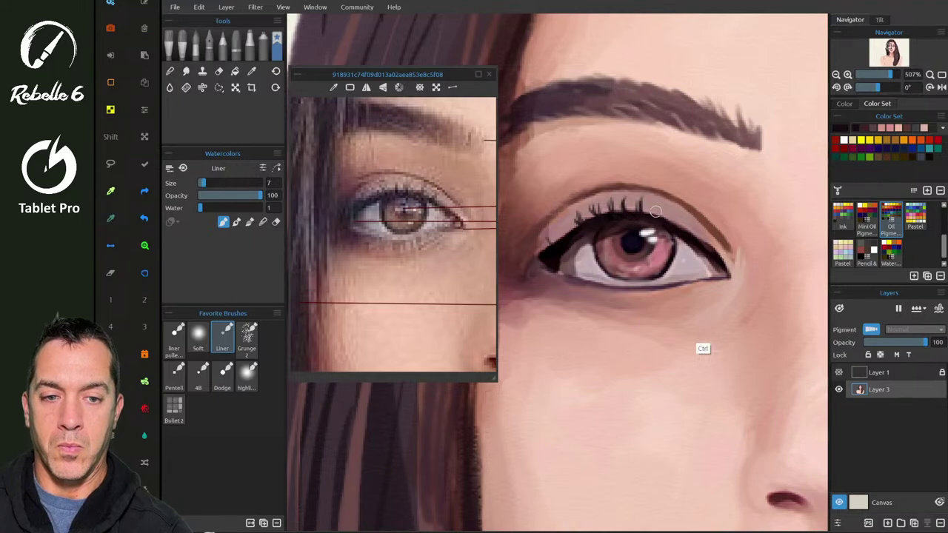
pyautogui.moveTo(675, 213)
pyautogui.mouseDown()
pyautogui.moveTo(677, 222)
pyautogui.moveTo(656, 204)
pyautogui.mouseUp()
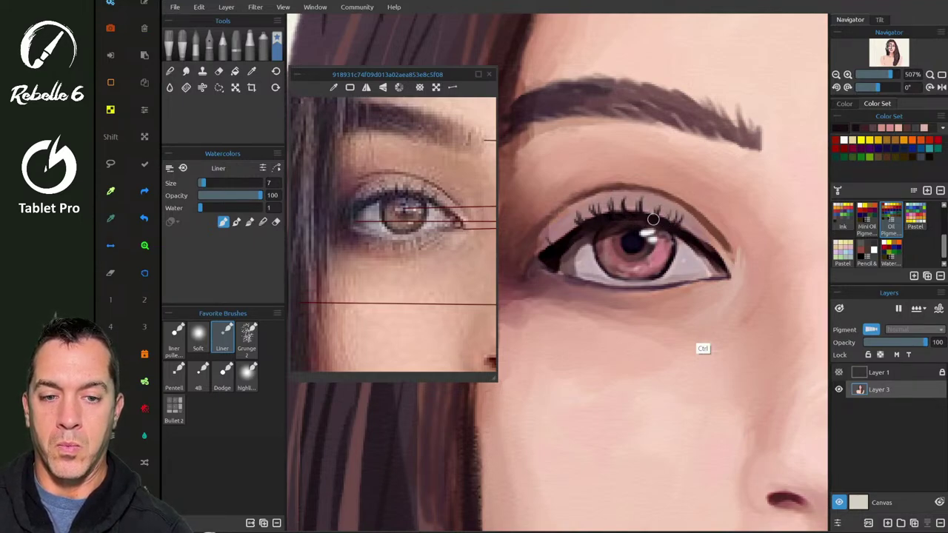
pyautogui.moveTo(573, 234); pyautogui.dragTo(559, 226)
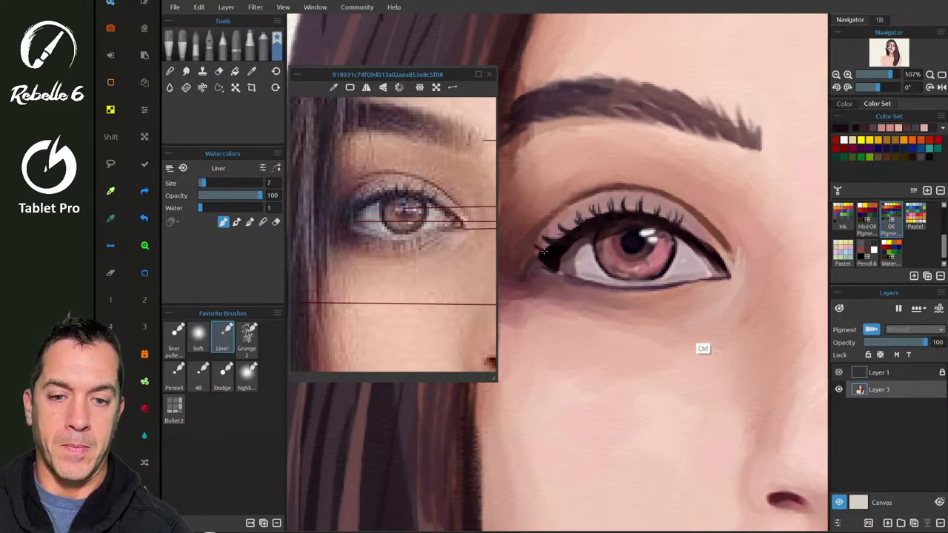
pyautogui.moveTo(528, 250)
pyautogui.mouseDown()
pyautogui.moveTo(552, 263)
pyautogui.moveTo(534, 258)
pyautogui.moveTo(590, 235)
pyautogui.moveTo(569, 246)
pyautogui.mouseUp()
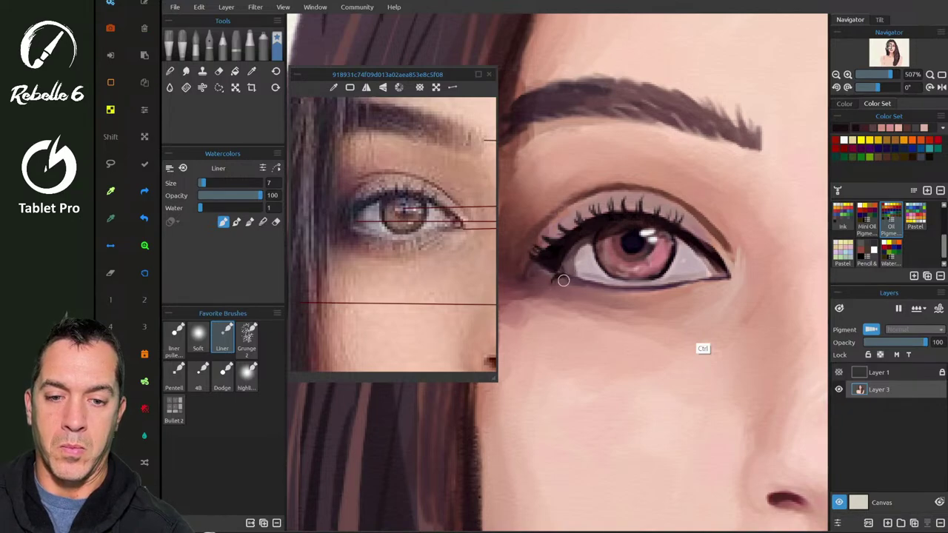
# - Paint short curved lower eyelashes on the hair-shadowed eye from the outer corner to below the iris
pyautogui.moveTo(563, 280); pyautogui.dragTo(601, 289)
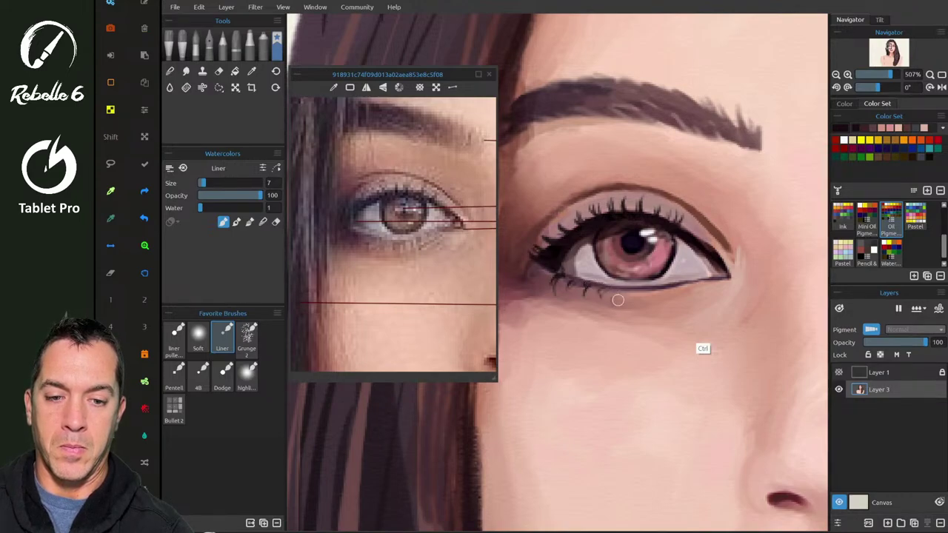
pyautogui.moveTo(624, 293); pyautogui.dragTo(628, 300)
pyautogui.moveTo(631, 292); pyautogui.dragTo(633, 299)
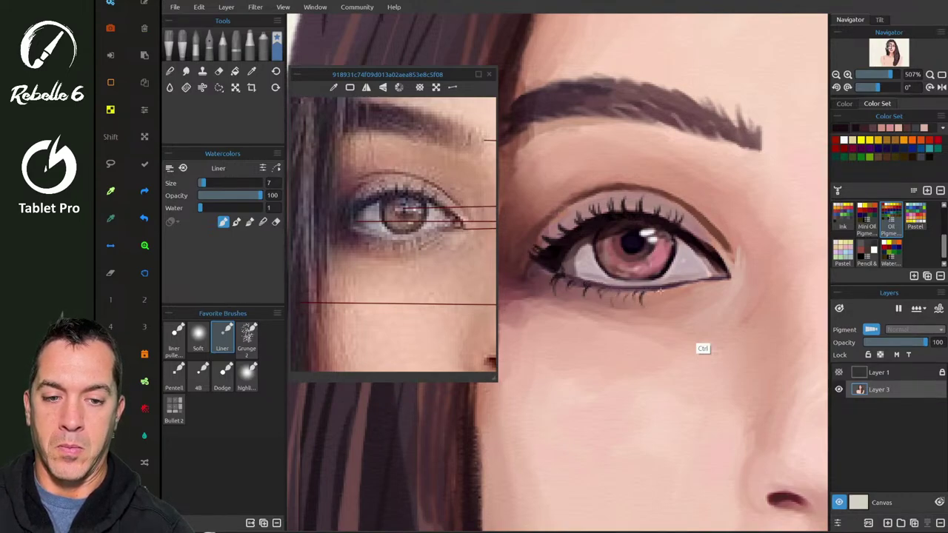
pyautogui.moveTo(611, 287); pyautogui.dragTo(614, 295)
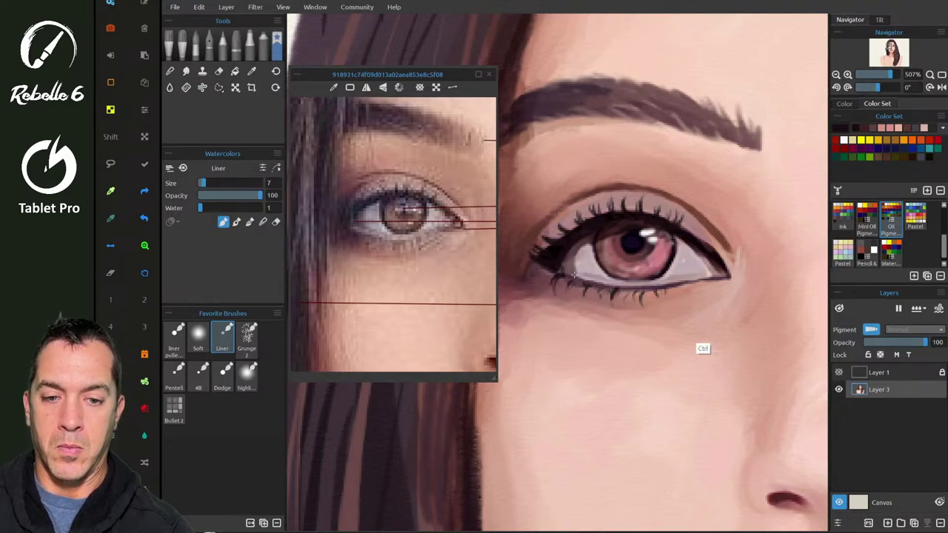
# - Undo the last stroke and retouch the iris's lower rim with a dark brown sampled there, using the favorite Liner brush at size 7
pyautogui.keyDown('alt'); pyautogui.click(607, 285); pyautogui.keyUp('alt')
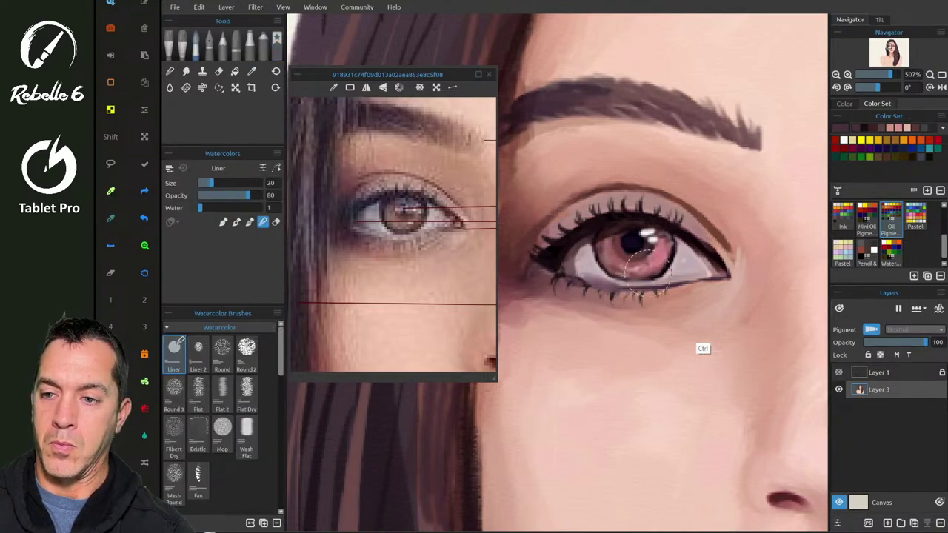
pyautogui.hotkey('ctrl', 'z')
pyautogui.hotkey('shift', 'b')
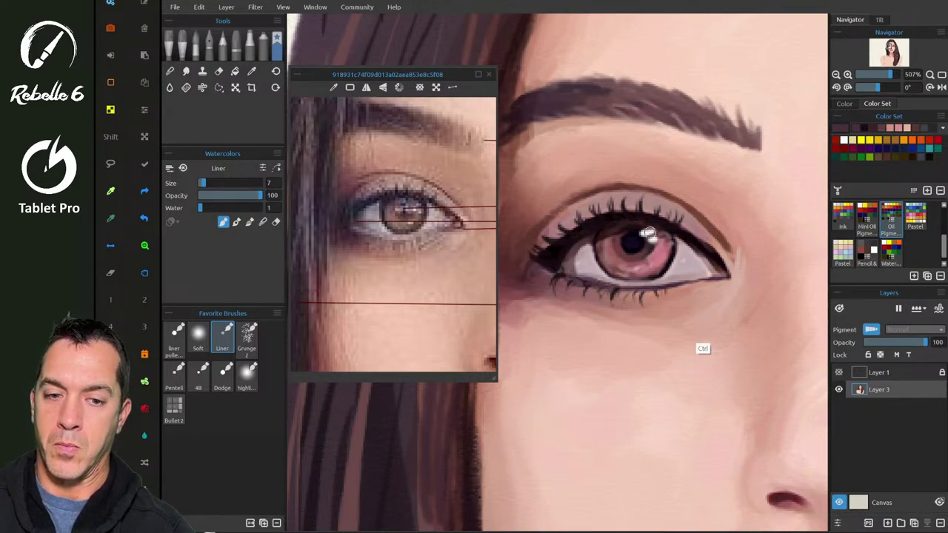
pyautogui.press('alt')
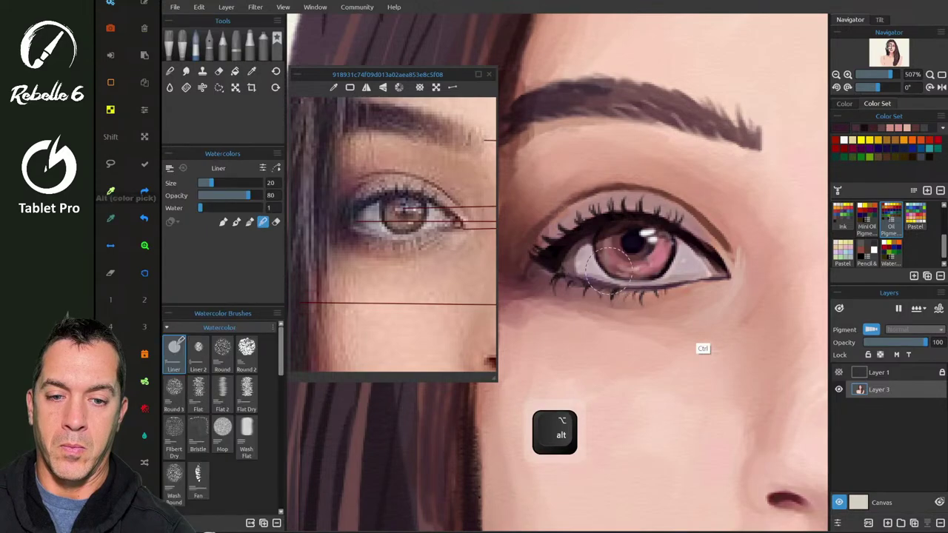
pyautogui.keyDown('alt'); pyautogui.click(611, 274); pyautogui.keyUp('alt')
pyautogui.keyDown('alt'); pyautogui.click(612, 274); pyautogui.keyUp('alt')
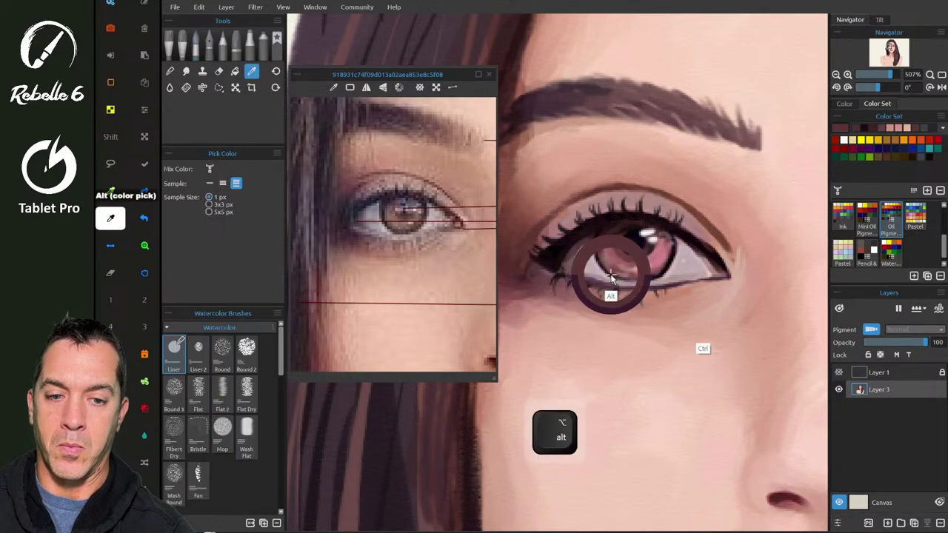
pyautogui.hotkey('shift', 'b')
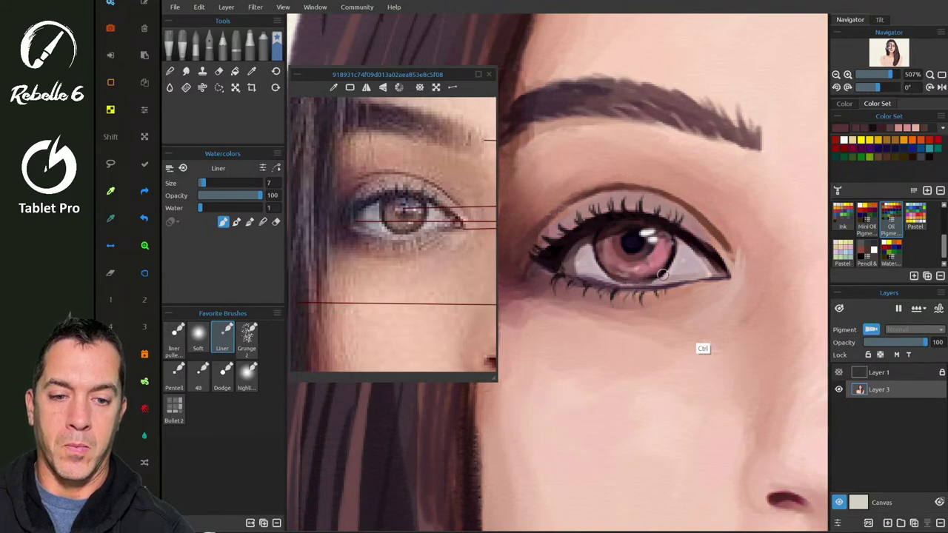
# - Darken the iris rim and the inner part of the eyelid crease with the Liner brush at size 7, and blend the lower iris edge
pyautogui.press('alt')
pyautogui.moveTo(662, 272); pyautogui.dragTo(657, 276)
pyautogui.press('alt')
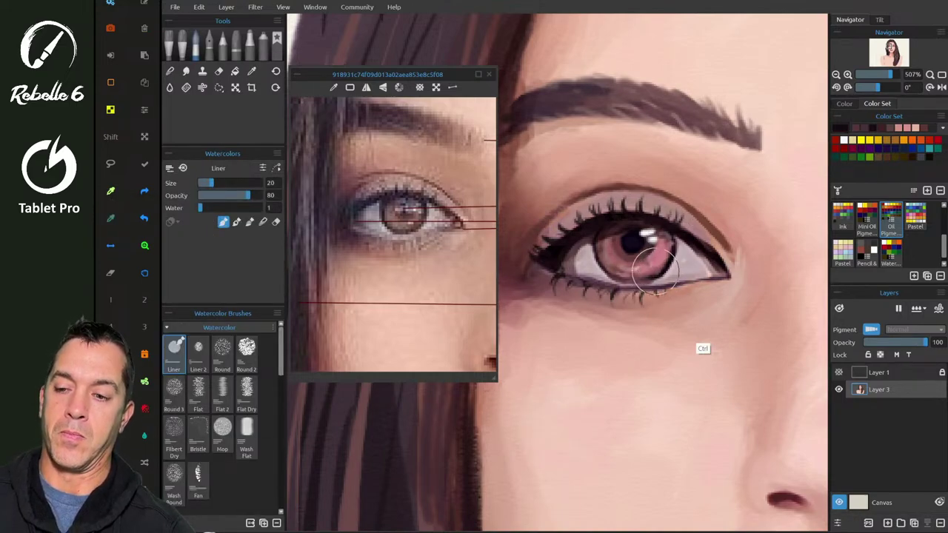
pyautogui.hotkey('shift', 'b')
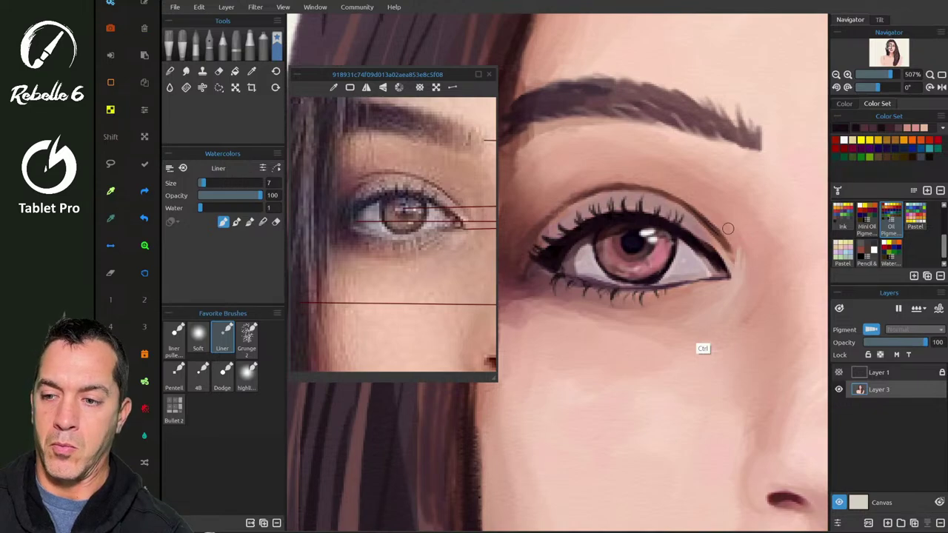
pyautogui.press('4')
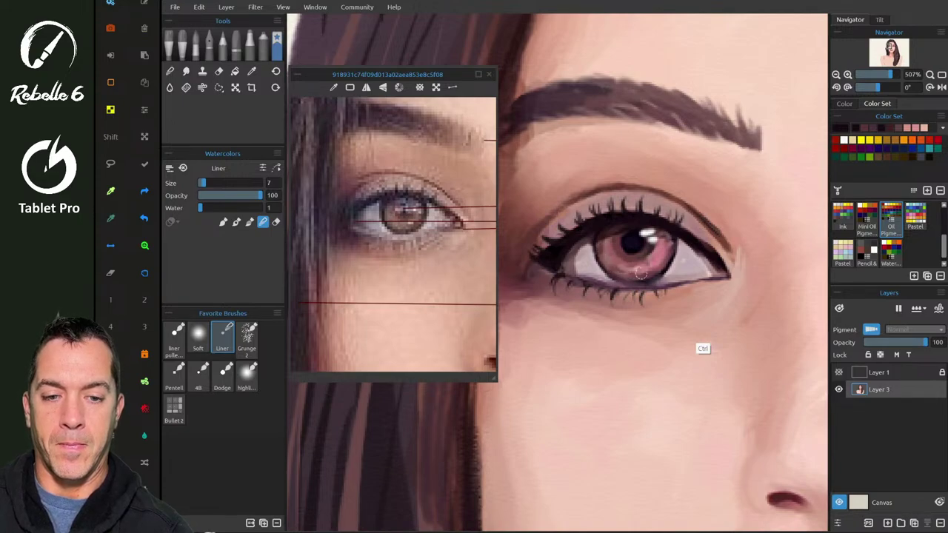
# - Touch up the edge between the iris and lower lash line with a dark tone sampled there, using the Liner brush at size 7, opacity 100
pyautogui.press('b')
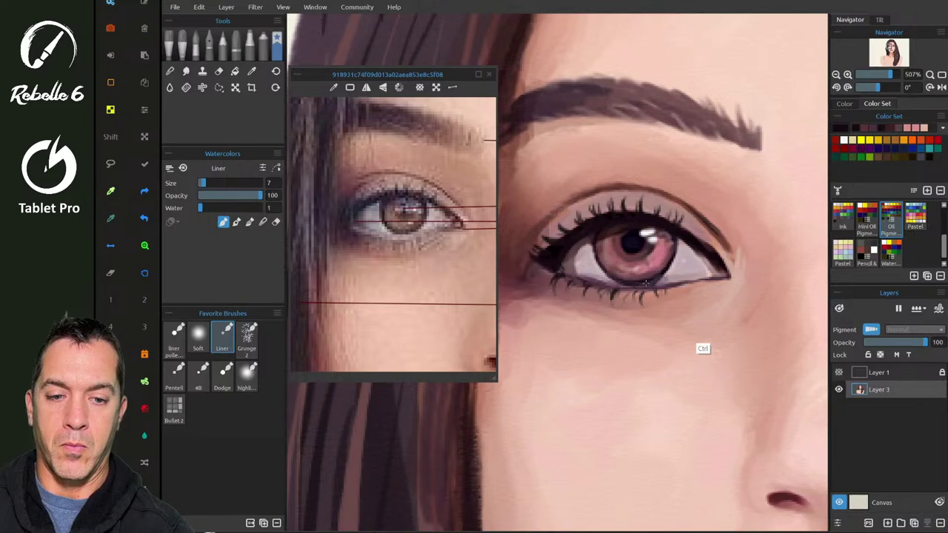
pyautogui.press('alt')
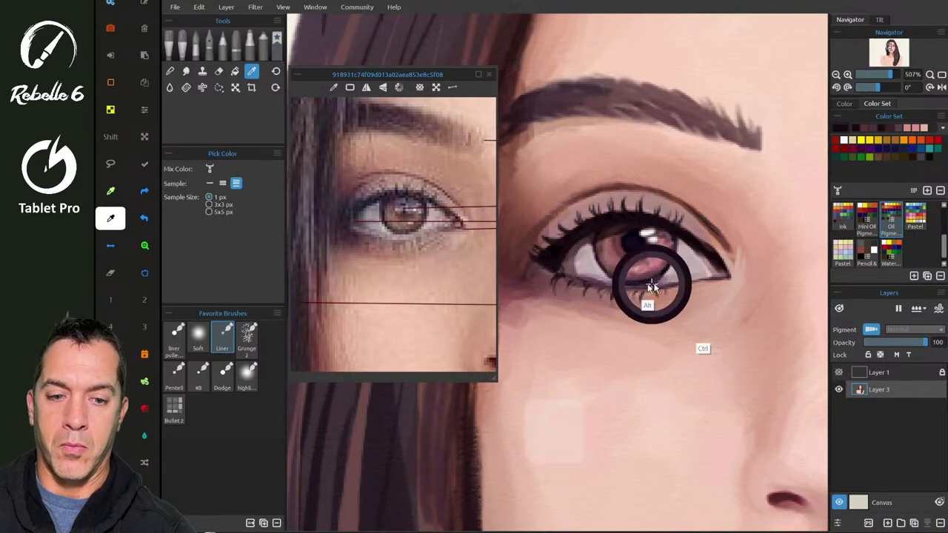
pyautogui.keyDown('alt'); pyautogui.click(638, 287); pyautogui.keyUp('alt')
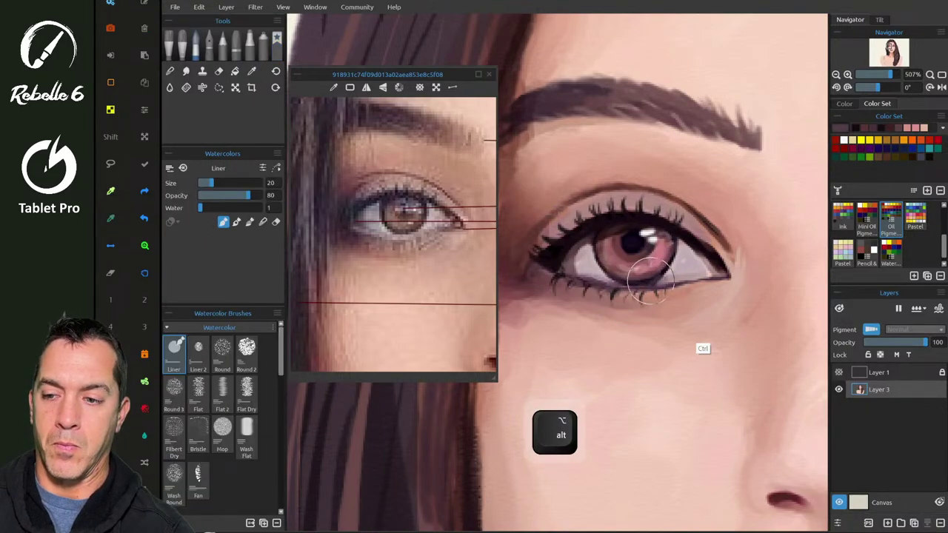
pyautogui.hotkey('shift', 'b')
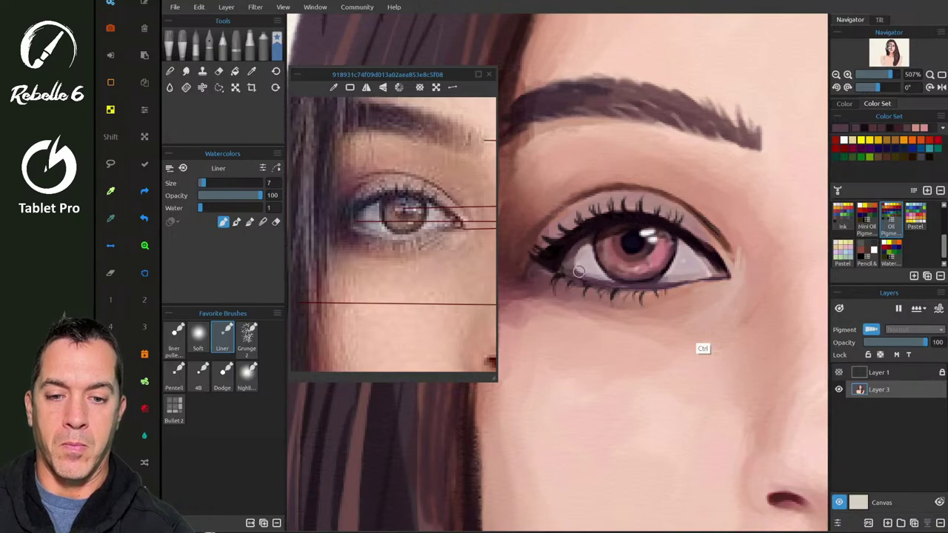
pyautogui.scroll(-1, 715, 264)
pyautogui.scroll(-5, 715, 263)
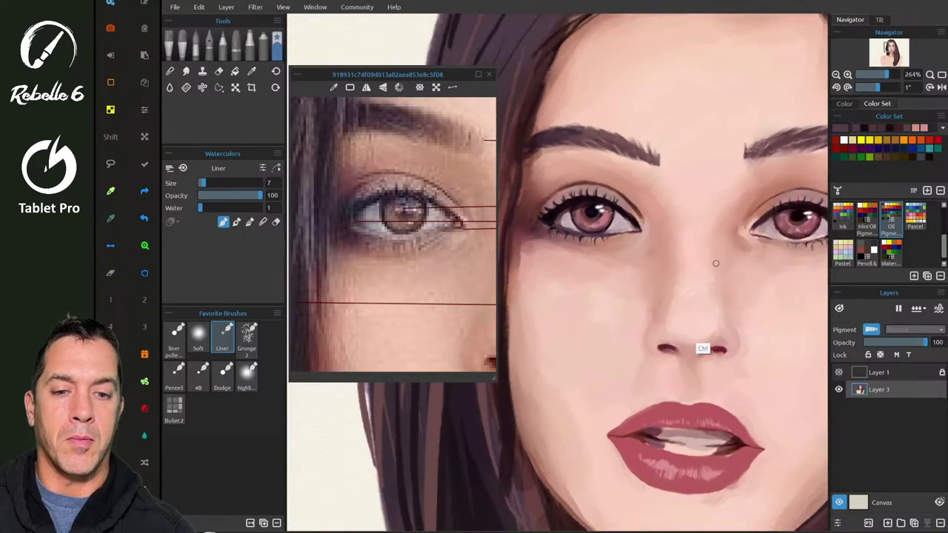
# - Darken the lower lid line and the iris's lower rim on the eye away from the hair shadow with the Liner brush at size 7
pyautogui.scroll(1, 715, 264)
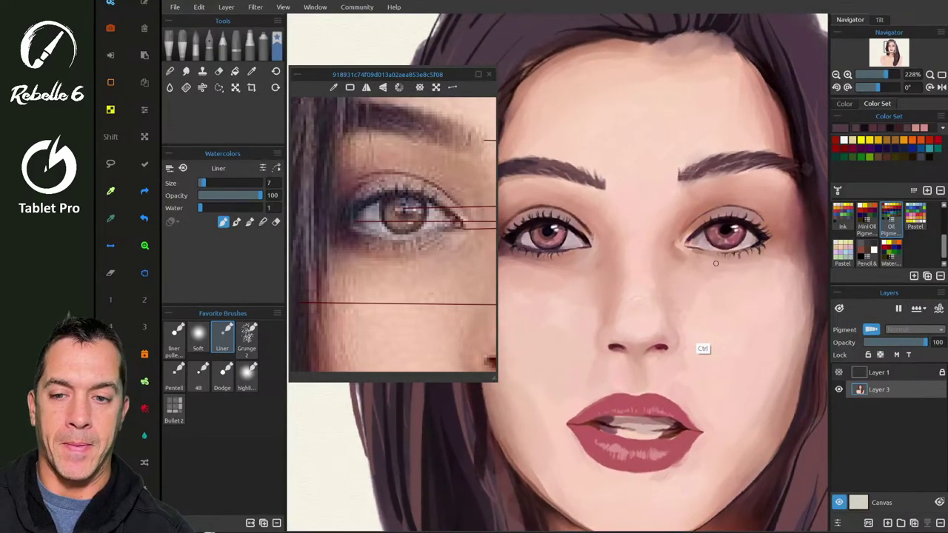
pyautogui.scroll(-4, 394, 234)
pyautogui.scroll(-2, 393, 233)
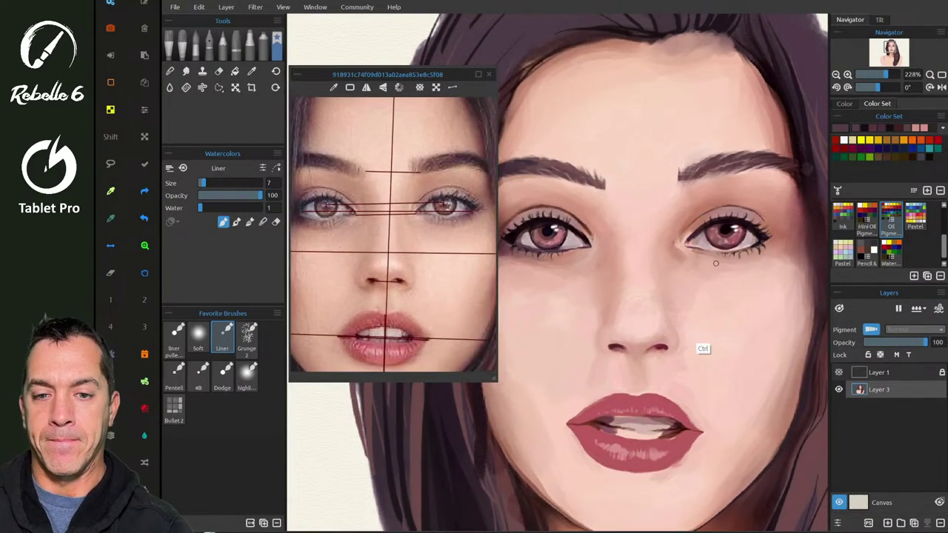
pyautogui.scroll(4, 715, 262)
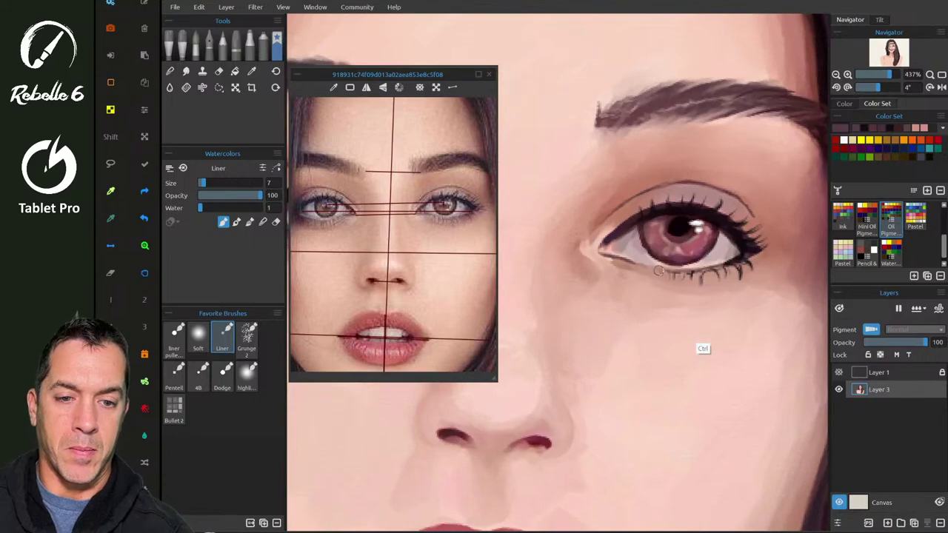
pyautogui.moveTo(628, 263)
pyautogui.mouseDown()
pyautogui.moveTo(691, 271)
pyautogui.moveTo(684, 265)
pyautogui.moveTo(712, 248)
pyautogui.mouseUp()
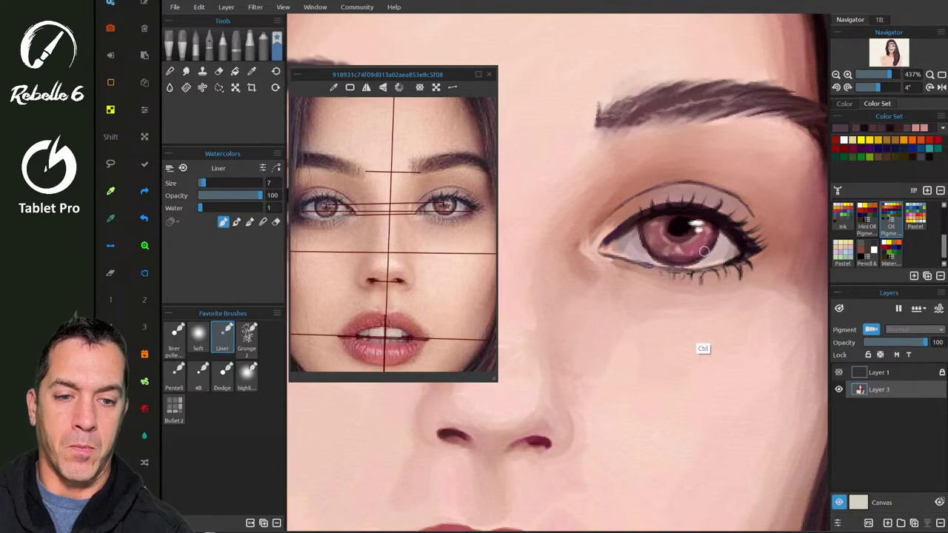
pyautogui.moveTo(644, 241); pyautogui.dragTo(653, 254)
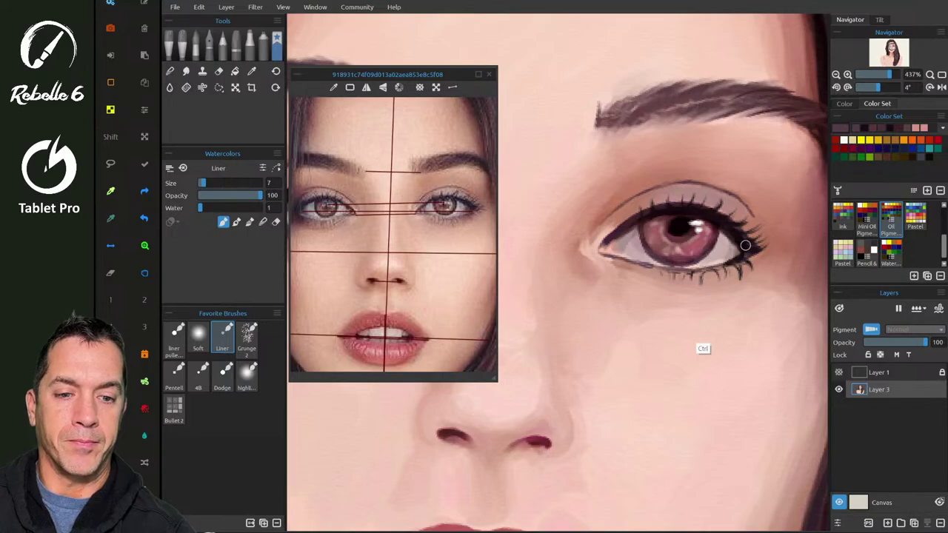
pyautogui.hotkey('alt', 'Tab')
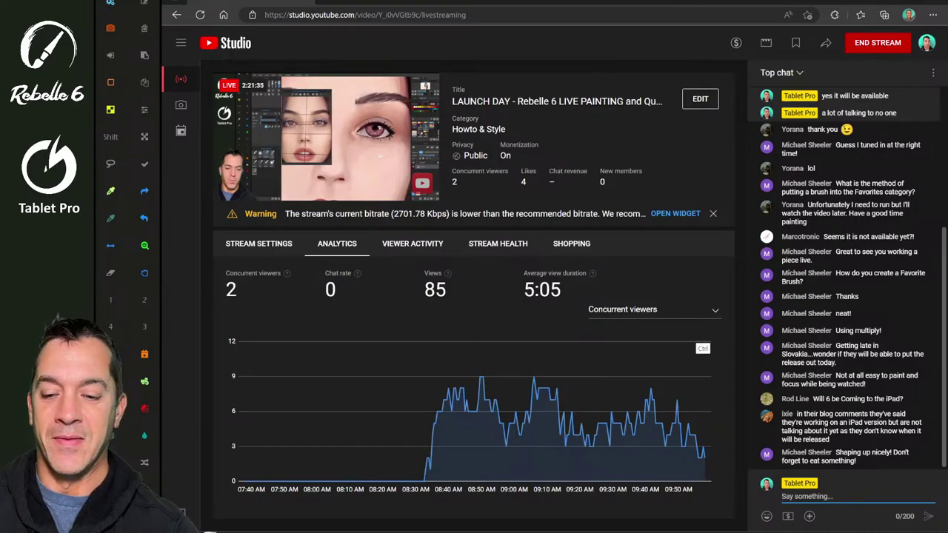
pyautogui.hotkey('alt', 'Tab')
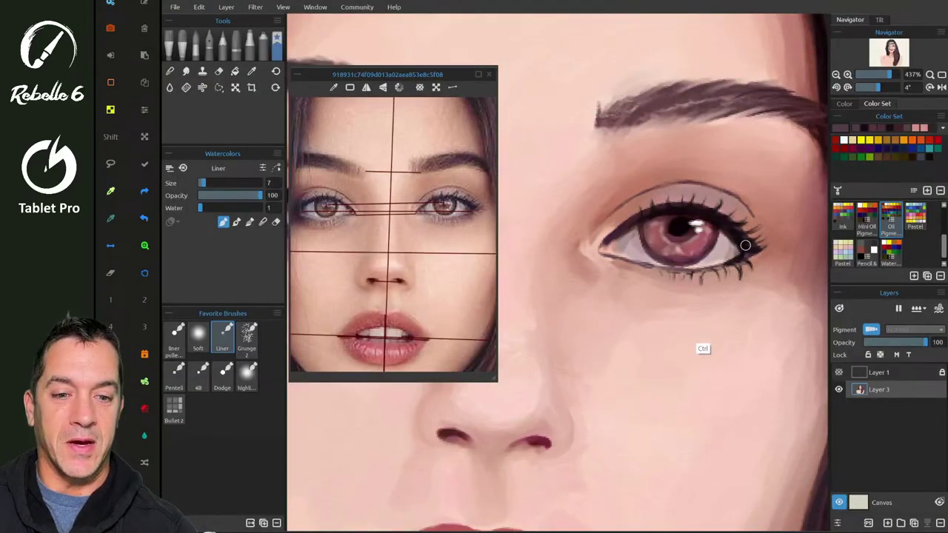
# - Undo the last stroke and soften the inner part of the same eye's lower lid line with the Liner brush in Blend mode
pyautogui.scroll(1, 745, 245)
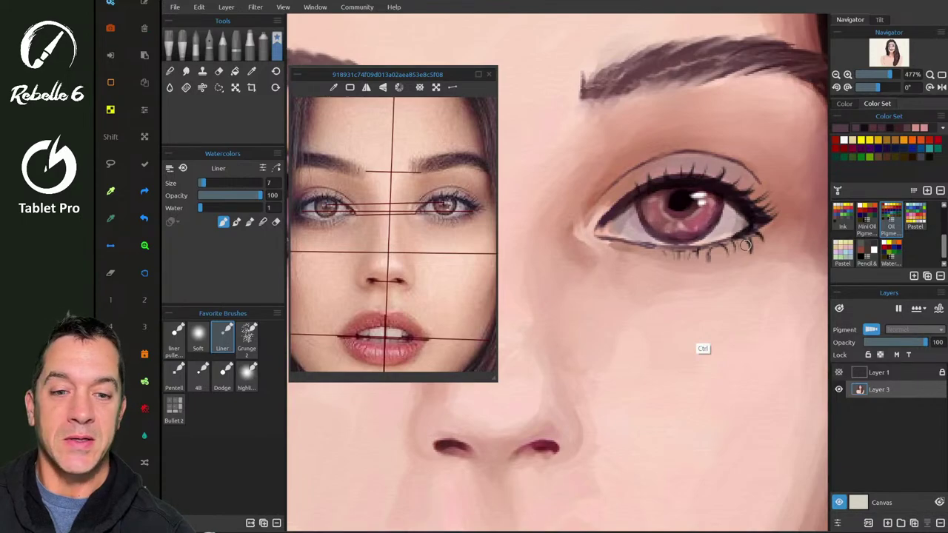
pyautogui.press('b')
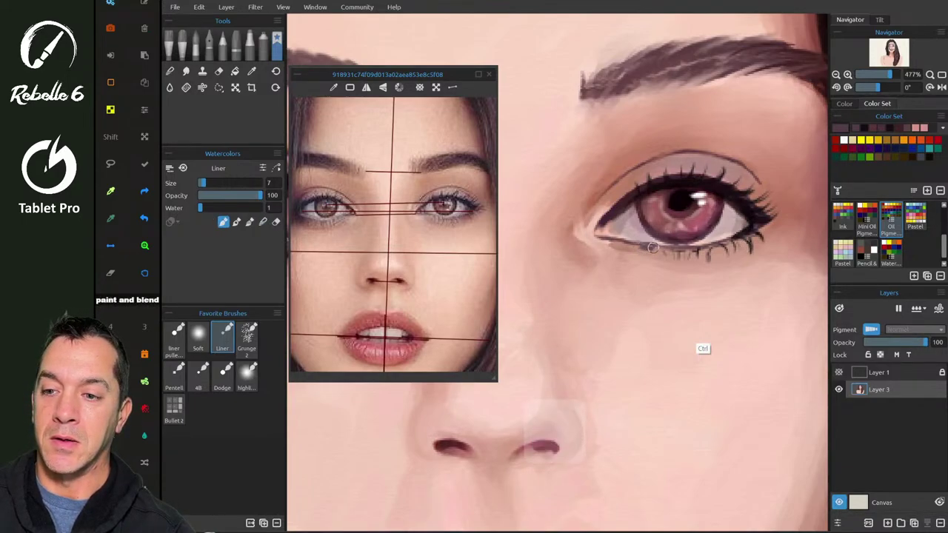
pyautogui.hotkey('ctrl', 'z')
pyautogui.press('4')
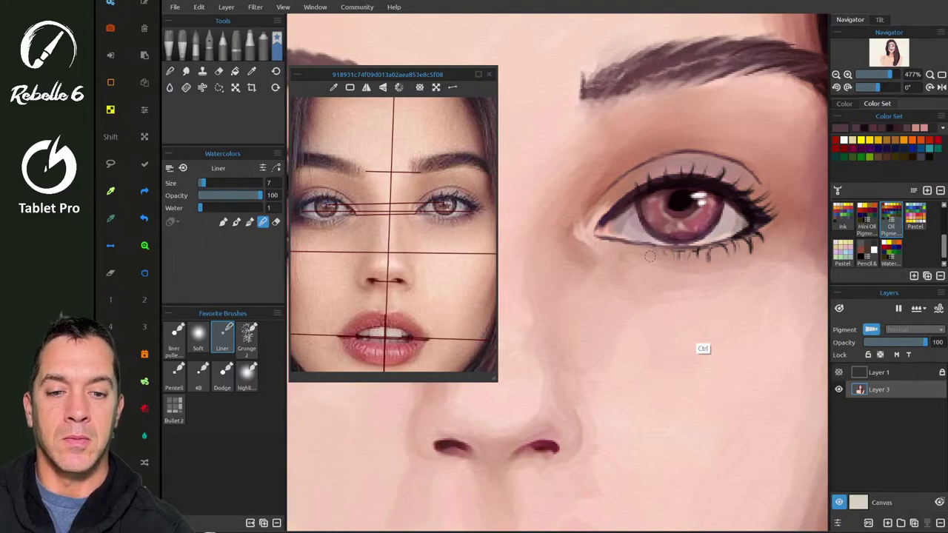
# - Paint the hair edge and temple shadow beside the hair-shadowed eye's outer corner with the Liner brush in Paint mode at size 7
pyautogui.scroll(-5, 659, 278)
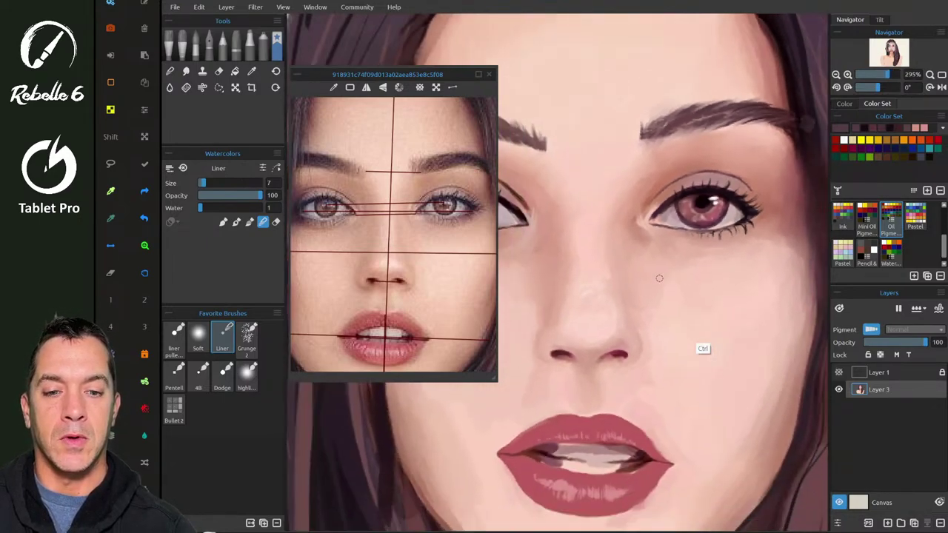
pyautogui.scroll(-4, 659, 277)
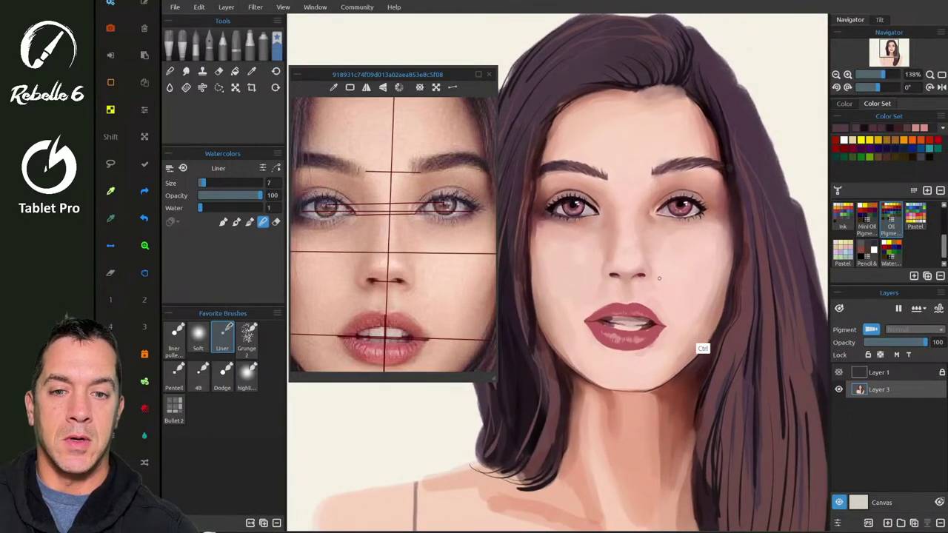
pyautogui.scroll(-1, 393, 234)
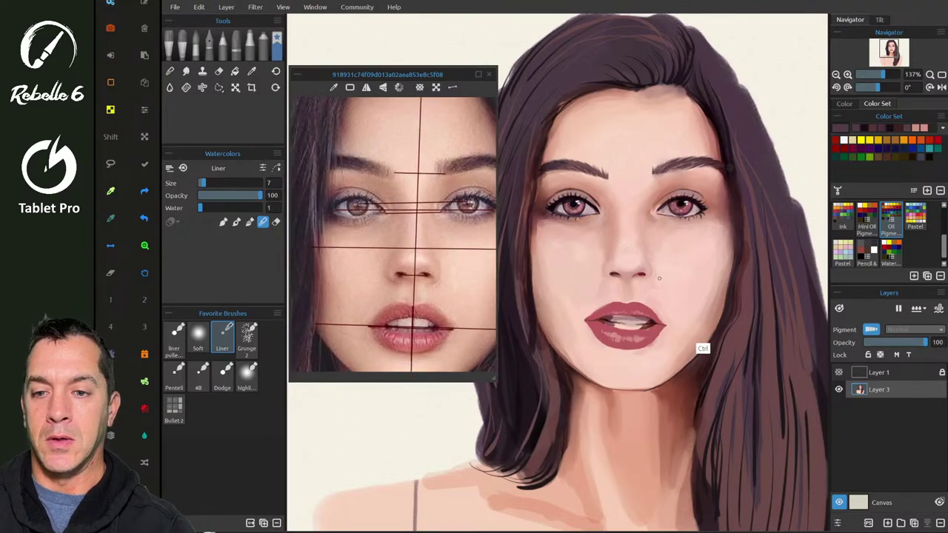
pyautogui.click(553, 430)
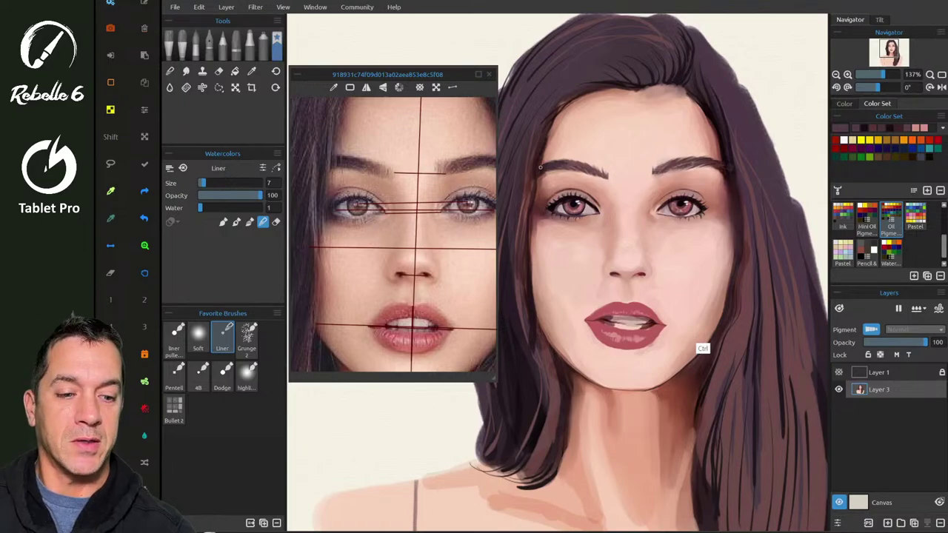
pyautogui.scroll(5, 540, 168)
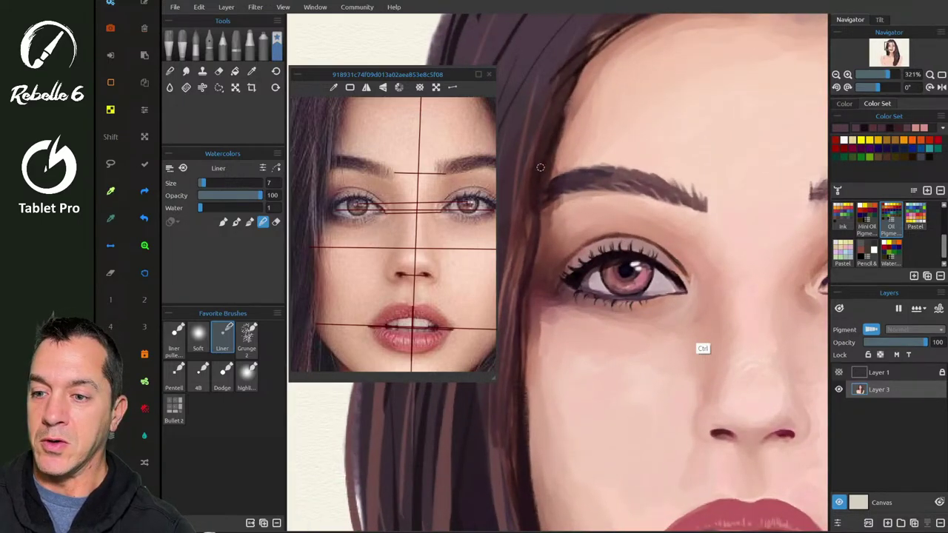
pyautogui.hotkey('shift', 'b')
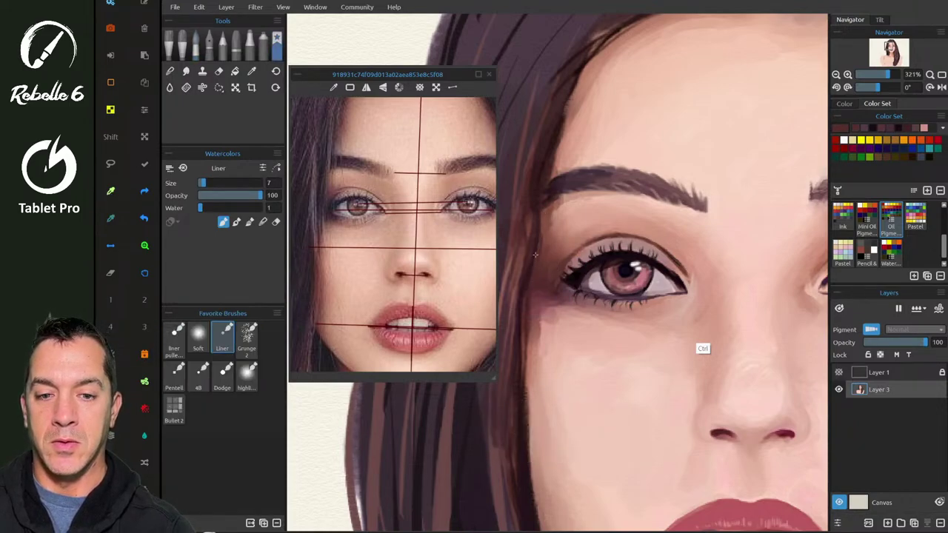
pyautogui.moveTo(539, 255)
pyautogui.mouseDown()
pyautogui.moveTo(551, 194)
pyautogui.moveTo(552, 269)
pyautogui.mouseUp()
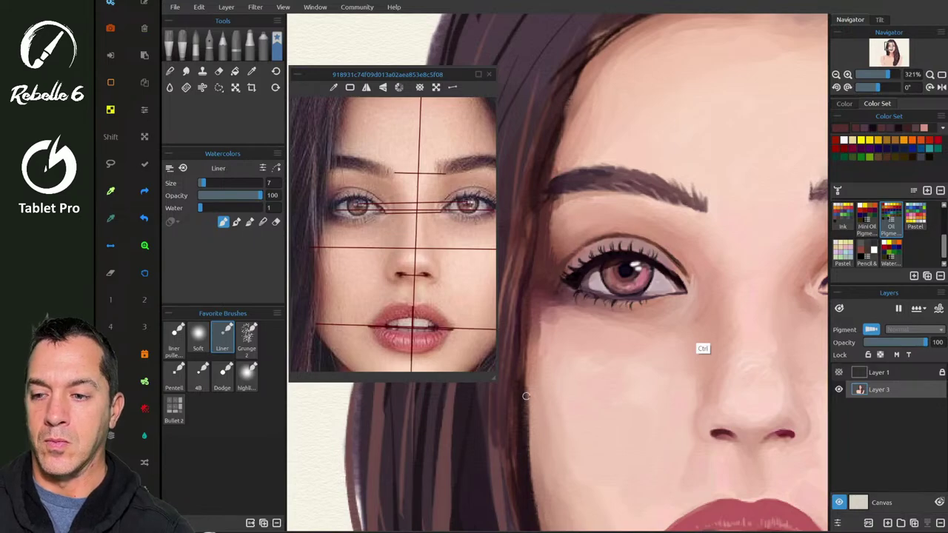
# - Paint dark brown strands along the hair edge beside the cheek with the favorite Liner brush at size 7, opacity 100
pyautogui.press('alt')
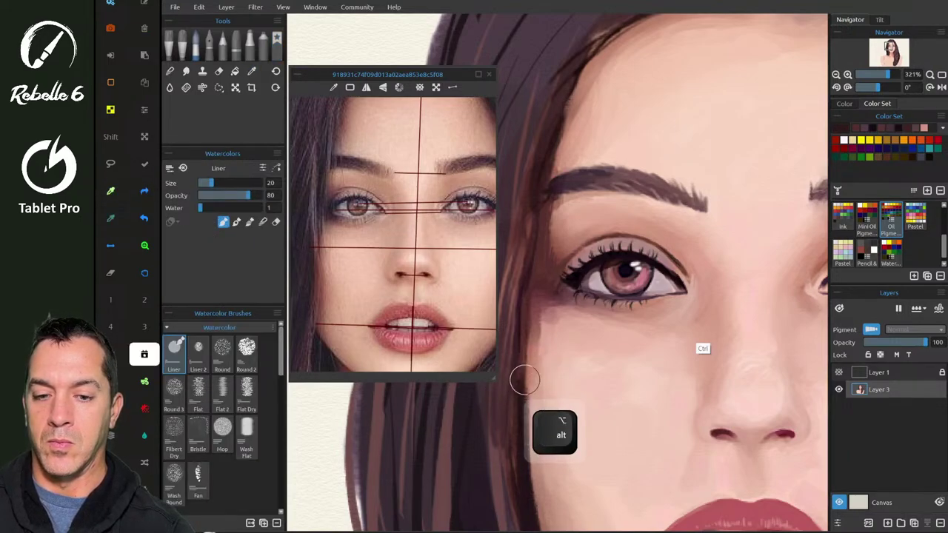
pyautogui.hotkey('shift', 'b')
pyautogui.moveTo(517, 403); pyautogui.dragTo(508, 483)
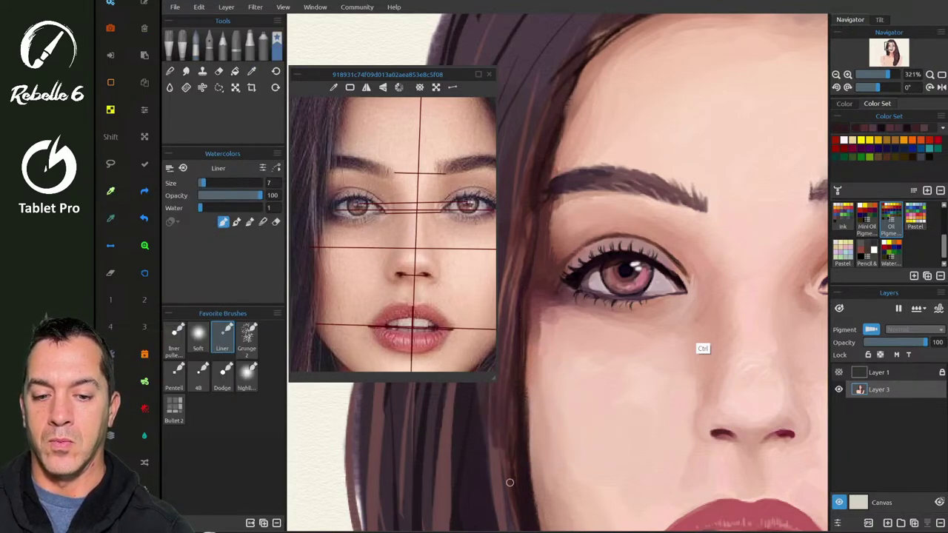
pyautogui.moveTo(527, 291)
pyautogui.mouseDown()
pyautogui.moveTo(519, 428)
pyautogui.moveTo(528, 295)
pyautogui.moveTo(529, 477)
pyautogui.mouseUp()
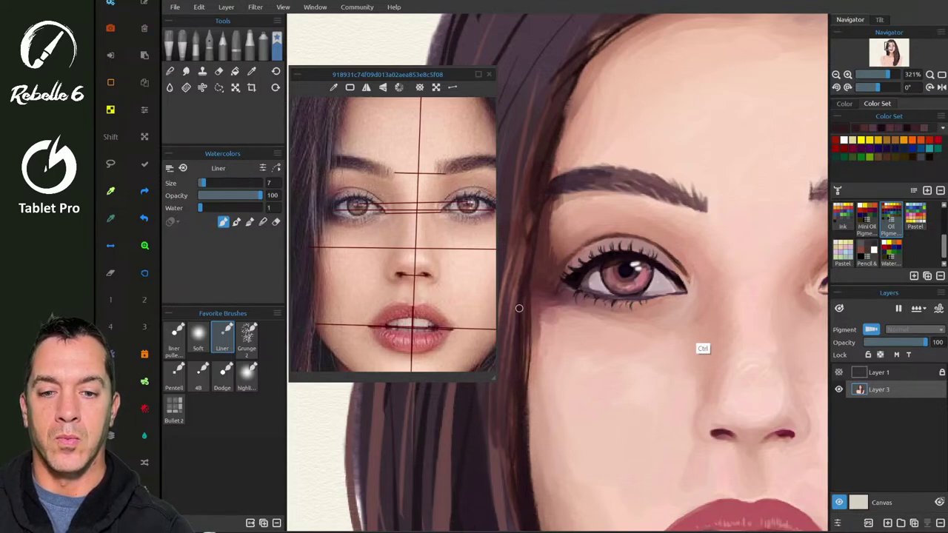
# - Fit the whole head of the portrait and reference in view and paint fine flyaway hairs over the crown and upper outer hair edge
pyautogui.scroll(-5, 519, 349)
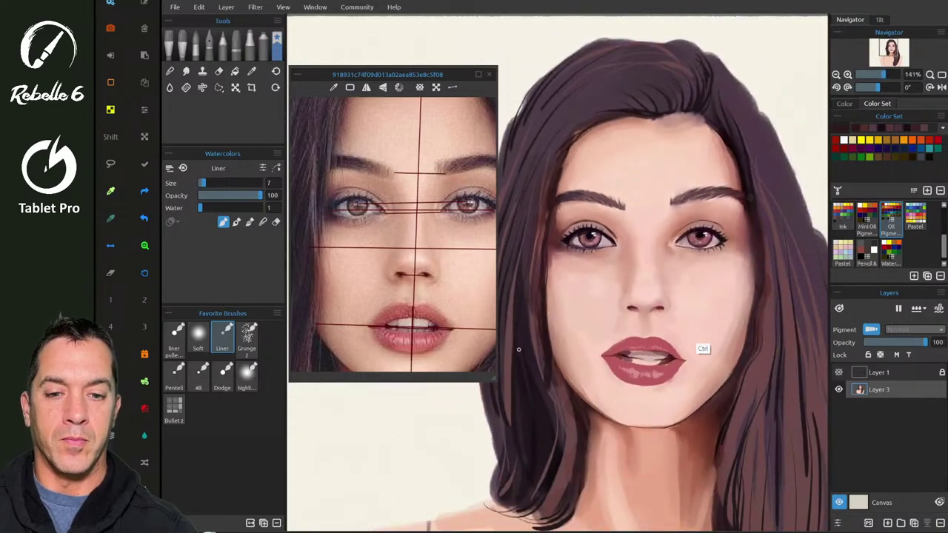
pyautogui.scroll(-1, 519, 349)
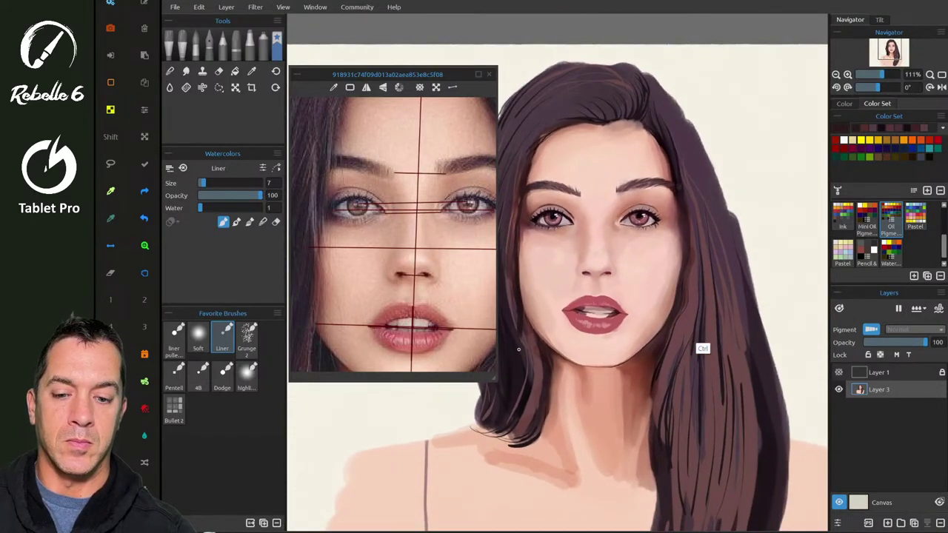
pyautogui.scroll(-2, 518, 349)
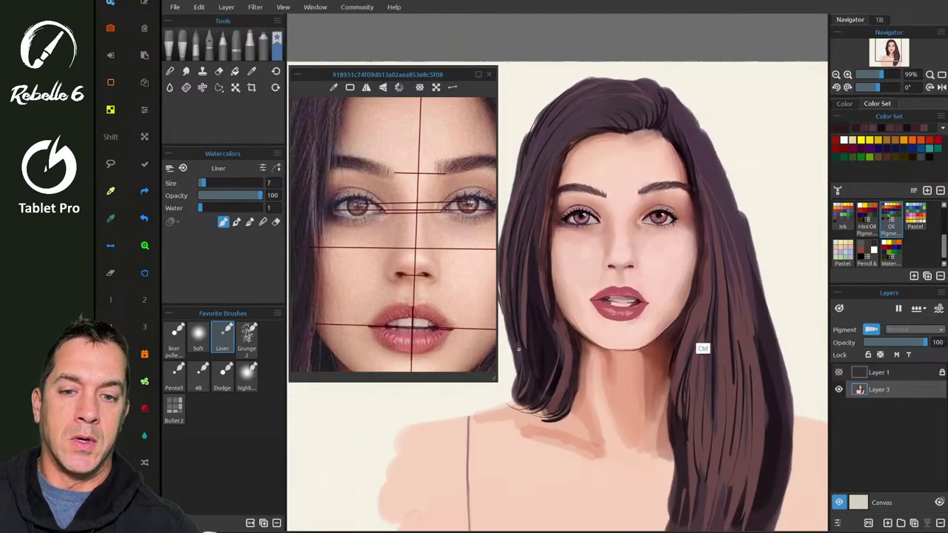
pyautogui.scroll(-5, 393, 235)
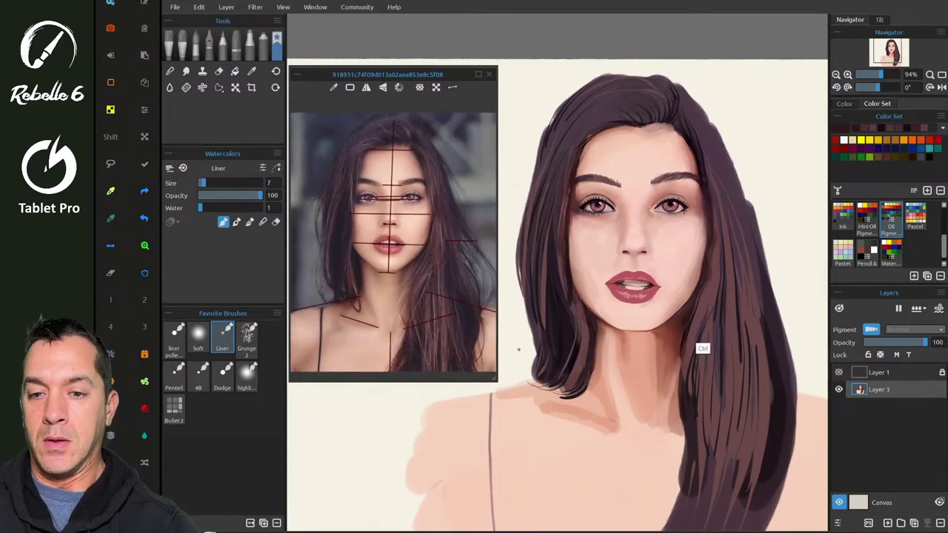
pyautogui.scroll(-1, 393, 237)
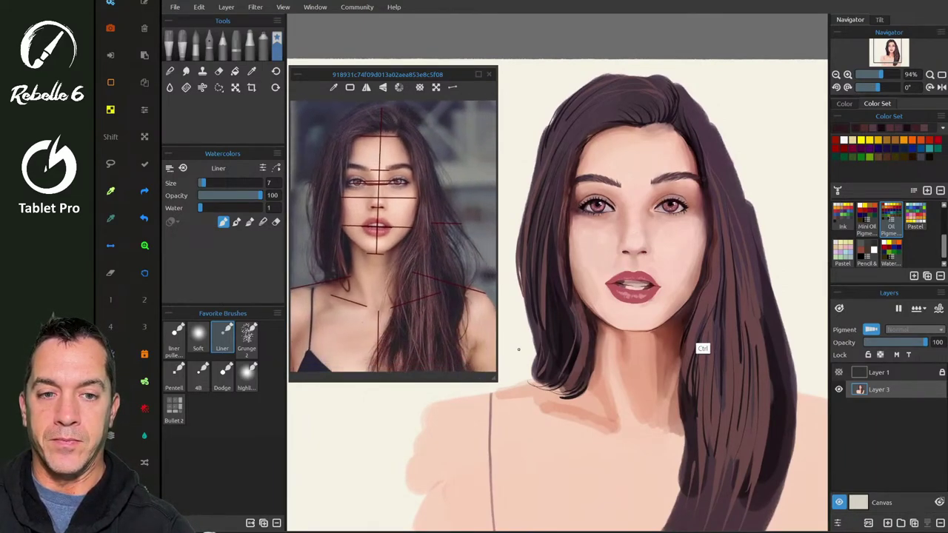
pyautogui.scroll(-1, 394, 237)
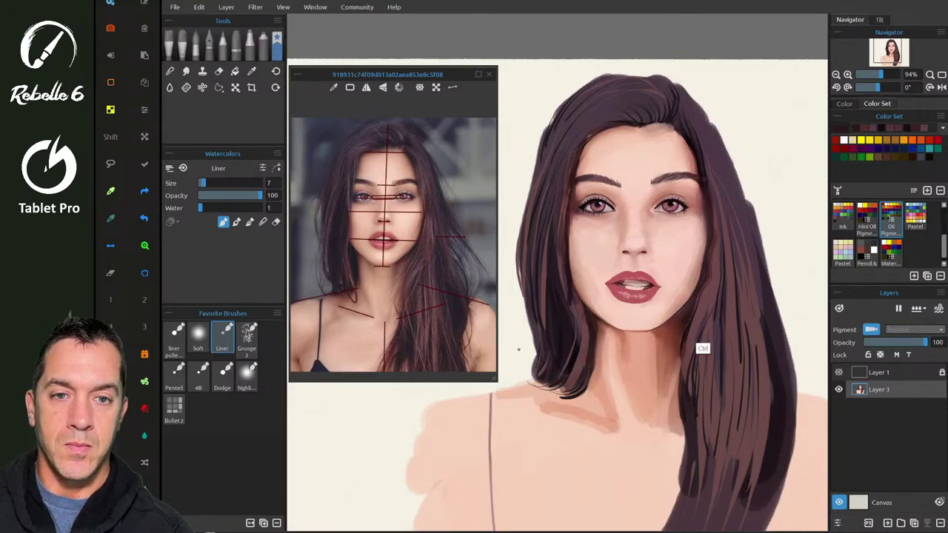
pyautogui.moveTo(603, 76); pyautogui.dragTo(580, 94)
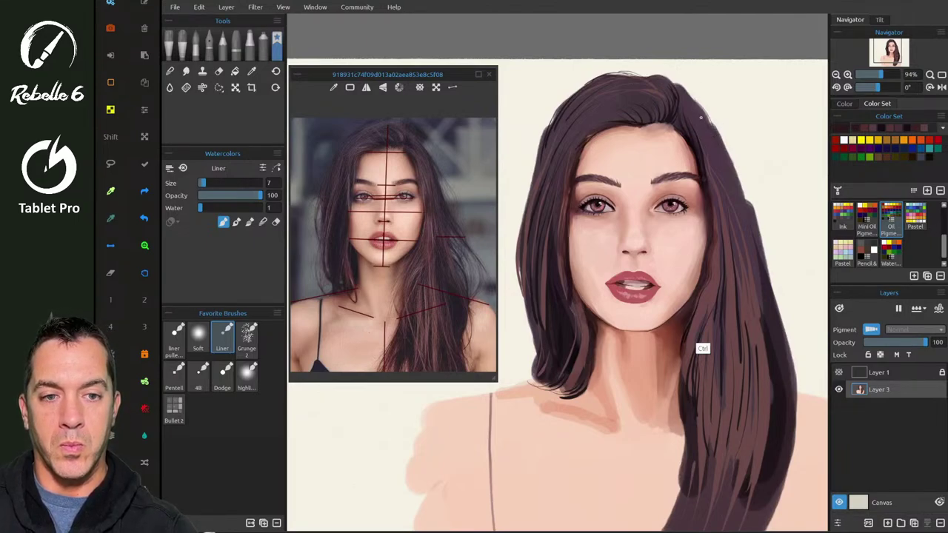
pyautogui.moveTo(713, 128); pyautogui.dragTo(738, 194)
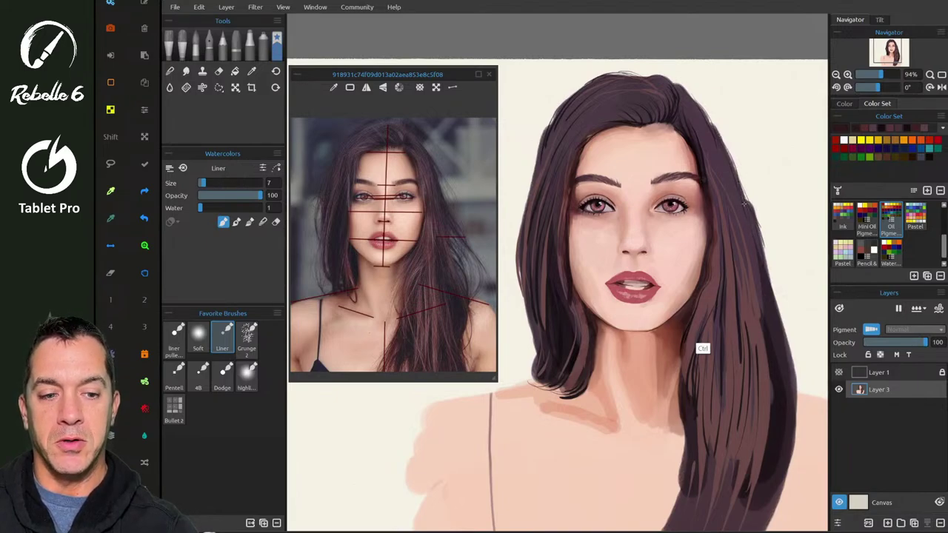
# - Paint long thin loose strands along the outer edge of the long hair down past the shoulder with the Liner brush at size 7
pyautogui.moveTo(763, 256); pyautogui.dragTo(779, 294)
pyautogui.moveTo(772, 289)
pyautogui.mouseDown()
pyautogui.moveTo(800, 406)
pyautogui.moveTo(793, 369)
pyautogui.mouseUp()
pyautogui.moveTo(776, 305); pyautogui.dragTo(797, 401)
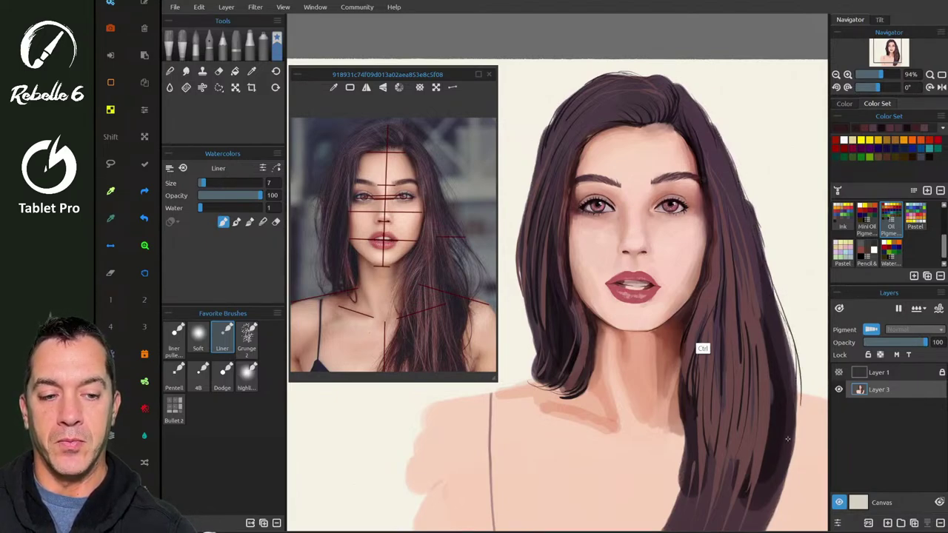
pyautogui.moveTo(783, 324)
pyautogui.mouseDown()
pyautogui.moveTo(801, 363)
pyautogui.moveTo(802, 461)
pyautogui.mouseUp()
pyautogui.moveTo(795, 403); pyautogui.dragTo(801, 438)
pyautogui.moveTo(796, 391); pyautogui.dragTo(797, 422)
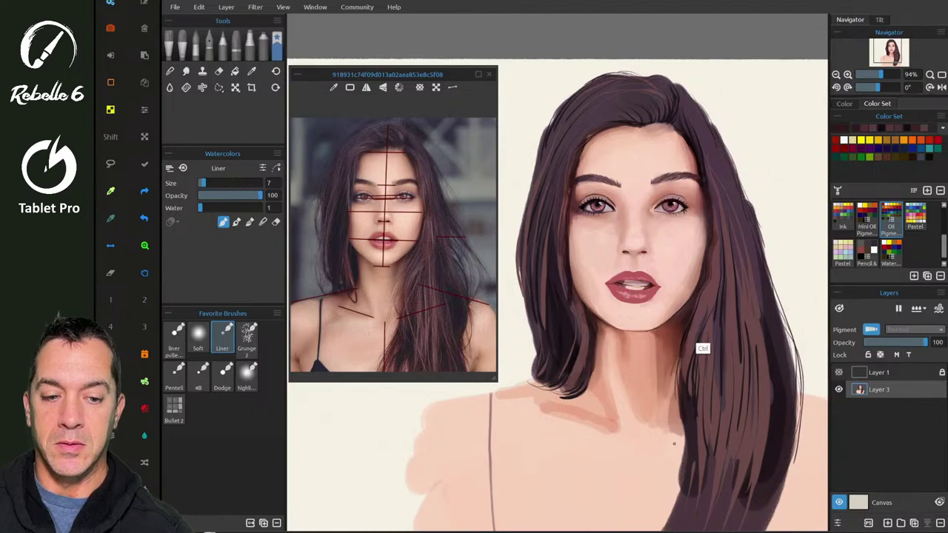
# - Paint fine strands along the long hair's inner edge over the neck, reducing the Liner brush to size 4 and opacity 62
pyautogui.moveTo(691, 320); pyautogui.dragTo(675, 432)
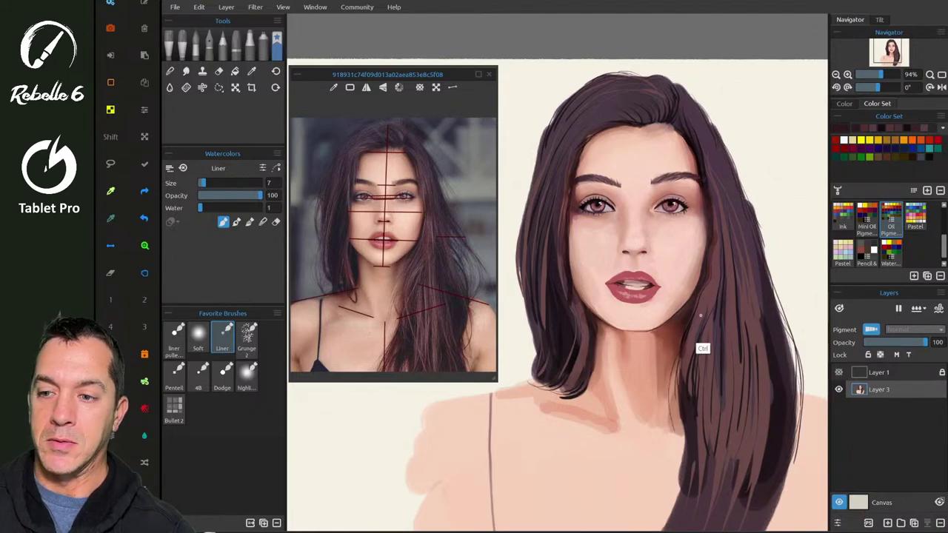
pyautogui.moveTo(700, 315); pyautogui.dragTo(696, 314)
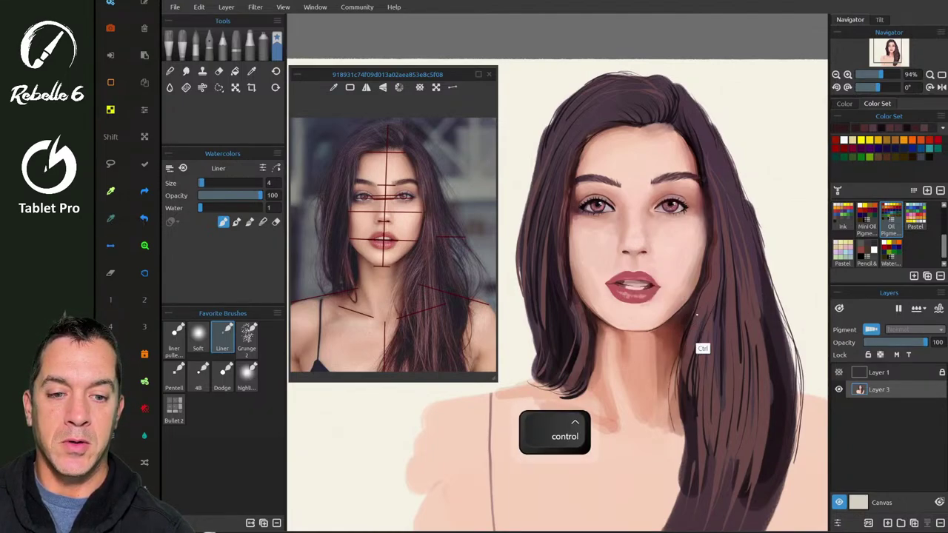
pyautogui.moveTo(673, 361); pyautogui.dragTo(678, 442)
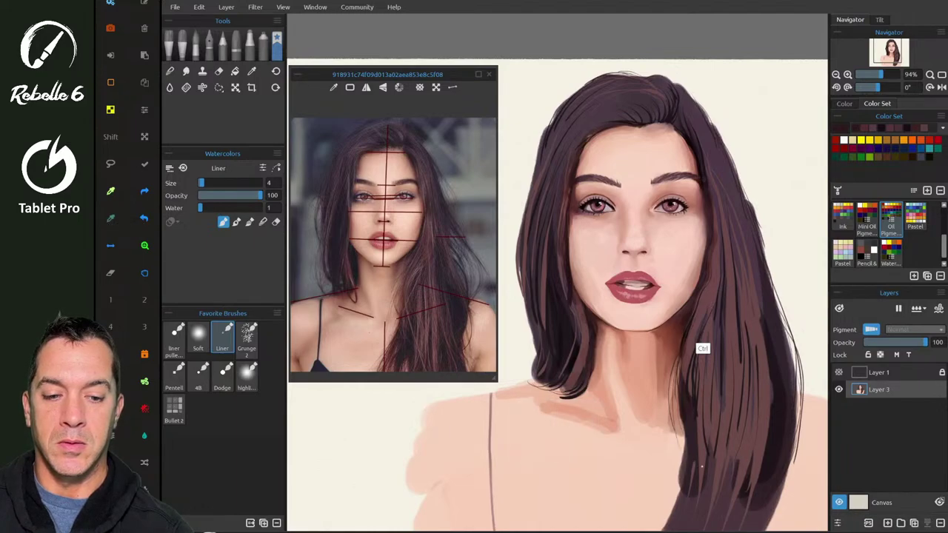
pyautogui.moveTo(709, 284); pyautogui.dragTo(709, 319)
pyautogui.moveTo(709, 315); pyautogui.dragTo(710, 309)
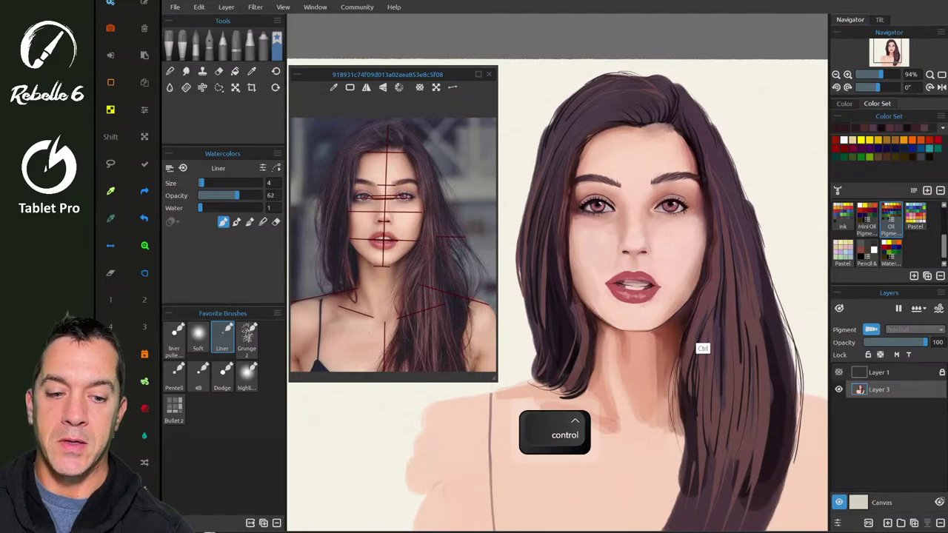
pyautogui.moveTo(685, 340); pyautogui.dragTo(684, 445)
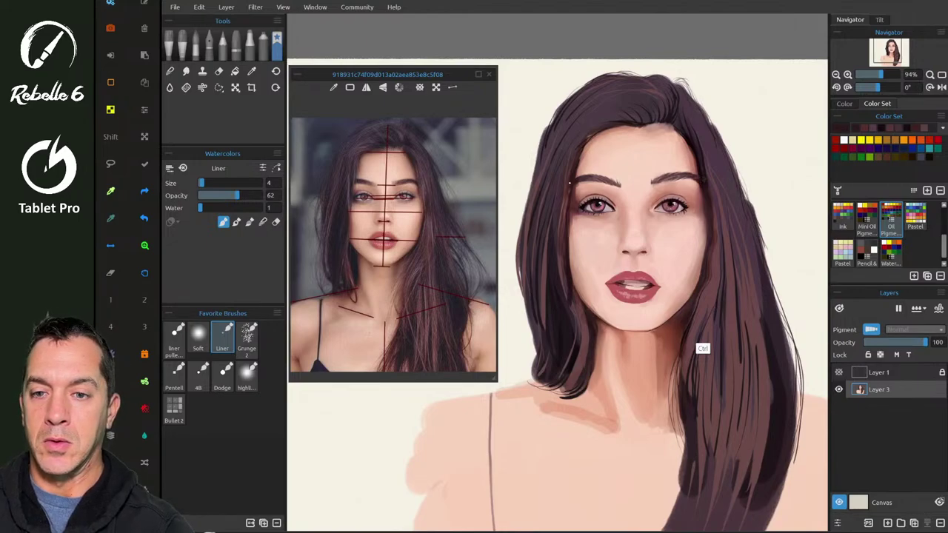
# - Enable colour picking on the reference image and paint fine muted brown strands over the crown with the Liner brush at size 4, opacity 62
pyautogui.click(333, 87)
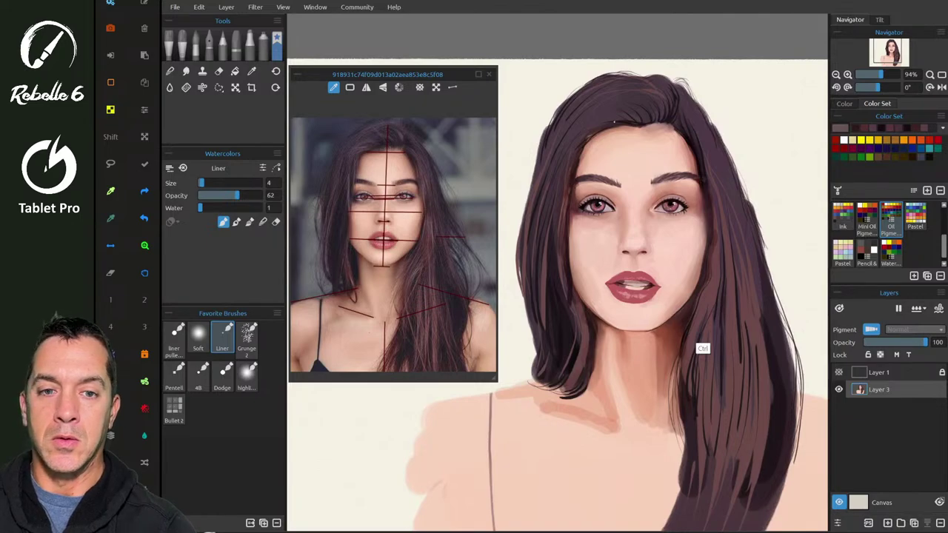
pyautogui.moveTo(613, 122); pyautogui.dragTo(616, 122)
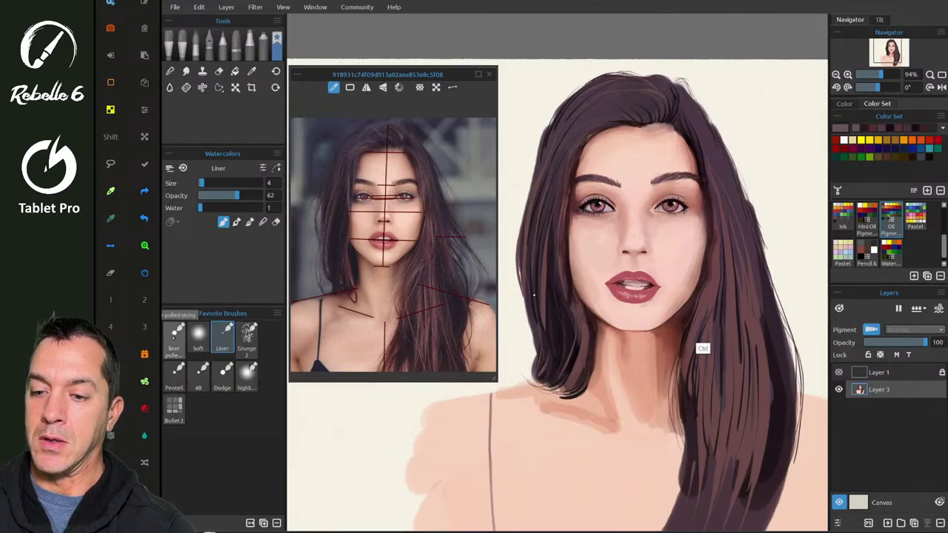
pyautogui.click(174, 338)
pyautogui.scroll(5, 533, 295)
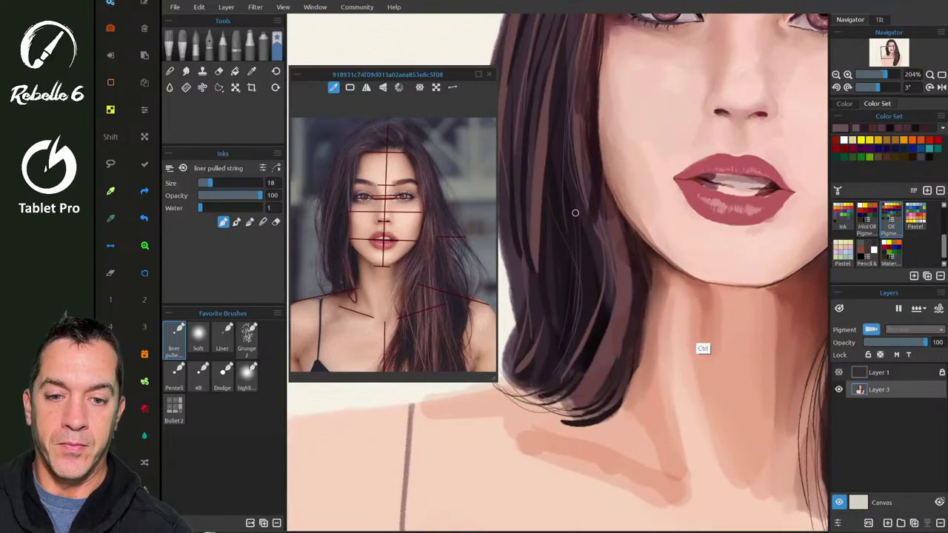
pyautogui.moveTo(575, 213)
pyautogui.mouseDown()
pyautogui.moveTo(591, 247)
pyautogui.moveTo(524, 361)
pyautogui.mouseUp()
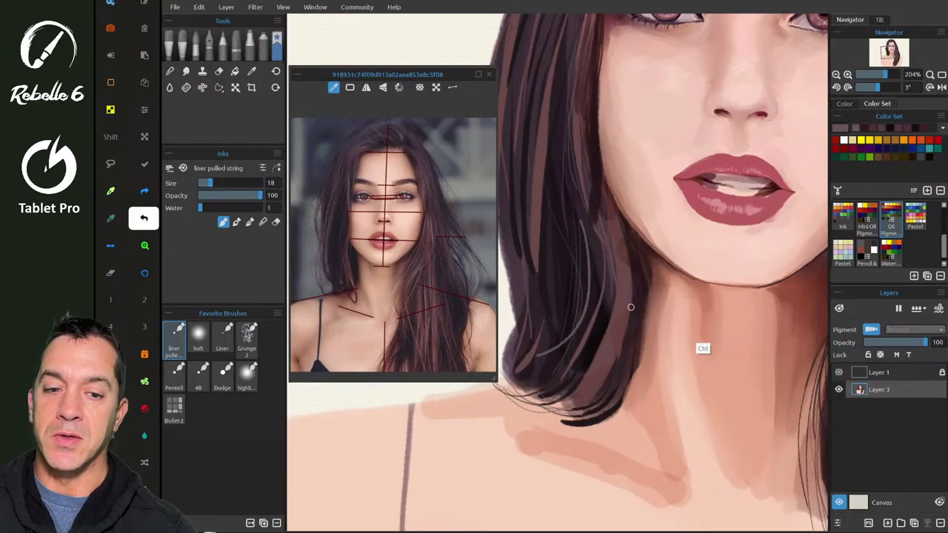
pyautogui.hotkey('ctrl', 'z')
pyautogui.scroll(-5, 631, 308)
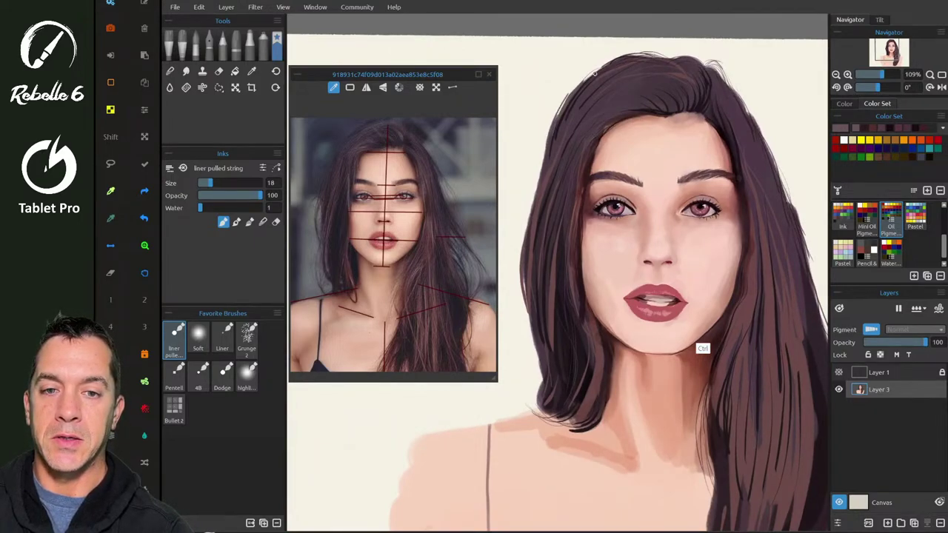
pyautogui.hotkey('ctrl', 'z')
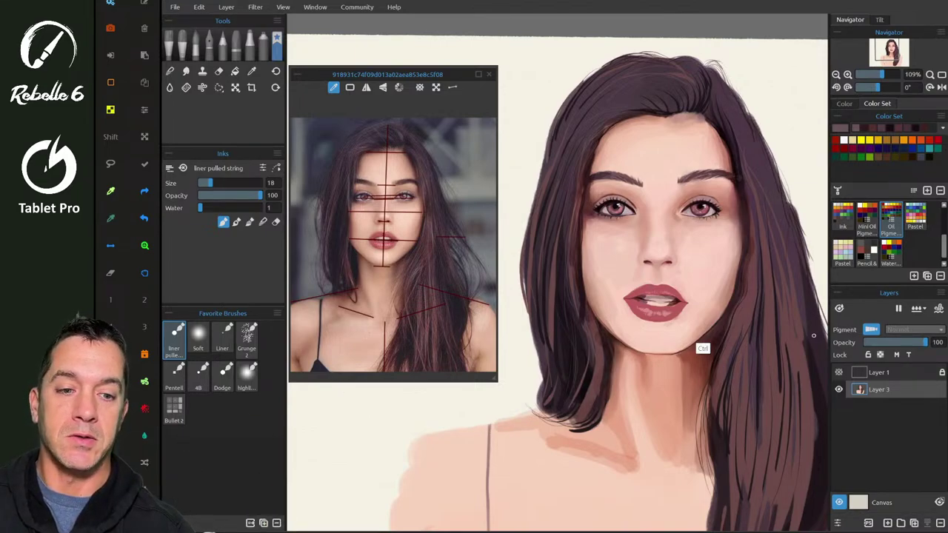
# - Brush soft reddish highlights onto the hair beside the cheek and down the long hair with the favorite highlight brush at size 25, opacity 49
pyautogui.scroll(1, 813, 336)
pyautogui.scroll(-2, 814, 335)
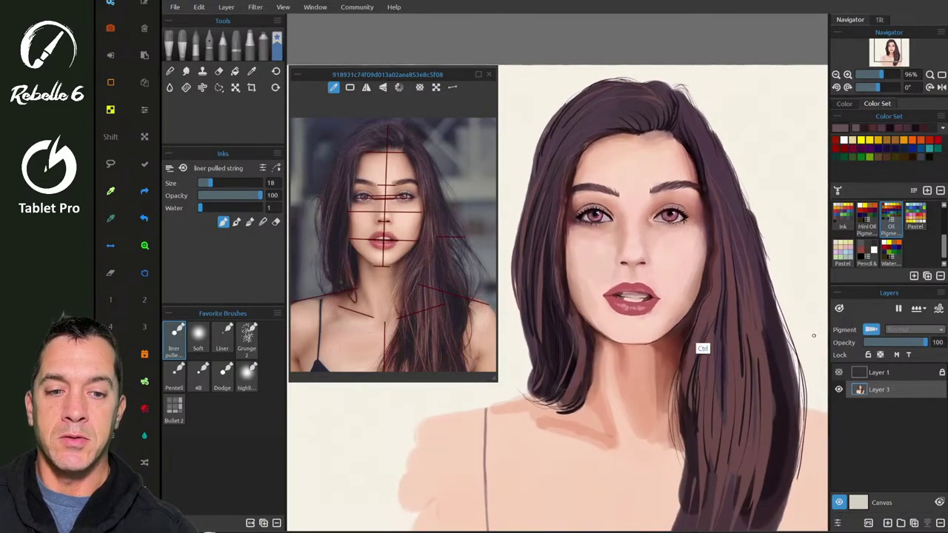
pyautogui.scroll(-1, 813, 335)
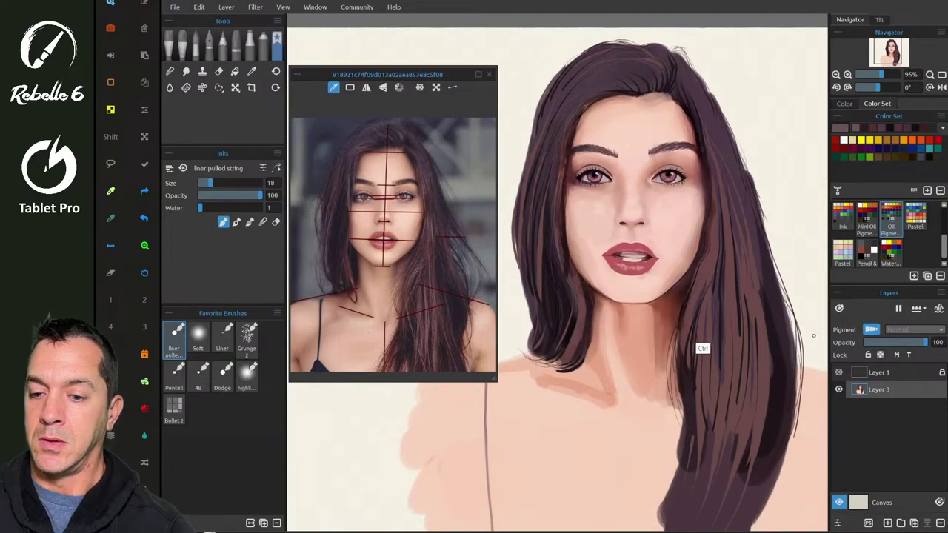
pyautogui.click(246, 370)
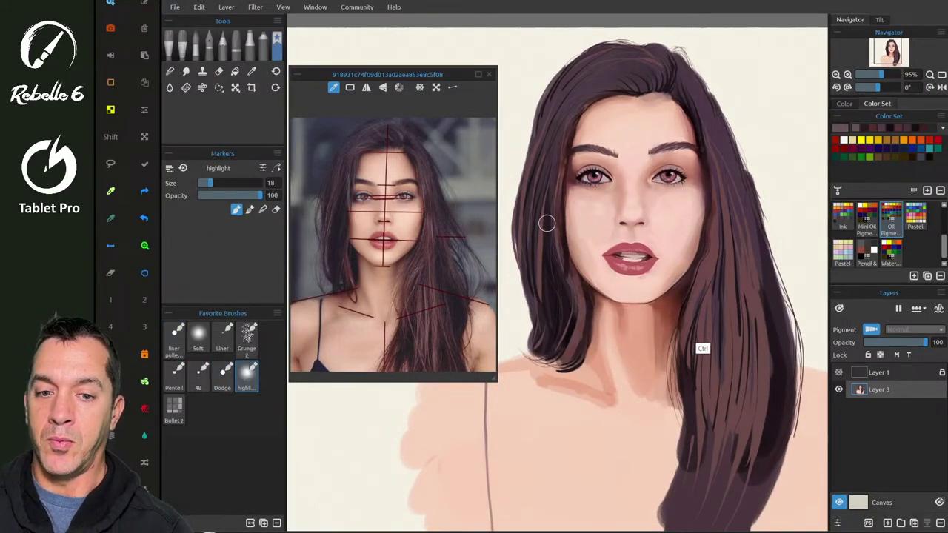
pyautogui.press('ctrl')
pyautogui.moveTo(550, 199); pyautogui.dragTo(547, 221)
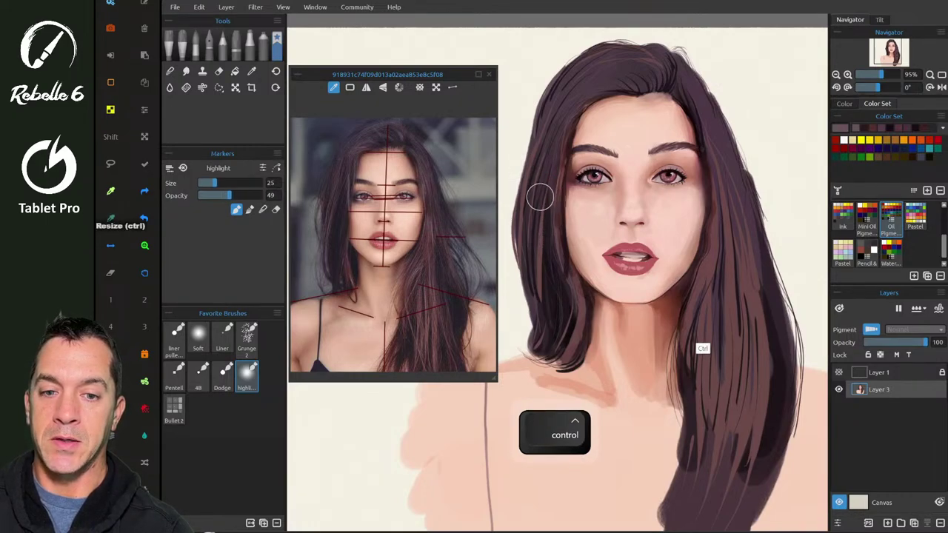
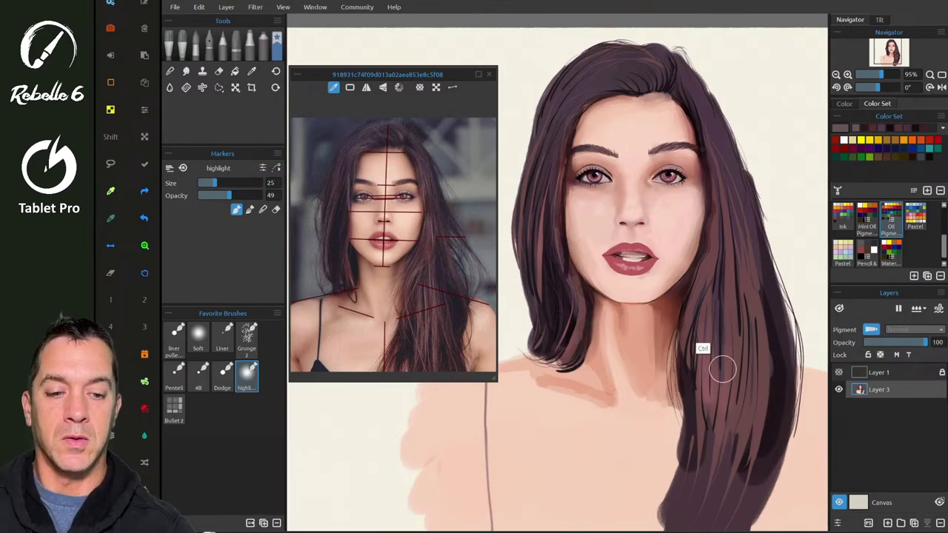
pyautogui.scroll(-1, 722, 368)
pyautogui.scroll(-2, 722, 370)
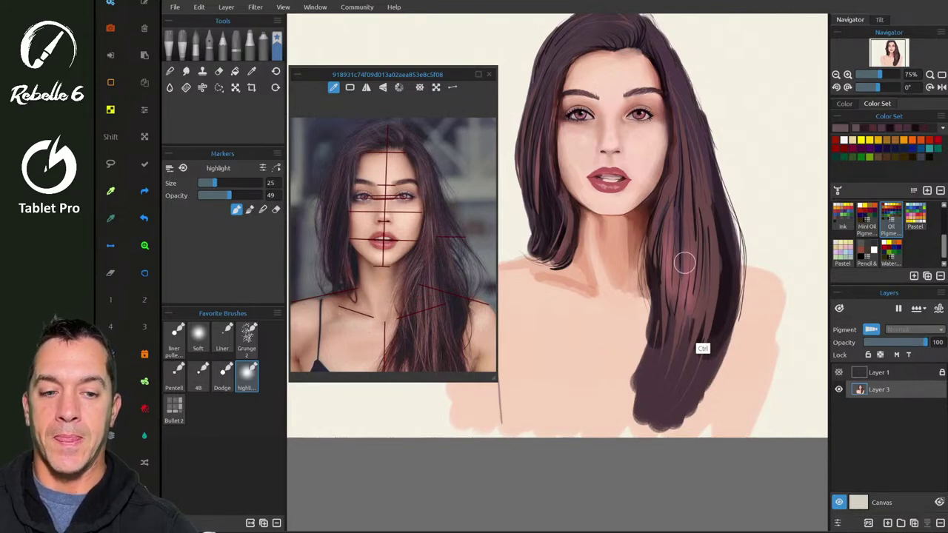
# - Lighten strands of the long hair with the favorite Dodge brush at opacity 18, enlarging it to size 100 and undoing stray strokes
pyautogui.click(222, 375)
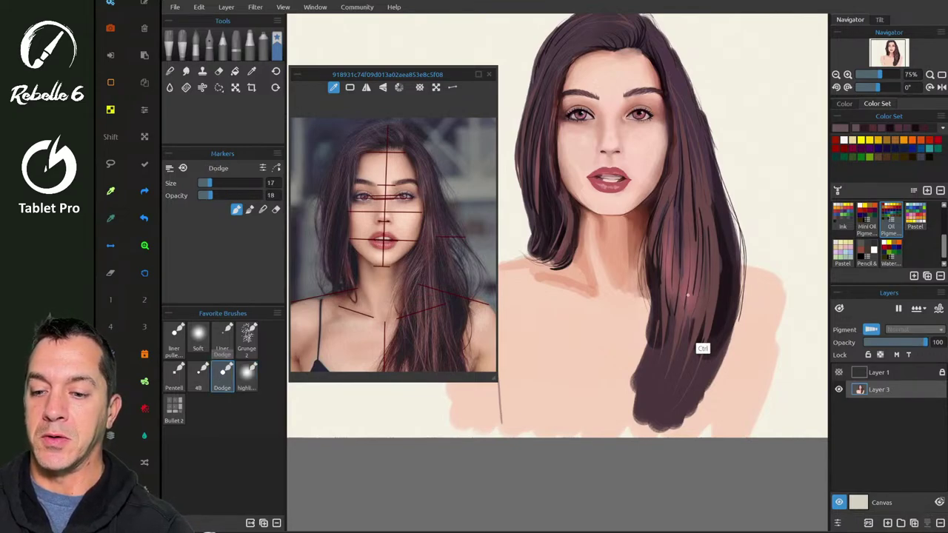
pyautogui.moveTo(681, 247); pyautogui.dragTo(742, 250)
pyautogui.moveTo(672, 266); pyautogui.dragTo(667, 346)
pyautogui.moveTo(663, 249)
pyautogui.mouseDown()
pyautogui.moveTo(657, 362)
pyautogui.moveTo(675, 260)
pyautogui.mouseUp()
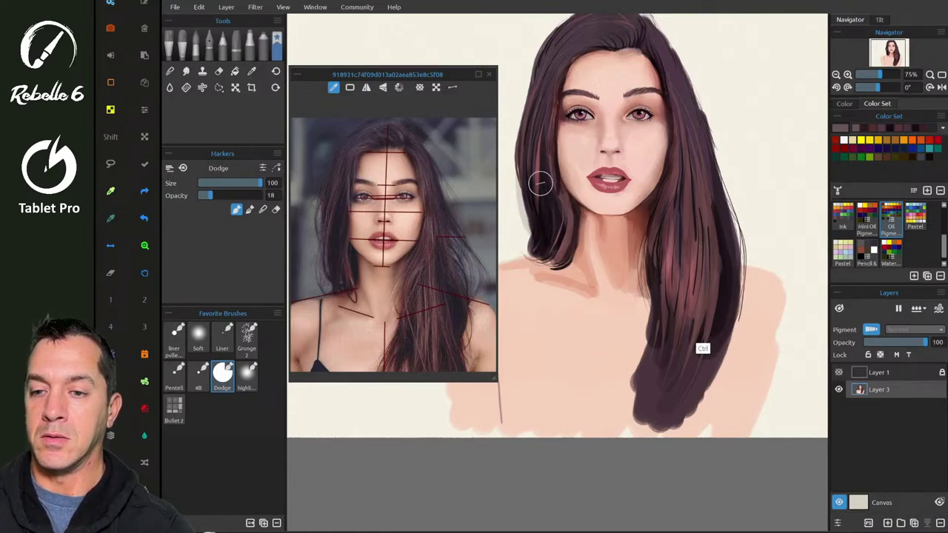
pyautogui.hotkey('ctrl', 'z')
pyautogui.hotkey('ctrl', 'z')
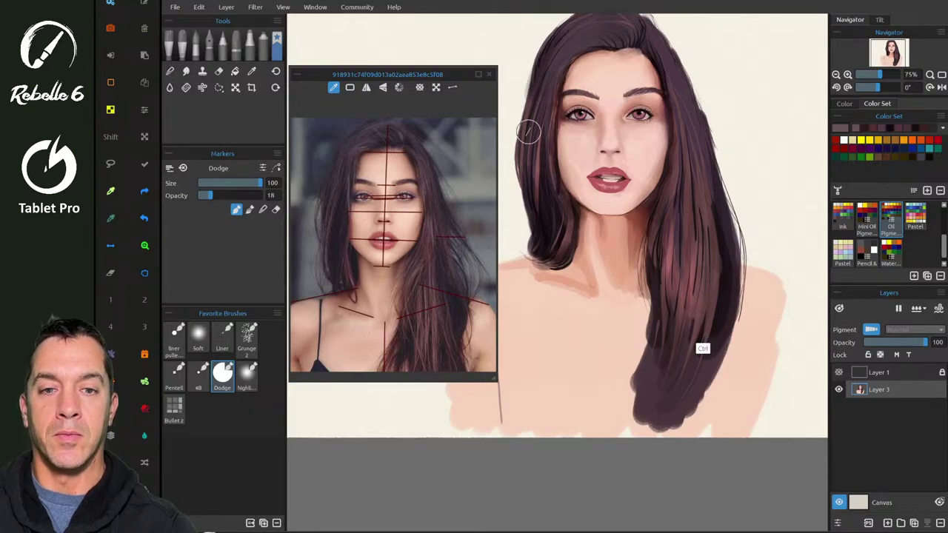
# - Undo the Dodge strokes spilling past the hair's outer edge and lock the transparency of Layer 3
pyautogui.scroll(2, 528, 131)
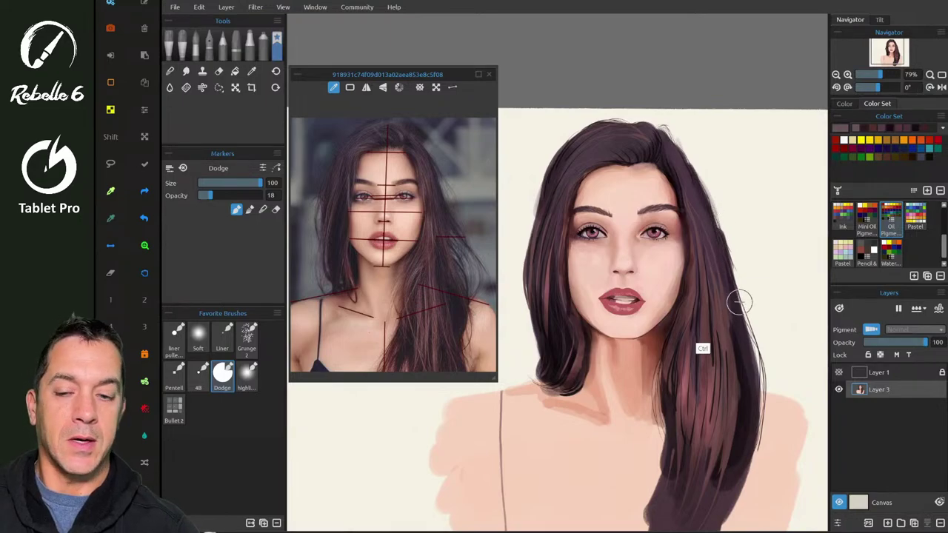
pyautogui.hotkey('ctrl', 'z')
pyautogui.hotkey('ctrl', 'z')
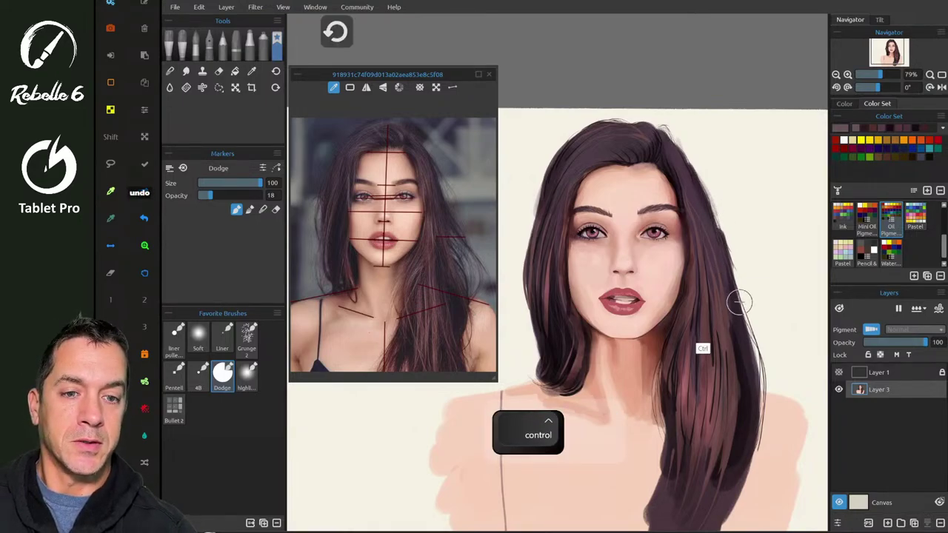
pyautogui.scroll(5, 738, 302)
pyautogui.scroll(-1, 738, 301)
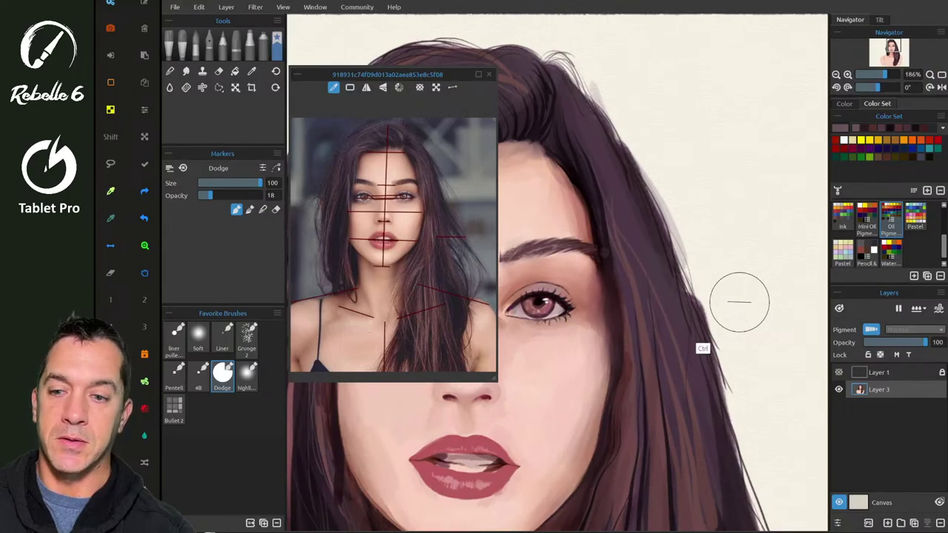
pyautogui.hotkey('ctrl', 'z')
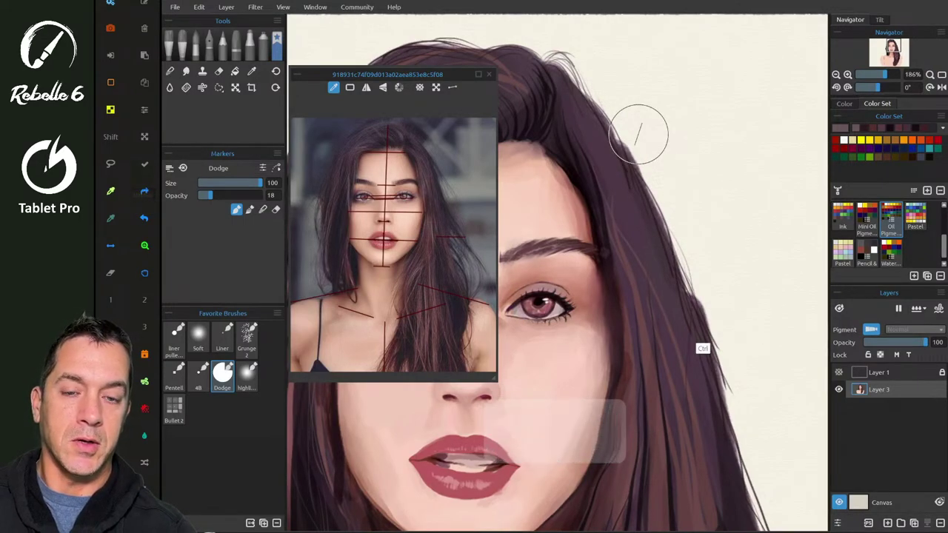
pyautogui.click(879, 354)
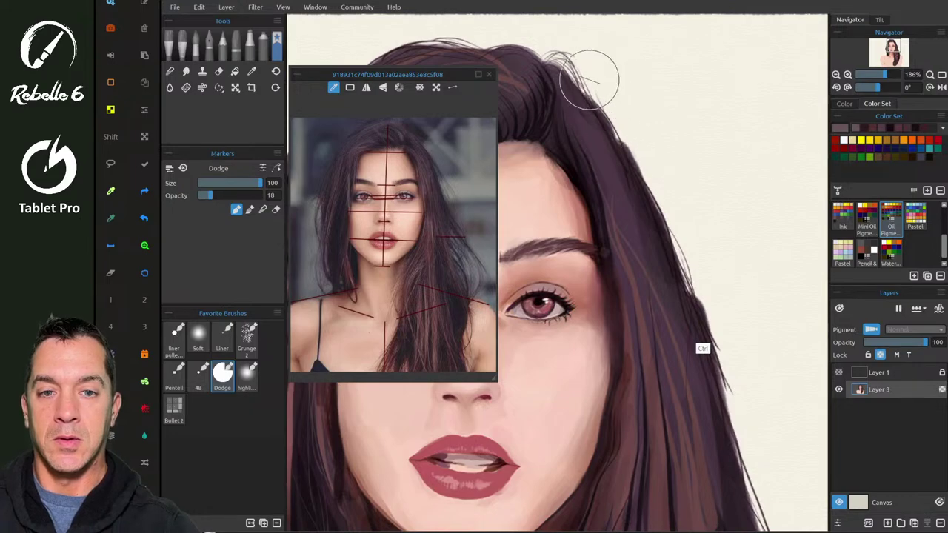
# - Lighten the crown and both sides of the hair with the Dodge brush at size 100, opacity 18, undoing unwanted strokes
pyautogui.scroll(-2, 604, 49)
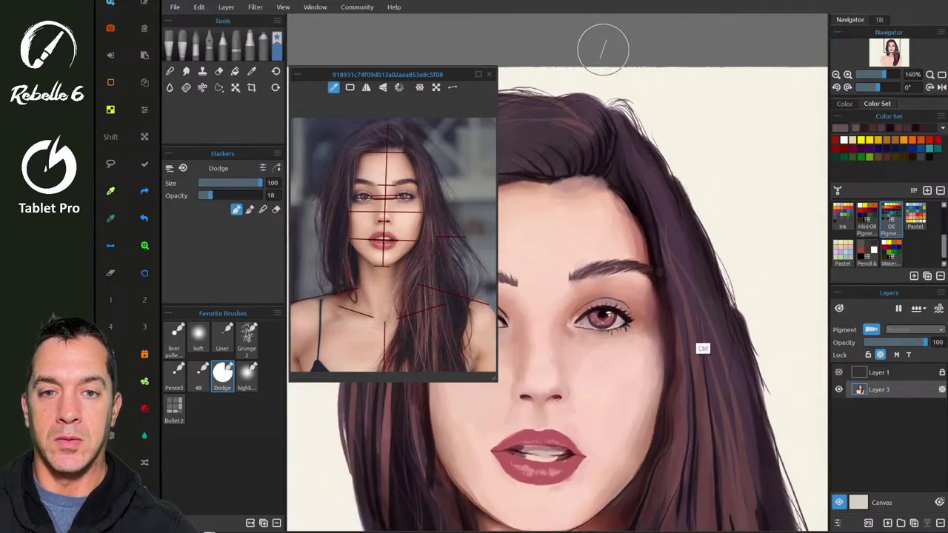
pyautogui.scroll(-2, 514, 117)
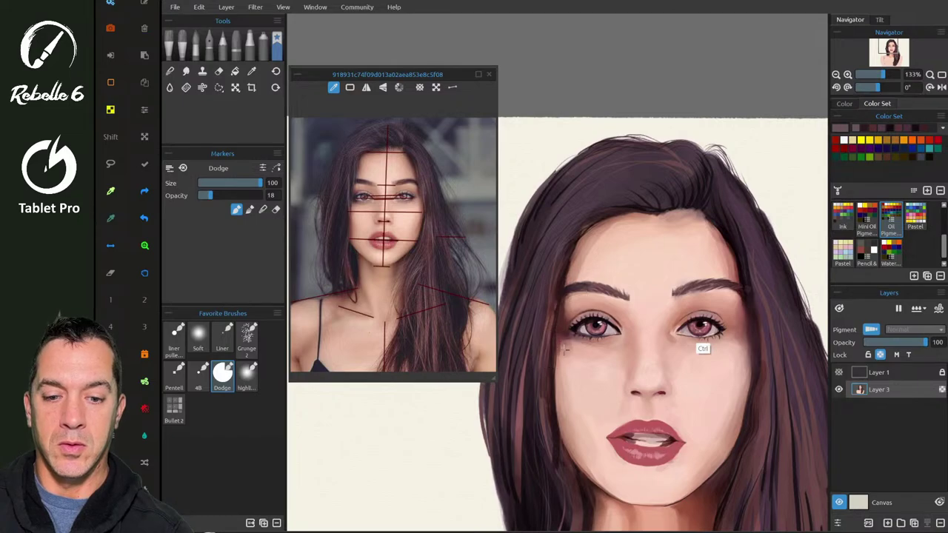
pyautogui.scroll(-2, 605, 502)
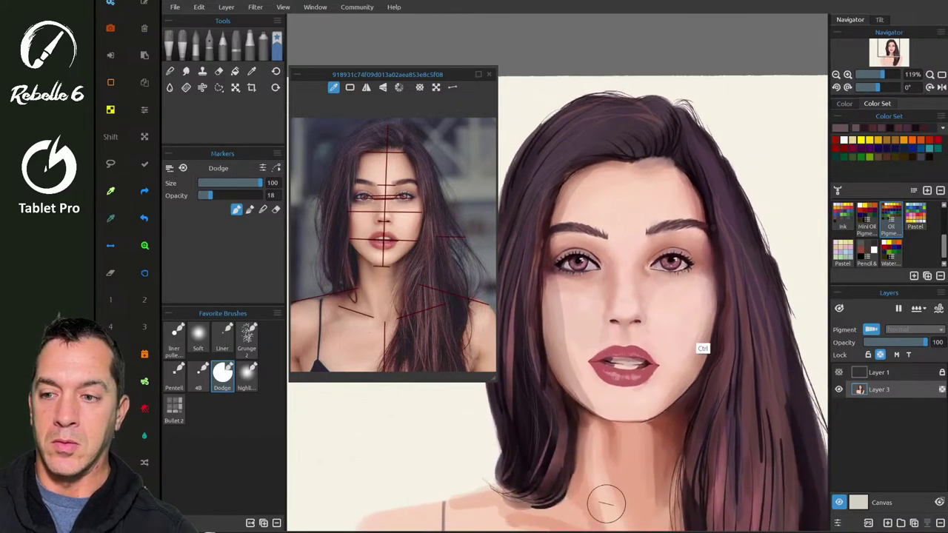
pyautogui.hotkey('ctrl', 'z')
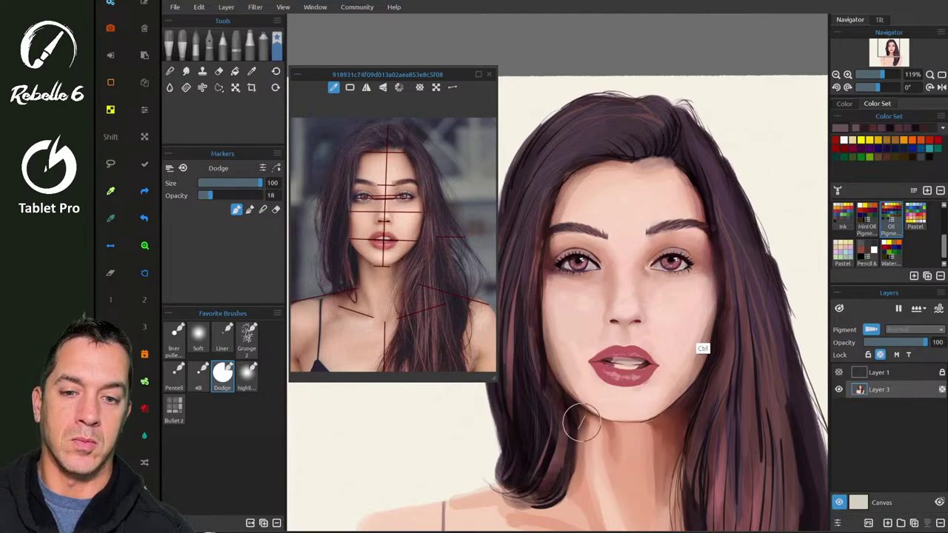
pyautogui.scroll(-3, 581, 423)
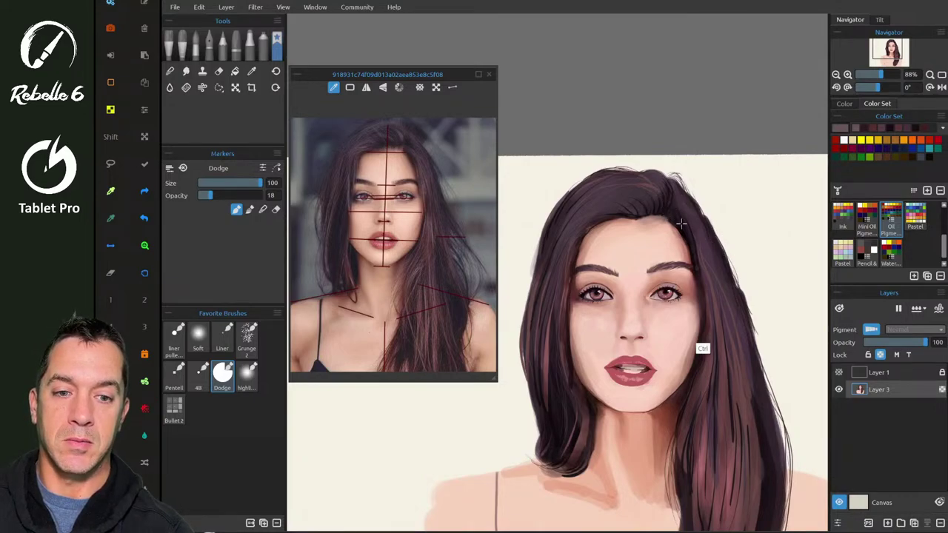
pyautogui.hotkey('ctrl', 'z')
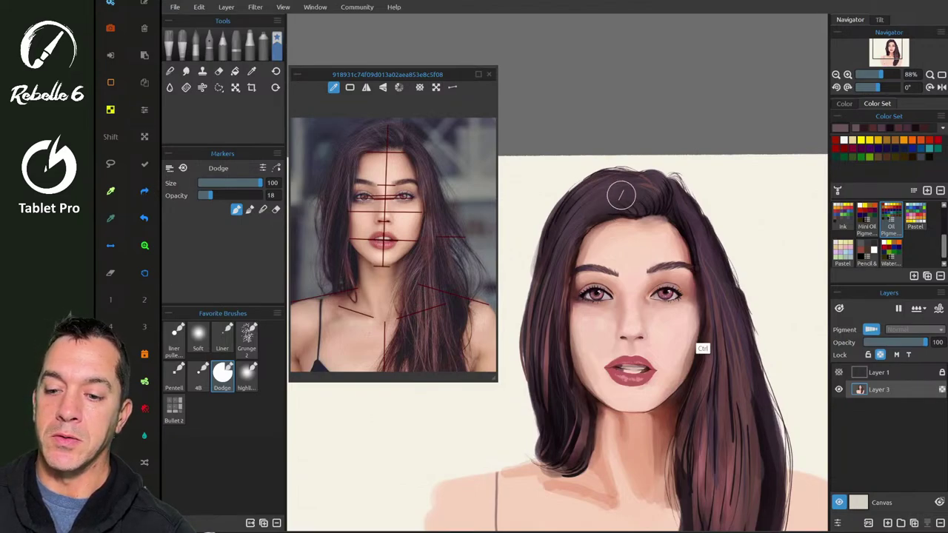
# - Glaze reddish highlights along the crown and outer hair edge with the highlight brush at size 25, opacity 100, and return to Dodge
pyautogui.press('8')
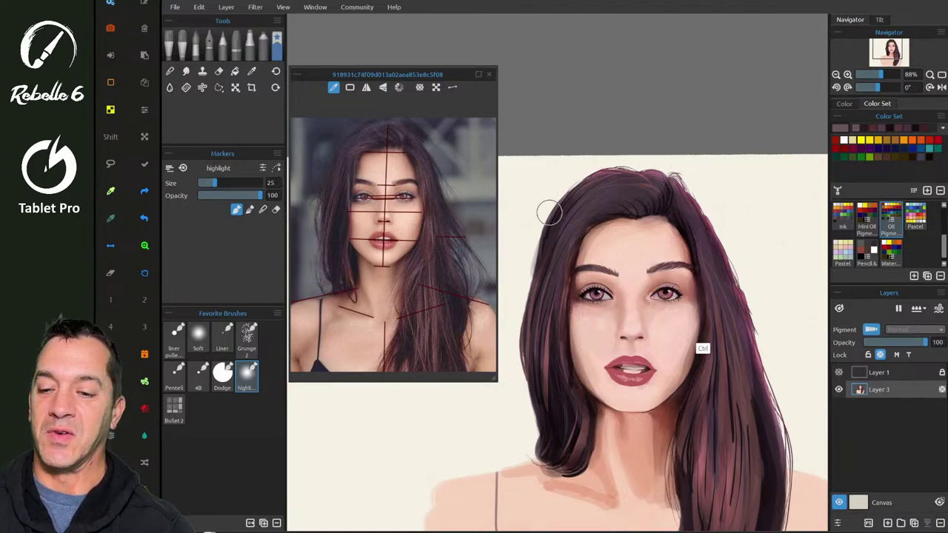
pyautogui.click(222, 379)
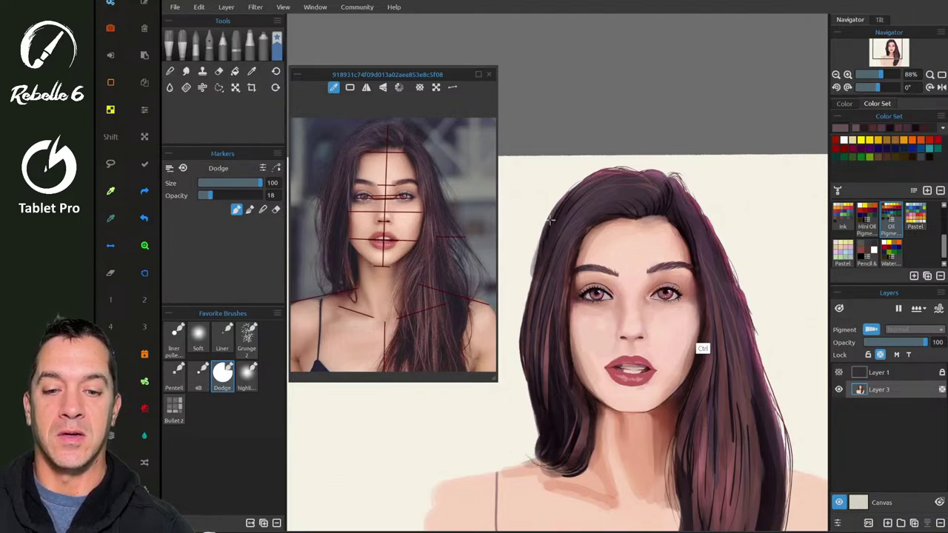
# - Unlock Layer 3's transparency and erase the grey smudge outside the hair near the eyebrow with the liner pulled string brush at size 18
pyautogui.scroll(5, 522, 339)
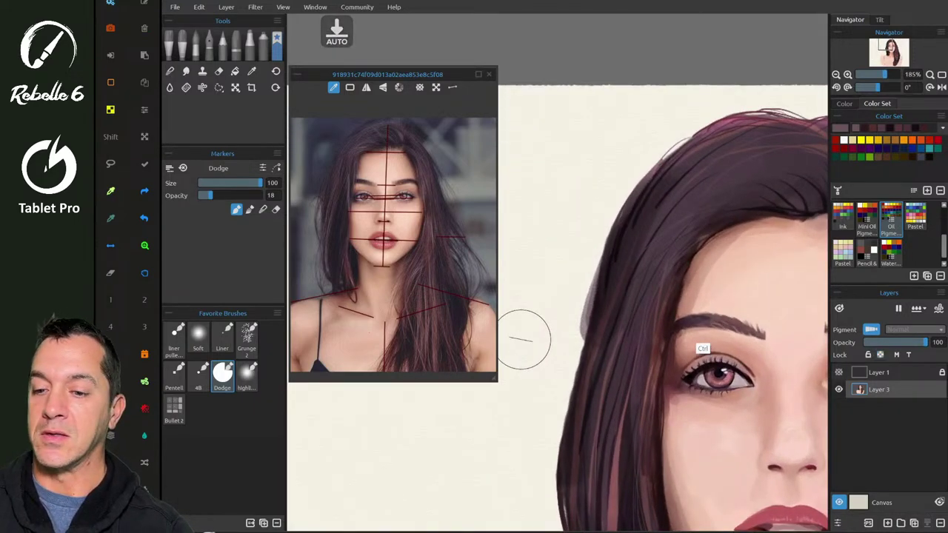
pyautogui.press('1')
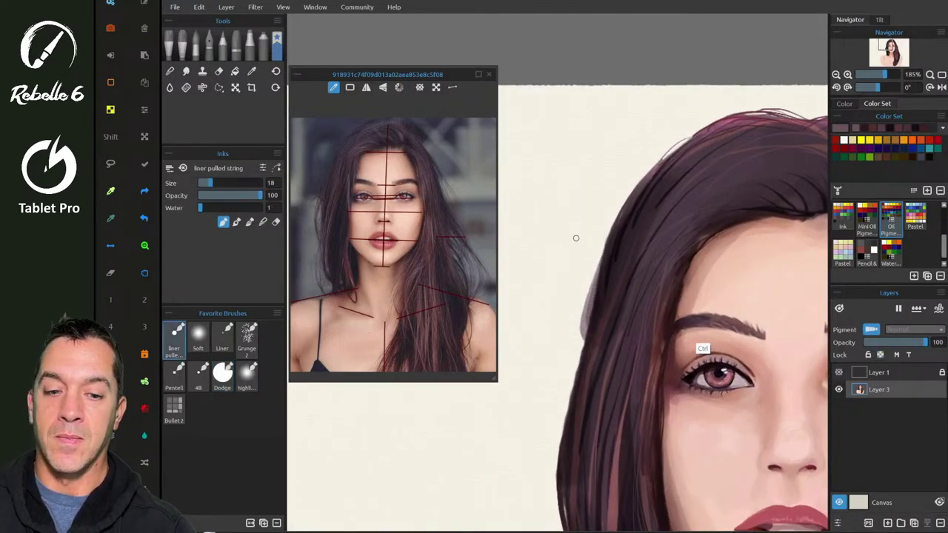
pyautogui.press('5')
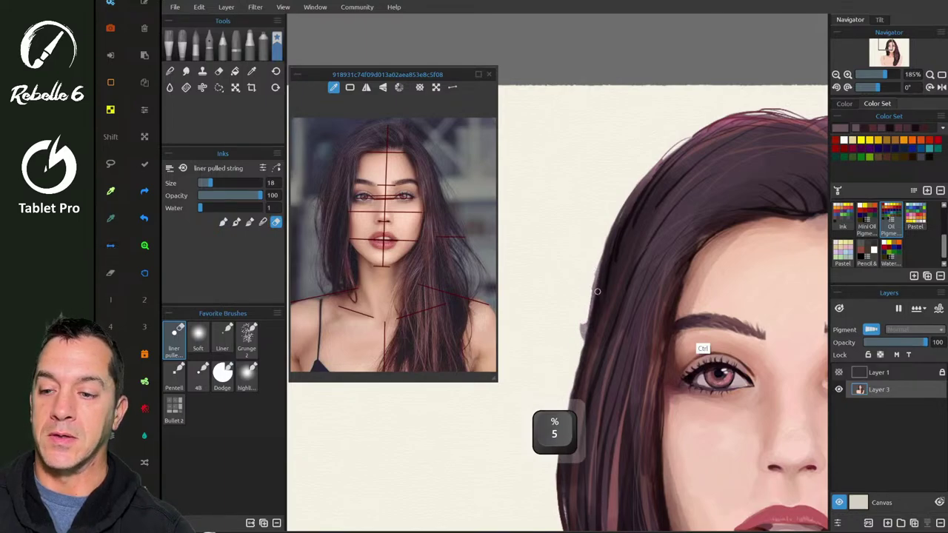
# - Move the liner pulled string and Soft brushes to the end of the favorite brushes and switch to the Liner brush
pyautogui.moveTo(174, 339)
pyautogui.mouseDown()
pyautogui.moveTo(209, 339)
pyautogui.moveTo(195, 411)
pyautogui.mouseUp()
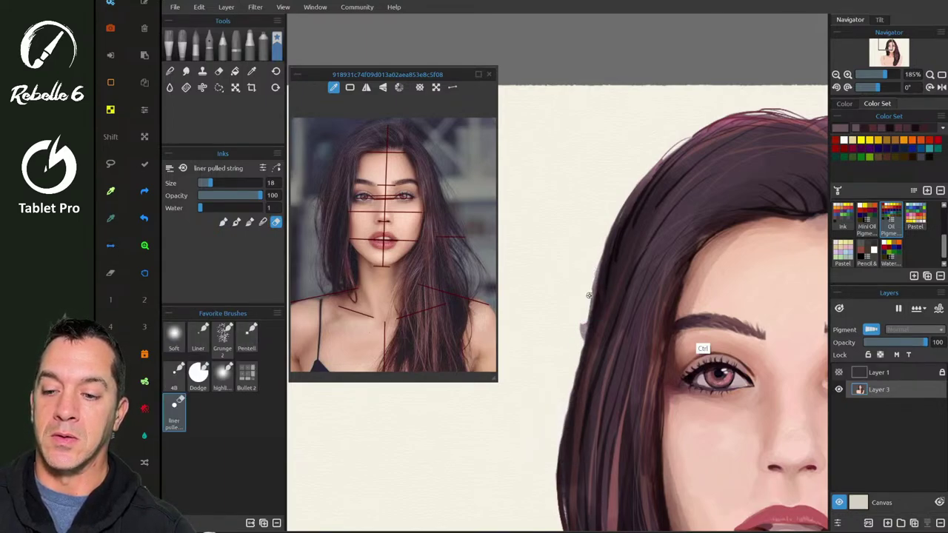
pyautogui.moveTo(174, 337); pyautogui.dragTo(196, 411)
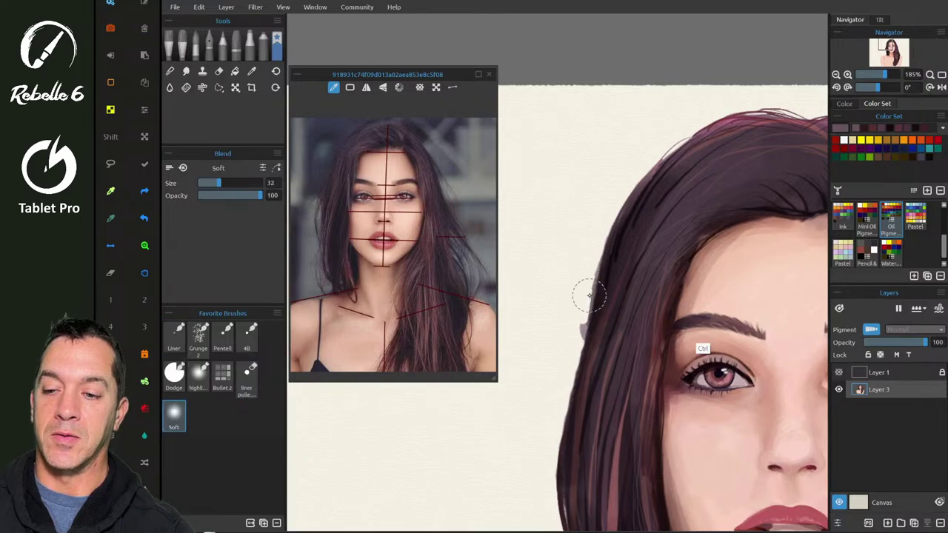
pyautogui.click(174, 337)
# - Undo the stray Liner stroke and erase the grey smudge and rough edge along the hair beside the eye with Liner at size 4, opacity 62
pyautogui.moveTo(589, 295)
pyautogui.mouseDown()
pyautogui.moveTo(577, 349)
pyautogui.moveTo(586, 288)
pyautogui.mouseUp()
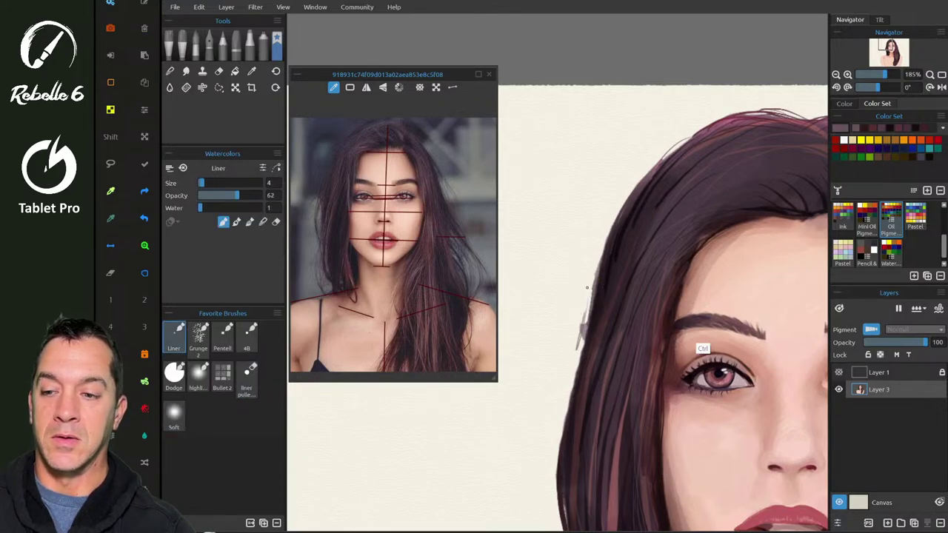
pyautogui.hotkey('ctrl', 'z')
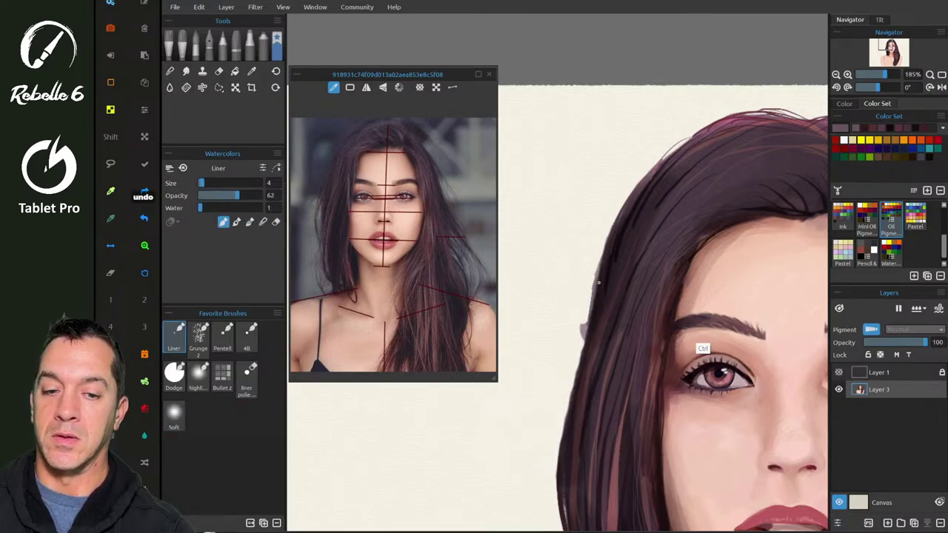
pyautogui.press('5')
pyautogui.moveTo(586, 309); pyautogui.dragTo(583, 337)
pyautogui.moveTo(595, 269)
pyautogui.mouseDown()
pyautogui.moveTo(585, 336)
pyautogui.moveTo(596, 267)
pyautogui.mouseUp()
pyautogui.moveTo(596, 267); pyautogui.dragTo(572, 371)
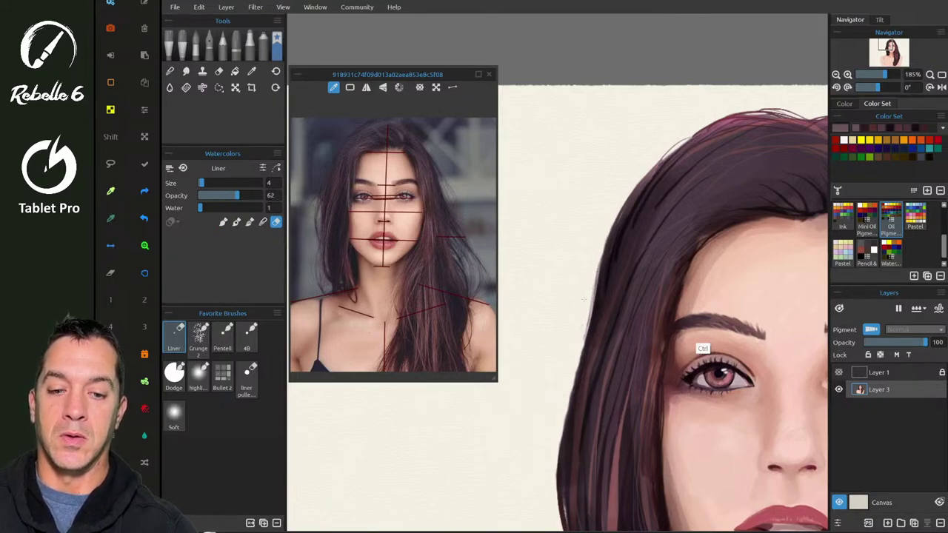
pyautogui.moveTo(553, 436); pyautogui.dragTo(552, 460)
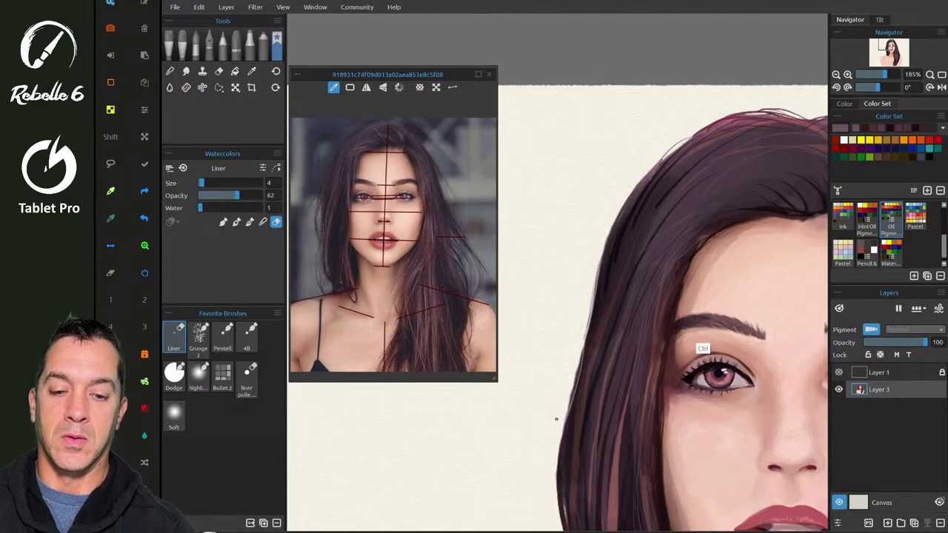
pyautogui.moveTo(577, 369); pyautogui.dragTo(558, 425)
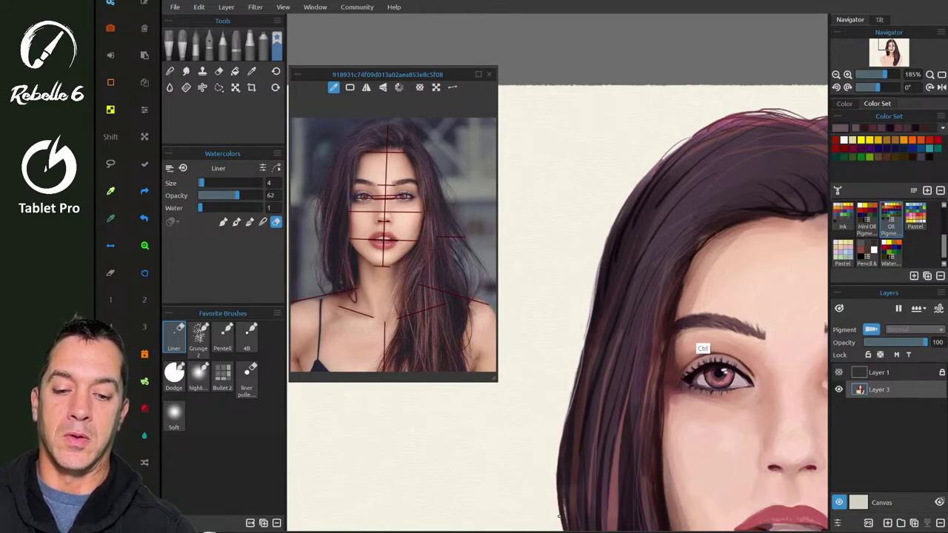
pyautogui.moveTo(556, 463)
pyautogui.mouseDown()
pyautogui.moveTo(560, 506)
pyautogui.moveTo(559, 441)
pyautogui.moveTo(568, 522)
pyautogui.mouseUp()
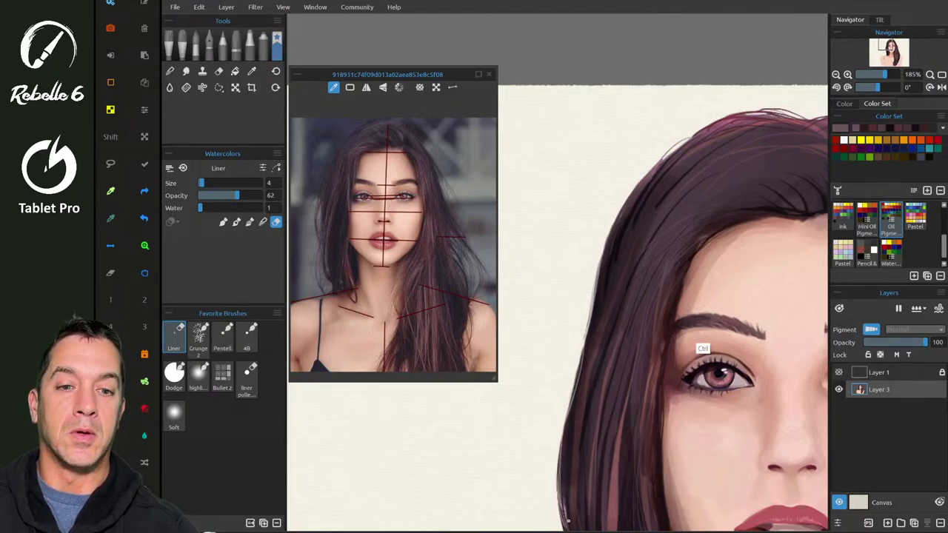
# - Erase stray paint along the hair's outer edge from the upper crown down to the temple with the Liner brush
pyautogui.scroll(-2, 567, 521)
pyautogui.moveTo(574, 231); pyautogui.dragTo(628, 166)
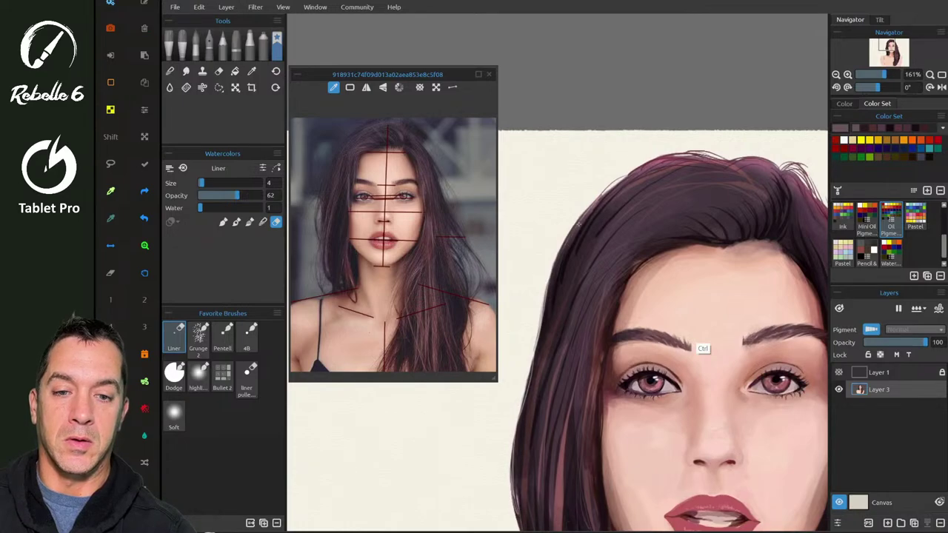
pyautogui.moveTo(578, 223)
pyautogui.mouseDown()
pyautogui.moveTo(603, 192)
pyautogui.moveTo(580, 227)
pyautogui.moveTo(647, 172)
pyautogui.moveTo(629, 178)
pyautogui.mouseUp()
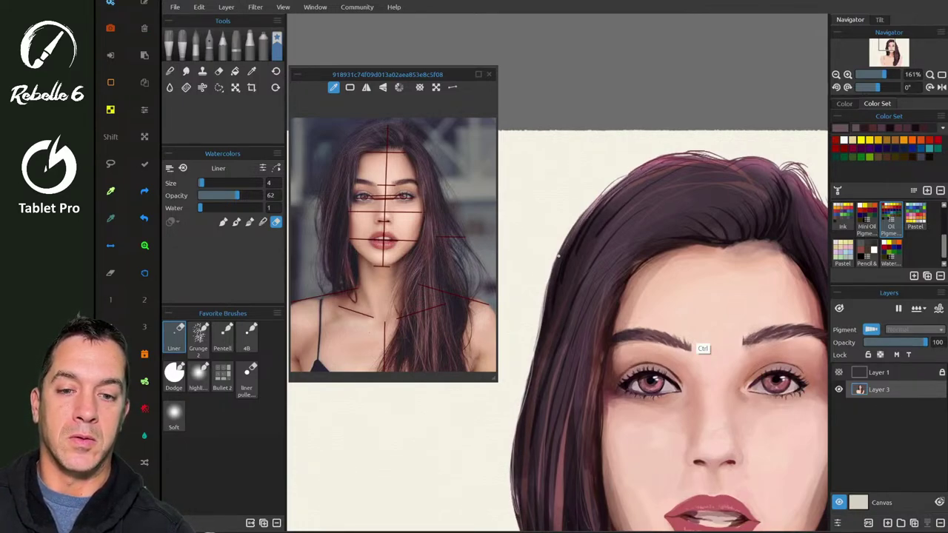
pyautogui.moveTo(558, 257)
pyautogui.mouseDown()
pyautogui.moveTo(538, 327)
pyautogui.moveTo(565, 232)
pyautogui.moveTo(528, 349)
pyautogui.moveTo(551, 253)
pyautogui.moveTo(533, 309)
pyautogui.moveTo(527, 354)
pyautogui.mouseUp()
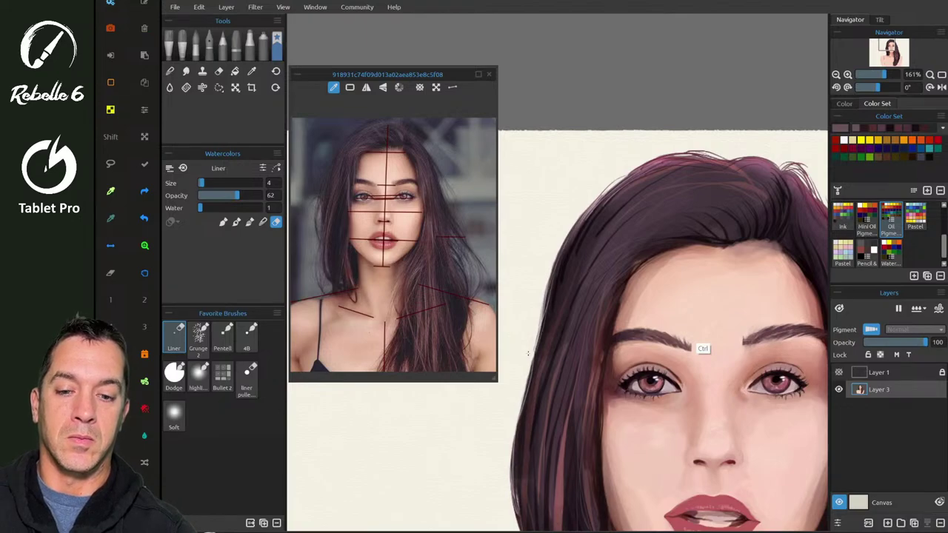
# - Erase the stray strands outside the long hair's edge on the opposite side of the face with the Liner brush
pyautogui.scroll(-2, 518, 385)
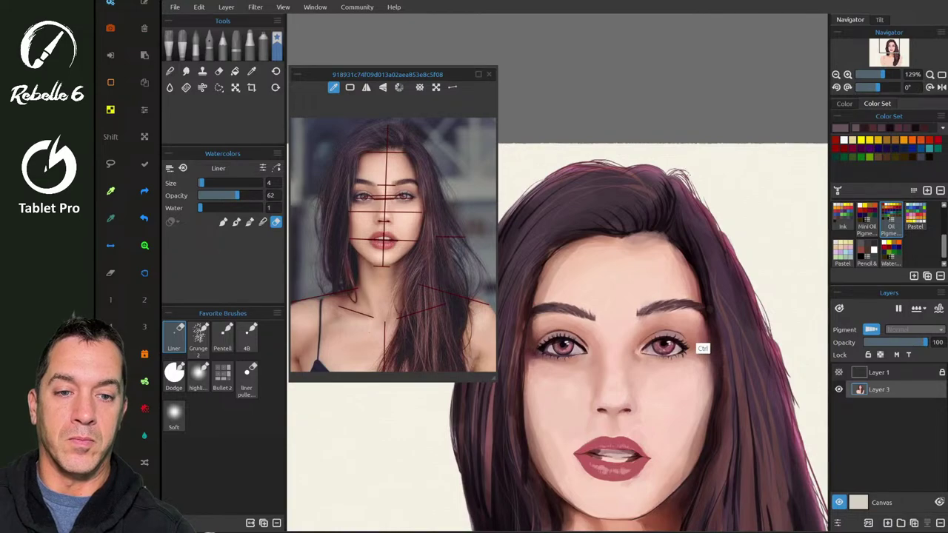
pyautogui.scroll(-2, 629, 311)
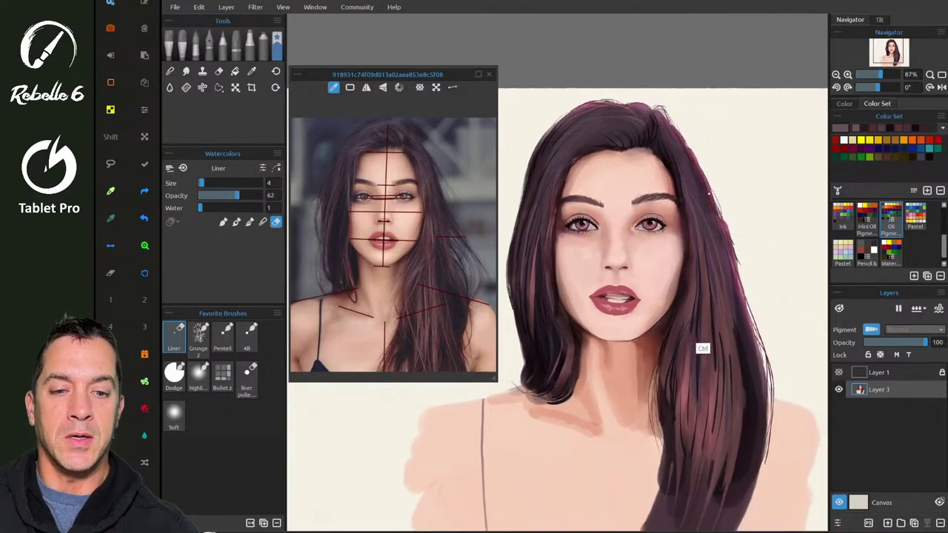
pyautogui.scroll(1, 629, 311)
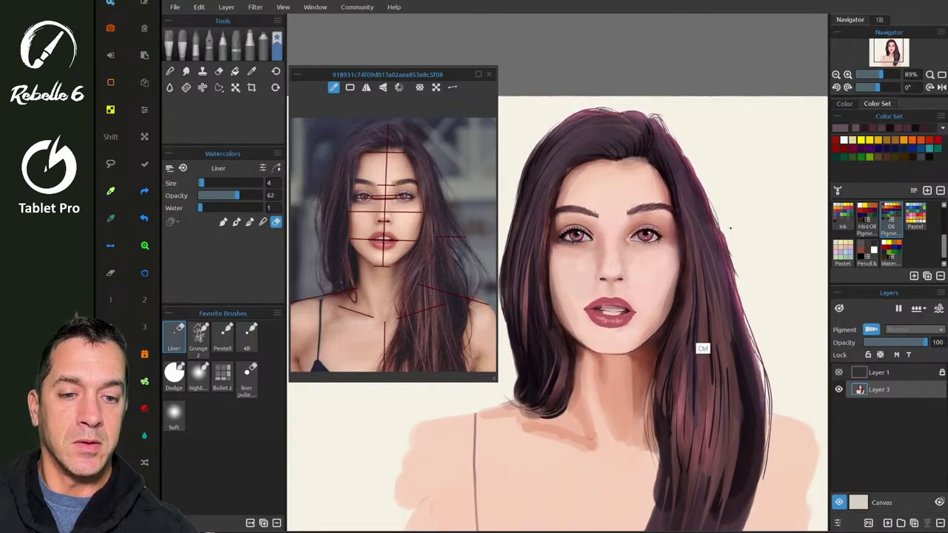
pyautogui.moveTo(719, 219); pyautogui.dragTo(739, 292)
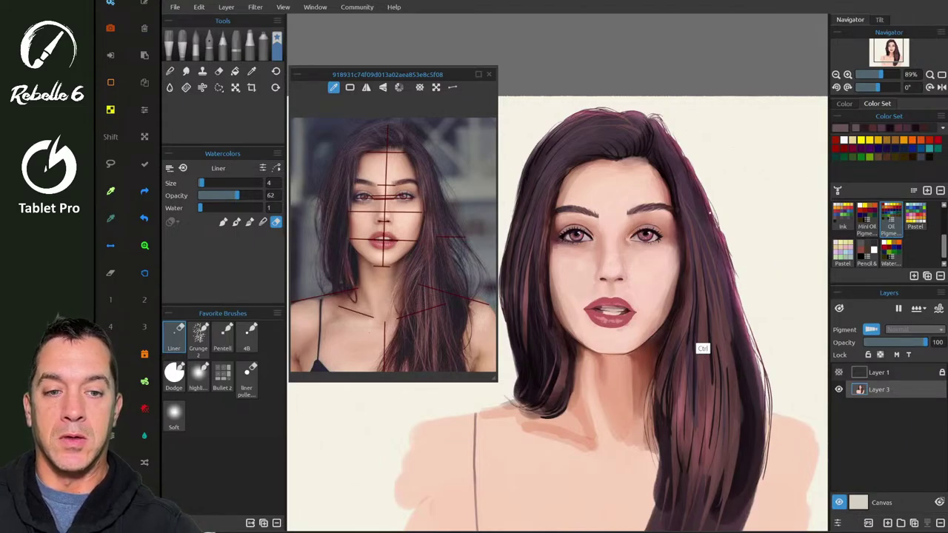
pyautogui.moveTo(709, 213); pyautogui.dragTo(714, 228)
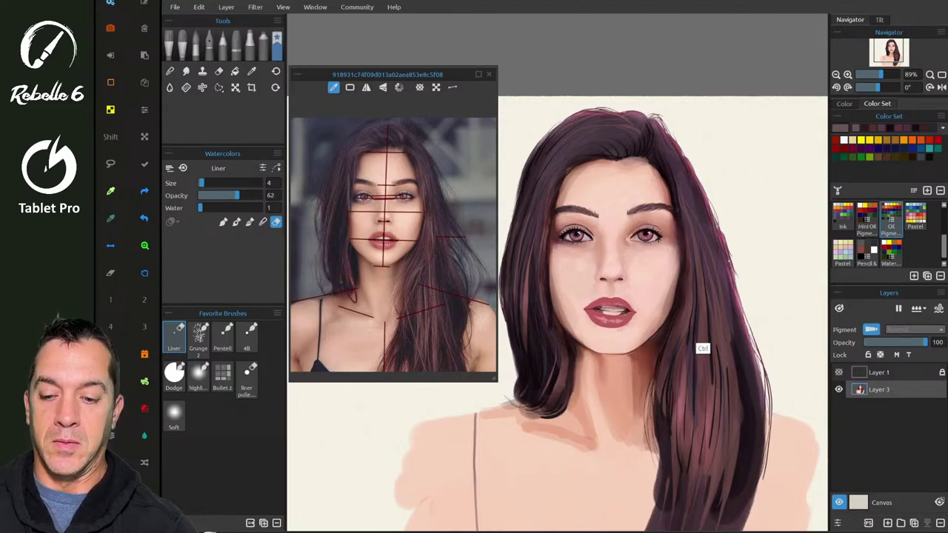
# - Switch to YouTube Studio to check the live stream's chat and return to Rebelle
pyautogui.hotkey('alt', 'Tab')
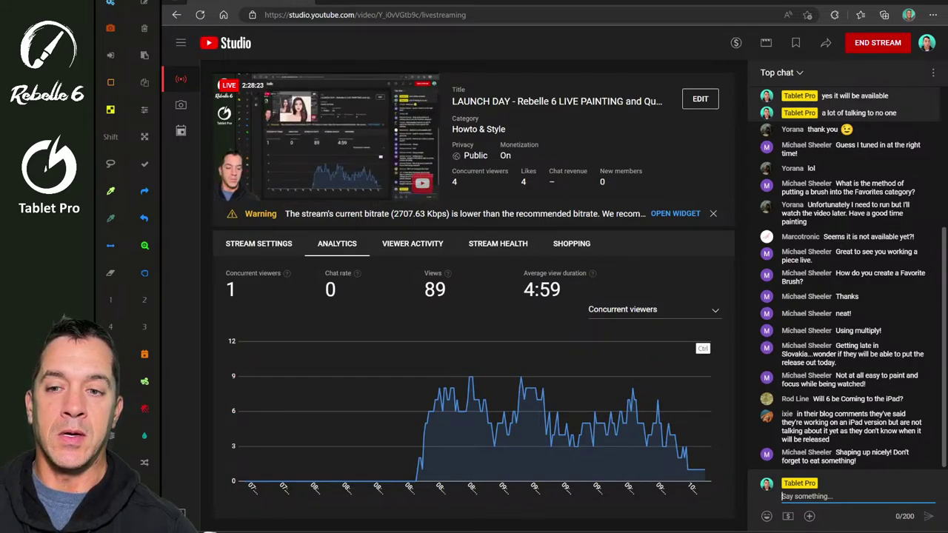
pyautogui.click(887, 0)
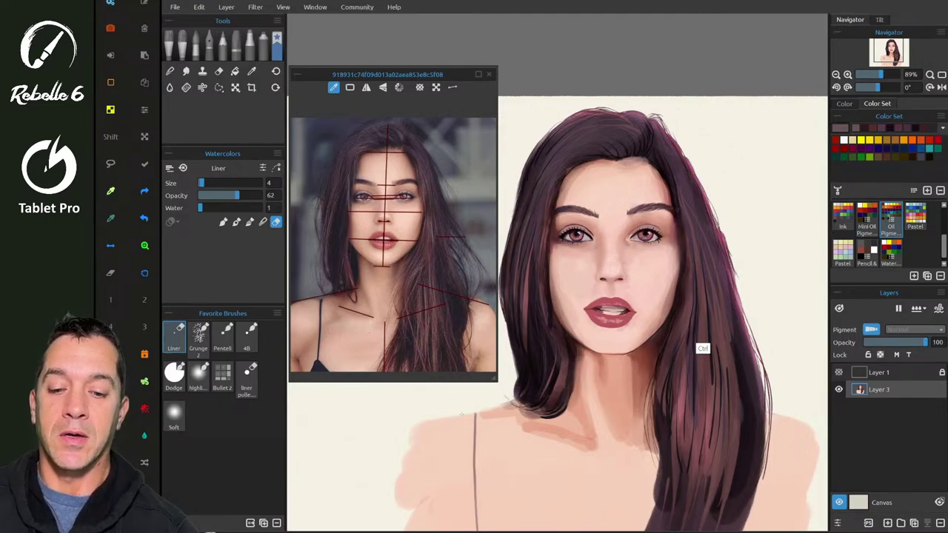
# - Reframe the reference photo to include both shoulders and arms, and display the reference image guides over the painting
pyautogui.scroll(-3, 393, 244)
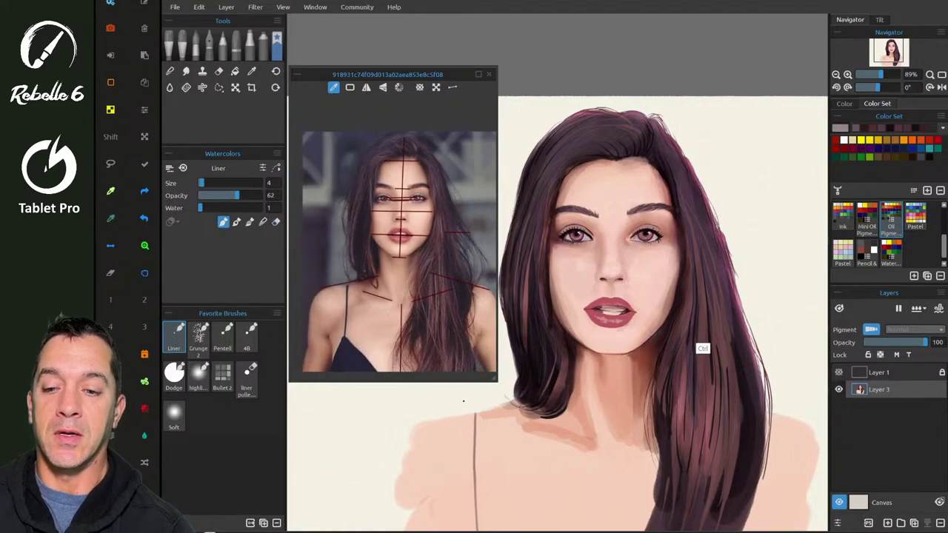
pyautogui.scroll(1, 393, 244)
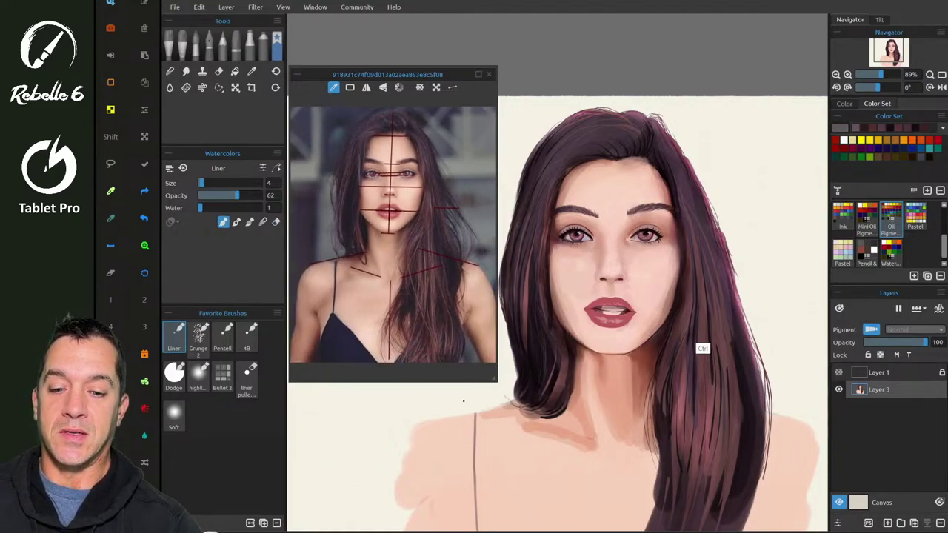
pyautogui.click(283, 7)
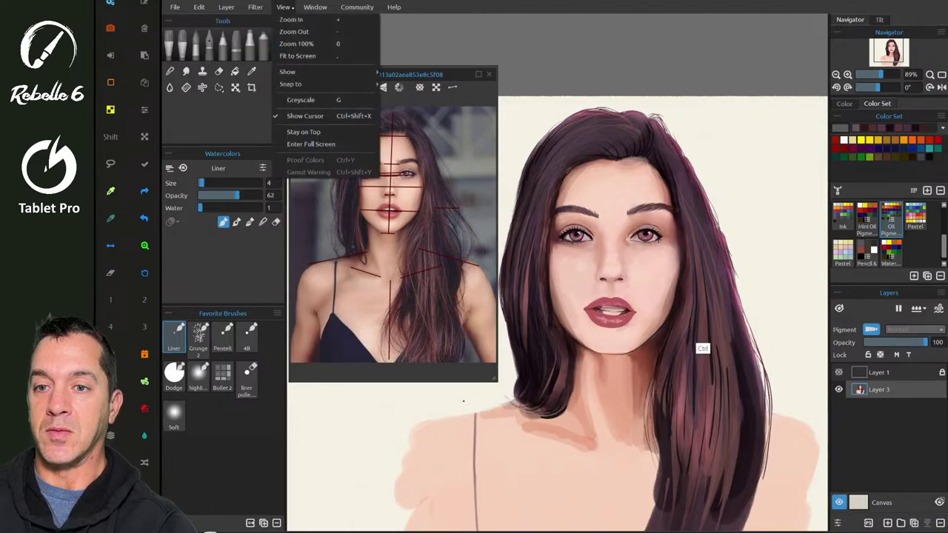
pyautogui.moveTo(342, 71)
pyautogui.click(400, 72)
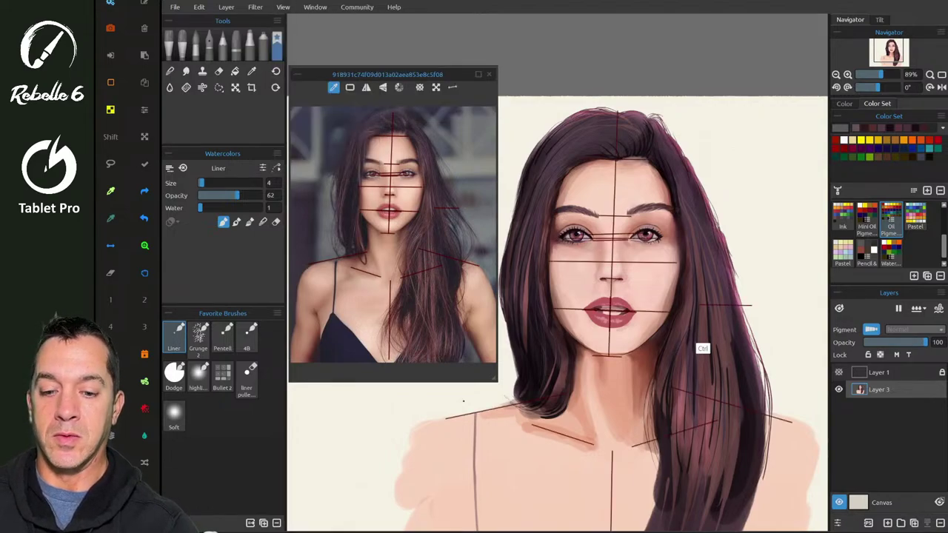
pyautogui.moveTo(422, 438); pyautogui.dragTo(412, 474)
pyautogui.moveTo(435, 413); pyautogui.dragTo(407, 494)
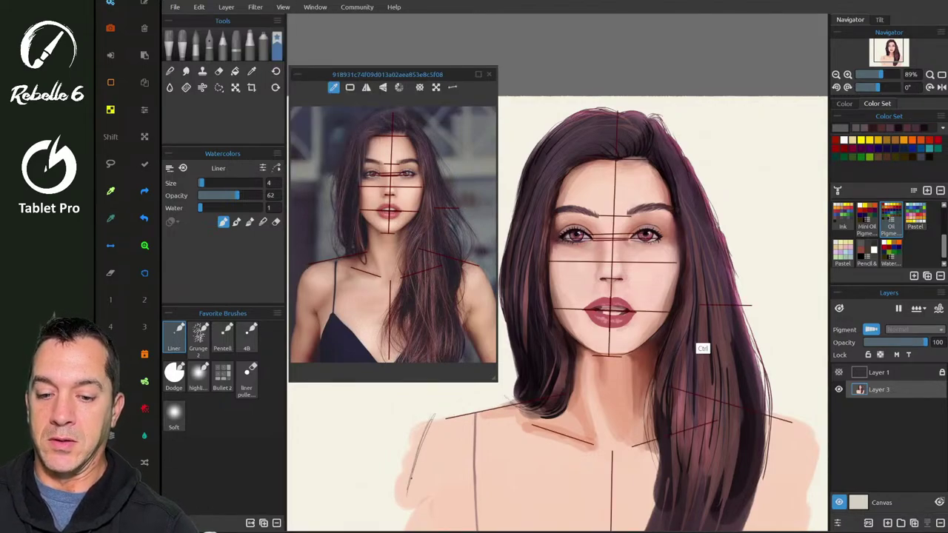
pyautogui.hotkey('ctrl', 'z')
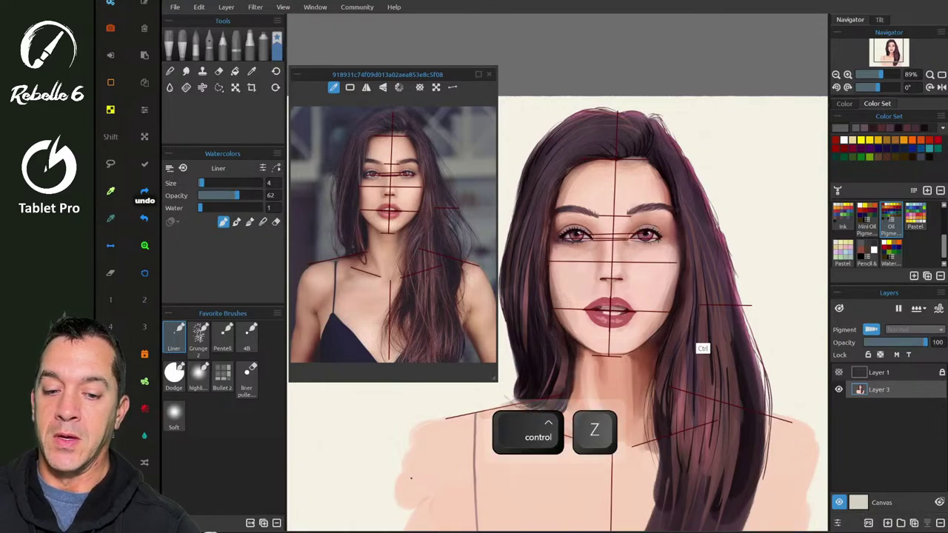
# - Erase the excess skin paint outside both shoulders and upper arms with the Grunge 2 brush at size 28, loading 48, oiliness 25
pyautogui.press('5')
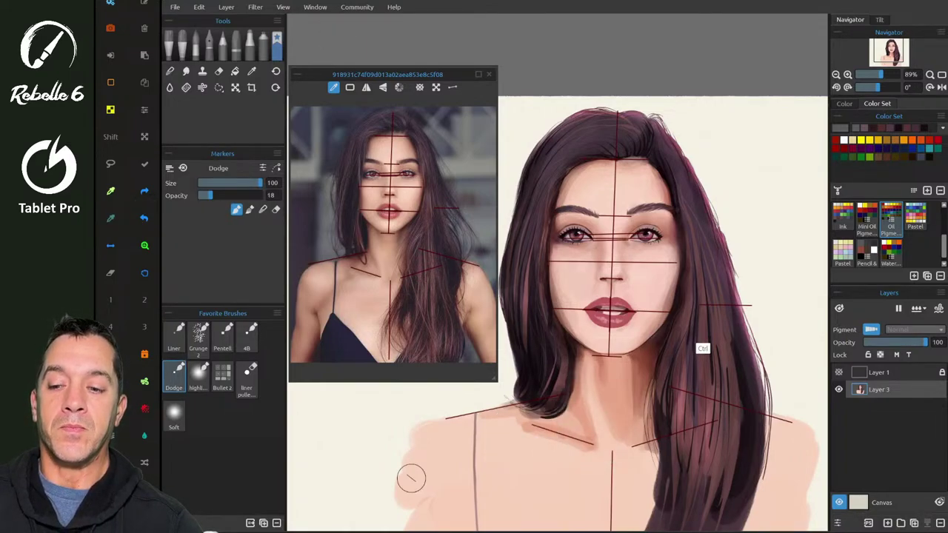
pyautogui.press('2')
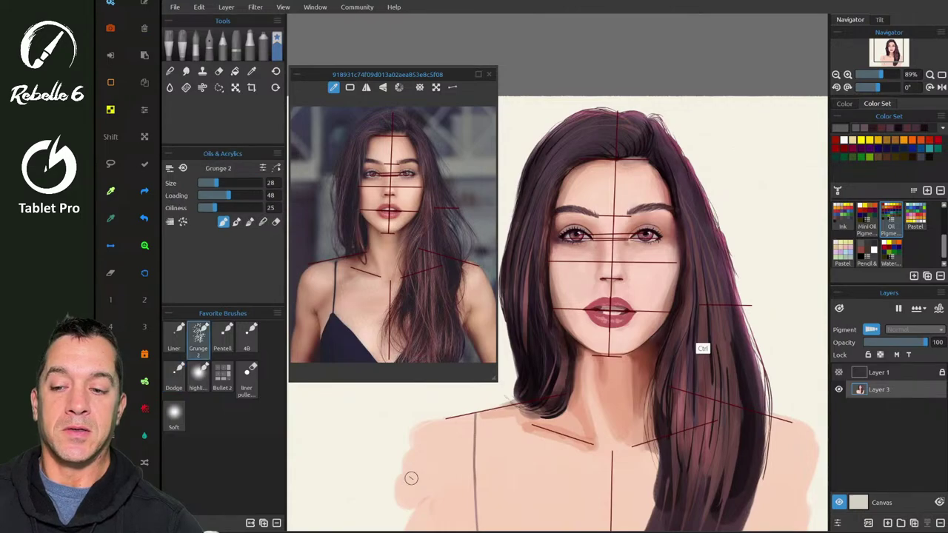
pyautogui.press('e')
pyautogui.moveTo(415, 426)
pyautogui.mouseDown()
pyautogui.moveTo(405, 479)
pyautogui.moveTo(444, 409)
pyautogui.moveTo(411, 420)
pyautogui.moveTo(401, 506)
pyautogui.mouseUp()
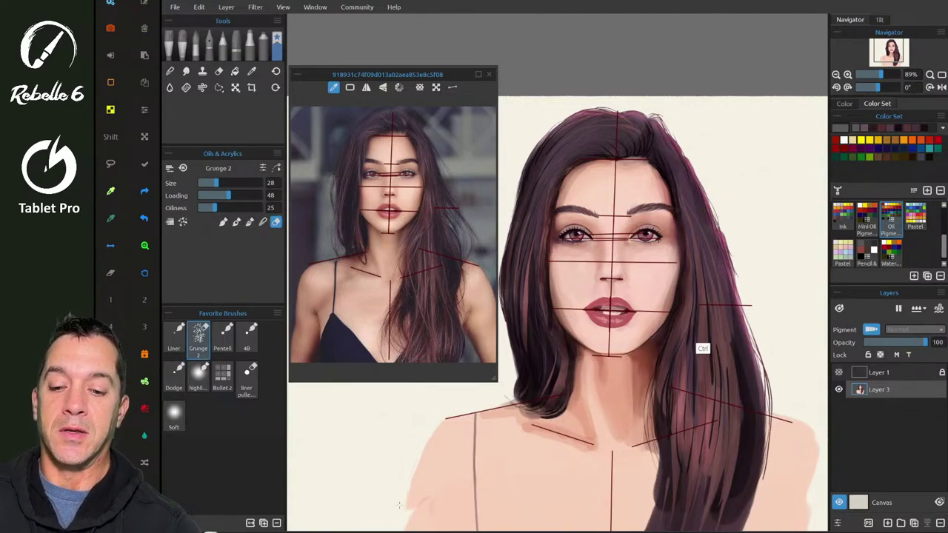
pyautogui.moveTo(419, 457); pyautogui.dragTo(401, 508)
pyautogui.scroll(-1, 401, 508)
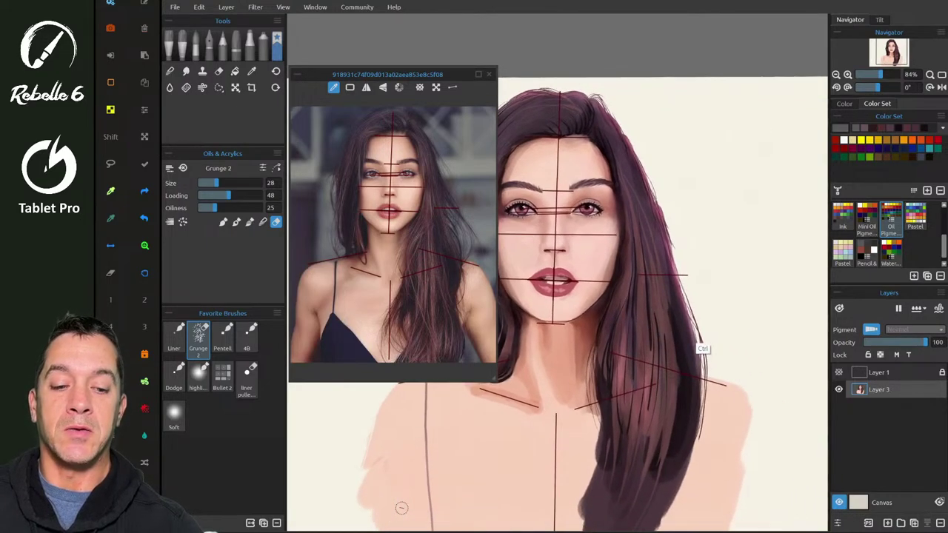
pyautogui.moveTo(750, 390)
pyautogui.mouseDown()
pyautogui.moveTo(745, 408)
pyautogui.moveTo(737, 390)
pyautogui.moveTo(749, 429)
pyautogui.mouseUp()
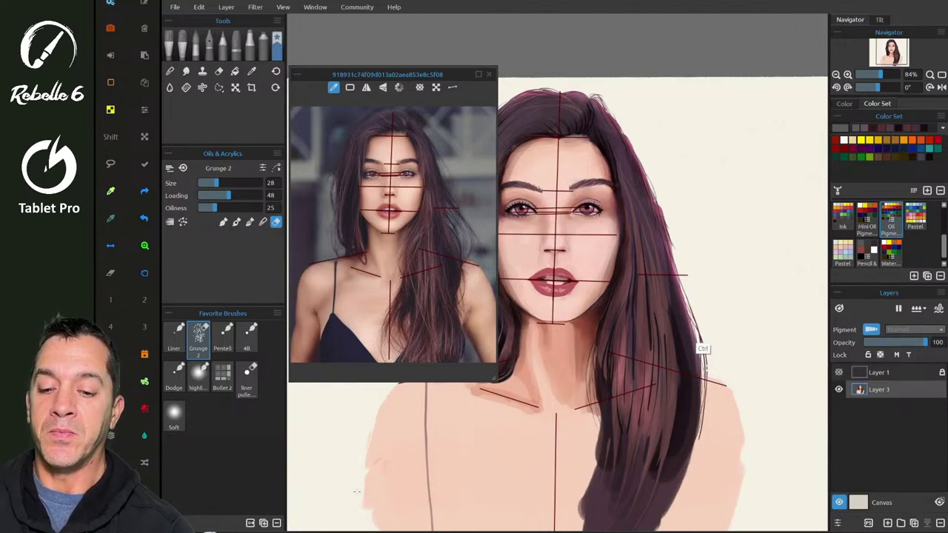
# - Hide the reference image guides on the painting
pyautogui.scroll(1, 362, 507)
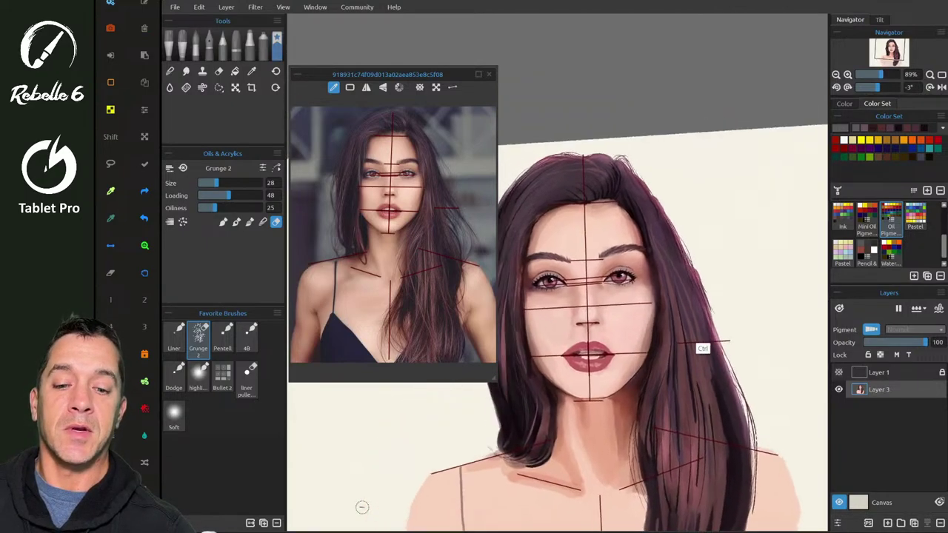
pyautogui.scroll(-1, 362, 507)
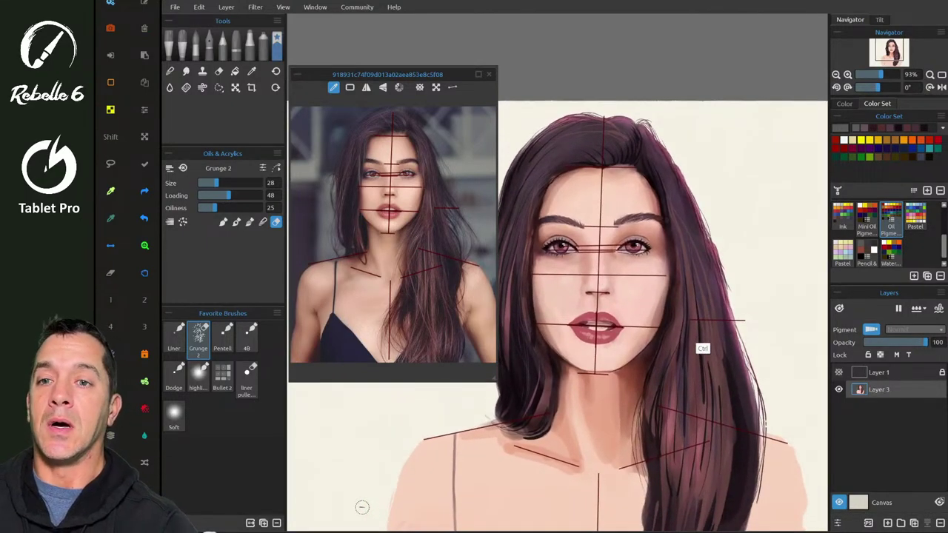
pyautogui.click(283, 7)
pyautogui.moveTo(325, 72)
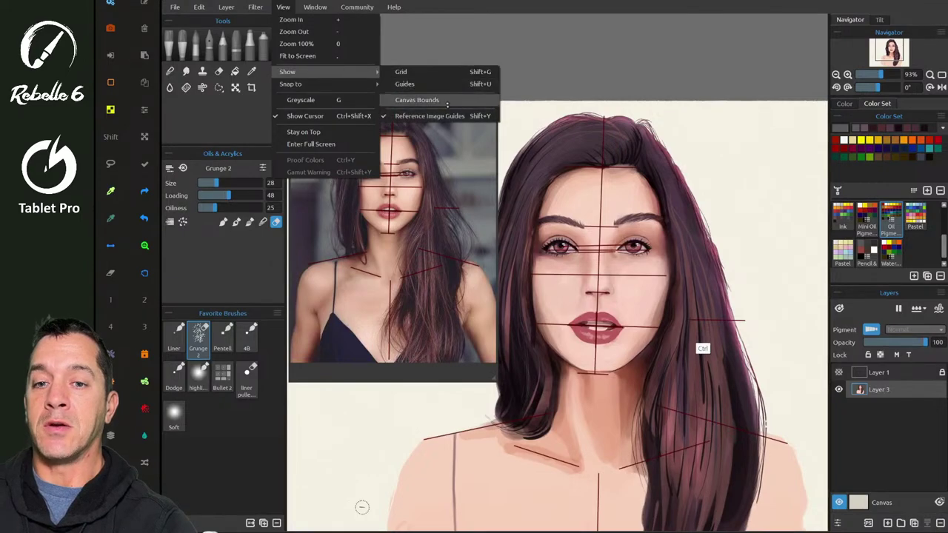
pyautogui.click(447, 104)
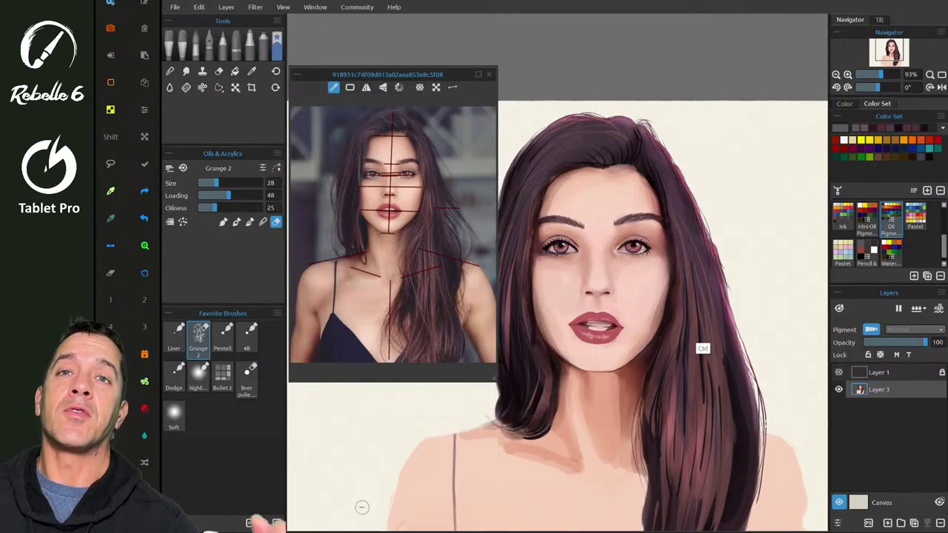
# - Try touching up the inner corner of the eye beside the reference photo with the Dodge marker at size 7, and undo the strokes
pyautogui.scroll(-1, 362, 507)
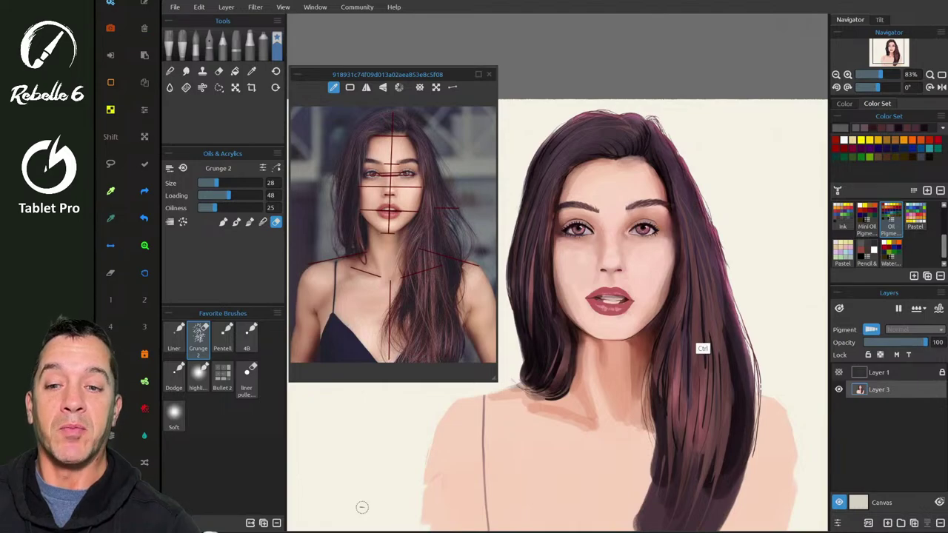
pyautogui.scroll(10, 362, 507)
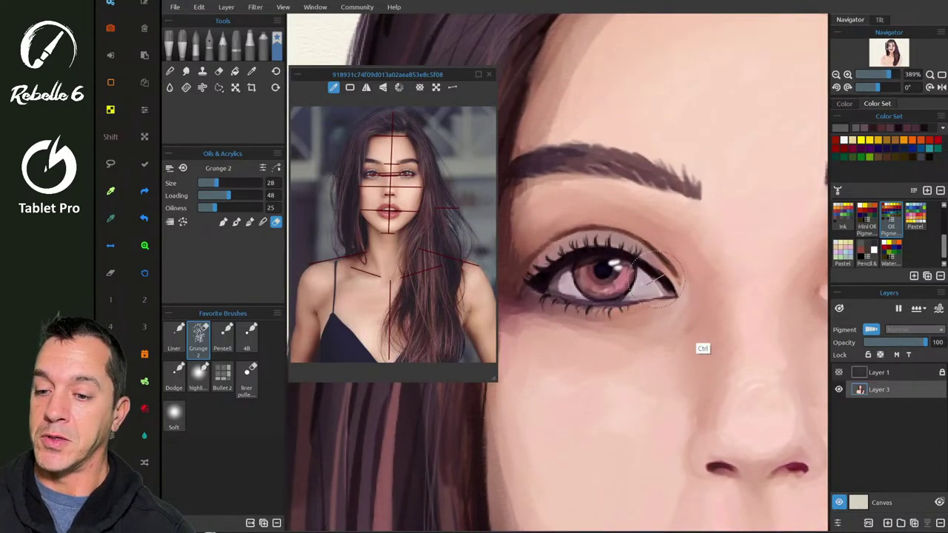
pyautogui.click(174, 376)
pyautogui.moveTo(655, 280)
pyautogui.mouseDown()
pyautogui.moveTo(657, 292)
pyautogui.moveTo(657, 281)
pyautogui.mouseUp()
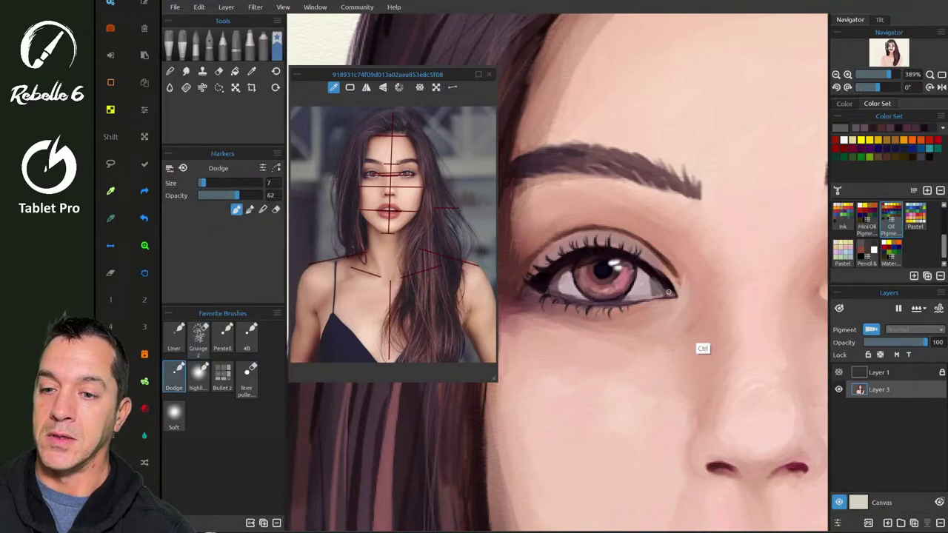
pyautogui.hotkey('ctrl', 'z')
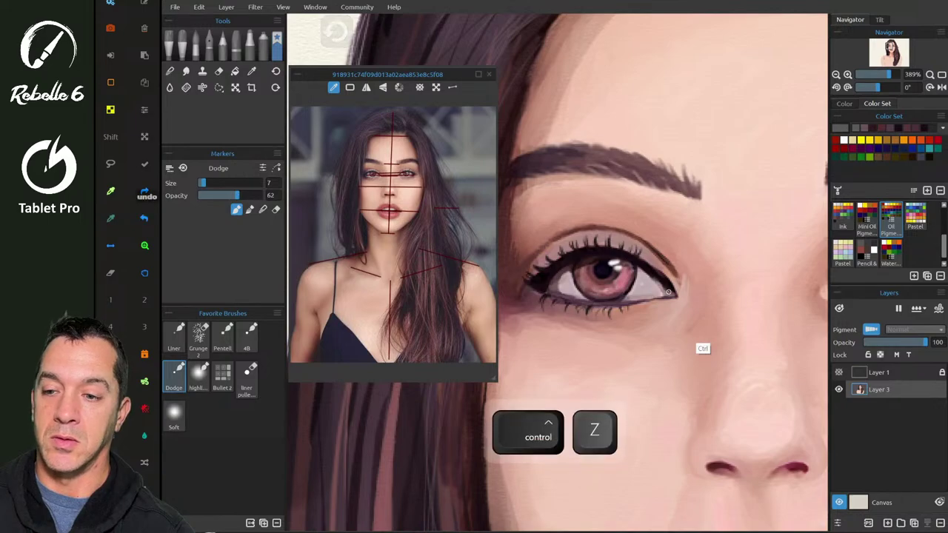
pyautogui.moveTo(665, 274); pyautogui.dragTo(674, 327)
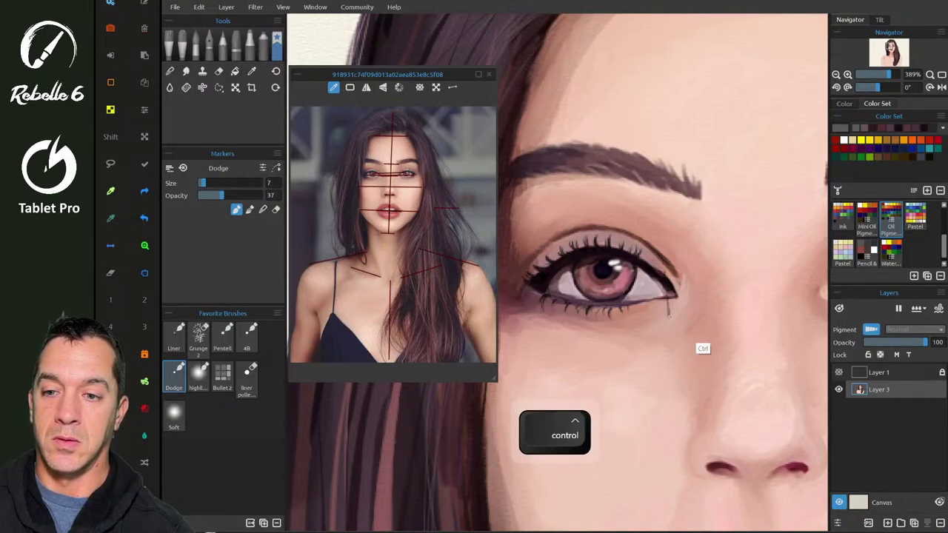
pyautogui.hotkey('ctrl', 'z')
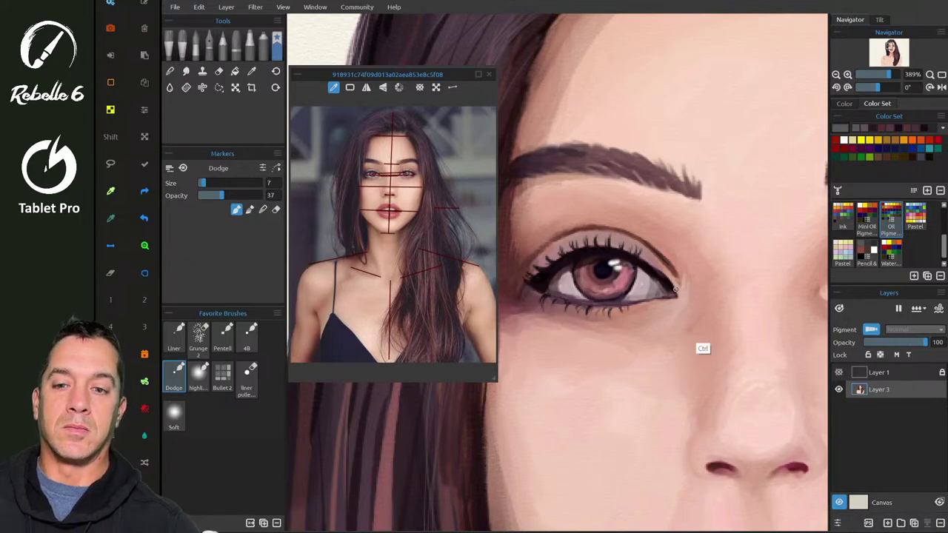
pyautogui.scroll(-5, 675, 288)
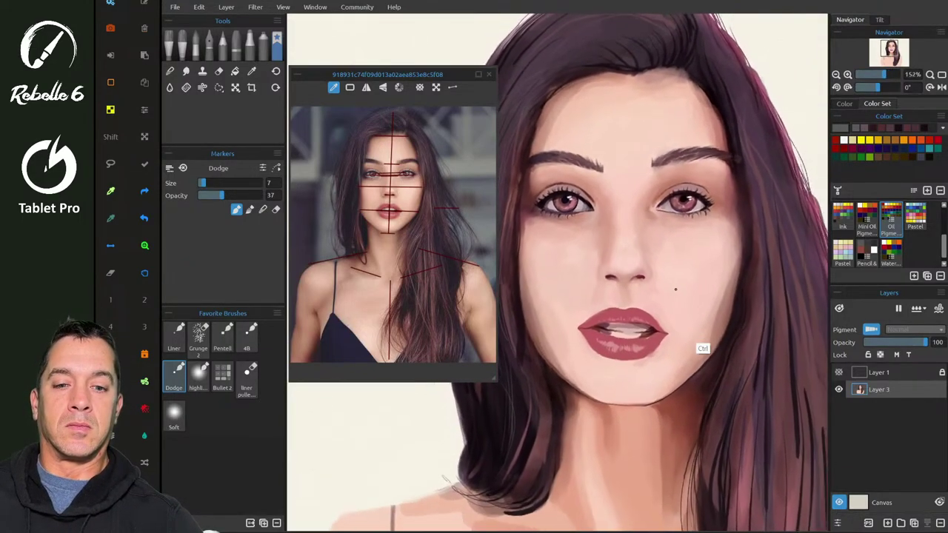
pyautogui.scroll(1, 675, 289)
pyautogui.hotkey('ctrl', 'z')
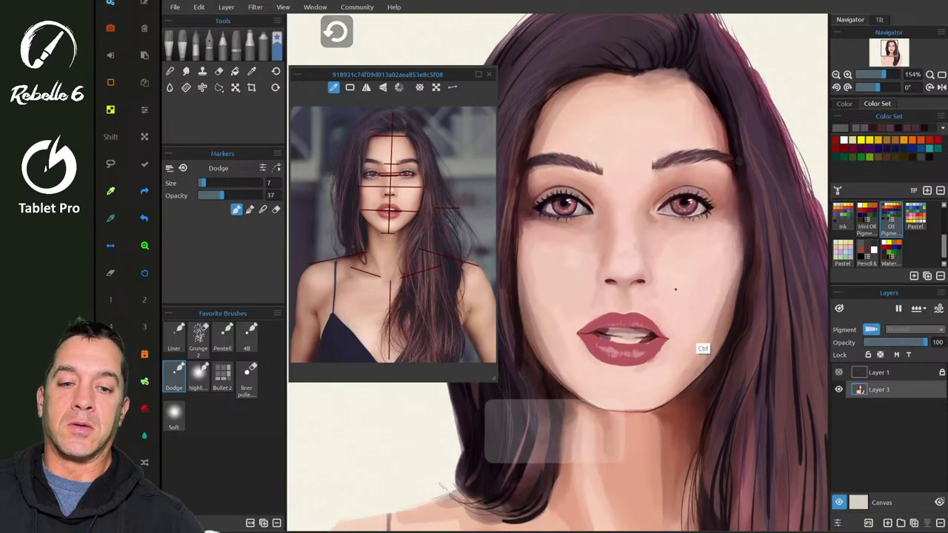
pyautogui.hotkey('ctrl', 'z')
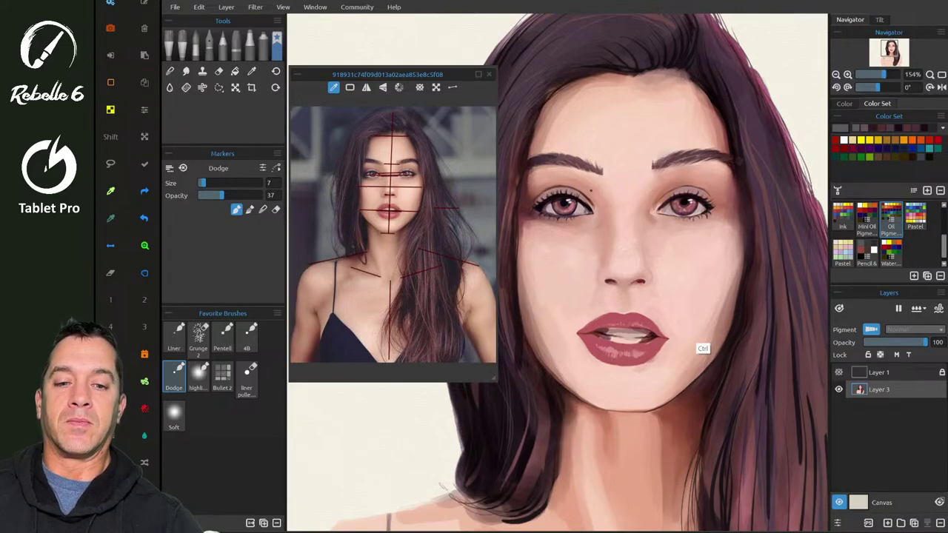
pyautogui.hotkey('ctrl', 'z')
# - Sample a nearby colour and soften the same eye's inner corner with the Dodge marker, ending at size 22 and opacity 16
pyautogui.scroll(5, 590, 190)
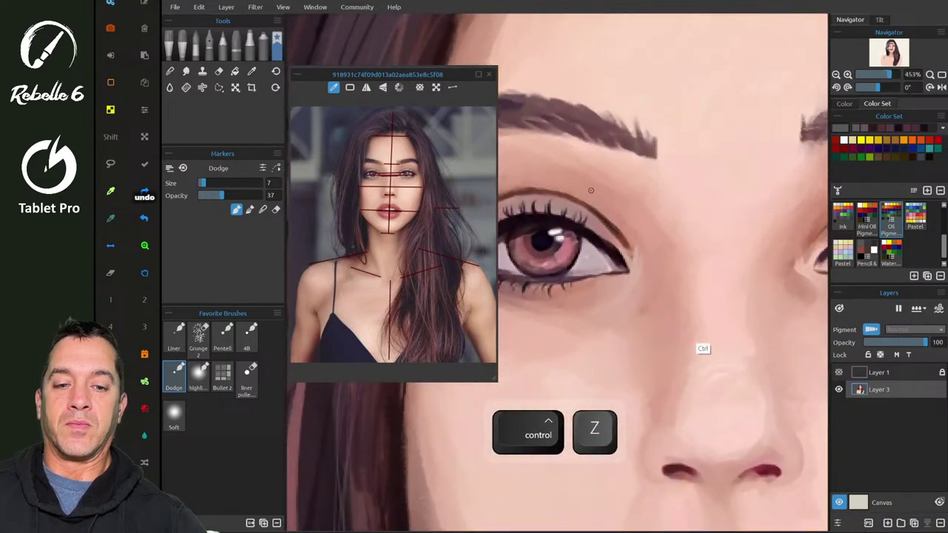
pyautogui.press('ctrl')
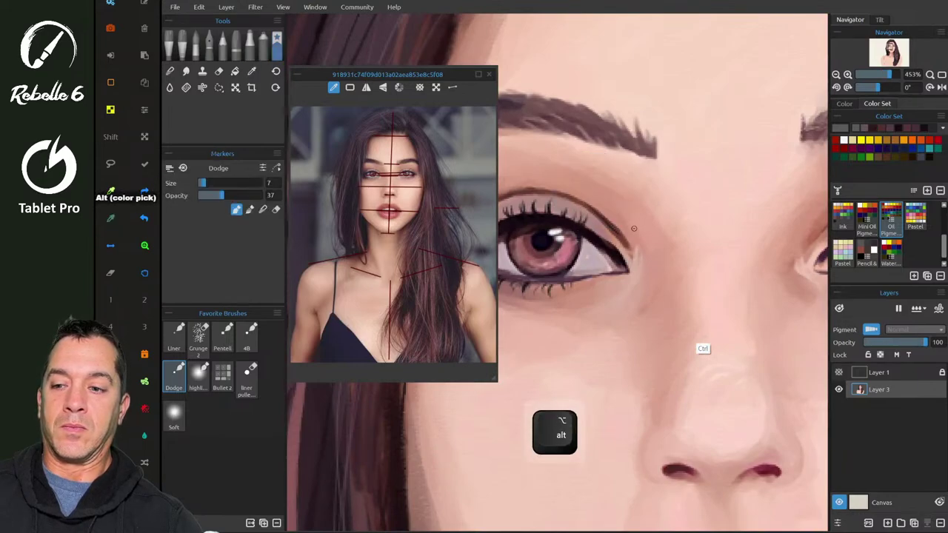
pyautogui.moveTo(631, 223)
pyautogui.mouseDown()
pyautogui.moveTo(631, 235)
pyautogui.moveTo(641, 229)
pyautogui.mouseUp()
pyautogui.moveTo(610, 267)
pyautogui.mouseDown()
pyautogui.moveTo(610, 253)
pyautogui.moveTo(621, 268)
pyautogui.mouseUp()
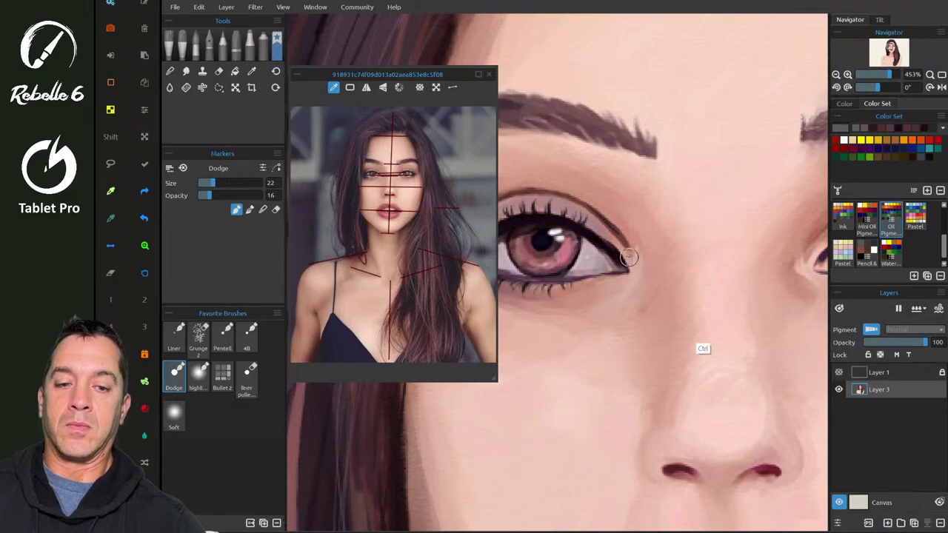
pyautogui.scroll(-1, 629, 257)
pyautogui.scroll(-10, 628, 257)
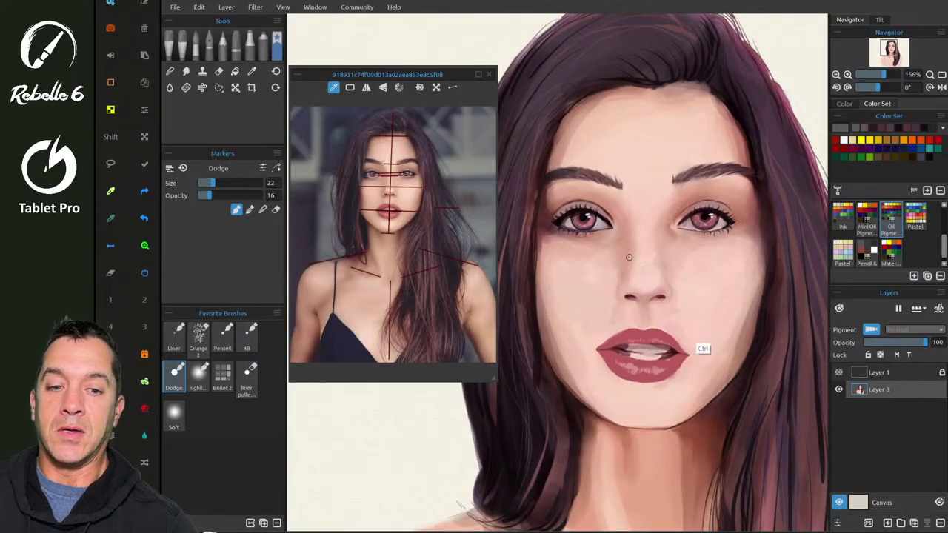
pyautogui.scroll(-4, 628, 257)
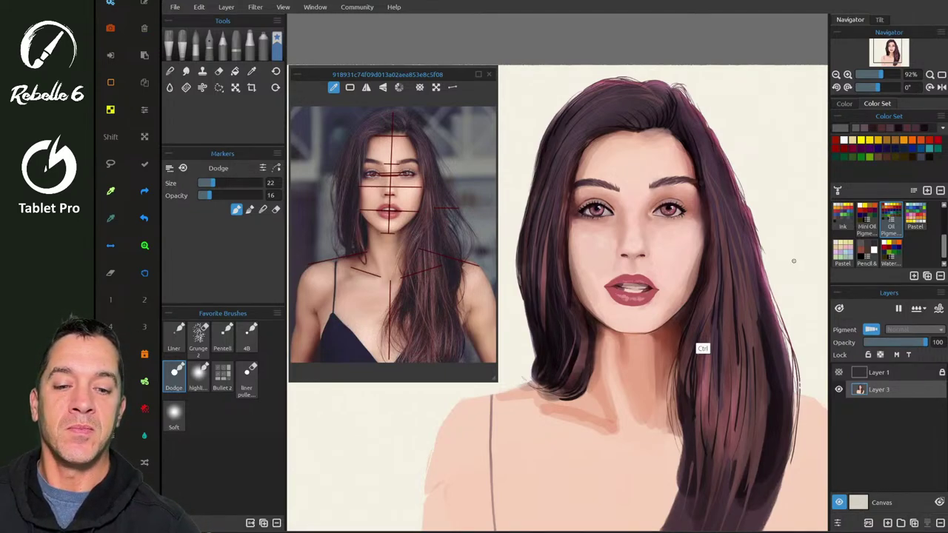
# - Switch to OBS Studio and stop the live stream
pyautogui.hotkey('alt', 'Tab')
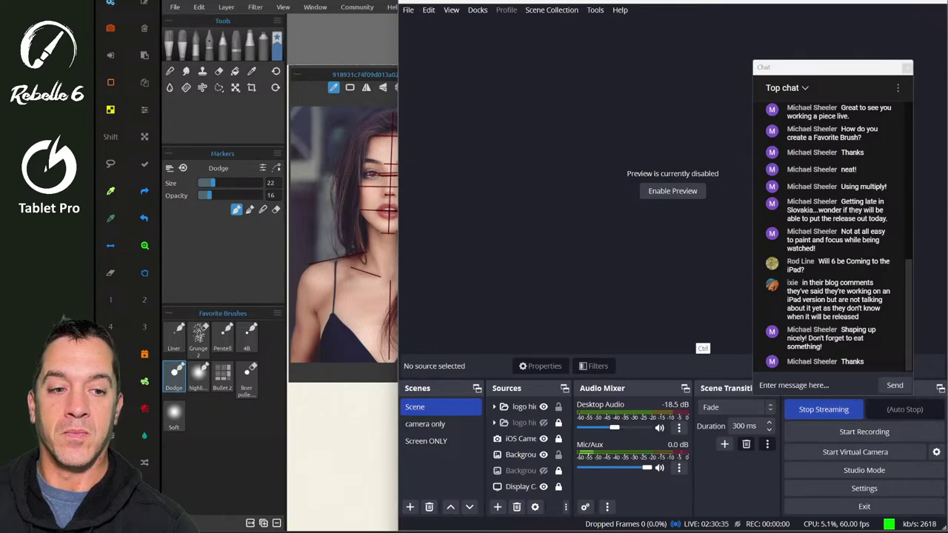
pyautogui.click(823, 409)
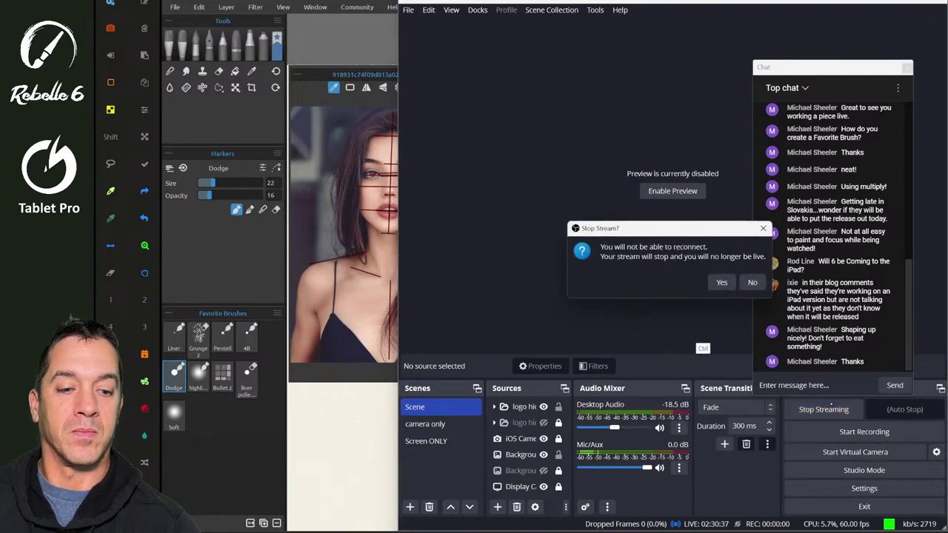